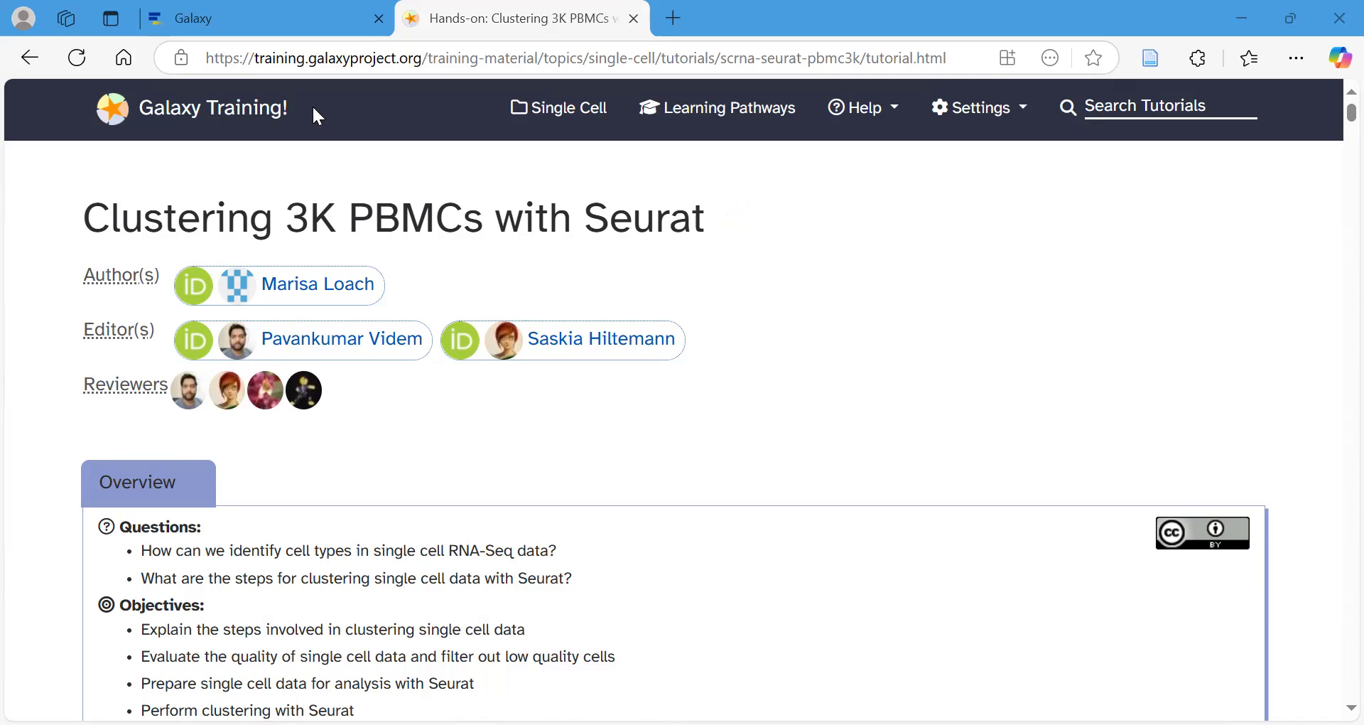
Switch to the Galaxy Single Cell Omics site and create a new history
{"action": "left_click", "coordinate": [254, 7]}
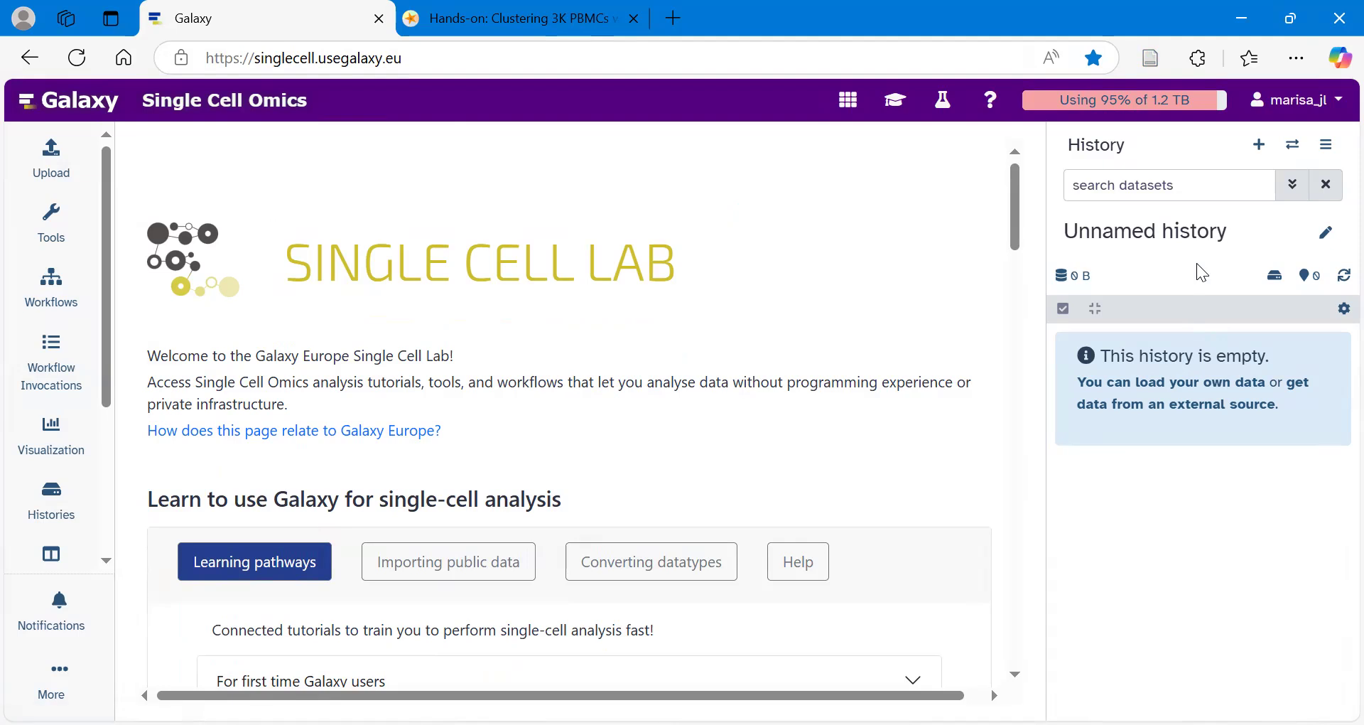
{"action": "left_click", "coordinate": [1255, 145]}
Open the embedded Galaxy Training materials and go to the Single Cell topic
{"action": "left_click", "coordinate": [898, 102]}
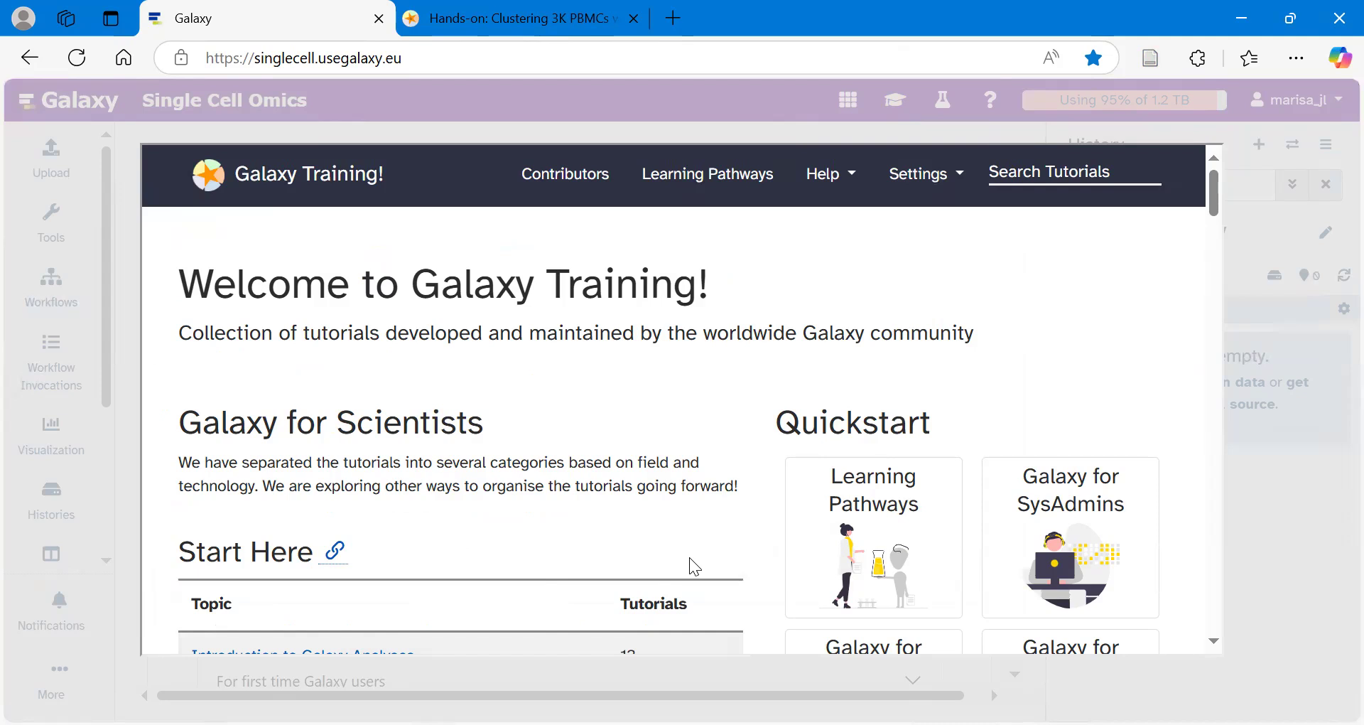
{"action": "scroll", "coordinate": [607, 430], "scroll_direction": "down", "scroll_amount": 1}
{"action": "scroll", "coordinate": [609, 432], "scroll_direction": "down", "scroll_amount": 12}
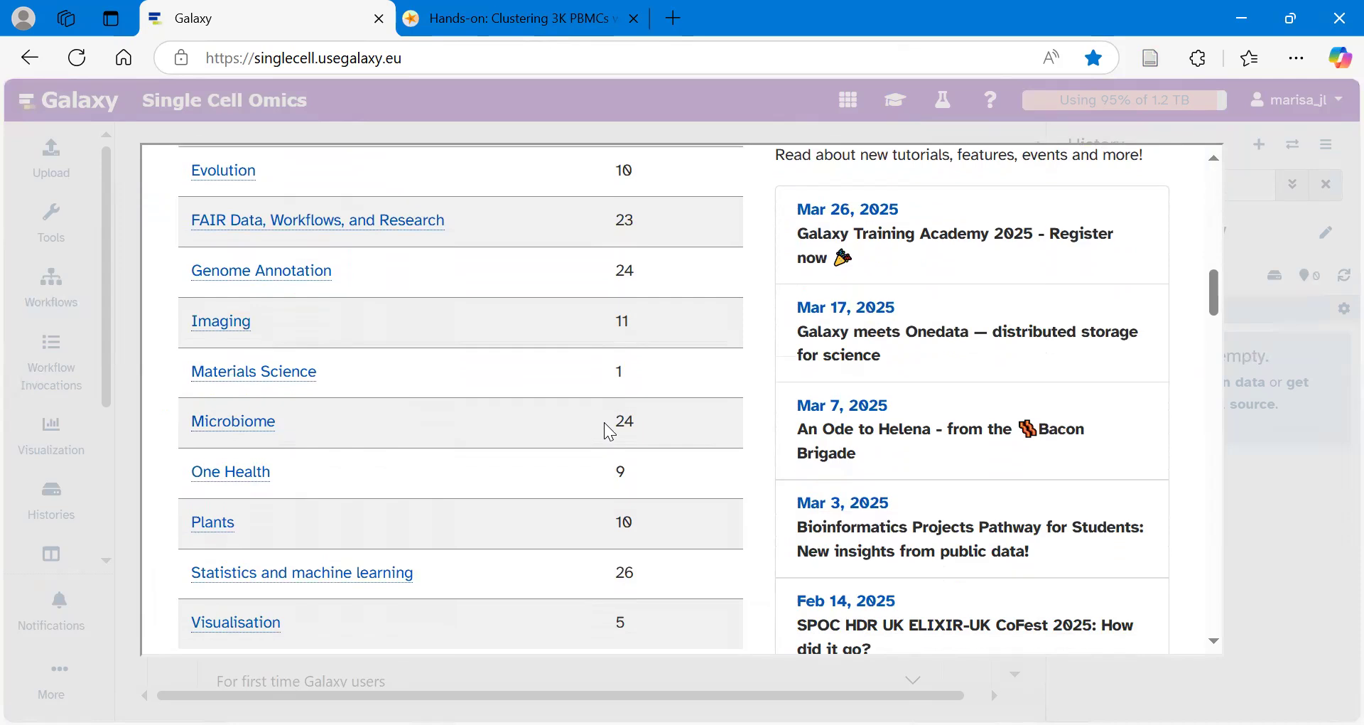
{"action": "scroll", "coordinate": [609, 432], "scroll_direction": "down", "scroll_amount": 11}
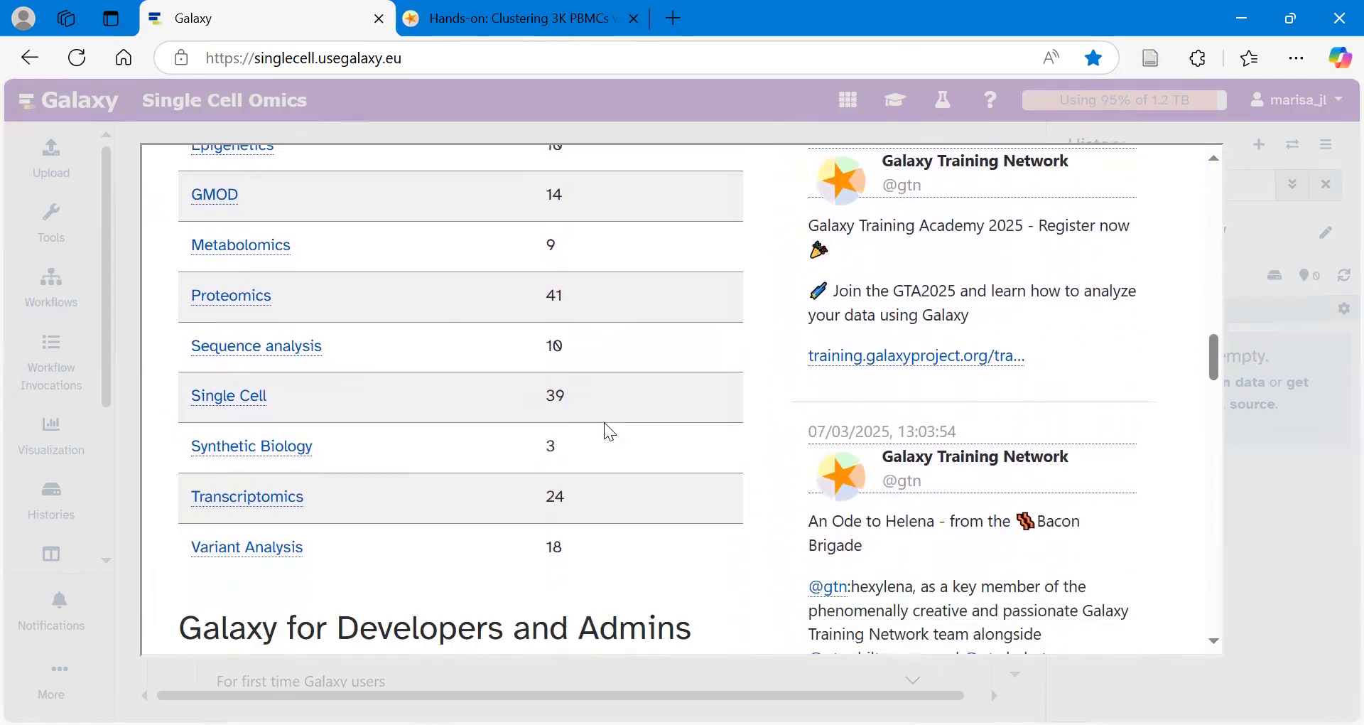
{"action": "left_click", "coordinate": [235, 398]}
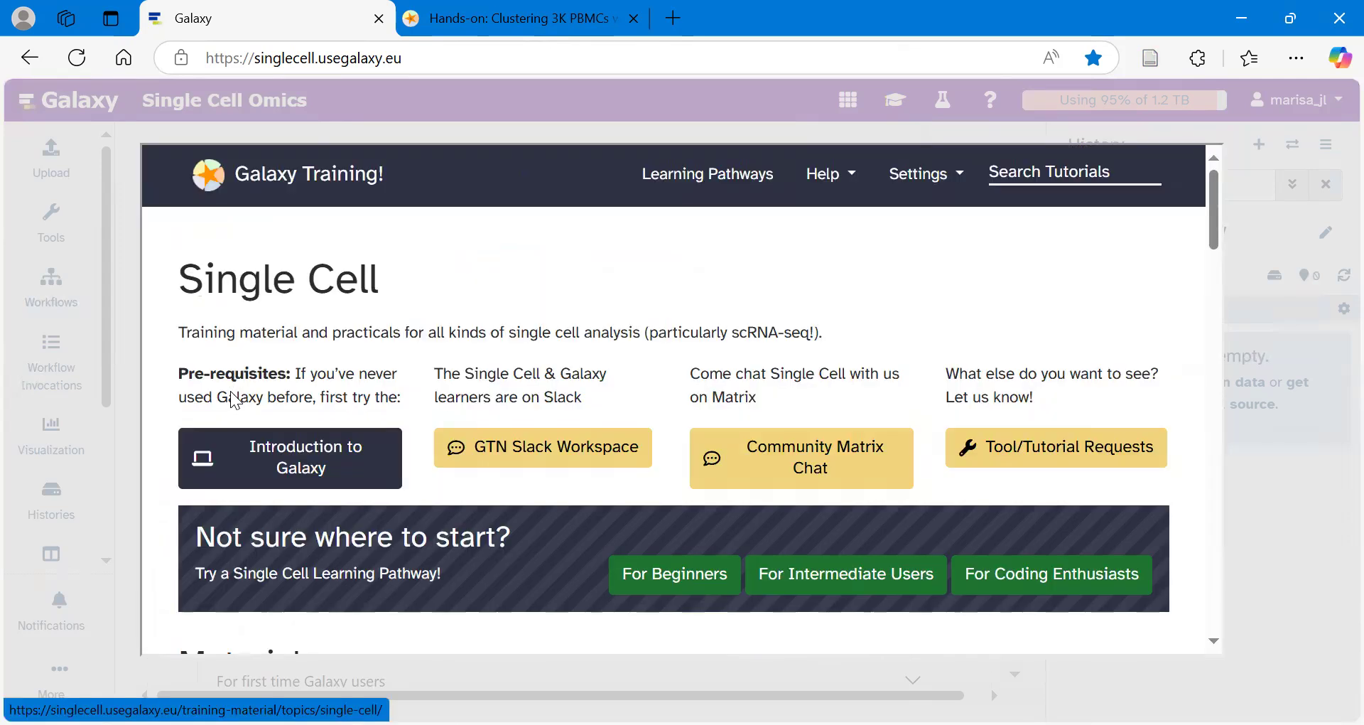
Open the "Clustering 3K PBMCs with Seurat" tutorial from the Single Cell lesson list
{"action": "scroll", "coordinate": [235, 399], "scroll_direction": "down", "scroll_amount": 9}
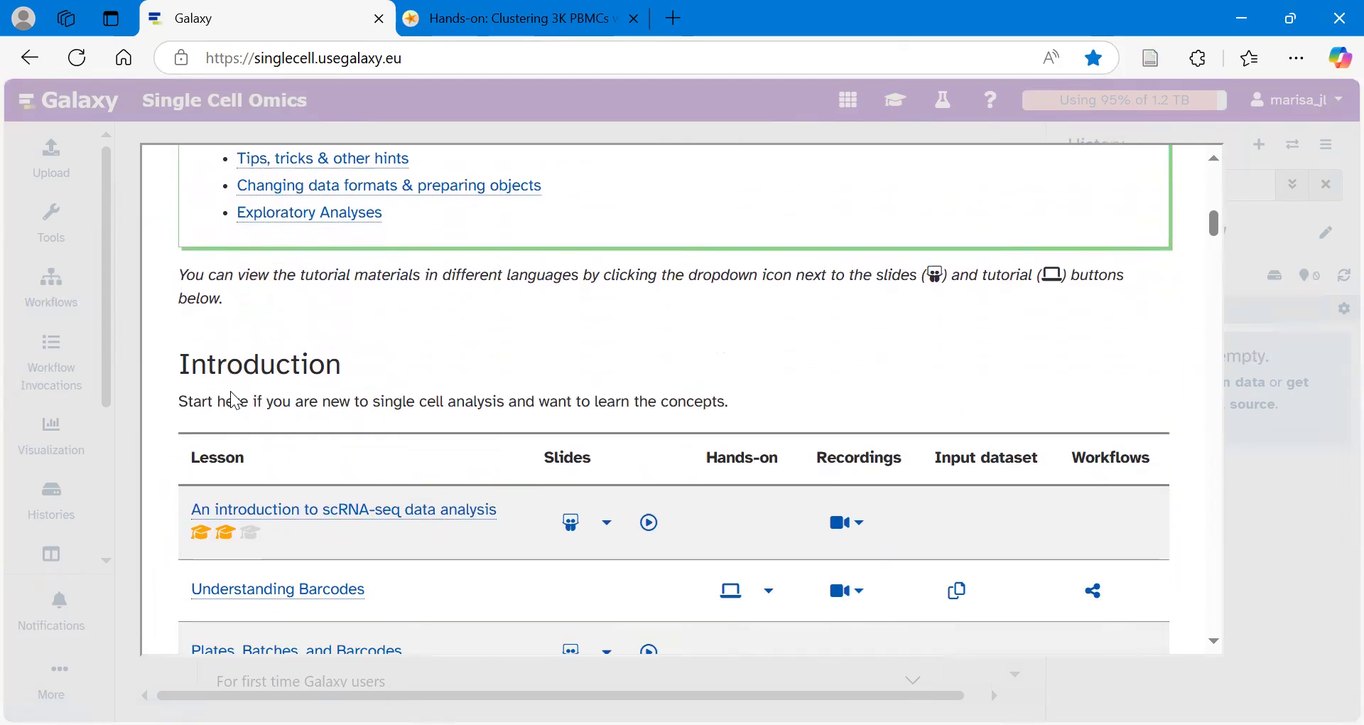
{"action": "scroll", "coordinate": [234, 400], "scroll_direction": "down", "scroll_amount": 12}
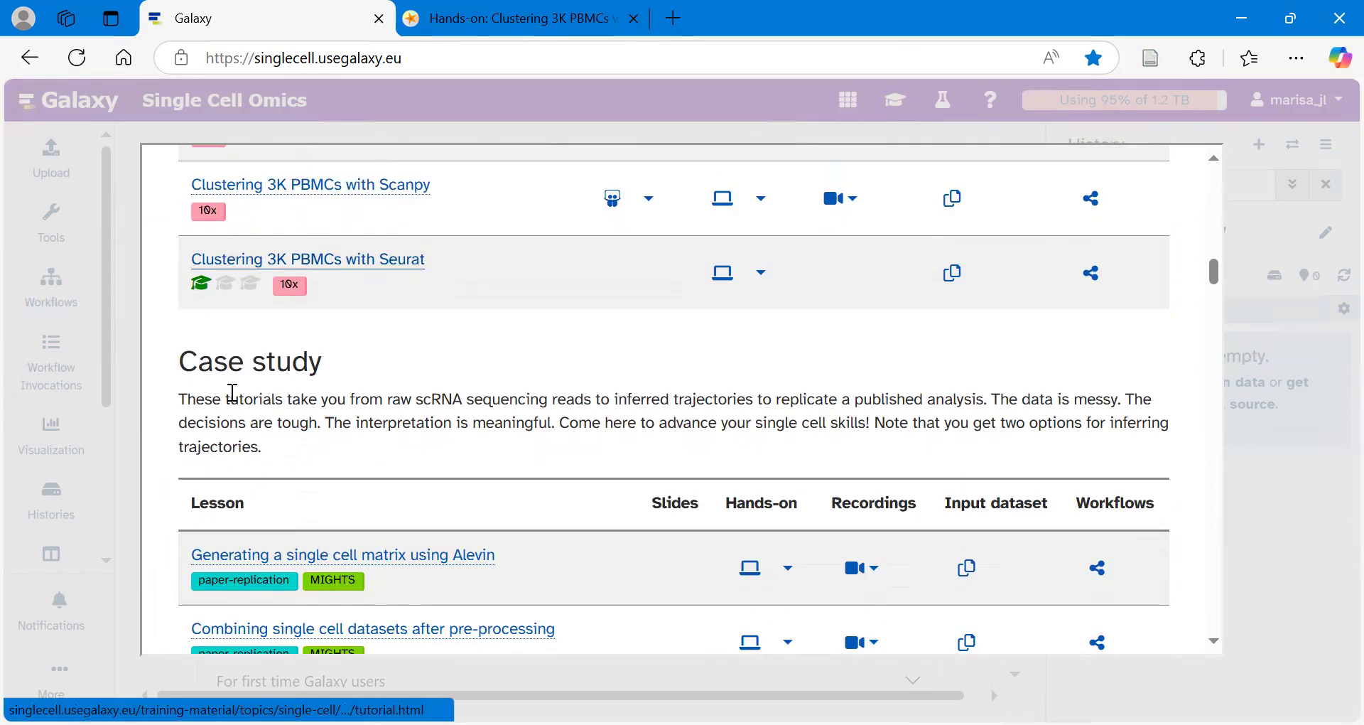
{"action": "scroll", "coordinate": [232, 392], "scroll_direction": "up", "scroll_amount": 2}
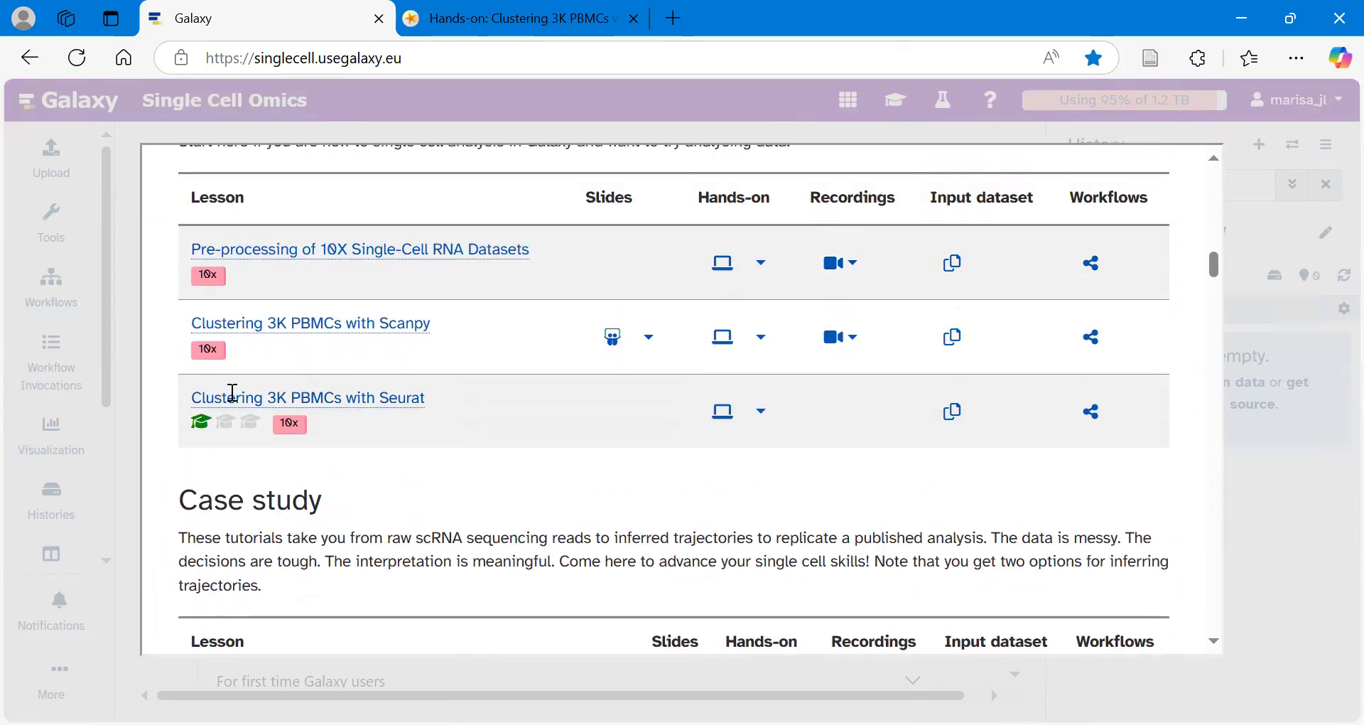
{"action": "left_click", "coordinate": [371, 400]}
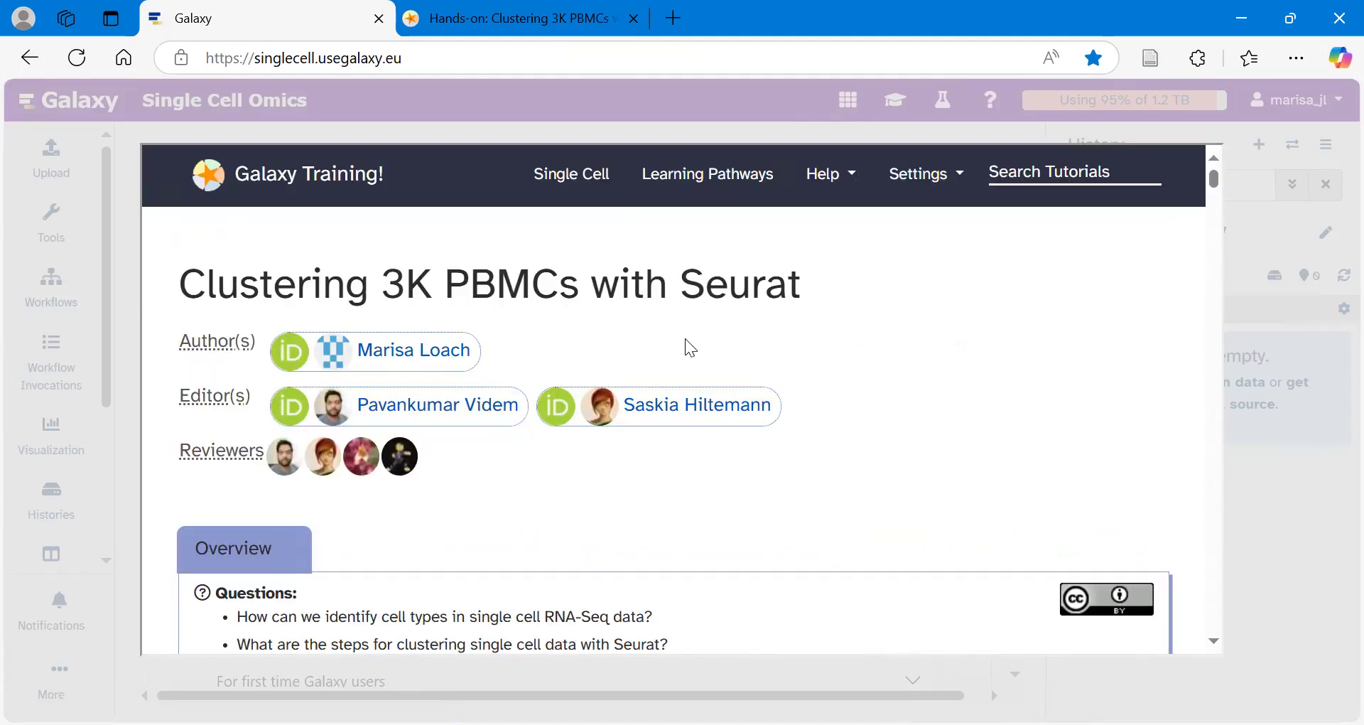
Copy the Zenodo links for genes.tsv, barcodes.tsv and matrix.mtx from the tutorial's Data upload section and close the tutorial overlay
{"action": "scroll", "coordinate": [685, 340], "scroll_direction": "down", "scroll_amount": 8}
{"action": "scroll", "coordinate": [686, 340], "scroll_direction": "down", "scroll_amount": 15}
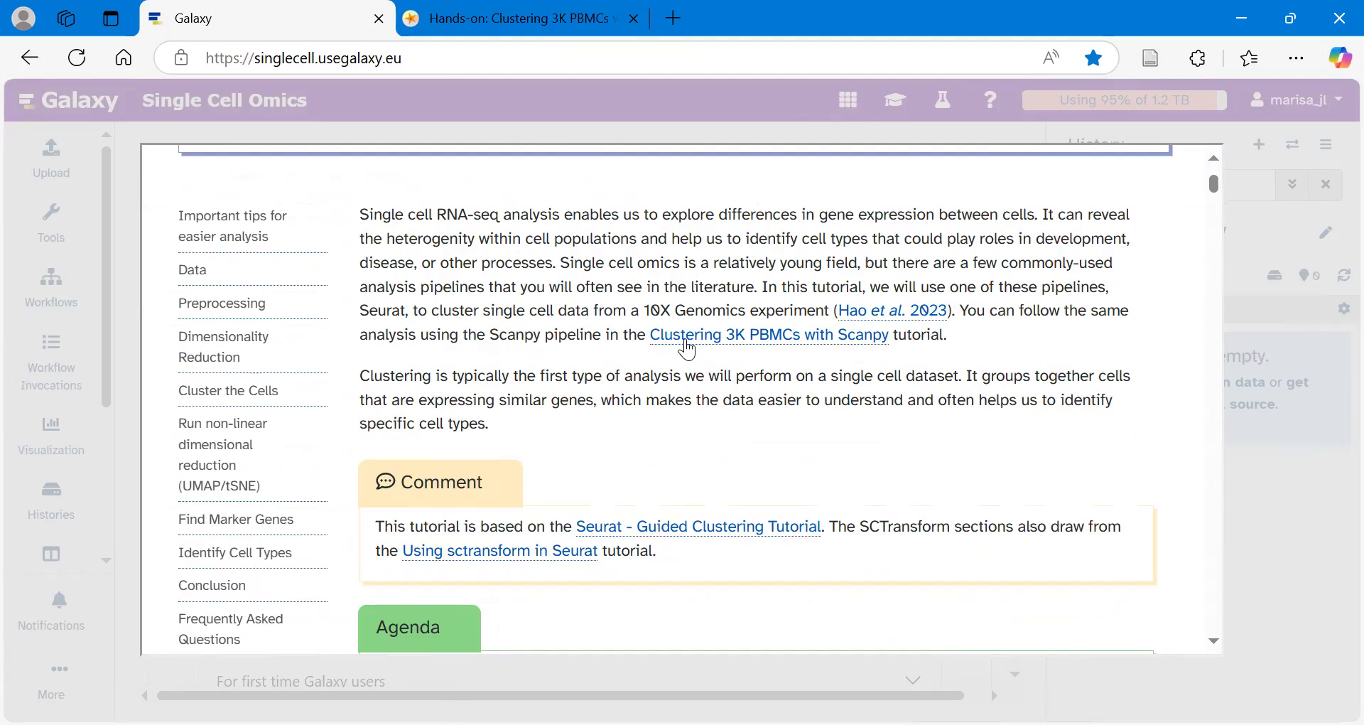
{"action": "scroll", "coordinate": [685, 338], "scroll_direction": "down", "scroll_amount": 5}
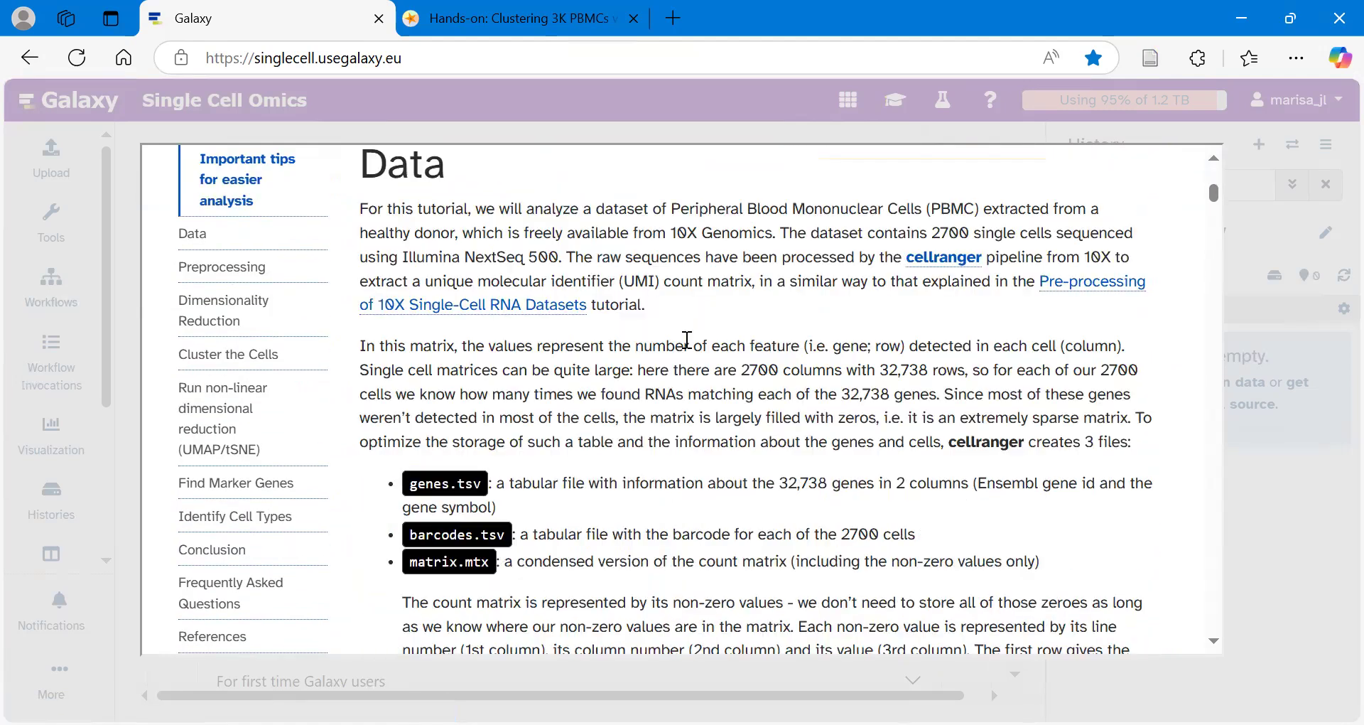
{"action": "scroll", "coordinate": [687, 339], "scroll_direction": "down", "scroll_amount": 10}
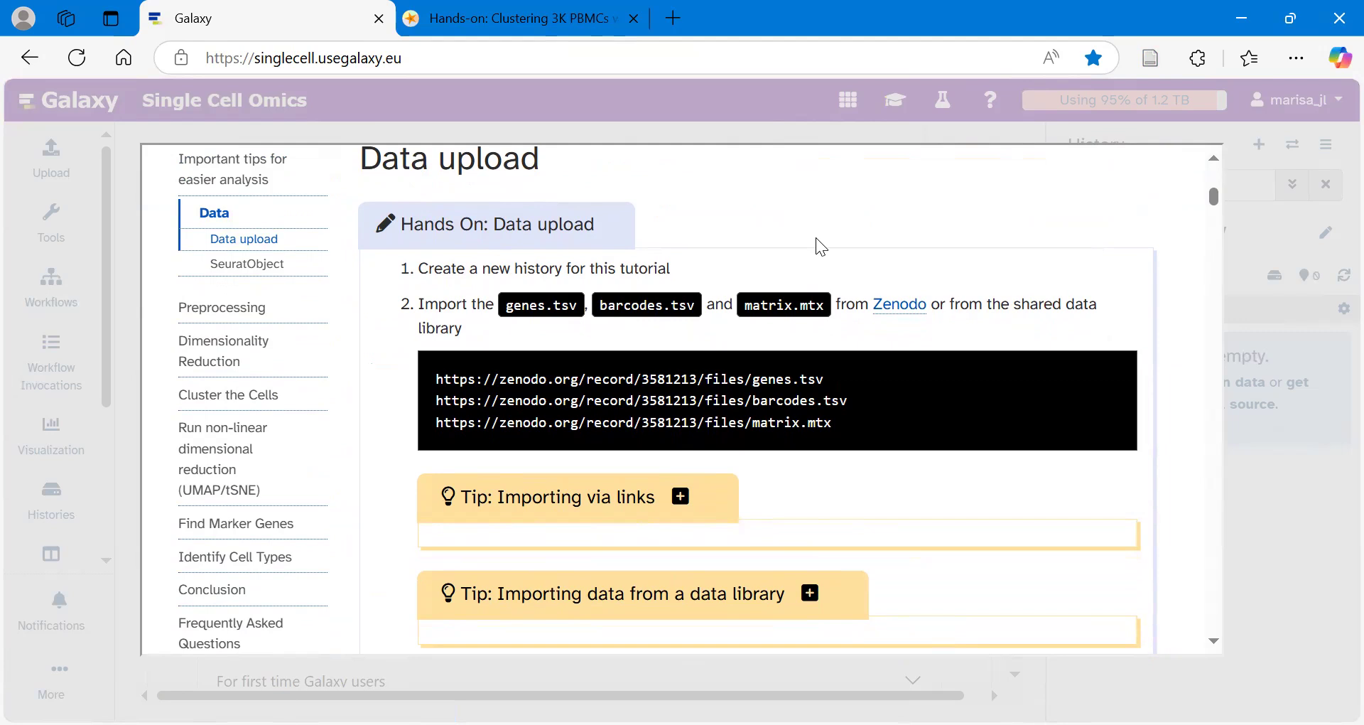
{"action": "mouse_move", "coordinate": [583, 400]}
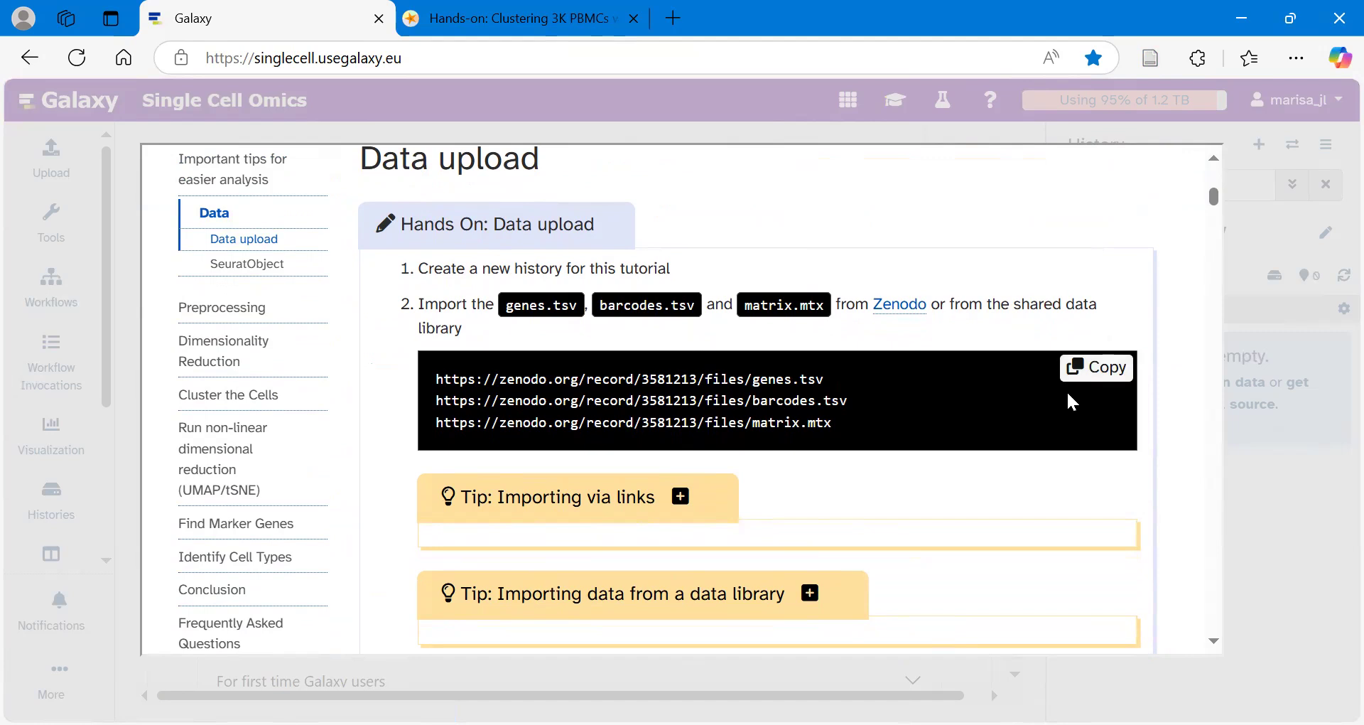
{"action": "left_click", "coordinate": [1100, 375]}
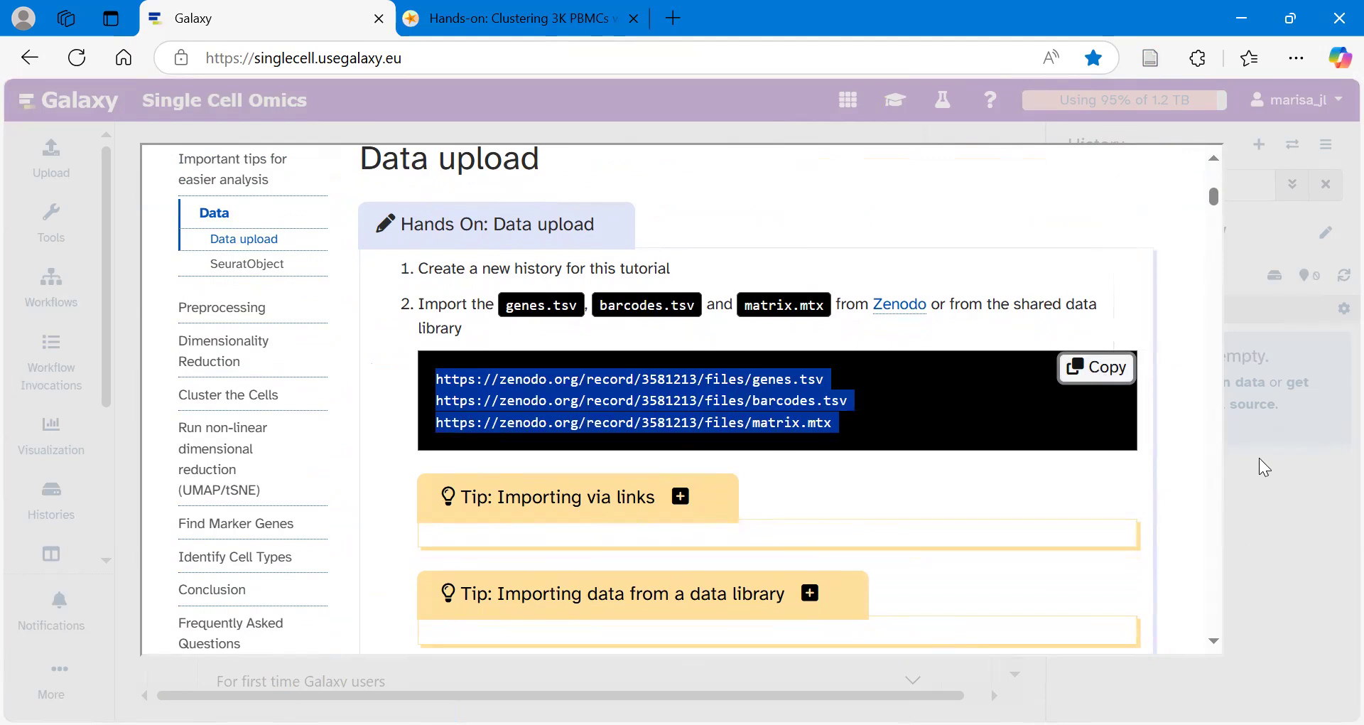
{"action": "left_click", "coordinate": [1289, 535]}
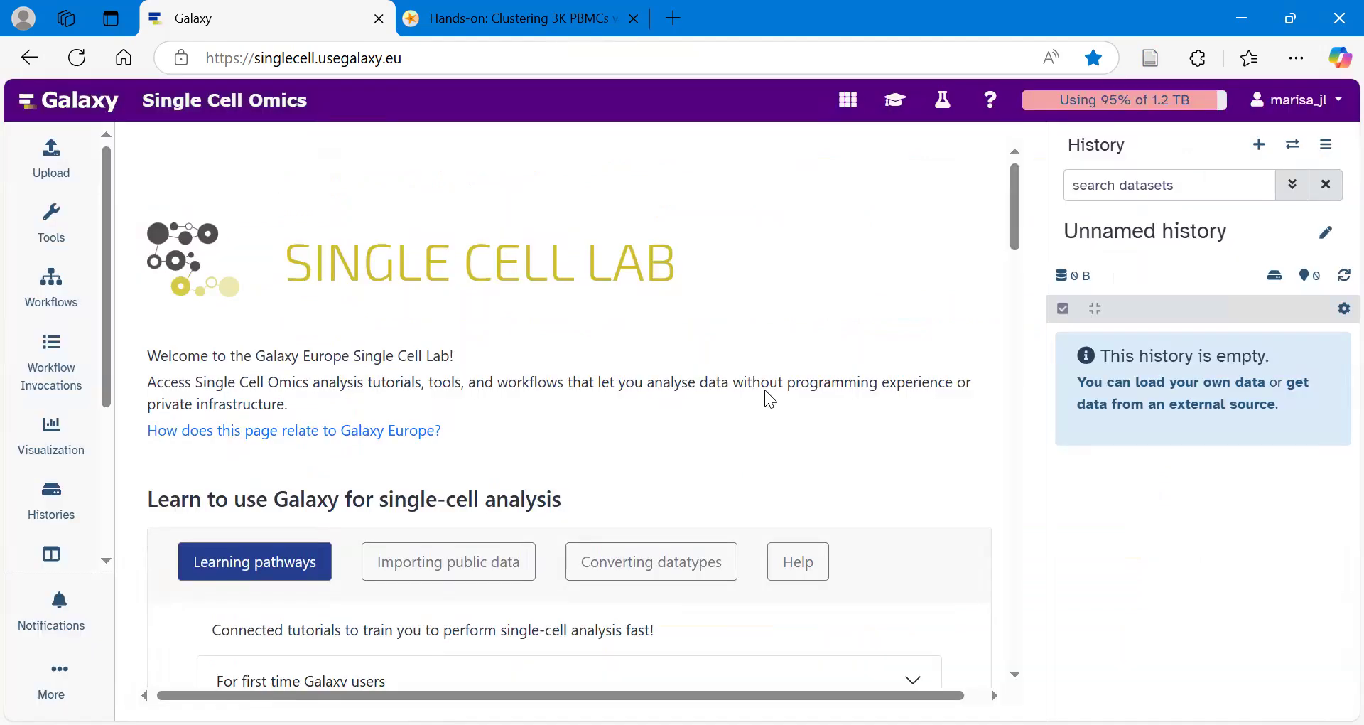
Upload genes.tsv, barcodes.tsv and matrix.mtx into the history by fetching the three copied Zenodo URLs
{"action": "left_click", "coordinate": [66, 162]}
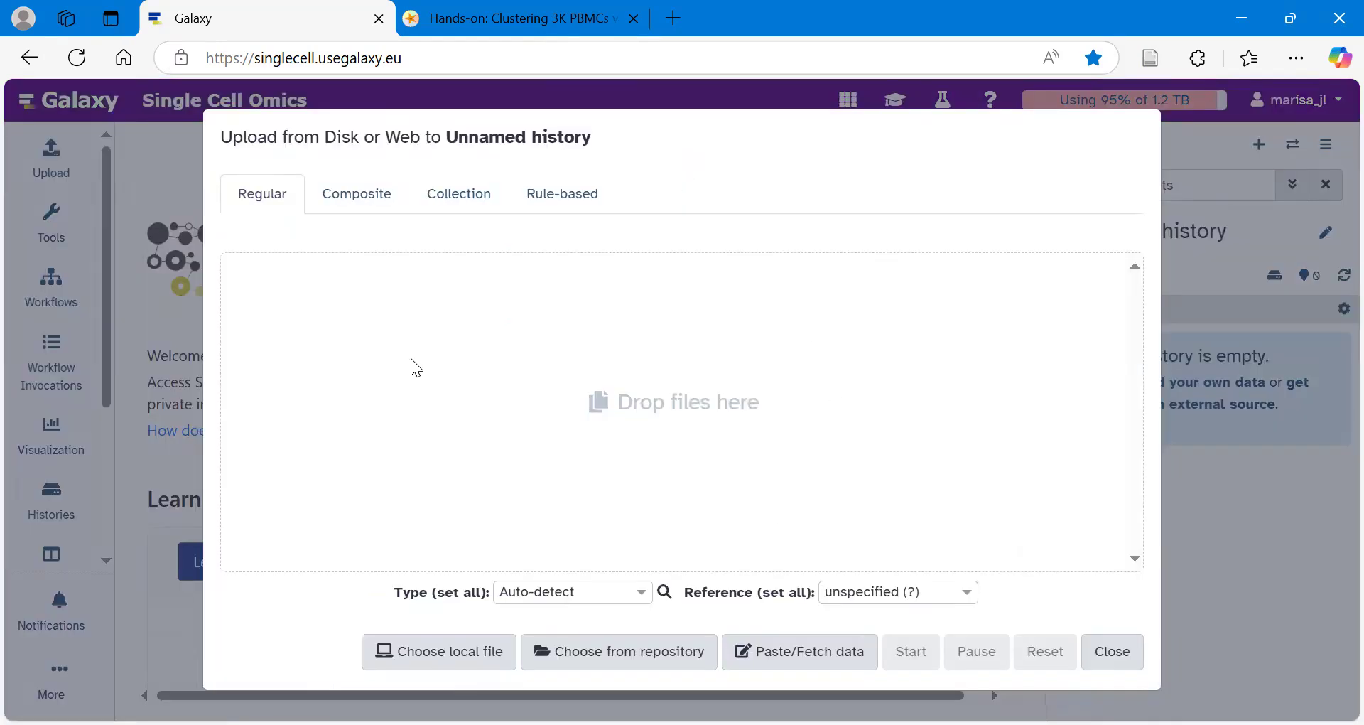
{"action": "left_click", "coordinate": [831, 664]}
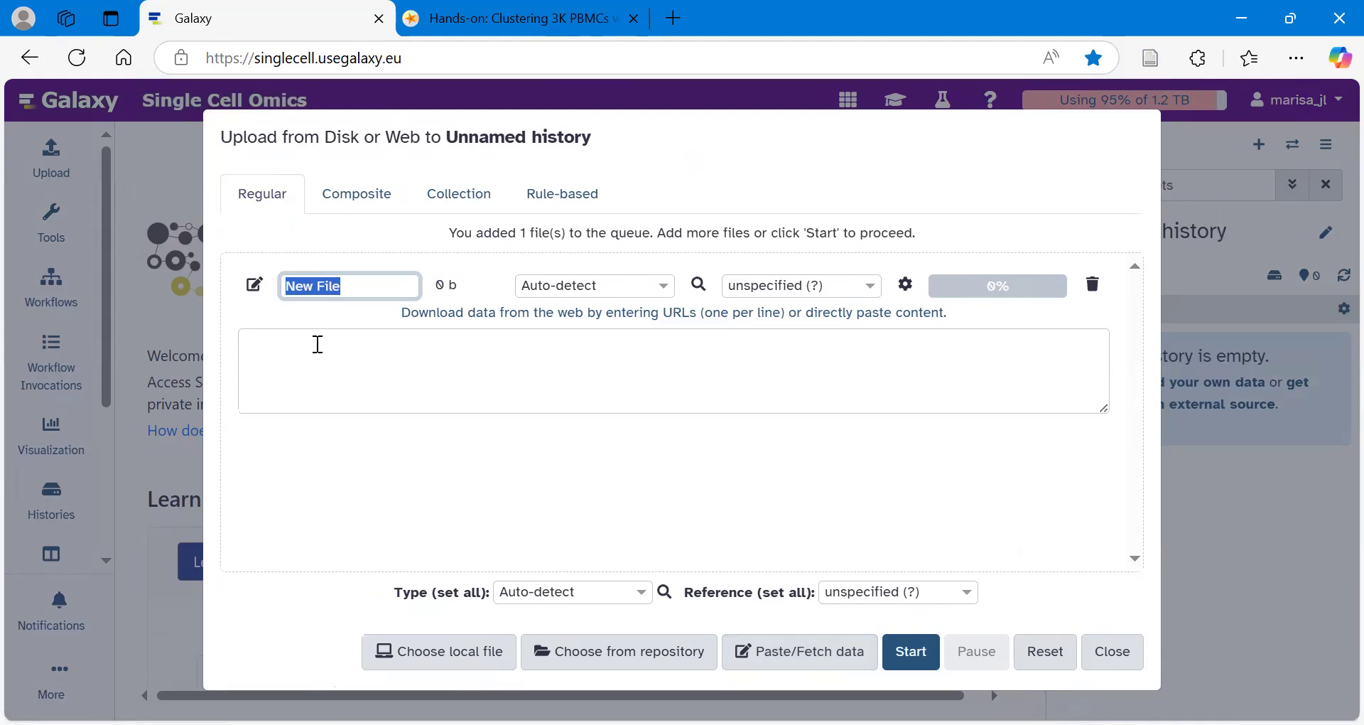
{"action": "left_click", "coordinate": [317, 344]}
{"action": "key", "text": "ctrl+v"}
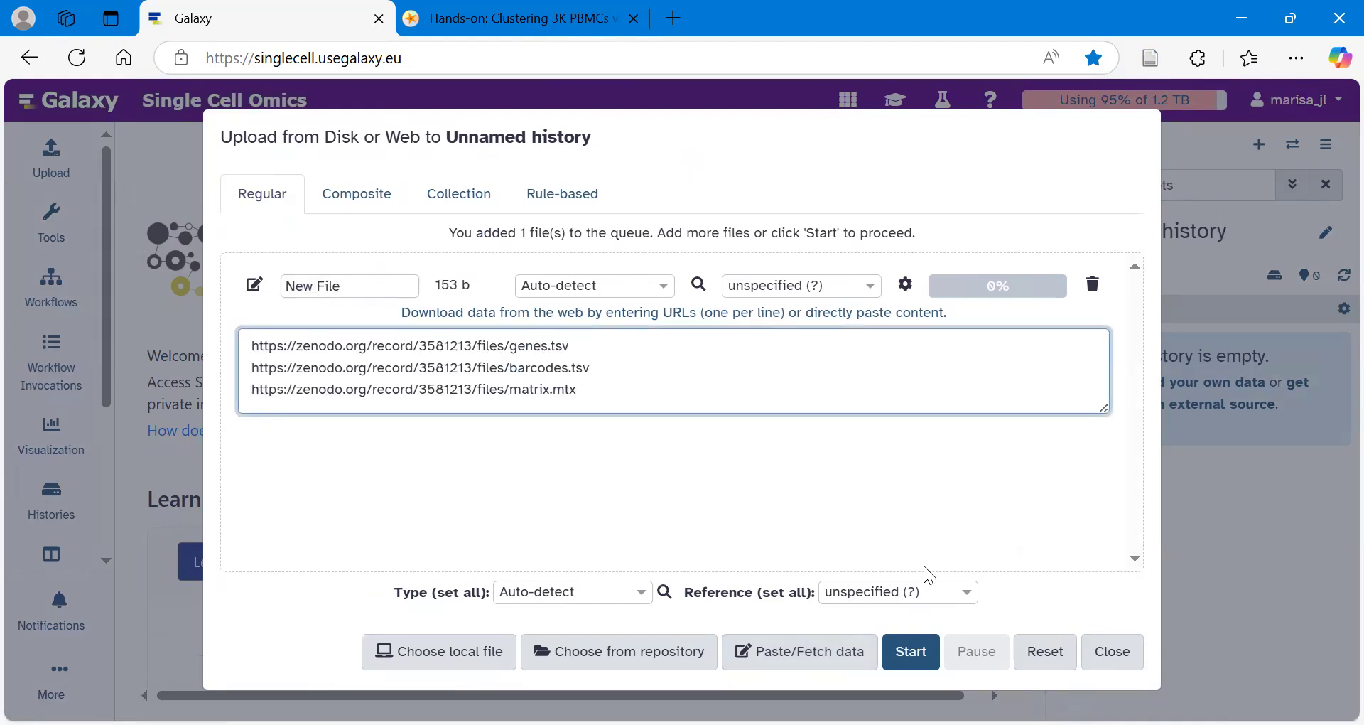
{"action": "left_click", "coordinate": [912, 657]}
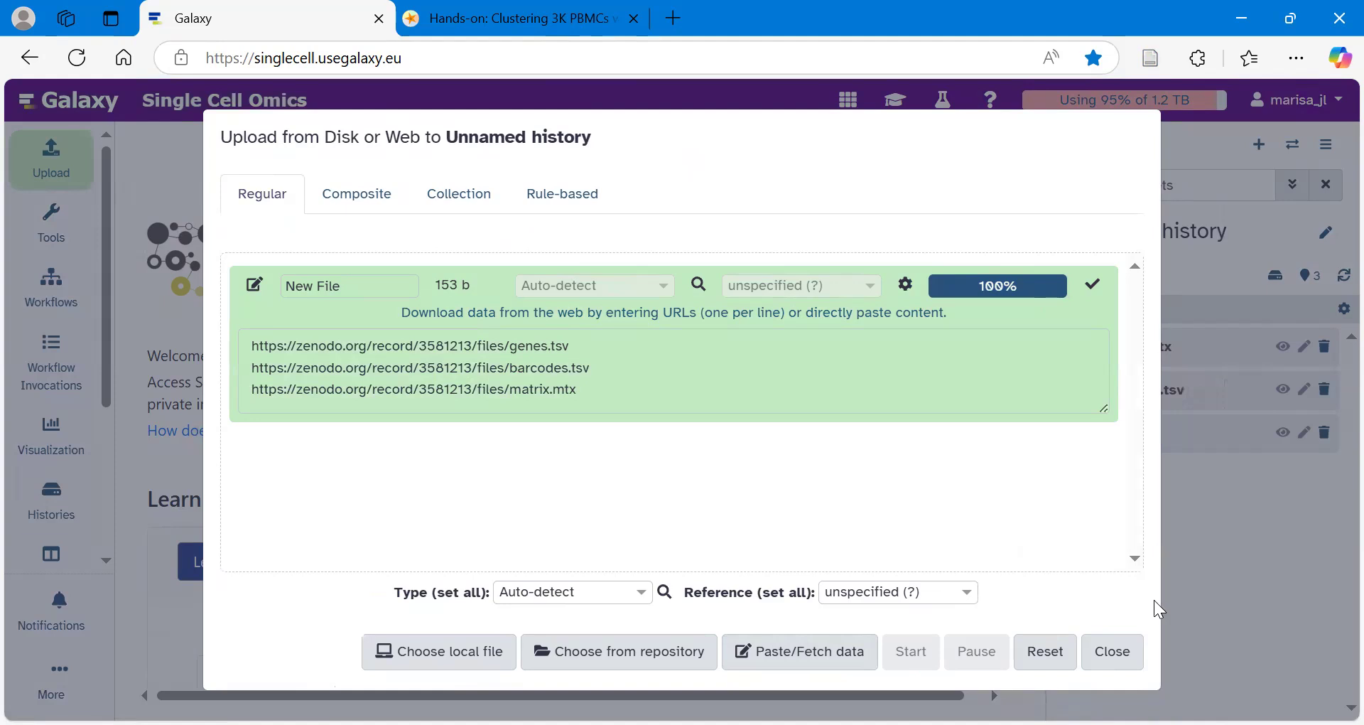
{"action": "left_click", "coordinate": [1118, 653]}
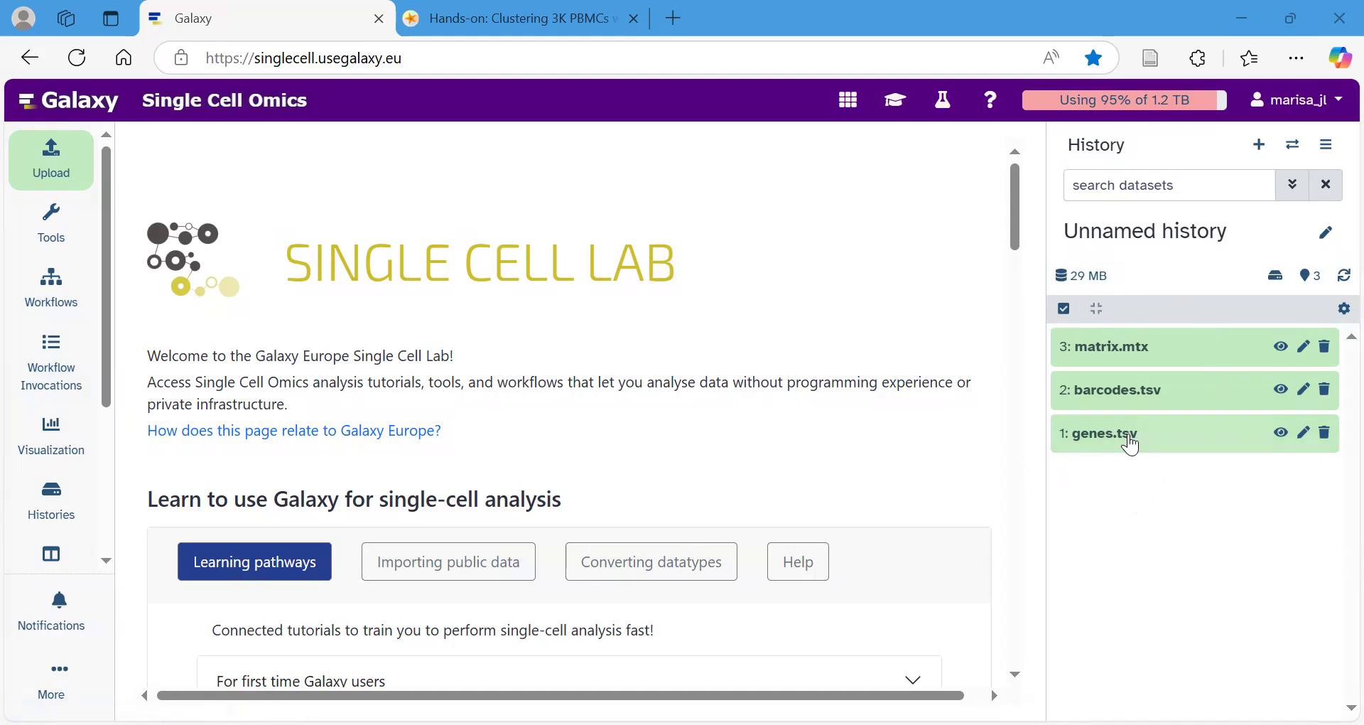
Expand the genes.tsv and barcodes.tsv datasets in the history to check their formats and previews
{"action": "left_click", "coordinate": [1130, 445]}
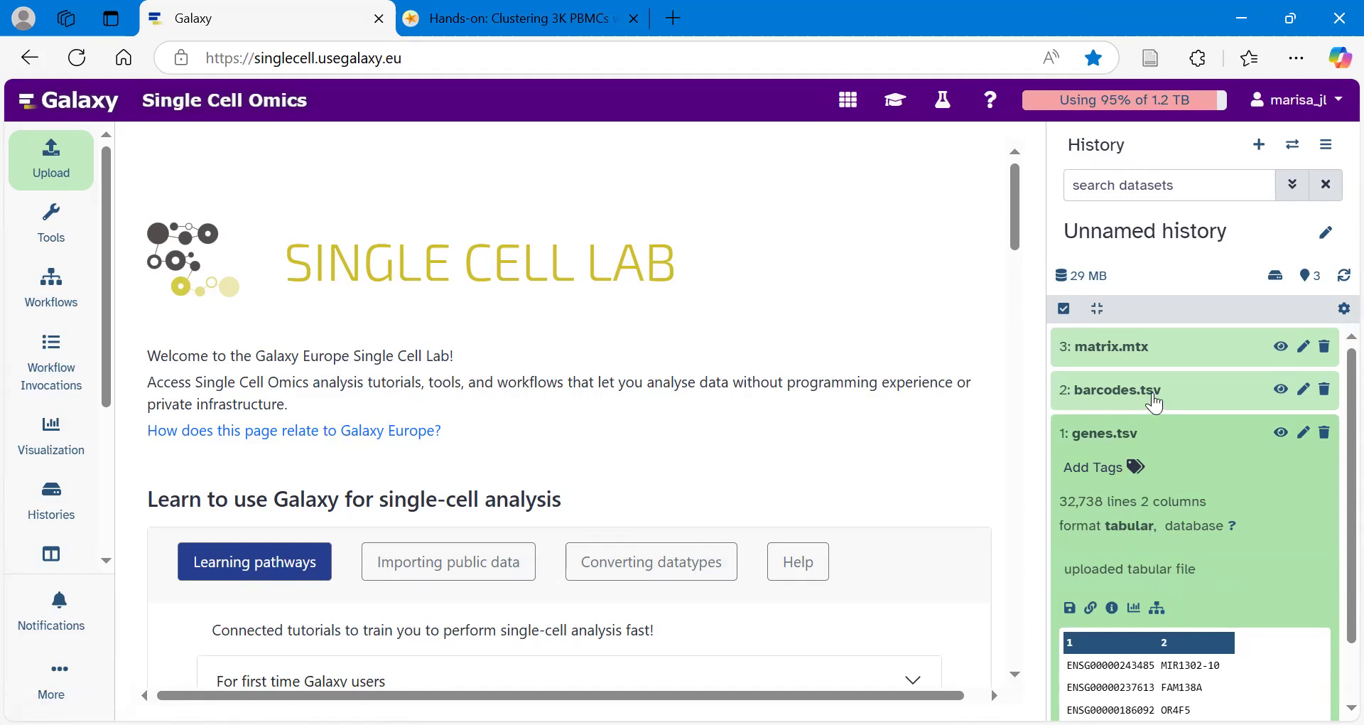
{"action": "left_click", "coordinate": [1145, 396]}
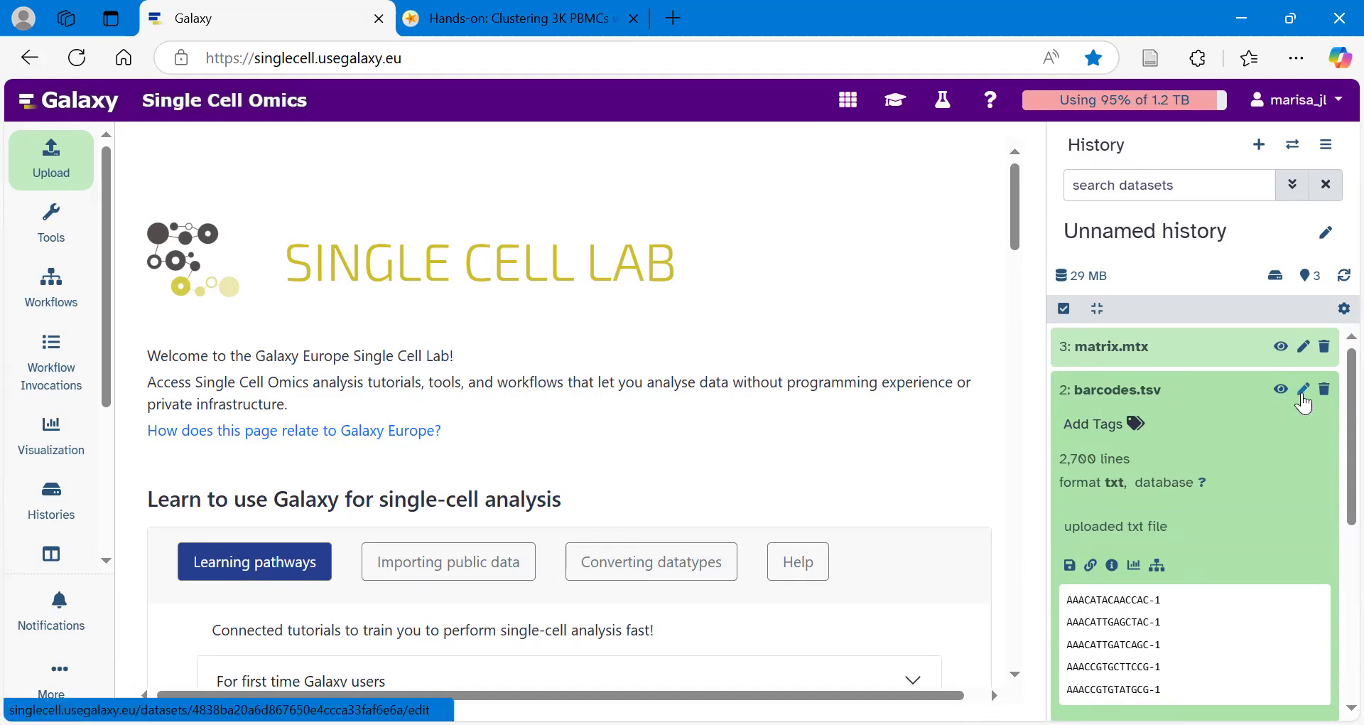
Change the datatype of the barcodes.tsv dataset to tsv and save it
{"action": "left_click", "coordinate": [1303, 390]}
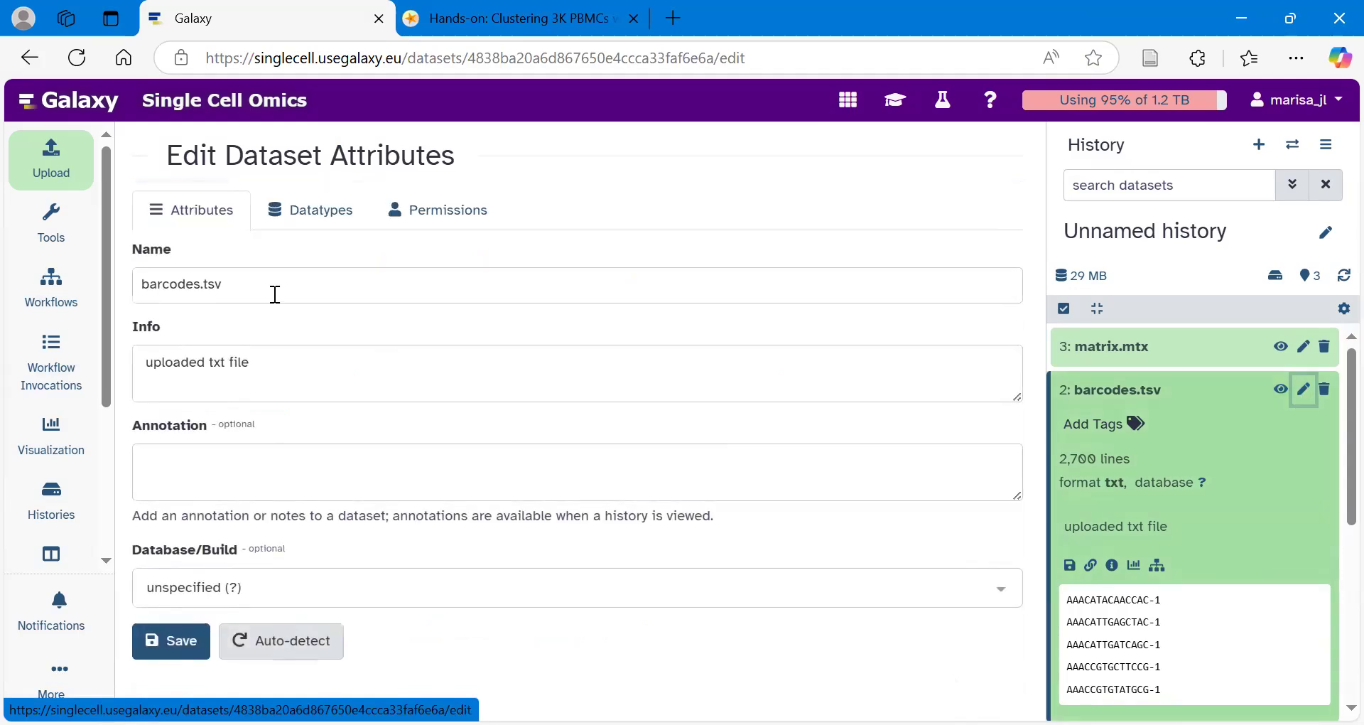
{"action": "left_click", "coordinate": [329, 218]}
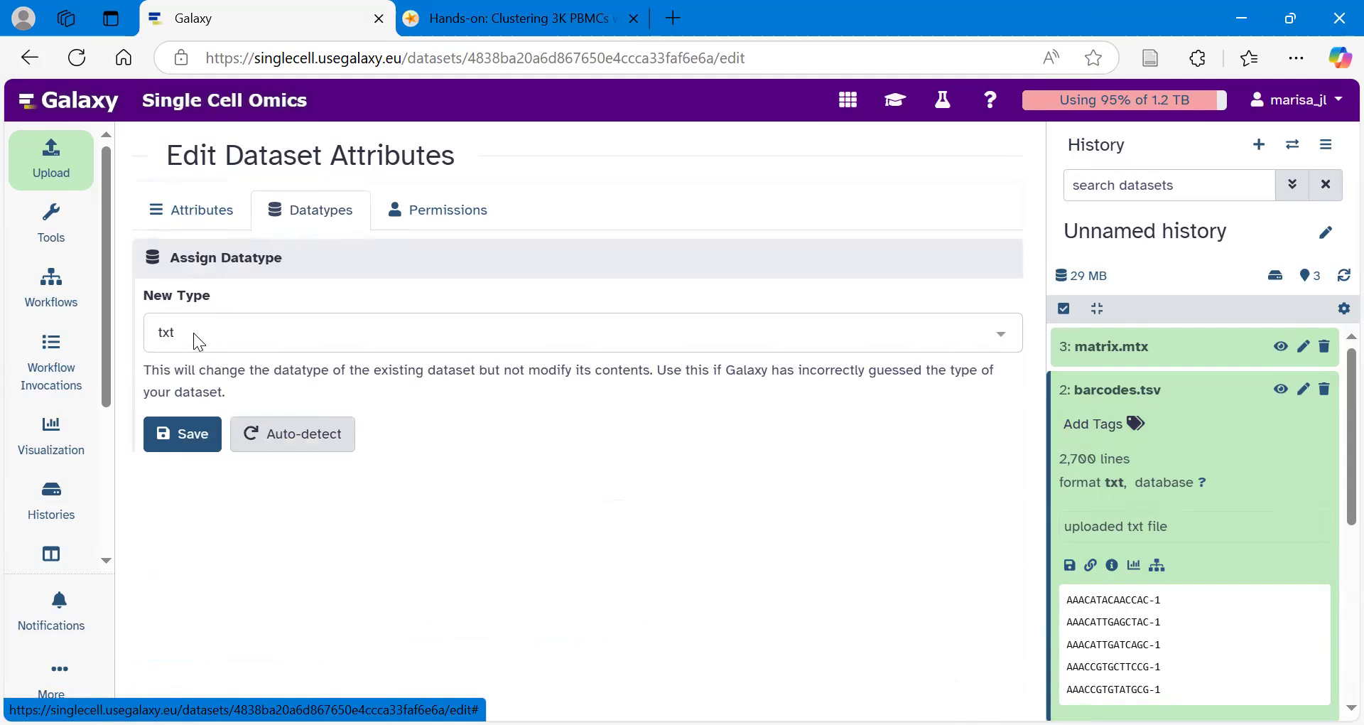
{"action": "left_click", "coordinate": [193, 333]}
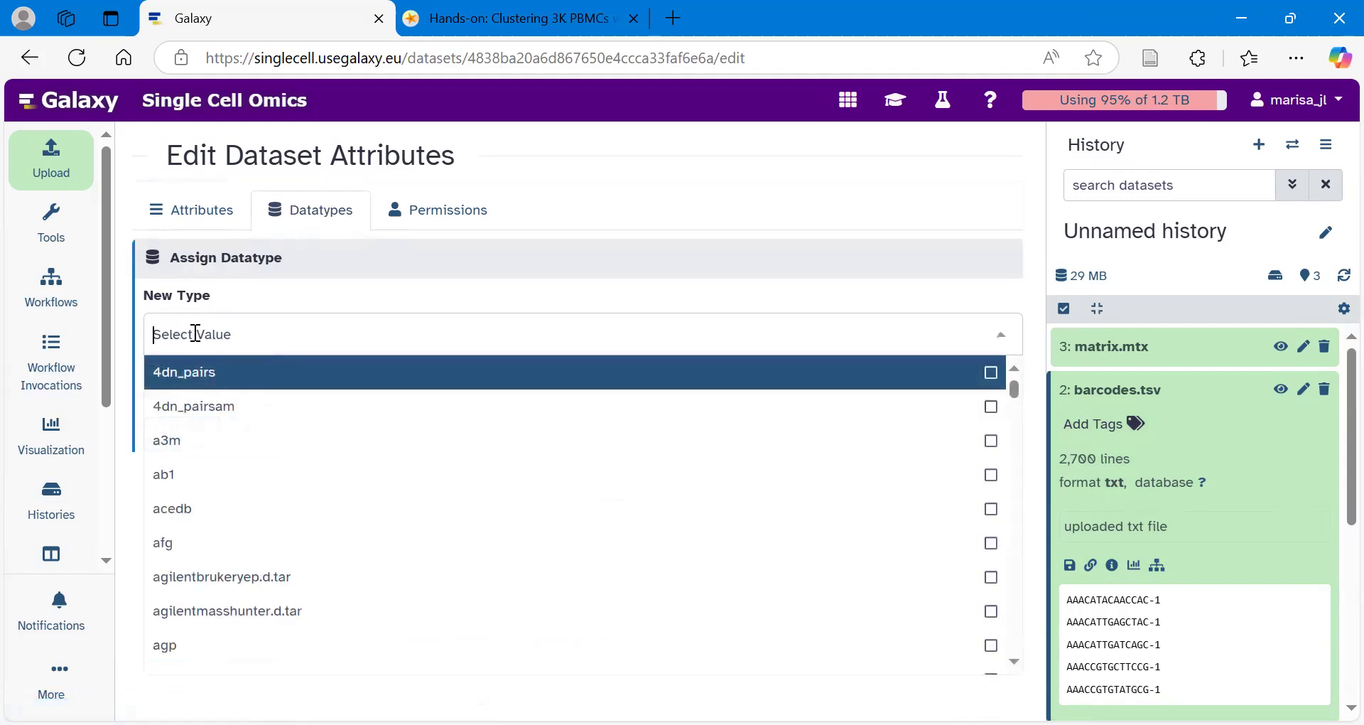
{"action": "type", "text": "tsv"}
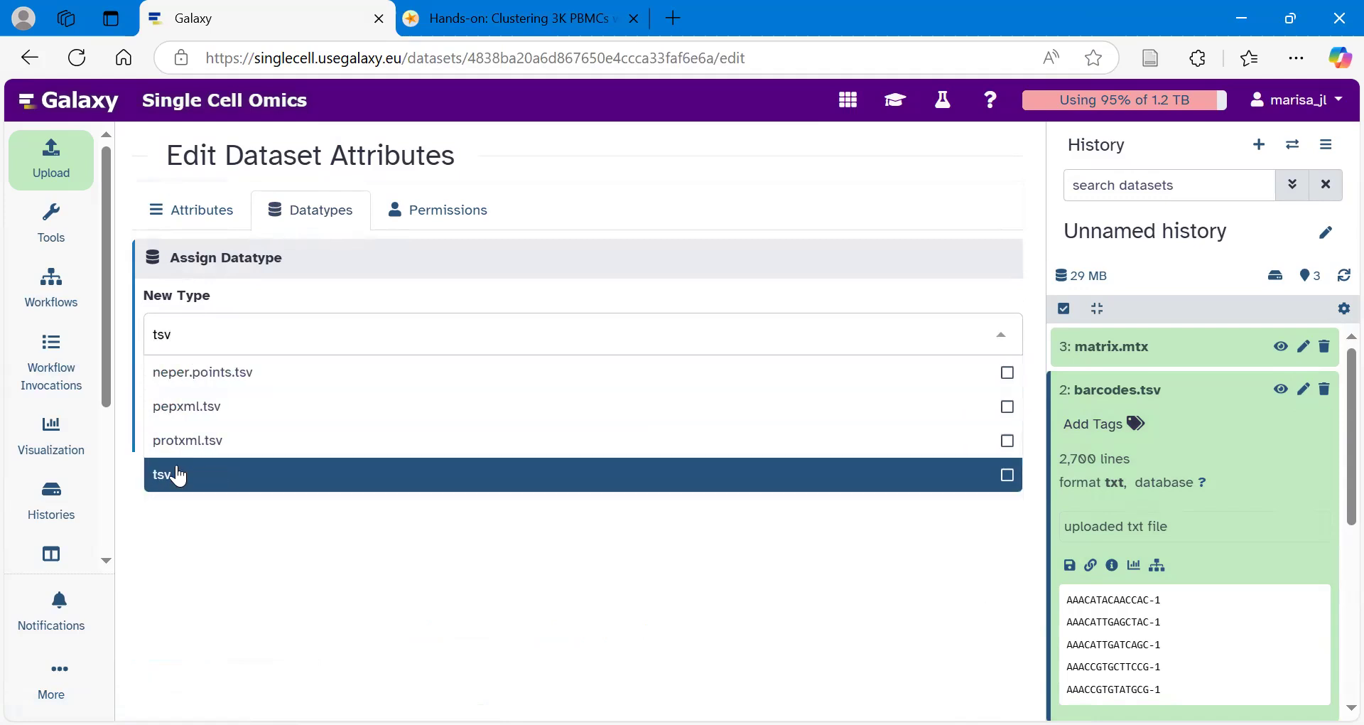
{"action": "left_click", "coordinate": [171, 476]}
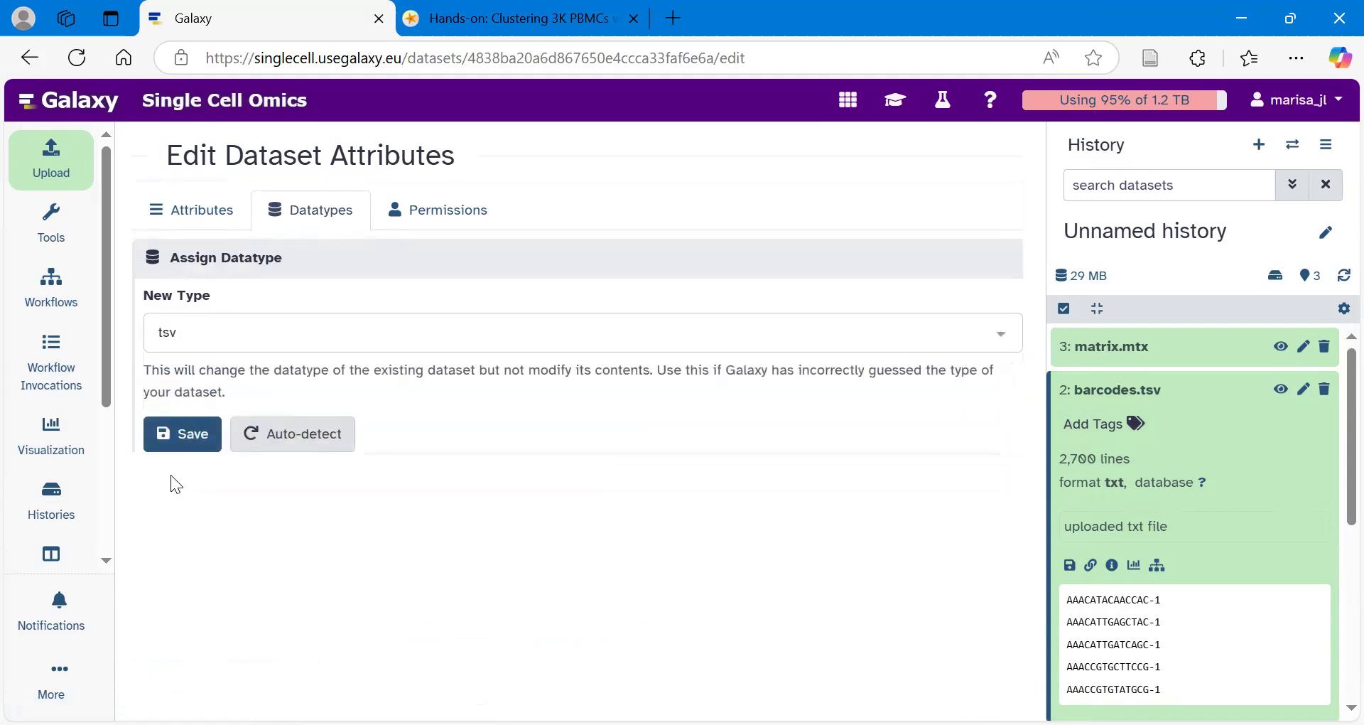
{"action": "left_click", "coordinate": [181, 436]}
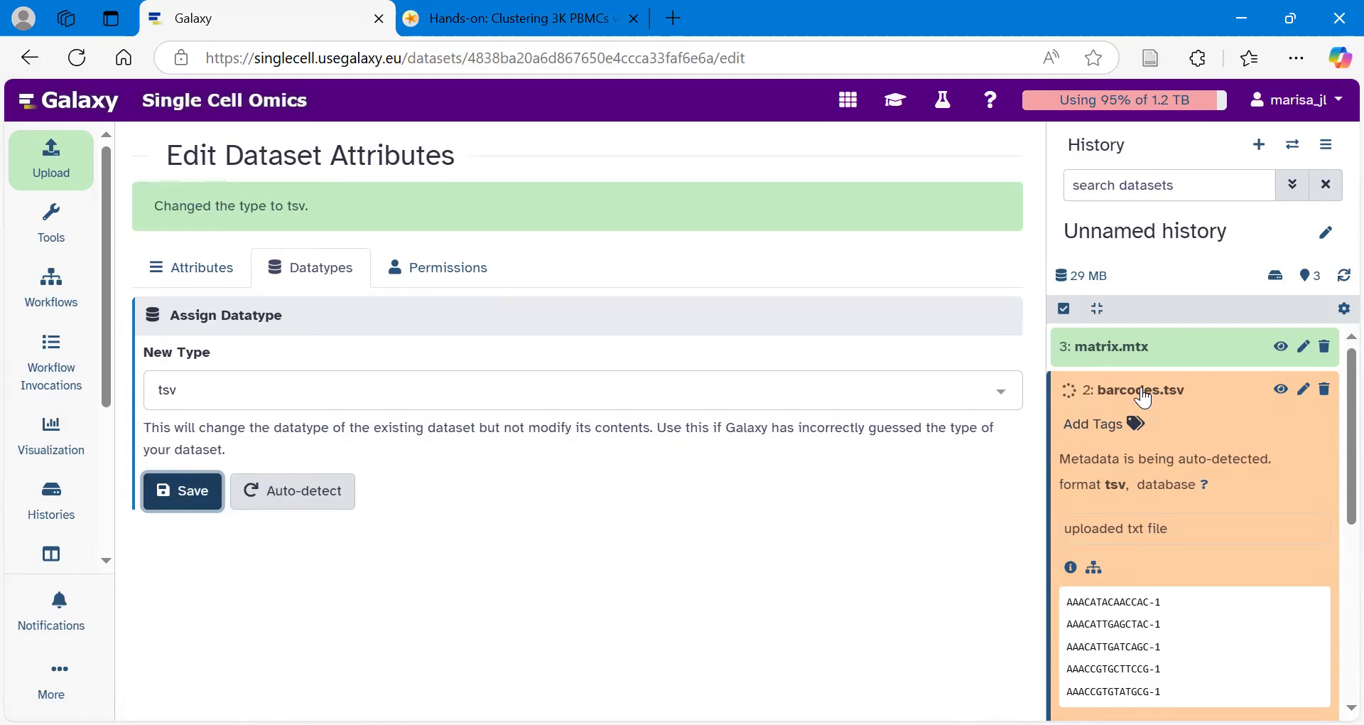
Examine the format and preview of matrix.mtx in the history and collapse all three datasets
{"action": "left_click", "coordinate": [1125, 350]}
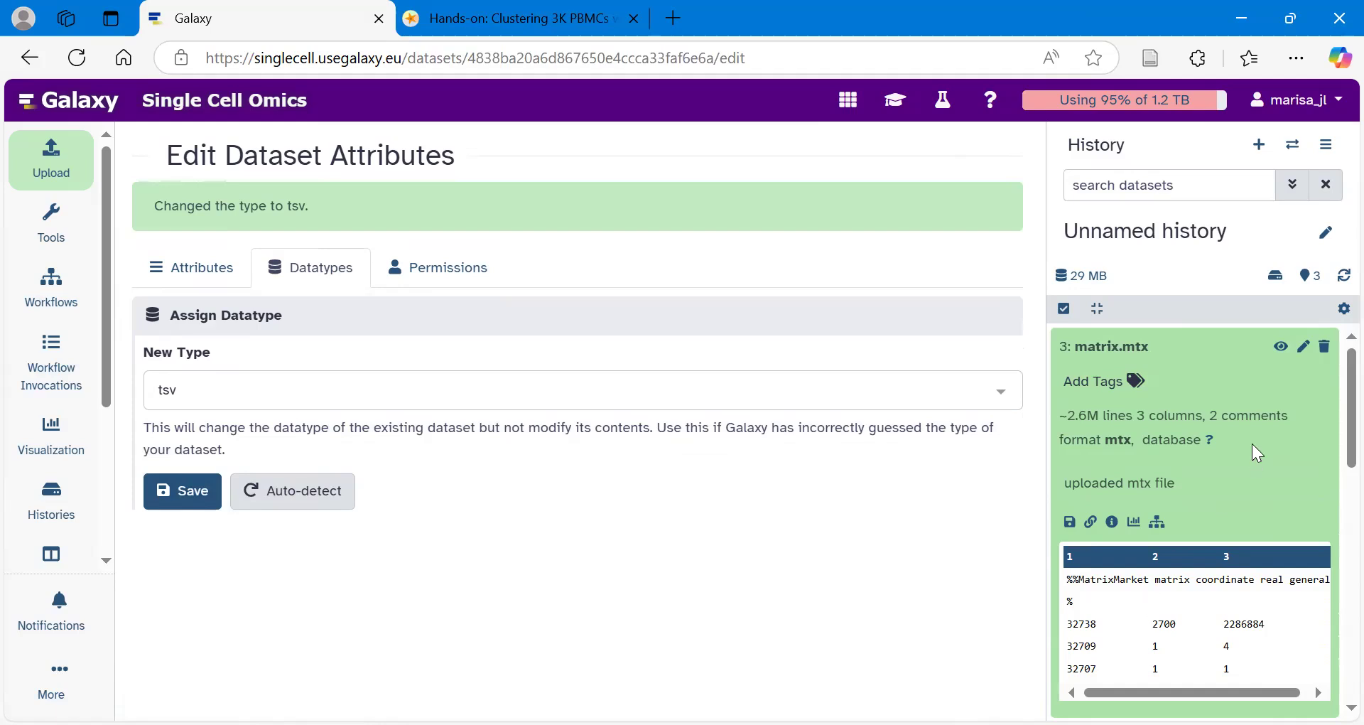
{"action": "scroll", "coordinate": [1252, 443], "scroll_direction": "down", "scroll_amount": 2}
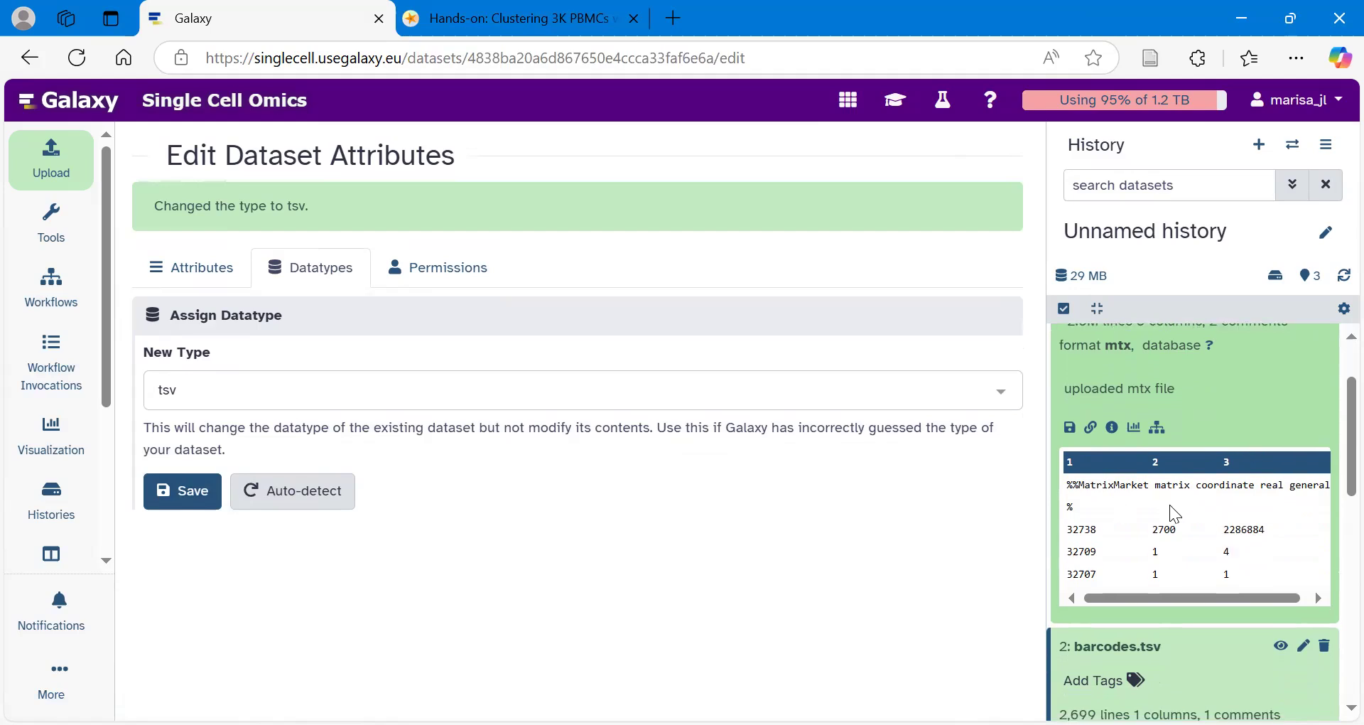
{"action": "scroll", "coordinate": [1171, 506], "scroll_direction": "down", "scroll_amount": 1}
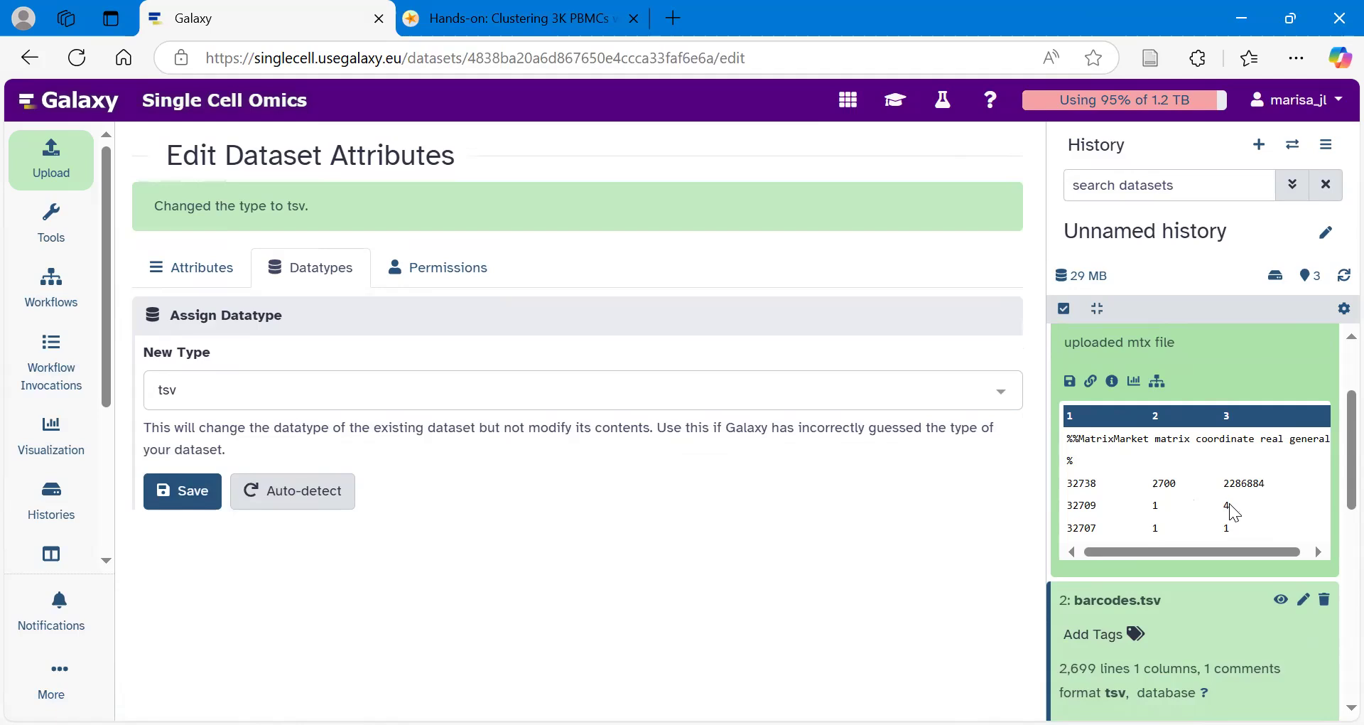
{"action": "scroll", "coordinate": [1229, 504], "scroll_direction": "up", "scroll_amount": 2}
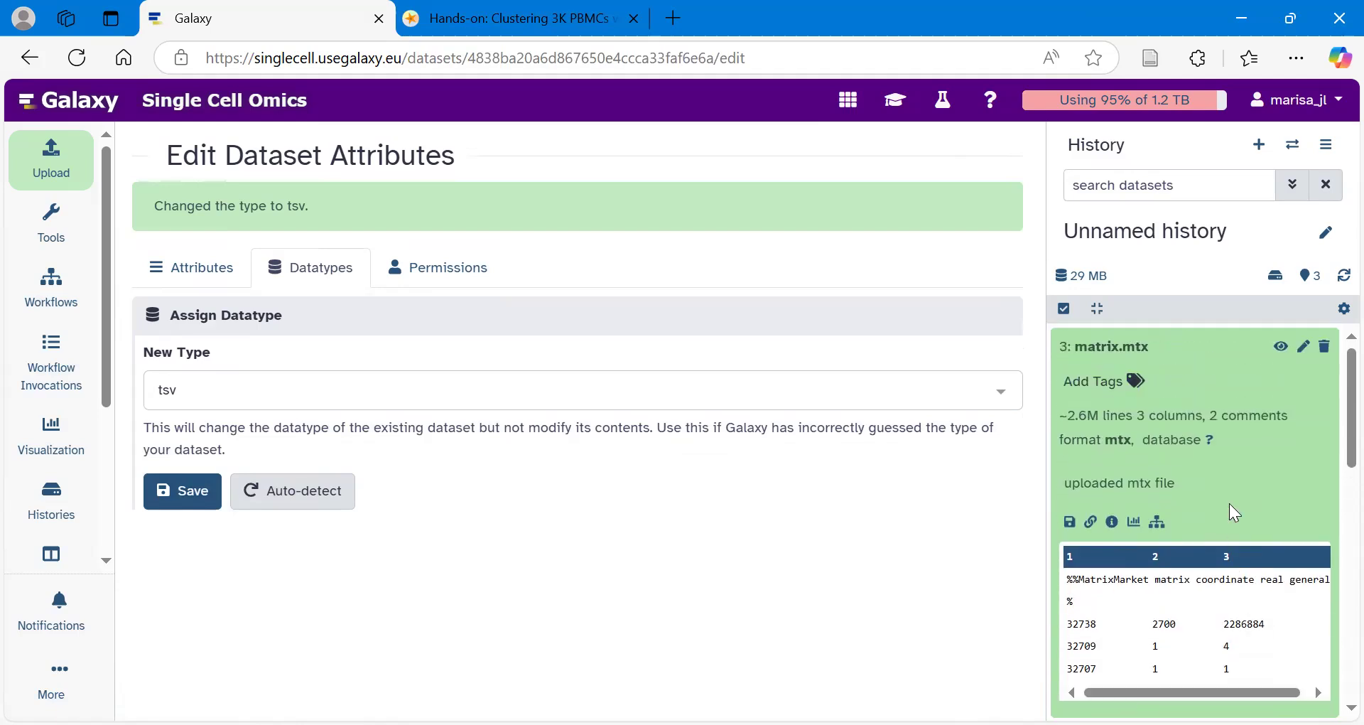
{"action": "left_click", "coordinate": [1168, 354]}
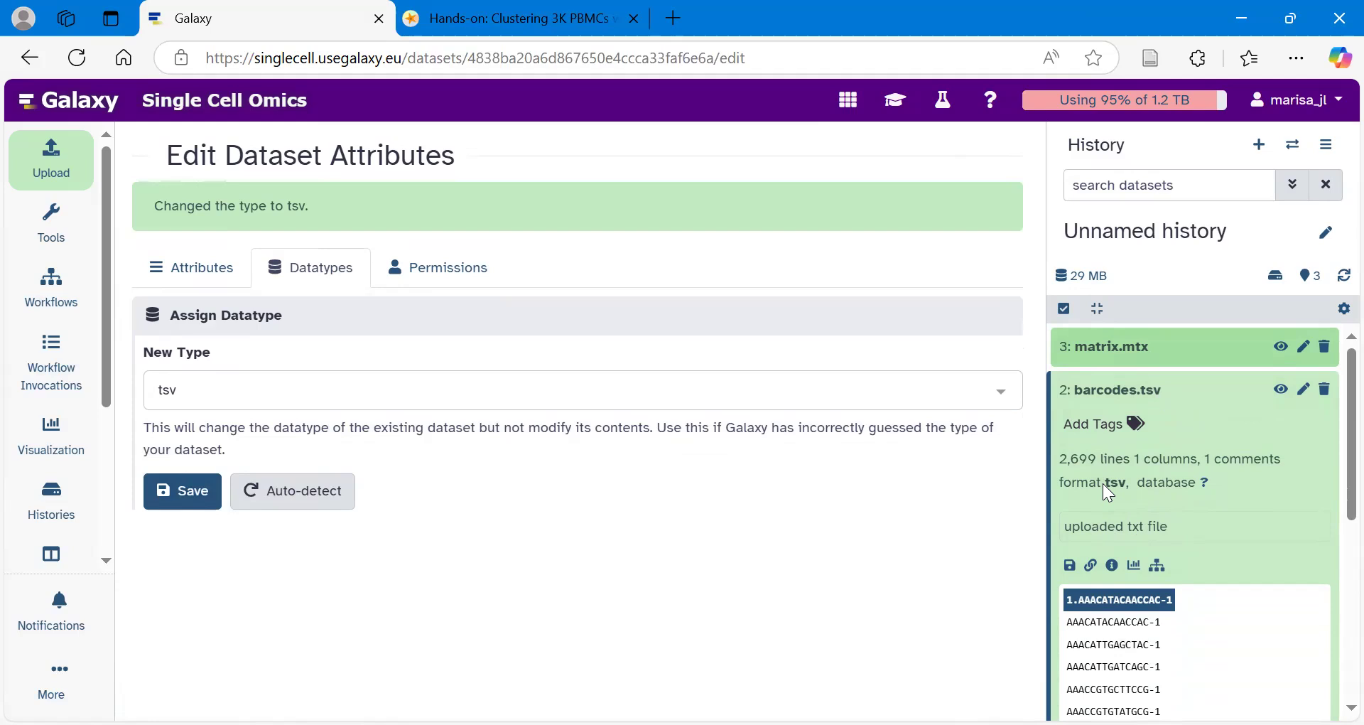
{"action": "left_click", "coordinate": [1178, 398]}
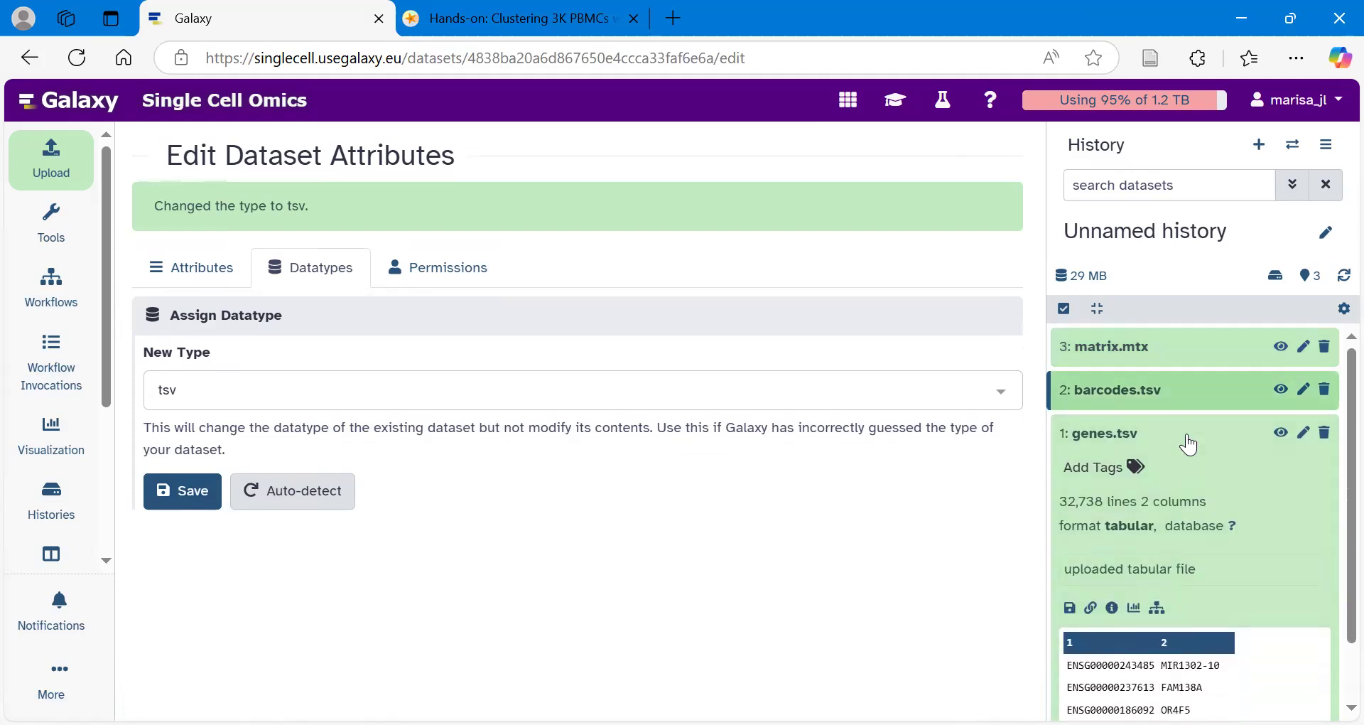
{"action": "left_click", "coordinate": [1188, 436]}
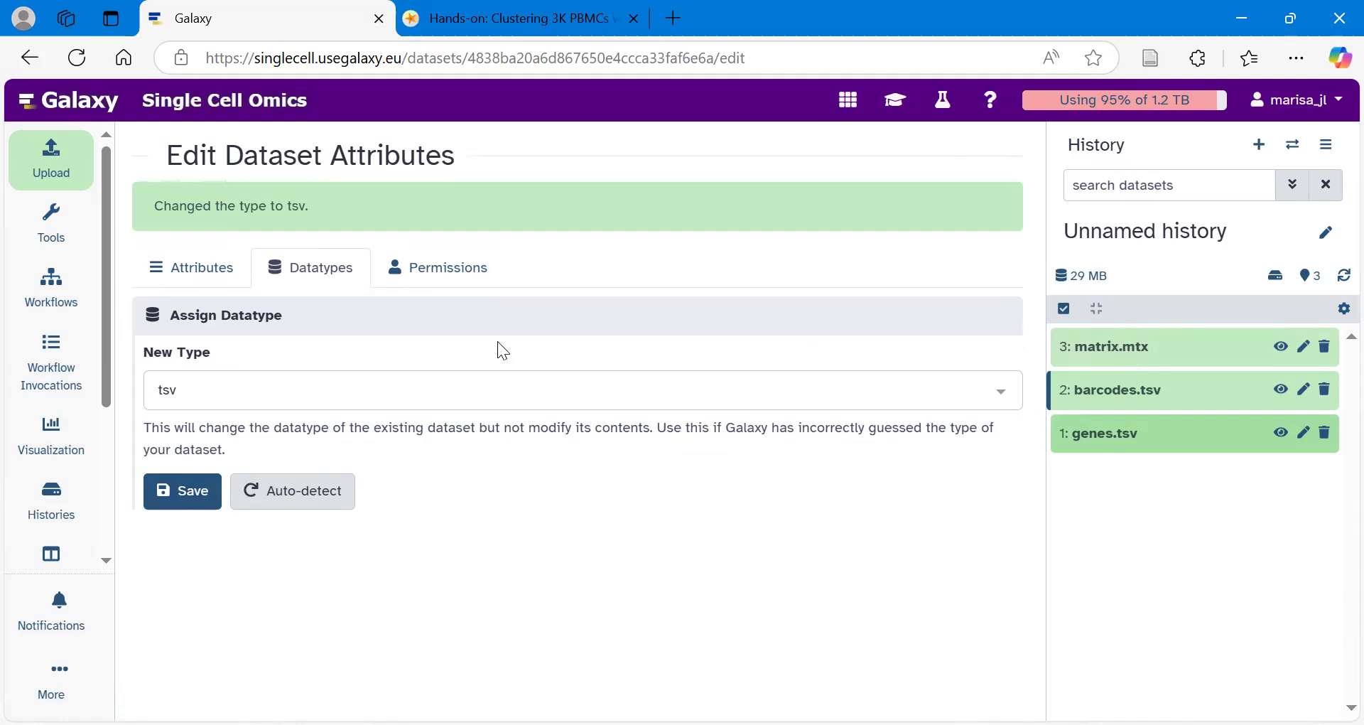
Open the Seurat Create tool from the tutorial's Create a SeuratObject hands-on section
{"action": "left_click", "coordinate": [899, 108]}
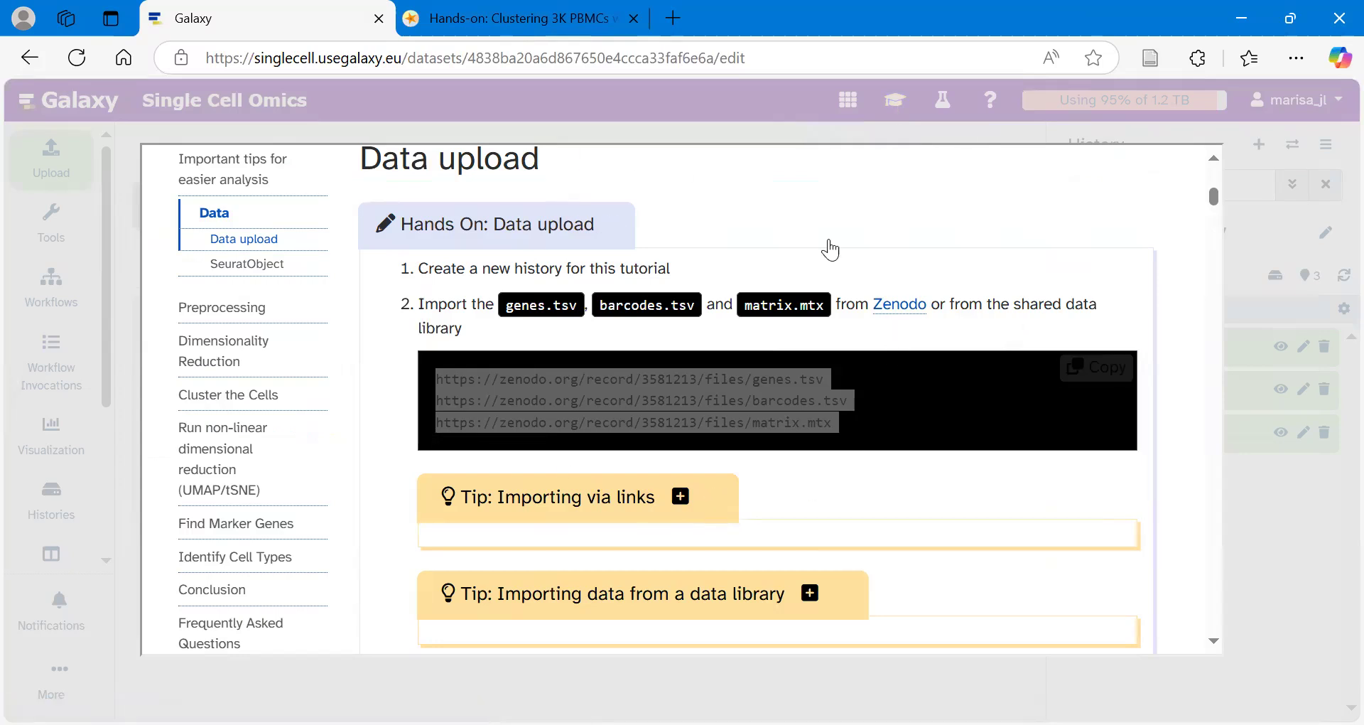
{"action": "scroll", "coordinate": [600, 470], "scroll_direction": "down", "scroll_amount": 8}
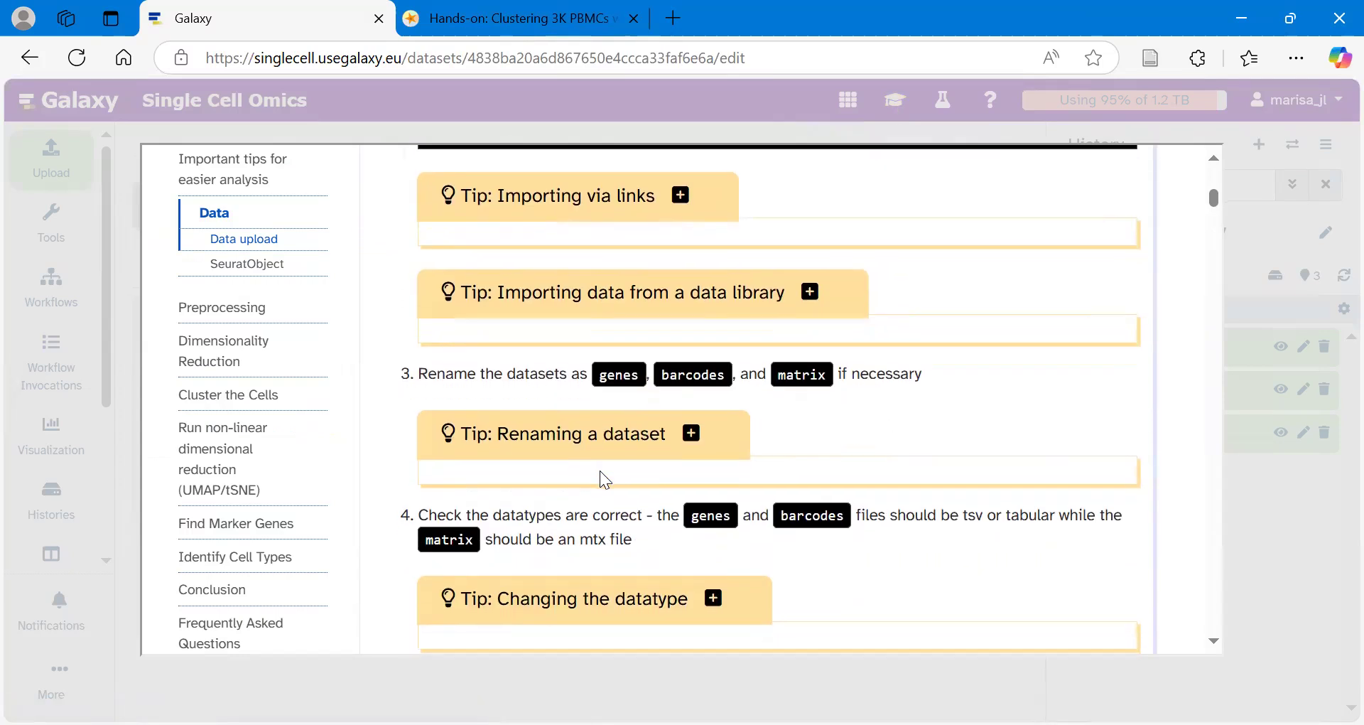
{"action": "scroll", "coordinate": [600, 471], "scroll_direction": "down", "scroll_amount": 12}
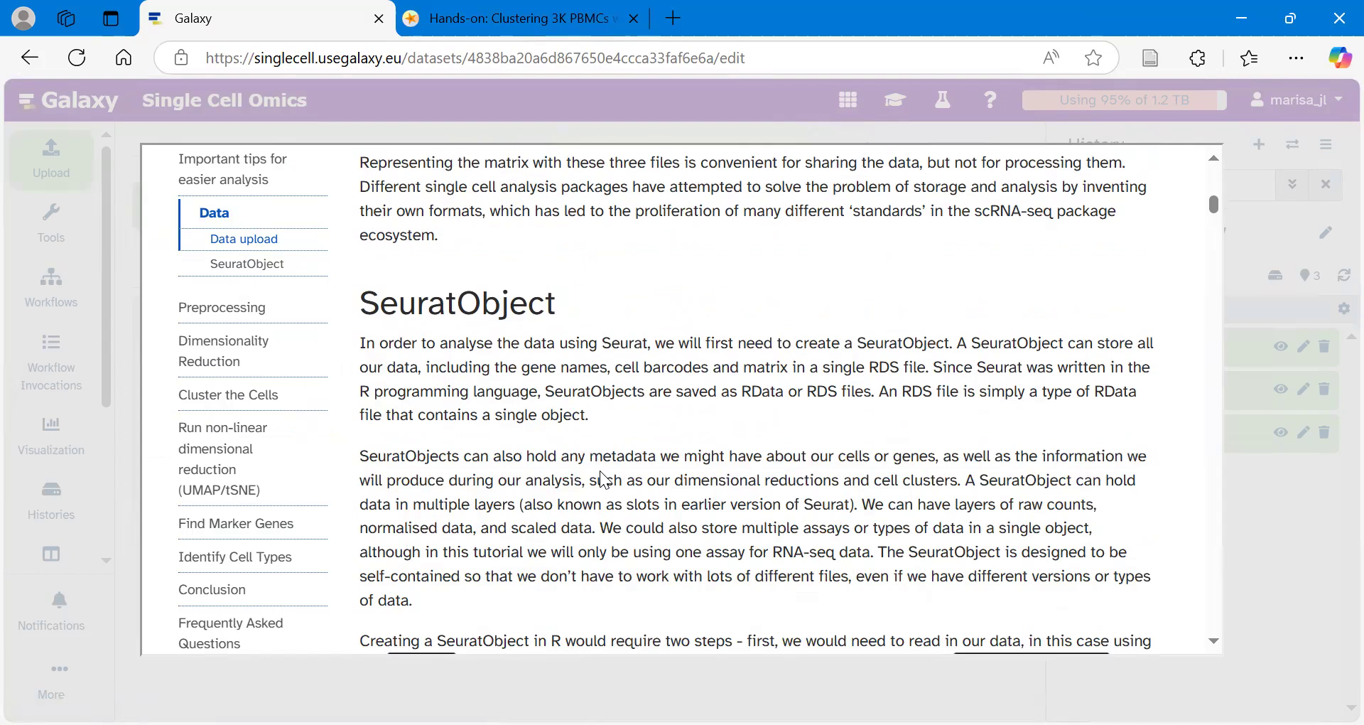
{"action": "scroll", "coordinate": [604, 481], "scroll_direction": "down", "scroll_amount": 2}
{"action": "scroll", "coordinate": [602, 472], "scroll_direction": "down", "scroll_amount": 4}
{"action": "scroll", "coordinate": [601, 472], "scroll_direction": "up", "scroll_amount": 1}
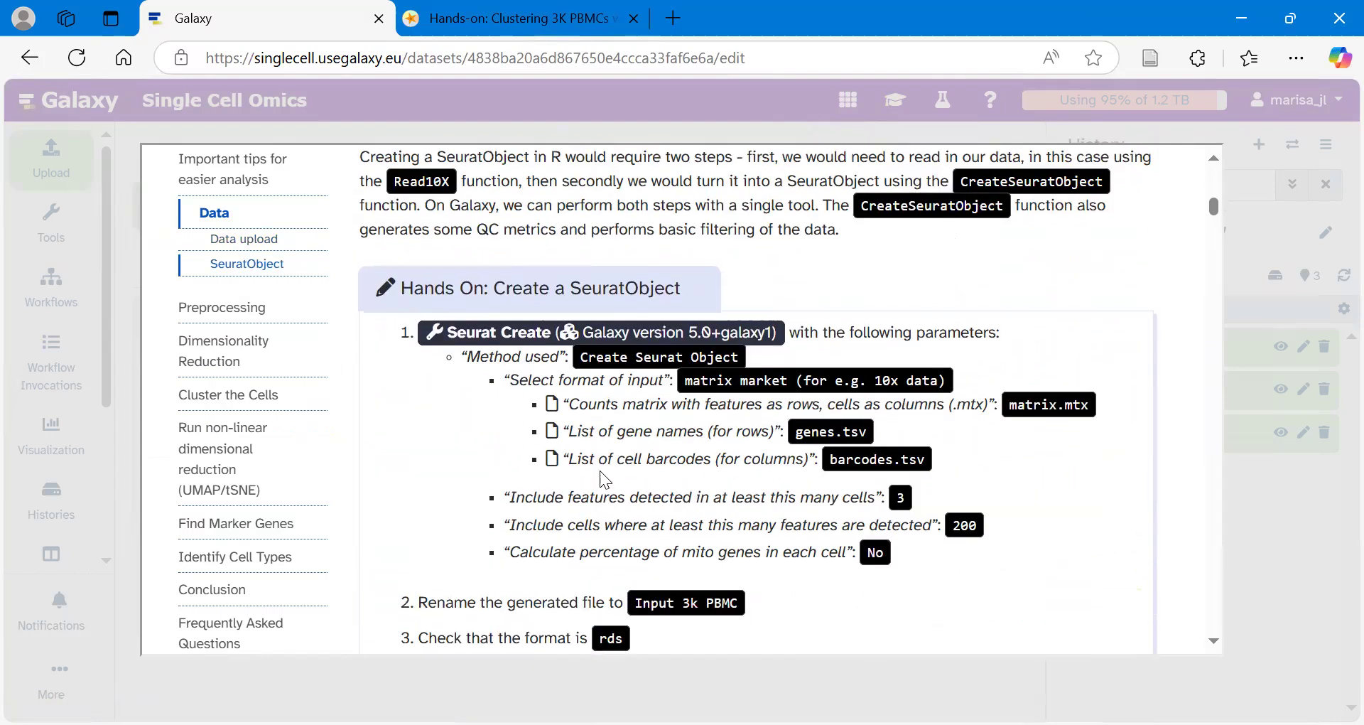
{"action": "left_click", "coordinate": [481, 335]}
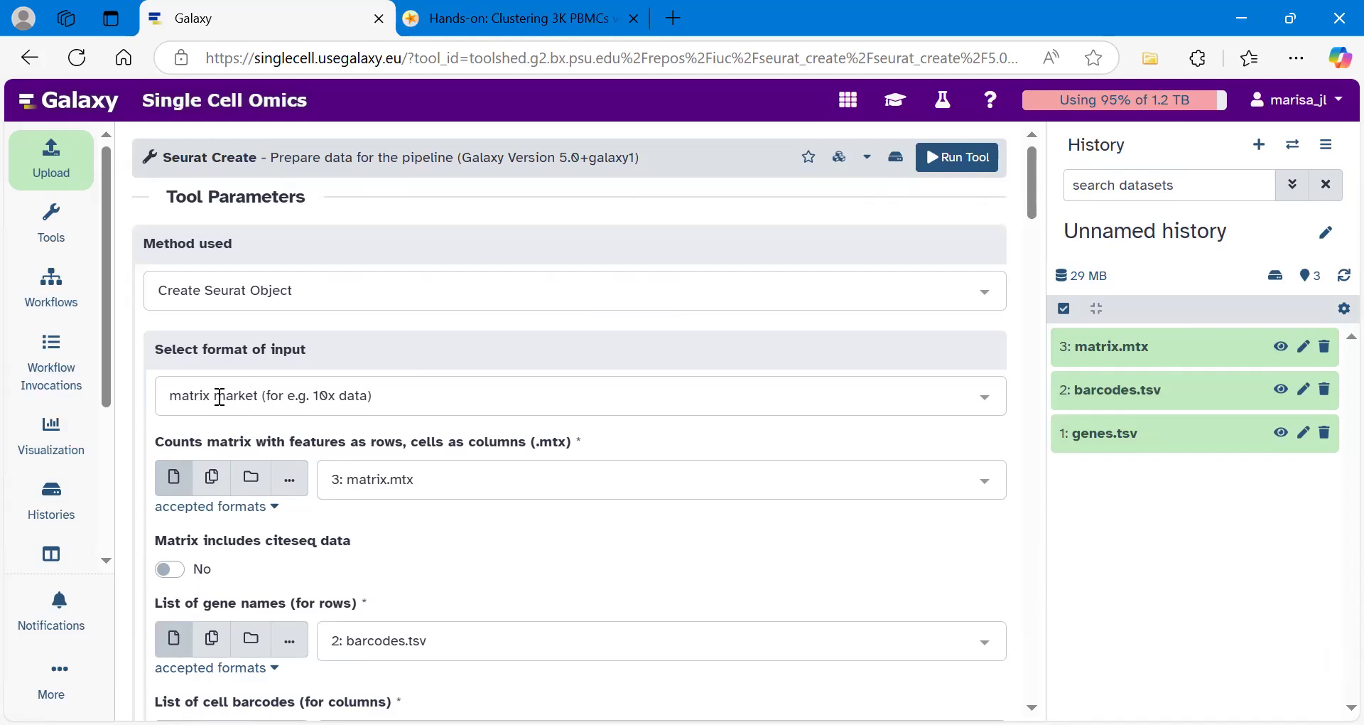
Choose genes.tsv as the list of gene names and barcodes.tsv as the list of cell barcodes for Seurat Create
{"action": "scroll", "coordinate": [429, 387], "scroll_direction": "down", "scroll_amount": 2}
{"action": "scroll", "coordinate": [434, 391], "scroll_direction": "down", "scroll_amount": 2}
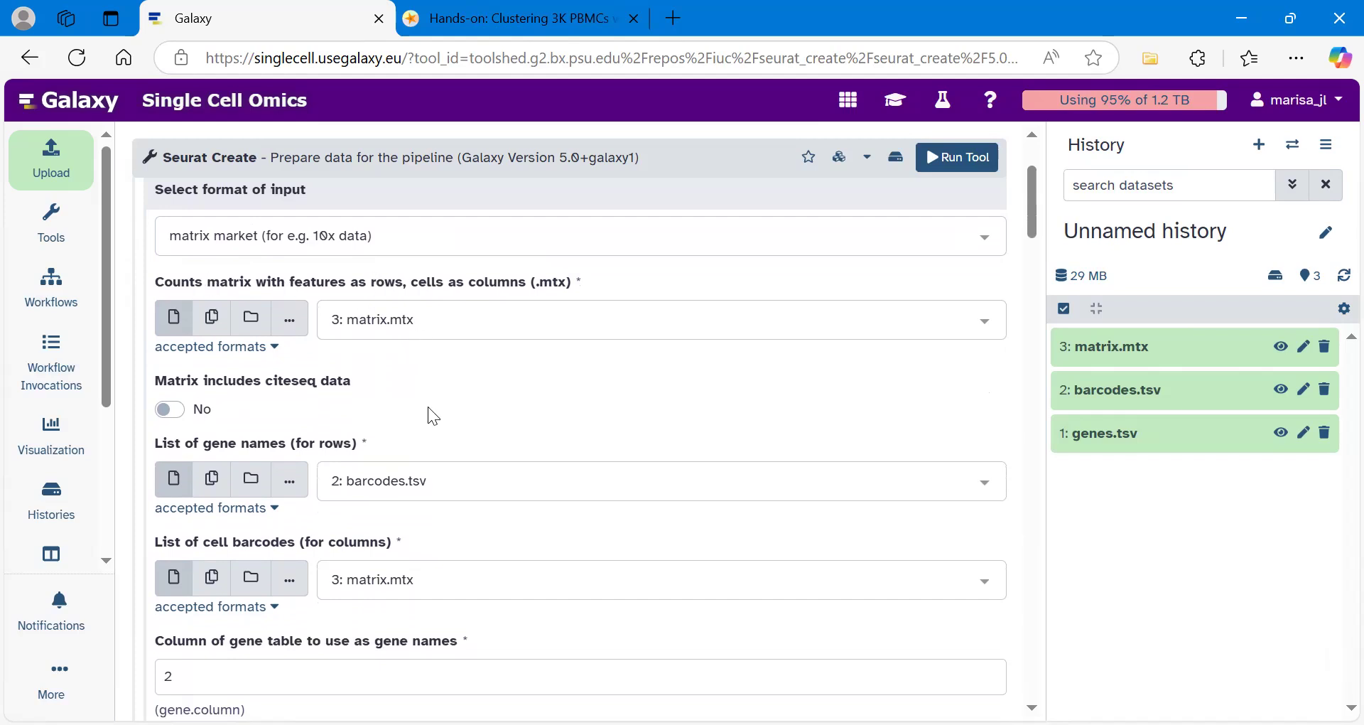
{"action": "scroll", "coordinate": [428, 406], "scroll_direction": "down", "scroll_amount": 3}
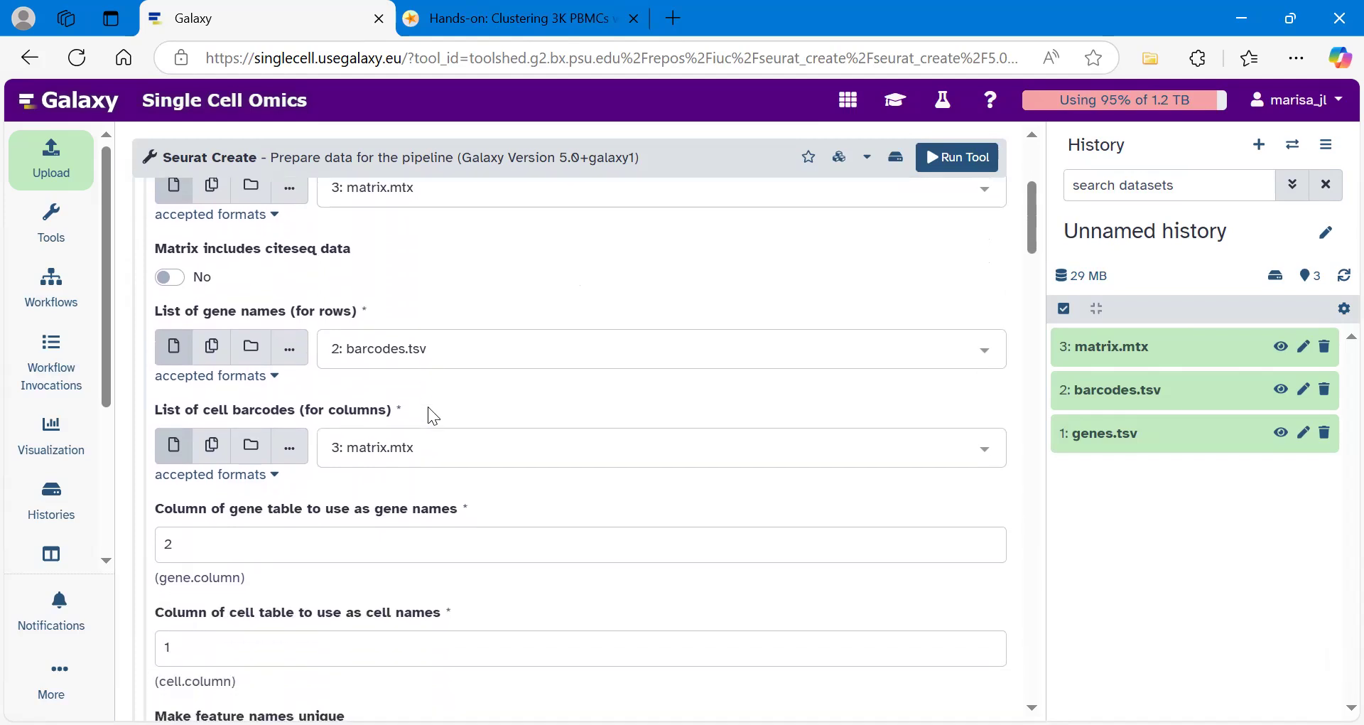
{"action": "left_click", "coordinate": [404, 351]}
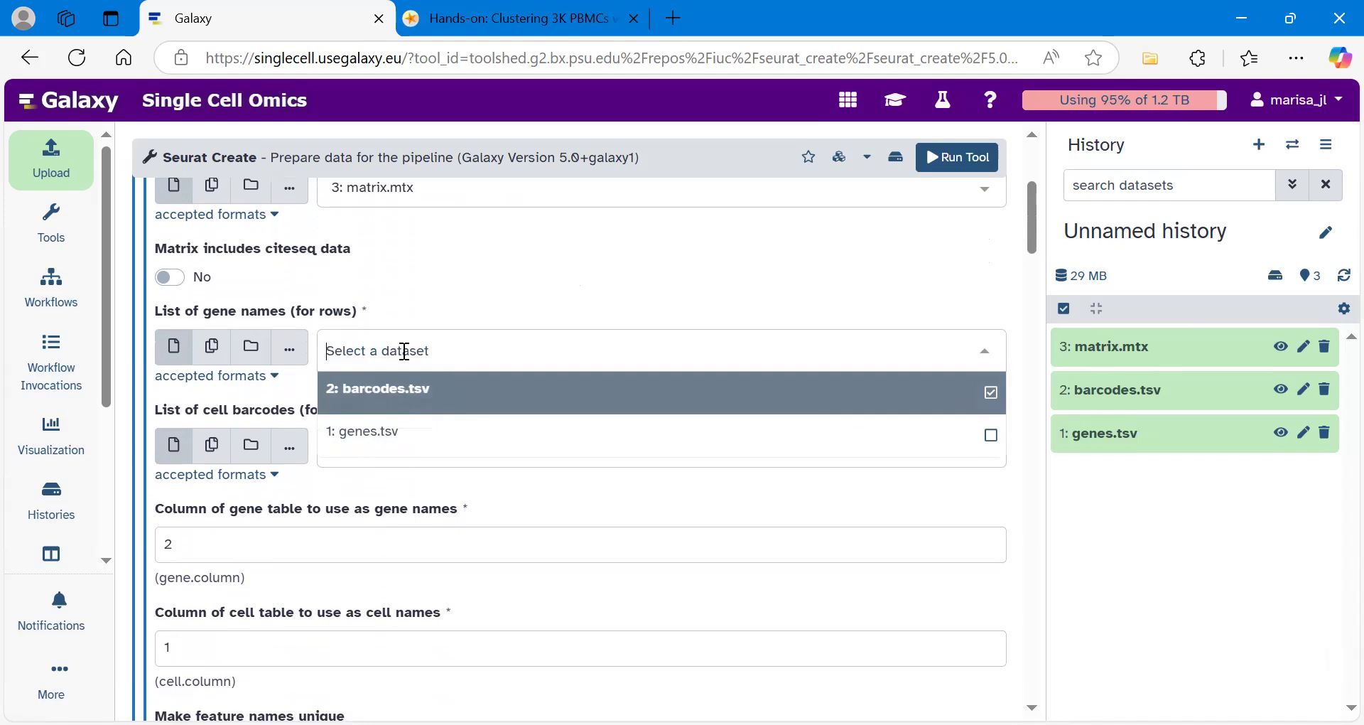
{"action": "left_click", "coordinate": [382, 432]}
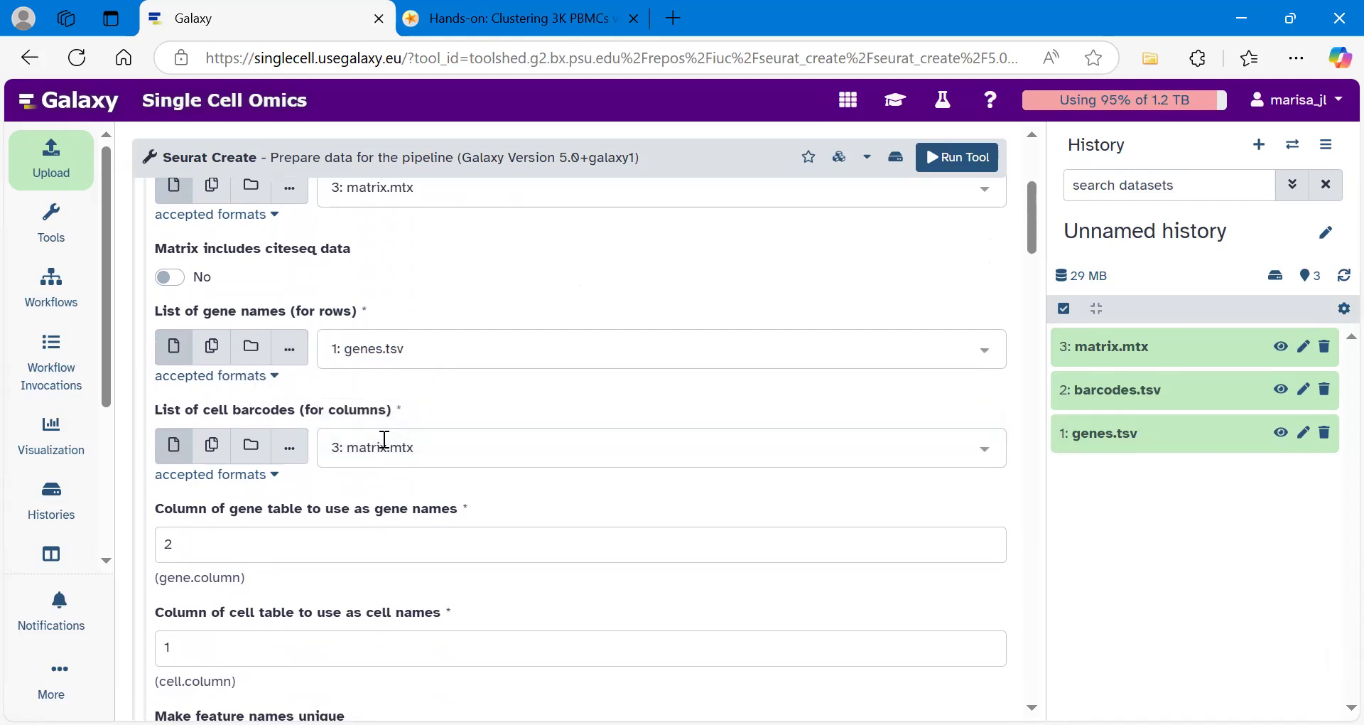
{"action": "left_click", "coordinate": [384, 439]}
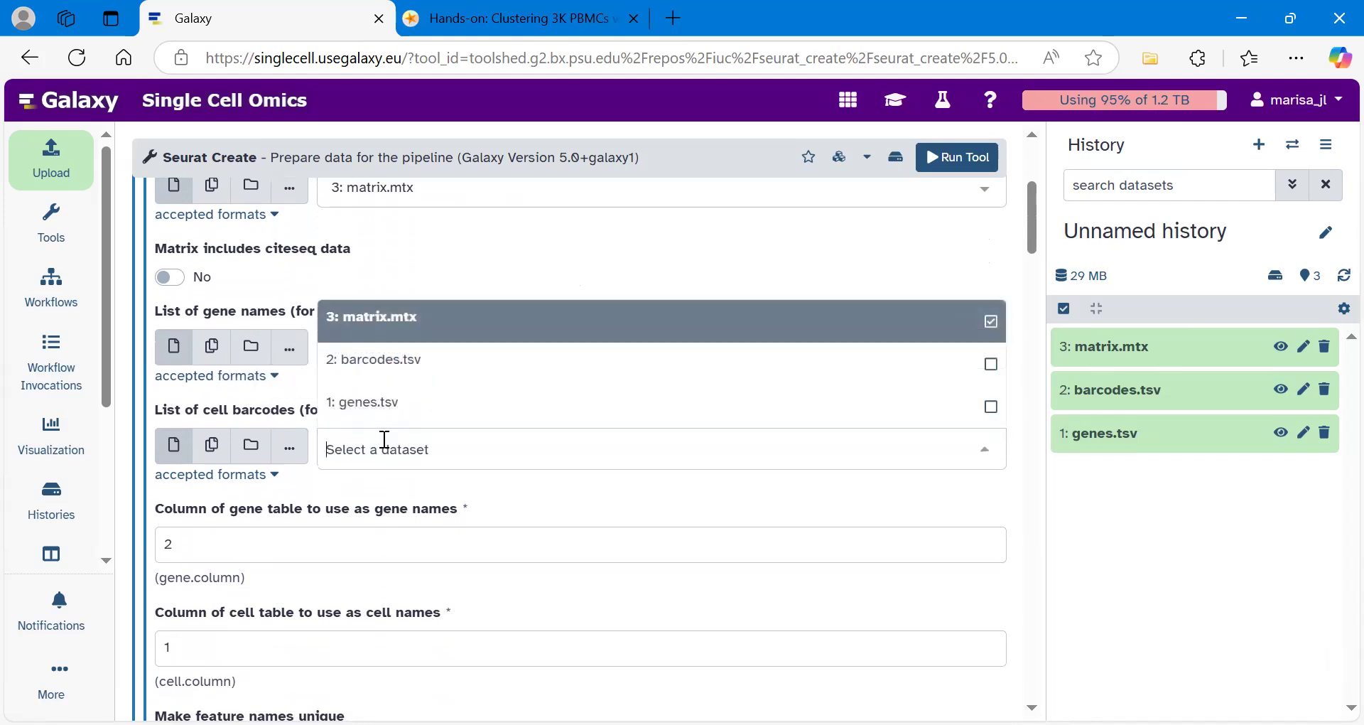
{"action": "left_click", "coordinate": [357, 363]}
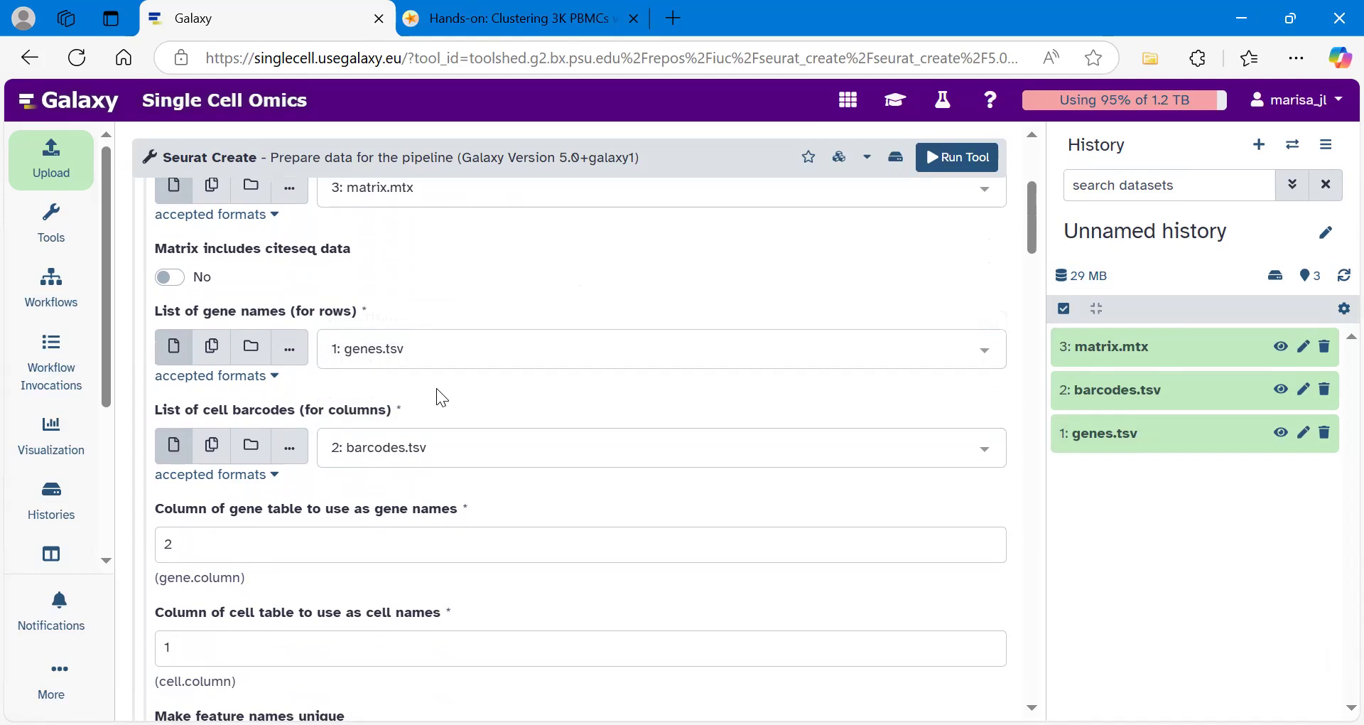
Include only features detected in at least 3 cells and cells with at least 200 detected features
{"action": "scroll", "coordinate": [437, 388], "scroll_direction": "down", "scroll_amount": 4}
{"action": "scroll", "coordinate": [439, 388], "scroll_direction": "down", "scroll_amount": 6}
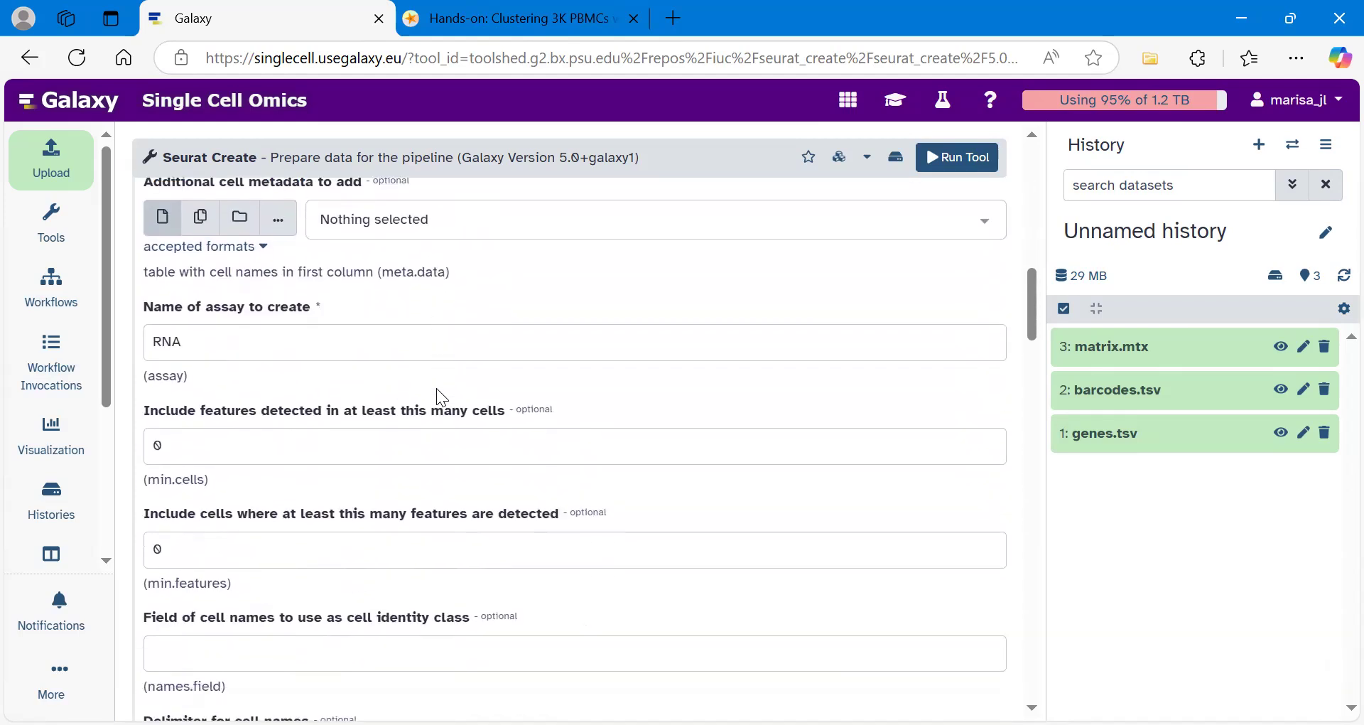
{"action": "scroll", "coordinate": [436, 388], "scroll_direction": "down", "scroll_amount": 2}
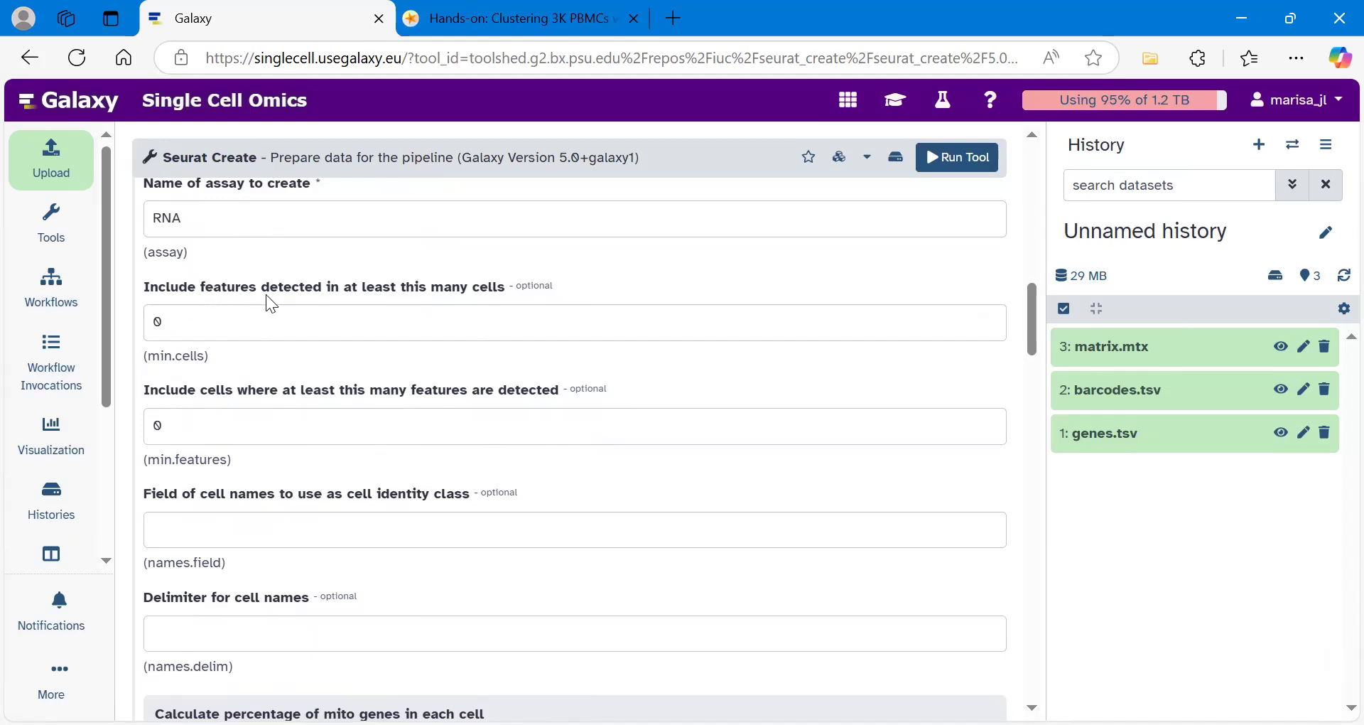
{"action": "left_click", "coordinate": [343, 318]}
{"action": "key", "text": "BackSpace"}
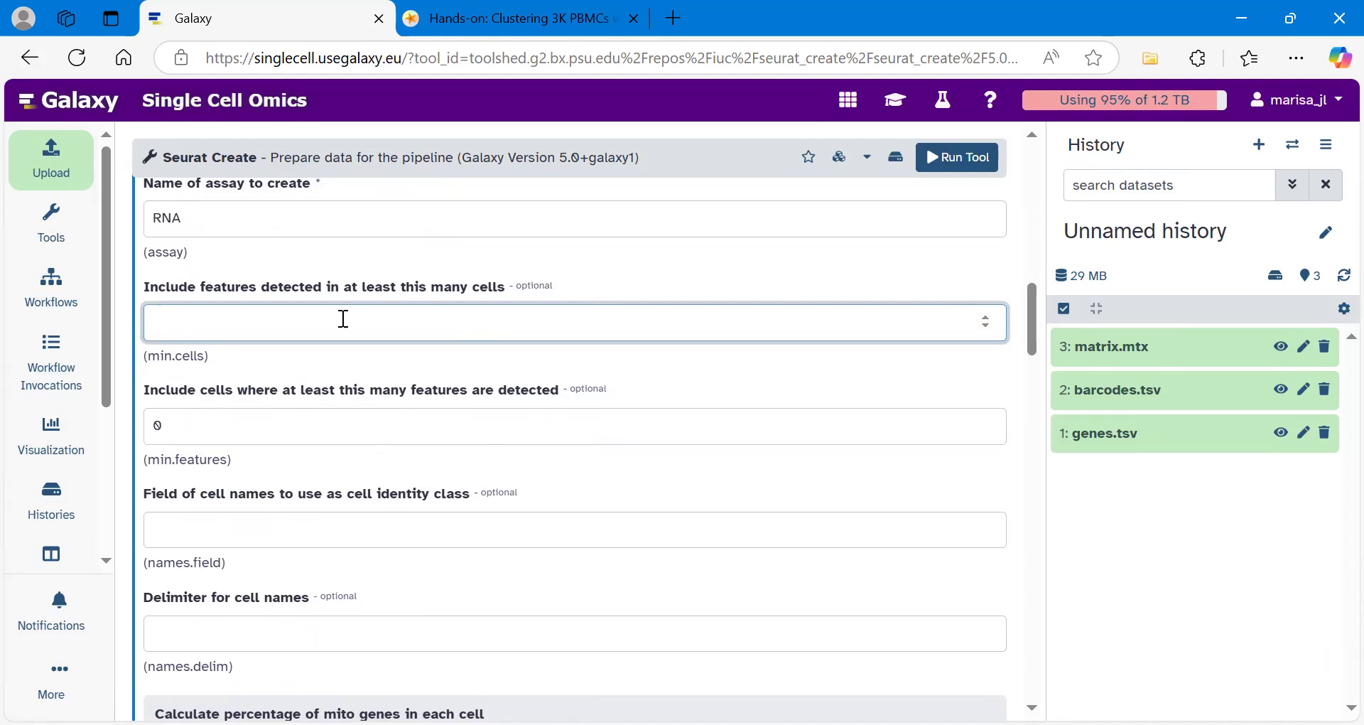
{"action": "type", "text": "3"}
{"action": "left_click", "coordinate": [196, 424]}
{"action": "key", "text": "BackSpace"}
{"action": "type", "text": "200"}
{"action": "left_click", "coordinate": [278, 374]}
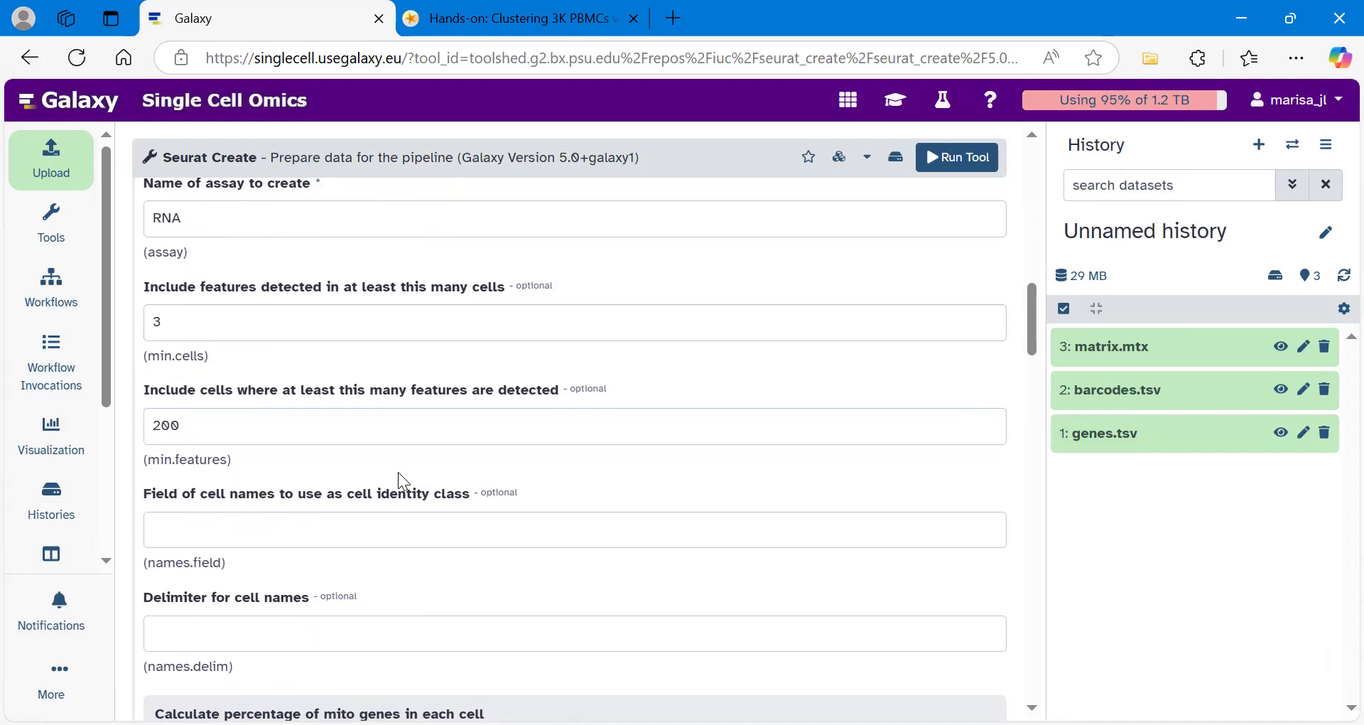
Run Seurat Create, keeping the mitochondrial gene percentage calculation set to No
{"action": "scroll", "coordinate": [400, 480], "scroll_direction": "down", "scroll_amount": 4}
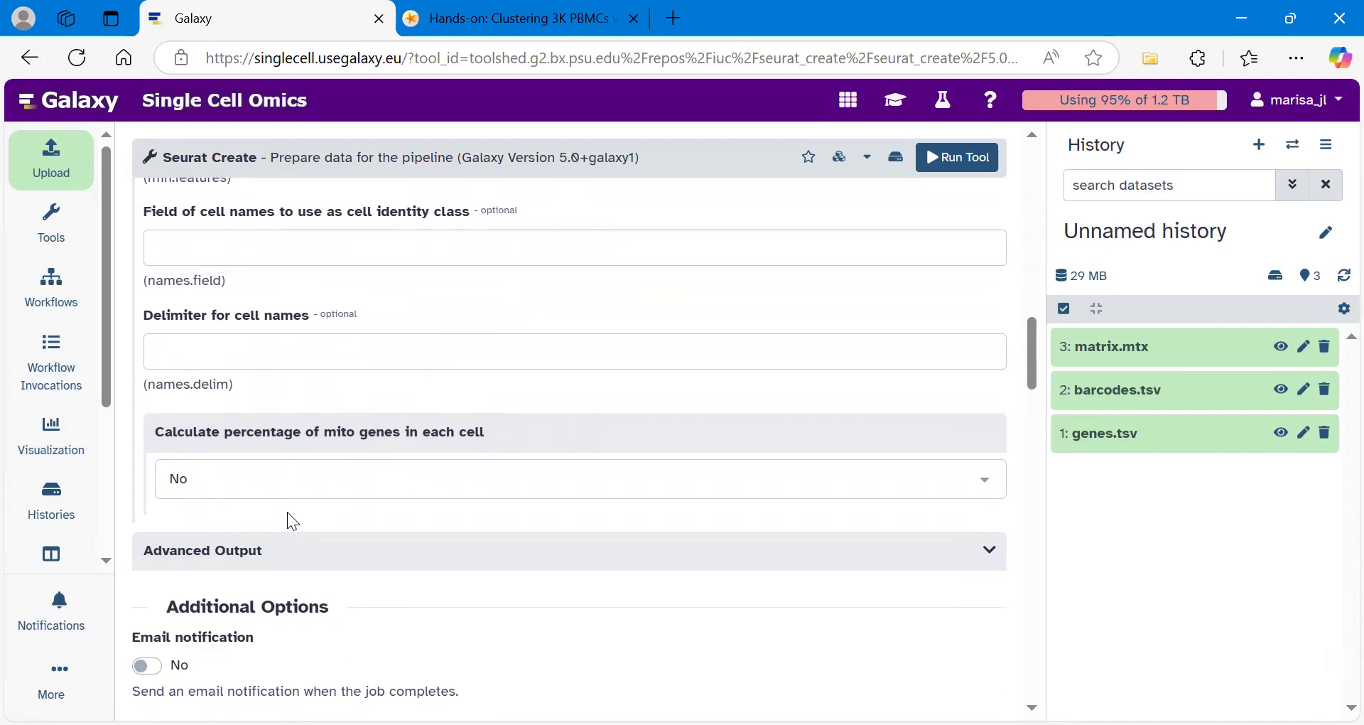
{"action": "scroll", "coordinate": [408, 511], "scroll_direction": "down", "scroll_amount": 2}
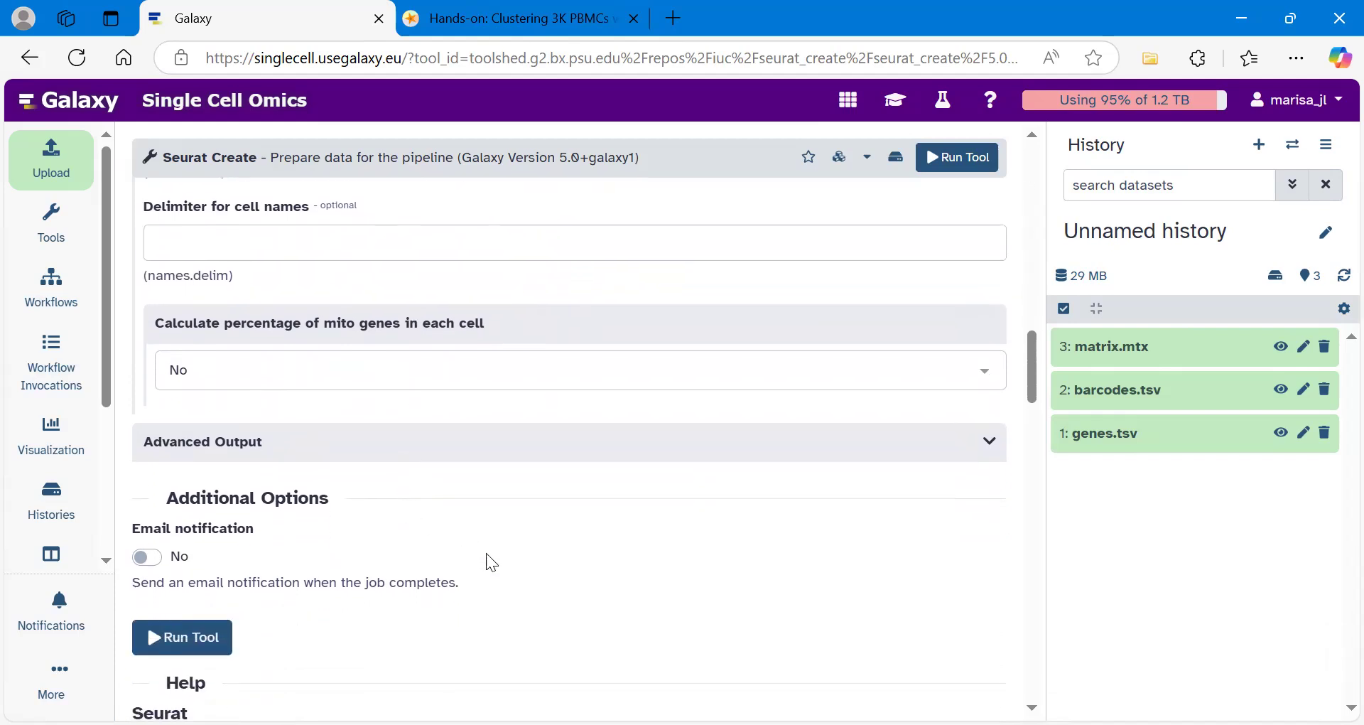
{"action": "left_click", "coordinate": [208, 652]}
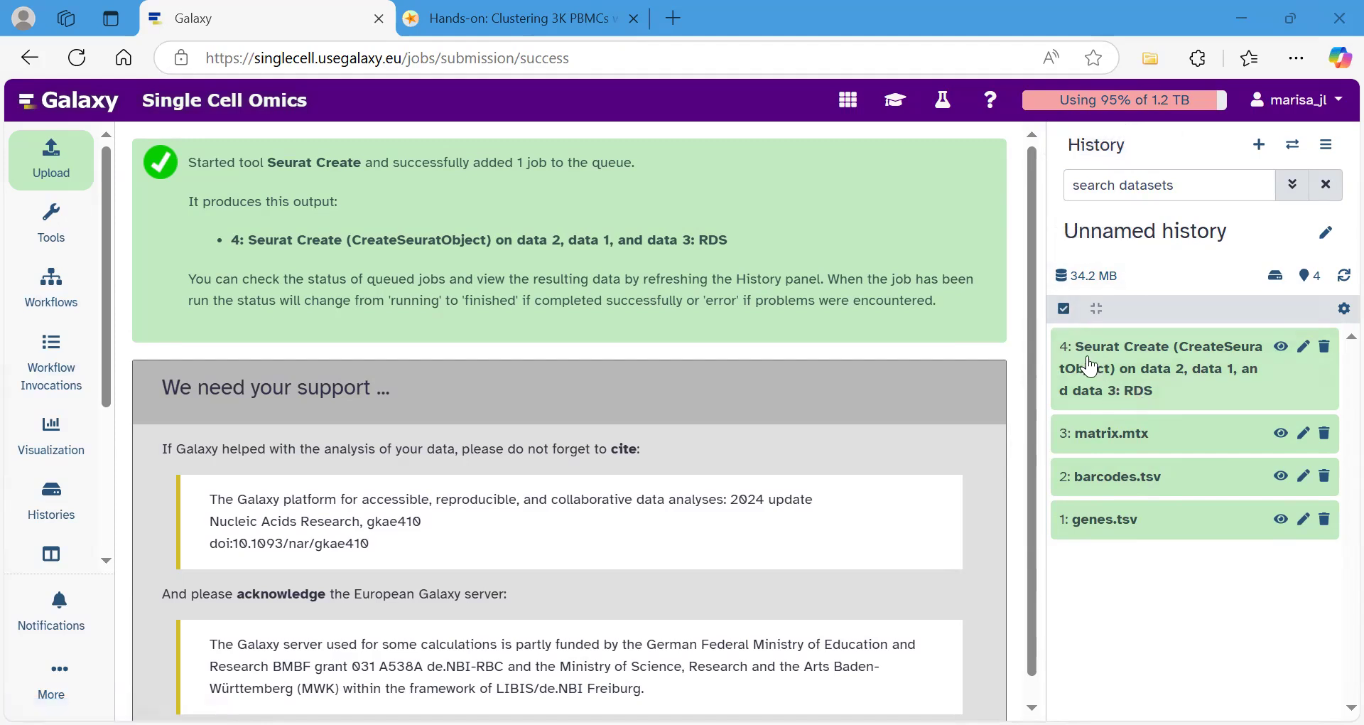
Check the format of the Seurat Create output, rename the dataset to Input 3k PBMC and save it
{"action": "left_click", "coordinate": [1176, 363]}
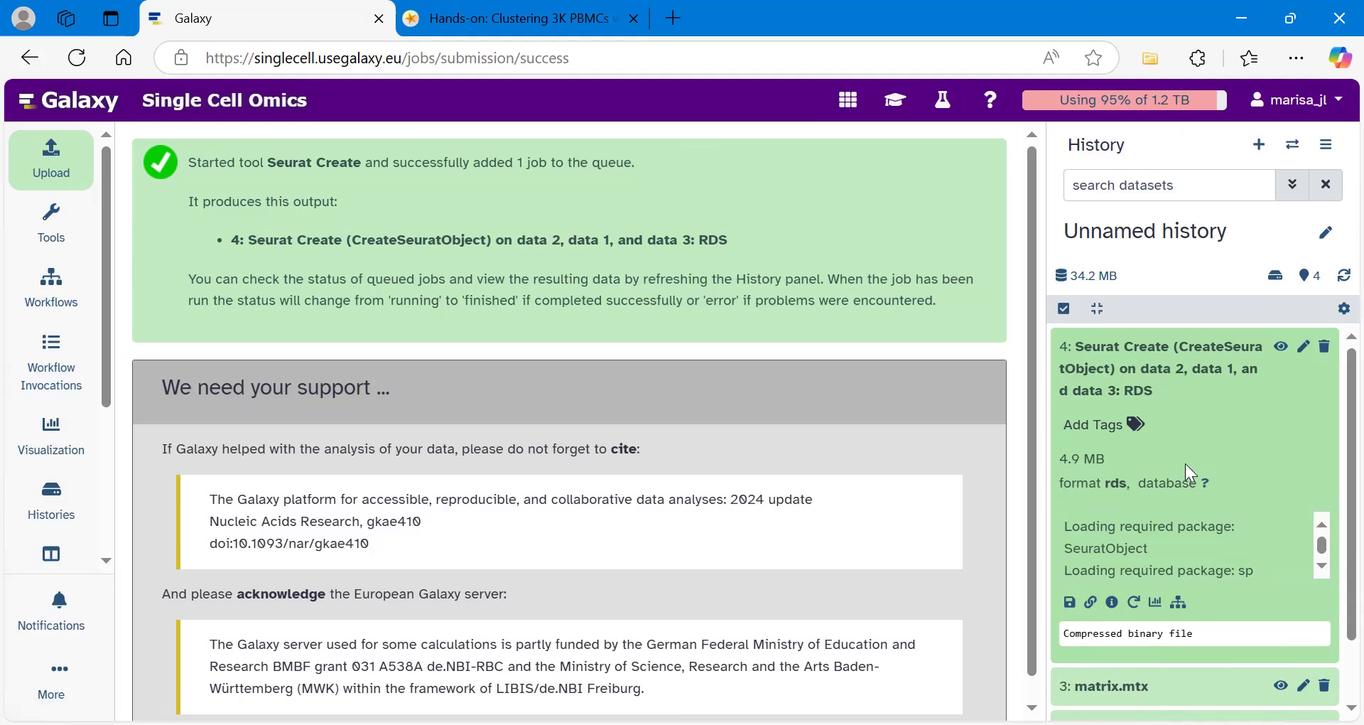
{"action": "left_click", "coordinate": [1304, 348]}
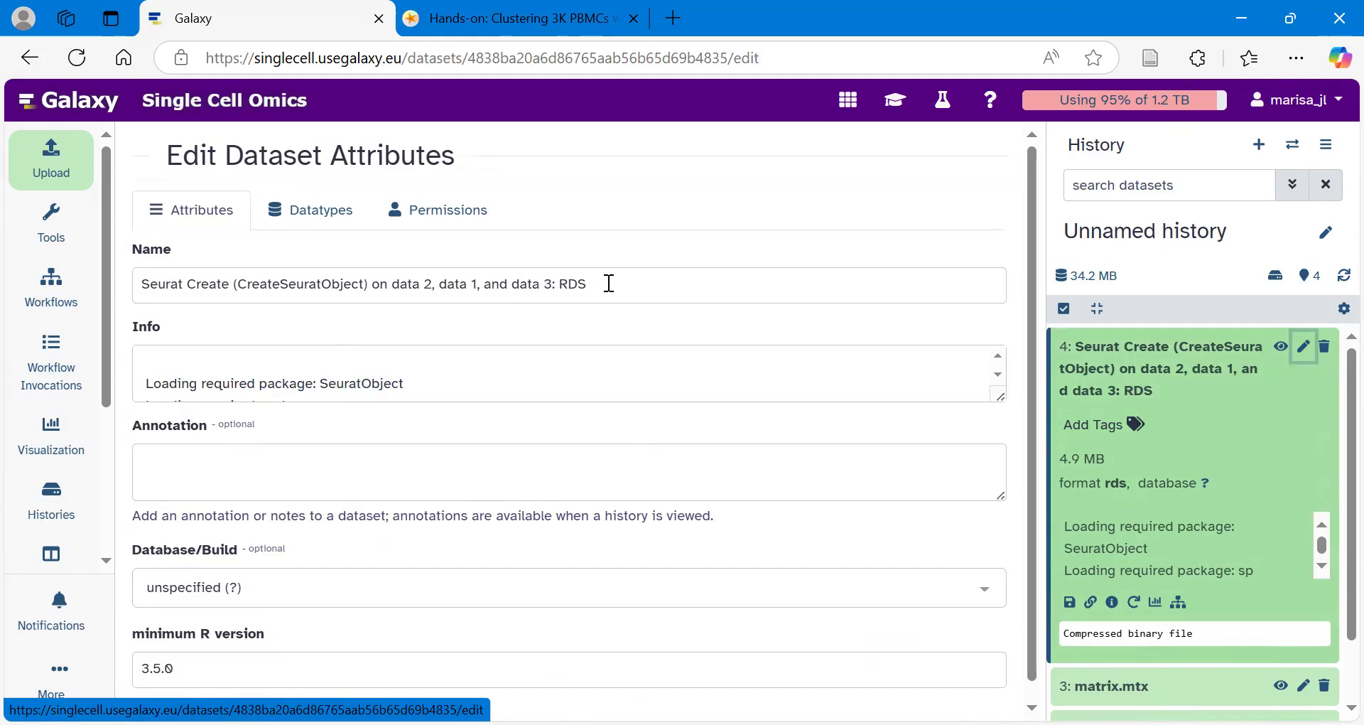
{"action": "left_click_drag", "start_coordinate": [609, 284], "coordinate": [138, 305]}
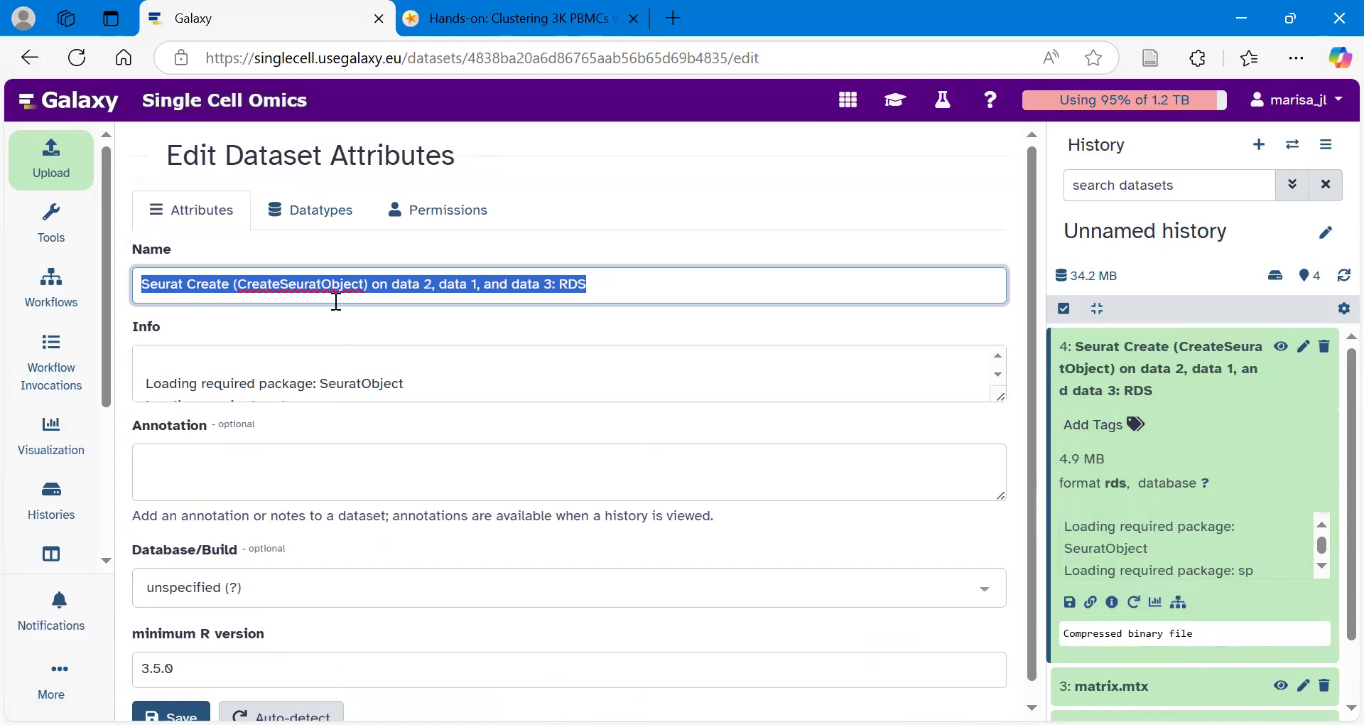
{"action": "key", "text": "BackSpace"}
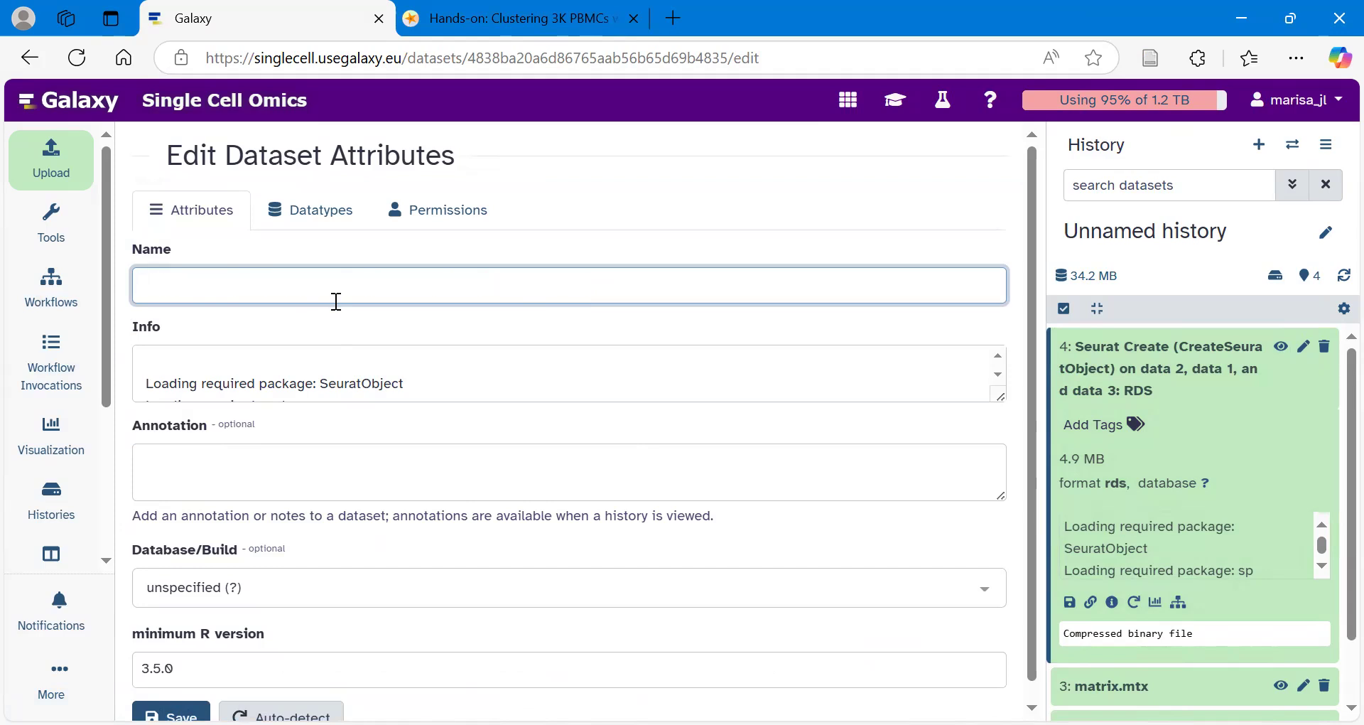
{"action": "type", "text": "Input"}
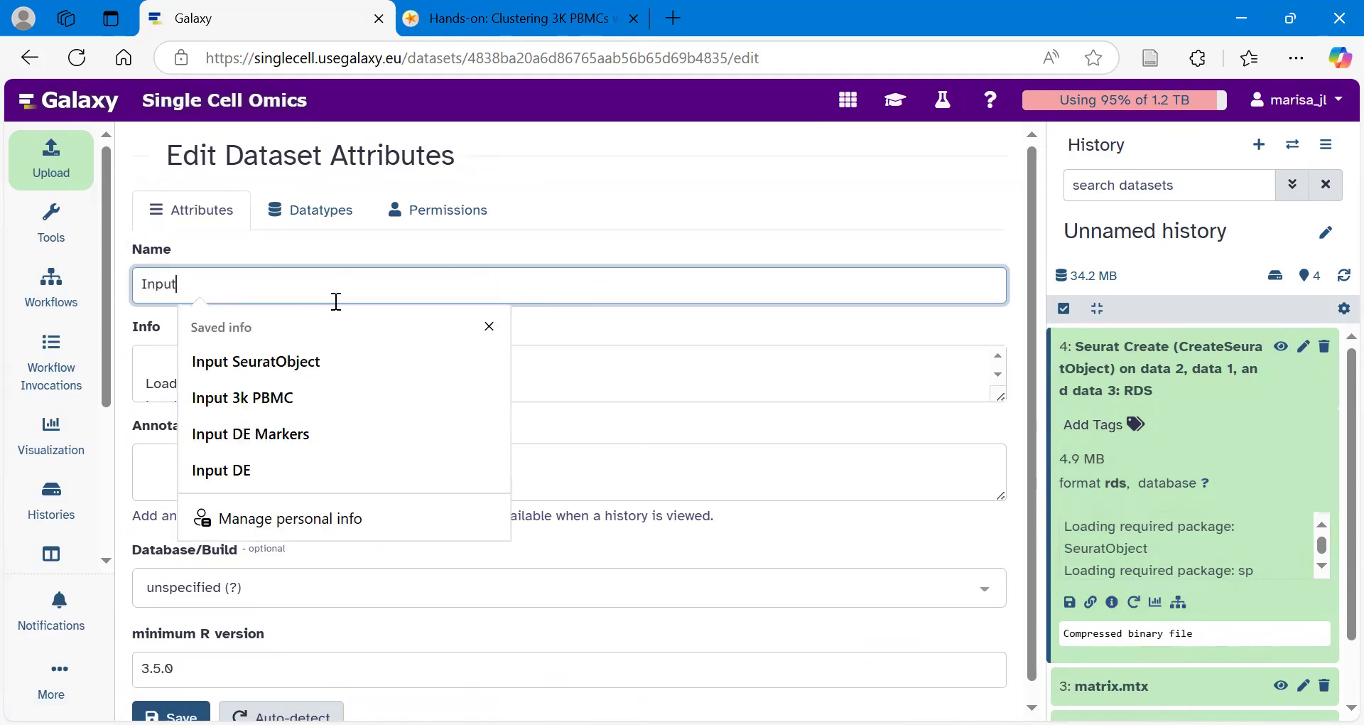
{"action": "type", "text": " 3k PBMC"}
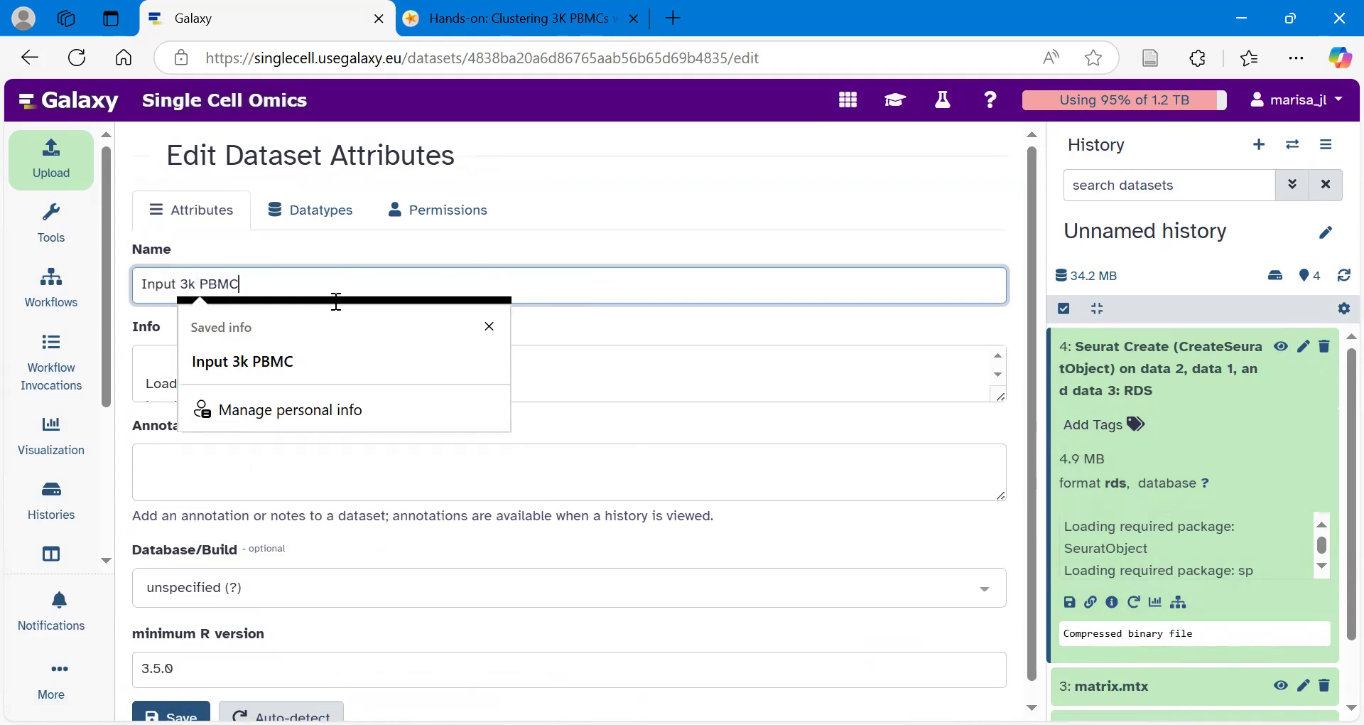
{"action": "left_click", "coordinate": [553, 310]}
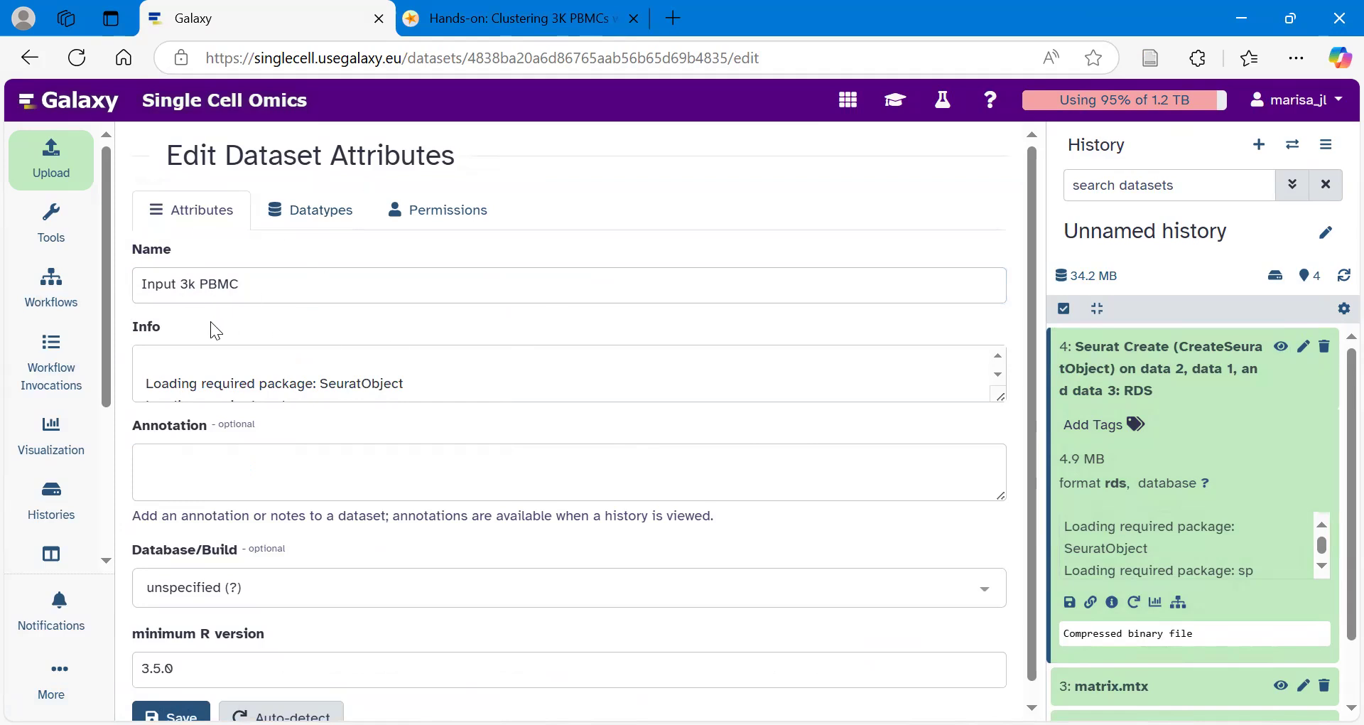
{"action": "scroll", "coordinate": [210, 321], "scroll_direction": "down", "scroll_amount": 1}
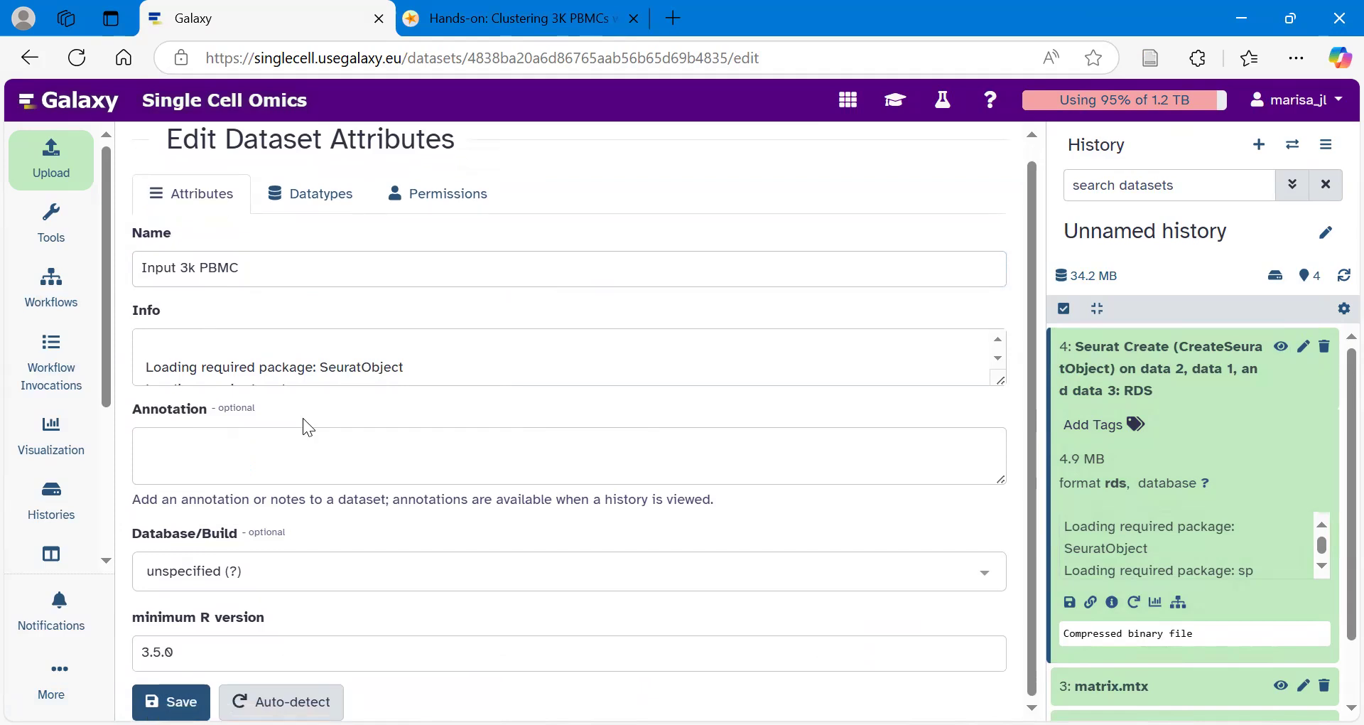
{"action": "left_click", "coordinate": [171, 701]}
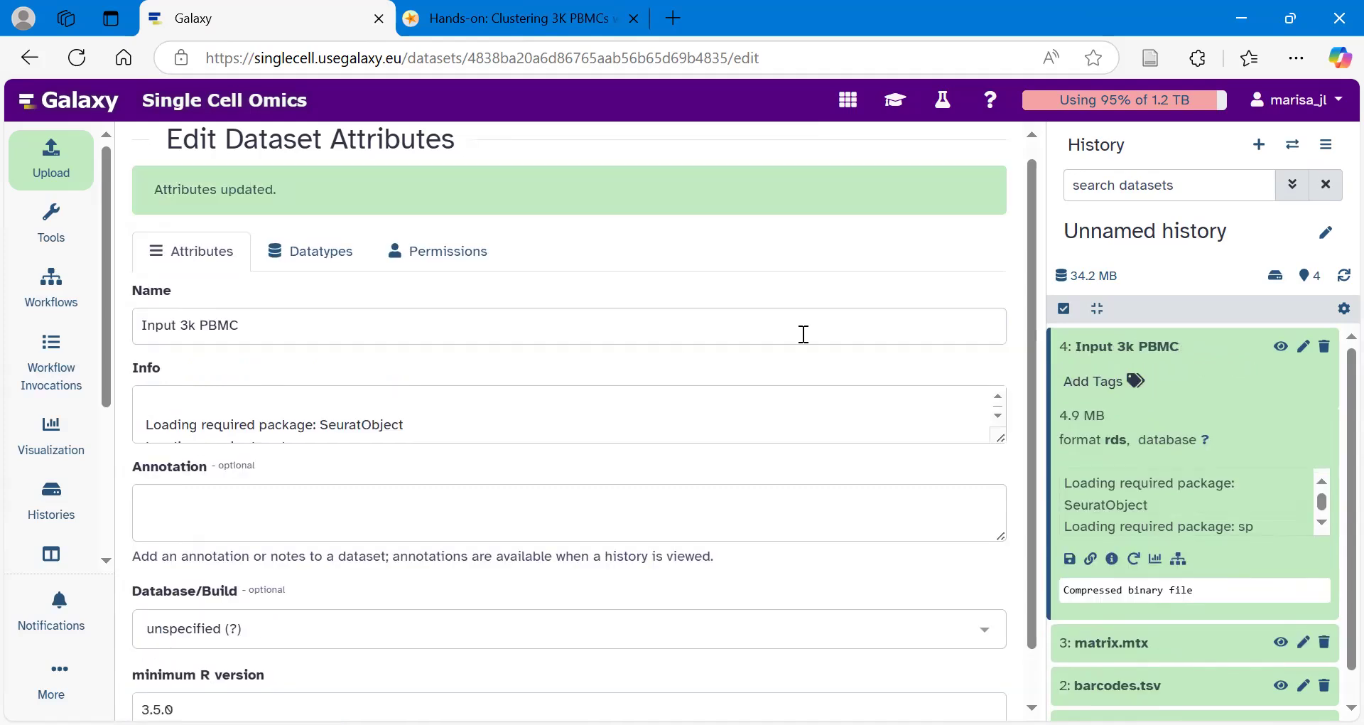
{"action": "left_click", "coordinate": [1195, 359]}
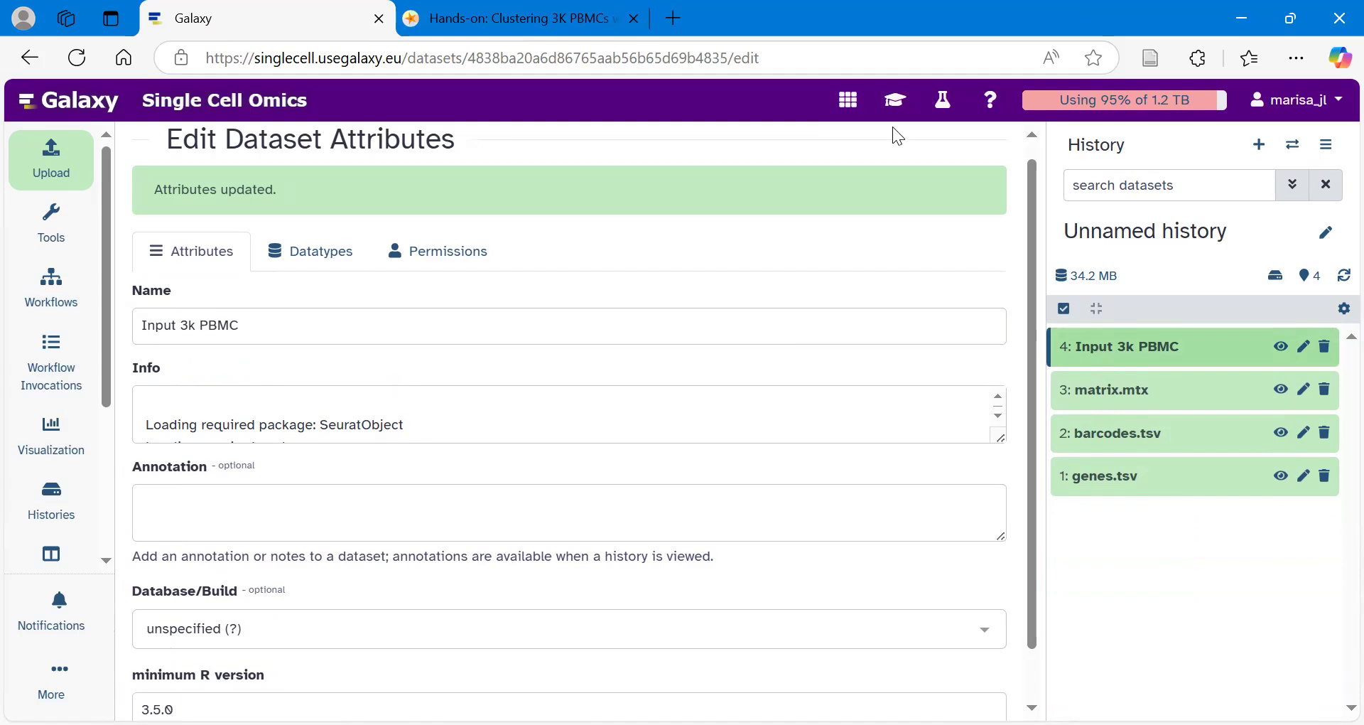
Open the Seurat Data Management tool from the tutorial's hands-on section on inspecting the Input 3k PBMC SeuratObject
{"action": "left_click", "coordinate": [896, 106]}
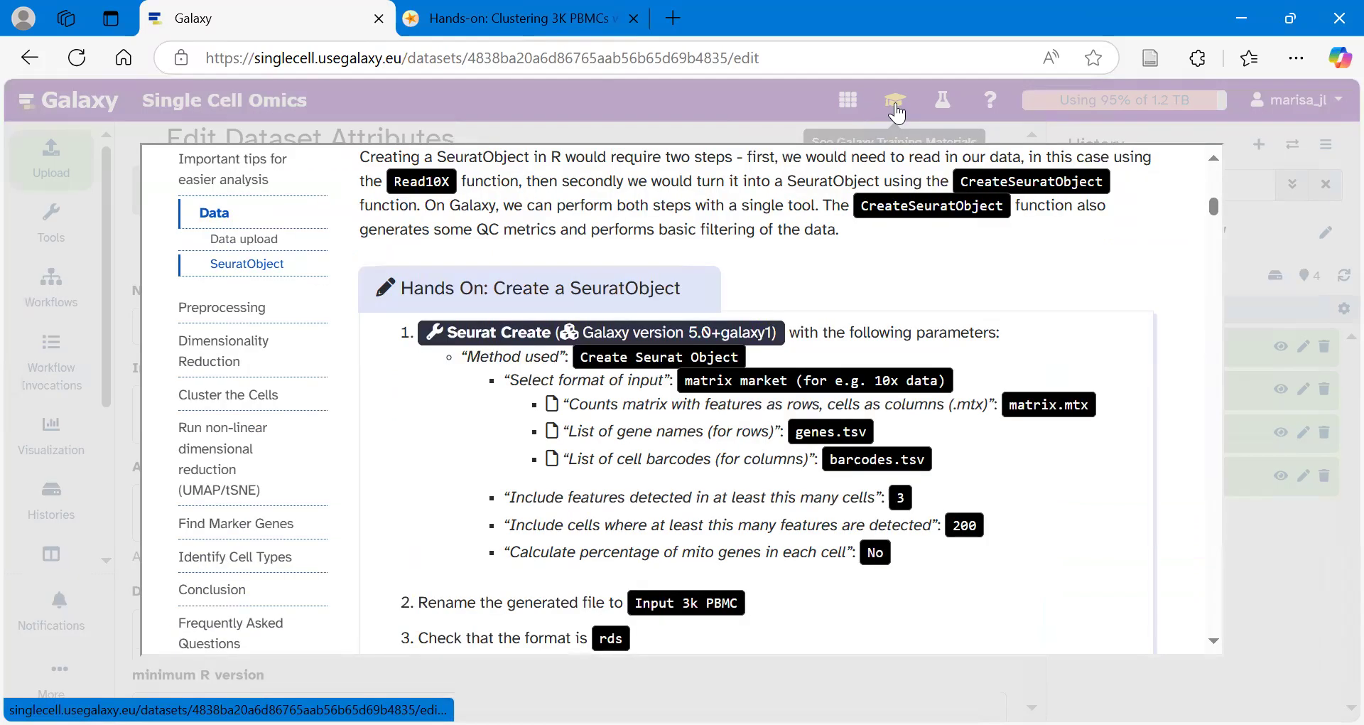
{"action": "scroll", "coordinate": [591, 494], "scroll_direction": "down", "scroll_amount": 3}
{"action": "scroll", "coordinate": [591, 494], "scroll_direction": "down", "scroll_amount": 5}
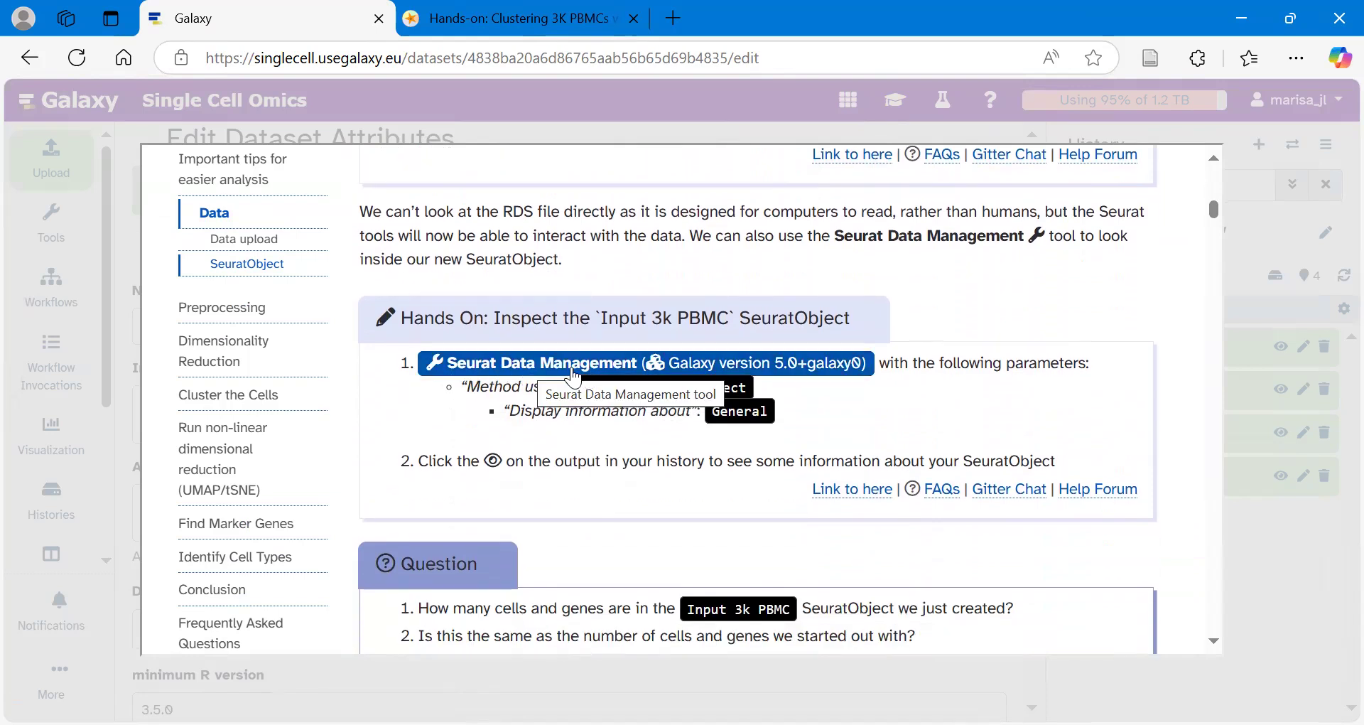
{"action": "left_click", "coordinate": [464, 373]}
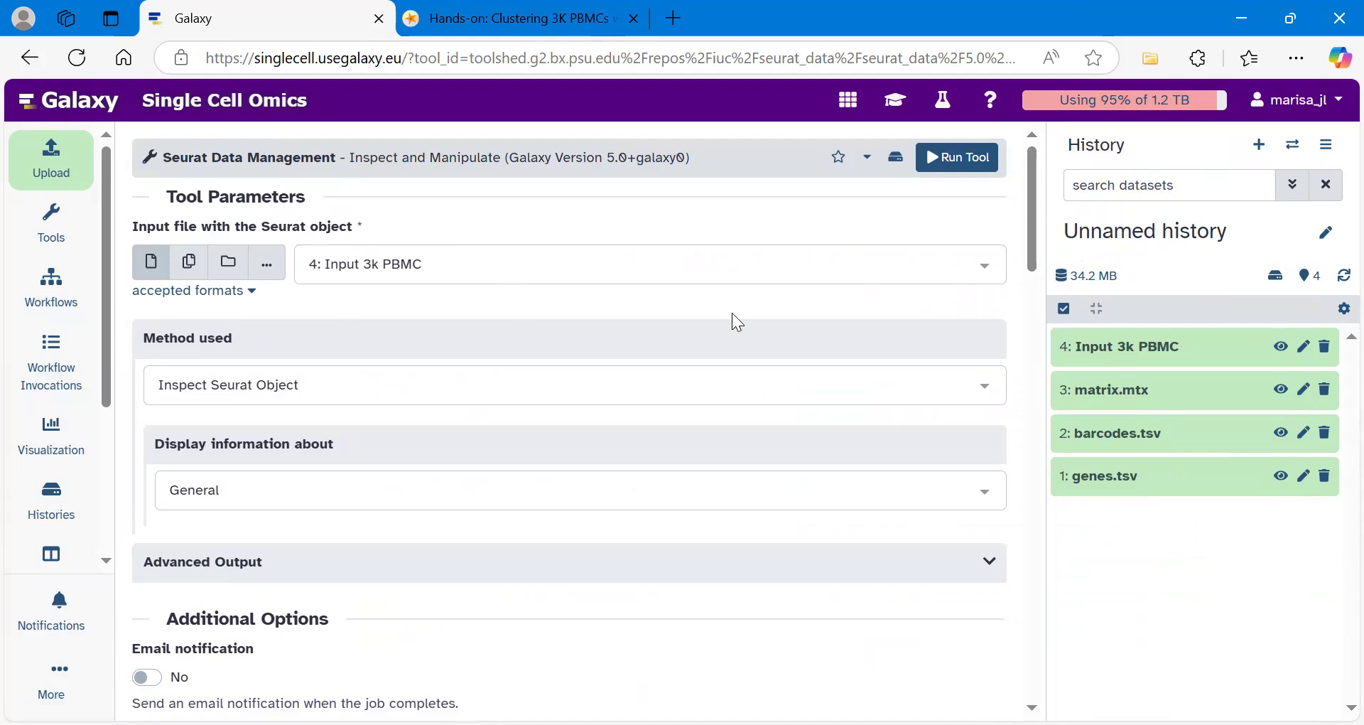
Check the Input 3k PBMC dataset's details and run Seurat Data Management on it with Inspect Seurat Object and General information
{"action": "left_click", "coordinate": [1133, 352]}
{"action": "left_click", "coordinate": [1134, 352]}
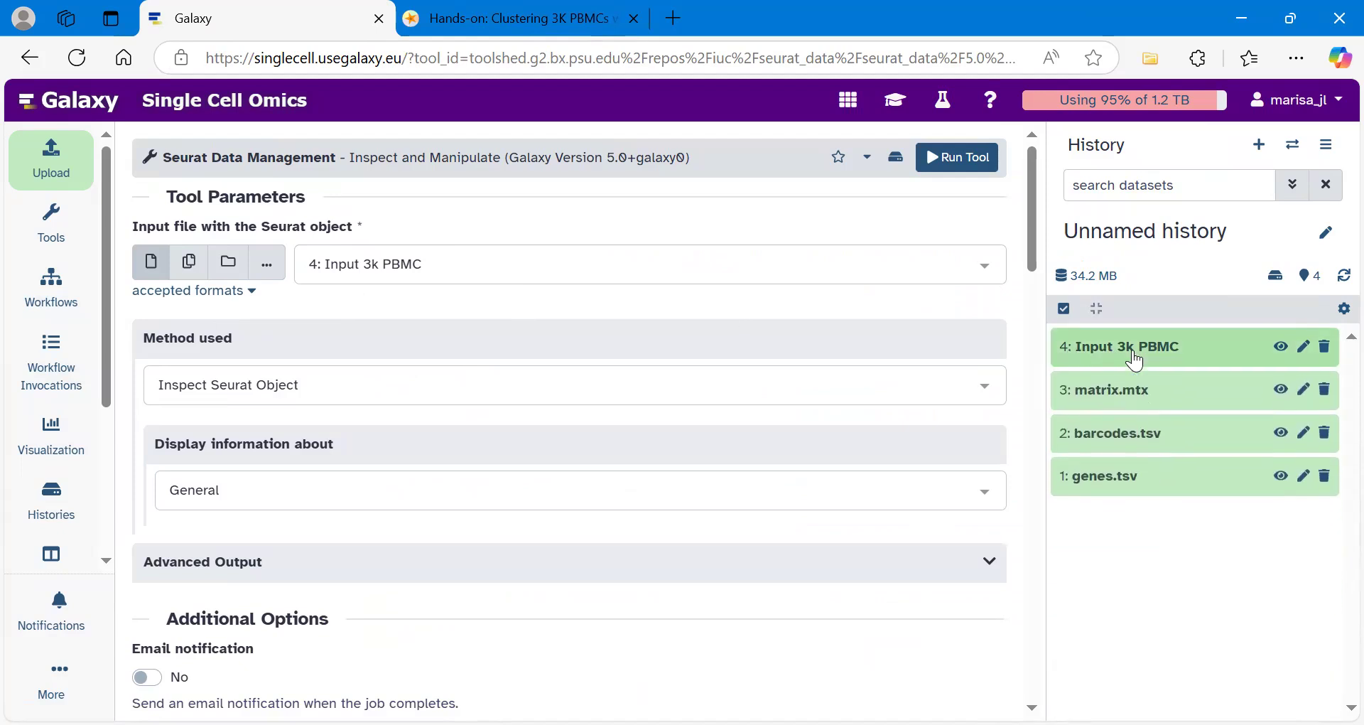
{"action": "left_click", "coordinate": [1133, 353]}
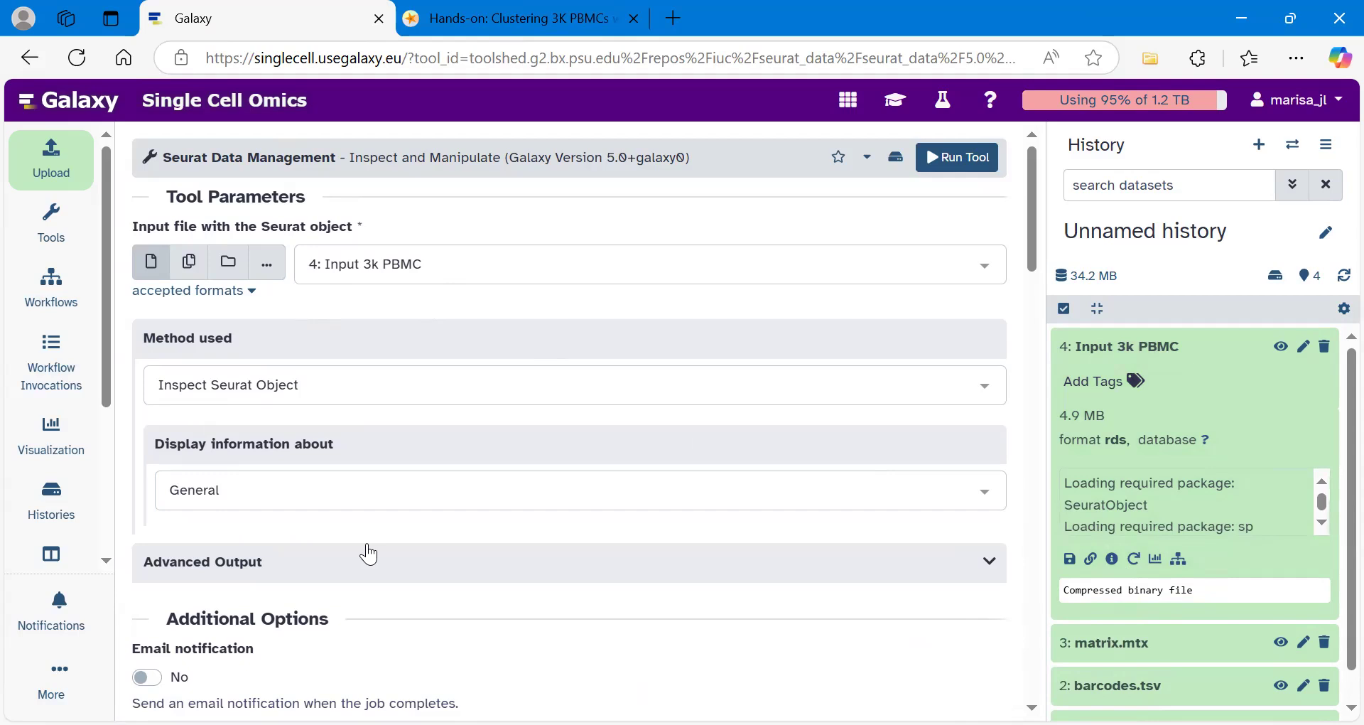
{"action": "left_click", "coordinate": [956, 162]}
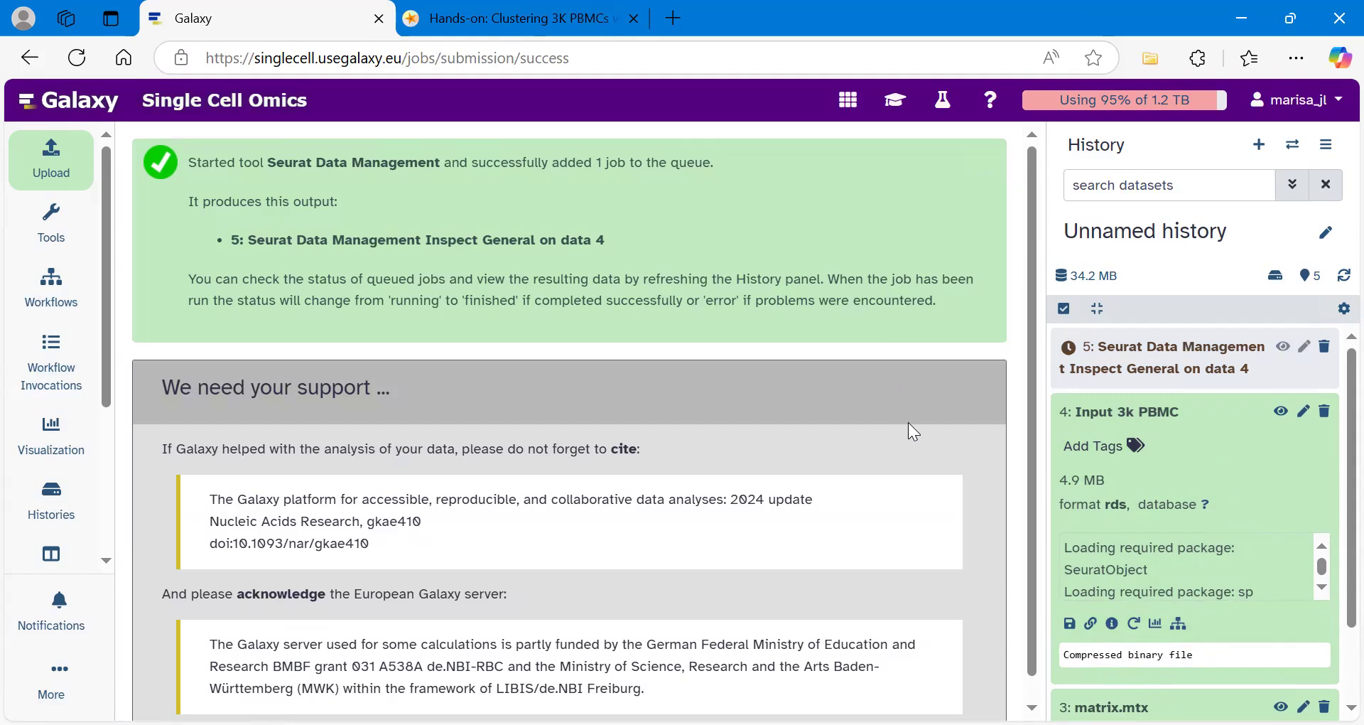
{"action": "left_click", "coordinate": [1119, 426]}
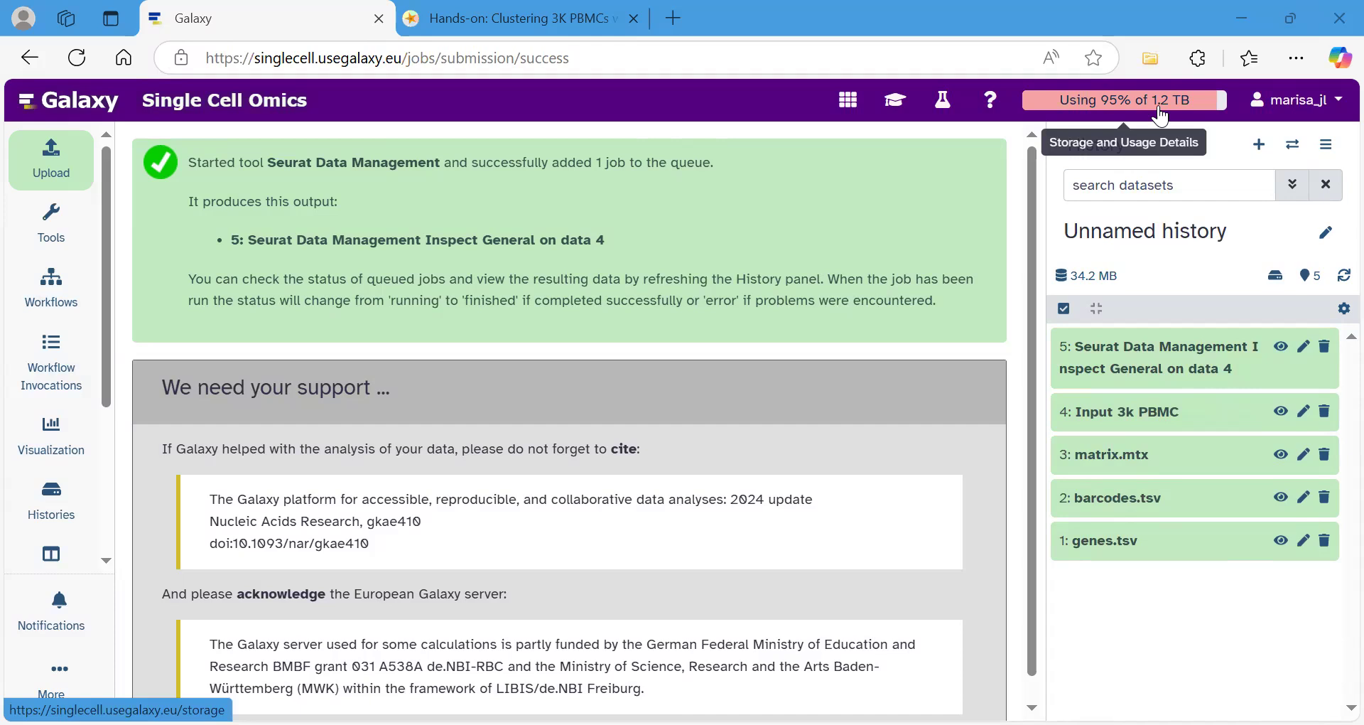
View the Seurat Data Management Inspect General output to read the SeuratObject's general information, then collapse the dataset
{"action": "left_click", "coordinate": [1178, 364]}
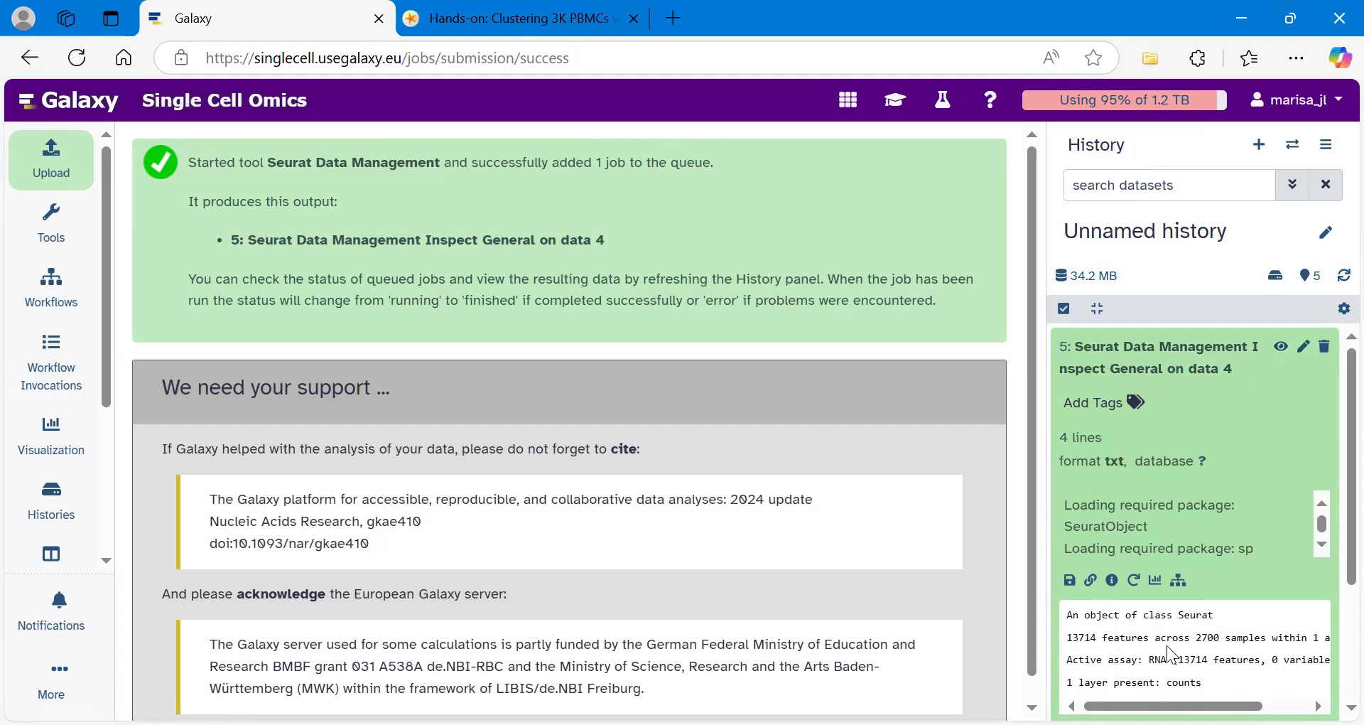
{"action": "left_click", "coordinate": [1281, 349]}
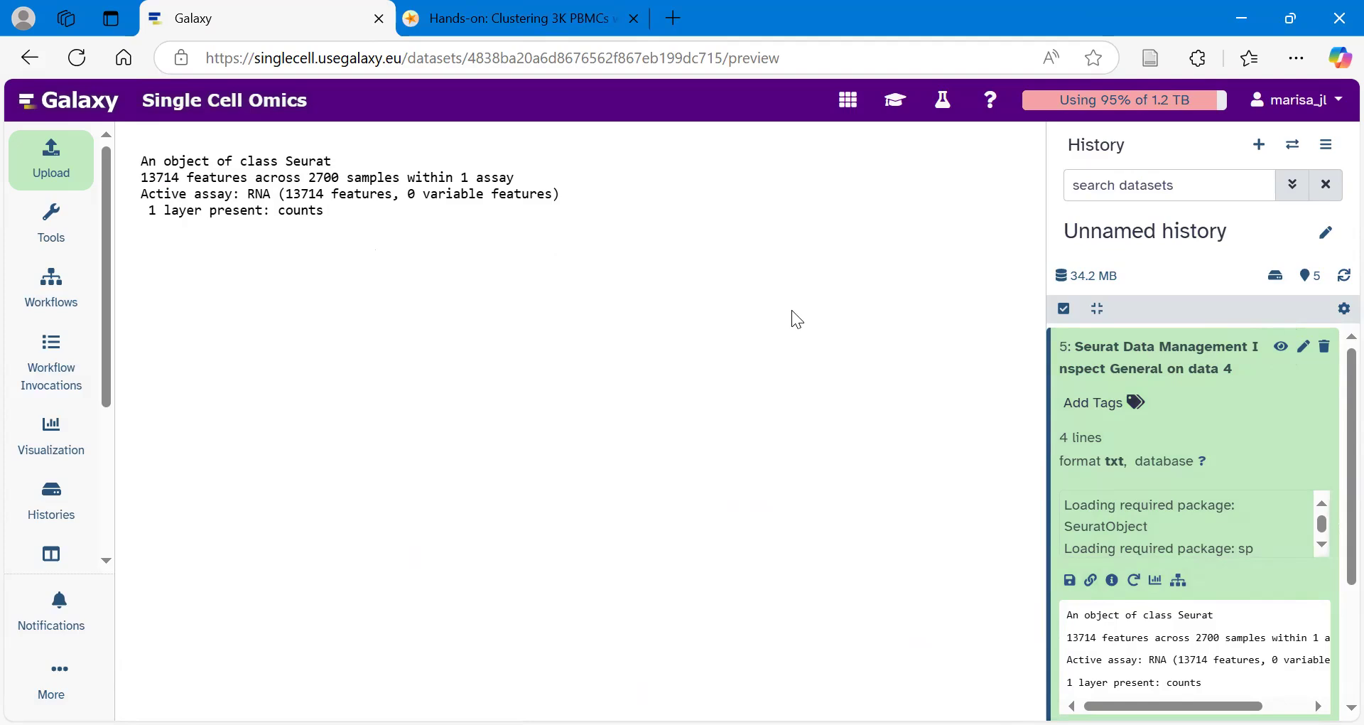
{"action": "left_click", "coordinate": [1173, 355]}
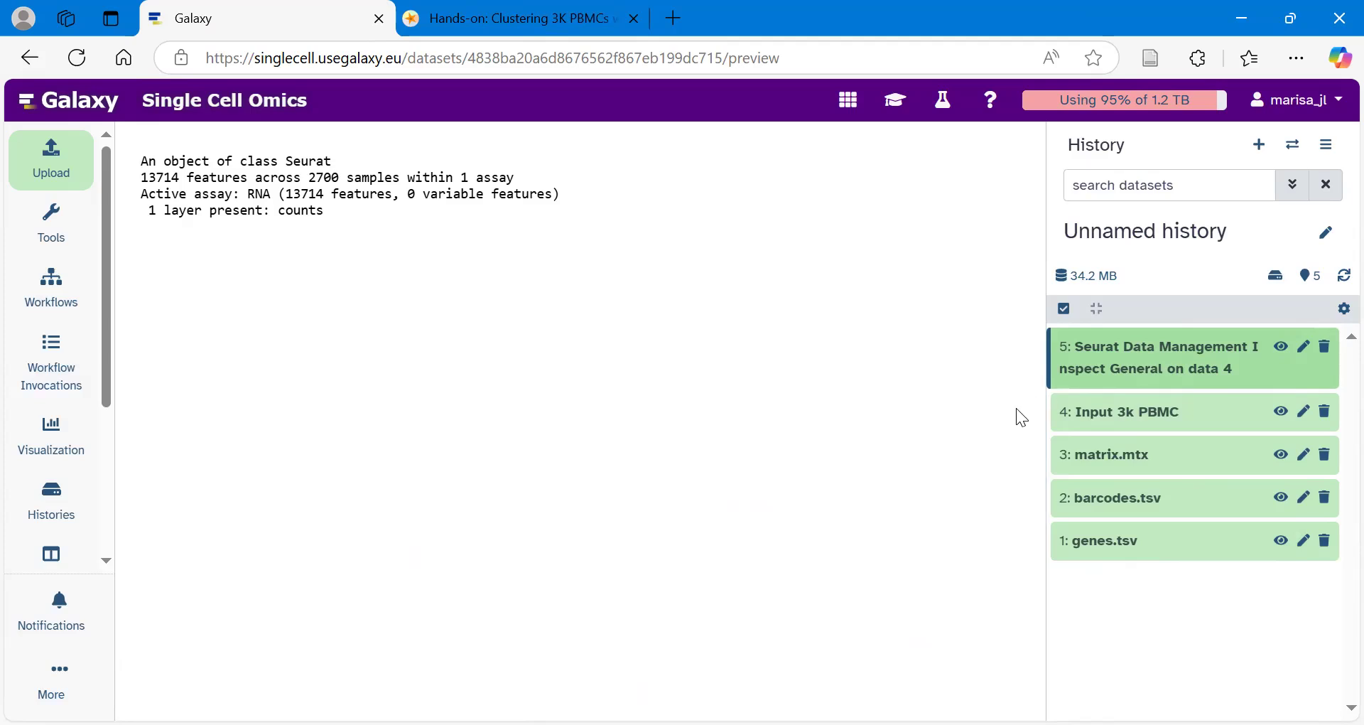
Open the Seurat Create tool from the tutorial's hands-on section on calculating the proportion of mitochondrial reads
{"action": "left_click", "coordinate": [898, 103]}
{"action": "scroll", "coordinate": [698, 475], "scroll_direction": "down", "scroll_amount": 5}
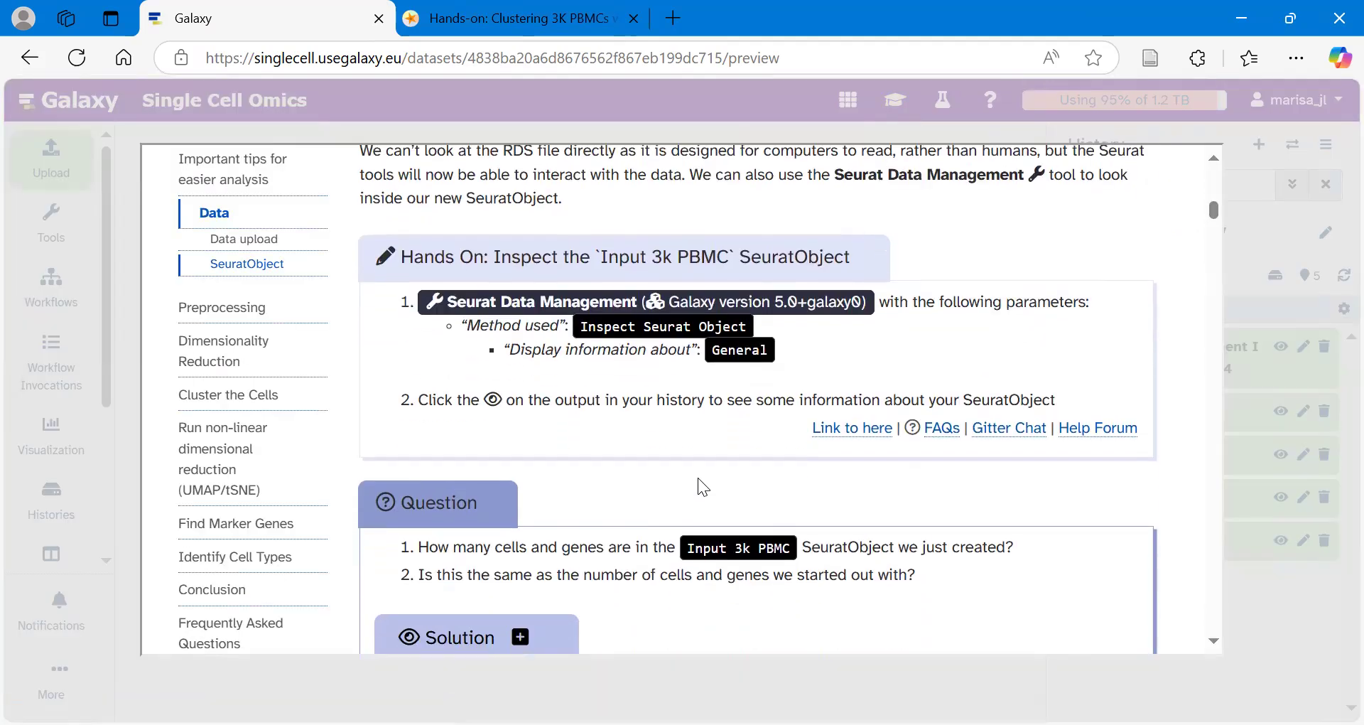
{"action": "scroll", "coordinate": [700, 478], "scroll_direction": "down", "scroll_amount": 10}
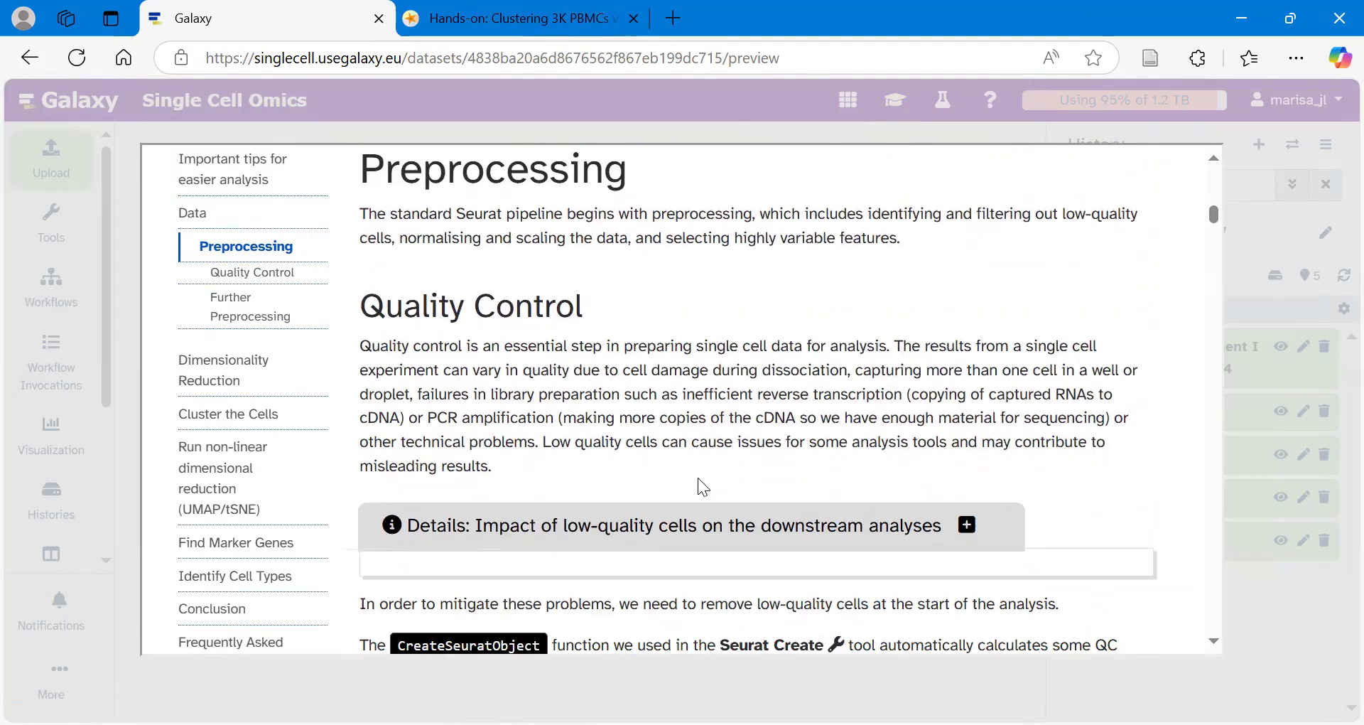
{"action": "scroll", "coordinate": [697, 478], "scroll_direction": "down", "scroll_amount": 6}
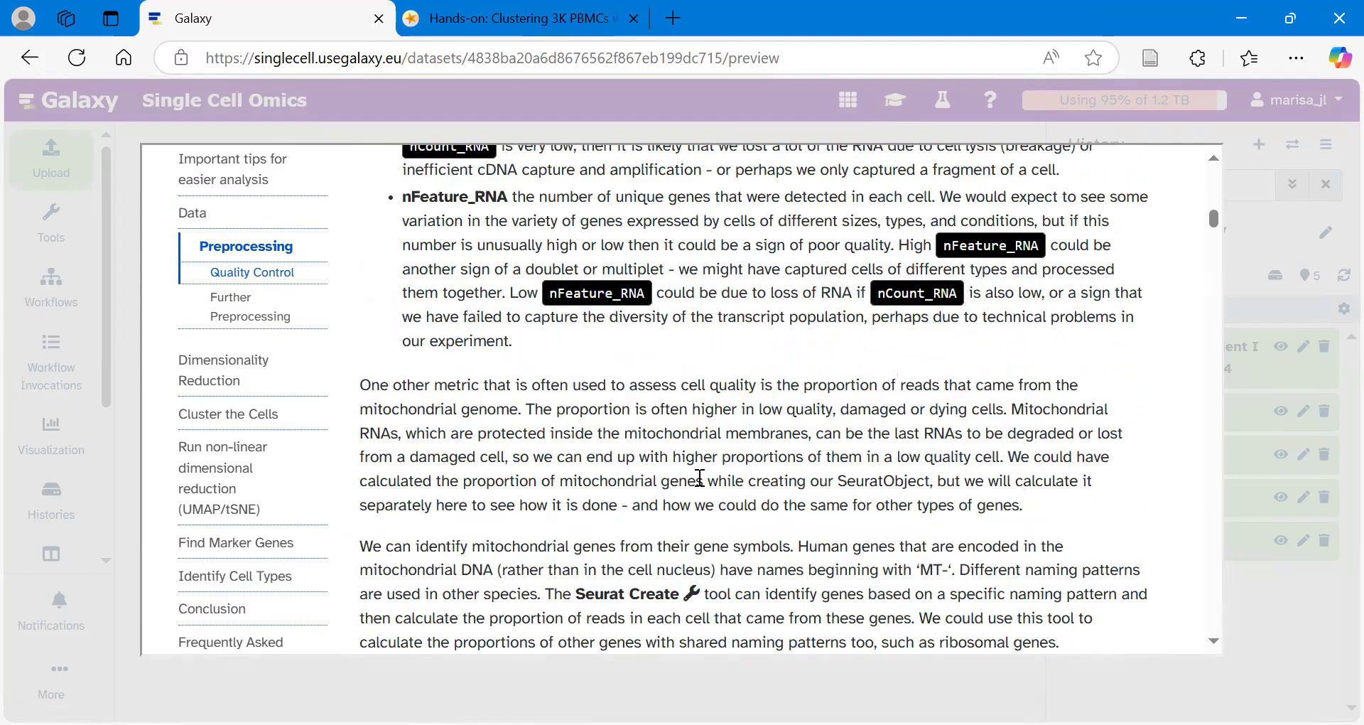
{"action": "scroll", "coordinate": [446, 333], "scroll_direction": "down", "scroll_amount": 7}
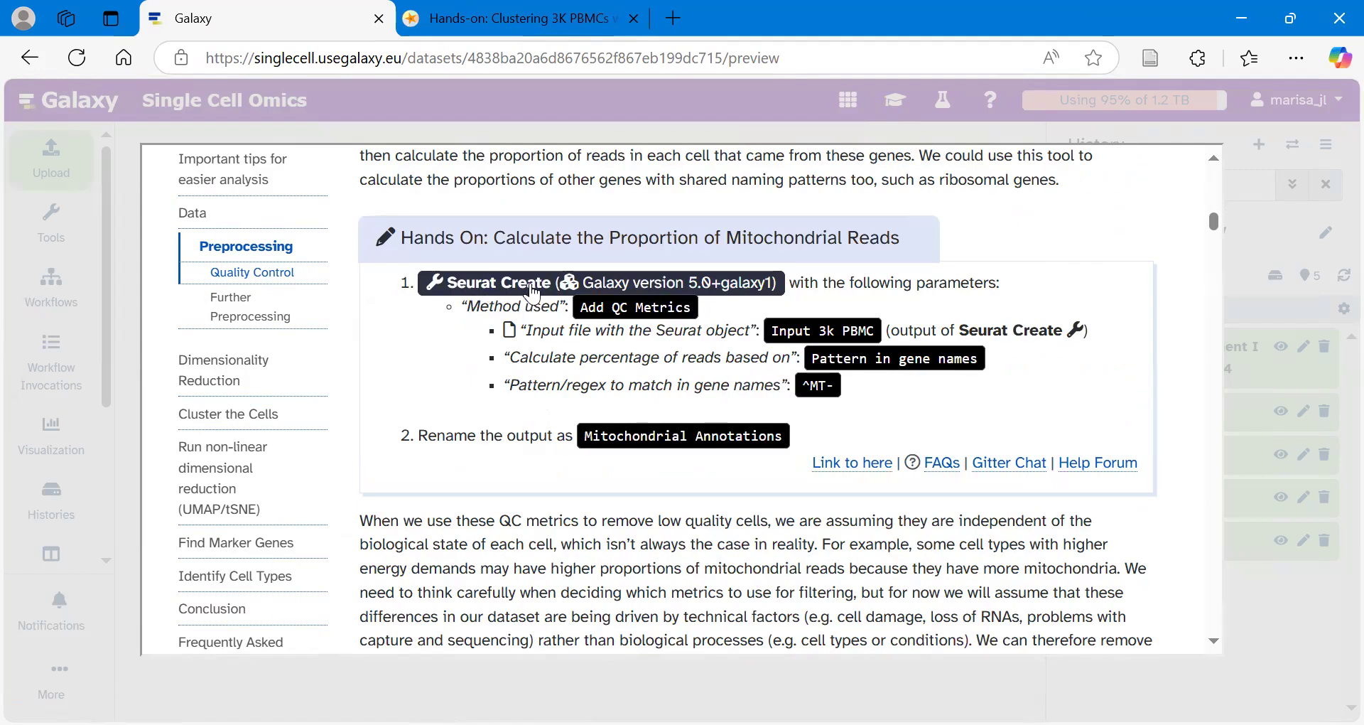
{"action": "left_click", "coordinate": [490, 288]}
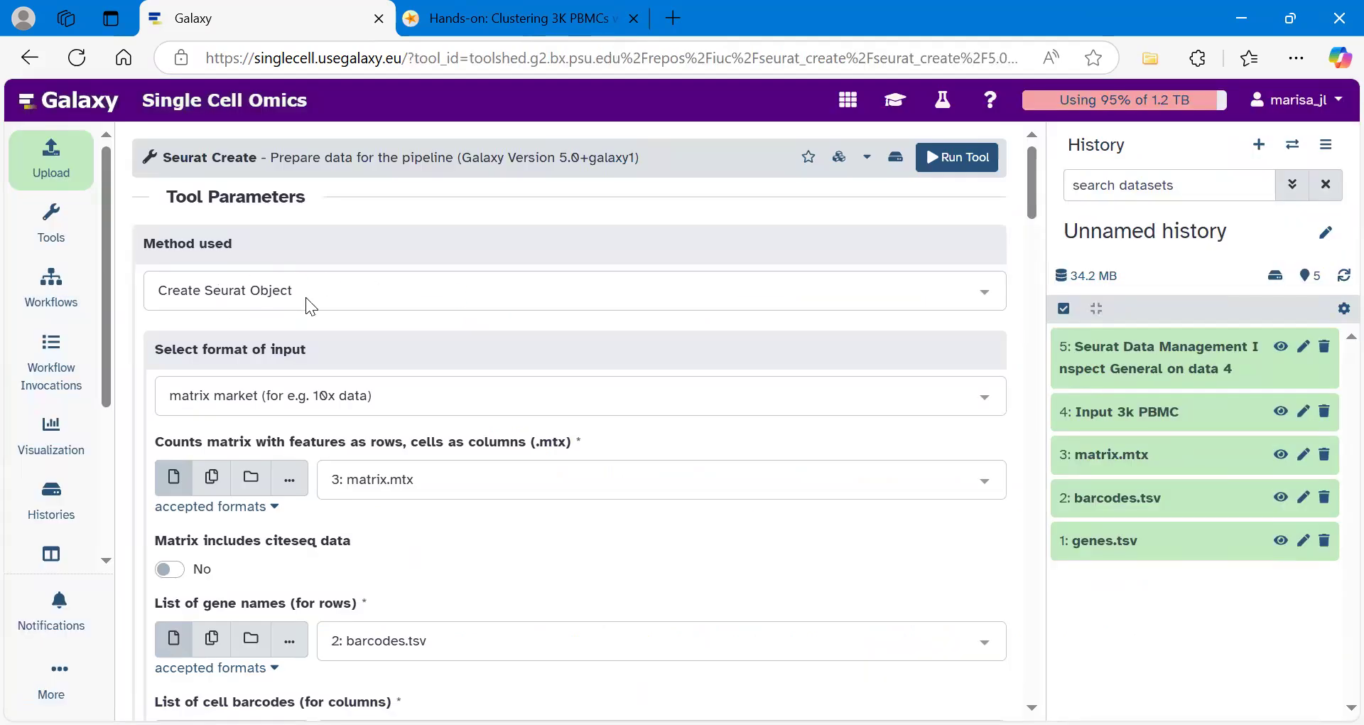
Run Seurat Create with Add QC Metrics on Input 3k PBMC, keeping the gene name pattern ^MT- and variable name percent.mt
{"action": "left_click", "coordinate": [279, 294]}
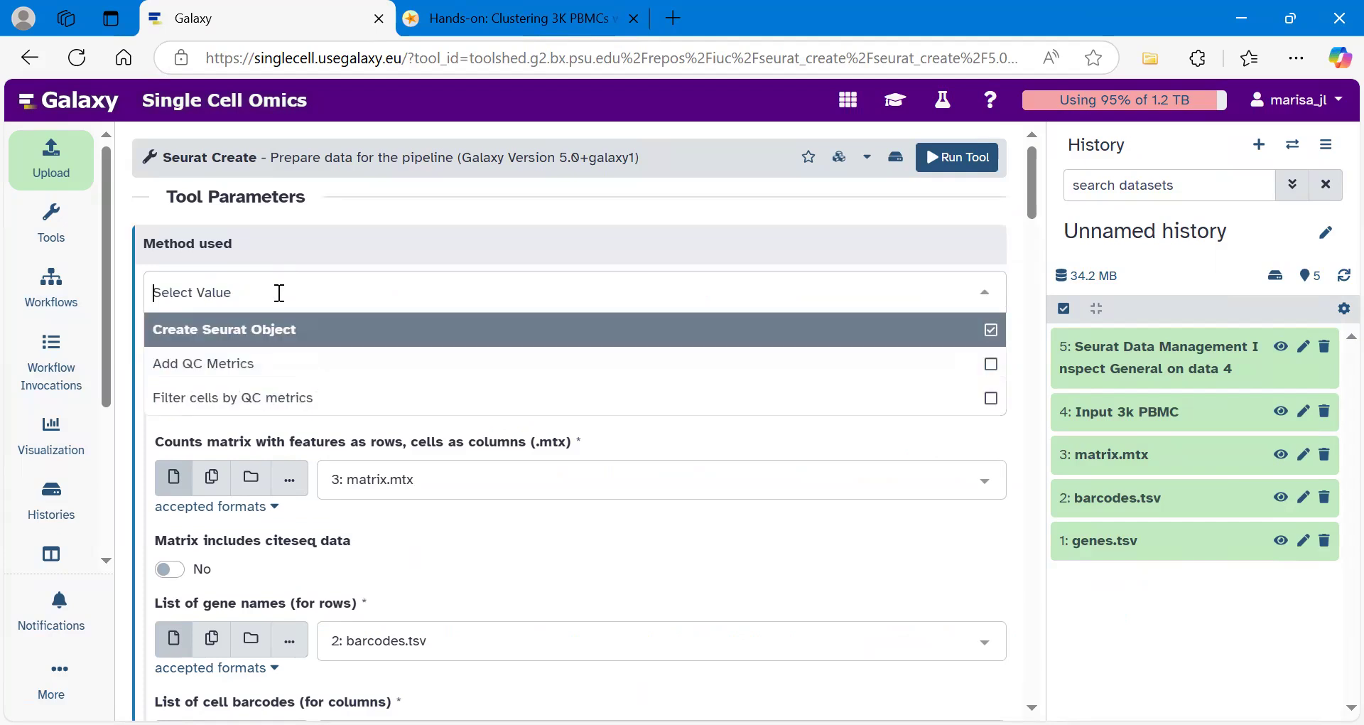
{"action": "left_click", "coordinate": [260, 366]}
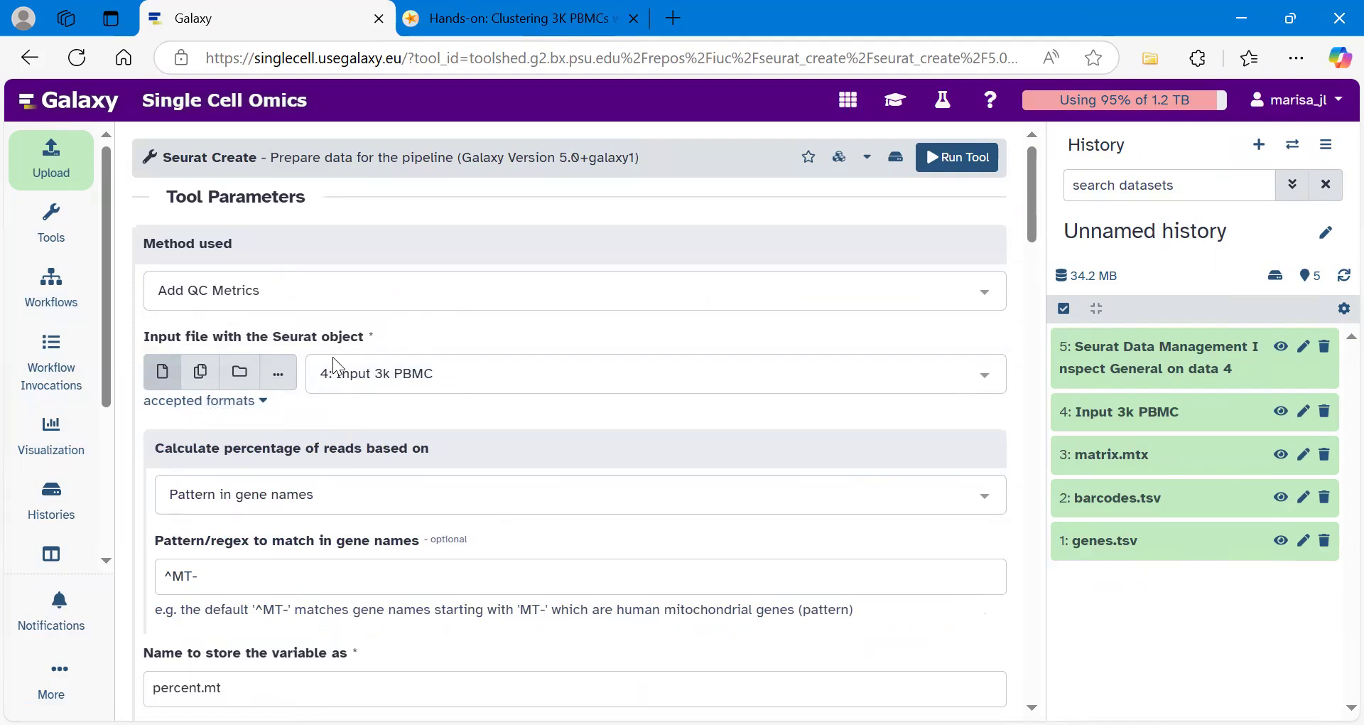
{"action": "scroll", "coordinate": [446, 405], "scroll_direction": "down", "scroll_amount": 3}
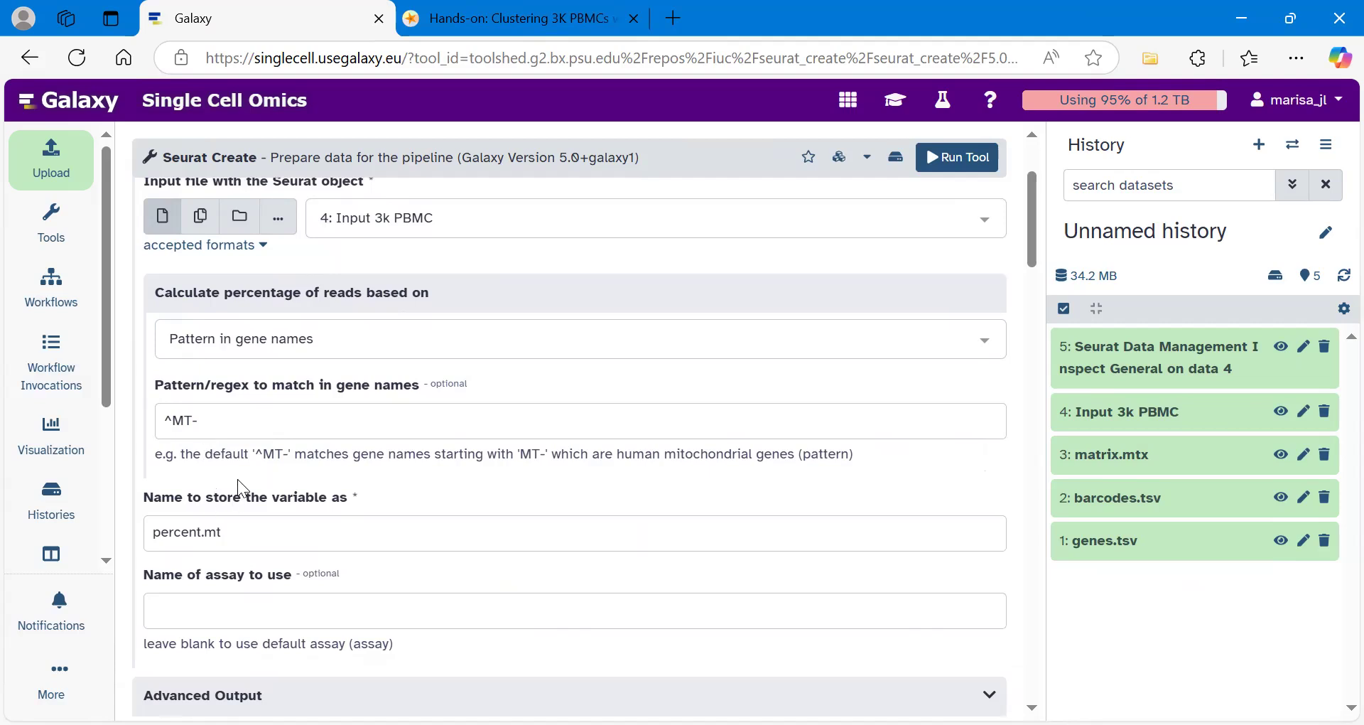
{"action": "scroll", "coordinate": [237, 479], "scroll_direction": "down", "scroll_amount": 3}
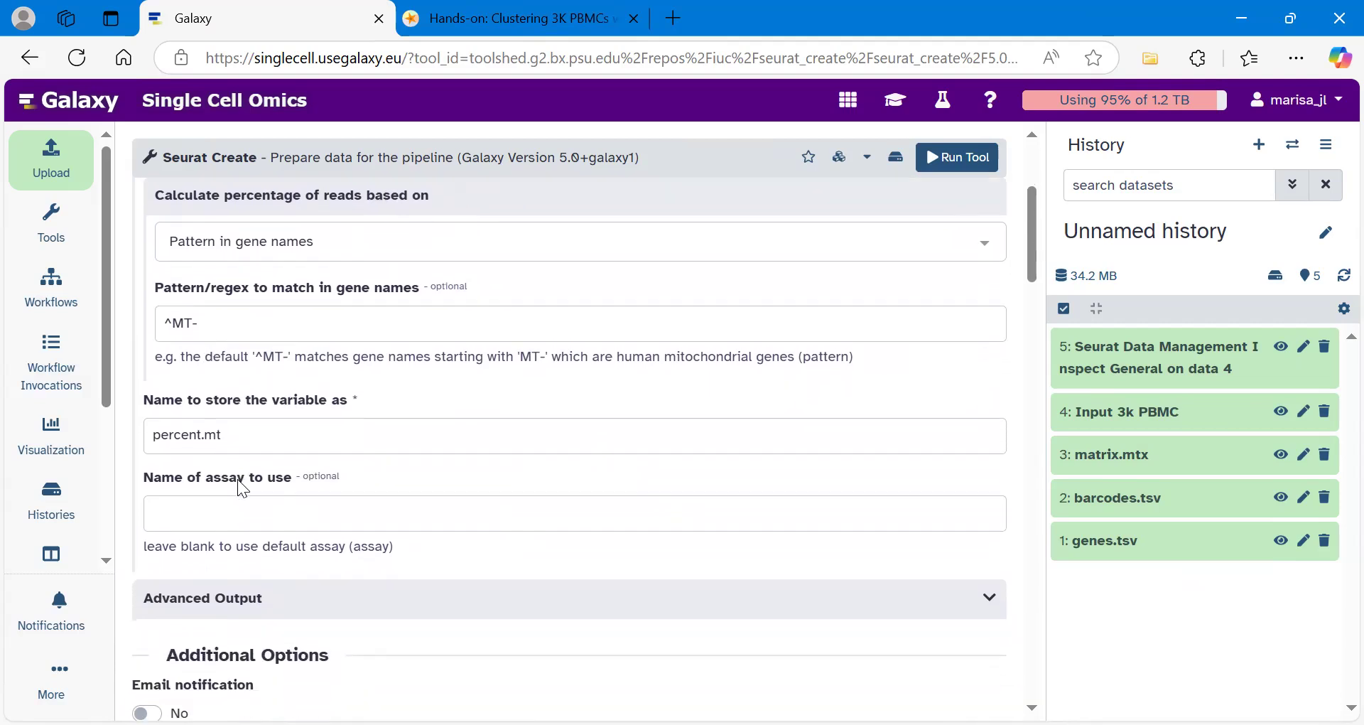
{"action": "scroll", "coordinate": [237, 481], "scroll_direction": "down", "scroll_amount": 2}
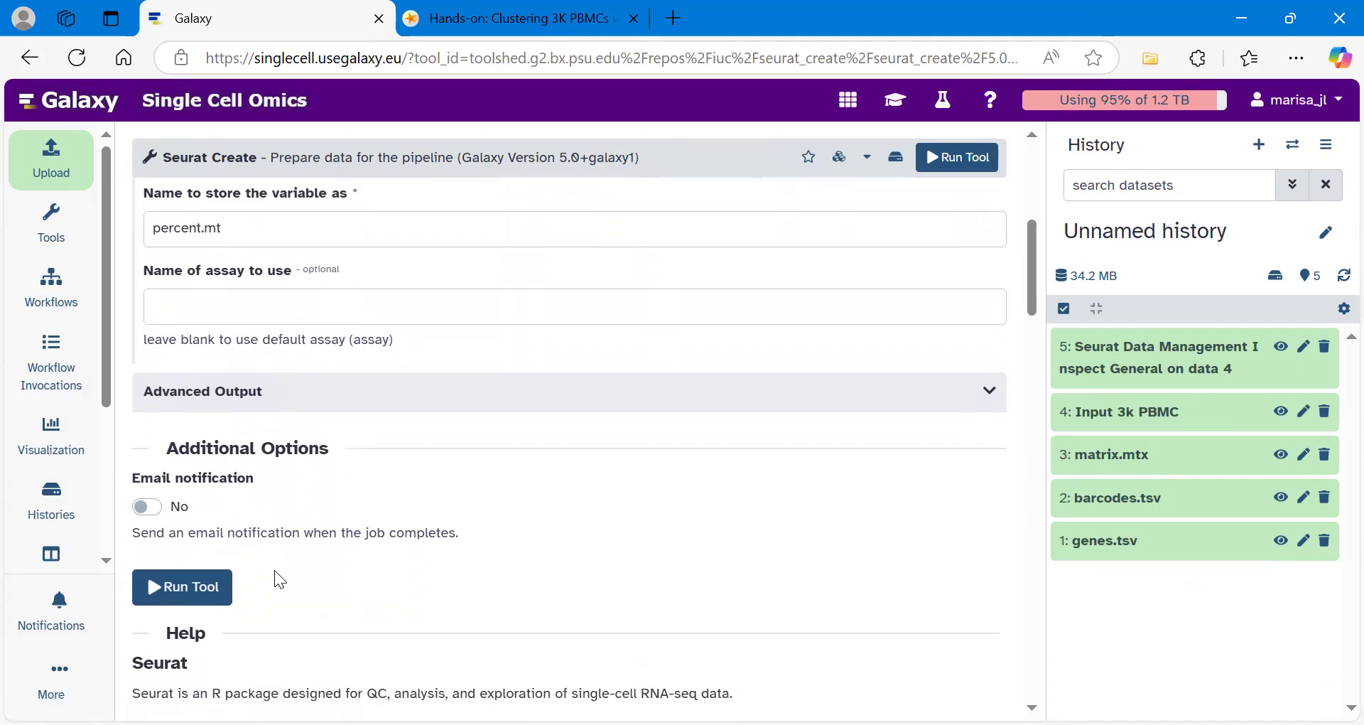
{"action": "left_click", "coordinate": [196, 595]}
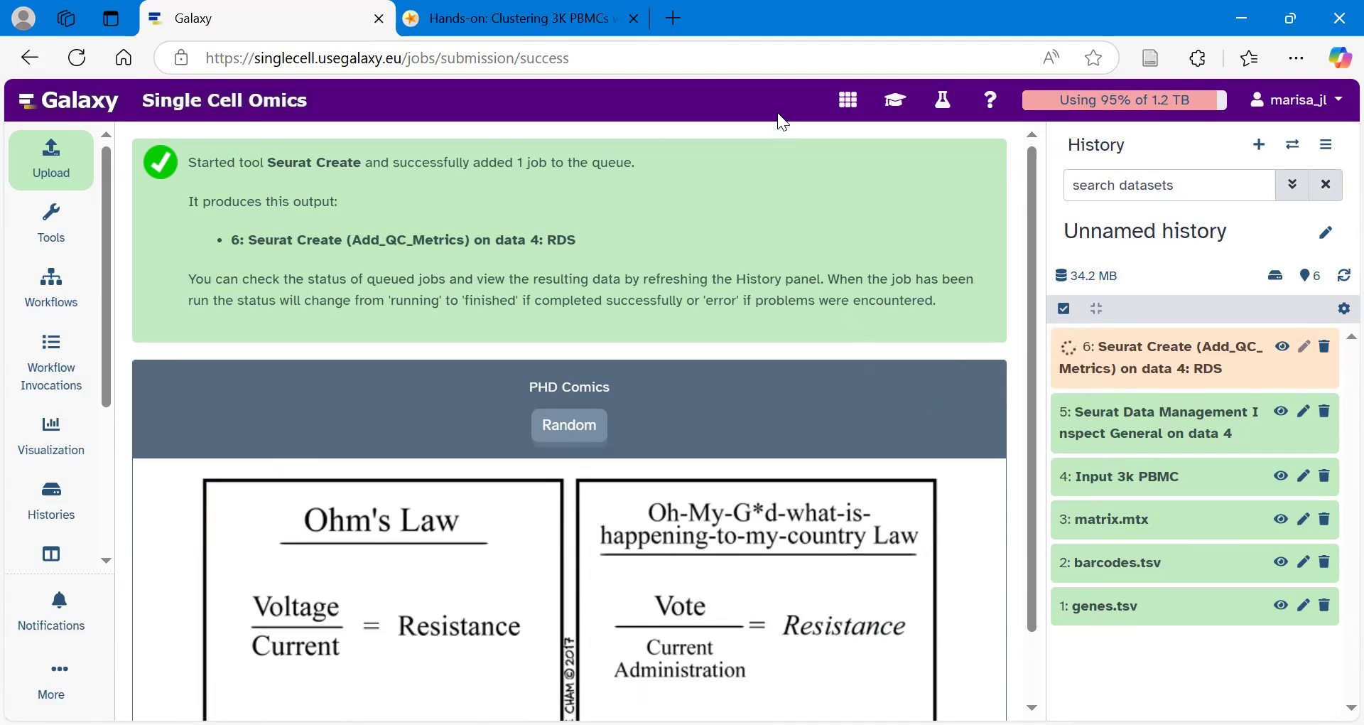
{"action": "left_click", "coordinate": [867, 193]}
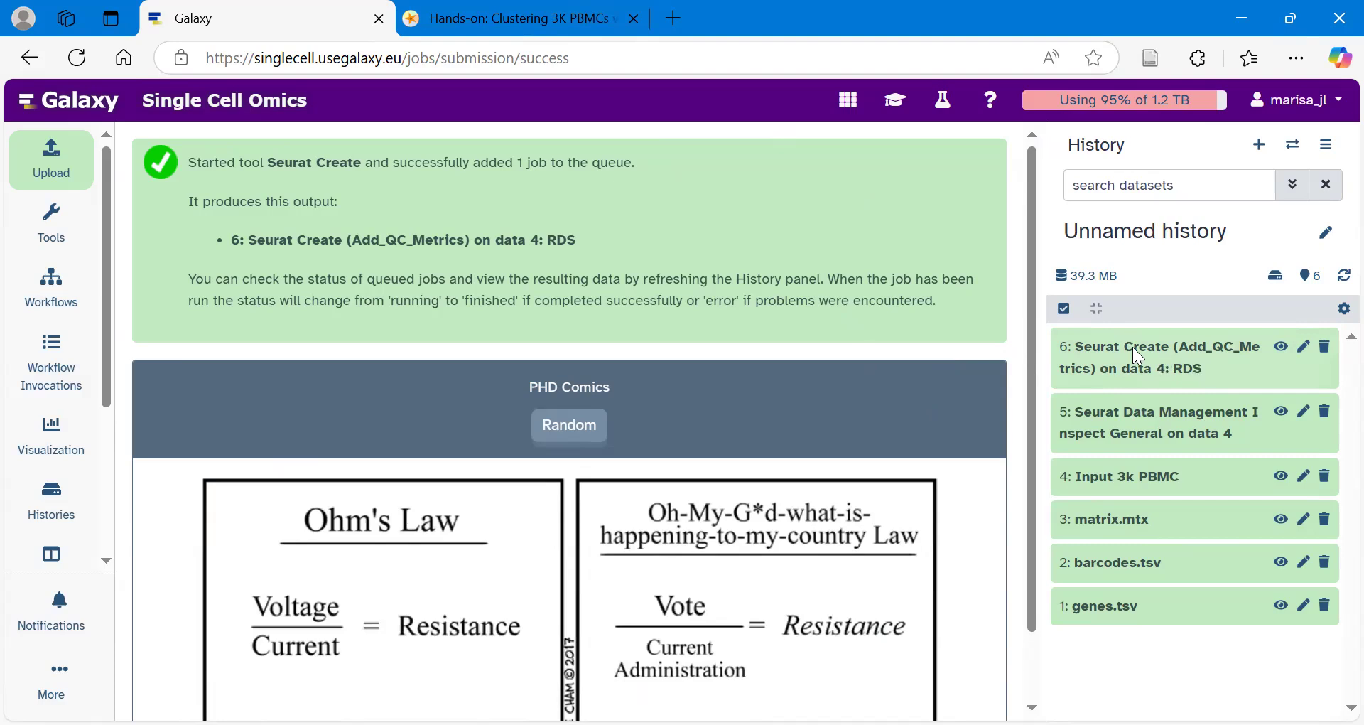
Rename the Seurat Create (Add_QC_Metrics) output to Mitochondrial Annotations and save the dataset attributes
{"action": "left_click", "coordinate": [1305, 349]}
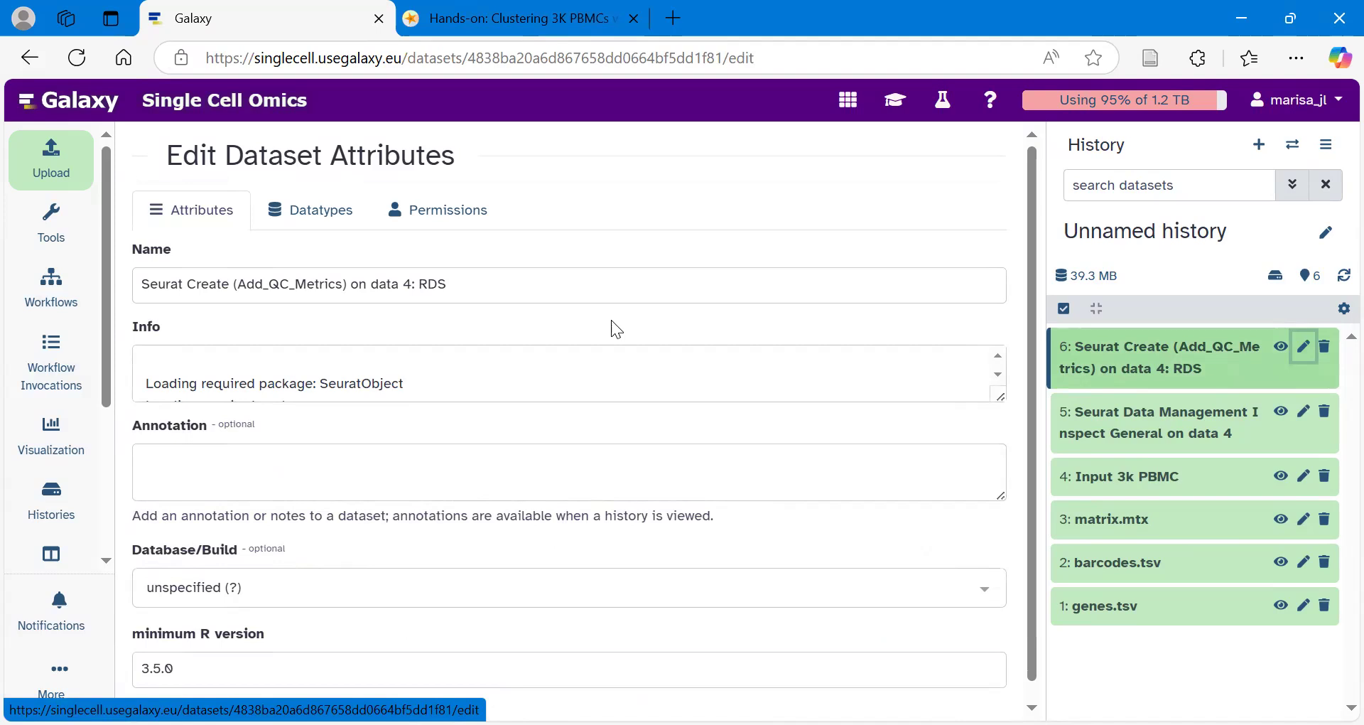
{"action": "left_click_drag", "start_coordinate": [467, 285], "coordinate": [123, 299]}
{"action": "key", "text": "BackSpace"}
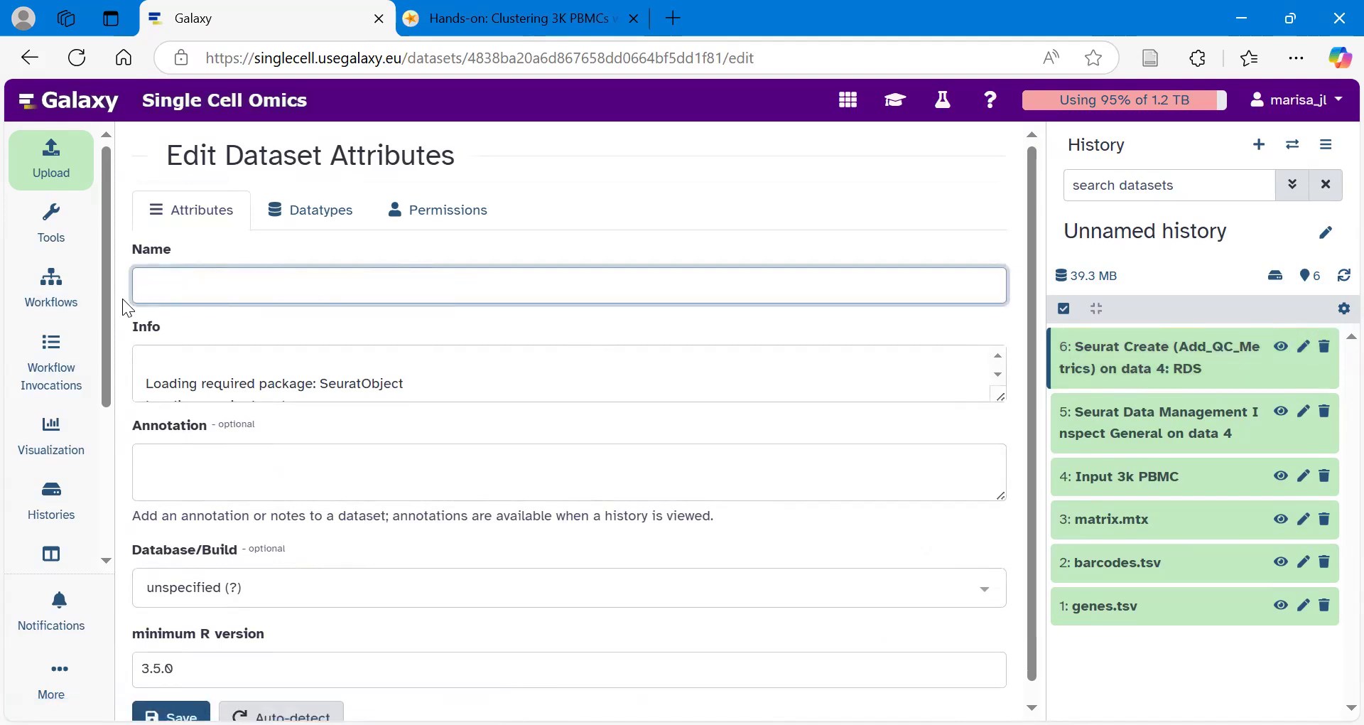
{"action": "type", "text": "Mitochondrial Annotati"}
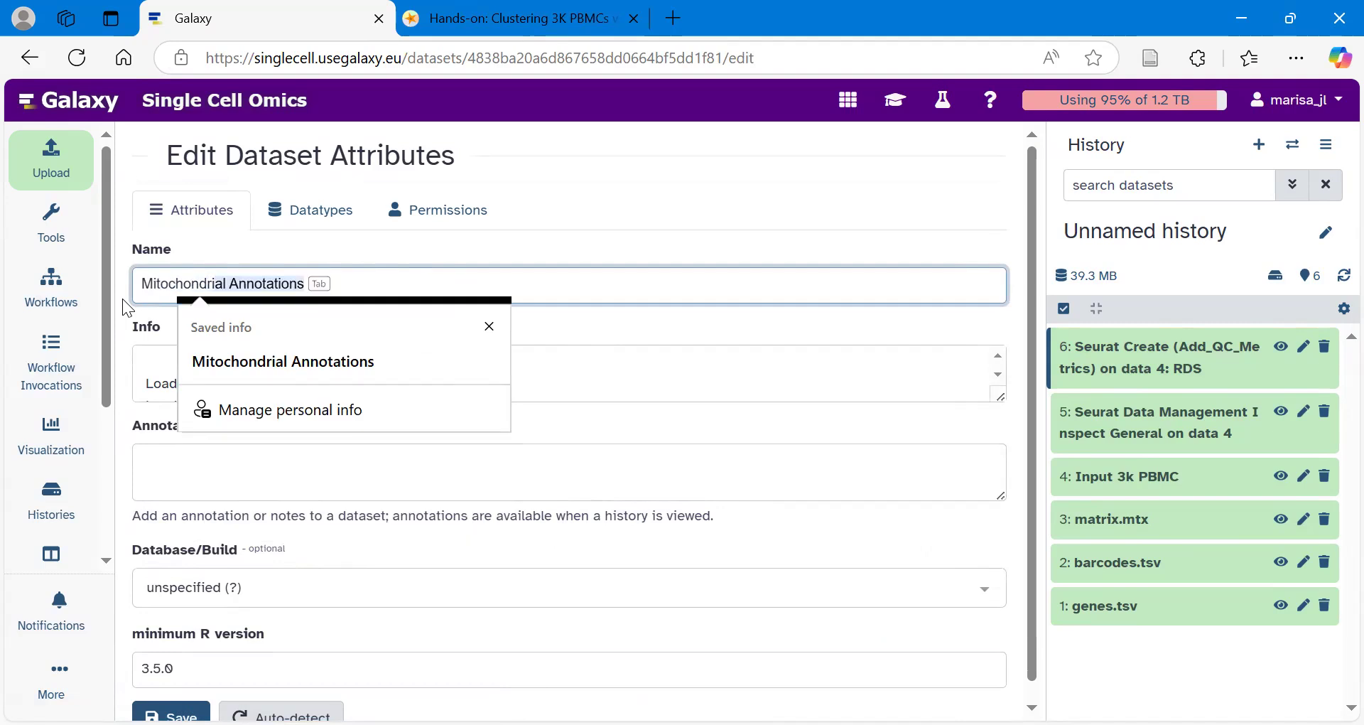
{"action": "type", "text": "ons"}
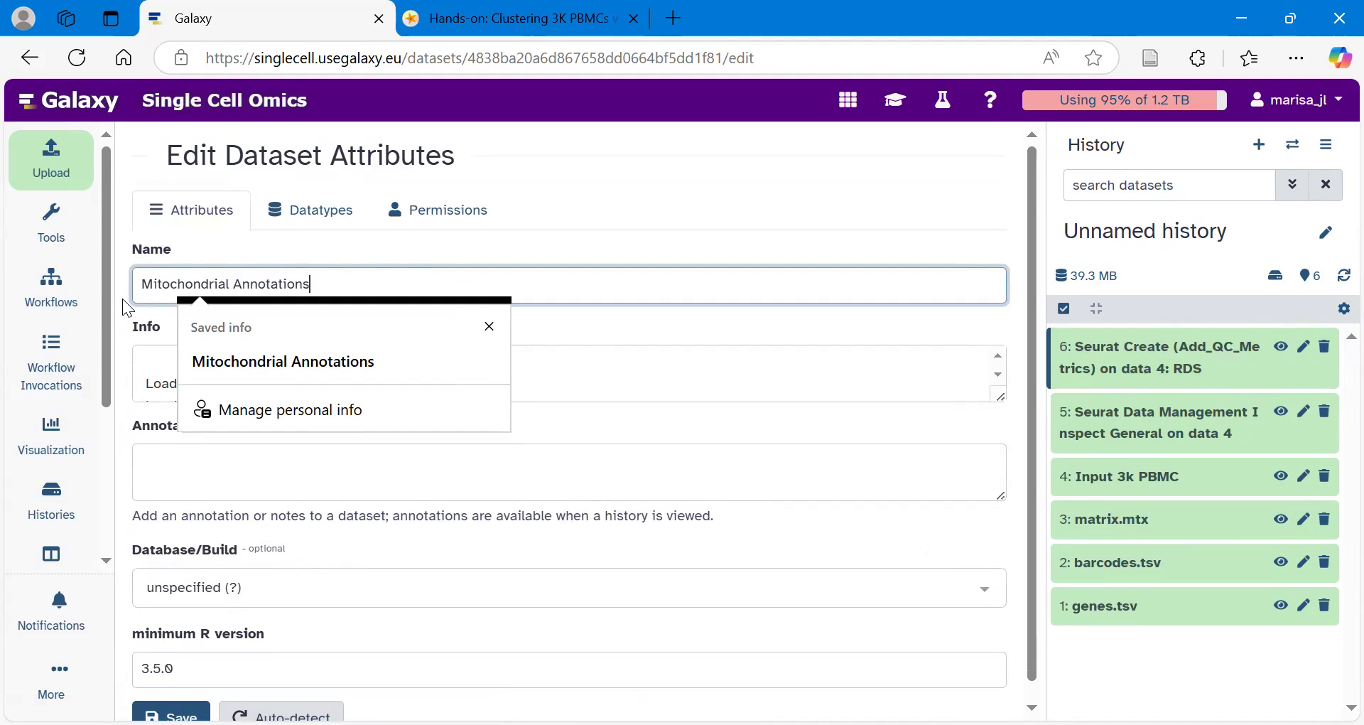
{"action": "left_click", "coordinate": [239, 253]}
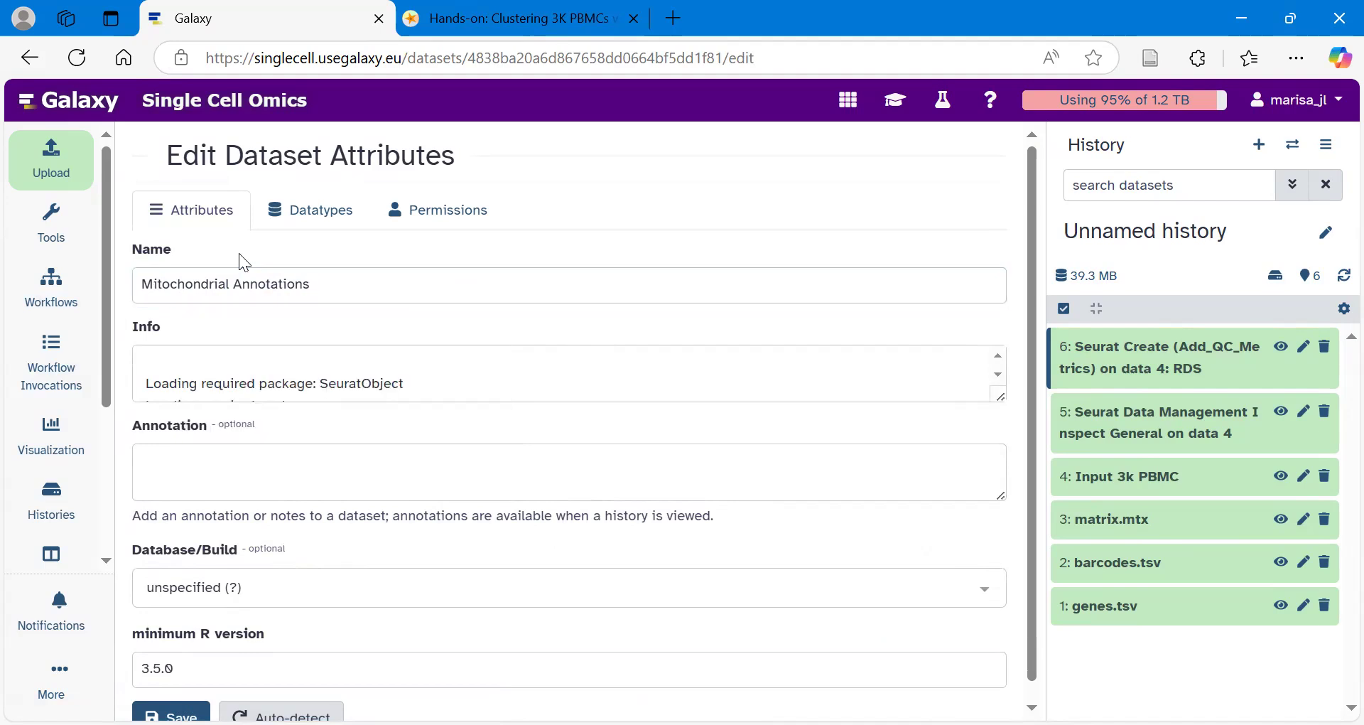
{"action": "scroll", "coordinate": [279, 314], "scroll_direction": "down", "scroll_amount": 1}
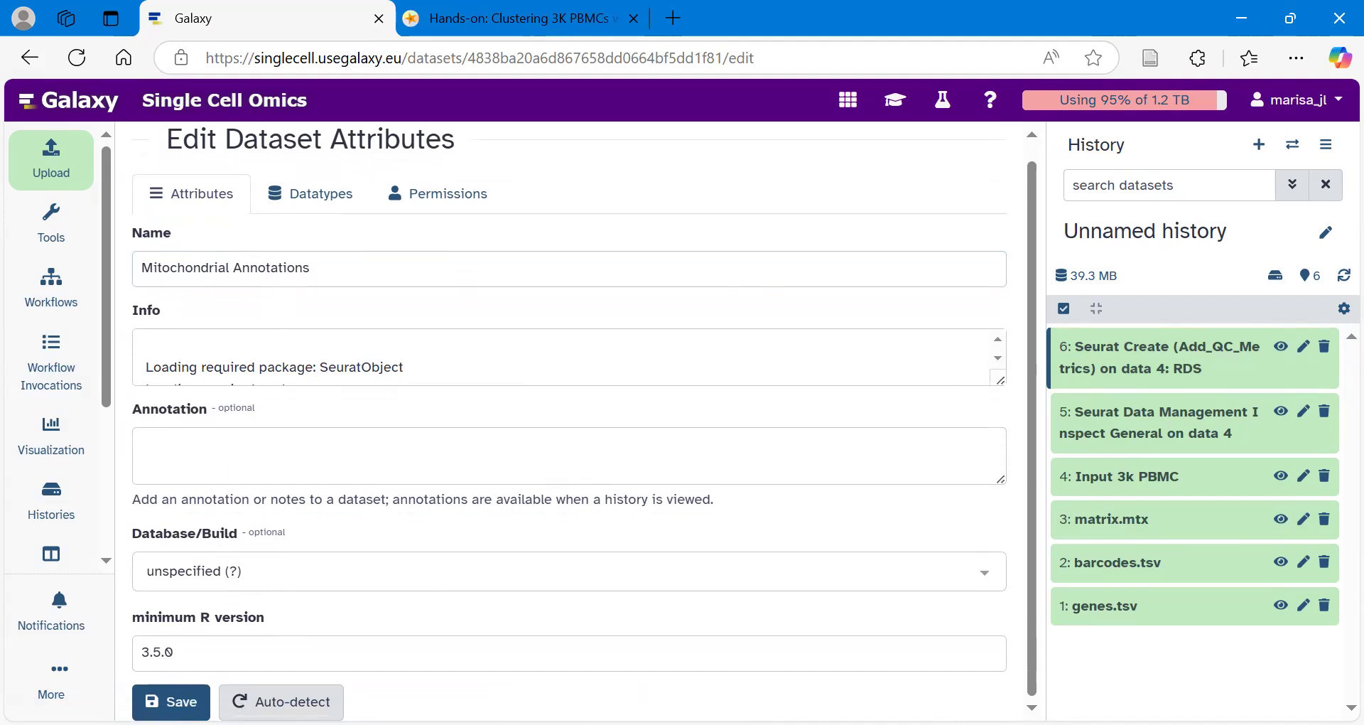
{"action": "left_click", "coordinate": [171, 701]}
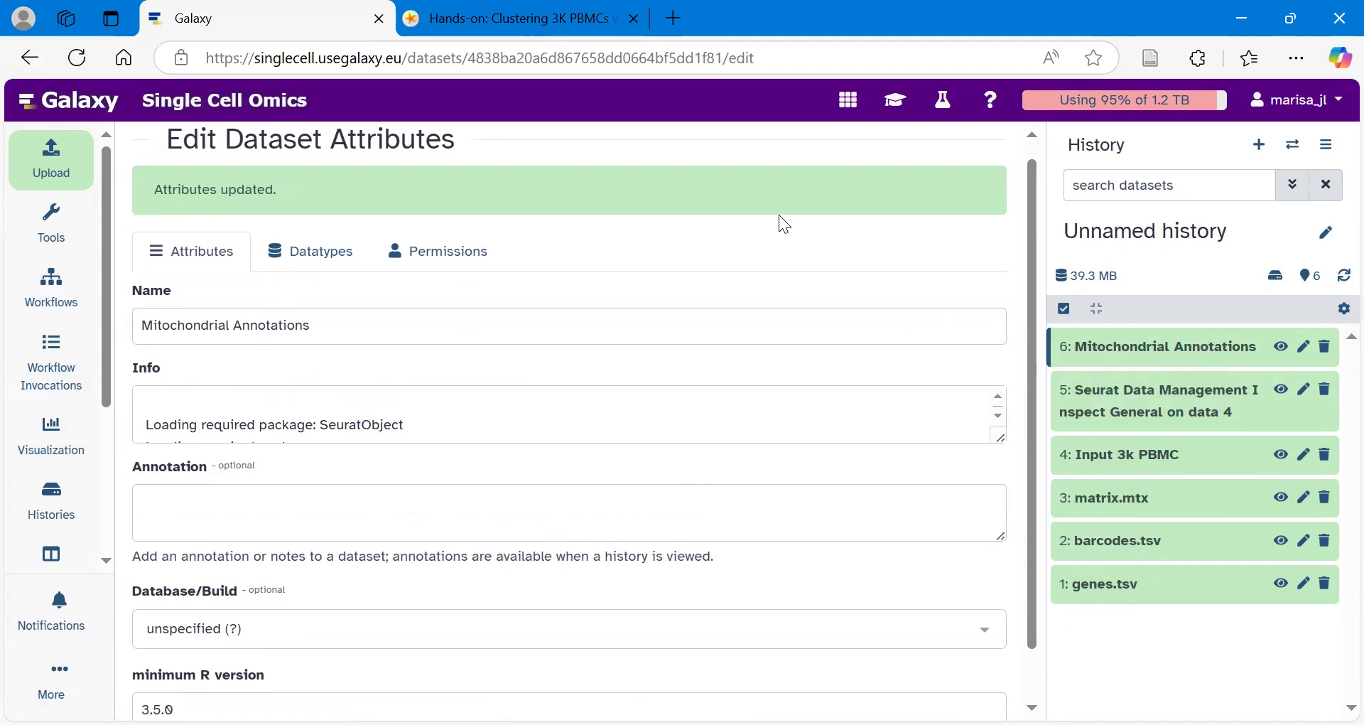
Open the Seurat Visualize tool for the violin plot from the tutorial's hands-on section on visualising QC metrics
{"action": "left_click", "coordinate": [897, 101]}
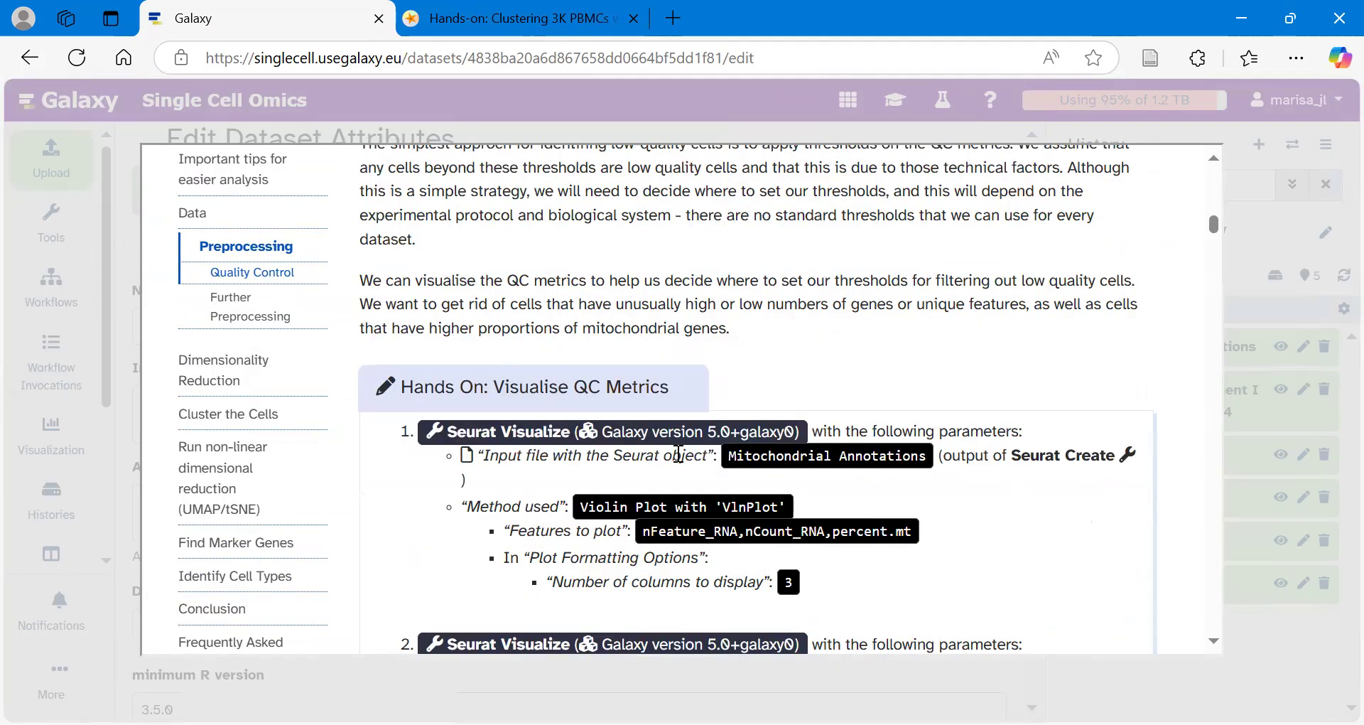
{"action": "scroll", "coordinate": [678, 454], "scroll_direction": "down", "scroll_amount": 2}
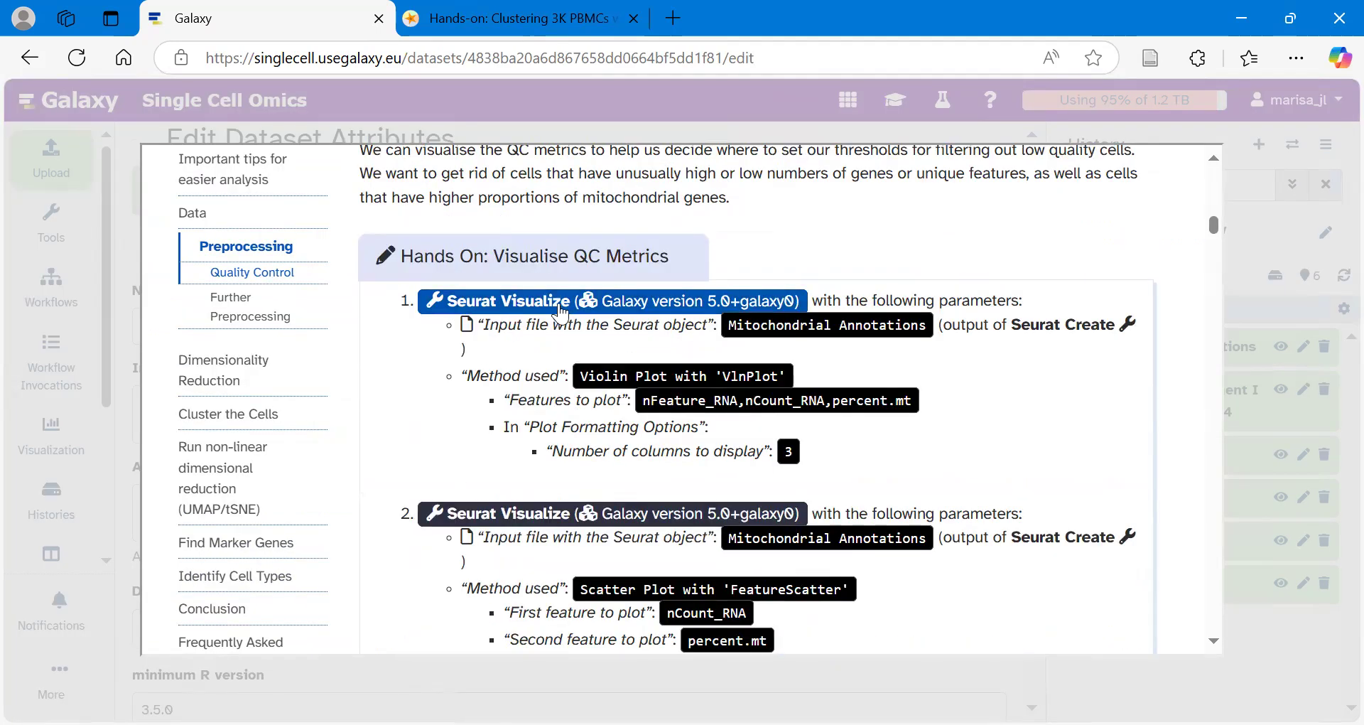
{"action": "left_click", "coordinate": [515, 310]}
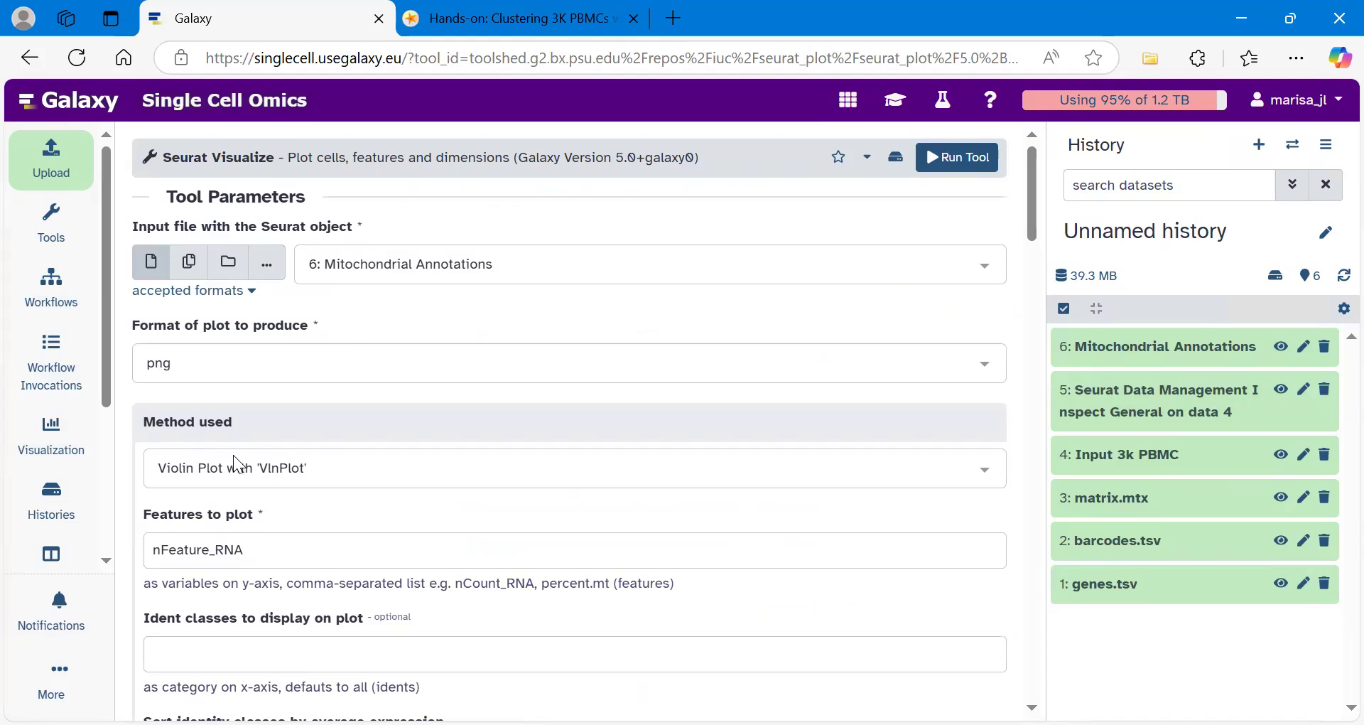
Set the violin plot's features to plot to nFeature_RNA,nCount_RNA,percent.mt
{"action": "scroll", "coordinate": [304, 463], "scroll_direction": "down", "scroll_amount": 2}
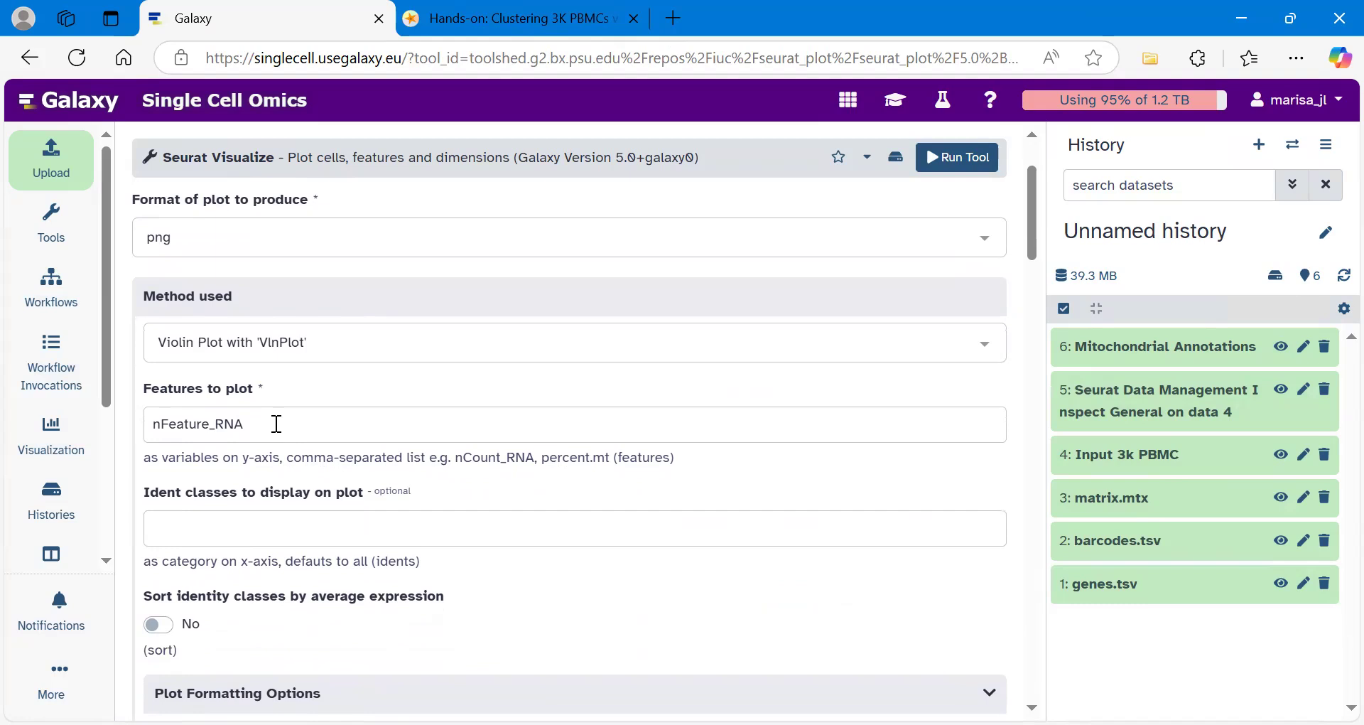
{"action": "left_click", "coordinate": [276, 425]}
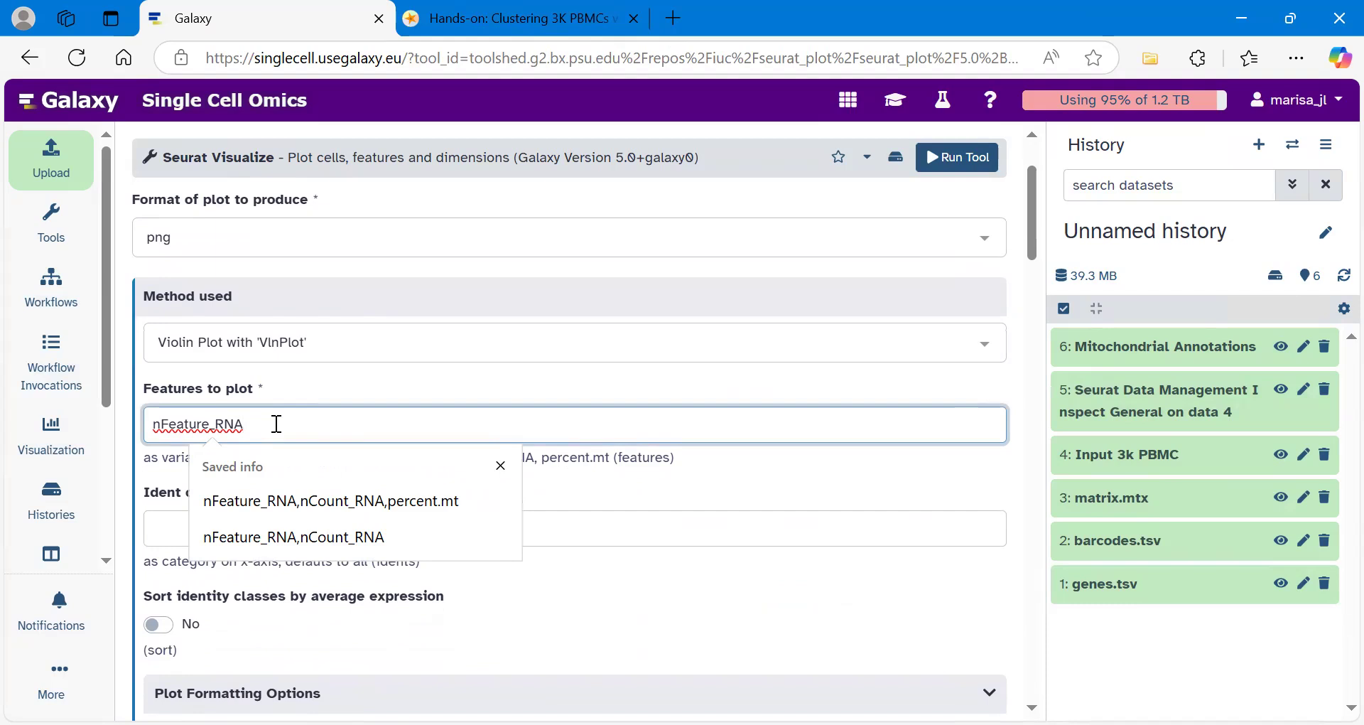
{"action": "type", "text": ",nCount_RNA,per"}
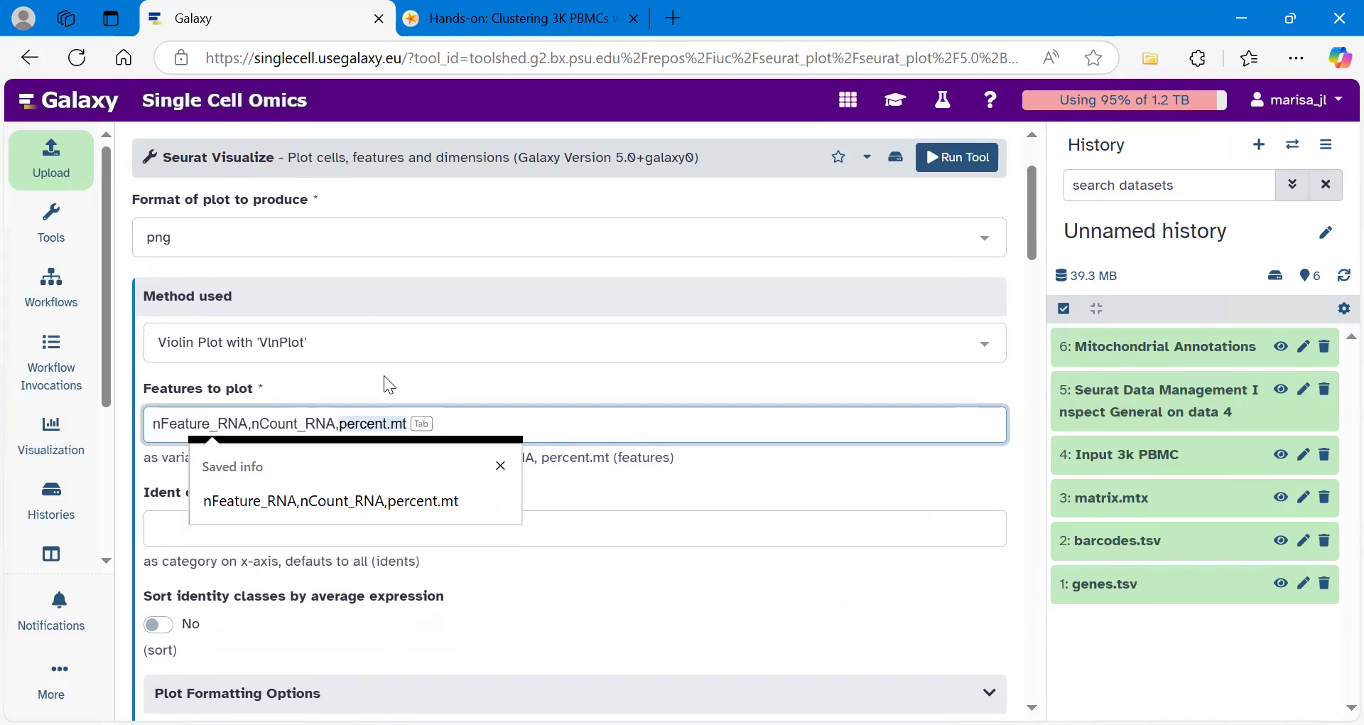
{"action": "type", "text": "cent.mt"}
{"action": "left_click", "coordinate": [398, 379]}
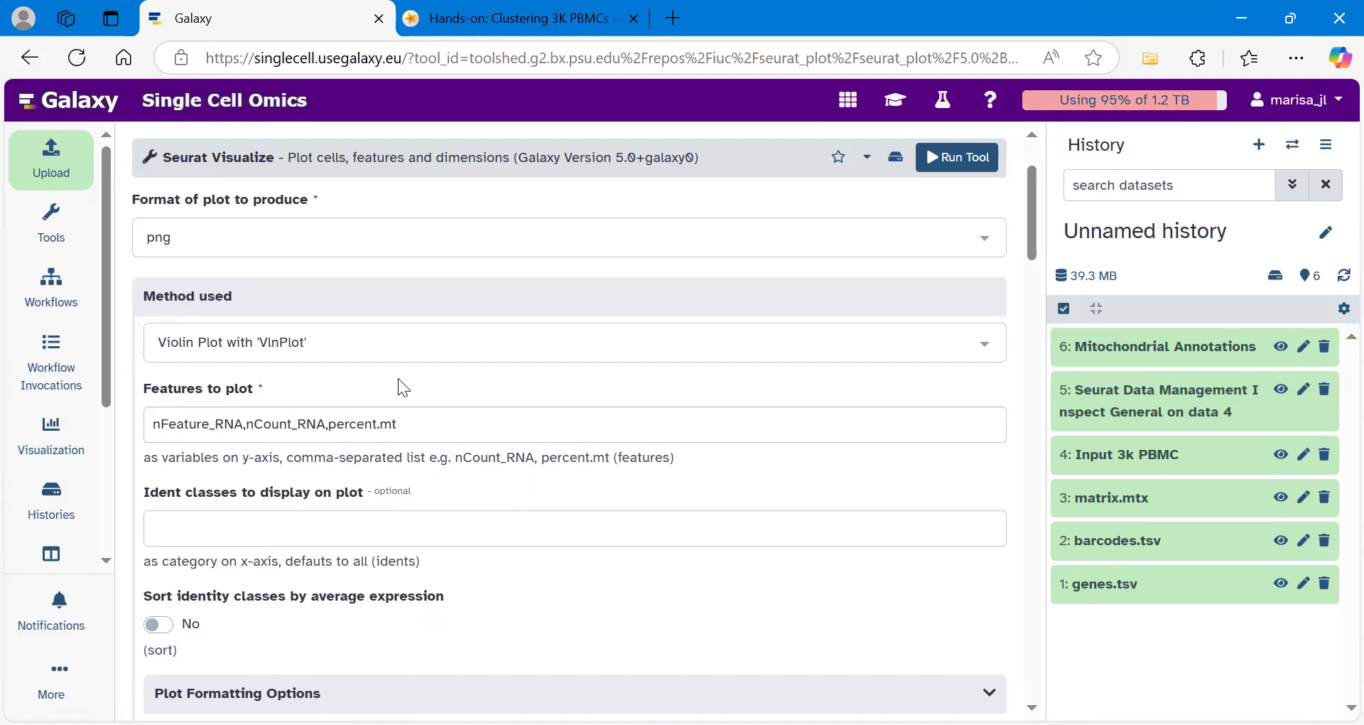
Set the number of columns to display to 3 in the violin plot's formatting options
{"action": "scroll", "coordinate": [397, 378], "scroll_direction": "down", "scroll_amount": 3}
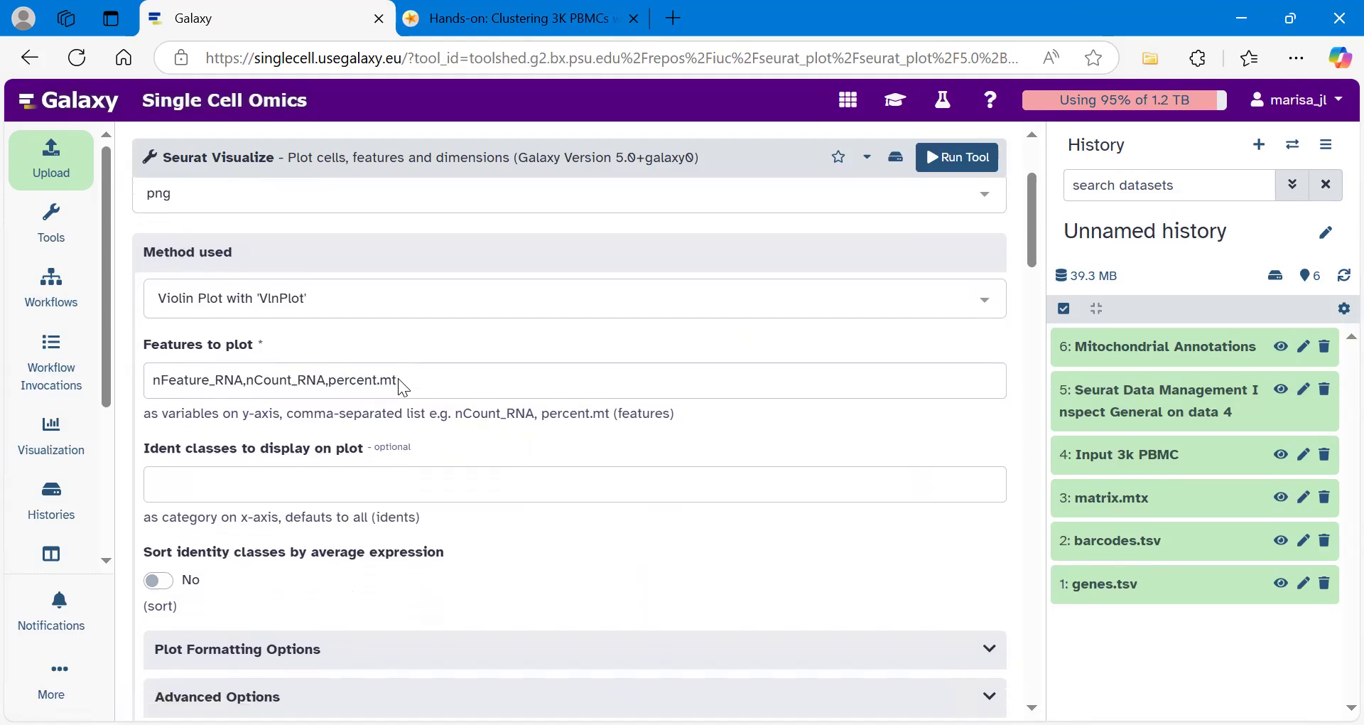
{"action": "scroll", "coordinate": [398, 378], "scroll_direction": "down", "scroll_amount": 2}
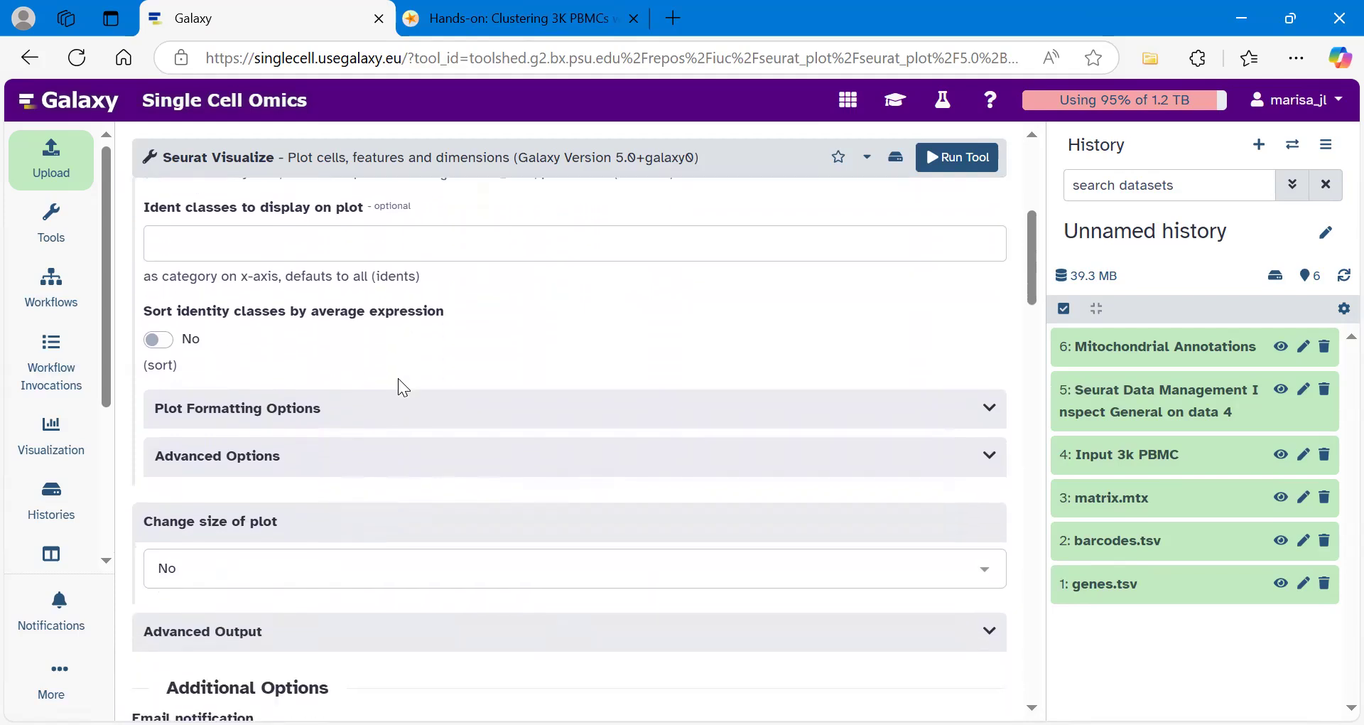
{"action": "left_click", "coordinate": [287, 393]}
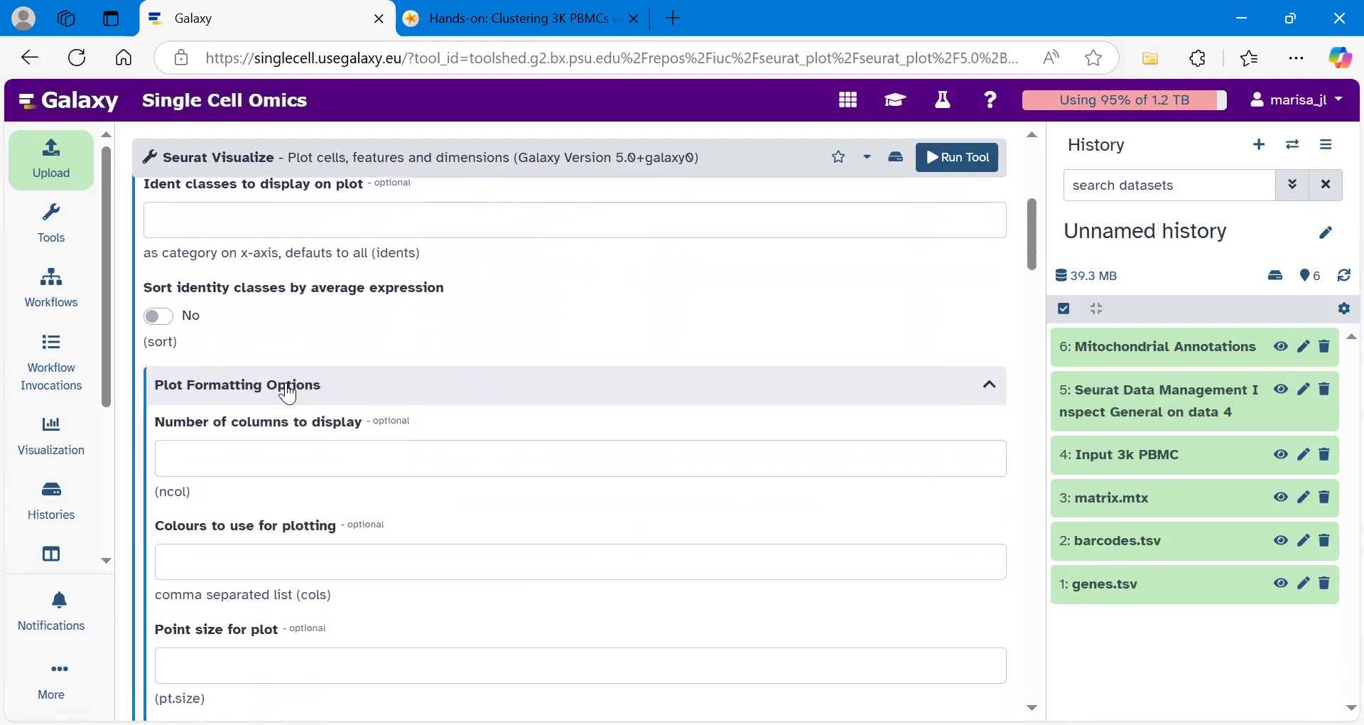
{"action": "left_click", "coordinate": [211, 463]}
{"action": "type", "text": "3"}
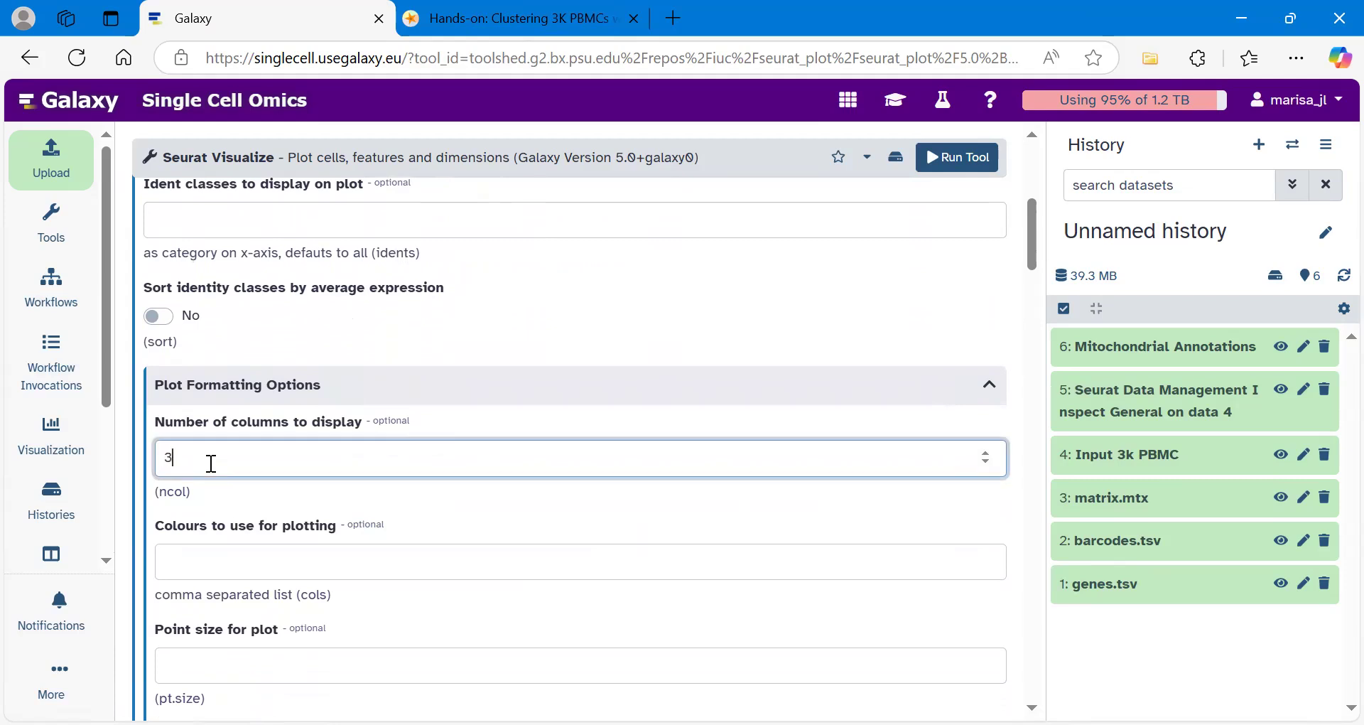
{"action": "left_click", "coordinate": [419, 500]}
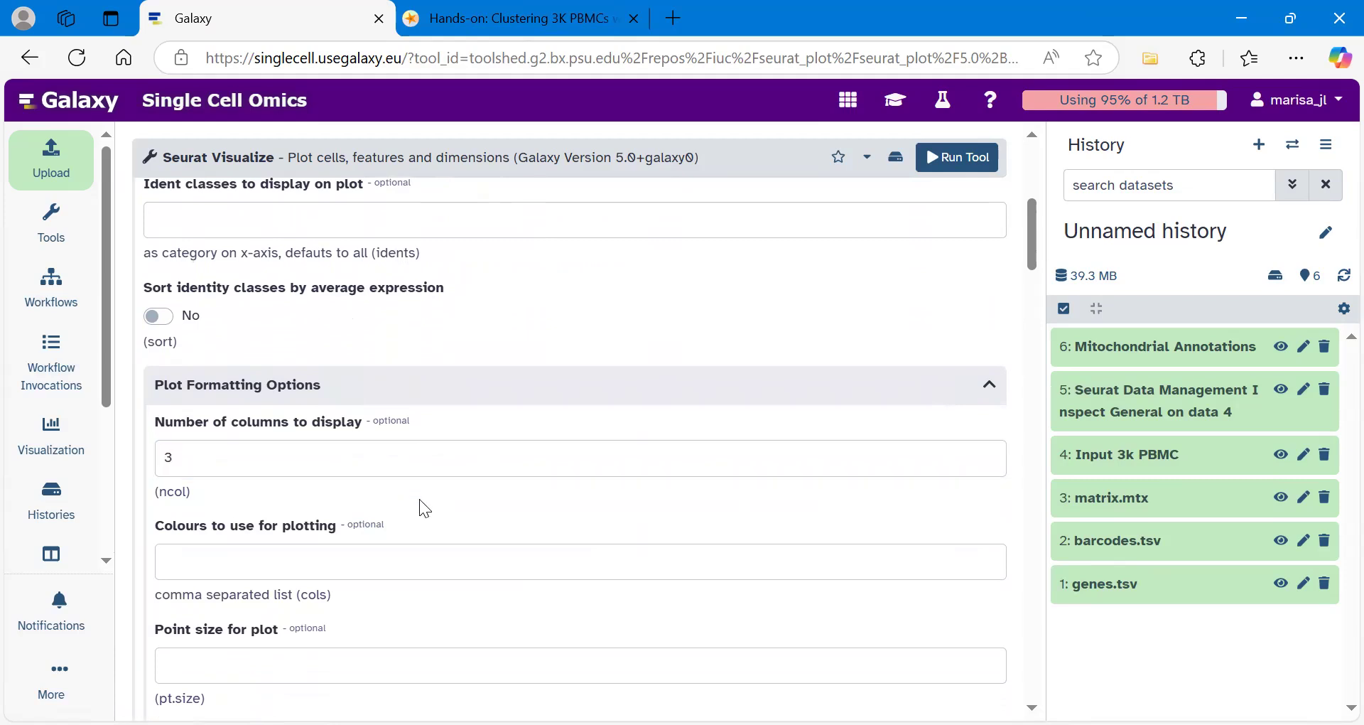
{"action": "scroll", "coordinate": [420, 501], "scroll_direction": "down", "scroll_amount": 1}
{"action": "scroll", "coordinate": [420, 500], "scroll_direction": "down", "scroll_amount": 2}
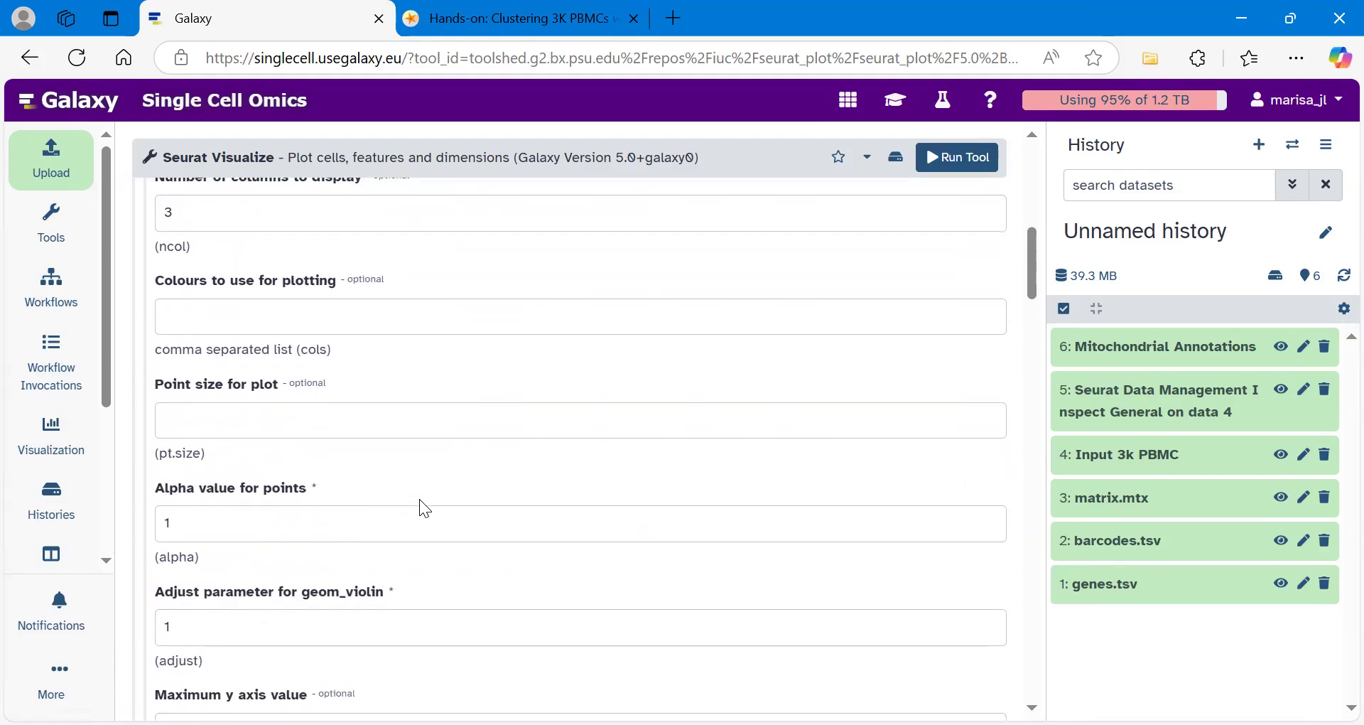
Run the violin plot job, and reopen Seurat Visualize from the tutorial's second hands-on step on visualising QC metrics
{"action": "scroll", "coordinate": [419, 500], "scroll_direction": "down", "scroll_amount": 1}
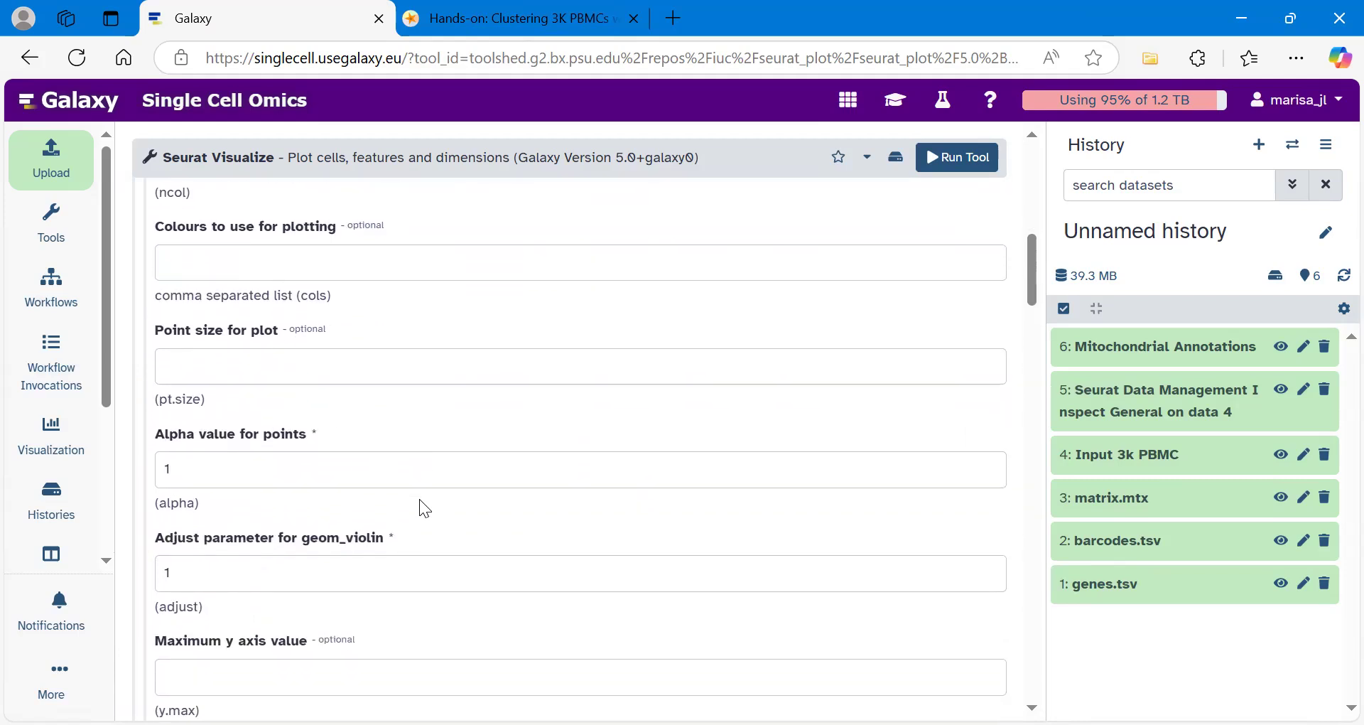
{"action": "left_click", "coordinate": [959, 159]}
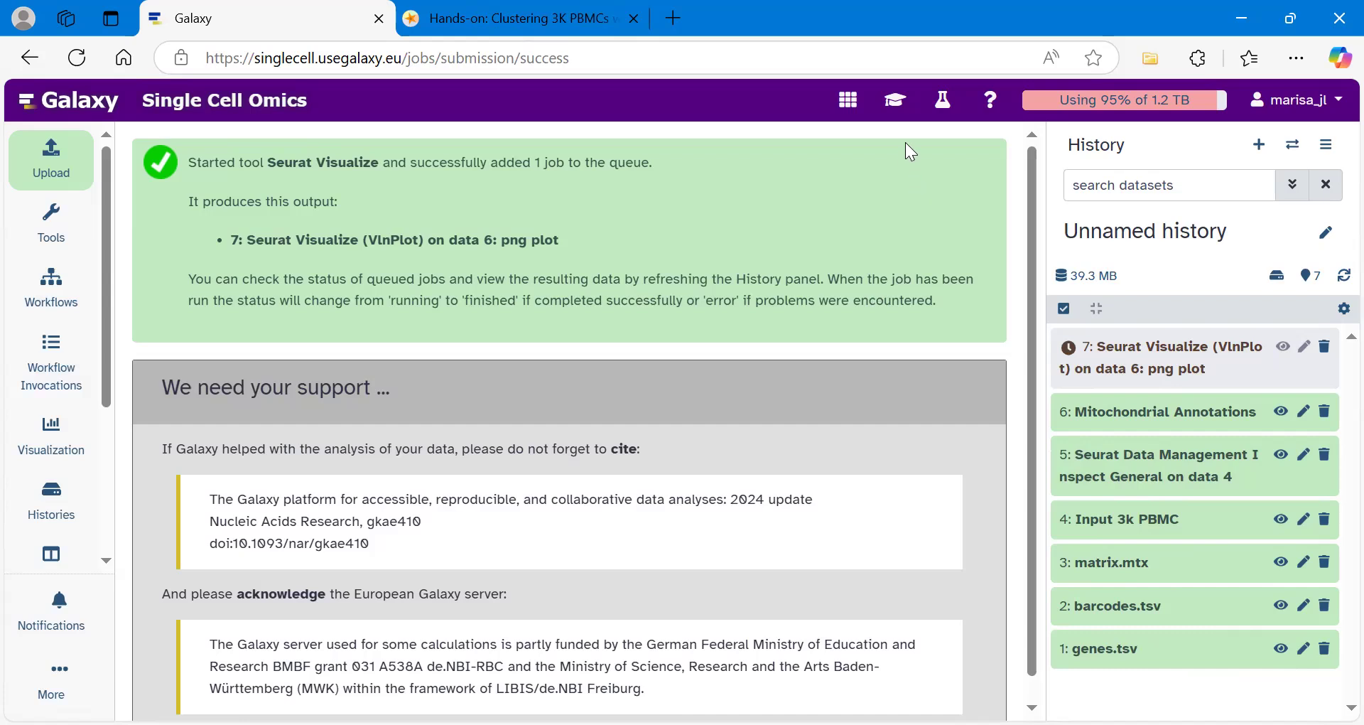
{"action": "left_click", "coordinate": [891, 104]}
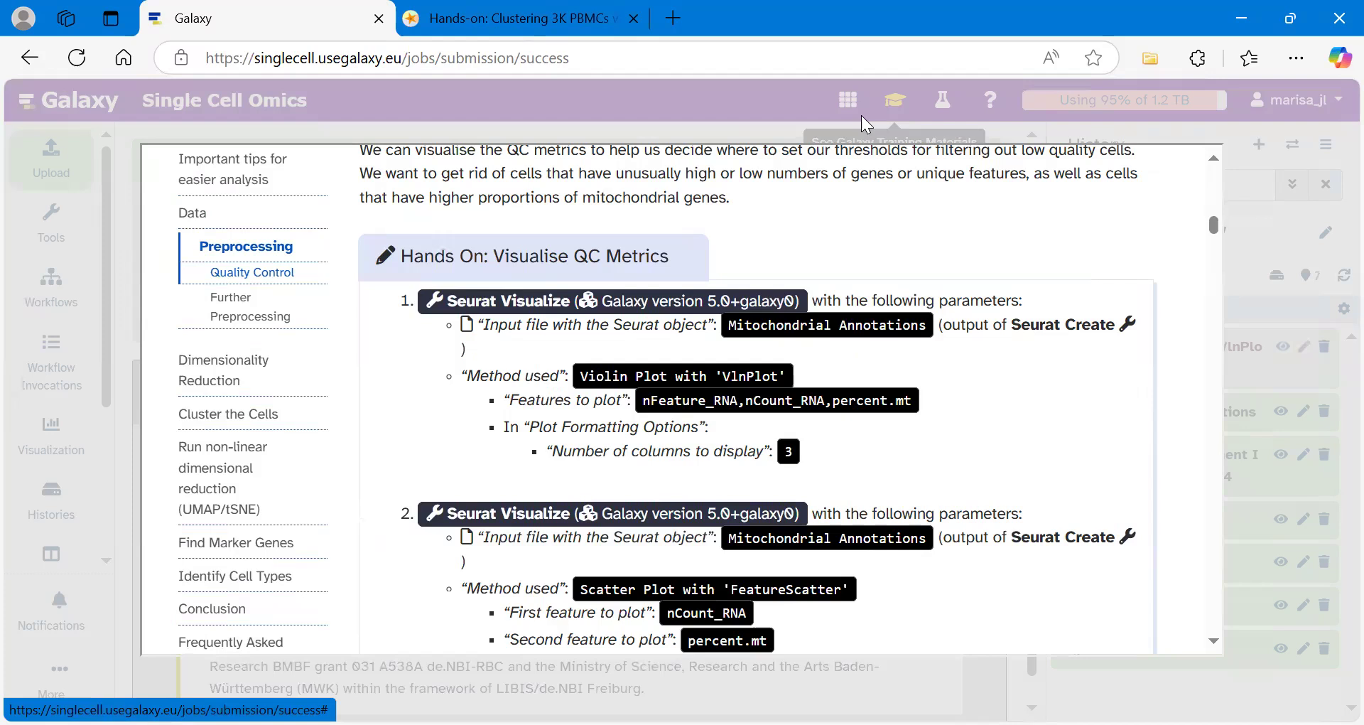
{"action": "scroll", "coordinate": [638, 435], "scroll_direction": "down", "scroll_amount": 3}
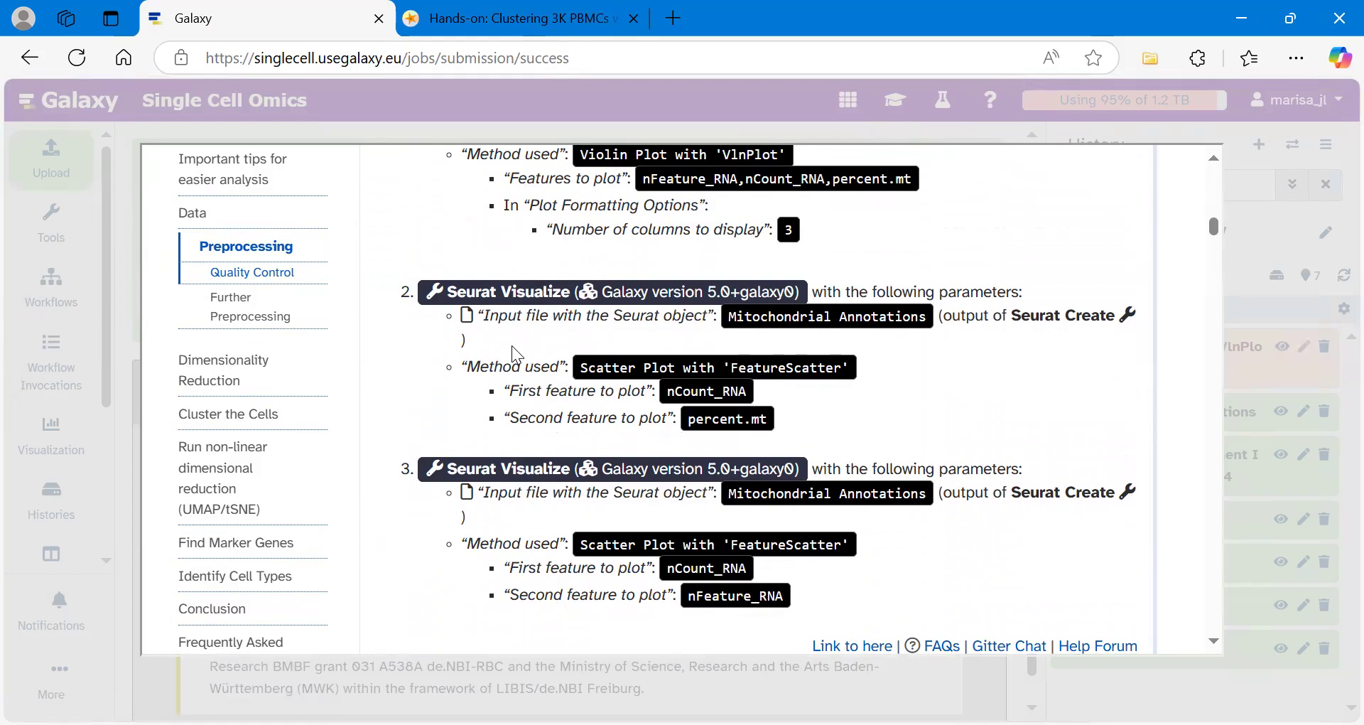
{"action": "left_click", "coordinate": [524, 300]}
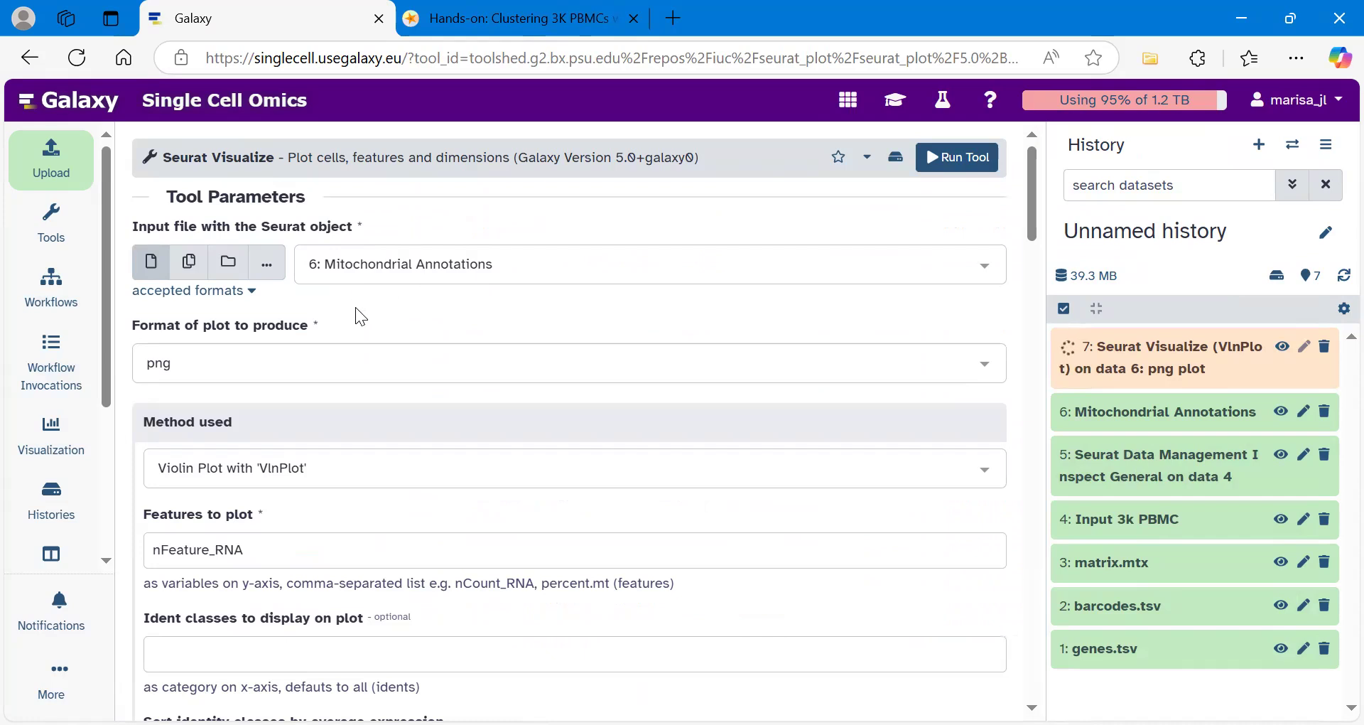
Set the plotting method to Scatter Plot with 'FeatureScatter' for the Mitochondrial Annotations dataset
{"action": "scroll", "coordinate": [356, 307], "scroll_direction": "down", "scroll_amount": 1}
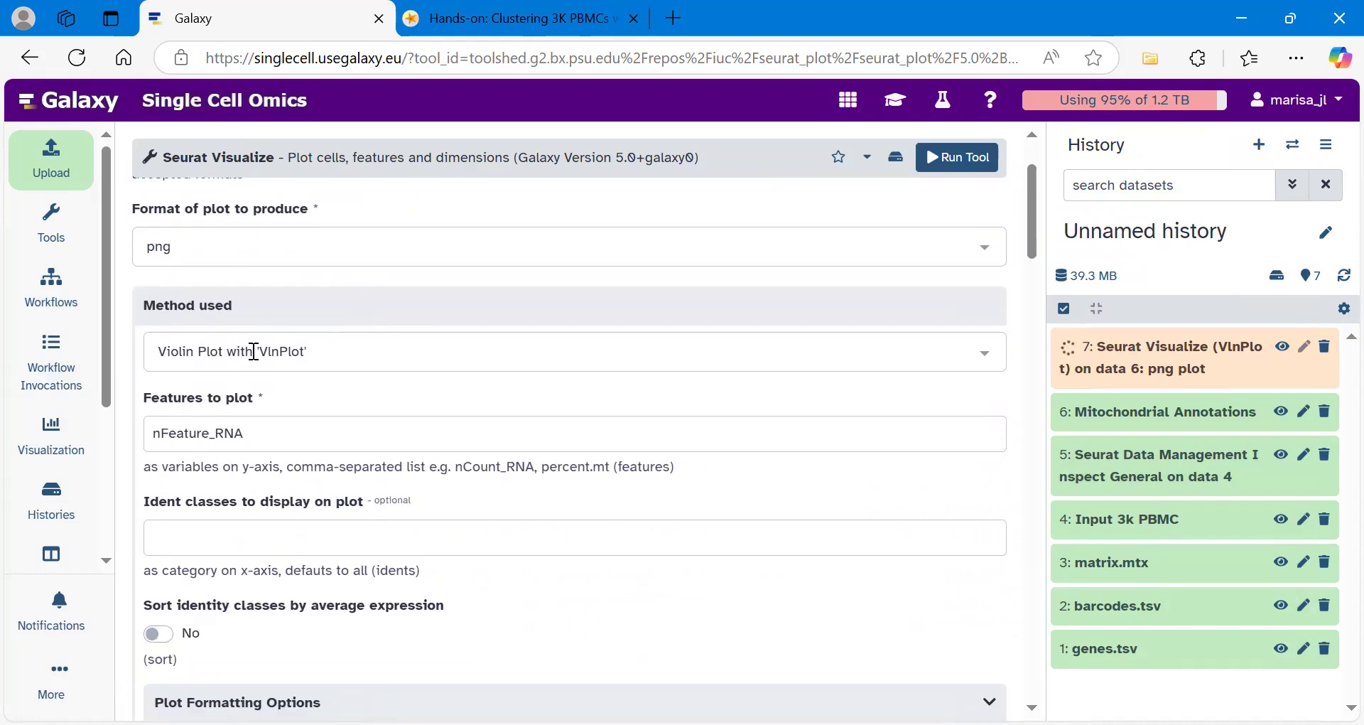
{"action": "left_click", "coordinate": [336, 352]}
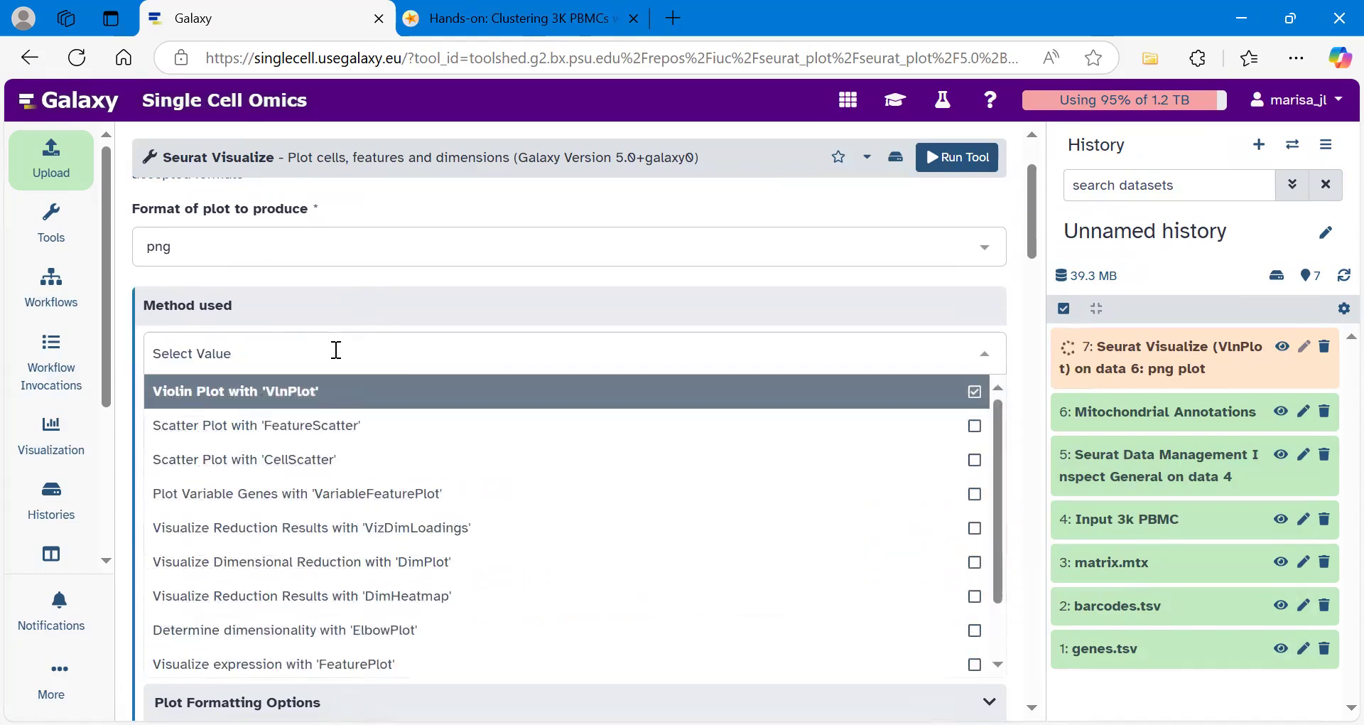
{"action": "left_click", "coordinate": [351, 426]}
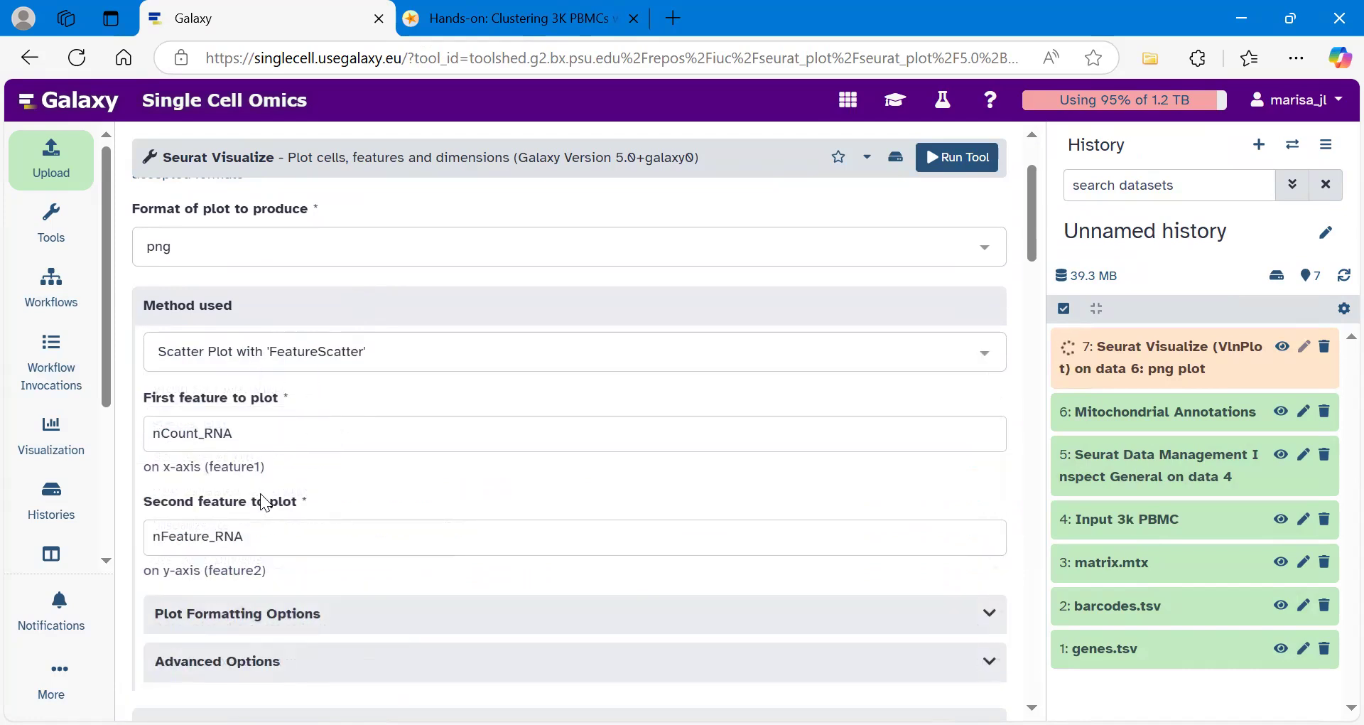
Set the scatter plot's second feature to percent.mt and run the tool
{"action": "left_click_drag", "start_coordinate": [277, 536], "coordinate": [146, 541]}
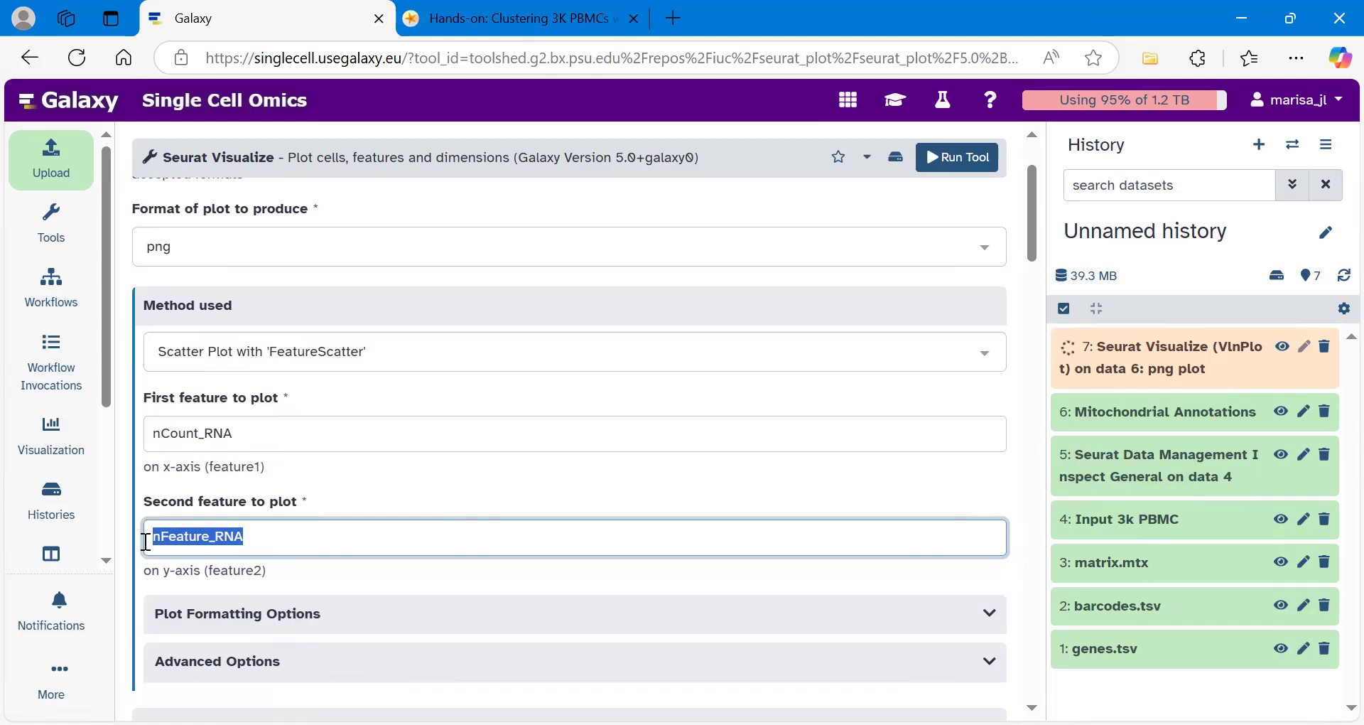
{"action": "key", "text": "BackSpace"}
{"action": "type", "text": "percent.mt"}
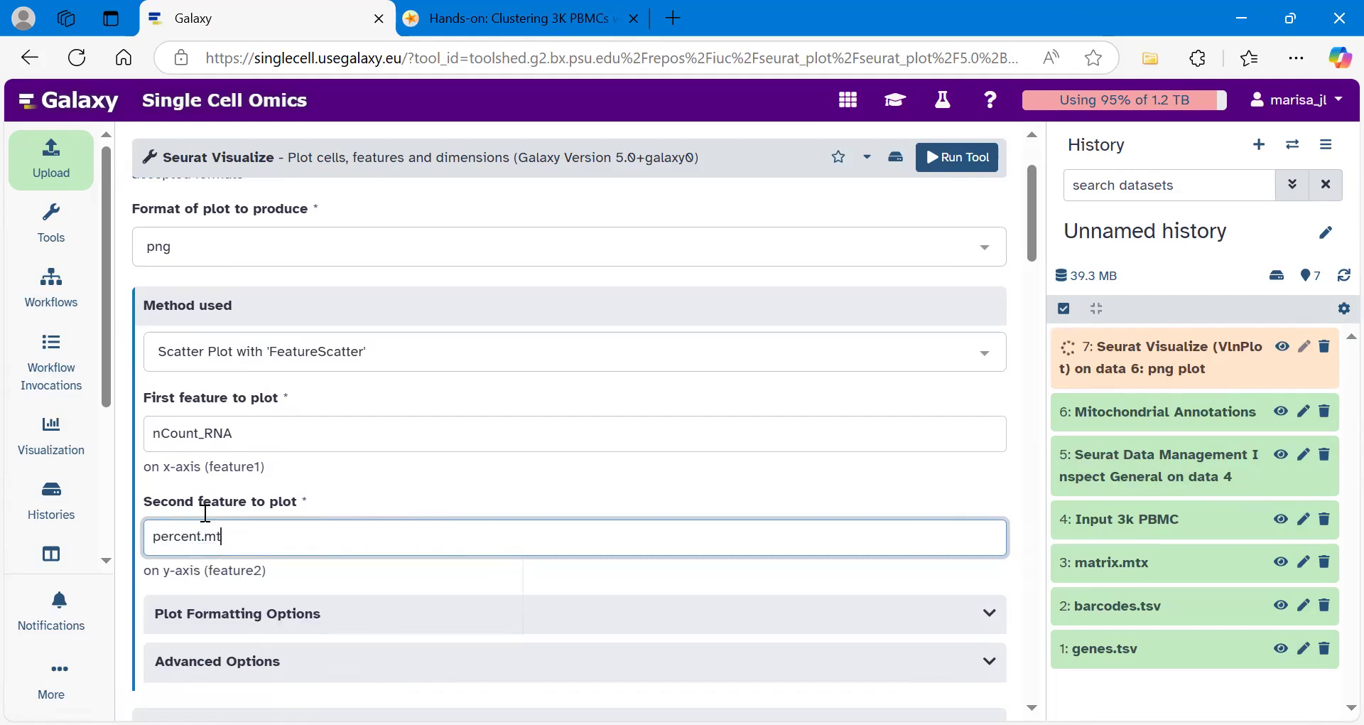
{"action": "left_click", "coordinate": [349, 474]}
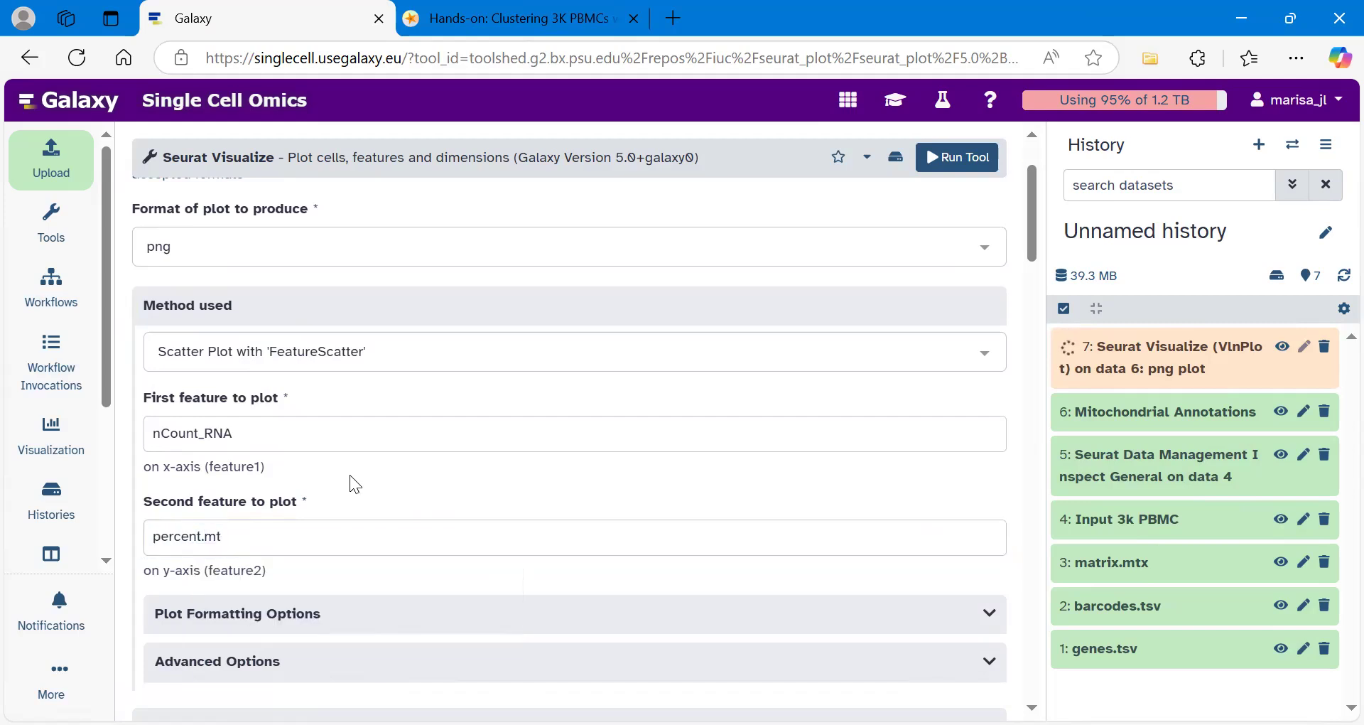
{"action": "left_click", "coordinate": [965, 171]}
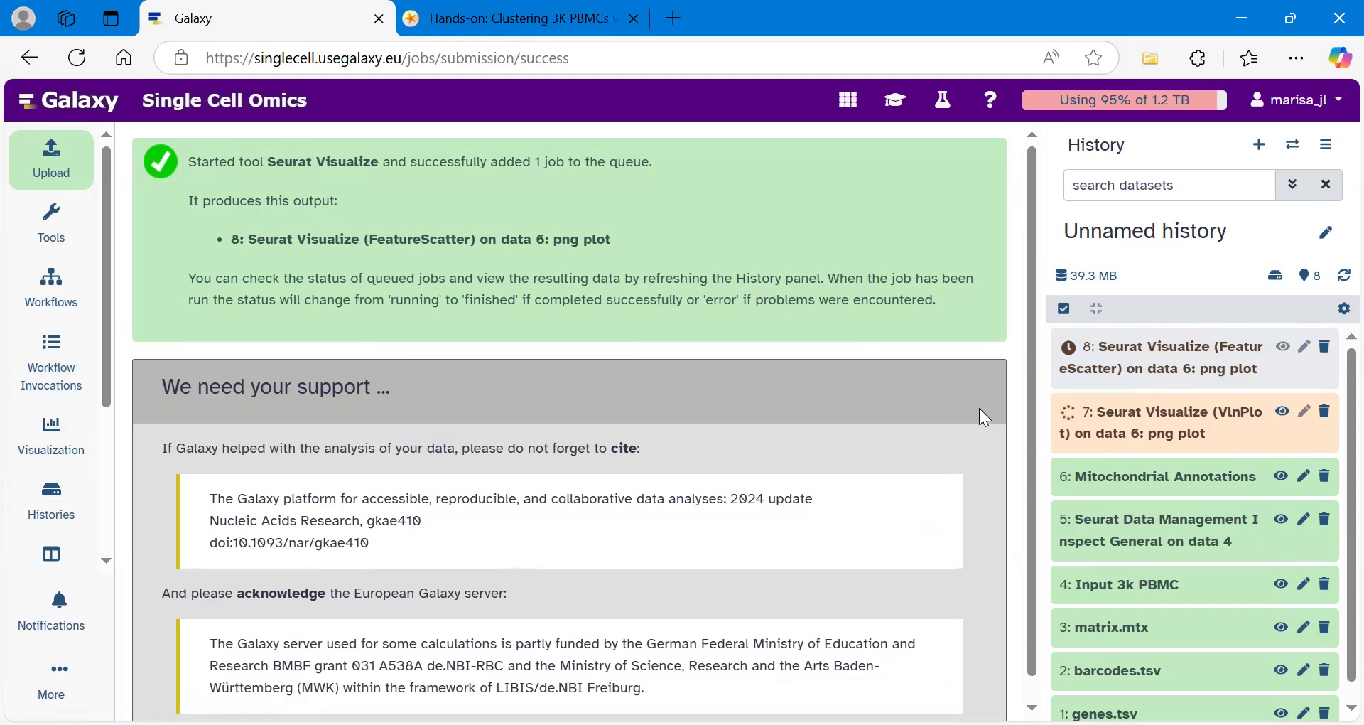
Reload the FeatureScatter job's settings for a rerun and change the second feature to plot to nFeature_RNA
{"action": "left_click", "coordinate": [1158, 364]}
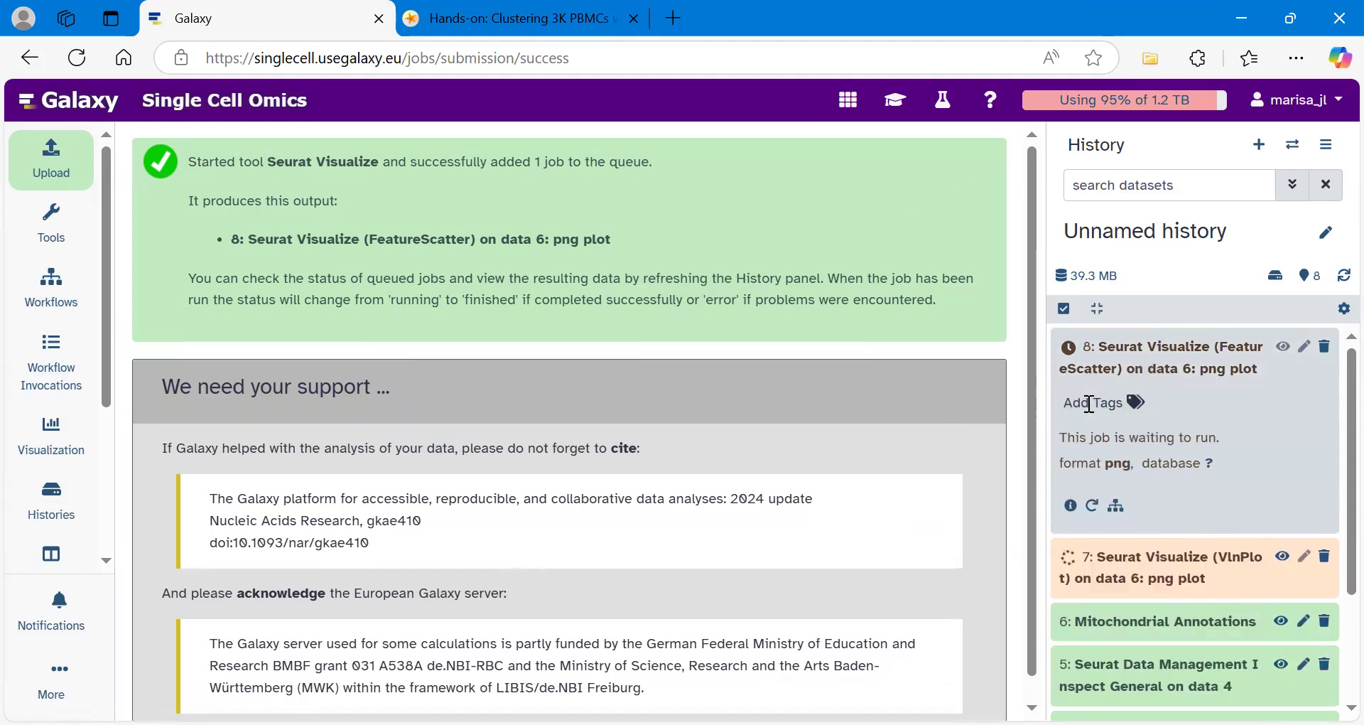
{"action": "left_click", "coordinate": [1093, 508]}
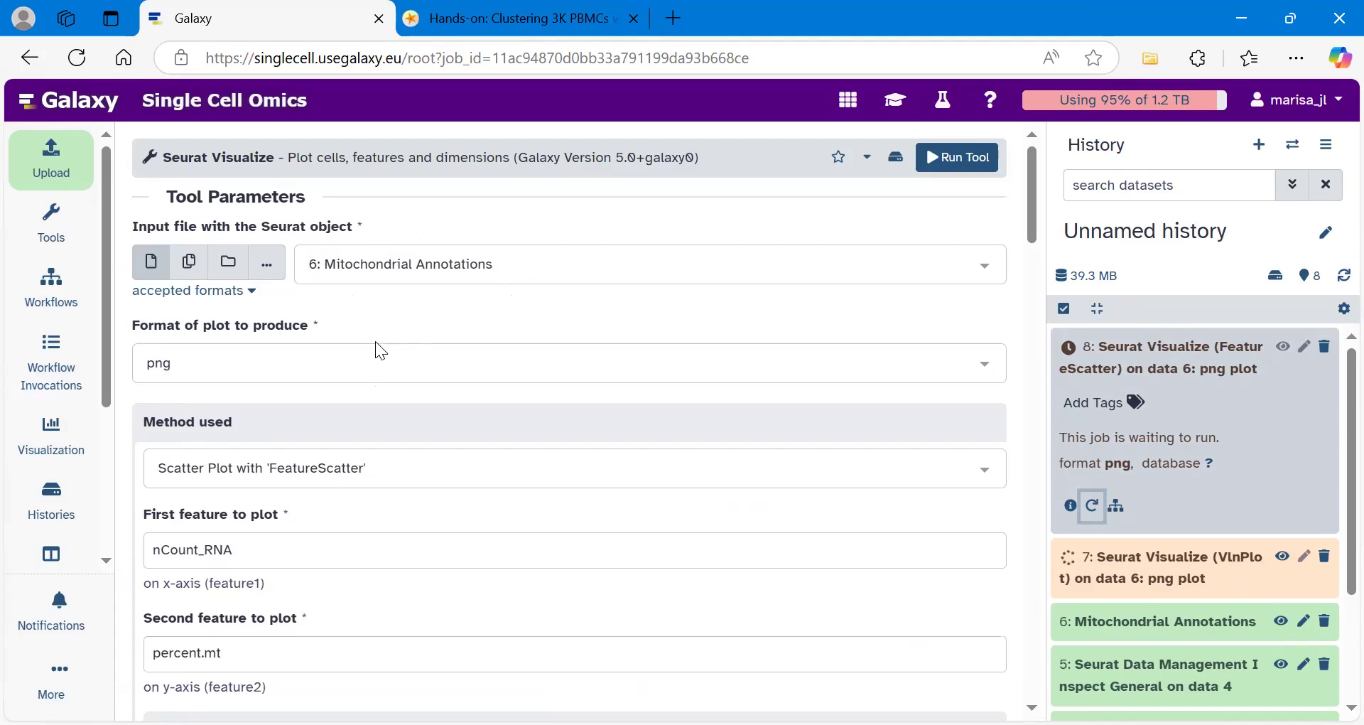
{"action": "scroll", "coordinate": [420, 476], "scroll_direction": "down", "scroll_amount": 2}
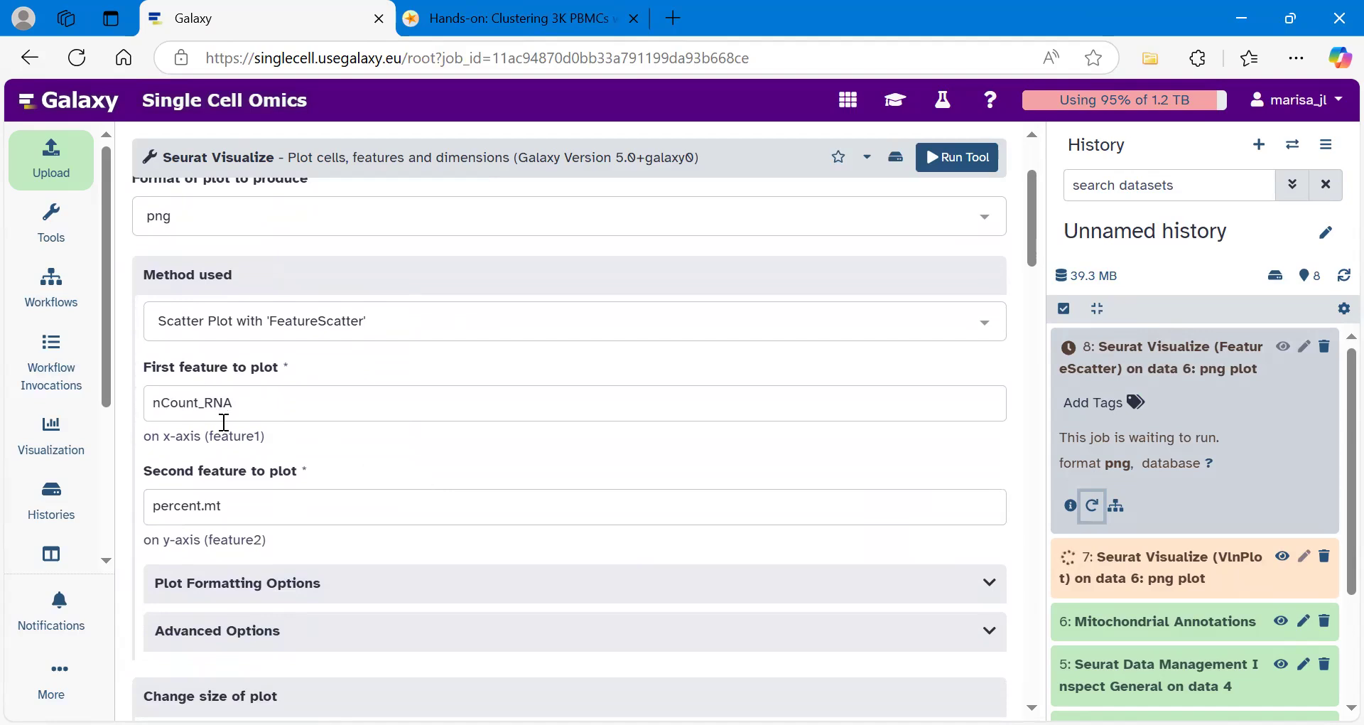
{"action": "triple_click", "coordinate": [245, 498]}
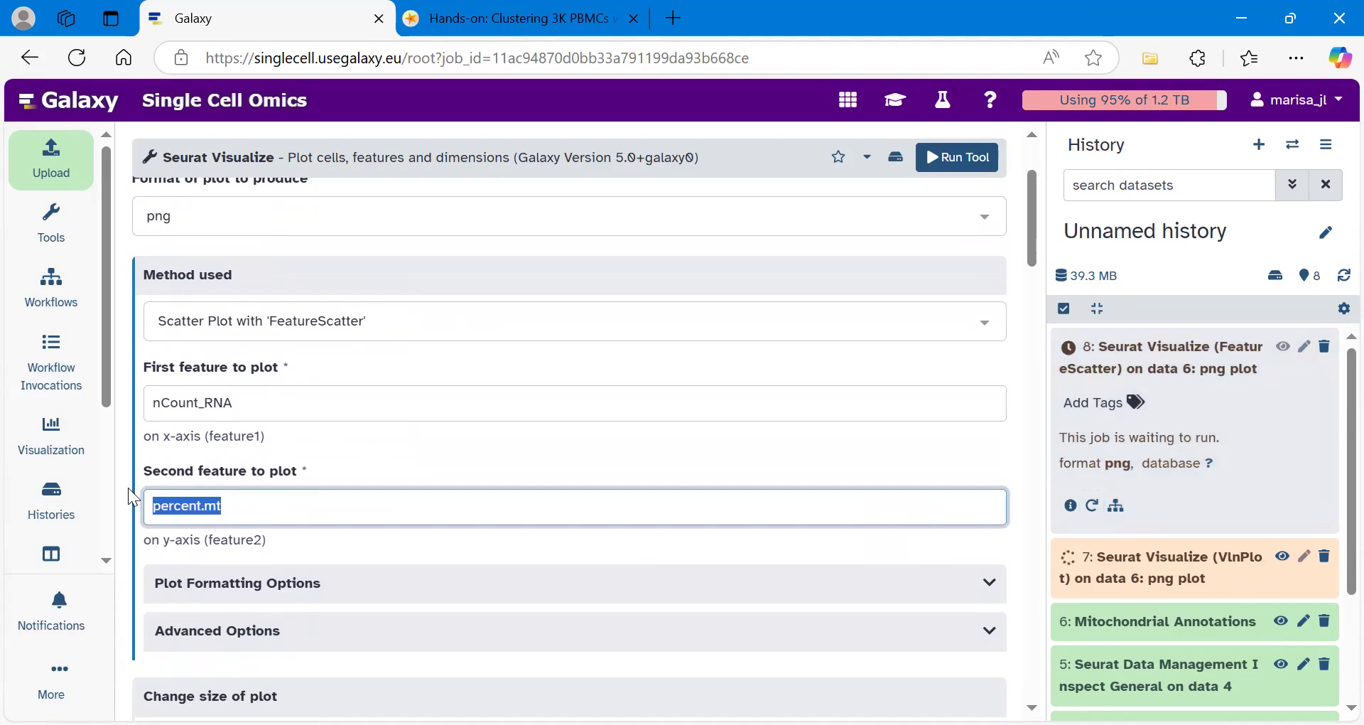
{"action": "key", "text": "BackSpace"}
{"action": "type", "text": "nFeature_RNA"}
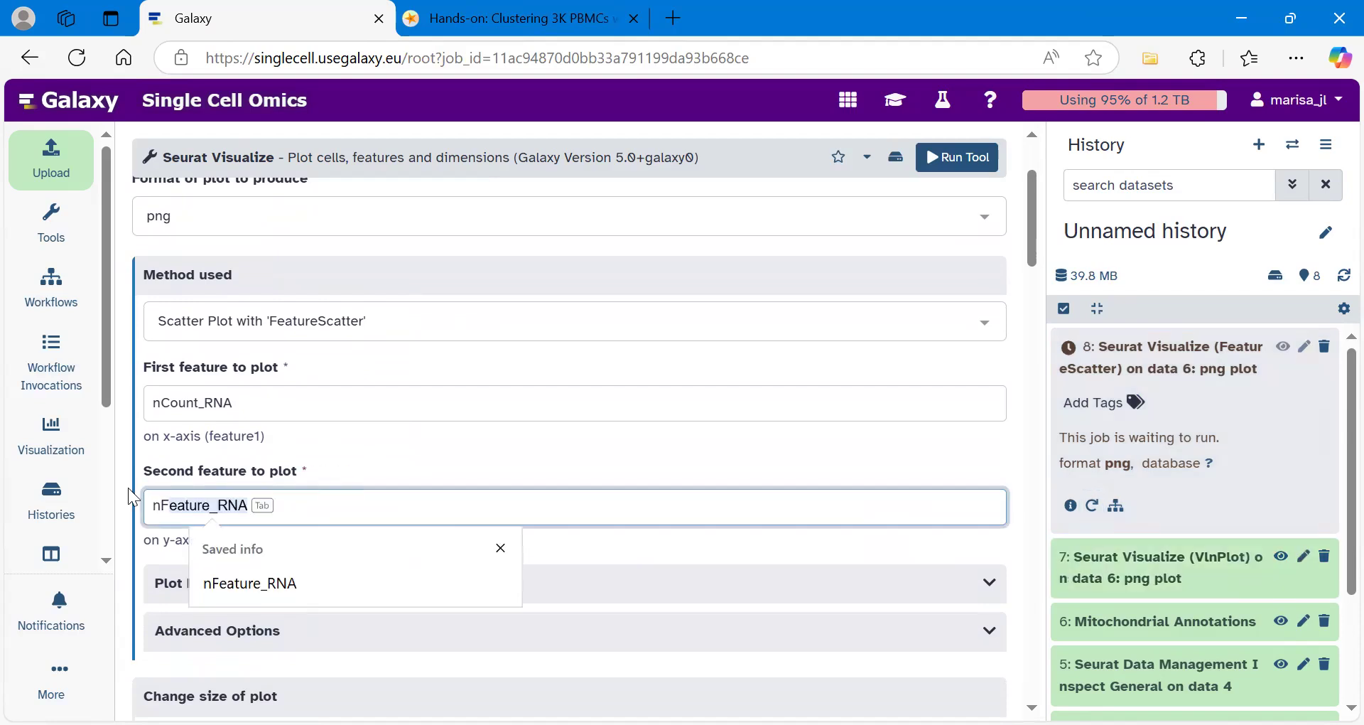
{"action": "key", "text": "Tab"}
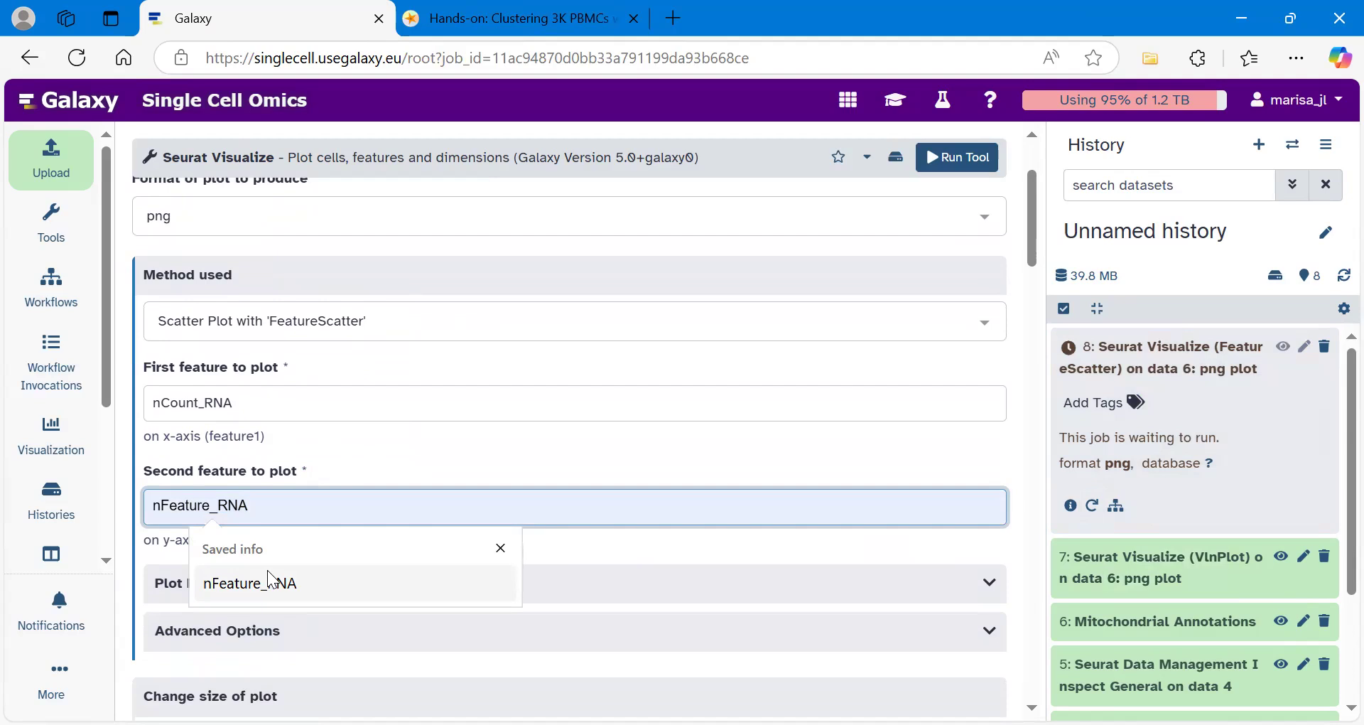
{"action": "left_click", "coordinate": [330, 539]}
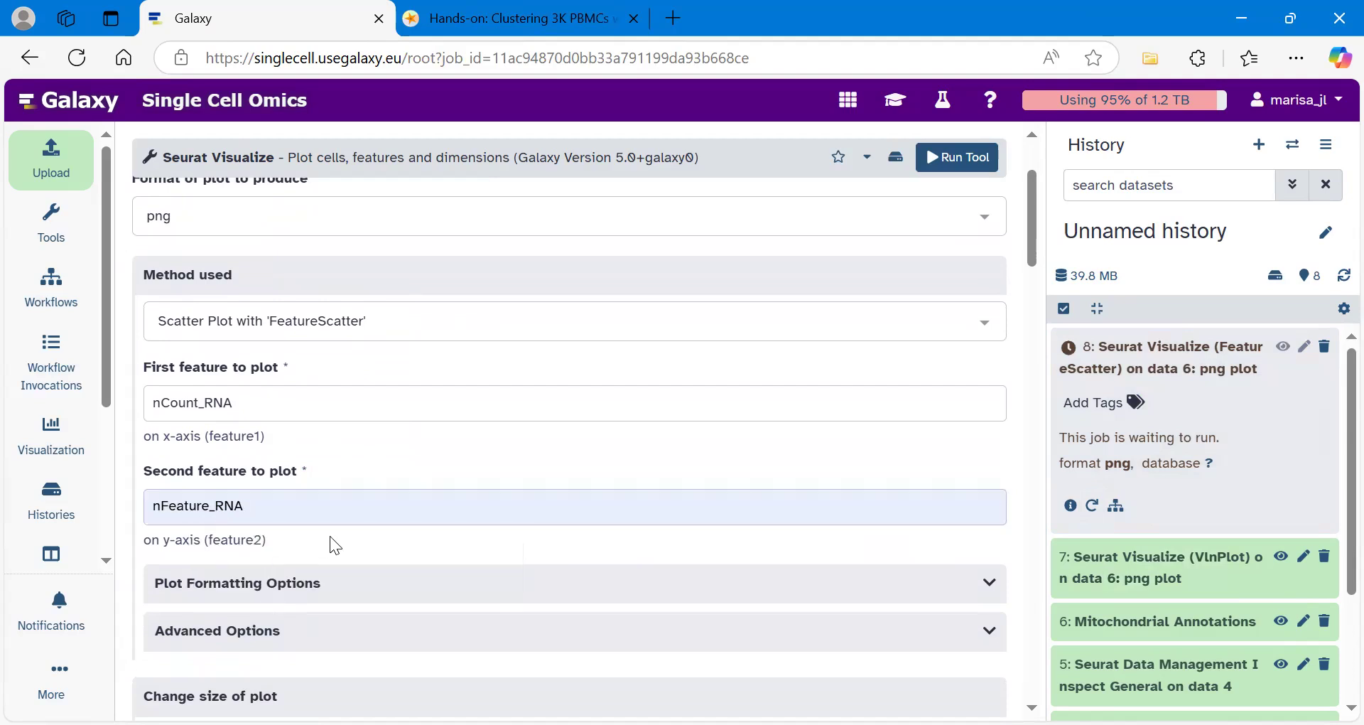
Run Seurat Visualize to produce the scatter plot of nCount_RNA against nFeature_RNA
{"action": "scroll", "coordinate": [331, 544], "scroll_direction": "down", "scroll_amount": 4}
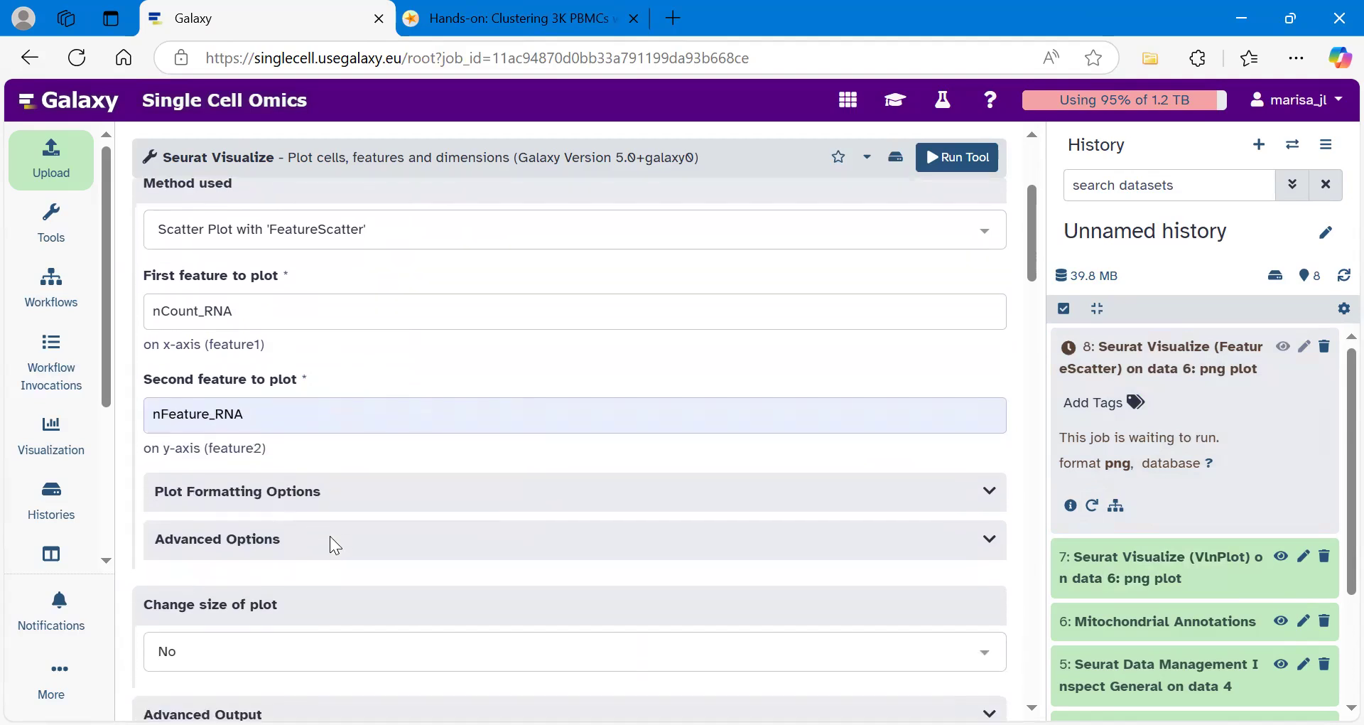
{"action": "scroll", "coordinate": [331, 545], "scroll_direction": "down", "scroll_amount": 1}
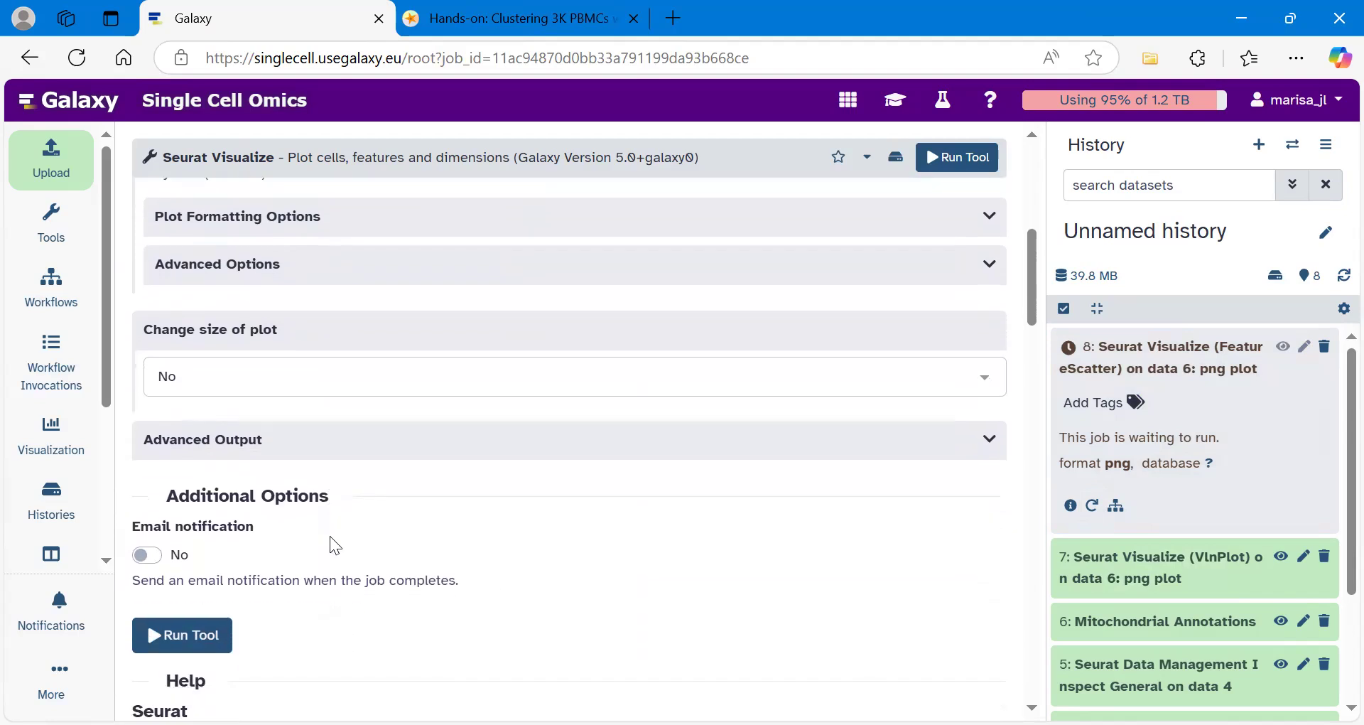
{"action": "left_click", "coordinate": [182, 639]}
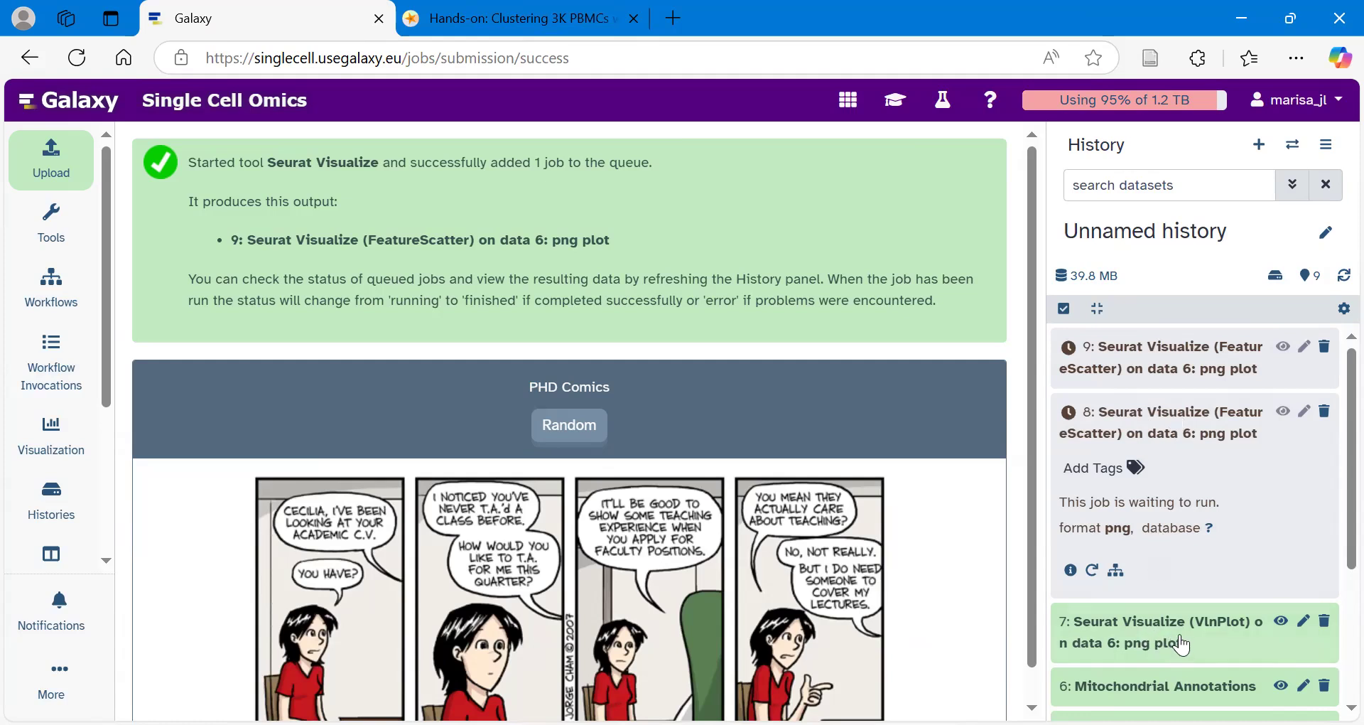
View the VlnPlot output image in its own browser tab to examine all three QC violin plots
{"action": "left_click", "coordinate": [1283, 623]}
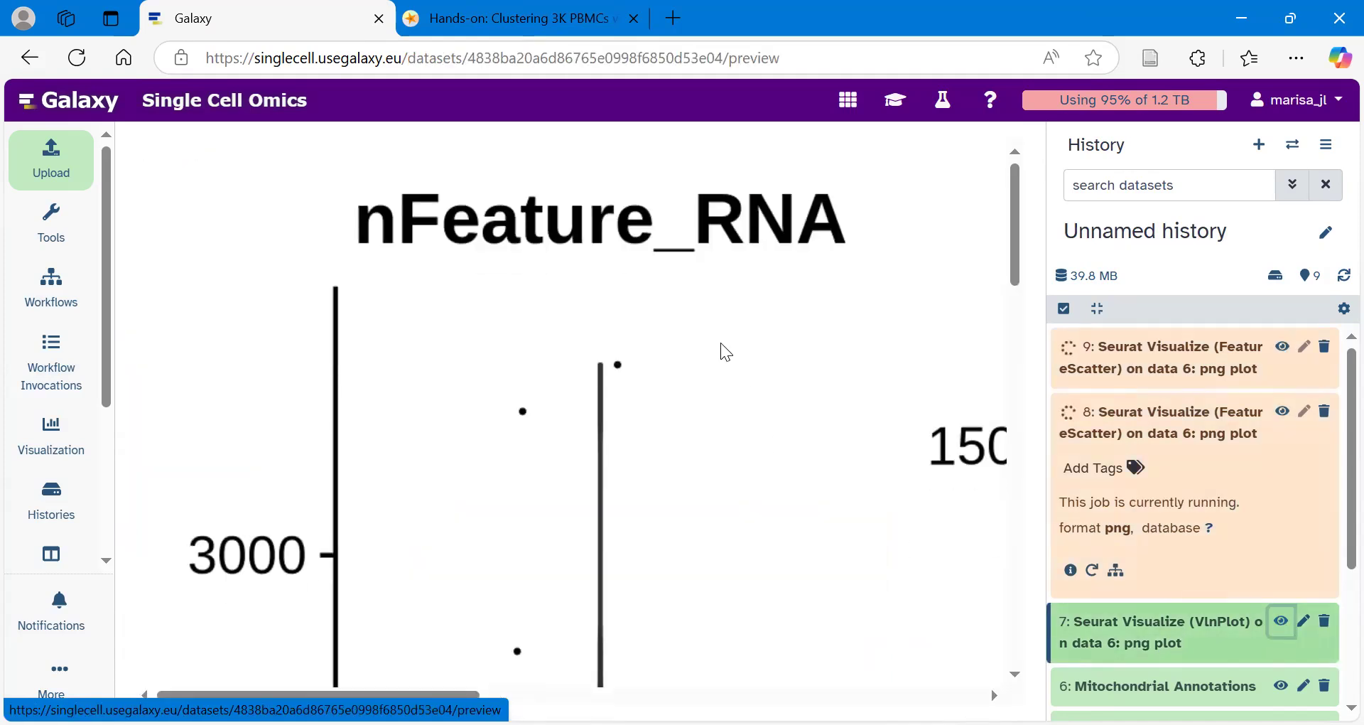
{"action": "scroll", "coordinate": [567, 321], "scroll_direction": "right", "scroll_amount": 2}
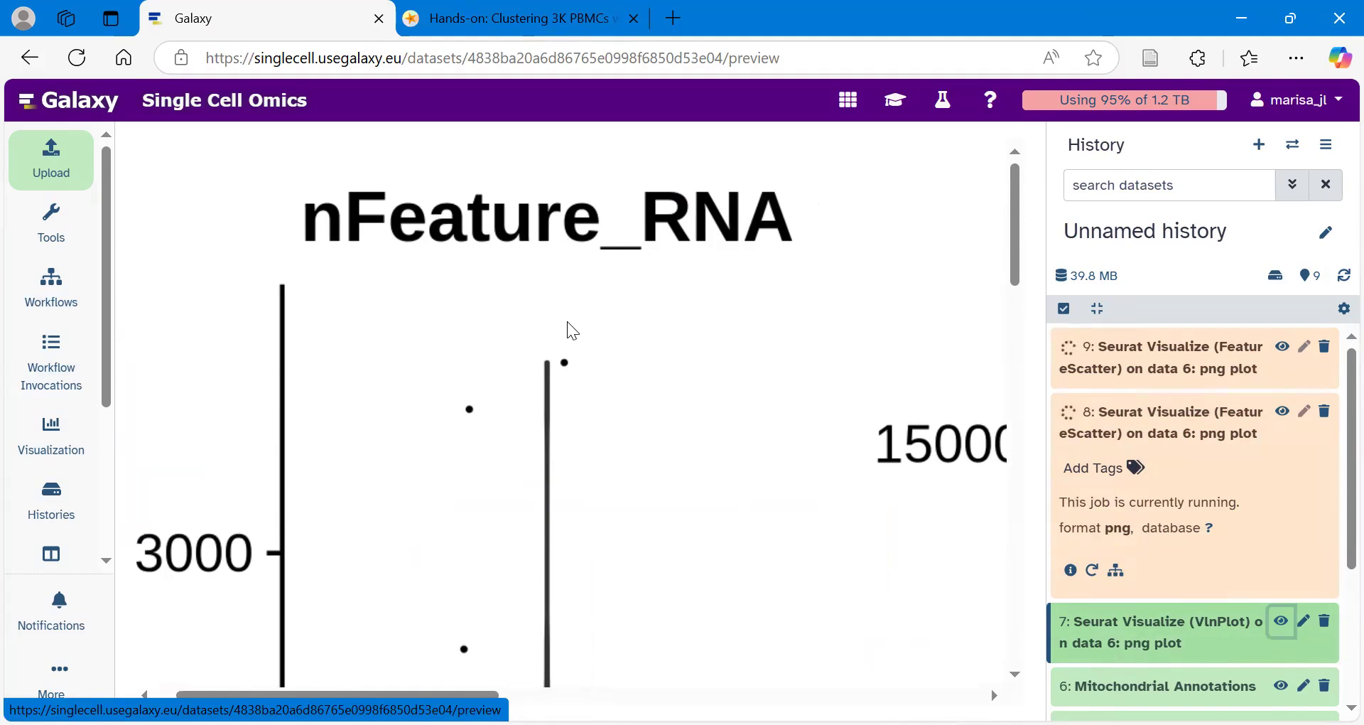
{"action": "right_click", "coordinate": [449, 210]}
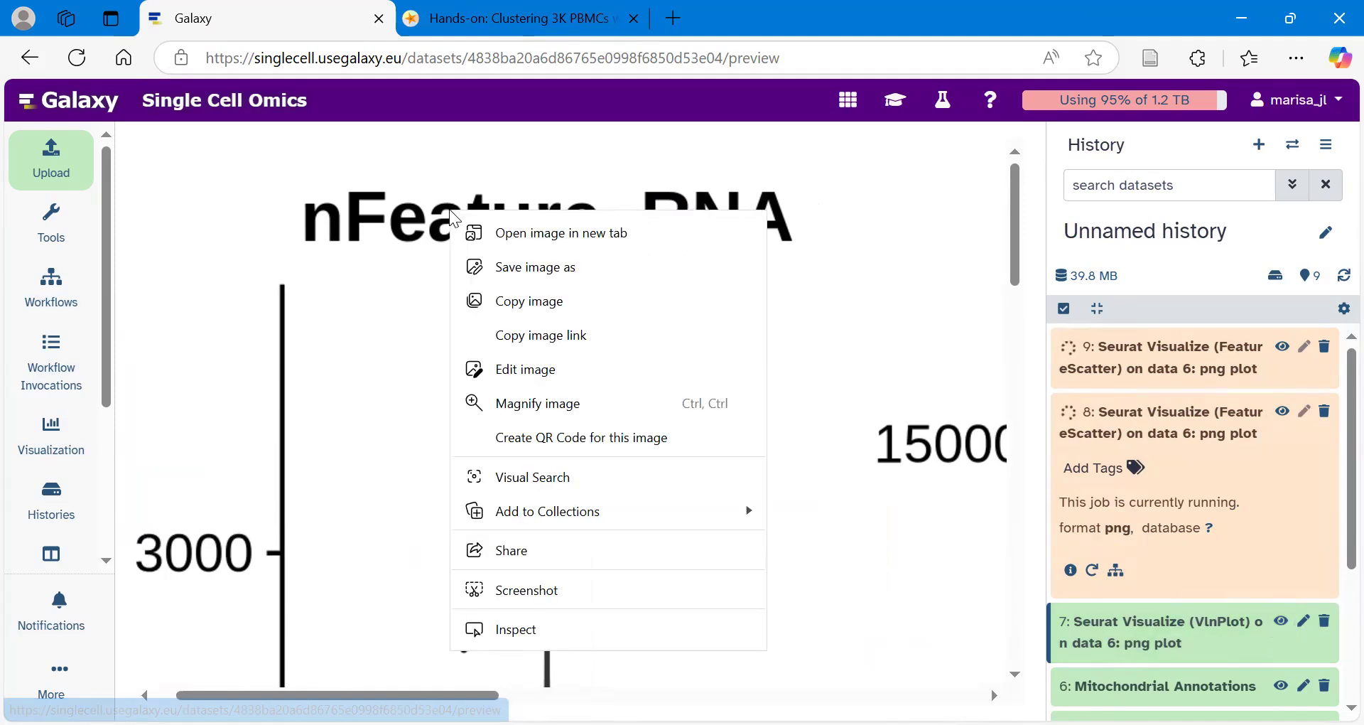
{"action": "left_click", "coordinate": [538, 235]}
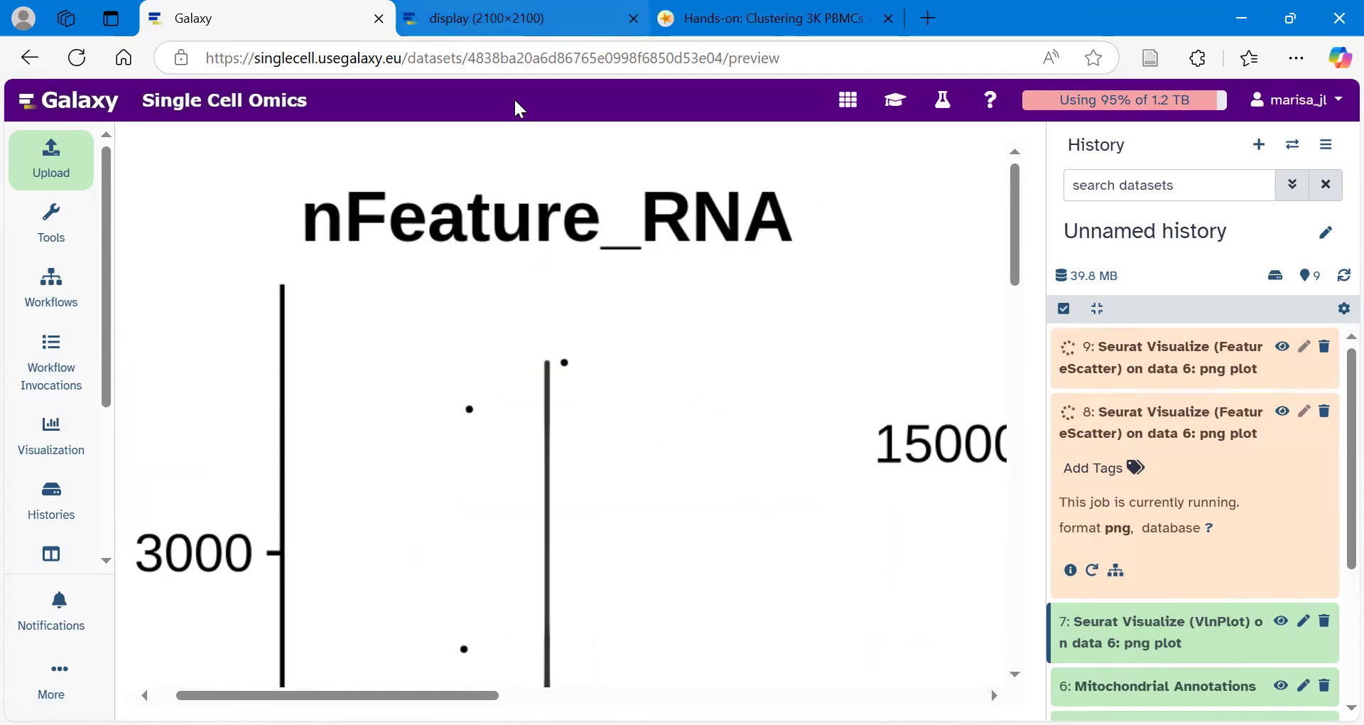
{"action": "key", "text": "ctrl+Tab"}
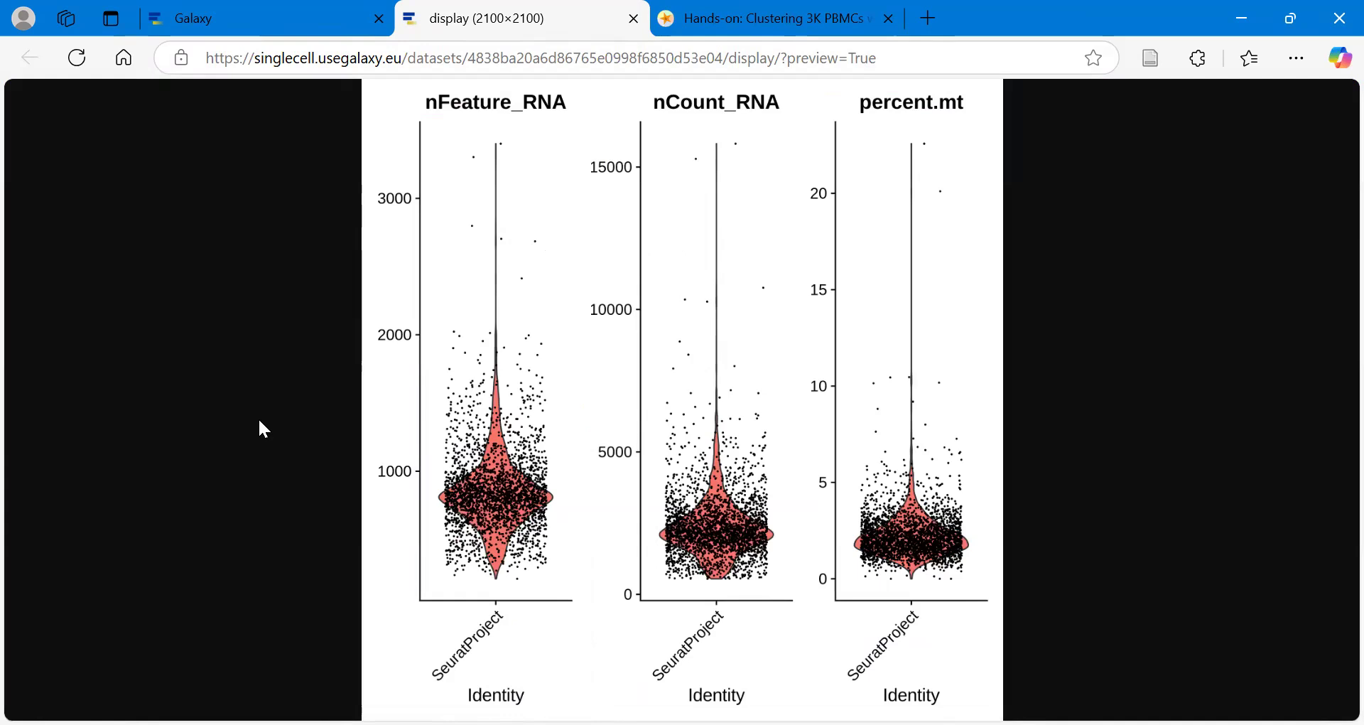
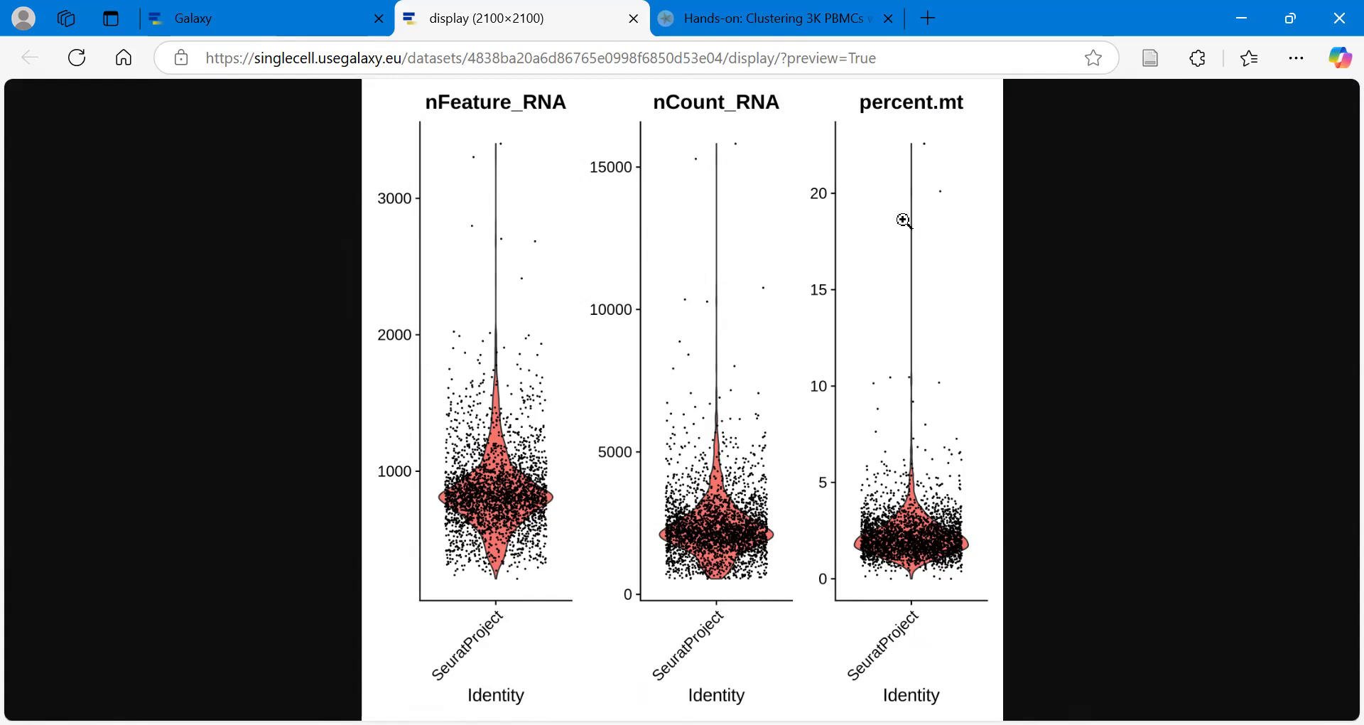
View the FeatureScatter image of nCount_RNA against percent.mt from dataset 8 in a separate browser tab
{"action": "left_click", "coordinate": [260, 10]}
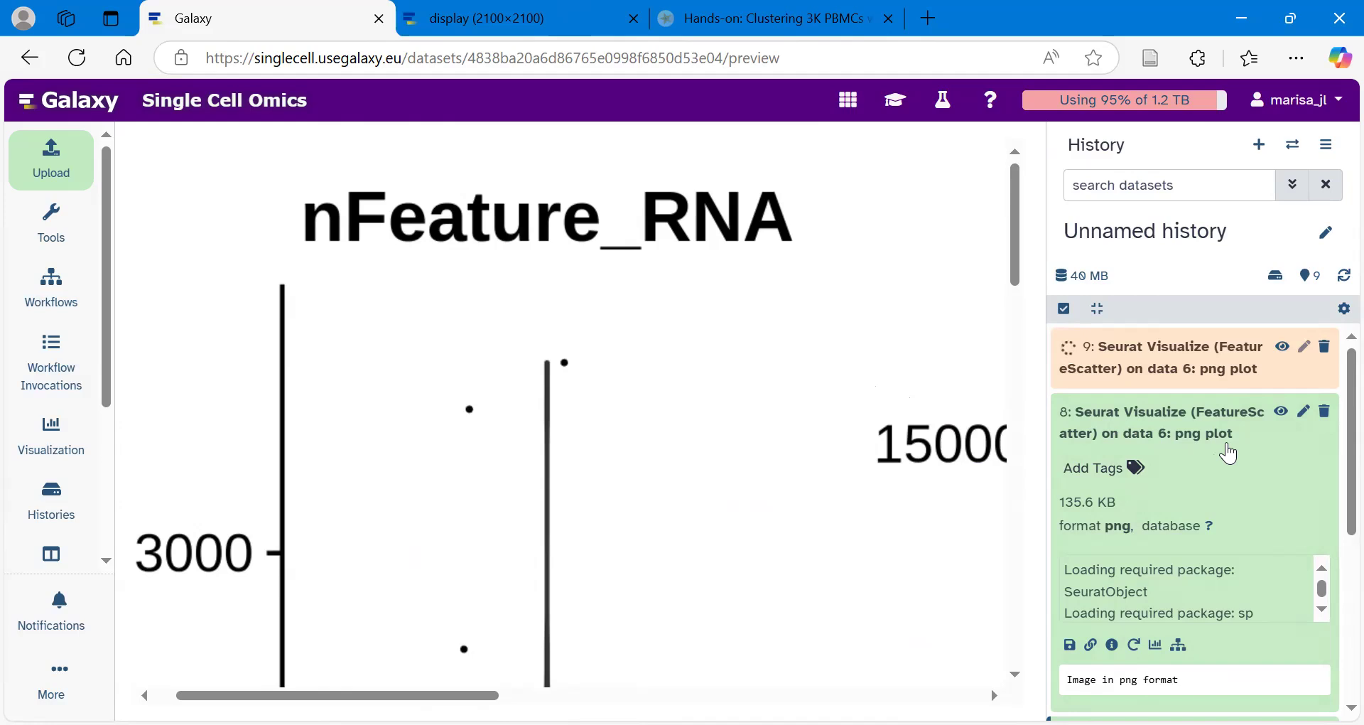
{"action": "left_click", "coordinate": [1281, 414]}
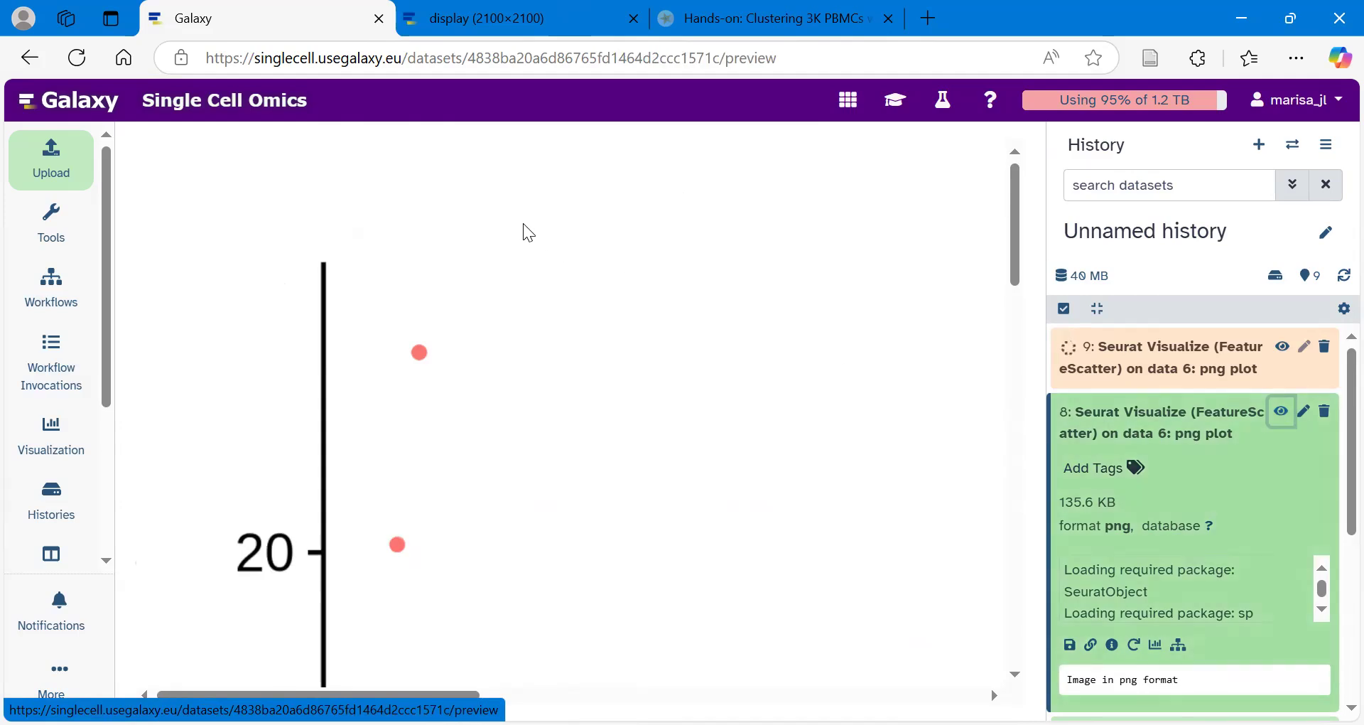
{"action": "right_click", "coordinate": [526, 292]}
{"action": "left_click", "coordinate": [619, 313]}
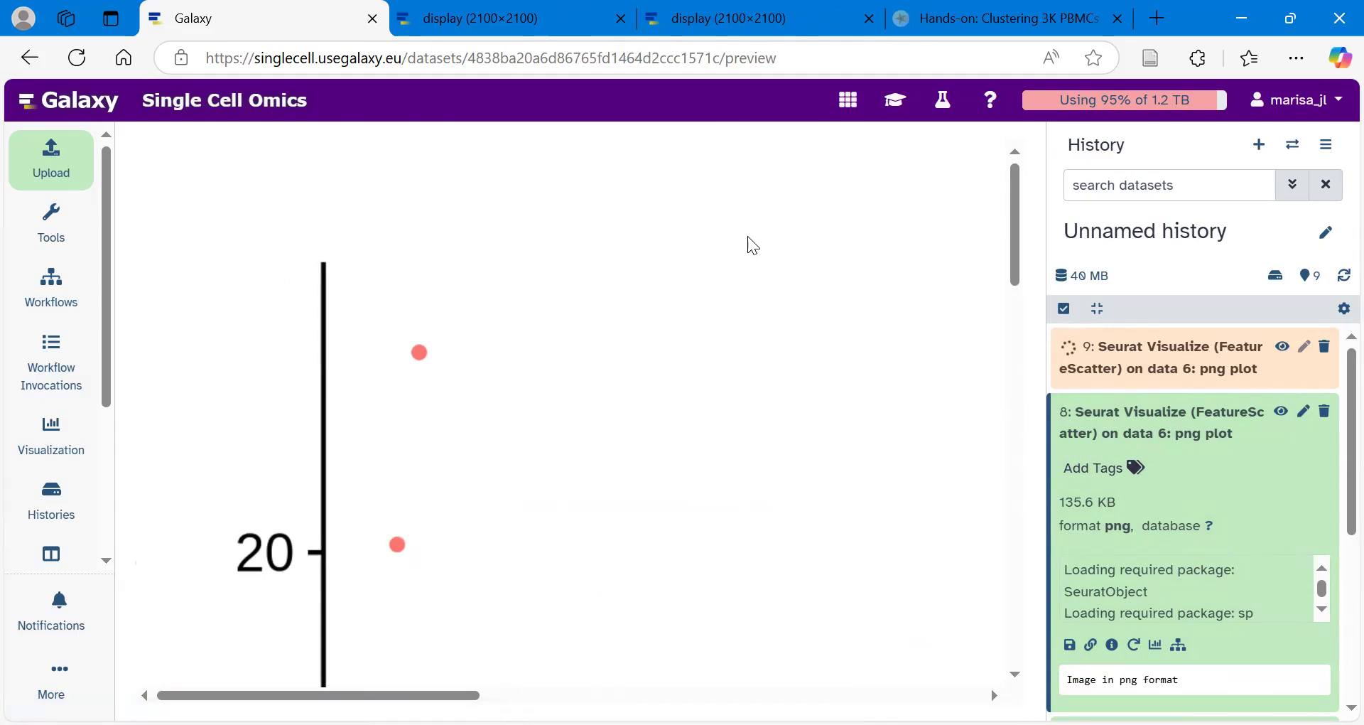
{"action": "key", "text": "ctrl+3"}
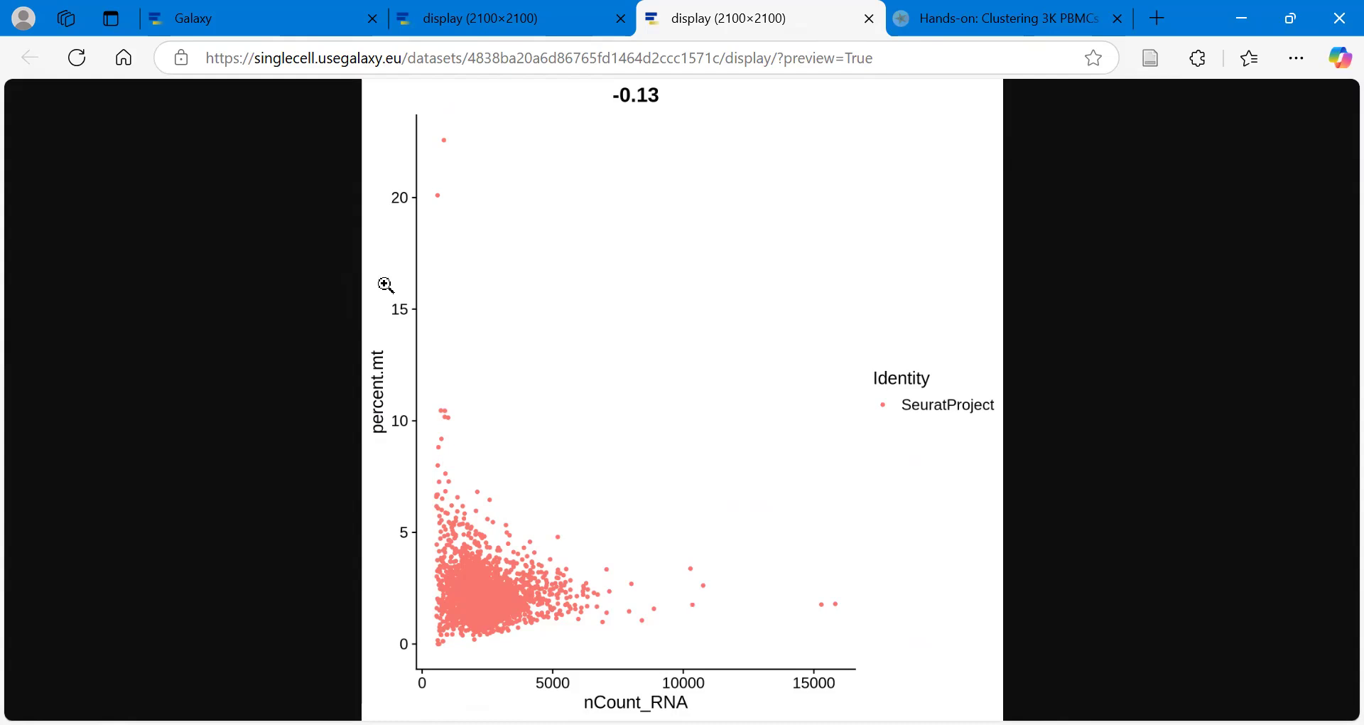
View the FeatureScatter image of nCount_RNA against nFeature_RNA from dataset 9 in a separate browser tab
{"action": "left_click", "coordinate": [241, 8]}
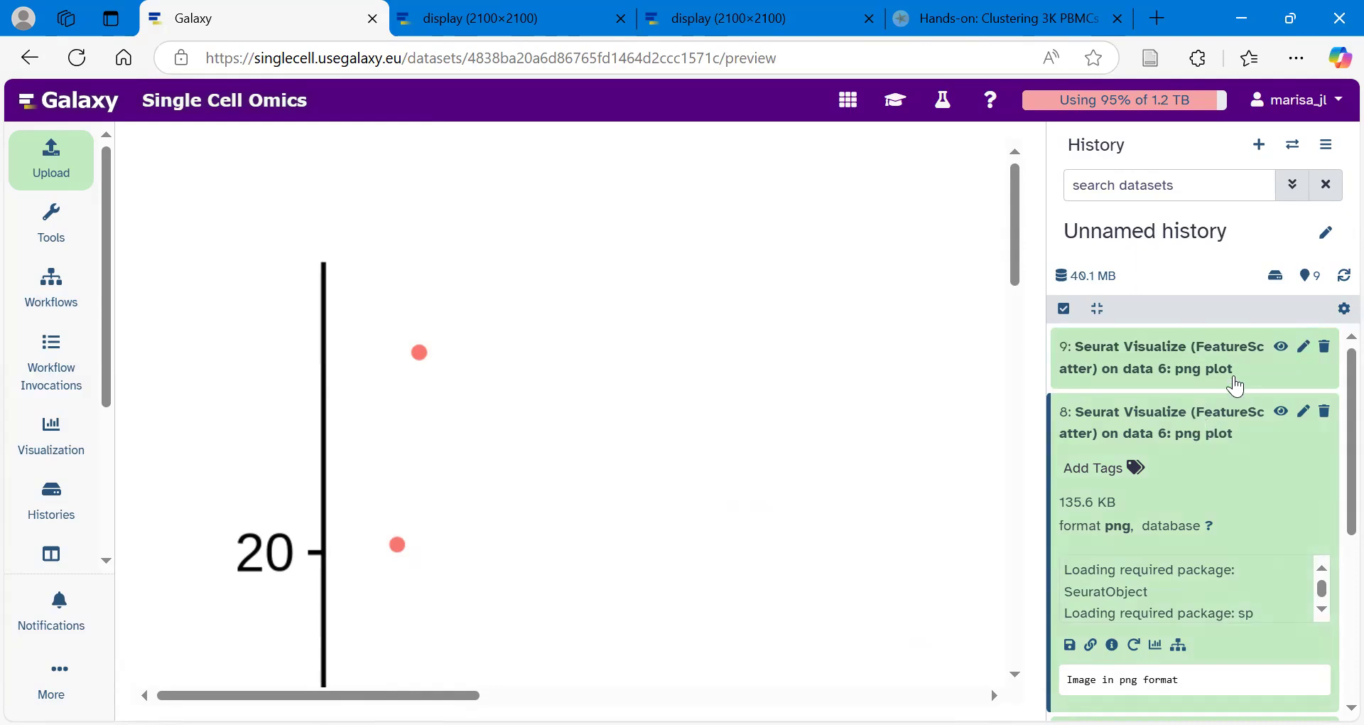
{"action": "left_click", "coordinate": [1283, 348]}
{"action": "right_click", "coordinate": [594, 291]}
{"action": "left_click", "coordinate": [690, 308]}
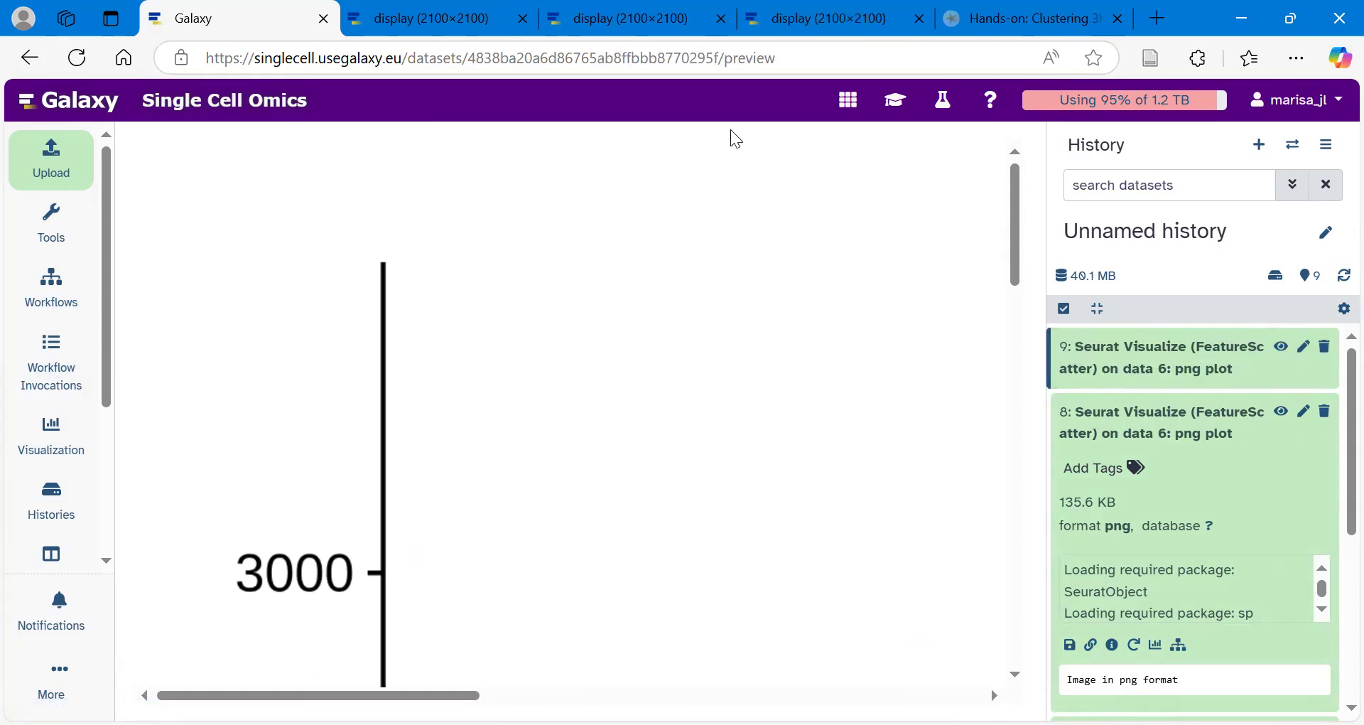
{"action": "key", "text": "ctrl+4"}
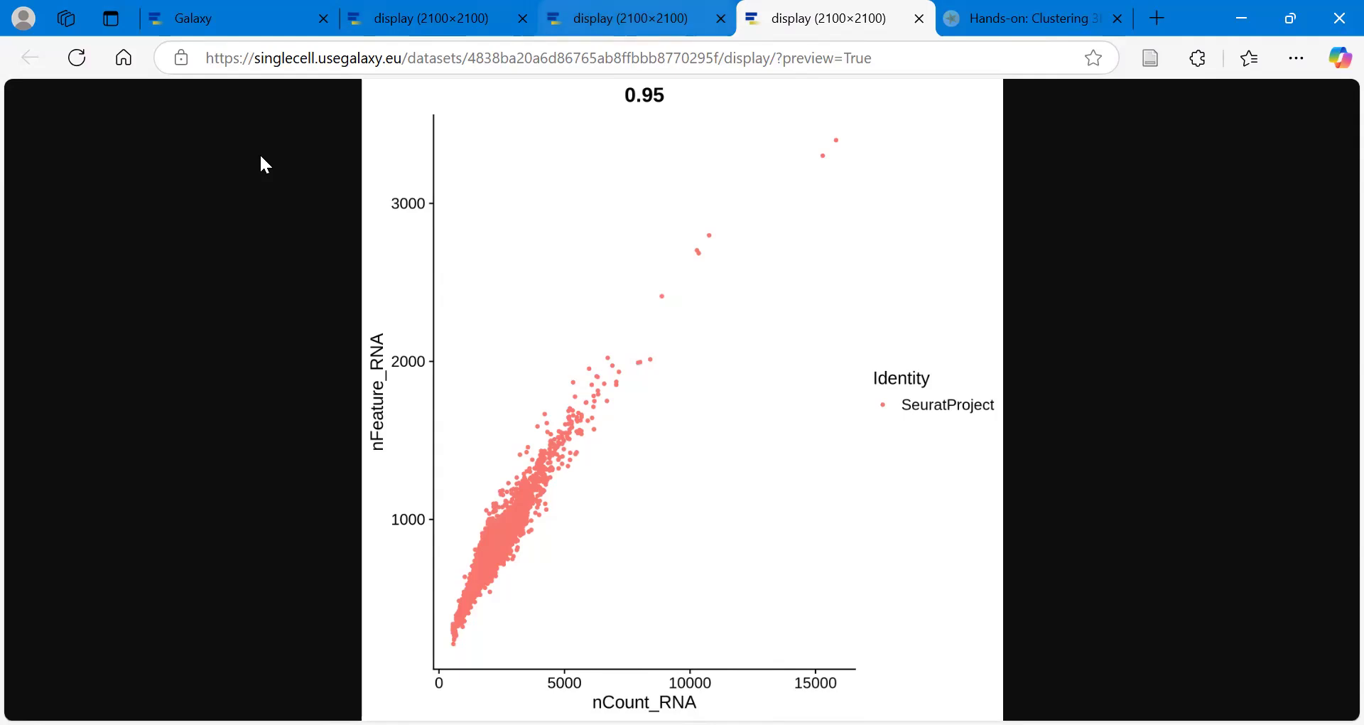
Read the tutorial's quality control section from the example plots through the threshold questions to the Filter Out Low Quality Cells parameters
{"action": "key", "text": "ctrl+shift+Tab"}
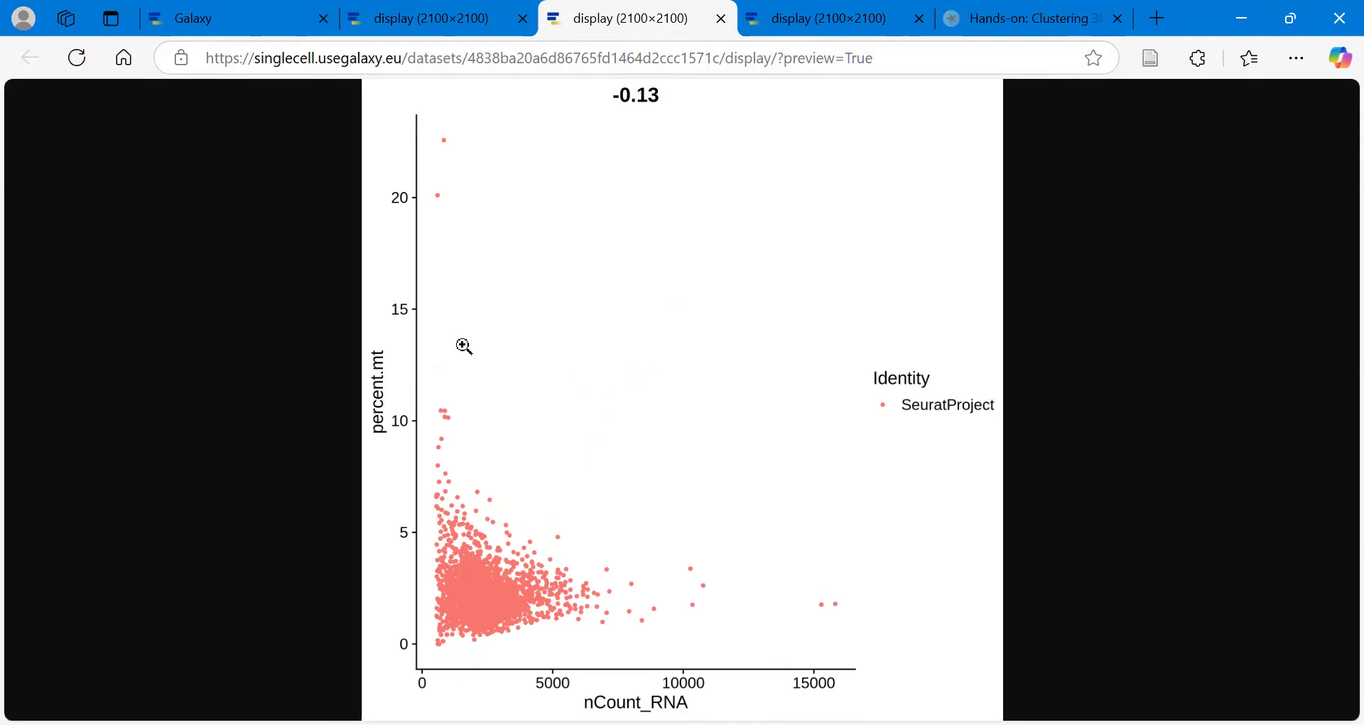
{"action": "left_click", "coordinate": [217, 10]}
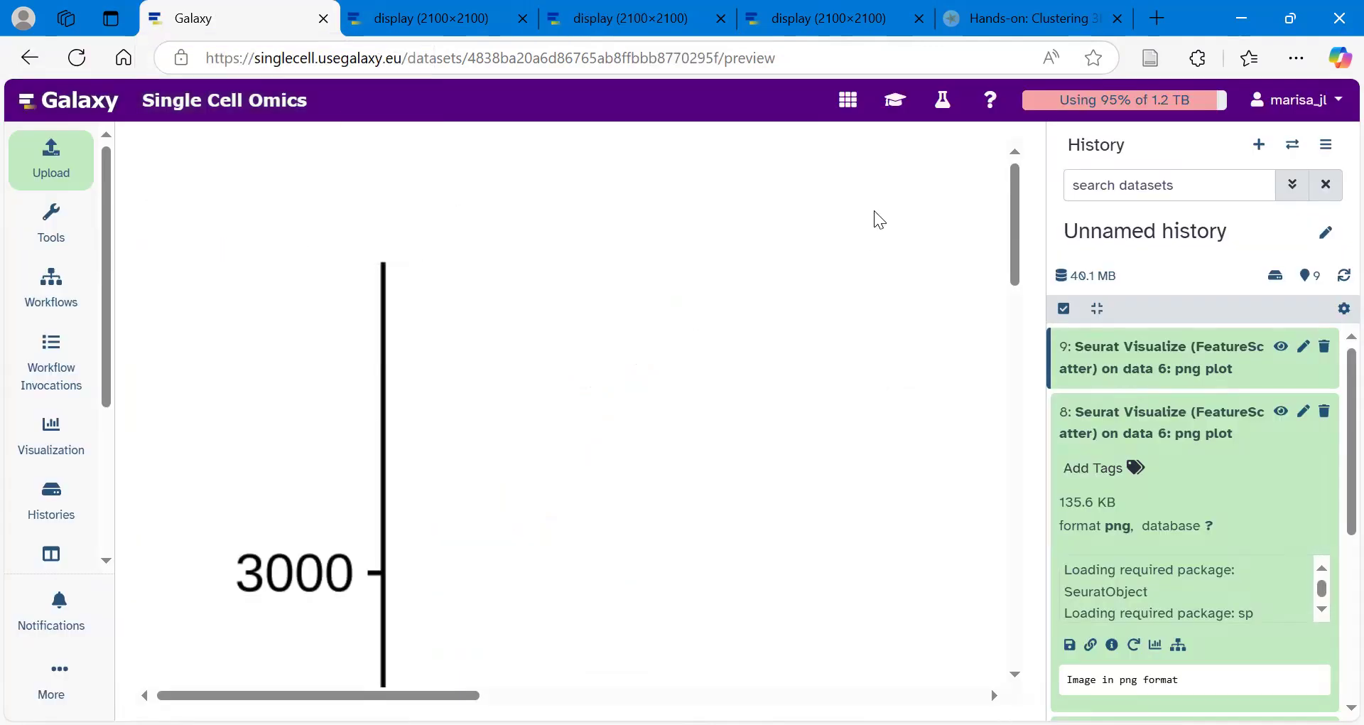
{"action": "left_click", "coordinate": [895, 113]}
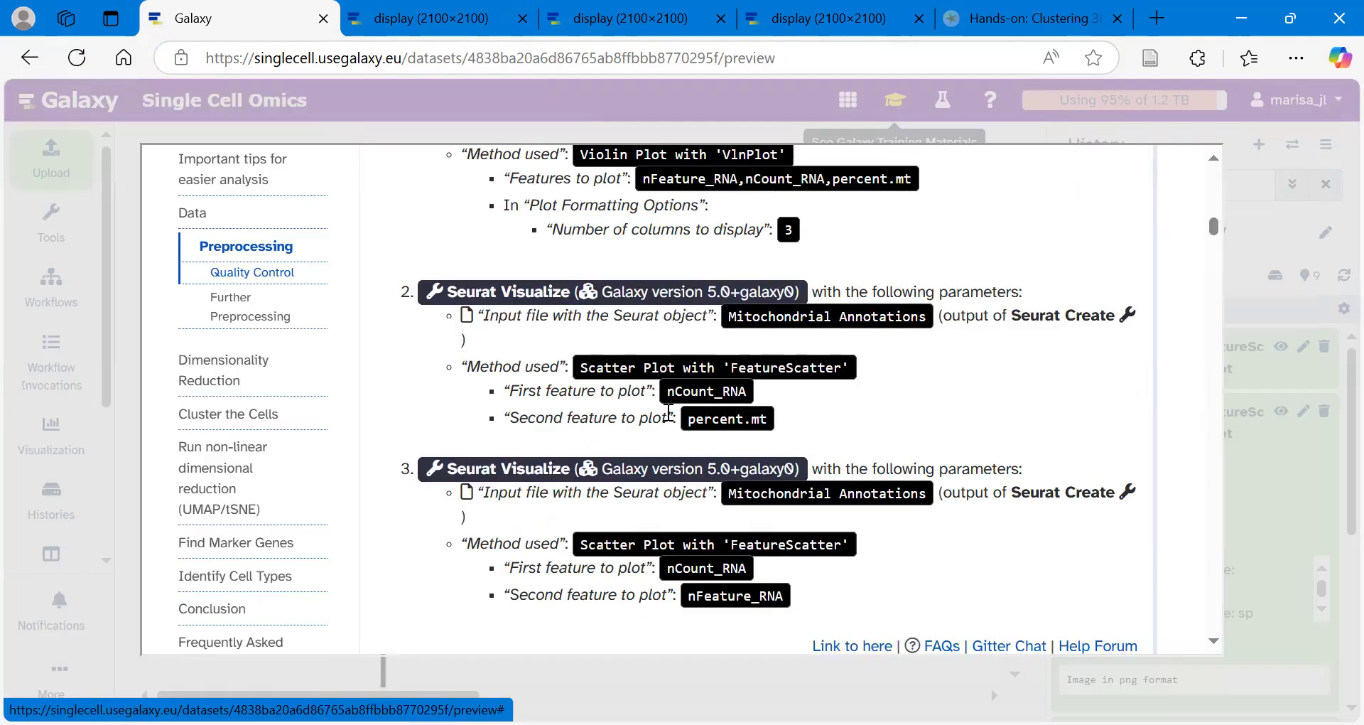
{"action": "scroll", "coordinate": [667, 412], "scroll_direction": "down", "scroll_amount": 5}
{"action": "scroll", "coordinate": [667, 413], "scroll_direction": "down", "scroll_amount": 15}
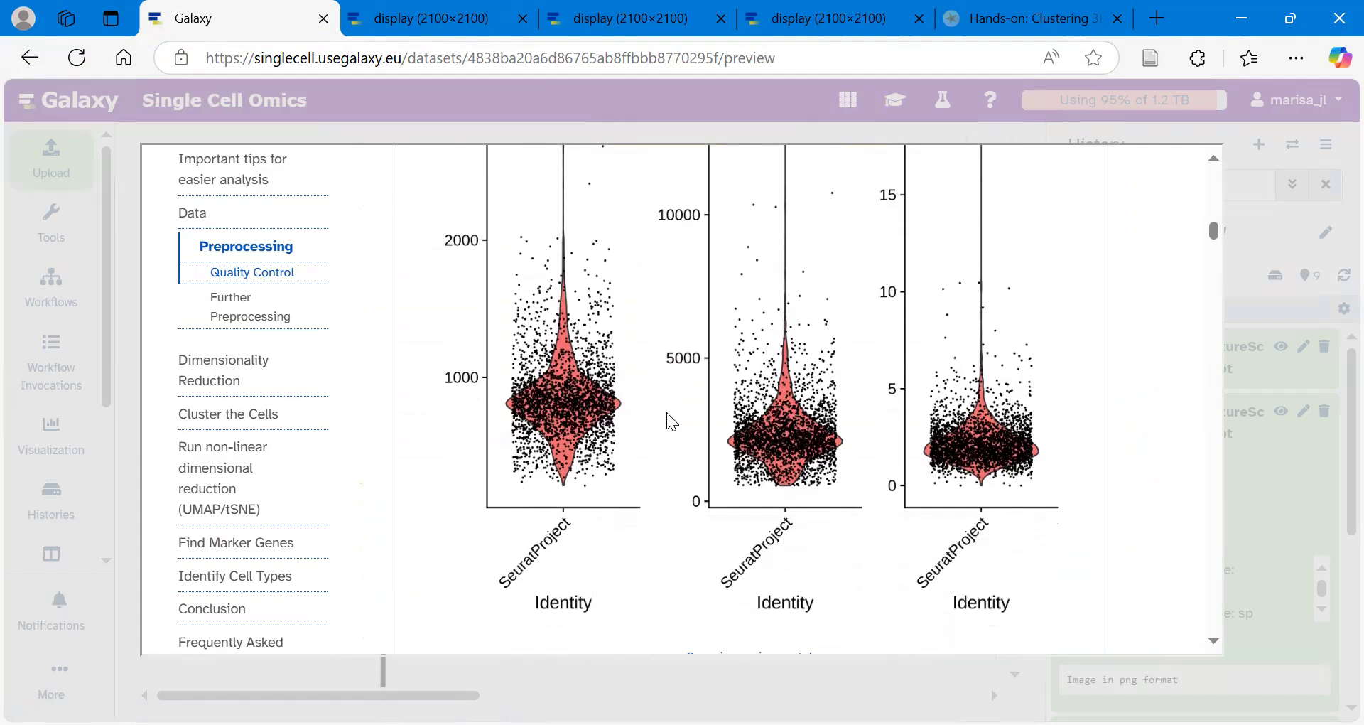
{"action": "scroll", "coordinate": [667, 412], "scroll_direction": "down", "scroll_amount": 7}
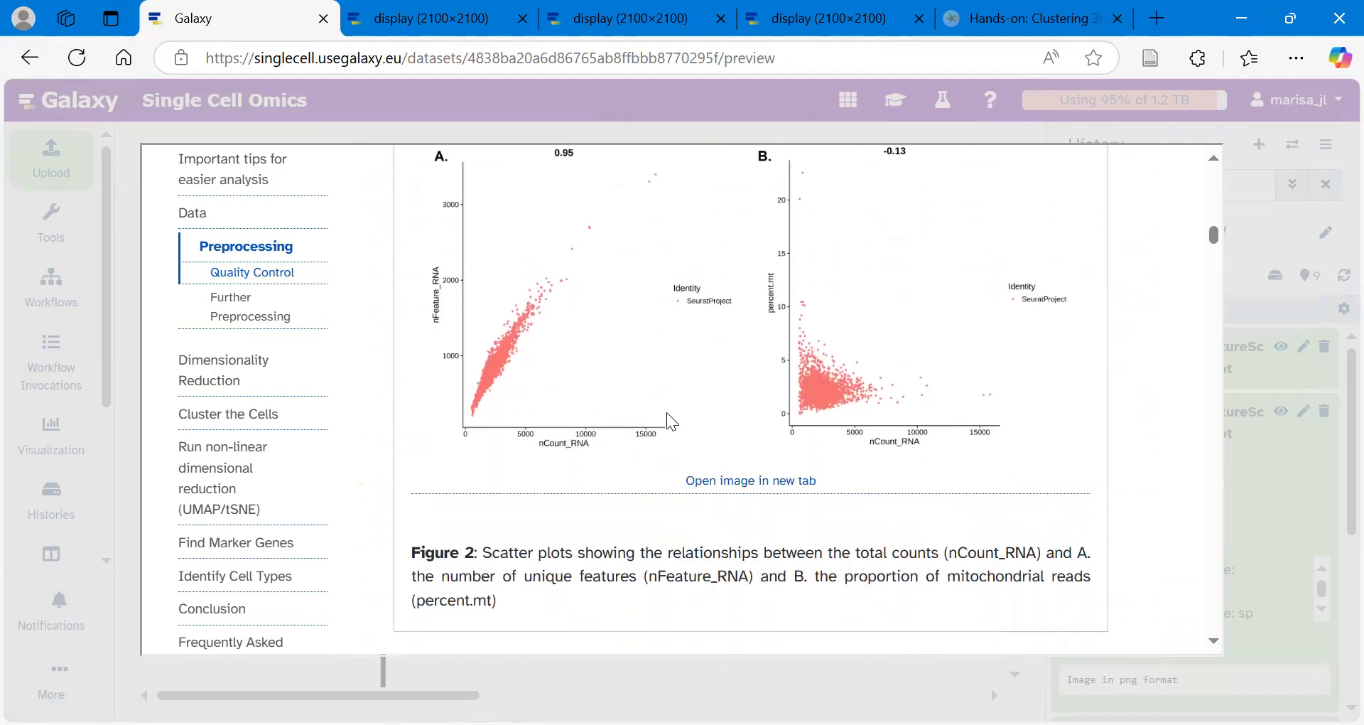
{"action": "scroll", "coordinate": [669, 398], "scroll_direction": "down", "scroll_amount": 4}
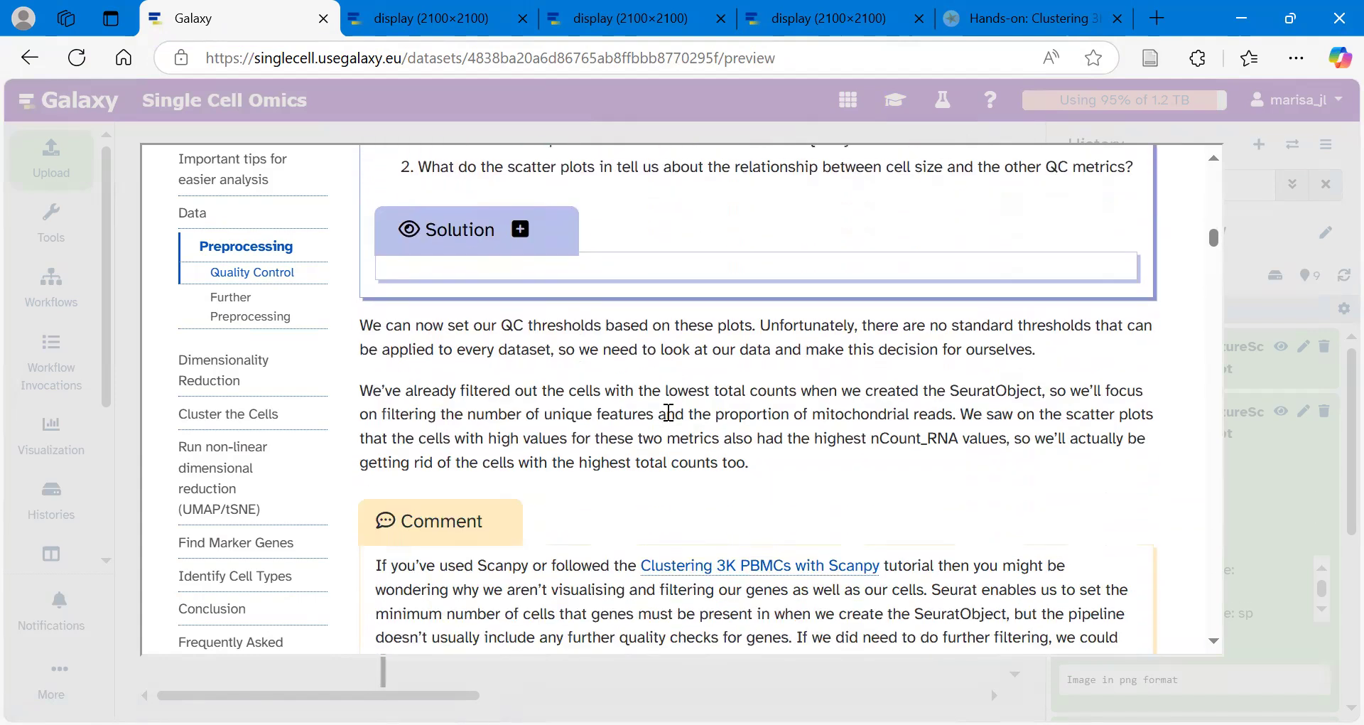
{"action": "scroll", "coordinate": [469, 299], "scroll_direction": "up", "scroll_amount": 1}
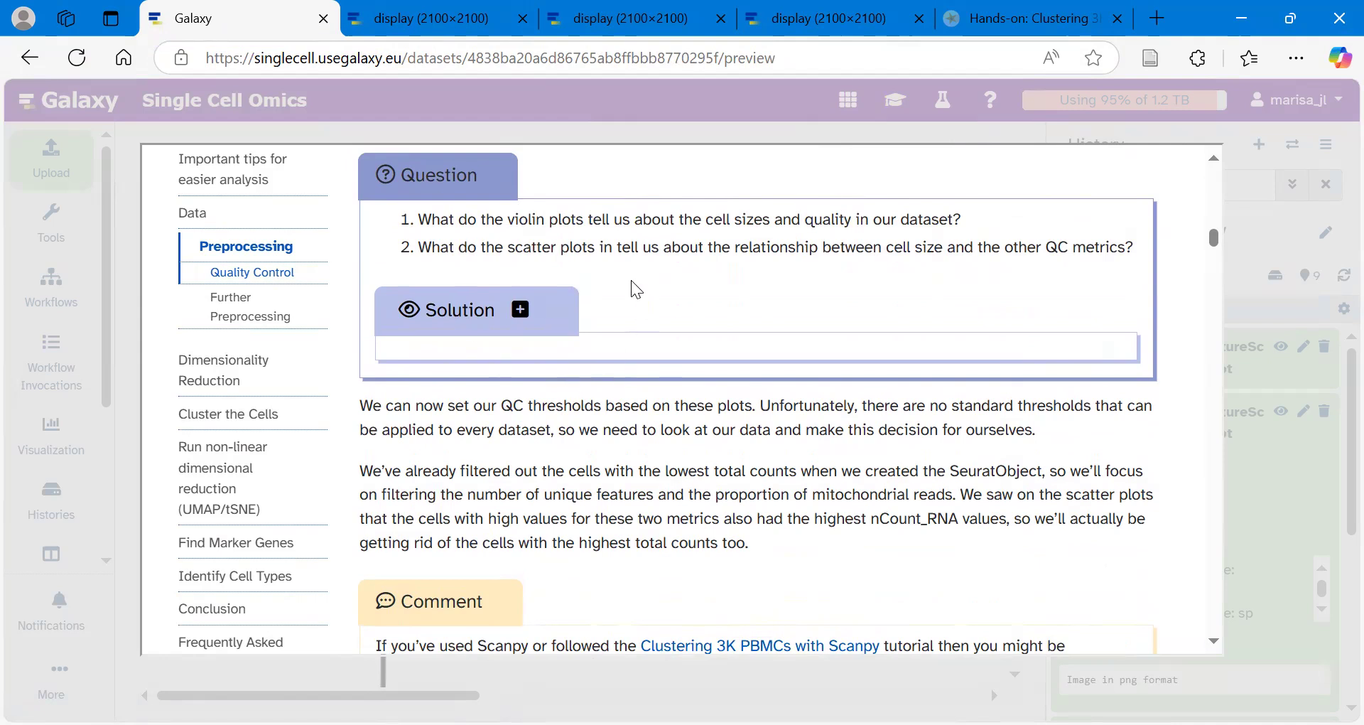
{"action": "scroll", "coordinate": [636, 287], "scroll_direction": "down", "scroll_amount": 7}
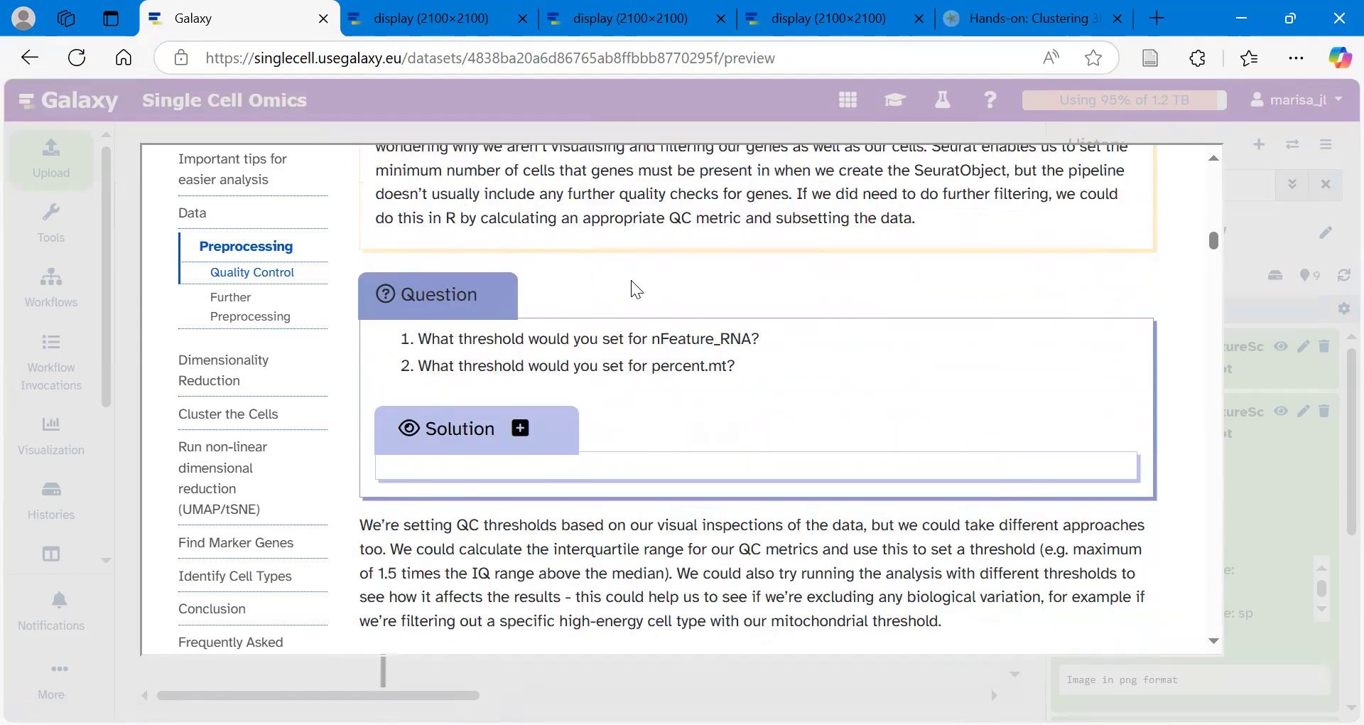
{"action": "scroll", "coordinate": [636, 287], "scroll_direction": "down", "scroll_amount": 1}
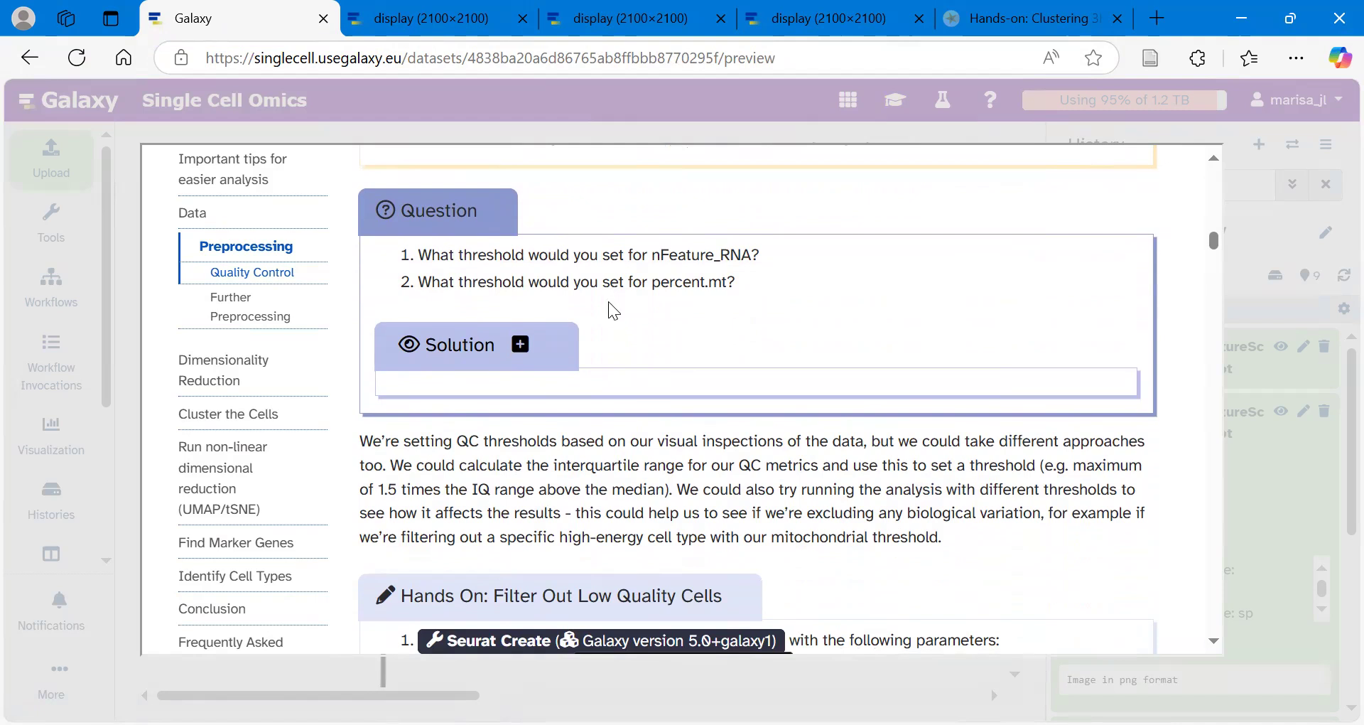
{"action": "scroll", "coordinate": [608, 299], "scroll_direction": "down", "scroll_amount": 2}
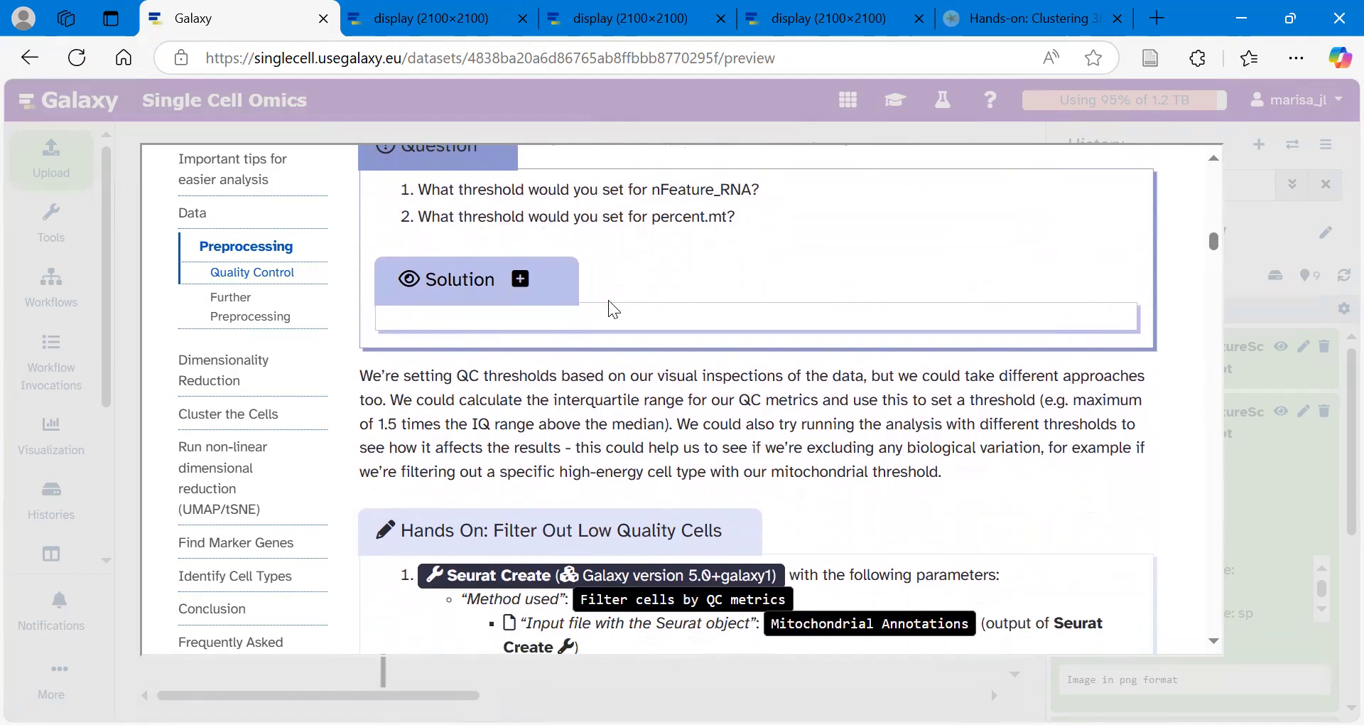
{"action": "scroll", "coordinate": [610, 302], "scroll_direction": "down", "scroll_amount": 2}
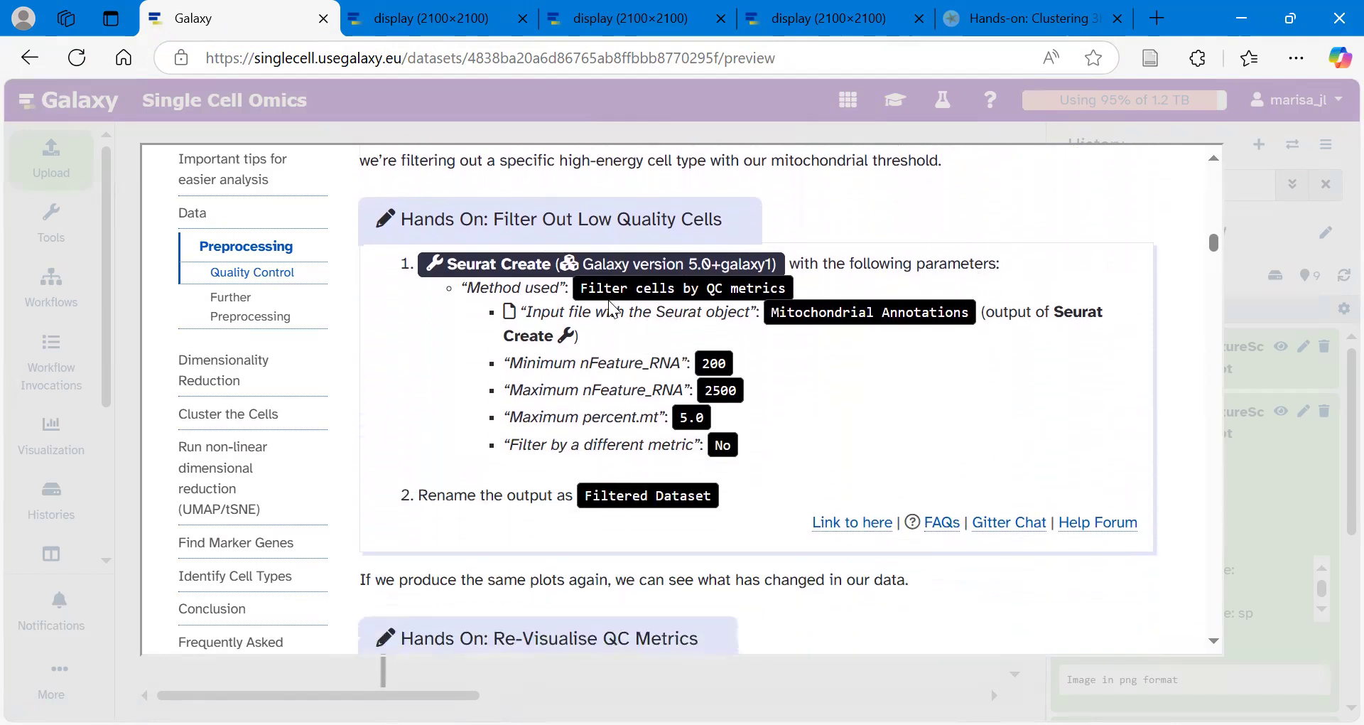
Open Seurat Create from the tutorial's filtering instructions and set its method to Filter cells by QC metrics
{"action": "left_click", "coordinate": [496, 275]}
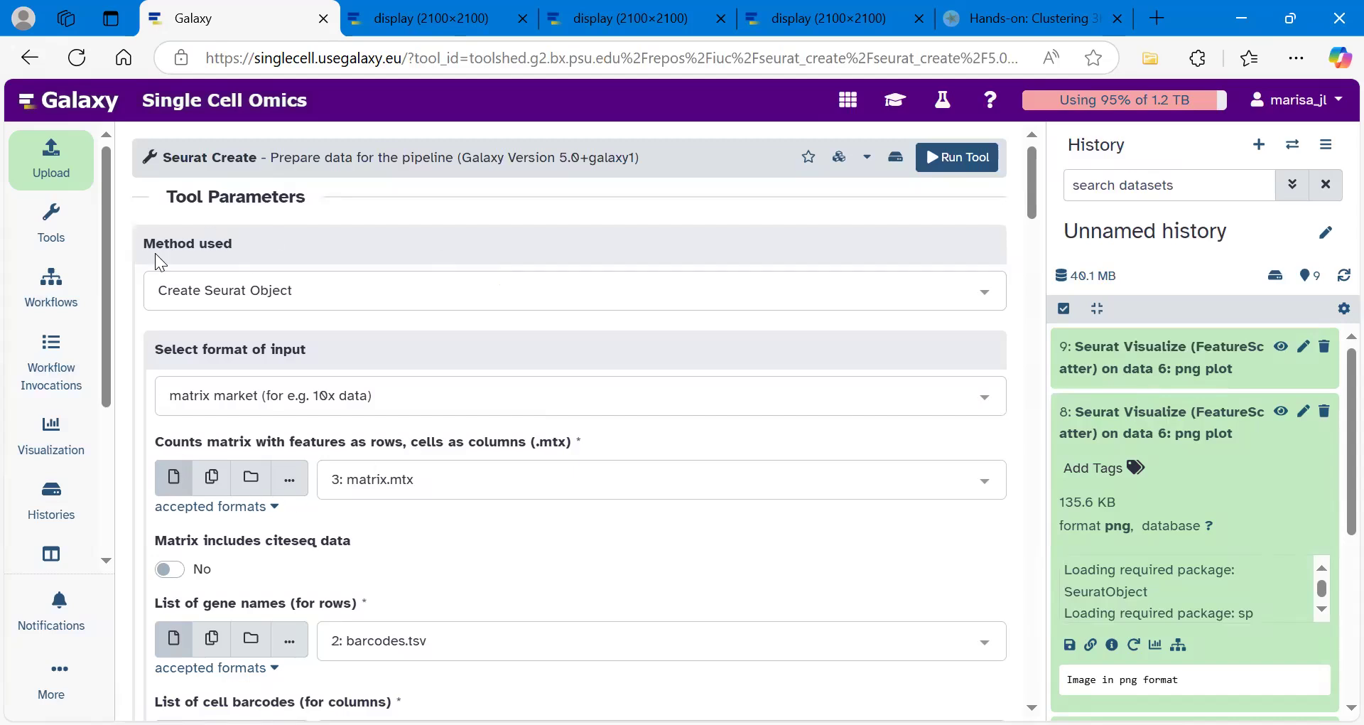
{"action": "left_click", "coordinate": [263, 292]}
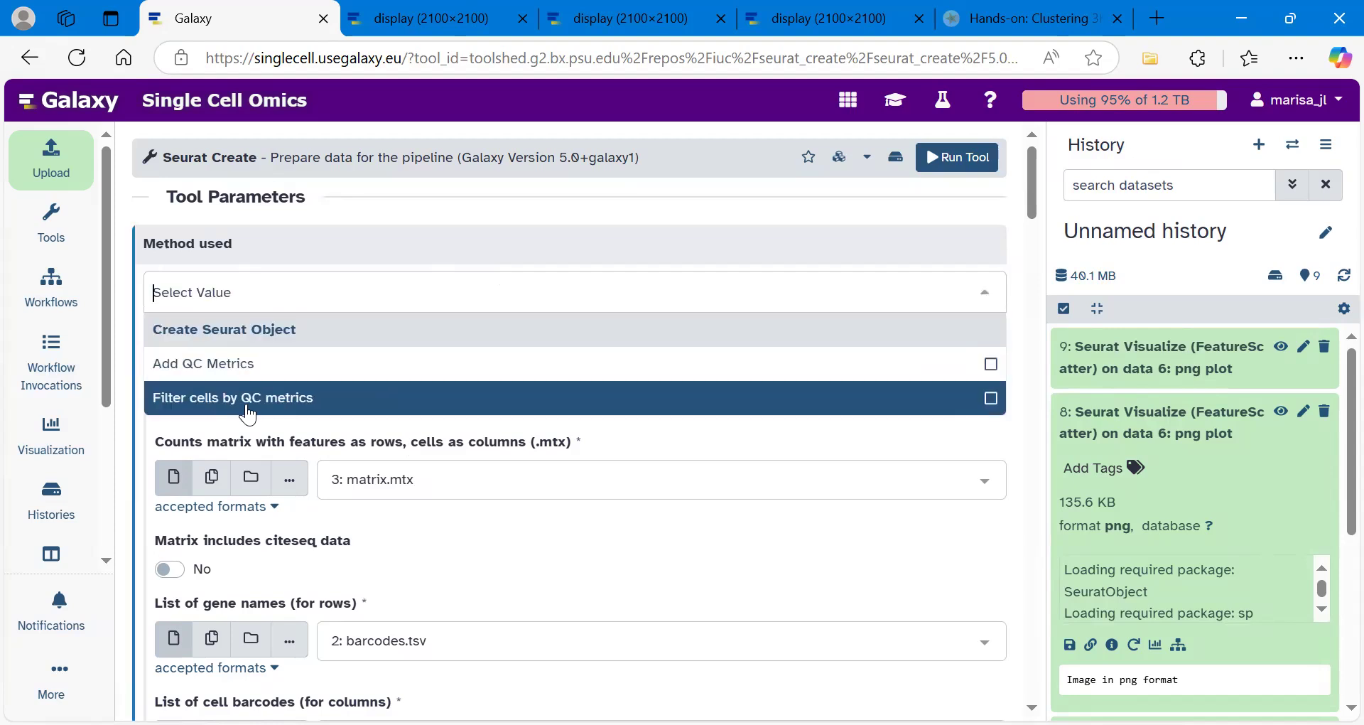
{"action": "left_click", "coordinate": [291, 411]}
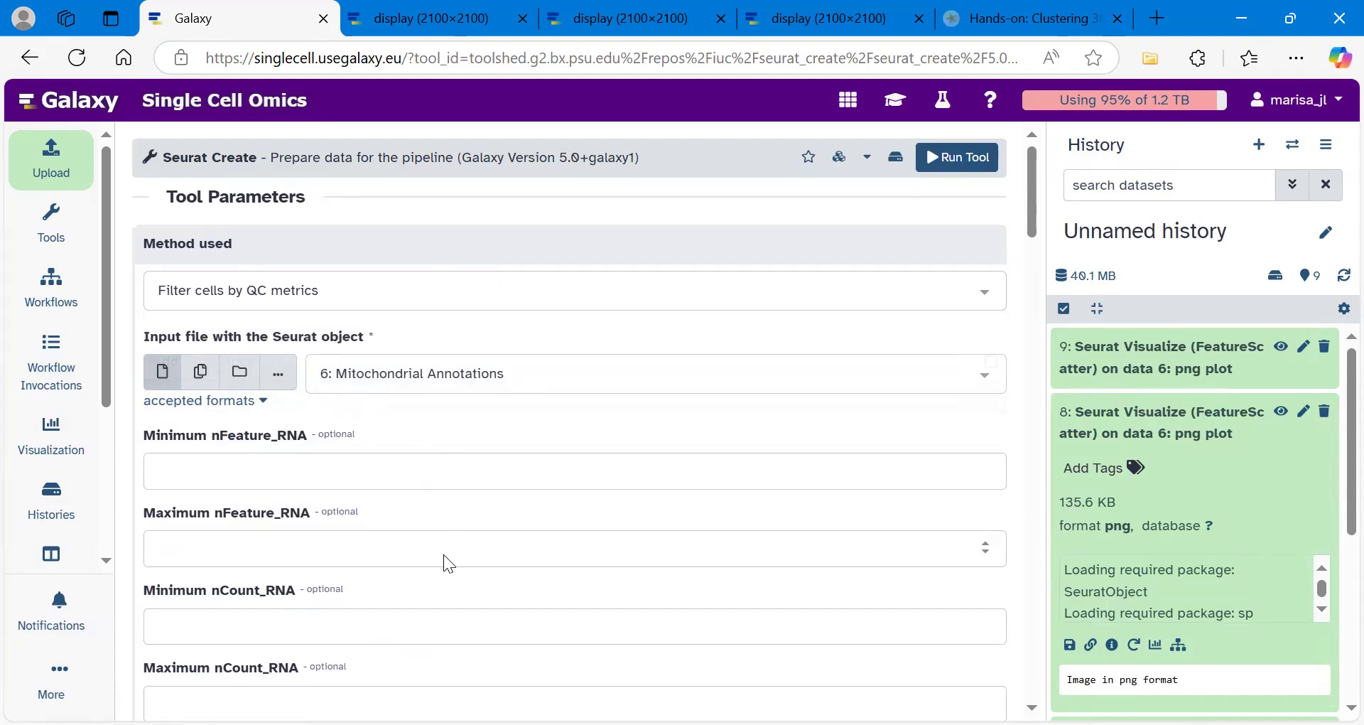
Set the minimum nFeature_RNA to 200 and the maximum nFeature_RNA to 2500 for the cell filter
{"action": "scroll", "coordinate": [417, 535], "scroll_direction": "down", "scroll_amount": 2}
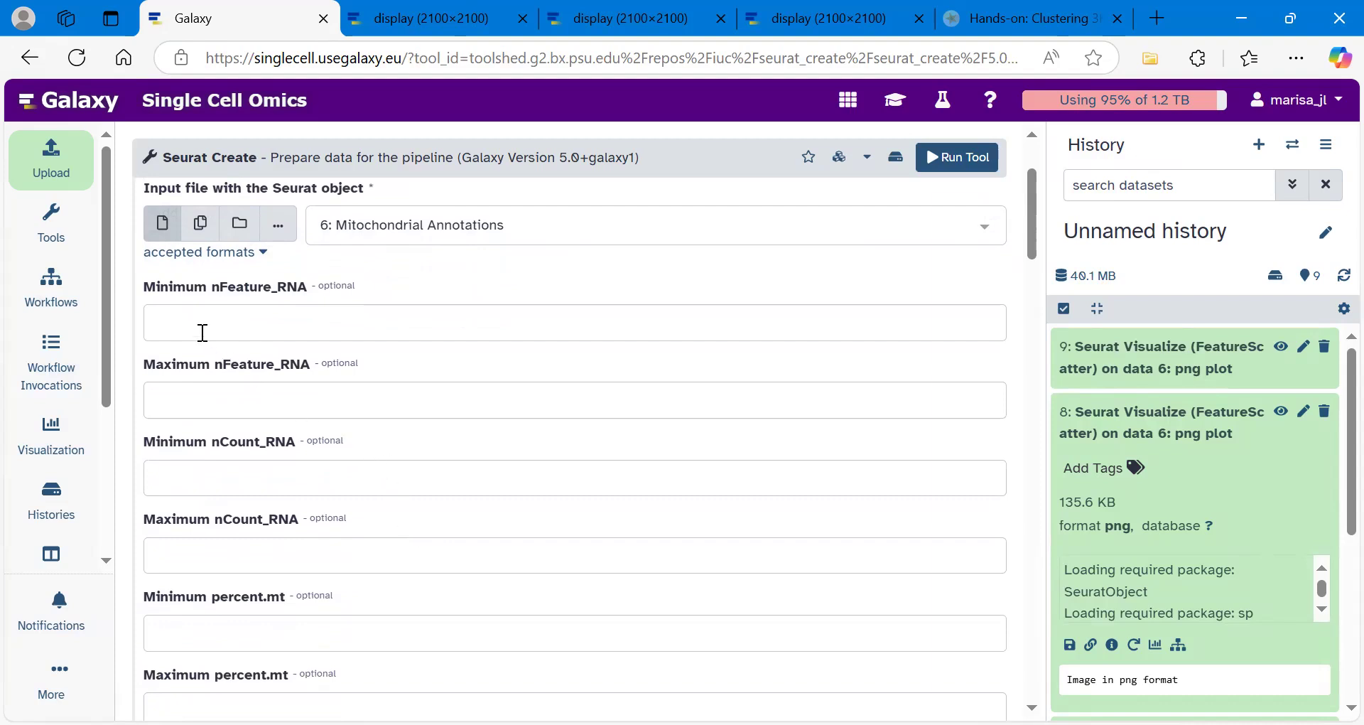
{"action": "left_click", "coordinate": [272, 319]}
{"action": "type", "text": "200"}
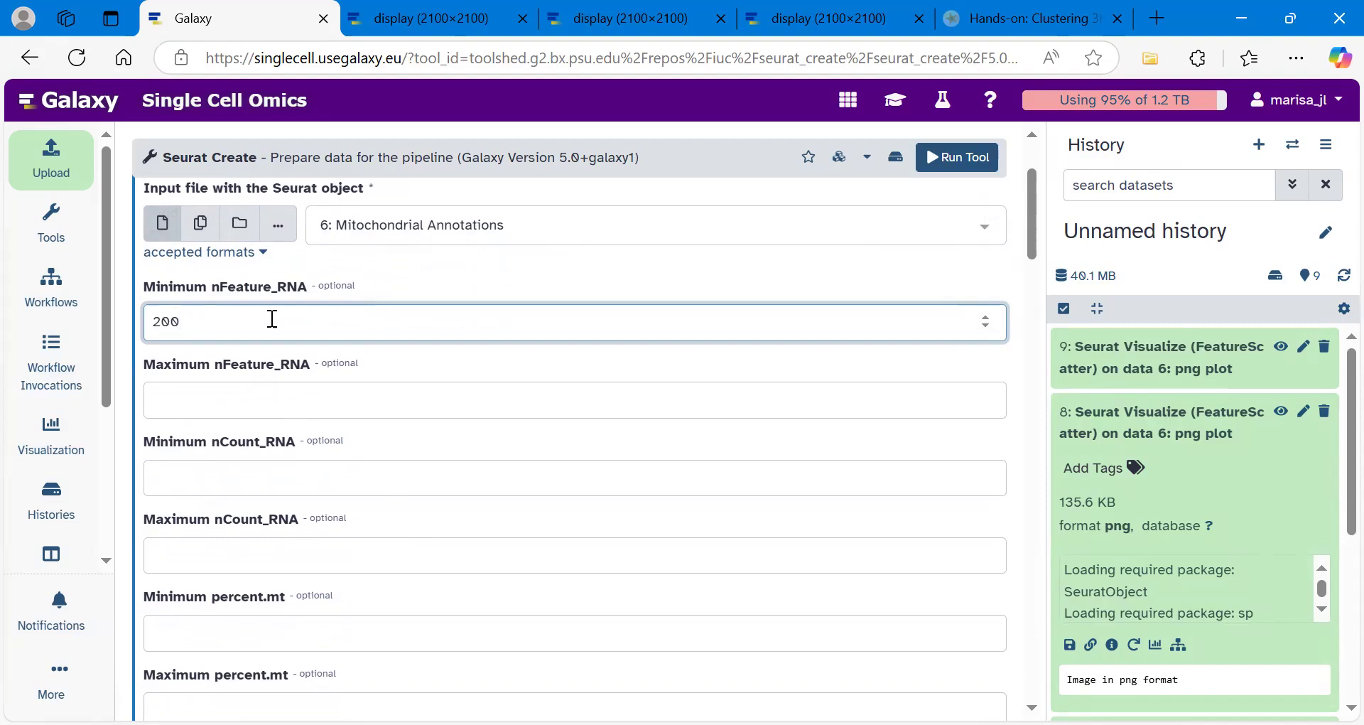
{"action": "left_click", "coordinate": [263, 401]}
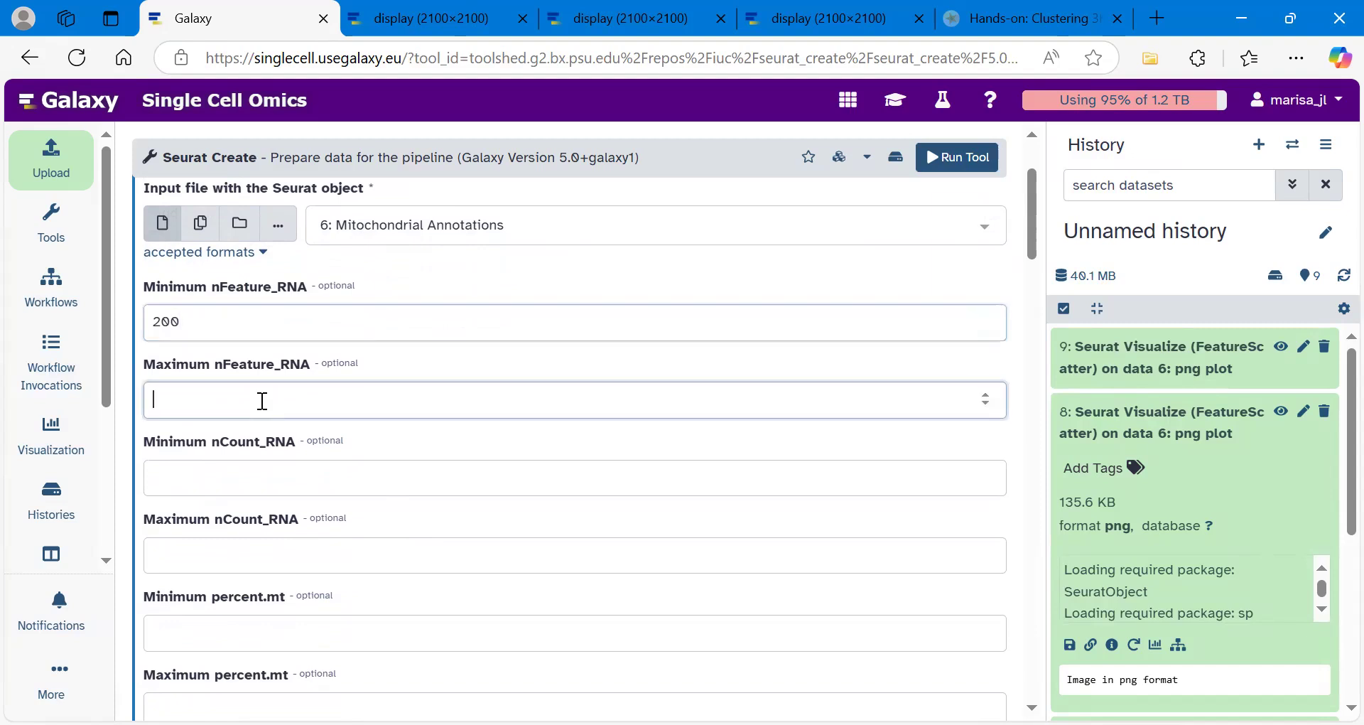
{"action": "type", "text": "2500"}
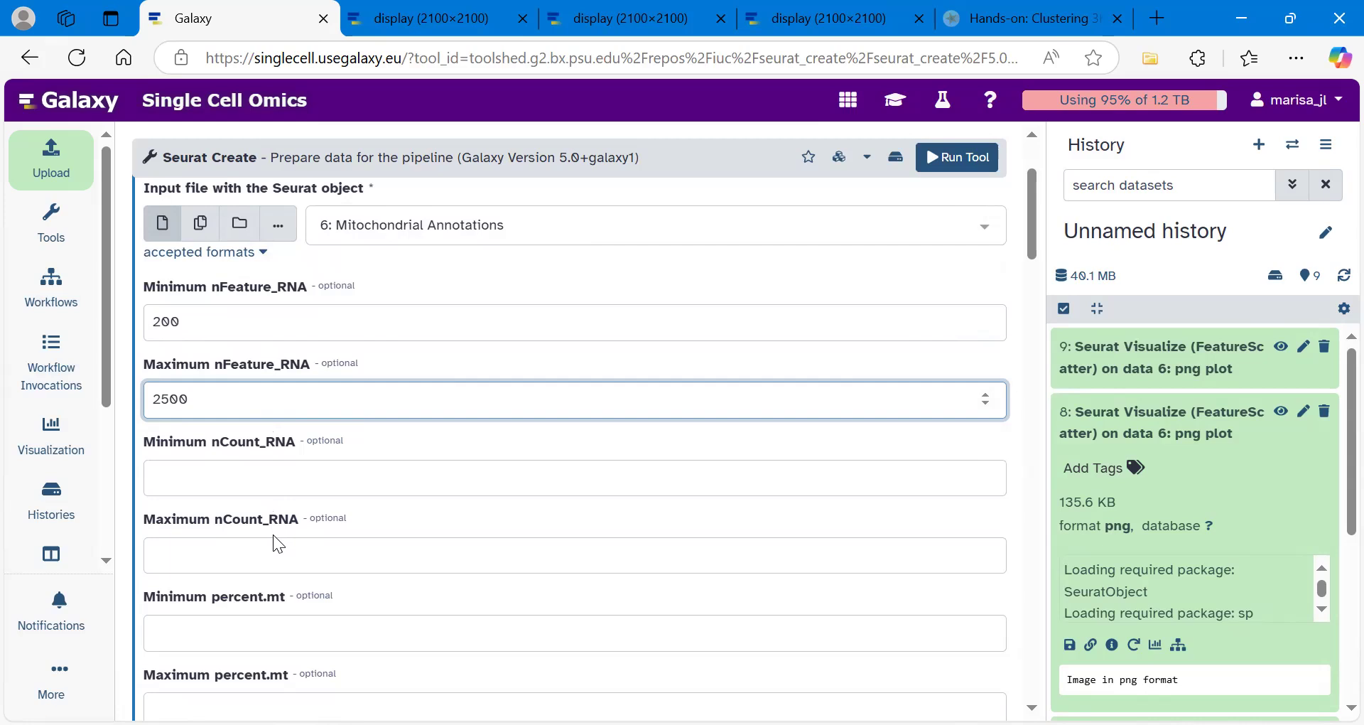
Set the maximum percent.mt to 5.0 and run Seurat Create on the Mitochondrial Annotations dataset
{"action": "scroll", "coordinate": [273, 534], "scroll_direction": "down", "scroll_amount": 1}
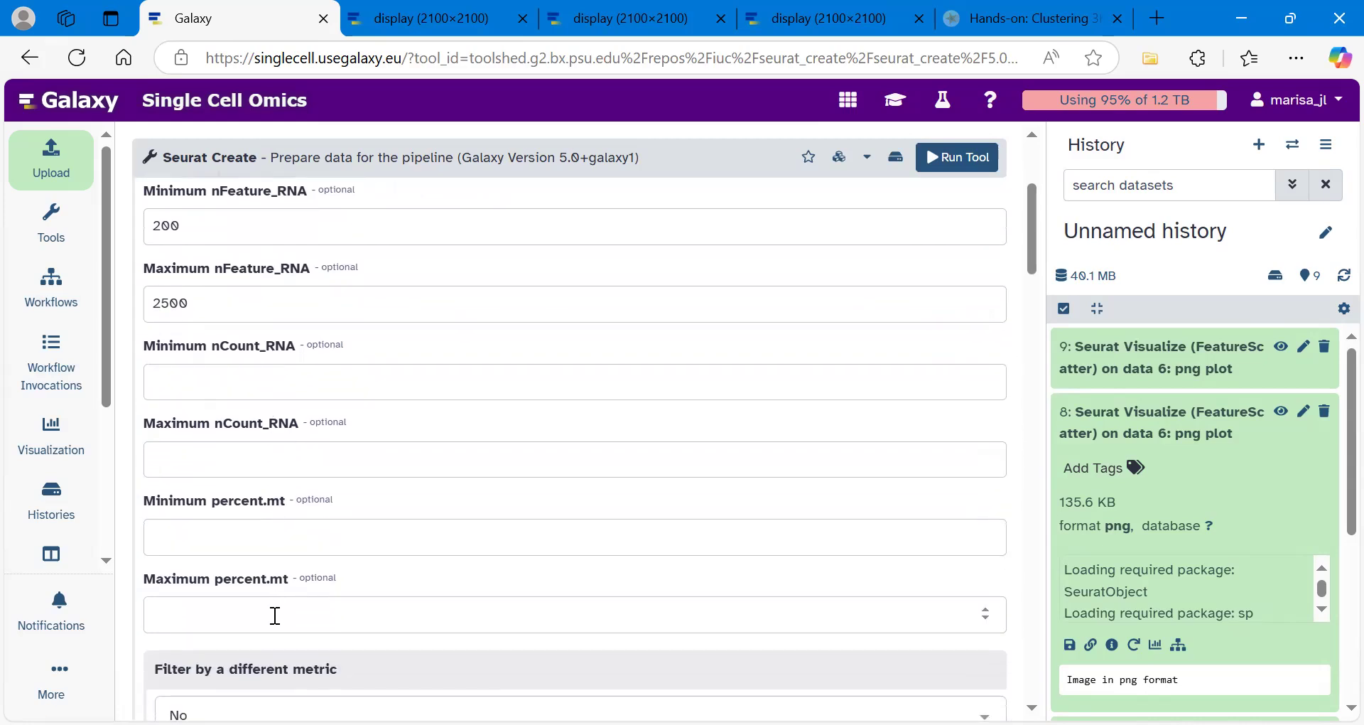
{"action": "left_click", "coordinate": [276, 621]}
{"action": "type", "text": "5.0"}
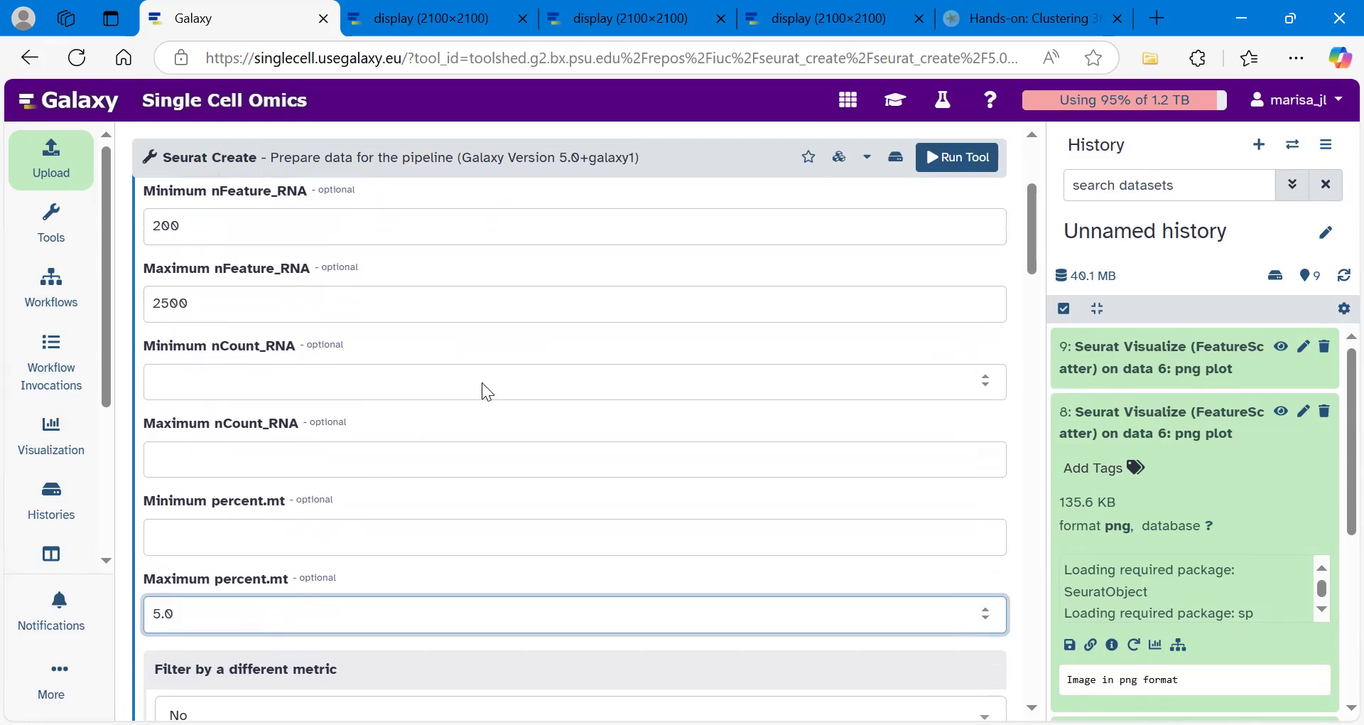
{"action": "scroll", "coordinate": [481, 382], "scroll_direction": "up", "scroll_amount": 3}
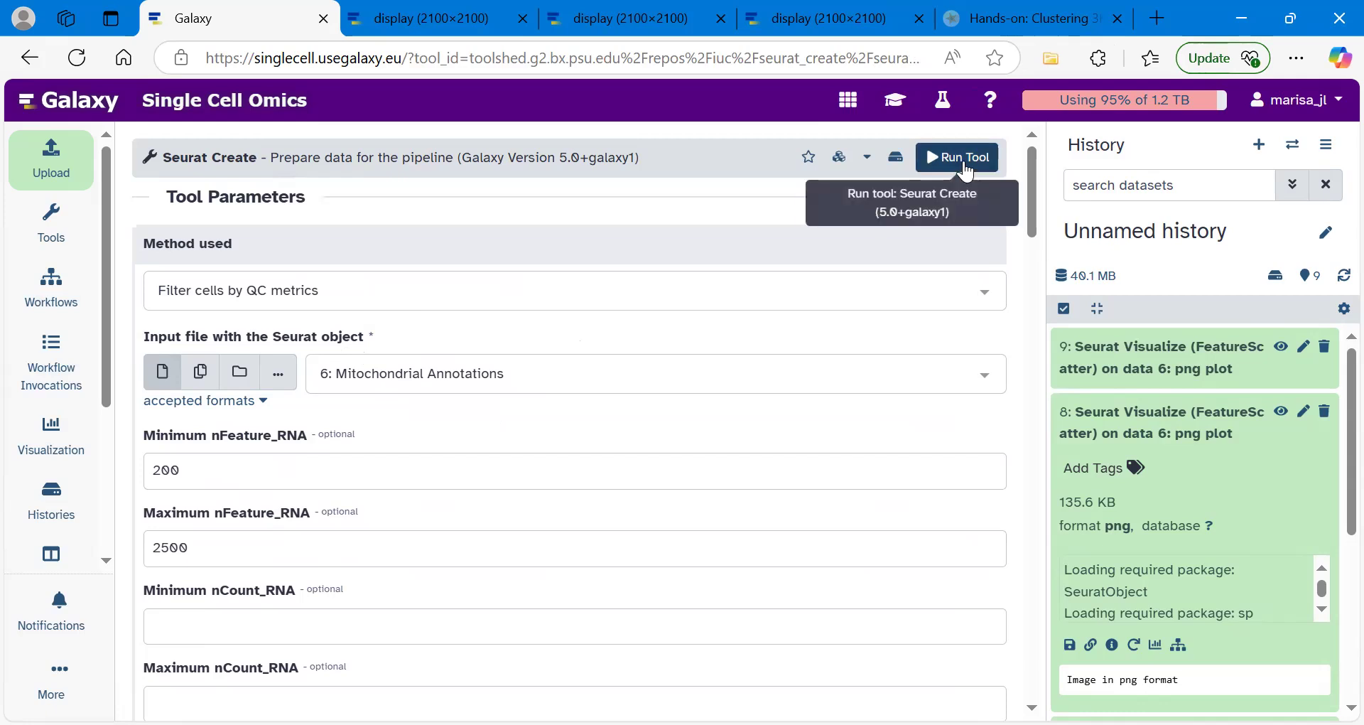
{"action": "left_click", "coordinate": [964, 162]}
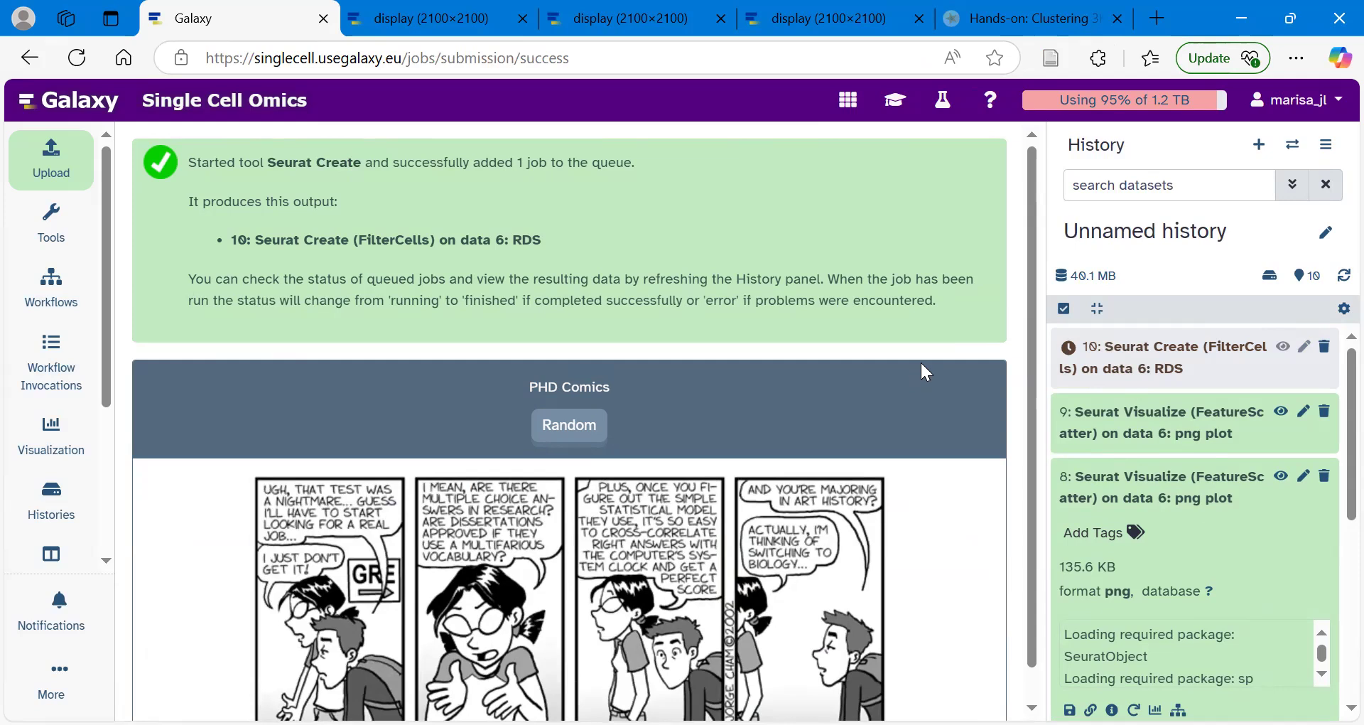
Rename the FilterCells output, dataset 10, as Filtered Dataset and save its attributes
{"action": "left_click", "coordinate": [1138, 478]}
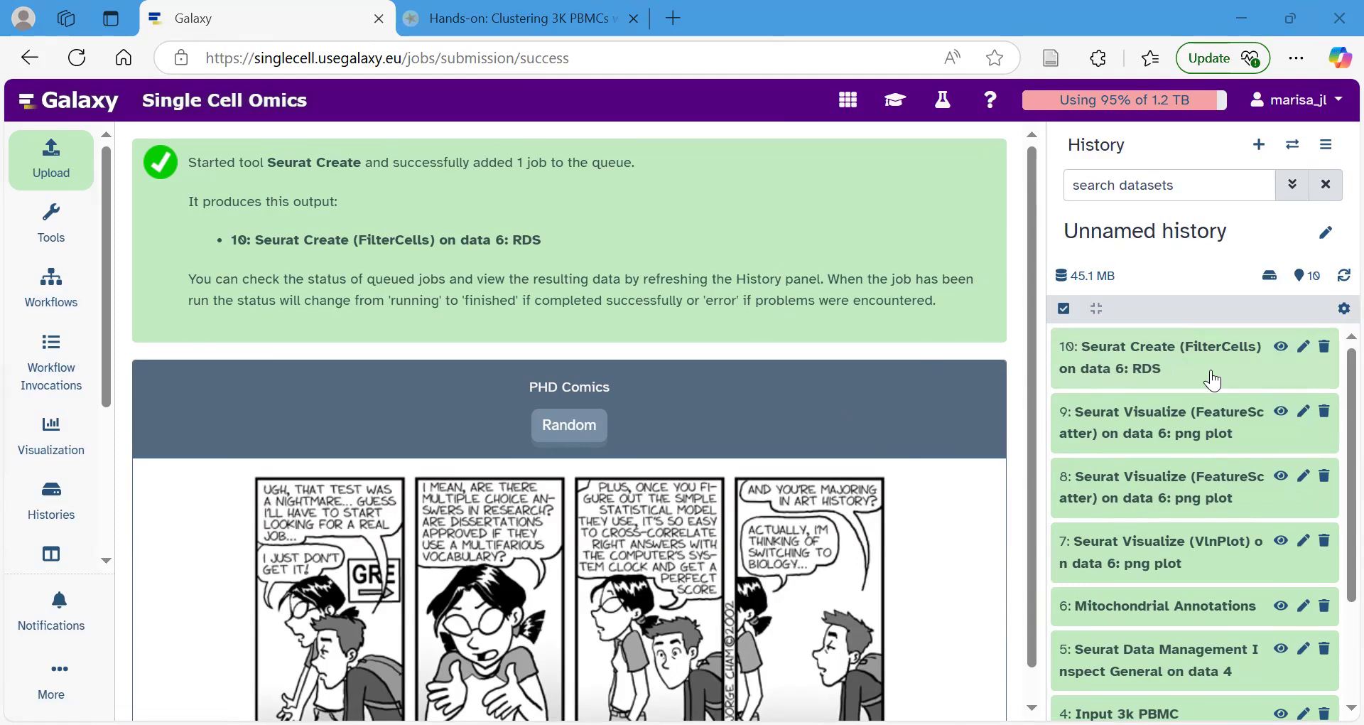
{"action": "left_click", "coordinate": [1304, 348]}
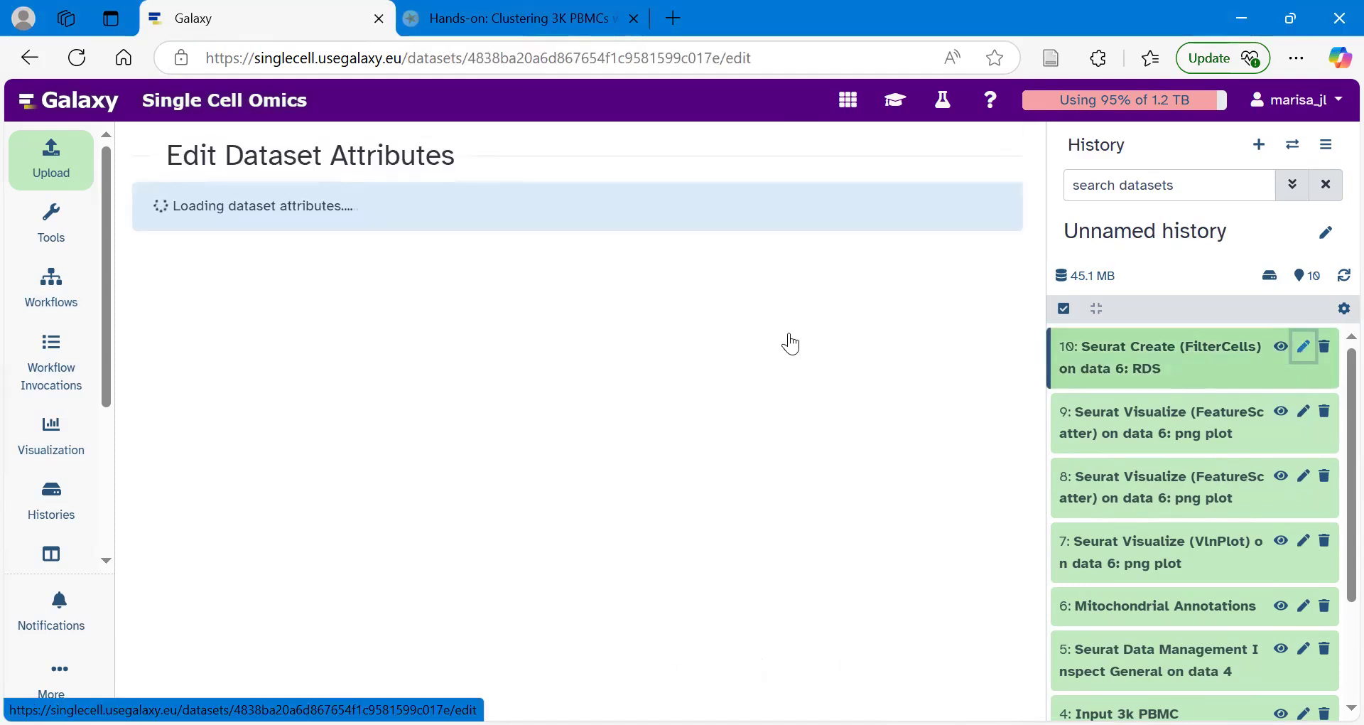
{"action": "left_click_drag", "start_coordinate": [436, 285], "coordinate": [127, 292]}
{"action": "key", "text": "BackSpace"}
{"action": "type", "text": "Filtered Dataset"}
{"action": "left_click", "coordinate": [239, 260]}
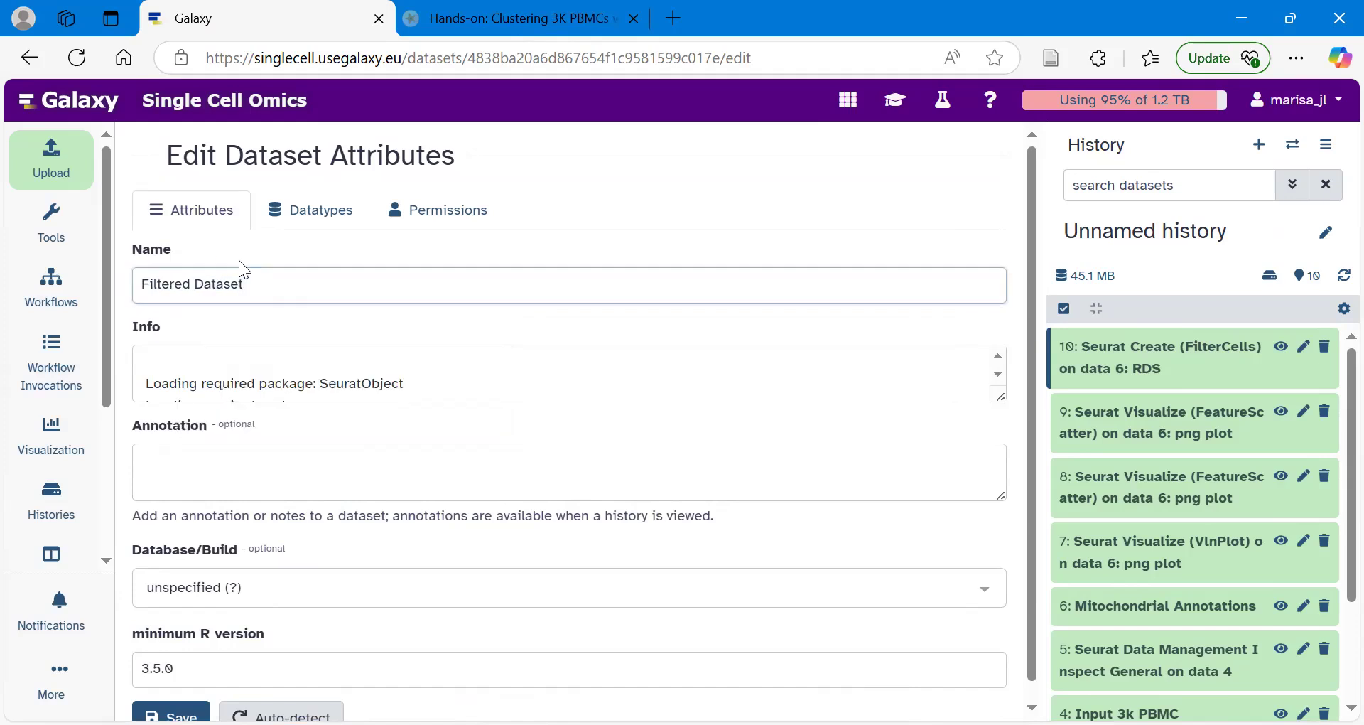
{"action": "scroll", "coordinate": [229, 328], "scroll_direction": "down", "scroll_amount": 1}
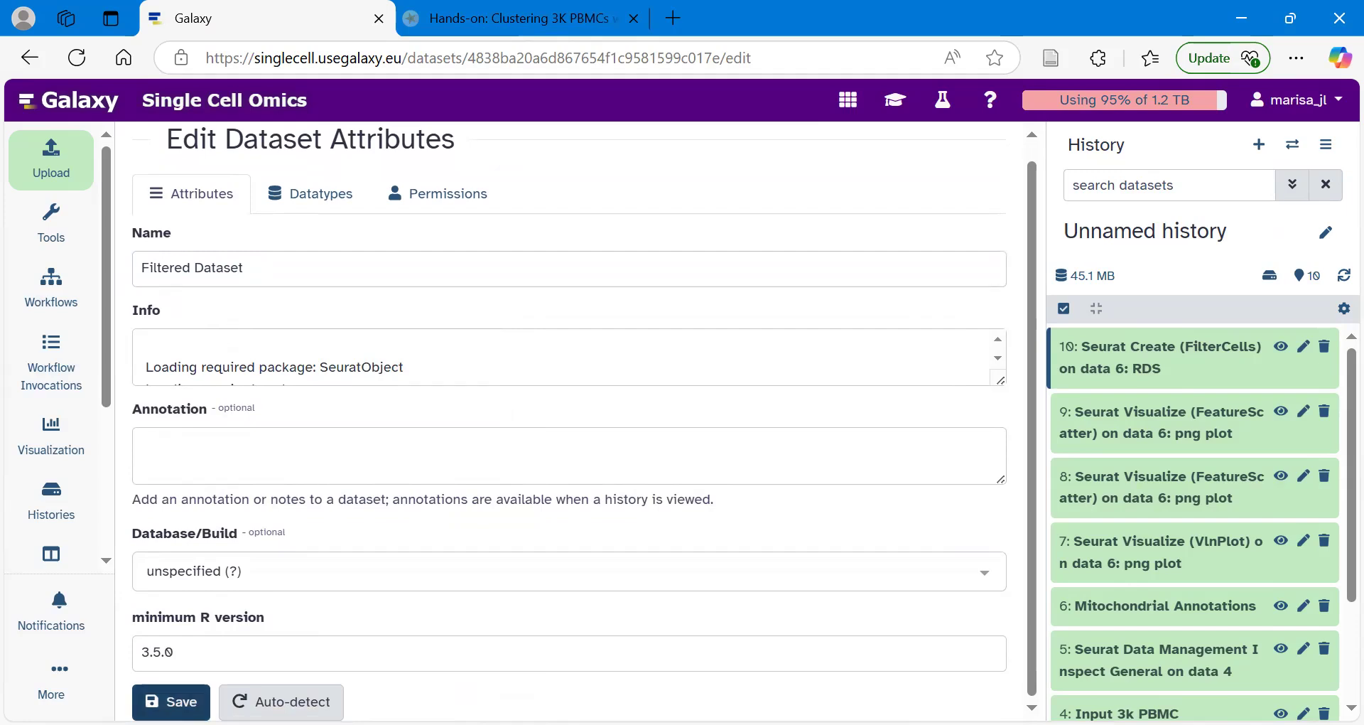
{"action": "left_click", "coordinate": [171, 701]}
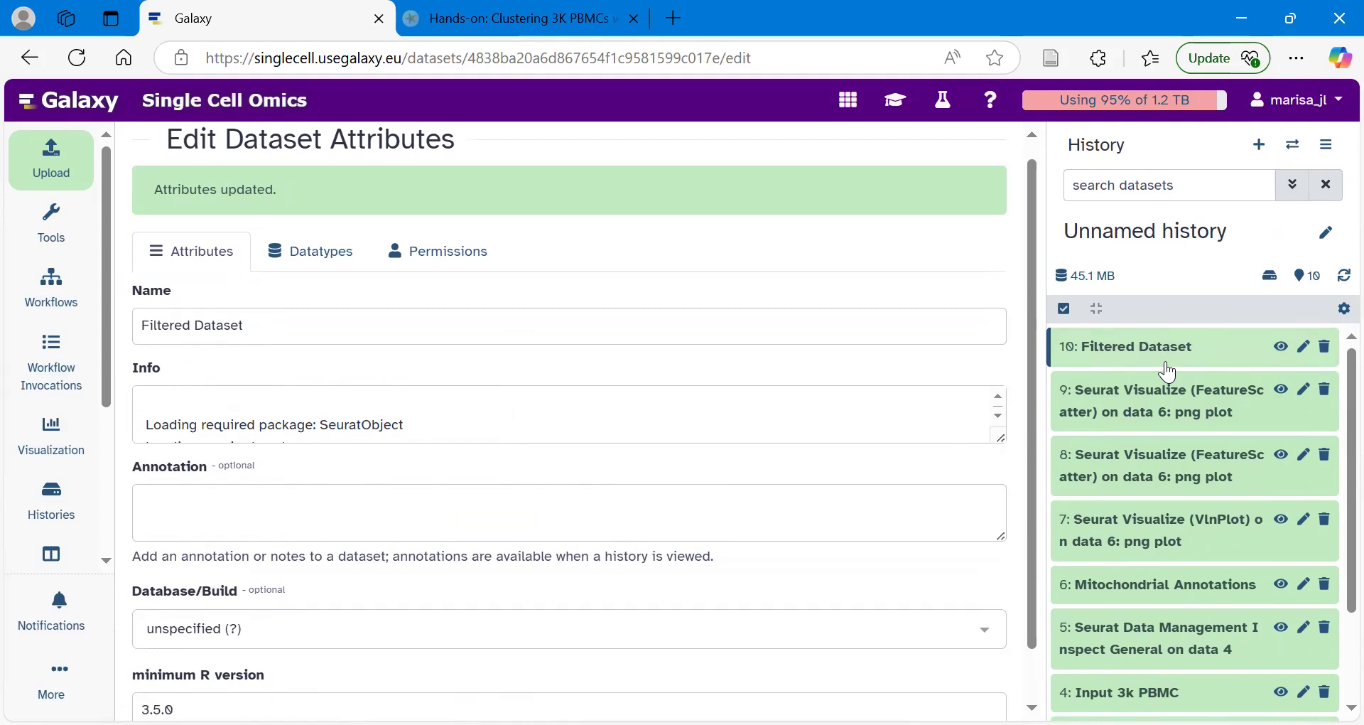
Rerun the VlnPlot job from dataset 7 with Filtered Dataset as the input Seurat object
{"action": "left_click", "coordinate": [1154, 532]}
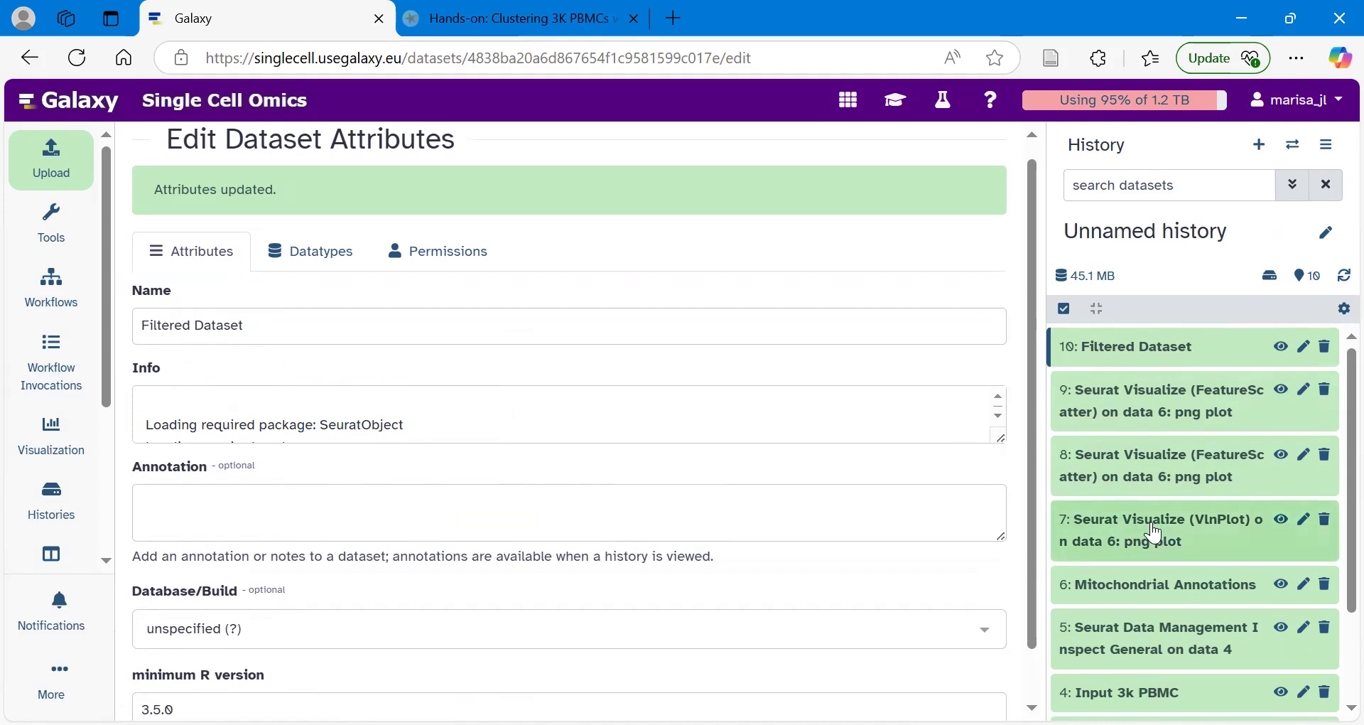
{"action": "scroll", "coordinate": [1112, 544], "scroll_direction": "down", "scroll_amount": 2}
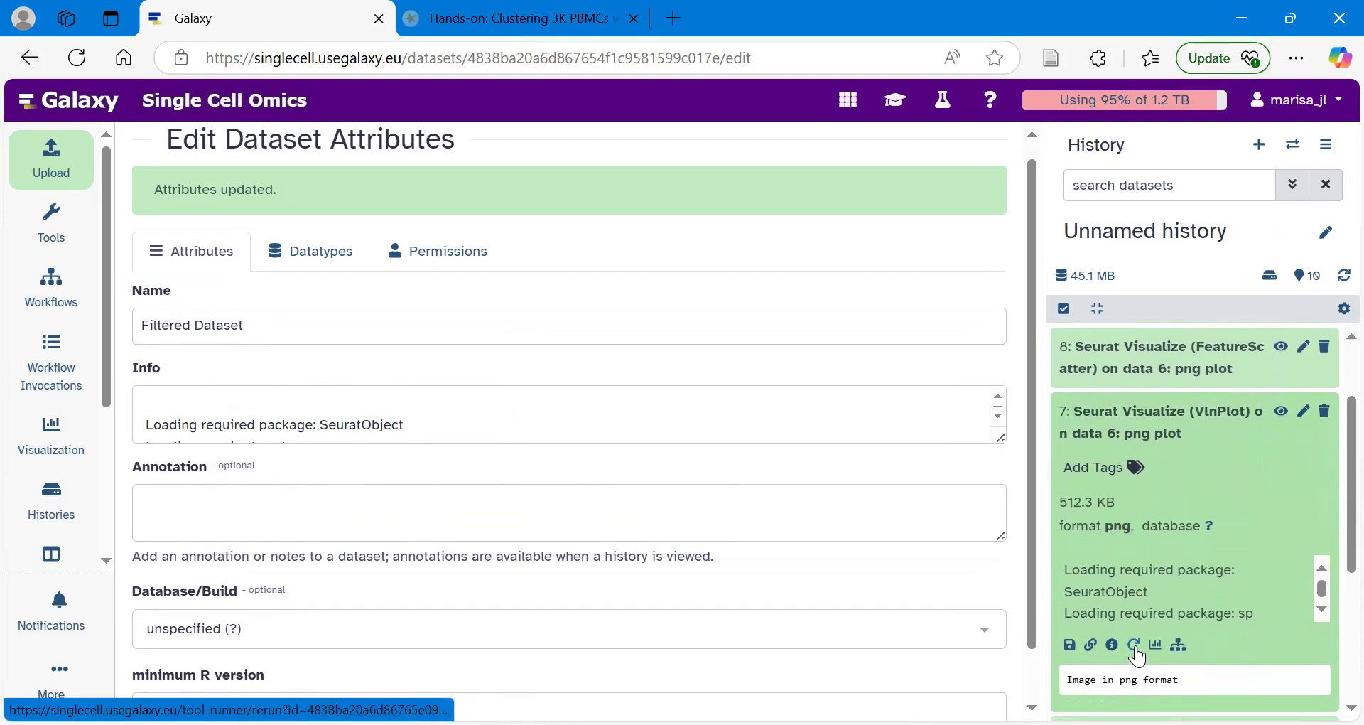
{"action": "left_click", "coordinate": [1135, 646]}
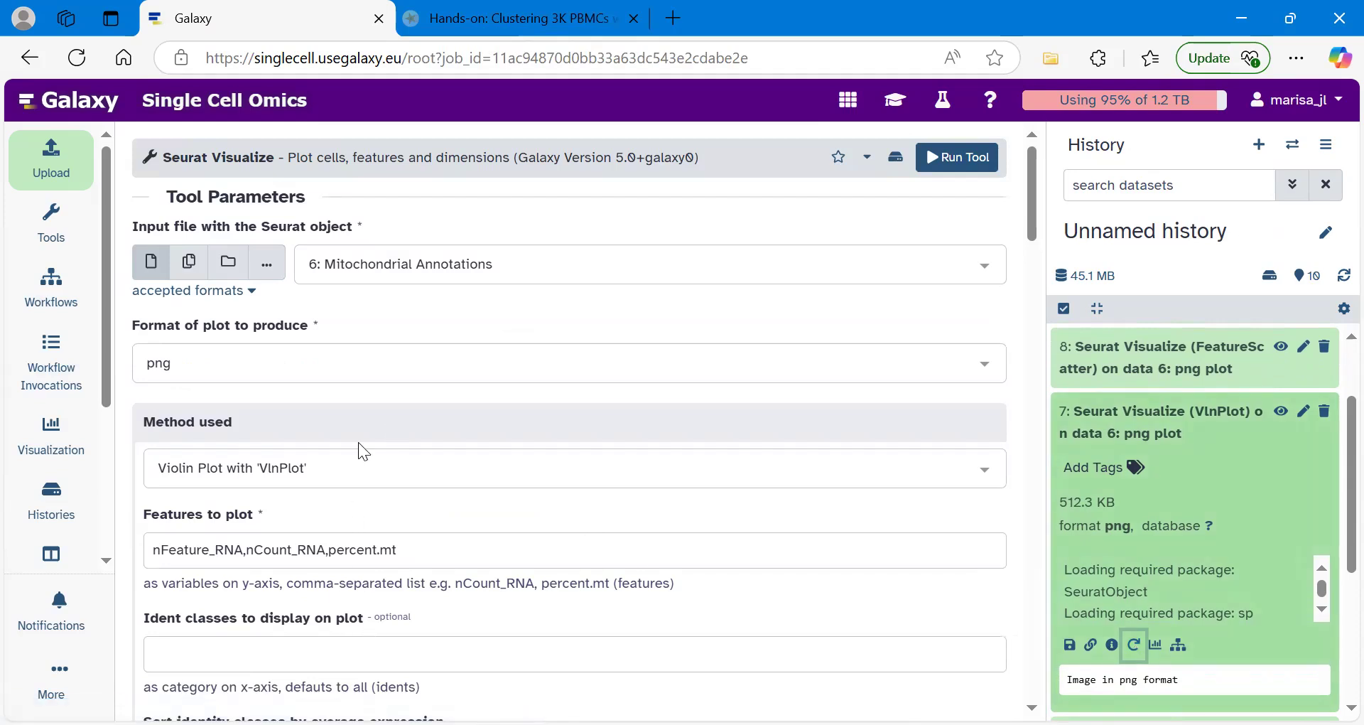
{"action": "left_click", "coordinate": [416, 267]}
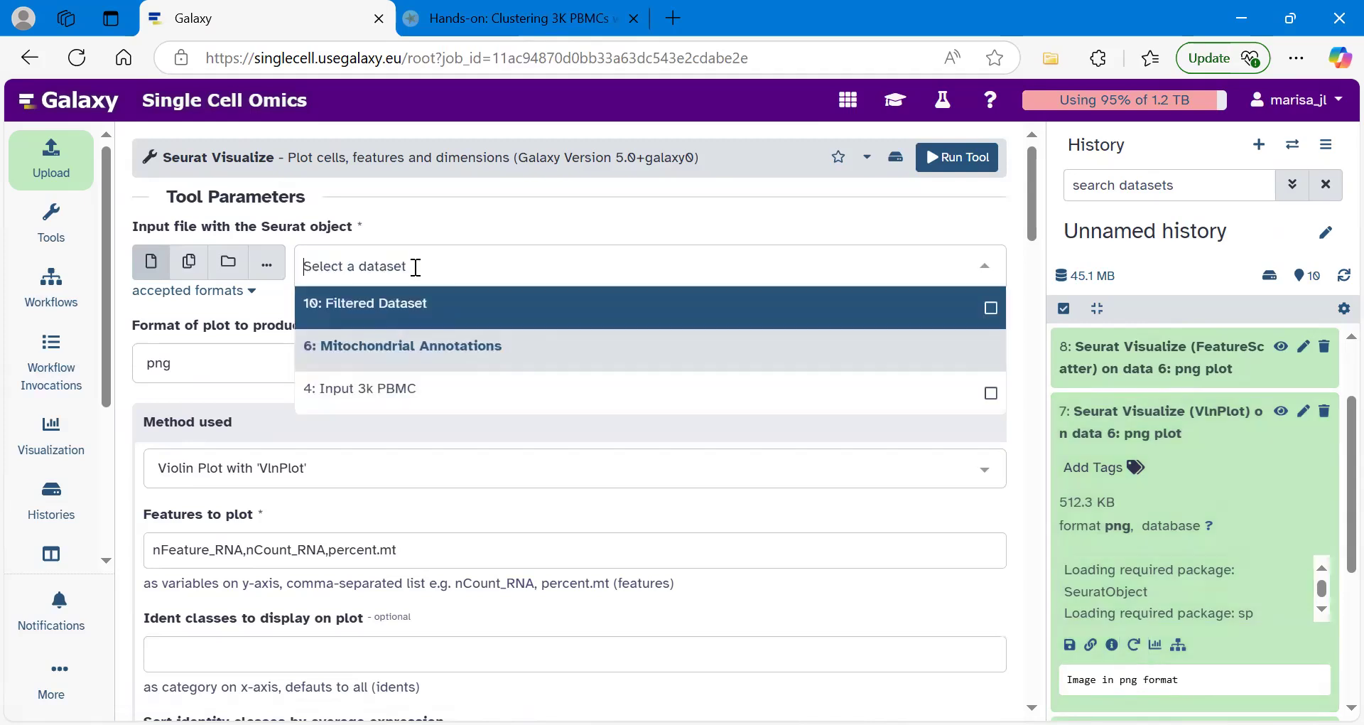
{"action": "left_click", "coordinate": [393, 320]}
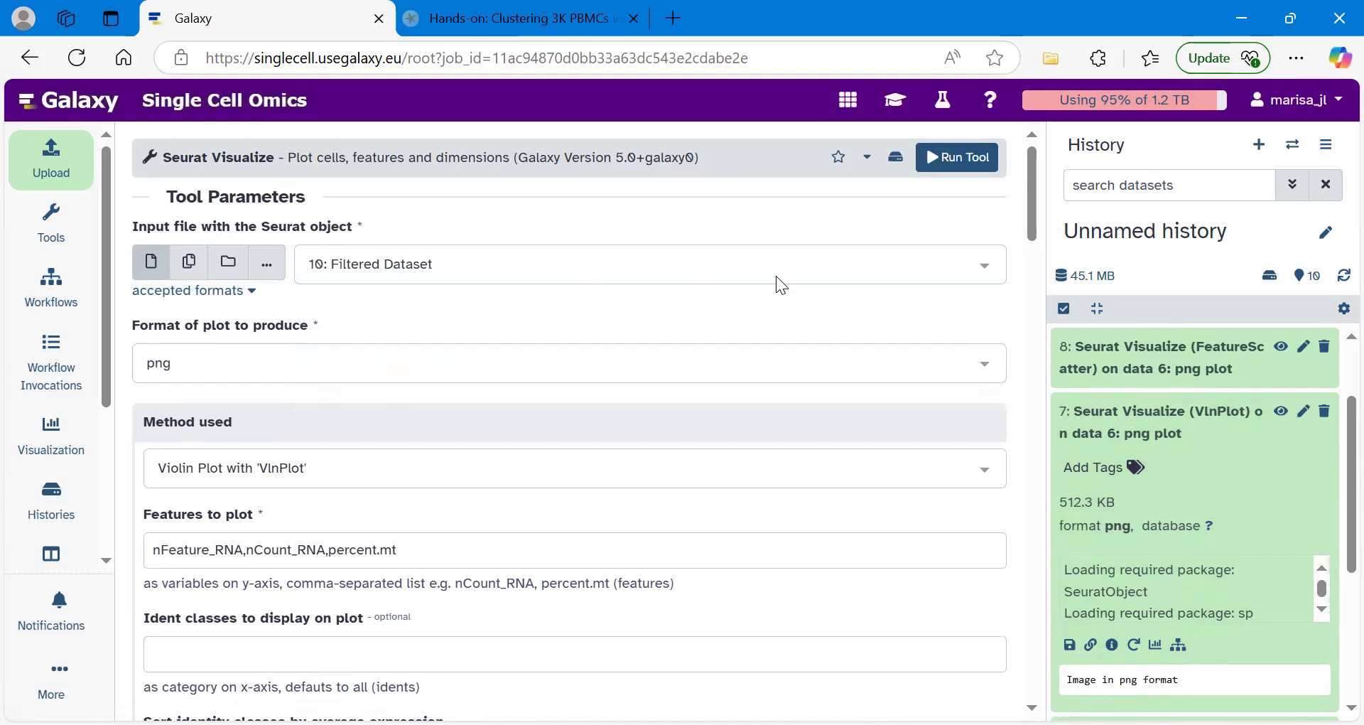
{"action": "left_click", "coordinate": [963, 165]}
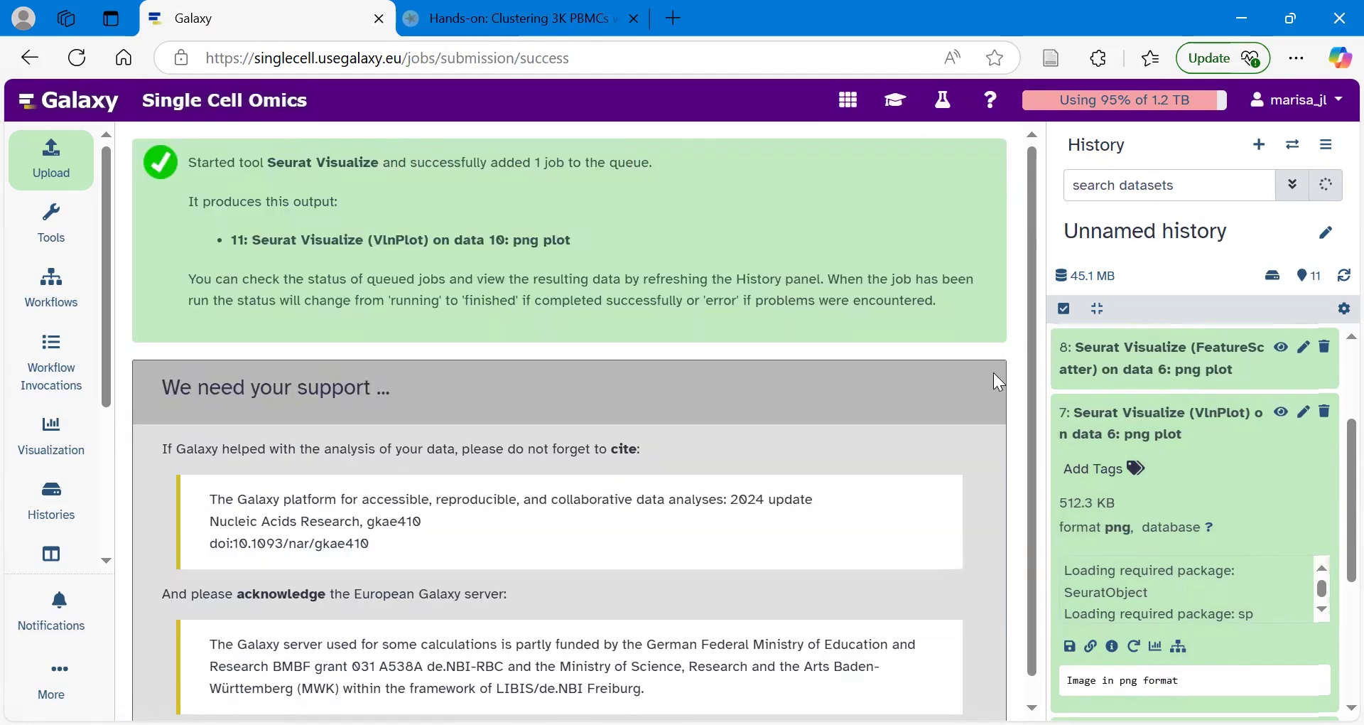
Rerun the FeatureScatter job from dataset 8, nCount_RNA against percent.mt, with Filtered Dataset as the input Seurat object
{"action": "left_click", "coordinate": [1143, 370]}
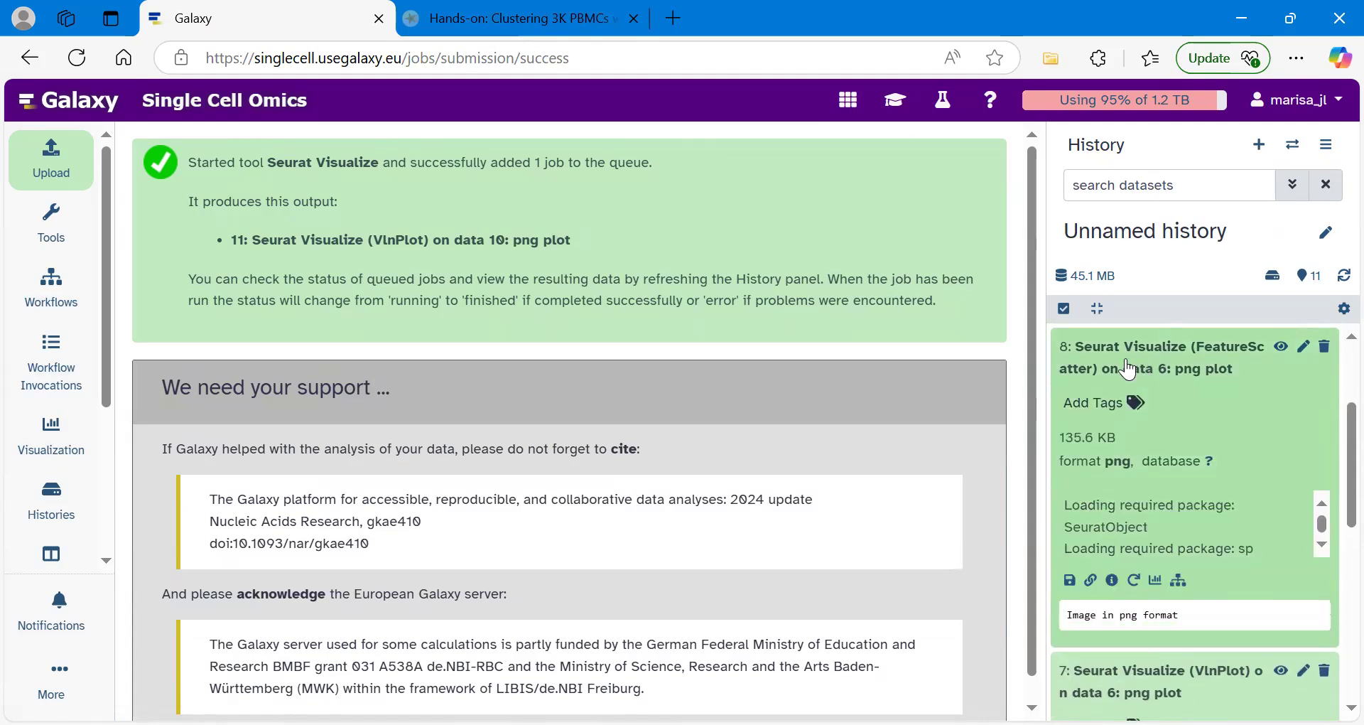
{"action": "left_click", "coordinate": [1135, 581]}
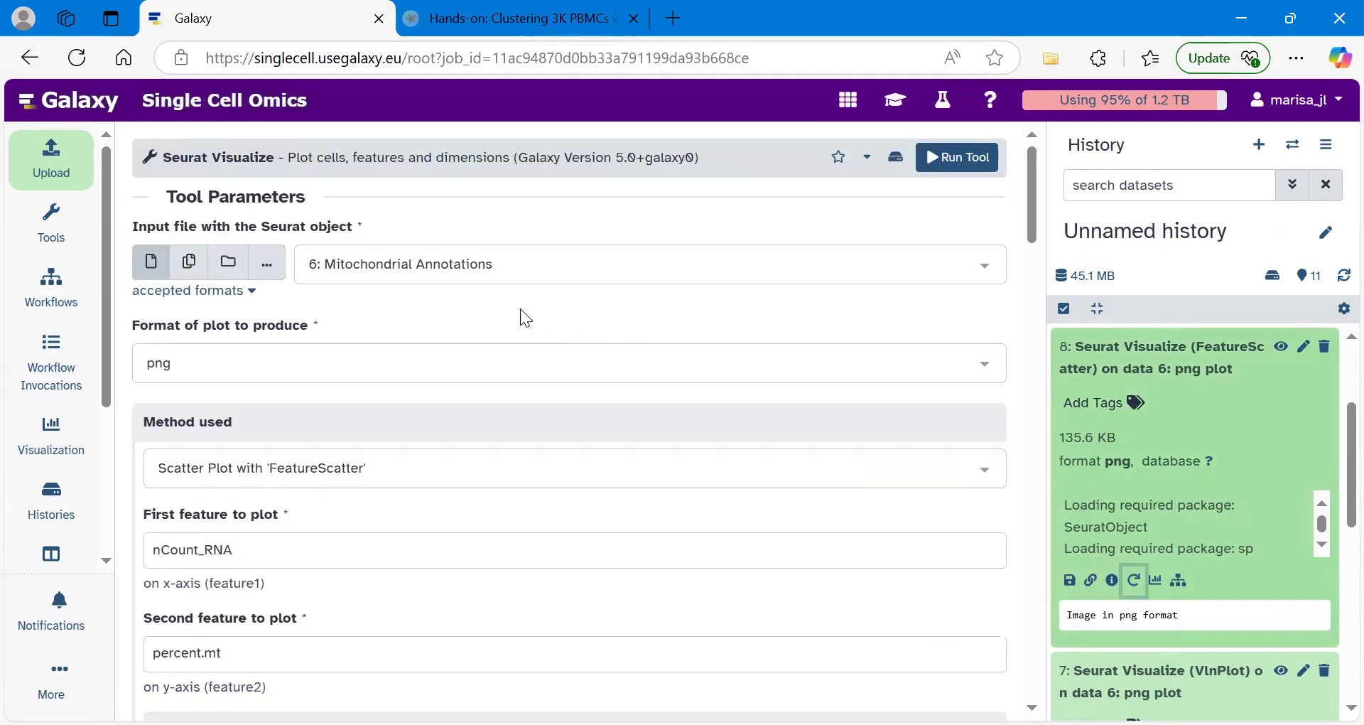
{"action": "left_click", "coordinate": [414, 262]}
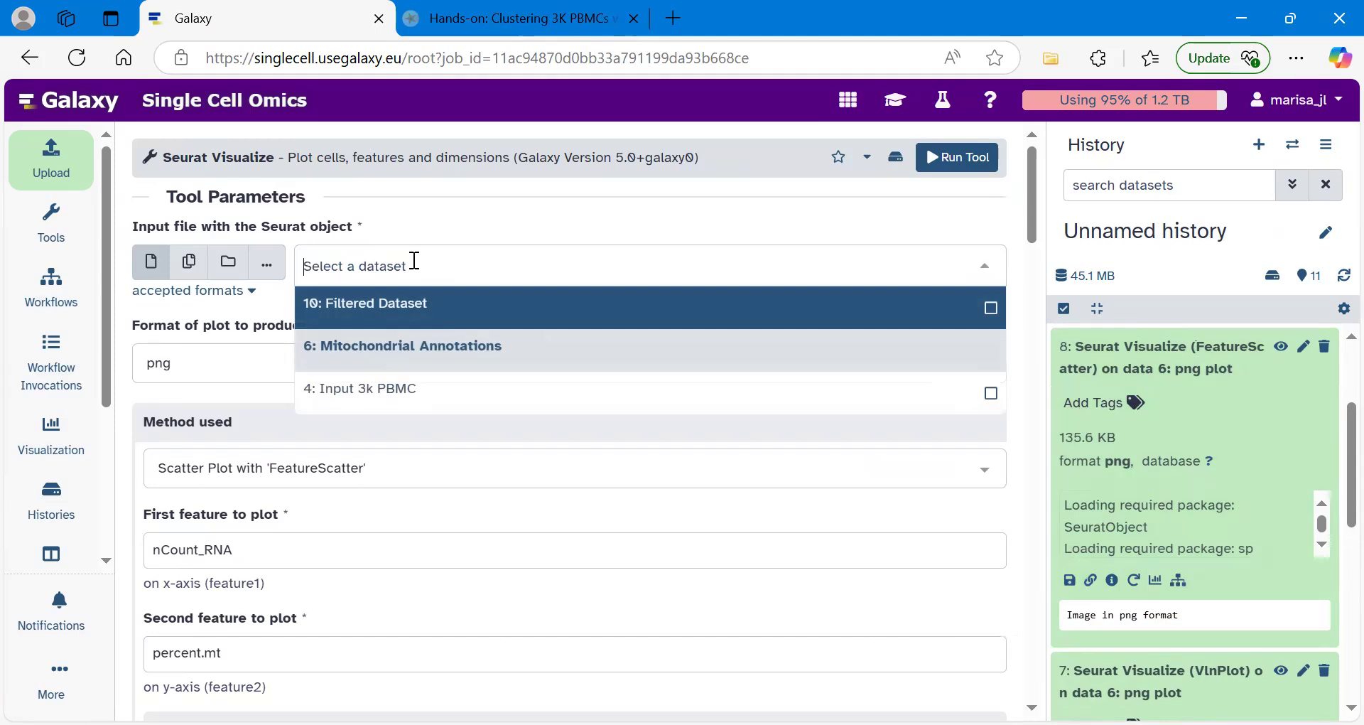
{"action": "left_click", "coordinate": [396, 313]}
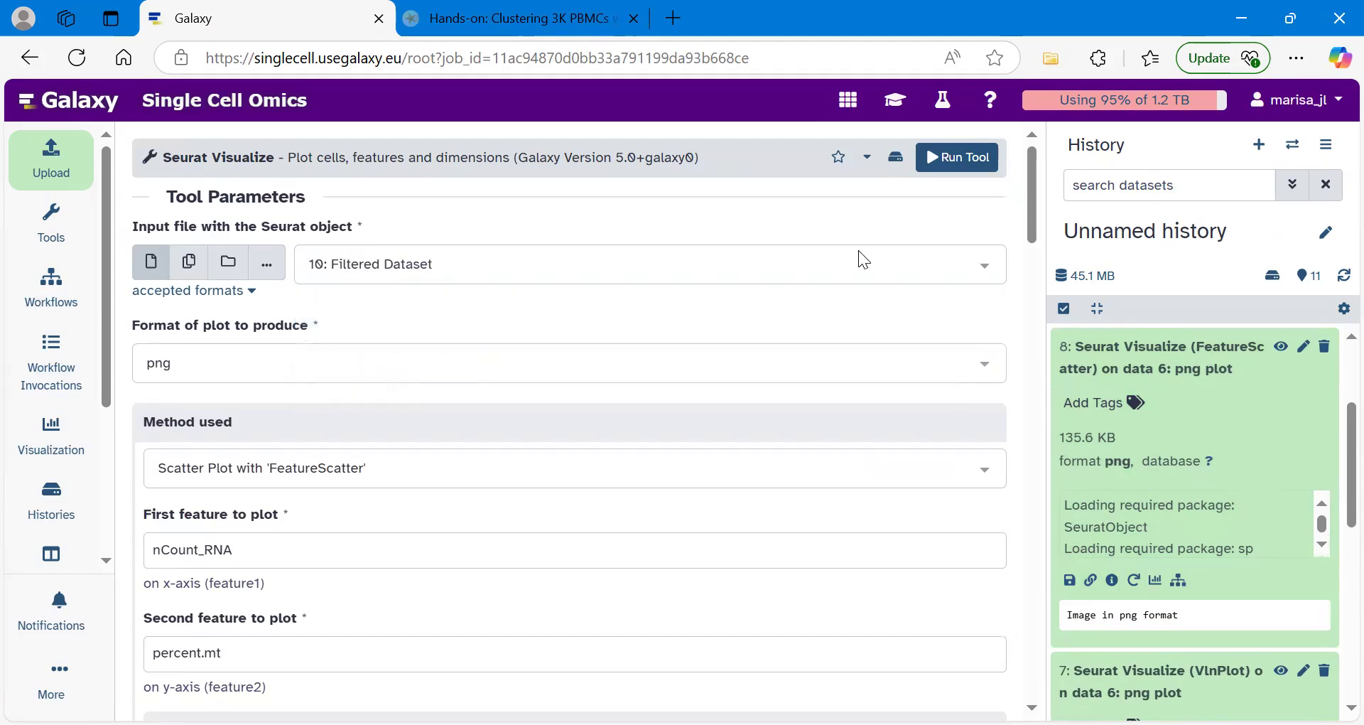
{"action": "left_click", "coordinate": [968, 156]}
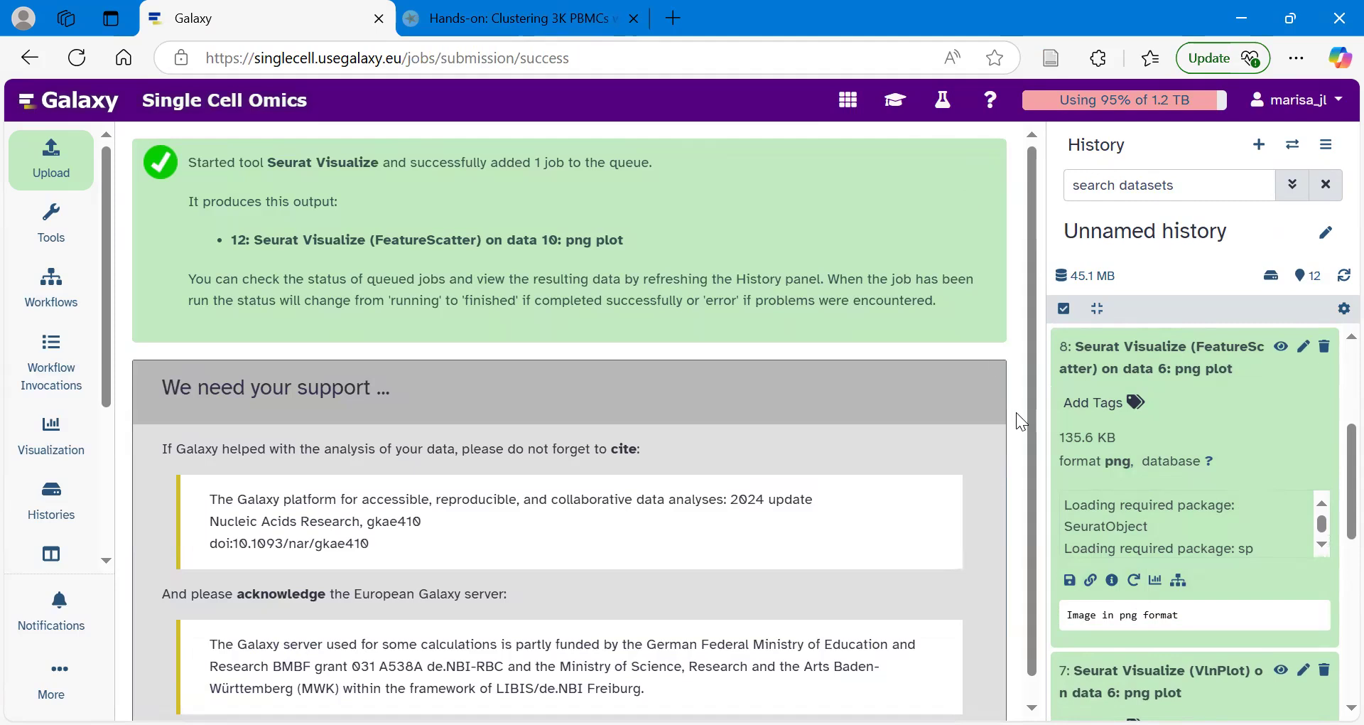
Rerun the FeatureScatter job from dataset 9, nCount_RNA against nFeature_RNA, with Filtered Dataset as the input Seurat object
{"action": "scroll", "coordinate": [1169, 451], "scroll_direction": "up", "scroll_amount": 3}
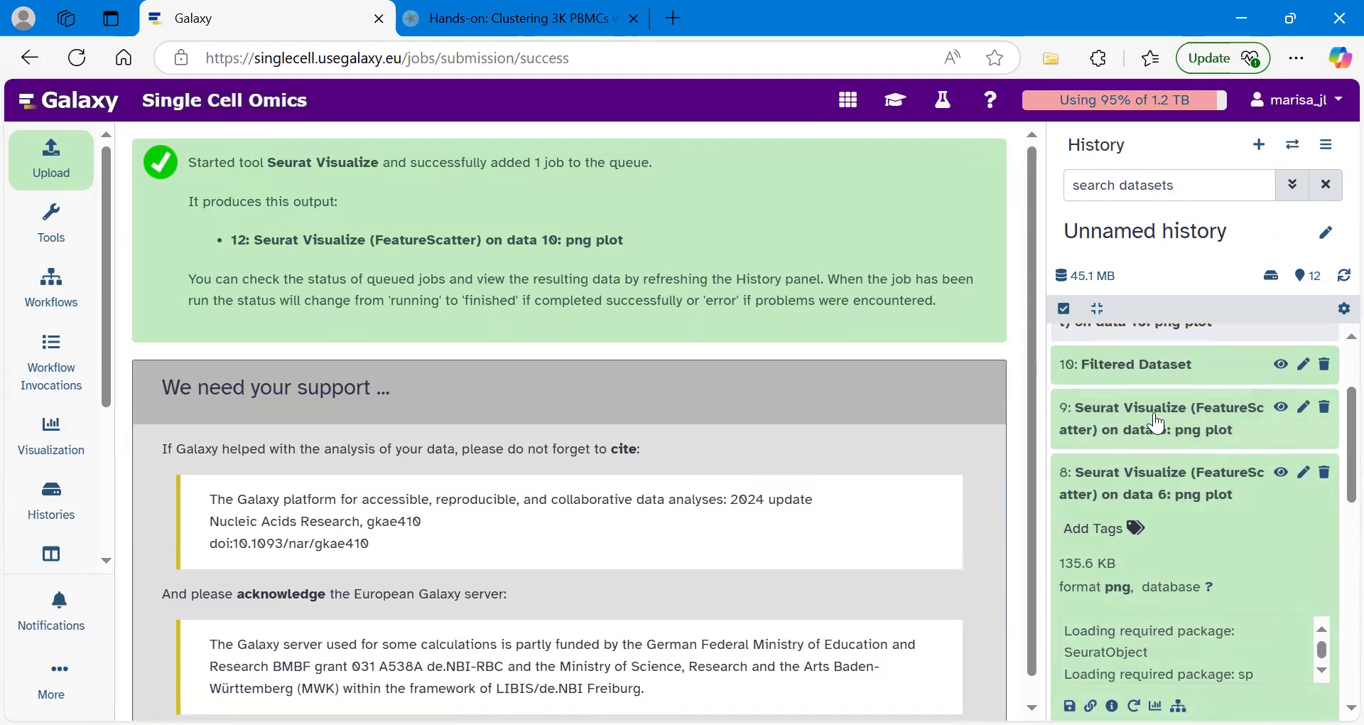
{"action": "left_click", "coordinate": [1157, 424]}
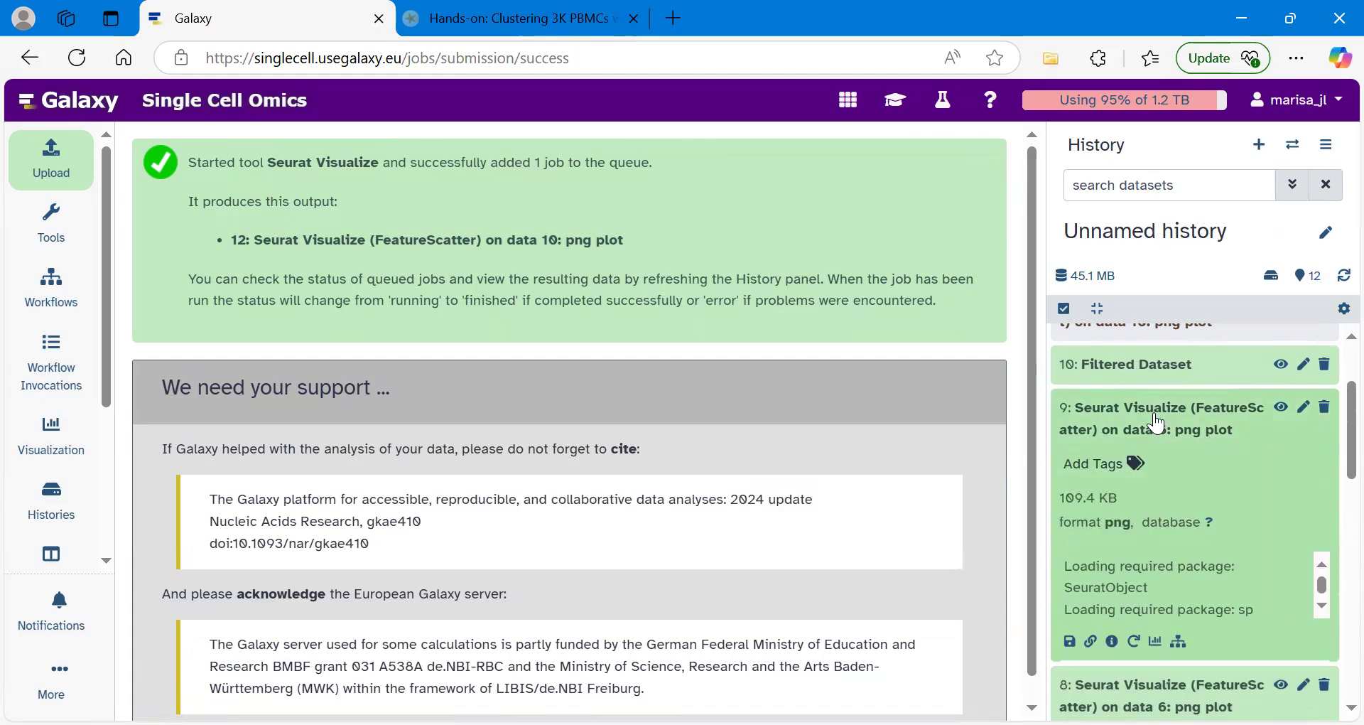
{"action": "left_click", "coordinate": [1135, 642]}
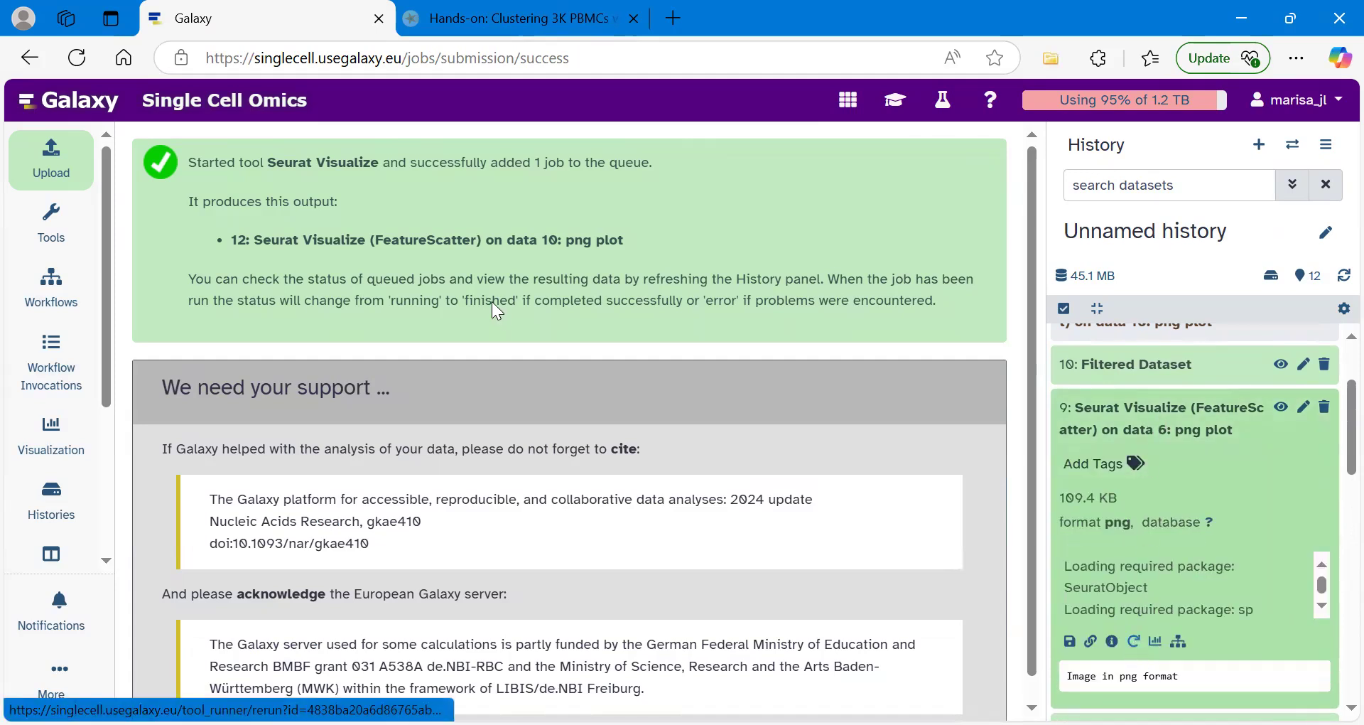
{"action": "left_click", "coordinate": [457, 275]}
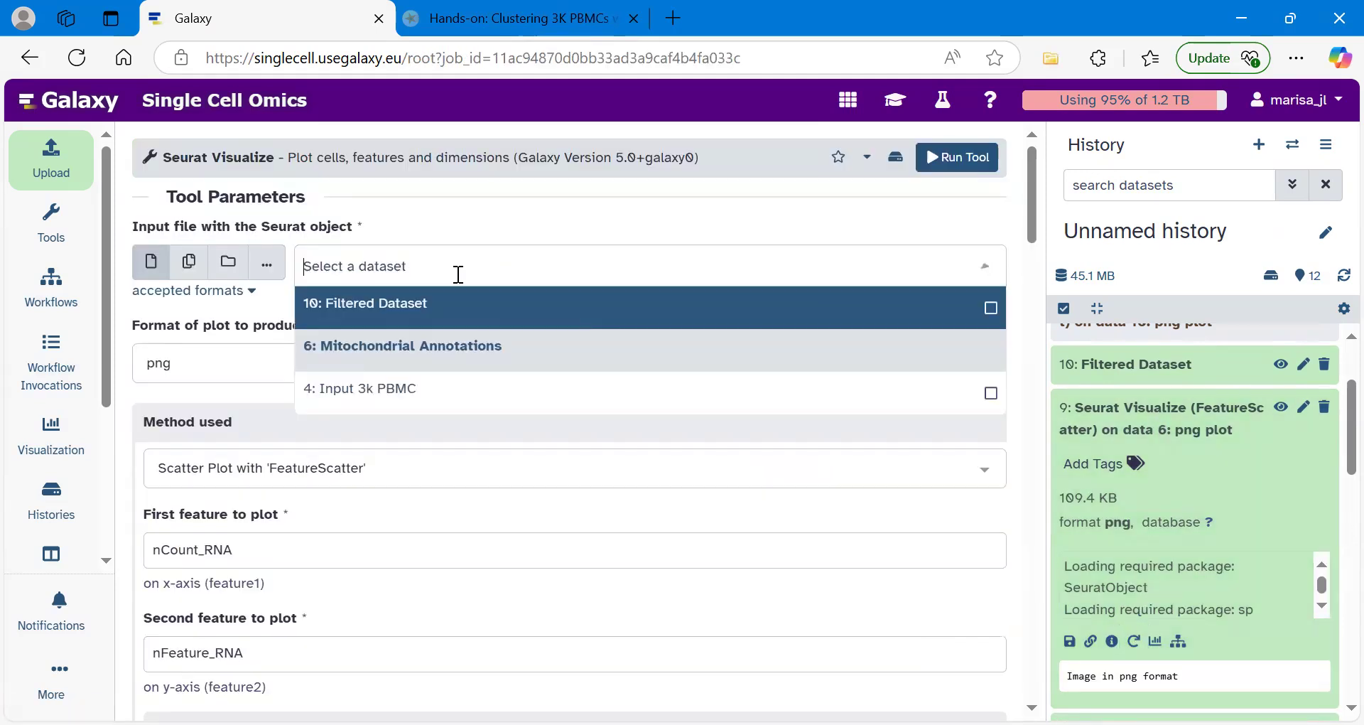
{"action": "left_click", "coordinate": [409, 312]}
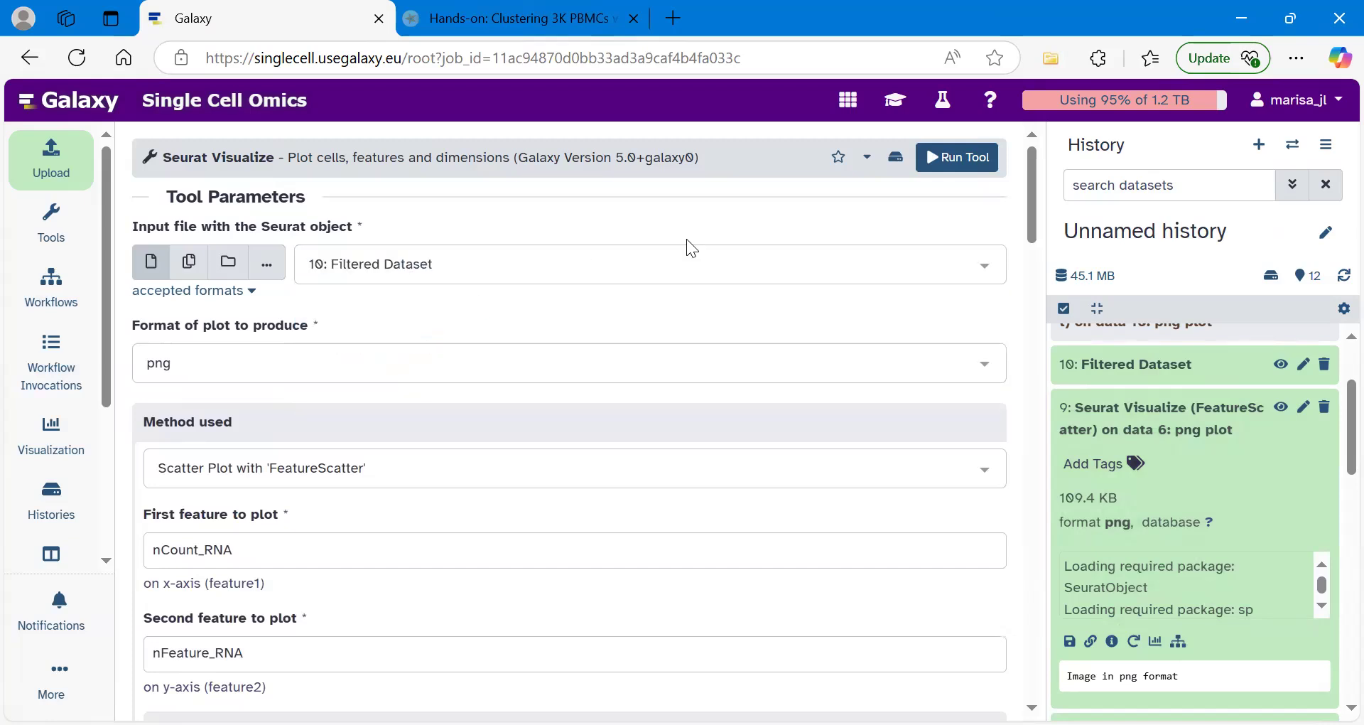
{"action": "left_click", "coordinate": [957, 165]}
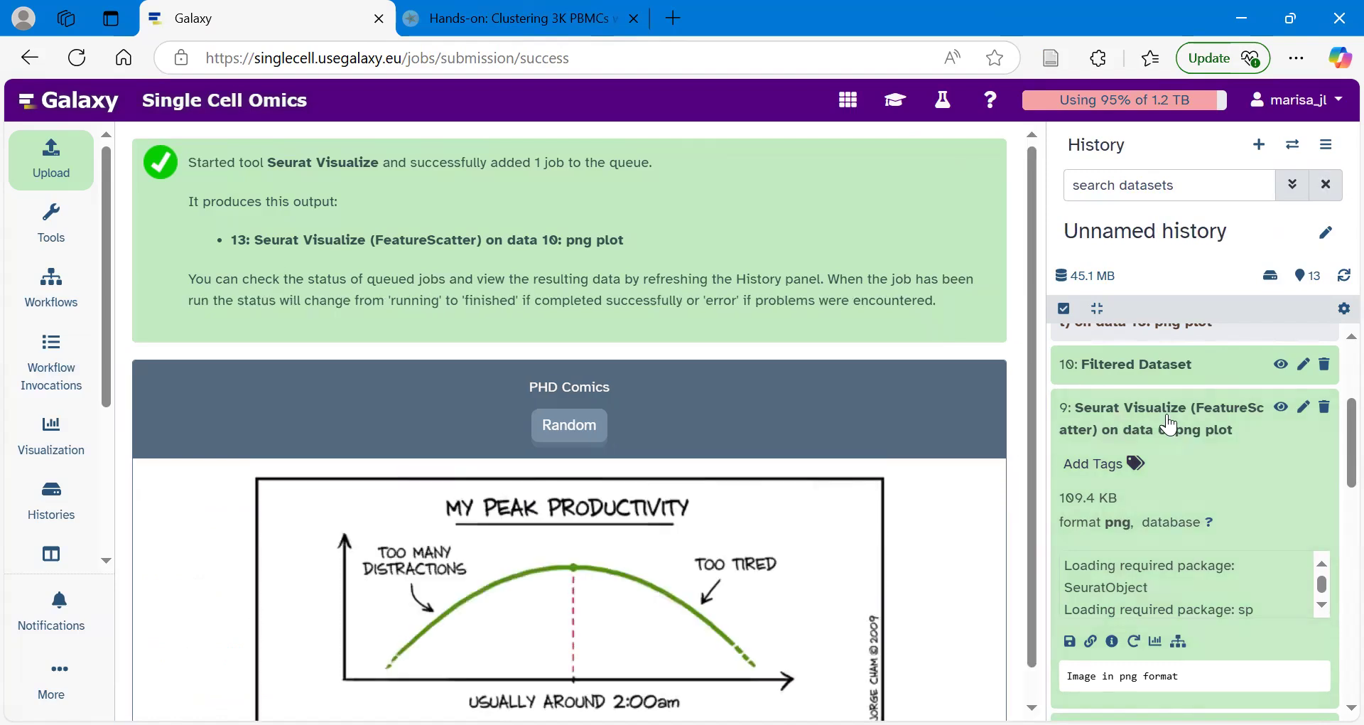
View the VlnPlot image of the filtered data, dataset 11, at full size in a separate browser tab
{"action": "scroll", "coordinate": [1170, 425], "scroll_direction": "up", "scroll_amount": 3}
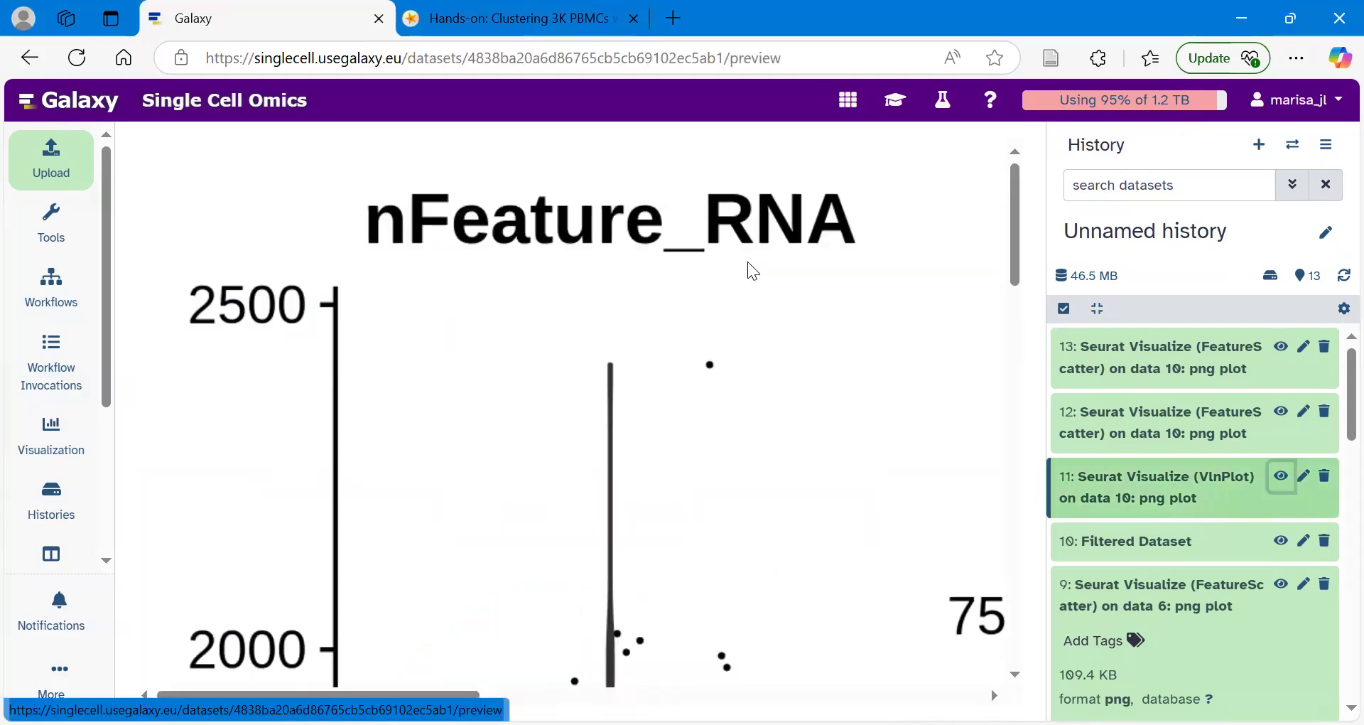
{"action": "right_click", "coordinate": [748, 262]}
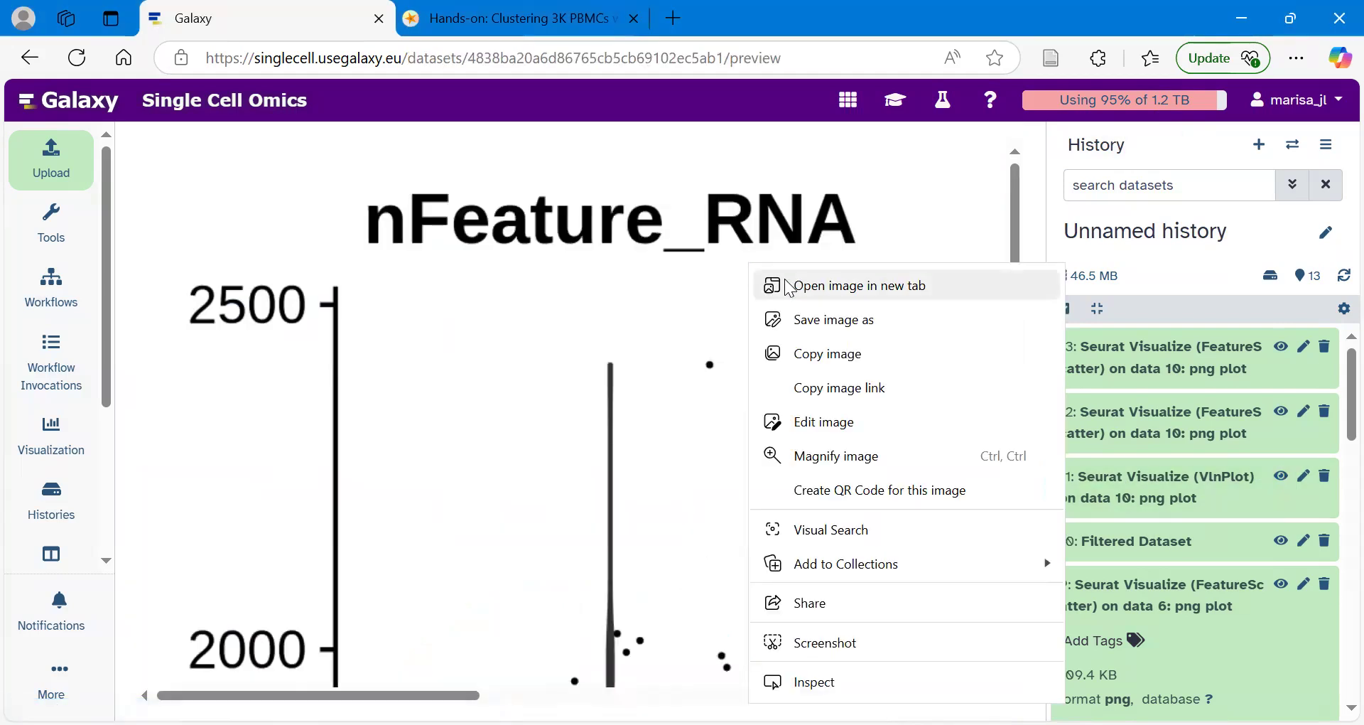
{"action": "left_click", "coordinate": [826, 290]}
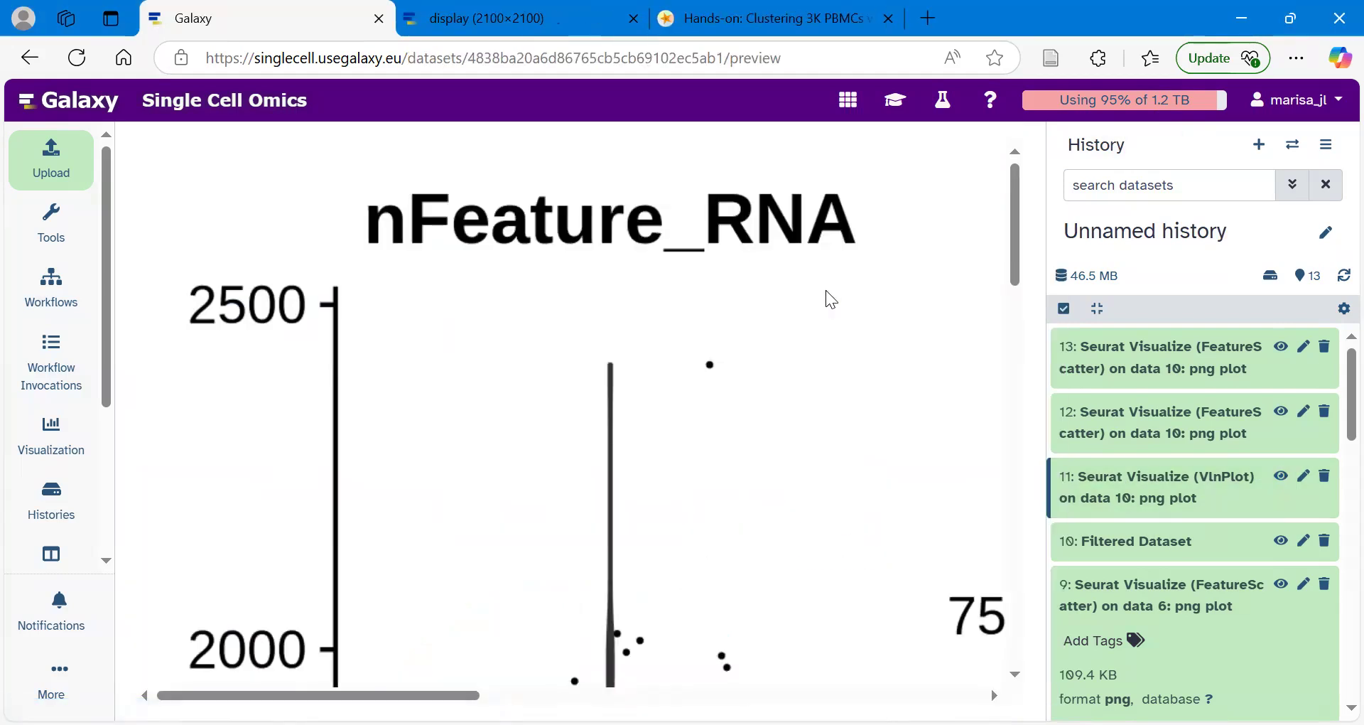
{"action": "key", "text": "ctrl+Tab"}
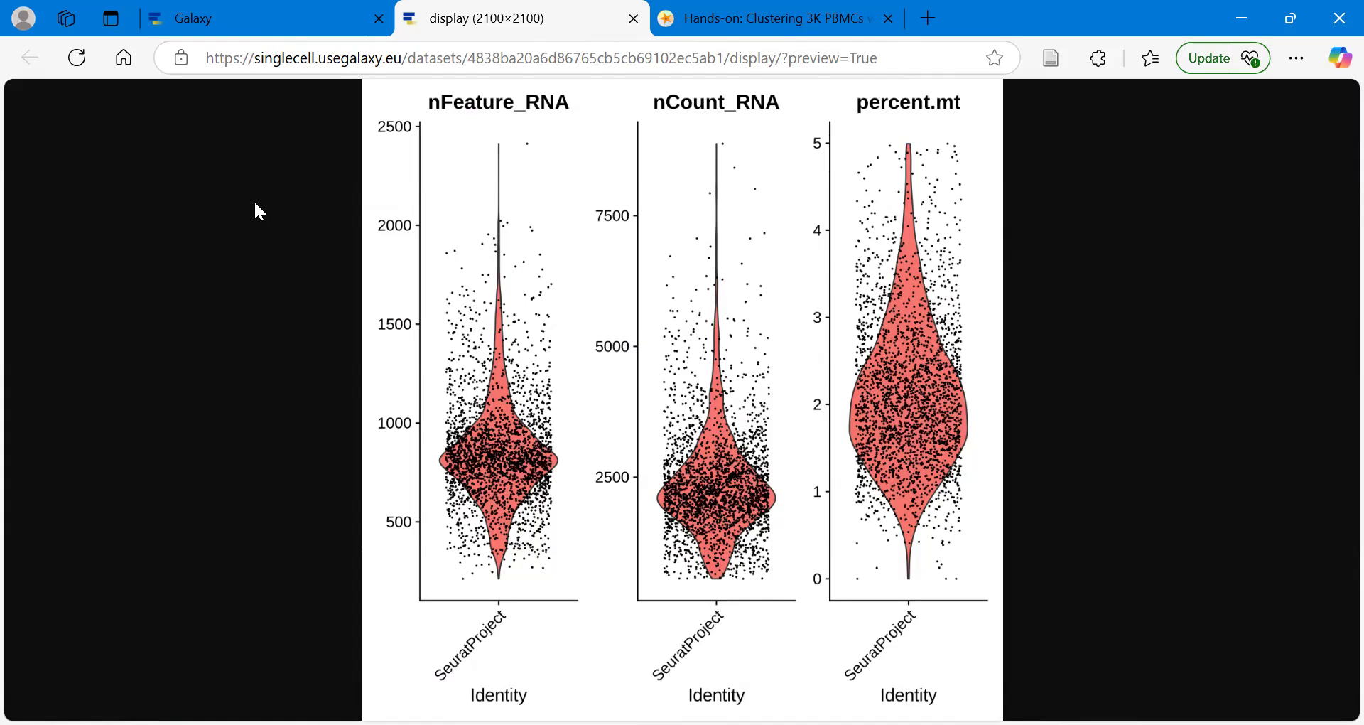
View the nCount_RNA against percent.mt scatter plot of the filtered data, dataset 12, in its own browser tab
{"action": "left_click", "coordinate": [213, 11]}
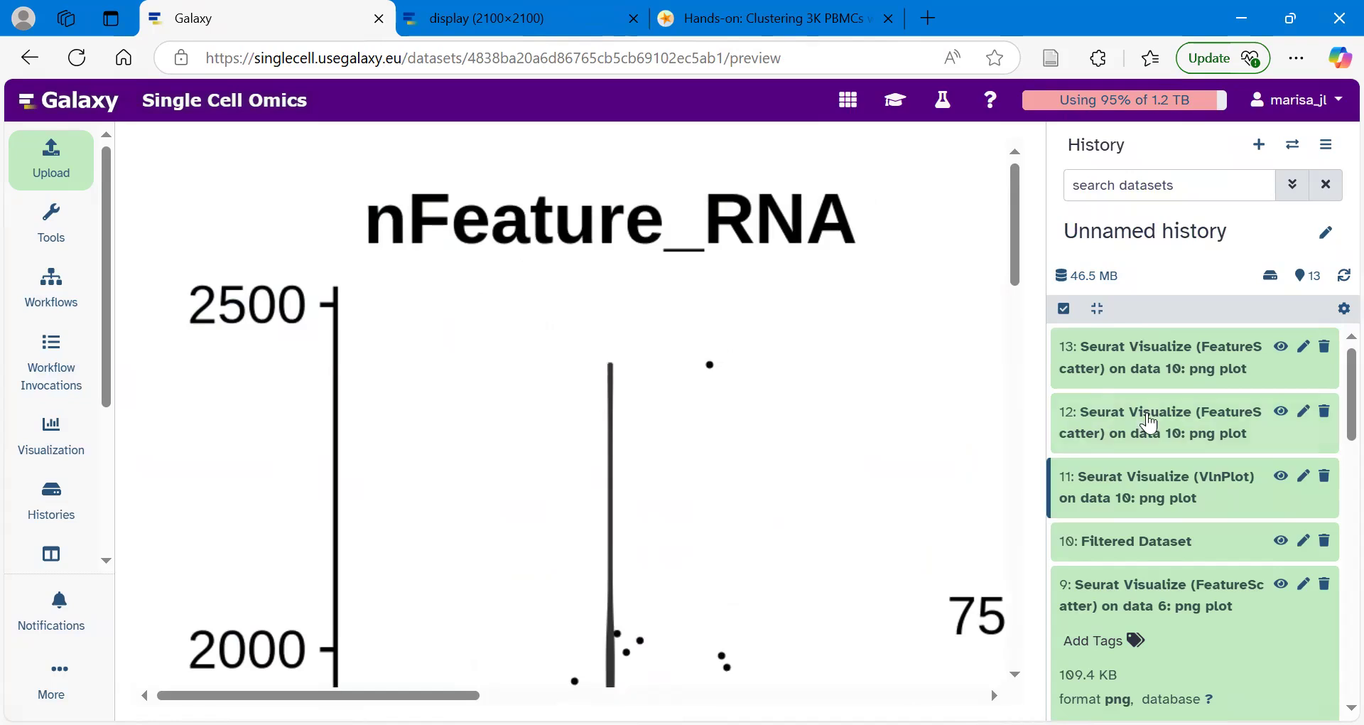
{"action": "left_click", "coordinate": [1283, 415]}
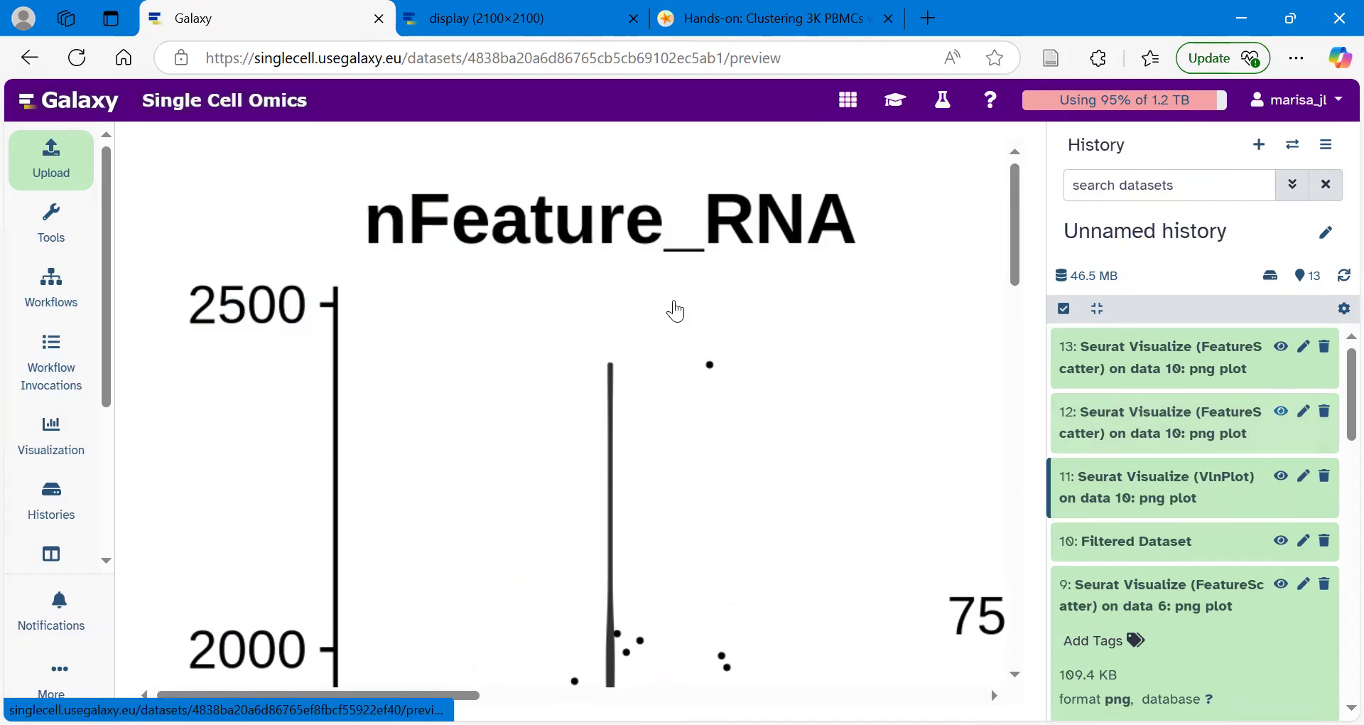
{"action": "right_click", "coordinate": [637, 285]}
{"action": "left_click", "coordinate": [732, 309]}
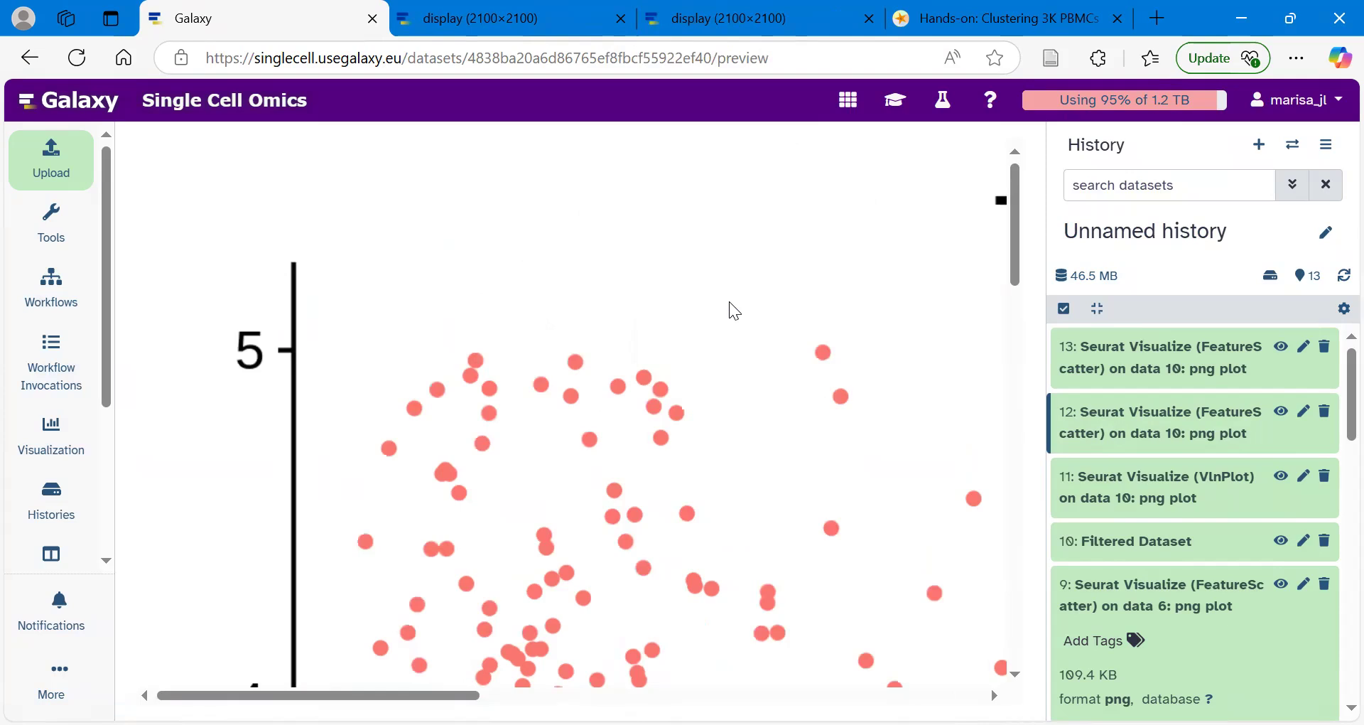
{"action": "left_click", "coordinate": [732, 19]}
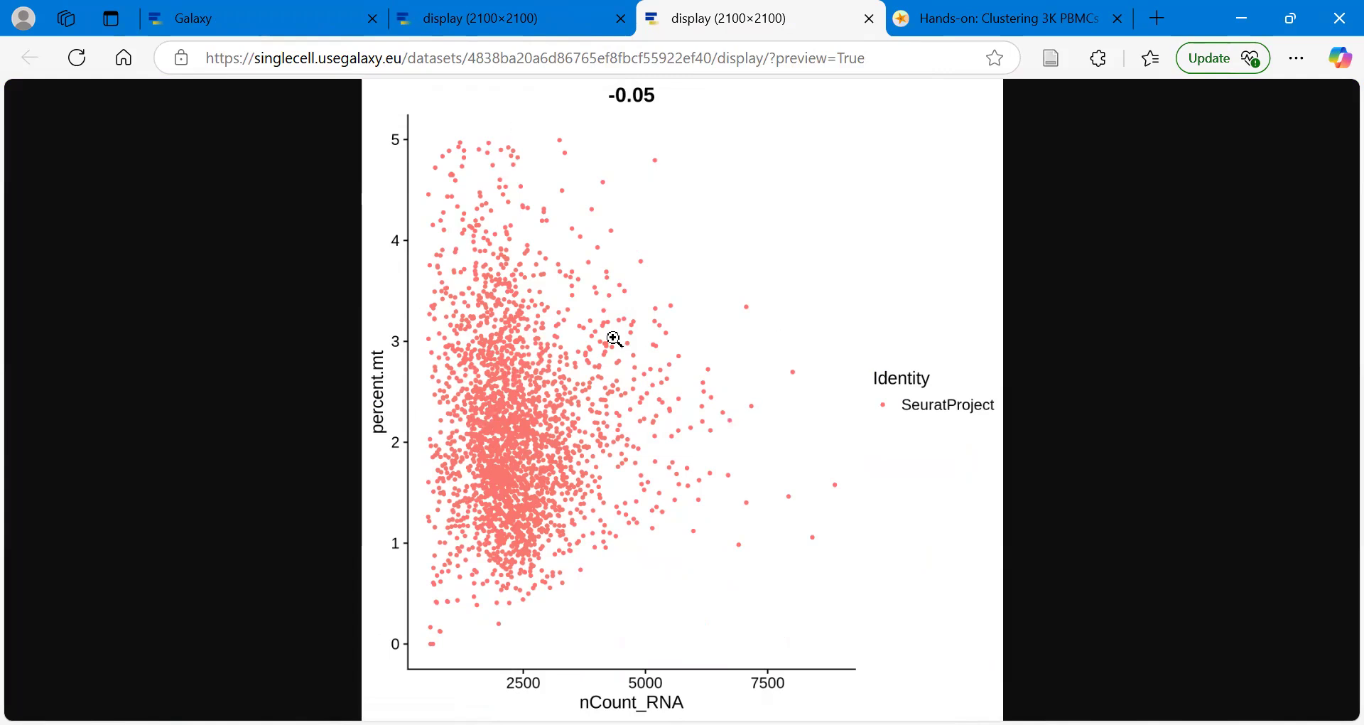
View the nCount_RNA against nFeature_RNA scatter plot of the filtered data, dataset 13, in its own browser tab
{"action": "left_click", "coordinate": [268, 15]}
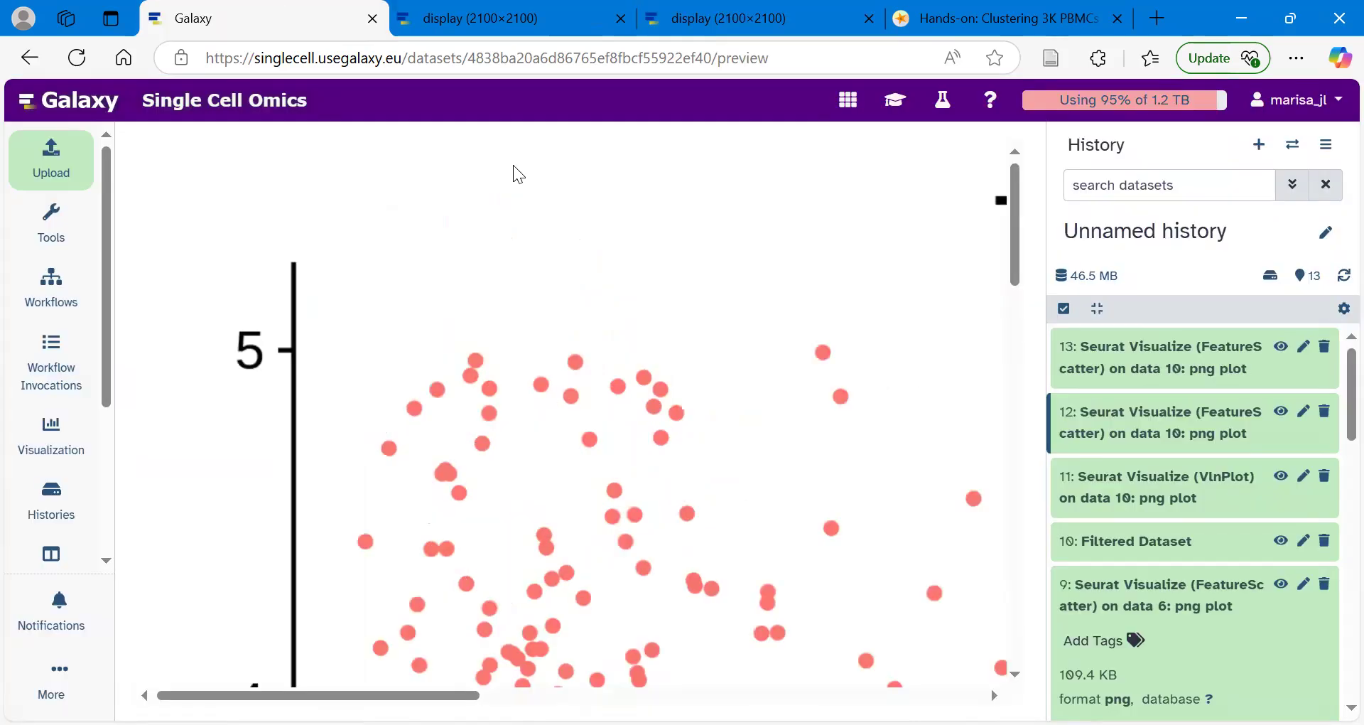
{"action": "left_click", "coordinate": [1283, 353]}
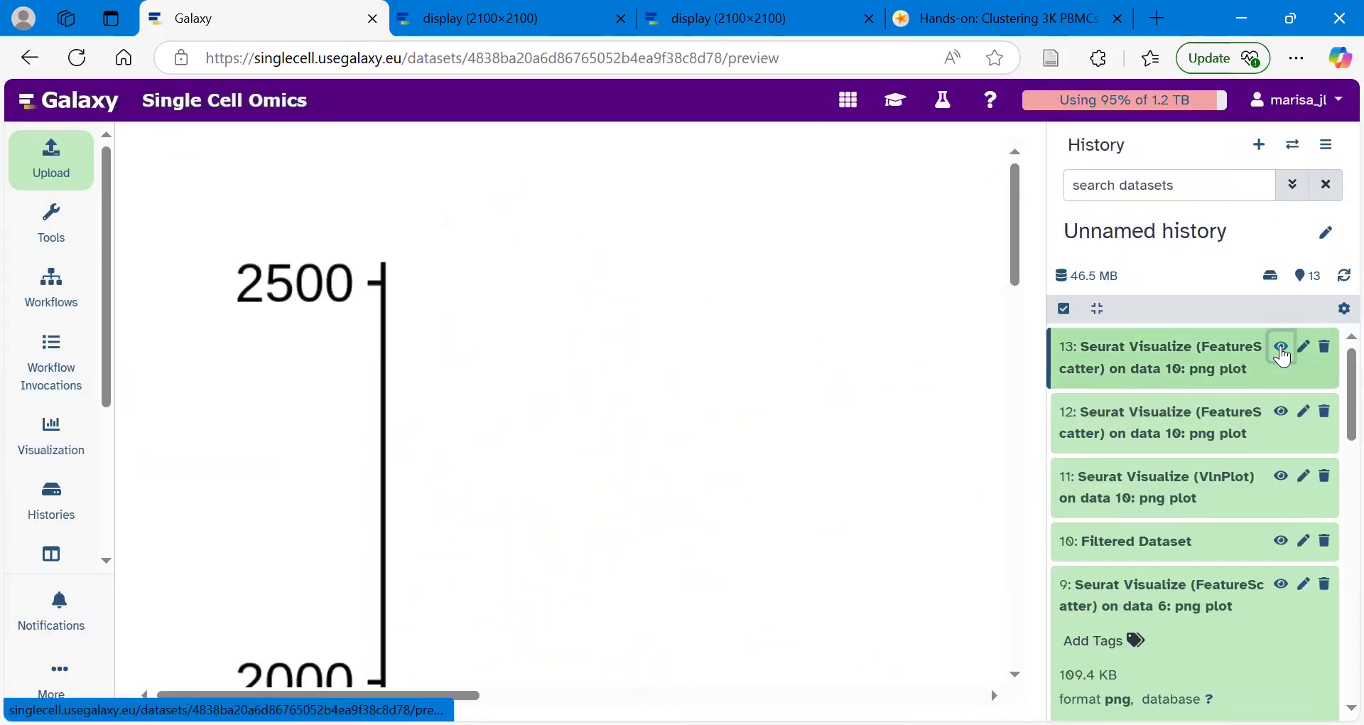
{"action": "right_click", "coordinate": [554, 183]}
{"action": "left_click", "coordinate": [658, 208]}
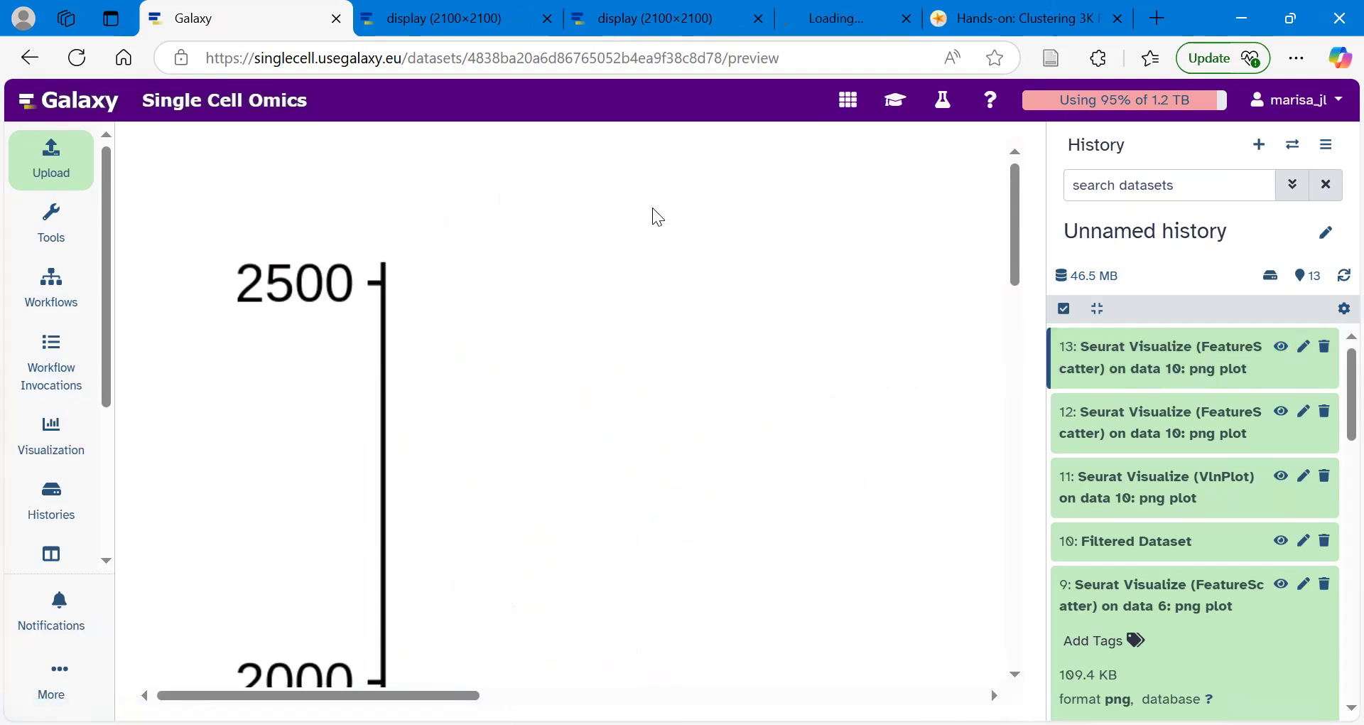
{"action": "left_click", "coordinate": [824, 18]}
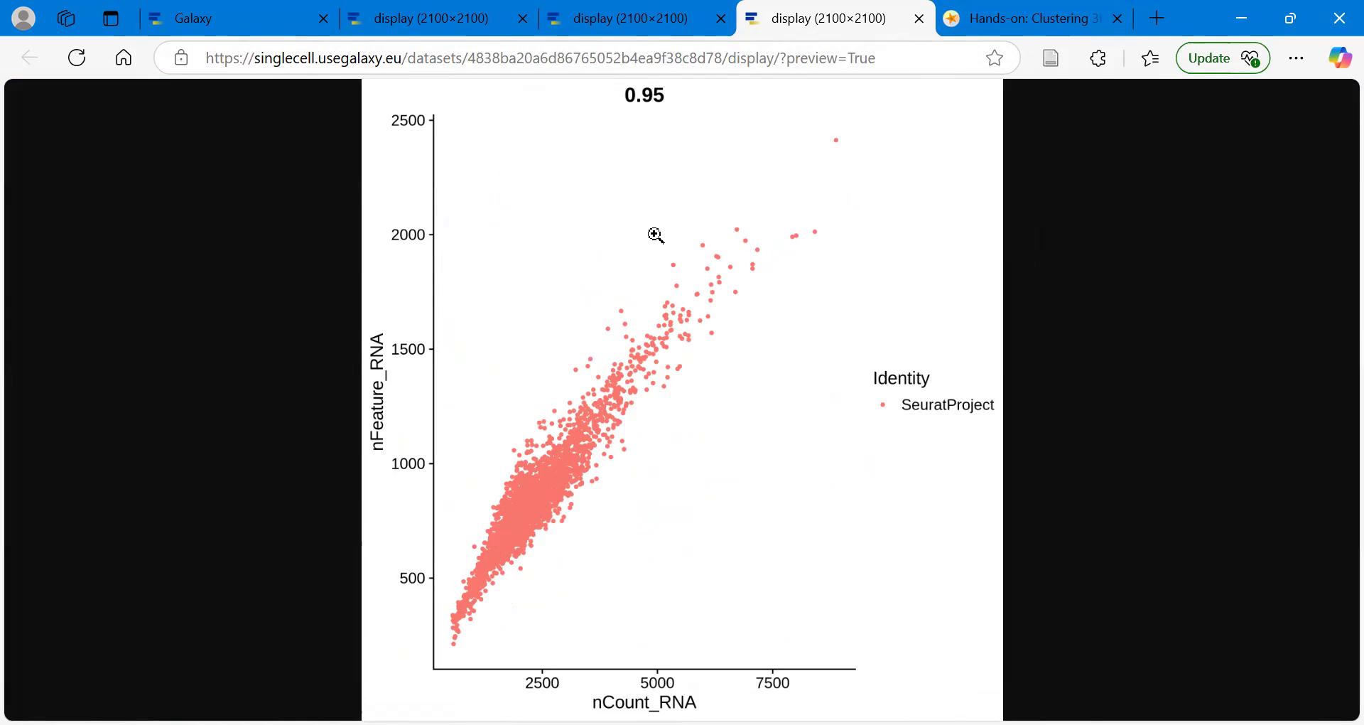
Return to Galaxy, reopen the training materials and review the Re-Visualise QC Metrics section with its violin and scatter plots after filtering
{"action": "left_click", "coordinate": [210, 11]}
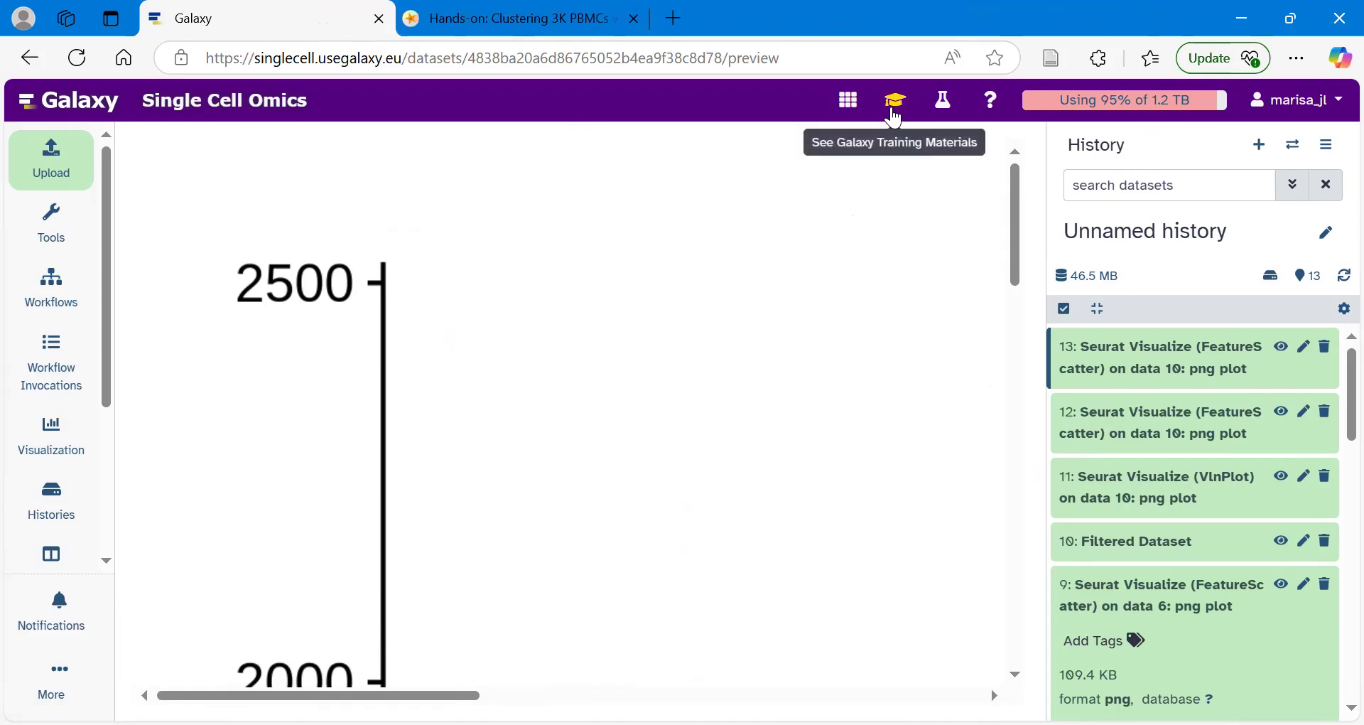
{"action": "left_click", "coordinate": [897, 112]}
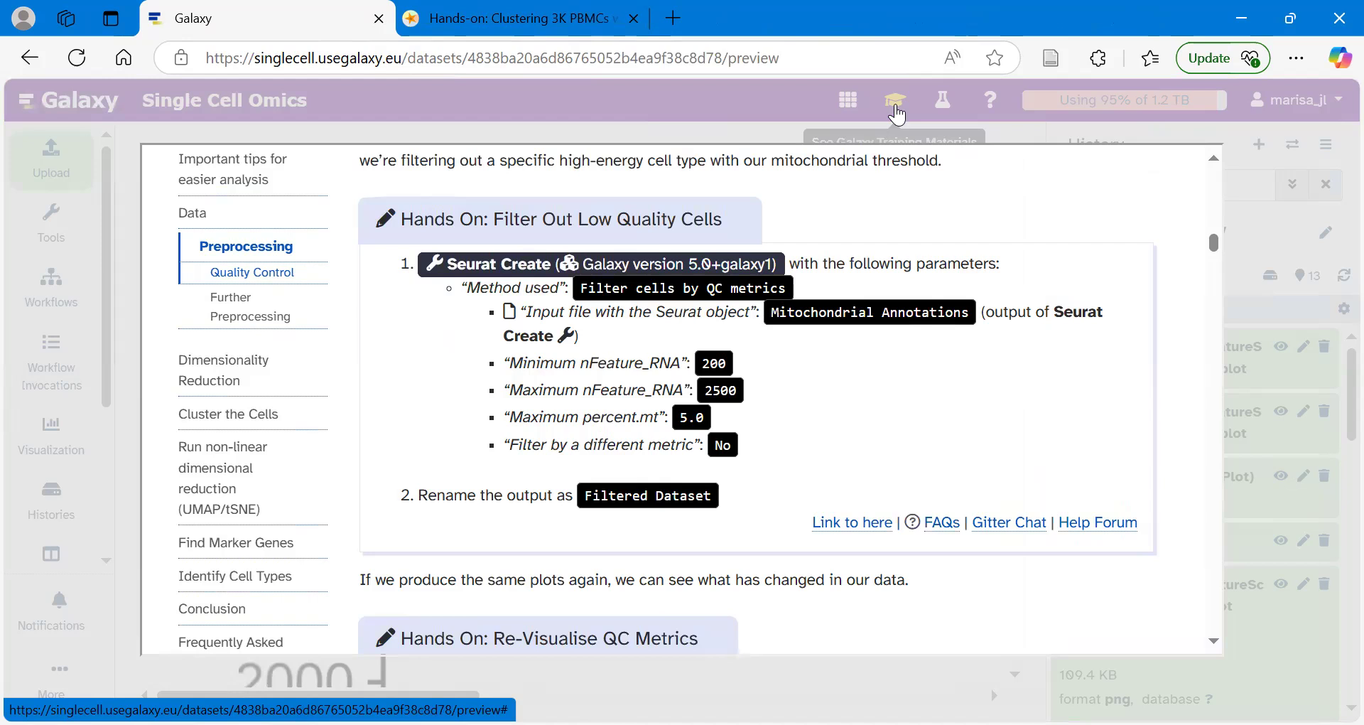
{"action": "scroll", "coordinate": [640, 451], "scroll_direction": "down", "scroll_amount": 3}
{"action": "scroll", "coordinate": [640, 451], "scroll_direction": "down", "scroll_amount": 12}
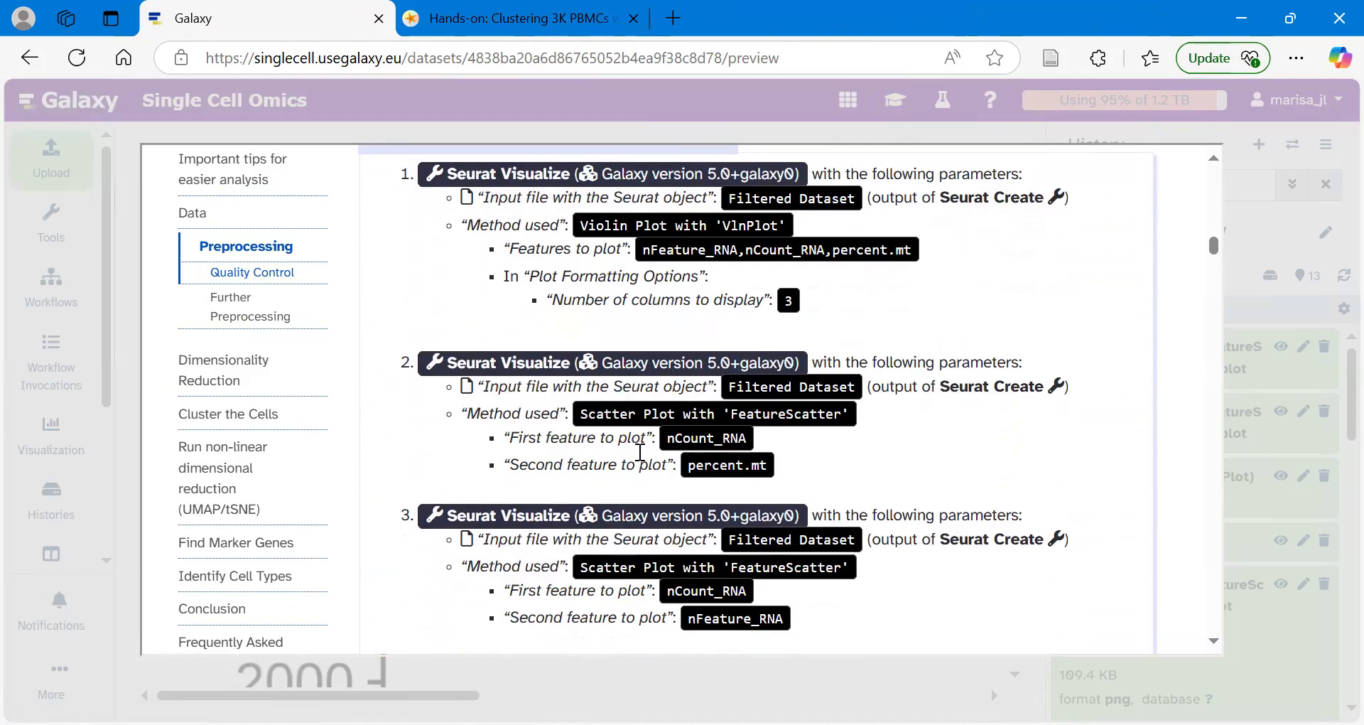
{"action": "scroll", "coordinate": [638, 450], "scroll_direction": "down", "scroll_amount": 10}
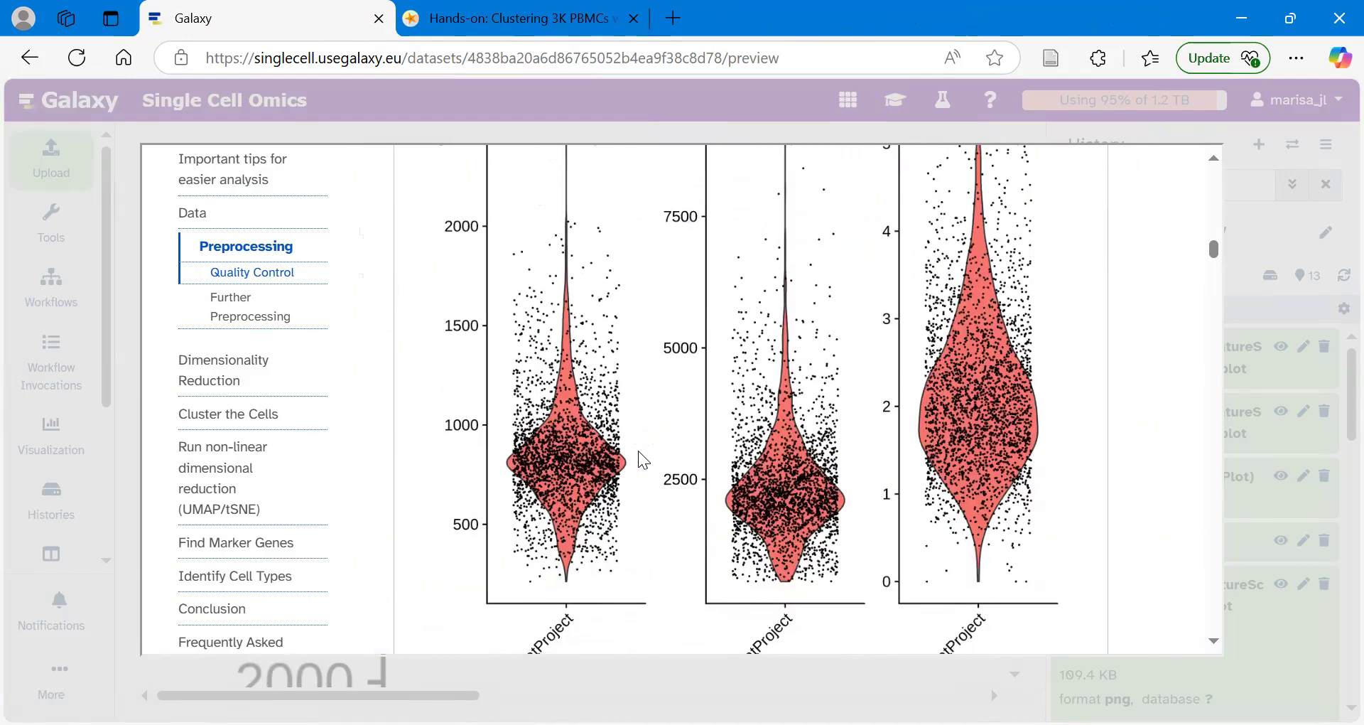
{"action": "scroll", "coordinate": [638, 450], "scroll_direction": "up", "scroll_amount": 1}
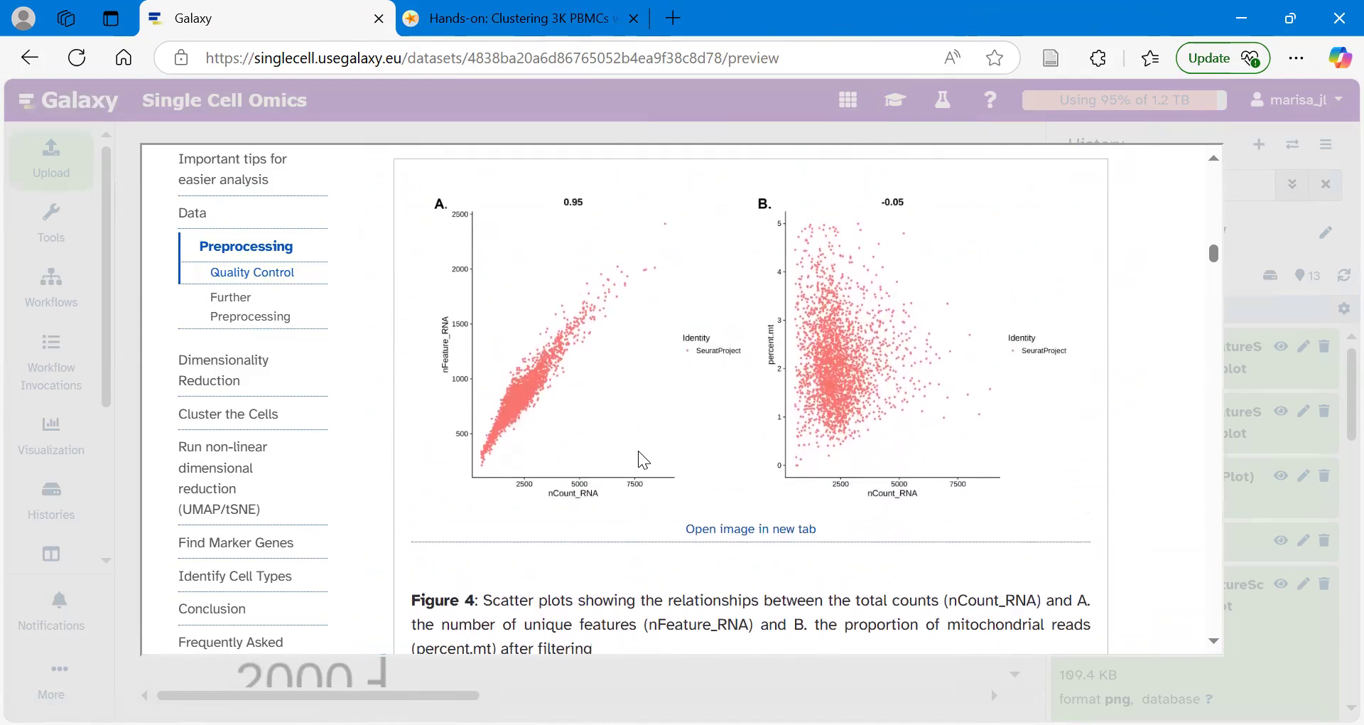
{"action": "scroll", "coordinate": [687, 437], "scroll_direction": "down", "scroll_amount": 9}
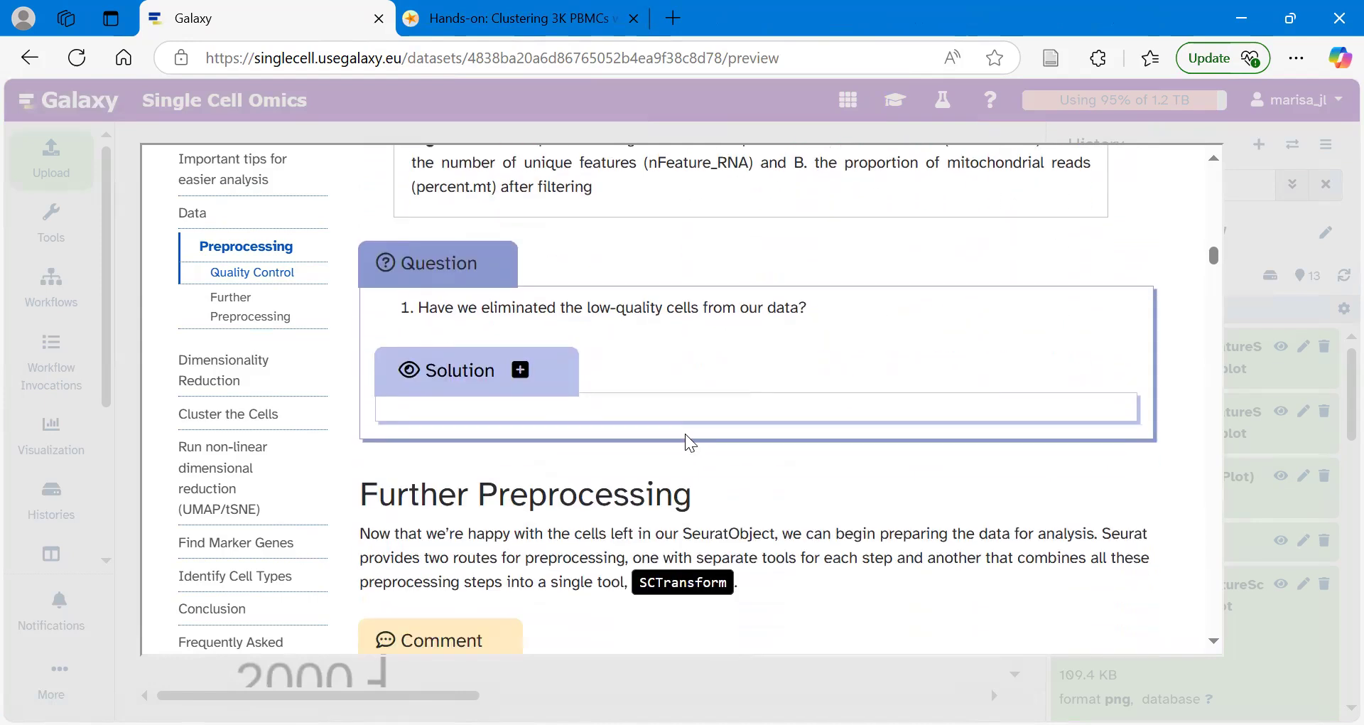
Read through the tutorial's Further Preprocessing section and choose the SCTransform path under Choose Your Own Tutorial
{"action": "scroll", "coordinate": [685, 435], "scroll_direction": "down", "scroll_amount": 2}
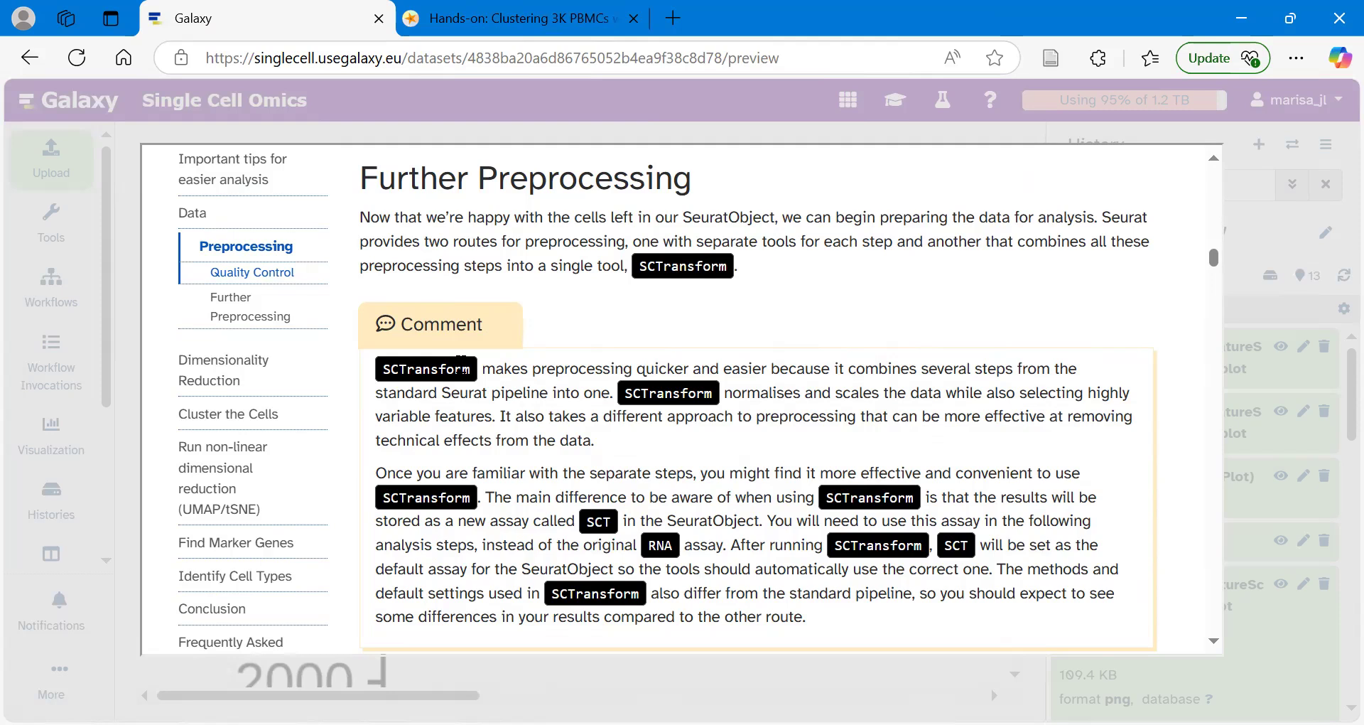
{"action": "scroll", "coordinate": [462, 364], "scroll_direction": "down", "scroll_amount": 6}
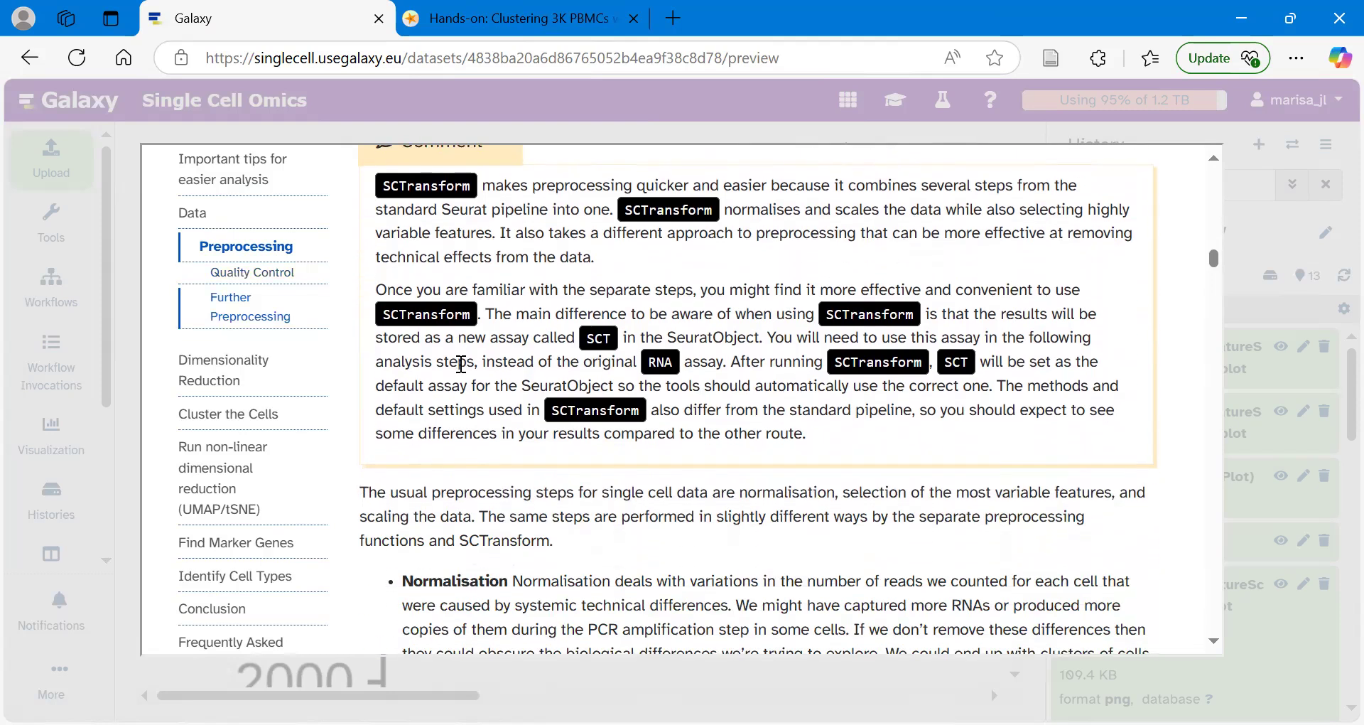
{"action": "scroll", "coordinate": [462, 370], "scroll_direction": "down", "scroll_amount": 7}
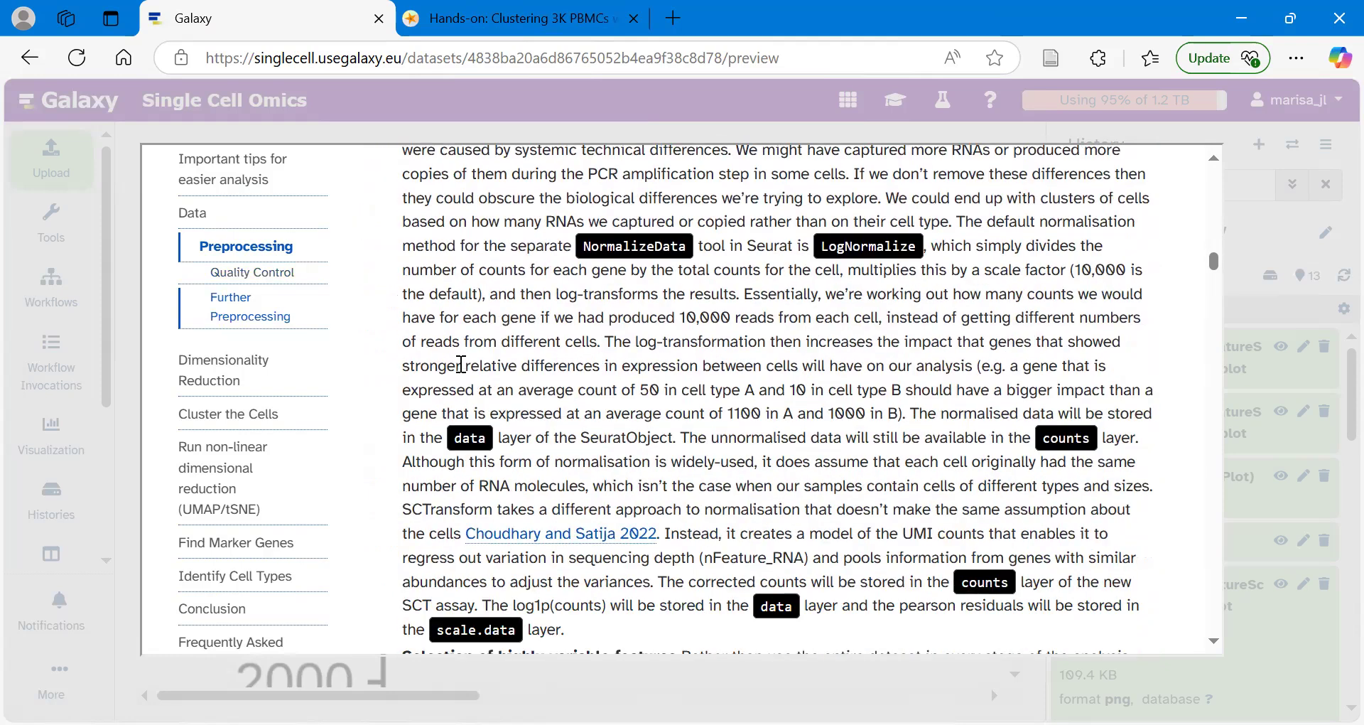
{"action": "scroll", "coordinate": [460, 366], "scroll_direction": "down", "scroll_amount": 9}
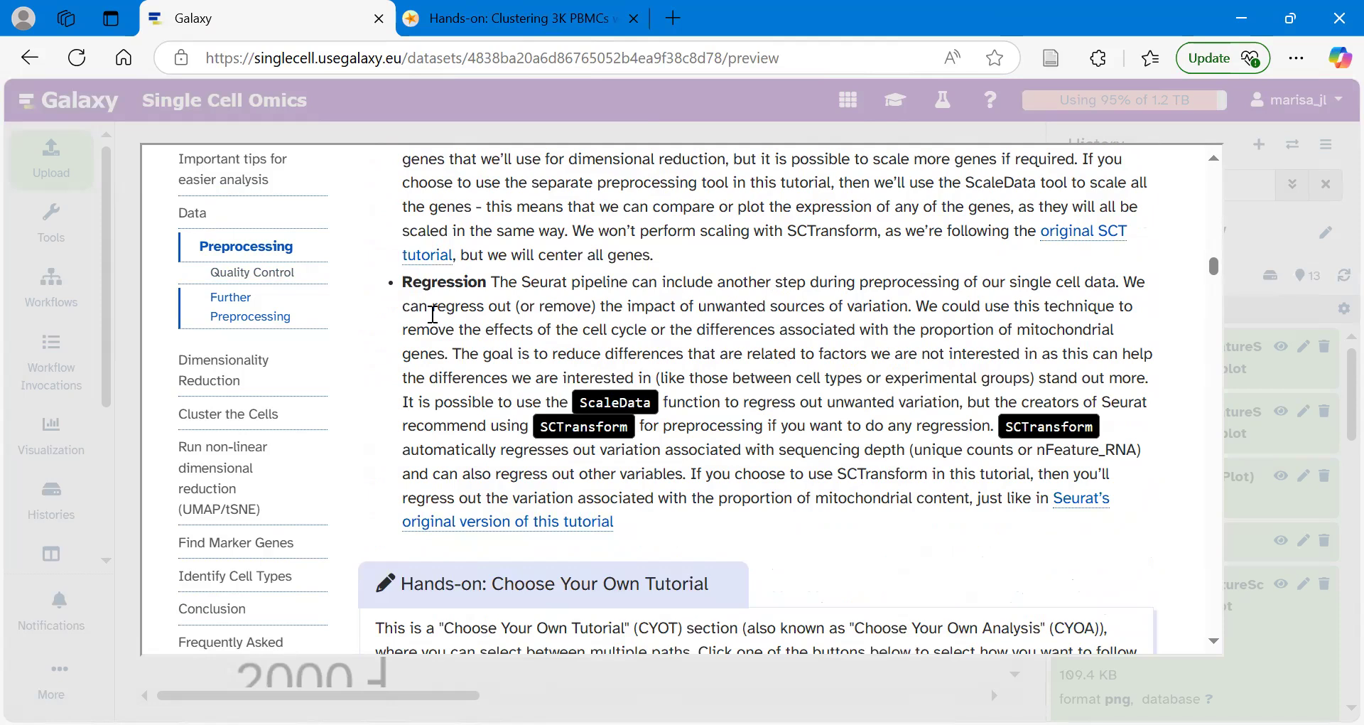
{"action": "scroll", "coordinate": [432, 308], "scroll_direction": "down", "scroll_amount": 5}
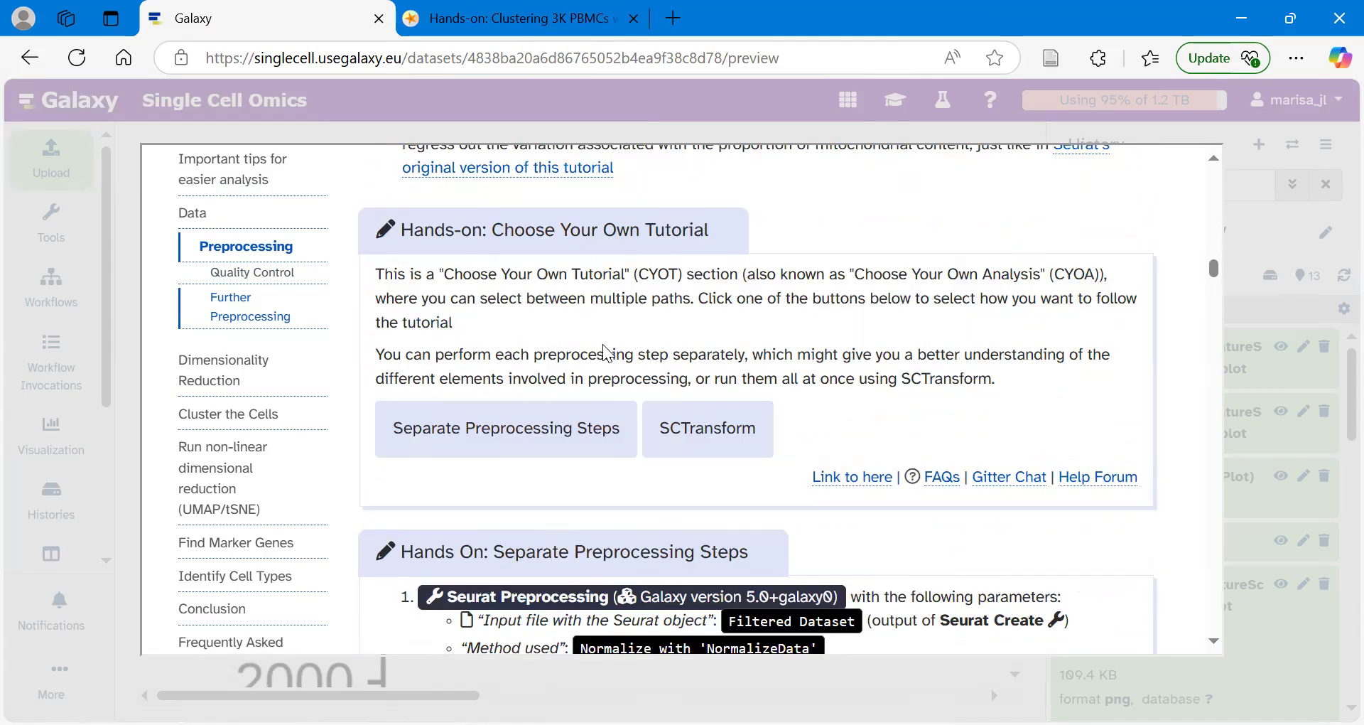
{"action": "left_click", "coordinate": [693, 435]}
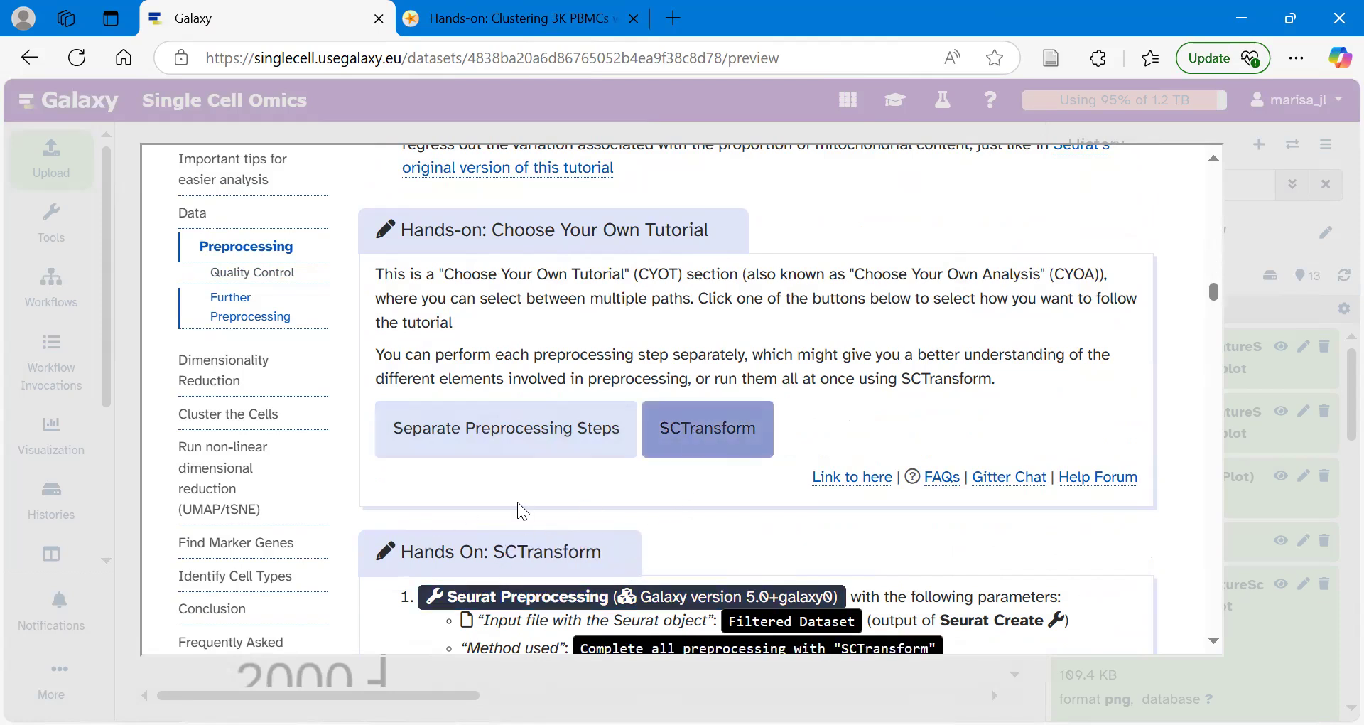
Switch the tutorial to the Separate Preprocessing Steps path and review its first hands-on instructions
{"action": "left_click", "coordinate": [461, 440]}
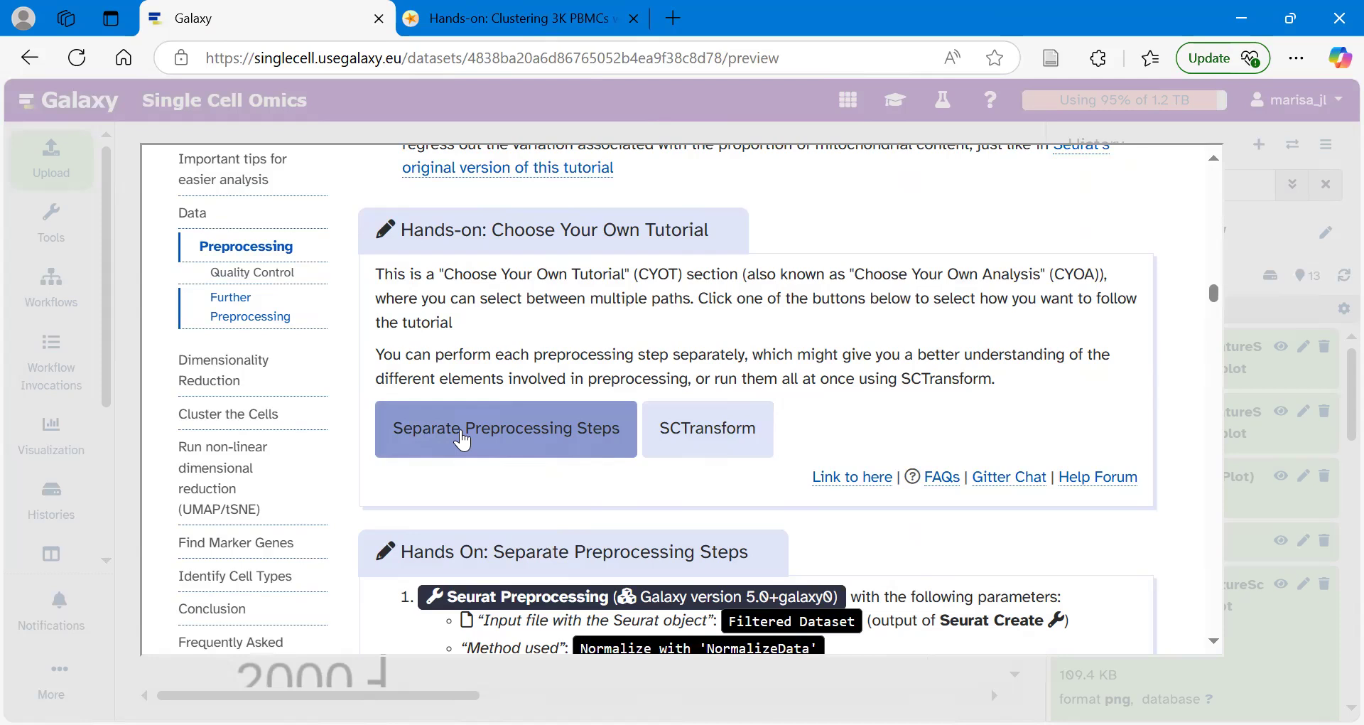
{"action": "scroll", "coordinate": [786, 345], "scroll_direction": "down", "scroll_amount": 3}
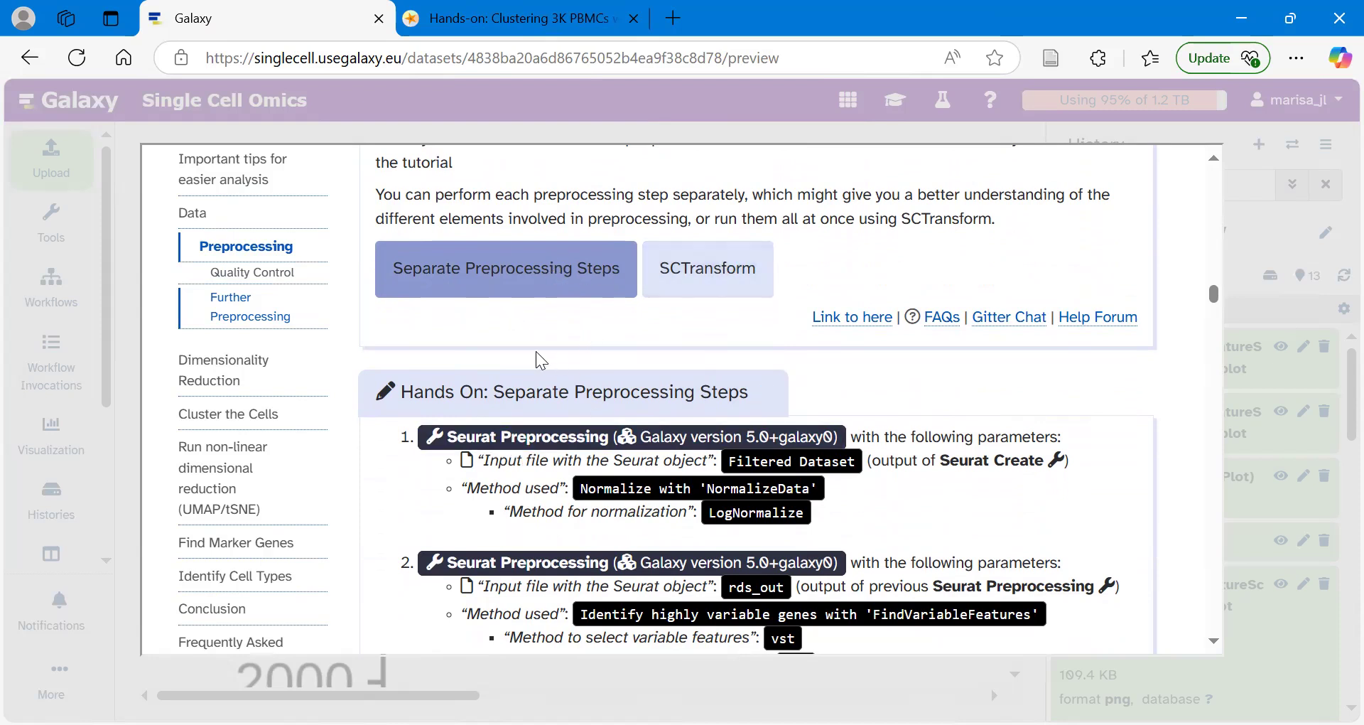
{"action": "scroll", "coordinate": [536, 351], "scroll_direction": "down", "scroll_amount": 1}
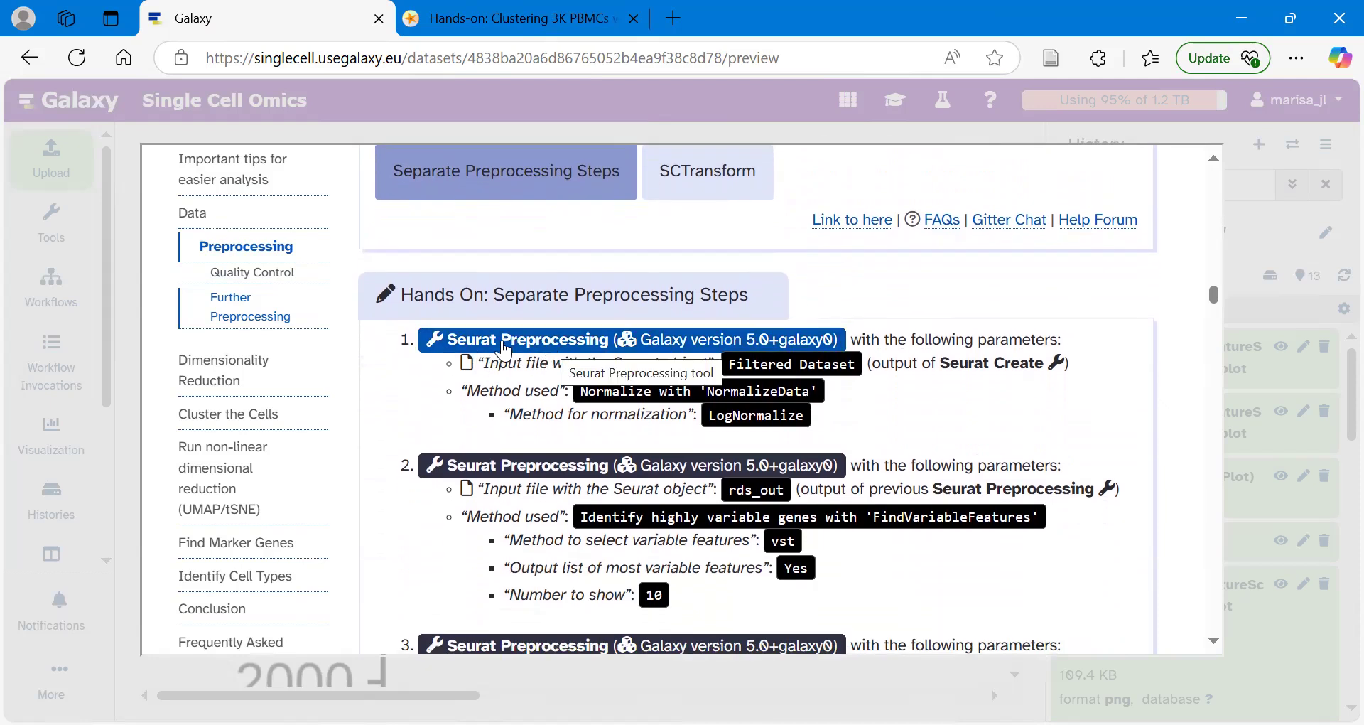
Run Seurat Preprocessing from the tutorial's first step on the Filtered Dataset, using NormalizeData with the LogNormalize method
{"action": "left_click", "coordinate": [503, 342]}
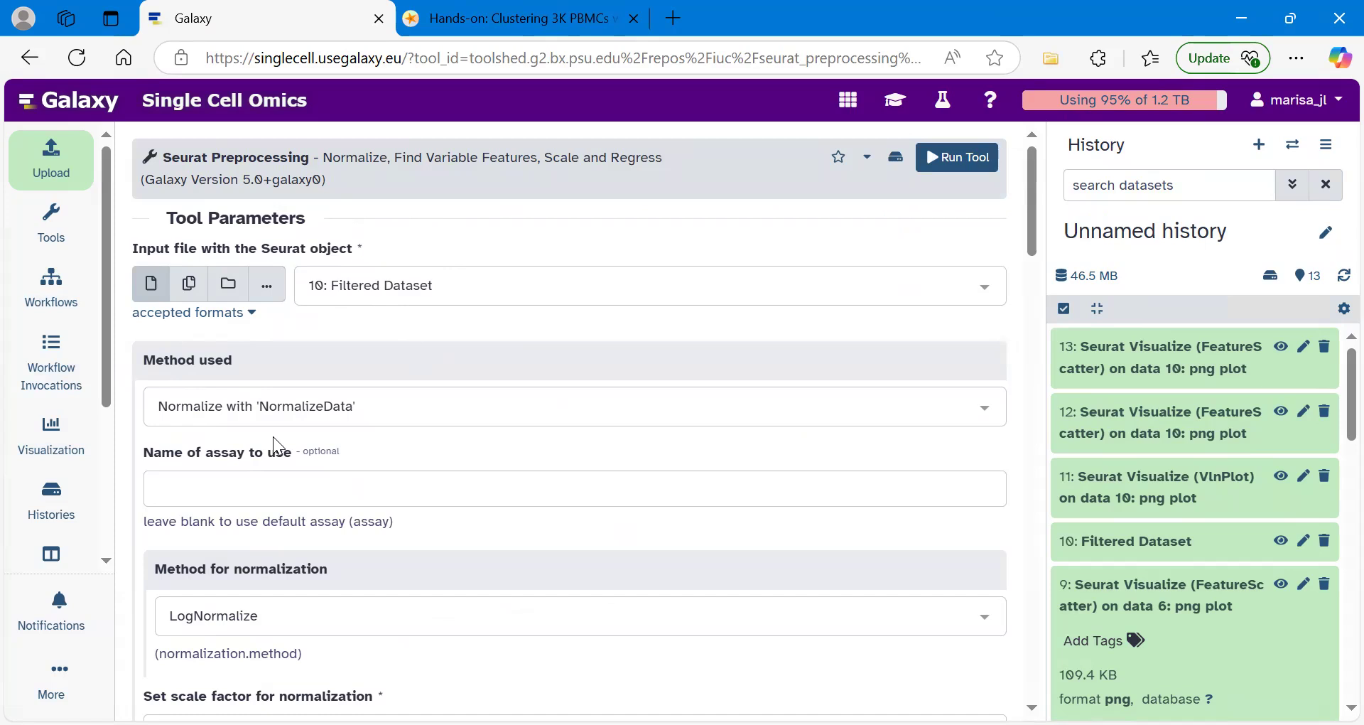
{"action": "scroll", "coordinate": [273, 437], "scroll_direction": "down", "scroll_amount": 2}
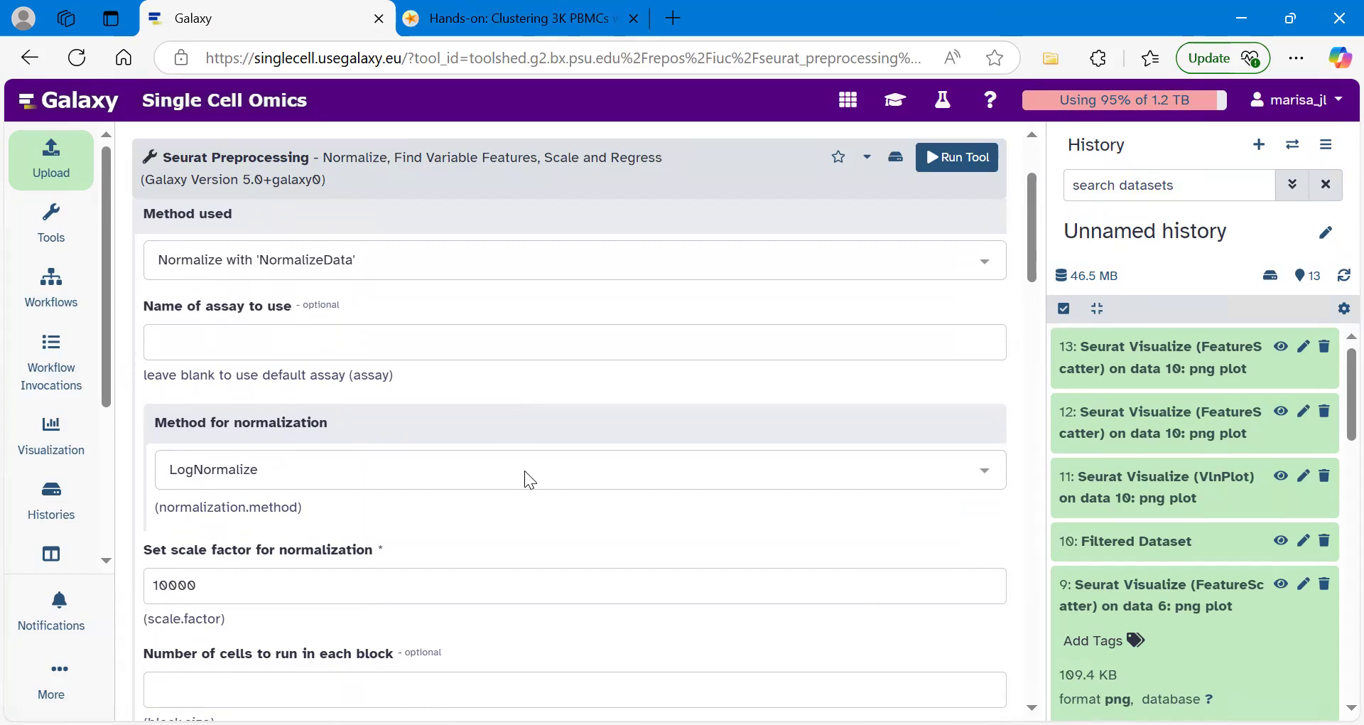
{"action": "left_click", "coordinate": [968, 159]}
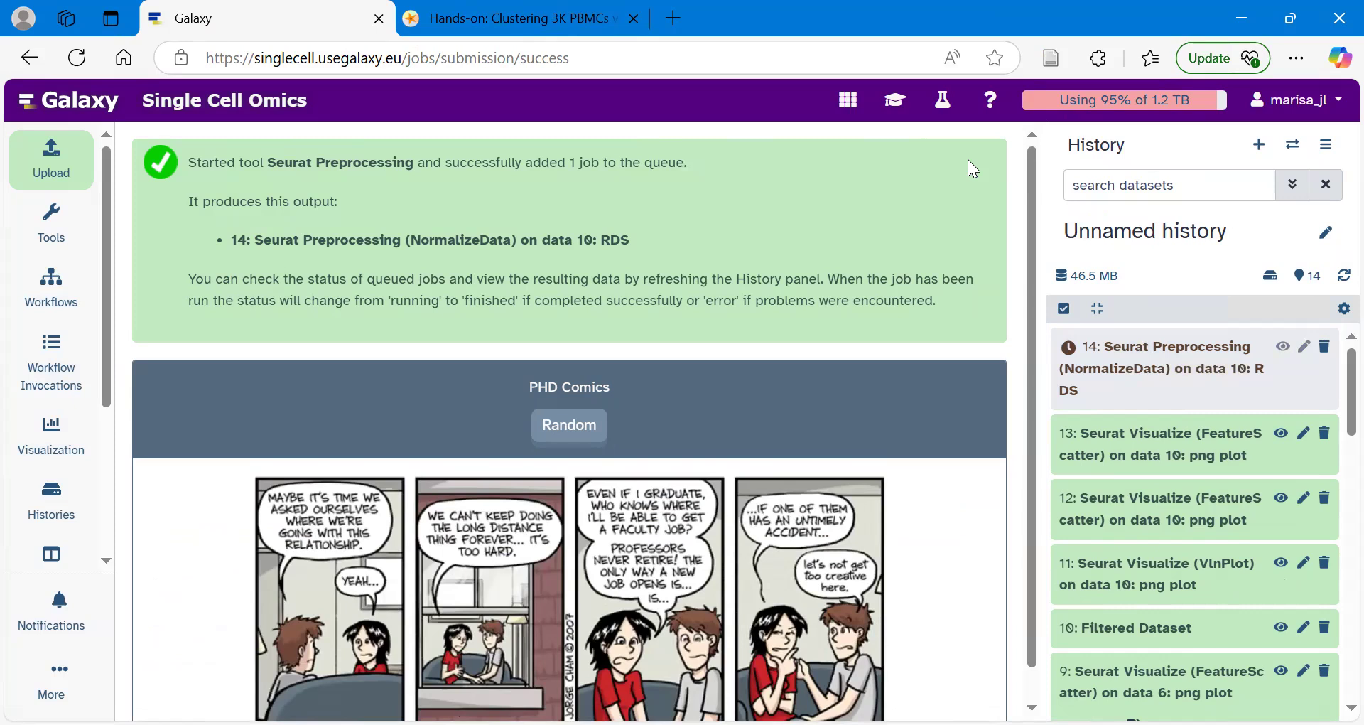
Open Seurat Preprocessing from the tutorial's second step and set the method to identify highly variable genes with FindVariableFeatures
{"action": "left_click", "coordinate": [897, 107]}
{"action": "scroll", "coordinate": [544, 414], "scroll_direction": "down", "scroll_amount": 2}
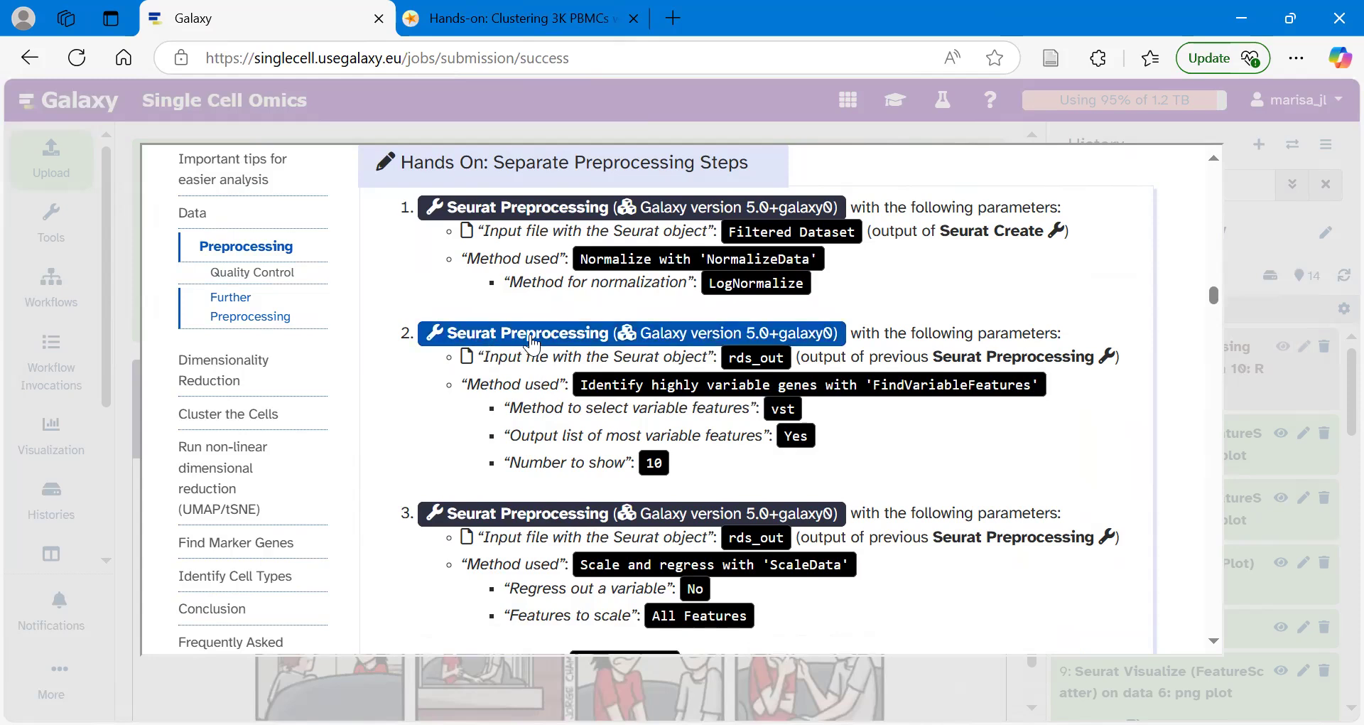
{"action": "left_click", "coordinate": [538, 340]}
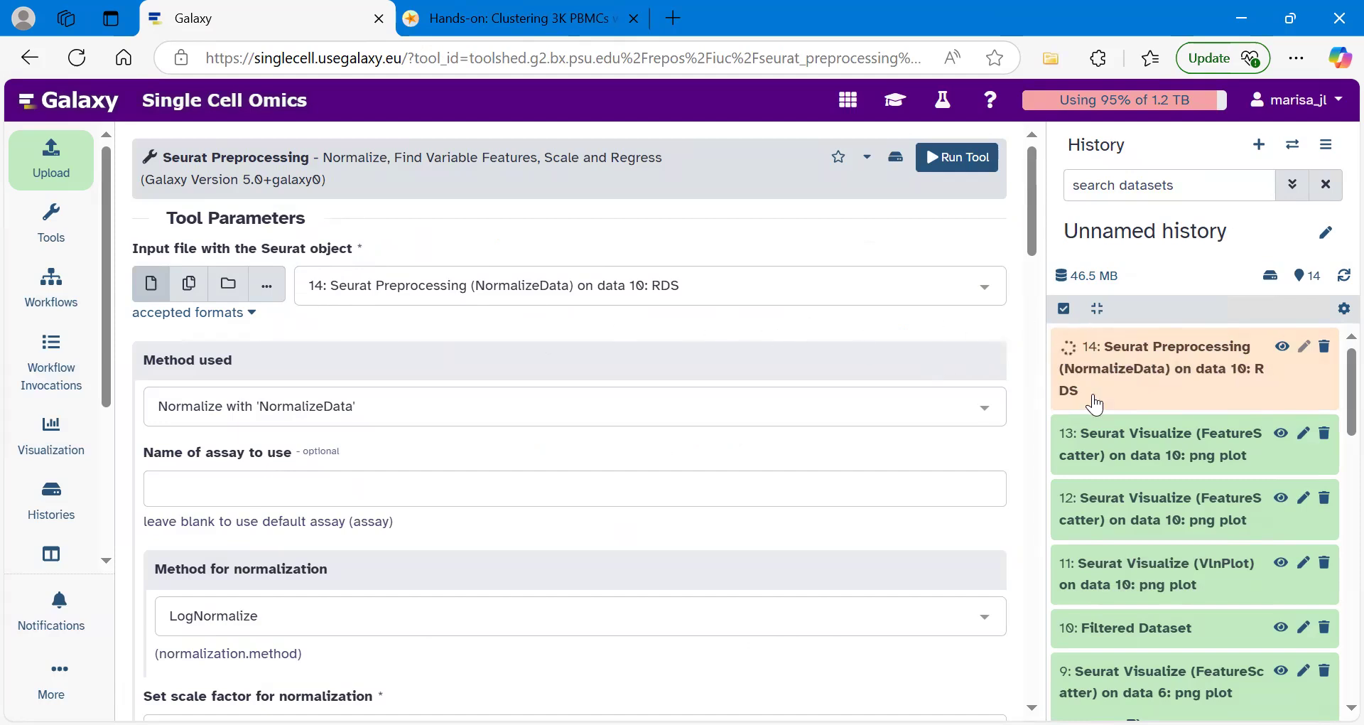
{"action": "left_click", "coordinate": [287, 405]}
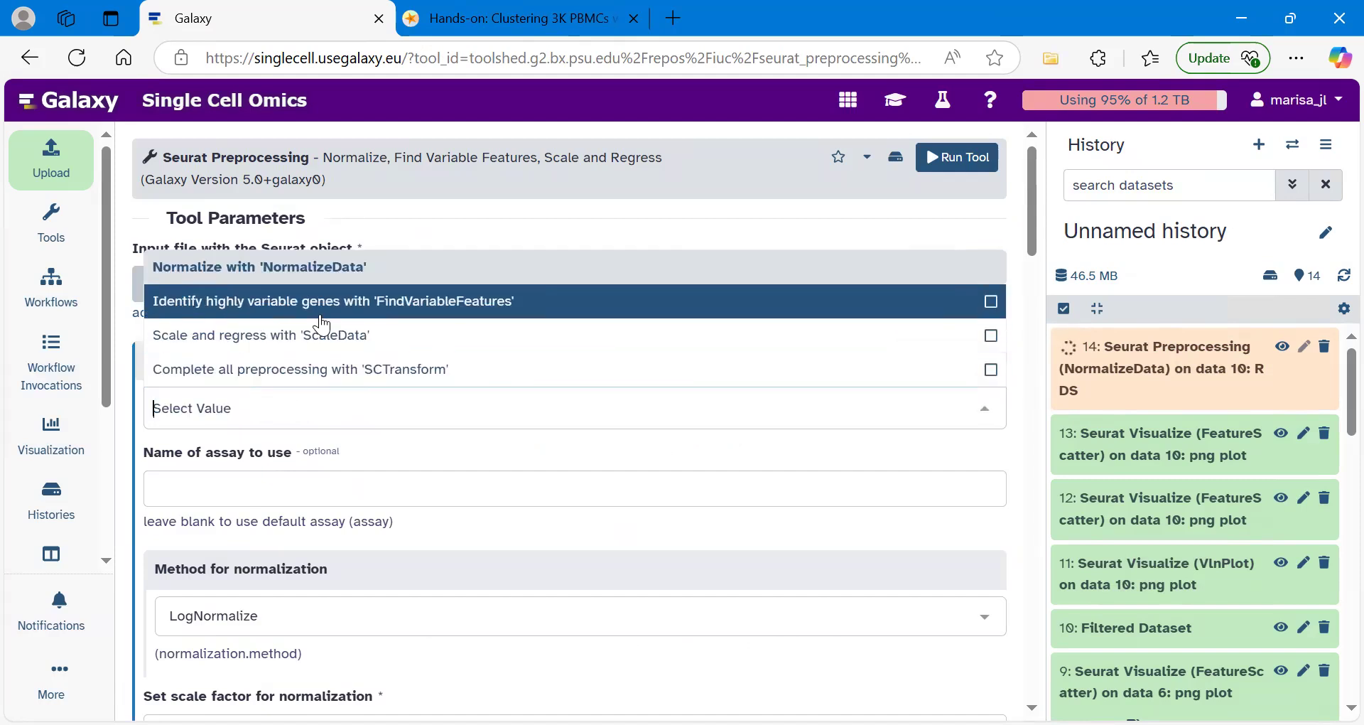
{"action": "left_click", "coordinate": [464, 311]}
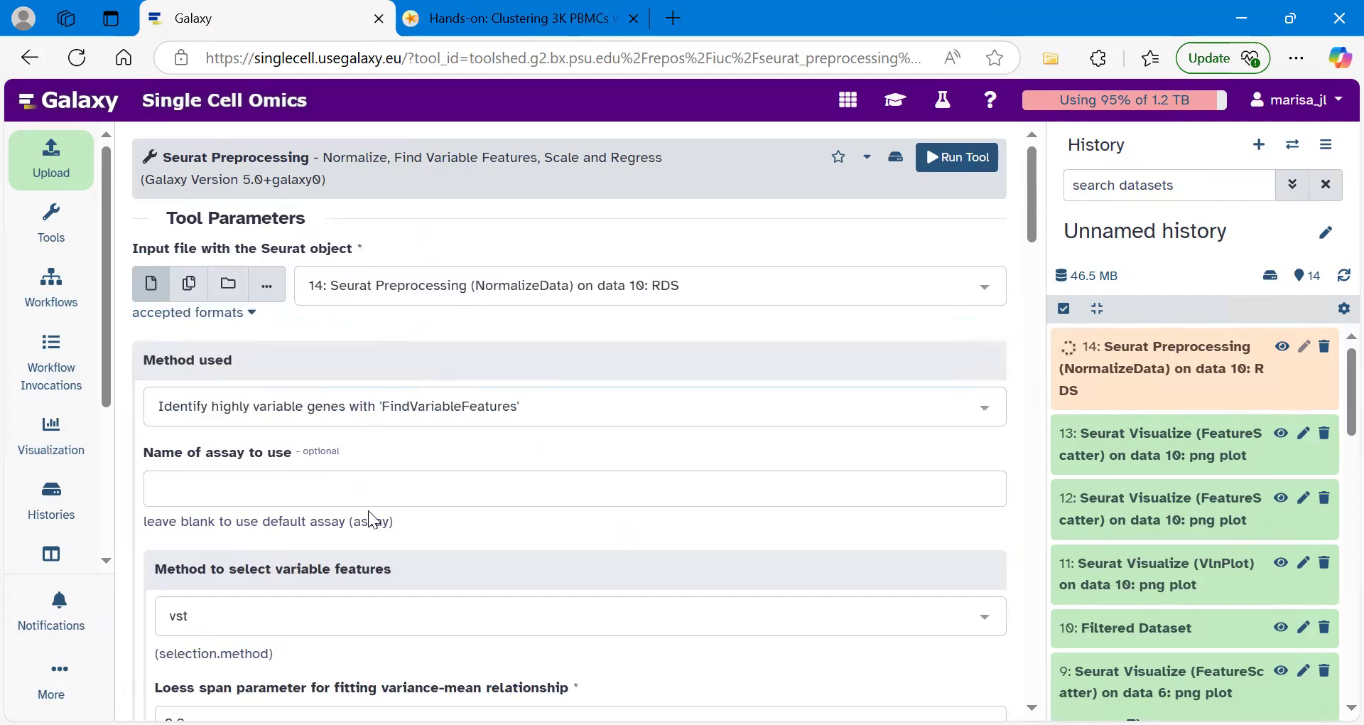
Enable the output list of most variable features, keeping 10 to show and the vst method, and run the FindVariableFeatures job
{"action": "scroll", "coordinate": [295, 600], "scroll_direction": "down", "scroll_amount": 5}
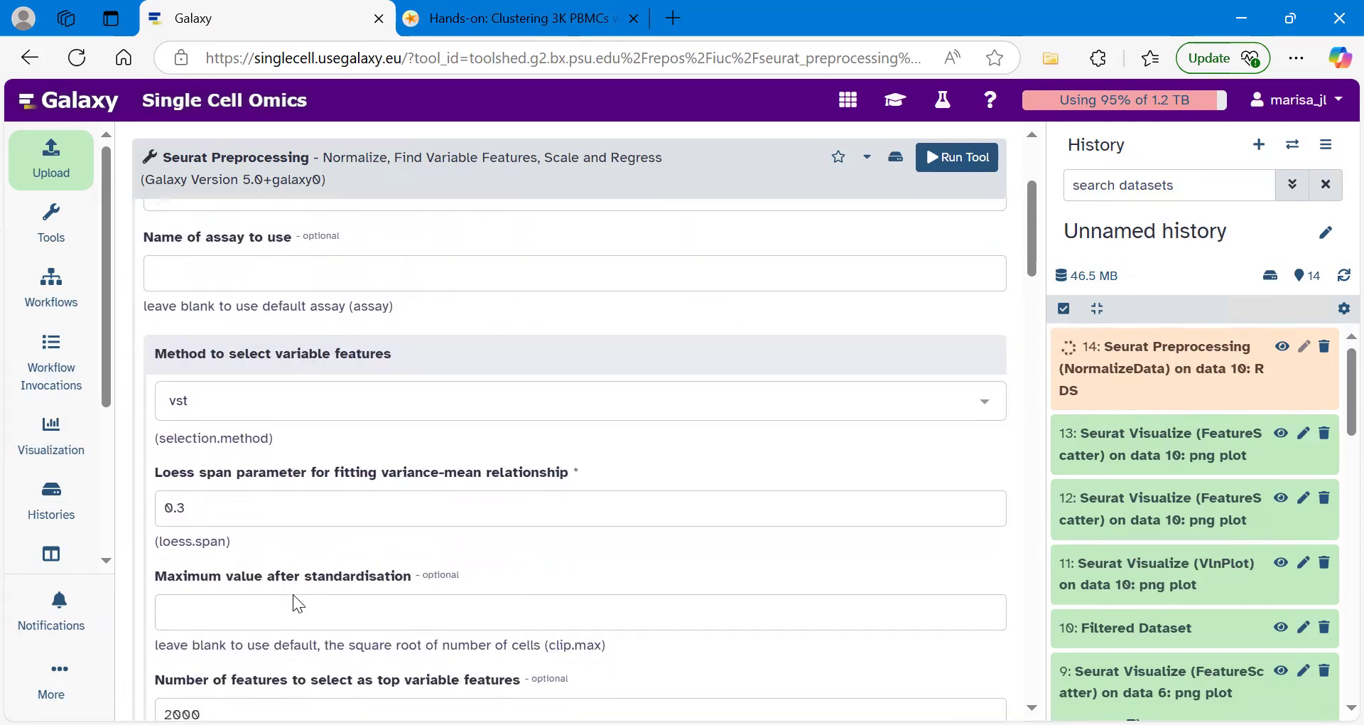
{"action": "scroll", "coordinate": [293, 594], "scroll_direction": "down", "scroll_amount": 1}
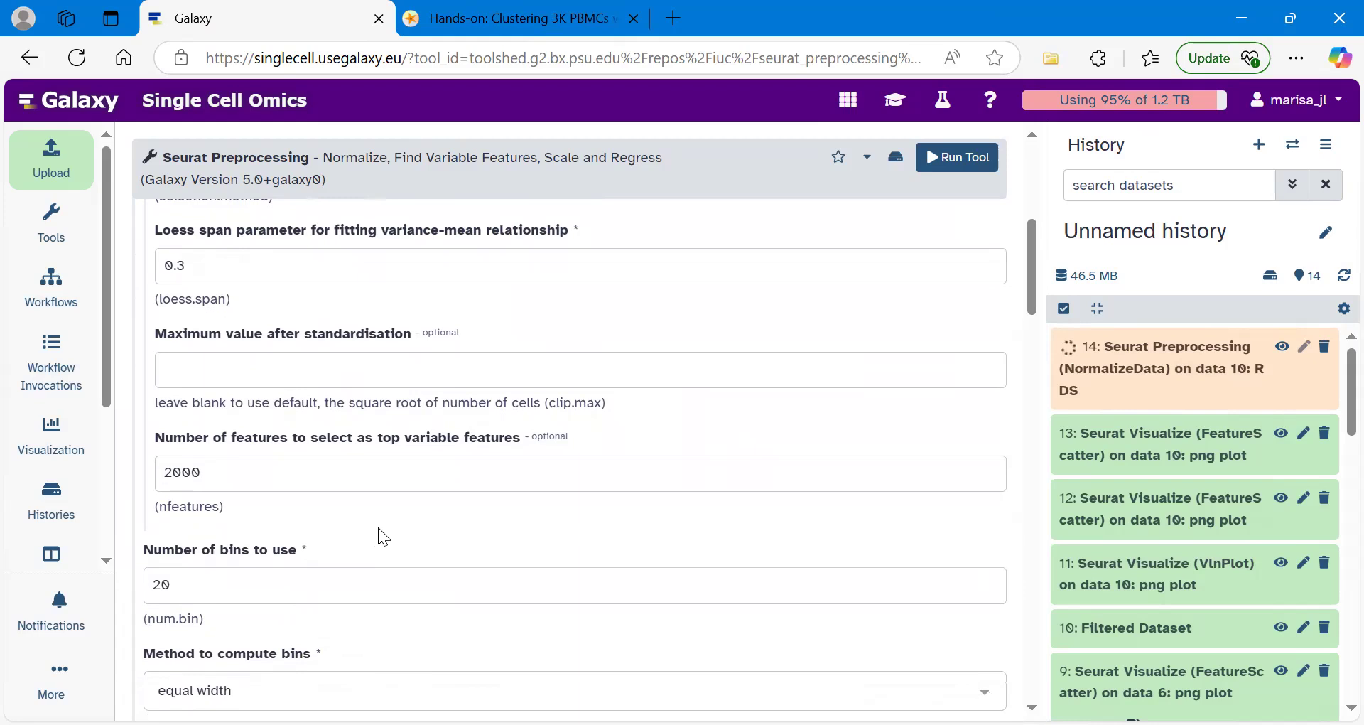
{"action": "scroll", "coordinate": [378, 527], "scroll_direction": "down", "scroll_amount": 5}
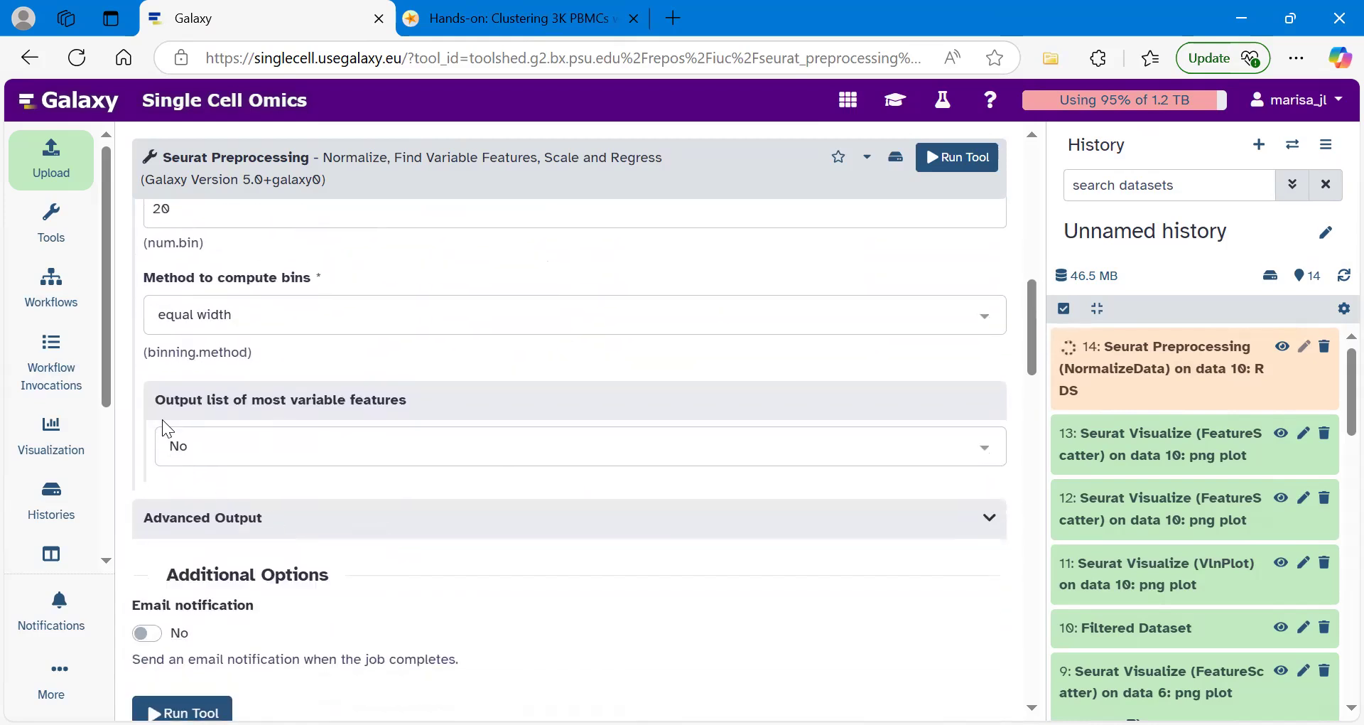
{"action": "left_click", "coordinate": [278, 442]}
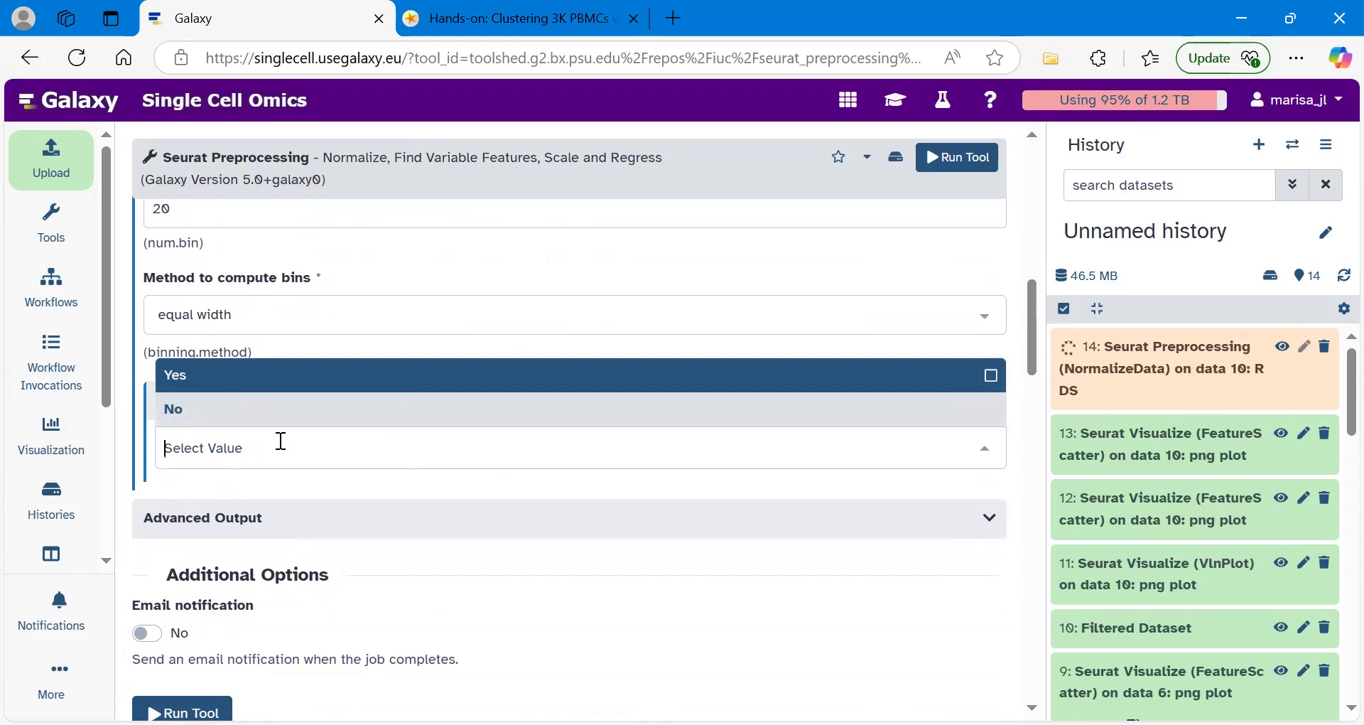
{"action": "left_click", "coordinate": [192, 377]}
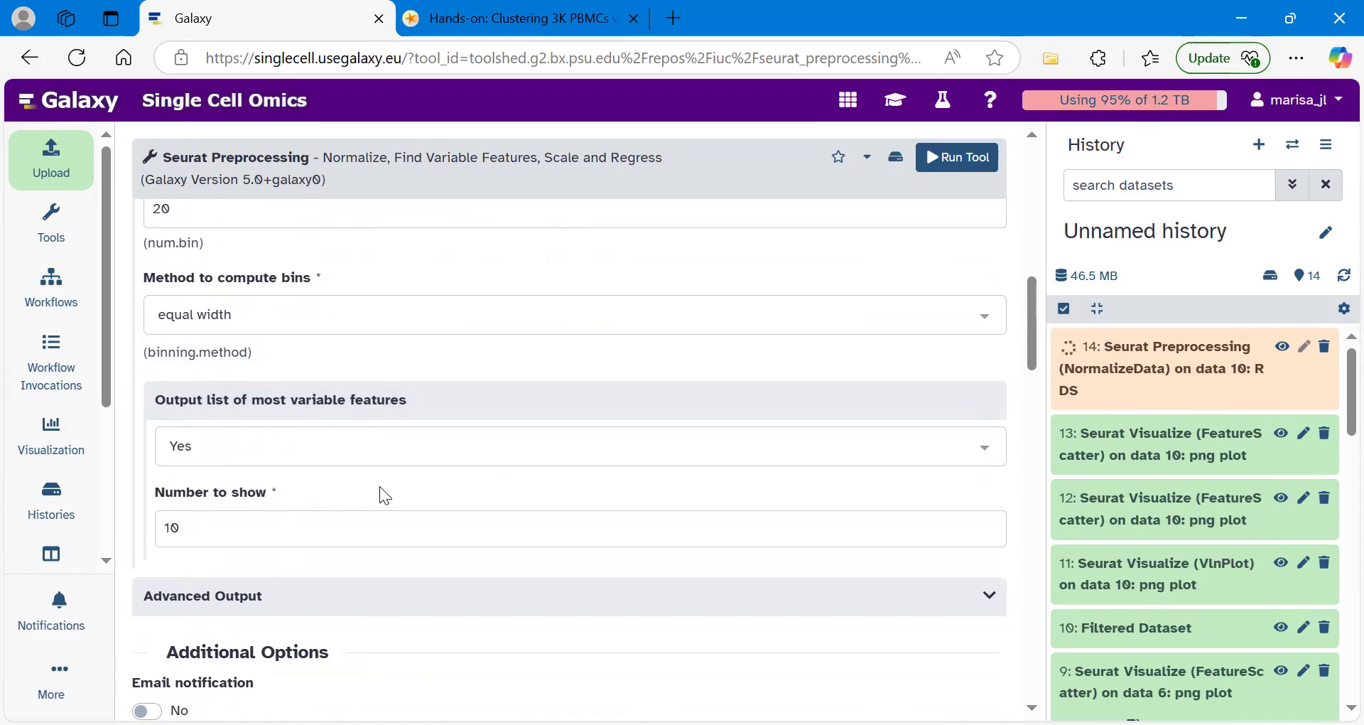
{"action": "left_click", "coordinate": [959, 158]}
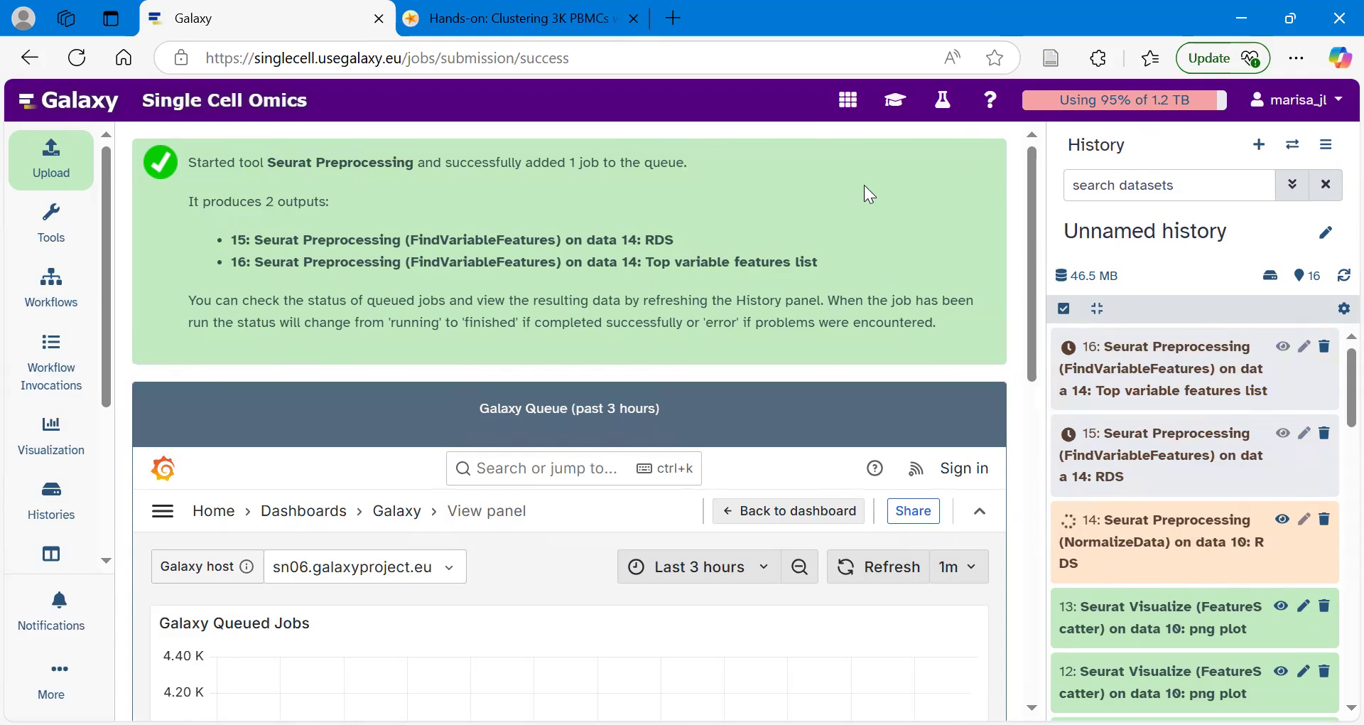
Open Seurat Preprocessing from the tutorial's third step and set the method to scale and regress with ScaleData
{"action": "left_click", "coordinate": [896, 107]}
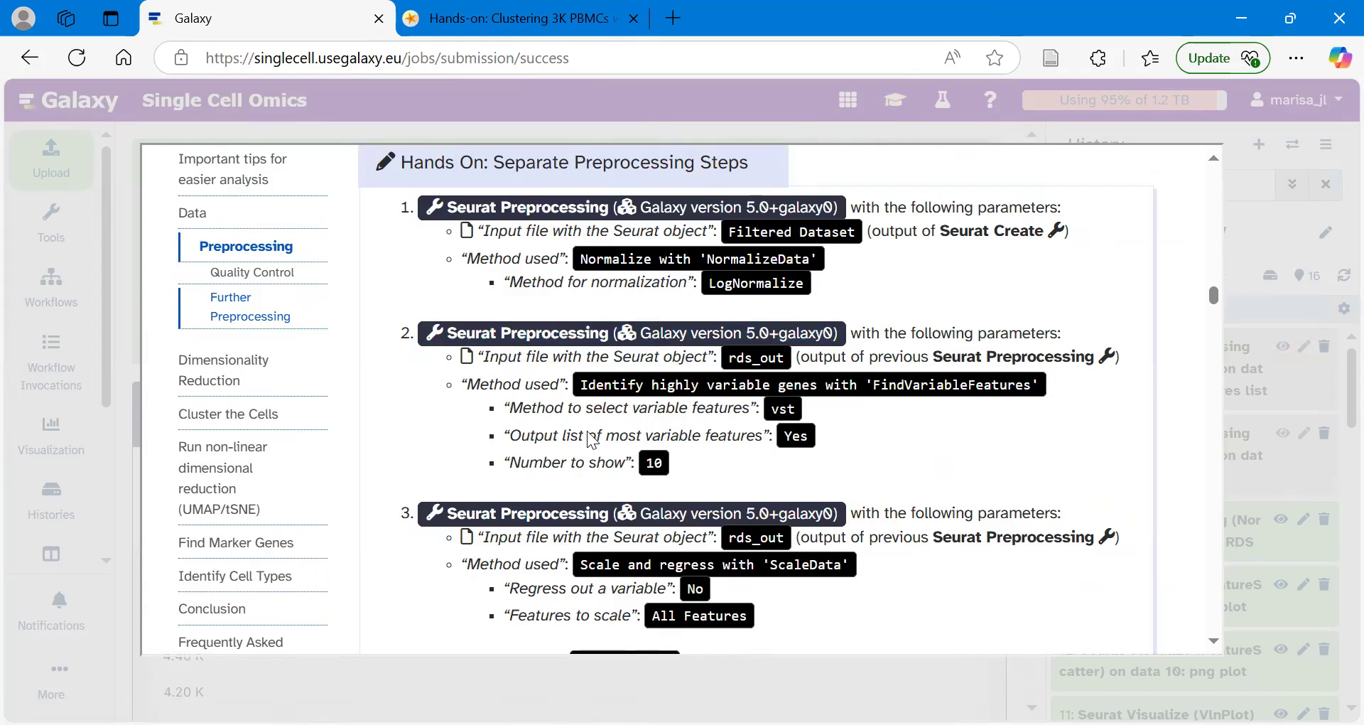
{"action": "left_click", "coordinate": [542, 517]}
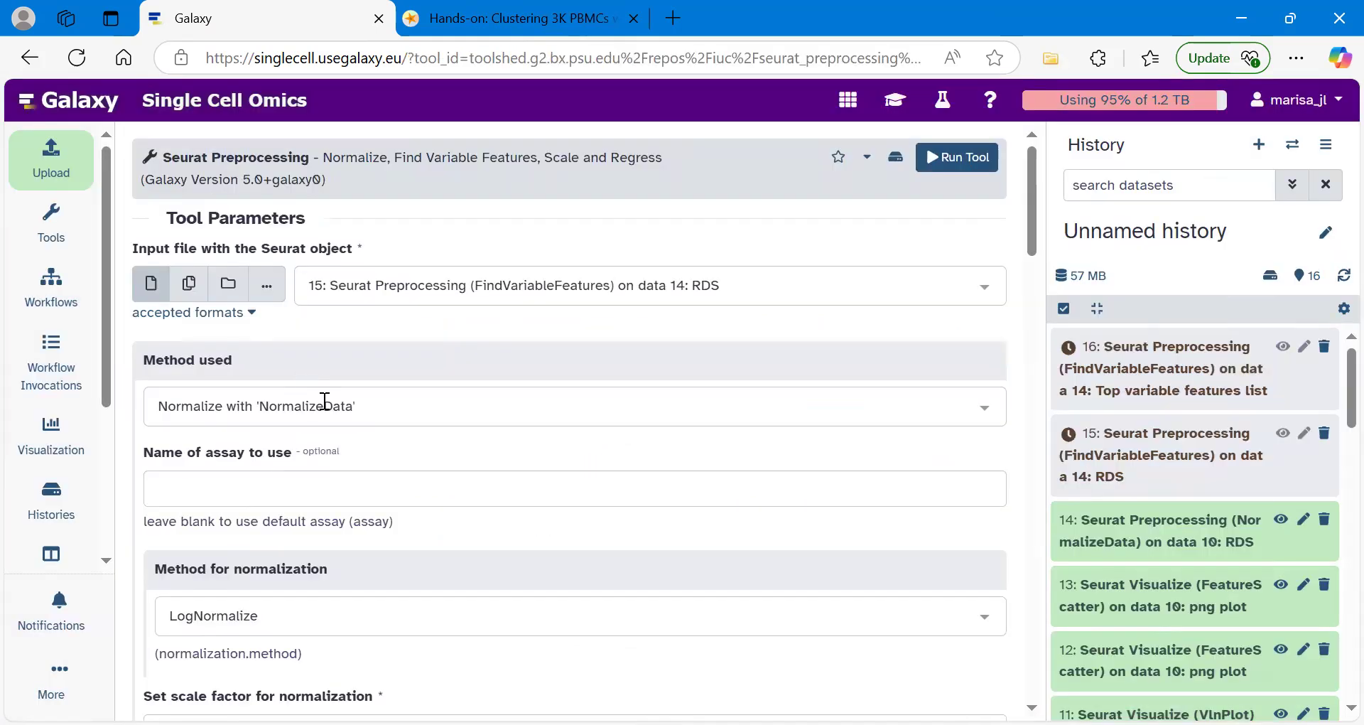
{"action": "left_click", "coordinate": [286, 405]}
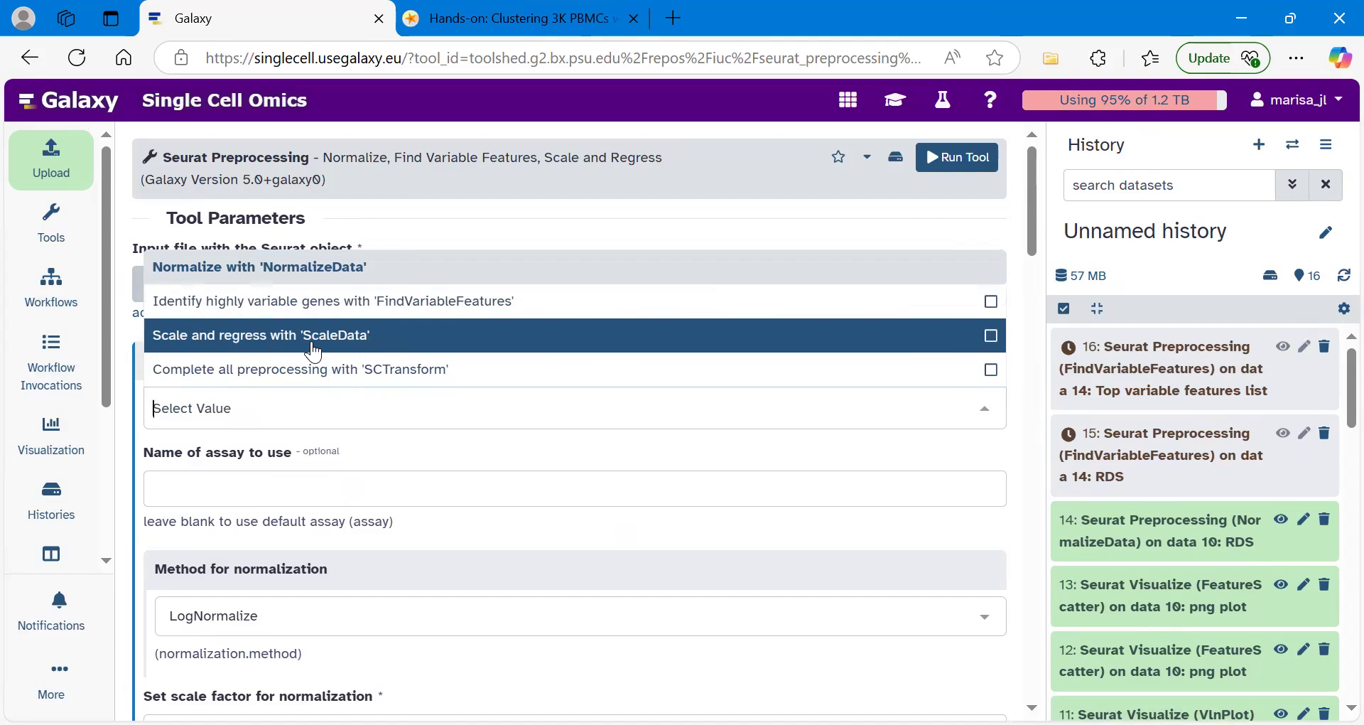
{"action": "left_click", "coordinate": [363, 338]}
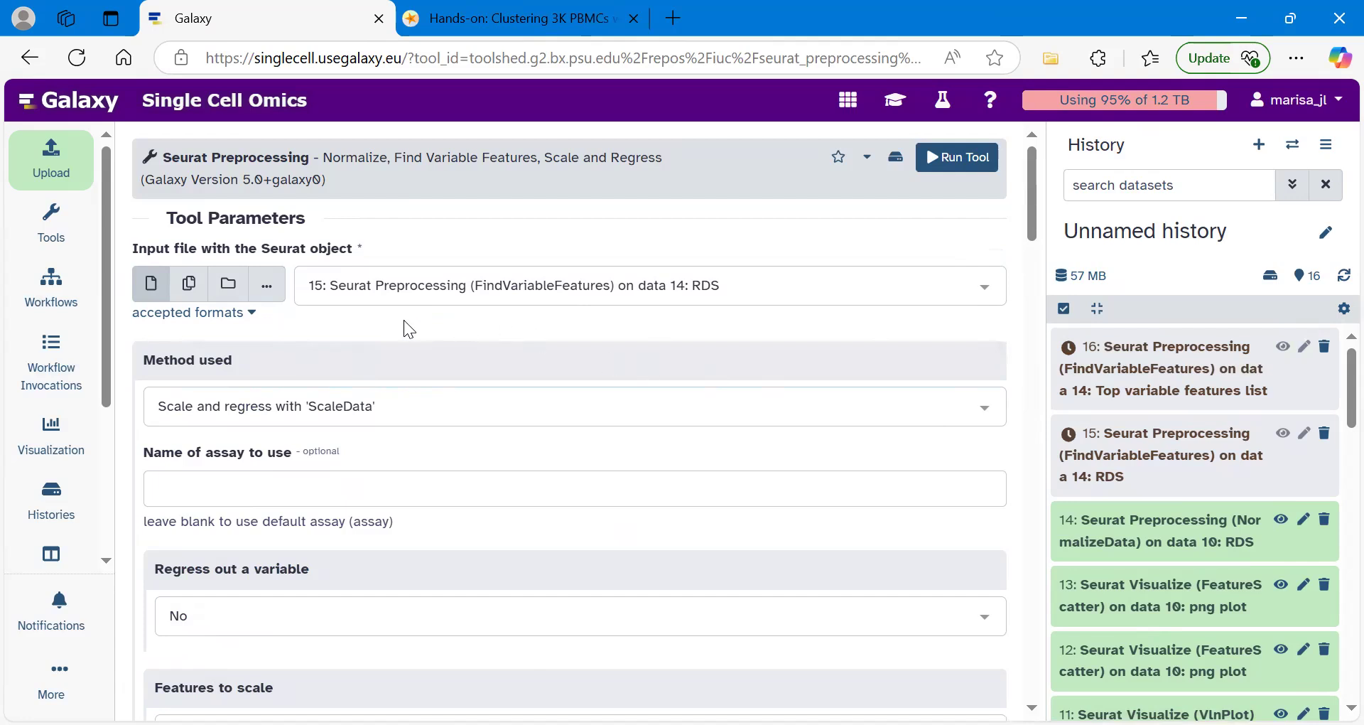
Set the features to scale to All Features, leave variable regression at No, and run the ScaleData job
{"action": "scroll", "coordinate": [404, 322], "scroll_direction": "down", "scroll_amount": 2}
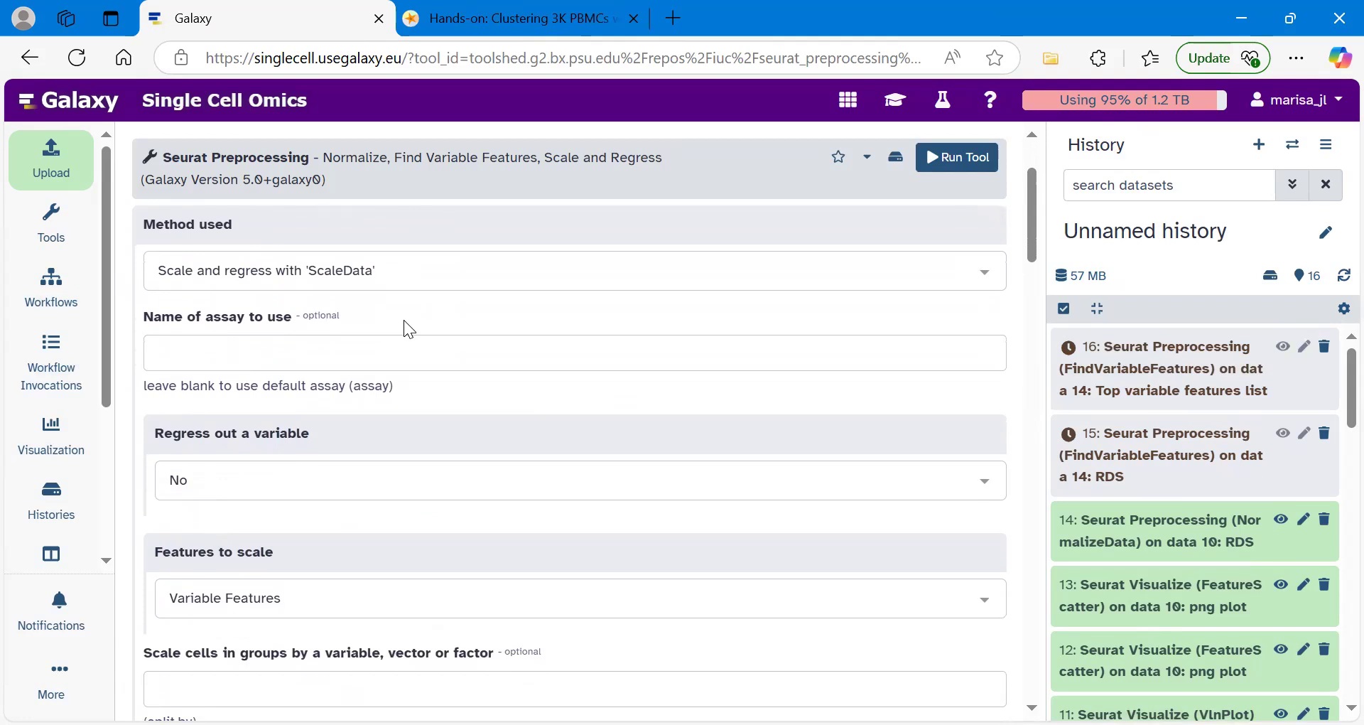
{"action": "scroll", "coordinate": [404, 322], "scroll_direction": "down", "scroll_amount": 2}
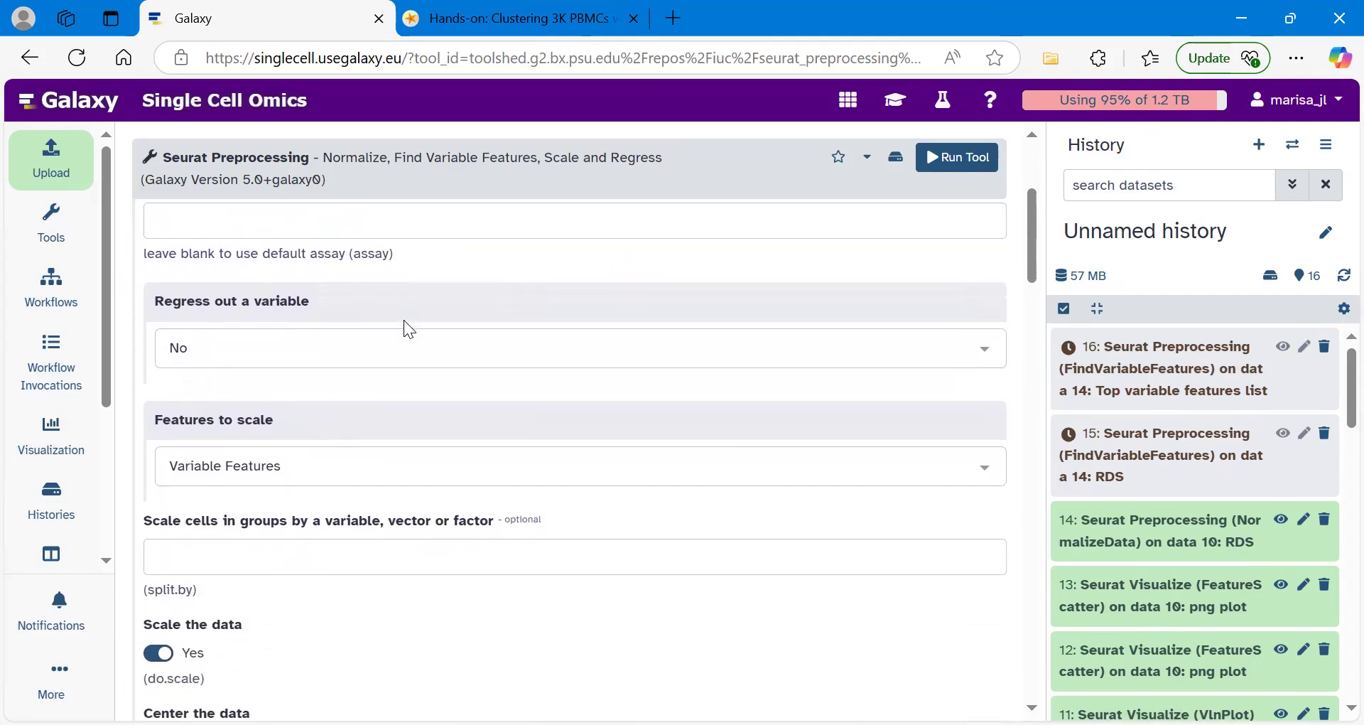
{"action": "scroll", "coordinate": [405, 329], "scroll_direction": "down", "scroll_amount": 1}
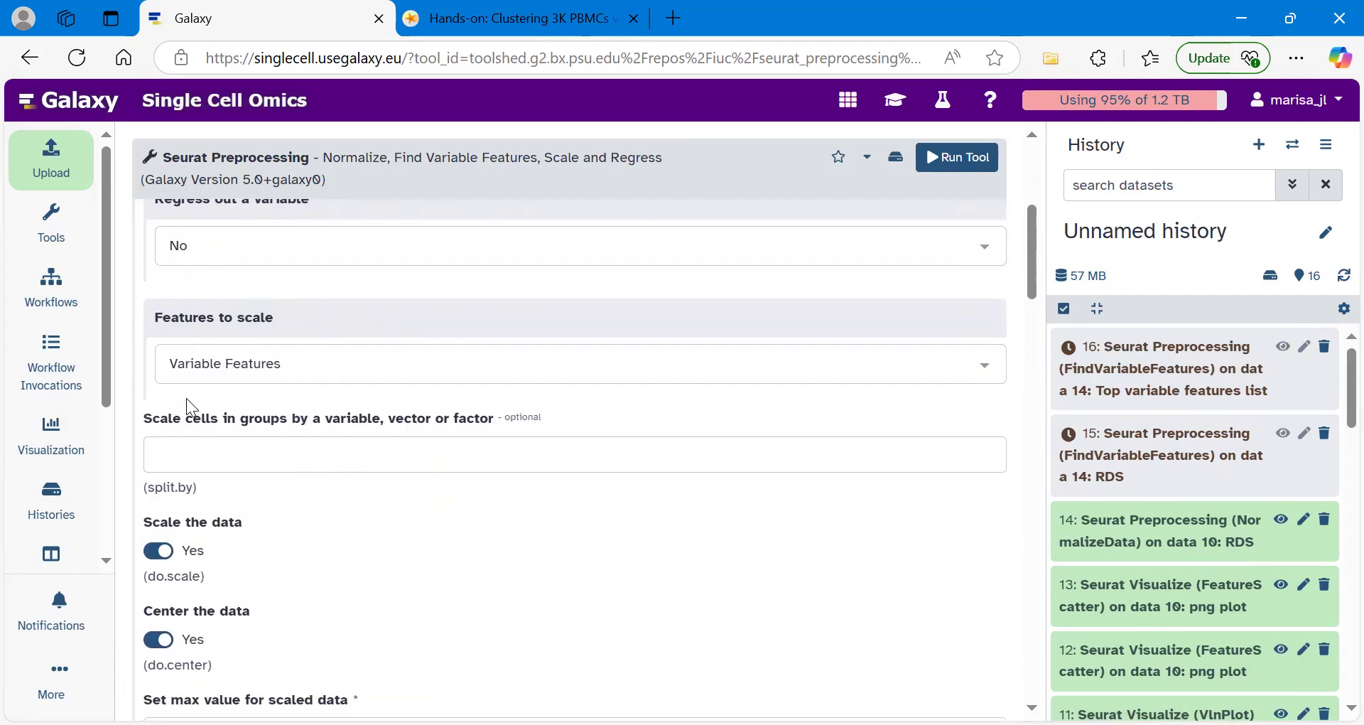
{"action": "left_click", "coordinate": [241, 368]}
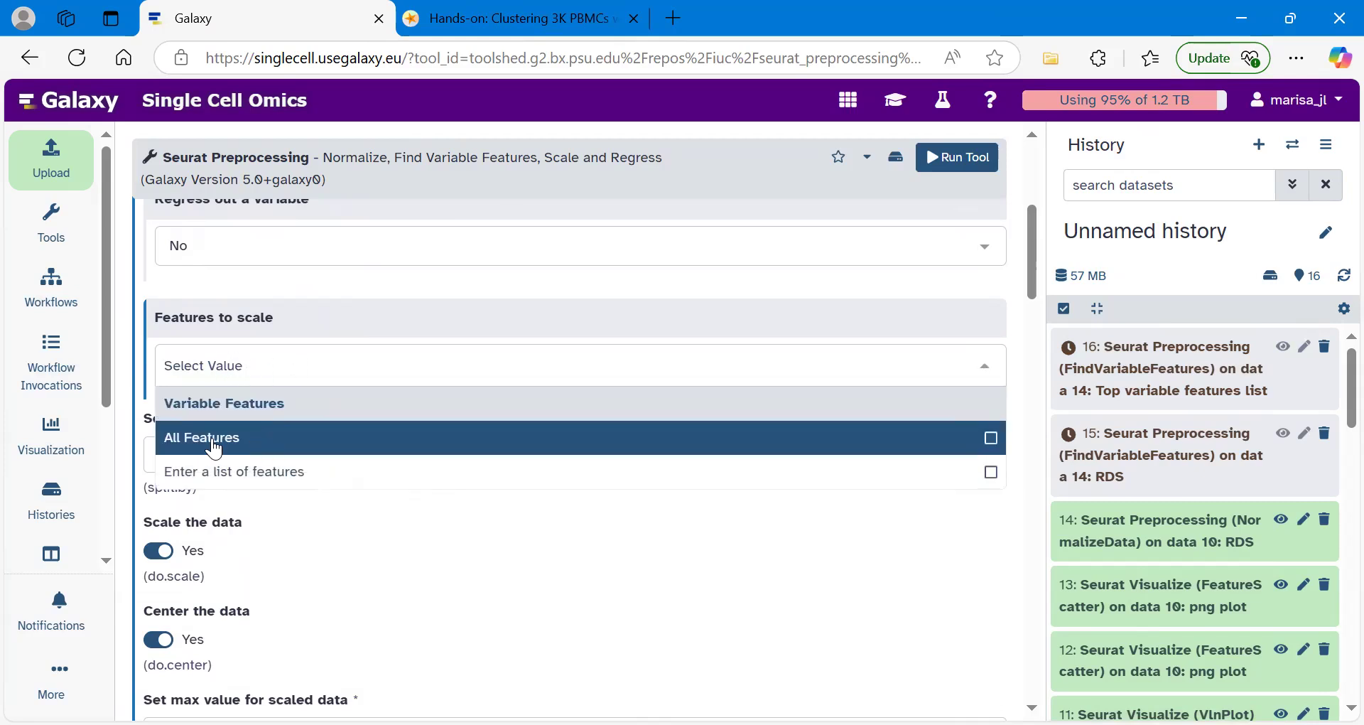
{"action": "left_click", "coordinate": [236, 440]}
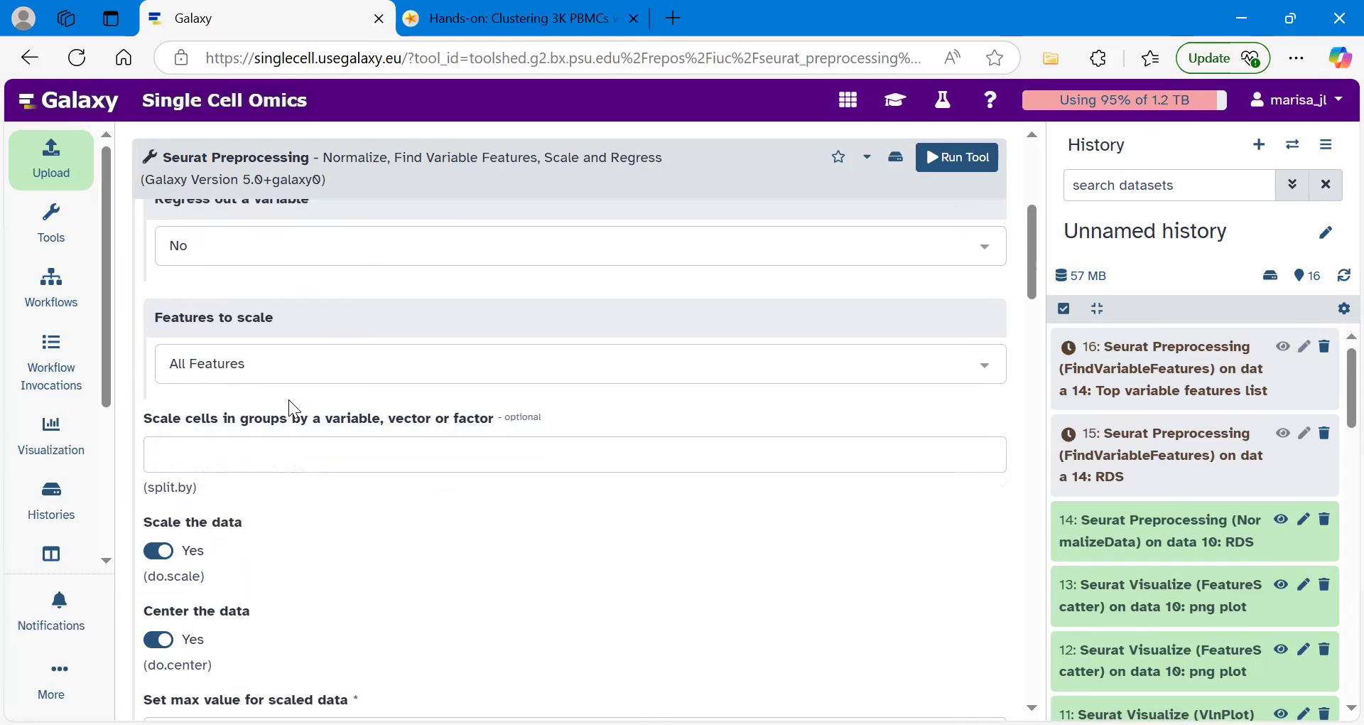
{"action": "scroll", "coordinate": [430, 492], "scroll_direction": "down", "scroll_amount": 8}
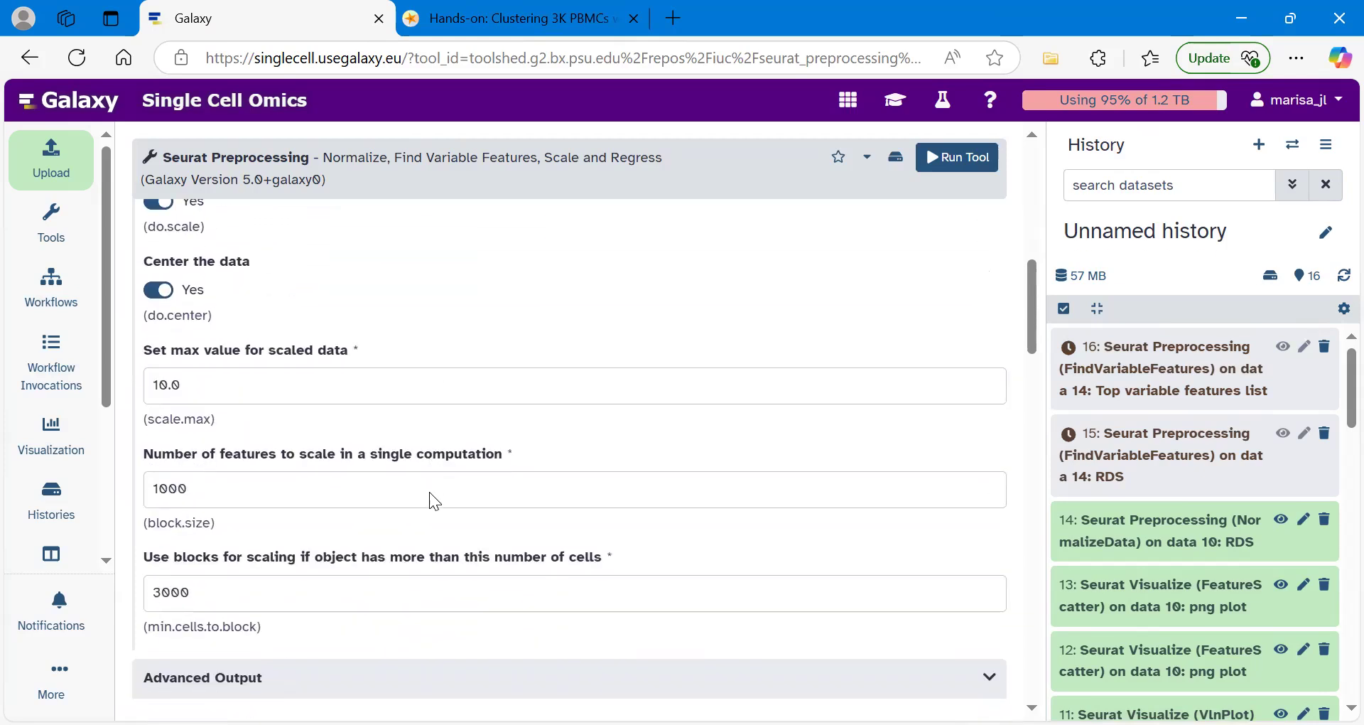
{"action": "scroll", "coordinate": [431, 493], "scroll_direction": "down", "scroll_amount": 1}
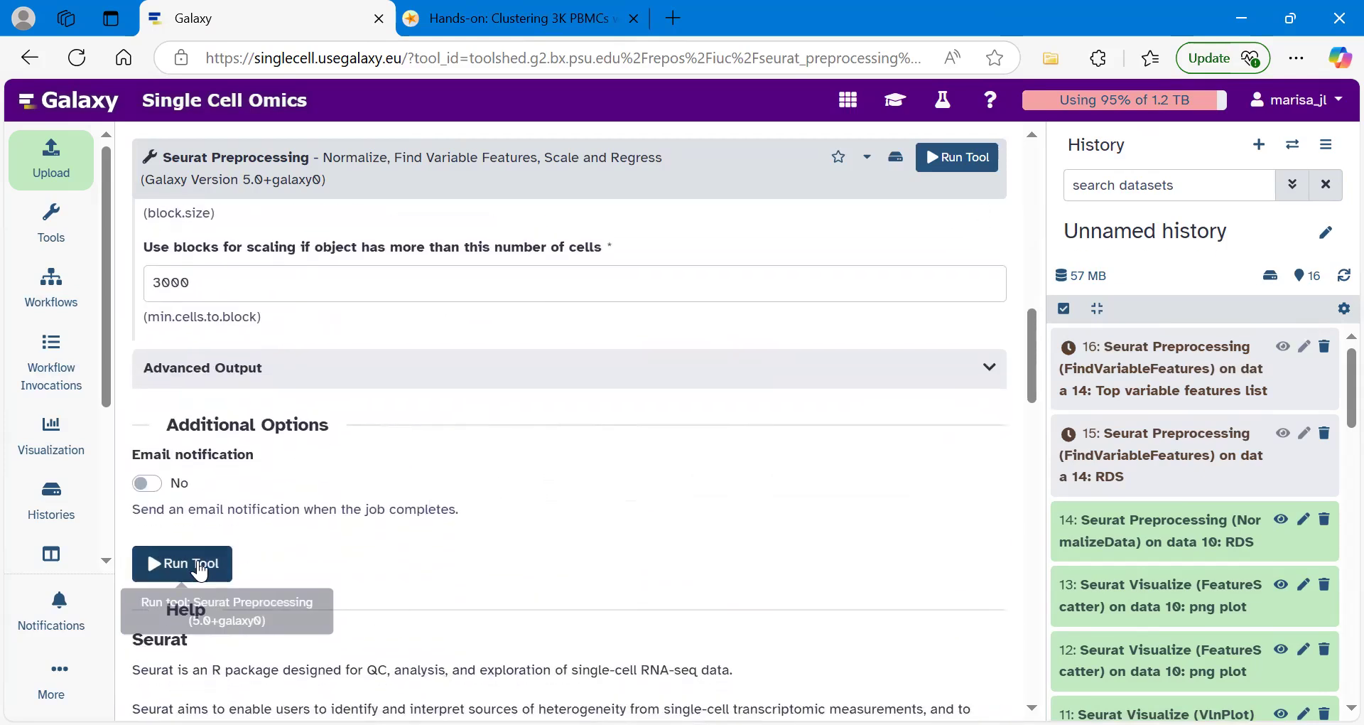
{"action": "left_click", "coordinate": [196, 565]}
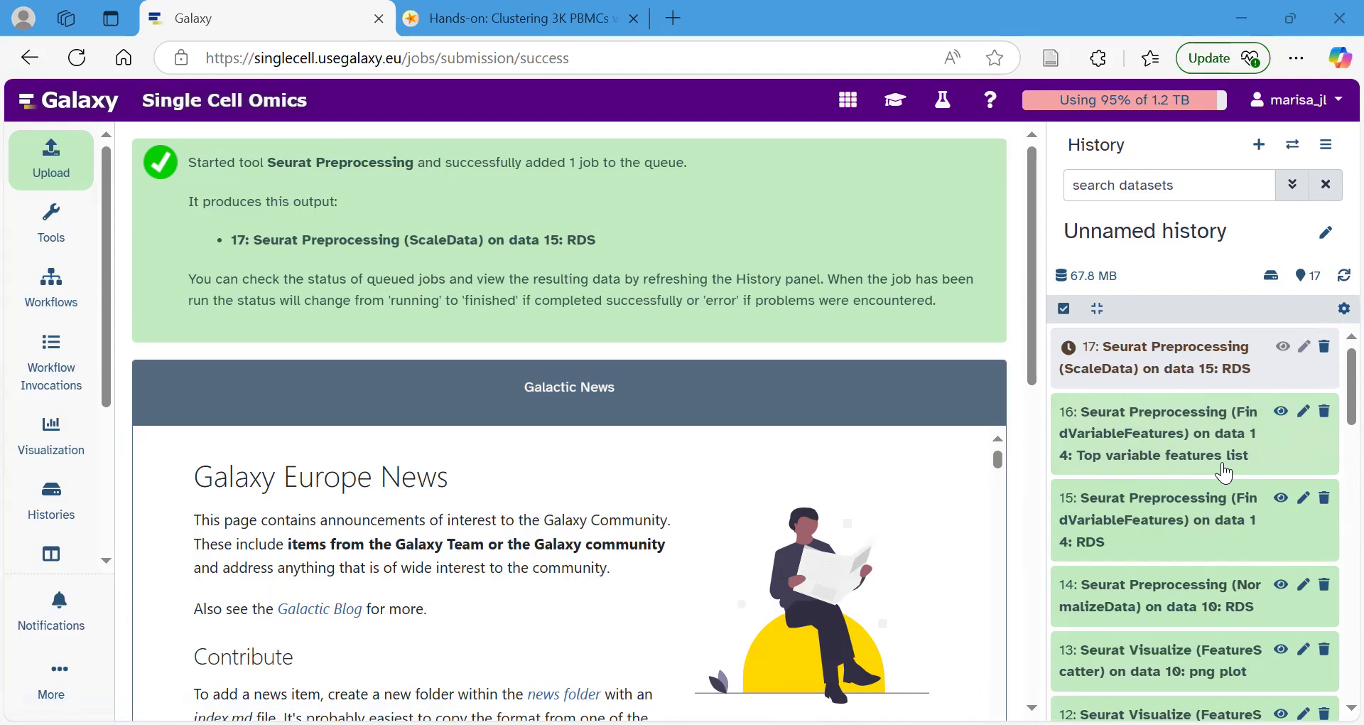
View the top variable features list produced by FindVariableFeatures, dataset 16
{"action": "left_click", "coordinate": [1280, 414]}
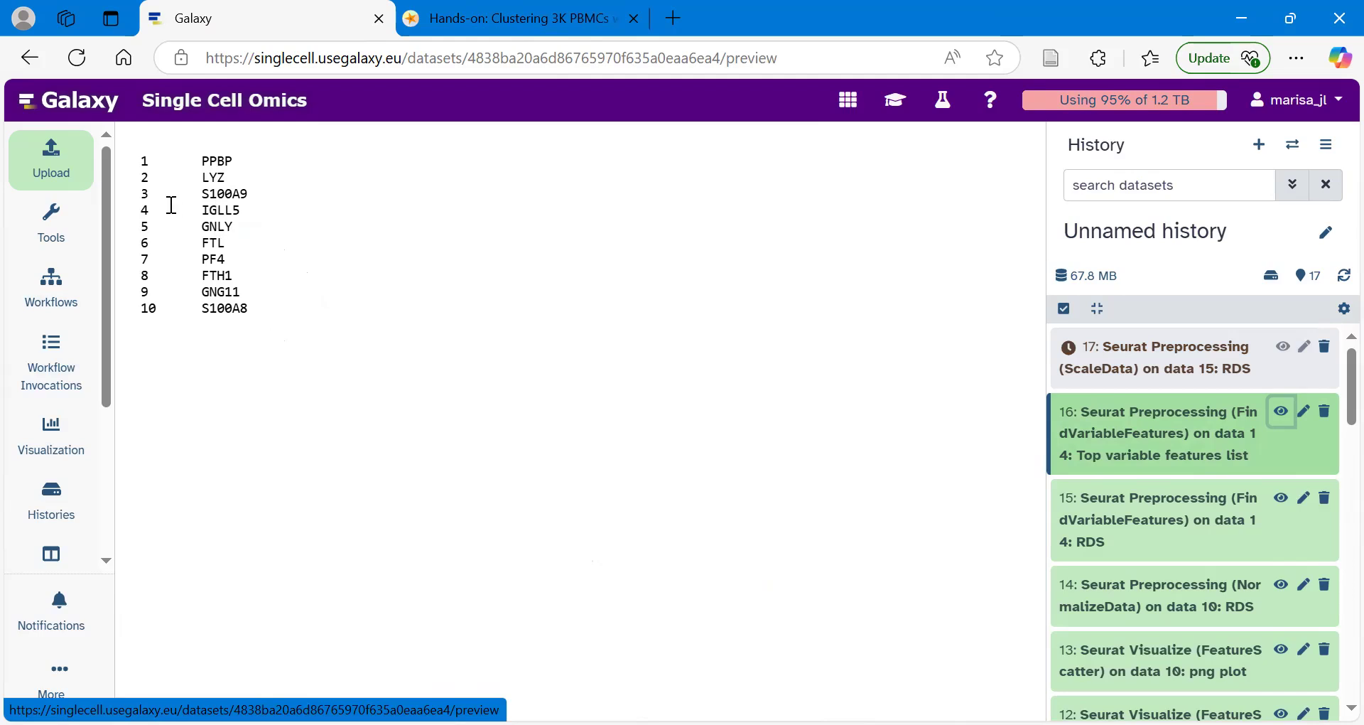
Find the Seurat Visualize tool by searching the tools for "seurat vis" and open its form
{"action": "left_click", "coordinate": [56, 234]}
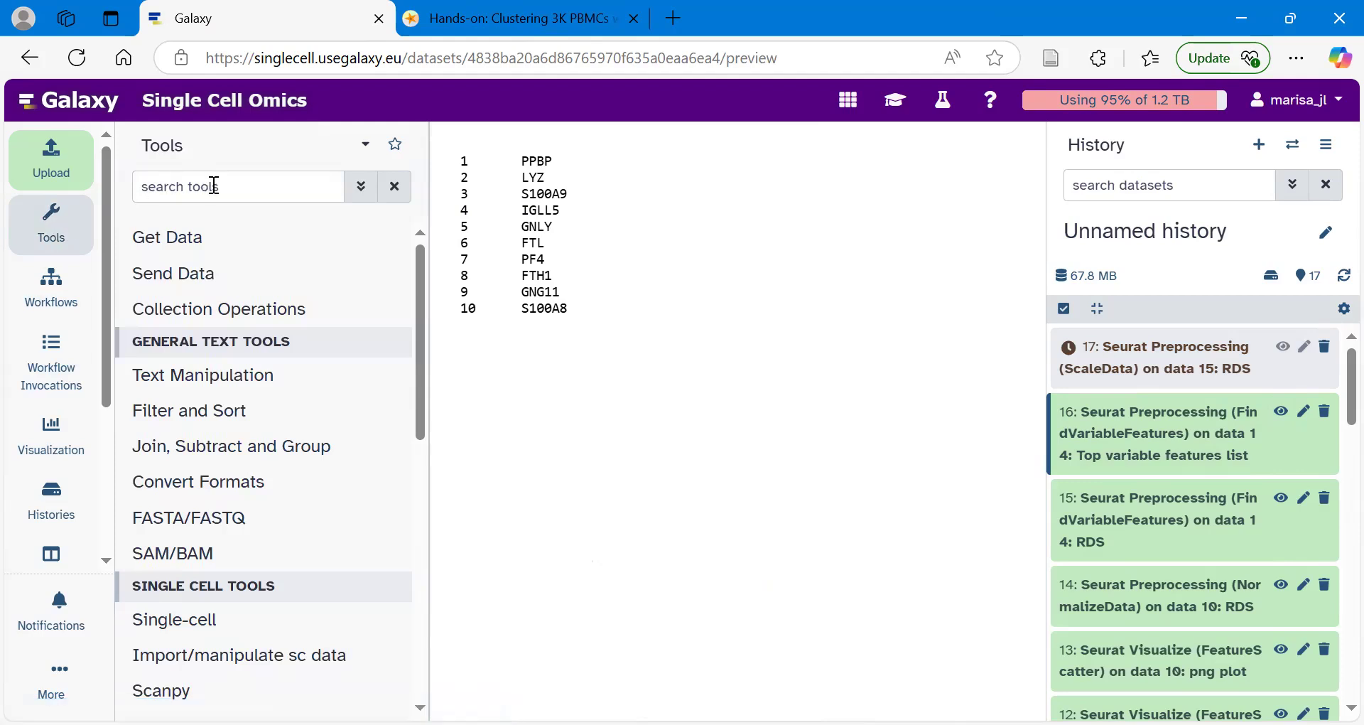
{"action": "left_click", "coordinate": [214, 187]}
{"action": "type", "text": "seu"}
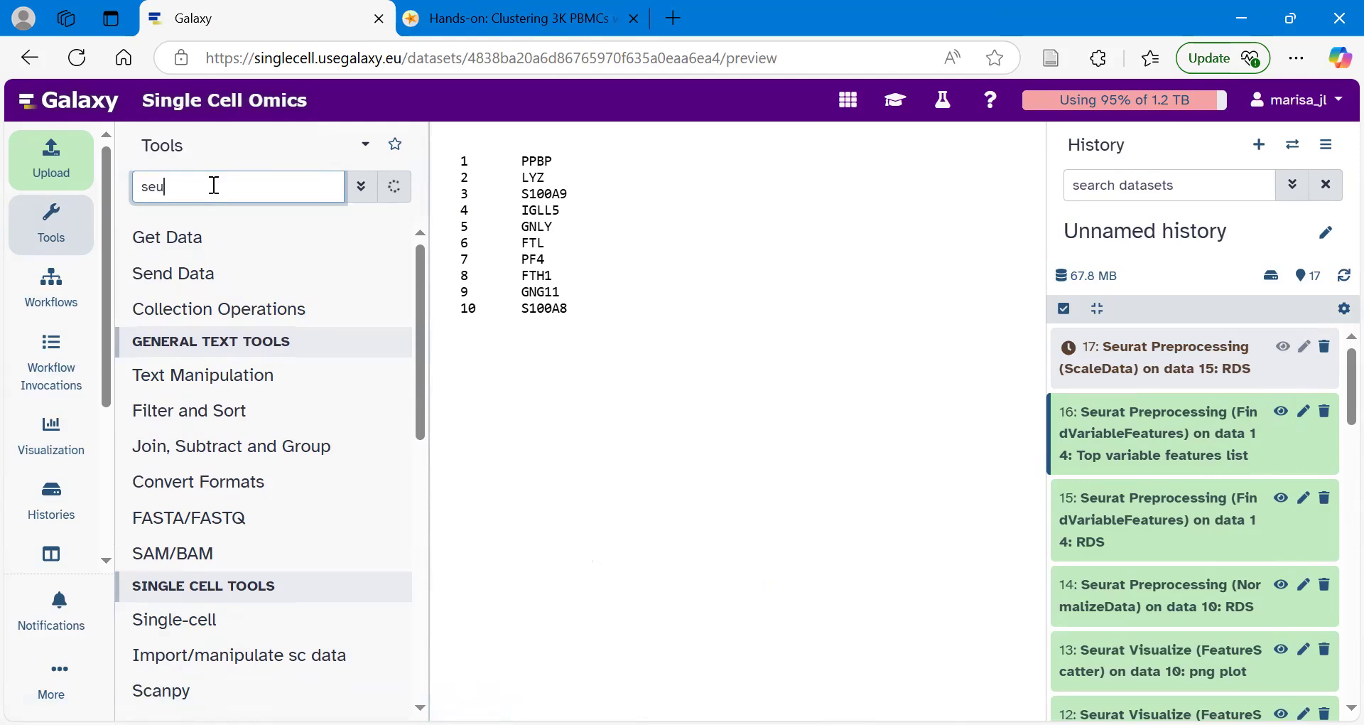
{"action": "type", "text": "rat vis"}
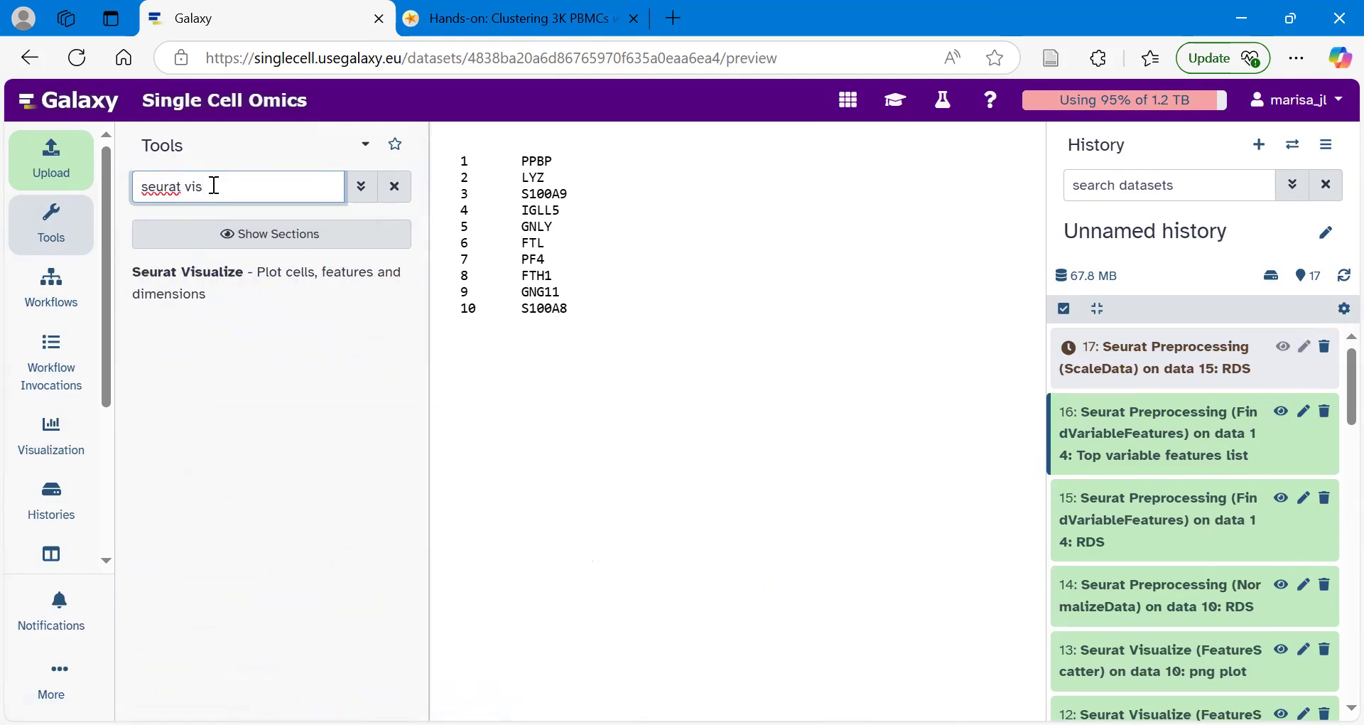
{"action": "left_click", "coordinate": [206, 279]}
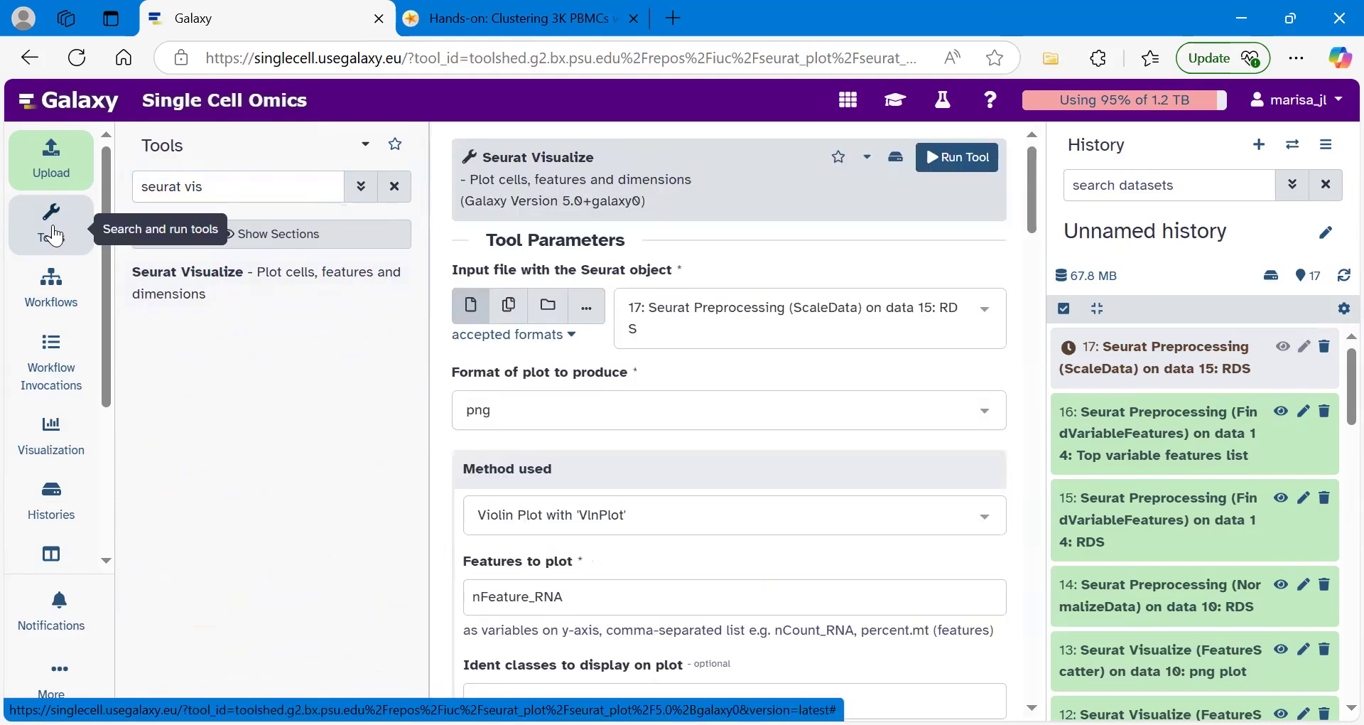
{"action": "left_click", "coordinate": [54, 235]}
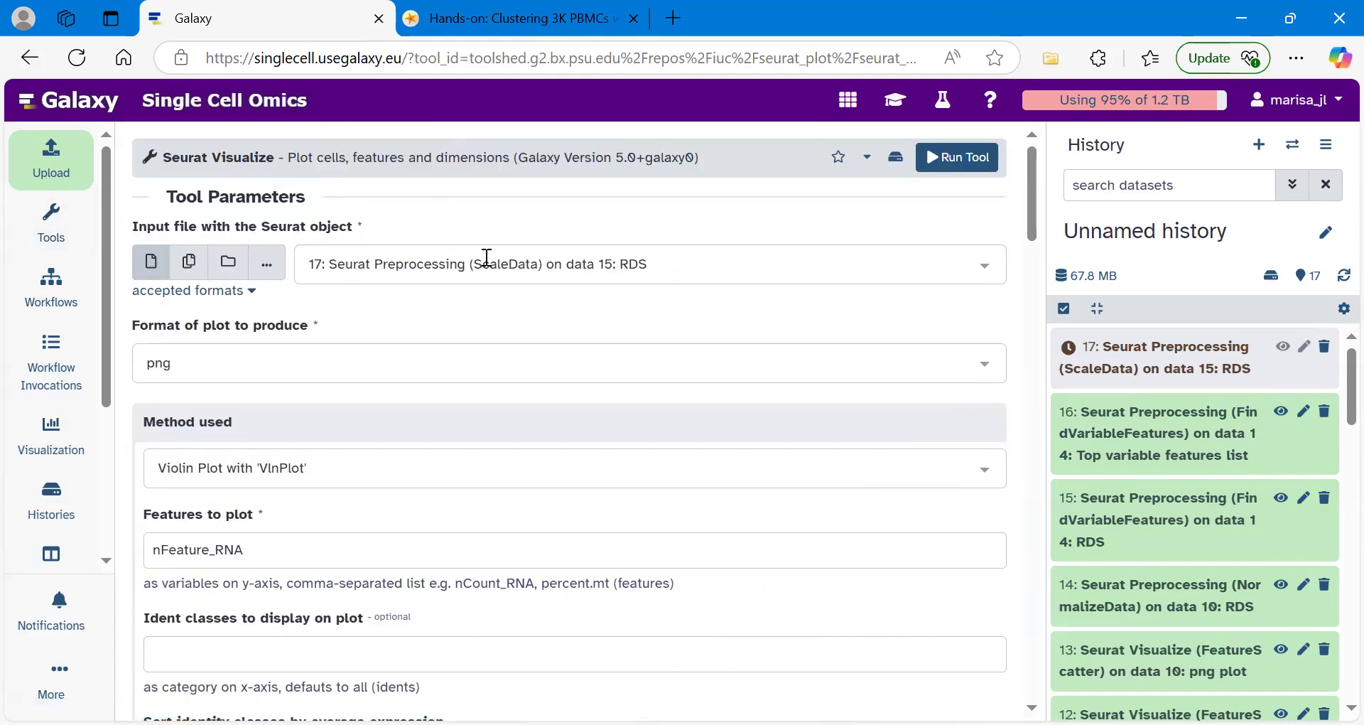
Keep dataset 17 from ScaleData as the Seurat object input and set the method to Plot Variable Genes with 'VariableFeaturePlot'
{"action": "left_click", "coordinate": [405, 266]}
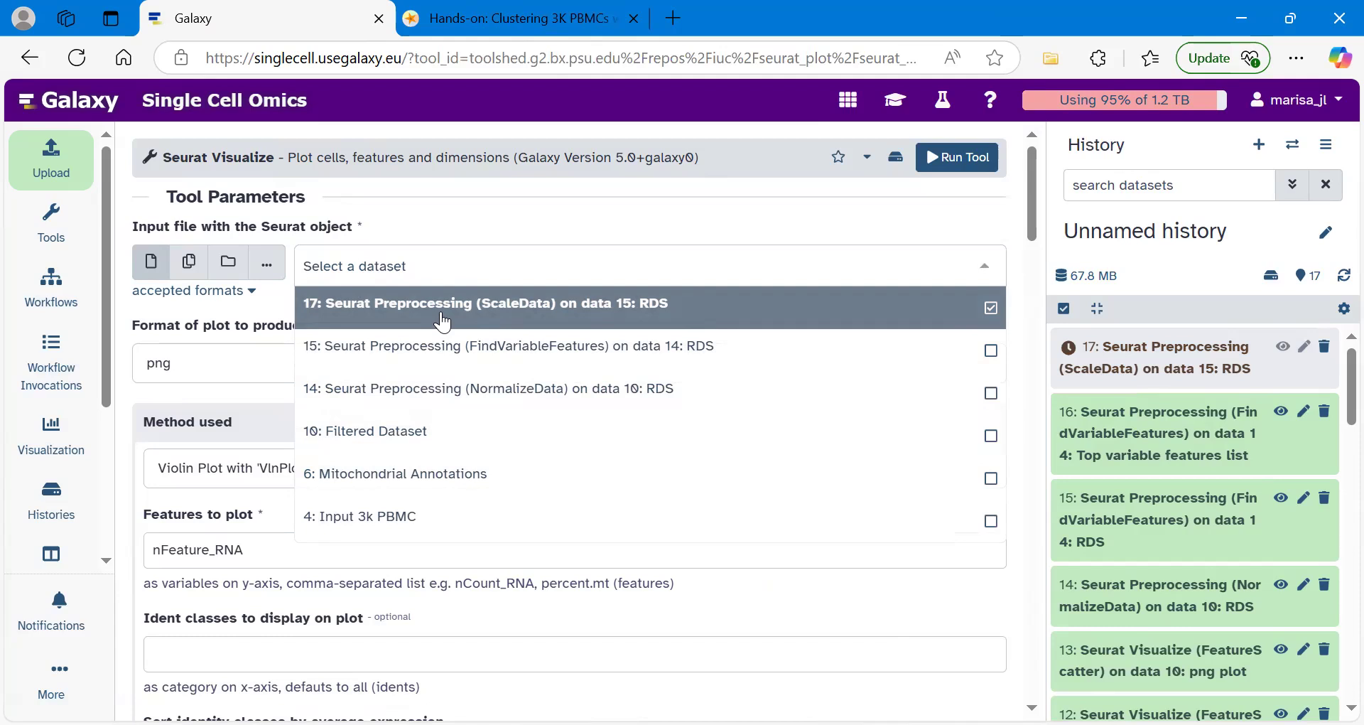
{"action": "left_click", "coordinate": [472, 311]}
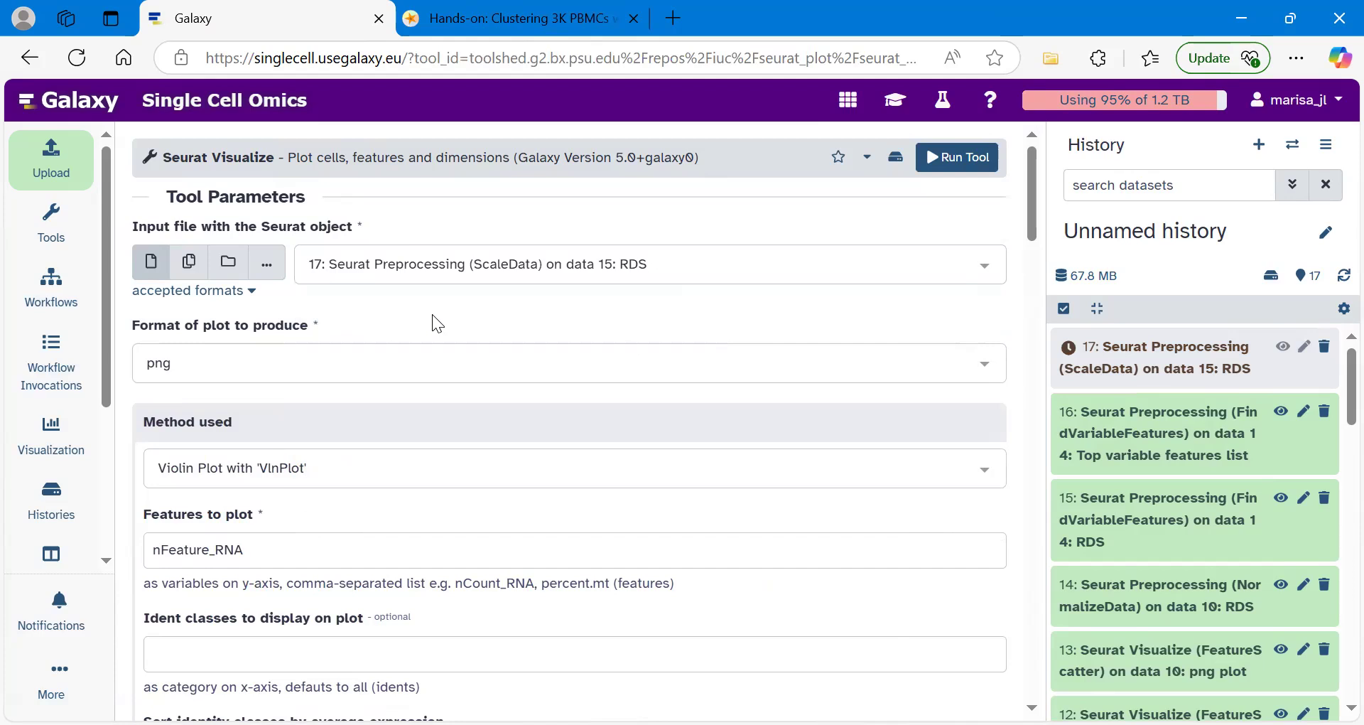
{"action": "left_click", "coordinate": [275, 468]}
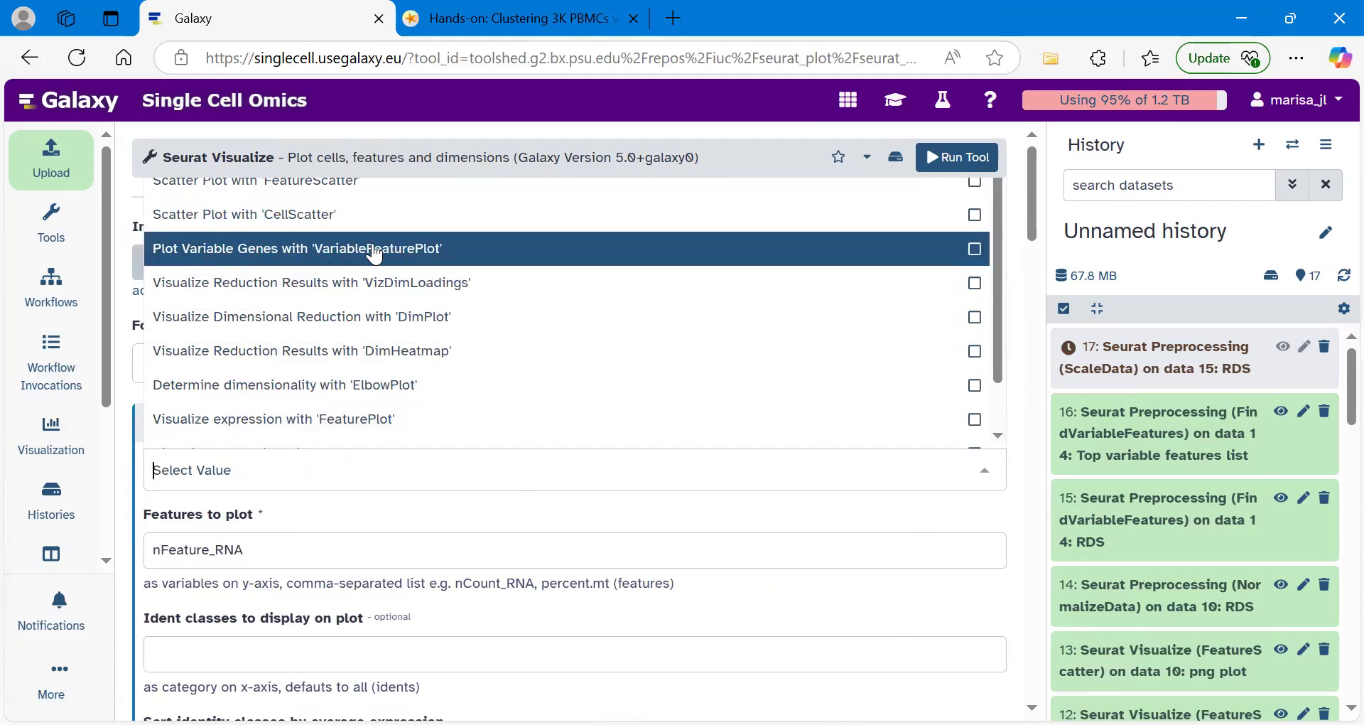
{"action": "left_click", "coordinate": [452, 249]}
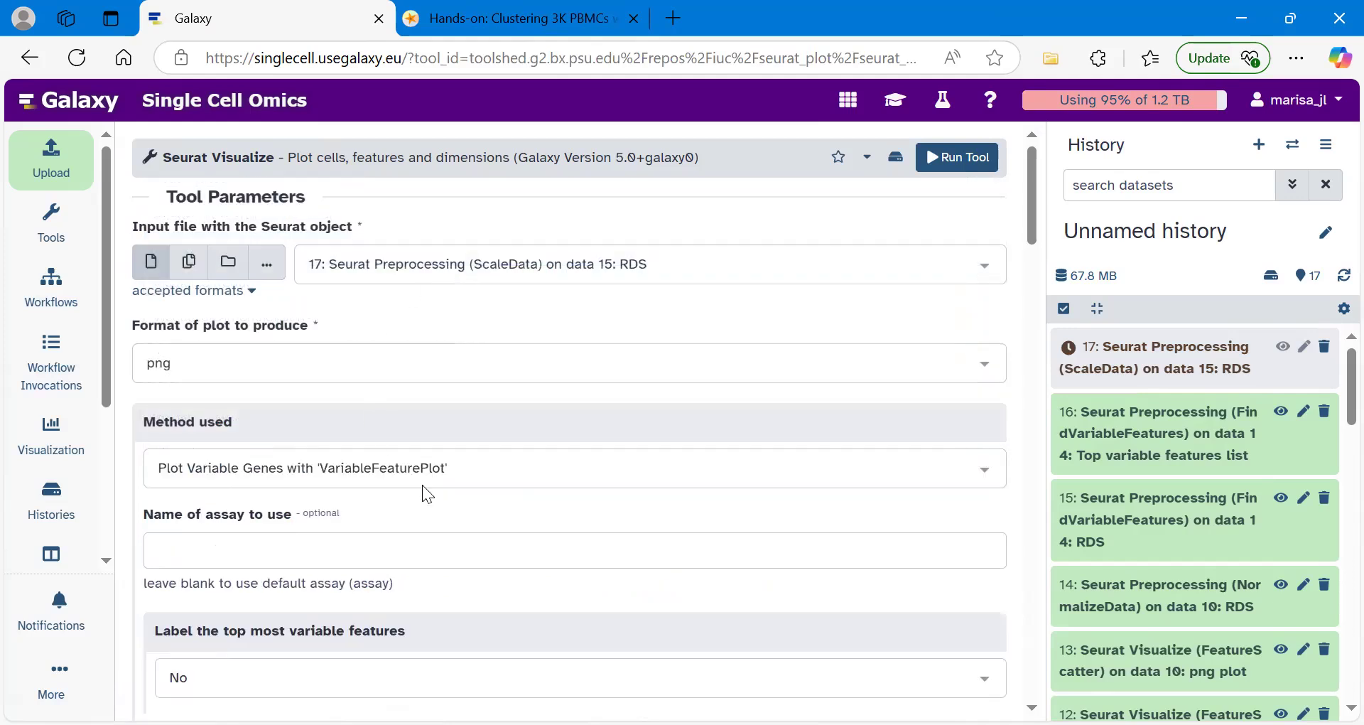
Enable labelling of the top most variable features, keep 10 to show, and run the VariableFeaturePlot job
{"action": "scroll", "coordinate": [422, 485], "scroll_direction": "down", "scroll_amount": 3}
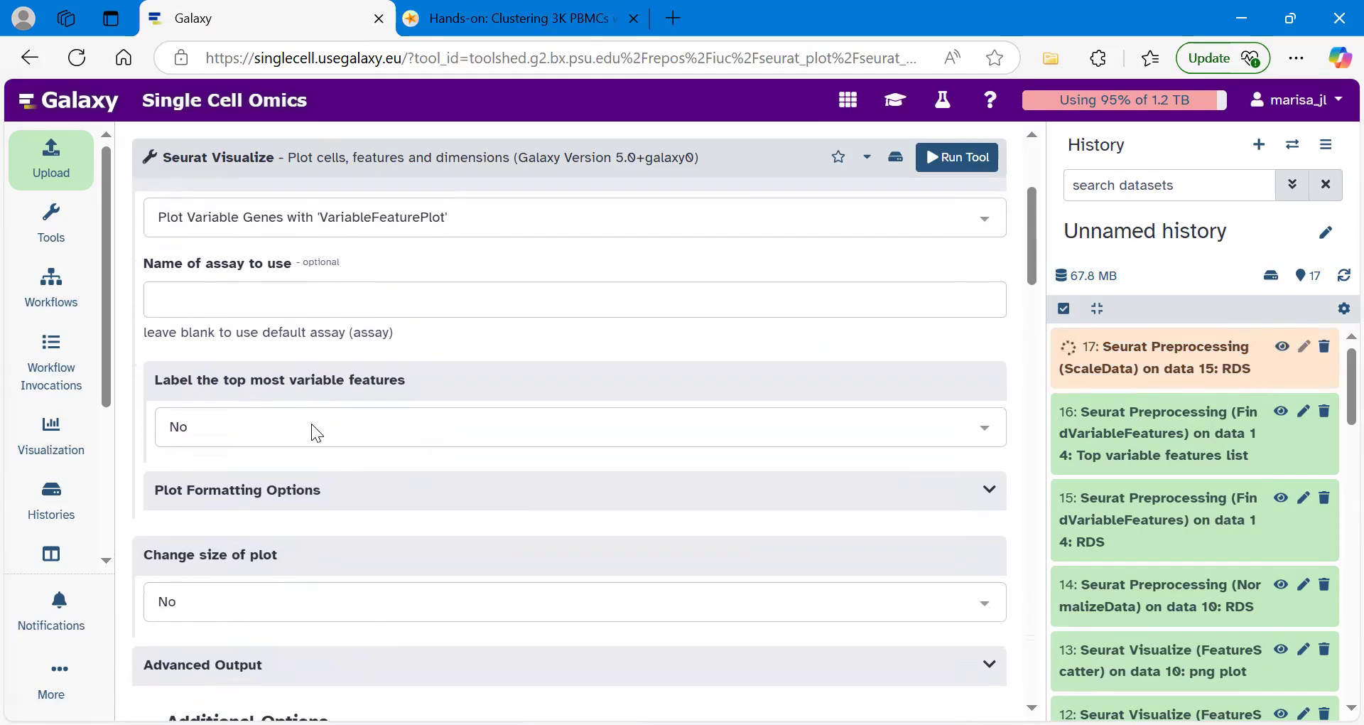
{"action": "left_click", "coordinate": [205, 426]}
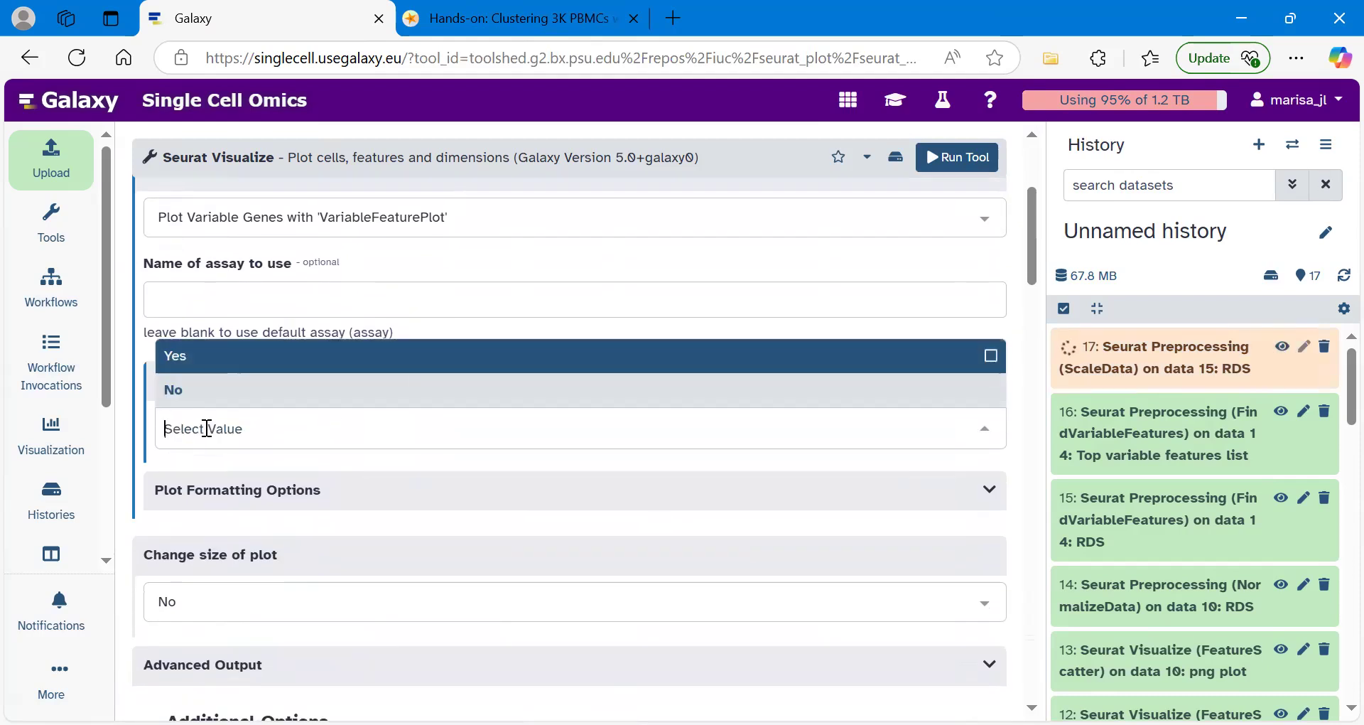
{"action": "left_click", "coordinate": [175, 364]}
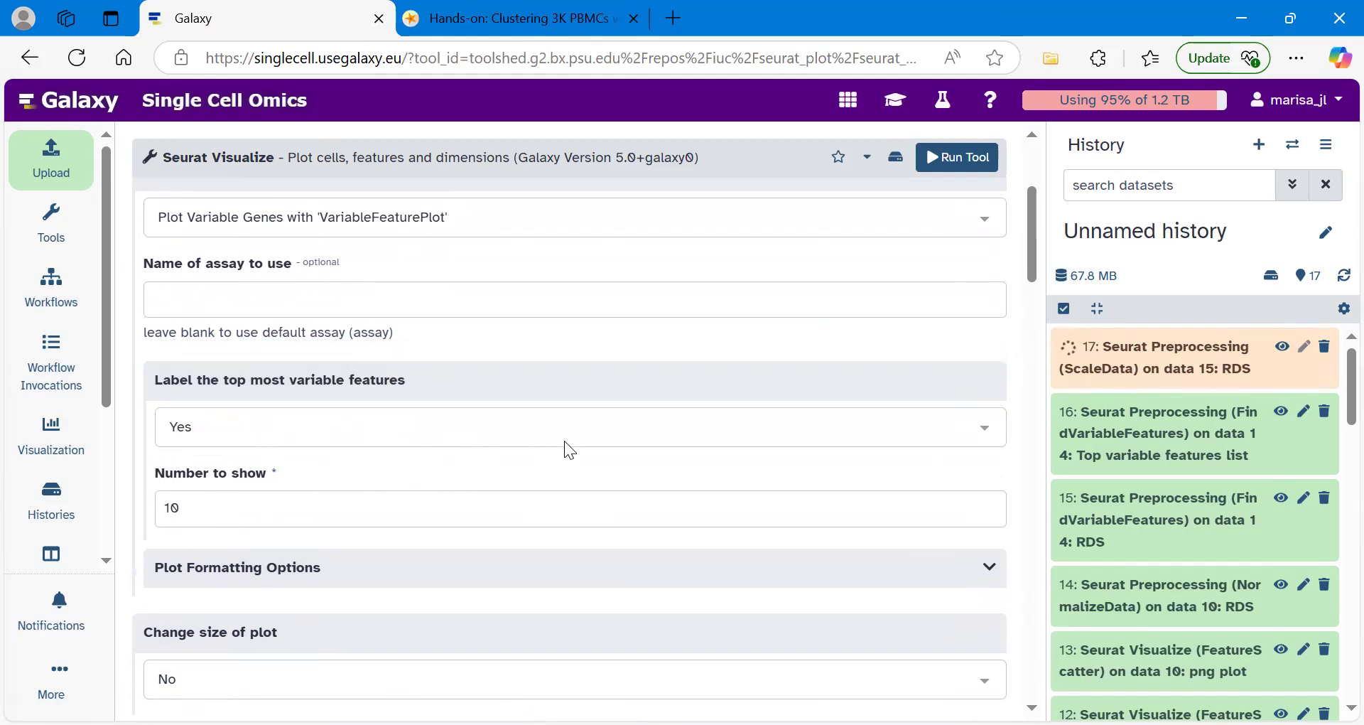
{"action": "left_click", "coordinate": [955, 161]}
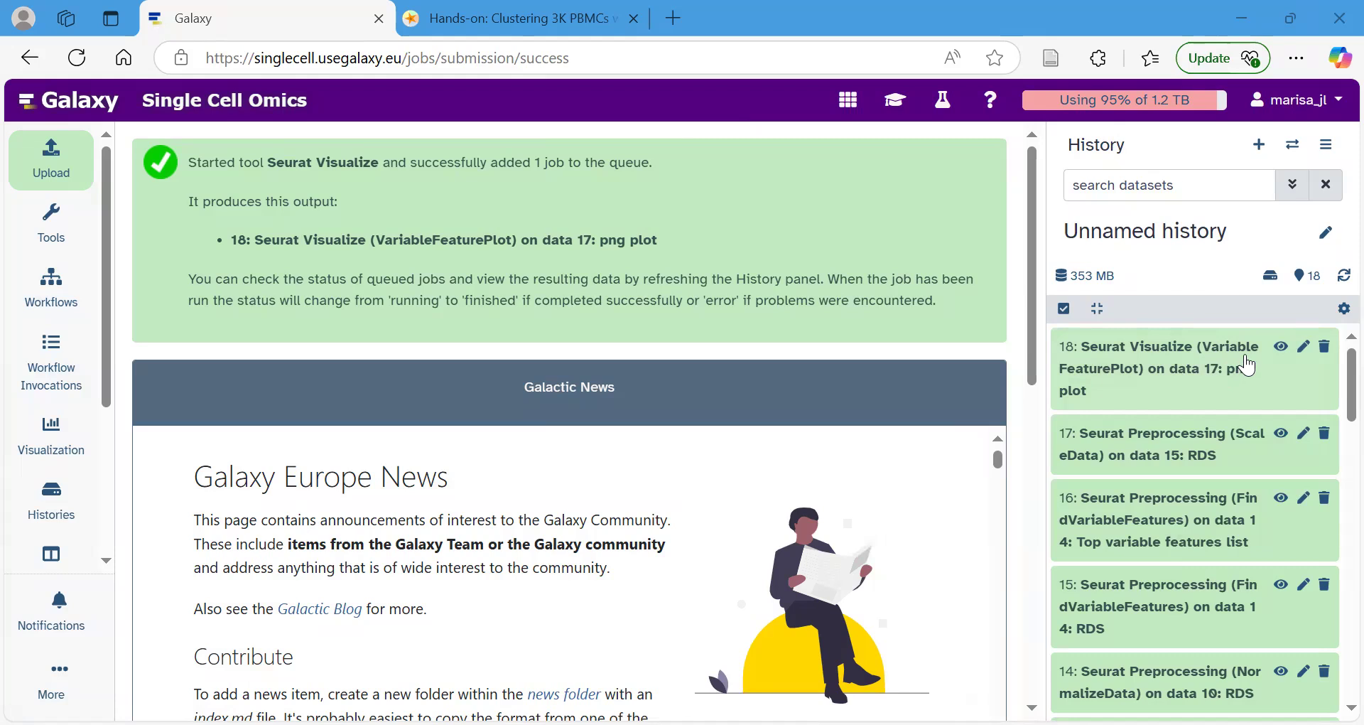
View the VariableFeaturePlot image from dataset 18 at full-page size in a separate browser tab, closing that tab when done
{"action": "left_click", "coordinate": [1280, 348]}
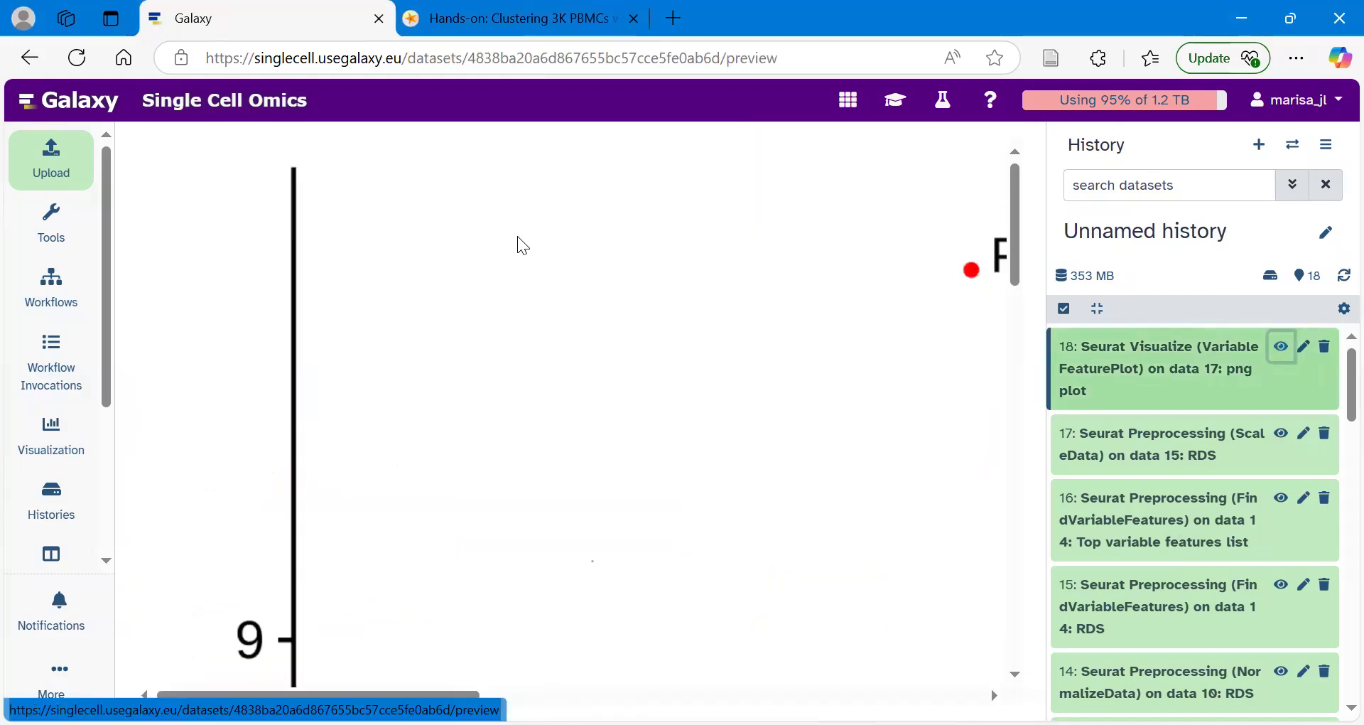
{"action": "right_click", "coordinate": [519, 238]}
{"action": "left_click", "coordinate": [604, 257]}
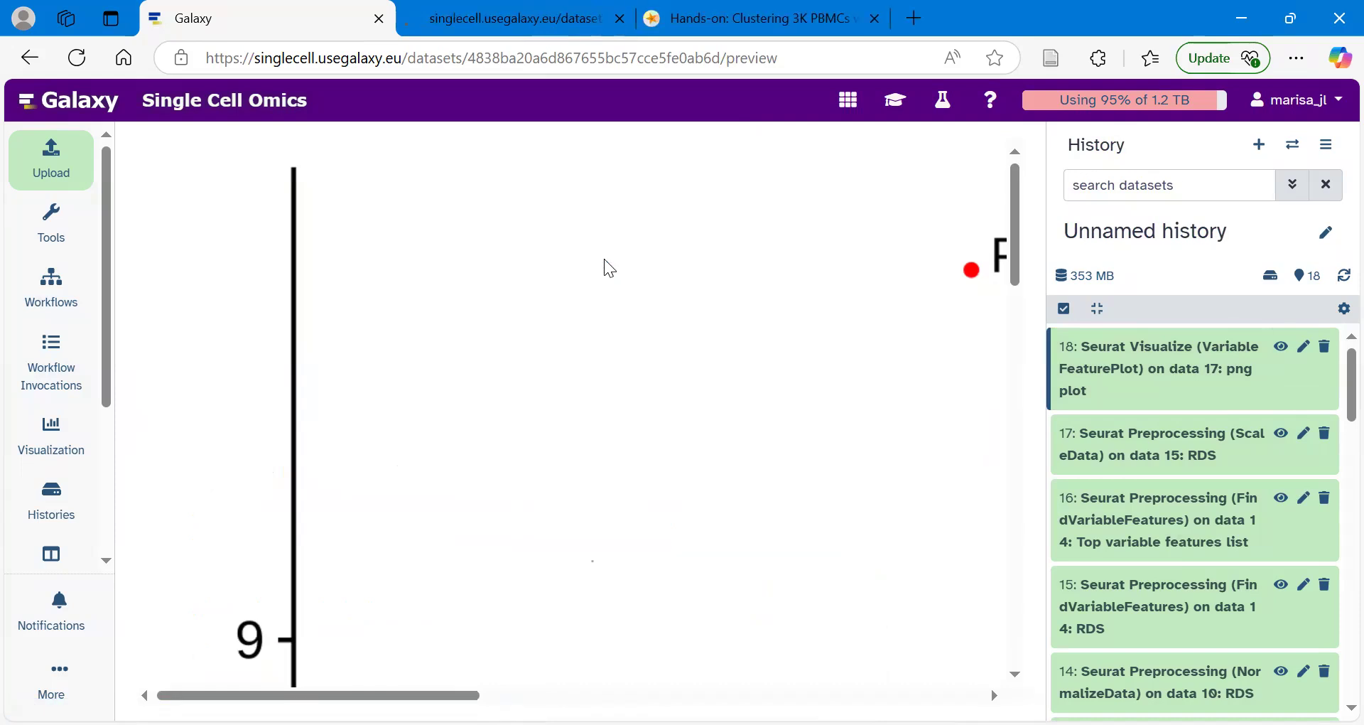
{"action": "key", "text": "ctrl+Tab"}
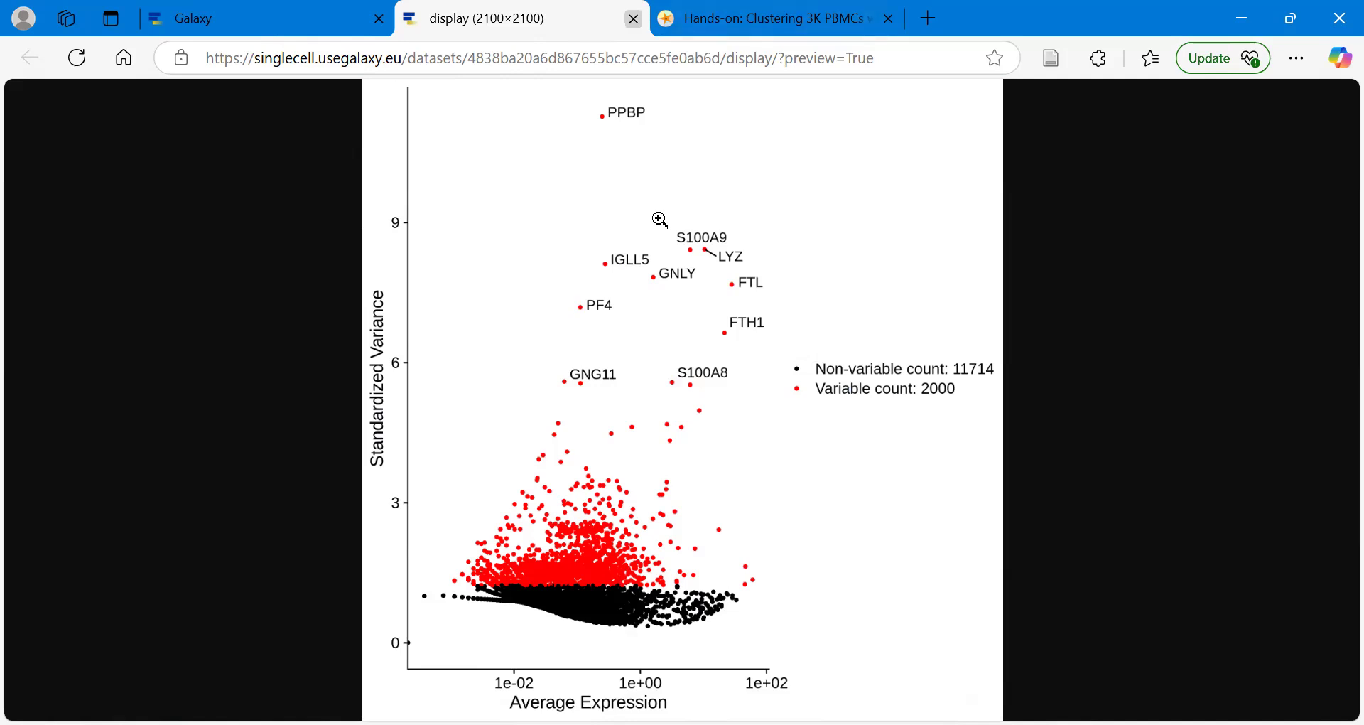
{"action": "left_click", "coordinate": [633, 19]}
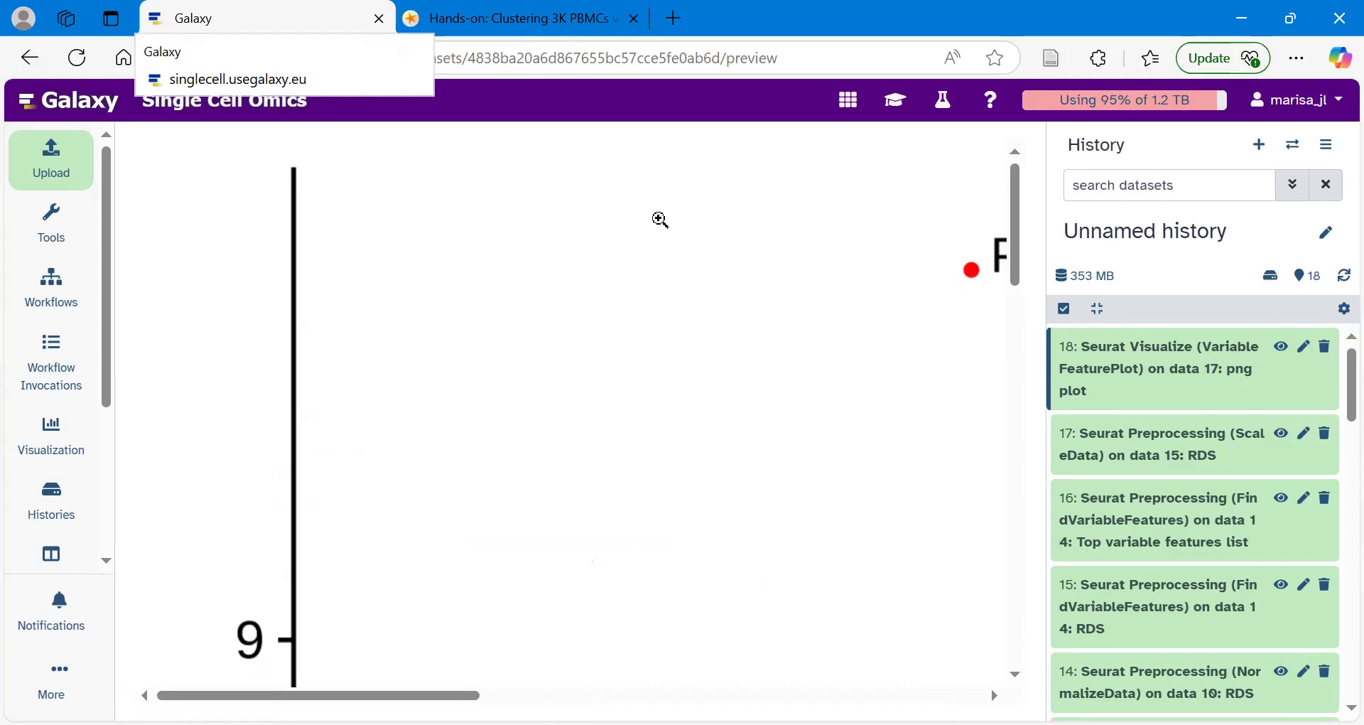
Read on in the tutorial to the Perform the PCA hands-on and open Seurat Run Dimensional Reduction from it
{"action": "left_click", "coordinate": [899, 113]}
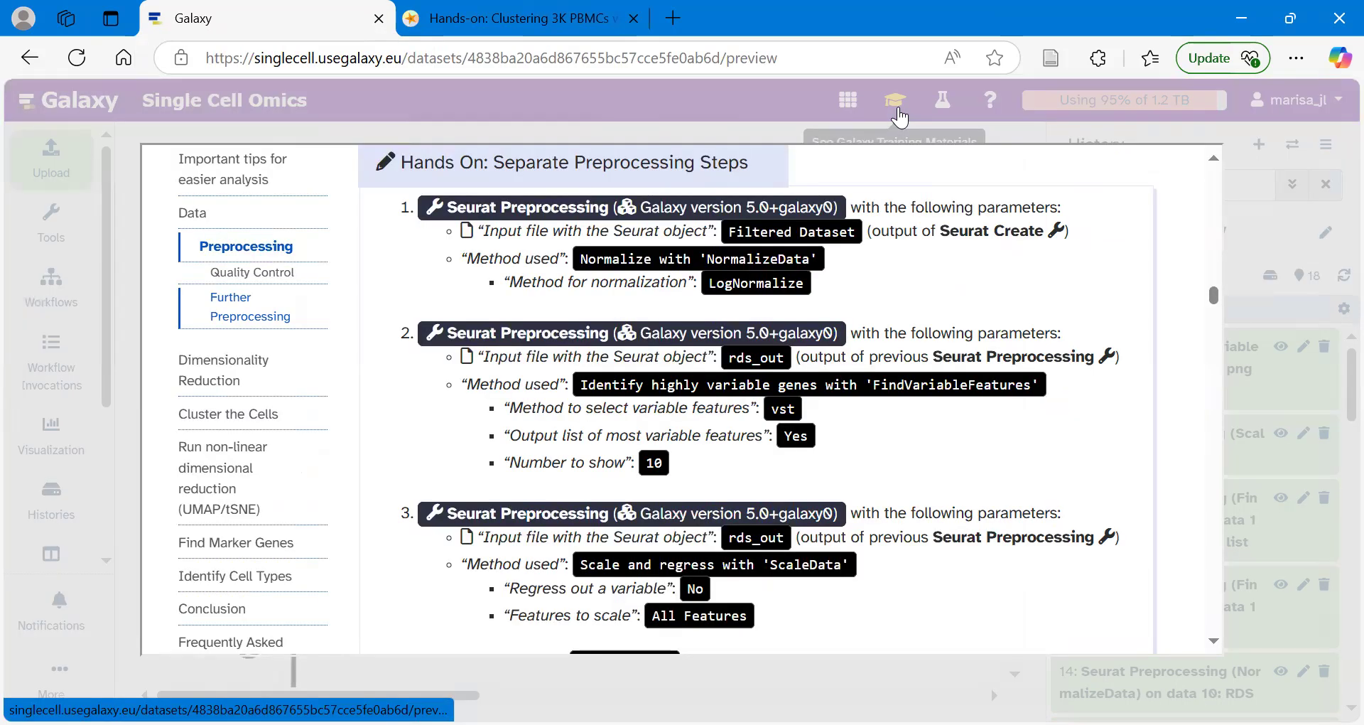
{"action": "scroll", "coordinate": [580, 443], "scroll_direction": "down", "scroll_amount": 10}
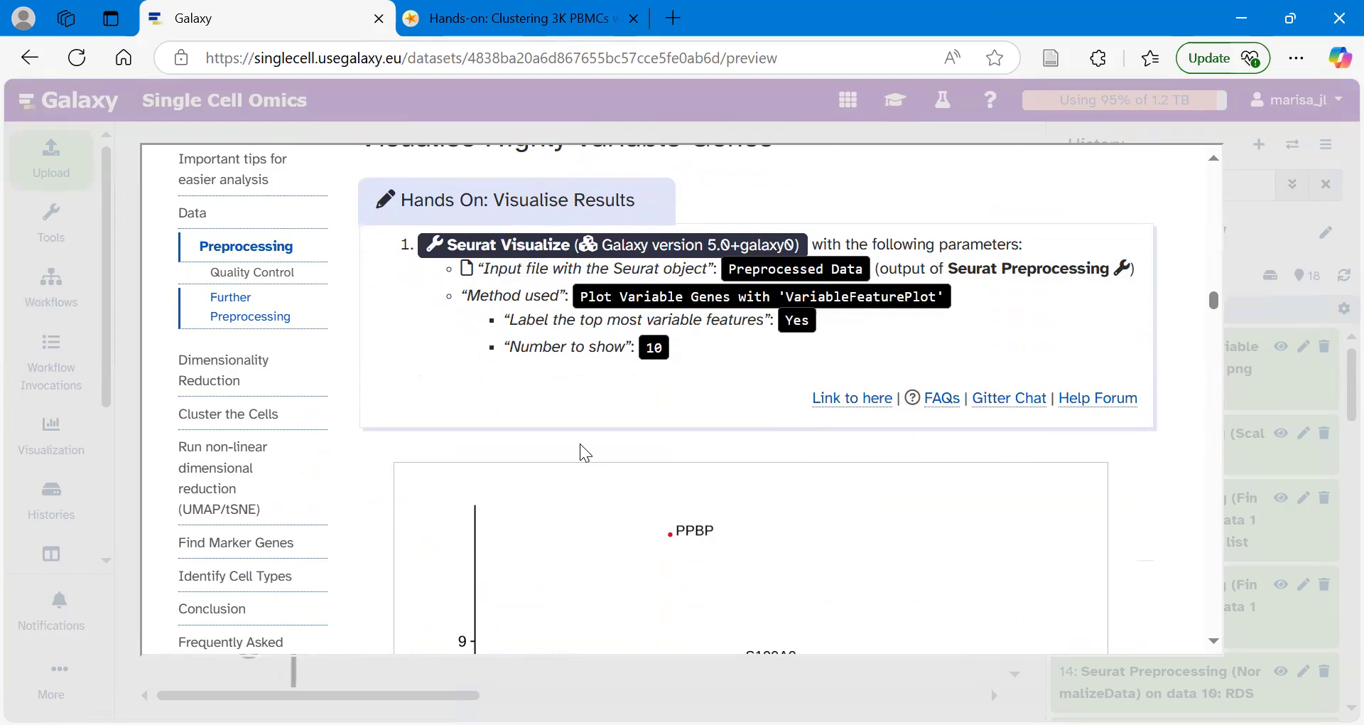
{"action": "scroll", "coordinate": [580, 443], "scroll_direction": "down", "scroll_amount": 10}
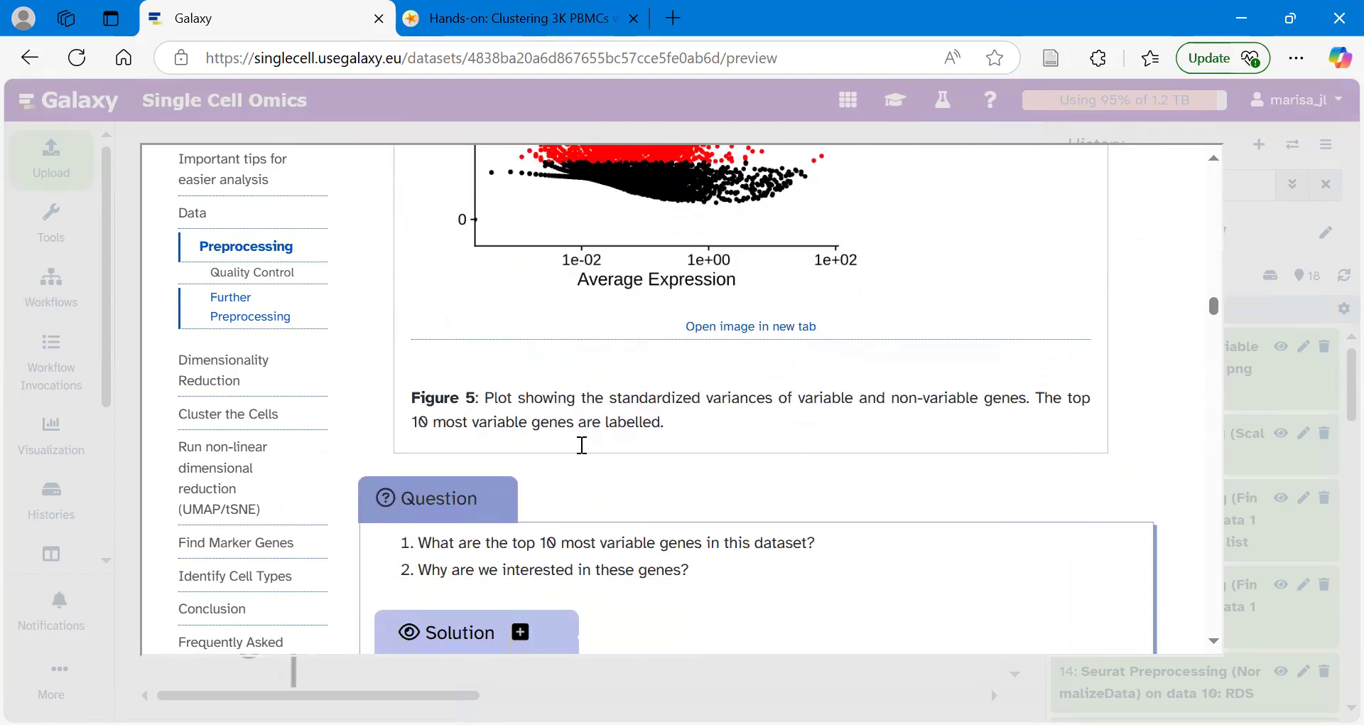
{"action": "scroll", "coordinate": [581, 444], "scroll_direction": "down", "scroll_amount": 4}
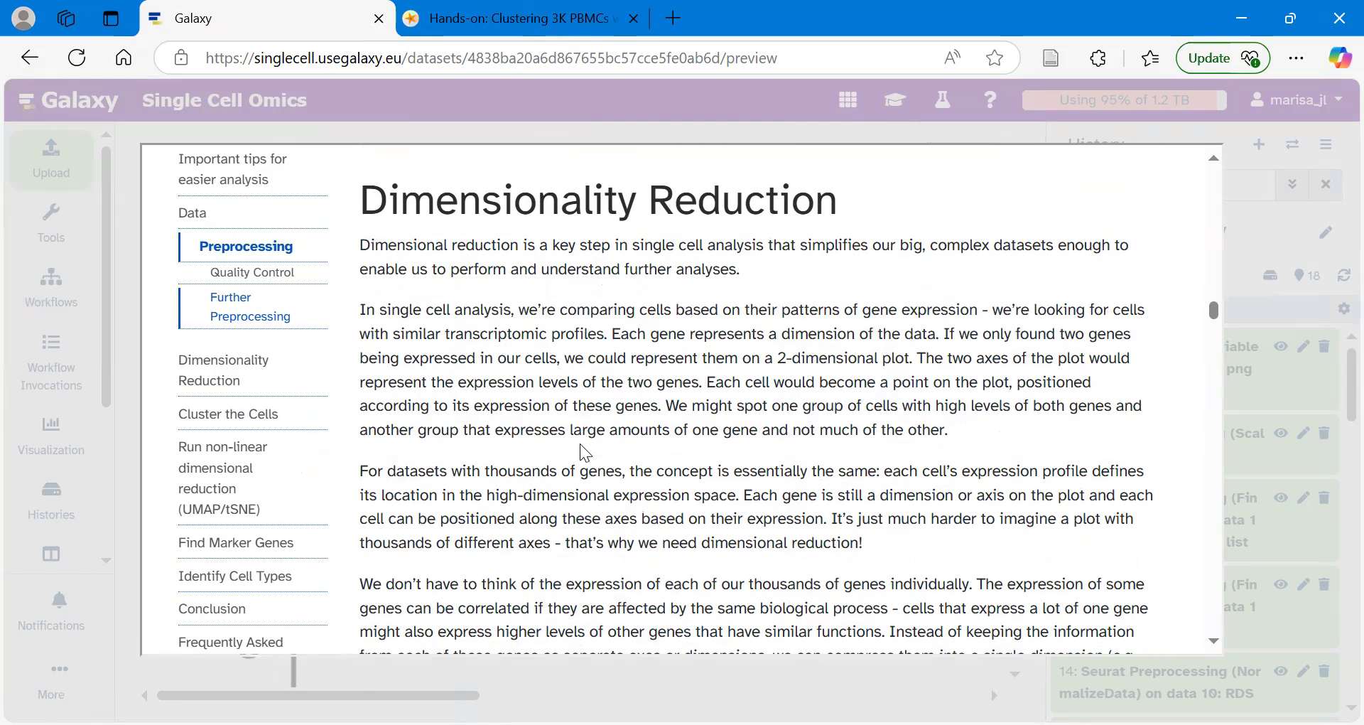
{"action": "scroll", "coordinate": [580, 444], "scroll_direction": "down", "scroll_amount": 5}
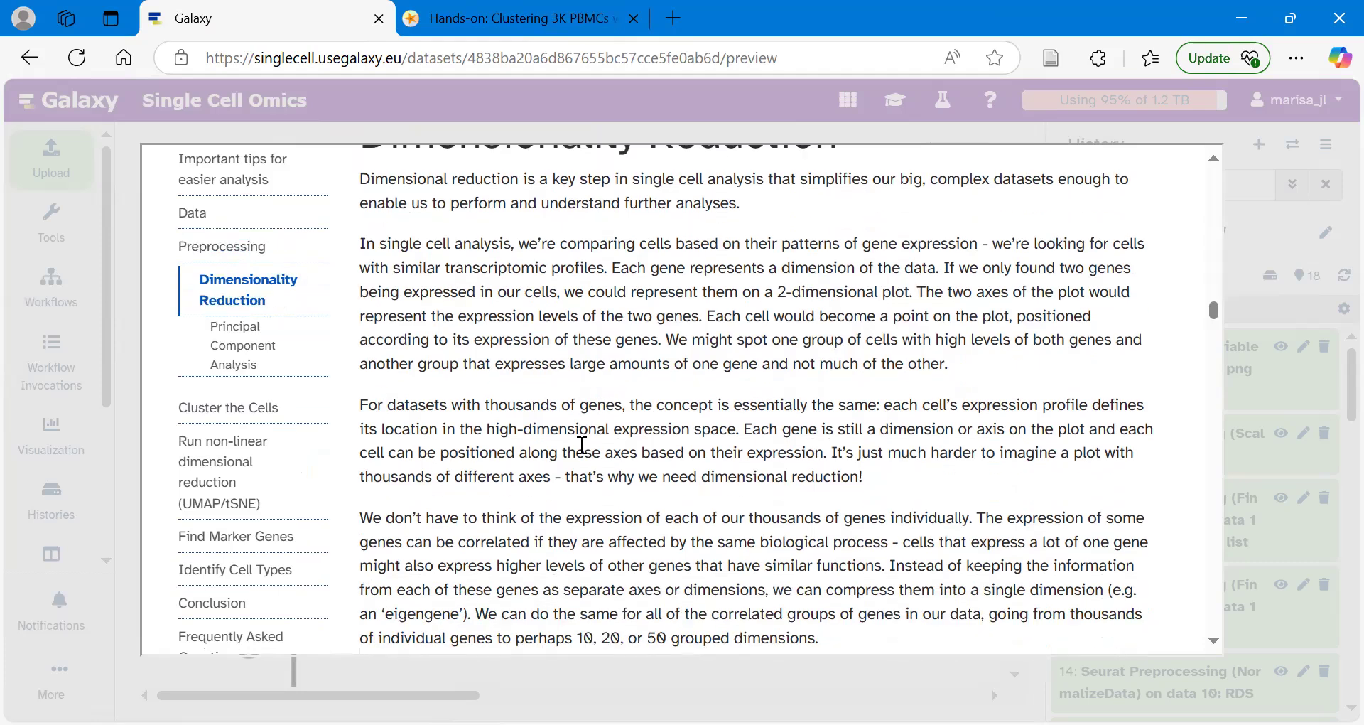
{"action": "scroll", "coordinate": [580, 444], "scroll_direction": "down", "scroll_amount": 10}
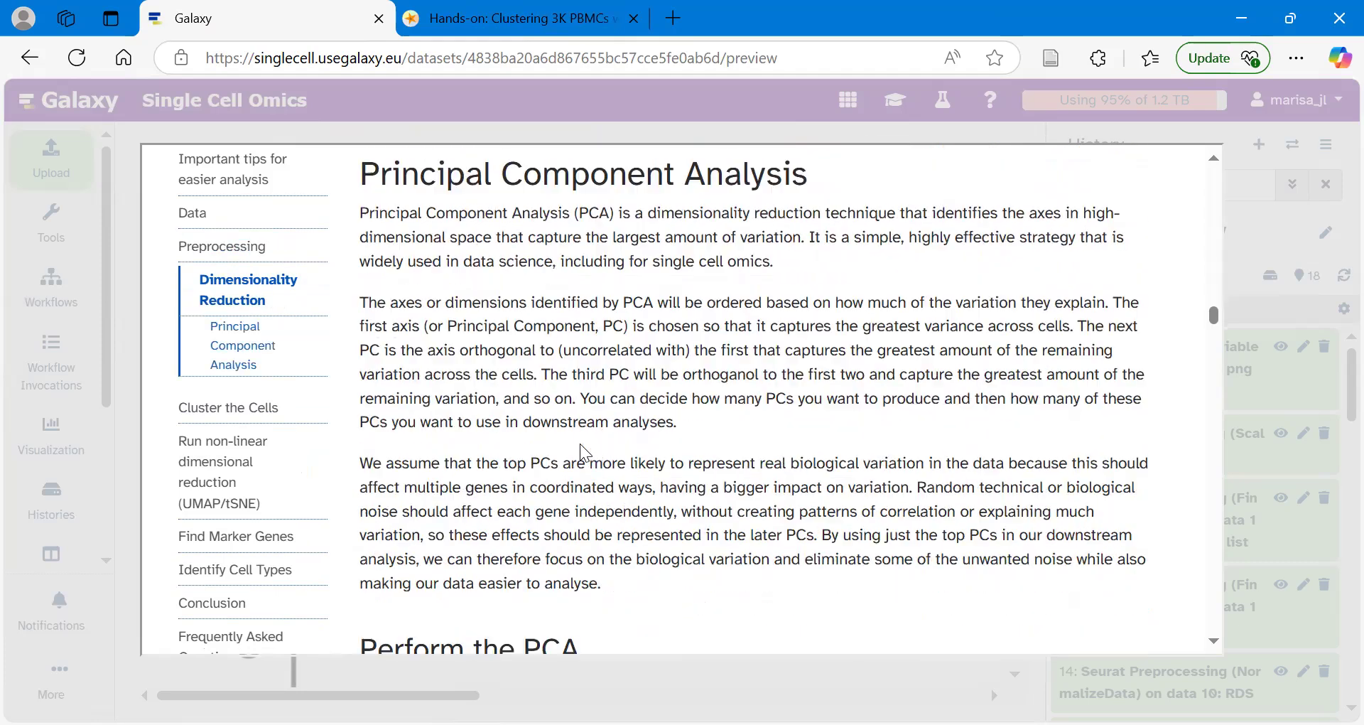
{"action": "scroll", "coordinate": [581, 444], "scroll_direction": "down", "scroll_amount": 7}
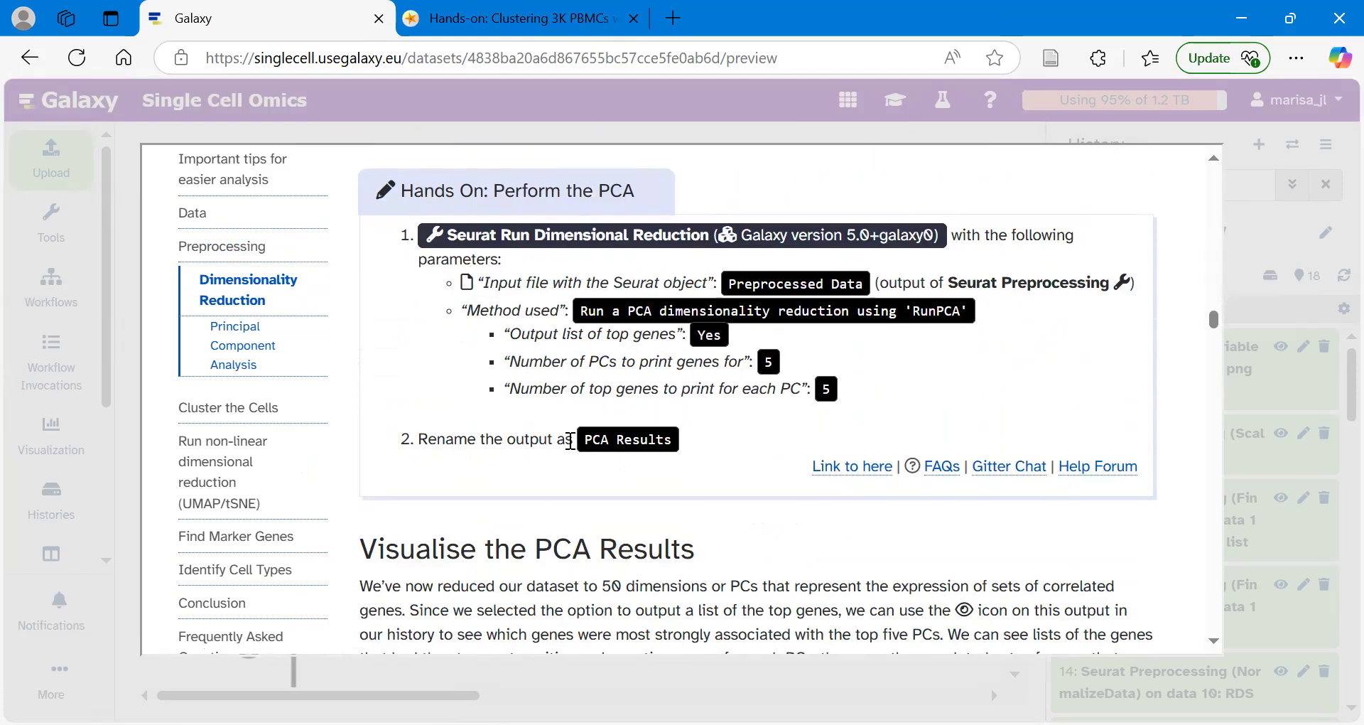
{"action": "left_click", "coordinate": [486, 240]}
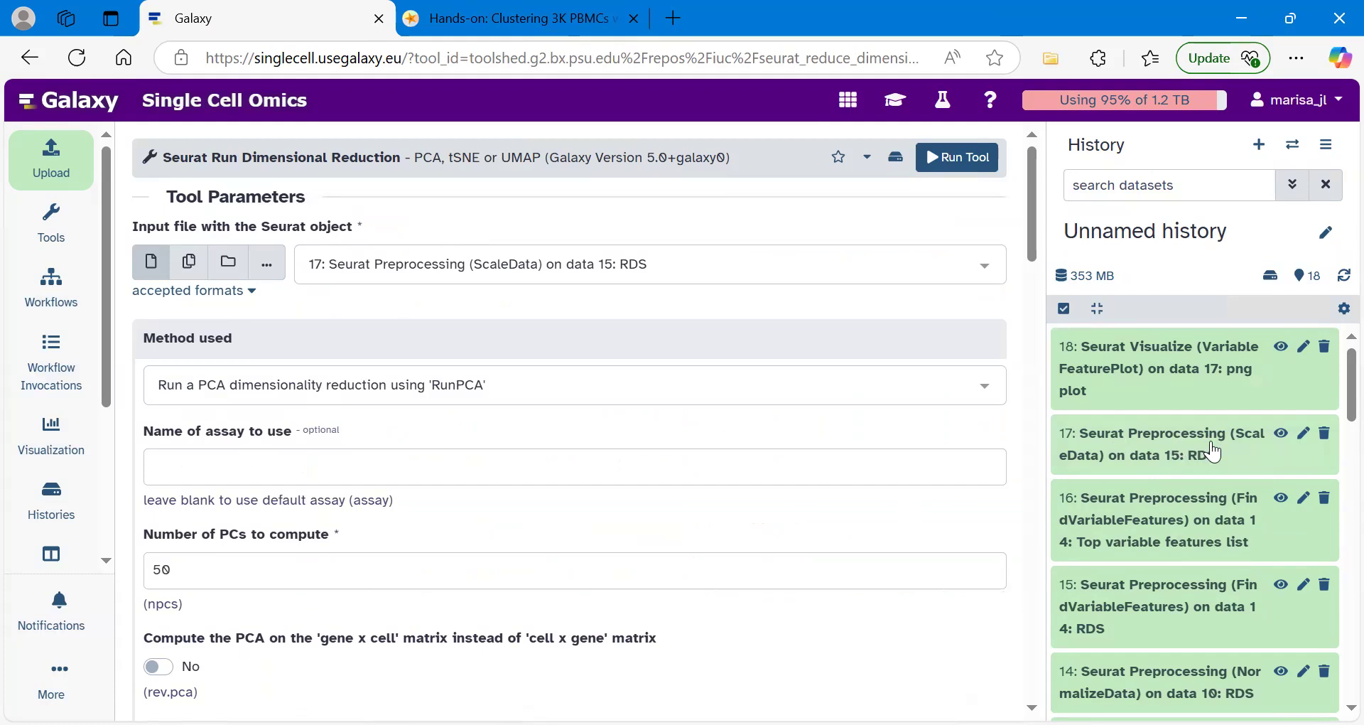
Rename dataset 17, the ScaleData output, as Preprocessed Data and save its attributes
{"action": "left_click", "coordinate": [1304, 435]}
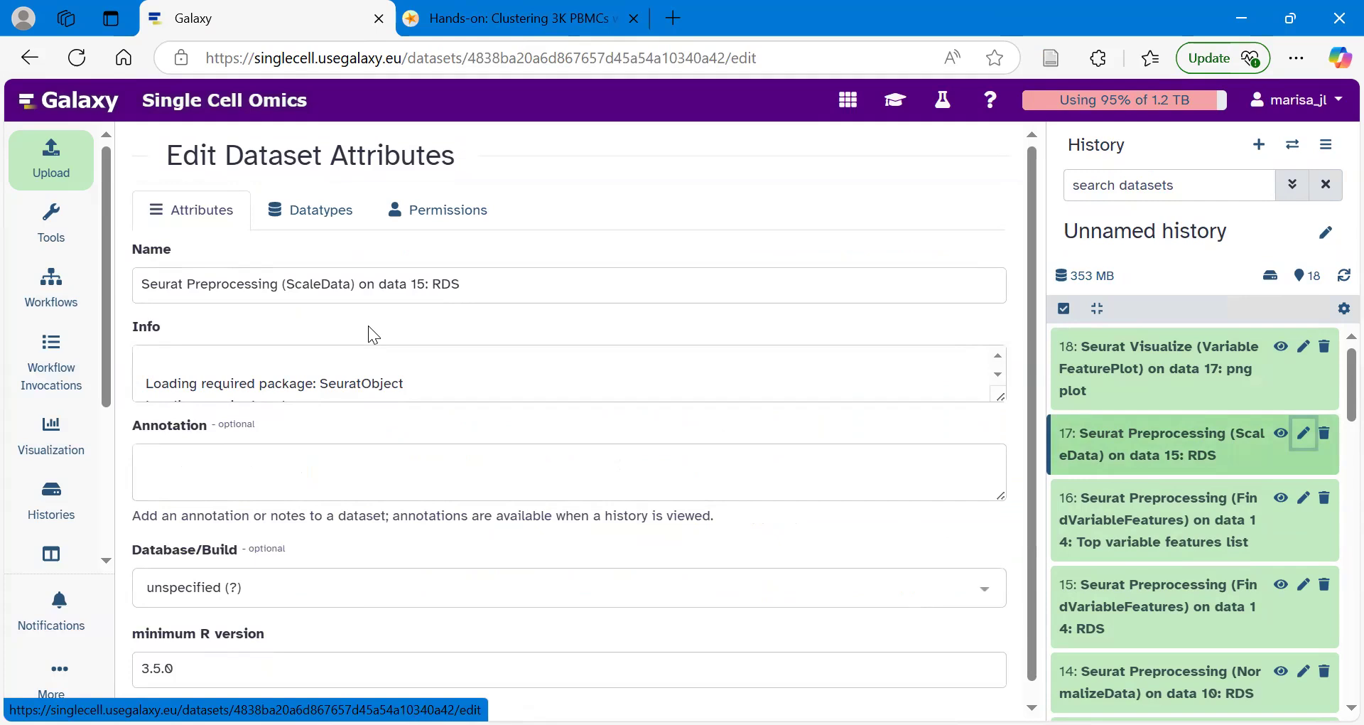
{"action": "left_click_drag", "start_coordinate": [496, 275], "coordinate": [118, 268]}
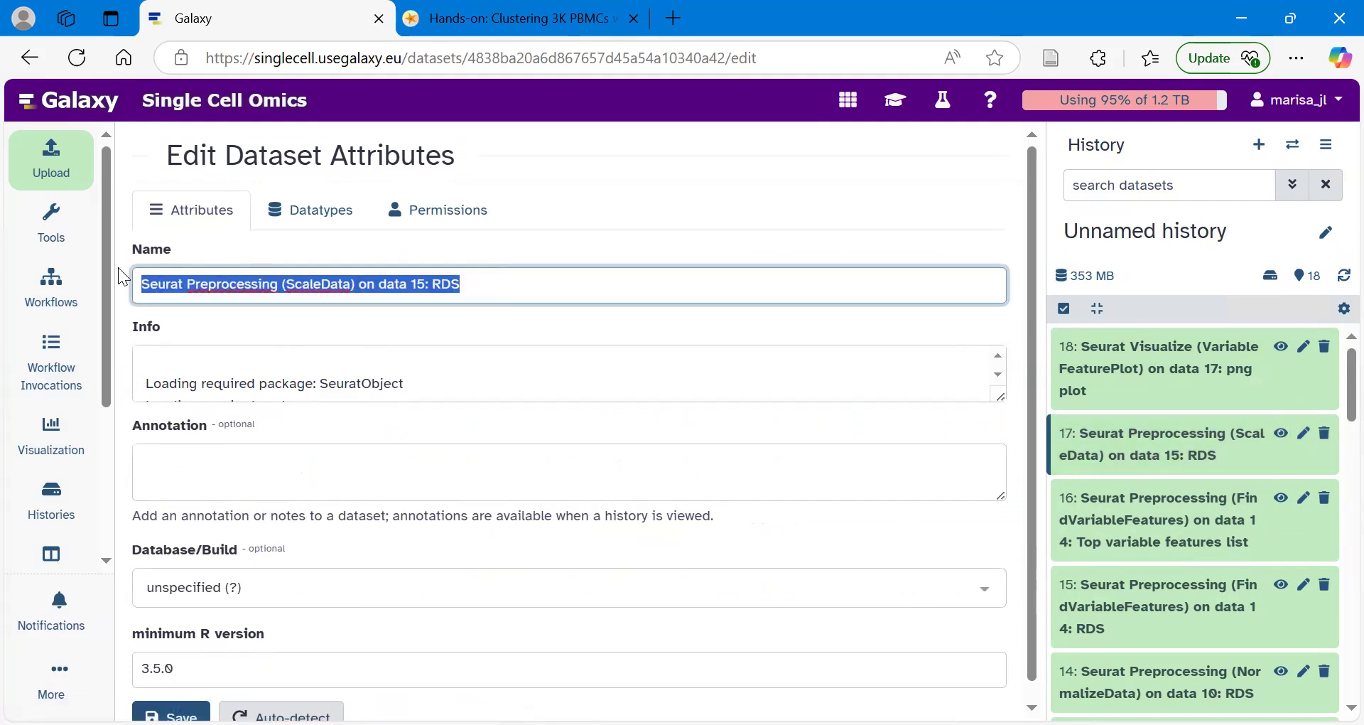
{"action": "key", "text": "BackSpace"}
{"action": "type", "text": "P"}
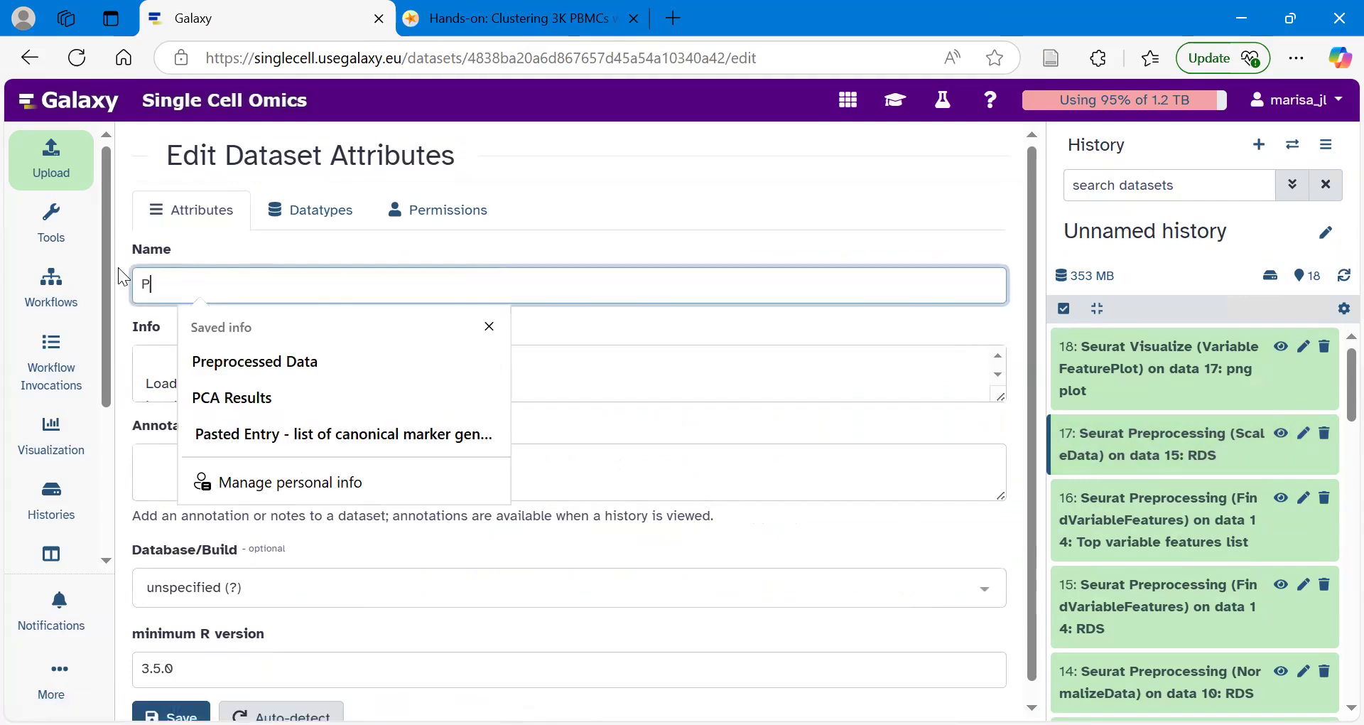
{"action": "type", "text": "reprocessed "}
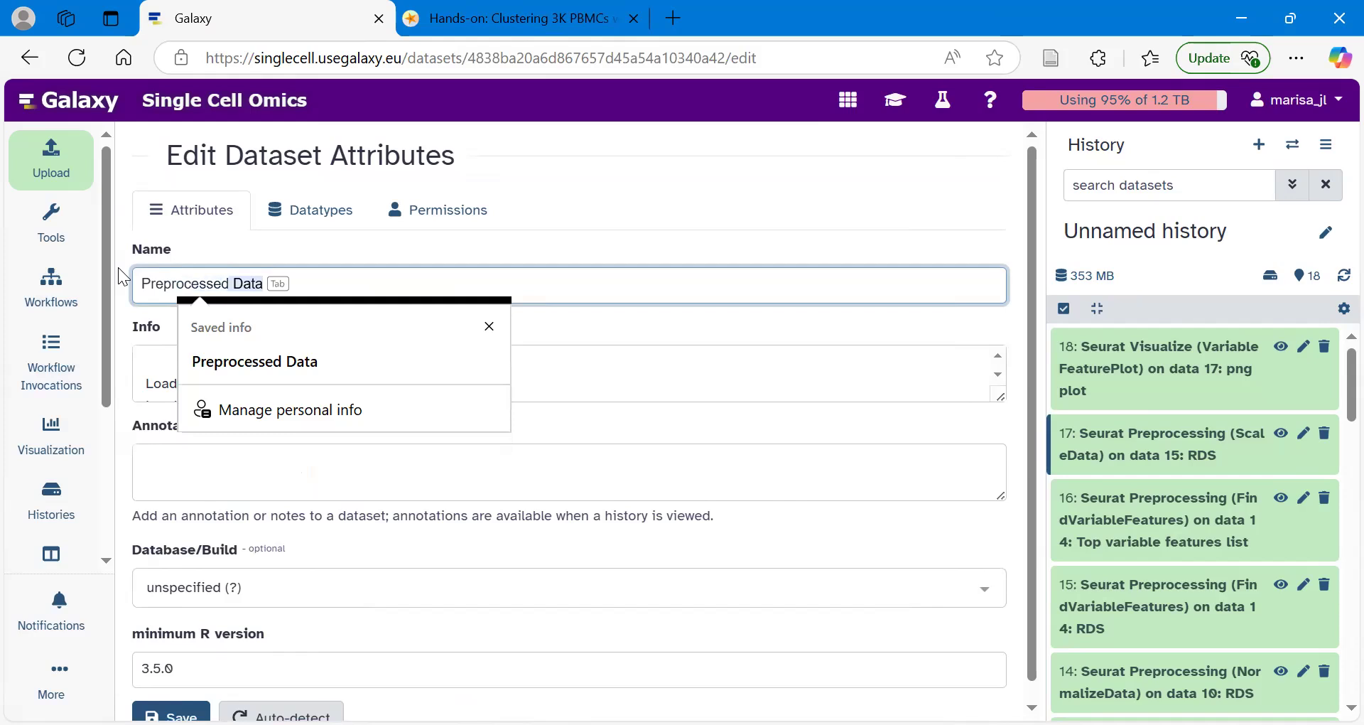
{"action": "type", "text": "Data"}
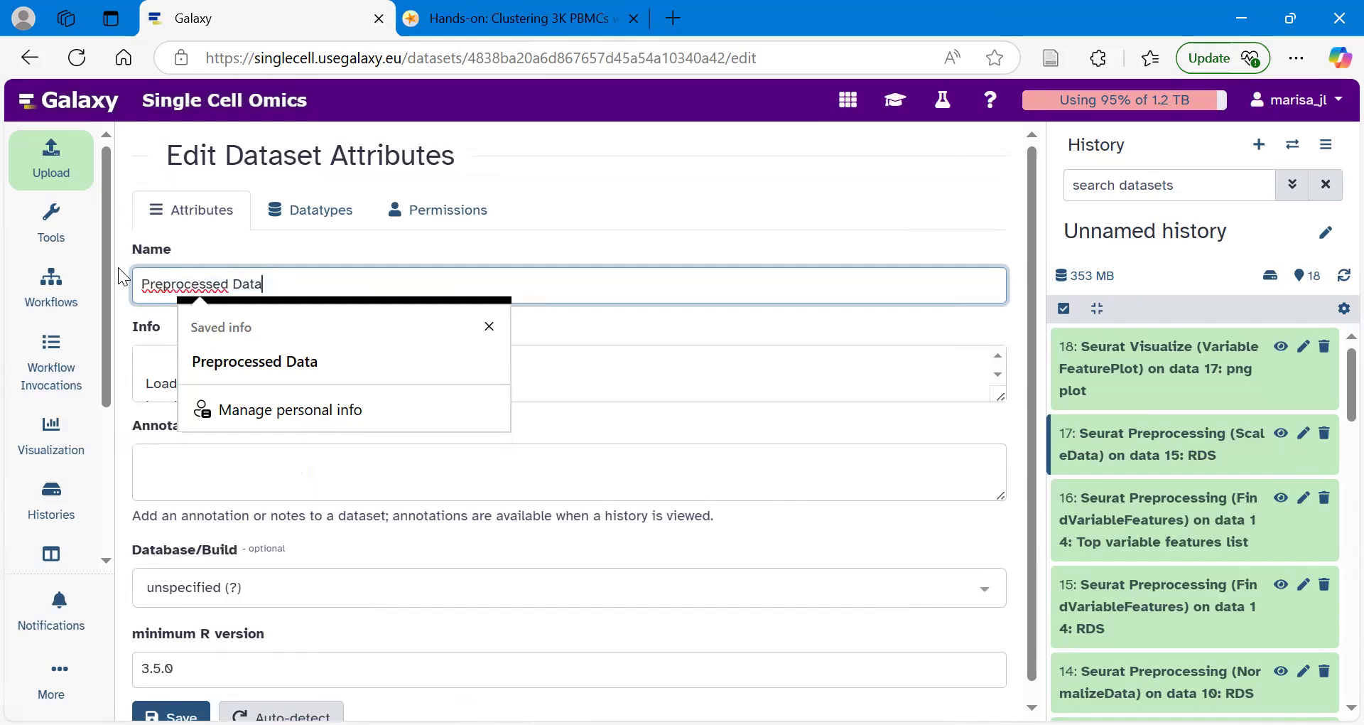
{"action": "left_click", "coordinate": [247, 254]}
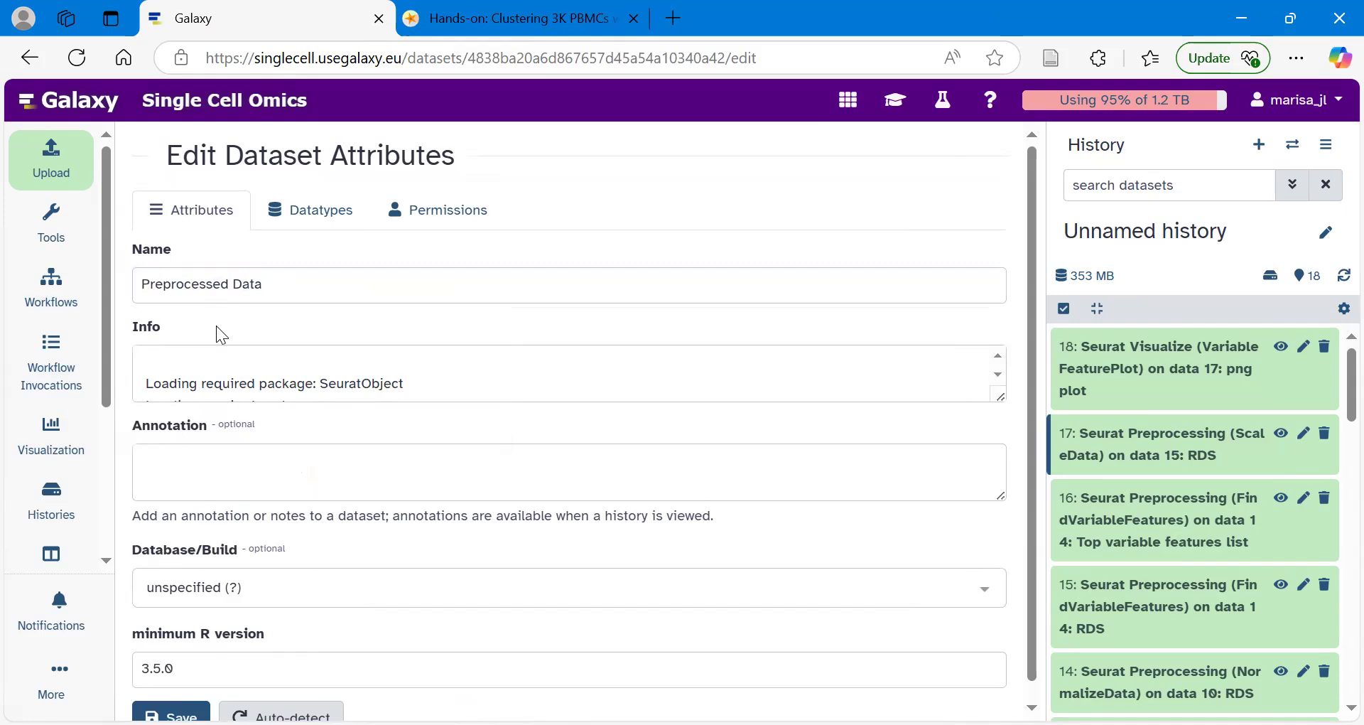
{"action": "scroll", "coordinate": [188, 540], "scroll_direction": "down", "scroll_amount": 1}
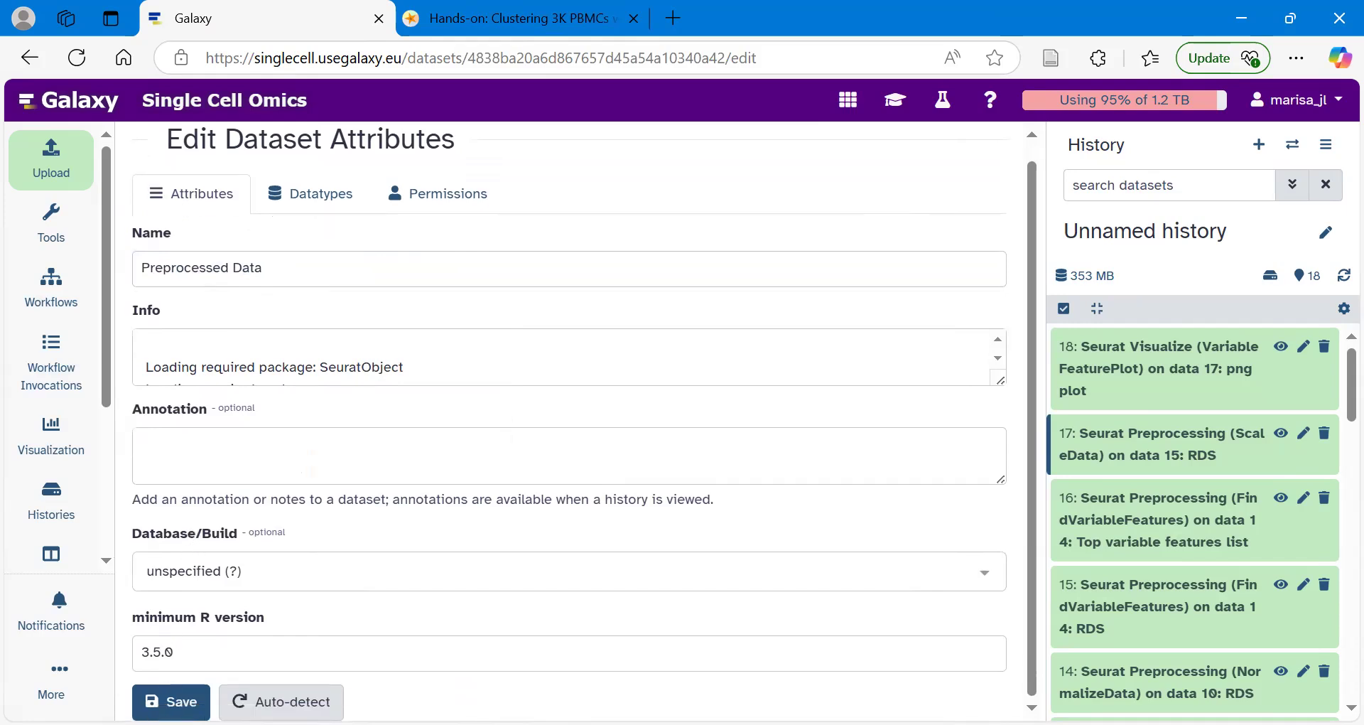
{"action": "left_click", "coordinate": [171, 702]}
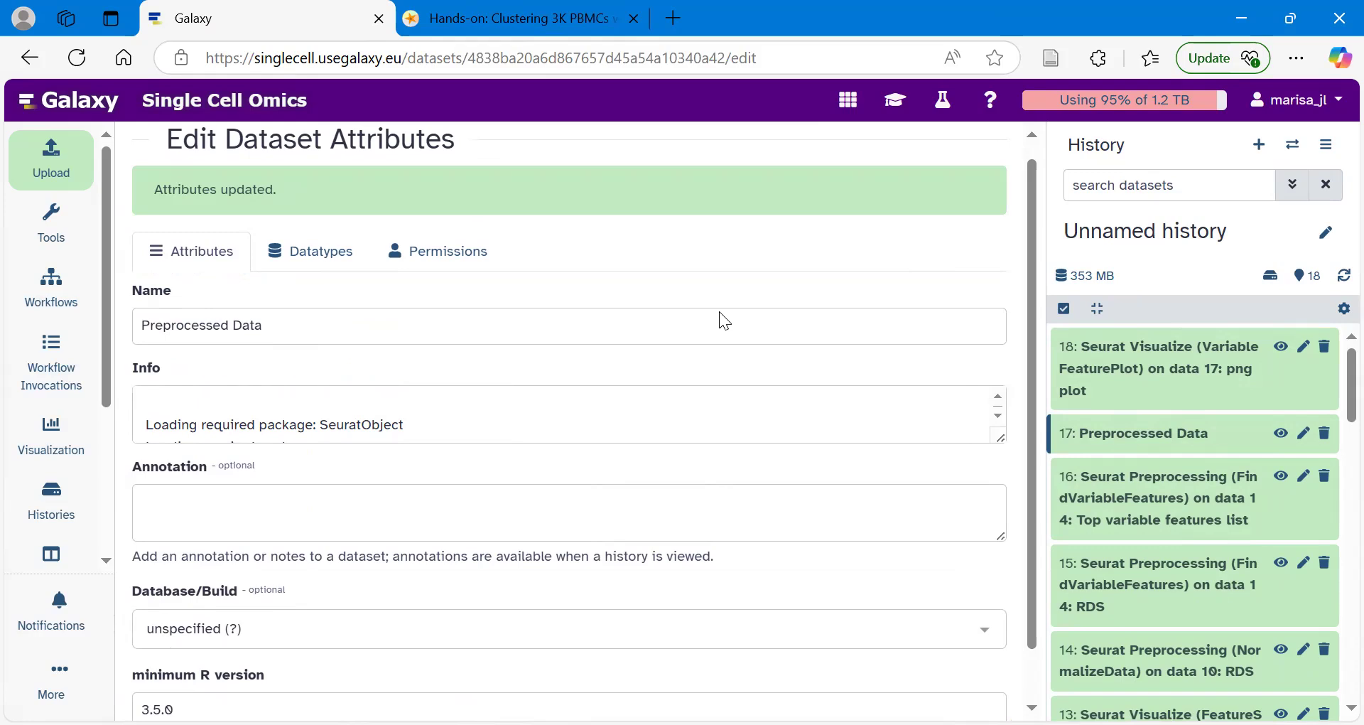
Open Seurat Run Dimensional Reduction from the tutorial's Perform the PCA hands-on and choose dataset 17, Preprocessed Data, as its input
{"action": "left_click", "coordinate": [899, 116]}
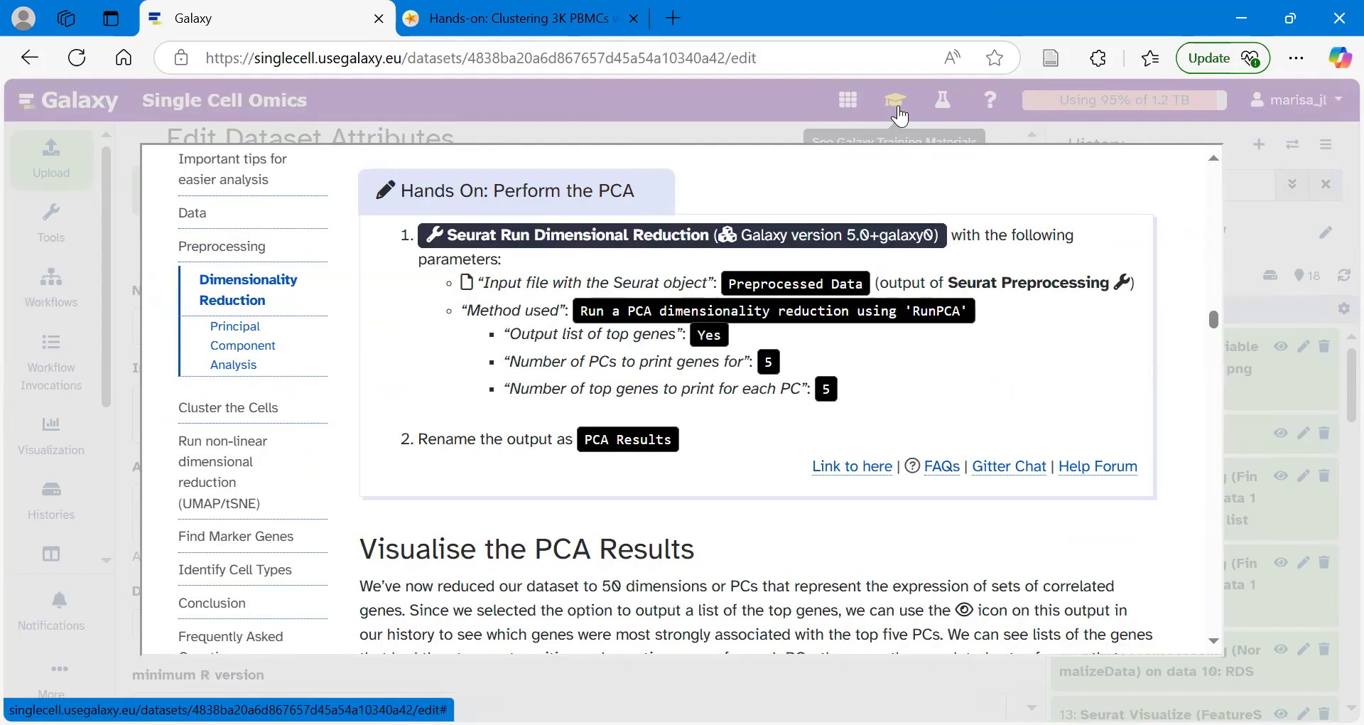
{"action": "left_click", "coordinate": [555, 238]}
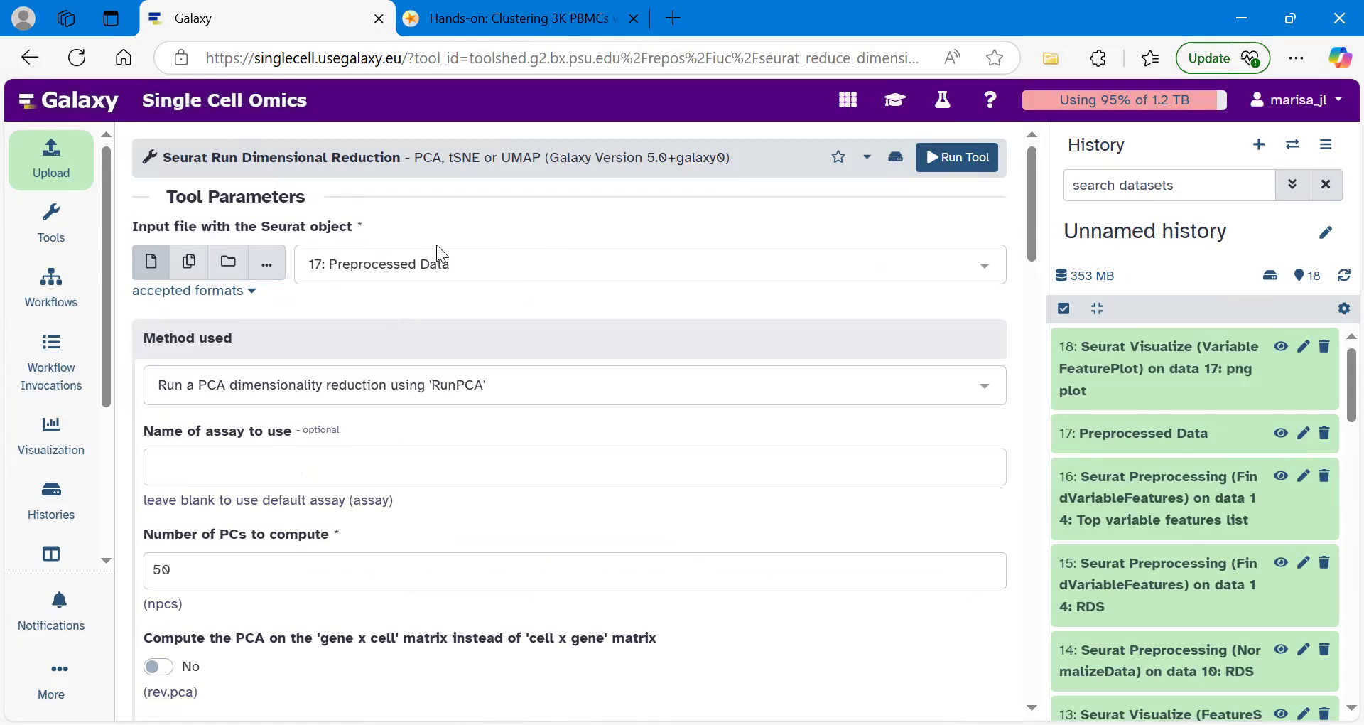
{"action": "left_click", "coordinate": [422, 264]}
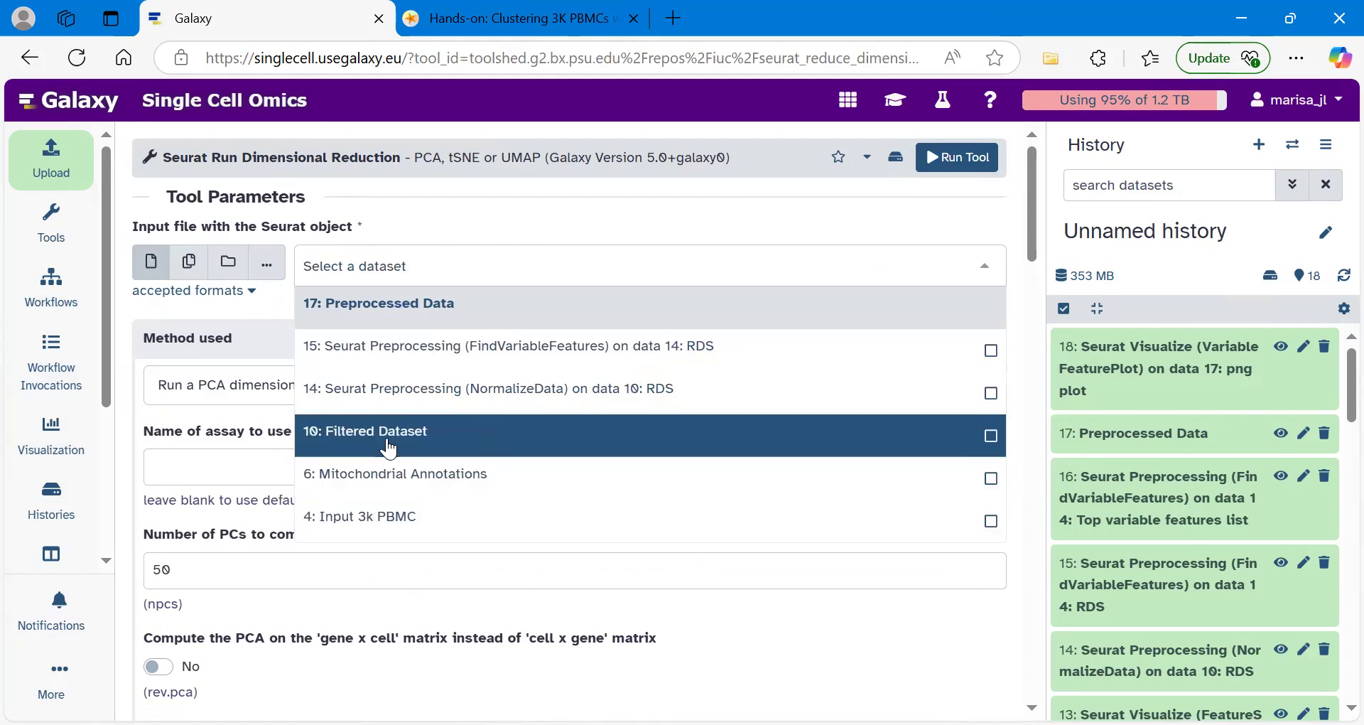
{"action": "left_click", "coordinate": [379, 310]}
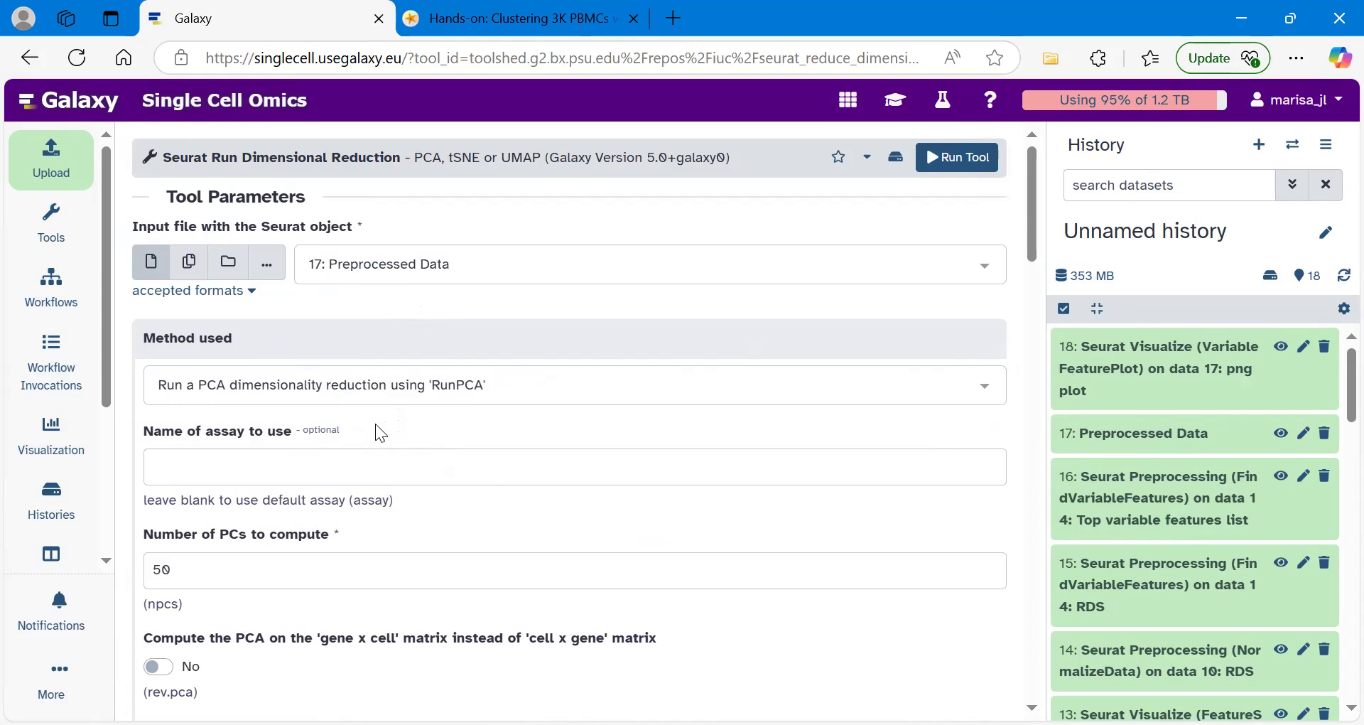
Enable the output list of top genes, keeping 5 PCs and 5 top genes per PC, and run the RunPCA job
{"action": "scroll", "coordinate": [377, 426], "scroll_direction": "down", "scroll_amount": 2}
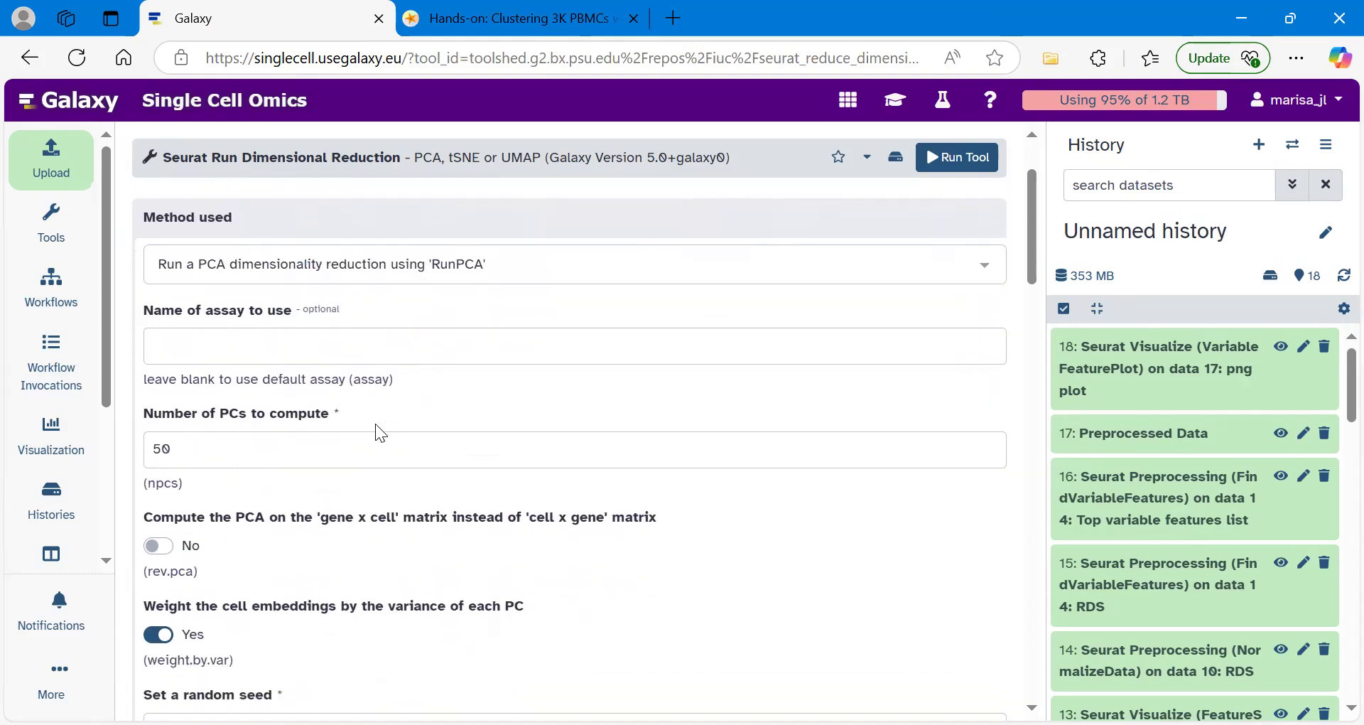
{"action": "scroll", "coordinate": [376, 424], "scroll_direction": "down", "scroll_amount": 1}
{"action": "scroll", "coordinate": [376, 426], "scroll_direction": "down", "scroll_amount": 7}
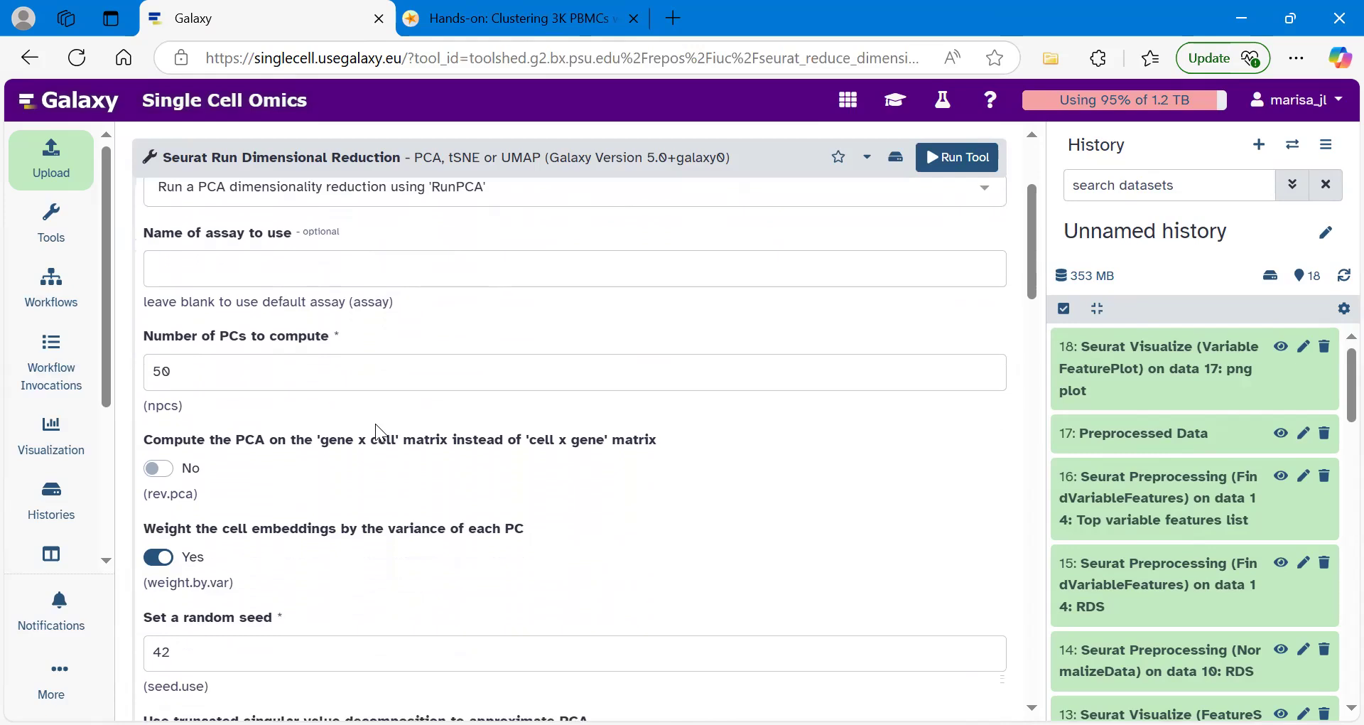
{"action": "scroll", "coordinate": [376, 428], "scroll_direction": "down", "scroll_amount": 5}
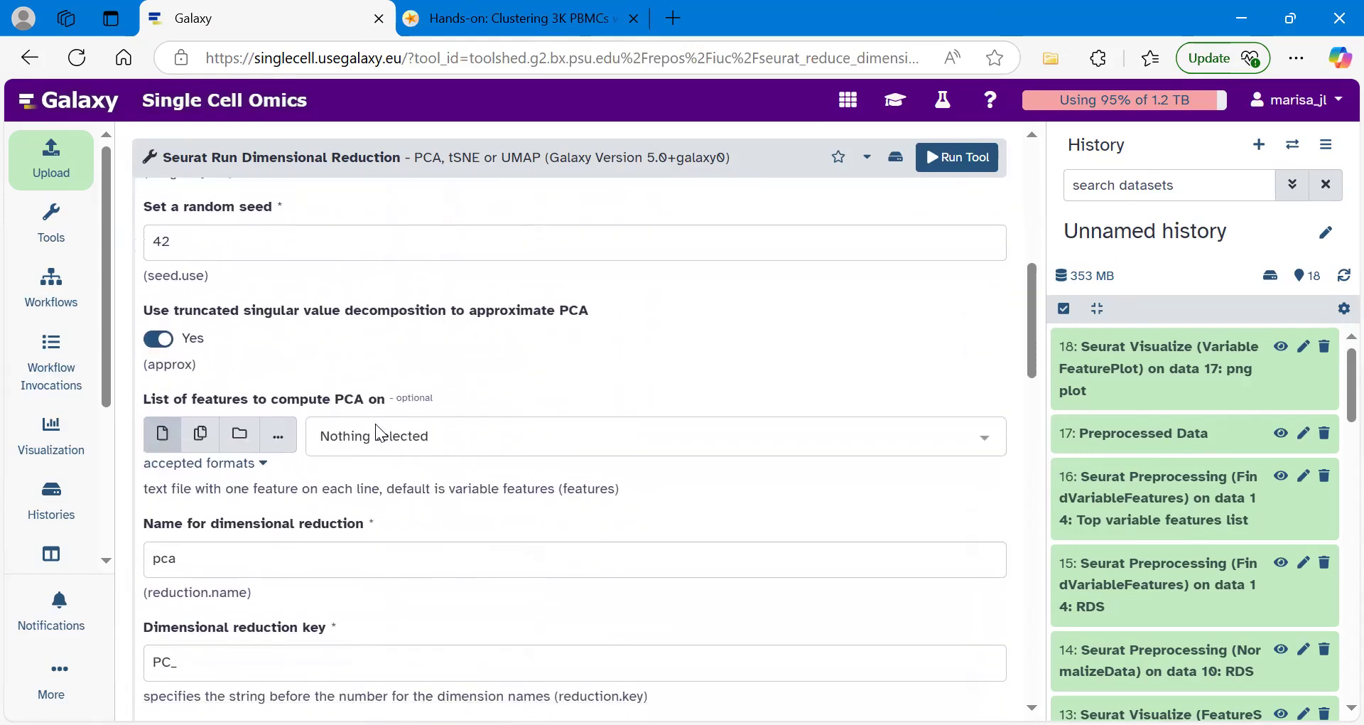
{"action": "scroll", "coordinate": [376, 425], "scroll_direction": "down", "scroll_amount": 2}
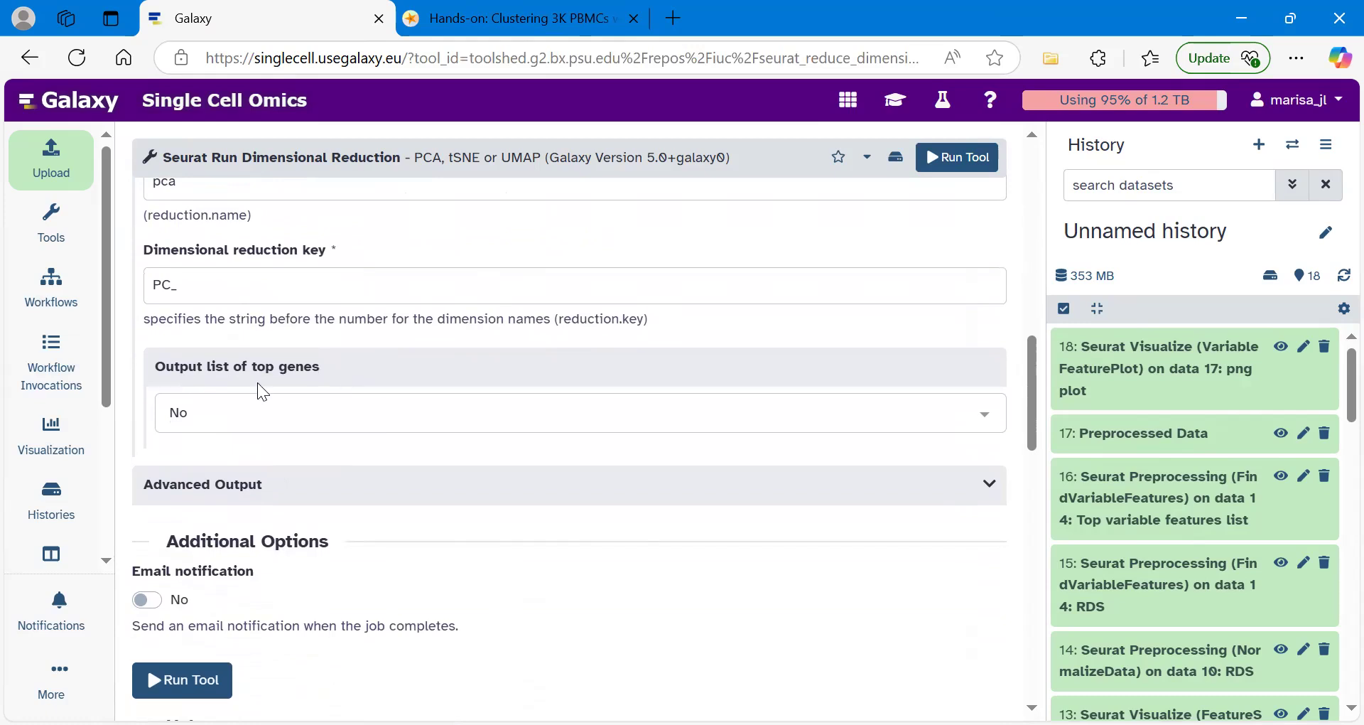
{"action": "left_click", "coordinate": [294, 412]}
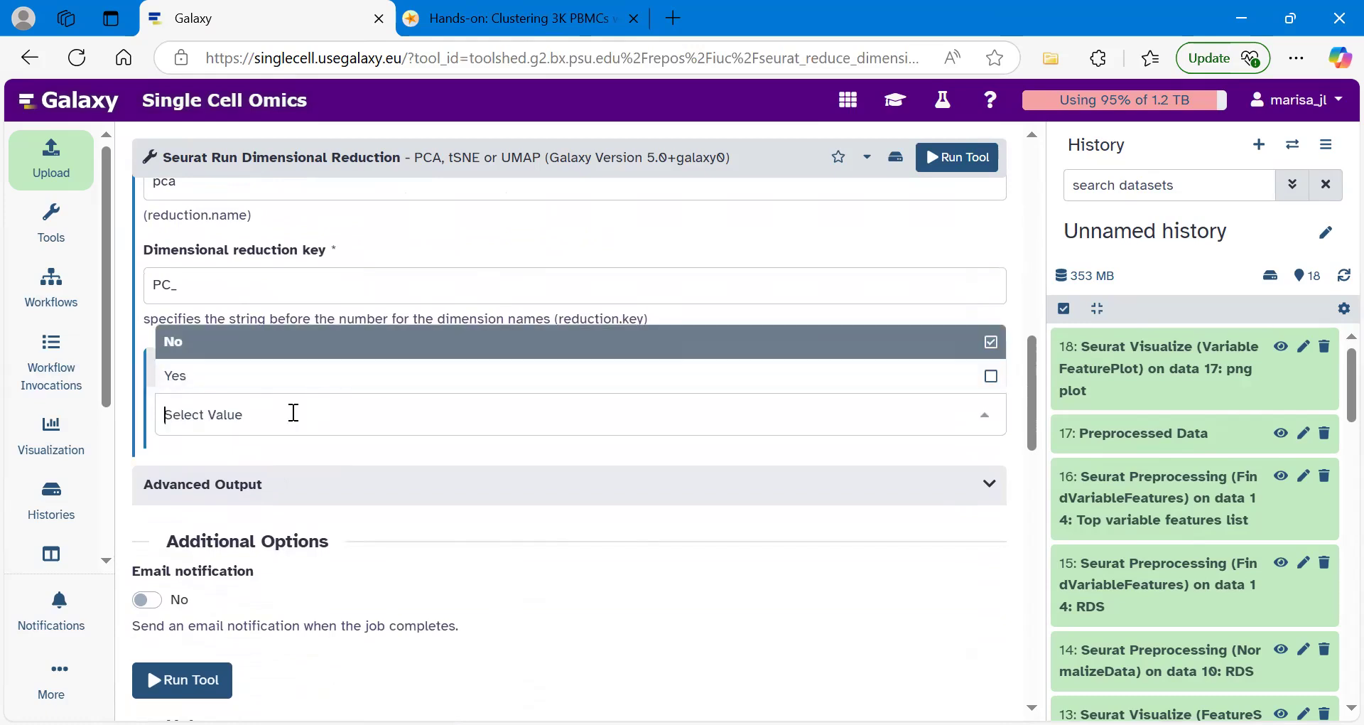
{"action": "left_click", "coordinate": [211, 375]}
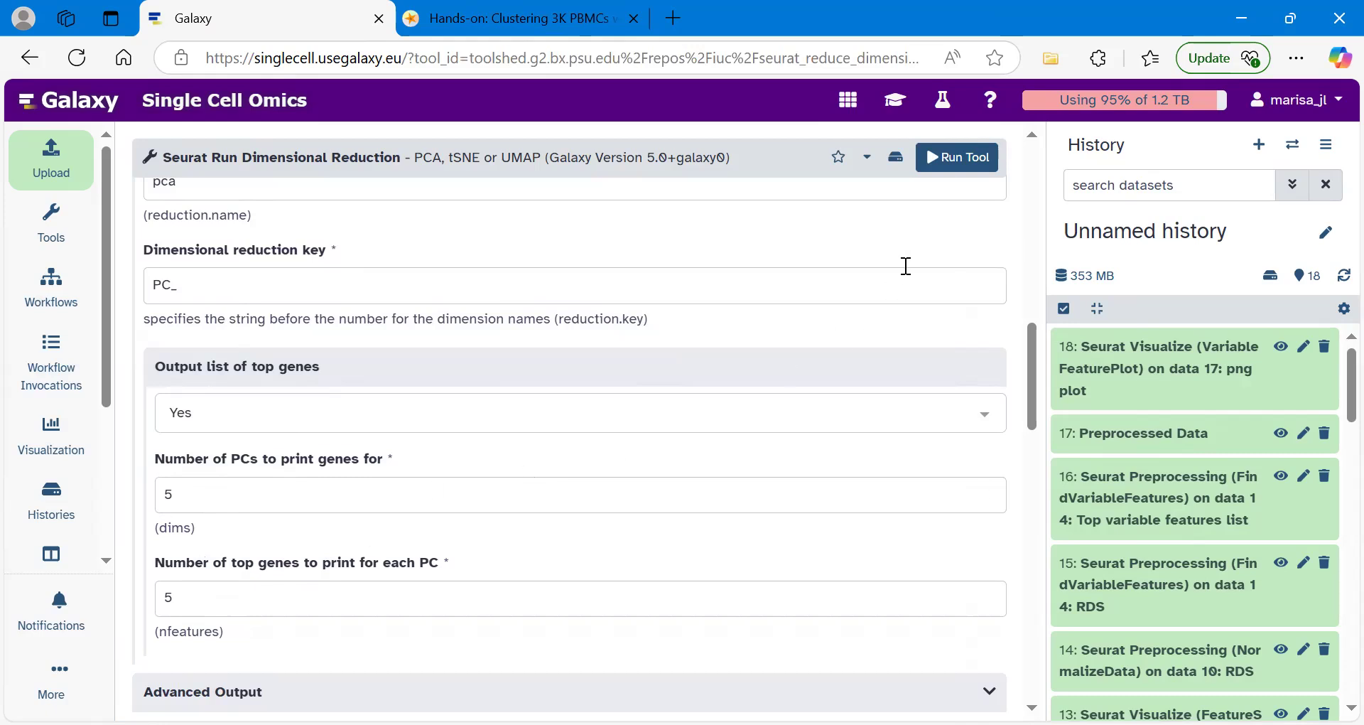
{"action": "left_click", "coordinate": [954, 157]}
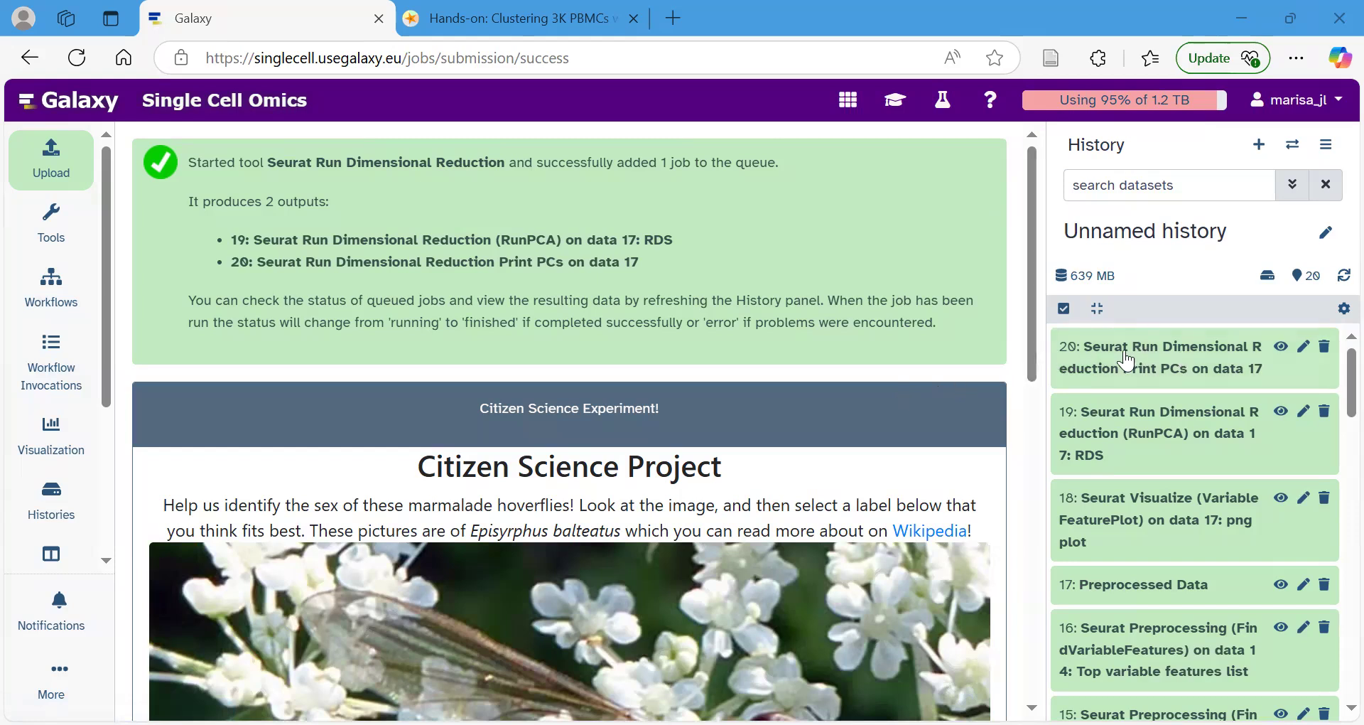
View the top genes list in dataset 20, and rename dataset 19, the RunPCA output, as PCA Results and save its attributes
{"action": "left_click", "coordinate": [1281, 348]}
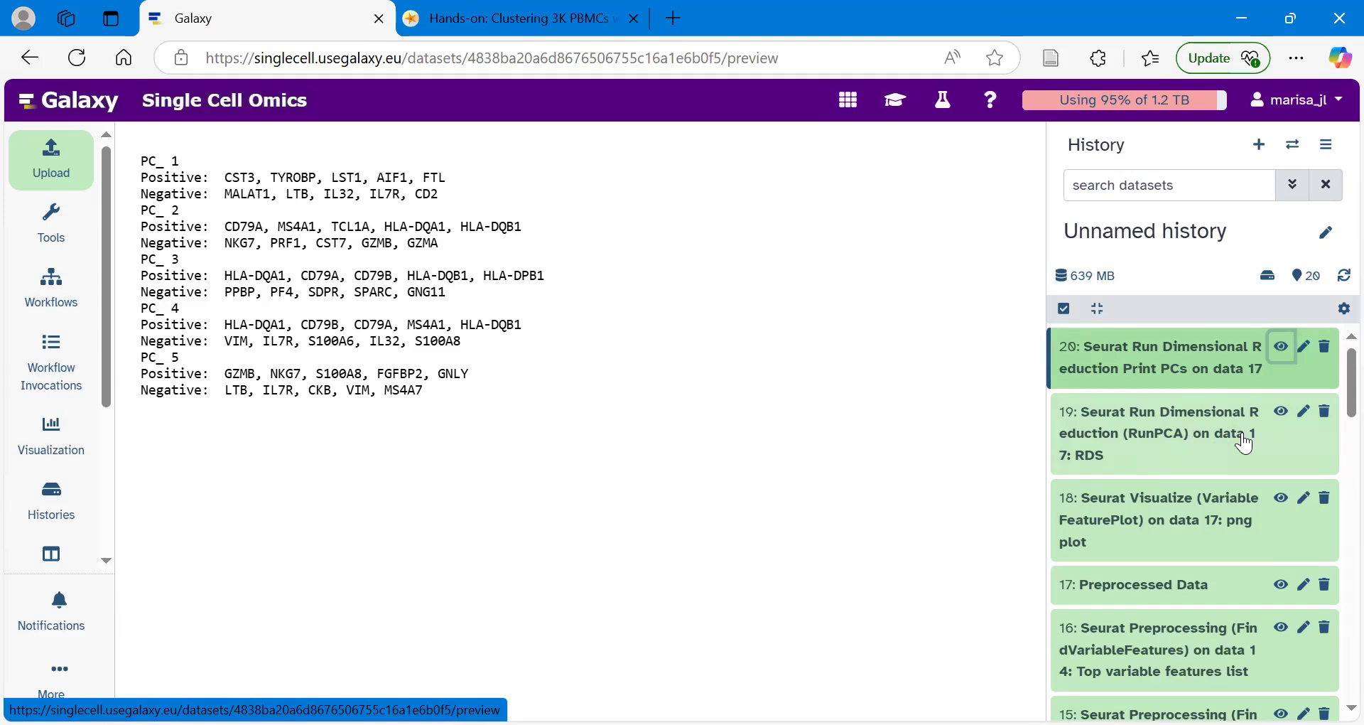
{"action": "left_click", "coordinate": [1304, 419]}
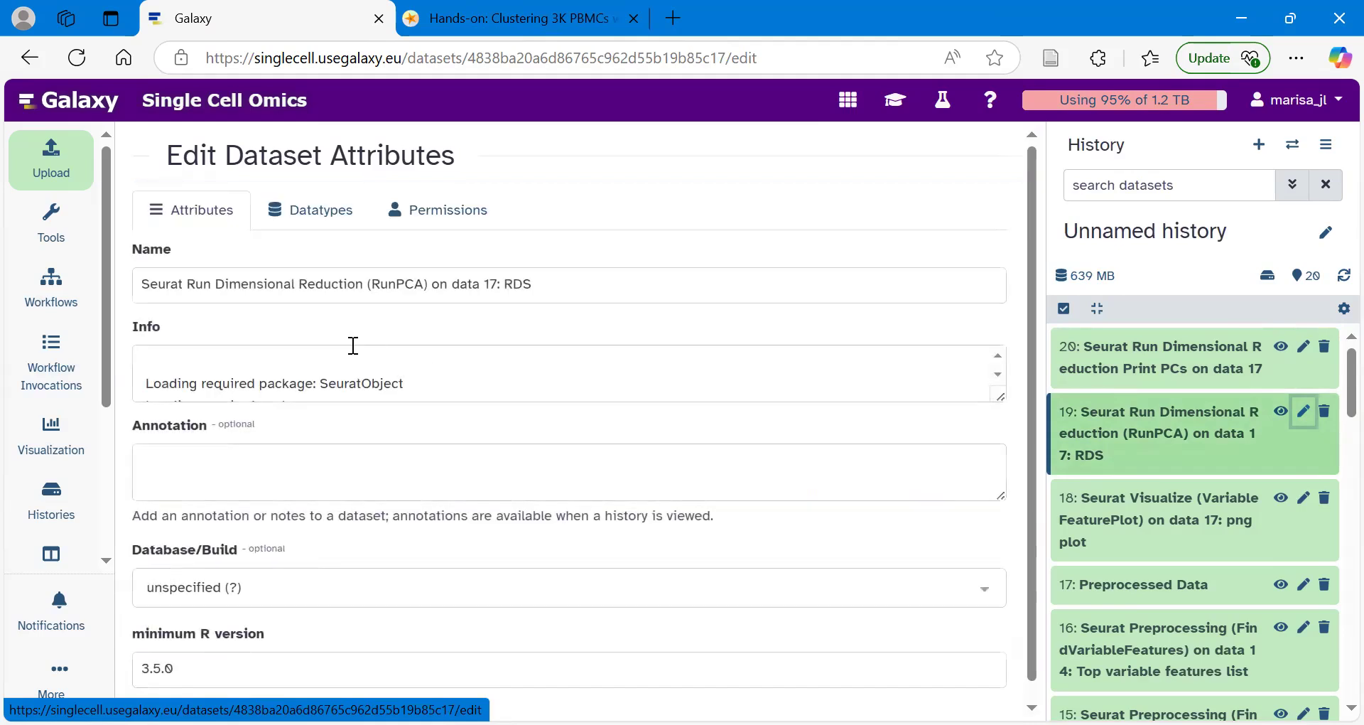
{"action": "left_click_drag", "start_coordinate": [552, 295], "coordinate": [121, 306]}
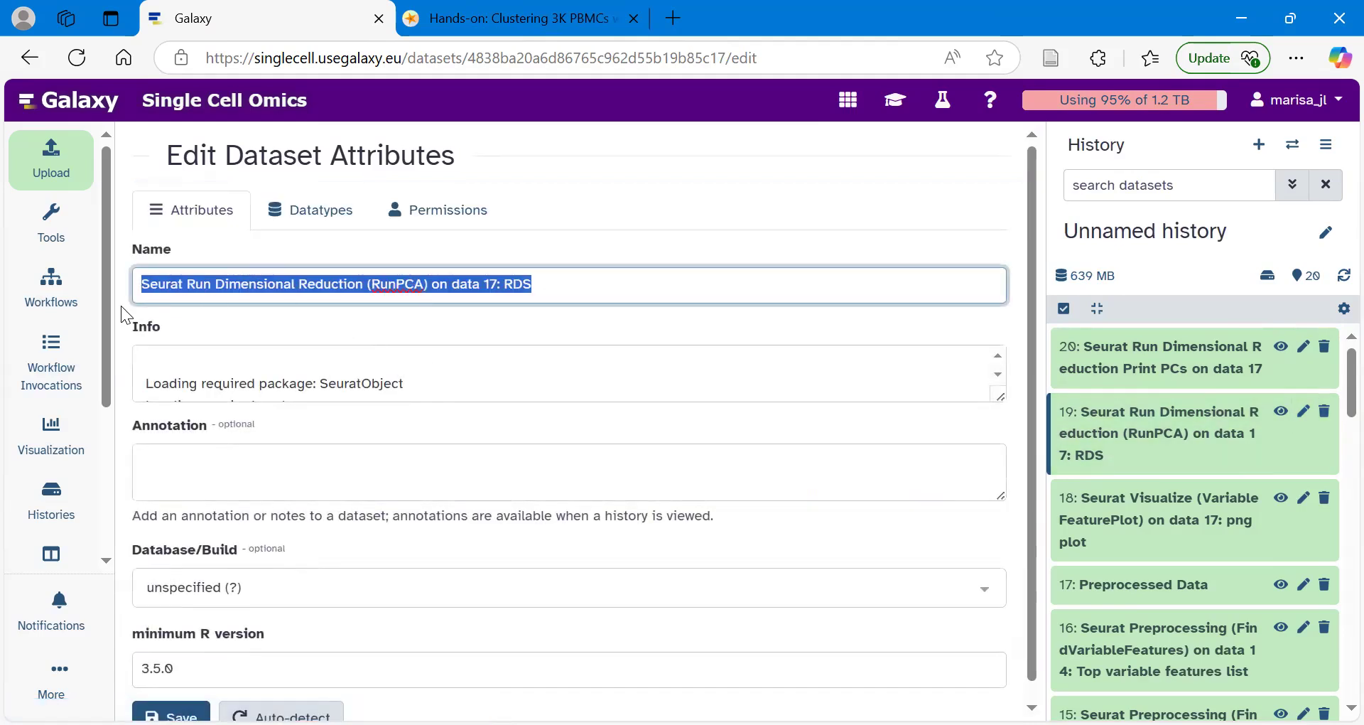
{"action": "key", "text": "BackSpace"}
{"action": "type", "text": "PCA "}
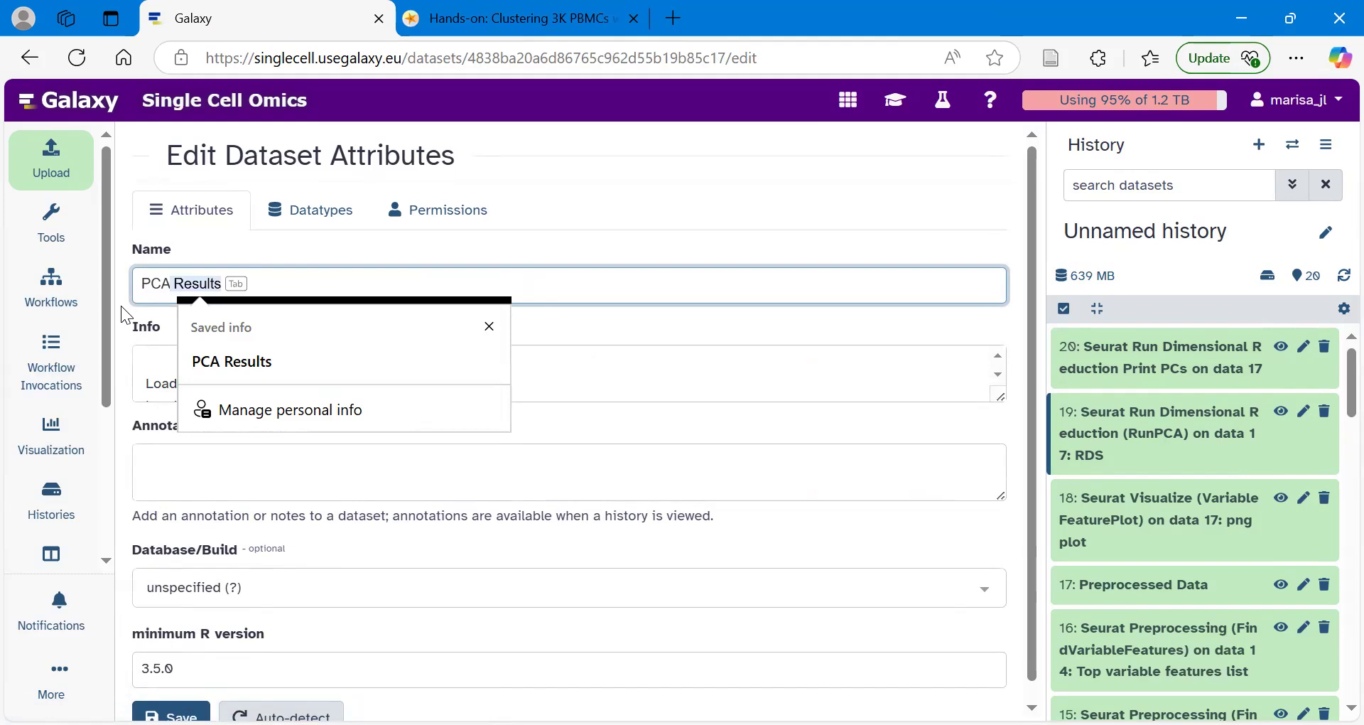
{"action": "type", "text": "Results"}
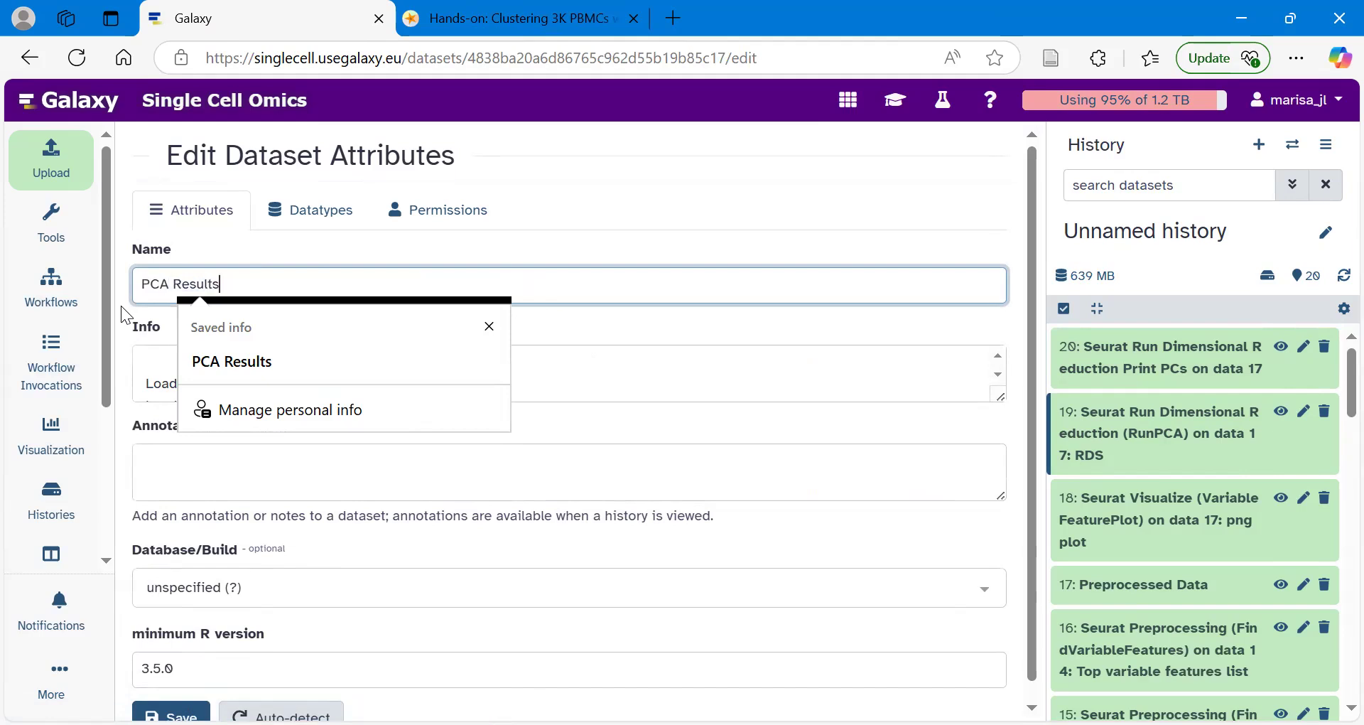
{"action": "left_click", "coordinate": [219, 248]}
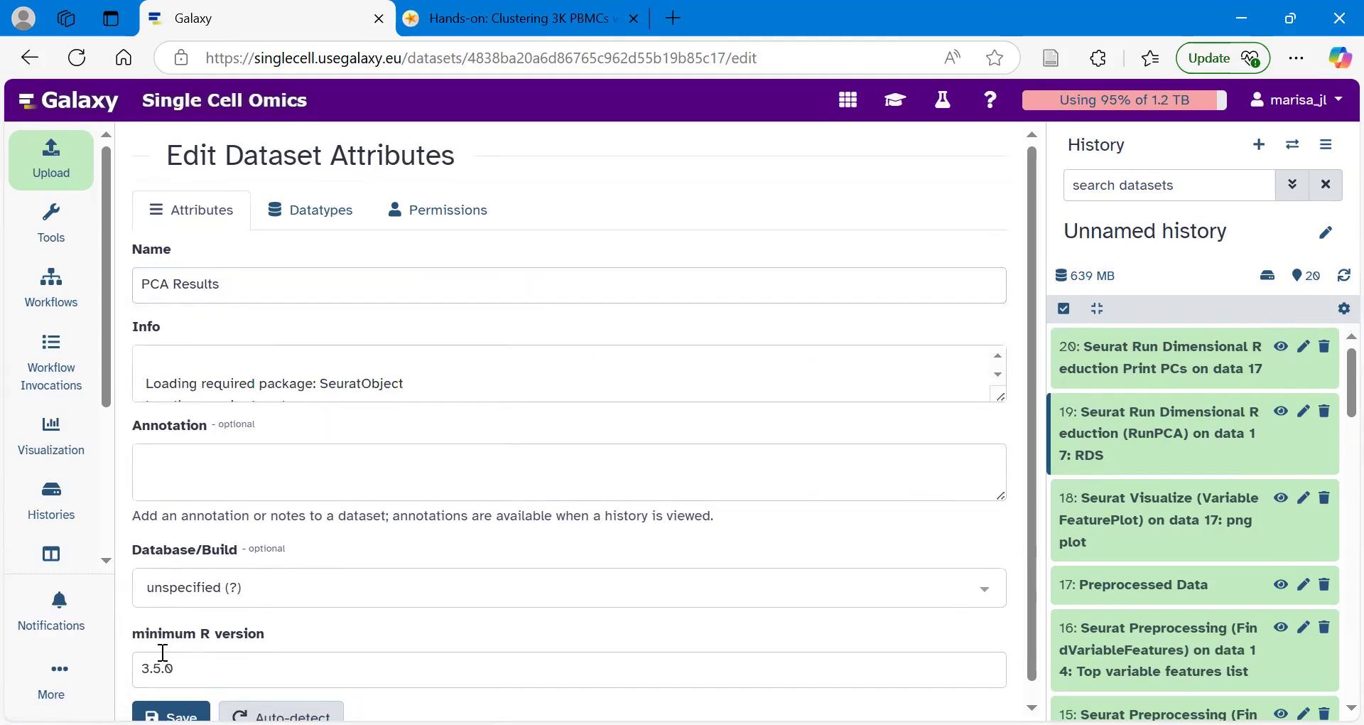
{"action": "left_click", "coordinate": [171, 714]}
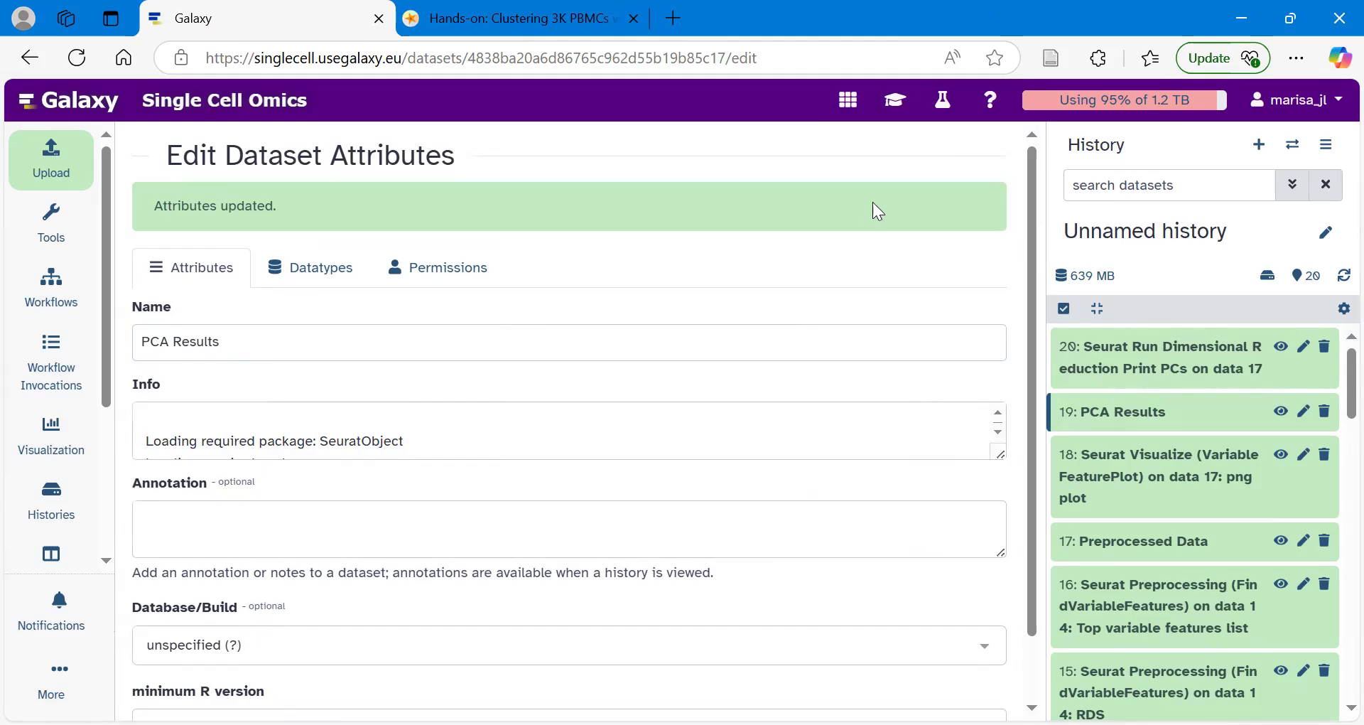
Open Seurat Visualize from the tutorial's Dimensional Loadings hands-on and choose the method Visualize Reduction Results with 'VizDimLoadings'
{"action": "left_click", "coordinate": [896, 101]}
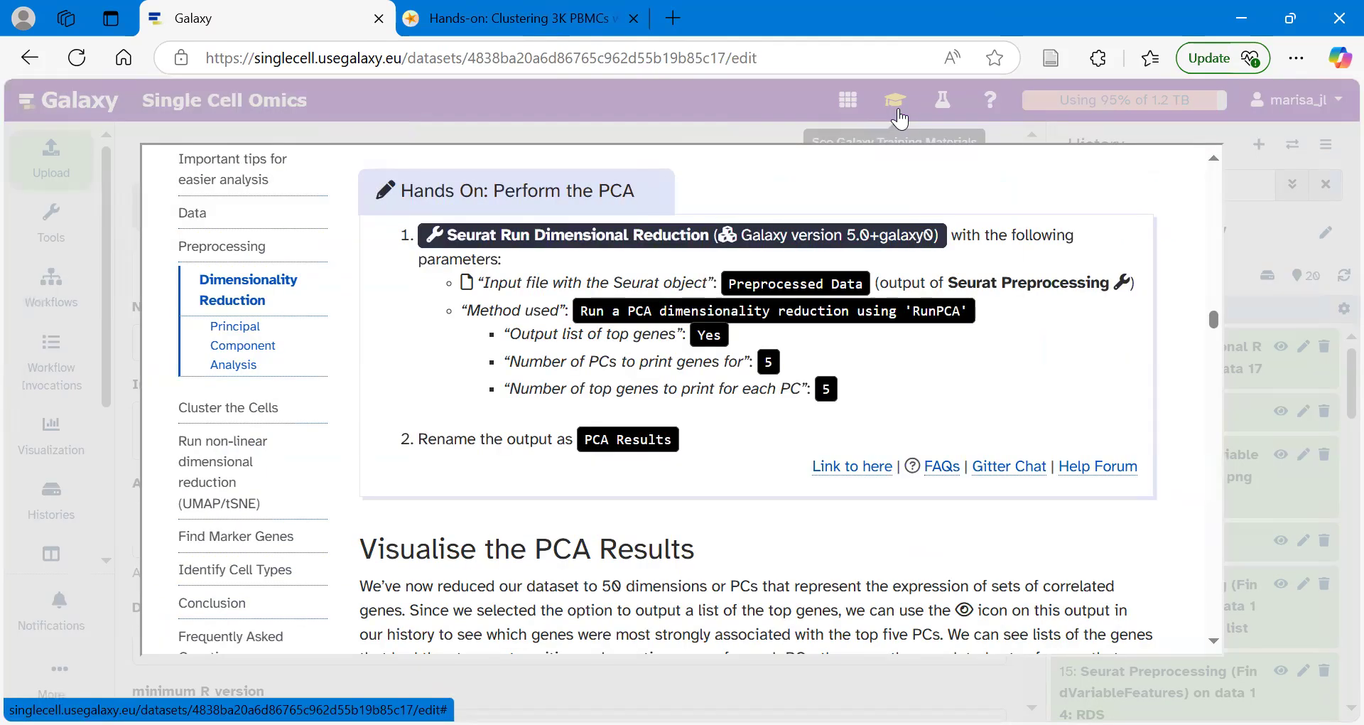
{"action": "scroll", "coordinate": [480, 439], "scroll_direction": "down", "scroll_amount": 10}
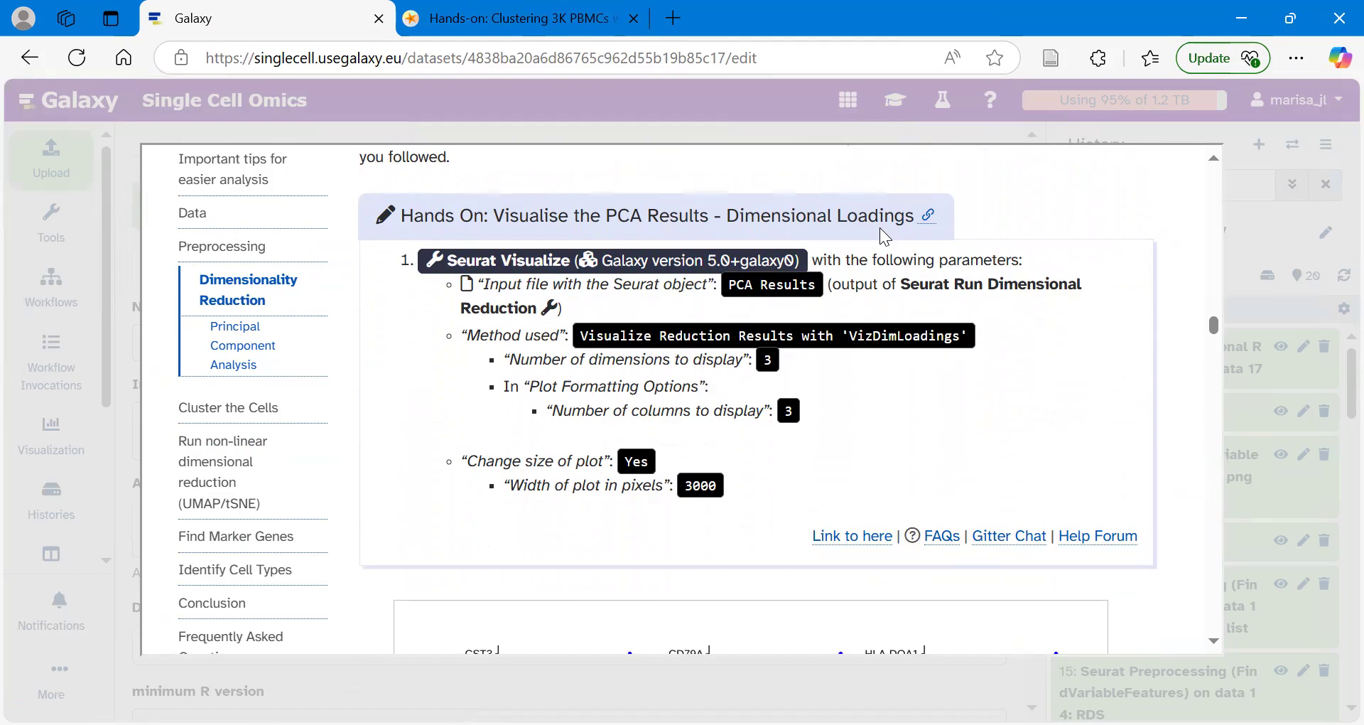
{"action": "left_click", "coordinate": [526, 267]}
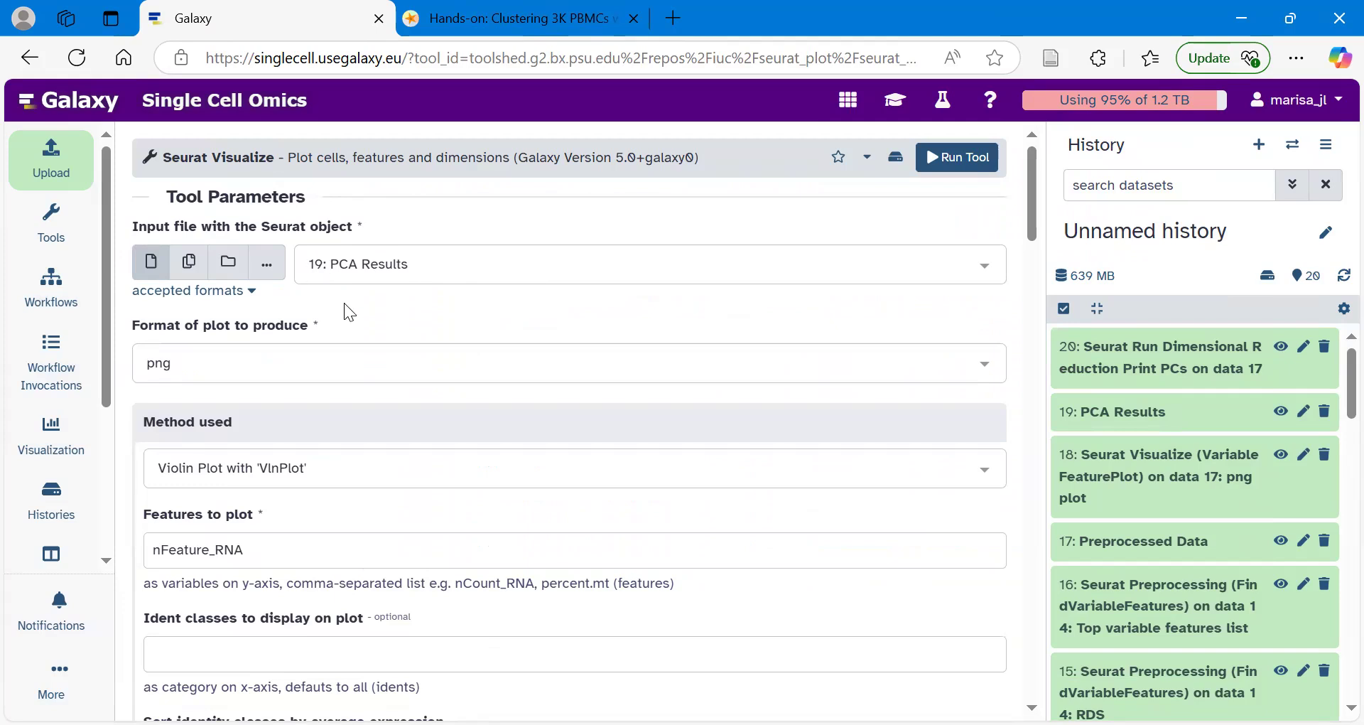
{"action": "left_click", "coordinate": [271, 475]}
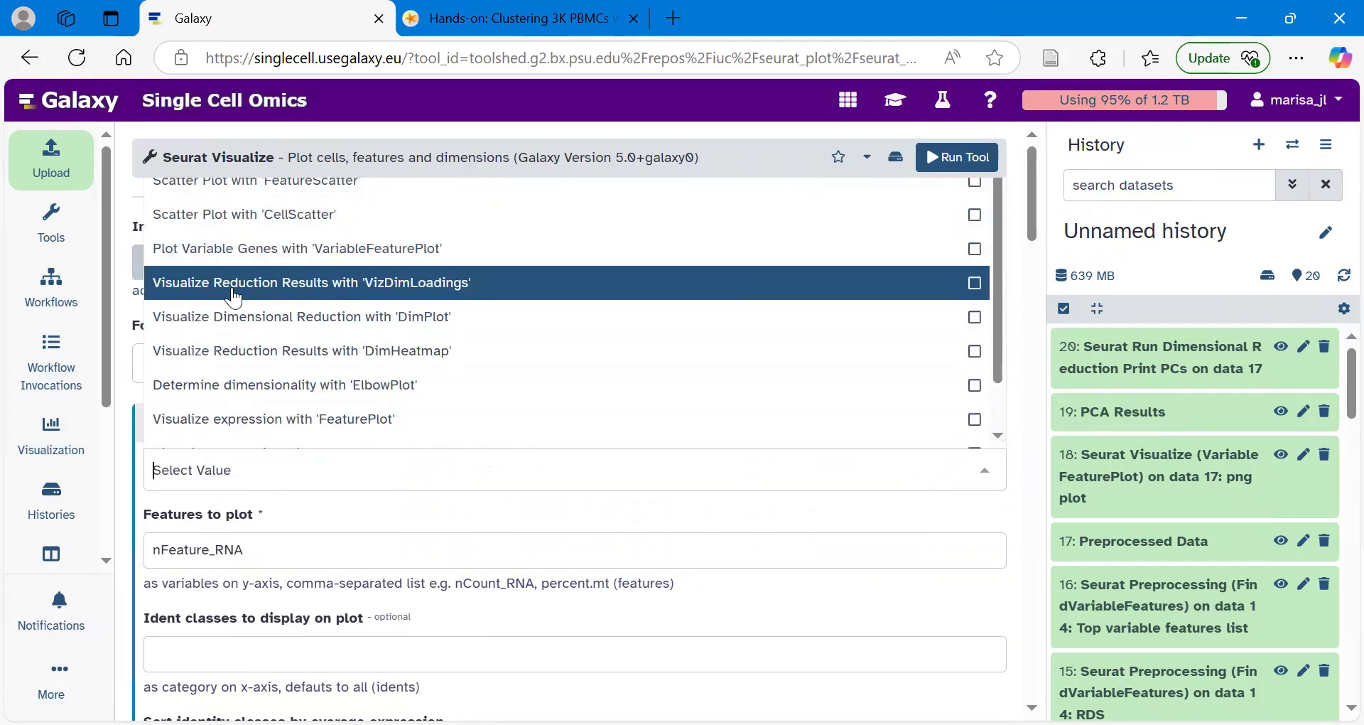
{"action": "left_click", "coordinate": [400, 292]}
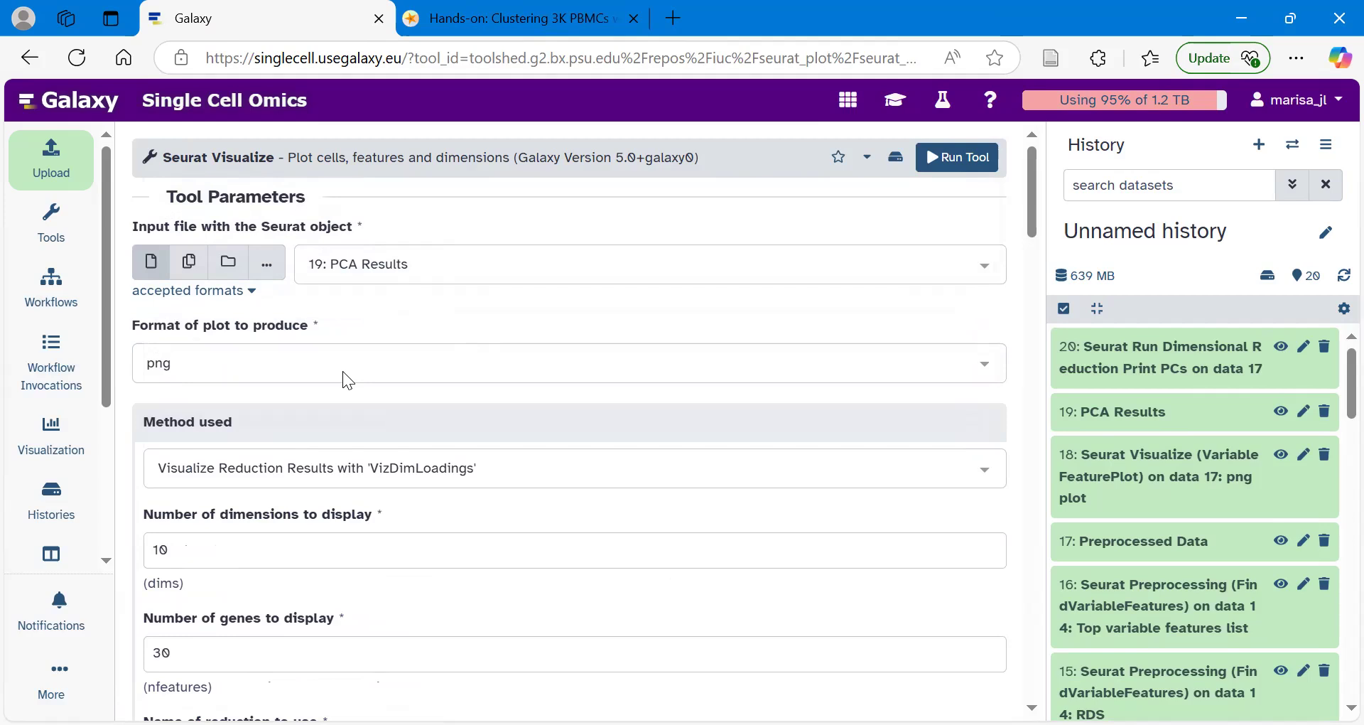
Set the number of dimensions to display to 3, keeping 30 genes to display
{"action": "scroll", "coordinate": [343, 370], "scroll_direction": "down", "scroll_amount": 2}
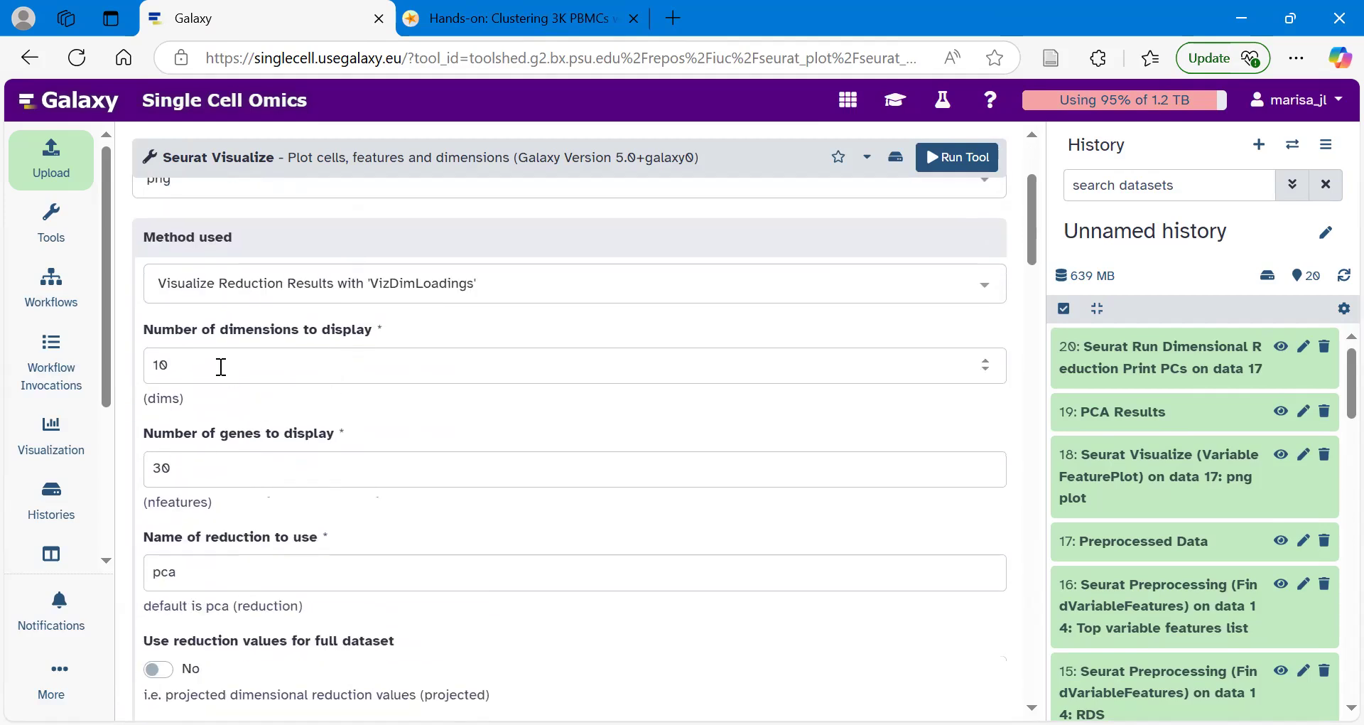
{"action": "left_click", "coordinate": [221, 366]}
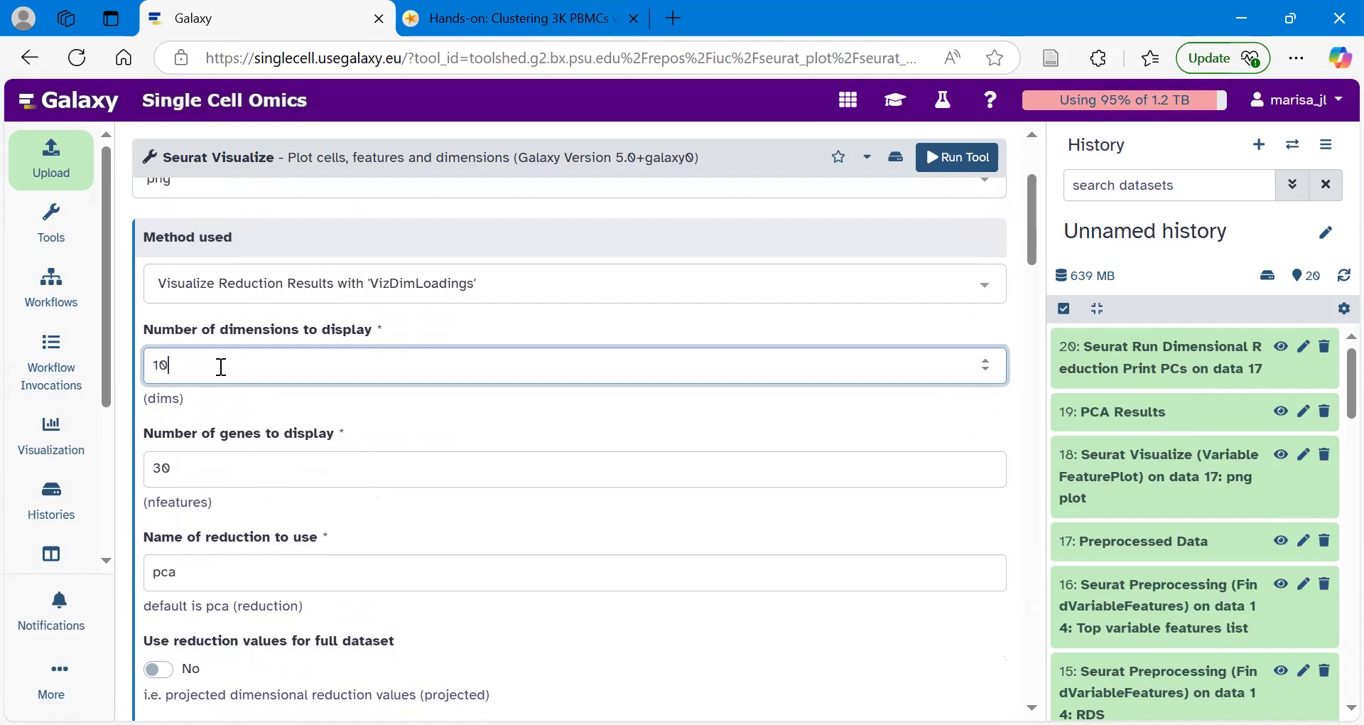
{"action": "key", "text": "BackSpace"}
{"action": "key", "text": "BackSpace"}
{"action": "type", "text": "3"}
{"action": "left_click", "coordinate": [250, 470]}
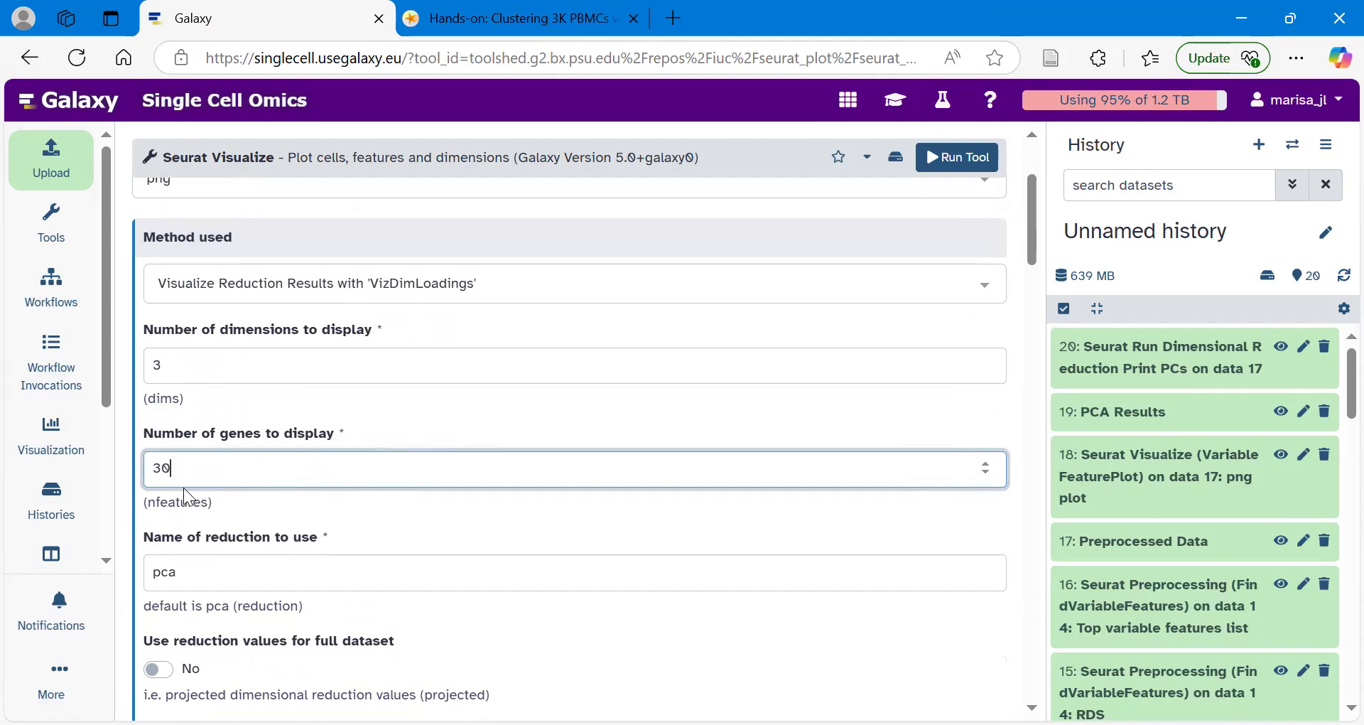
Expand the plot formatting options and set the number of columns to display to 3
{"action": "scroll", "coordinate": [277, 537], "scroll_direction": "down", "scroll_amount": 7}
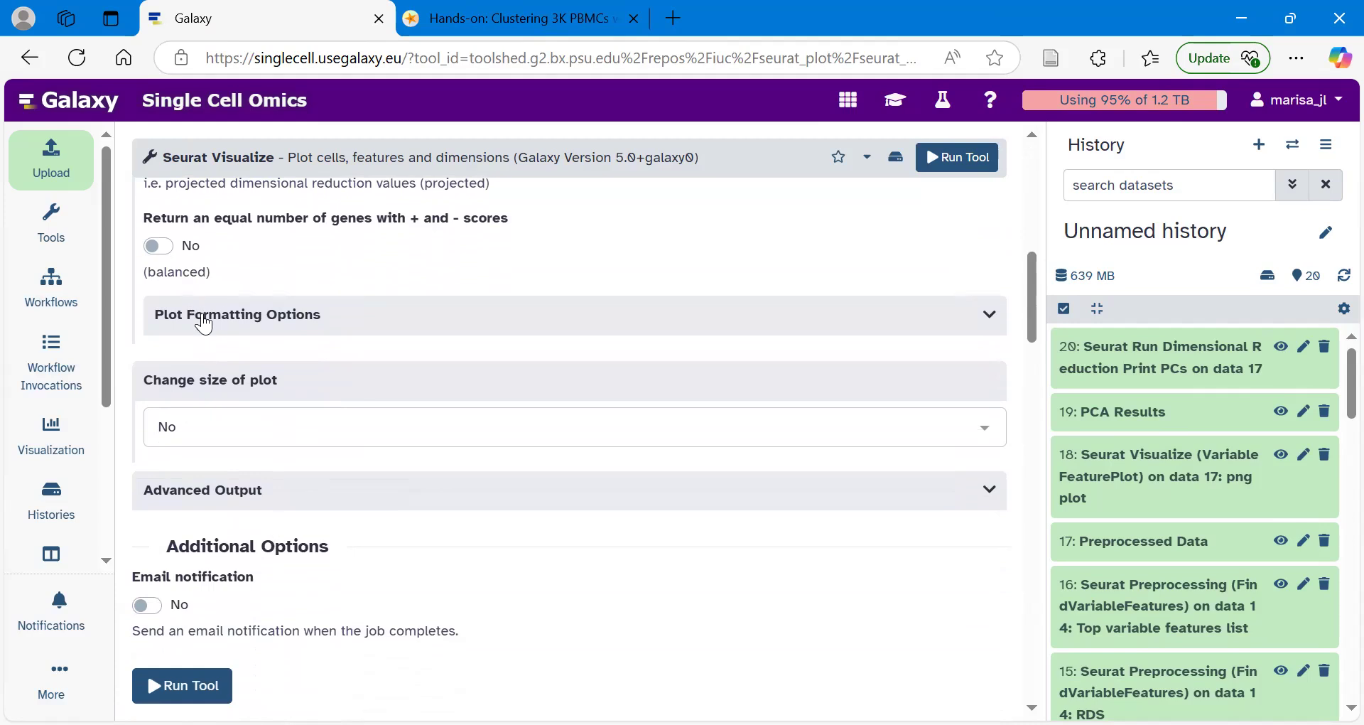
{"action": "left_click", "coordinate": [239, 326]}
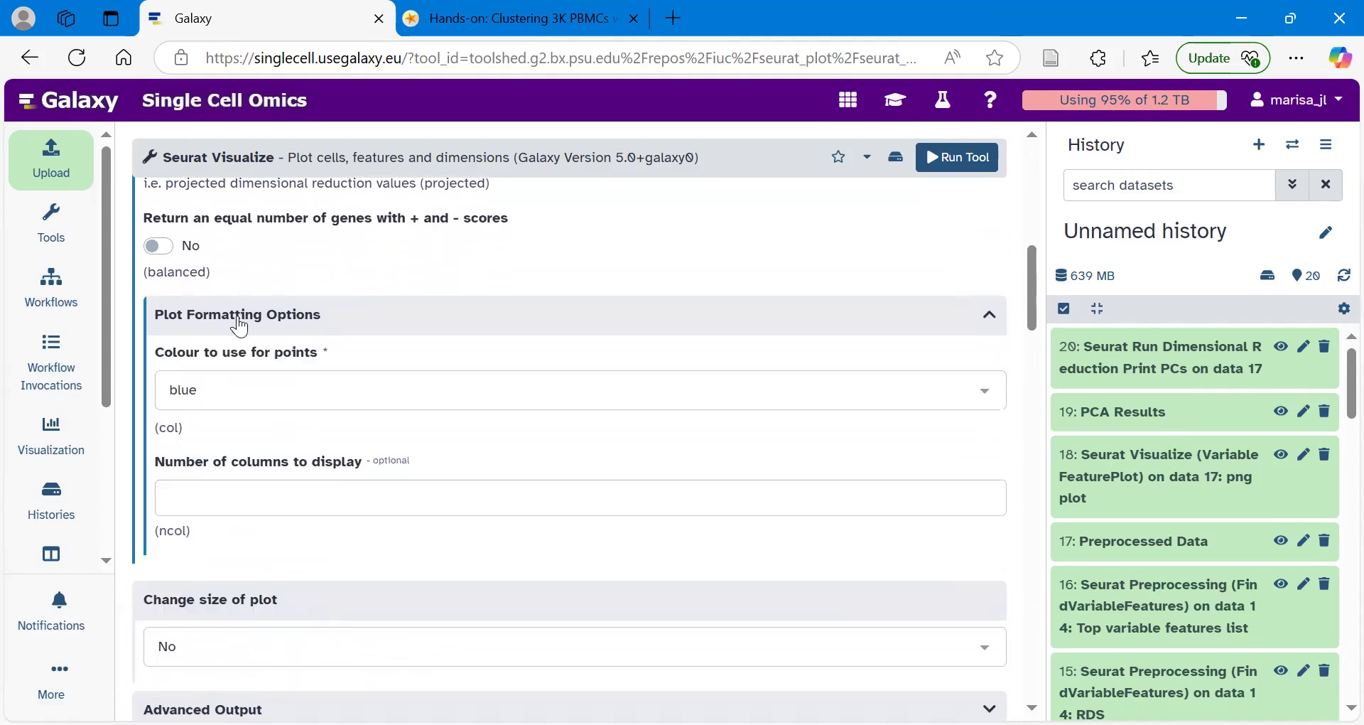
{"action": "left_click", "coordinate": [285, 498]}
{"action": "type", "text": "3"}
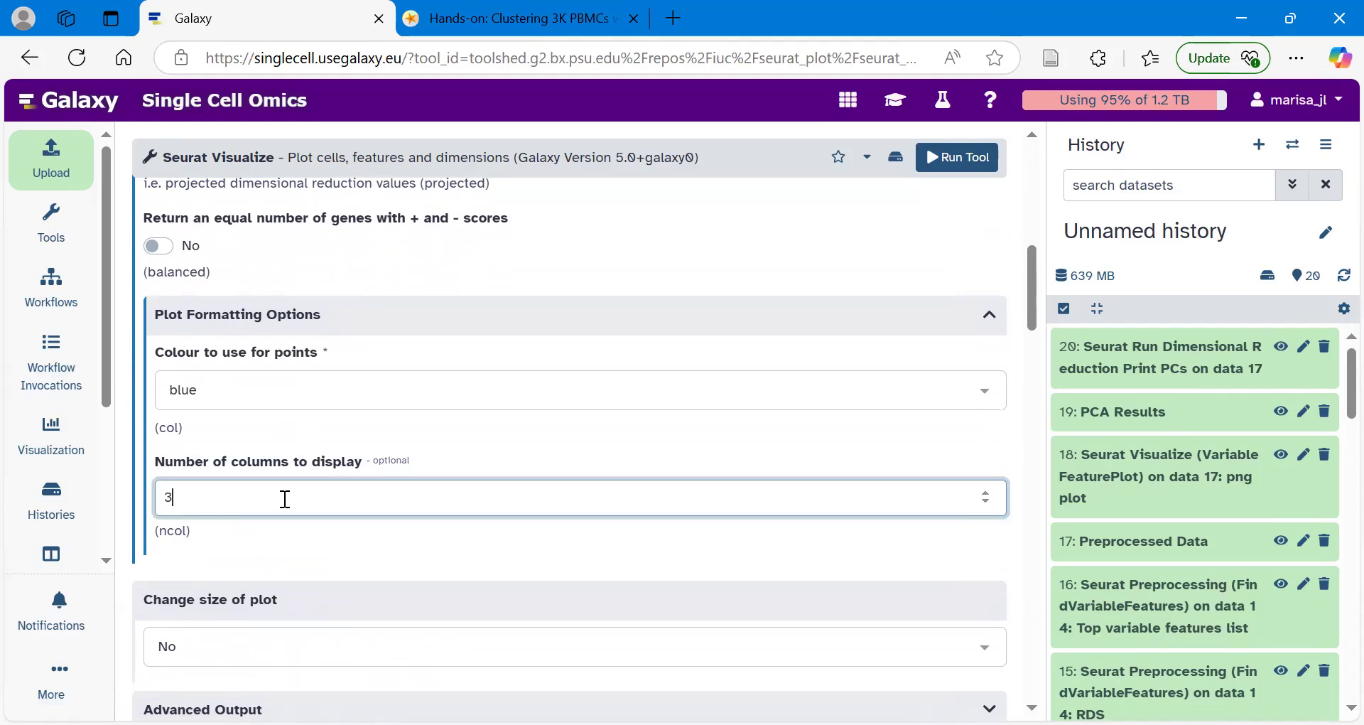
{"action": "left_click", "coordinate": [307, 542]}
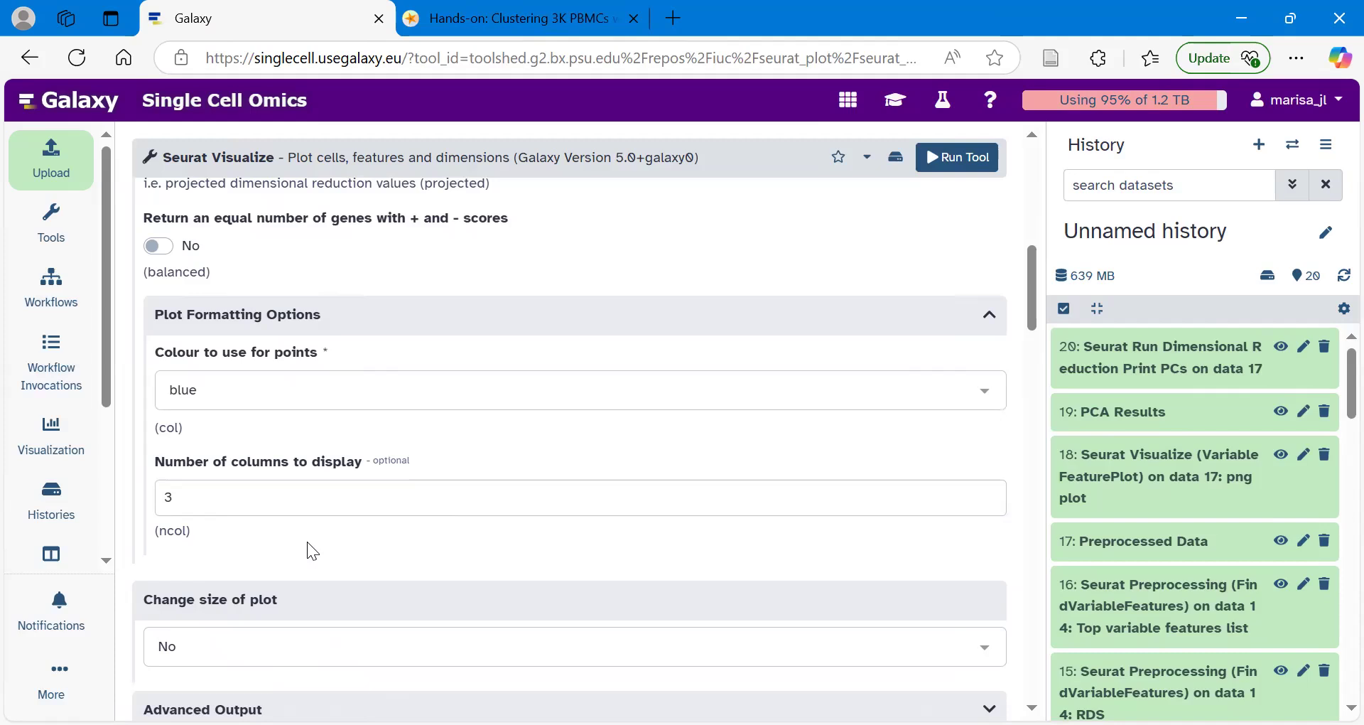
Enable changing the plot size and set the plot width to 3000 pixels
{"action": "scroll", "coordinate": [307, 541], "scroll_direction": "down", "scroll_amount": 3}
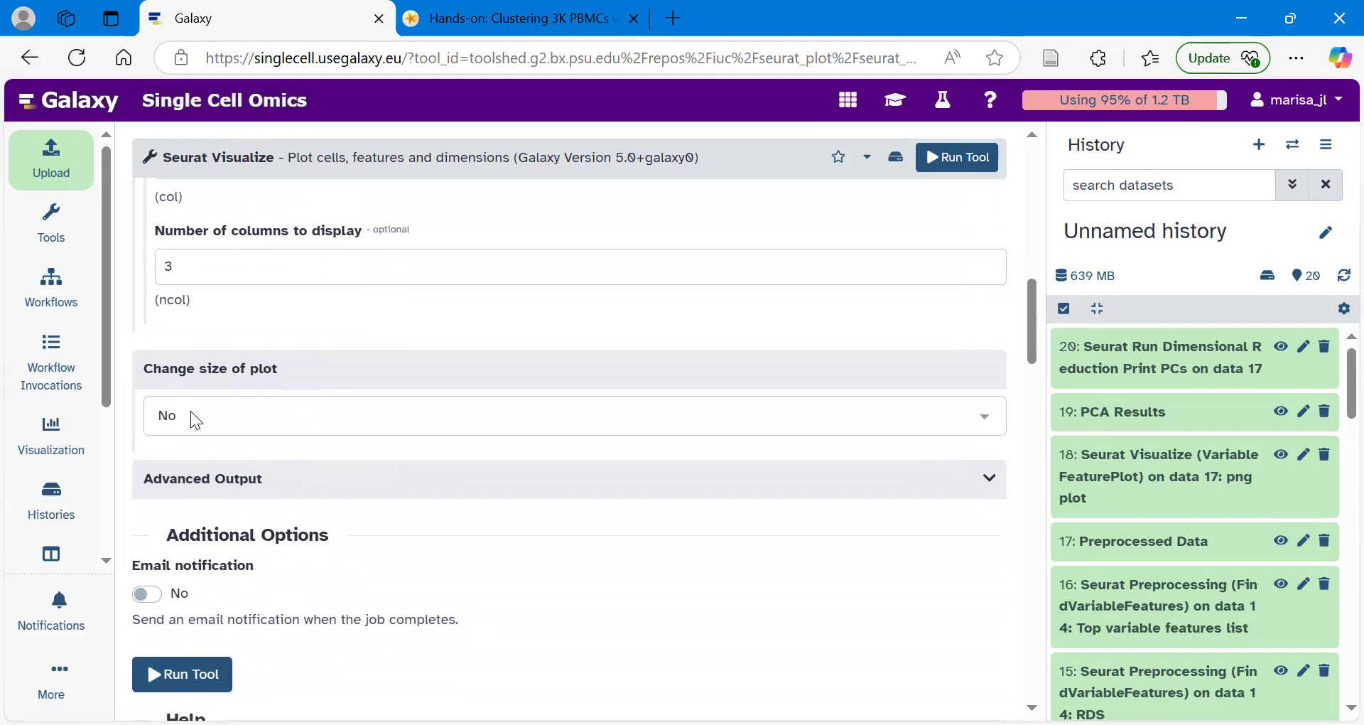
{"action": "left_click", "coordinate": [197, 421]}
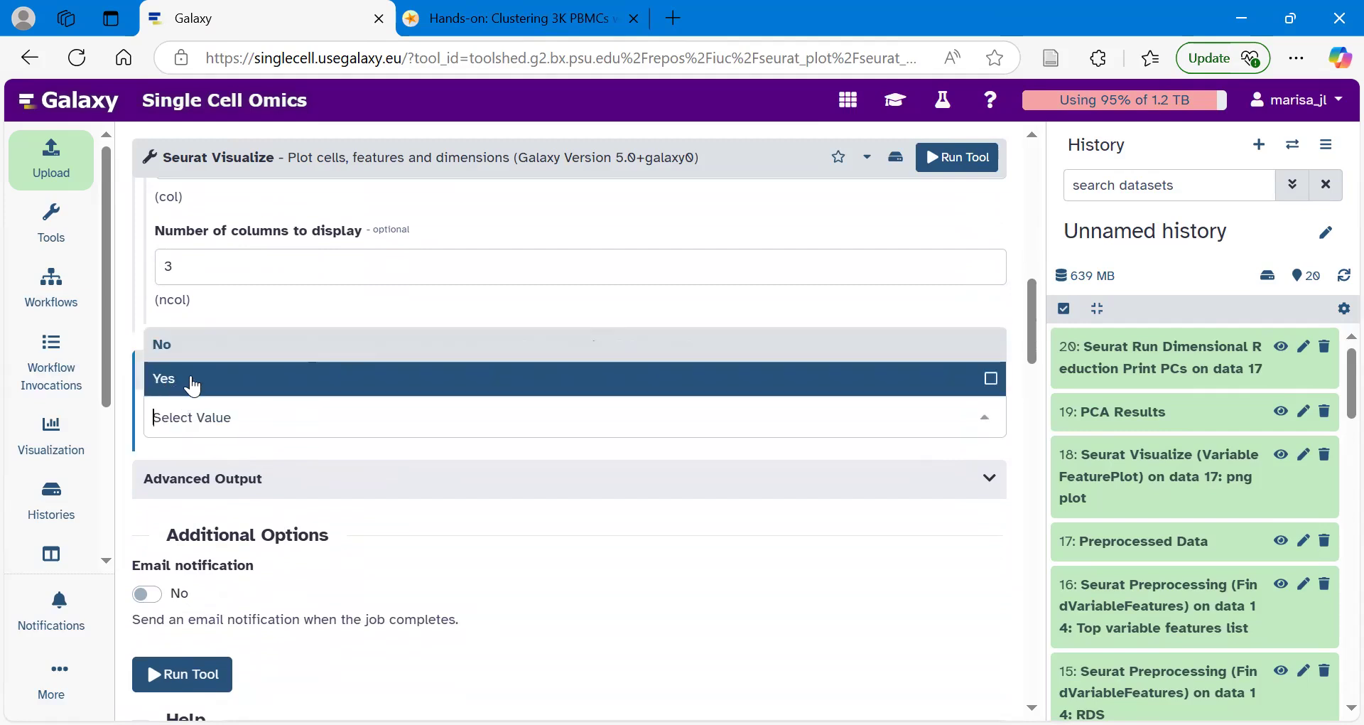
{"action": "left_click", "coordinate": [189, 385]}
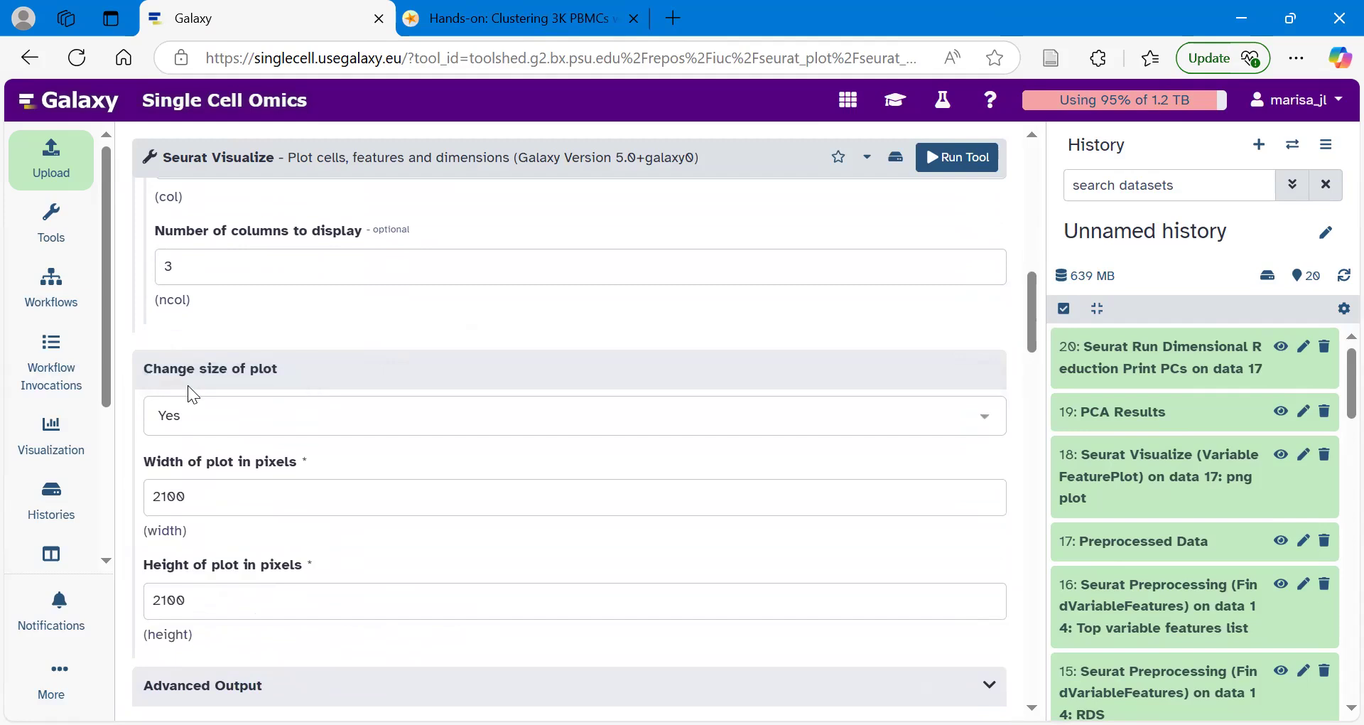
{"action": "left_click", "coordinate": [171, 498]}
{"action": "double_click", "coordinate": [170, 497]}
{"action": "type", "text": "3000"}
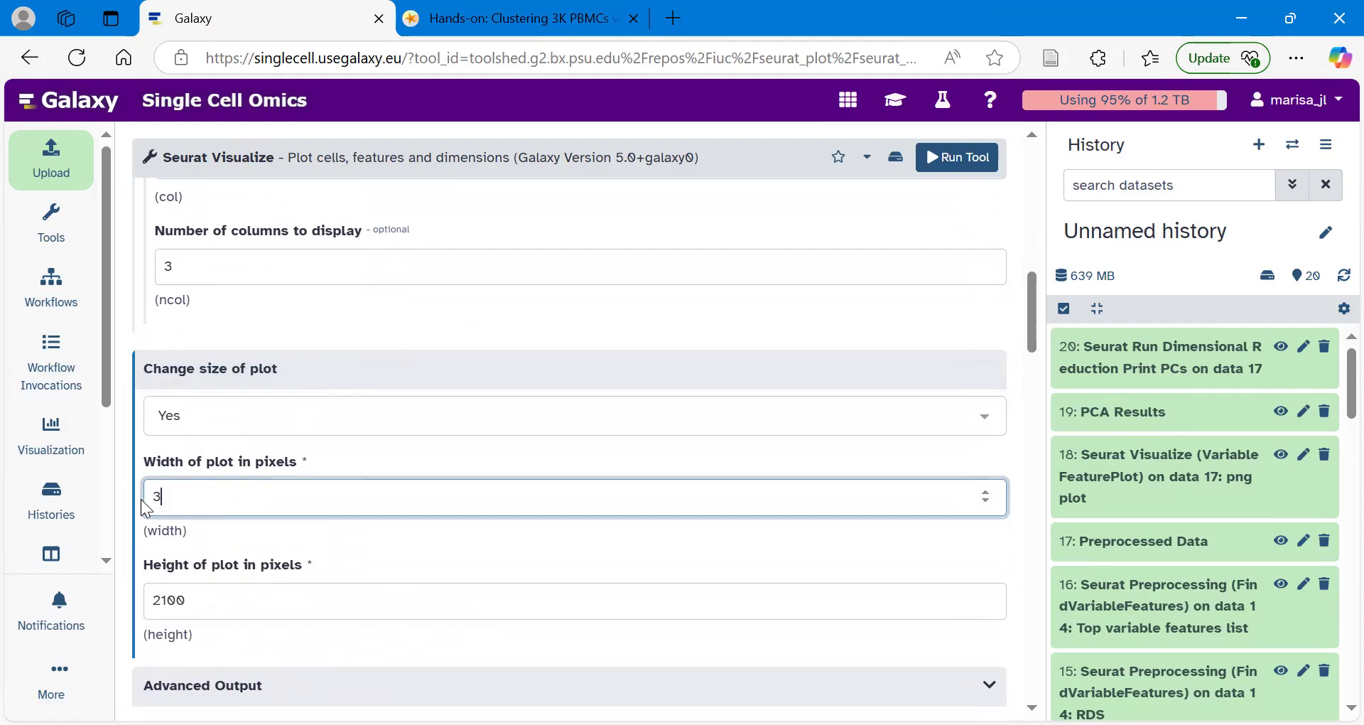
{"action": "left_click", "coordinate": [237, 531]}
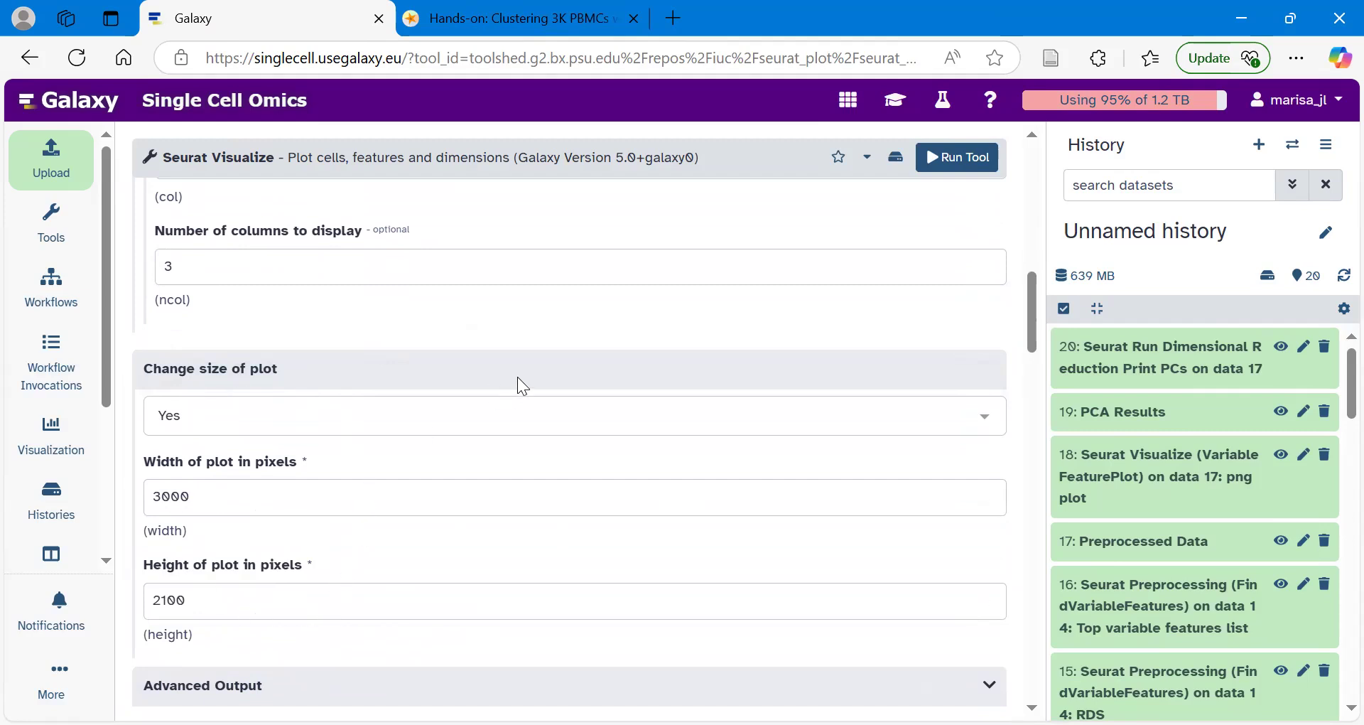
Run the VizDimLoadings plot job, and display the Seurat Run Dimensional Reduction Print PCs dataset while it is queued
{"action": "left_click", "coordinate": [964, 160]}
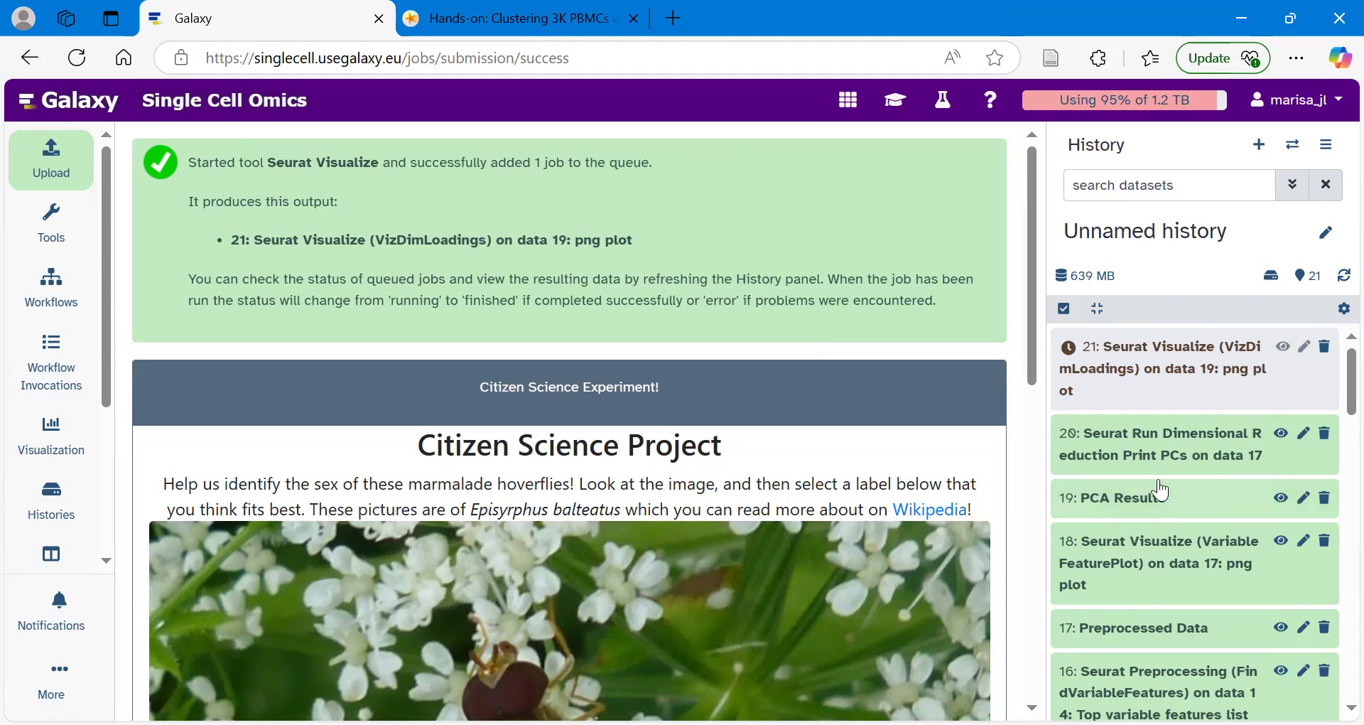
{"action": "left_click", "coordinate": [1281, 435]}
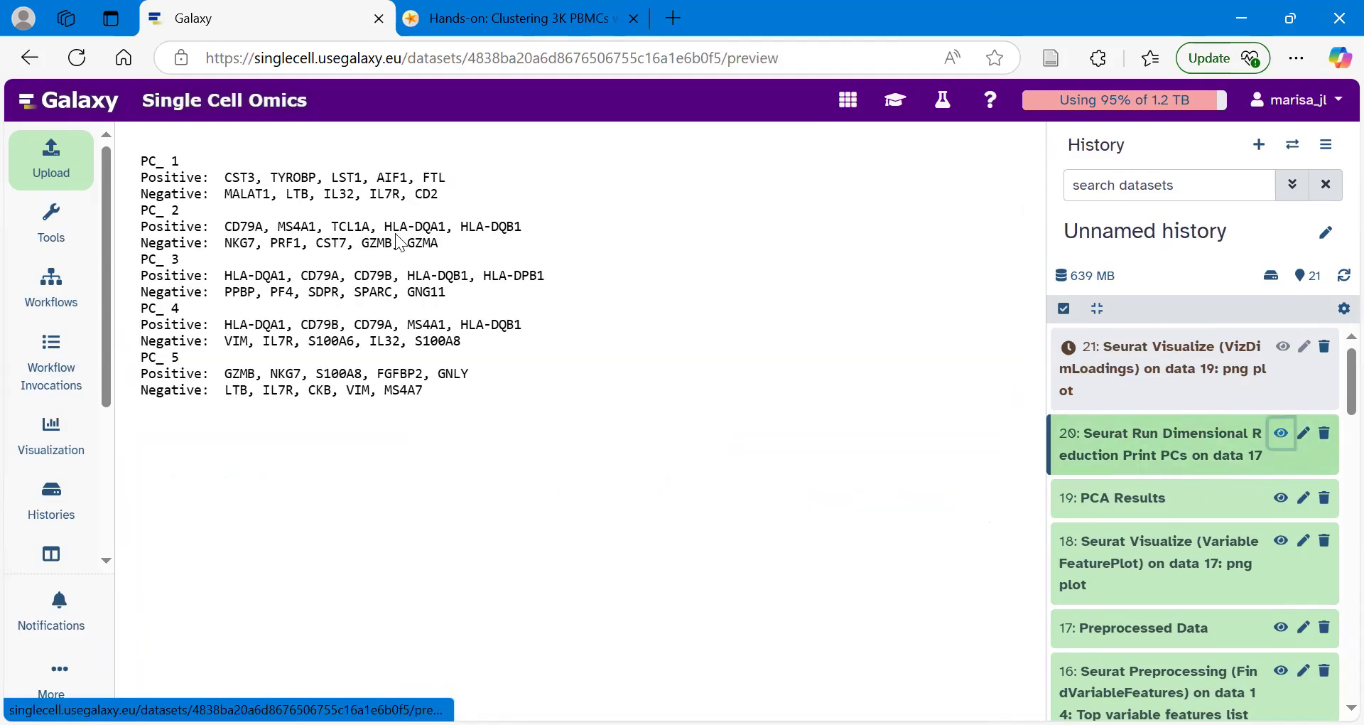
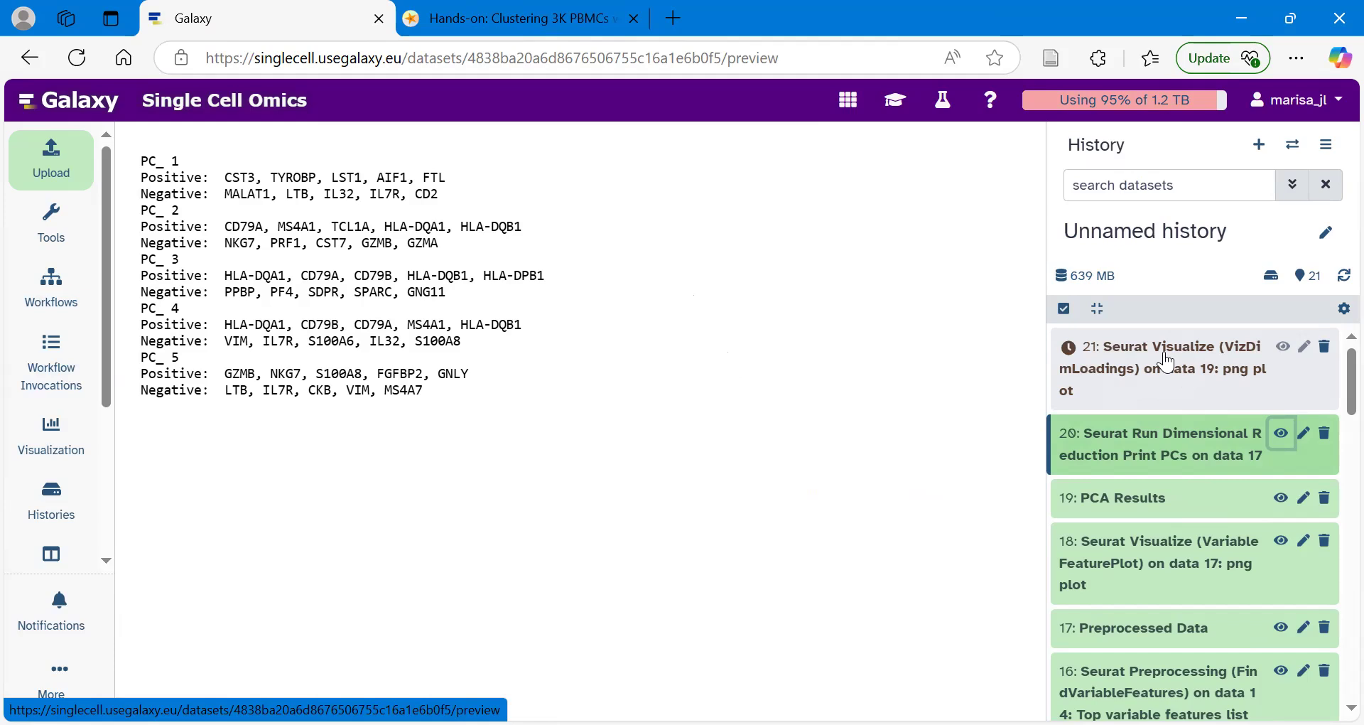
Reopen the VizDimLoadings job's settings for a rerun and change the method to Visualize Dimensional Reduction with 'DimPlot'
{"action": "left_click", "coordinate": [1167, 362]}
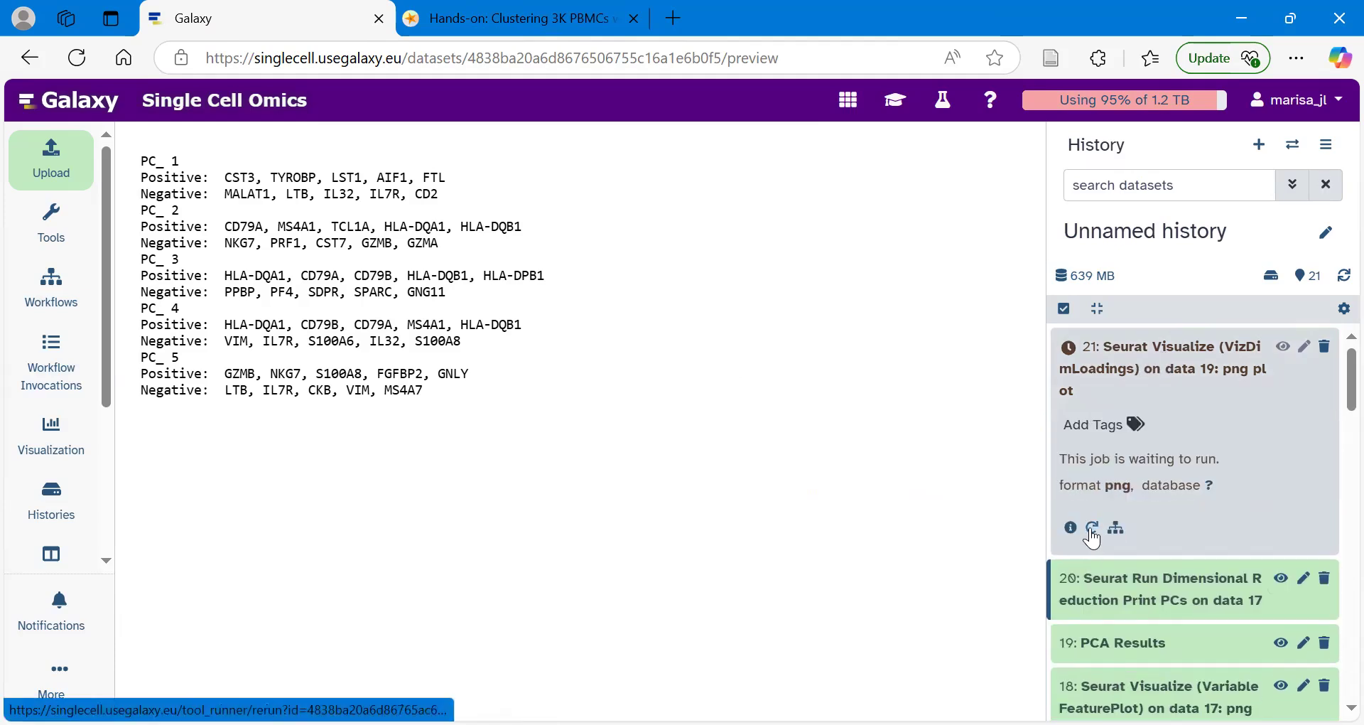
{"action": "left_click", "coordinate": [1093, 529]}
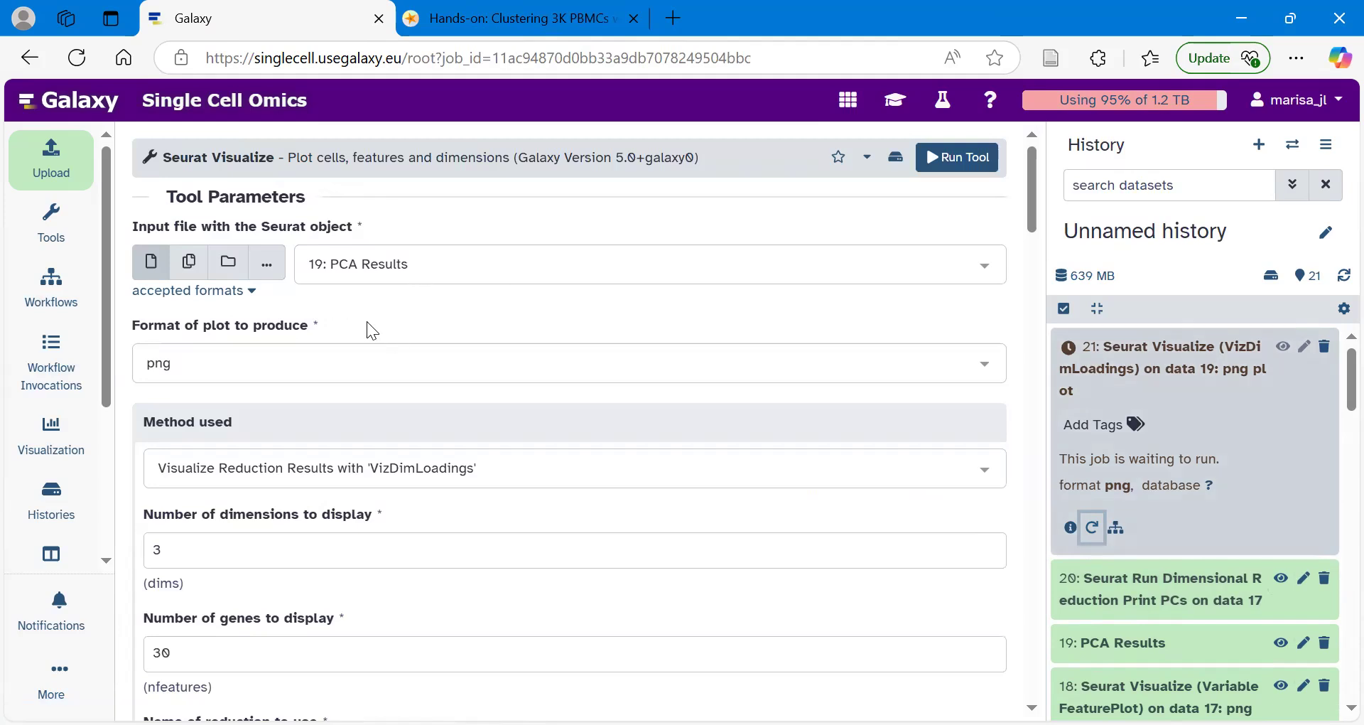
{"action": "left_click", "coordinate": [226, 469]}
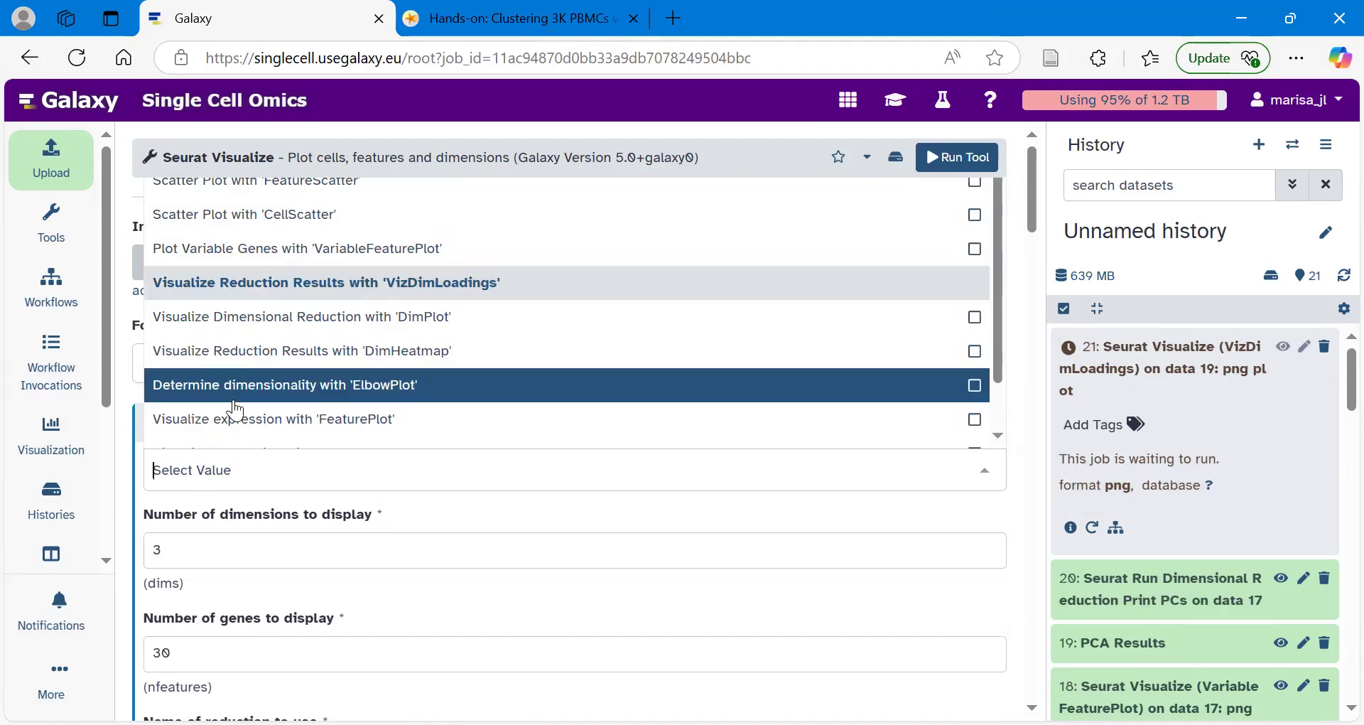
{"action": "left_click", "coordinate": [322, 322]}
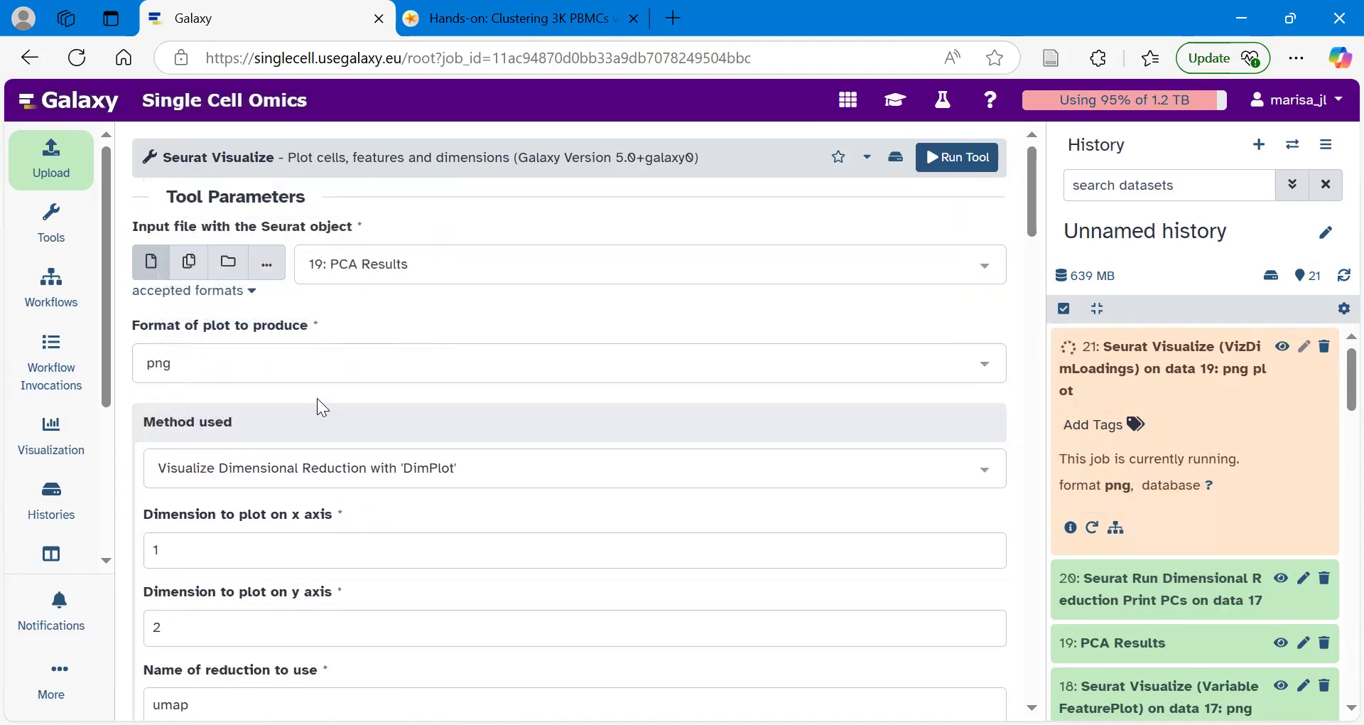
Replace the name of the reduction to use with pca for the DimPlot
{"action": "scroll", "coordinate": [318, 399], "scroll_direction": "down", "scroll_amount": 3}
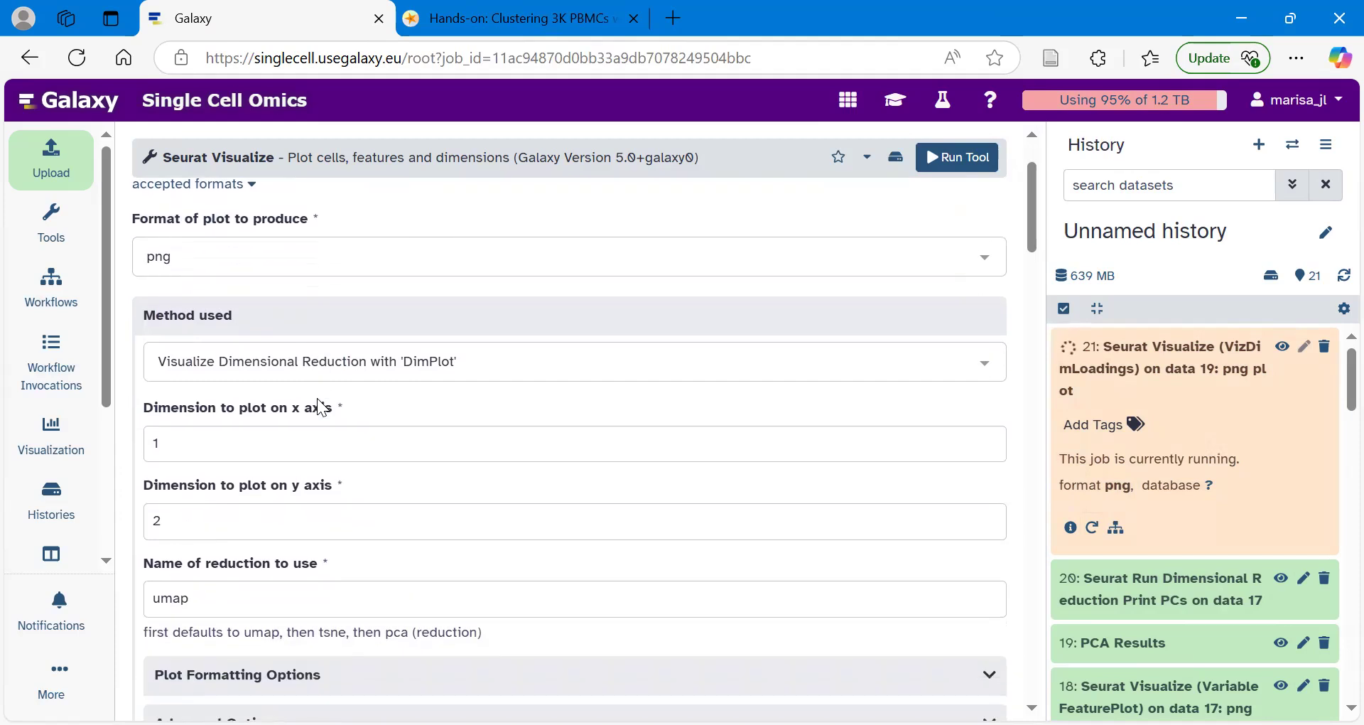
{"action": "scroll", "coordinate": [322, 407], "scroll_direction": "down", "scroll_amount": 2}
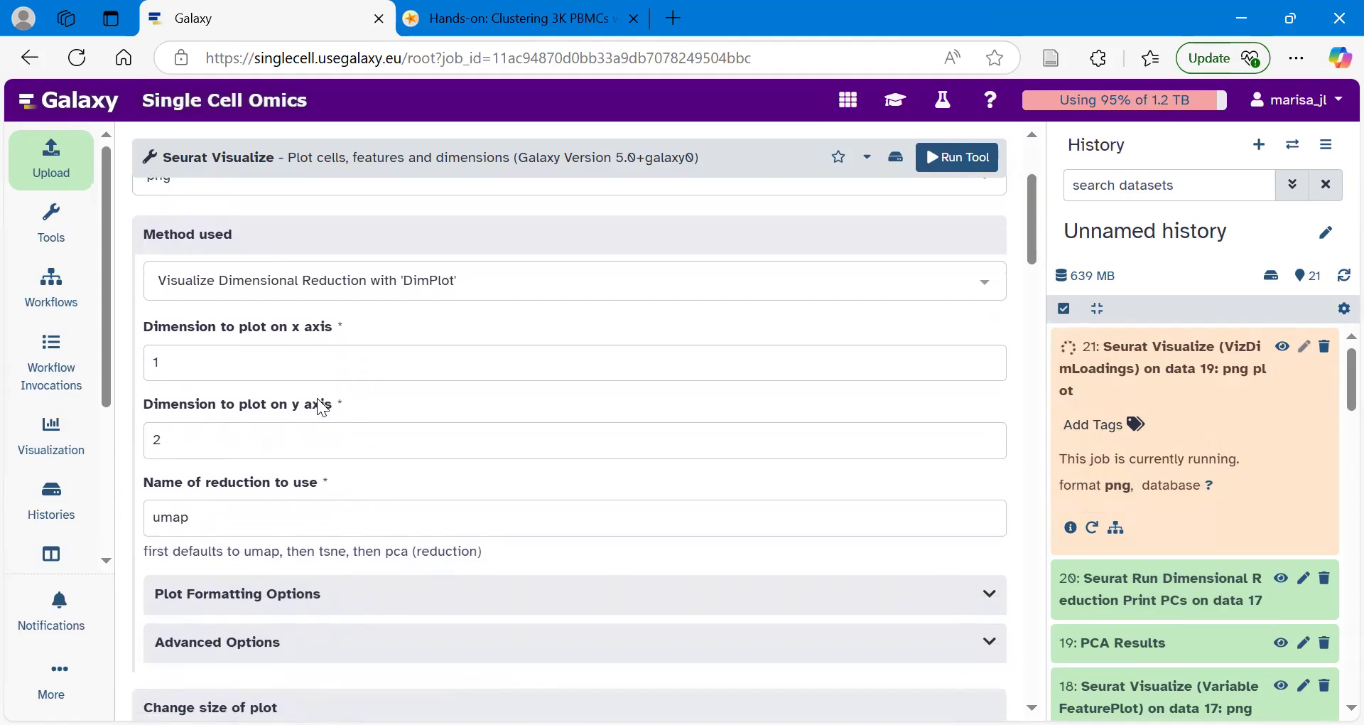
{"action": "left_click", "coordinate": [226, 522]}
{"action": "key", "text": "BackSpace"}
{"action": "key", "text": "BackSpace"}
{"action": "key", "text": "BackSpace"}
{"action": "key", "text": "BackSpace"}
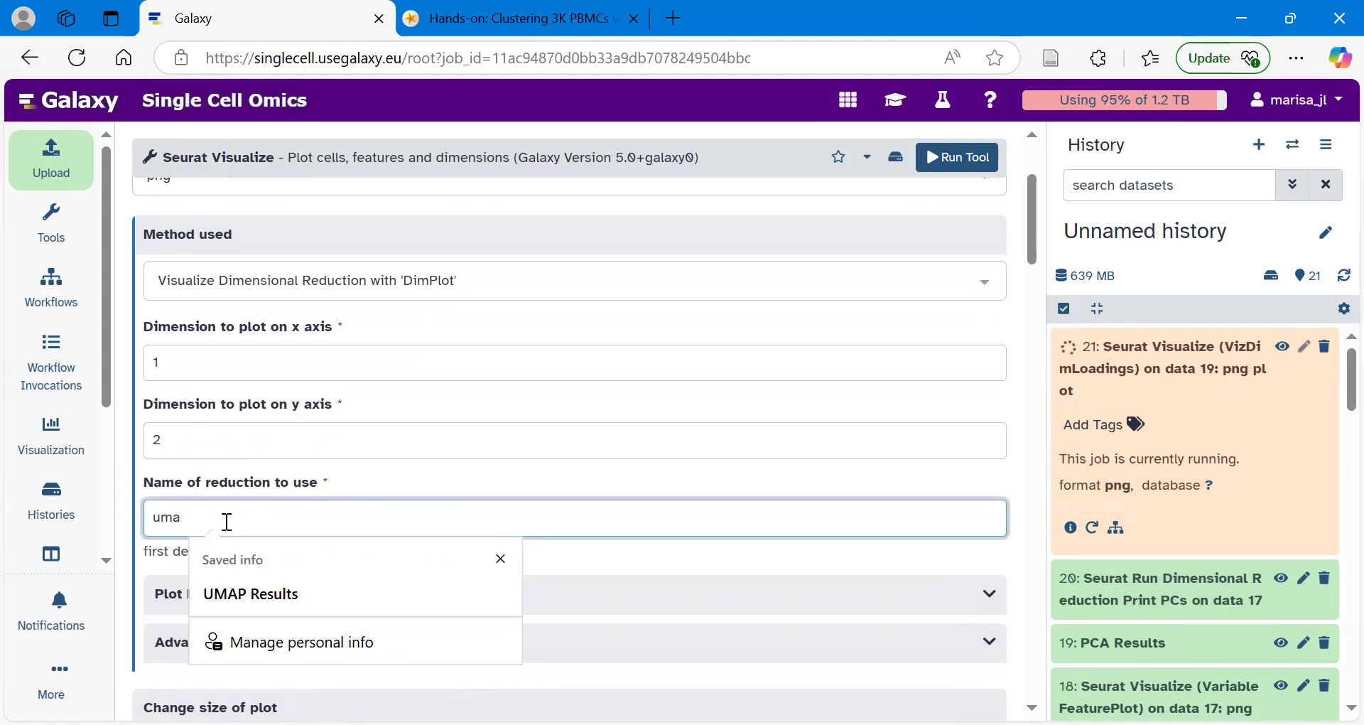
{"action": "type", "text": "pca"}
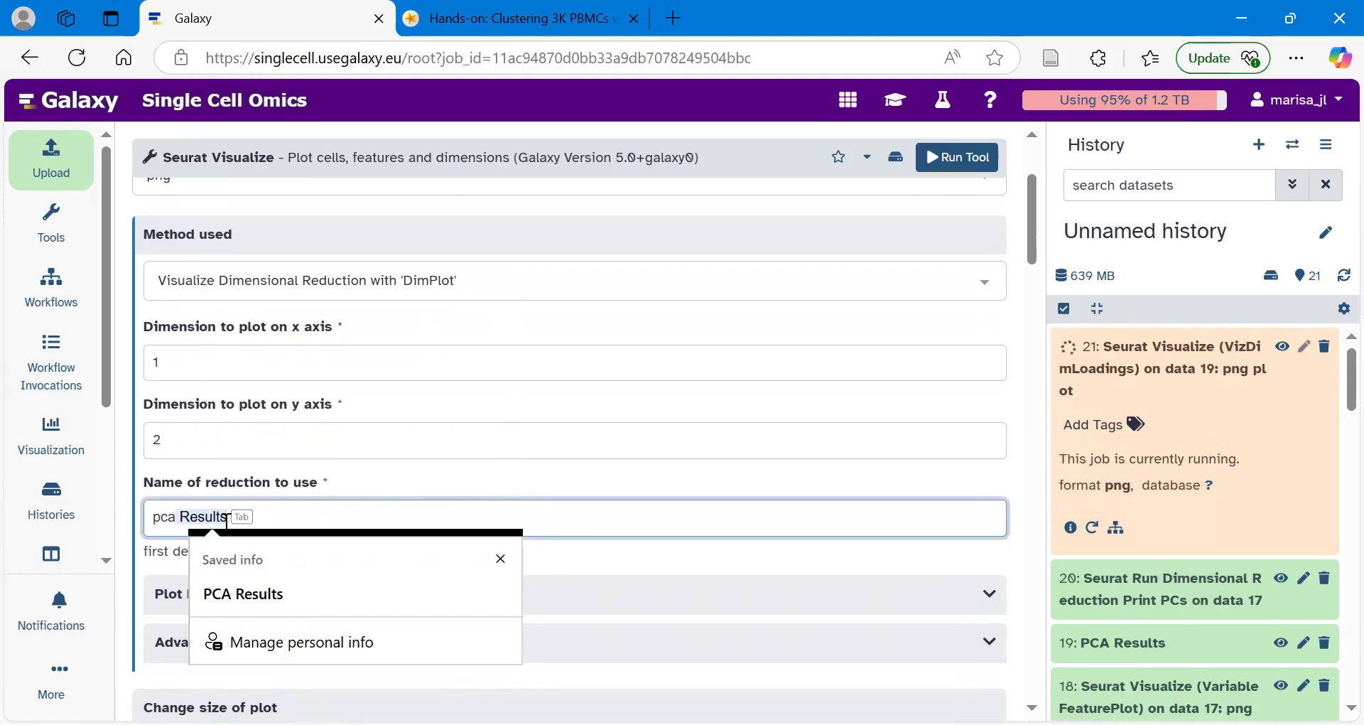
{"action": "key", "text": "Escape"}
{"action": "left_click", "coordinate": [338, 482]}
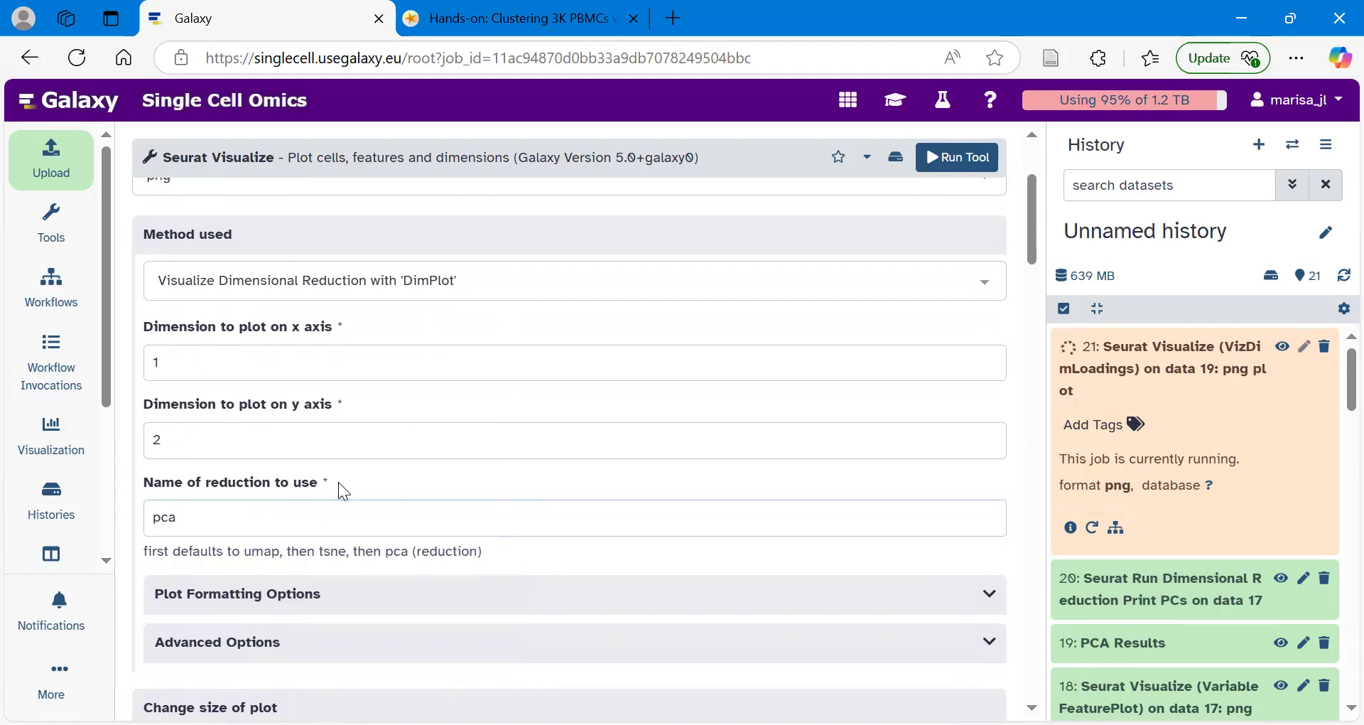
Turn off the custom plot size by setting Change size of plot to No
{"action": "scroll", "coordinate": [340, 485], "scroll_direction": "down", "scroll_amount": 3}
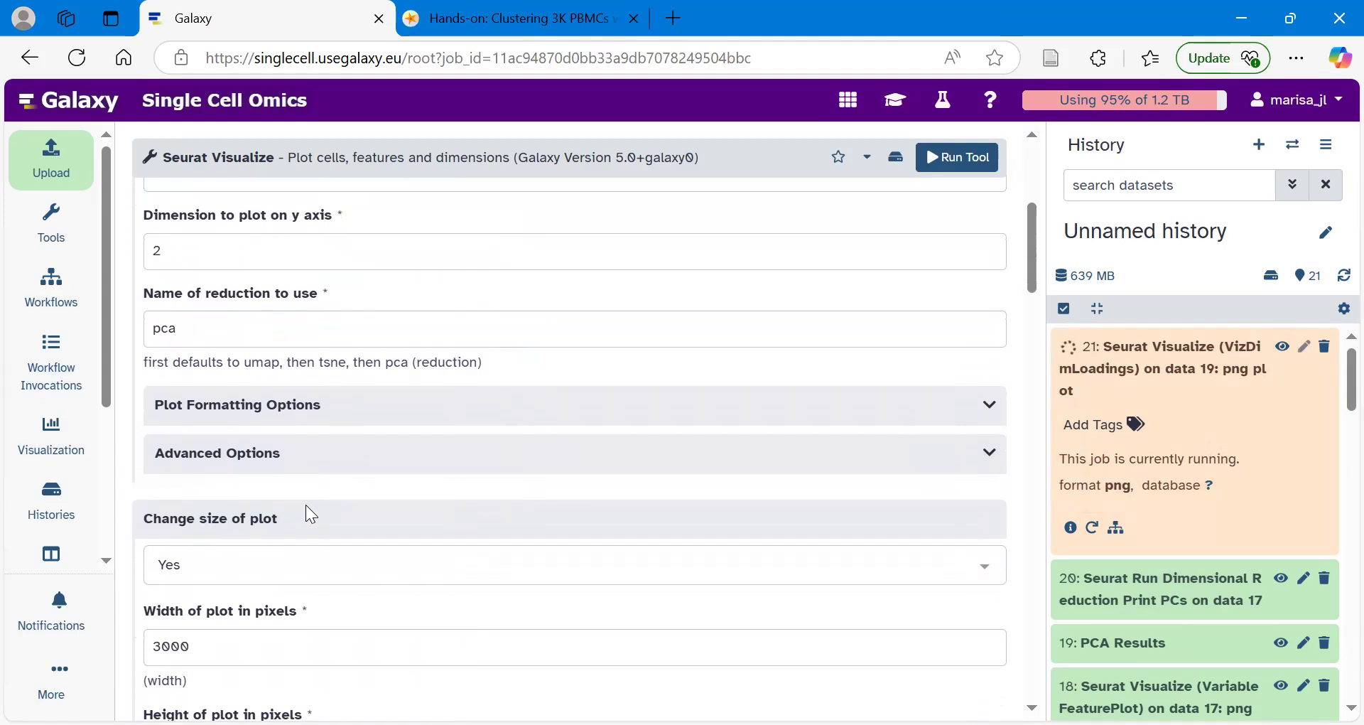
{"action": "scroll", "coordinate": [309, 507], "scroll_direction": "down", "scroll_amount": 1}
{"action": "left_click", "coordinate": [202, 476]}
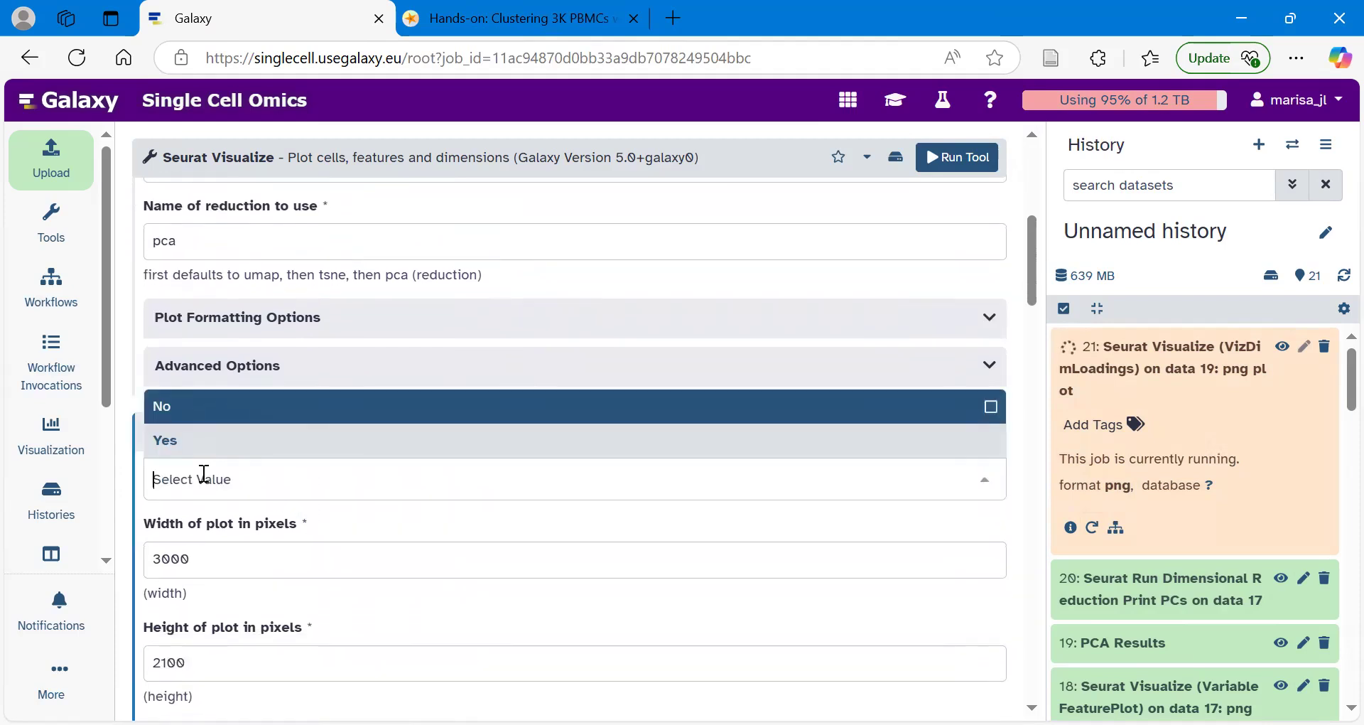
{"action": "left_click", "coordinate": [174, 419]}
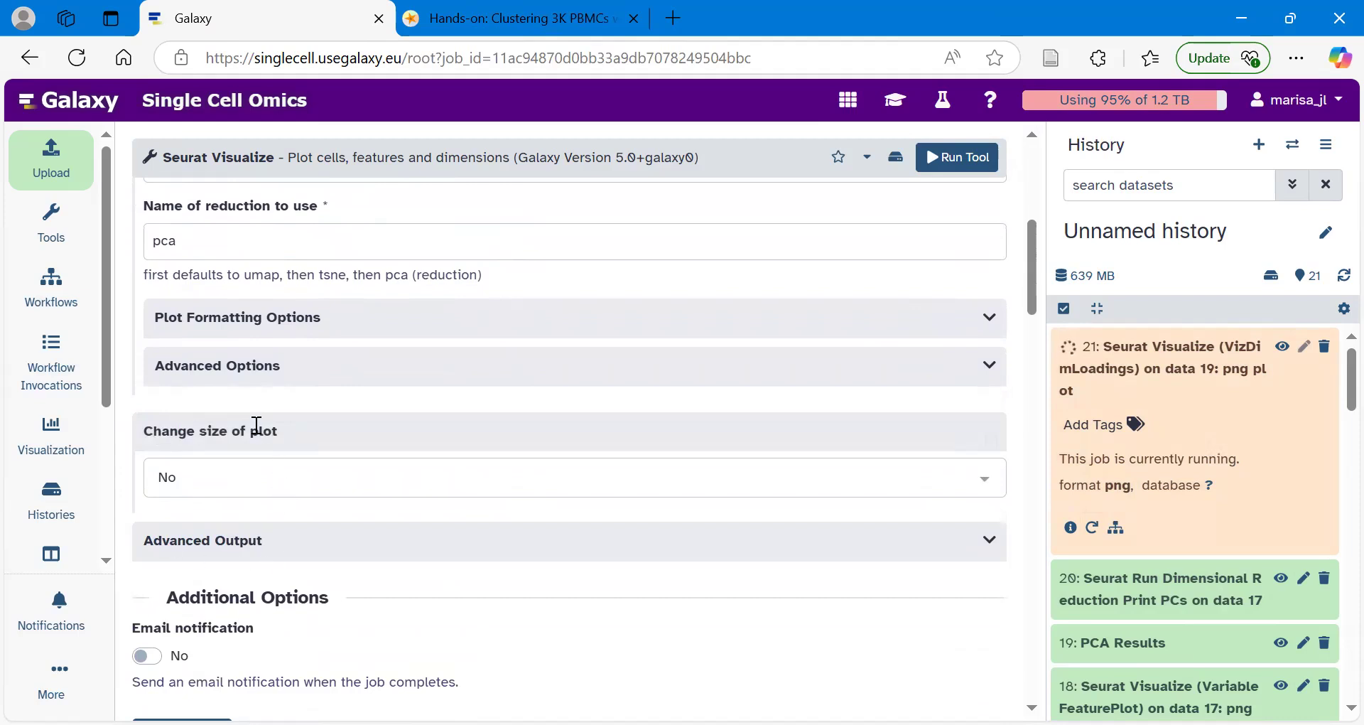
Review the DimPlot settings, leaving plot formatting at its defaults, and run Seurat Visualize on the PCA Results dataset
{"action": "left_click", "coordinate": [217, 326]}
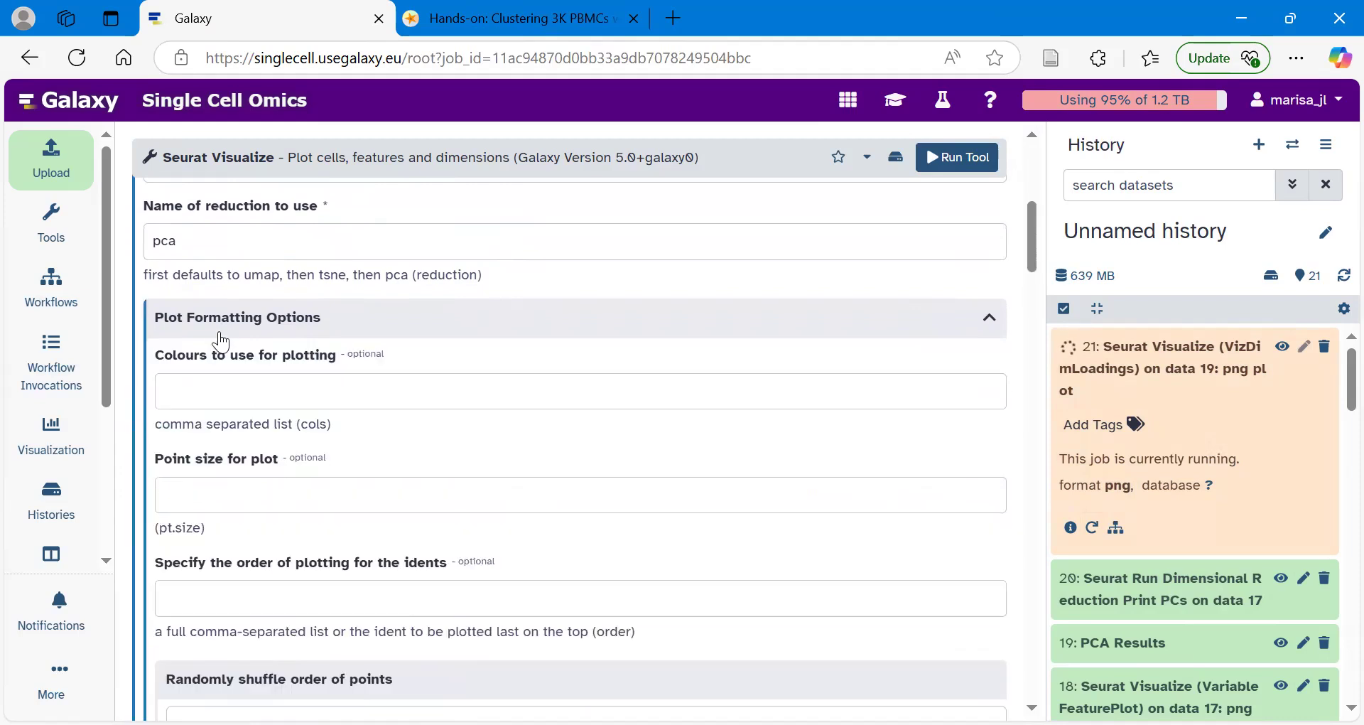
{"action": "left_click", "coordinate": [223, 336]}
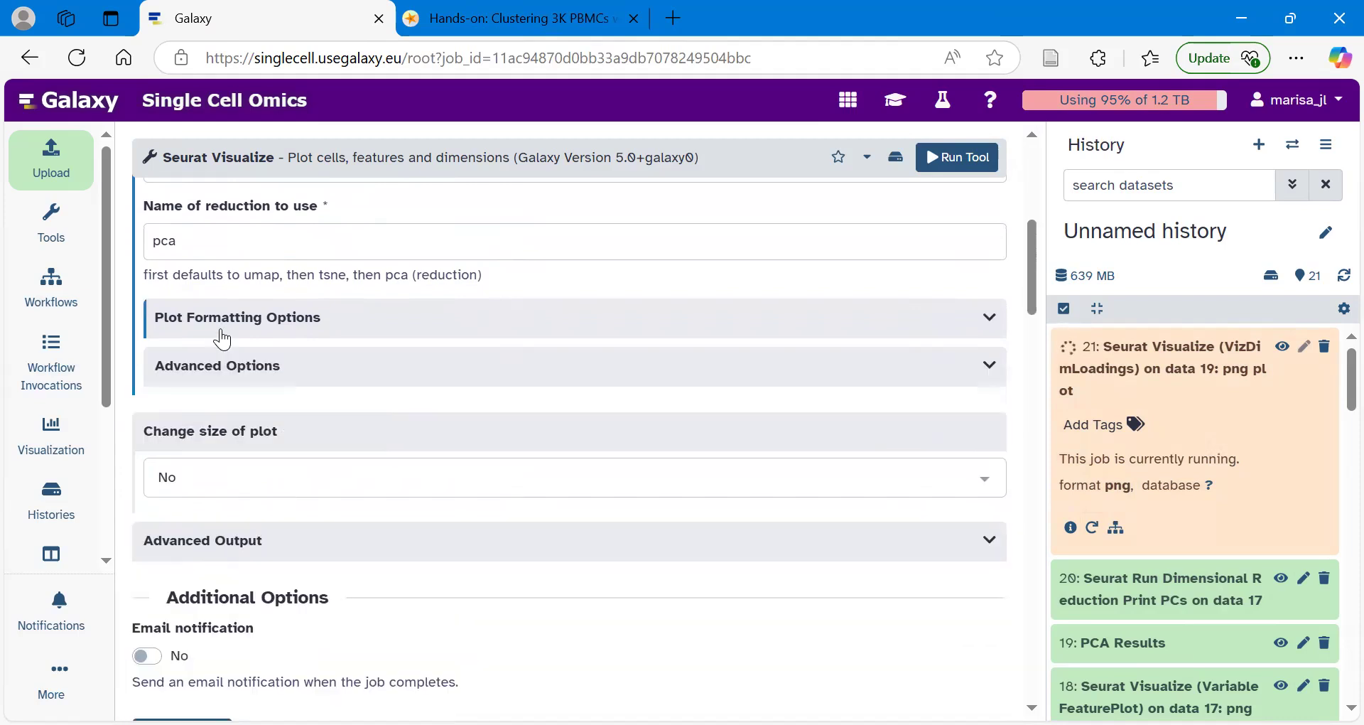
{"action": "scroll", "coordinate": [314, 425], "scroll_direction": "down", "scroll_amount": 2}
{"action": "scroll", "coordinate": [315, 425], "scroll_direction": "up", "scroll_amount": 4}
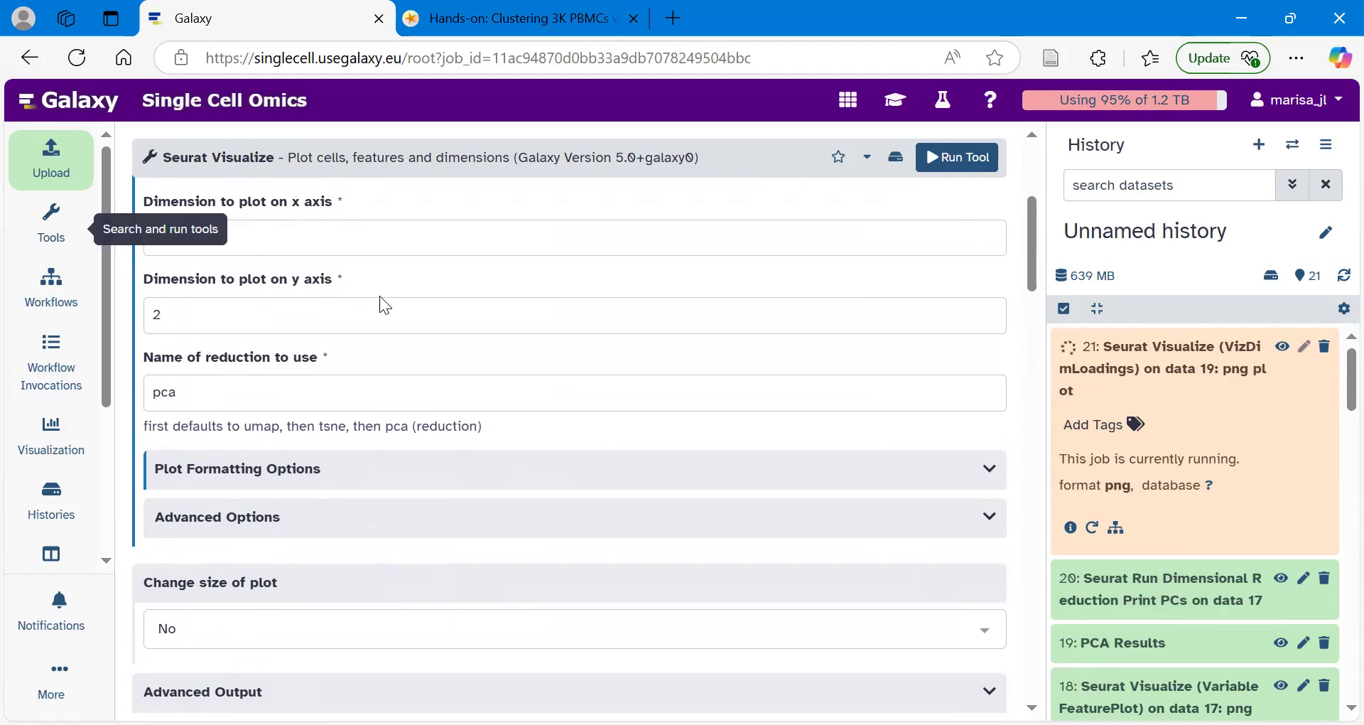
{"action": "scroll", "coordinate": [440, 299], "scroll_direction": "up", "scroll_amount": 4}
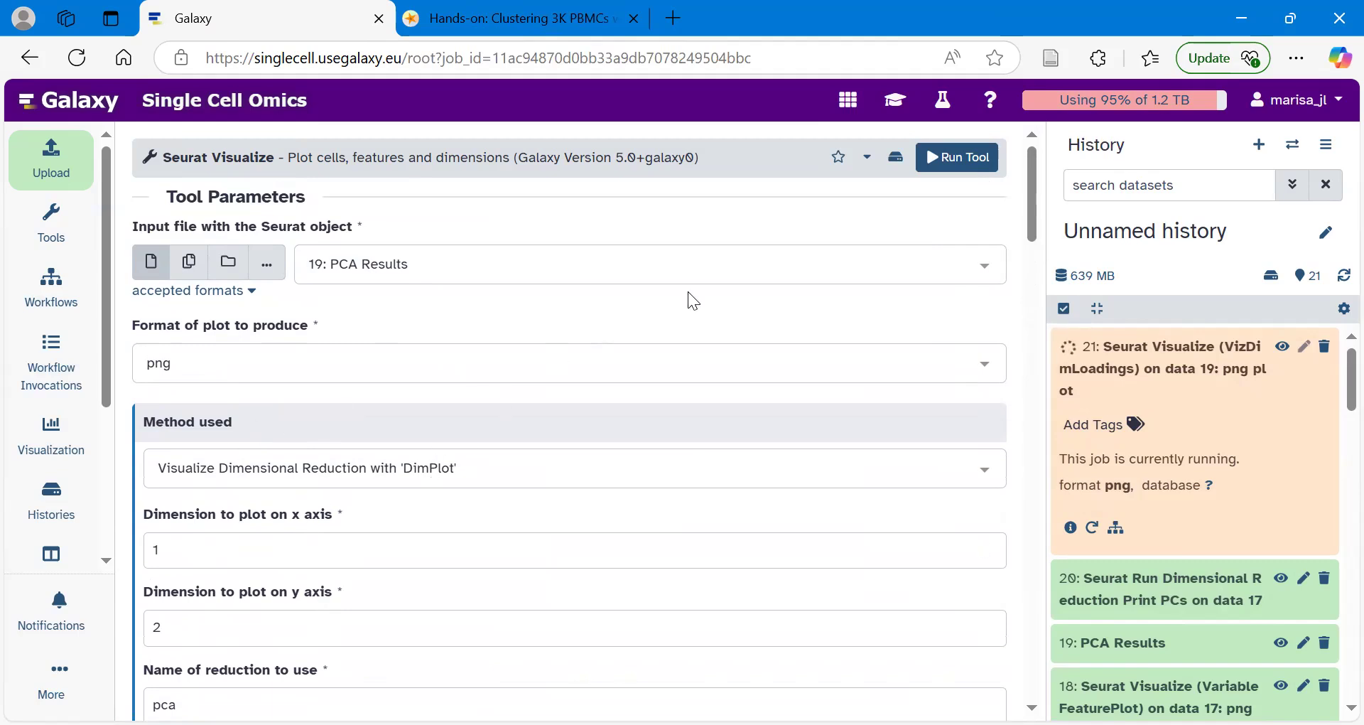
{"action": "left_click", "coordinate": [951, 162]}
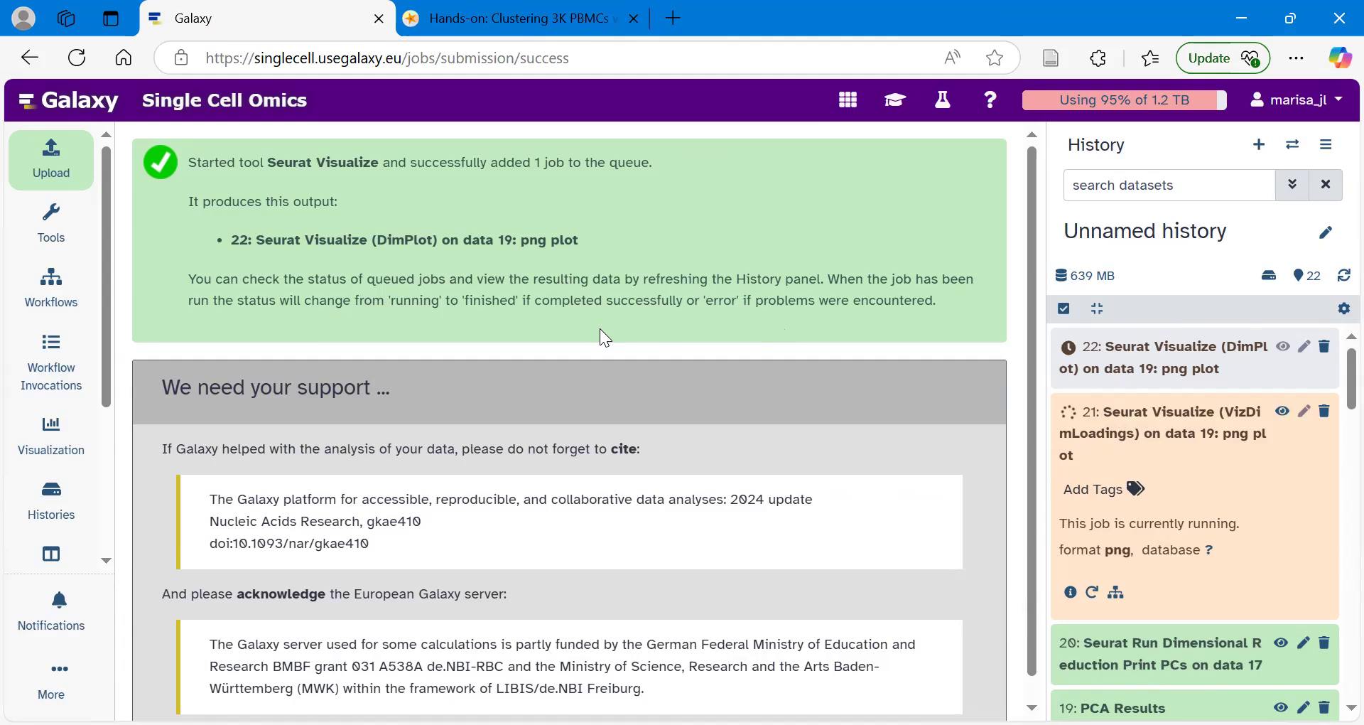
Open the training tutorial and find the hands-on section "Visualise the PCA Results - Feature Plots"
{"action": "left_click", "coordinate": [894, 100]}
{"action": "scroll", "coordinate": [551, 407], "scroll_direction": "down", "scroll_amount": 8}
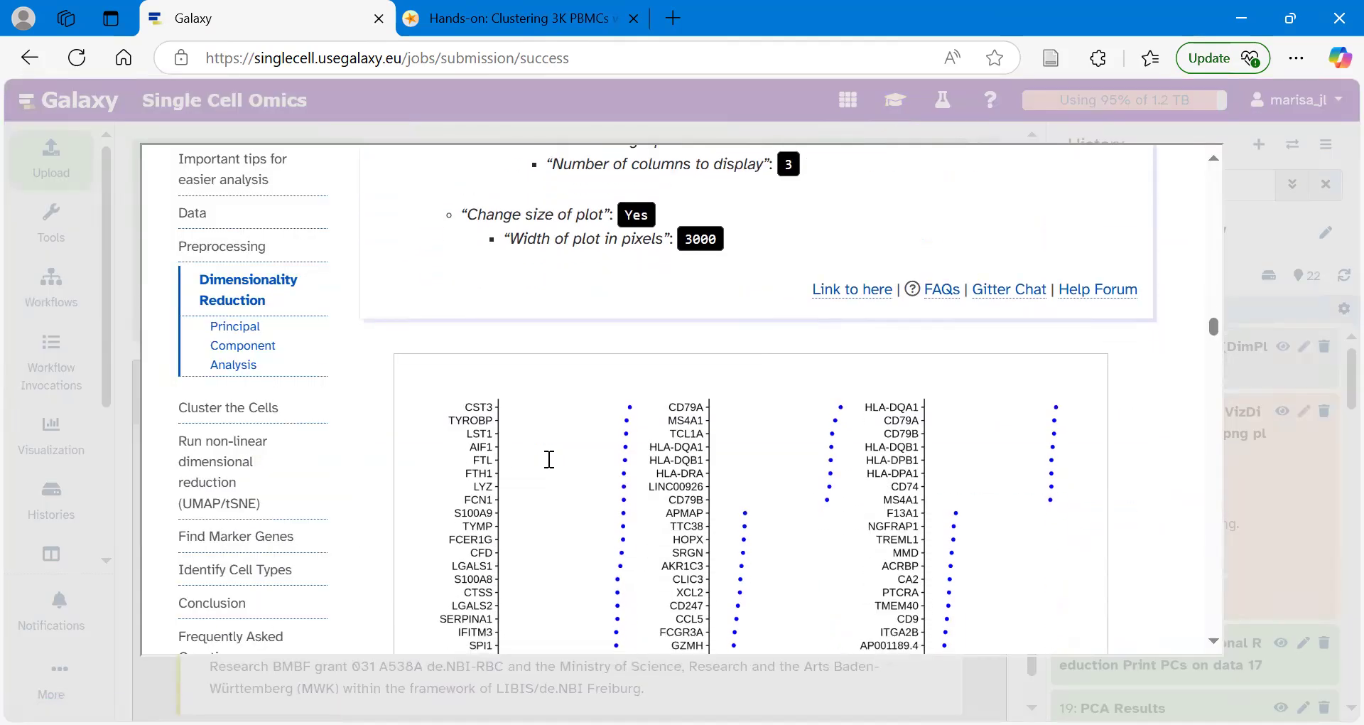
{"action": "scroll", "coordinate": [551, 467], "scroll_direction": "down", "scroll_amount": 9}
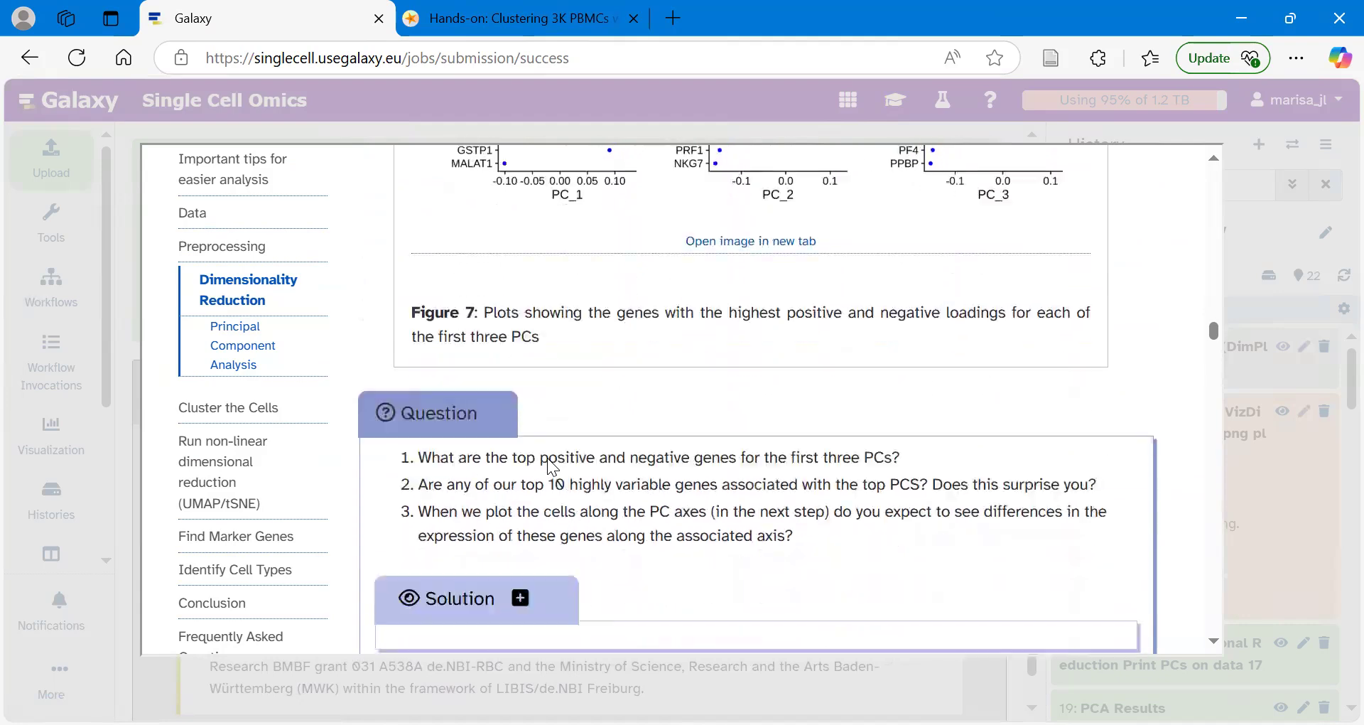
{"action": "scroll", "coordinate": [549, 459], "scroll_direction": "up", "scroll_amount": 8}
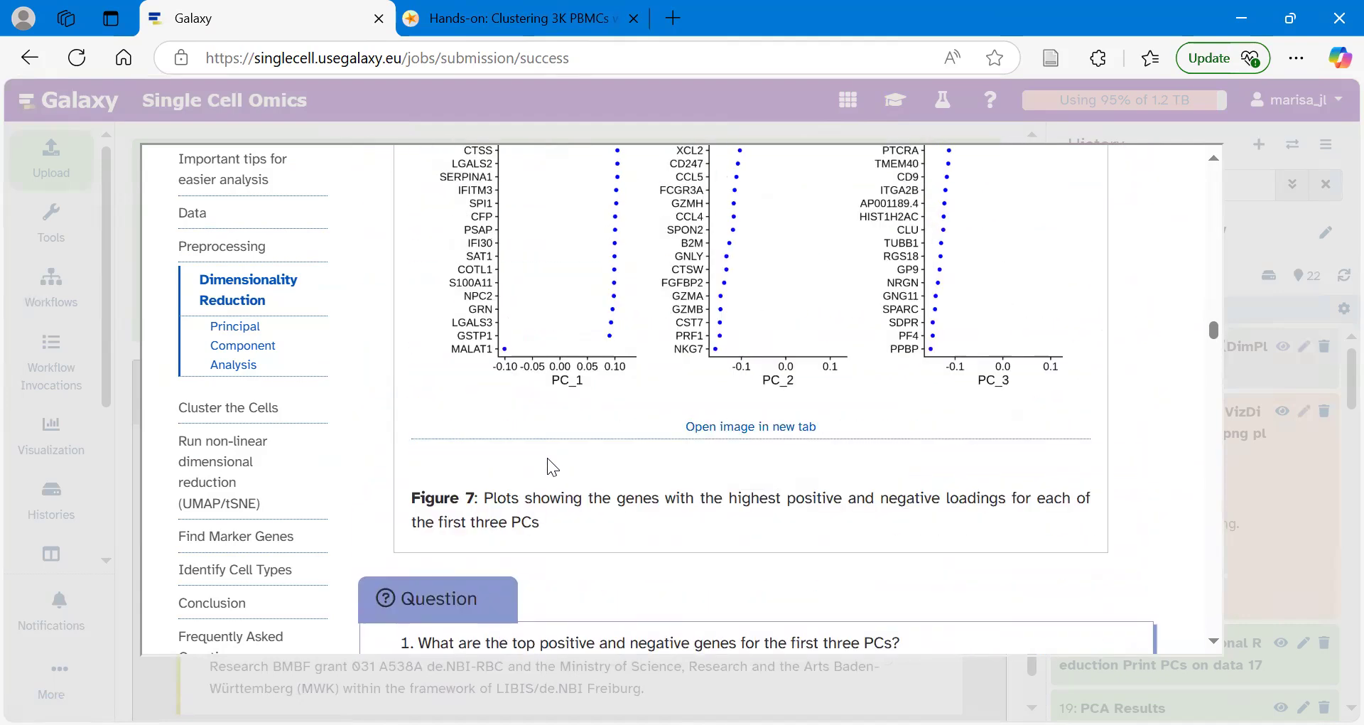
{"action": "scroll", "coordinate": [549, 459], "scroll_direction": "down", "scroll_amount": 3}
{"action": "scroll", "coordinate": [549, 460], "scroll_direction": "down", "scroll_amount": 10}
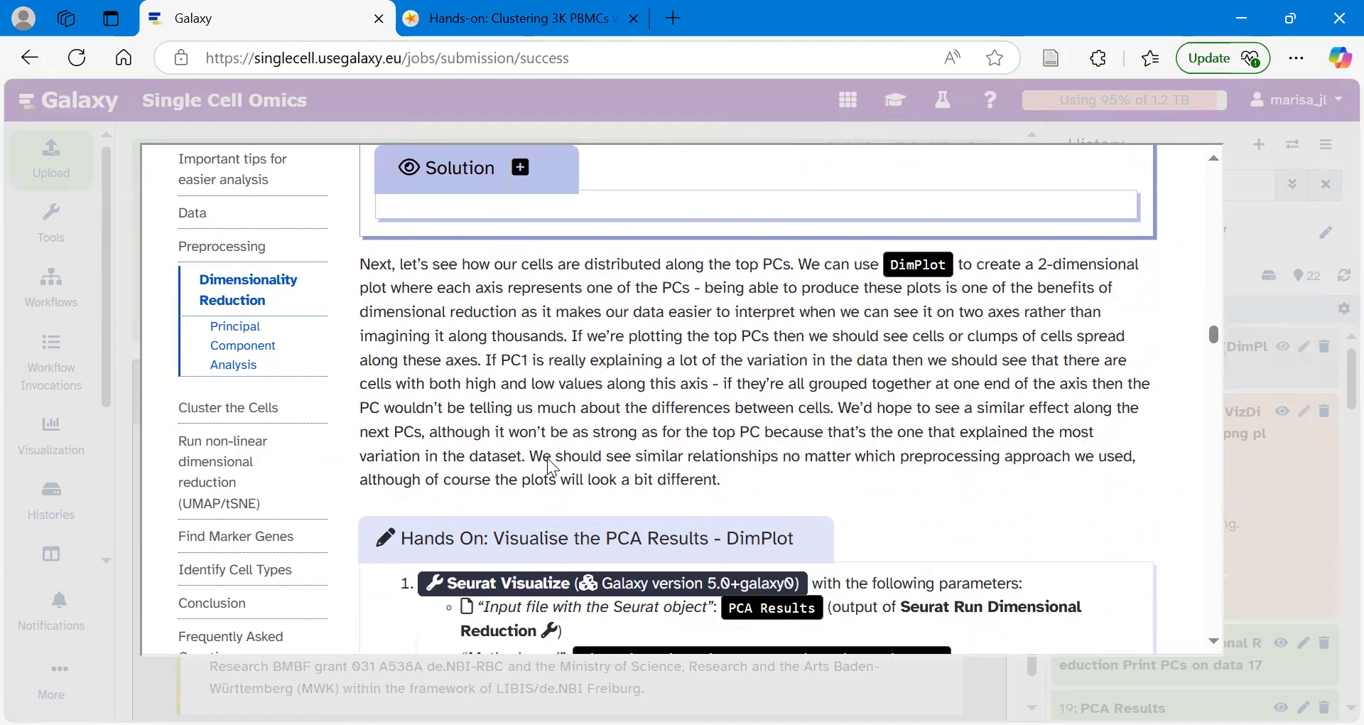
{"action": "scroll", "coordinate": [548, 459], "scroll_direction": "down", "scroll_amount": 10}
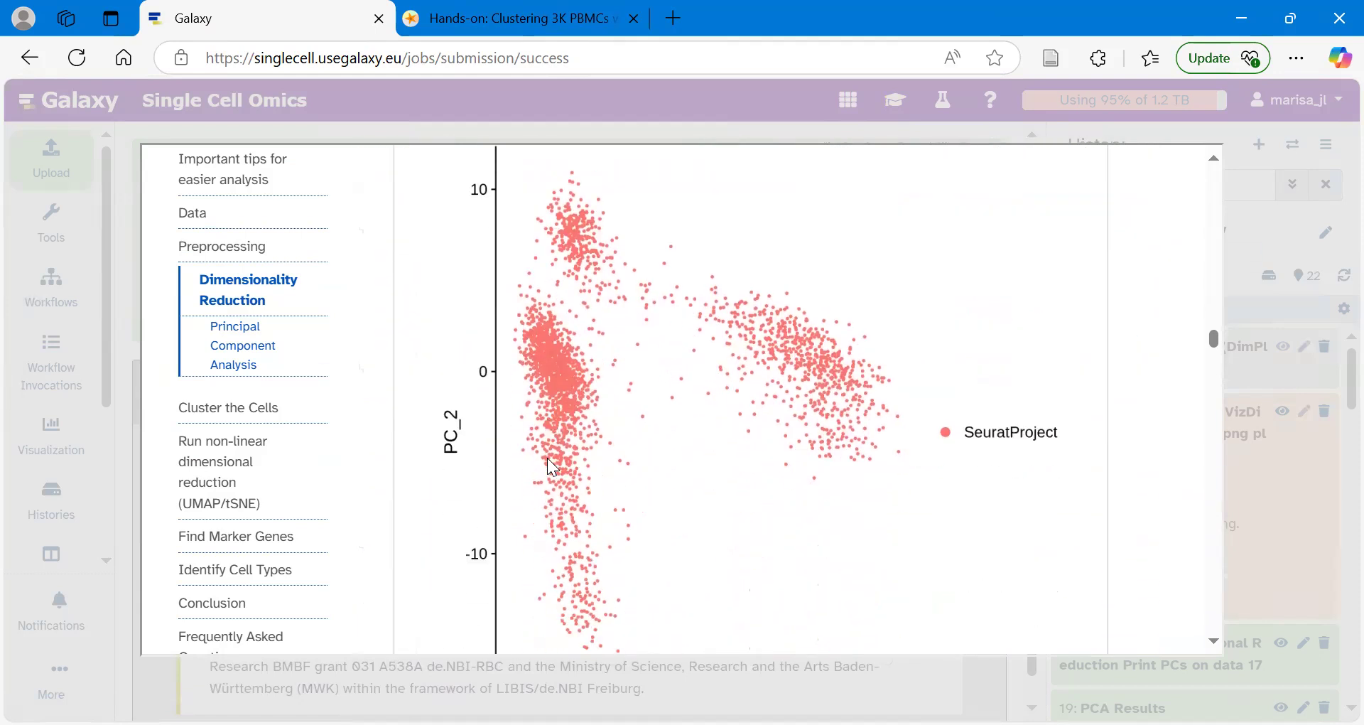
{"action": "scroll", "coordinate": [547, 459], "scroll_direction": "down", "scroll_amount": 15}
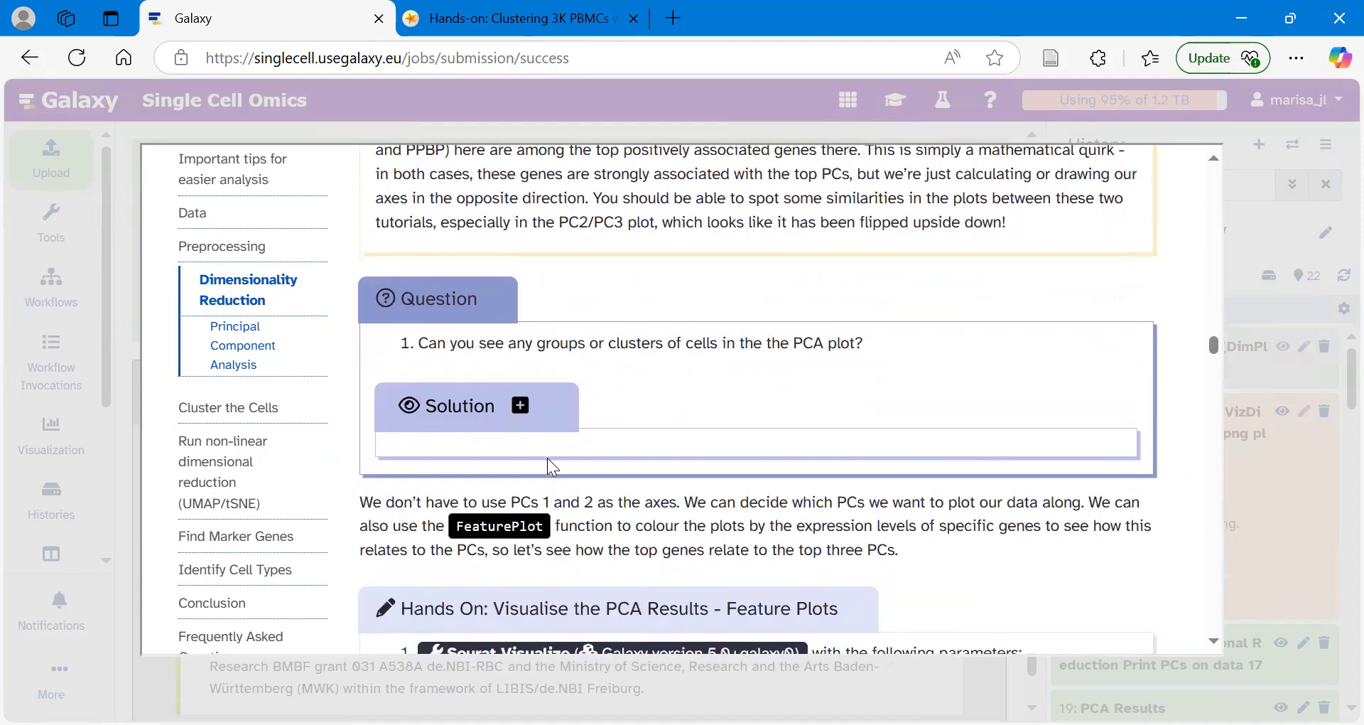
{"action": "scroll", "coordinate": [549, 459], "scroll_direction": "down", "scroll_amount": 1}
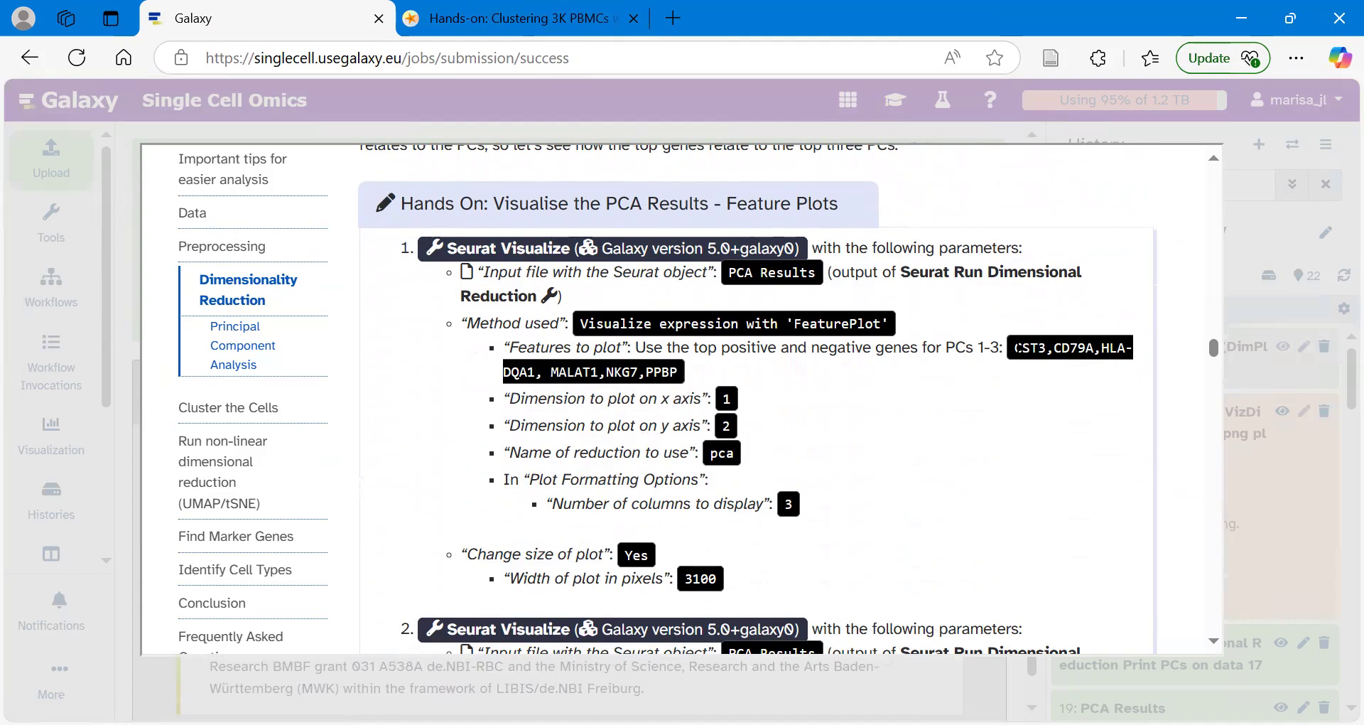
Copy the tutorial's features-to-plot gene list "CST3,CD79A,HLA-DQA1, MALAT1,NKG7,PPBP"
{"action": "left_click_drag", "start_coordinate": [1016, 347], "coordinate": [676, 373]}
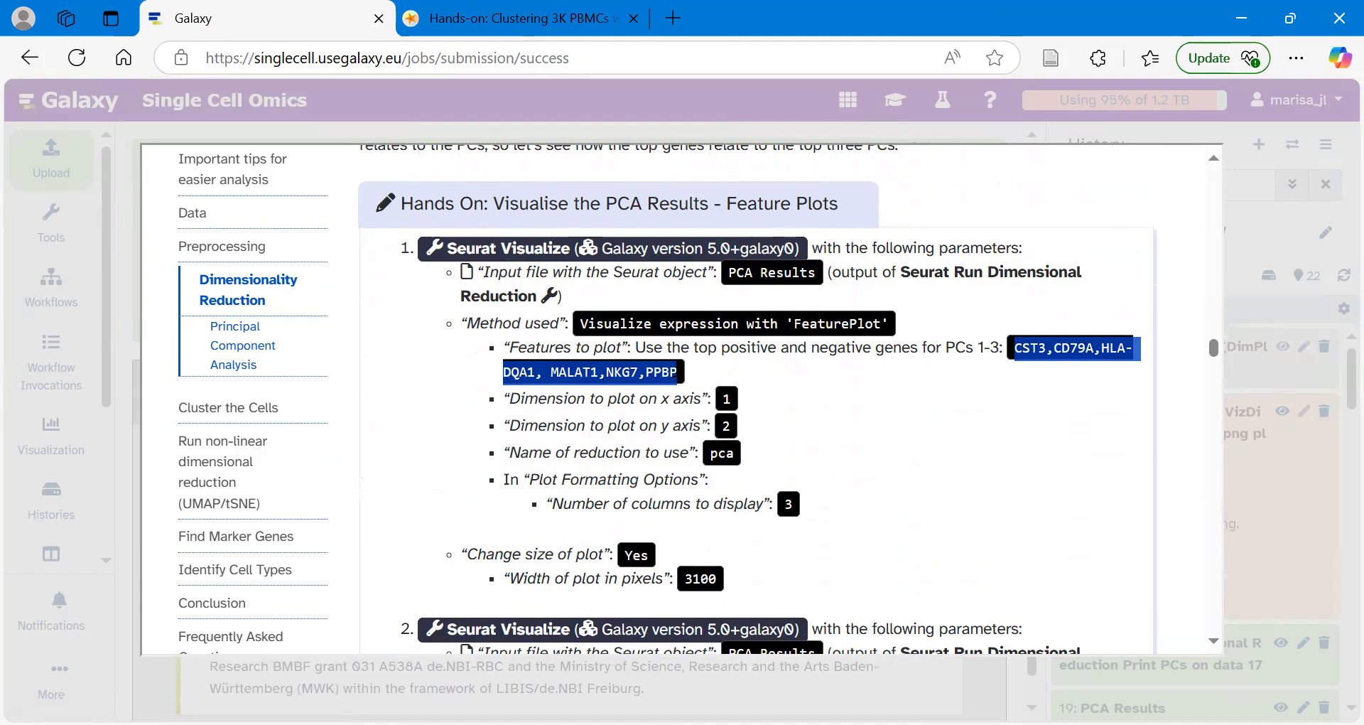
{"action": "right_click", "coordinate": [694, 359]}
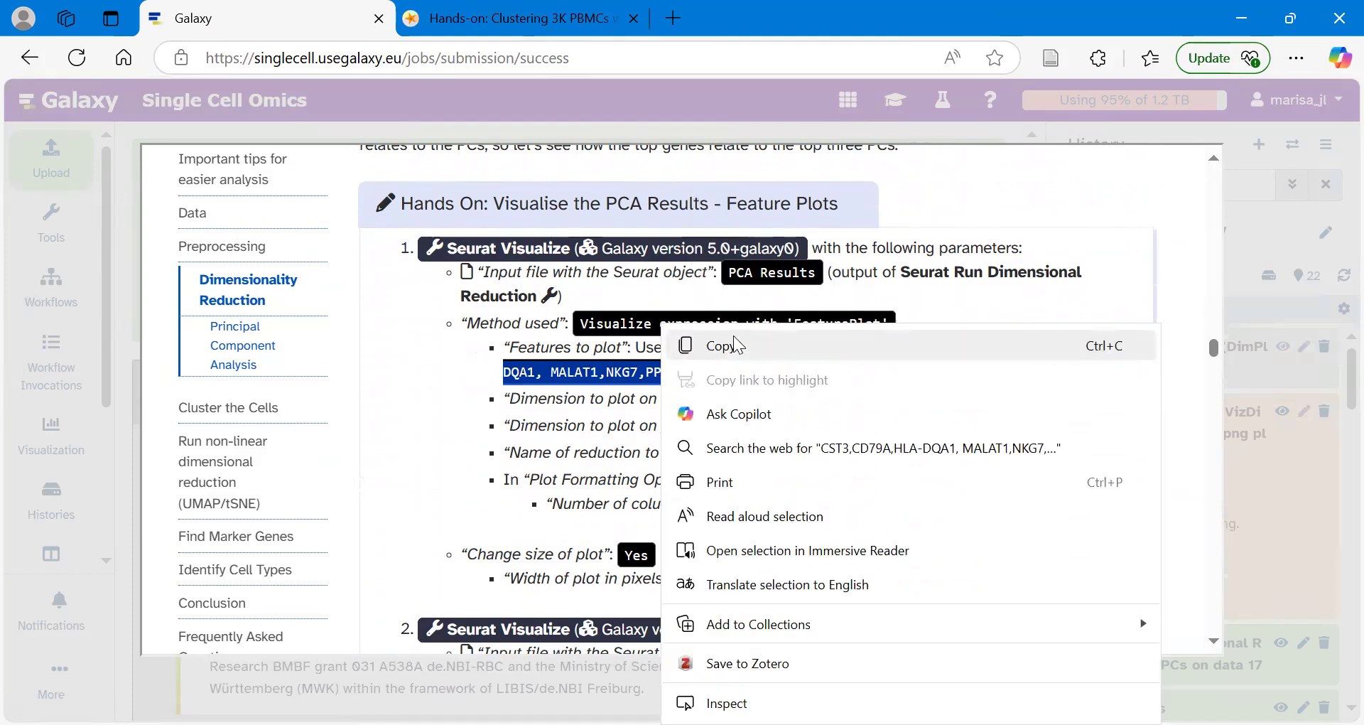
{"action": "left_click", "coordinate": [739, 344]}
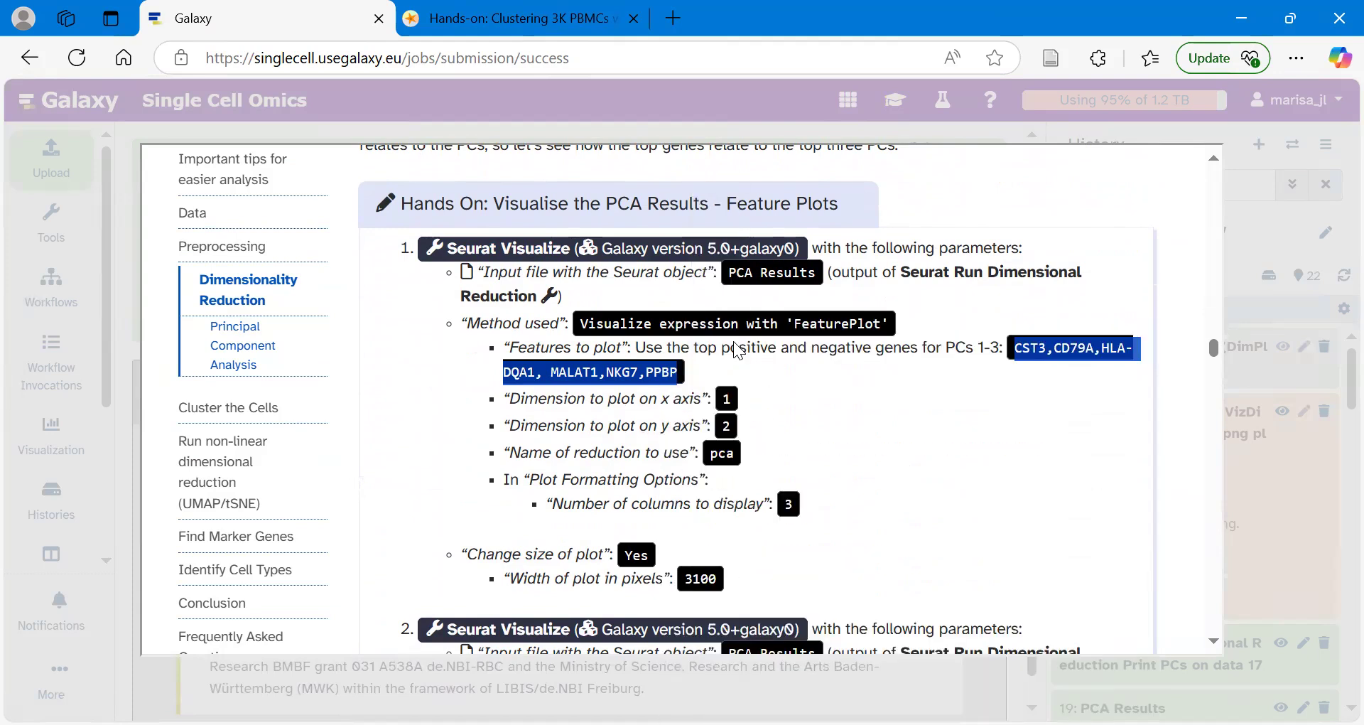
Open Seurat Visualize from the tutorial and set the method to "Visualize expression with 'FeaturePlot'"
{"action": "left_click", "coordinate": [504, 251]}
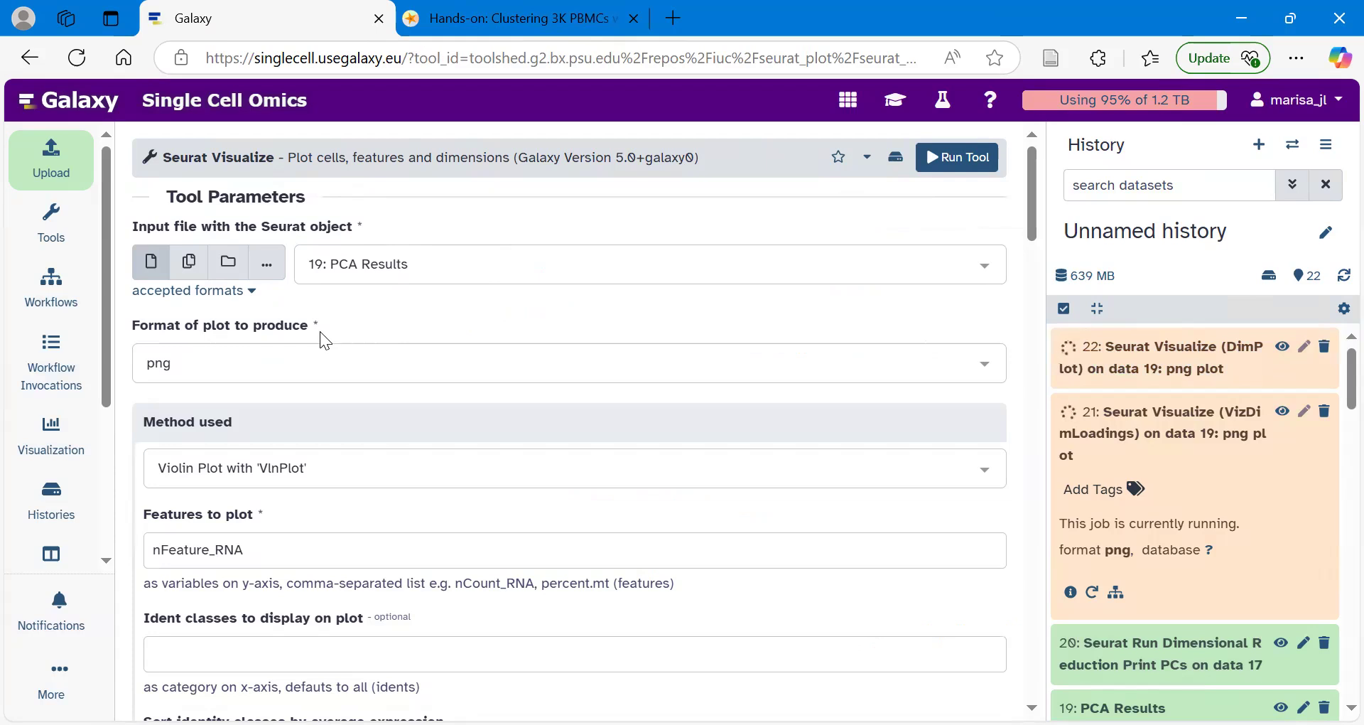
{"action": "left_click", "coordinate": [277, 469]}
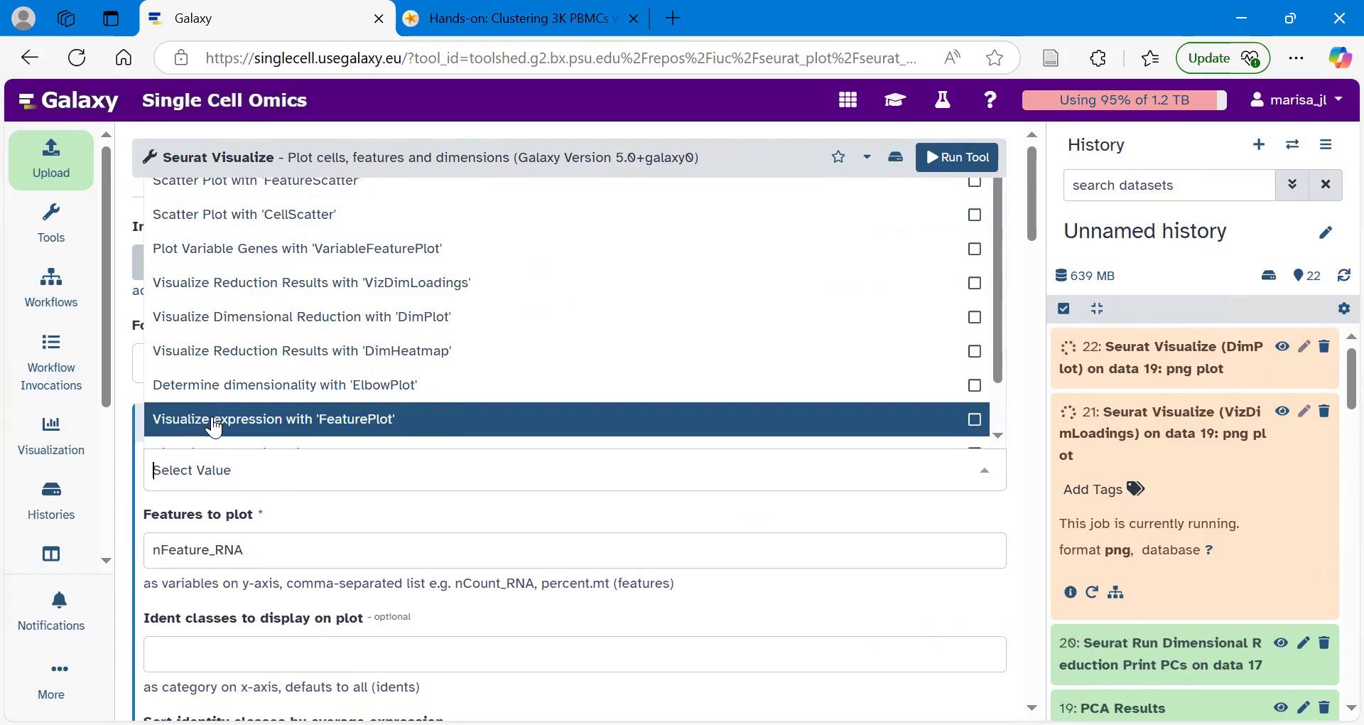
{"action": "left_click", "coordinate": [318, 425]}
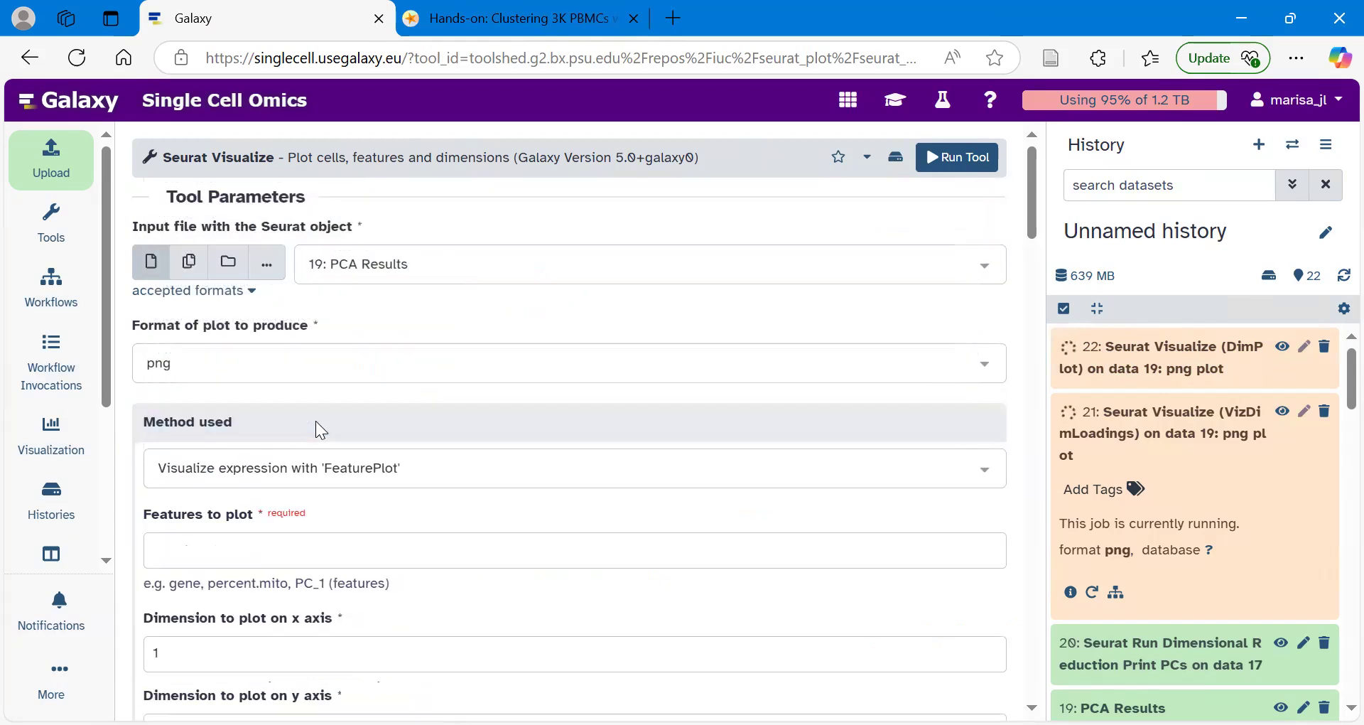
Set the features to plot to "CST3,CD79A,HLA-DQA1, MALAT1,NKG7,PPBP"
{"action": "left_click", "coordinate": [226, 553]}
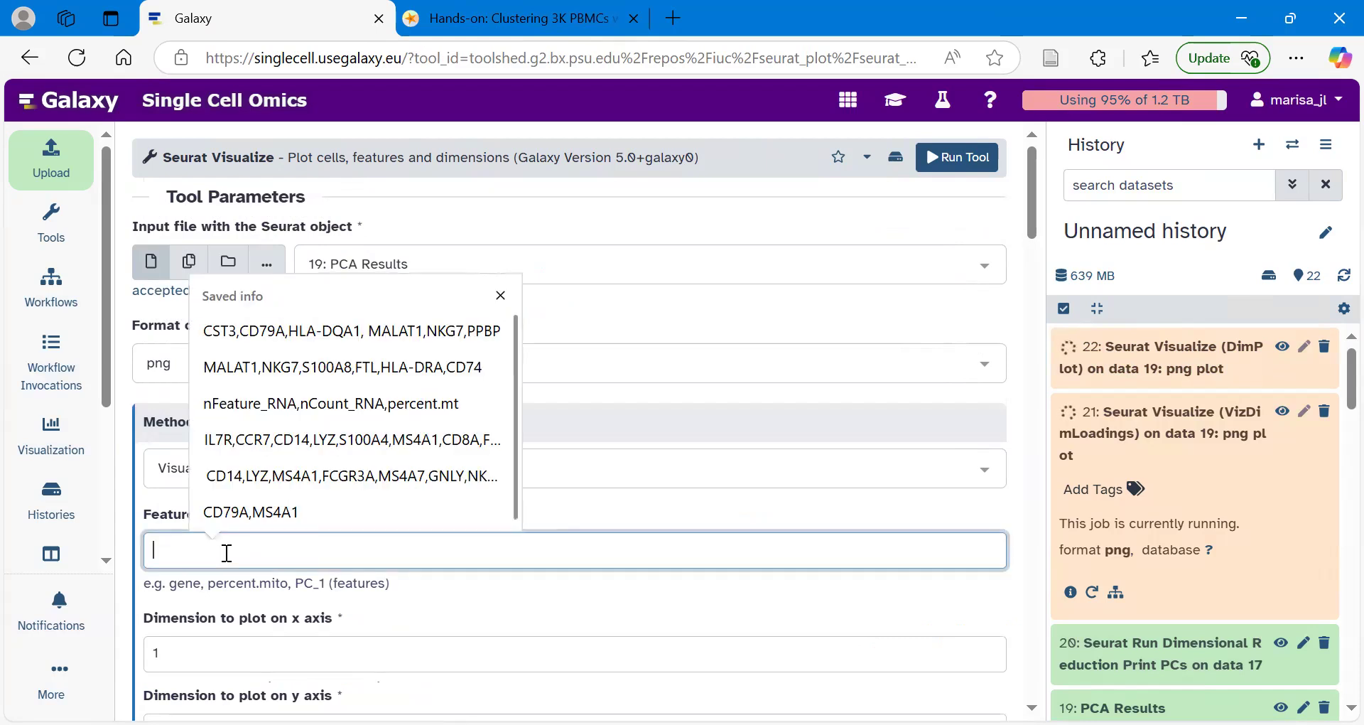
{"action": "key", "text": "Down"}
{"action": "key", "text": "Return"}
{"action": "left_click", "coordinate": [430, 502]}
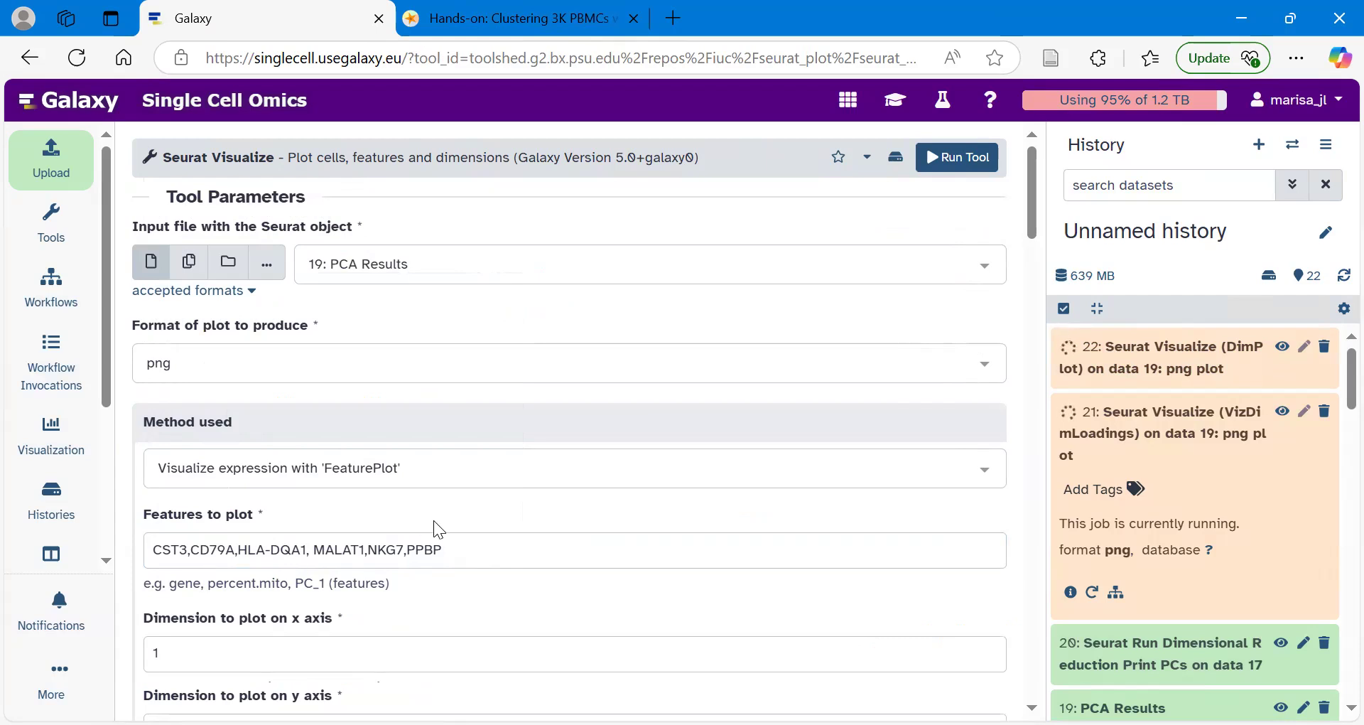
Change the name of the reduction to use to "pca"
{"action": "scroll", "coordinate": [435, 523], "scroll_direction": "down", "scroll_amount": 1}
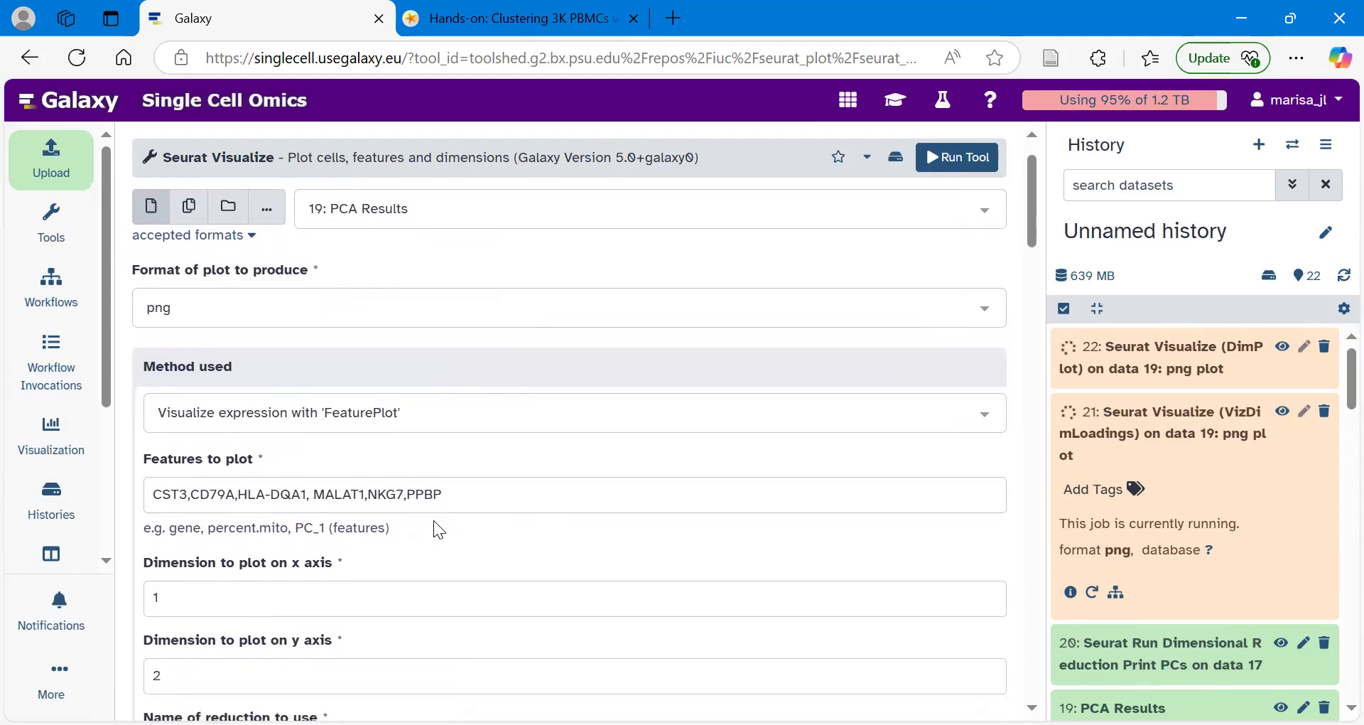
{"action": "scroll", "coordinate": [434, 521], "scroll_direction": "down", "scroll_amount": 2}
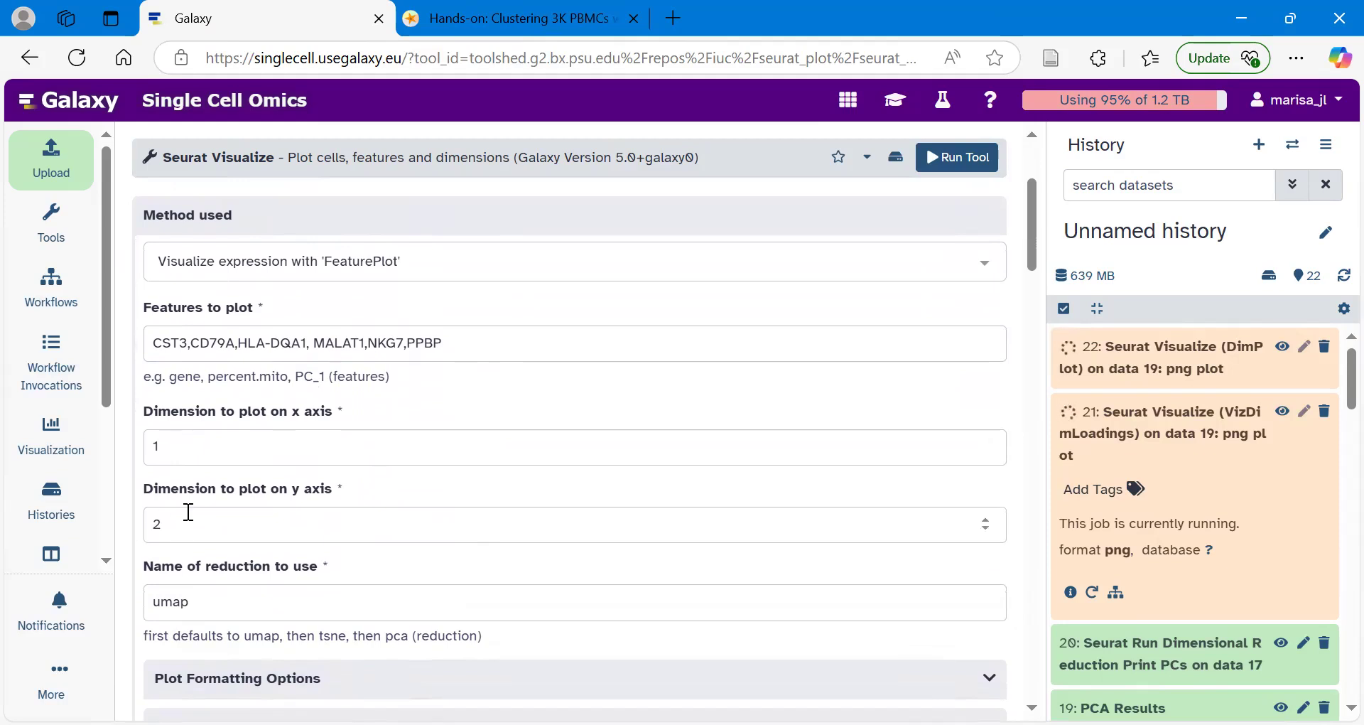
{"action": "key", "text": "BackSpace"}
{"action": "key", "text": "BackSpace"}
{"action": "key", "text": "BackSpace"}
{"action": "key", "text": "BackSpace"}
{"action": "type", "text": "p"}
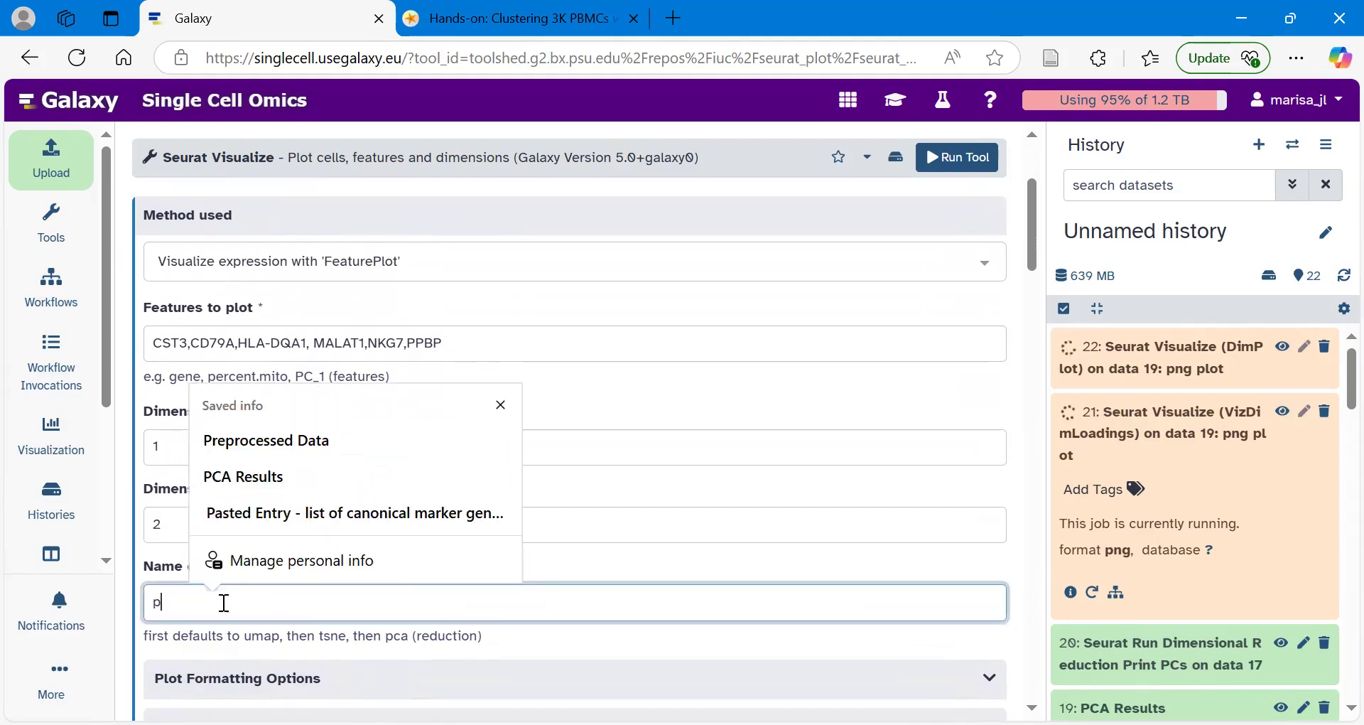
{"action": "type", "text": "ca"}
{"action": "left_click", "coordinate": [245, 650]}
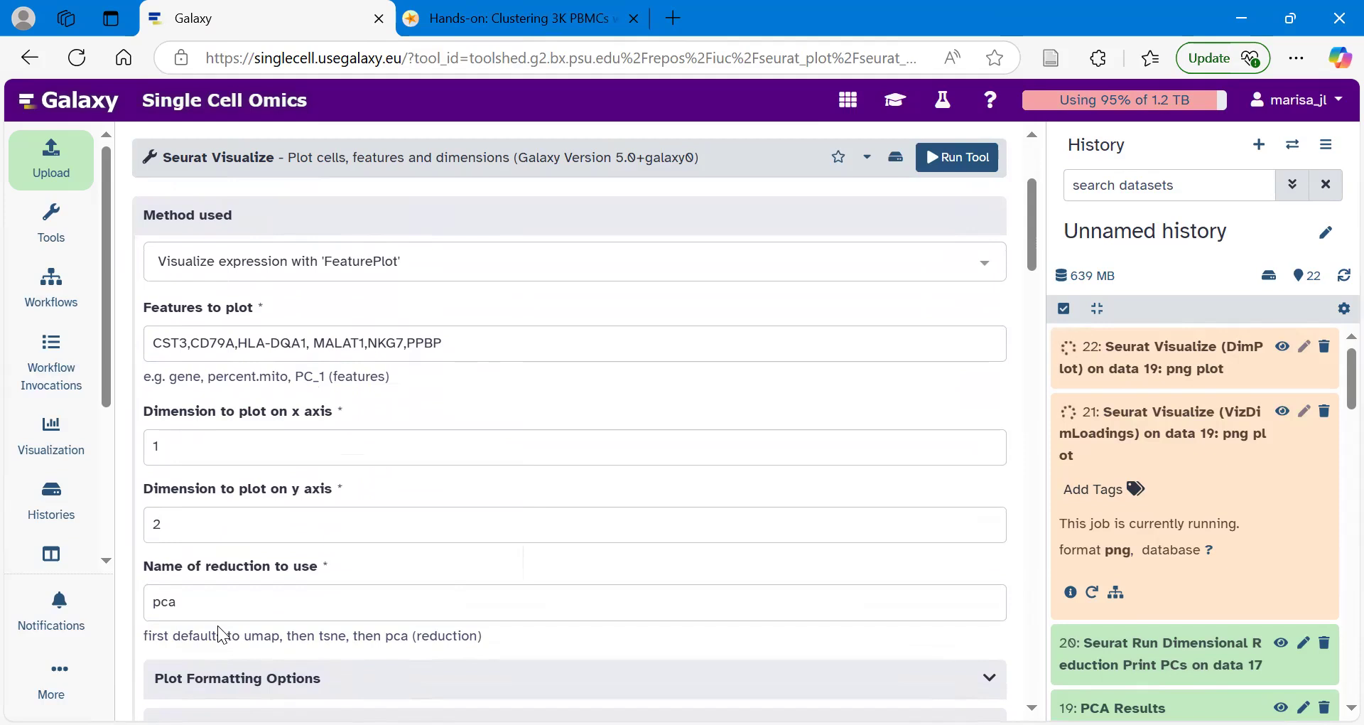
Enable changing the plot size, set the plot width to 3100 pixels, and run the FeaturePlot job
{"action": "scroll", "coordinate": [225, 639], "scroll_direction": "down", "scroll_amount": 3}
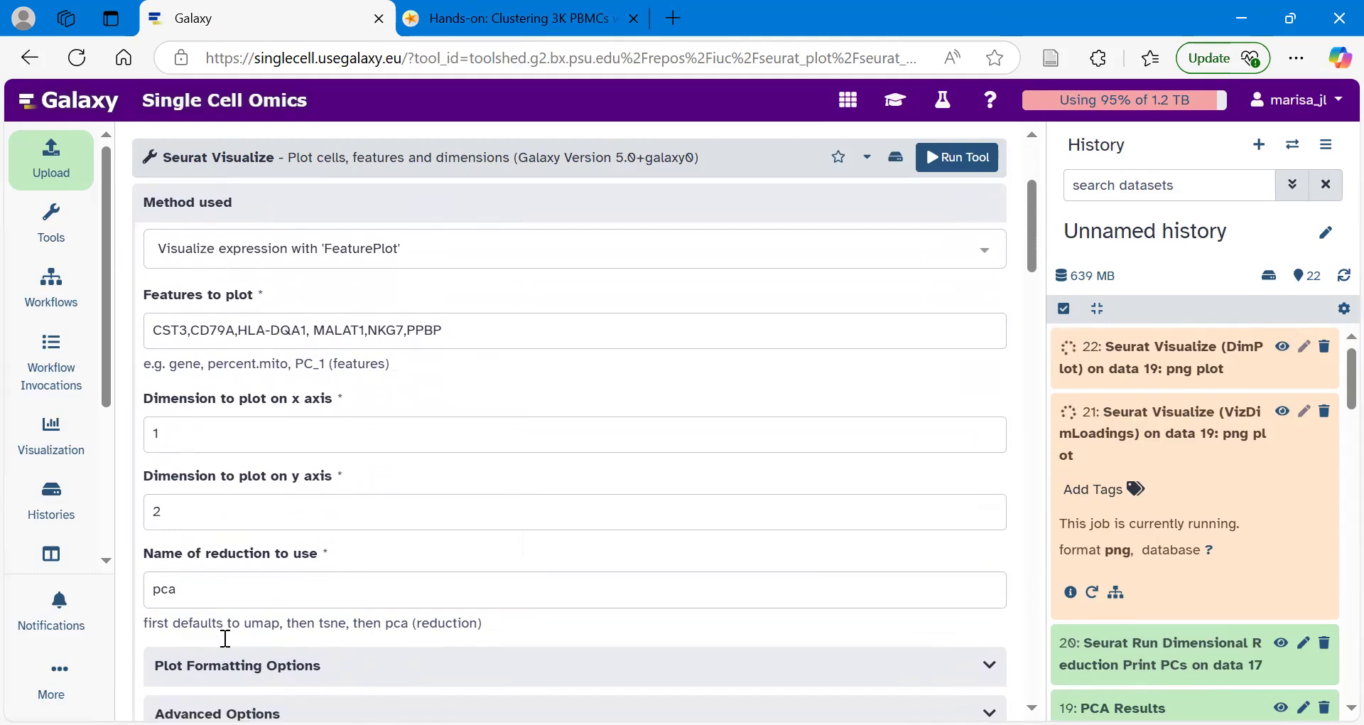
{"action": "scroll", "coordinate": [230, 645], "scroll_direction": "down", "scroll_amount": 2}
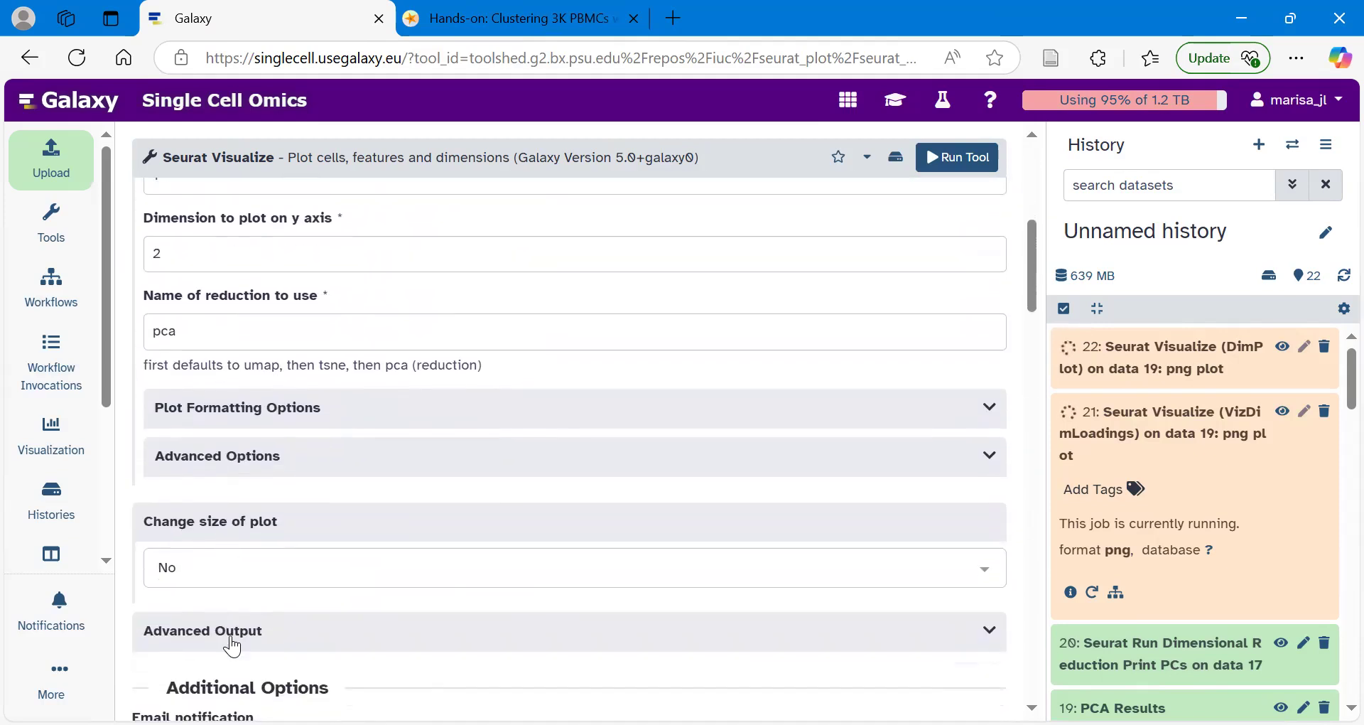
{"action": "left_click", "coordinate": [190, 442]}
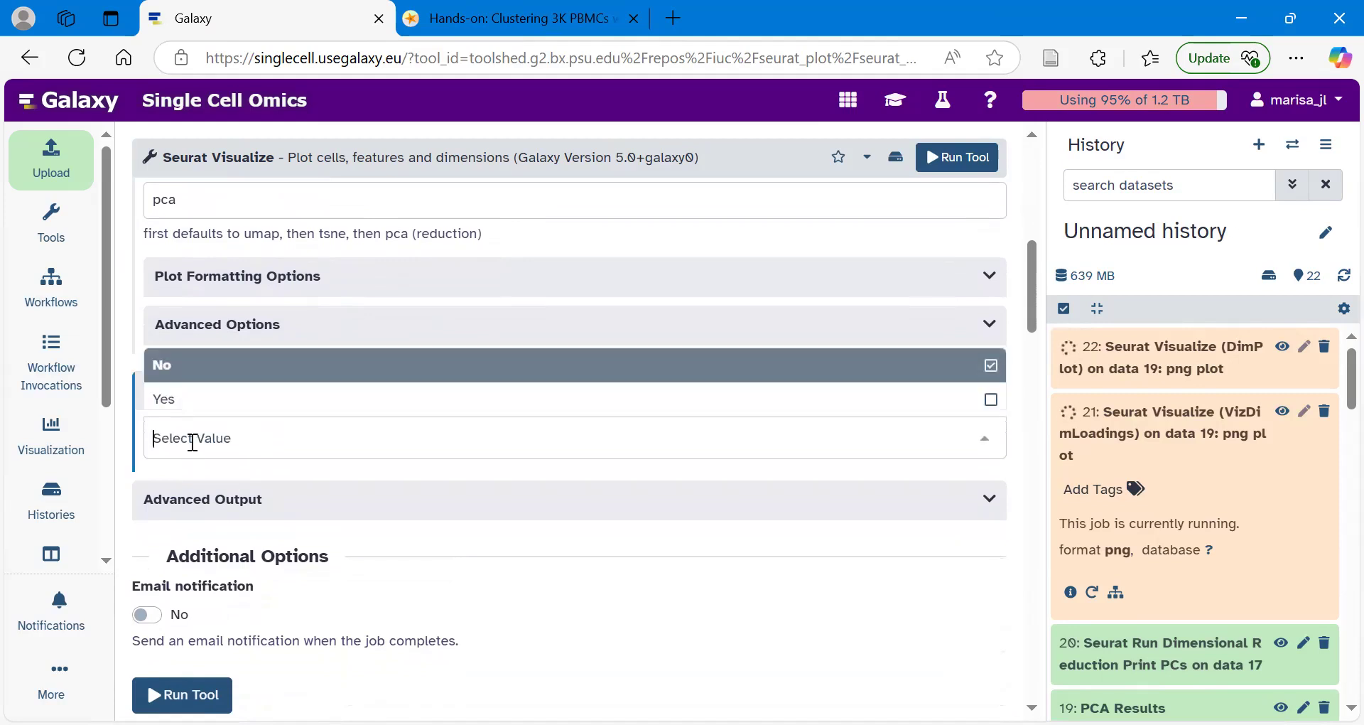
{"action": "left_click", "coordinate": [169, 409]}
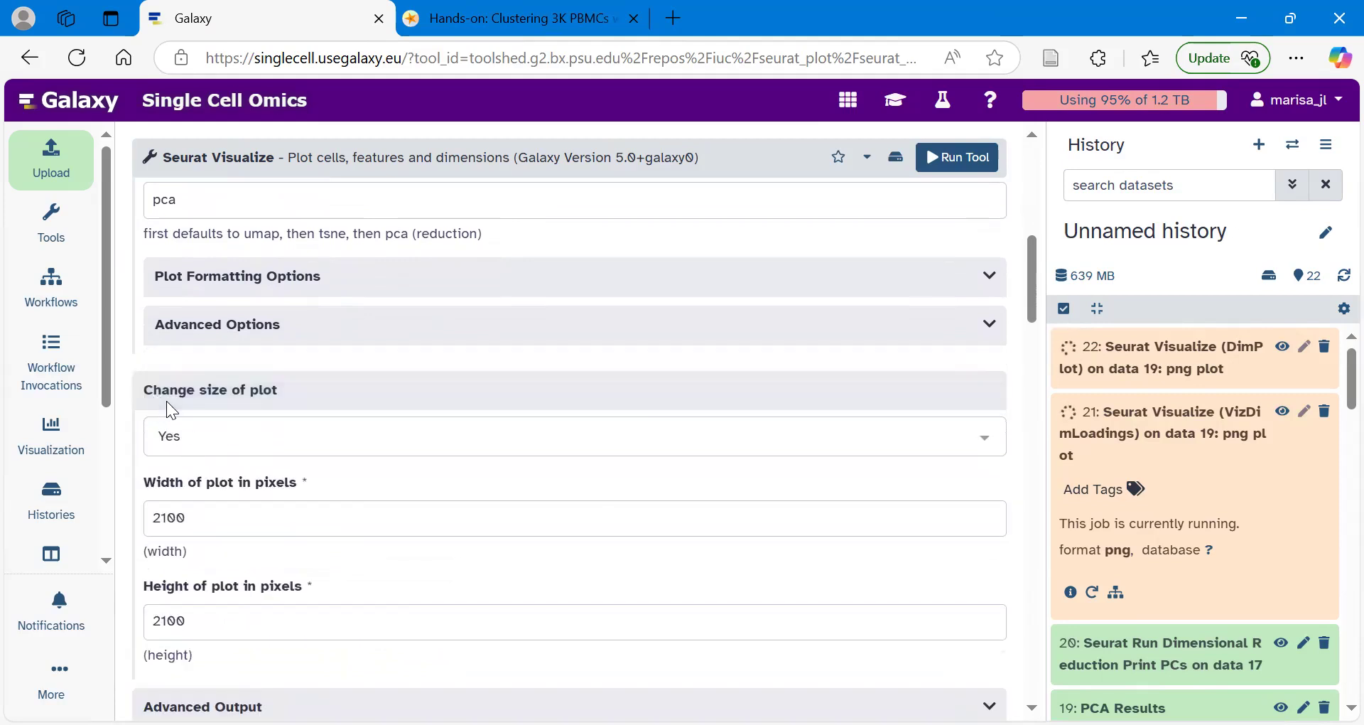
{"action": "left_click", "coordinate": [162, 513]}
{"action": "key", "text": "BackSpace"}
{"action": "type", "text": "3"}
{"action": "left_click", "coordinate": [249, 546]}
{"action": "left_click", "coordinate": [960, 169]}
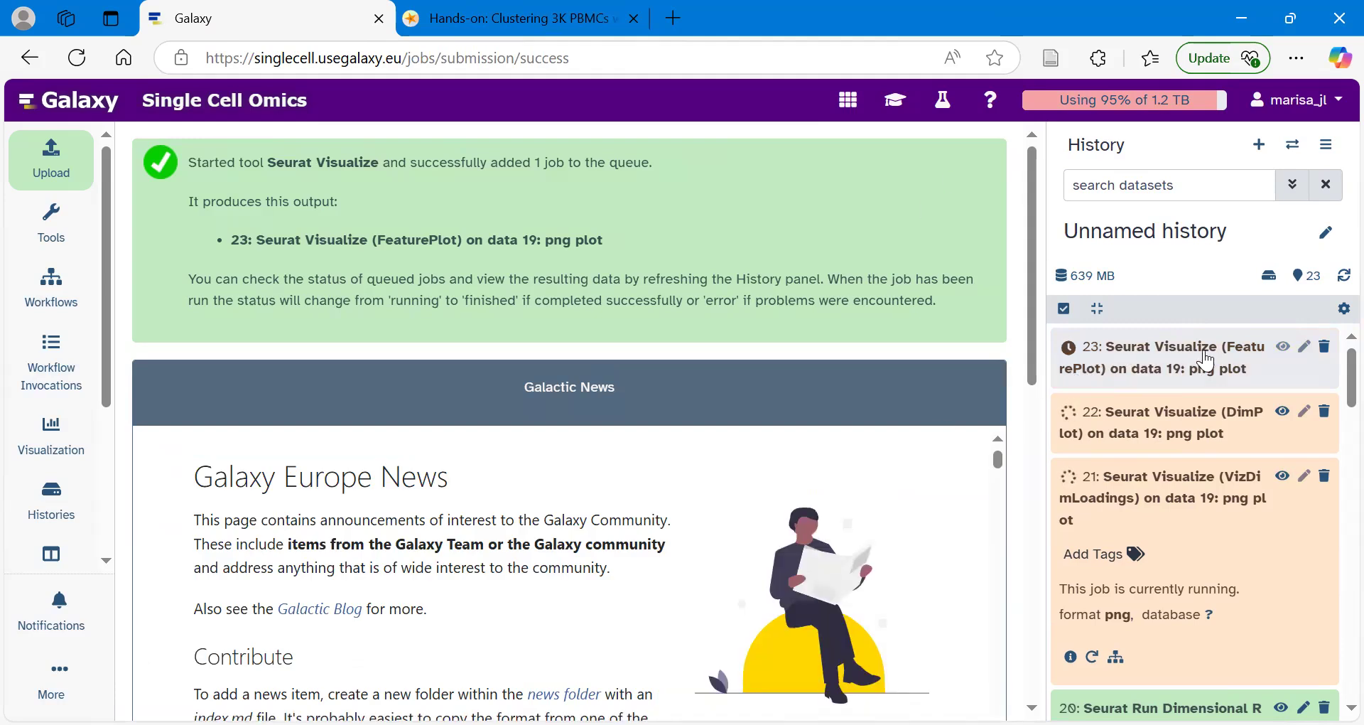
Reload the FeaturePlot job's settings for a rerun and set the dimension on the x axis to 2
{"action": "left_click", "coordinate": [1158, 359]}
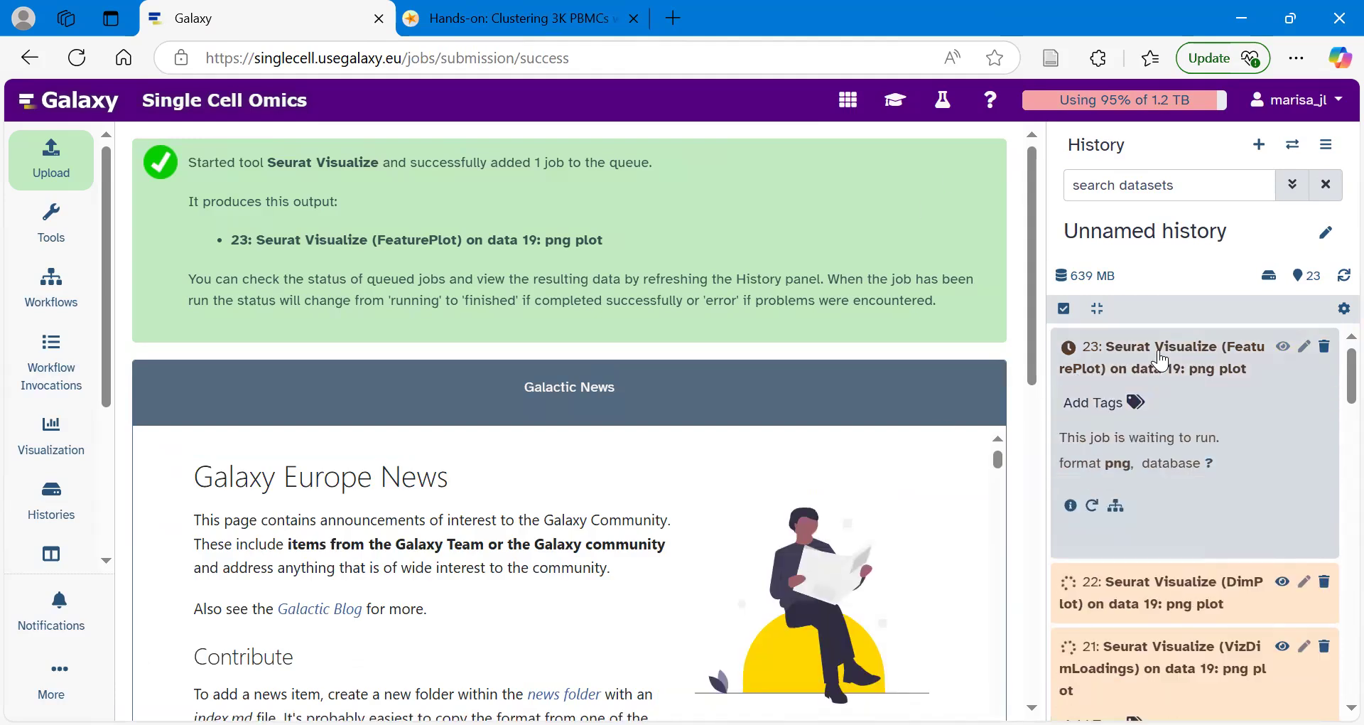
{"action": "left_click", "coordinate": [1090, 507]}
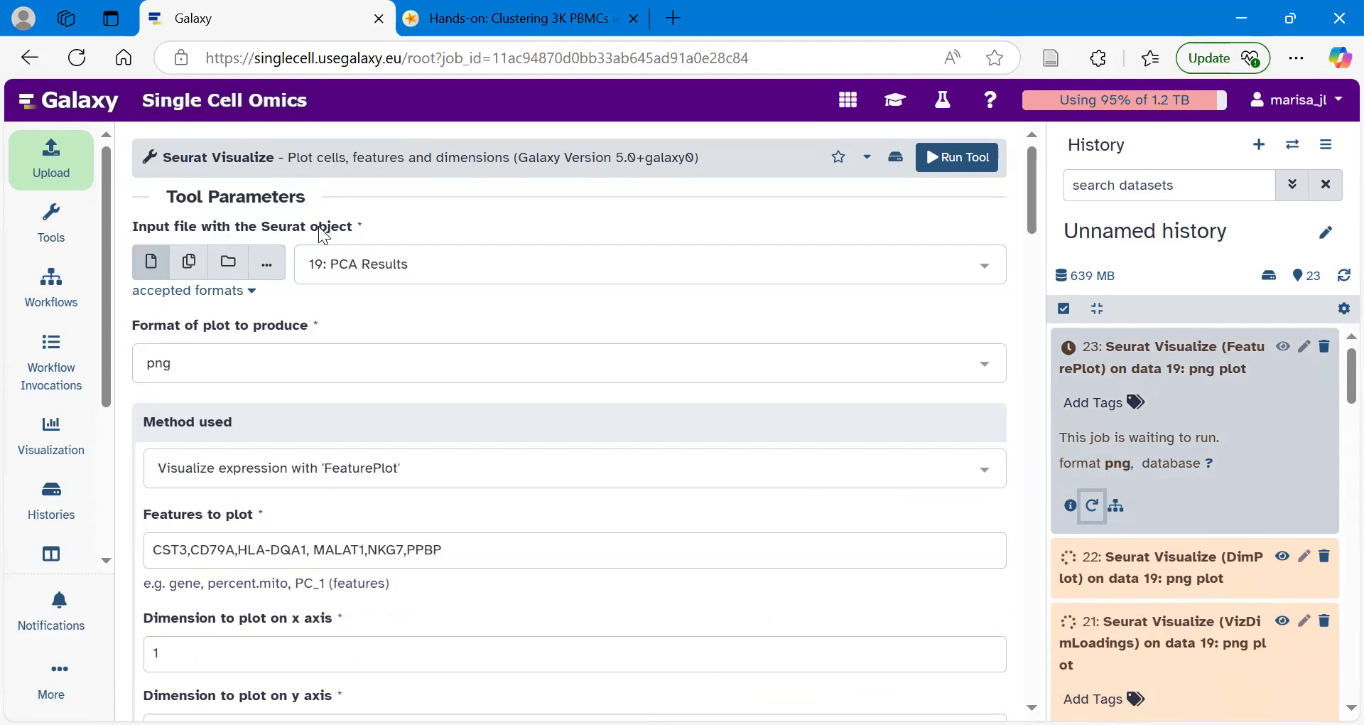
{"action": "scroll", "coordinate": [317, 484], "scroll_direction": "down", "scroll_amount": 1}
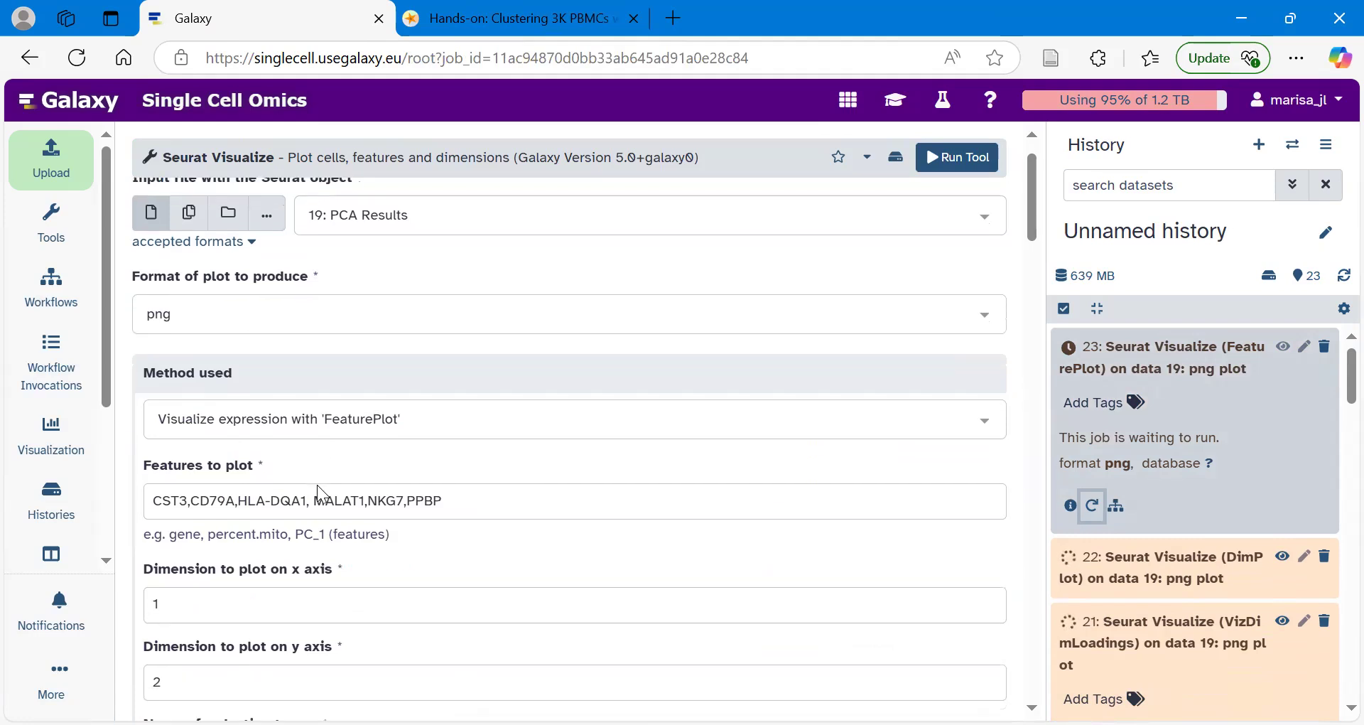
{"action": "scroll", "coordinate": [317, 485], "scroll_direction": "down", "scroll_amount": 3}
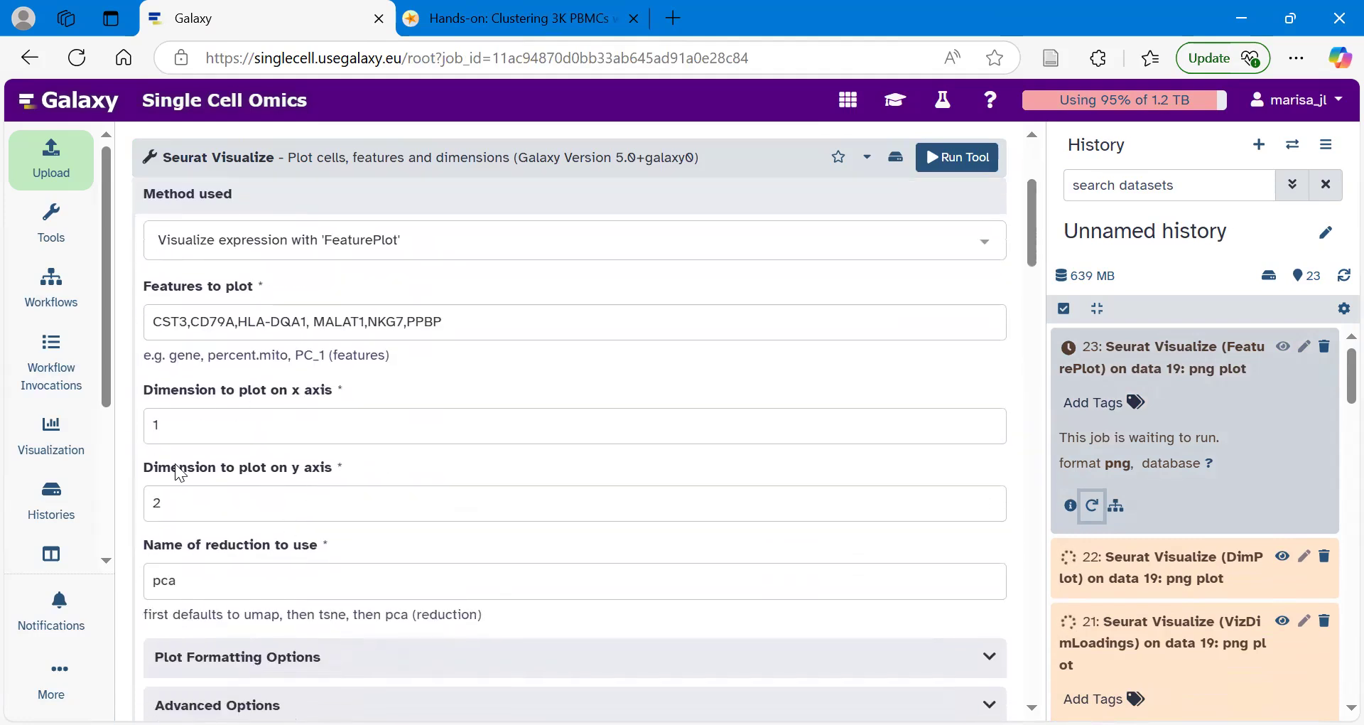
{"action": "left_click", "coordinate": [206, 418]}
{"action": "key", "text": "BackSpace"}
{"action": "type", "text": "2"}
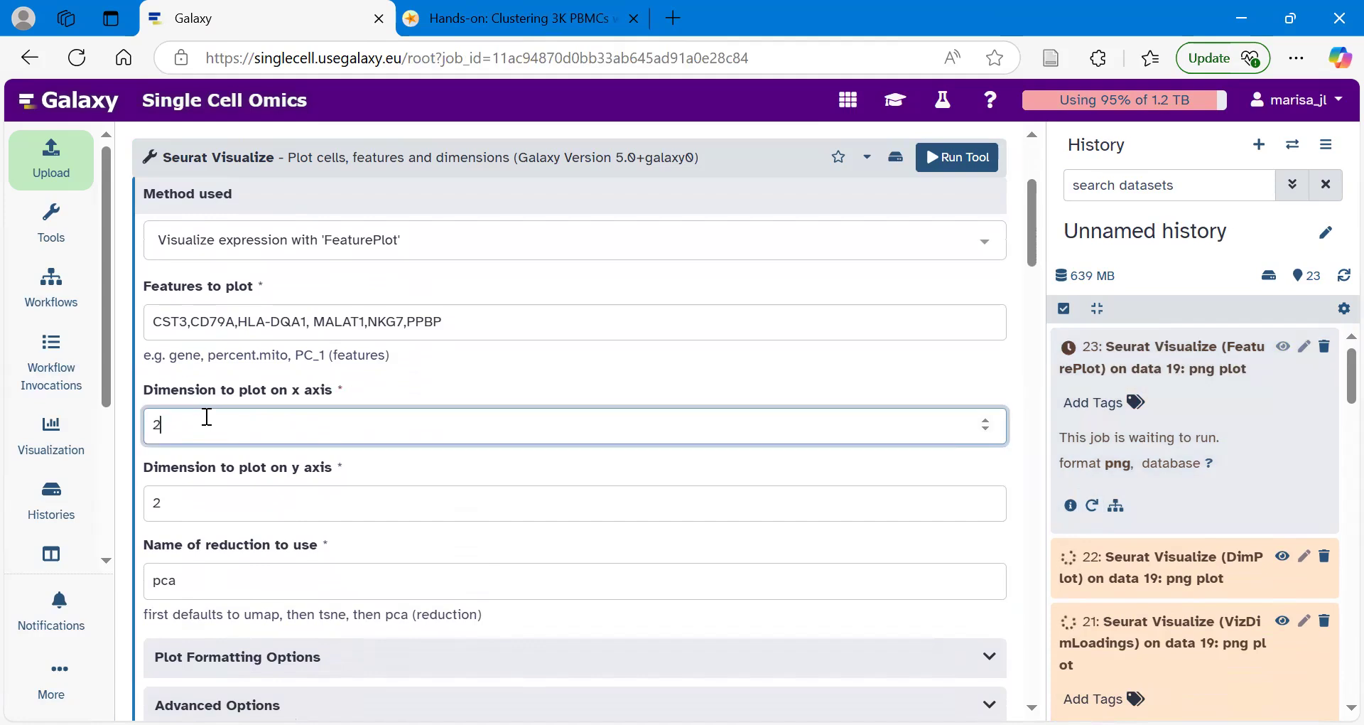
Set the dimension to plot on the y axis to 3 and run the FeaturePlot job
{"action": "left_click", "coordinate": [192, 511]}
{"action": "key", "text": "BackSpace"}
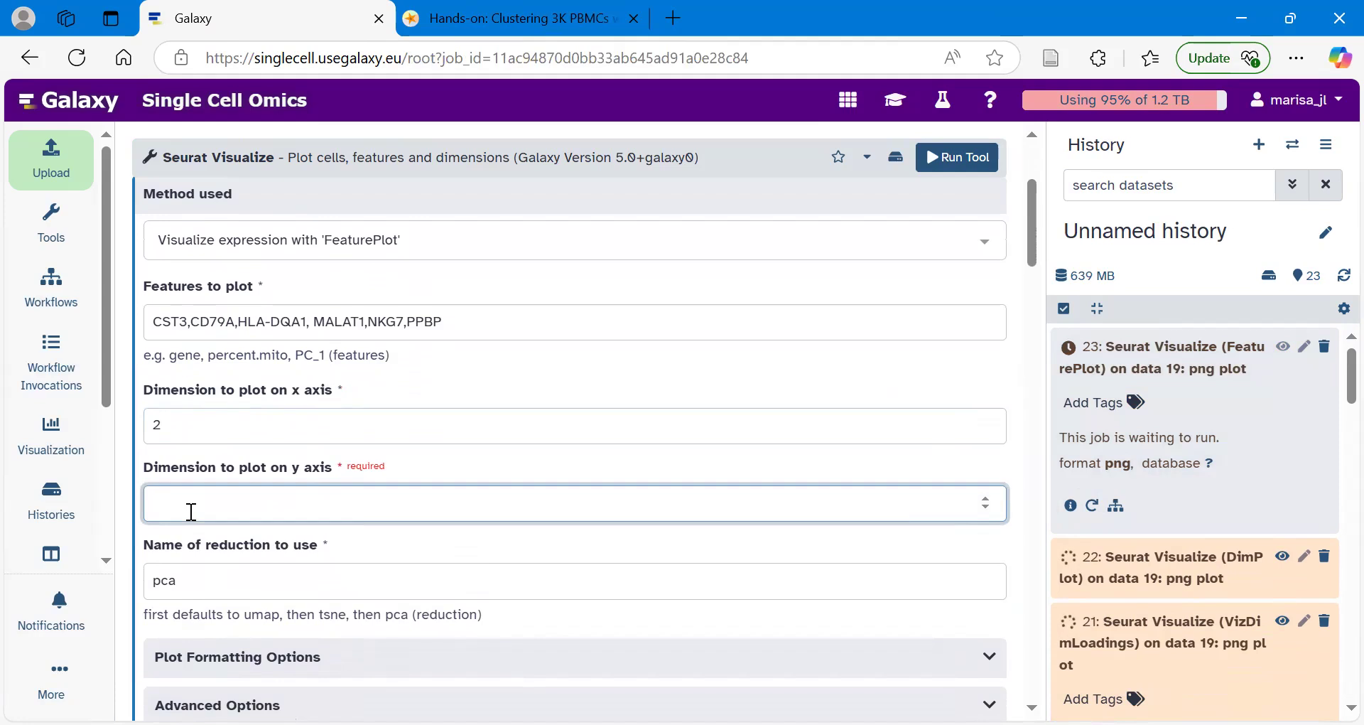
{"action": "type", "text": "3"}
{"action": "left_click", "coordinate": [956, 157]}
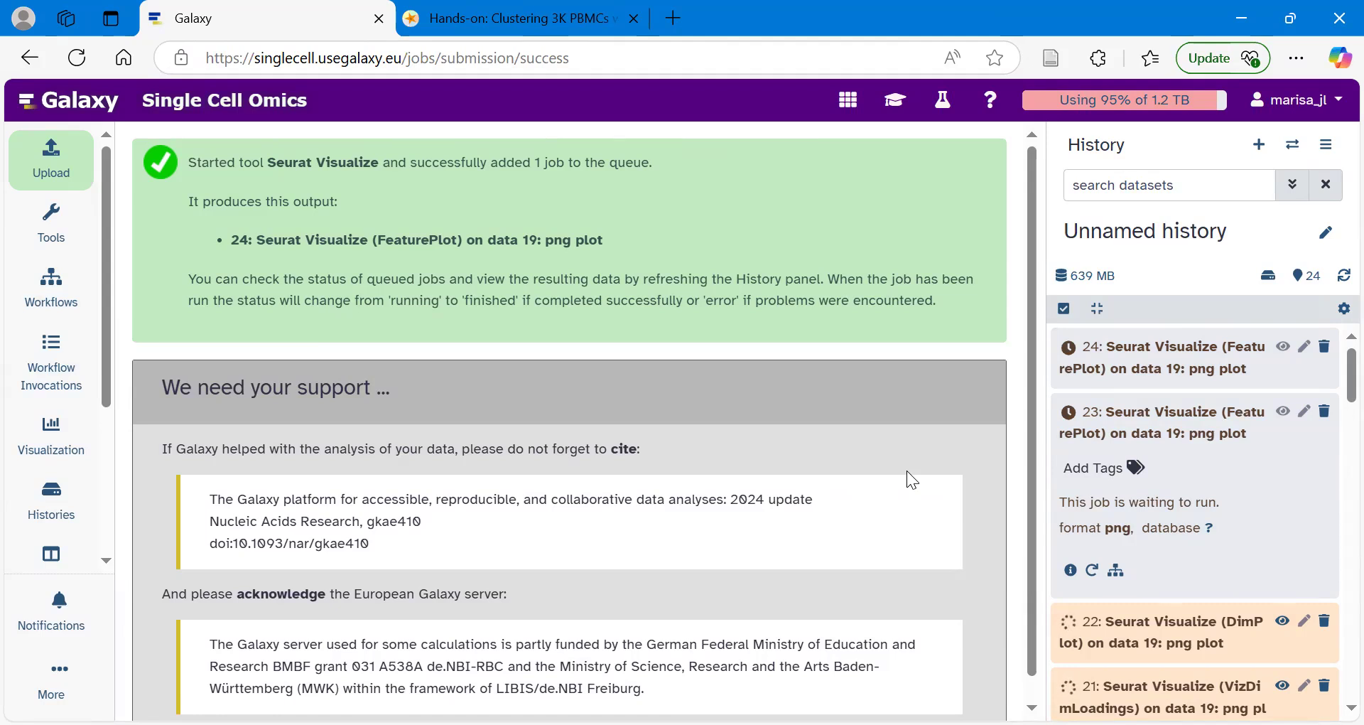
{"action": "scroll", "coordinate": [1151, 541], "scroll_direction": "down", "scroll_amount": 2}
{"action": "left_click", "coordinate": [1151, 542]}
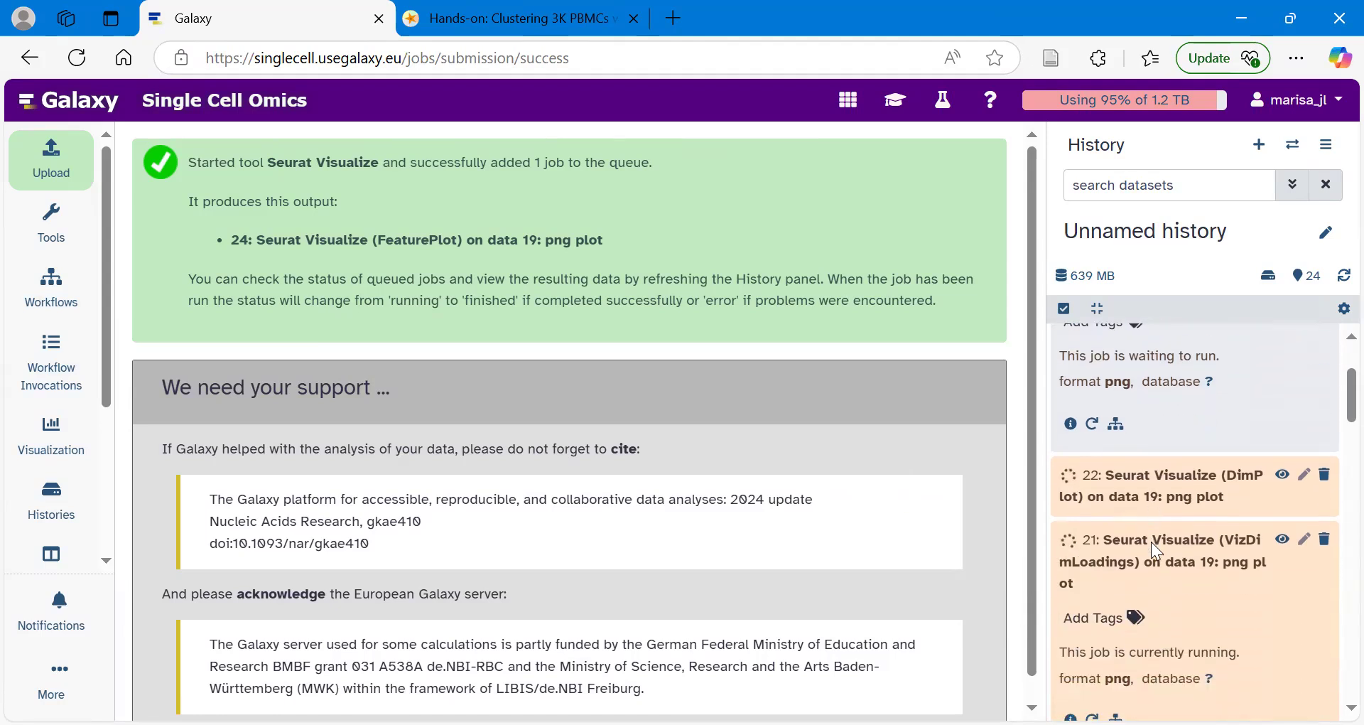
{"action": "scroll", "coordinate": [1151, 541], "scroll_direction": "down", "scroll_amount": 1}
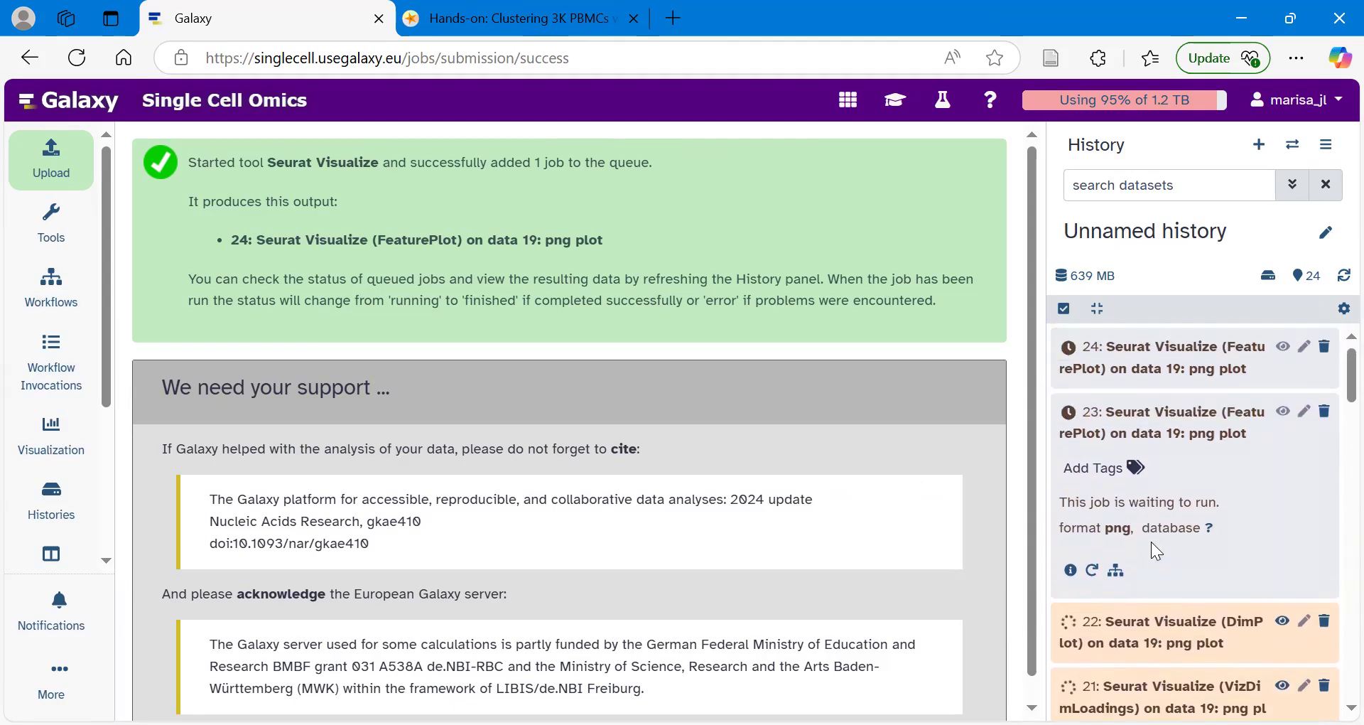
Examine the parameters for both DimHeatmap jobs in the tutorial's "Visualise the PCA Results - Heatmaps" section
{"action": "left_click", "coordinate": [895, 113]}
{"action": "scroll", "coordinate": [654, 473], "scroll_direction": "down", "scroll_amount": 4}
{"action": "scroll", "coordinate": [654, 473], "scroll_direction": "down", "scroll_amount": 5}
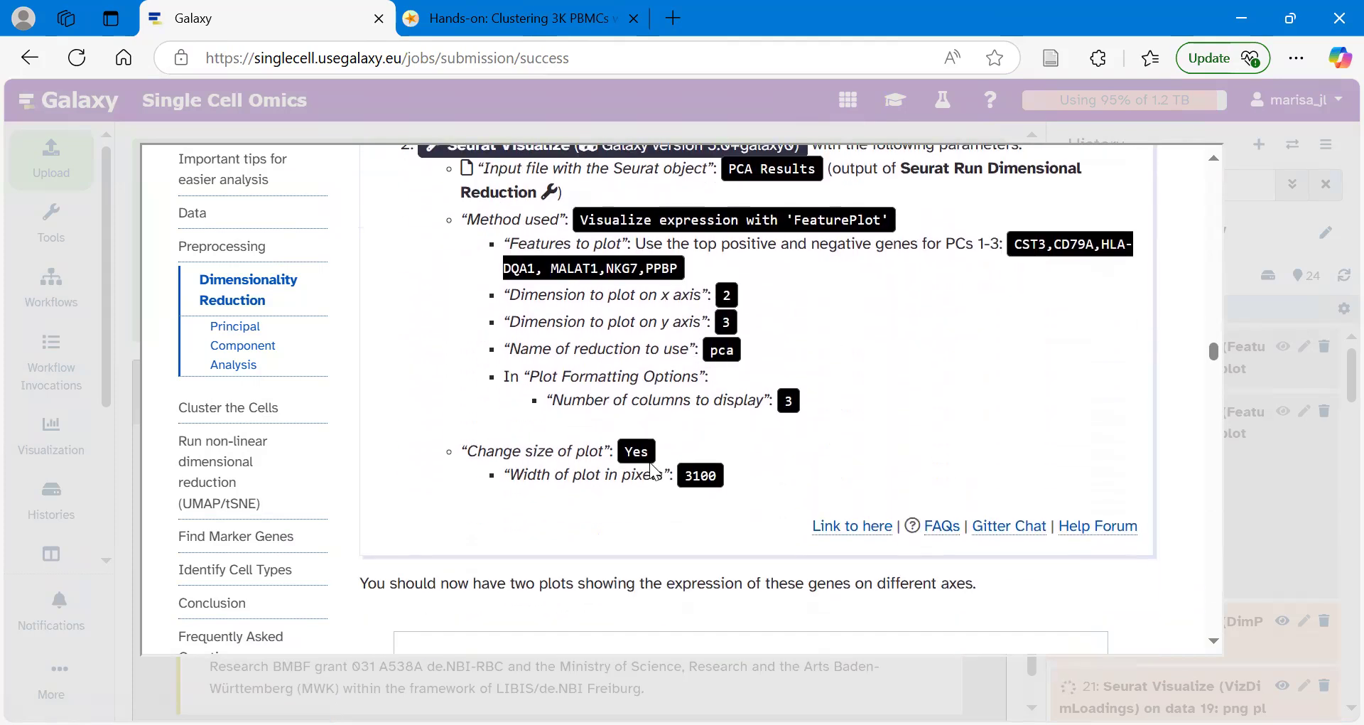
{"action": "scroll", "coordinate": [654, 473], "scroll_direction": "down", "scroll_amount": 10}
{"action": "scroll", "coordinate": [654, 472], "scroll_direction": "down", "scroll_amount": 16}
{"action": "scroll", "coordinate": [654, 473], "scroll_direction": "down", "scroll_amount": 2}
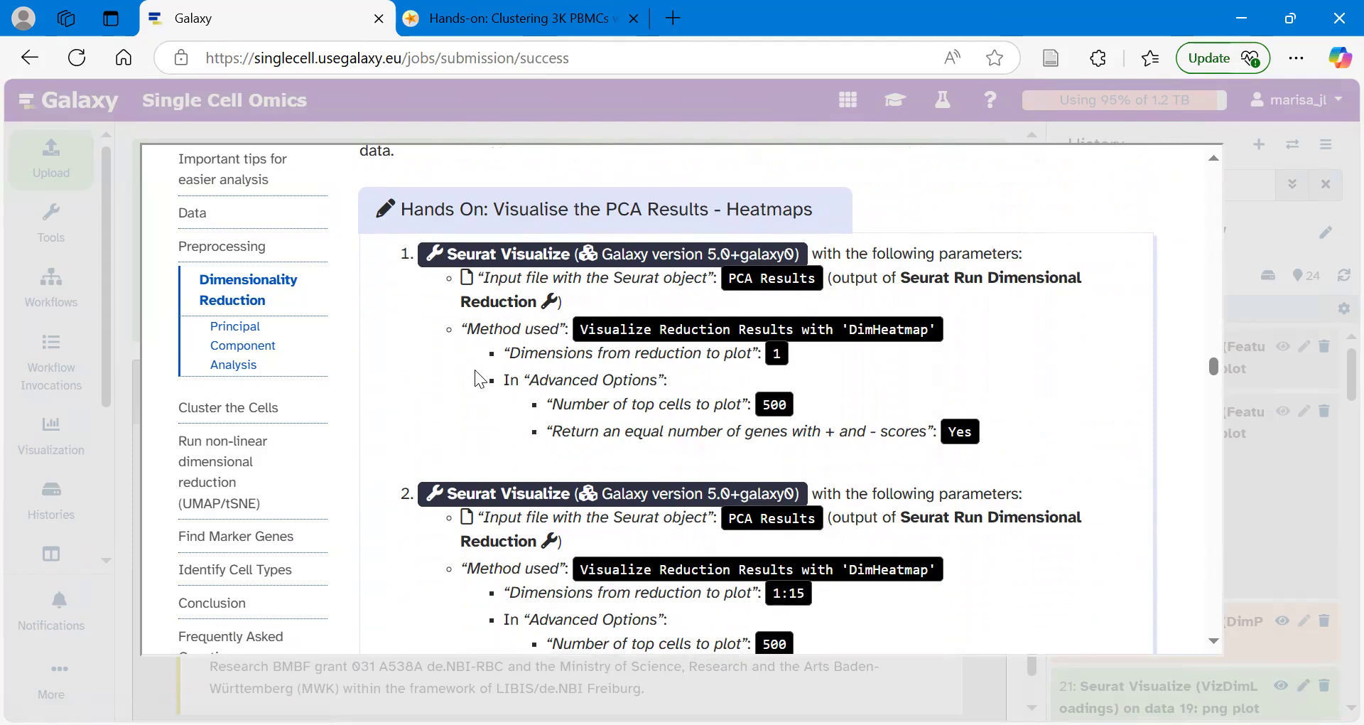
{"action": "scroll", "coordinate": [475, 371], "scroll_direction": "down", "scroll_amount": 2}
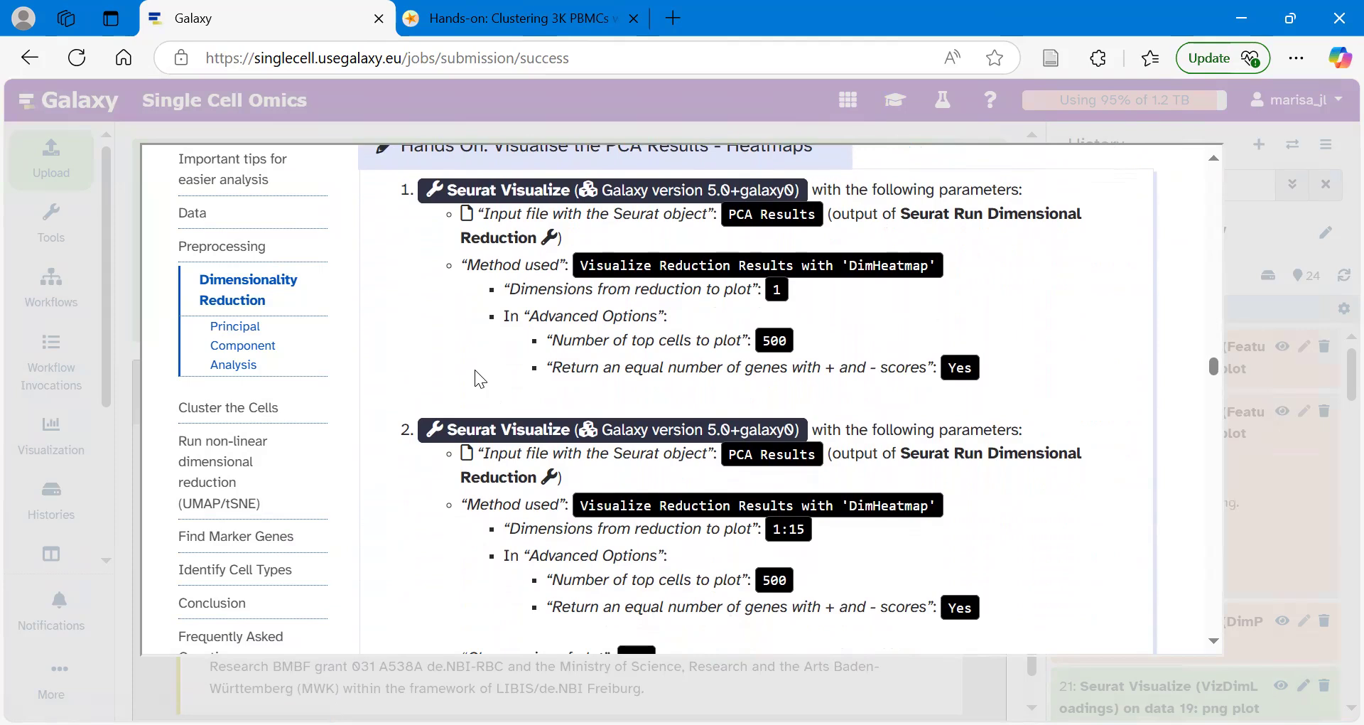
{"action": "scroll", "coordinate": [475, 371], "scroll_direction": "down", "scroll_amount": 1}
{"action": "scroll", "coordinate": [474, 369], "scroll_direction": "down", "scroll_amount": 3}
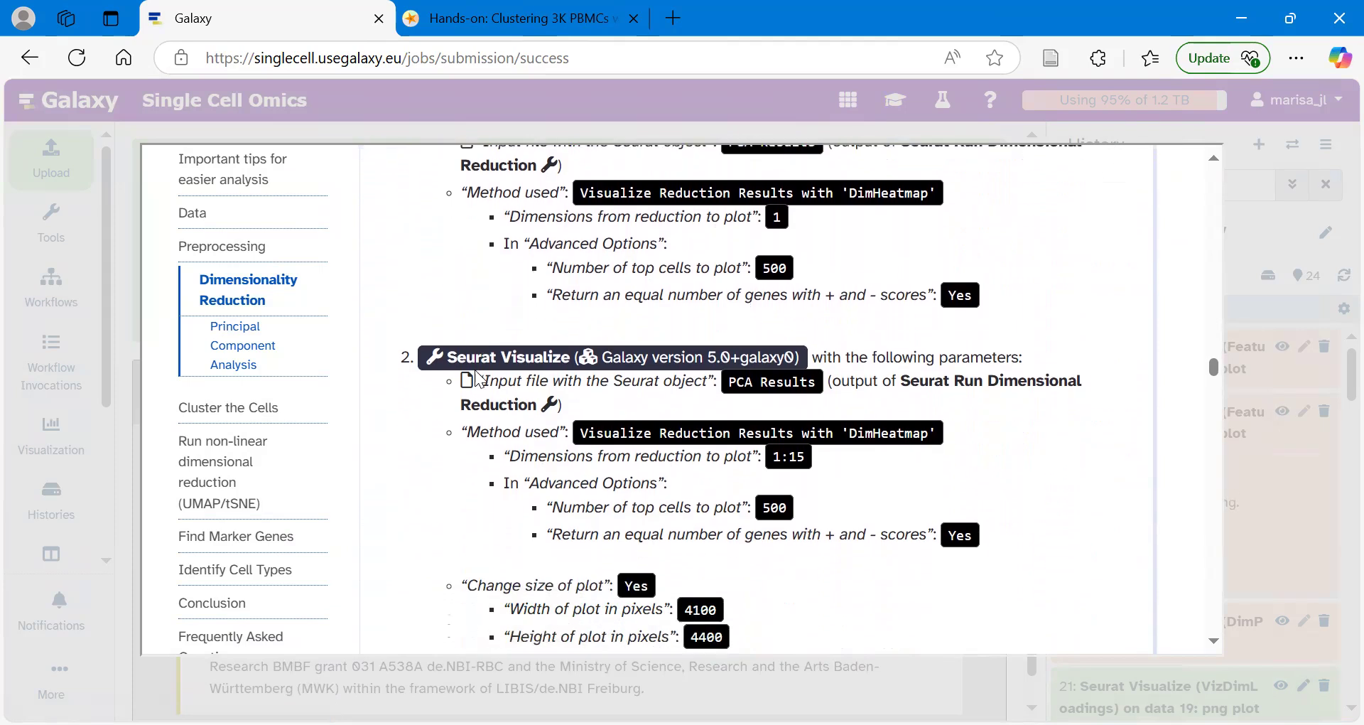
{"action": "scroll", "coordinate": [474, 369], "scroll_direction": "up", "scroll_amount": 4}
{"action": "scroll", "coordinate": [473, 379], "scroll_direction": "down", "scroll_amount": 5}
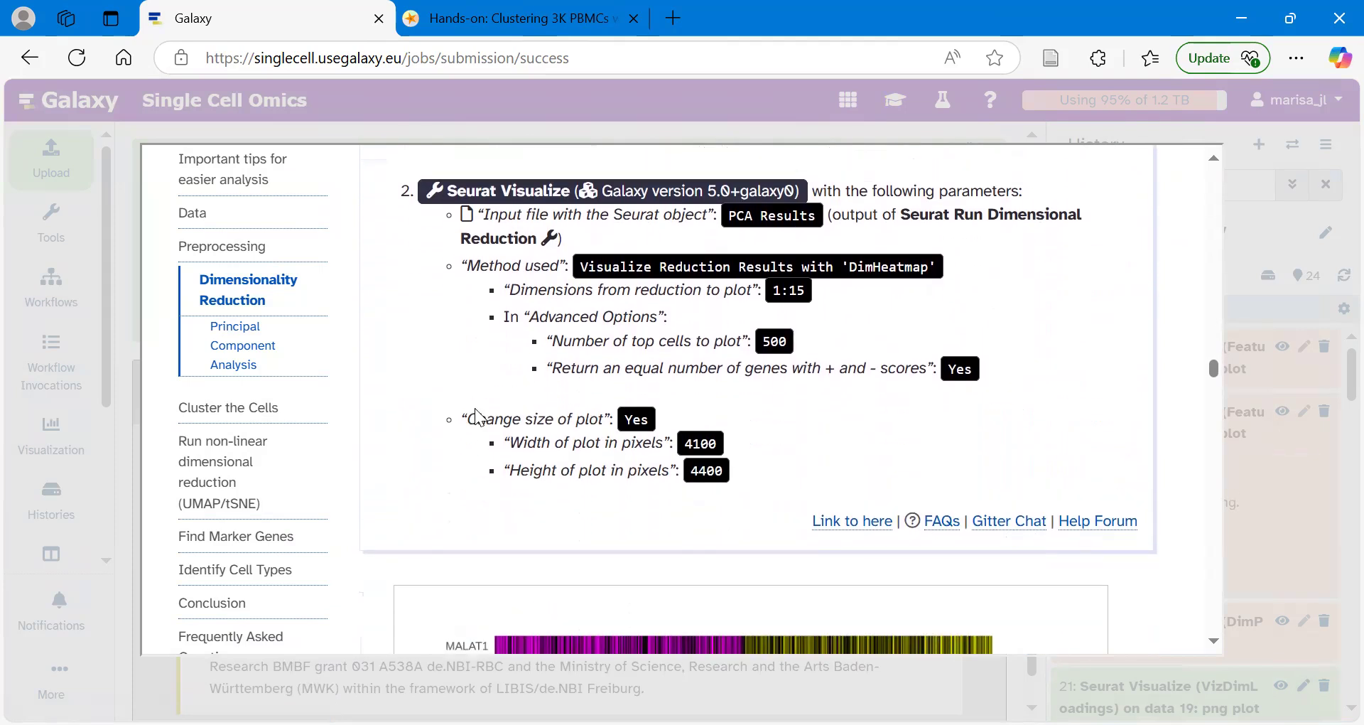
{"action": "scroll", "coordinate": [475, 408], "scroll_direction": "up", "scroll_amount": 6}
{"action": "scroll", "coordinate": [475, 408], "scroll_direction": "up", "scroll_amount": 1}
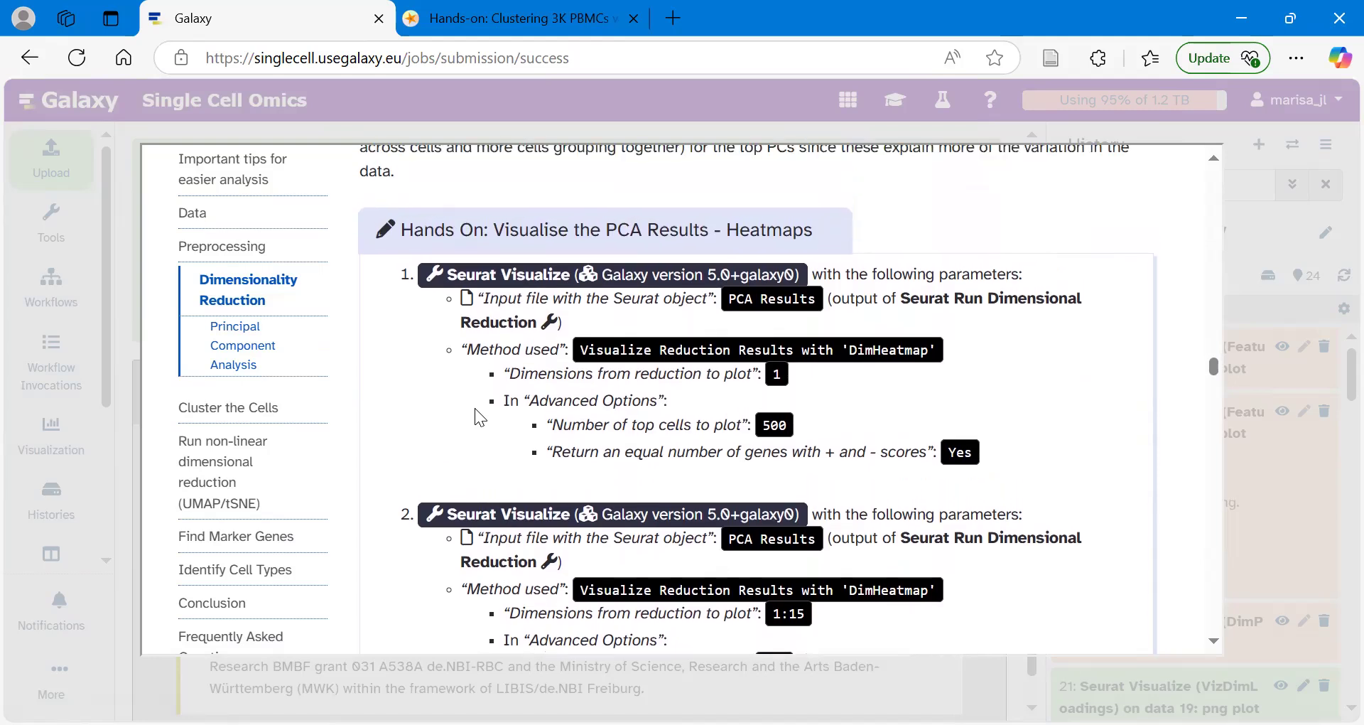
Open Seurat Visualize from the tutorial's first heatmap task and set the method to "Visualize Reduction Results with 'DimHeatmap'"
{"action": "left_click", "coordinate": [522, 276]}
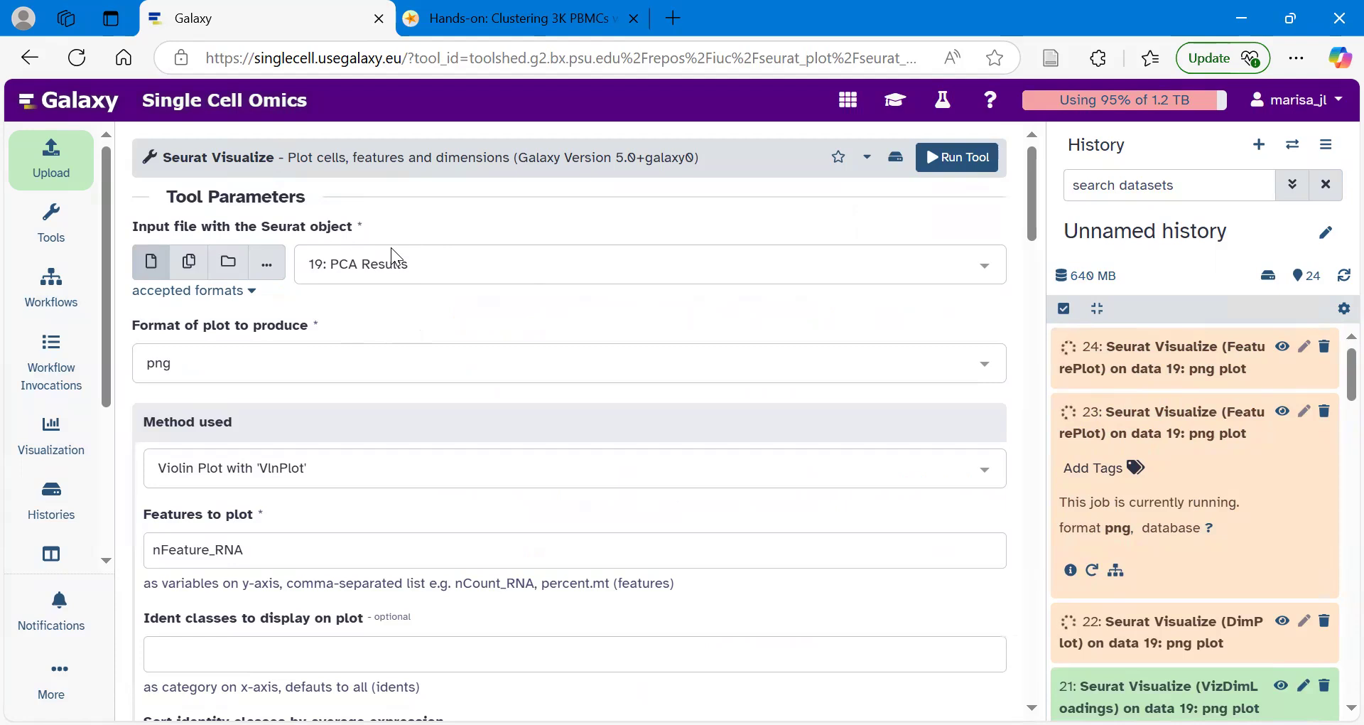
{"action": "scroll", "coordinate": [403, 307], "scroll_direction": "down", "scroll_amount": 1}
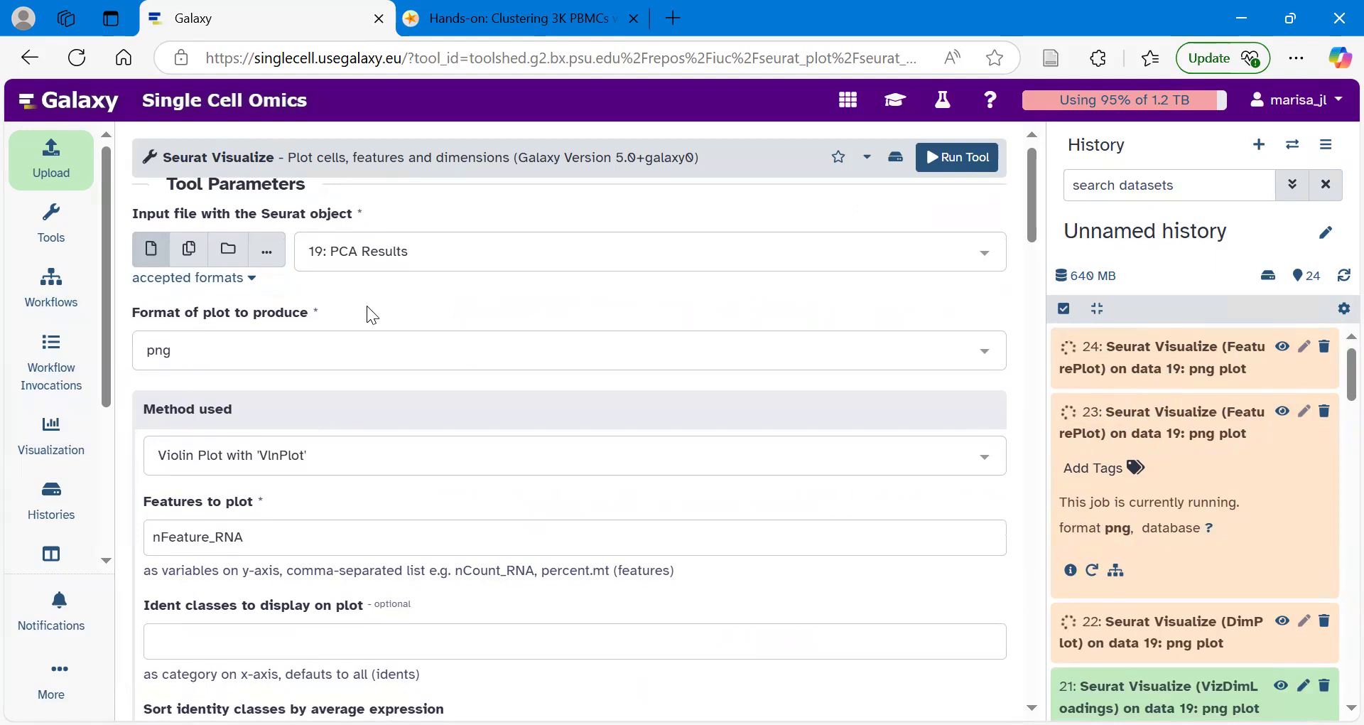
{"action": "left_click", "coordinate": [248, 458]}
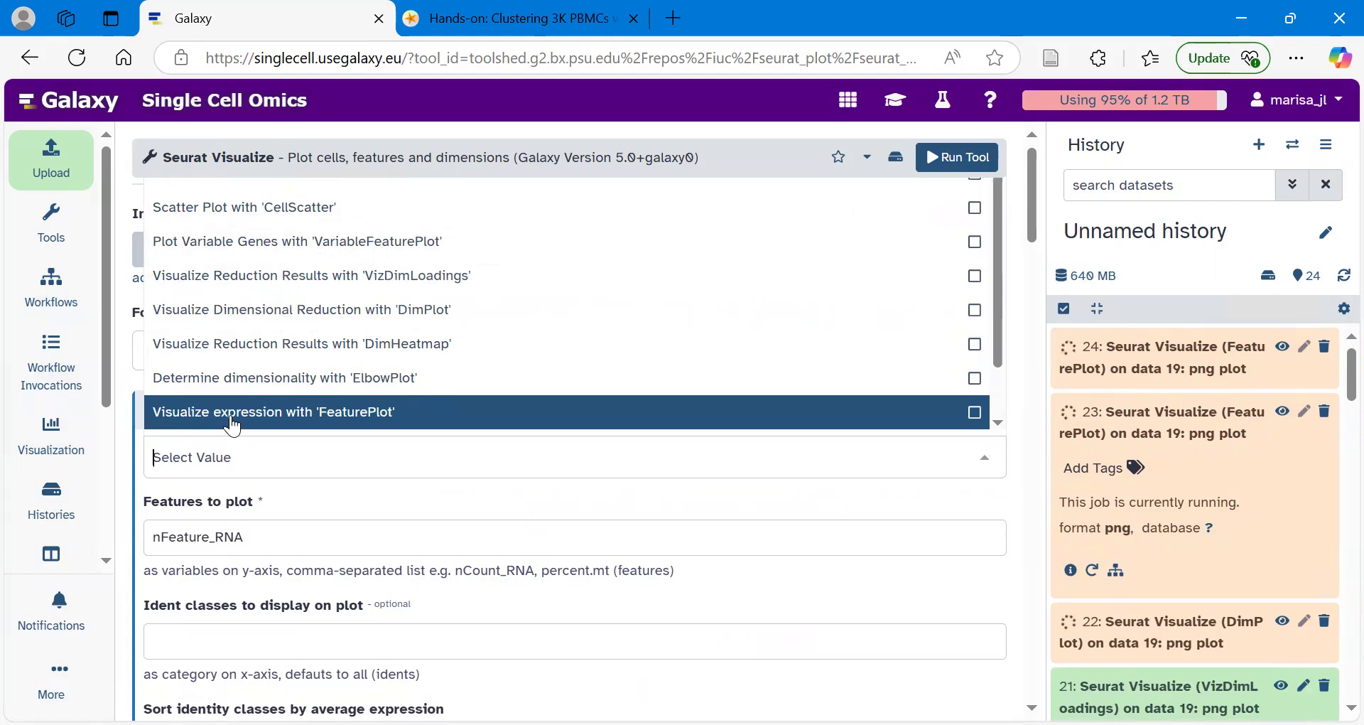
{"action": "left_click", "coordinate": [415, 360]}
{"action": "scroll", "coordinate": [285, 409], "scroll_direction": "down", "scroll_amount": 2}
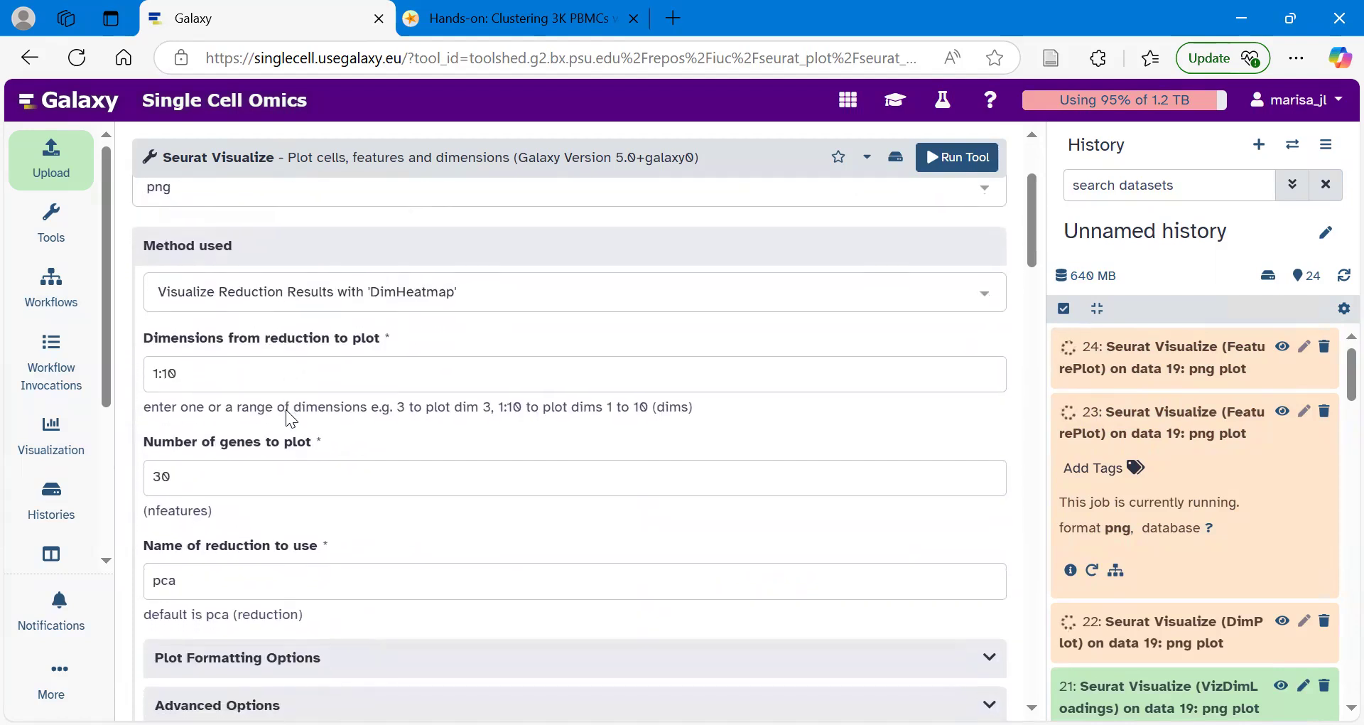
Set the dimensions from reduction to plot to 1
{"action": "left_click", "coordinate": [215, 373]}
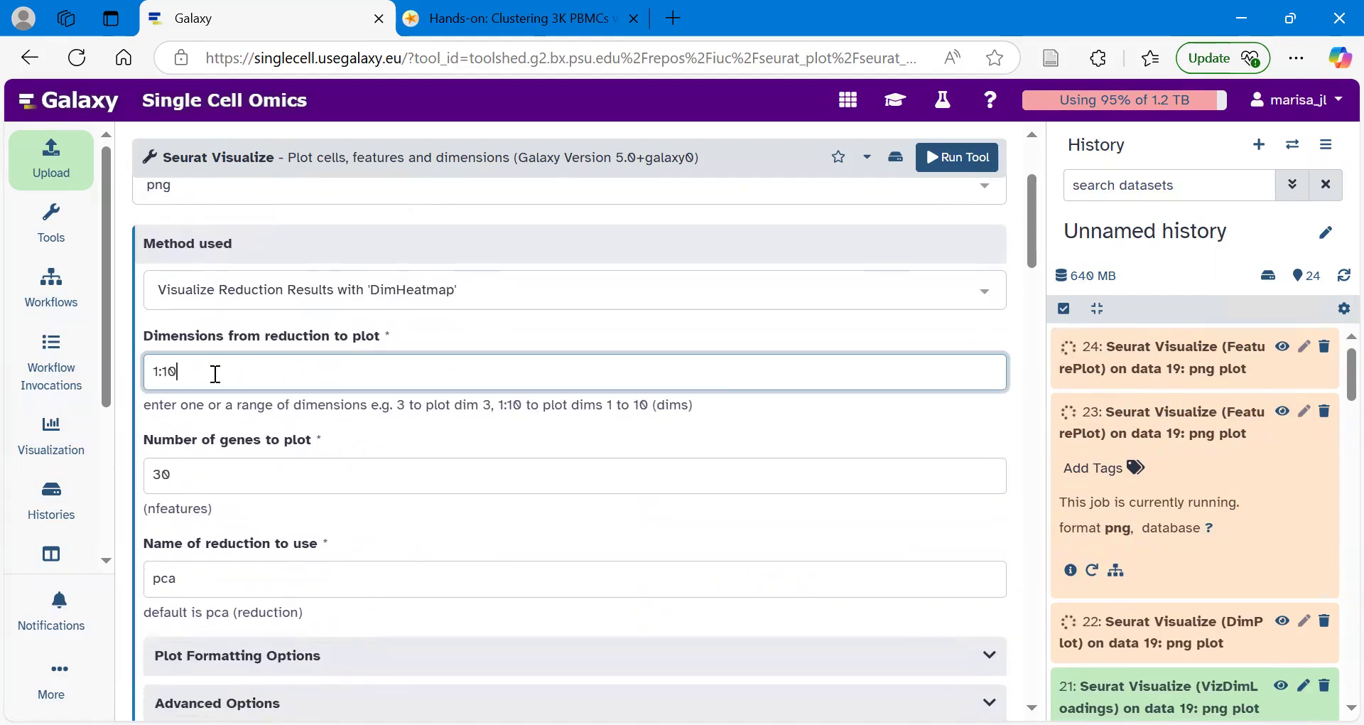
{"action": "key", "text": "BackSpace"}
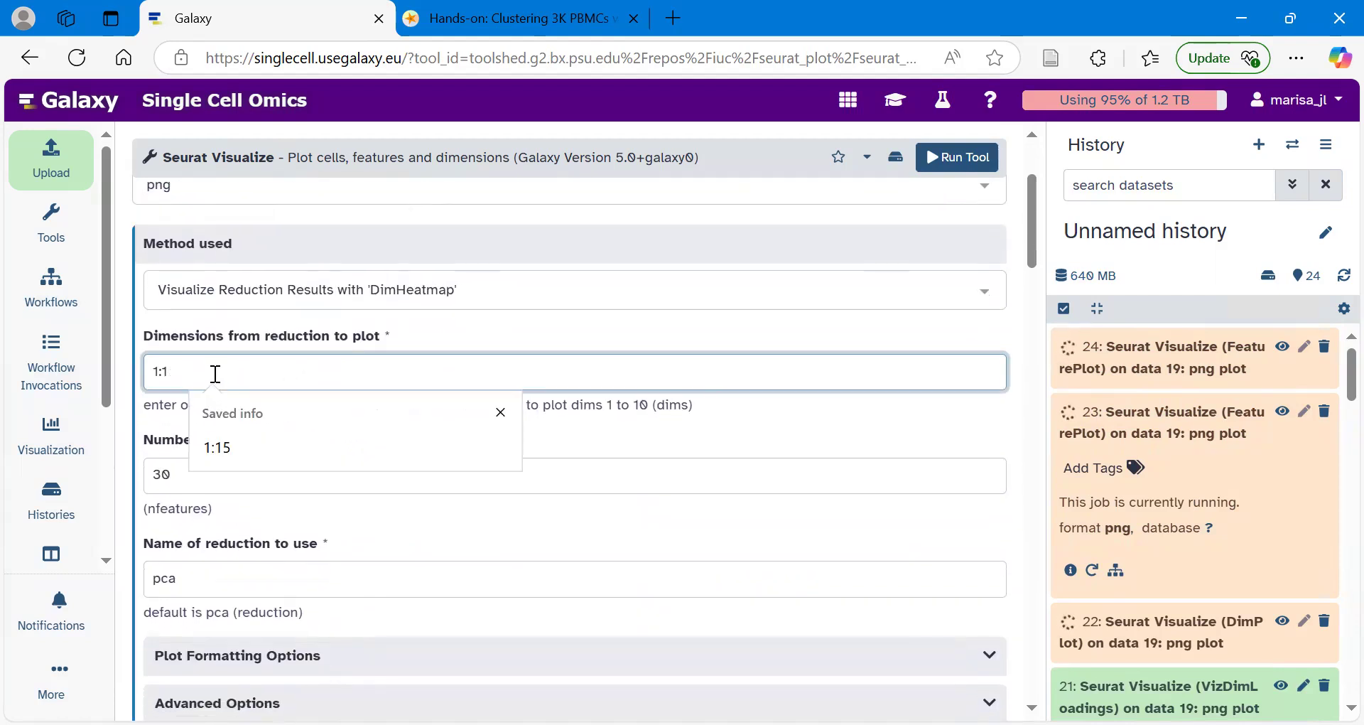
{"action": "key", "text": "BackSpace"}
{"action": "key", "text": "BackSpace"}
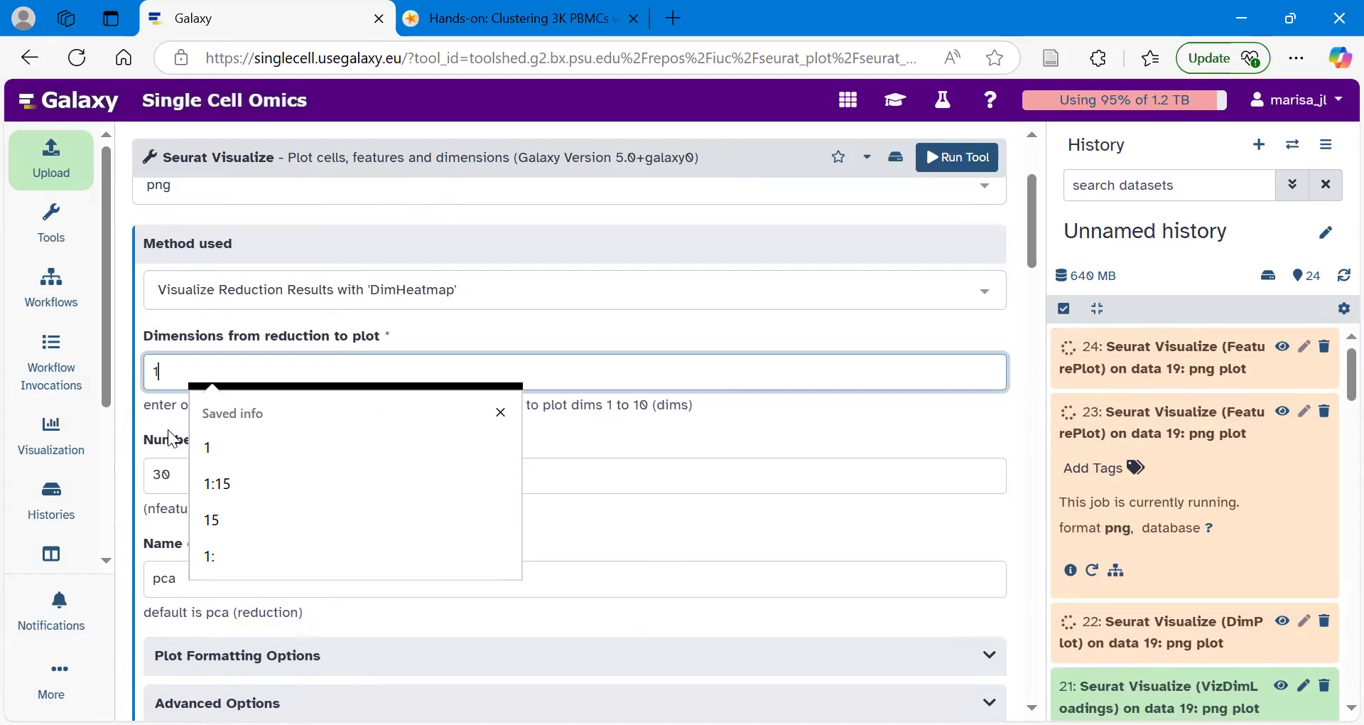
{"action": "left_click", "coordinate": [169, 430]}
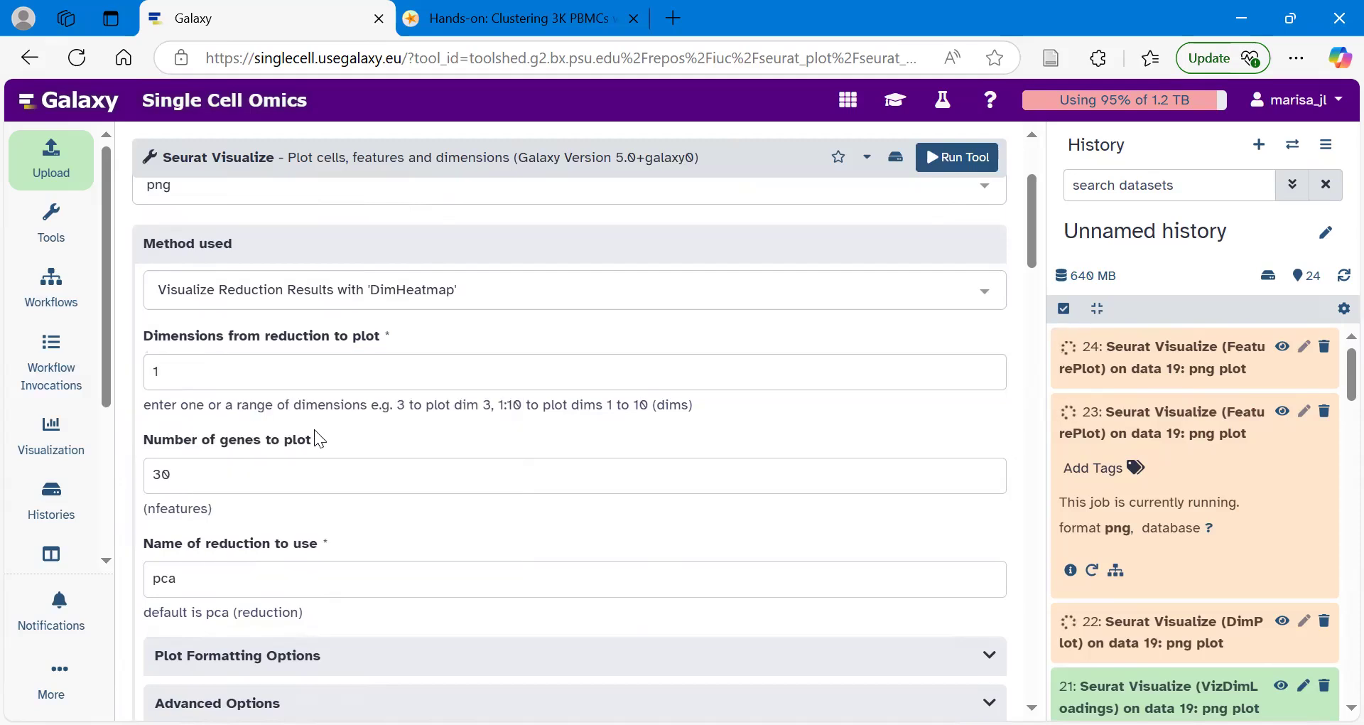
Set the number of top cells to plot to 500 in the DimHeatmap's advanced options
{"action": "scroll", "coordinate": [314, 430], "scroll_direction": "down", "scroll_amount": 3}
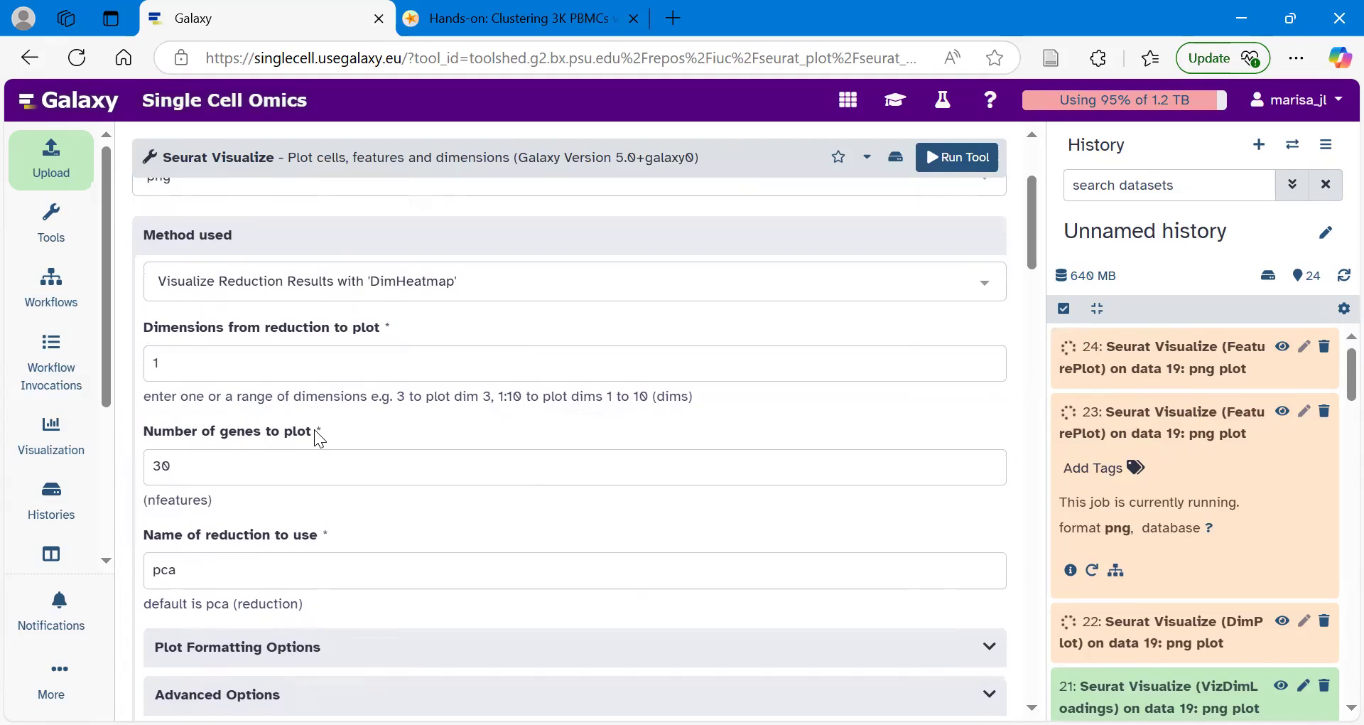
{"action": "scroll", "coordinate": [314, 430], "scroll_direction": "down", "scroll_amount": 2}
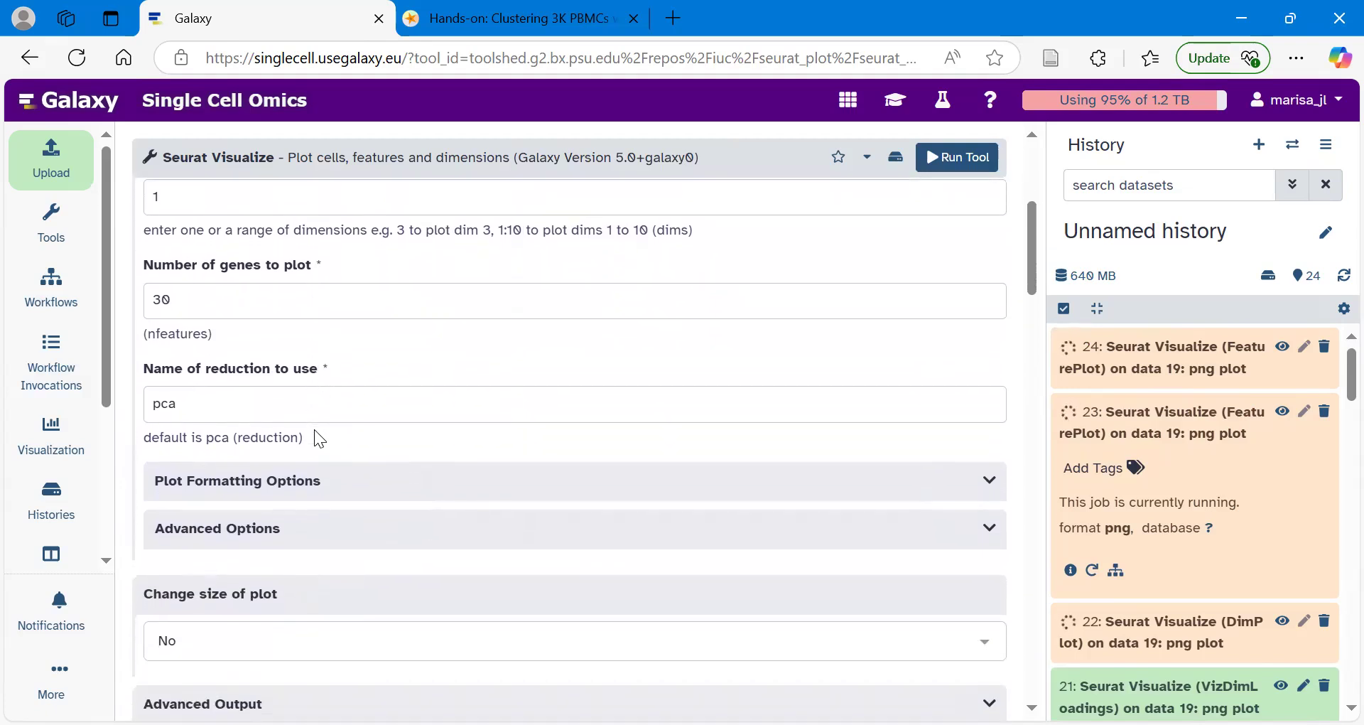
{"action": "left_click", "coordinate": [229, 483]}
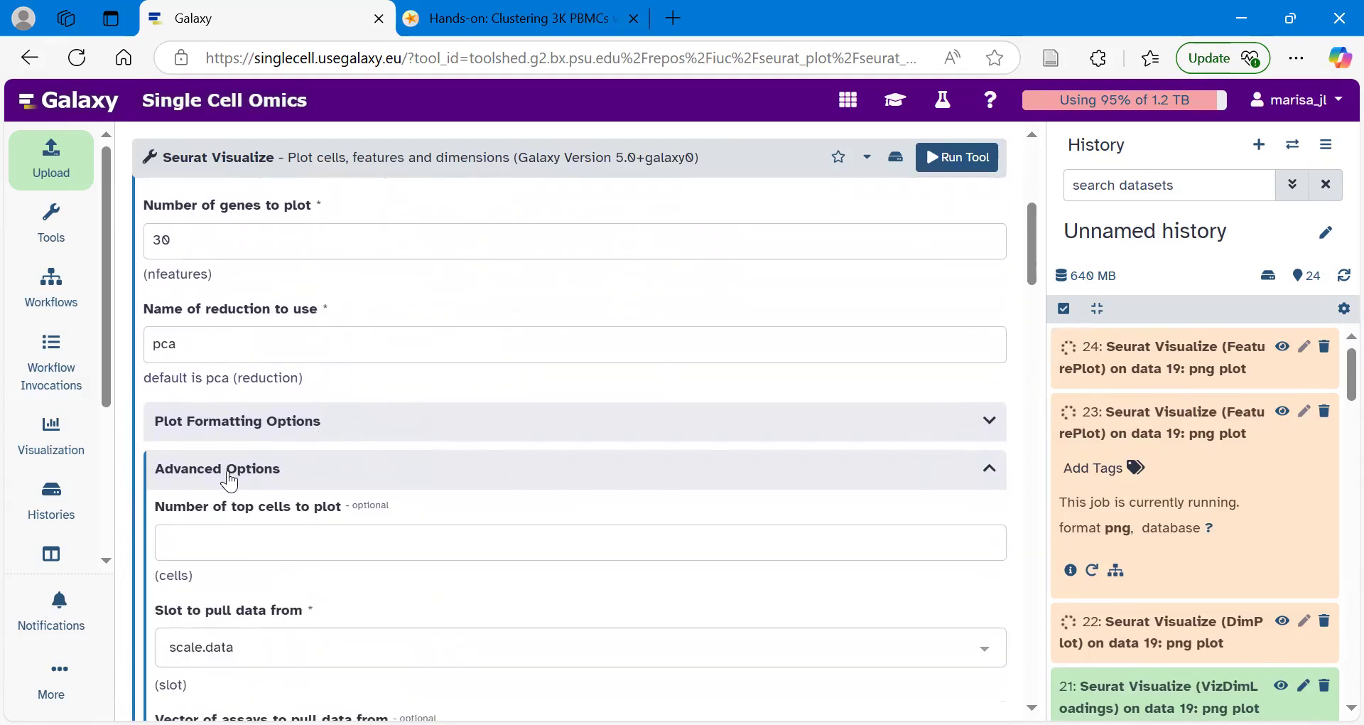
{"action": "left_click", "coordinate": [241, 553]}
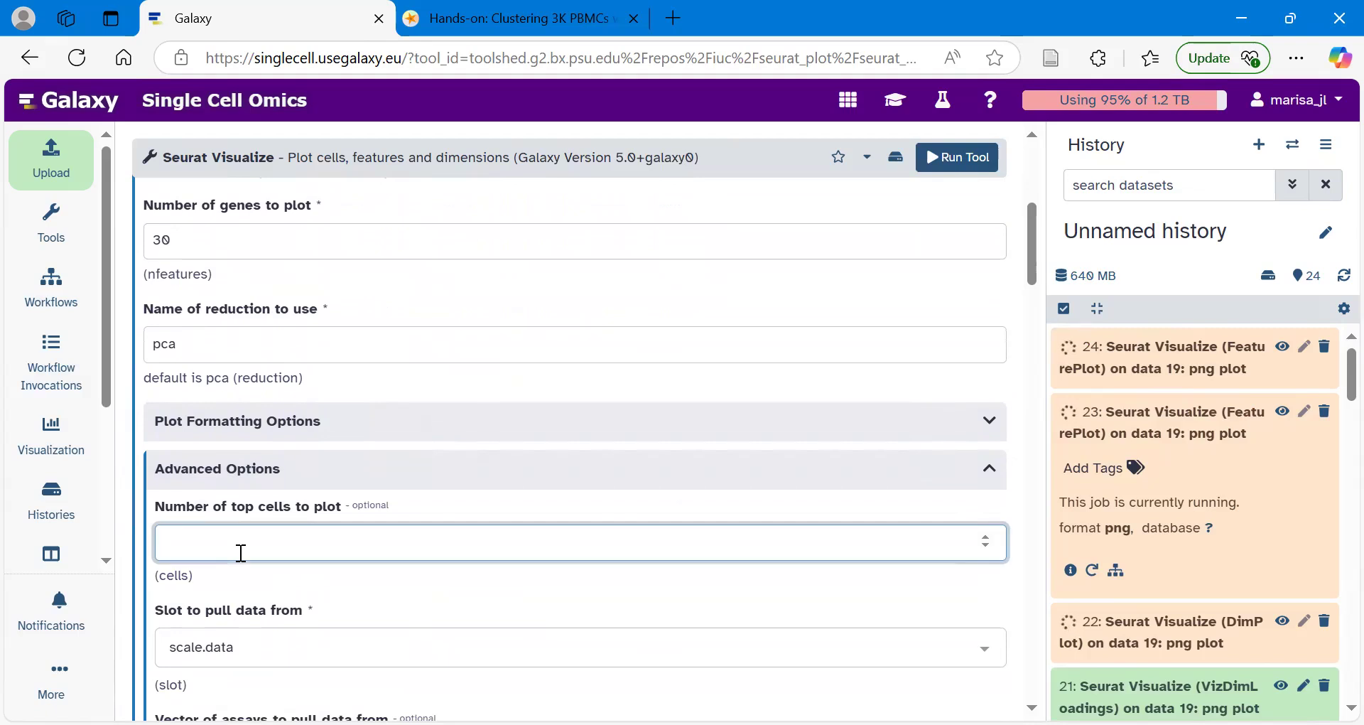
{"action": "type", "text": "500"}
{"action": "left_click", "coordinate": [256, 571]}
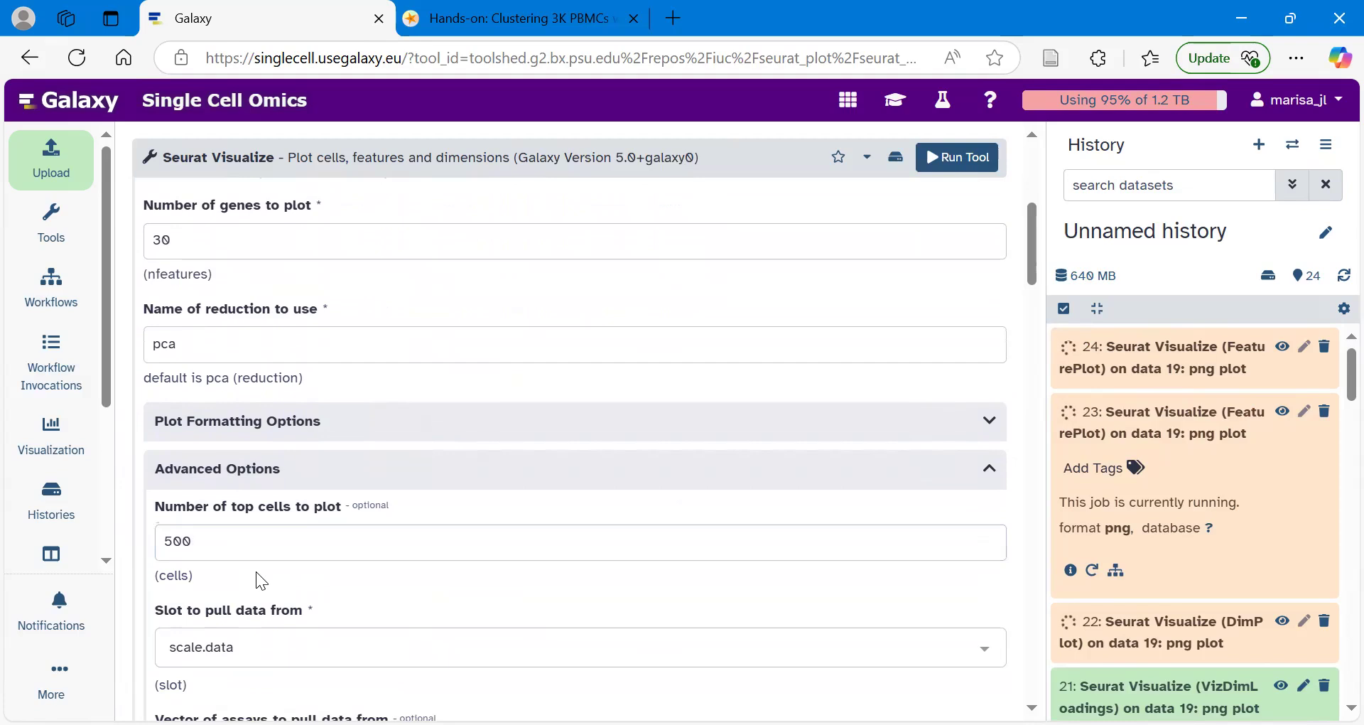
Enable returning an equal number of genes with + and - scores, and run the DimHeatmap job
{"action": "scroll", "coordinate": [257, 572], "scroll_direction": "down", "scroll_amount": 2}
{"action": "scroll", "coordinate": [257, 572], "scroll_direction": "down", "scroll_amount": 3}
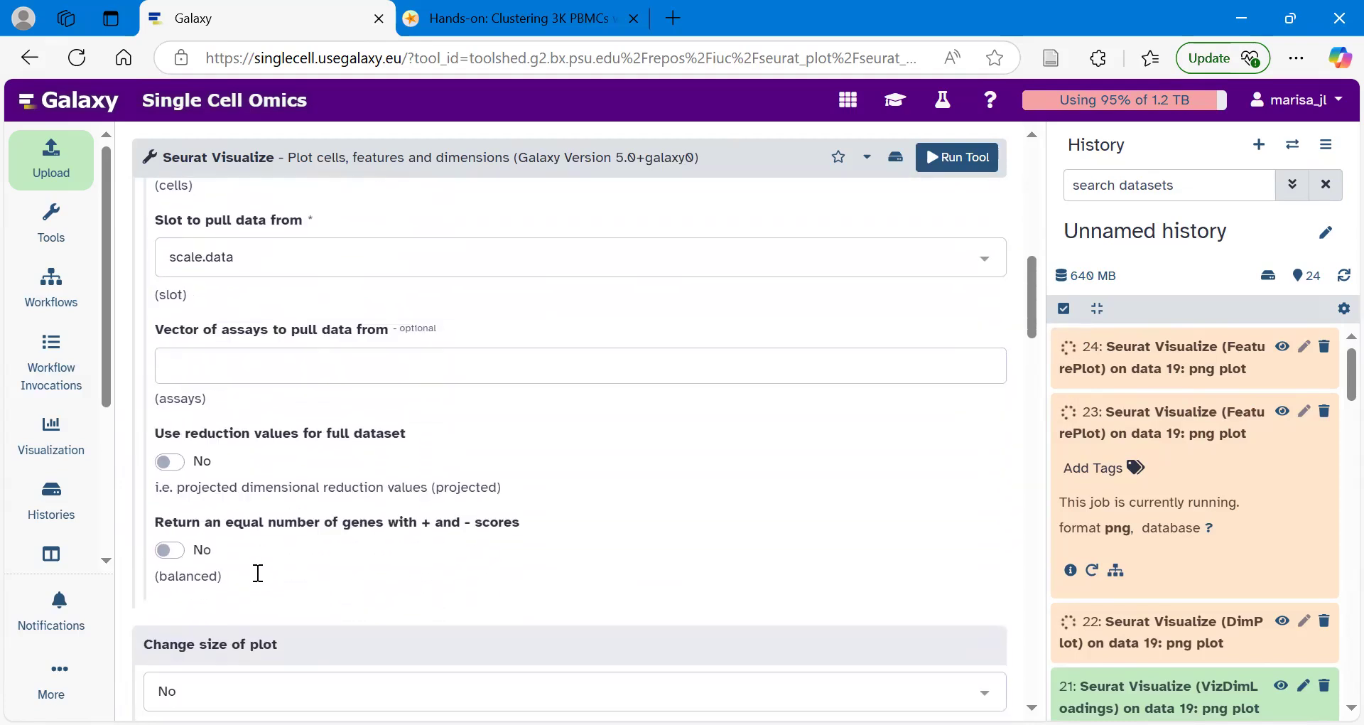
{"action": "left_click", "coordinate": [173, 549]}
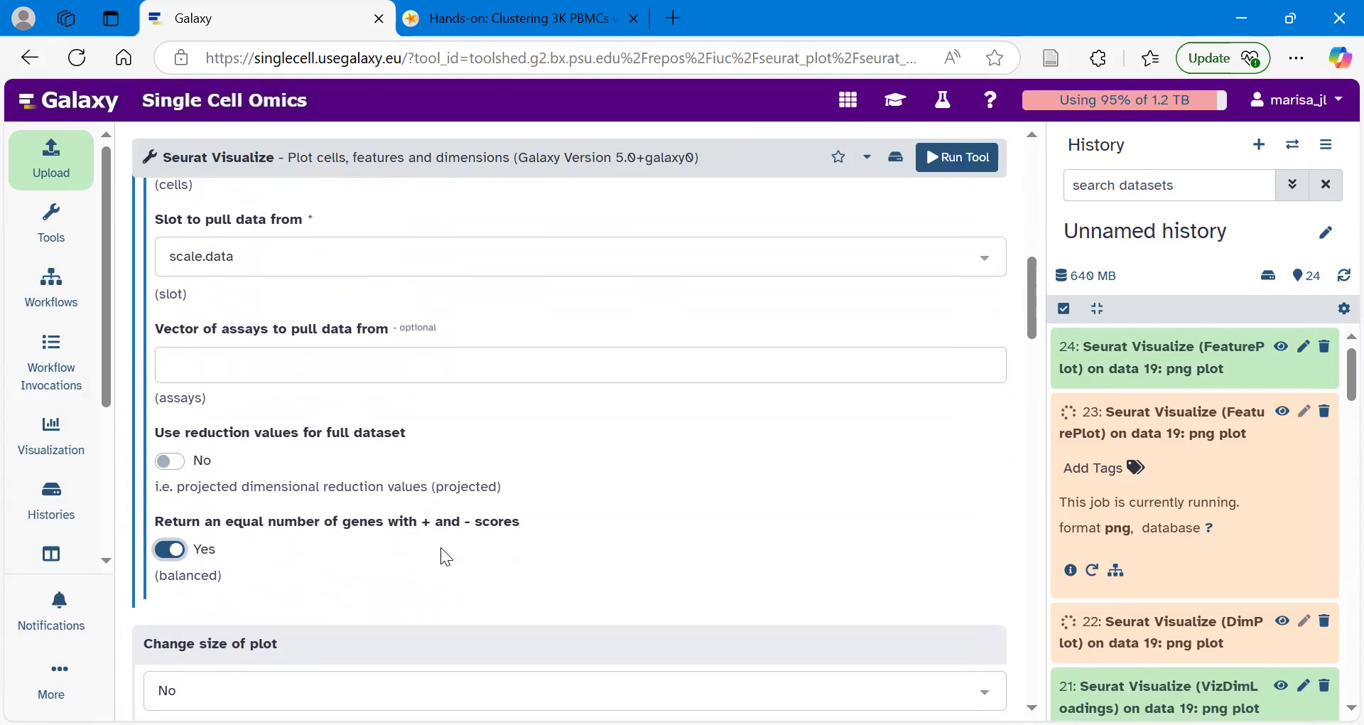
{"action": "scroll", "coordinate": [440, 547], "scroll_direction": "down", "scroll_amount": 2}
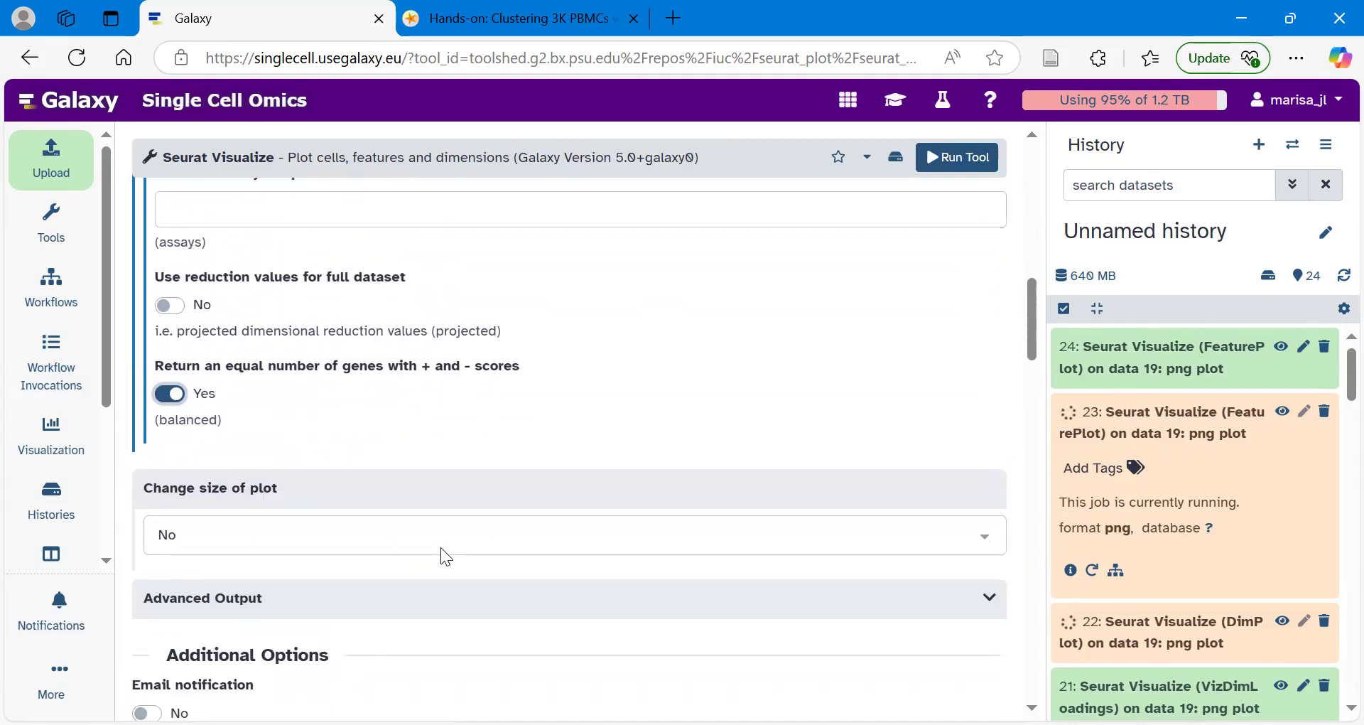
{"action": "left_click", "coordinate": [965, 164]}
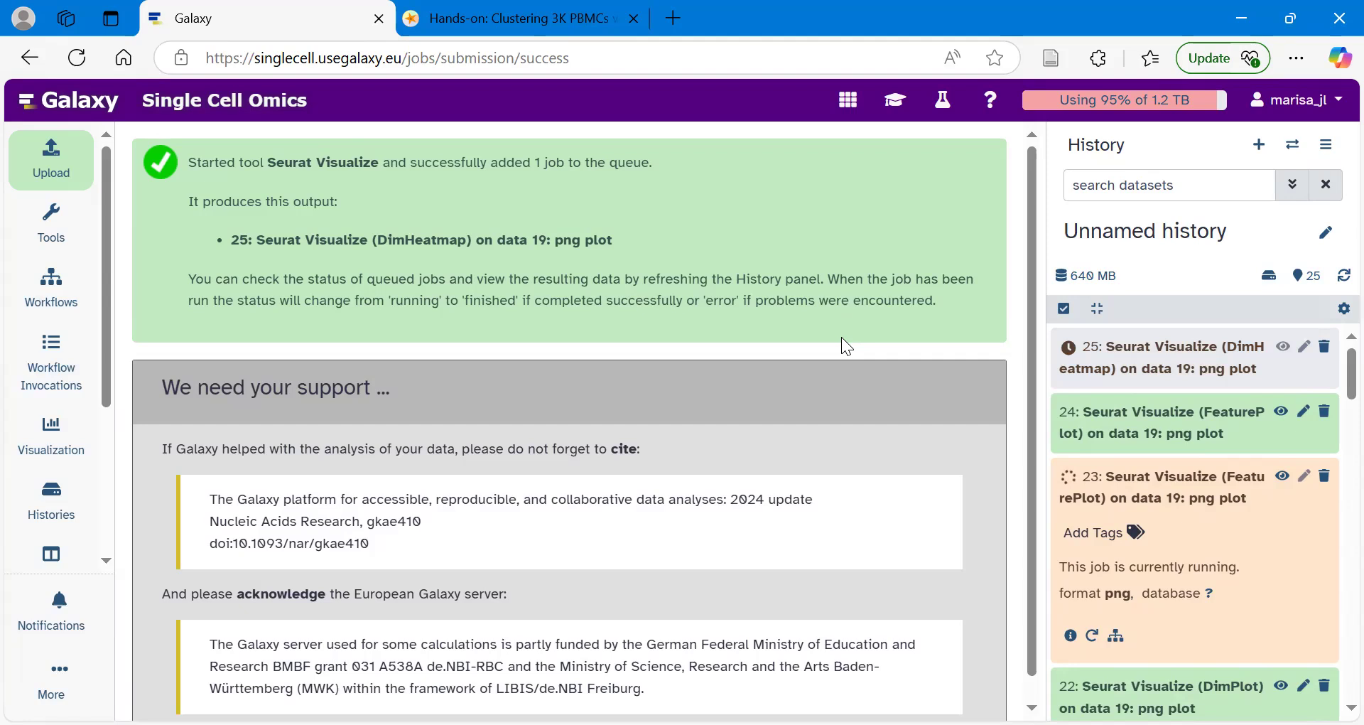
Reload the DimHeatmap job's settings for a rerun and set the dimensions from reduction to plot to 1:15
{"action": "left_click", "coordinate": [1153, 357]}
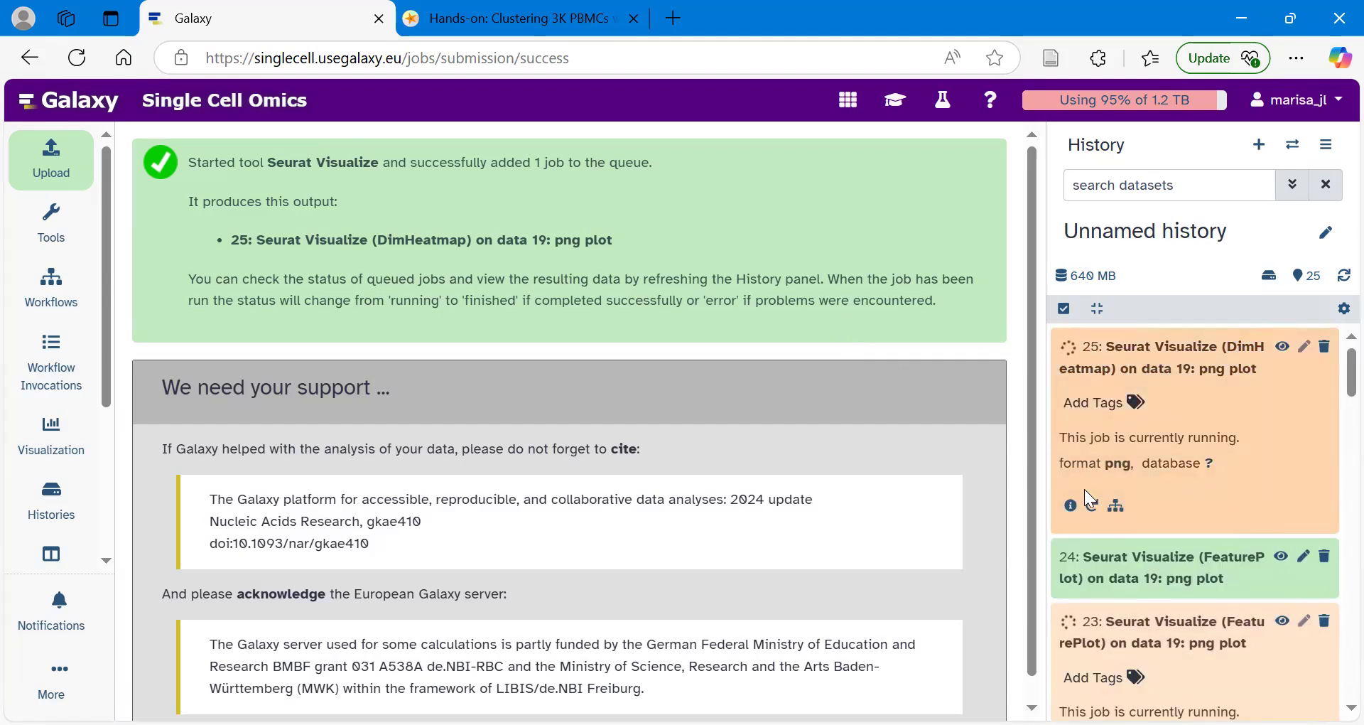
{"action": "left_click", "coordinate": [1092, 506]}
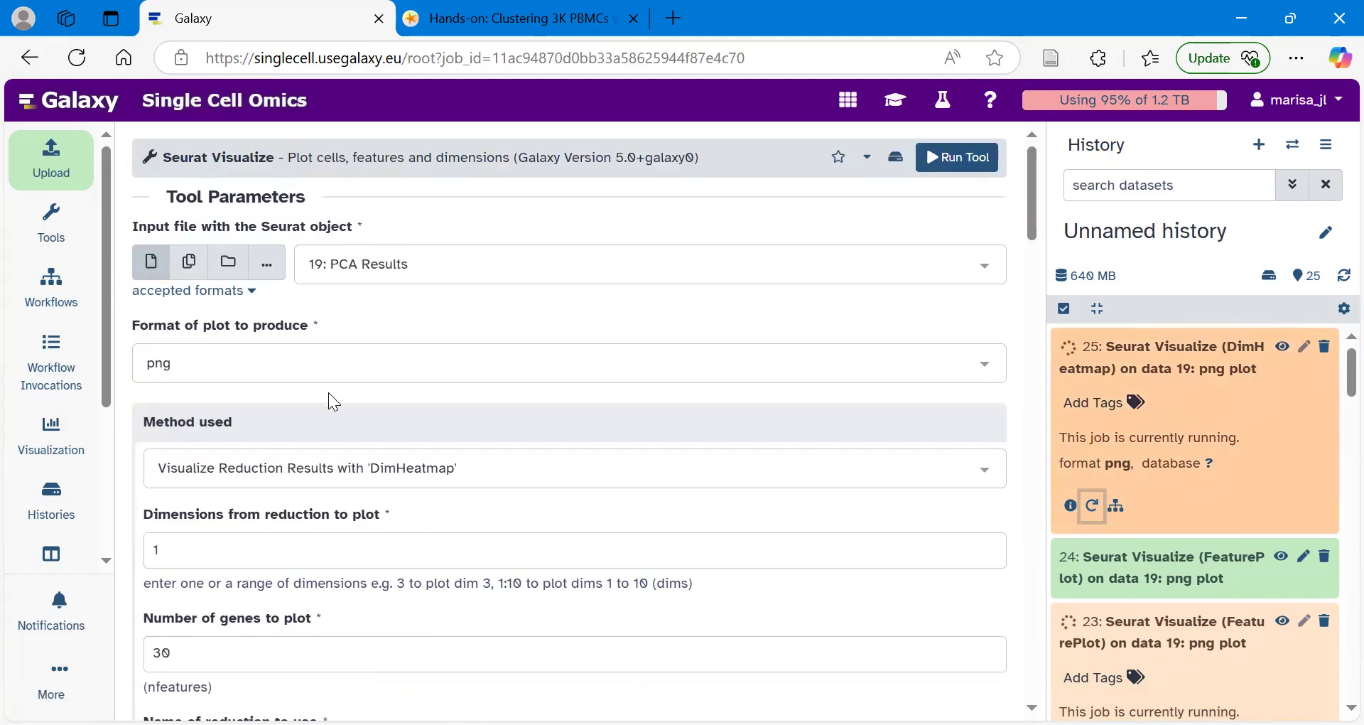
{"action": "left_click", "coordinate": [216, 546]}
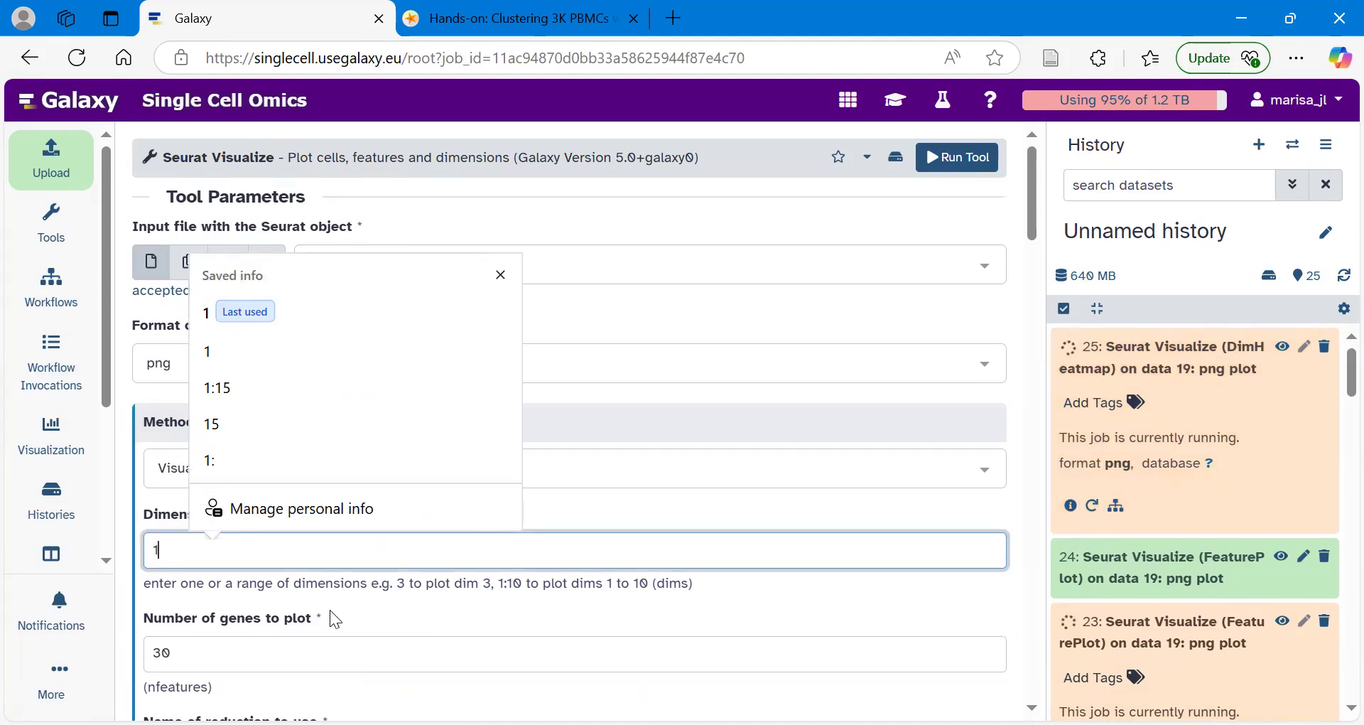
{"action": "type", "text": ":15"}
{"action": "left_click", "coordinate": [361, 601]}
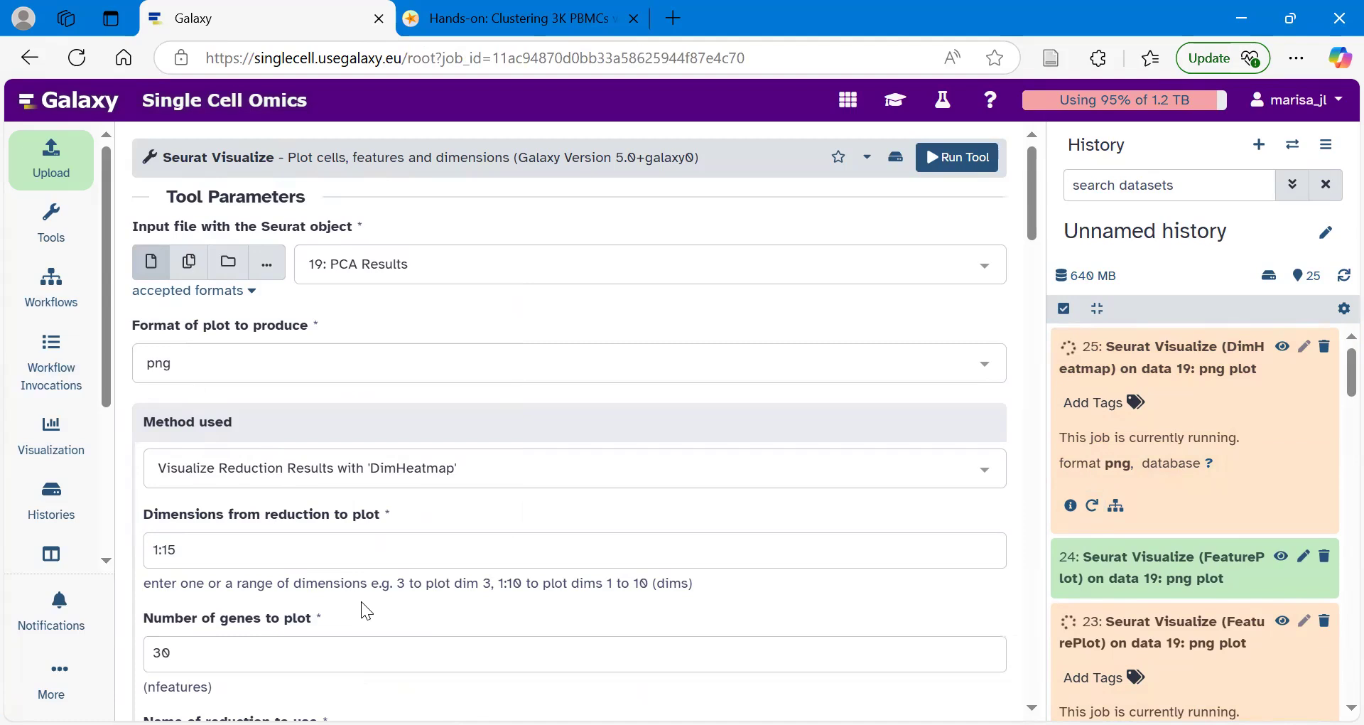
Enable changing the size of the plot for the DimHeatmap rerun
{"action": "scroll", "coordinate": [361, 602], "scroll_direction": "down", "scroll_amount": 2}
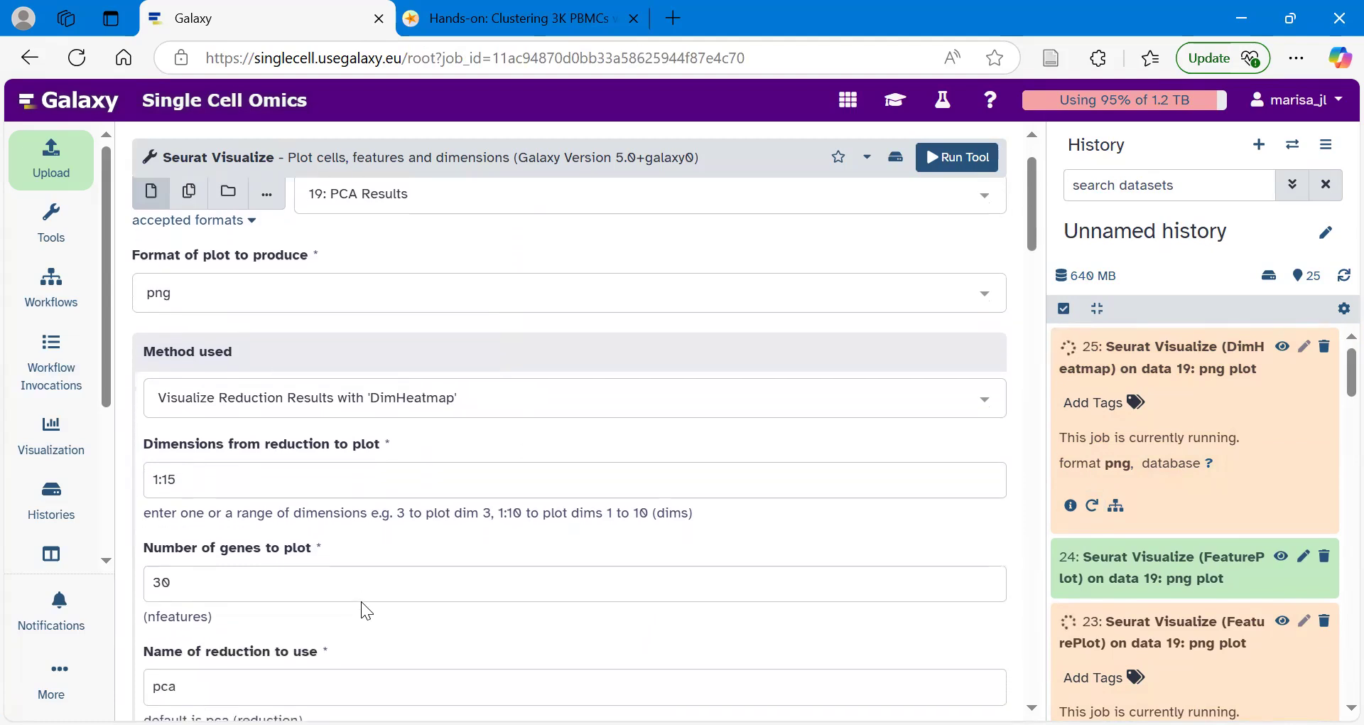
{"action": "scroll", "coordinate": [361, 602], "scroll_direction": "down", "scroll_amount": 2}
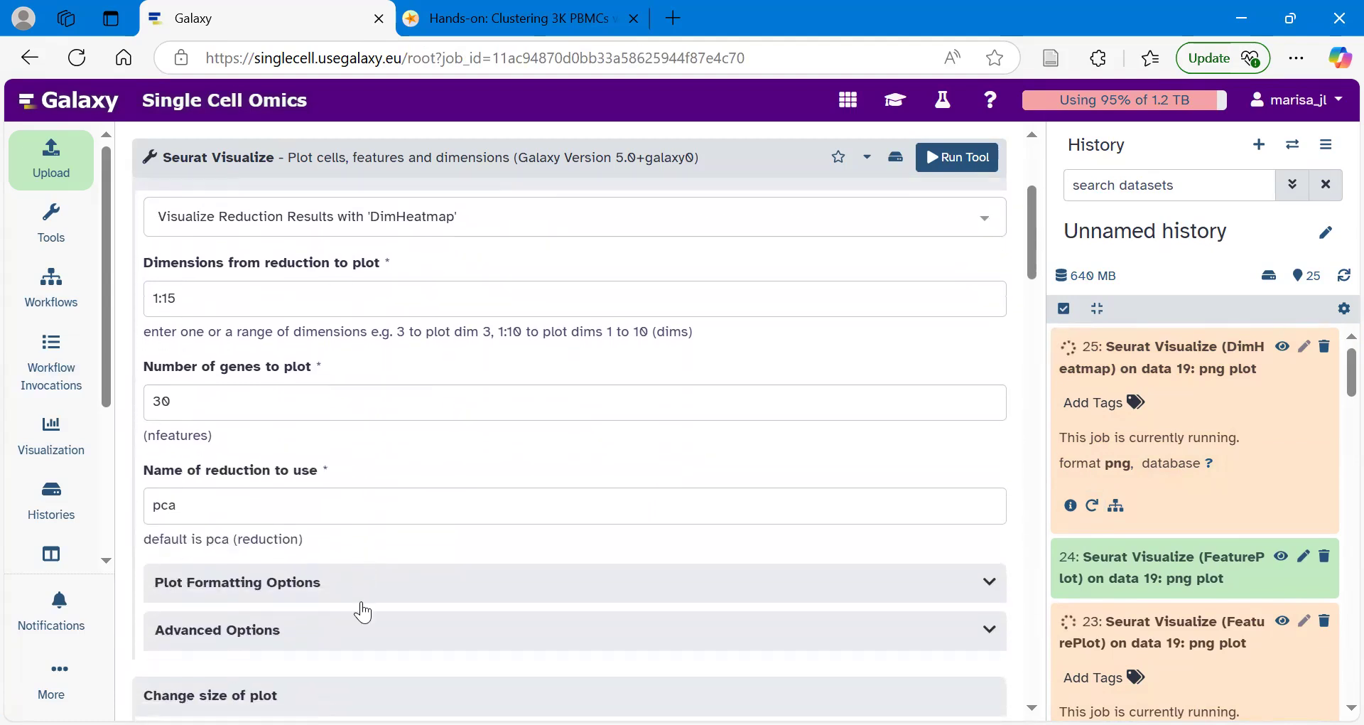
{"action": "scroll", "coordinate": [362, 612], "scroll_direction": "down", "scroll_amount": 2}
{"action": "scroll", "coordinate": [362, 610], "scroll_direction": "down", "scroll_amount": 2}
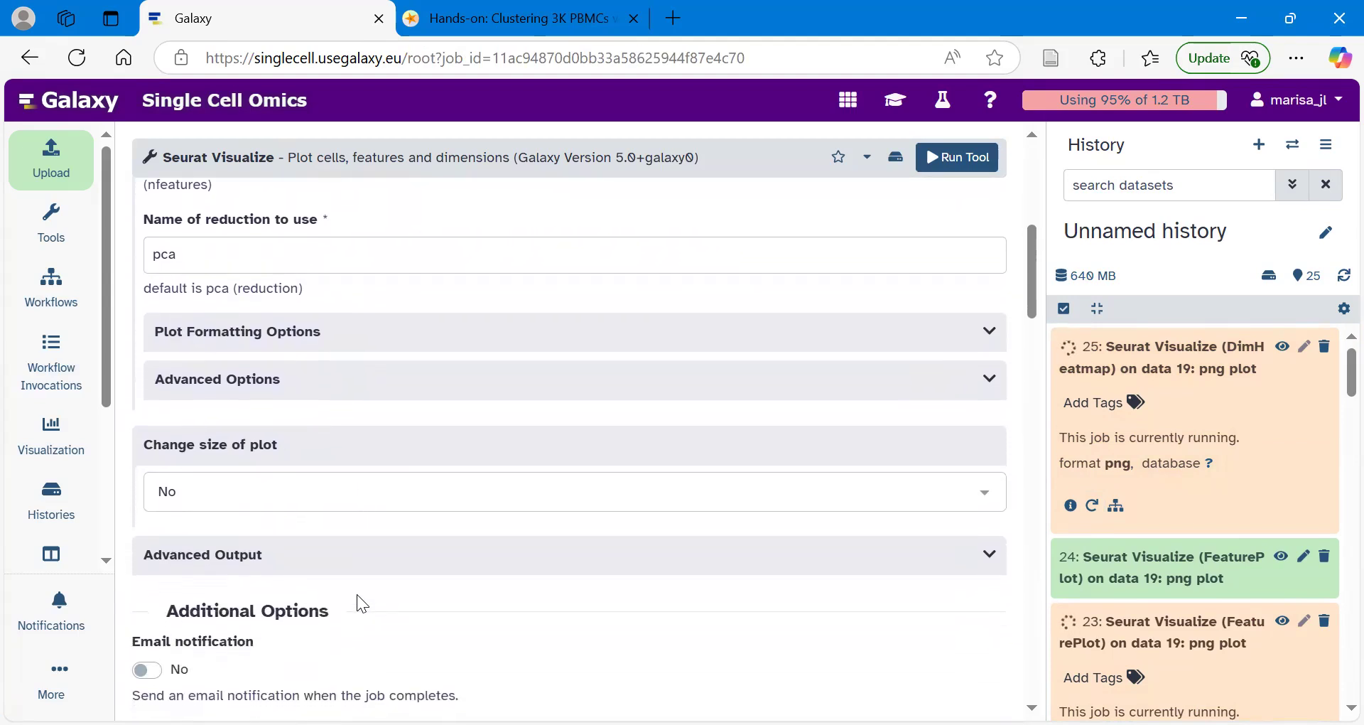
{"action": "left_click", "coordinate": [237, 494]}
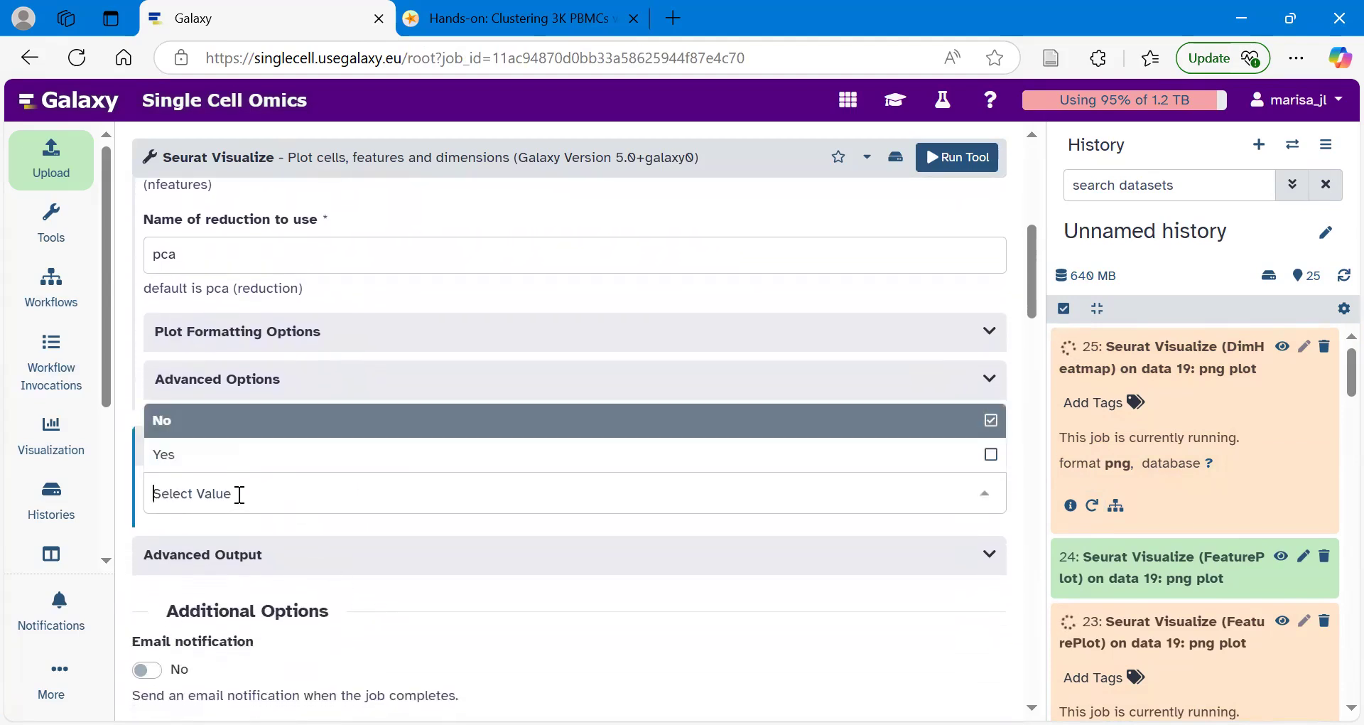
{"action": "left_click", "coordinate": [197, 457]}
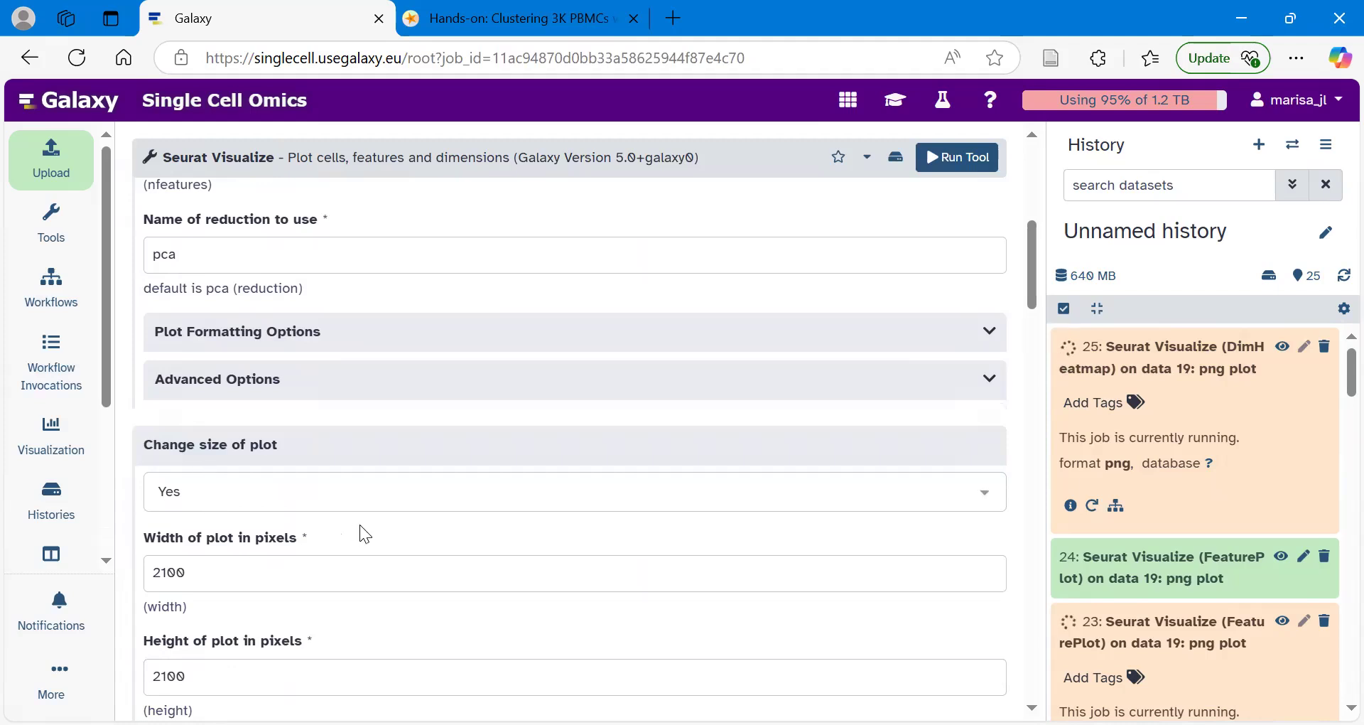
Set the plot width and height to 4100 pixels each and run the DimHeatmap job
{"action": "scroll", "coordinate": [360, 530], "scroll_direction": "down", "scroll_amount": 2}
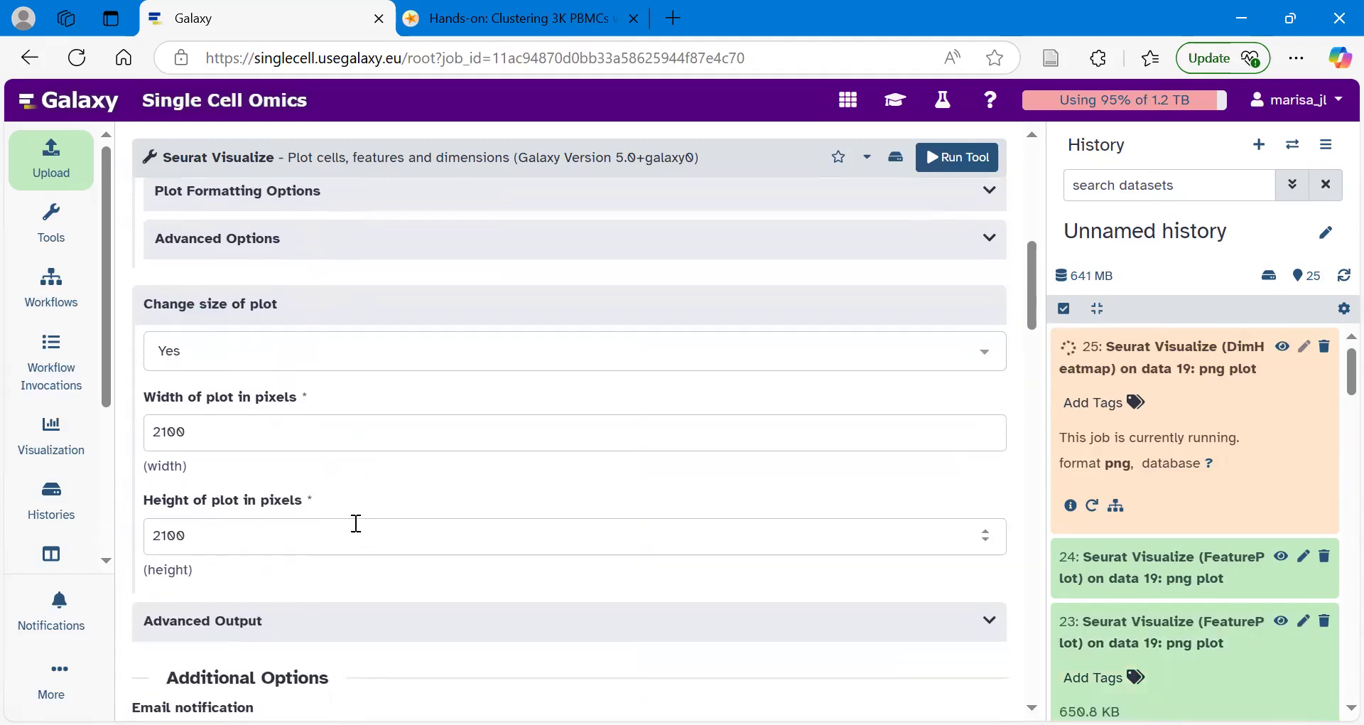
{"action": "left_click", "coordinate": [160, 430]}
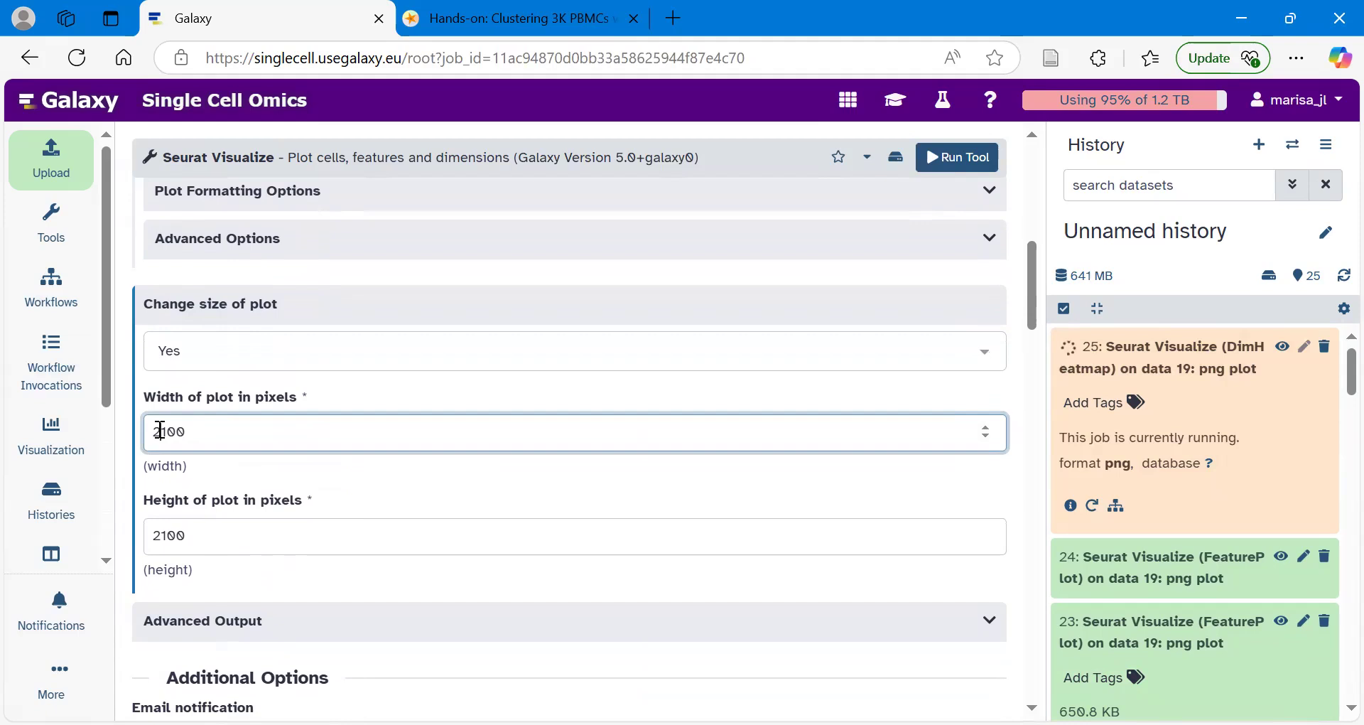
{"action": "key", "text": "BackSpace"}
{"action": "type", "text": "4"}
{"action": "left_click", "coordinate": [162, 532]}
{"action": "key", "text": "BackSpace"}
{"action": "type", "text": "4"}
{"action": "left_click", "coordinate": [371, 482]}
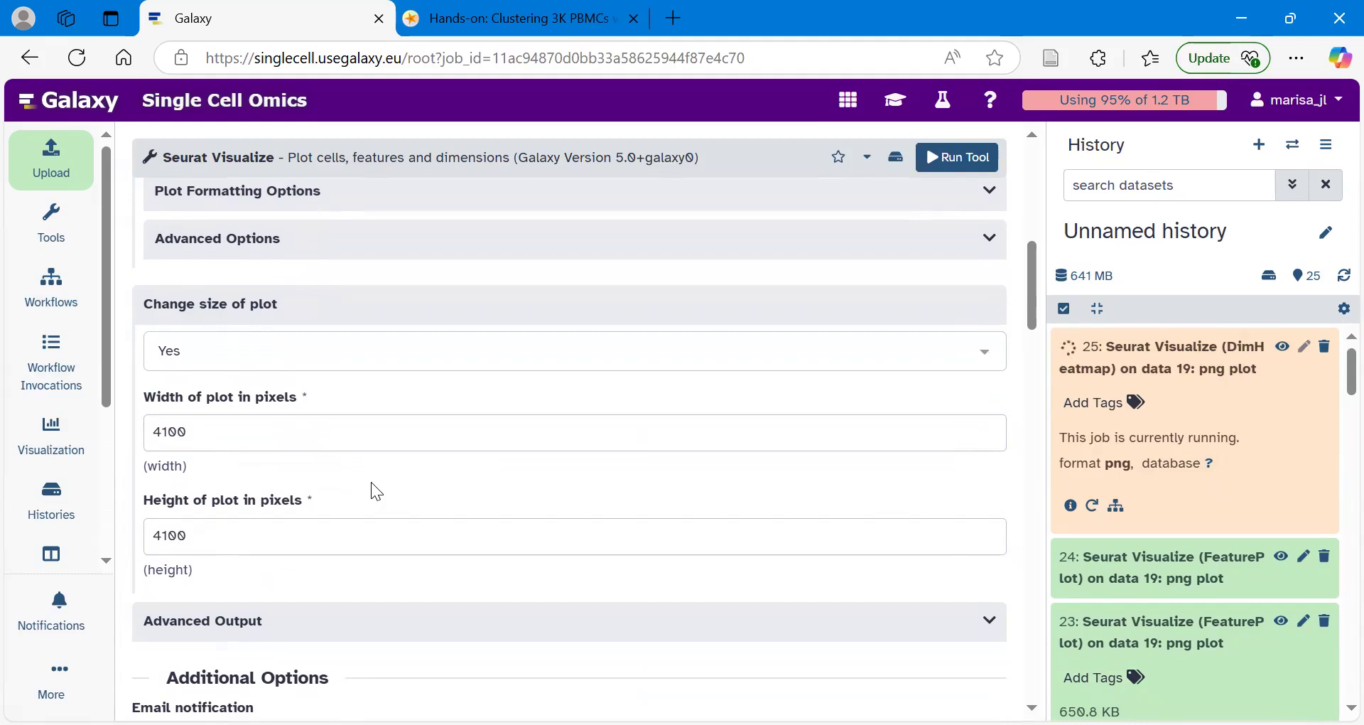
{"action": "left_click", "coordinate": [950, 168]}
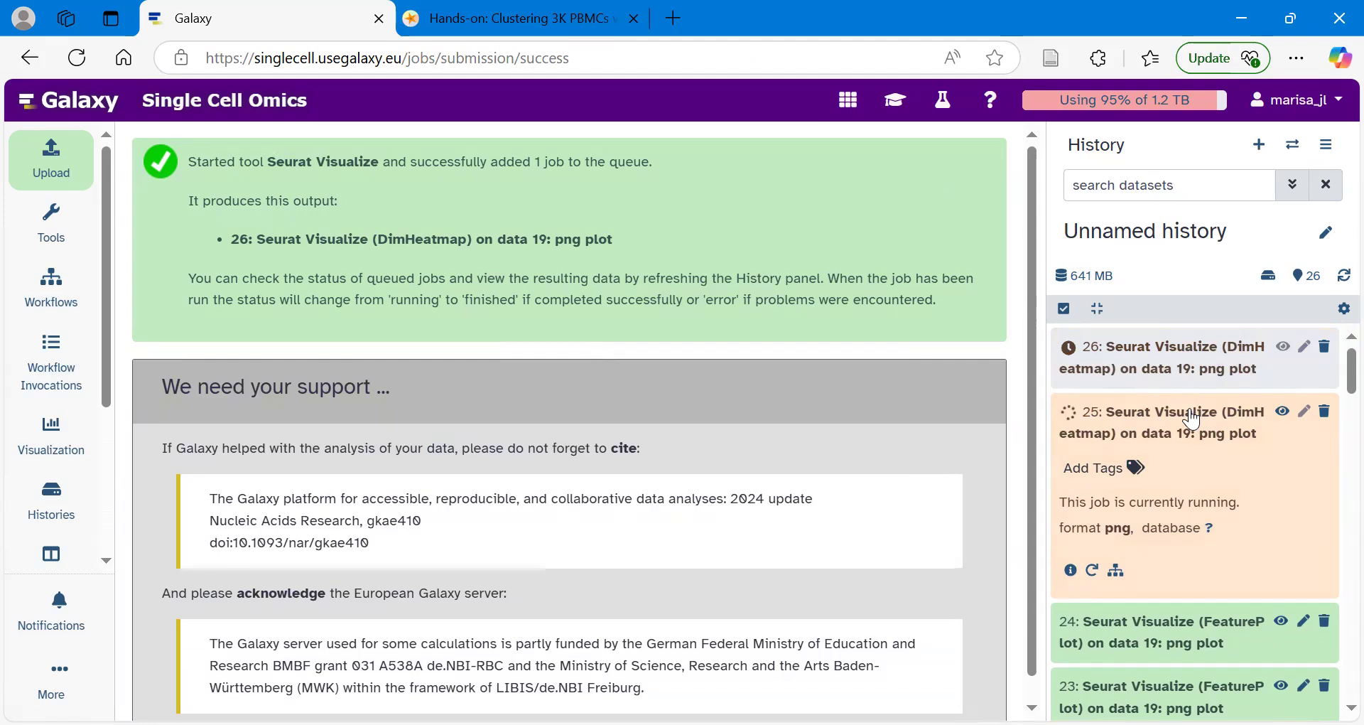
Collapse the expanded details of datasets 25, 23 and 21 in the history
{"action": "left_click", "coordinate": [1160, 427]}
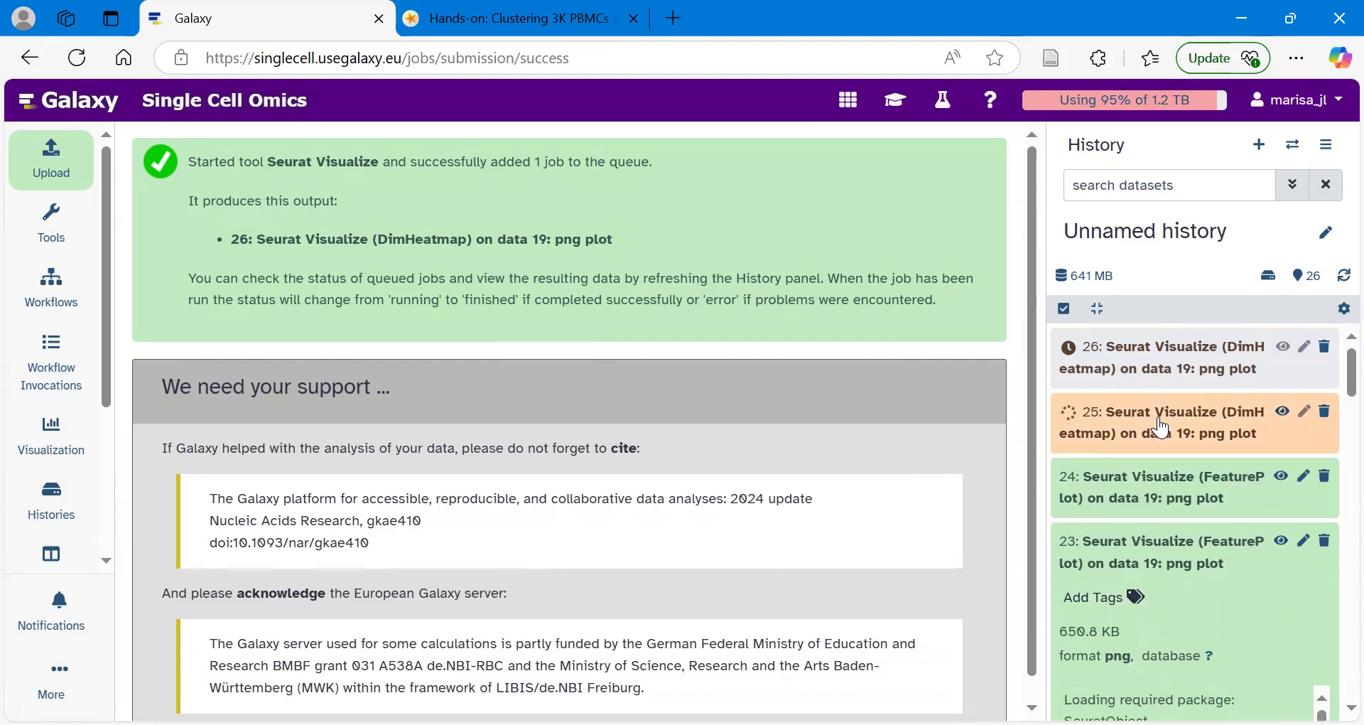
{"action": "left_click", "coordinate": [1180, 555]}
{"action": "scroll", "coordinate": [1180, 555], "scroll_direction": "down", "scroll_amount": 2}
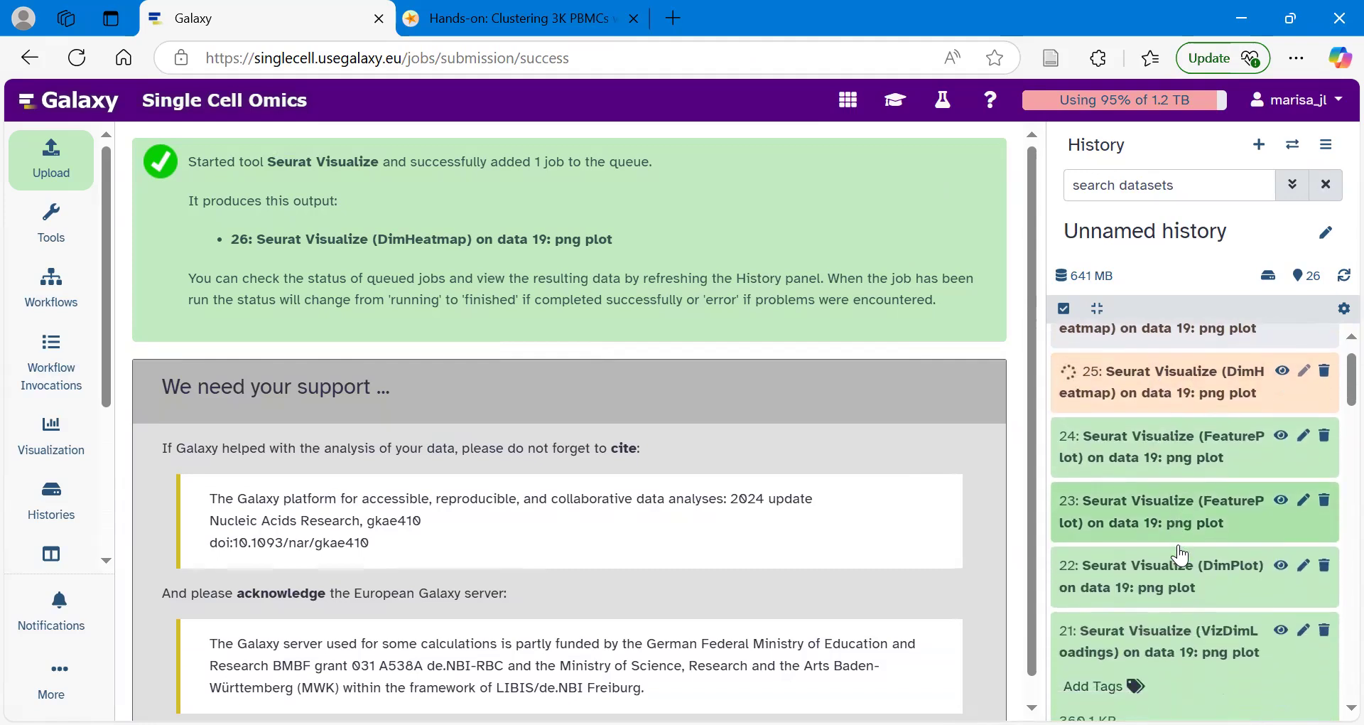
{"action": "left_click", "coordinate": [1181, 555]}
{"action": "scroll", "coordinate": [1185, 554], "scroll_direction": "down", "scroll_amount": 2}
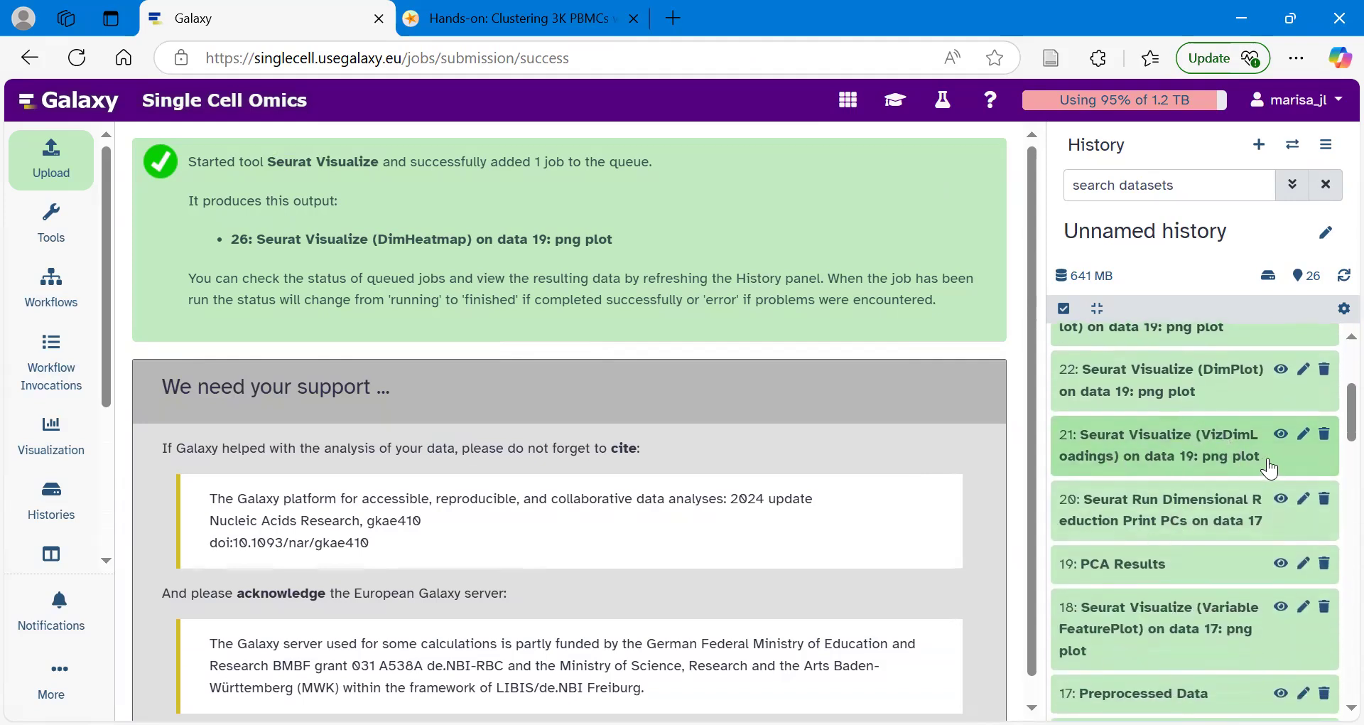
Open the VizDimLoadings plot full size in a separate browser tab, examine the gene loadings per principal component, and close it
{"action": "left_click", "coordinate": [1281, 435]}
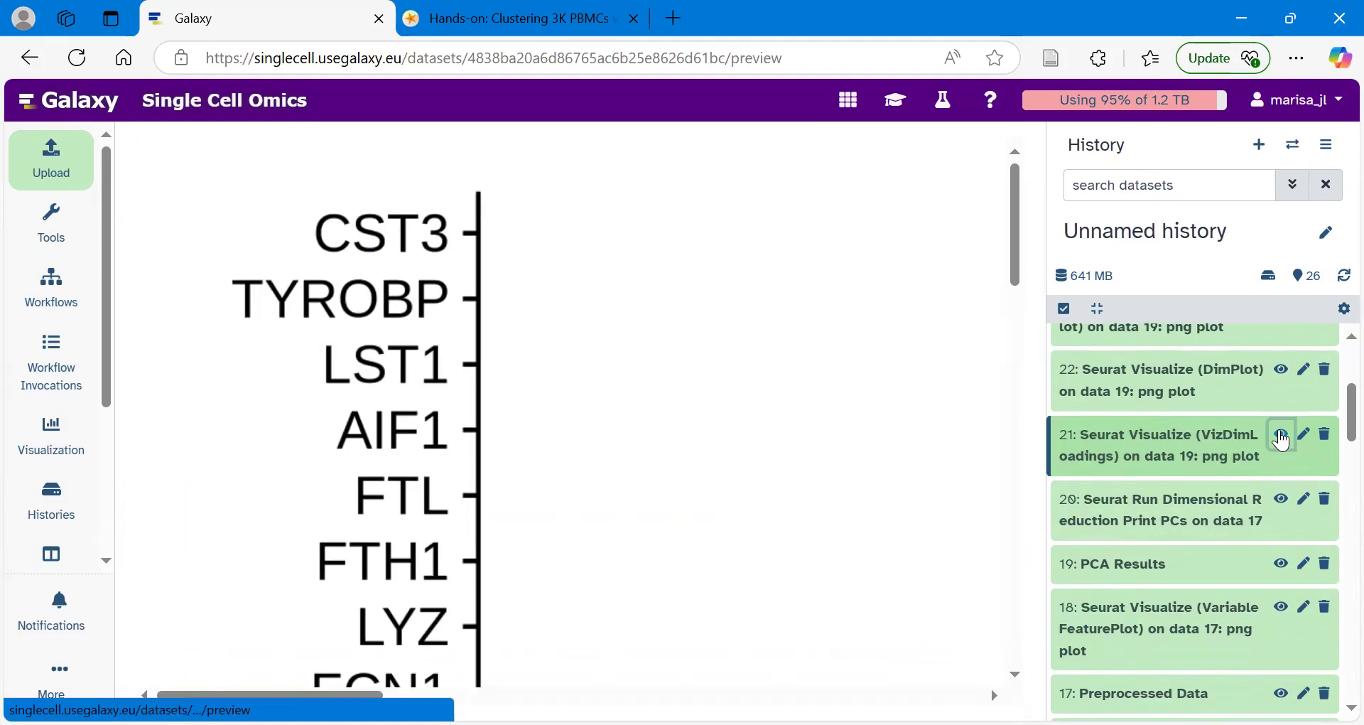
{"action": "right_click", "coordinate": [457, 262]}
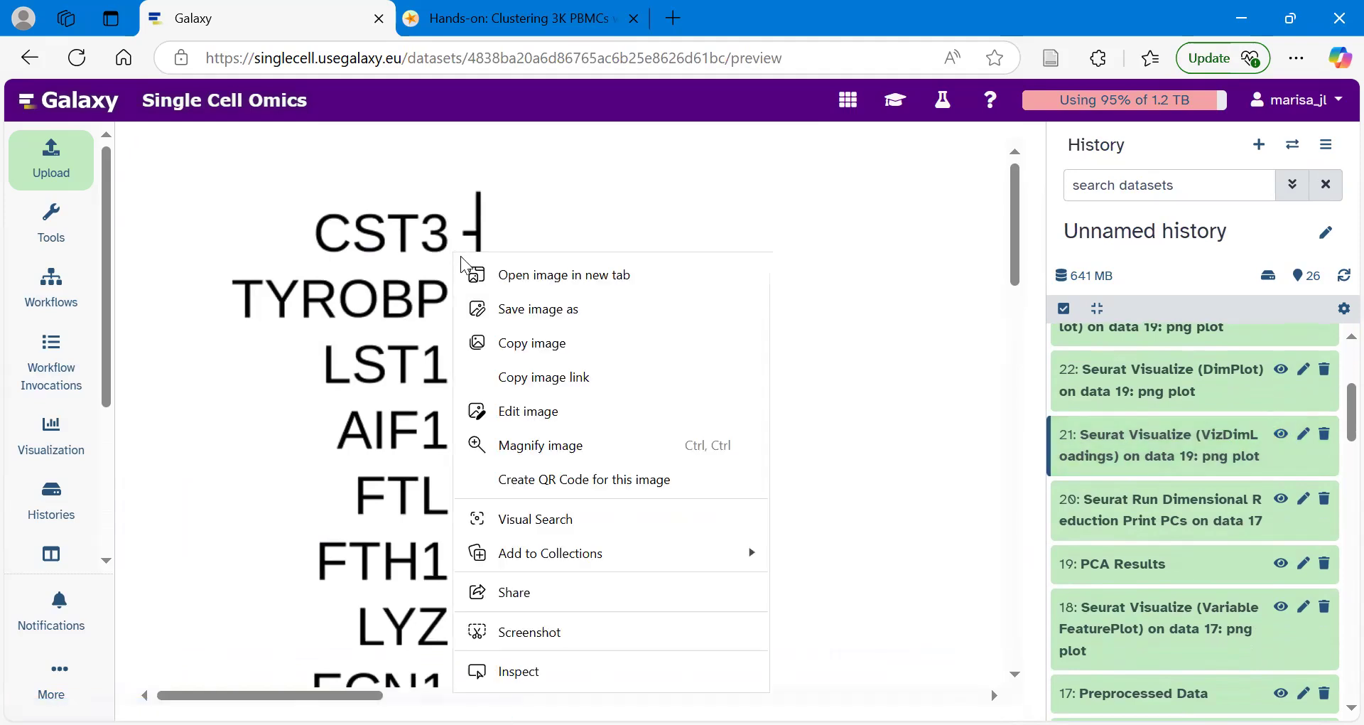
{"action": "left_click", "coordinate": [531, 279]}
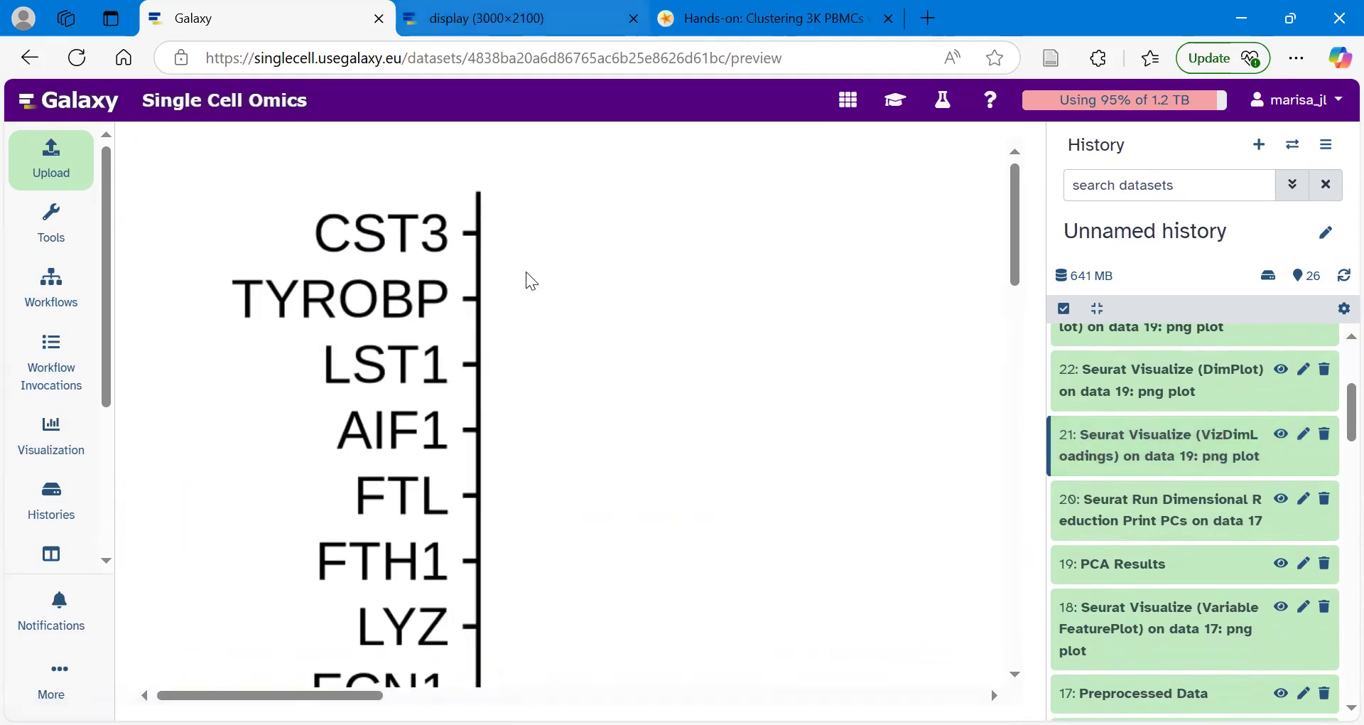
{"action": "key", "text": "ctrl+Tab"}
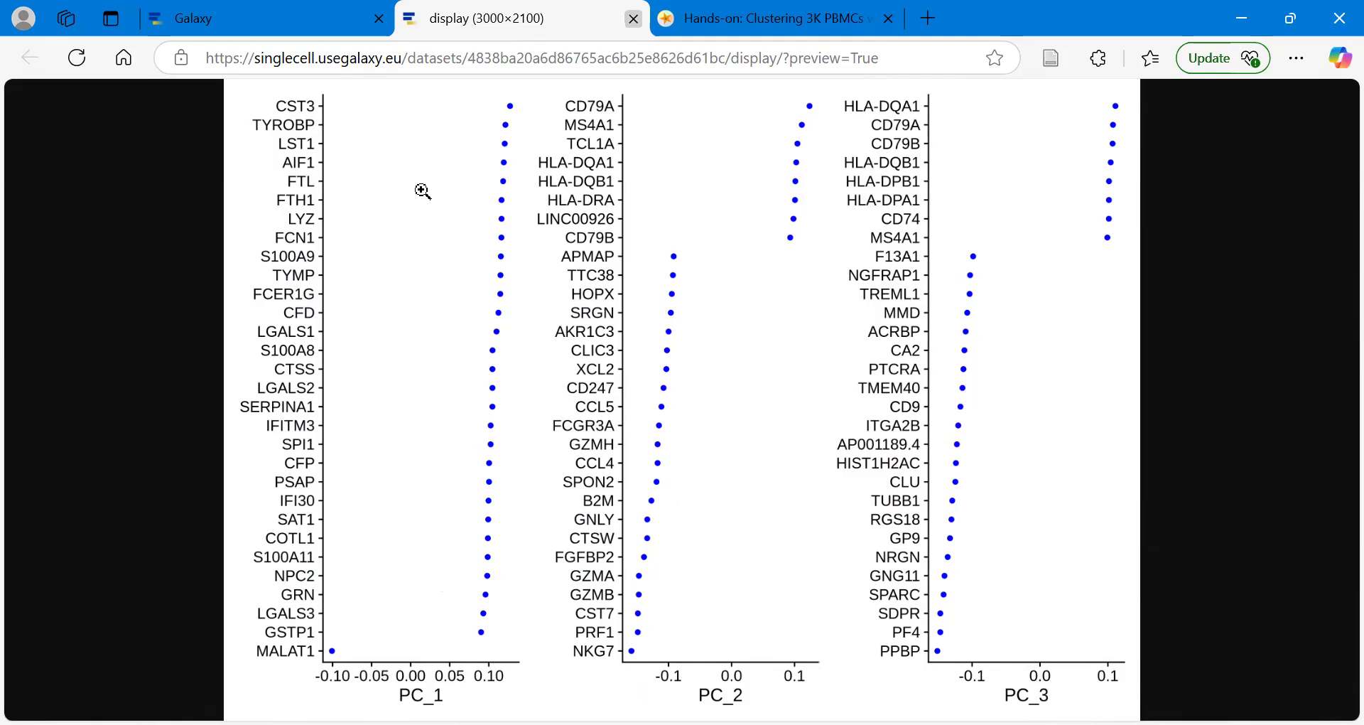
{"action": "key", "text": "ctrl+w"}
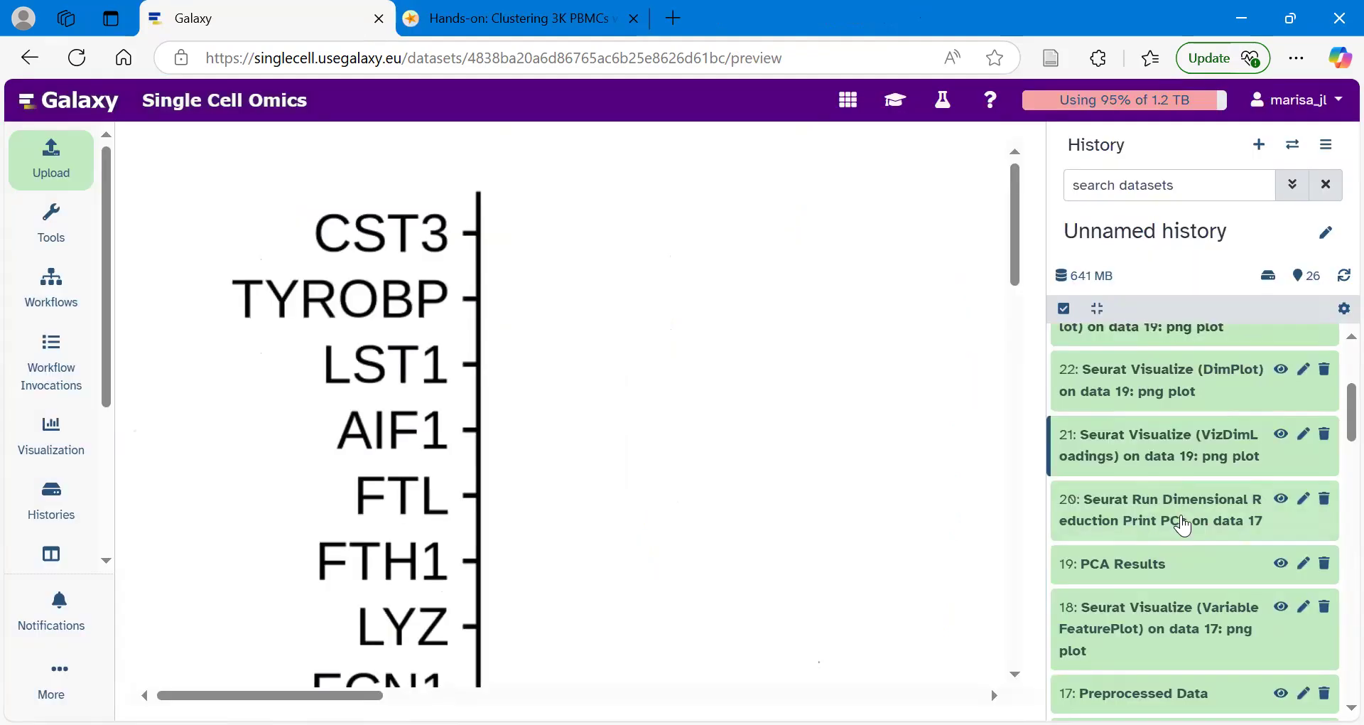
View the DimPlot image full size in its own browser tab to examine how cells spread over PC_1 and PC_2, then close it
{"action": "left_click", "coordinate": [1284, 373]}
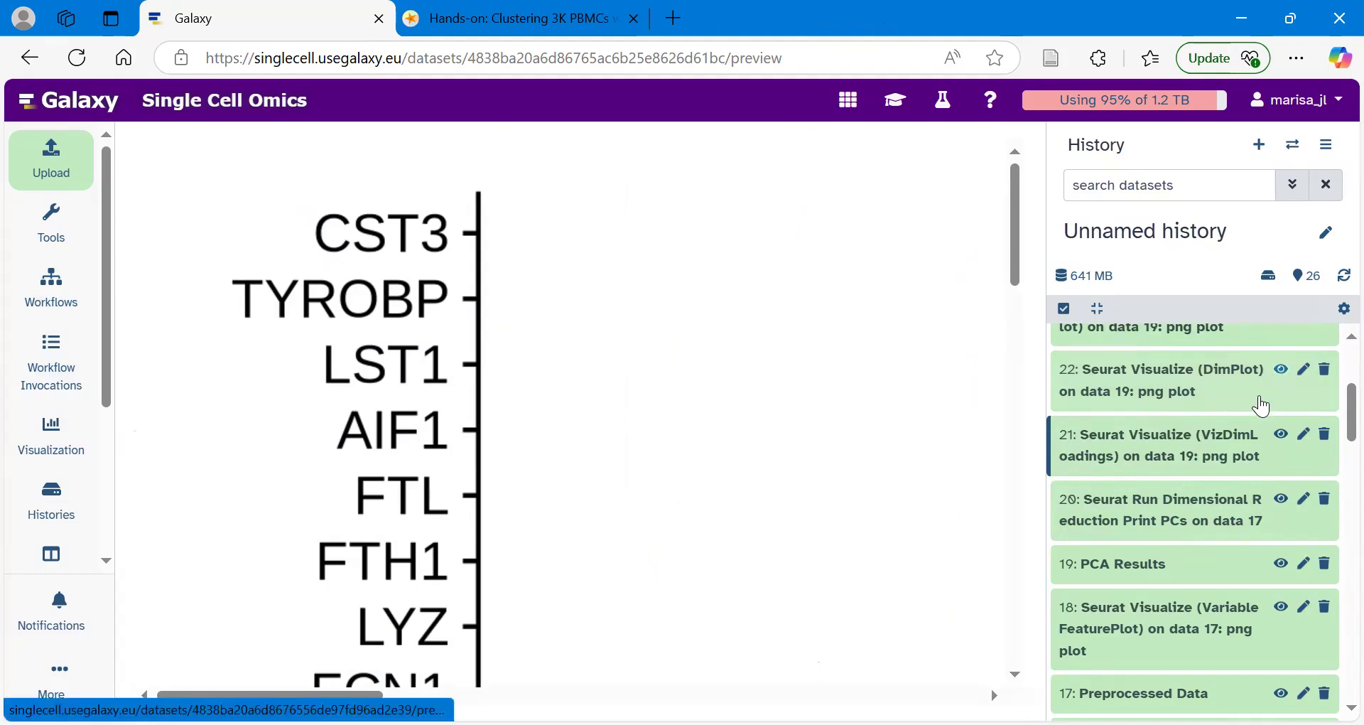
{"action": "right_click", "coordinate": [560, 323]}
{"action": "left_click", "coordinate": [642, 307]}
{"action": "left_click", "coordinate": [514, 18]}
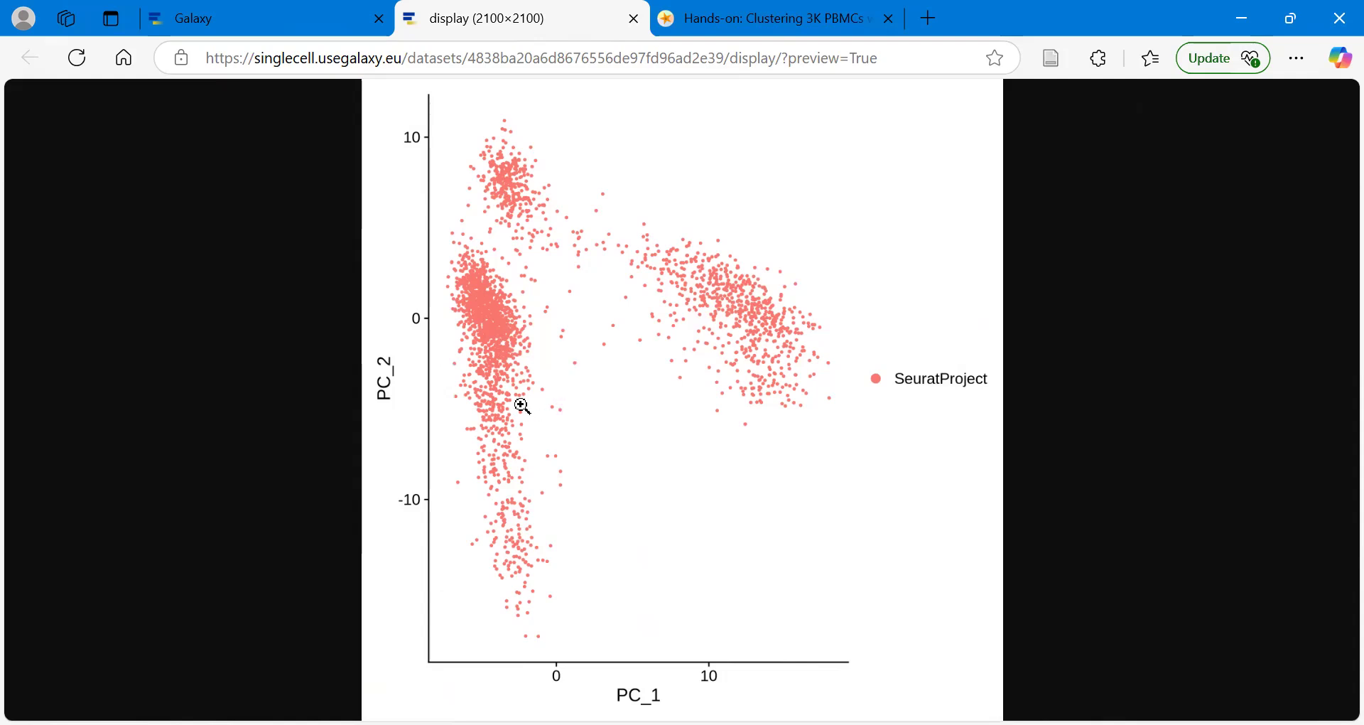
{"action": "key", "text": "ctrl+w"}
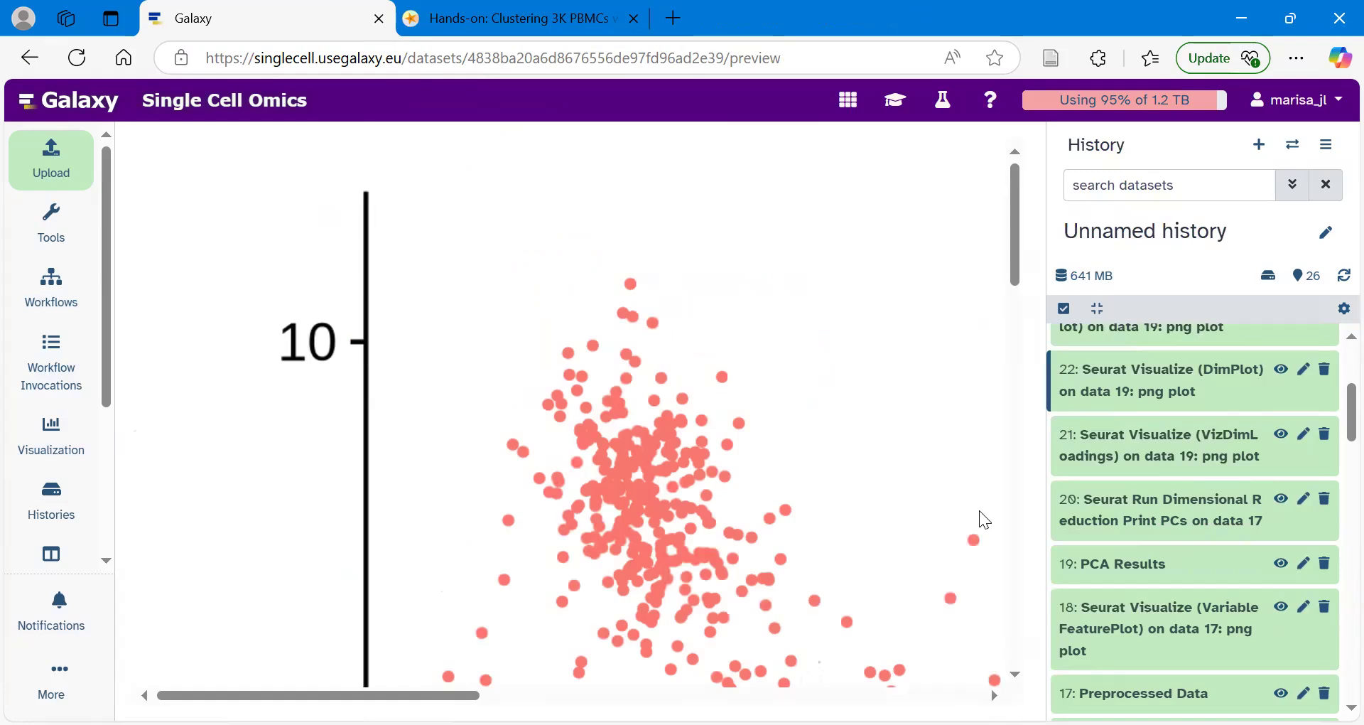
Open the FeaturePlot image of dataset 23 full size in a separate tab, examine each gene's expression, and return to the Galaxy history
{"action": "scroll", "coordinate": [1217, 519], "scroll_direction": "up", "scroll_amount": 3}
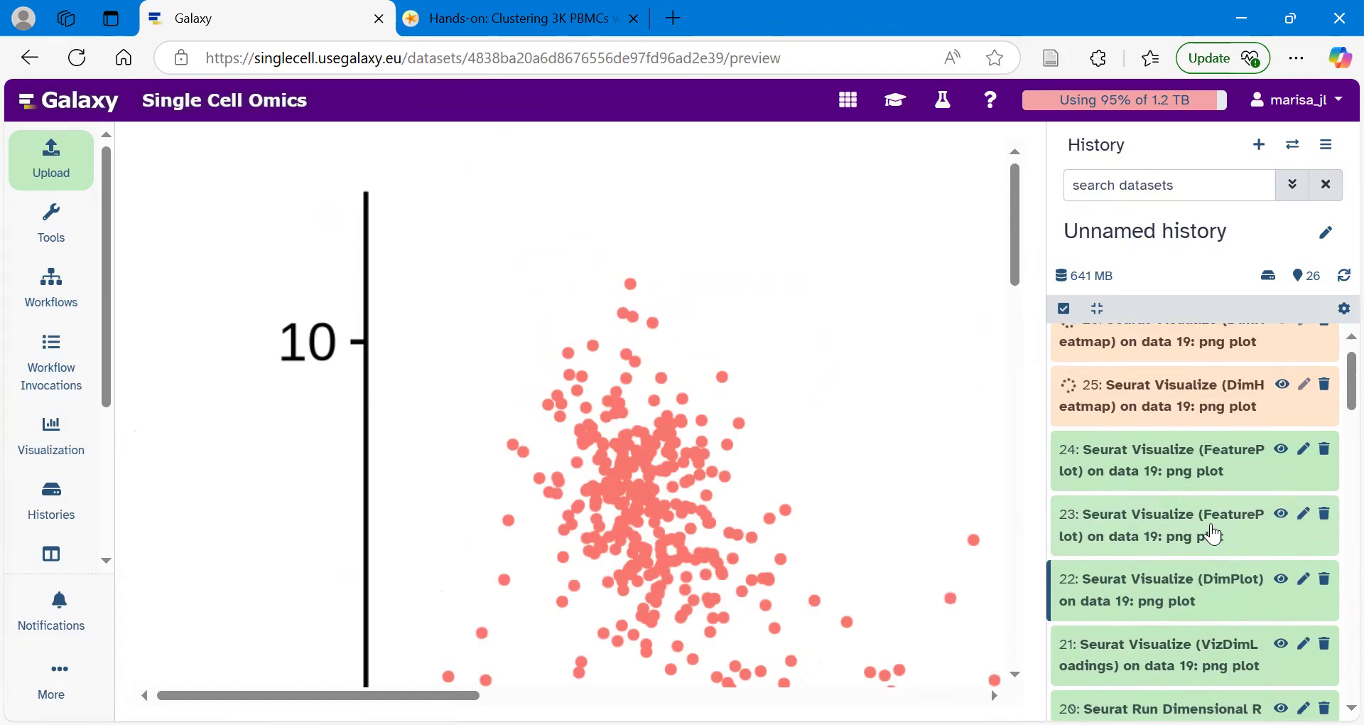
{"action": "left_click", "coordinate": [1282, 515]}
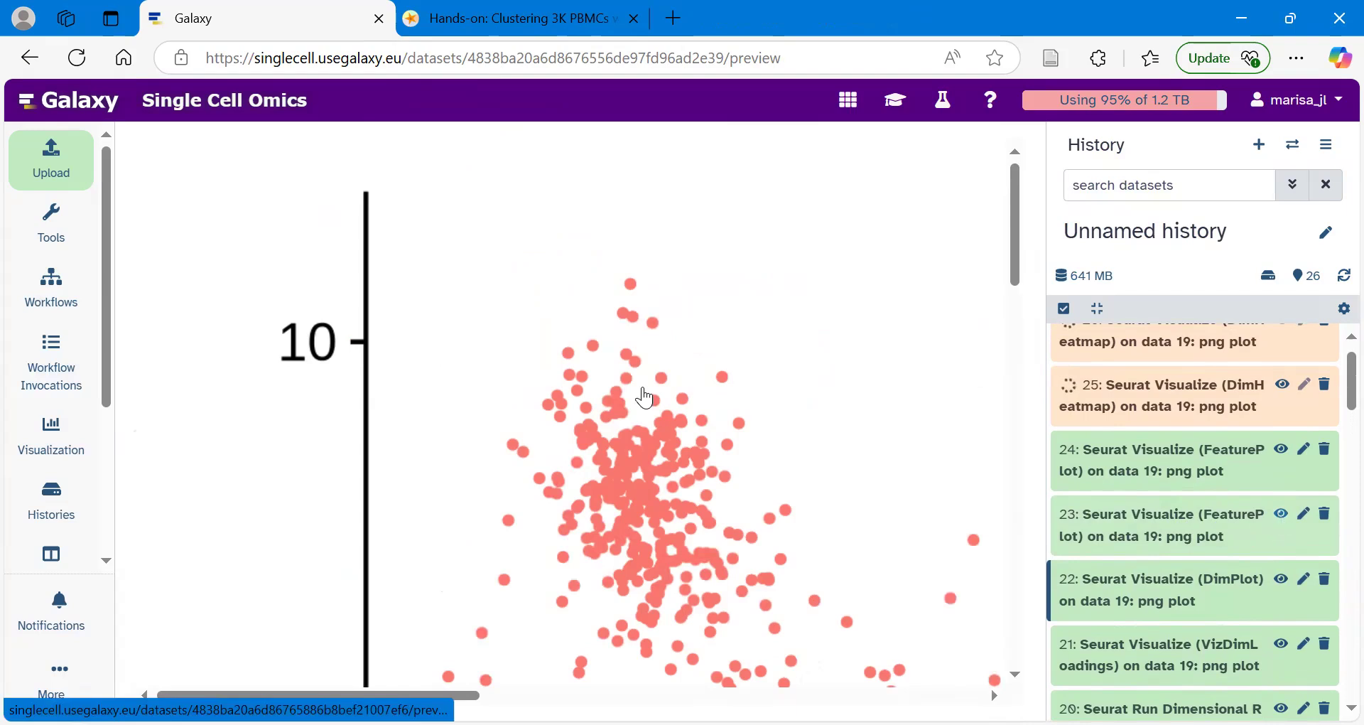
{"action": "right_click", "coordinate": [616, 318]}
{"action": "left_click", "coordinate": [699, 307]}
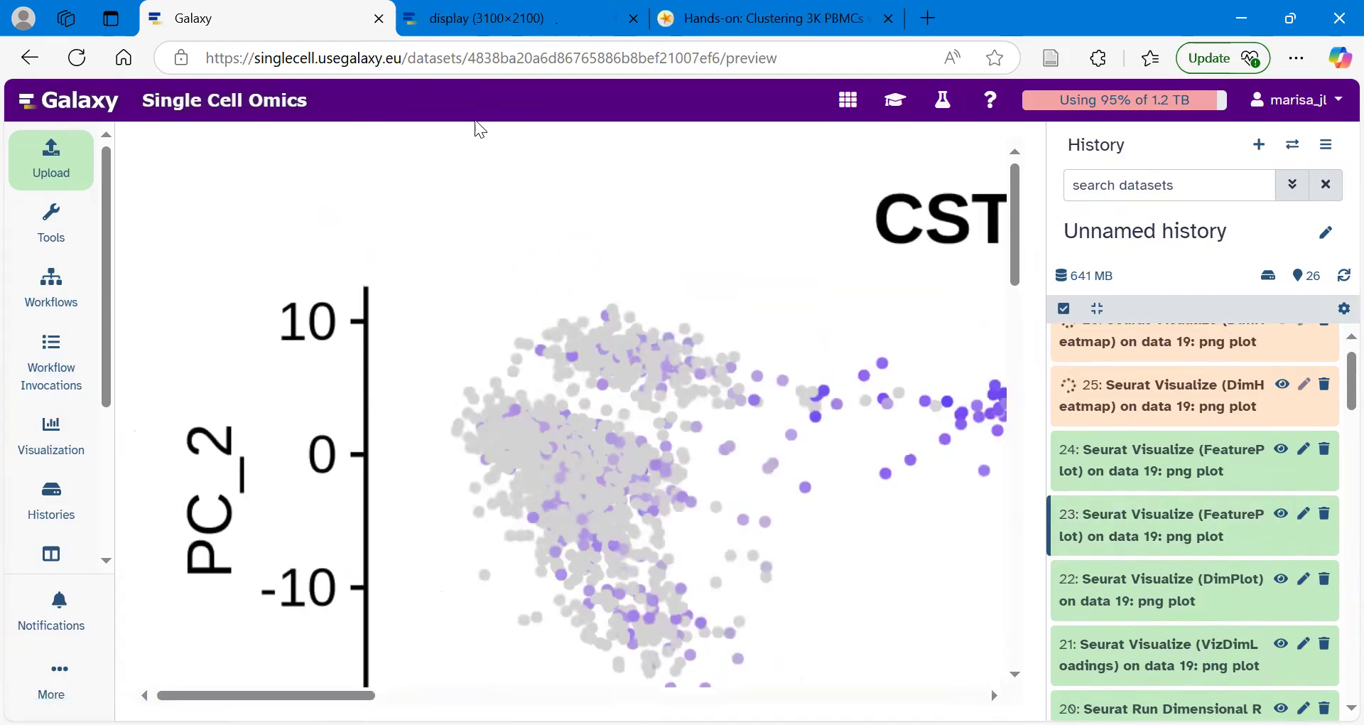
{"action": "key", "text": "ctrl+Tab"}
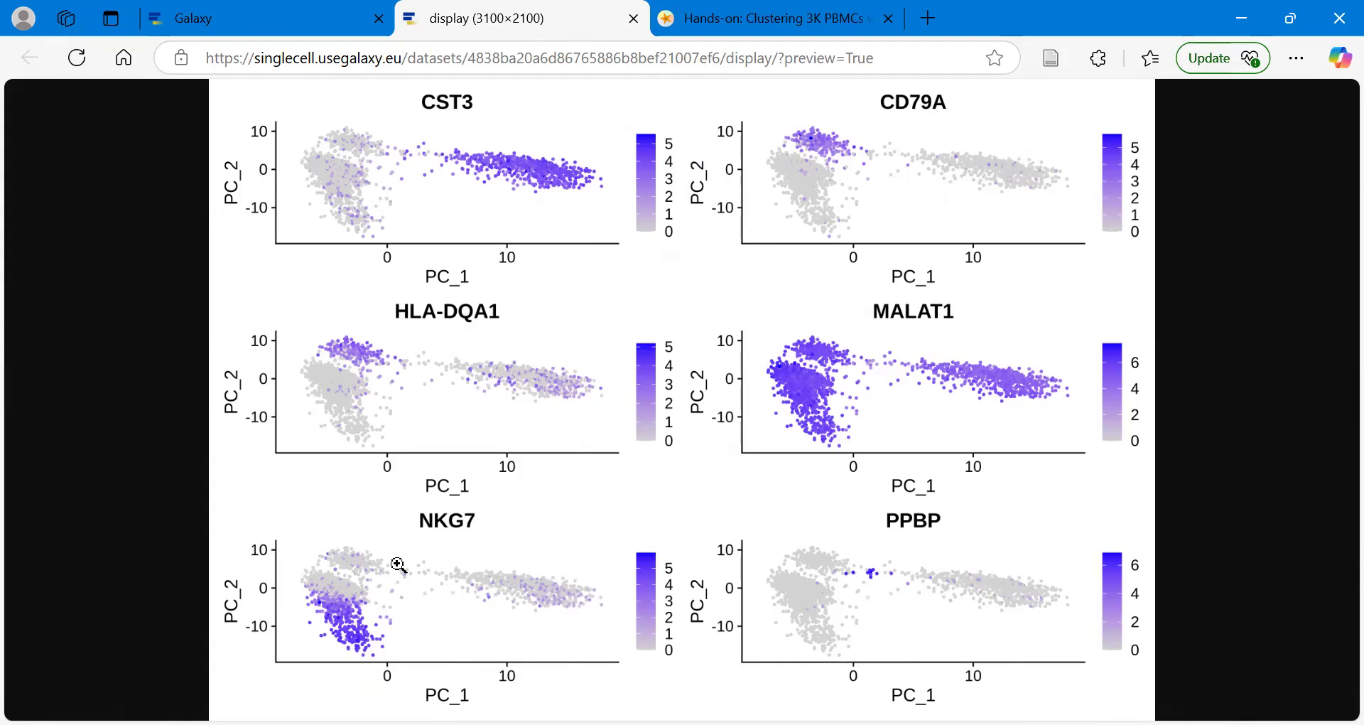
{"action": "left_click", "coordinate": [274, 10]}
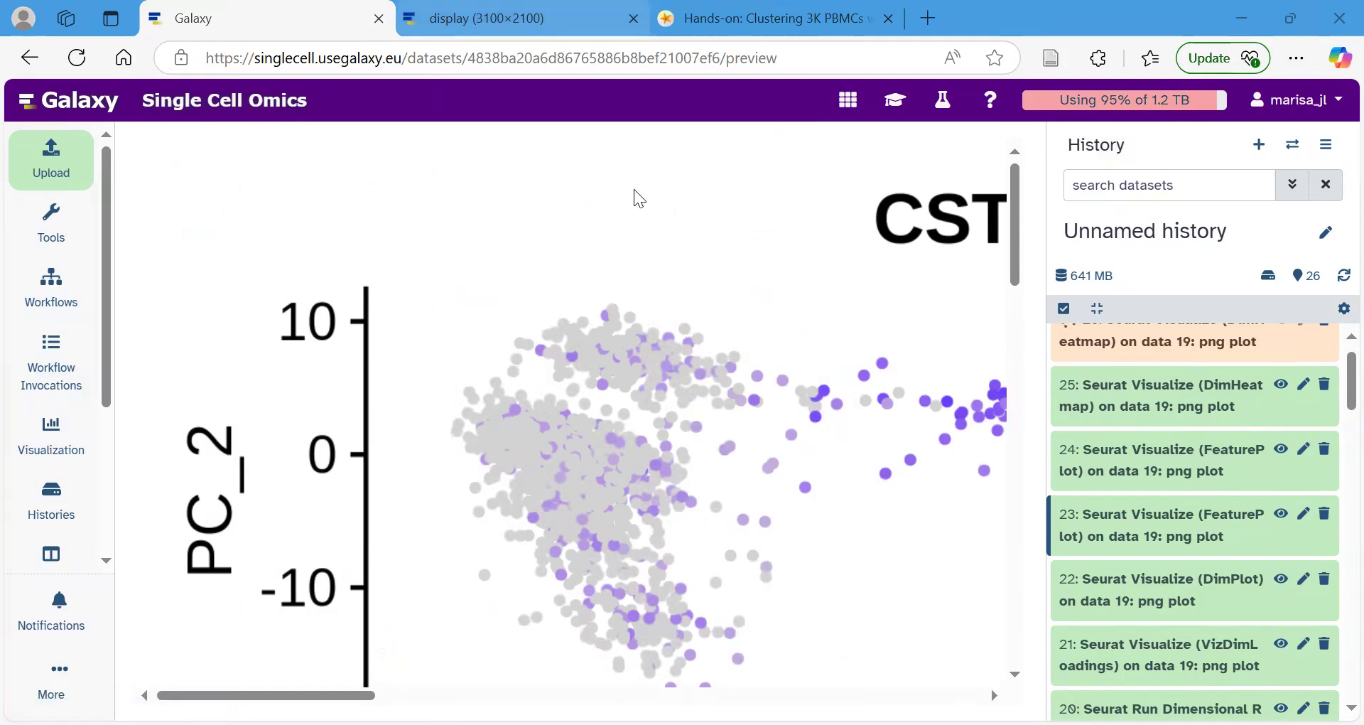
{"action": "key", "text": "ctrl+Tab"}
{"action": "left_click", "coordinate": [280, 9]}
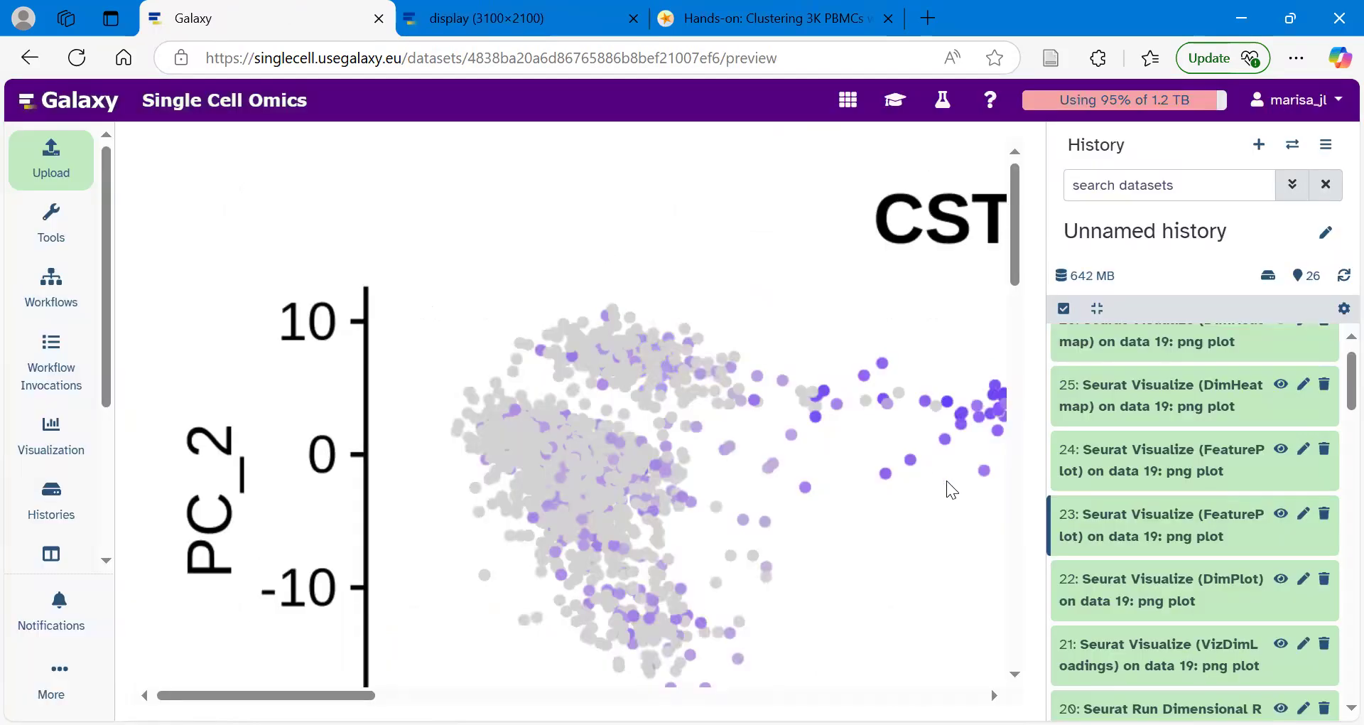
Reload the settings of the FeaturePlot job behind dataset 23 for a rerun
{"action": "left_click", "coordinate": [1184, 523]}
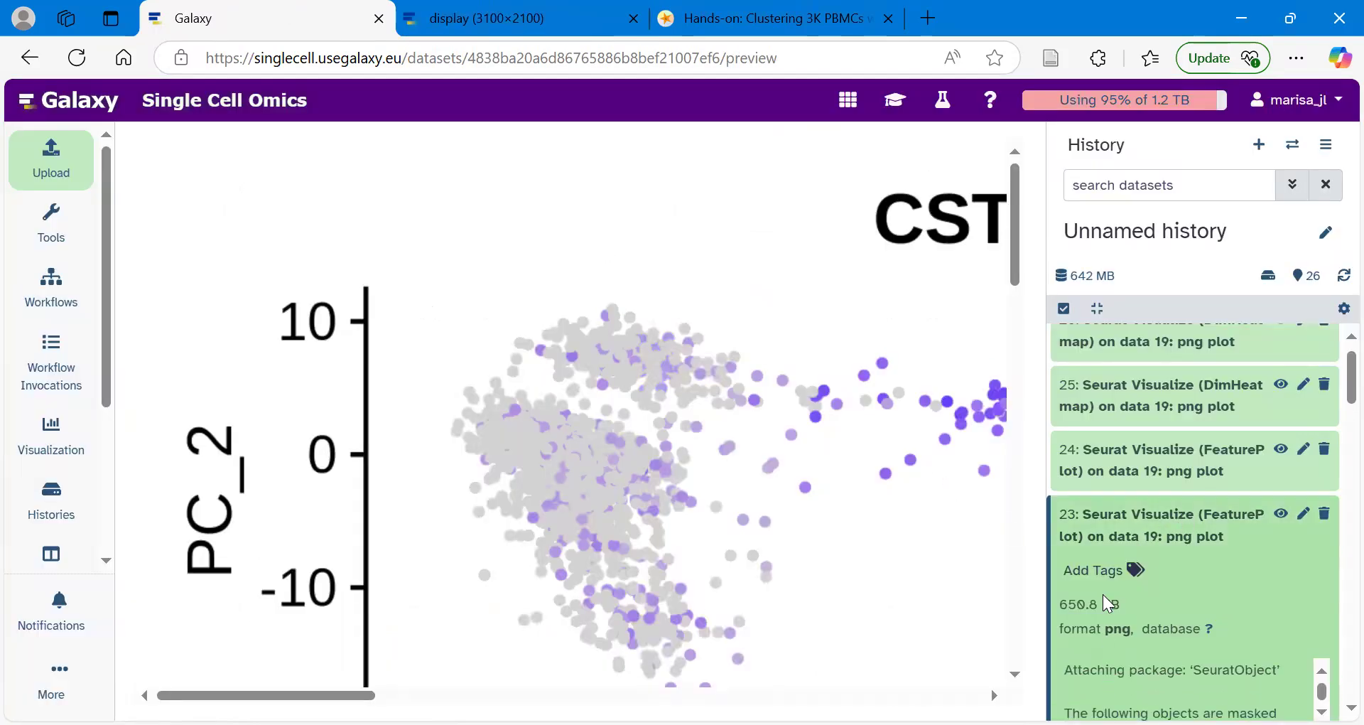
{"action": "scroll", "coordinate": [1103, 594], "scroll_direction": "down", "scroll_amount": 2}
{"action": "left_click", "coordinate": [1135, 617]}
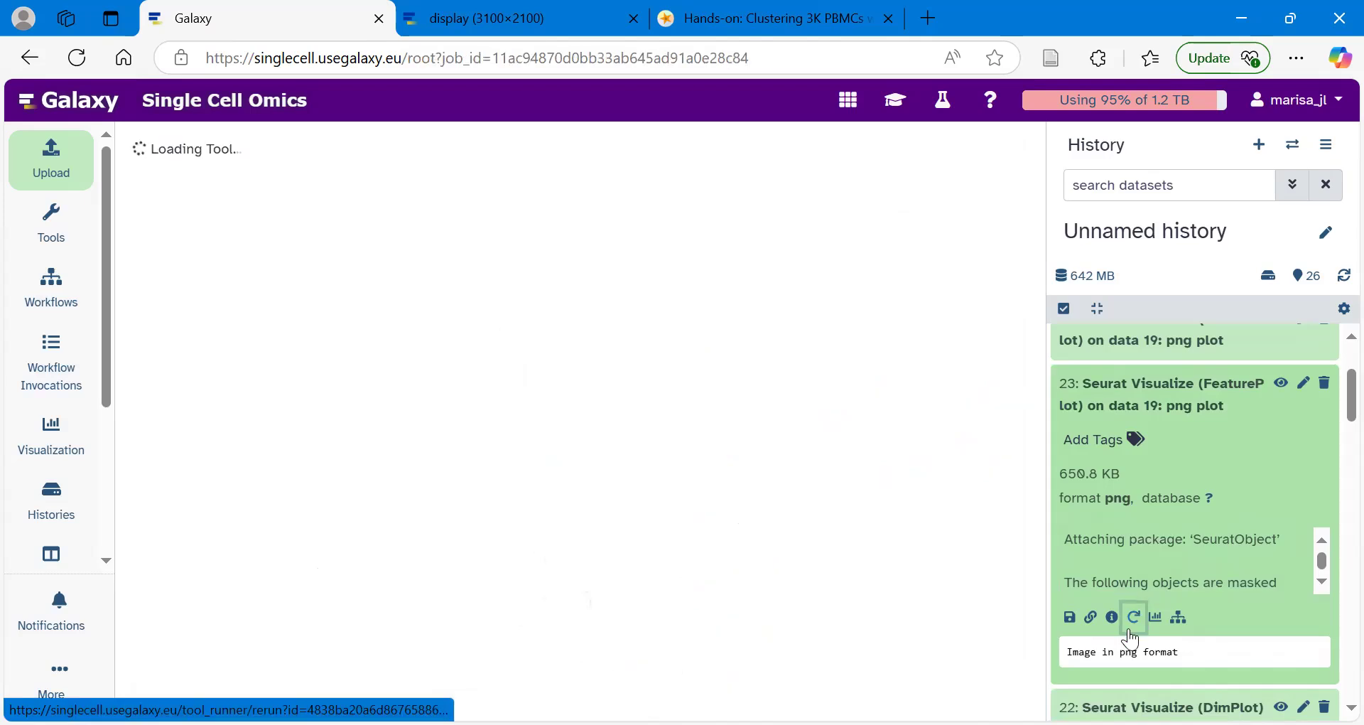
{"action": "scroll", "coordinate": [429, 366], "scroll_direction": "down", "scroll_amount": 4}
{"action": "scroll", "coordinate": [428, 365], "scroll_direction": "down", "scroll_amount": 2}
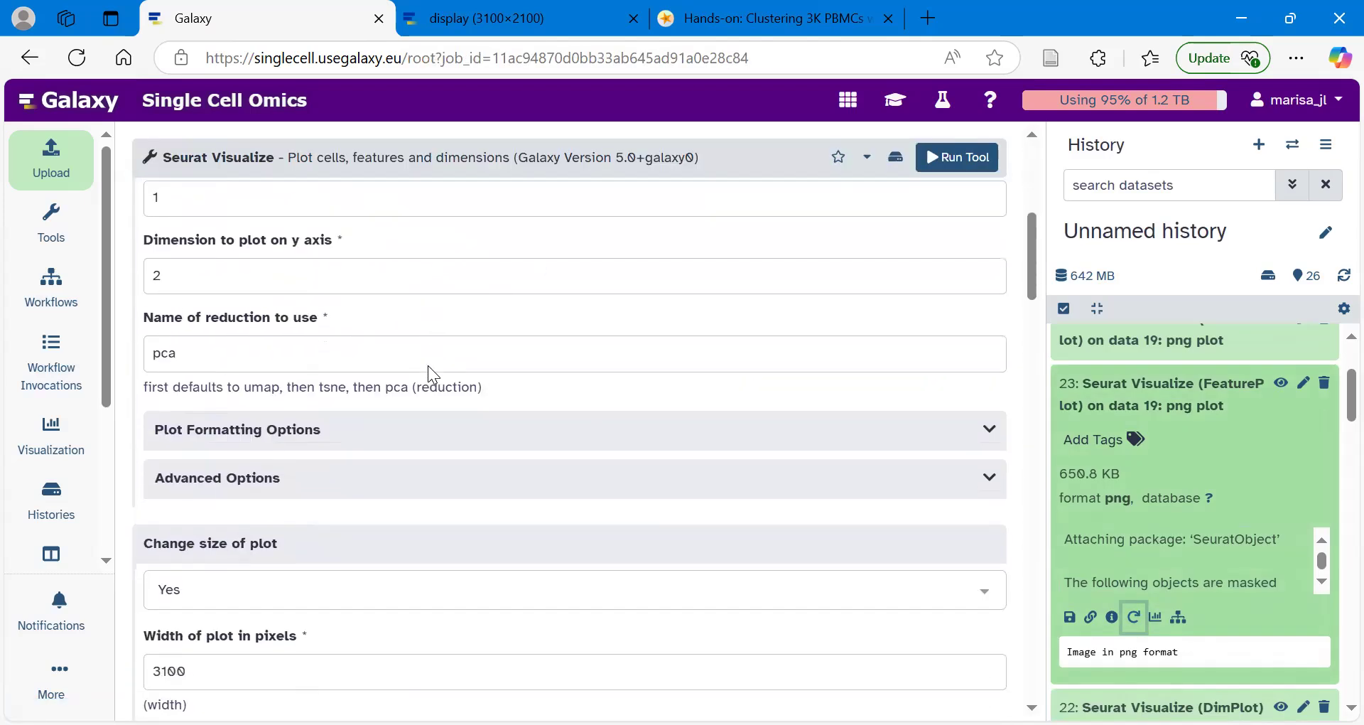
Set the number of columns to display to 3 in the FeaturePlot's plot formatting options
{"action": "left_click", "coordinate": [300, 426]}
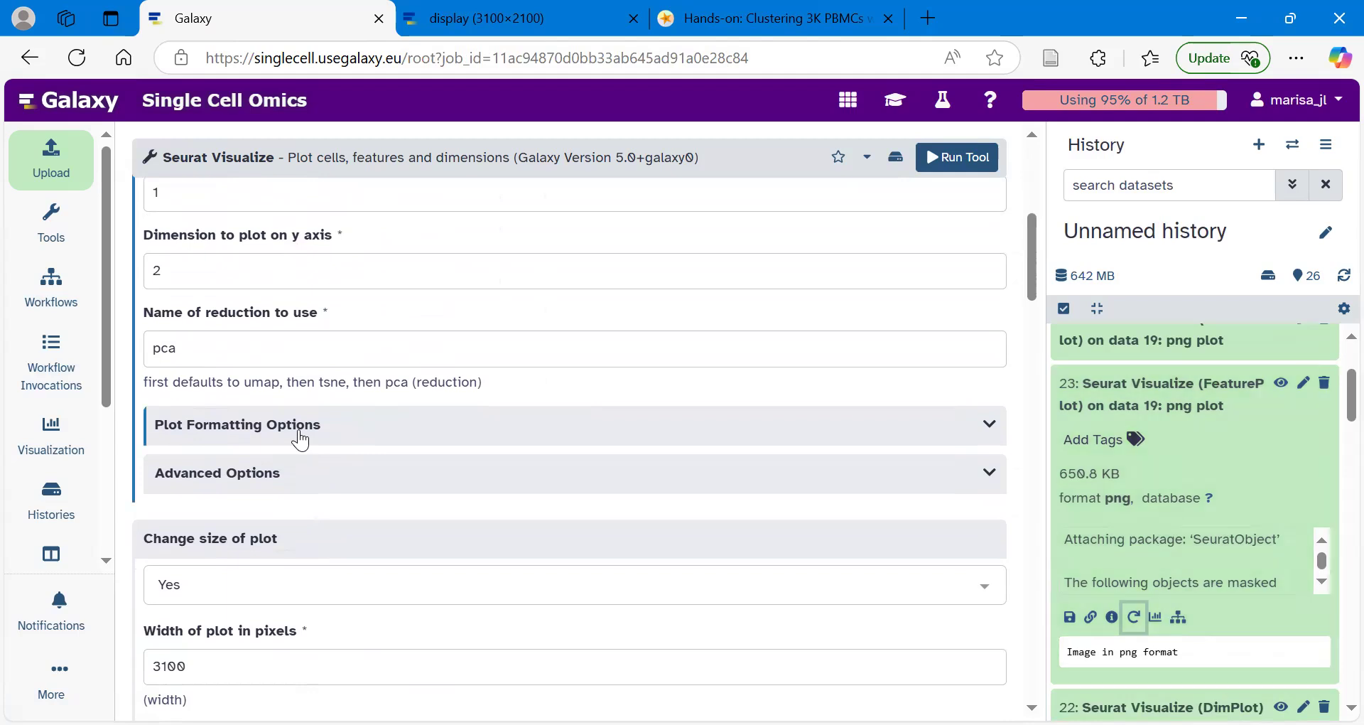
{"action": "scroll", "coordinate": [301, 441], "scroll_direction": "down", "scroll_amount": 6}
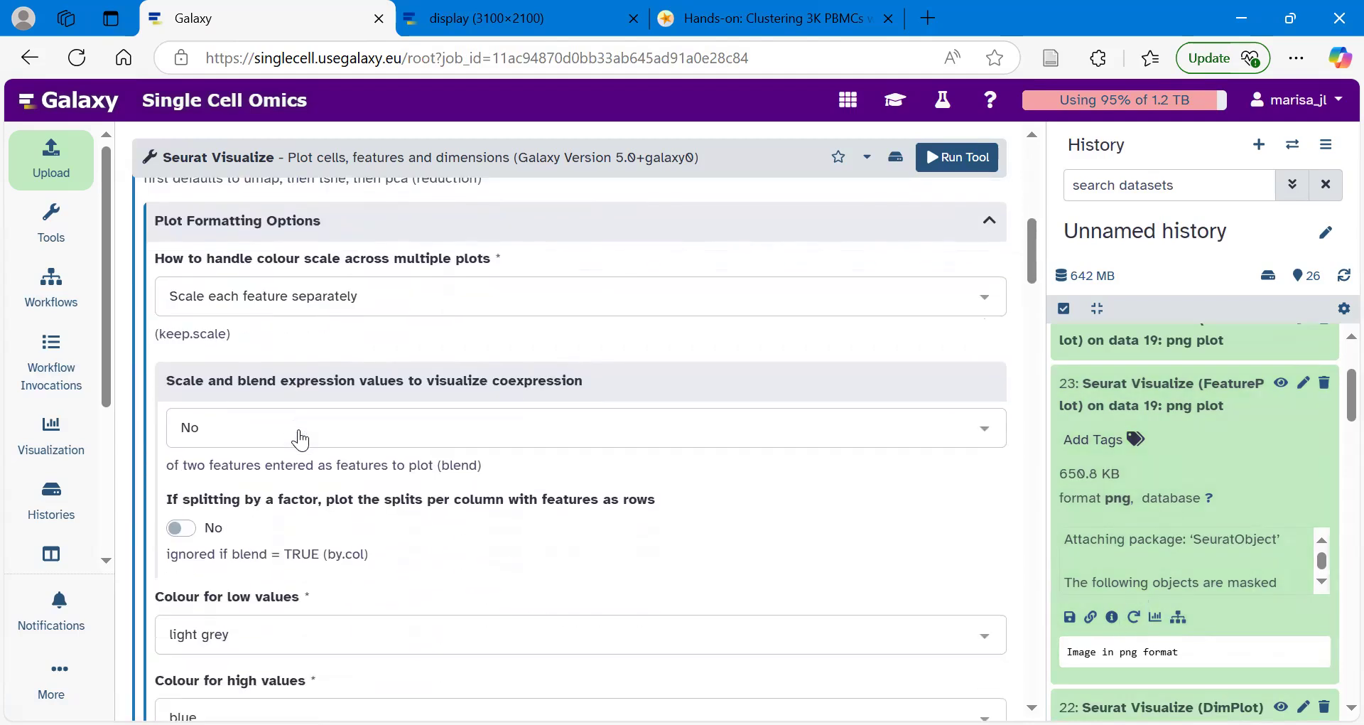
{"action": "scroll", "coordinate": [299, 431], "scroll_direction": "down", "scroll_amount": 7}
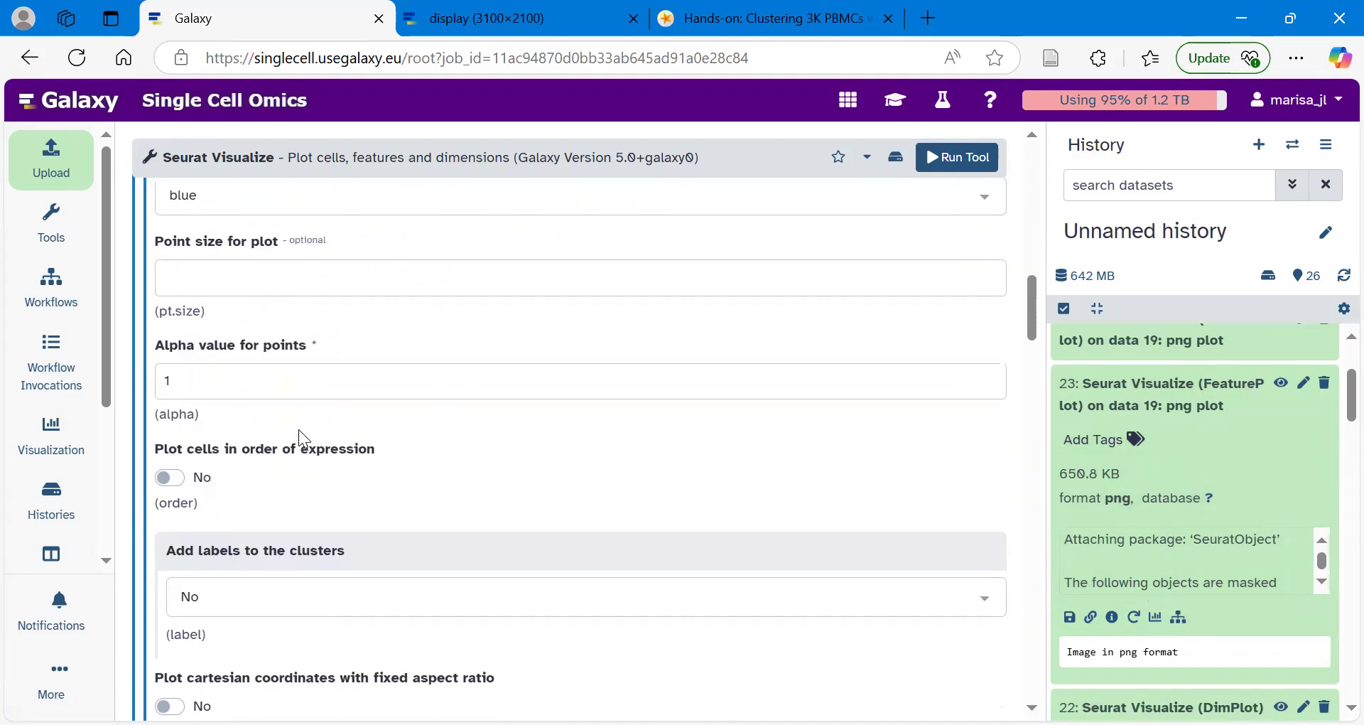
{"action": "scroll", "coordinate": [298, 430], "scroll_direction": "down", "scroll_amount": 2}
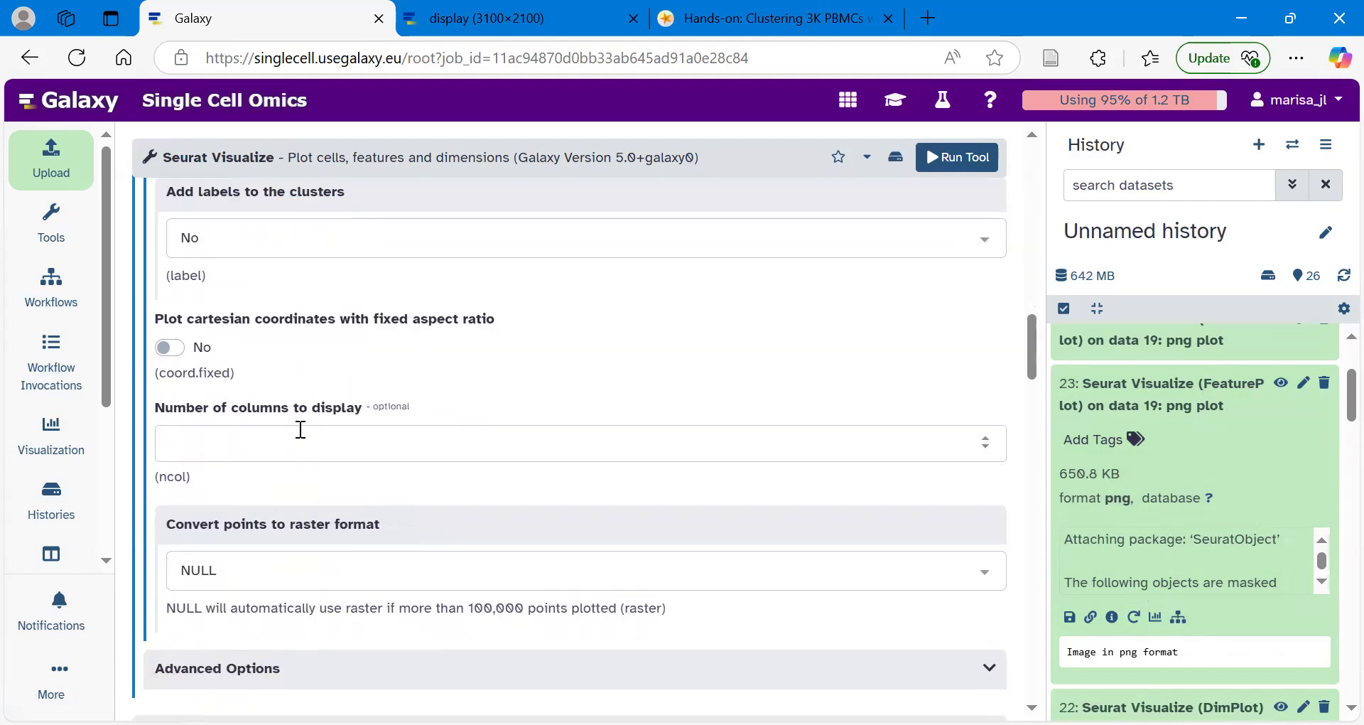
{"action": "left_click", "coordinate": [209, 444]}
{"action": "type", "text": "3"}
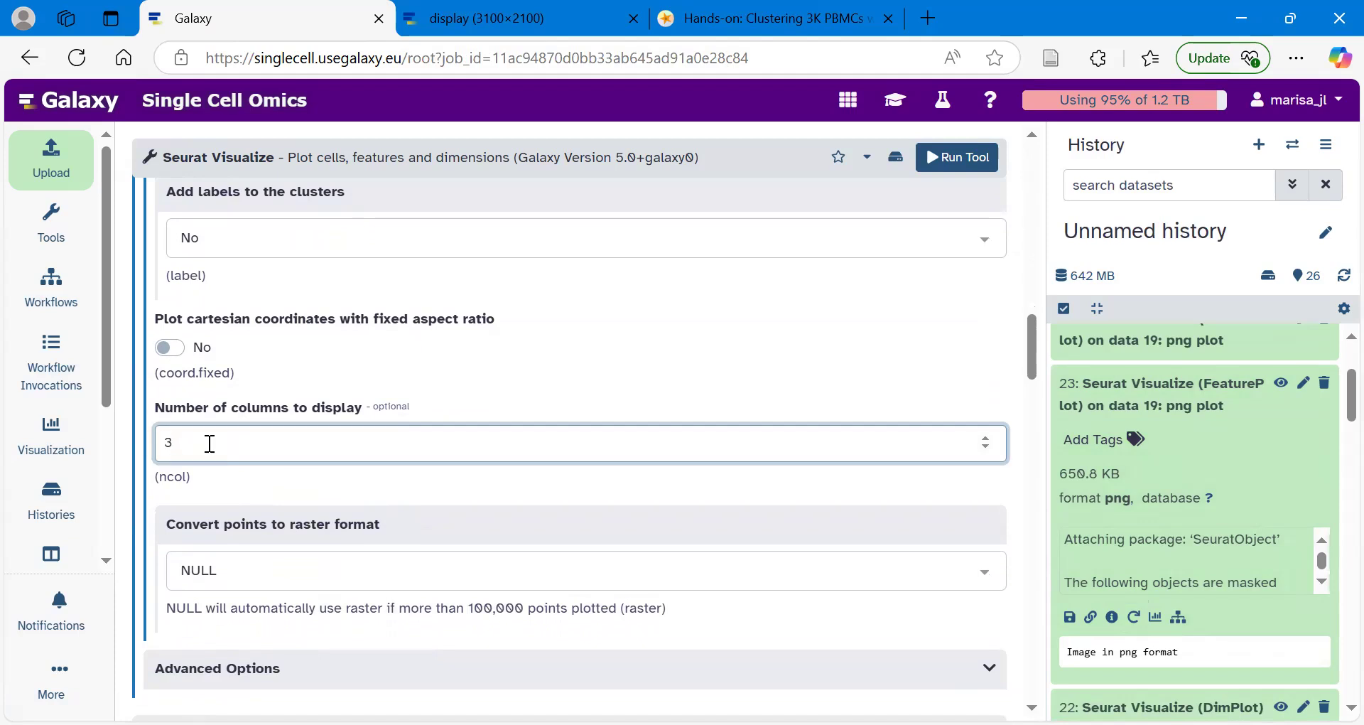
{"action": "left_click", "coordinate": [270, 488]}
{"action": "scroll", "coordinate": [270, 489], "scroll_direction": "down", "scroll_amount": 8}
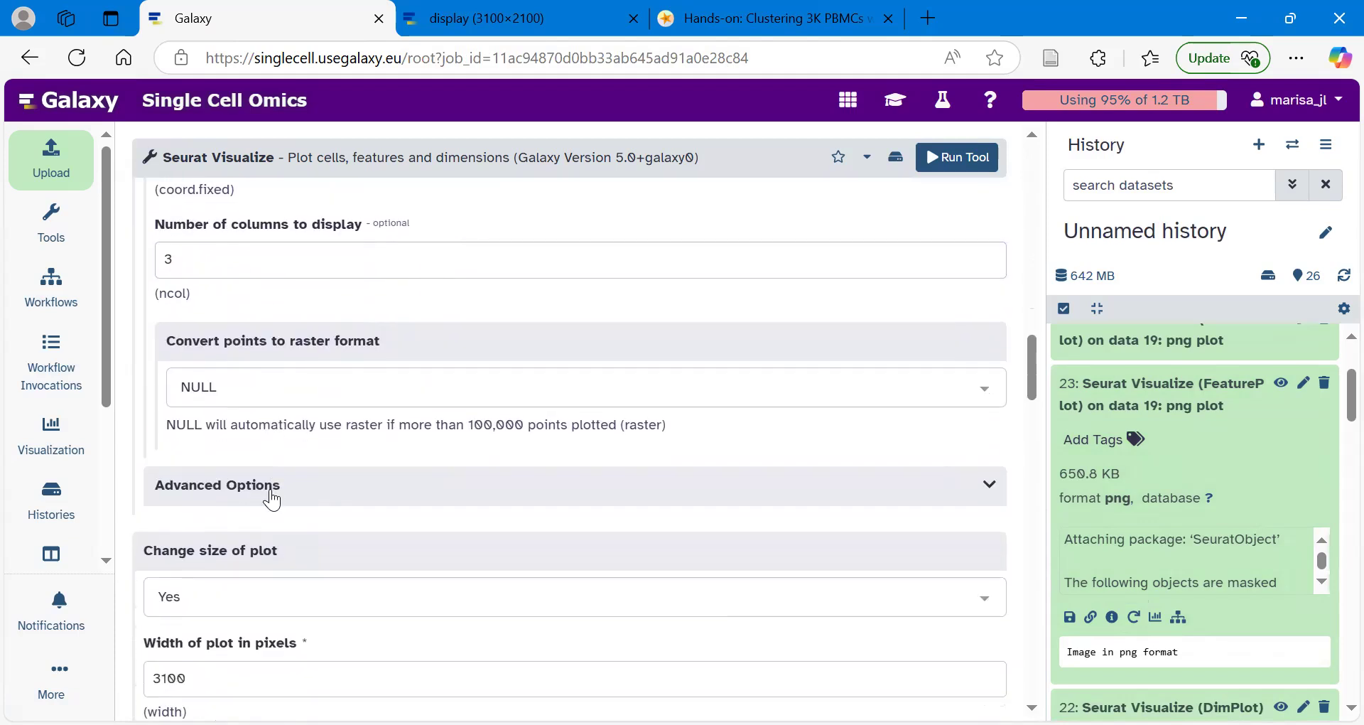
Run the three-column FeaturePlot job, keeping the plot size at 3100 by 2100 pixels
{"action": "scroll", "coordinate": [271, 489], "scroll_direction": "up", "scroll_amount": 5}
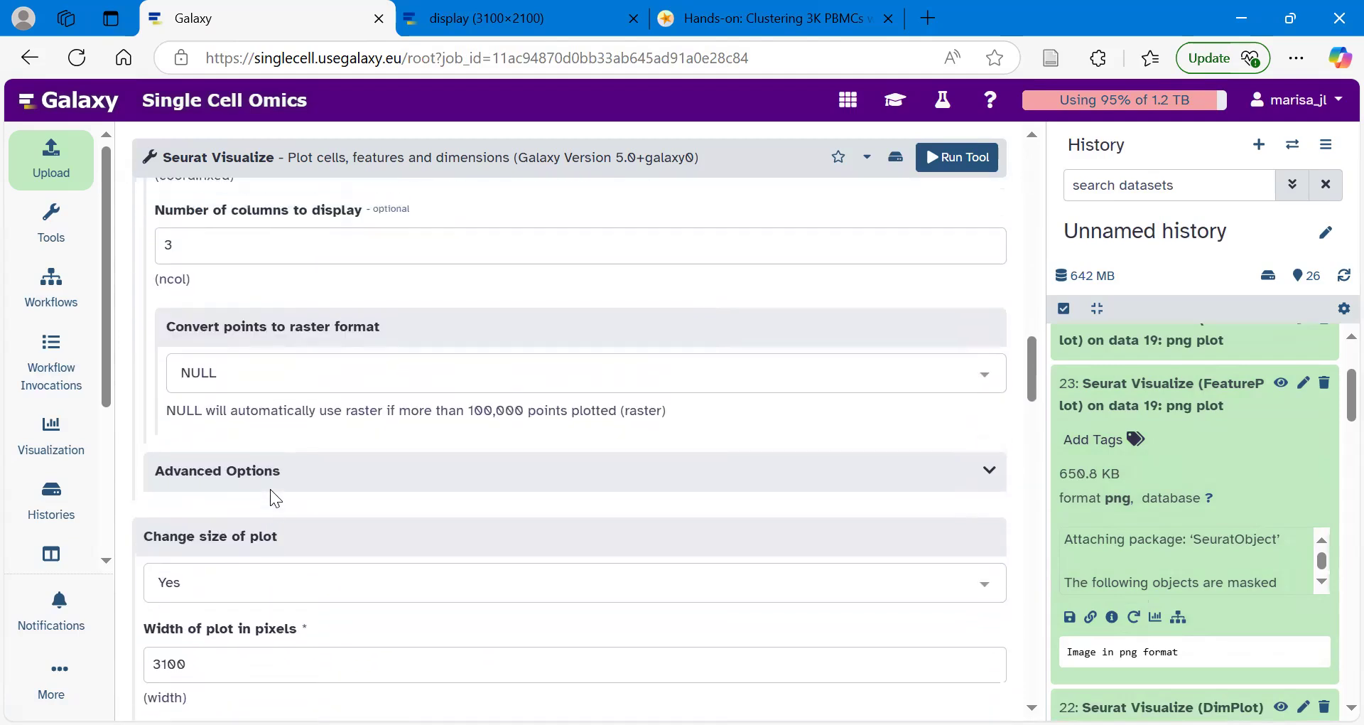
{"action": "scroll", "coordinate": [270, 488], "scroll_direction": "down", "scroll_amount": 3}
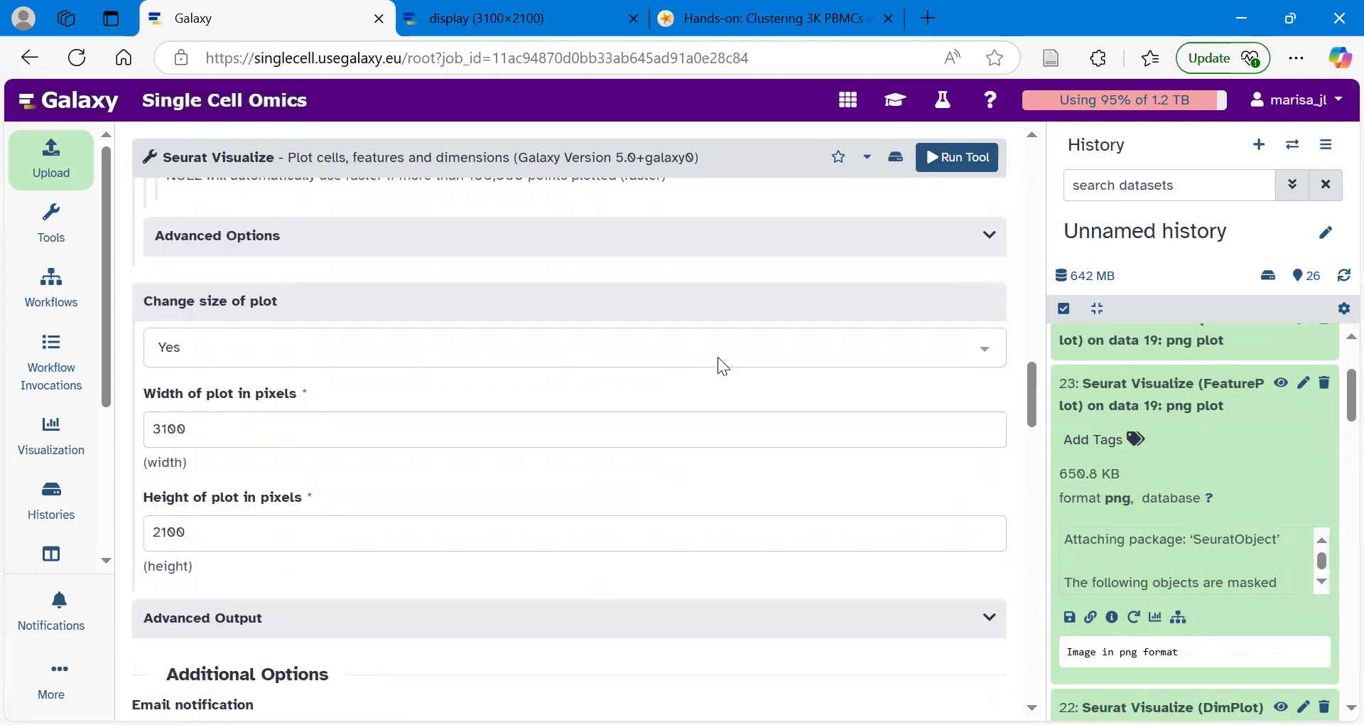
{"action": "left_click", "coordinate": [972, 160]}
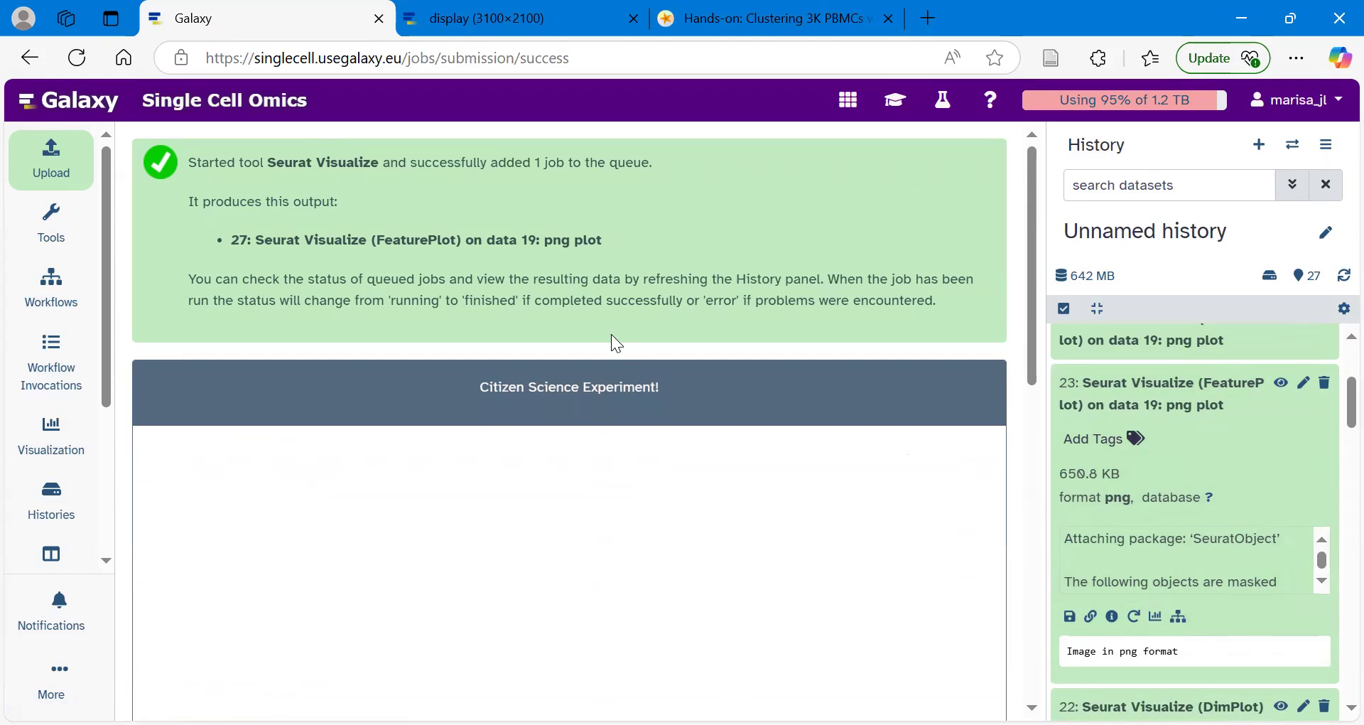
Re-examine gene expression over PC_1 and PC_2 in the already open FeaturePlot image, then return to the Galaxy history
{"action": "left_click", "coordinate": [498, 18]}
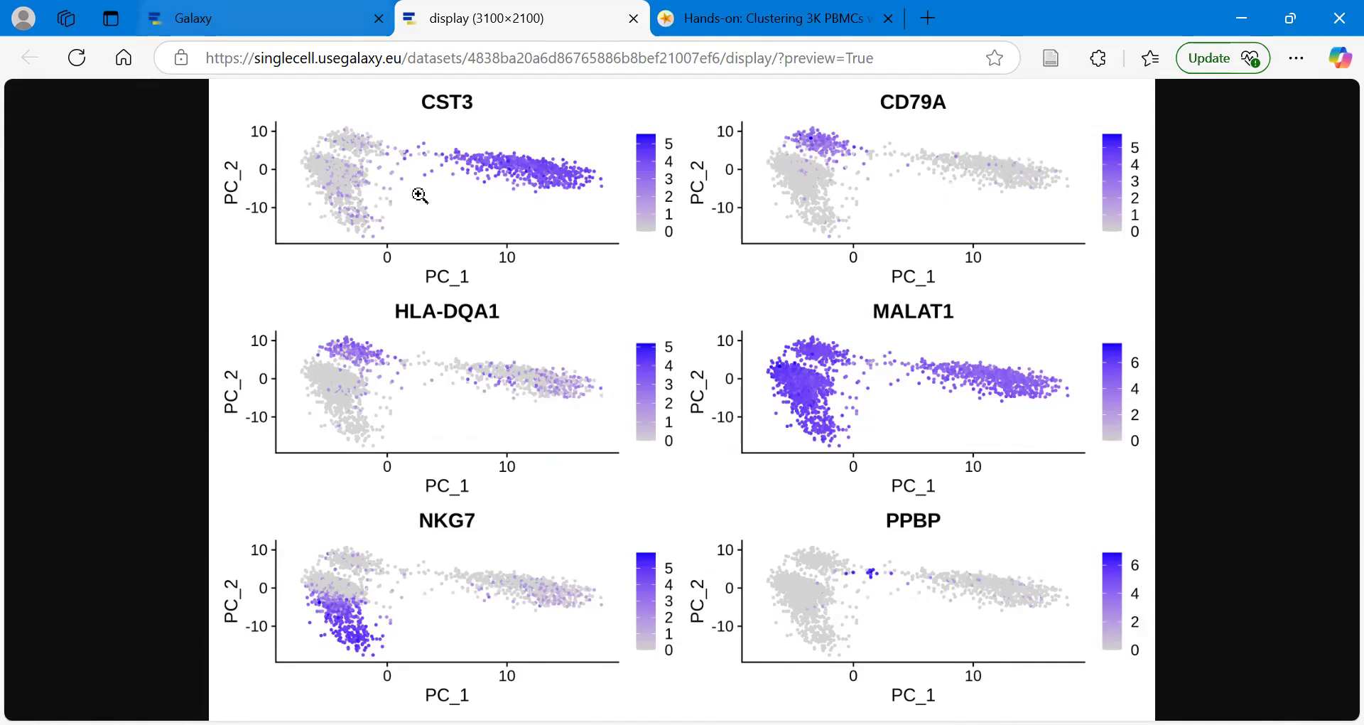
{"action": "left_click", "coordinate": [295, 19]}
Open the FeaturePlot image of dataset 24 full size, examine gene expression over PC_2 and PC_3, and close both image tabs
{"action": "scroll", "coordinate": [1219, 469], "scroll_direction": "up", "scroll_amount": 3}
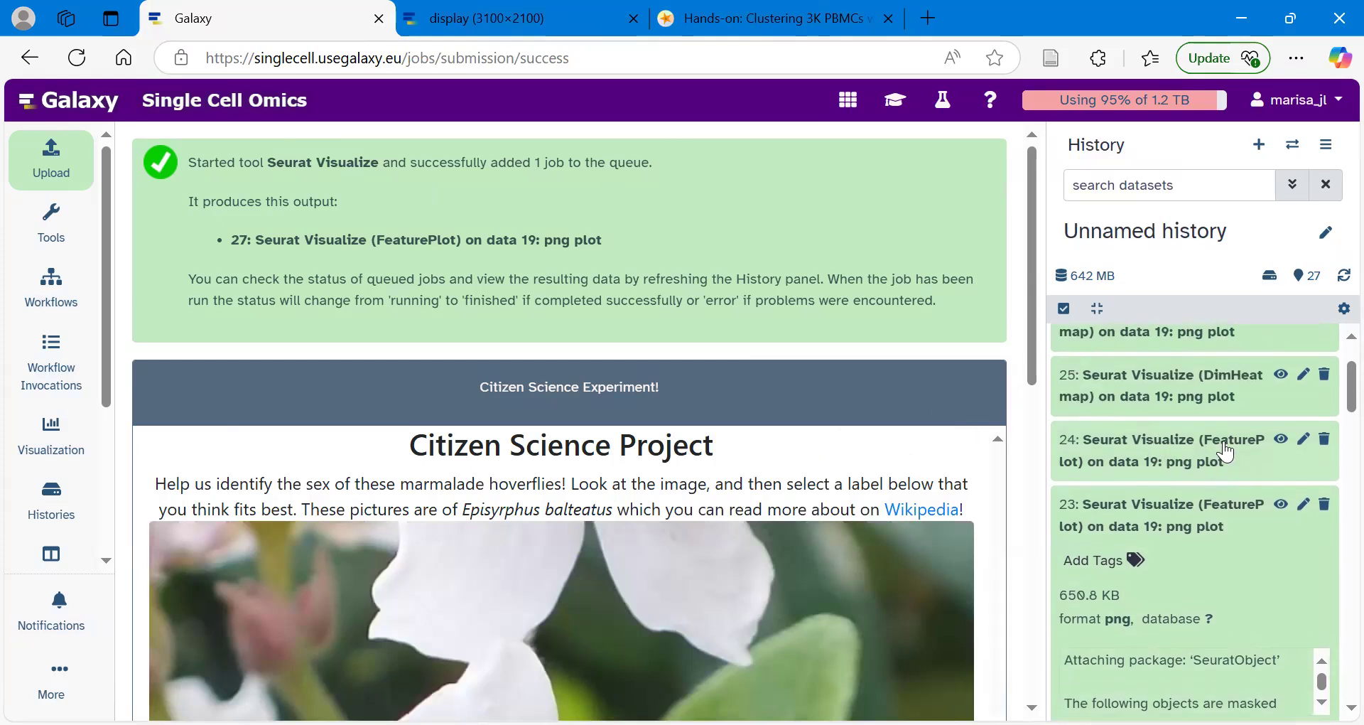
{"action": "left_click", "coordinate": [1281, 439]}
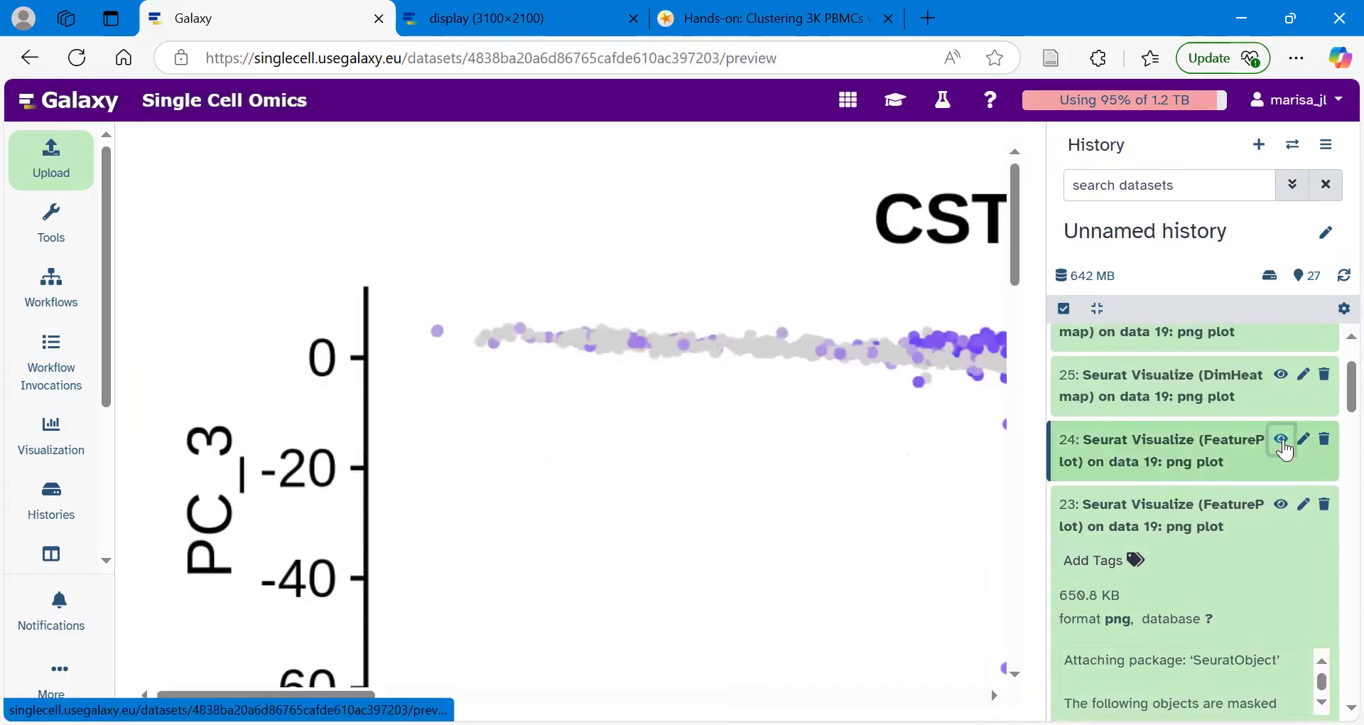
{"action": "right_click", "coordinate": [491, 281]}
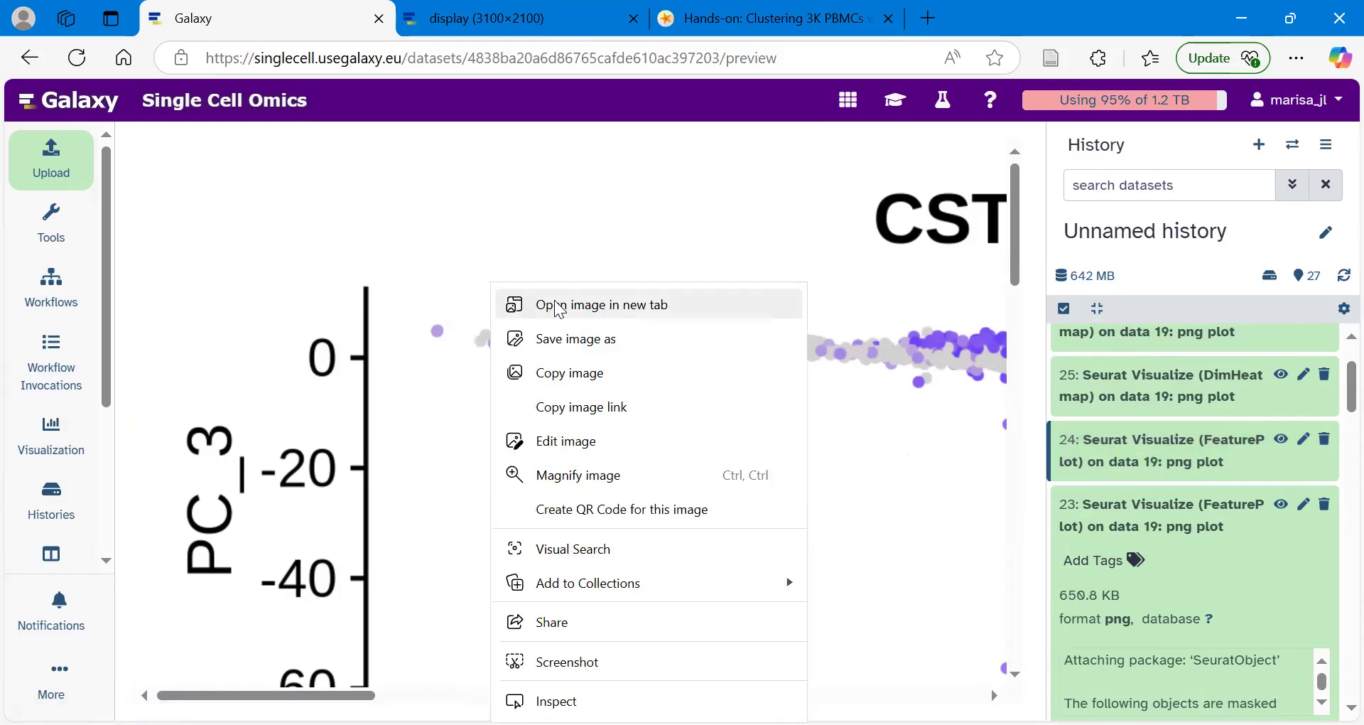
{"action": "left_click", "coordinate": [595, 305]}
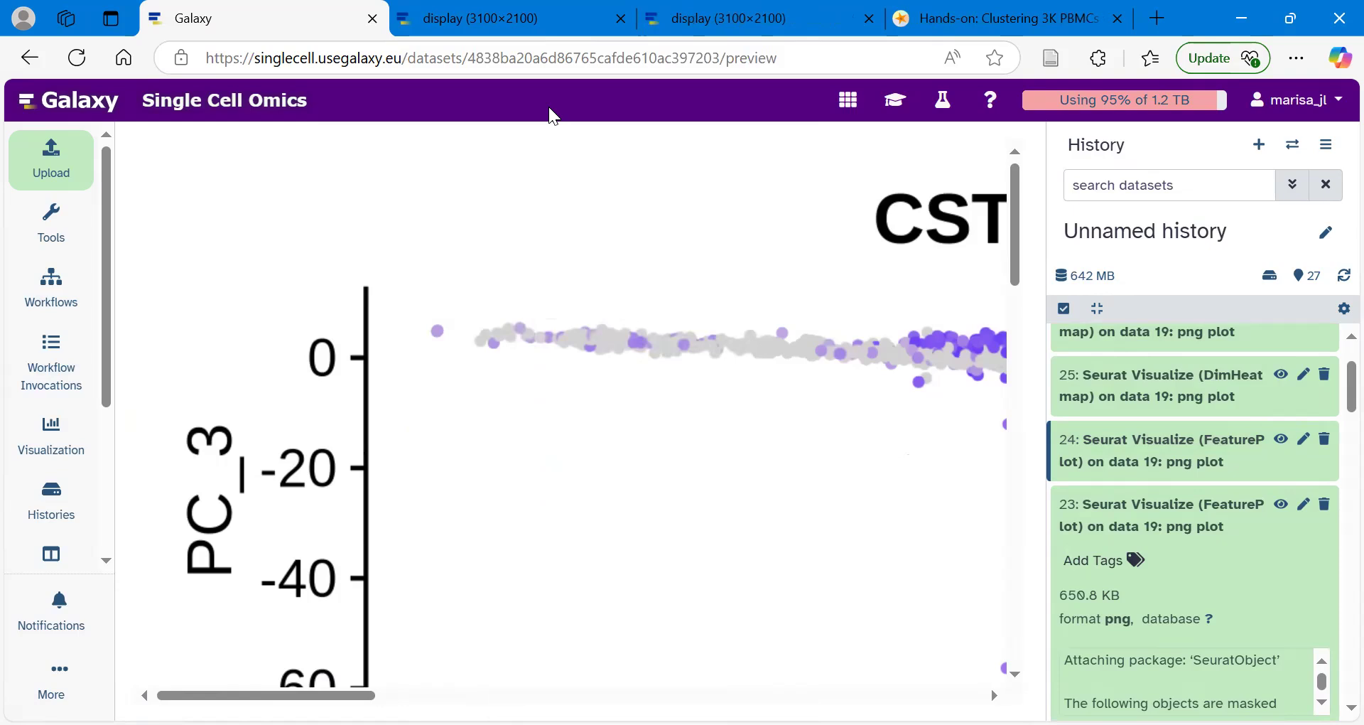
{"action": "key", "text": "ctrl+3"}
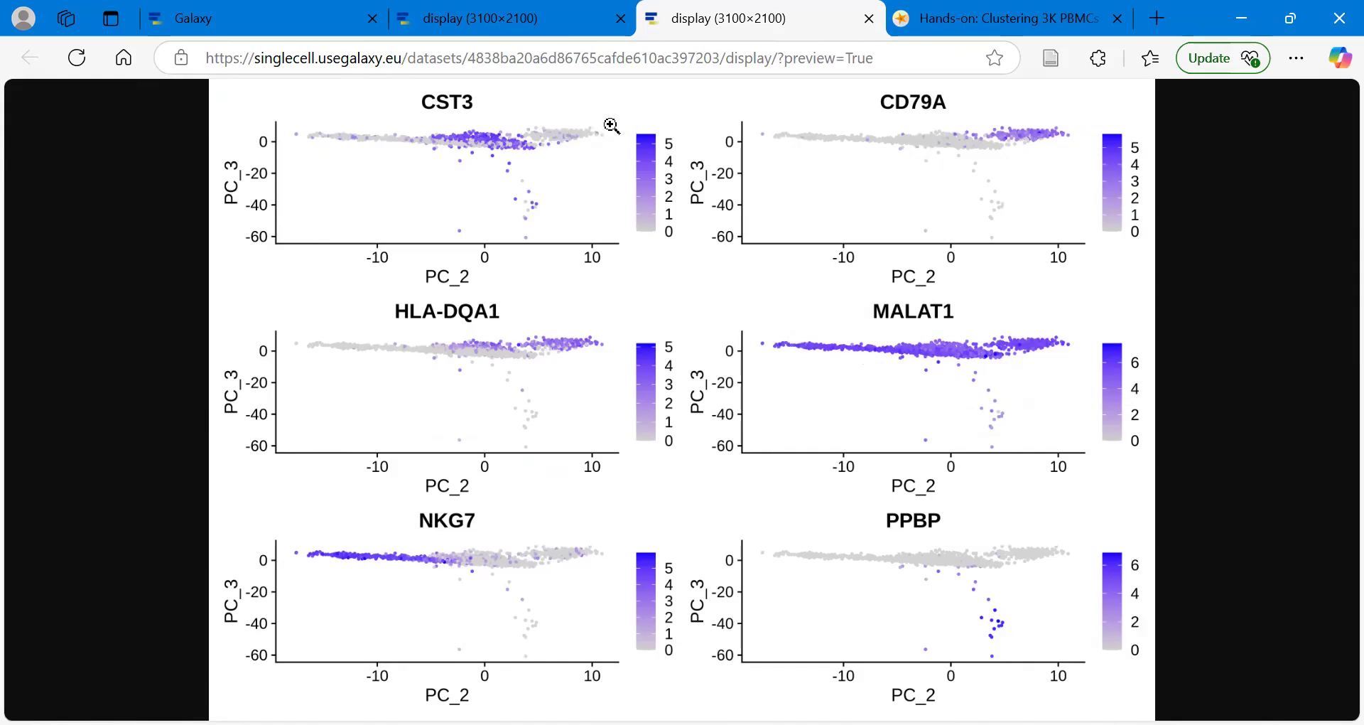
{"action": "mouse_move", "coordinate": [620, 19]}
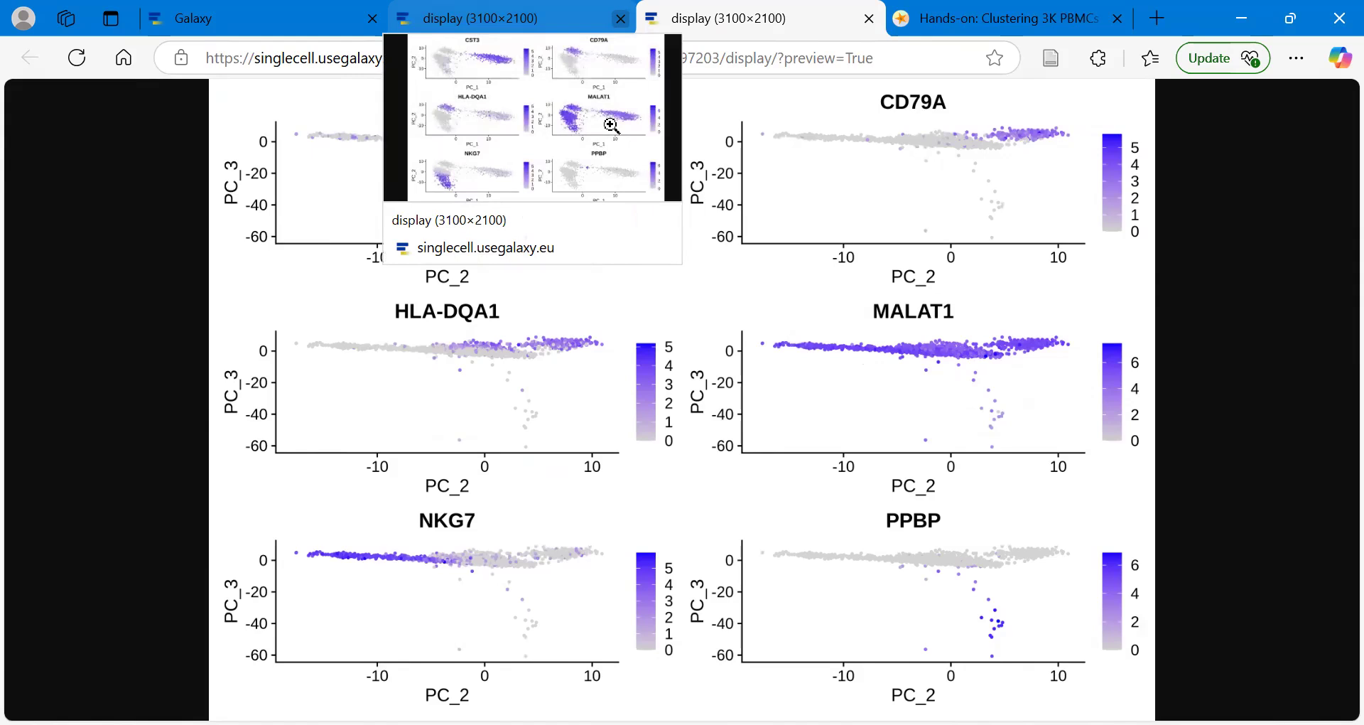
{"action": "left_click", "coordinate": [621, 18]}
{"action": "left_click", "coordinate": [620, 19]}
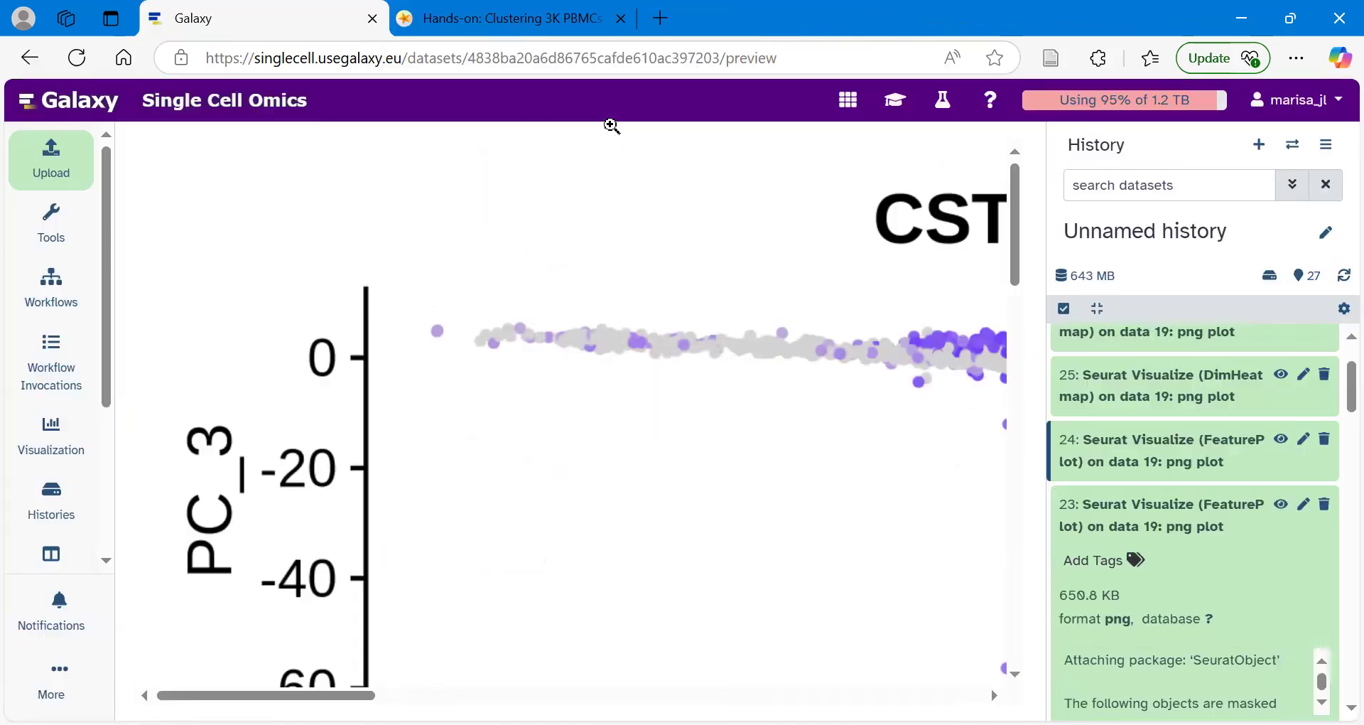
View the rerun FeaturePlot image of dataset 27 full size in its own tab to examine the three-column layout, then close it
{"action": "scroll", "coordinate": [1121, 452], "scroll_direction": "up", "scroll_amount": 2}
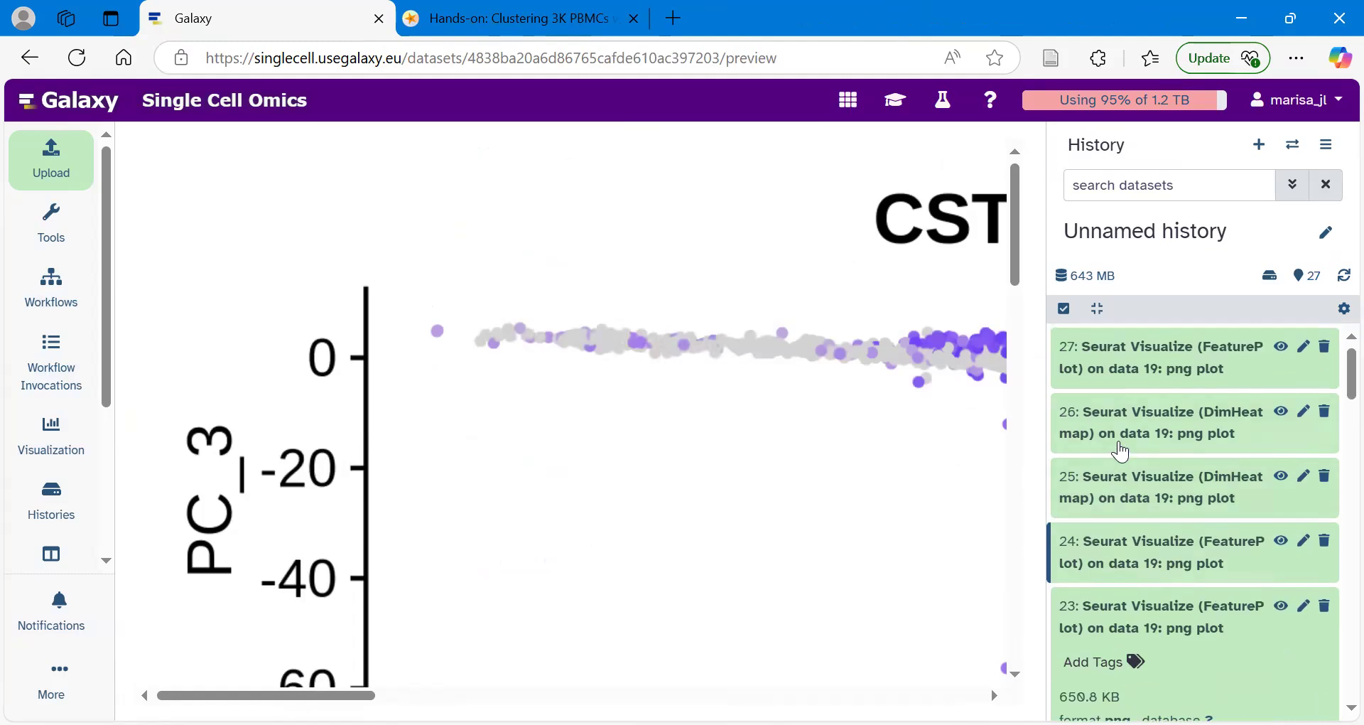
{"action": "left_click", "coordinate": [1283, 350]}
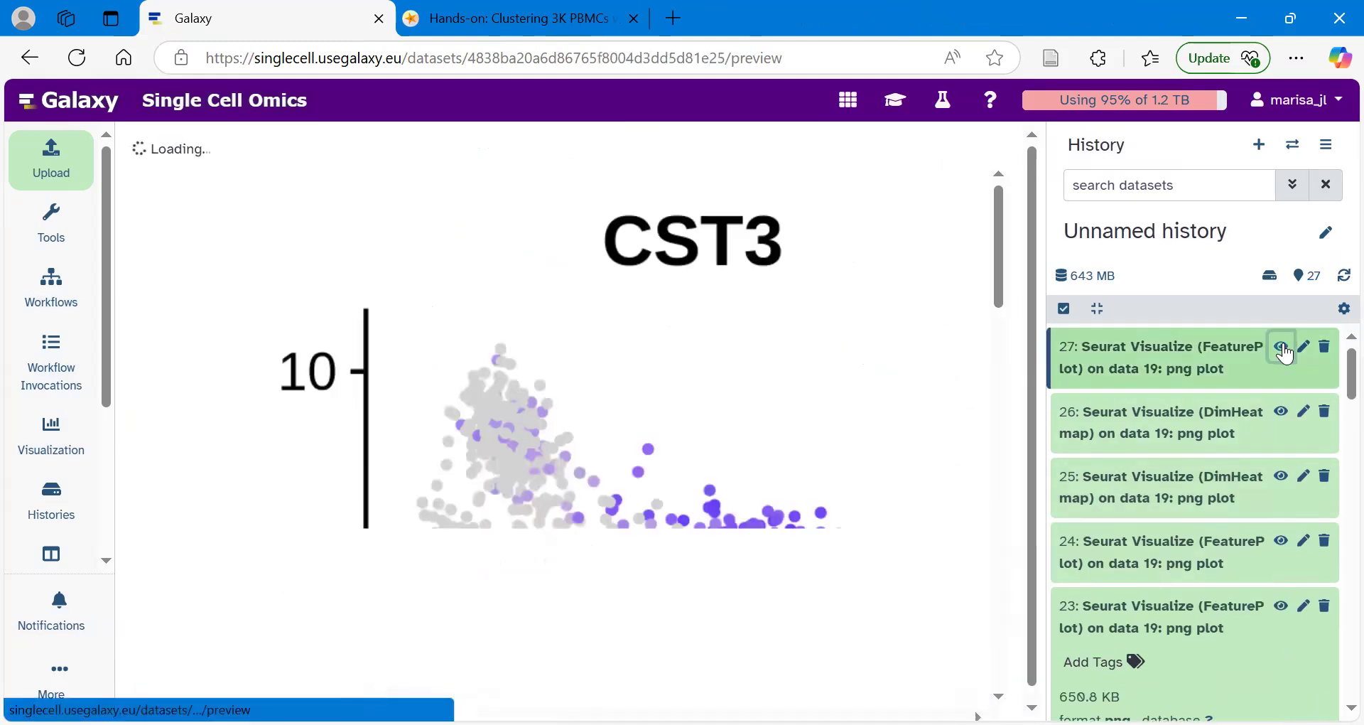
{"action": "right_click", "coordinate": [607, 270]}
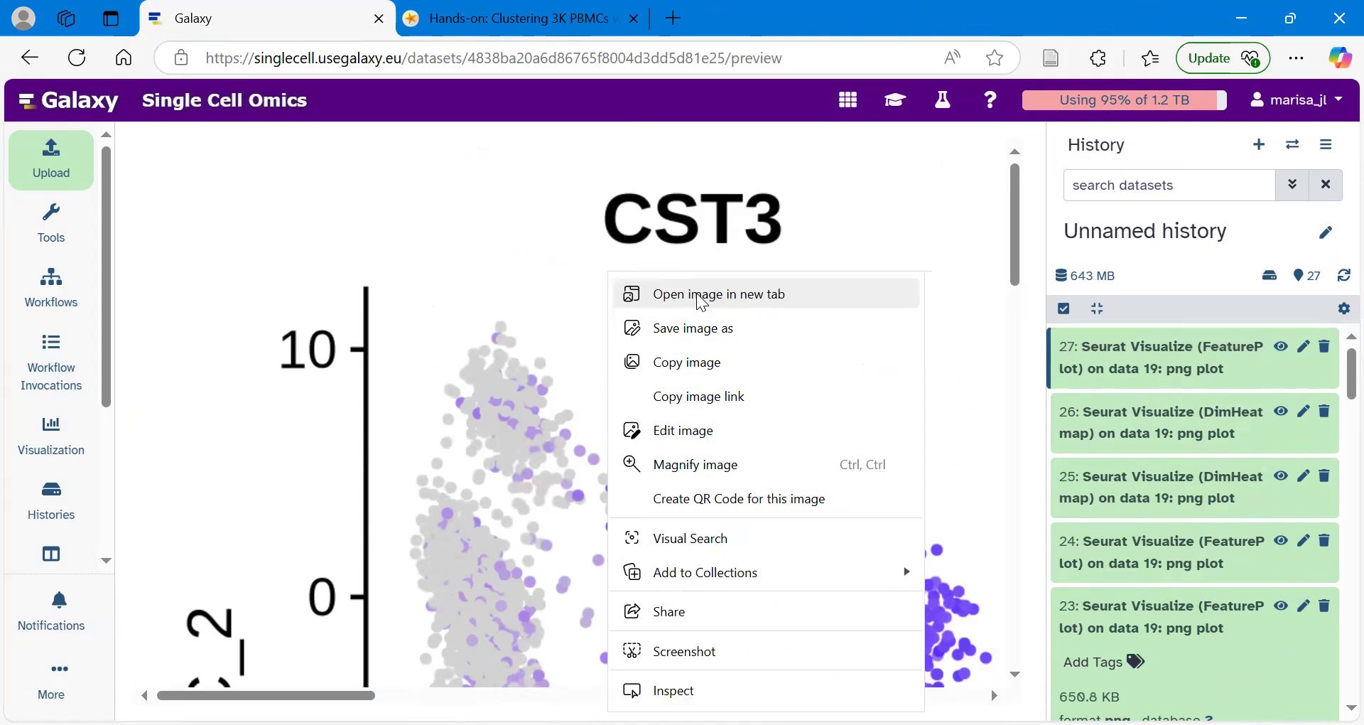
{"action": "left_click", "coordinate": [697, 292]}
{"action": "key", "text": "ctrl+Tab"}
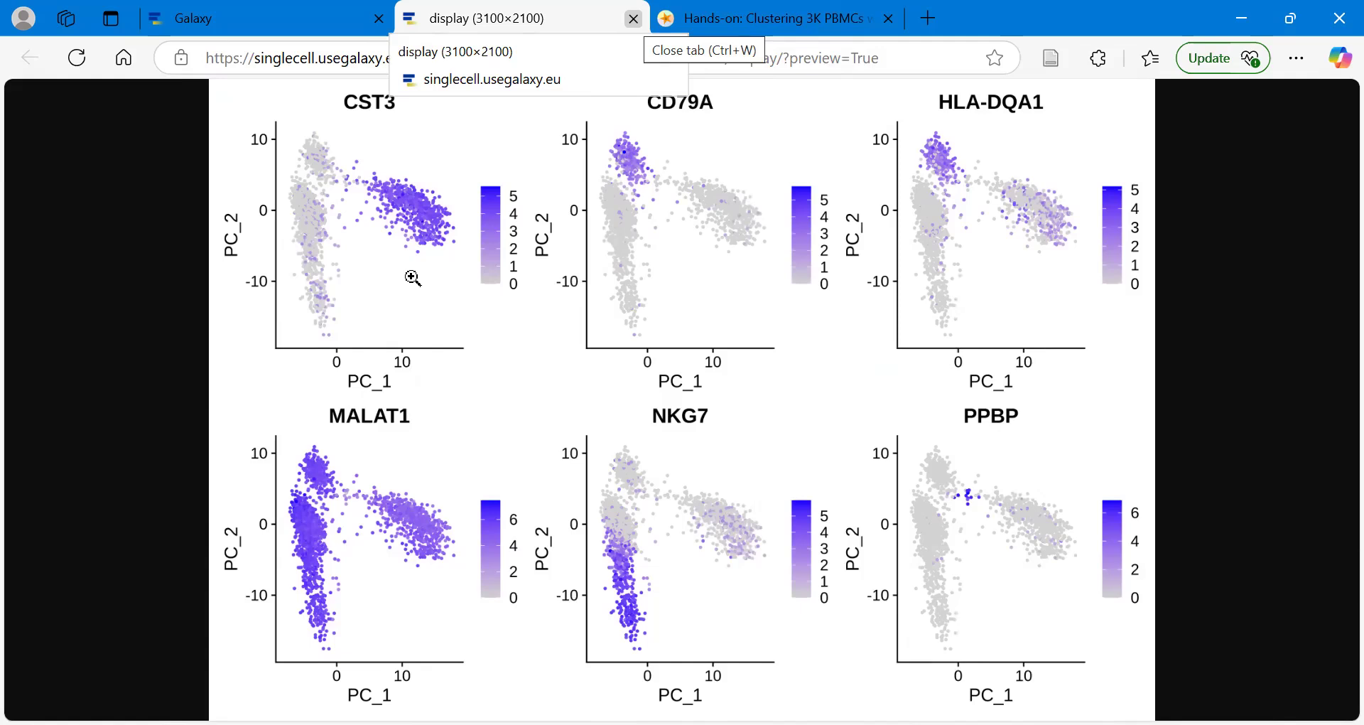
{"action": "left_click", "coordinate": [632, 19]}
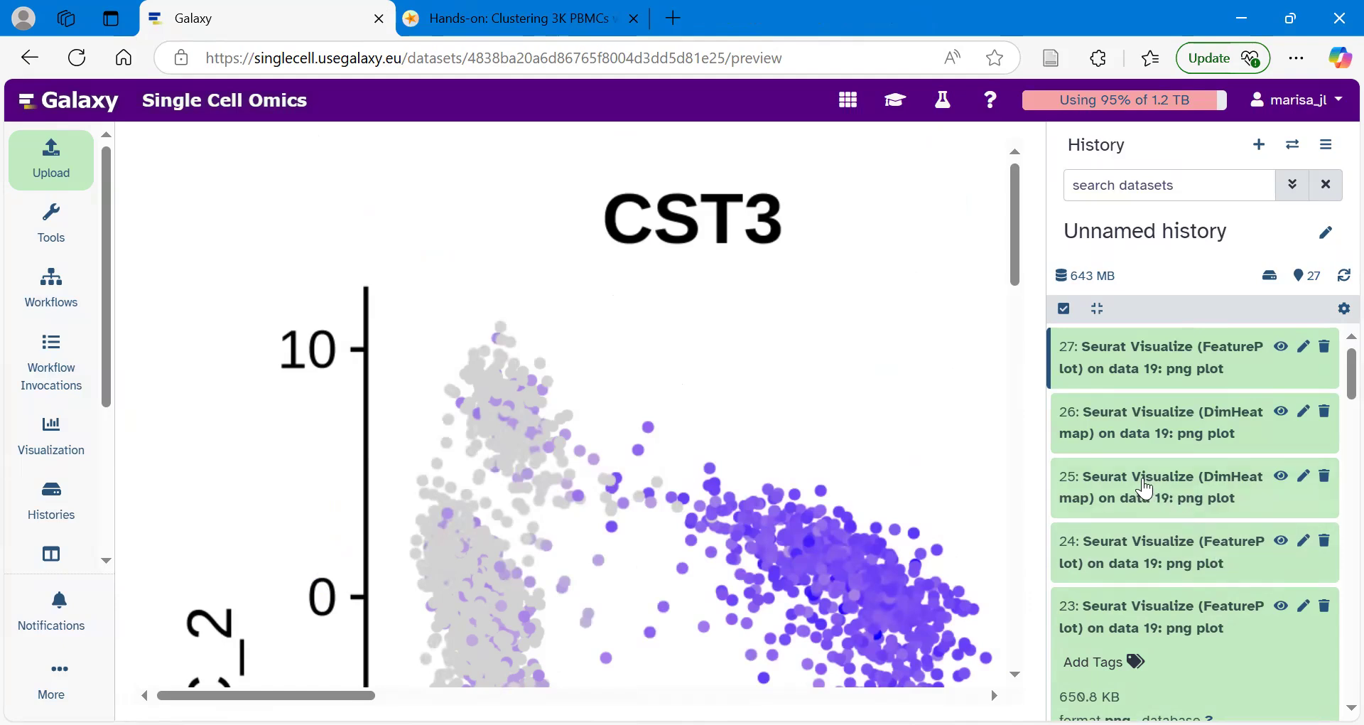
Open the DimHeatmap image of dataset 25 full size in a separate tab, examine its gene pattern, and return to the Galaxy history
{"action": "left_click", "coordinate": [1282, 481]}
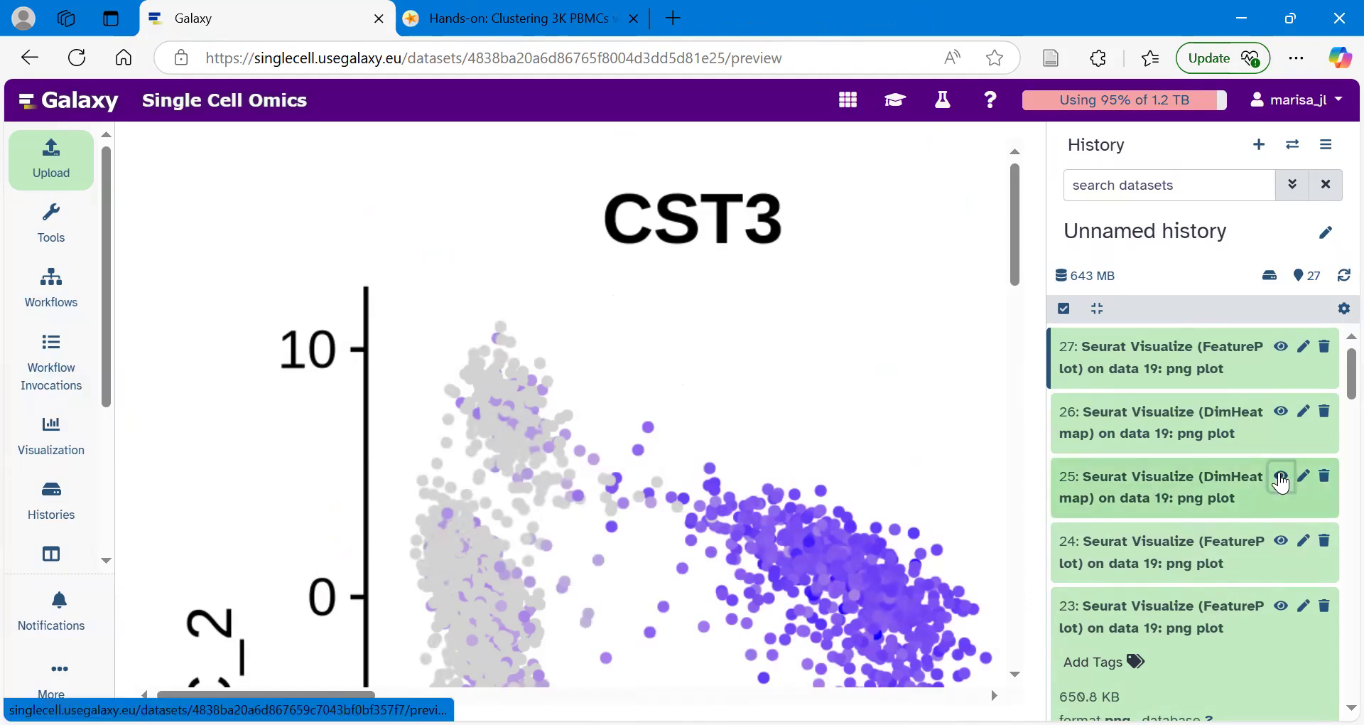
{"action": "right_click", "coordinate": [434, 249]}
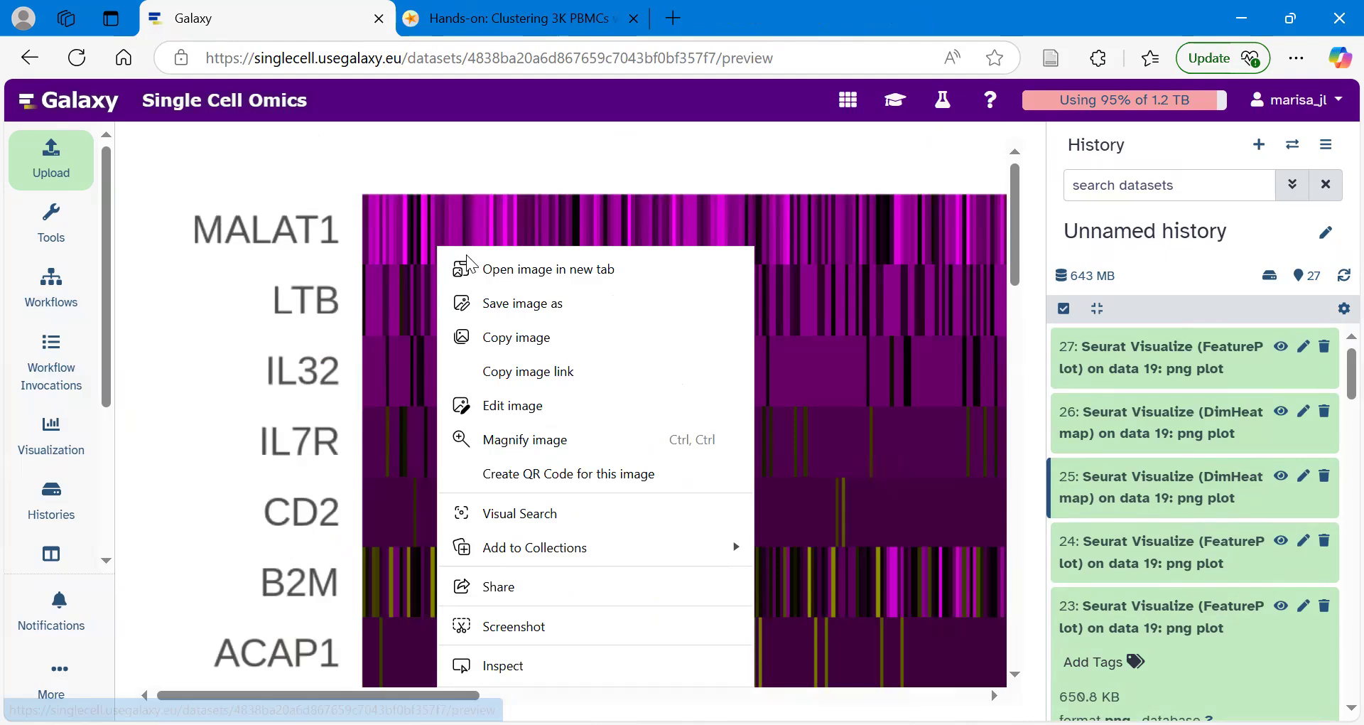
{"action": "left_click", "coordinate": [525, 270]}
{"action": "key", "text": "ctrl+Tab"}
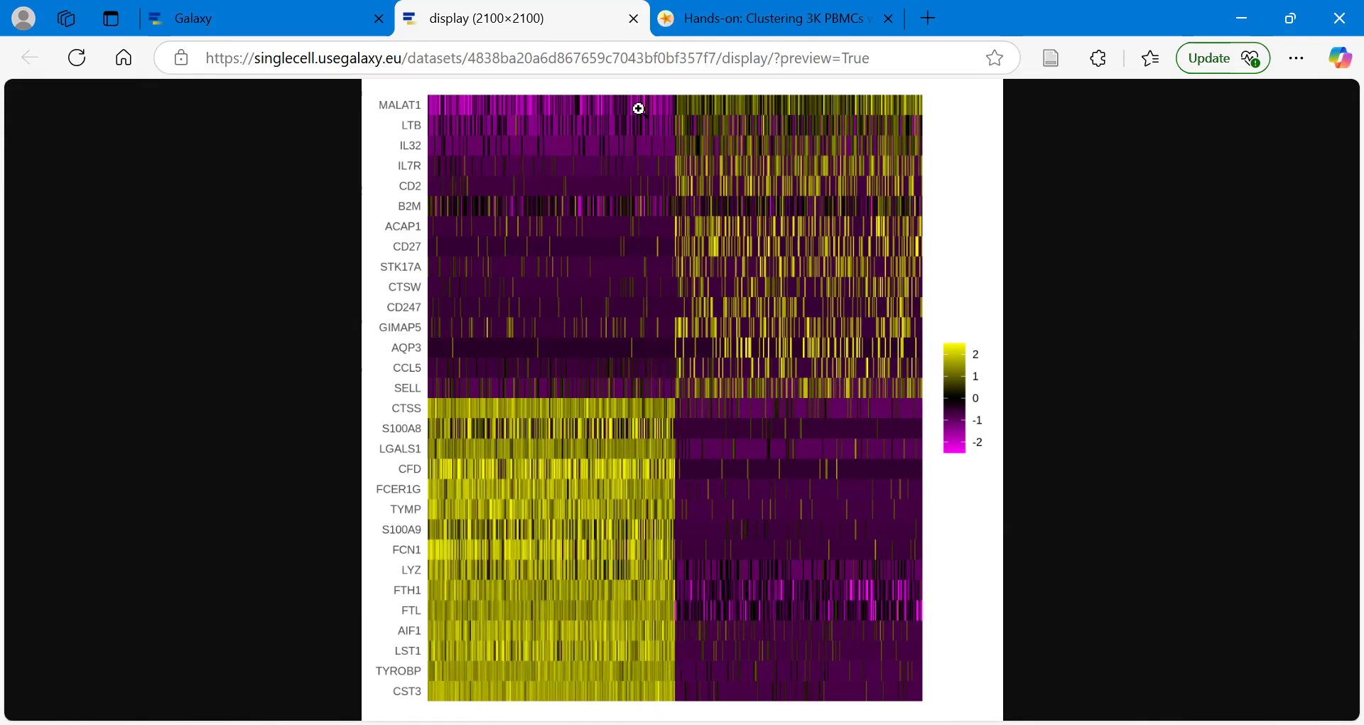
{"action": "left_click", "coordinate": [232, 11]}
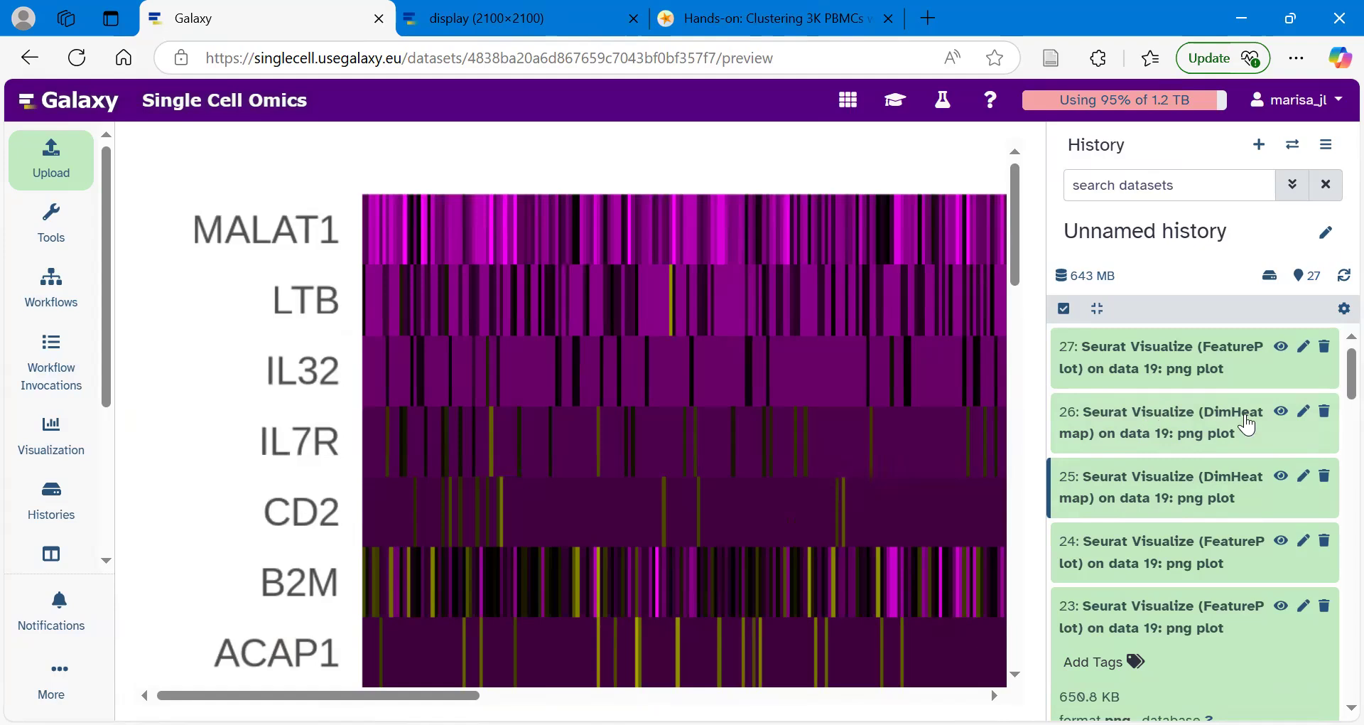
Open the DimHeatmap image of dataset 26 full size, examine its heatmaps, and close both heatmap image tabs
{"action": "left_click", "coordinate": [1283, 413]}
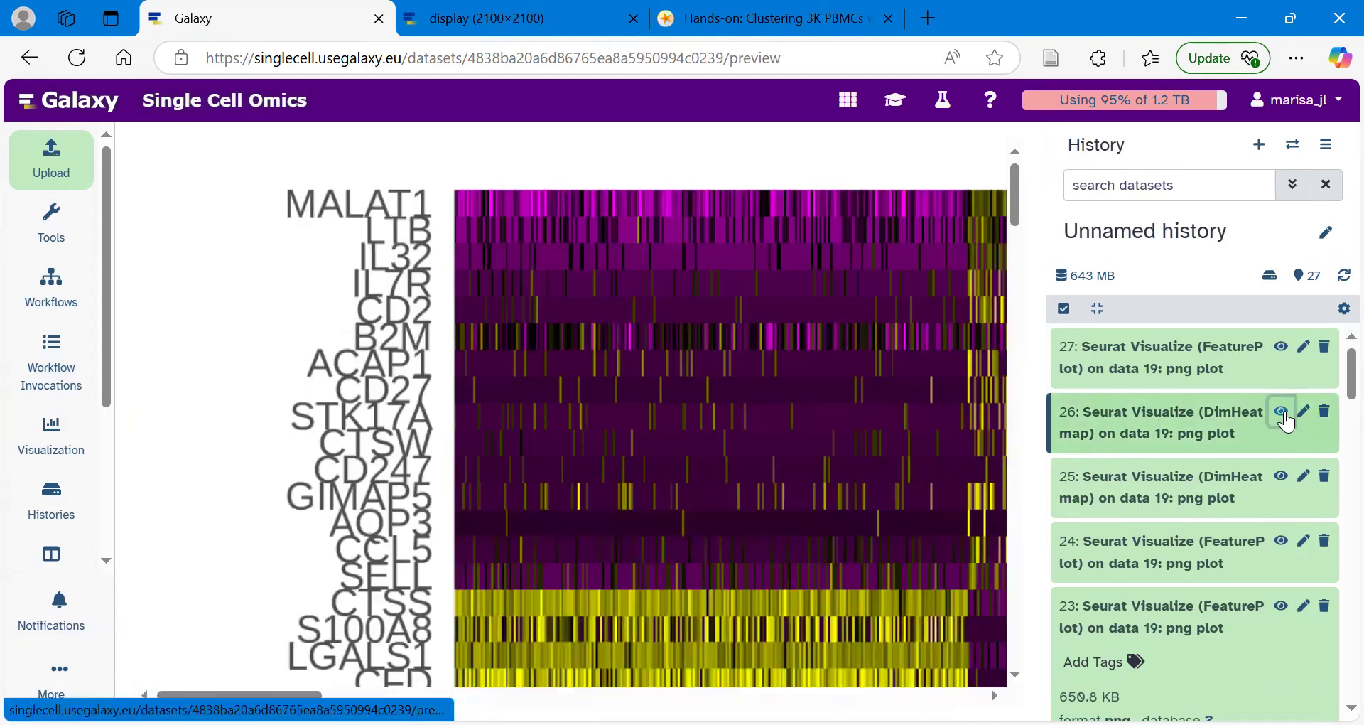
{"action": "right_click", "coordinate": [552, 249]}
{"action": "left_click", "coordinate": [653, 275]}
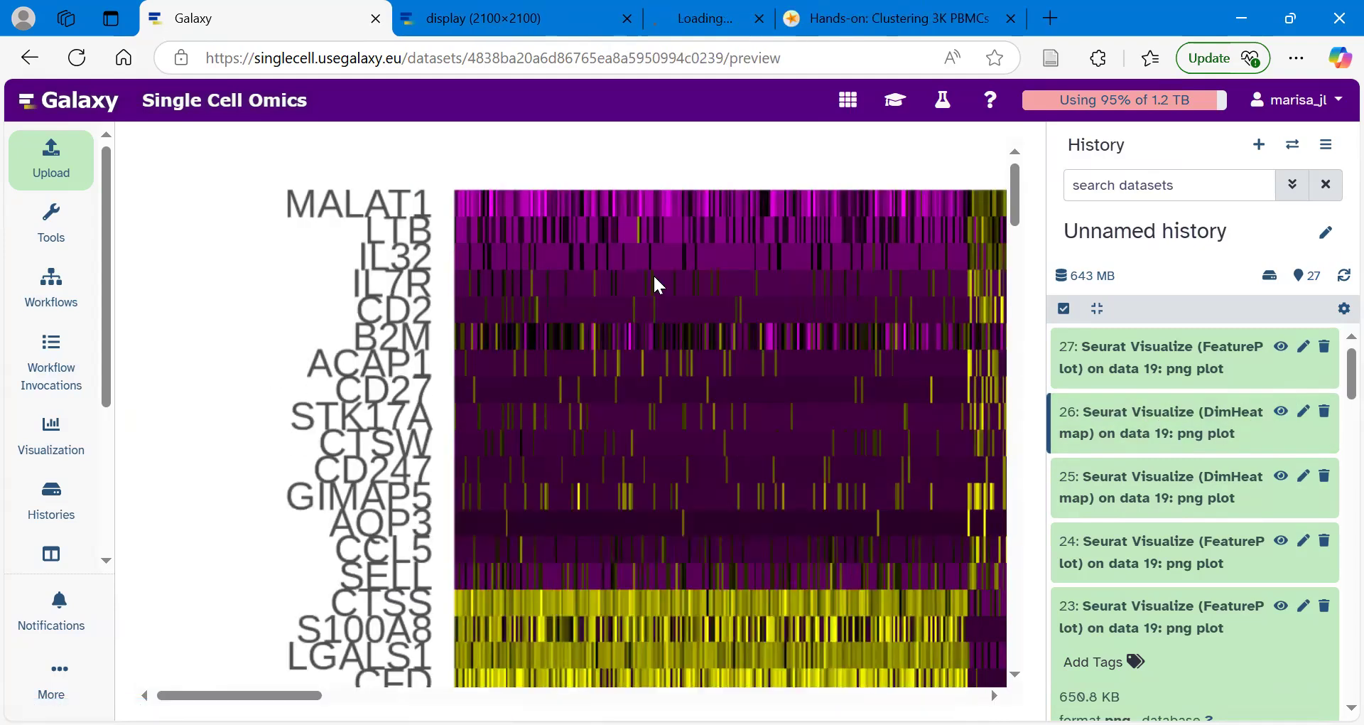
{"action": "left_click", "coordinate": [719, 19]}
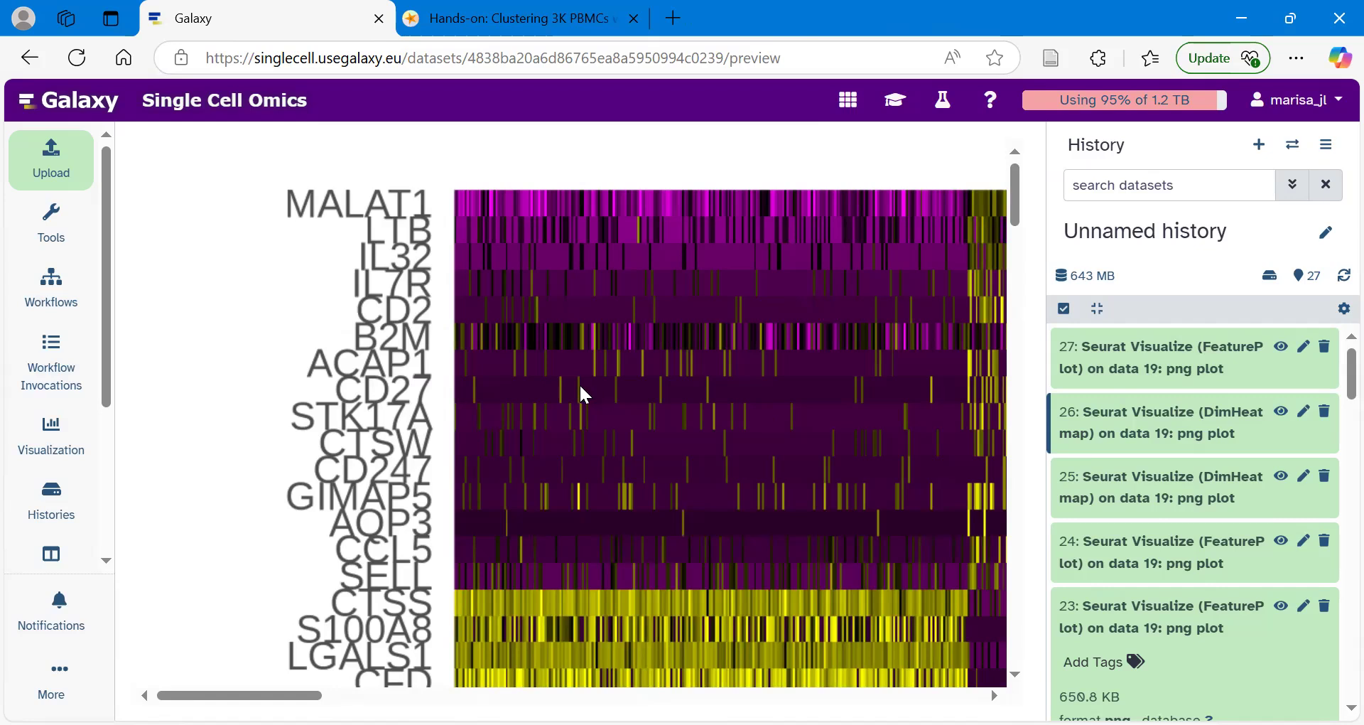
{"action": "scroll", "coordinate": [581, 387], "scroll_direction": "right", "scroll_amount": 1}
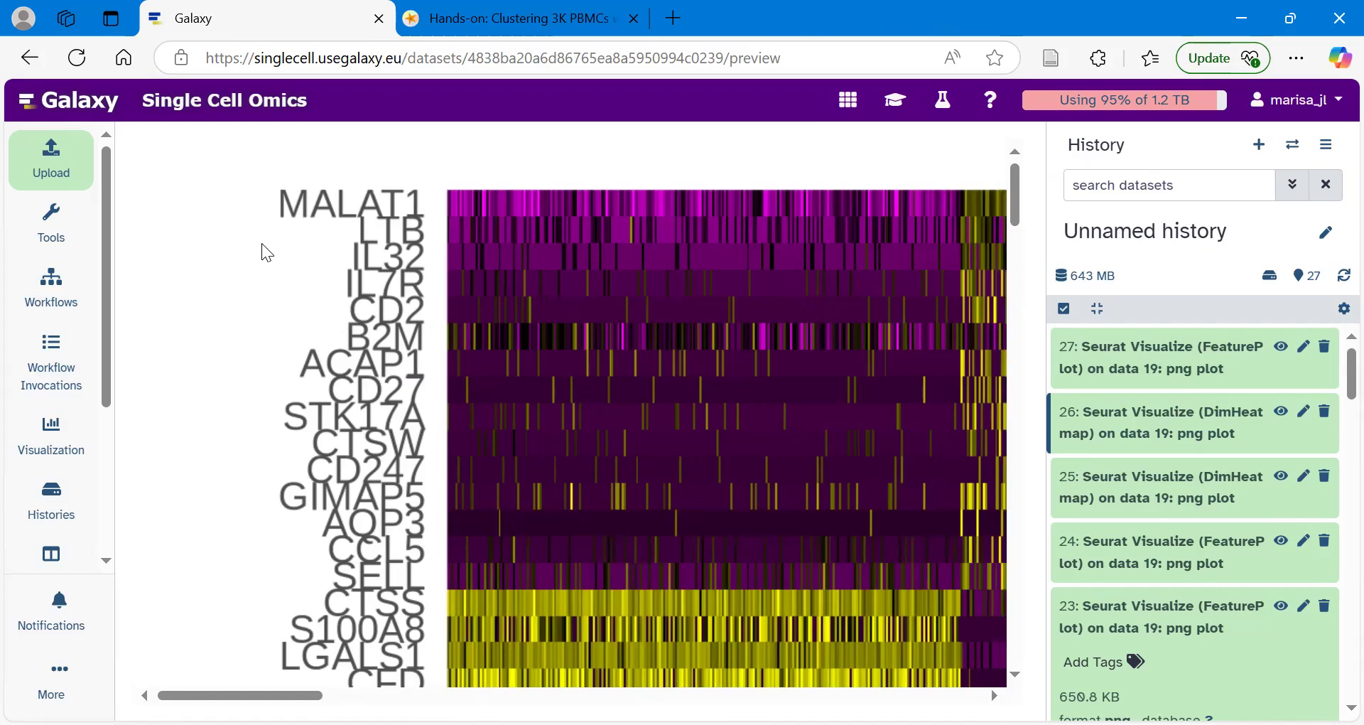
Search the Galaxy tools for "seurat vis" and open the Seurat Visualize form with the tool list hidden
{"action": "left_click", "coordinate": [56, 236]}
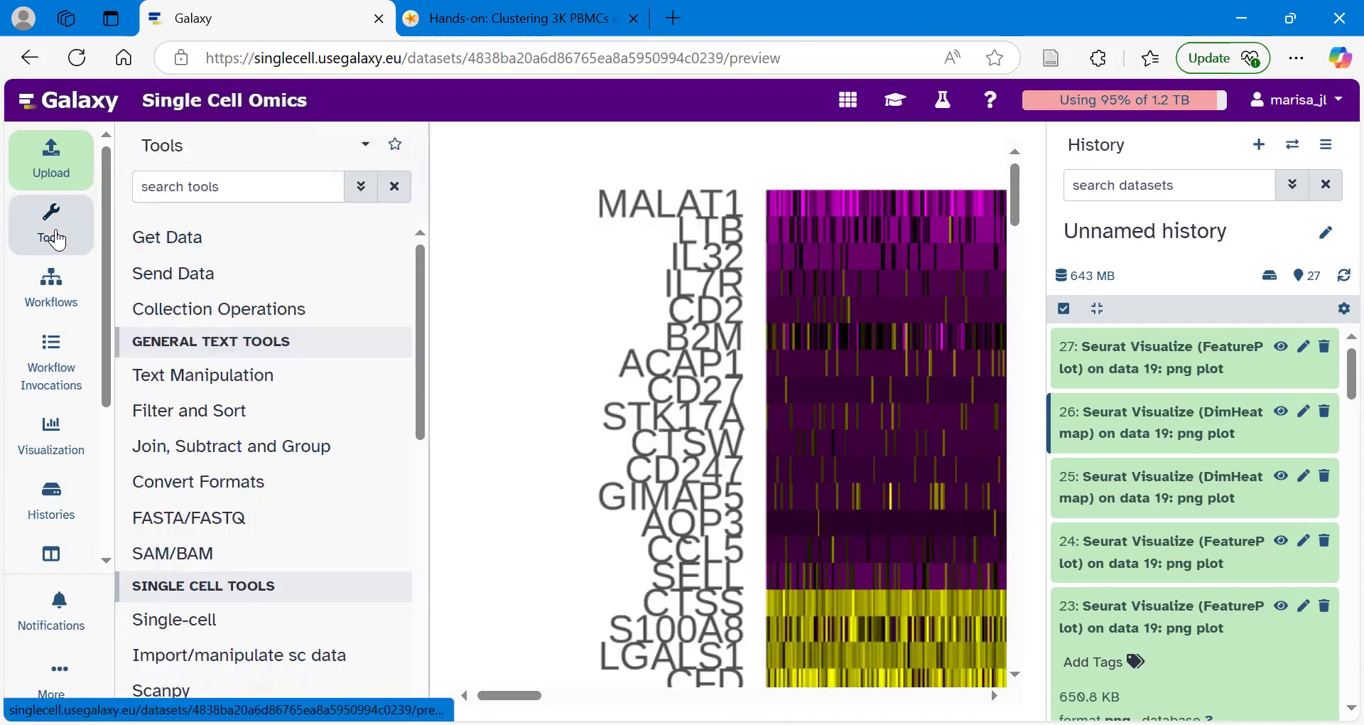
{"action": "left_click", "coordinate": [225, 188]}
{"action": "type", "text": "seurat vis"}
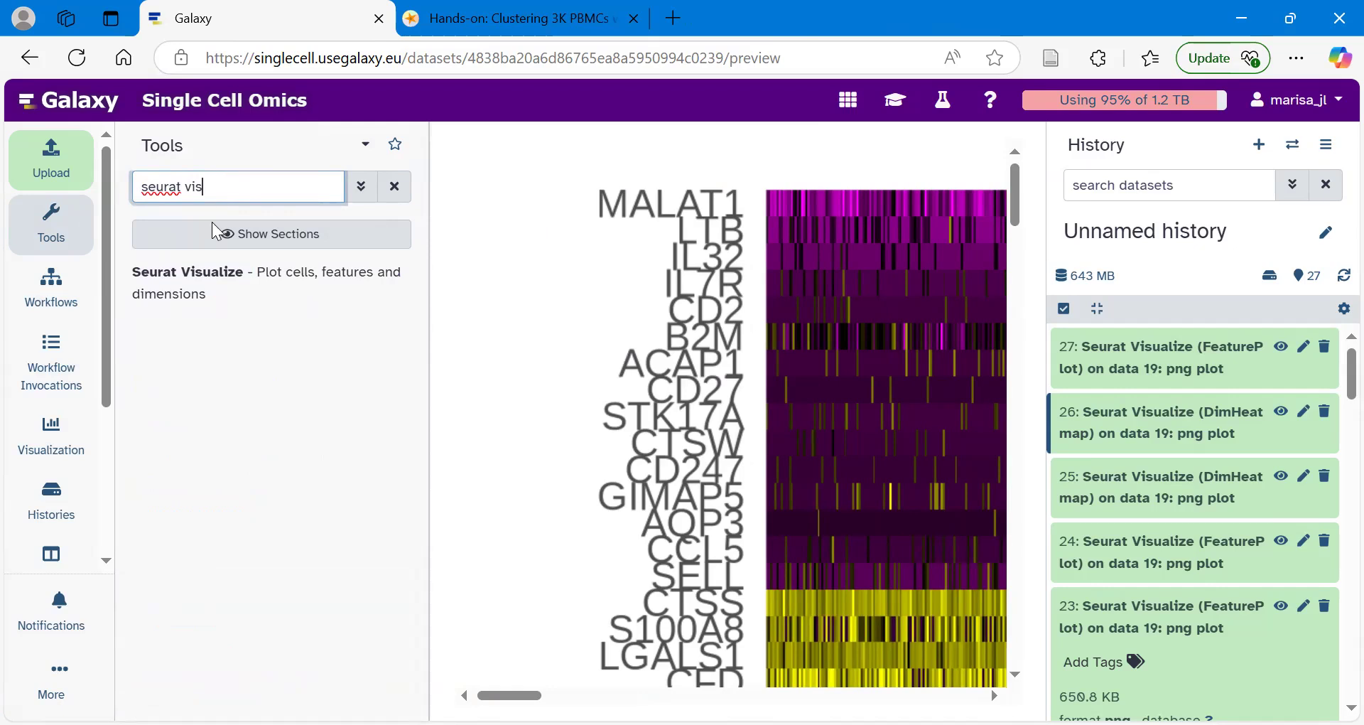
{"action": "left_click", "coordinate": [200, 283]}
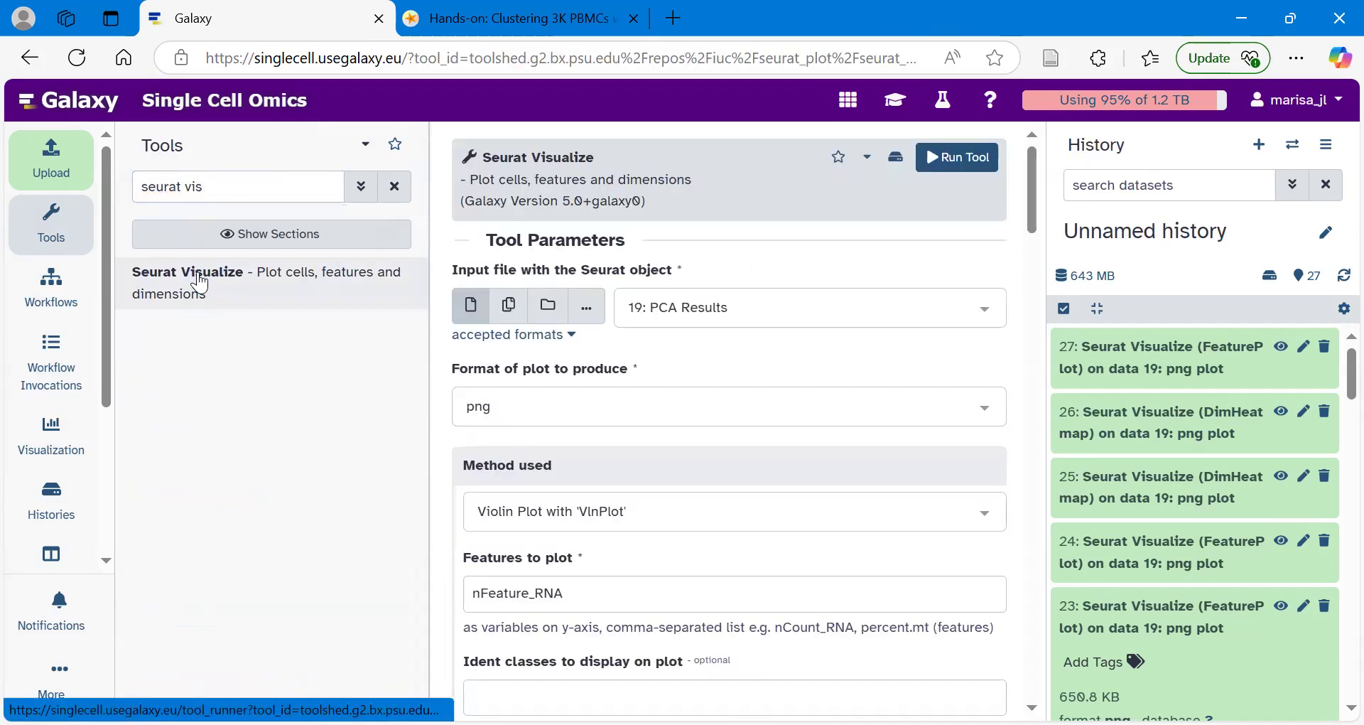
{"action": "left_click", "coordinate": [52, 233]}
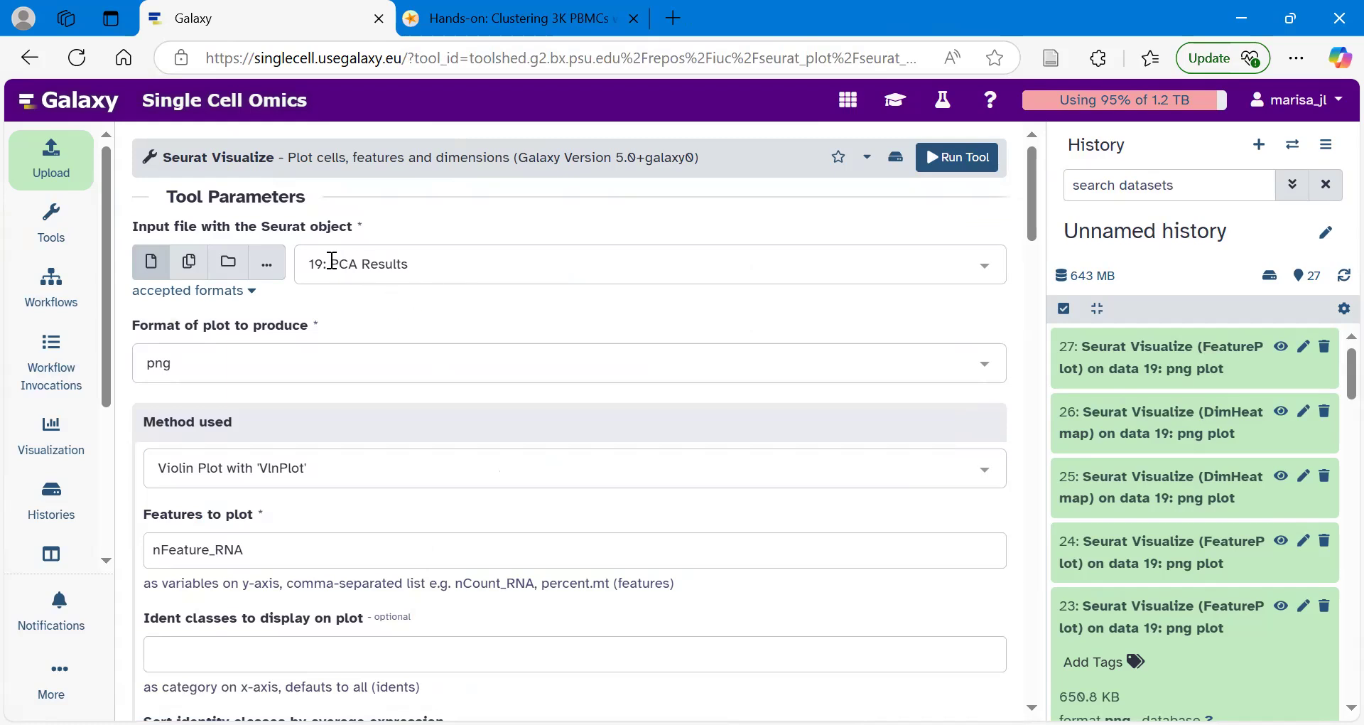
Set the plotting method to Determine dimensionality with 'ElbowPlot' and run the tool on the PCA Results as png
{"action": "scroll", "coordinate": [374, 324], "scroll_direction": "down", "scroll_amount": 2}
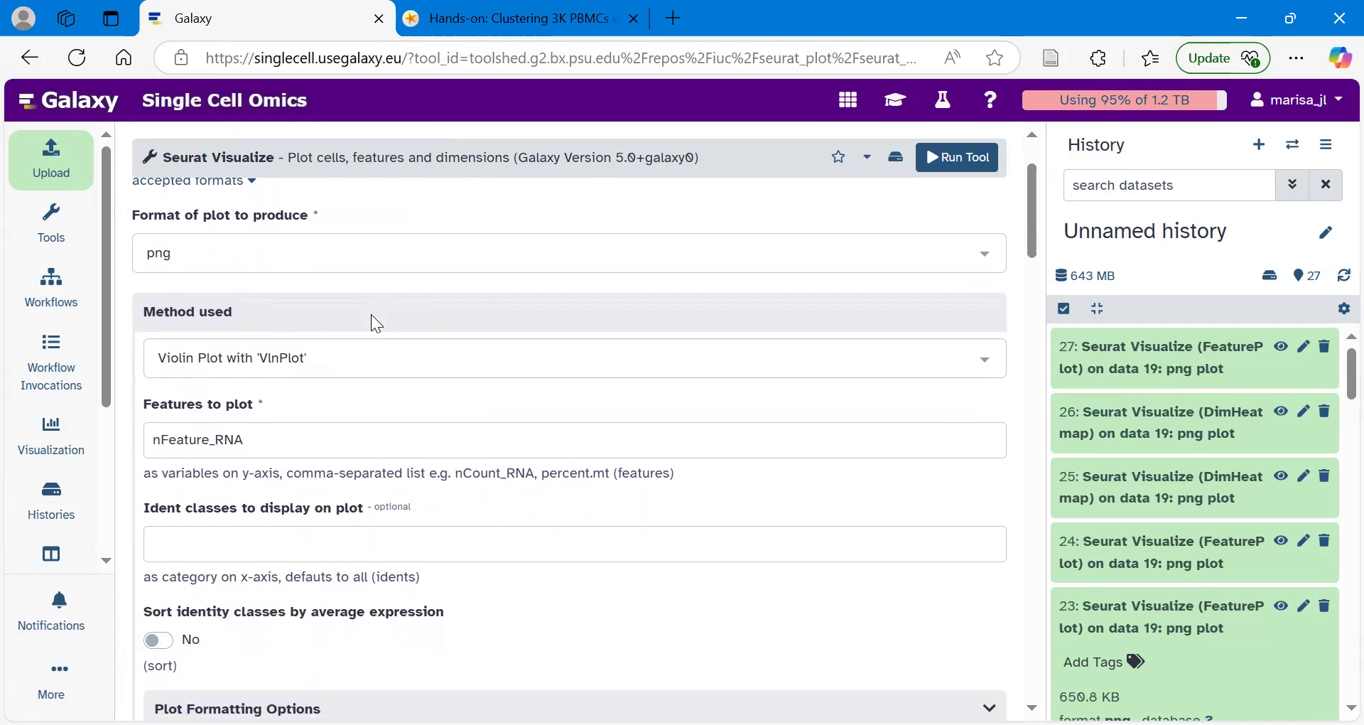
{"action": "left_click", "coordinate": [256, 332]}
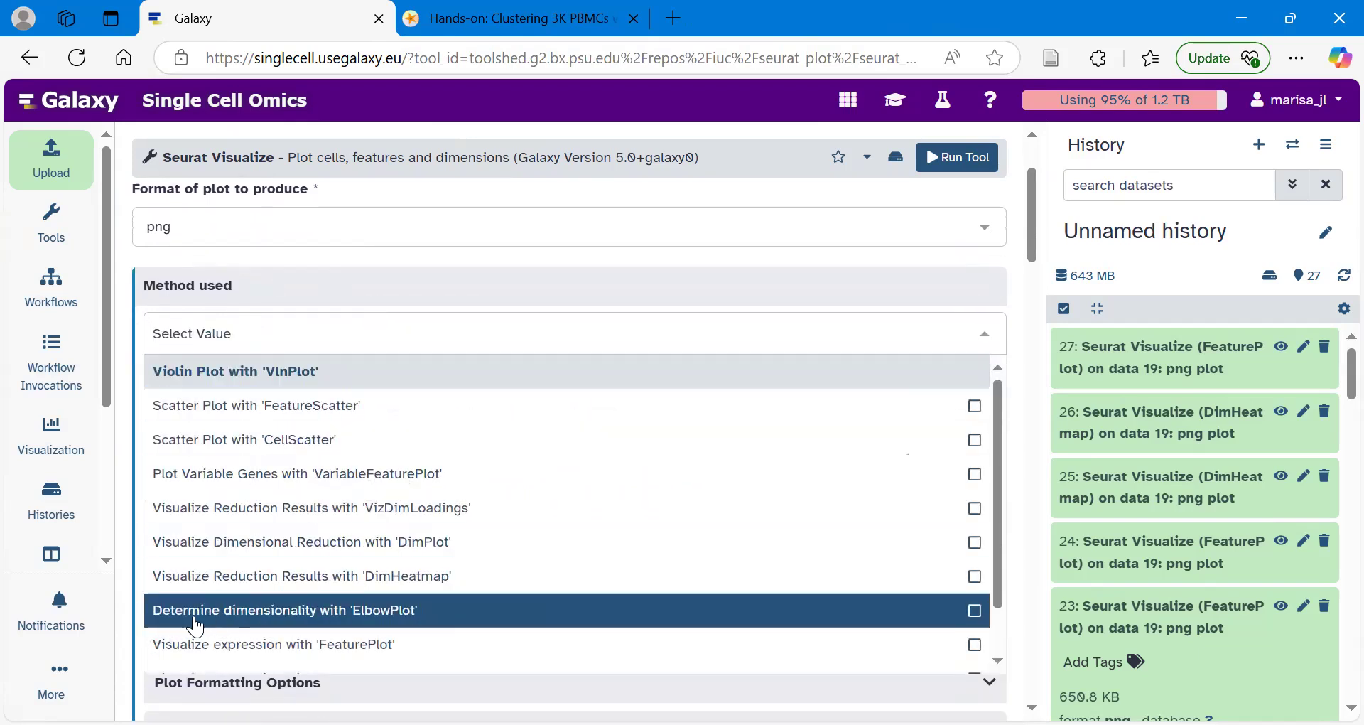
{"action": "left_click", "coordinate": [403, 623]}
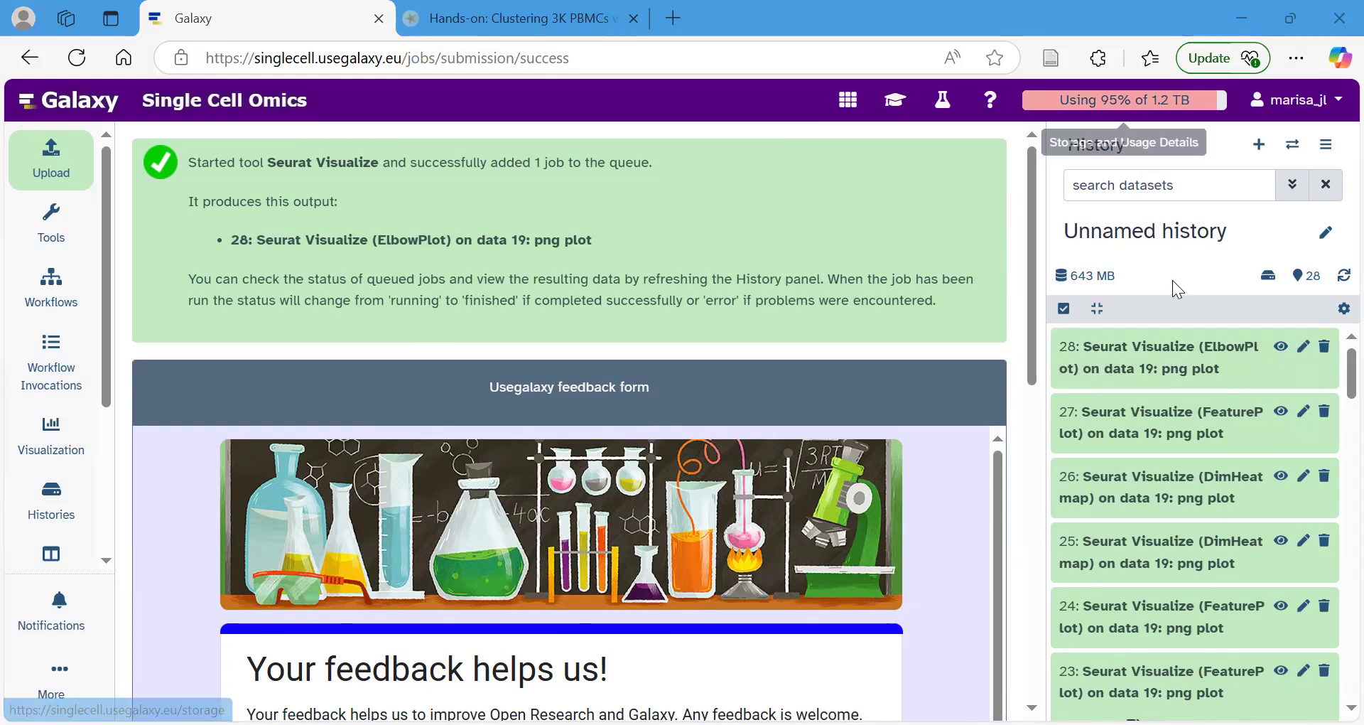
View the ElbowPlot image of dataset 28 full size in its own tab to examine standard deviation per PC, then close it
{"action": "left_click", "coordinate": [1283, 351]}
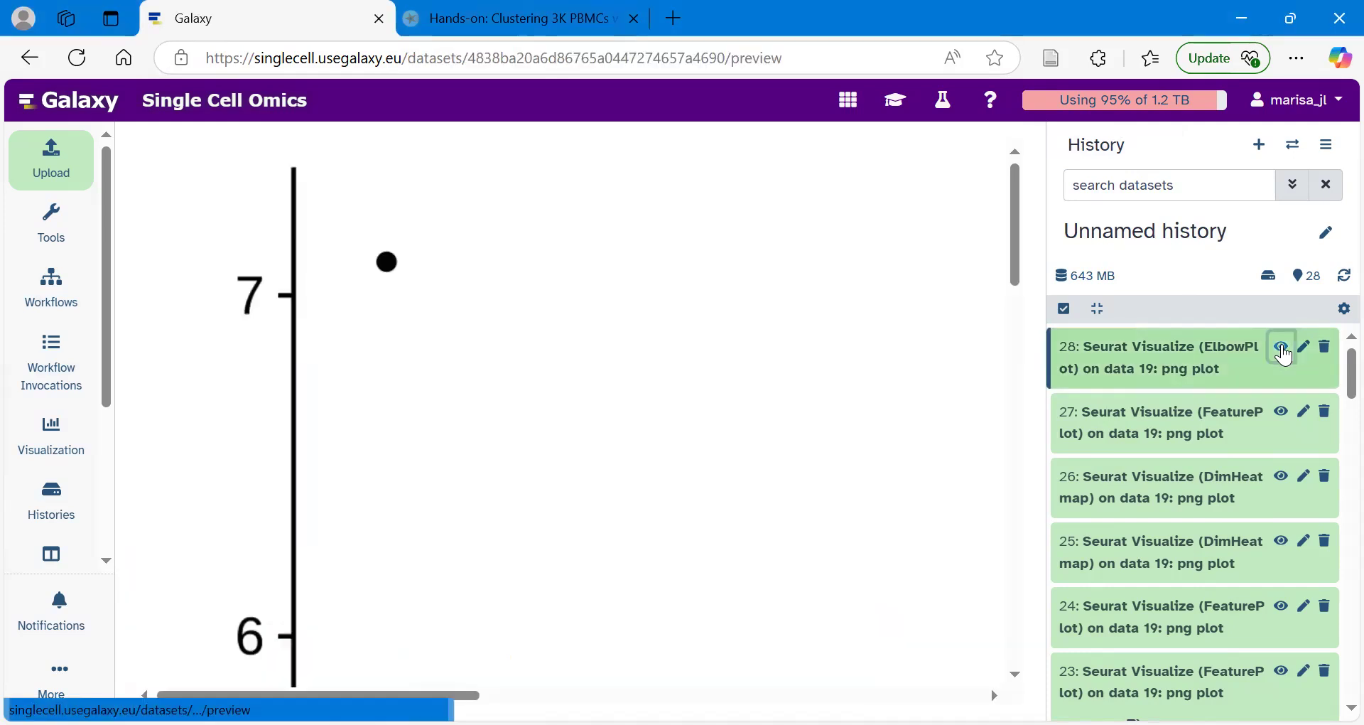
{"action": "right_click", "coordinate": [406, 226]}
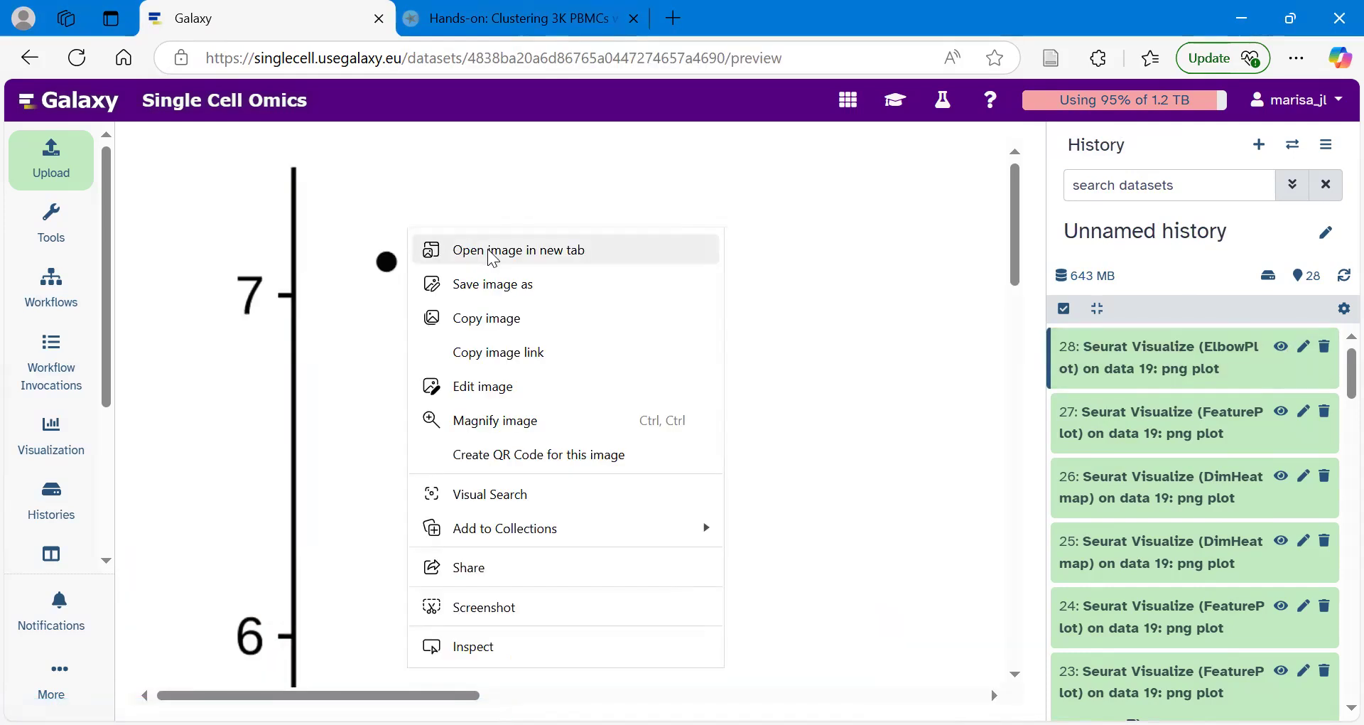
{"action": "left_click", "coordinate": [489, 250]}
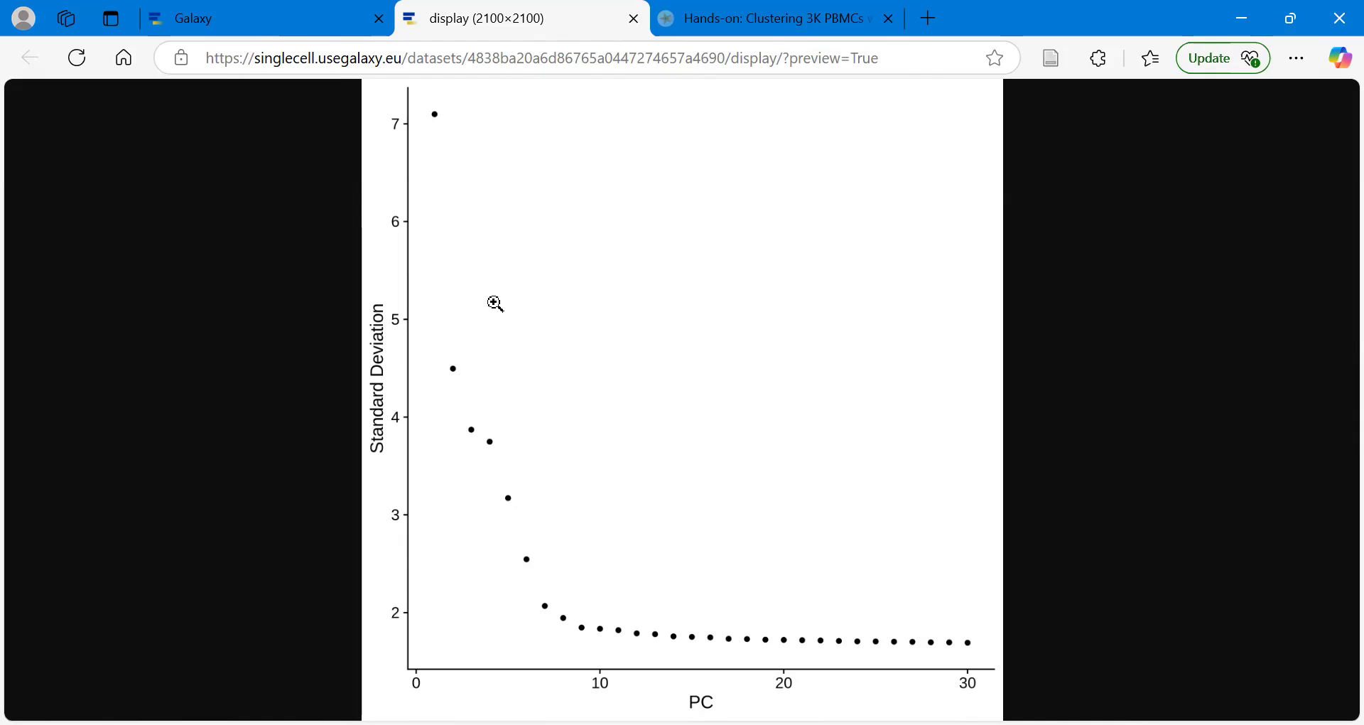
{"action": "key", "text": "ctrl+w"}
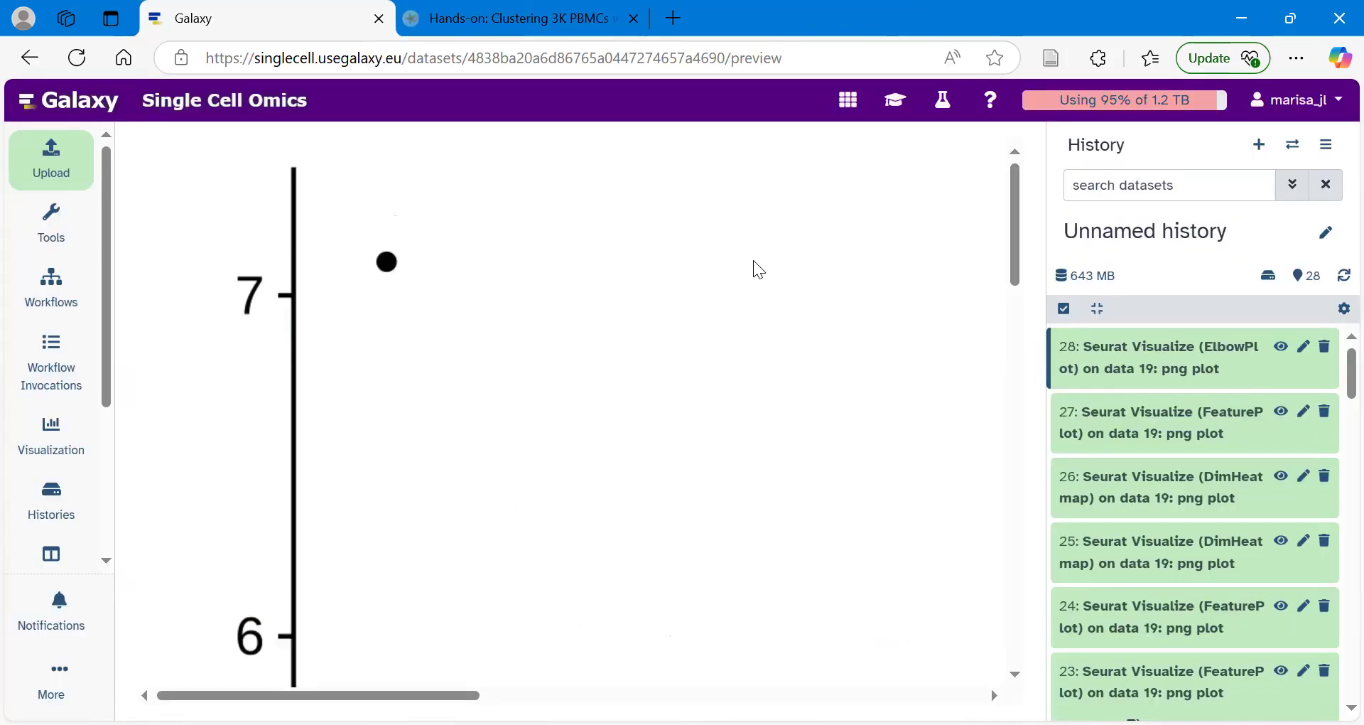
Open Seurat Find Clusters from the tutorial's Find Neighbors hands-on and run it on the PCA Results with 'FindNeighbors', using 10 dimensions
{"action": "left_click", "coordinate": [895, 107]}
{"action": "left_click", "coordinate": [652, 516]}
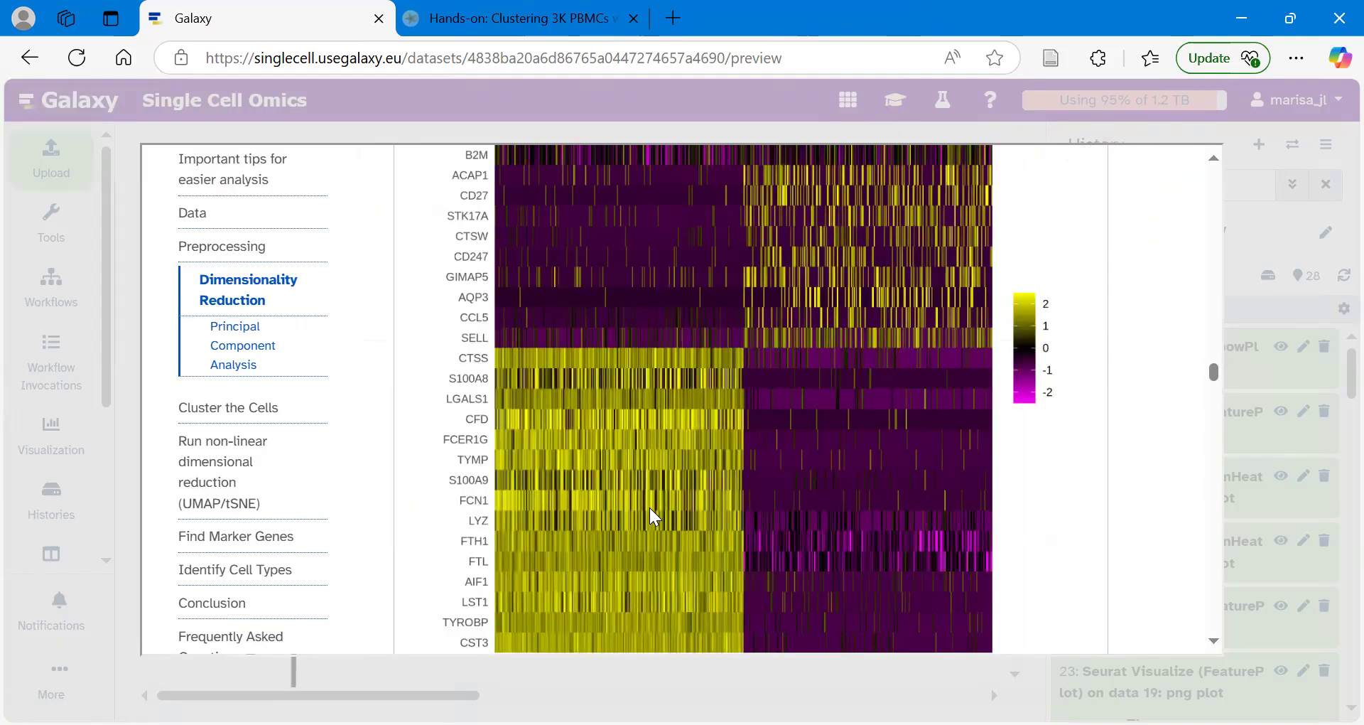
{"action": "scroll", "coordinate": [650, 507], "scroll_direction": "down", "scroll_amount": 5}
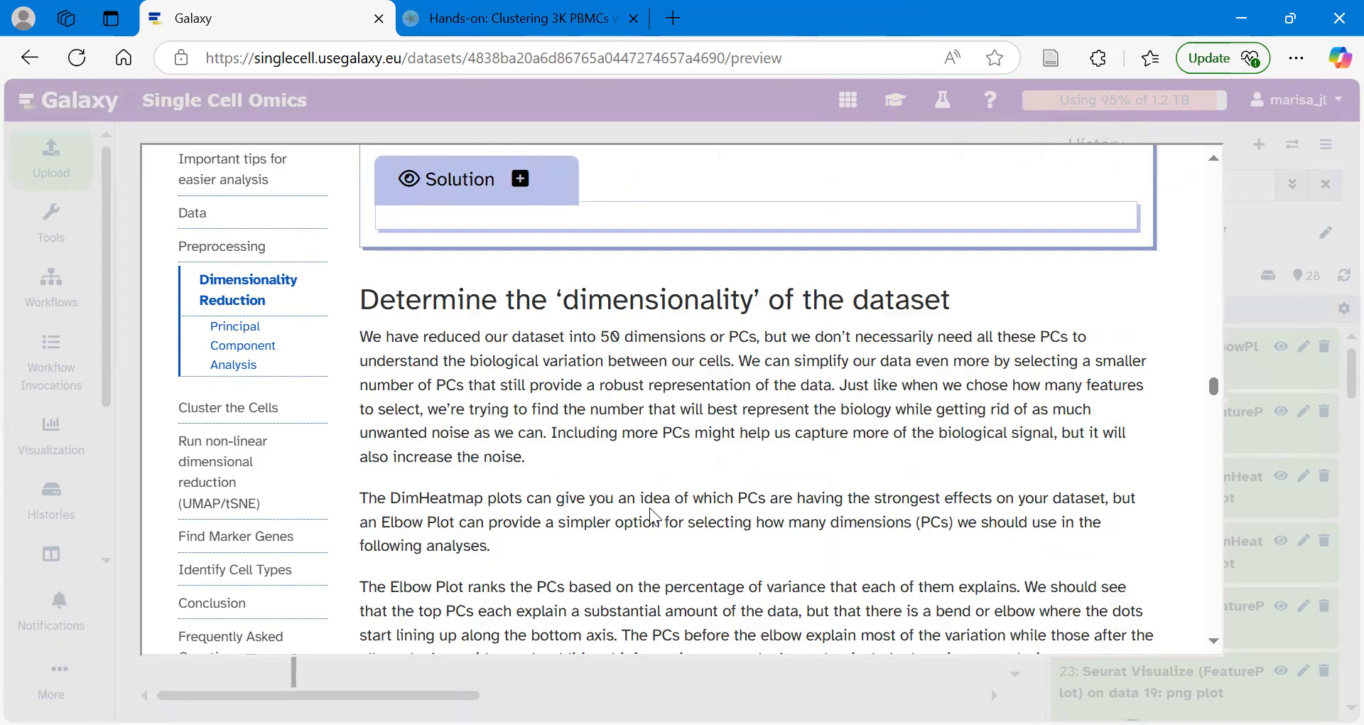
{"action": "scroll", "coordinate": [652, 516], "scroll_direction": "down", "scroll_amount": 15}
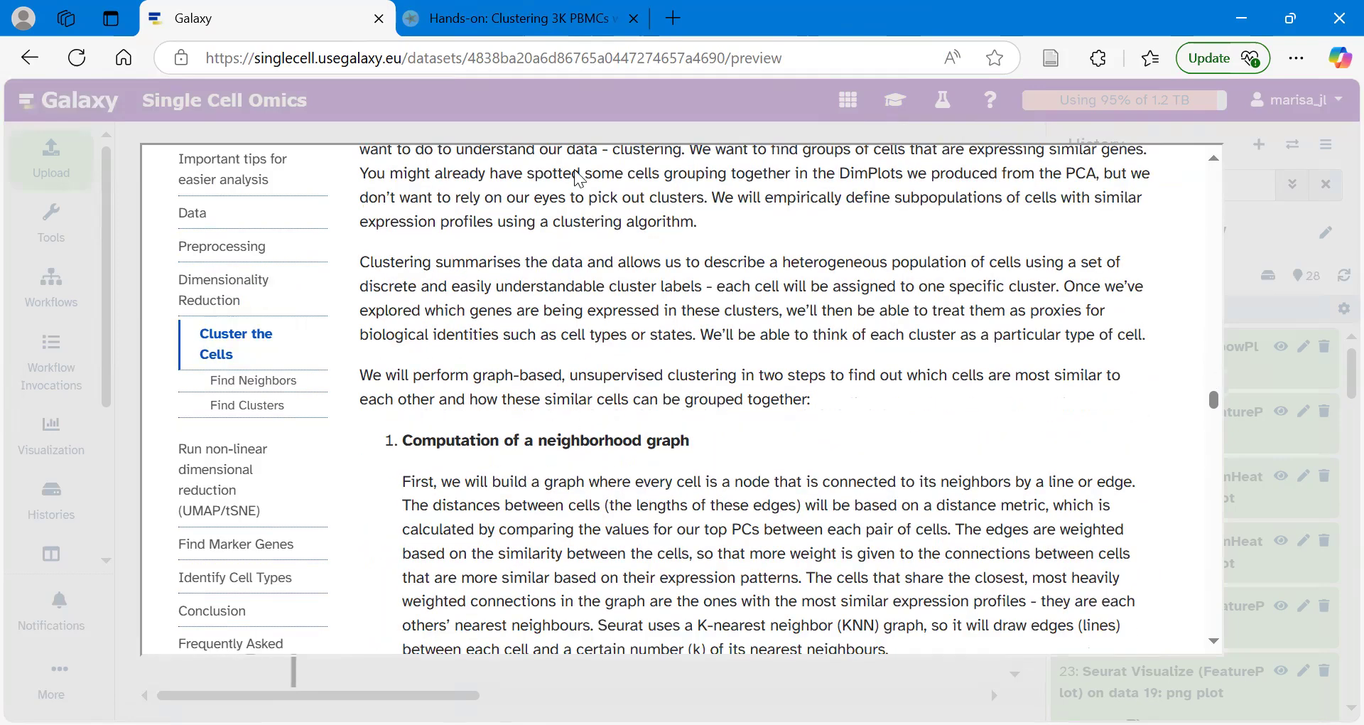
{"action": "scroll", "coordinate": [668, 401], "scroll_direction": "up", "scroll_amount": 2}
{"action": "scroll", "coordinate": [668, 402], "scroll_direction": "down", "scroll_amount": 5}
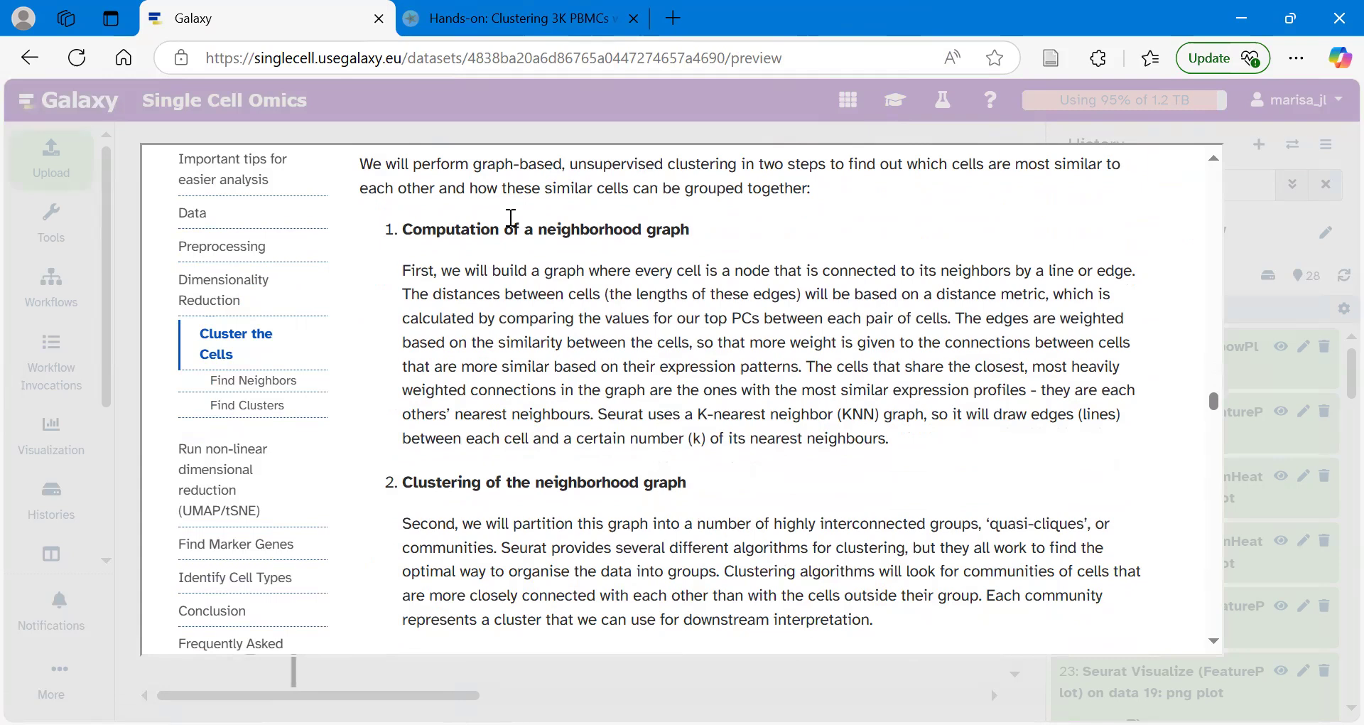
{"action": "scroll", "coordinate": [688, 390], "scroll_direction": "down", "scroll_amount": 2}
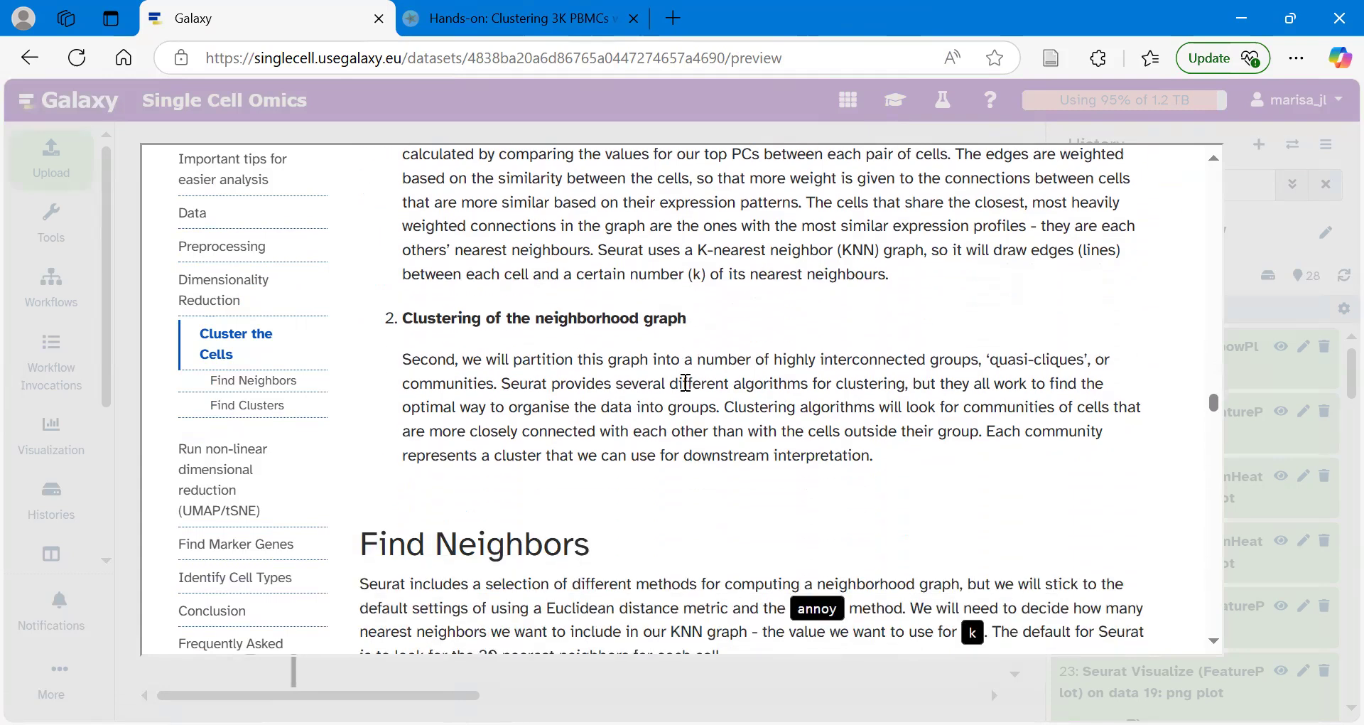
{"action": "scroll", "coordinate": [540, 452], "scroll_direction": "down", "scroll_amount": 5}
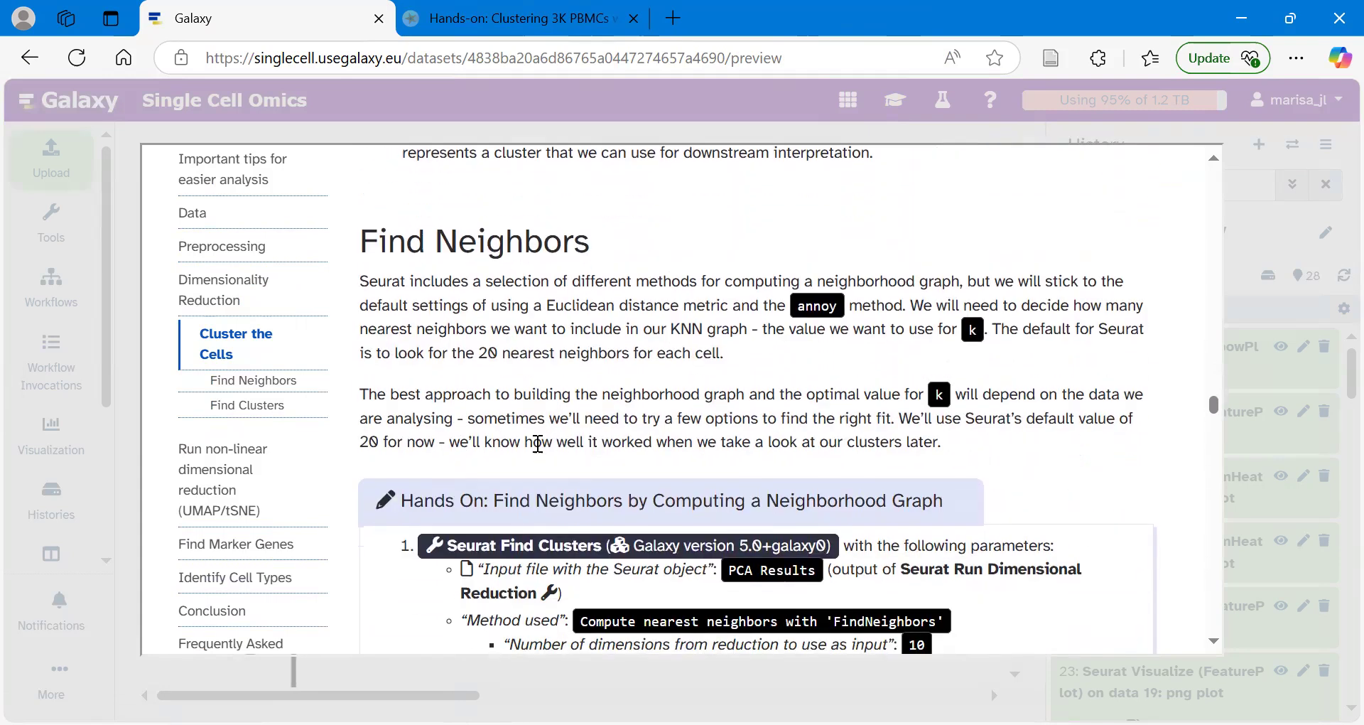
{"action": "scroll", "coordinate": [537, 444], "scroll_direction": "down", "scroll_amount": 1}
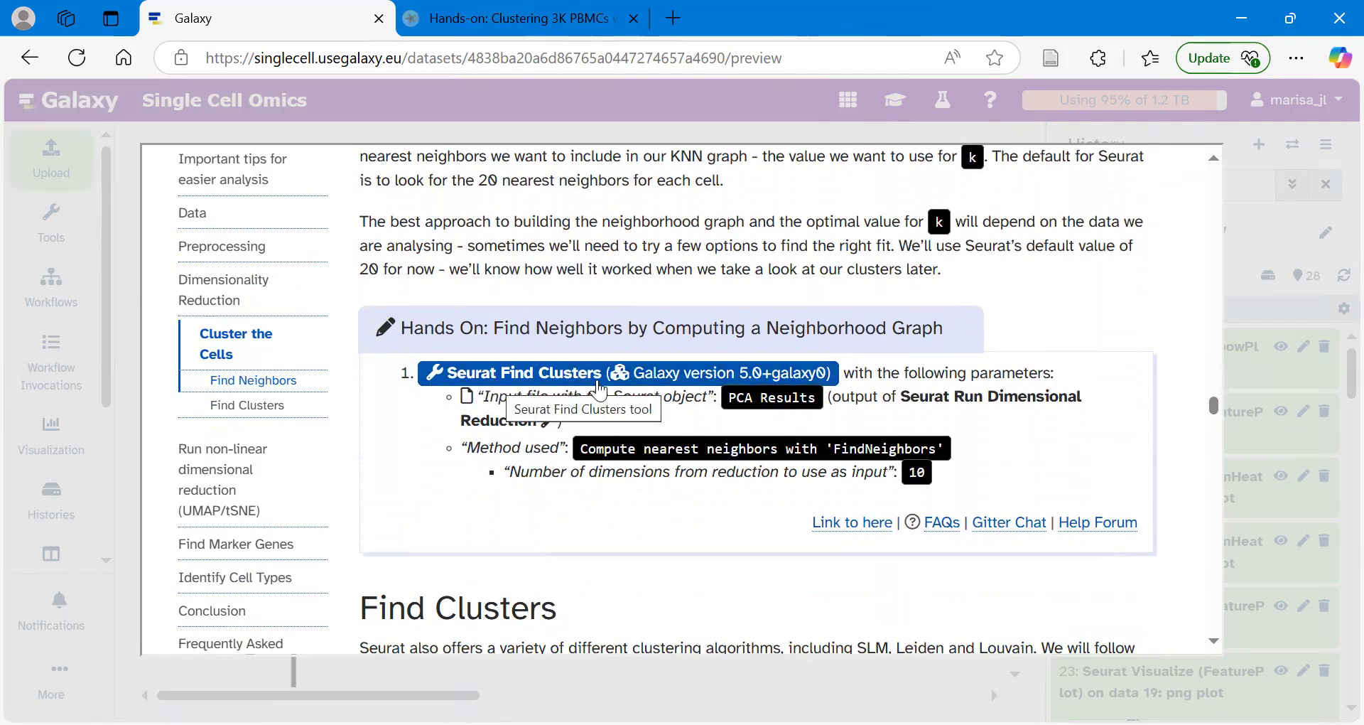
{"action": "left_click", "coordinate": [529, 380]}
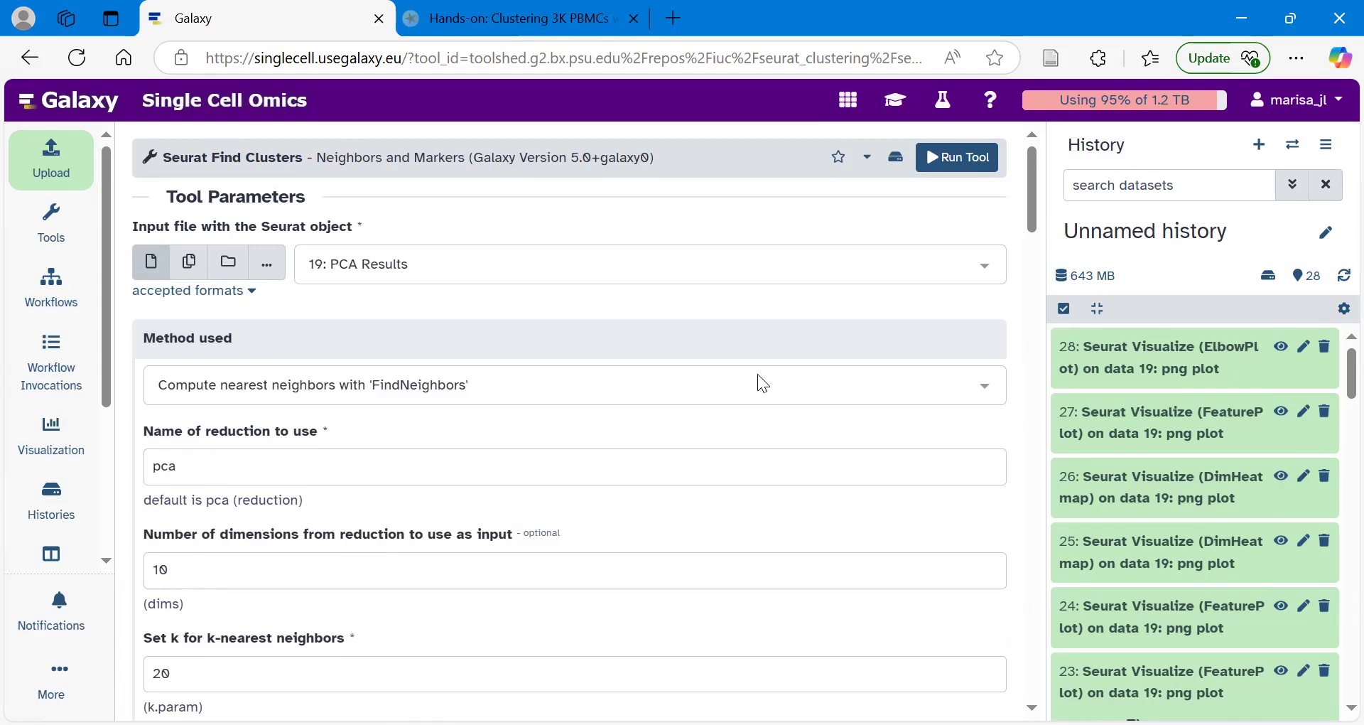
{"action": "left_click", "coordinate": [956, 162]}
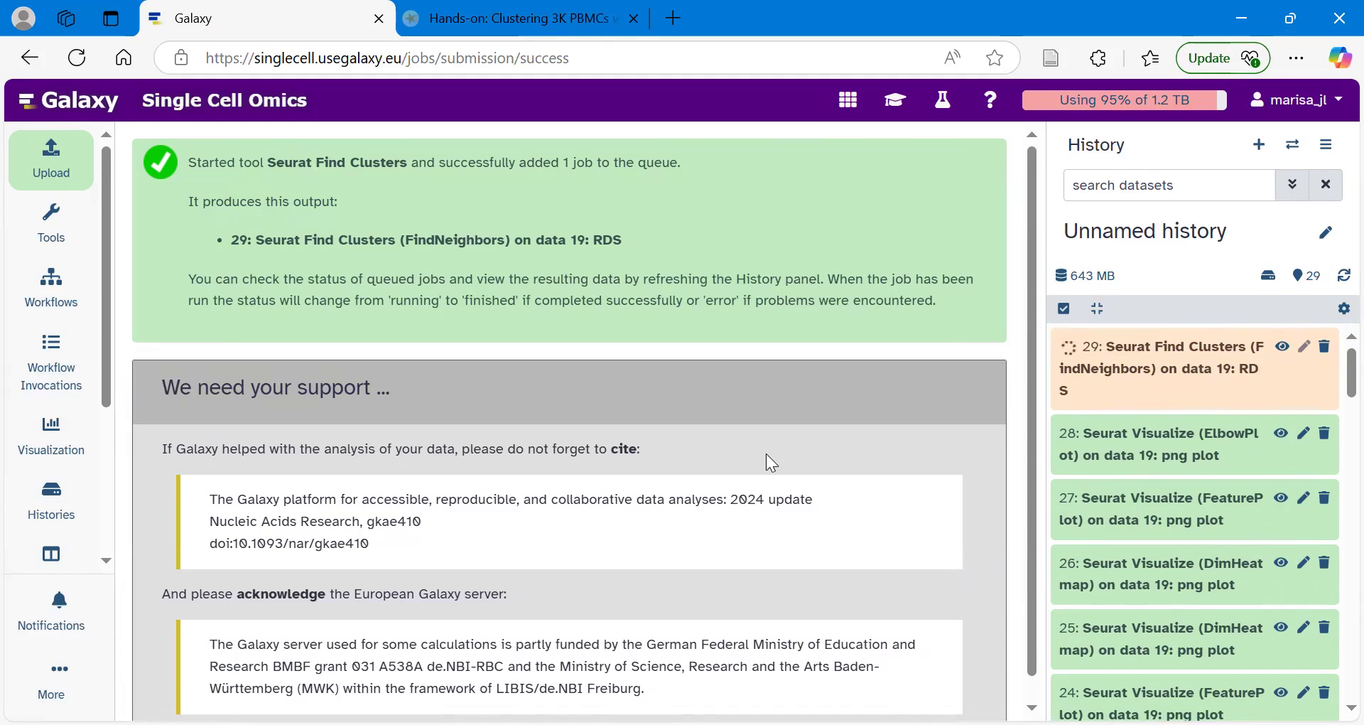
Reopen the tool form from dataset 29, select that dataset as input, and set the method to Identify cell clusters with 'FindClusters'
{"action": "left_click", "coordinate": [1176, 364]}
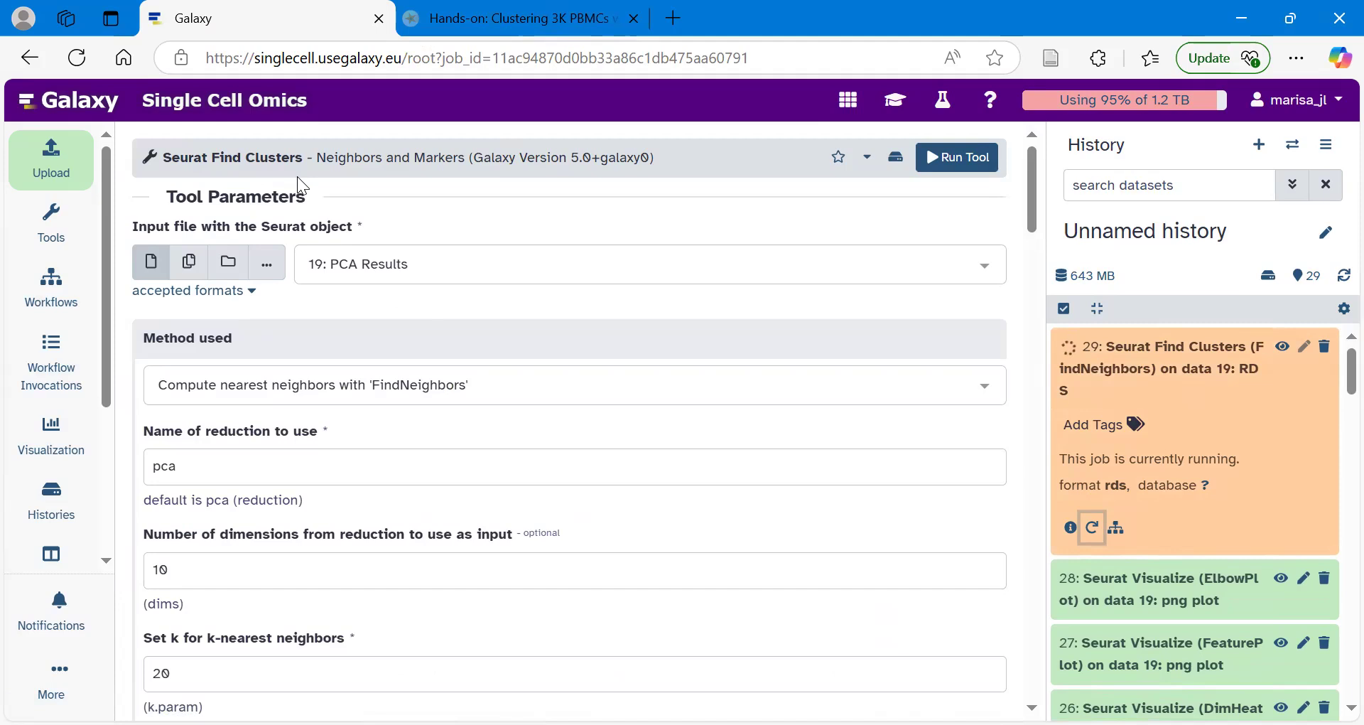
{"action": "left_click", "coordinate": [343, 262]}
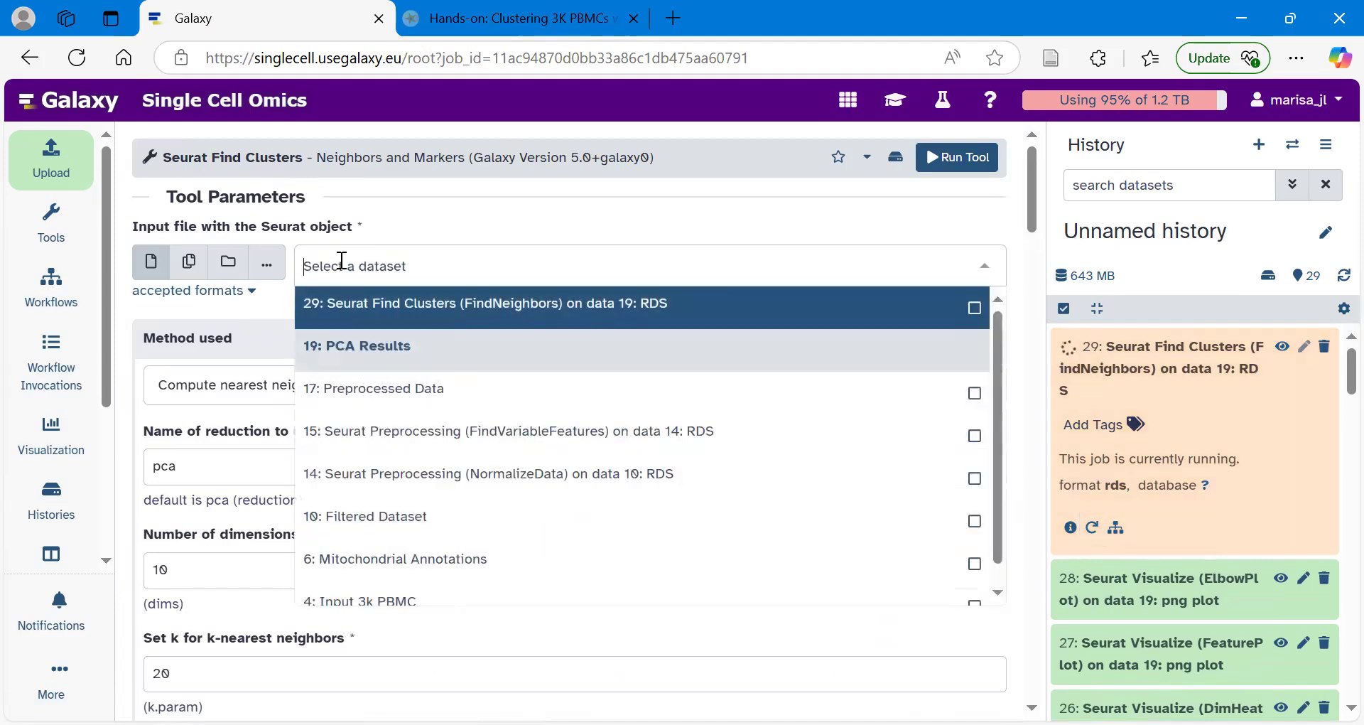
{"action": "left_click", "coordinate": [405, 320]}
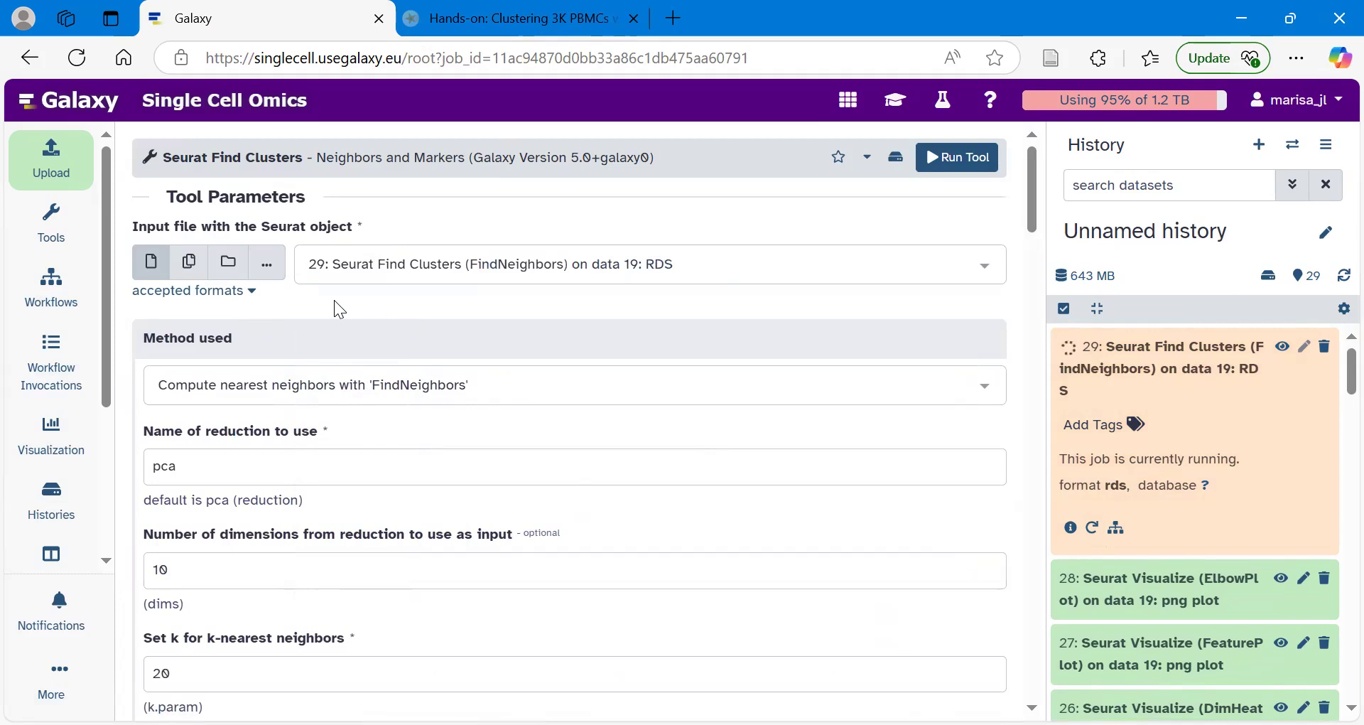
{"action": "left_click", "coordinate": [262, 393]}
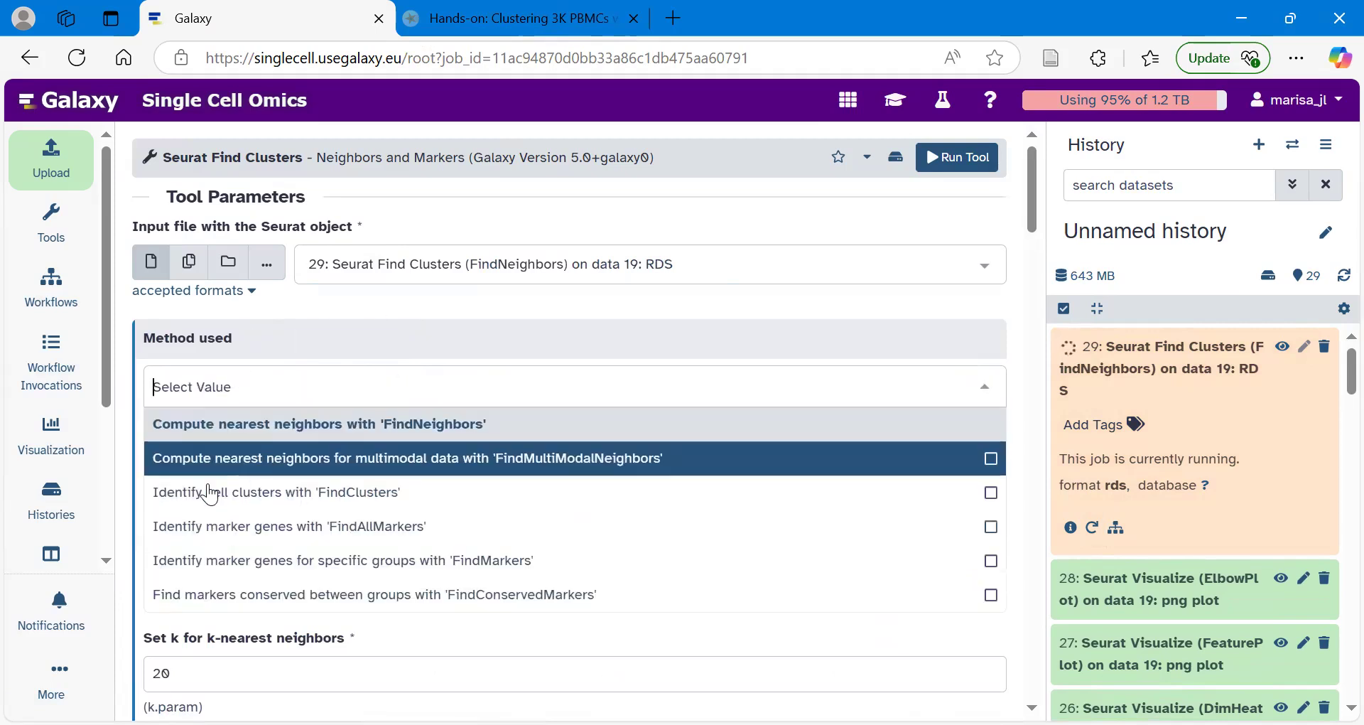
{"action": "left_click", "coordinate": [360, 507]}
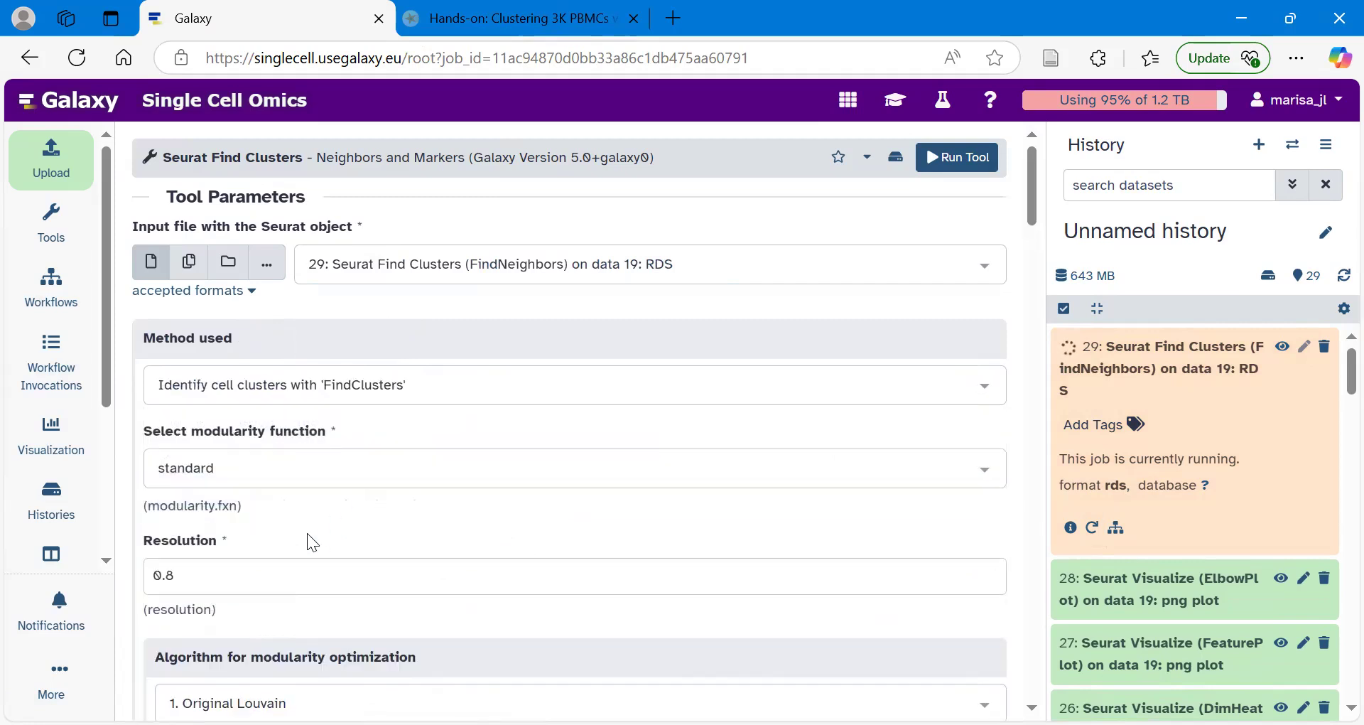
Set the clustering resolution to 0.5, check the algorithm is Original Louvain, and run the tool
{"action": "left_click", "coordinate": [200, 580]}
{"action": "key", "text": "BackSpace"}
{"action": "type", "text": "5"}
{"action": "left_click", "coordinate": [338, 514]}
{"action": "scroll", "coordinate": [328, 522], "scroll_direction": "down", "scroll_amount": 2}
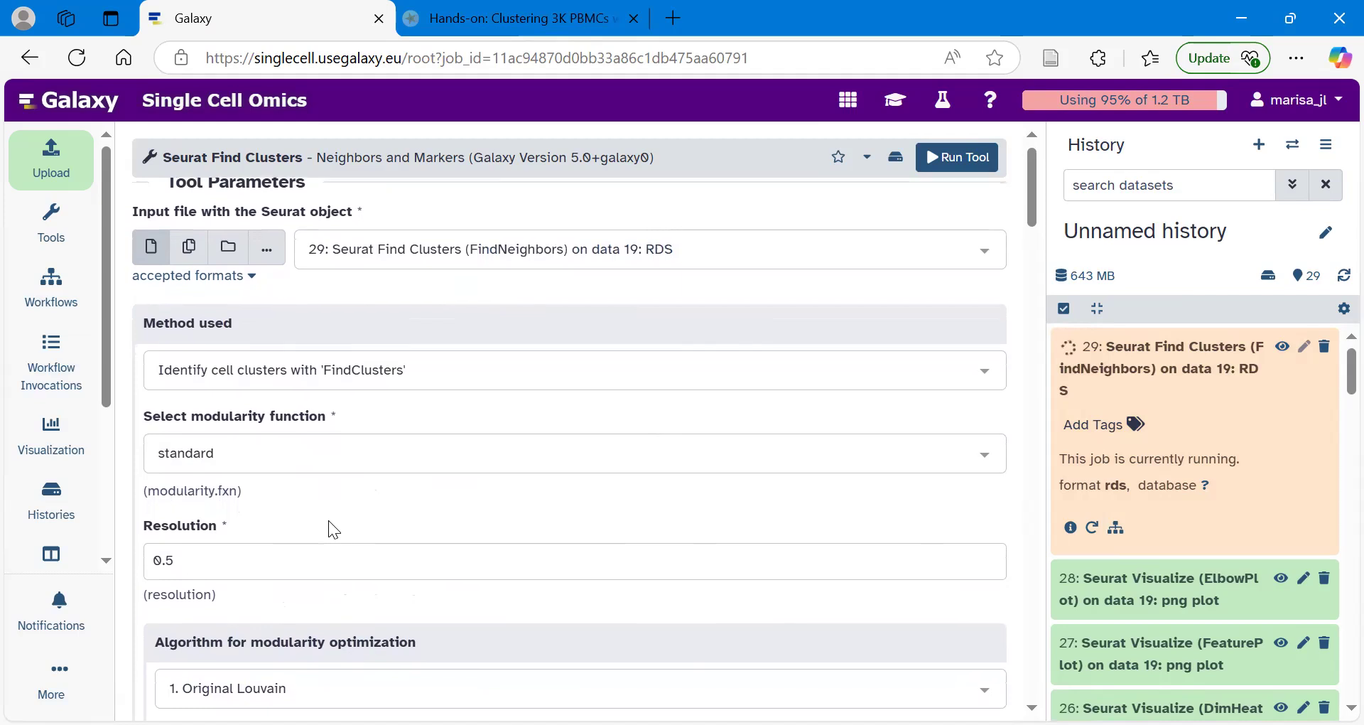
{"action": "scroll", "coordinate": [329, 520], "scroll_direction": "down", "scroll_amount": 3}
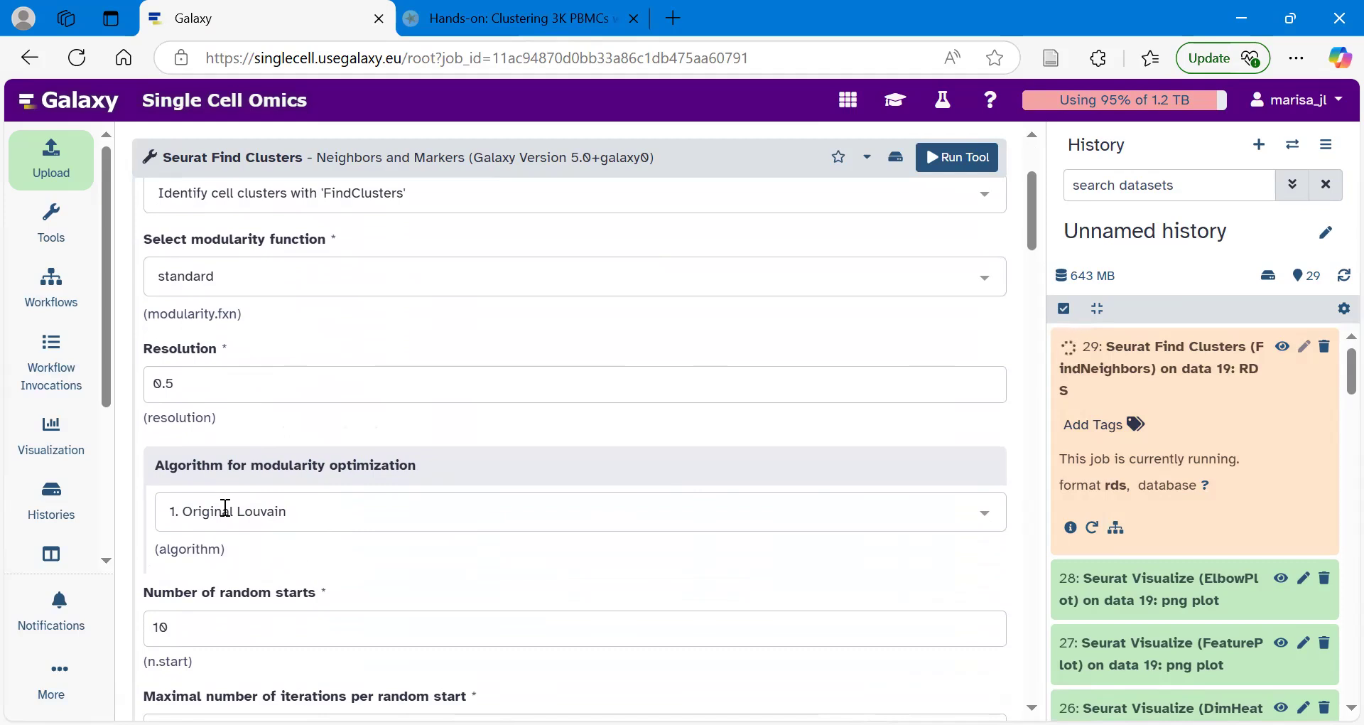
{"action": "scroll", "coordinate": [524, 546], "scroll_direction": "up", "scroll_amount": 3}
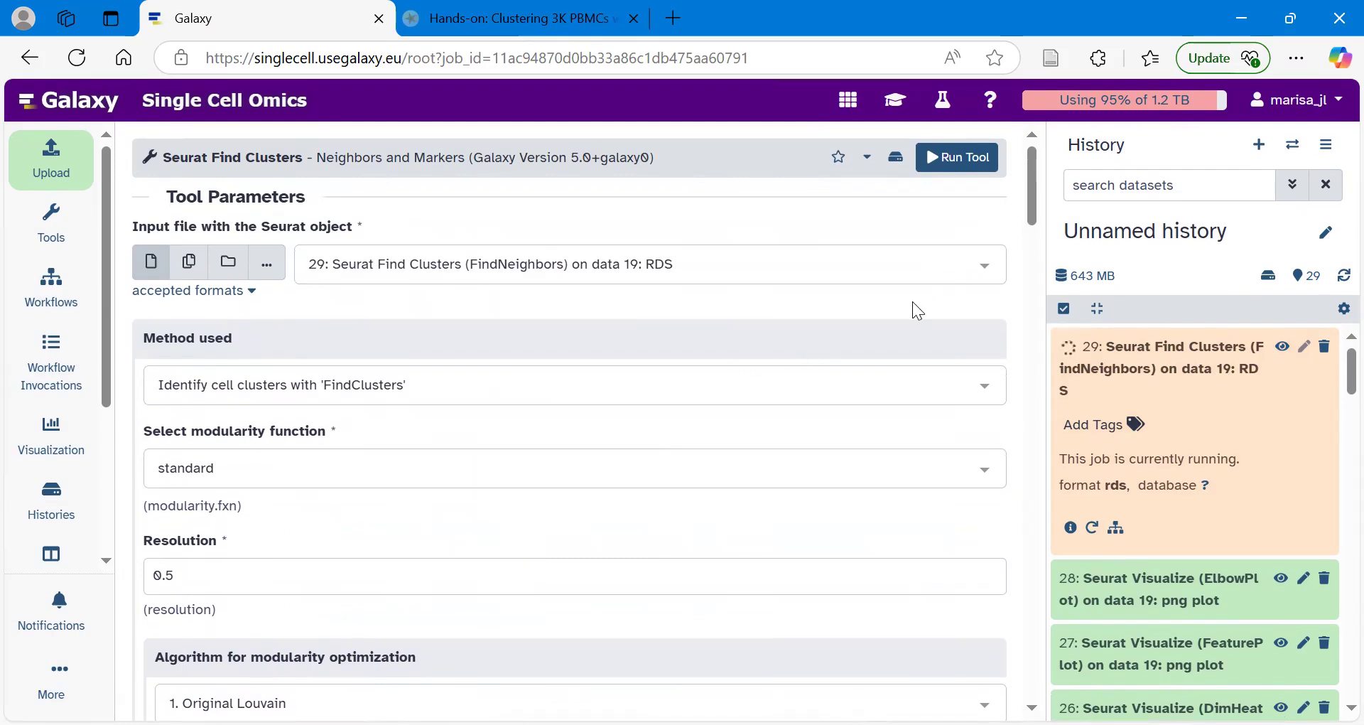
{"action": "left_click", "coordinate": [963, 159]}
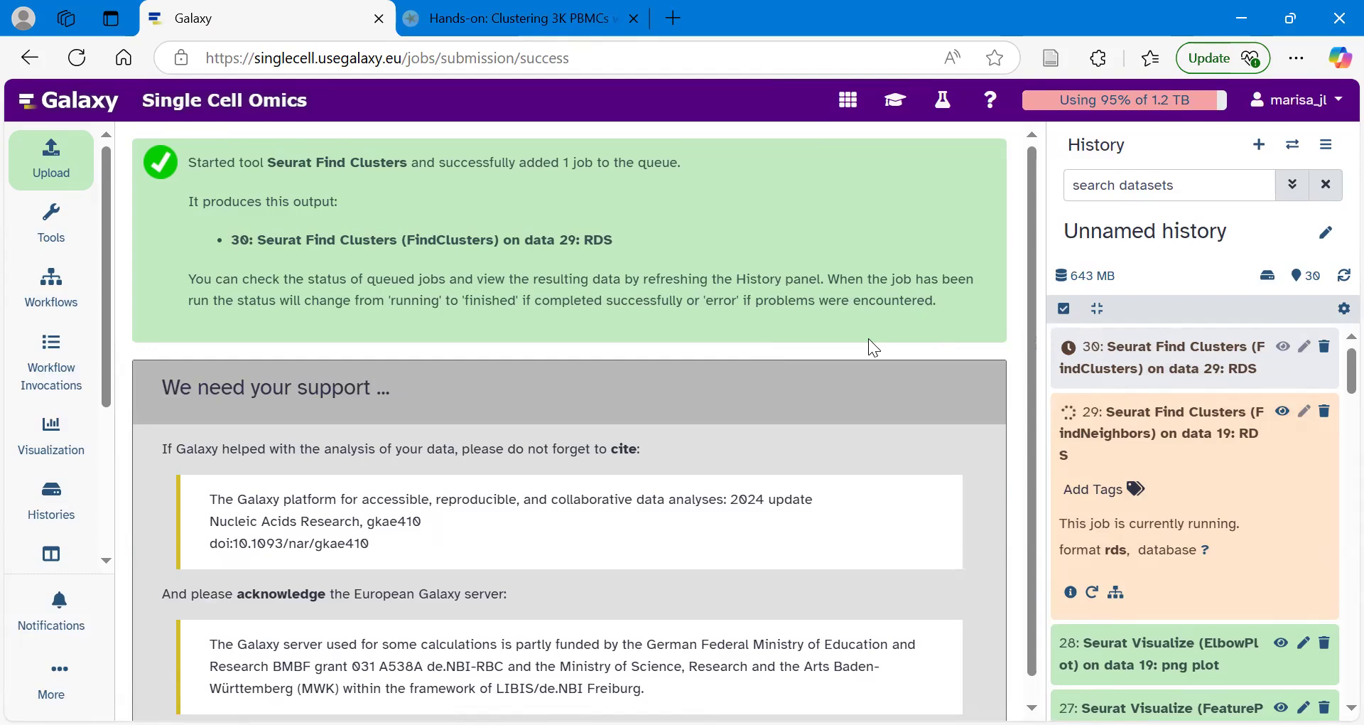
Read the tutorial's non-linear dimensional reduction section and open Seurat Run Dimensional Reduction from its UMAP hands-on
{"action": "left_click", "coordinate": [894, 100]}
{"action": "scroll", "coordinate": [707, 358], "scroll_direction": "down", "scroll_amount": 12}
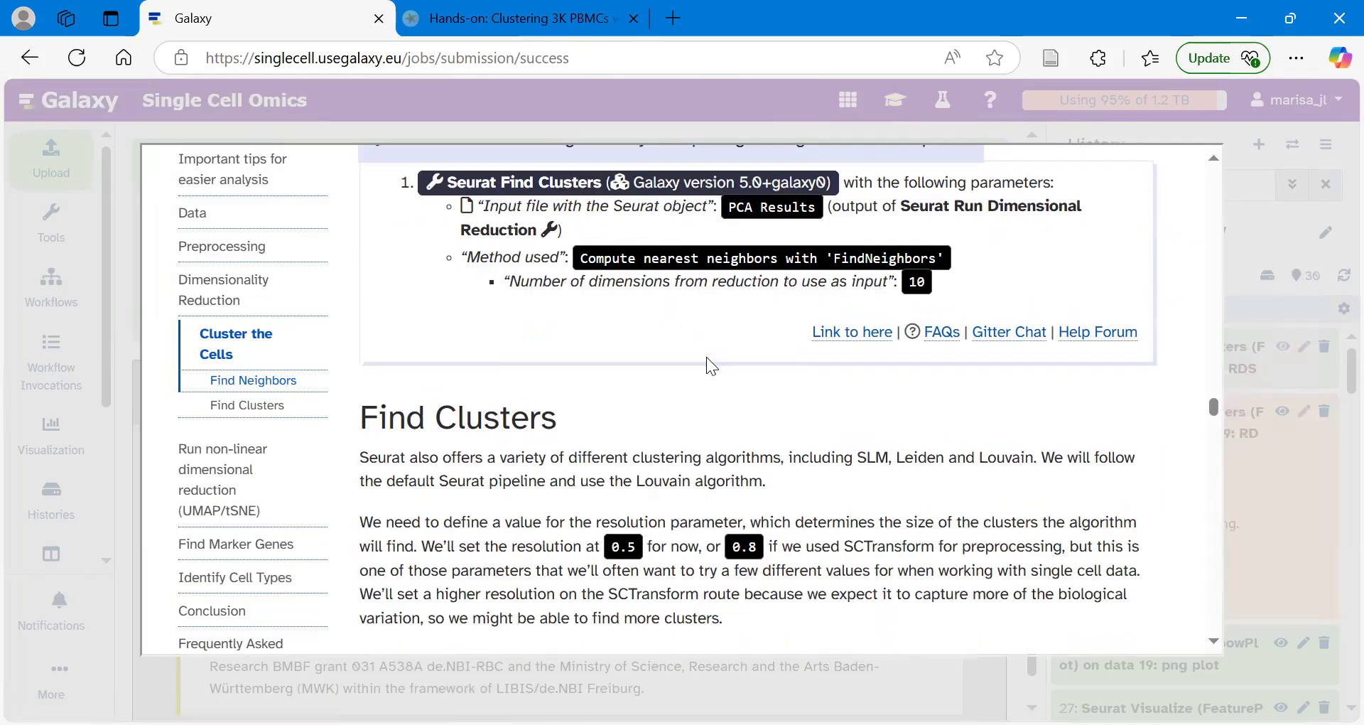
{"action": "scroll", "coordinate": [707, 363], "scroll_direction": "down", "scroll_amount": 5}
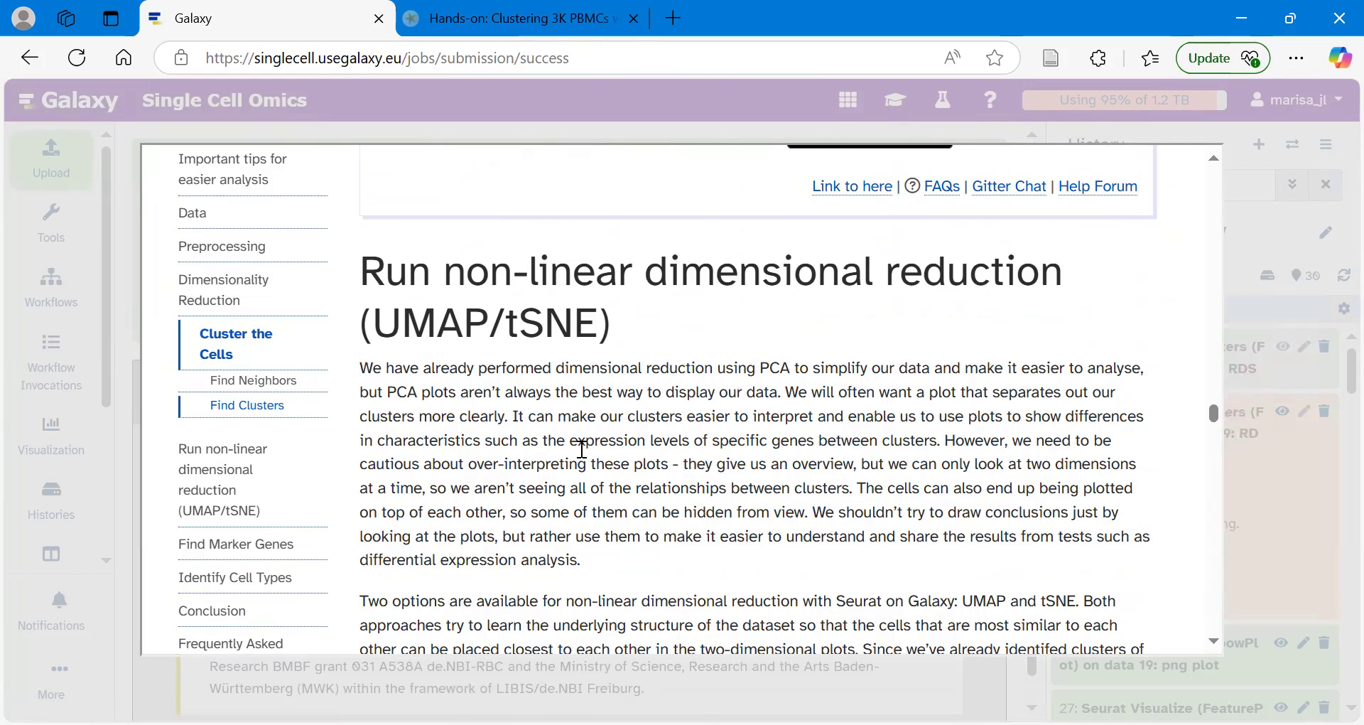
{"action": "scroll", "coordinate": [581, 449], "scroll_direction": "down", "scroll_amount": 4}
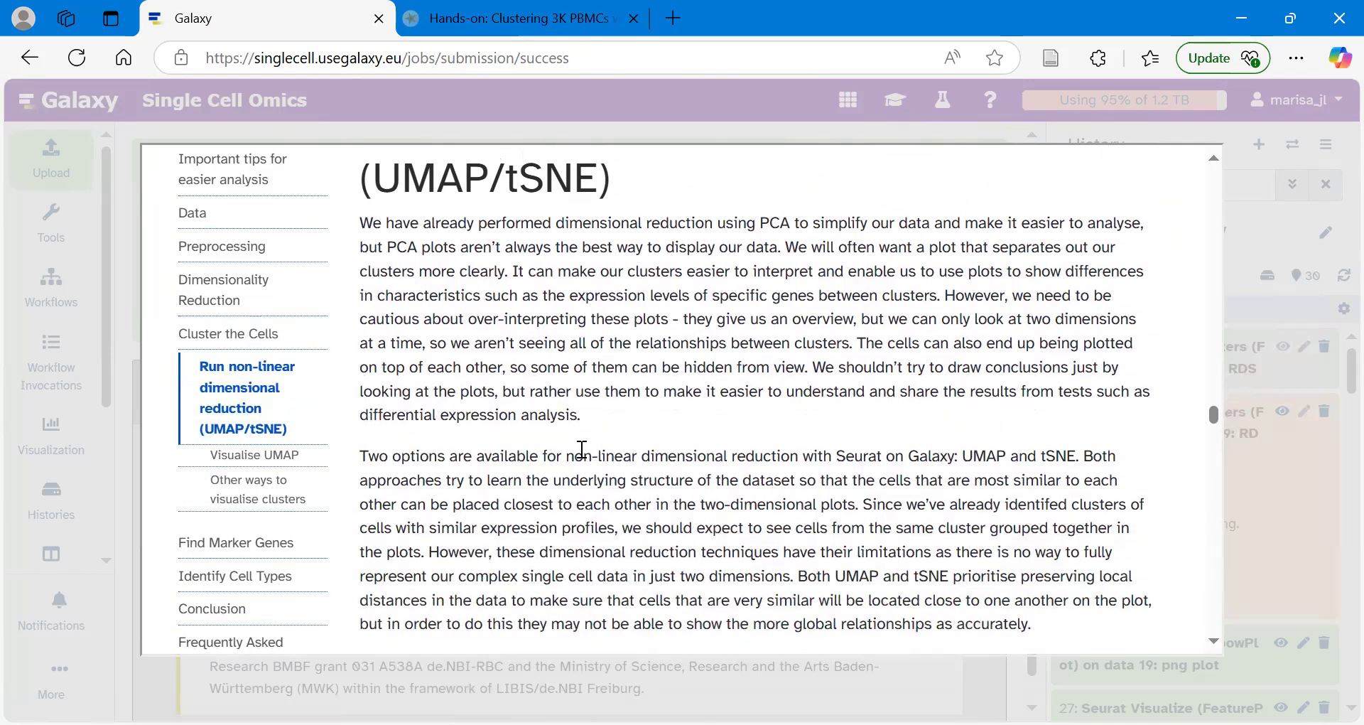
{"action": "scroll", "coordinate": [582, 449], "scroll_direction": "down", "scroll_amount": 1}
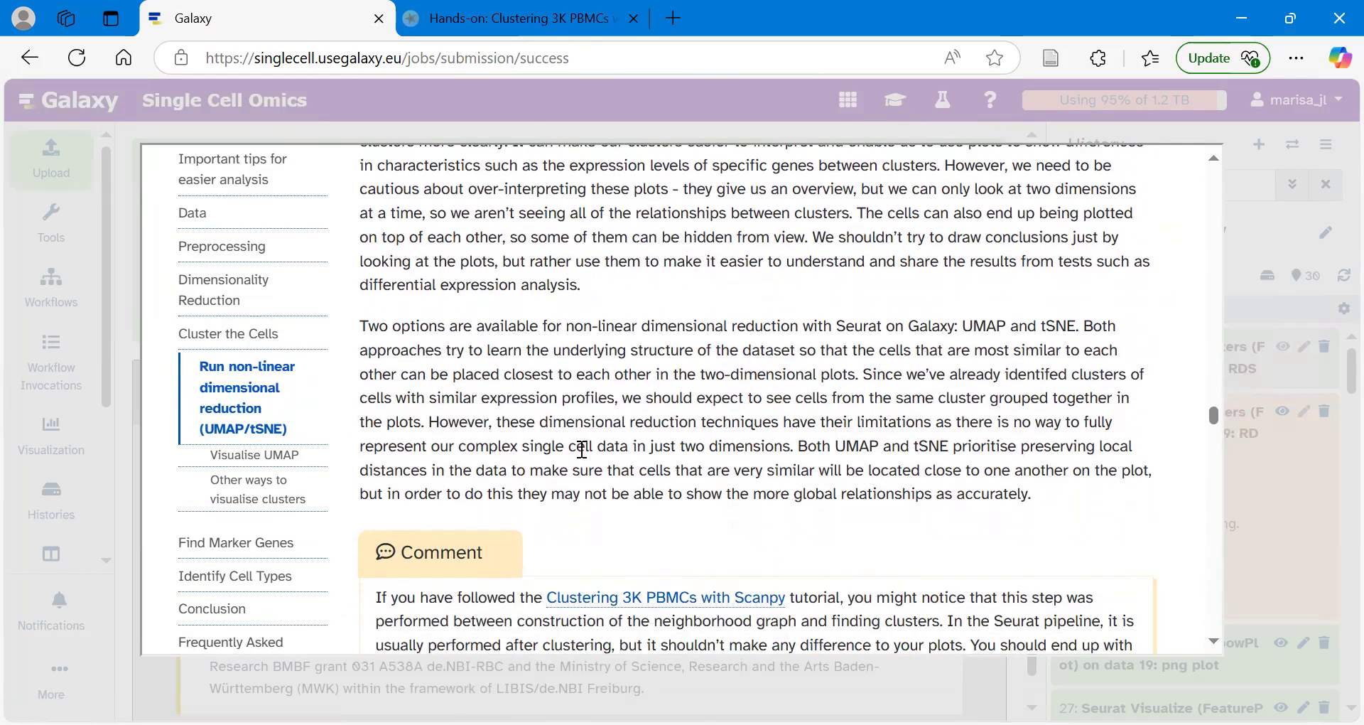
{"action": "scroll", "coordinate": [549, 395], "scroll_direction": "down", "scroll_amount": 1}
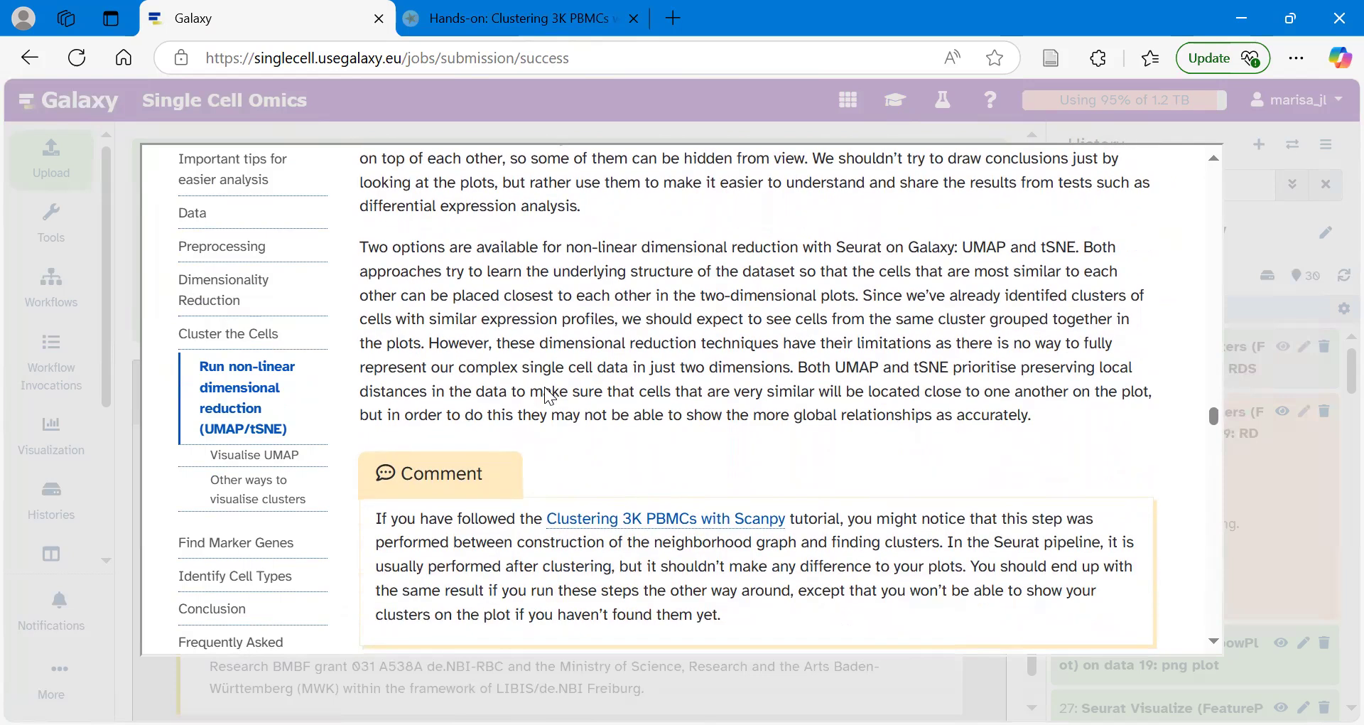
{"action": "scroll", "coordinate": [549, 396], "scroll_direction": "up", "scroll_amount": 2}
{"action": "scroll", "coordinate": [549, 396], "scroll_direction": "up", "scroll_amount": 3}
{"action": "scroll", "coordinate": [547, 390], "scroll_direction": "down", "scroll_amount": 5}
{"action": "scroll", "coordinate": [547, 387], "scroll_direction": "down", "scroll_amount": 5}
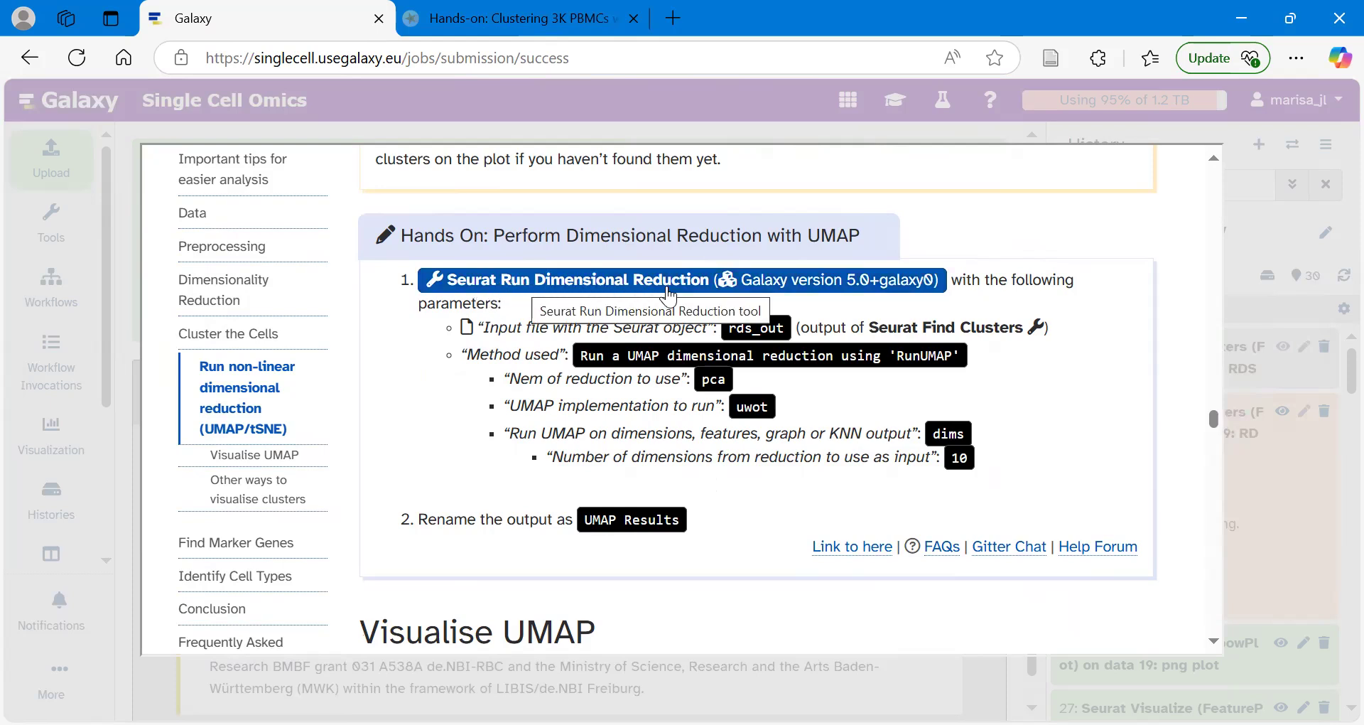
{"action": "left_click", "coordinate": [544, 284]}
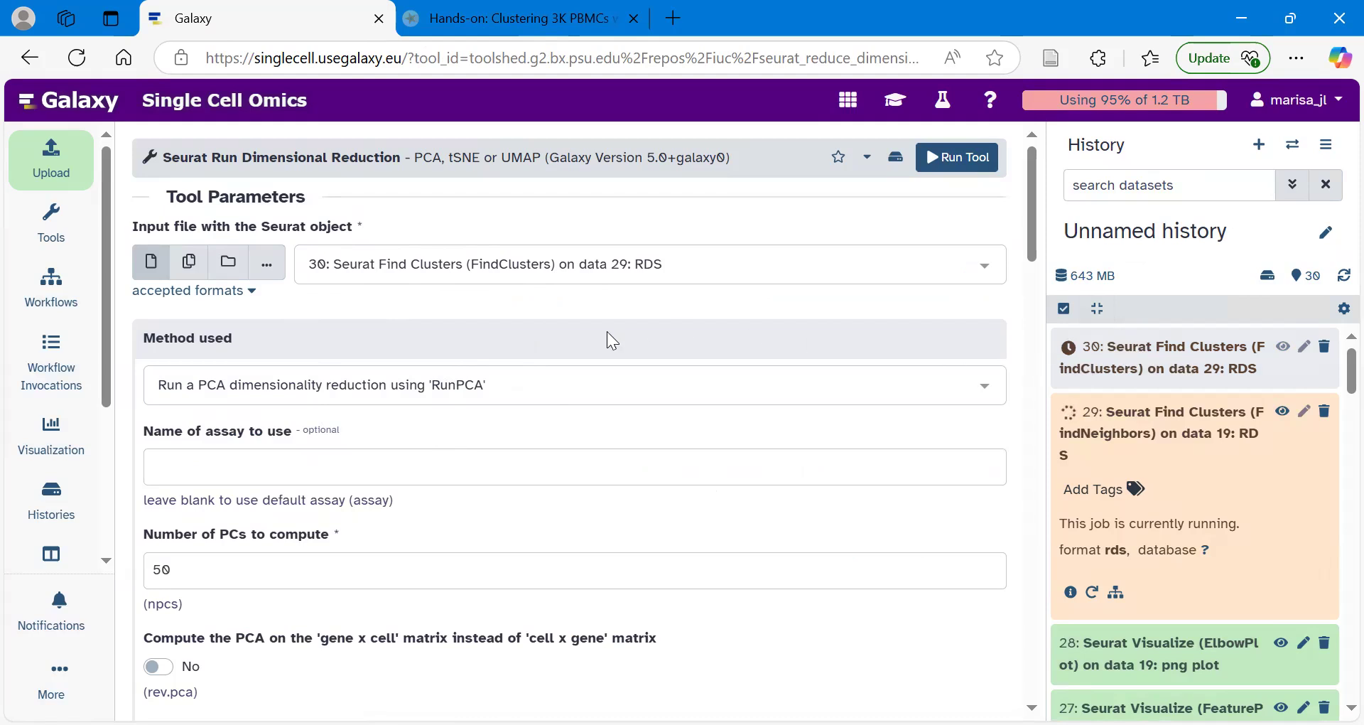
Set the method to 'RunUMAP', check the pca, uwot and 10-dimension settings, and run the tool on dataset 30
{"action": "left_click", "coordinate": [299, 385]}
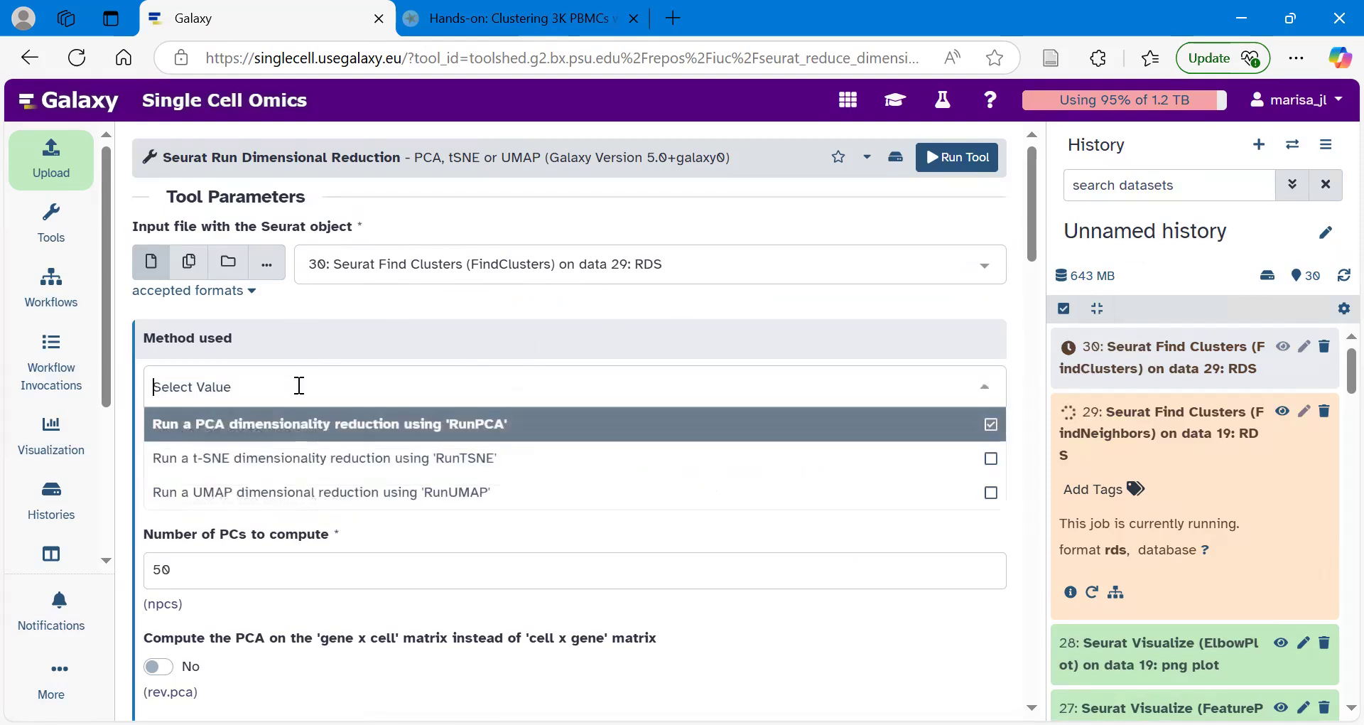
{"action": "left_click", "coordinate": [447, 505]}
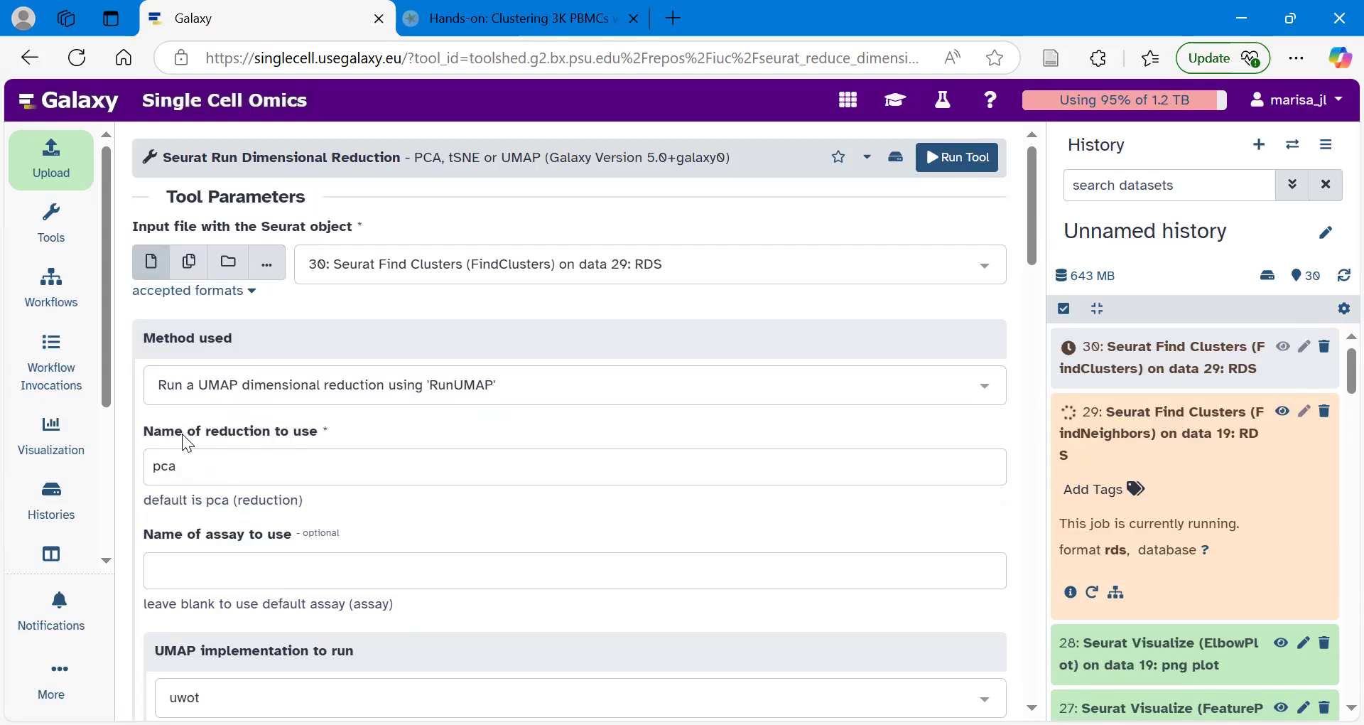
{"action": "scroll", "coordinate": [270, 448], "scroll_direction": "down", "scroll_amount": 3}
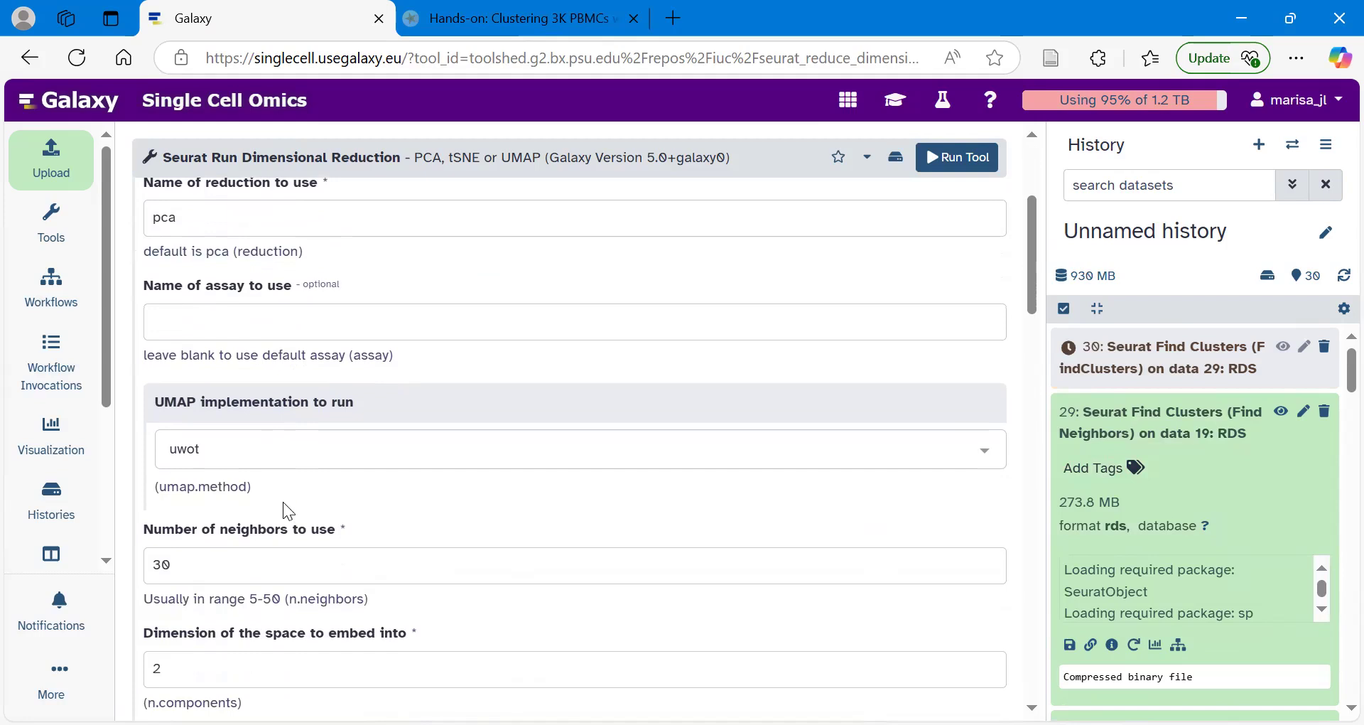
{"action": "scroll", "coordinate": [282, 501], "scroll_direction": "down", "scroll_amount": 2}
{"action": "scroll", "coordinate": [288, 501], "scroll_direction": "down", "scroll_amount": 5}
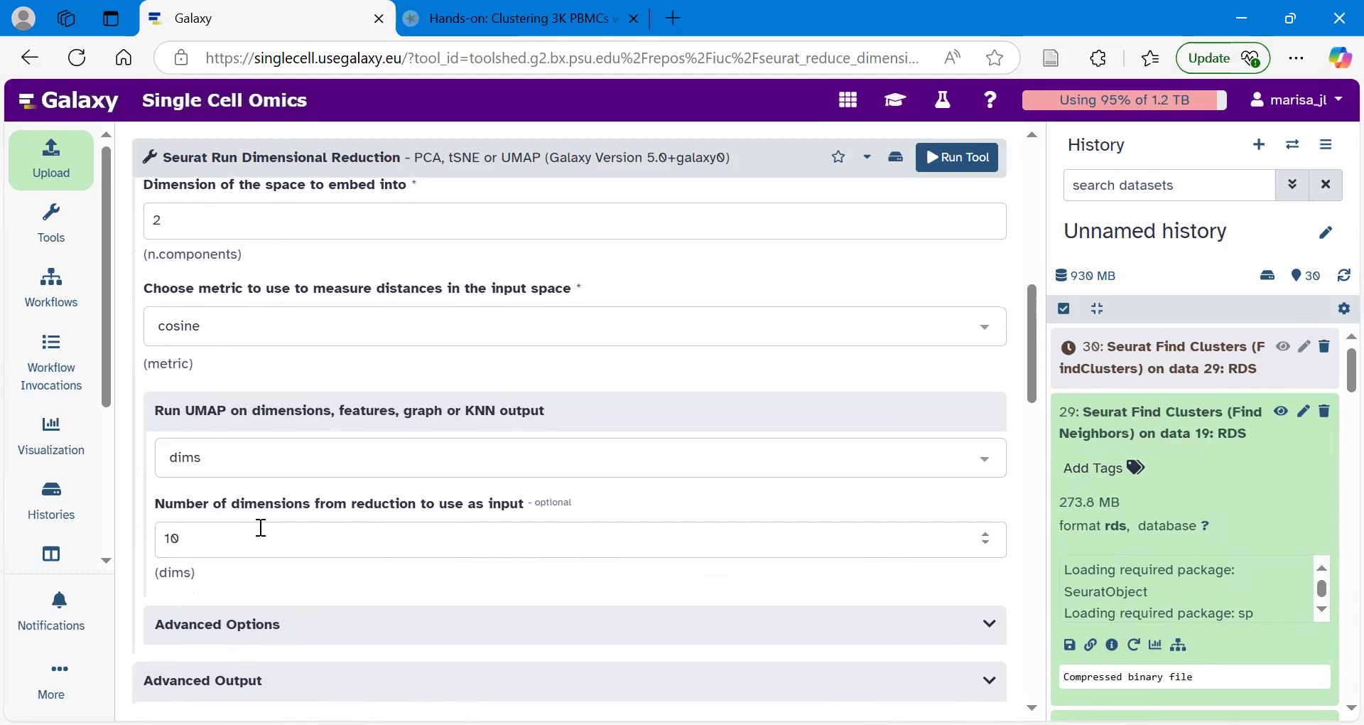
{"action": "scroll", "coordinate": [261, 527], "scroll_direction": "down", "scroll_amount": 1}
{"action": "scroll", "coordinate": [261, 527], "scroll_direction": "up", "scroll_amount": 8}
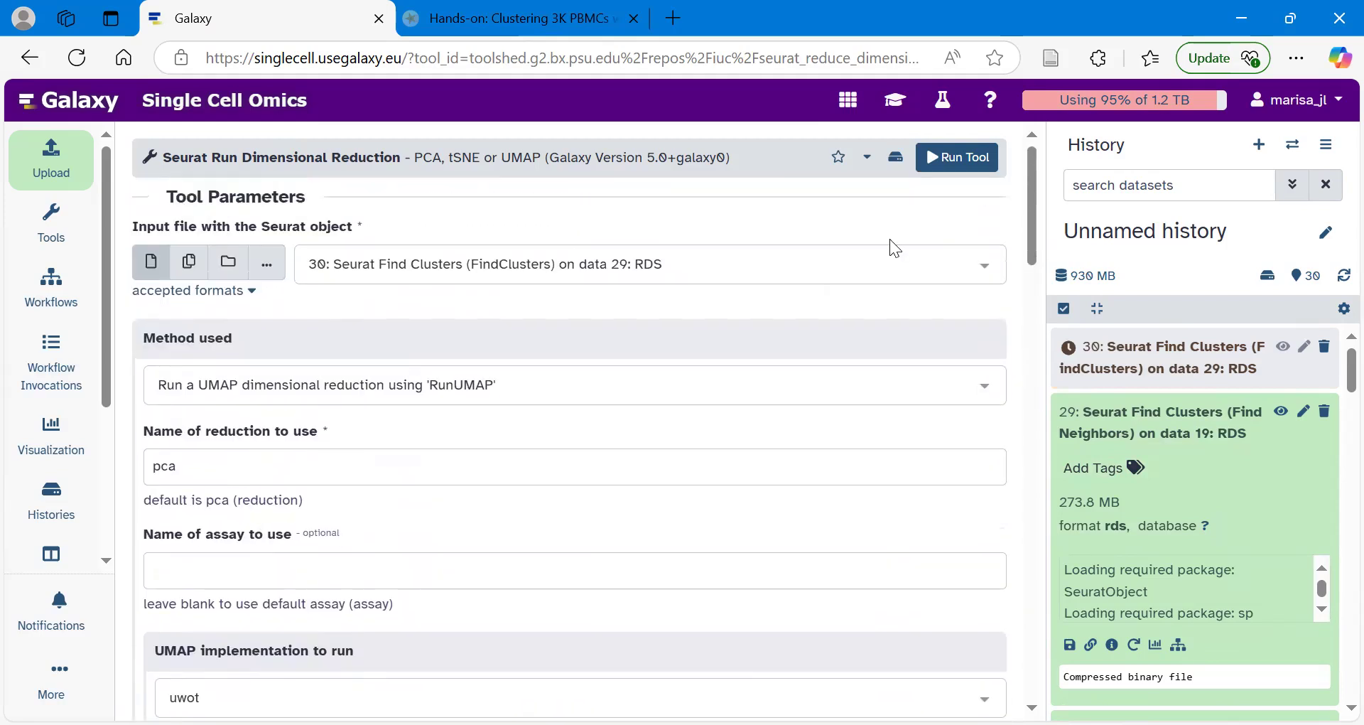
{"action": "left_click", "coordinate": [965, 154]}
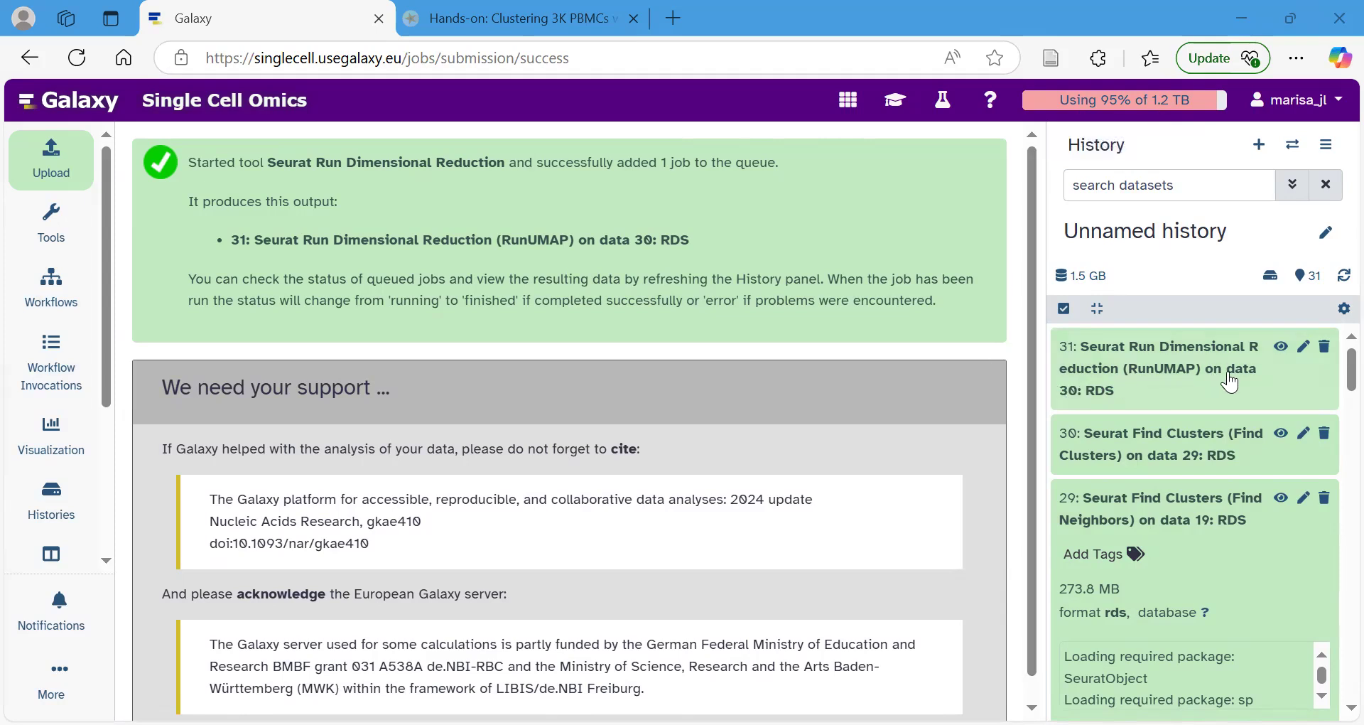
Rename dataset 31, the Seurat Run Dimensional Reduction output, as UMAP Results and save the attributes
{"action": "left_click", "coordinate": [1304, 348]}
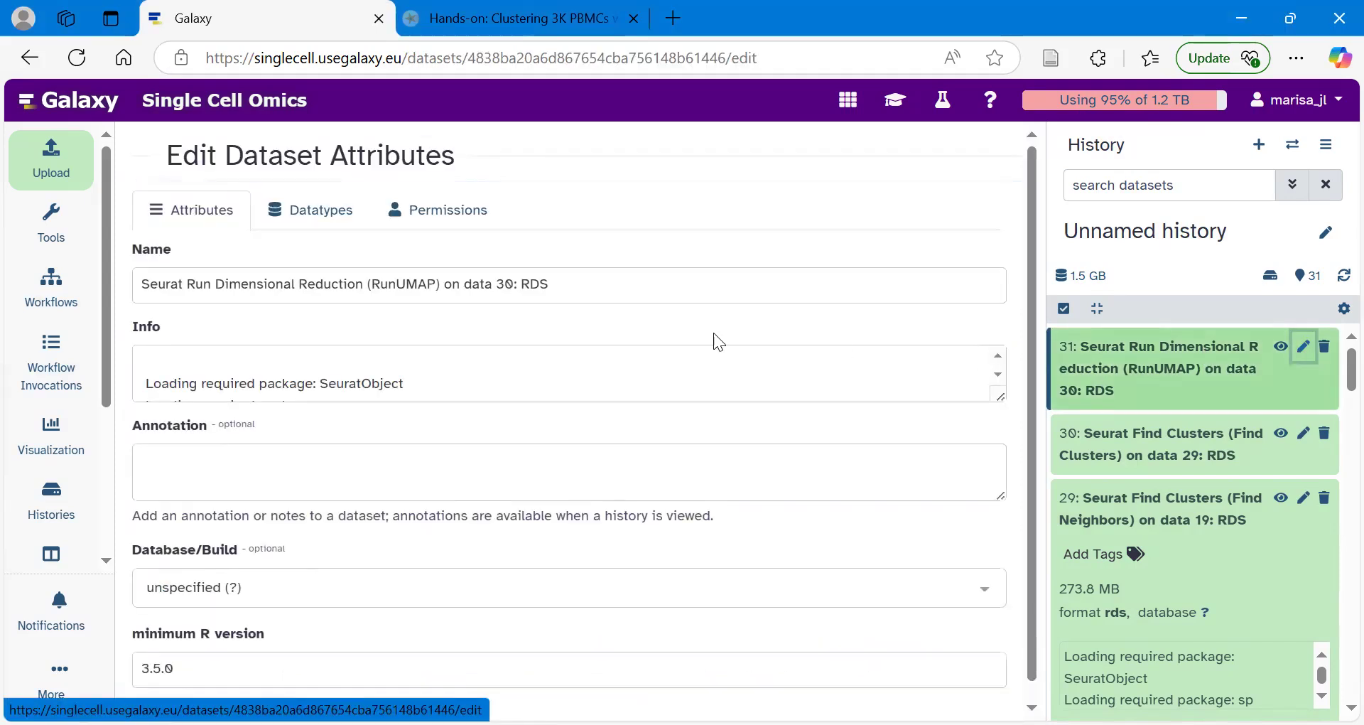
{"action": "left_click_drag", "start_coordinate": [558, 287], "coordinate": [106, 293]}
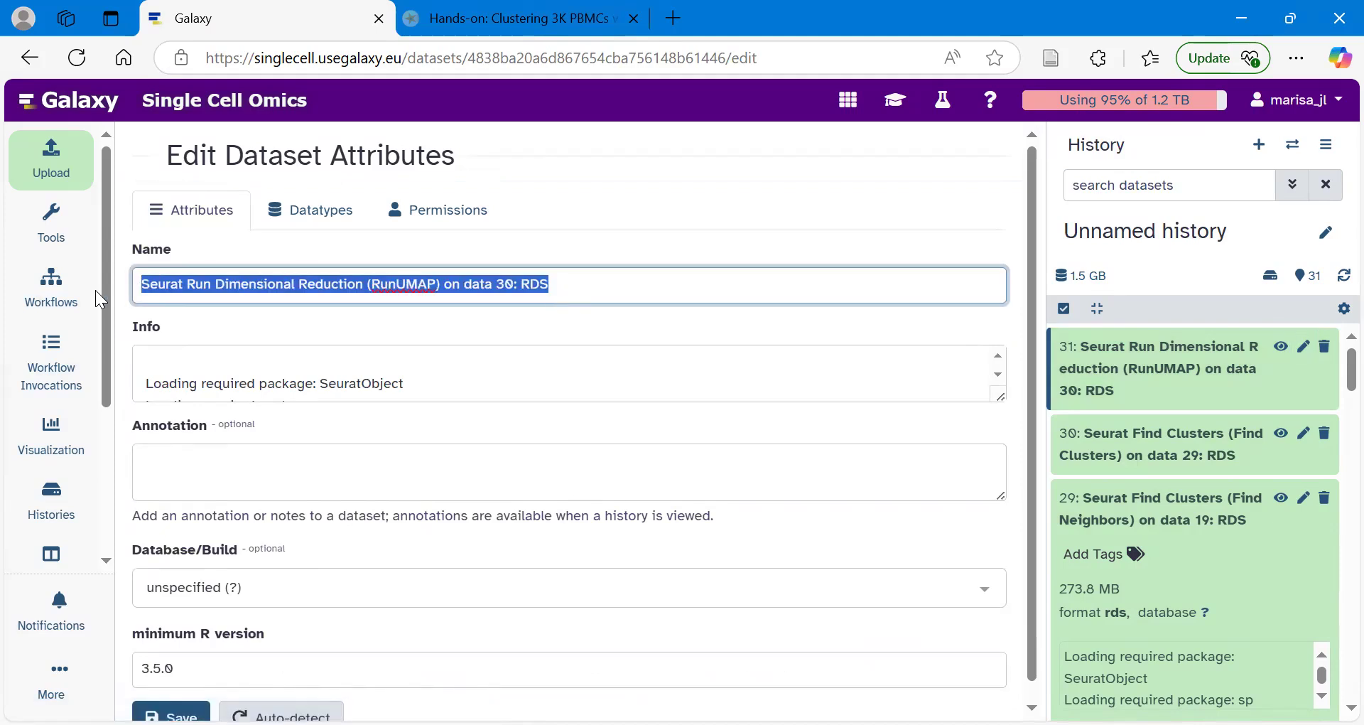
{"action": "key", "text": "BackSpace"}
{"action": "type", "text": "MAP Results"}
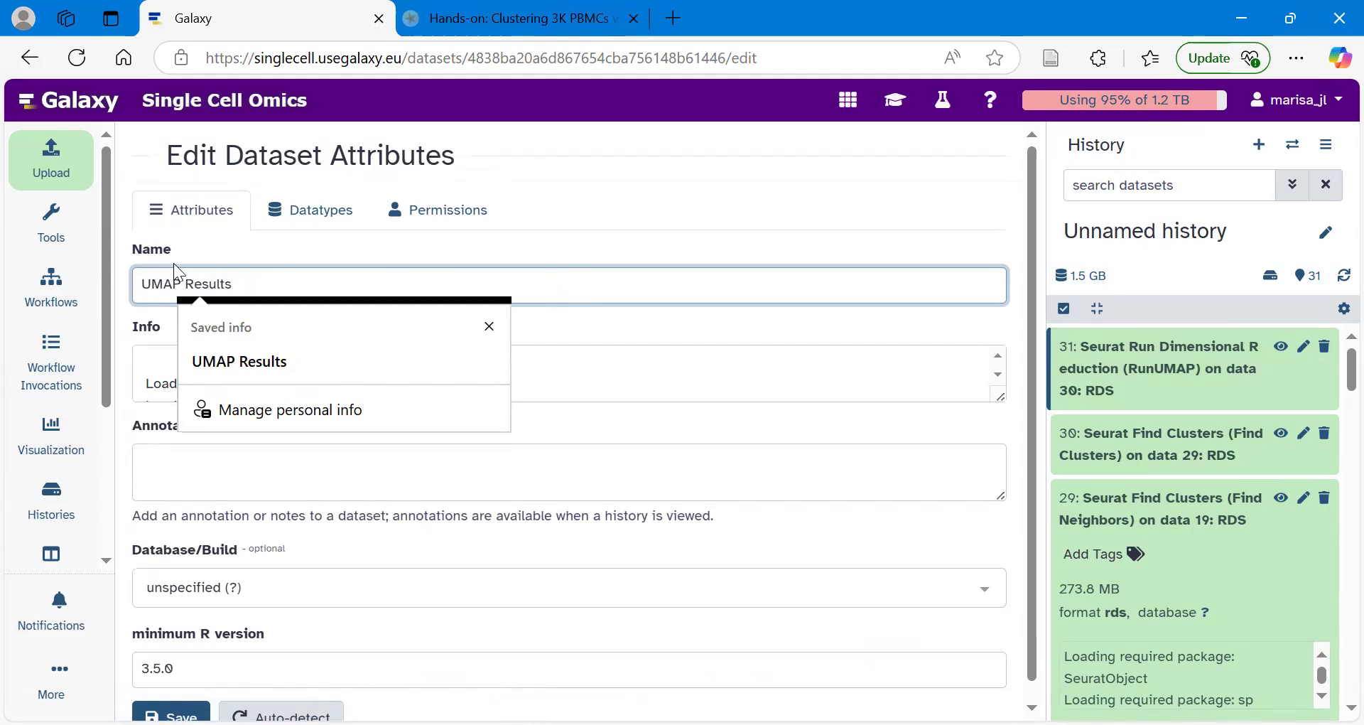
{"action": "left_click", "coordinate": [202, 252]}
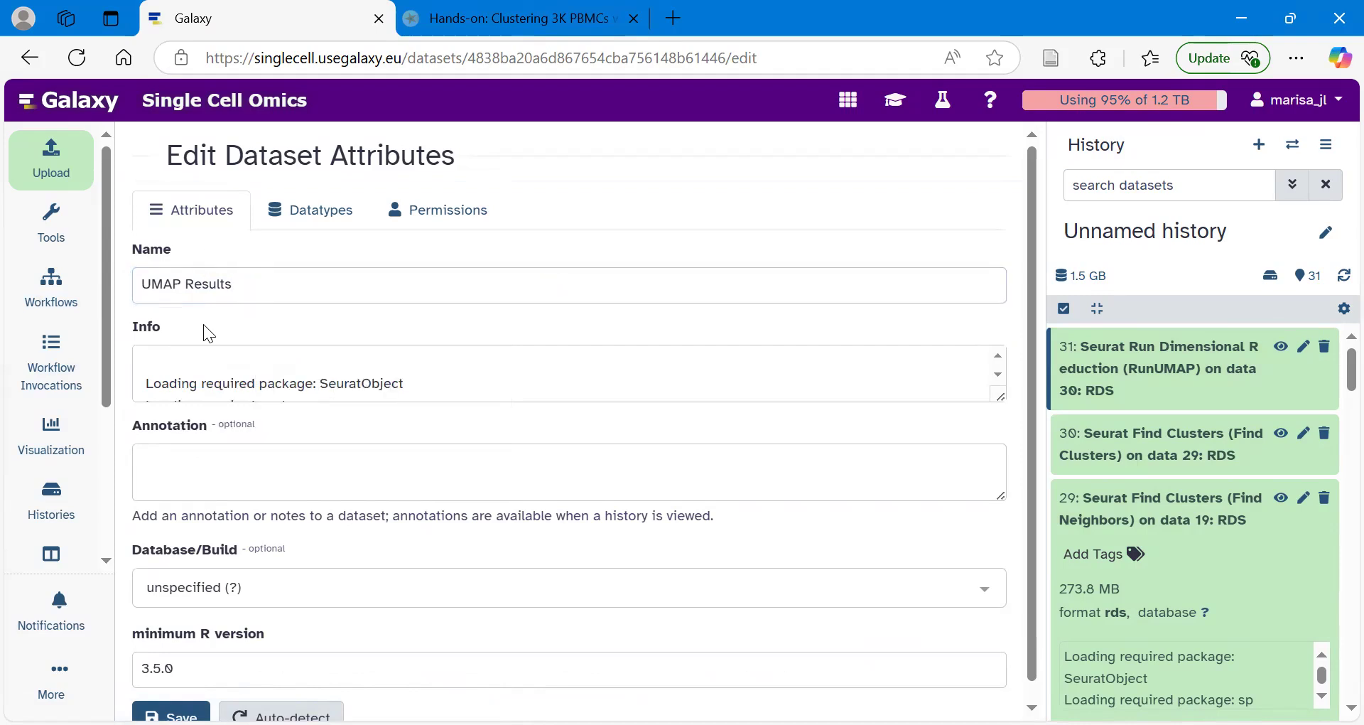
{"action": "scroll", "coordinate": [203, 324], "scroll_direction": "down", "scroll_amount": 1}
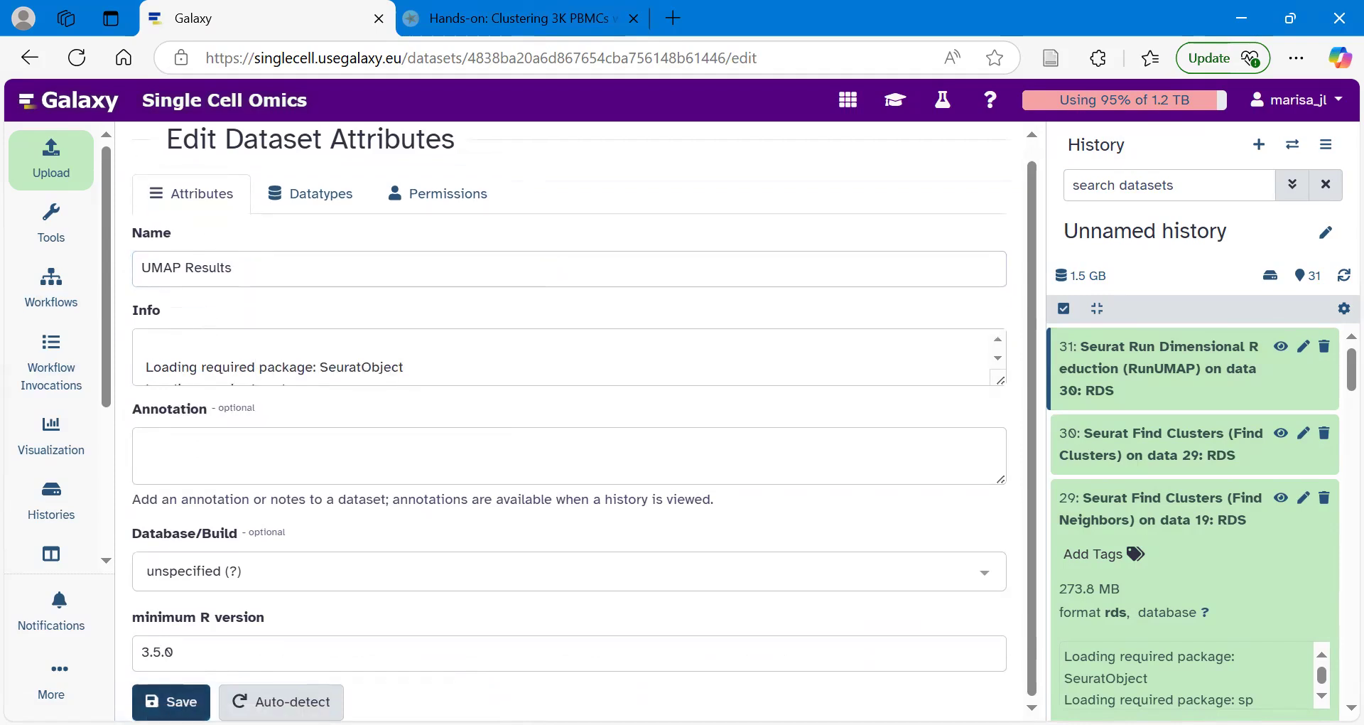
{"action": "left_click", "coordinate": [172, 702]}
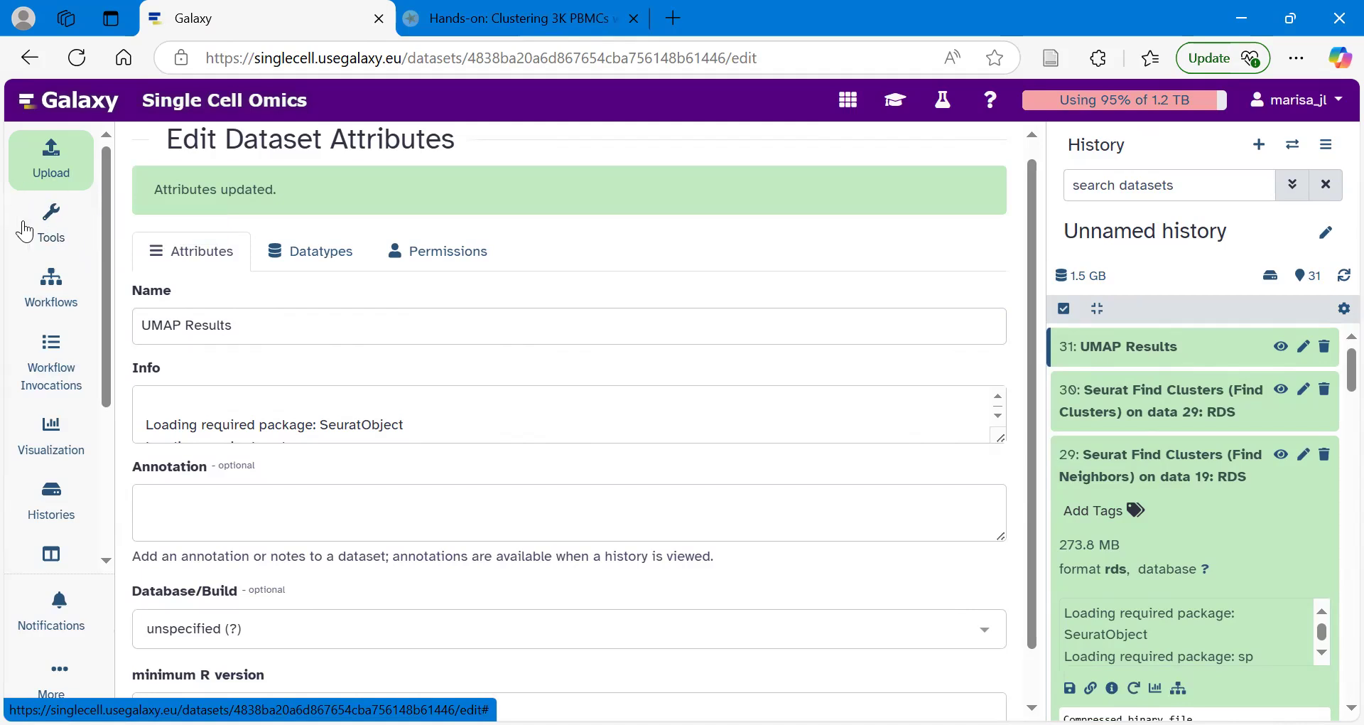
Search the tools for "seurat vis" and open Seurat Visualize with the tool list hidden
{"action": "left_click", "coordinate": [66, 233]}
{"action": "left_click", "coordinate": [206, 193]}
{"action": "type", "text": "seurat vis"}
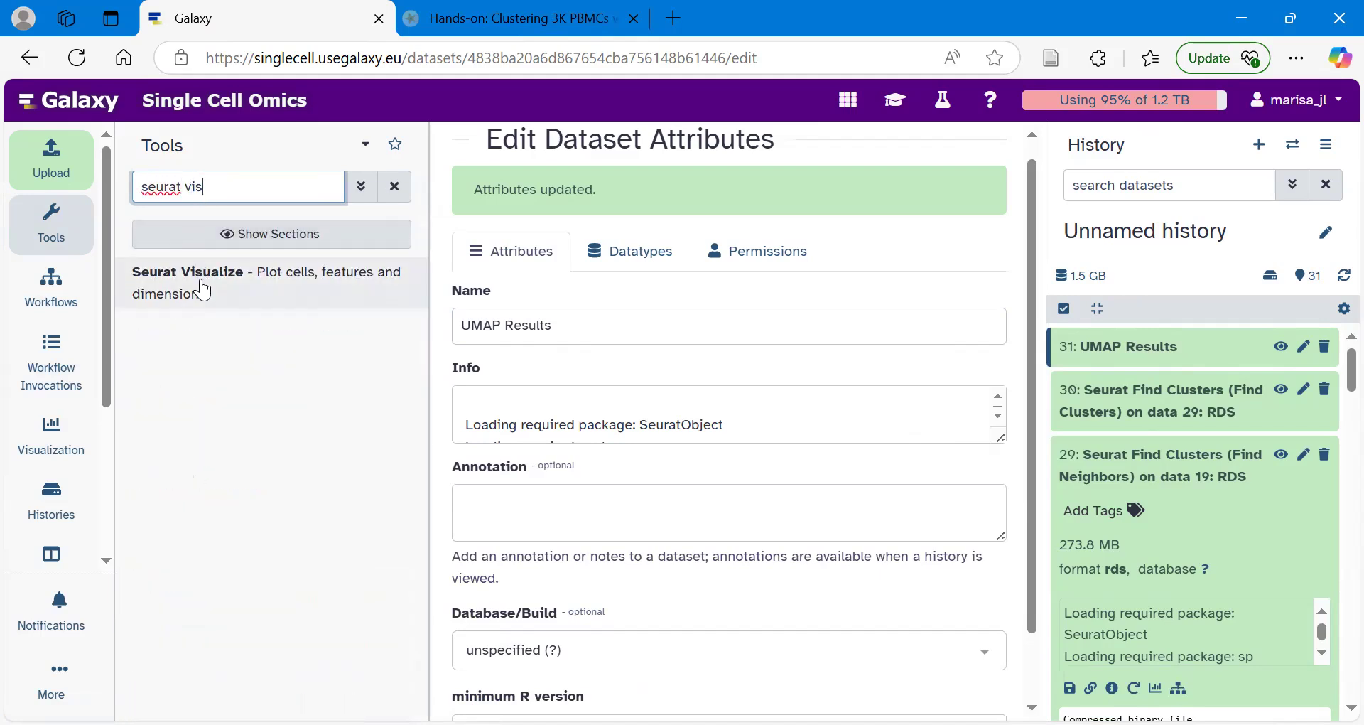
{"action": "left_click", "coordinate": [203, 292]}
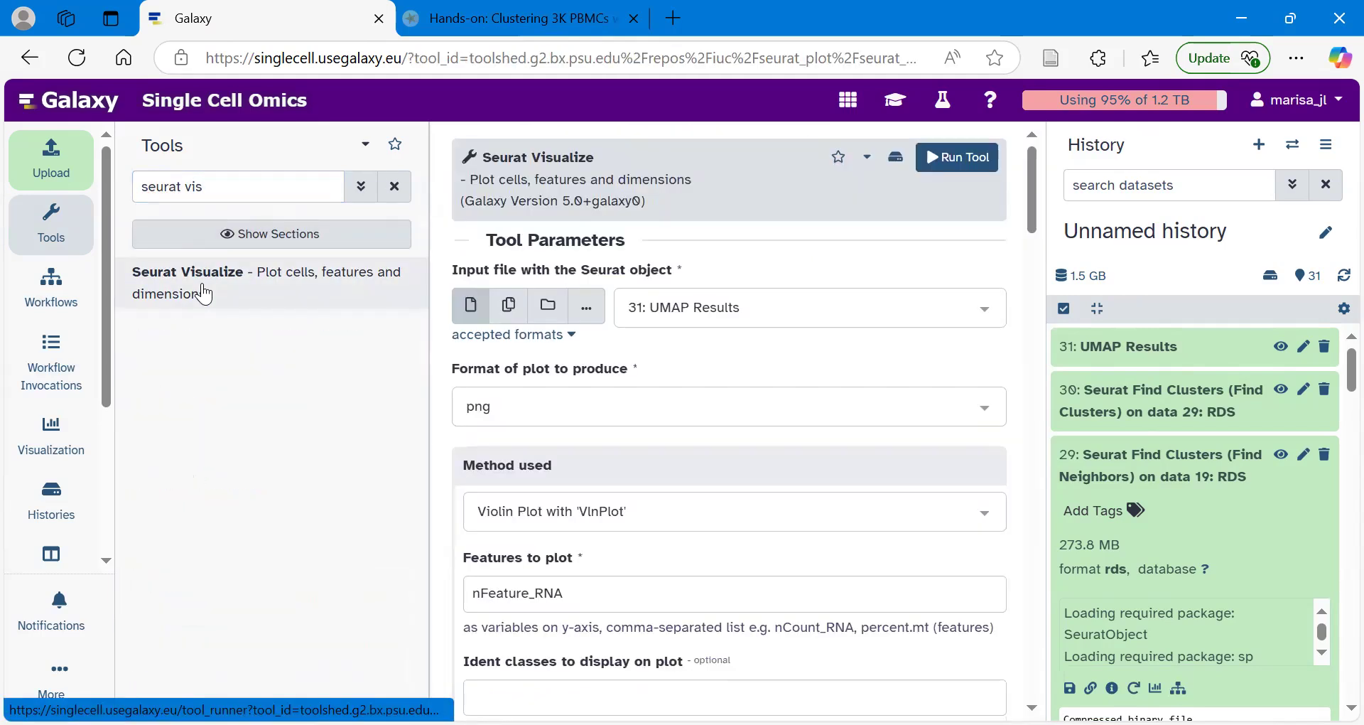
{"action": "left_click", "coordinate": [58, 247]}
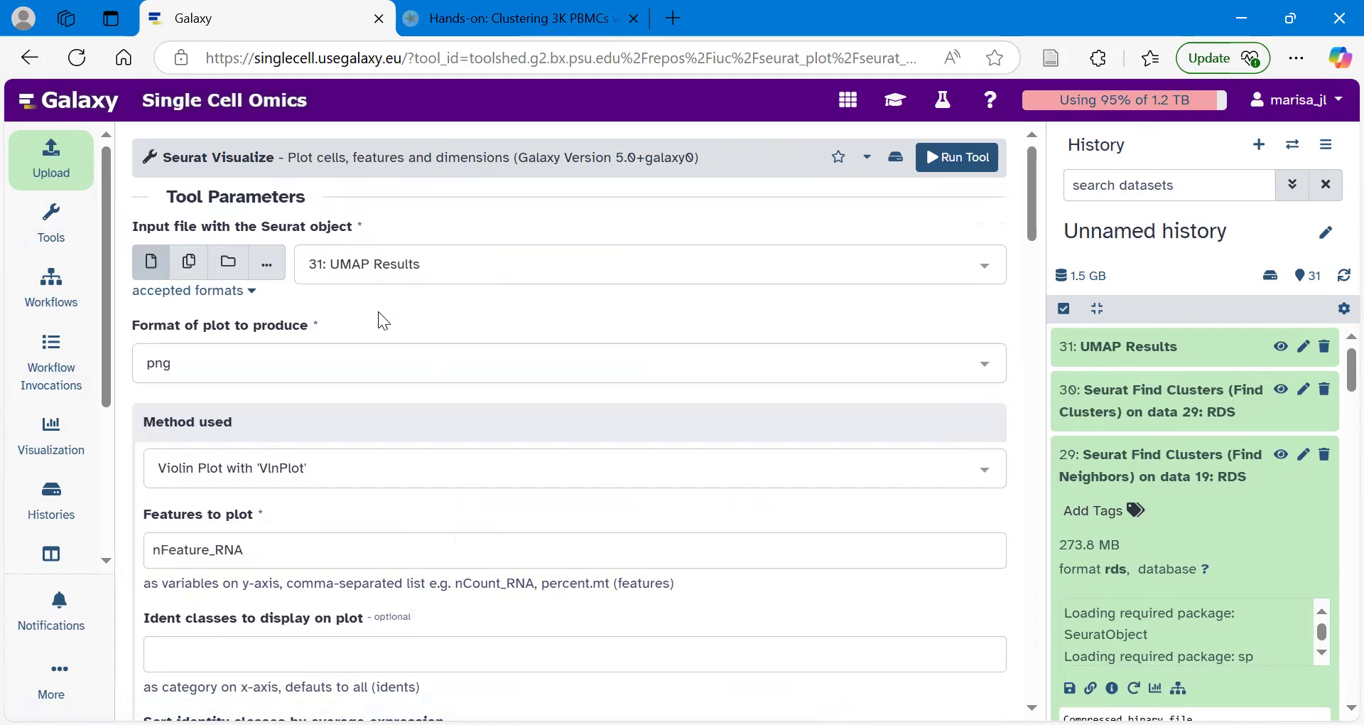
Set the plotting method to Visualize Dimensional Reduction with 'DimPlot' and run the tool on UMAP Results using the umap reduction
{"action": "left_click", "coordinate": [263, 473]}
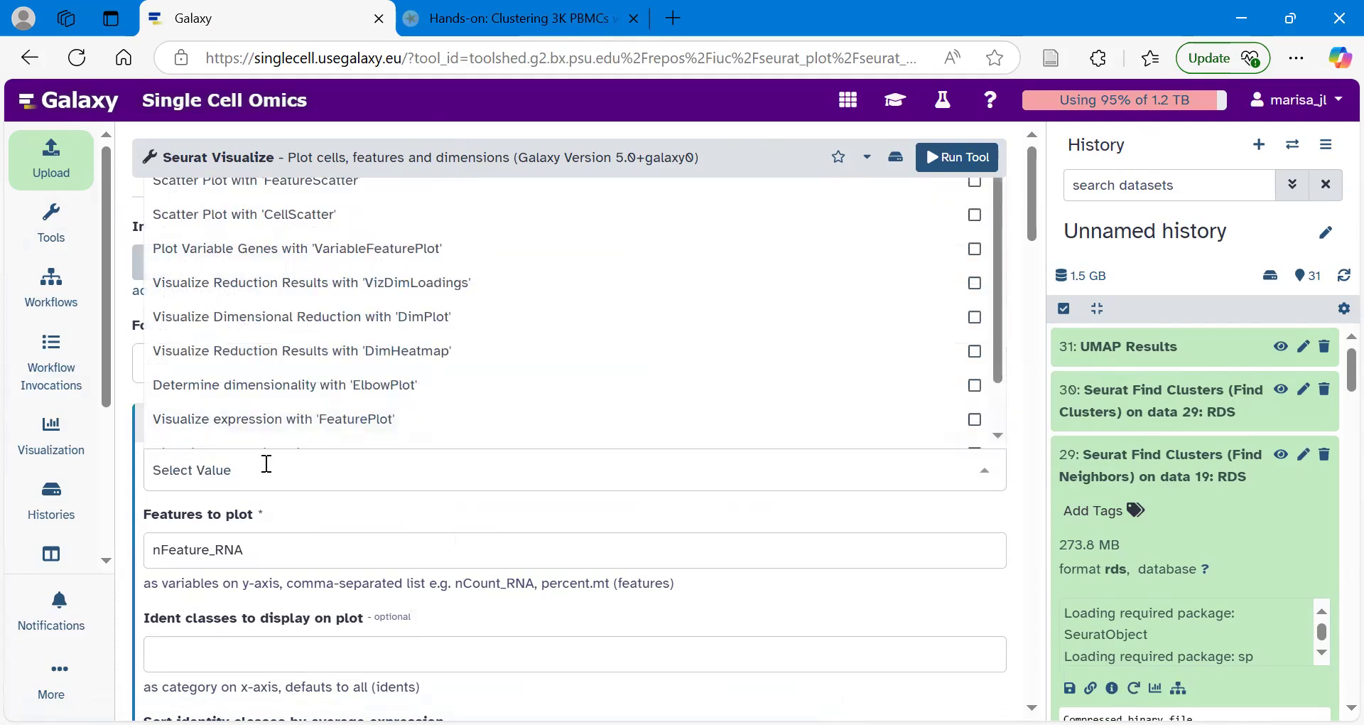
{"action": "left_click", "coordinate": [296, 321]}
{"action": "scroll", "coordinate": [270, 522], "scroll_direction": "down", "scroll_amount": 1}
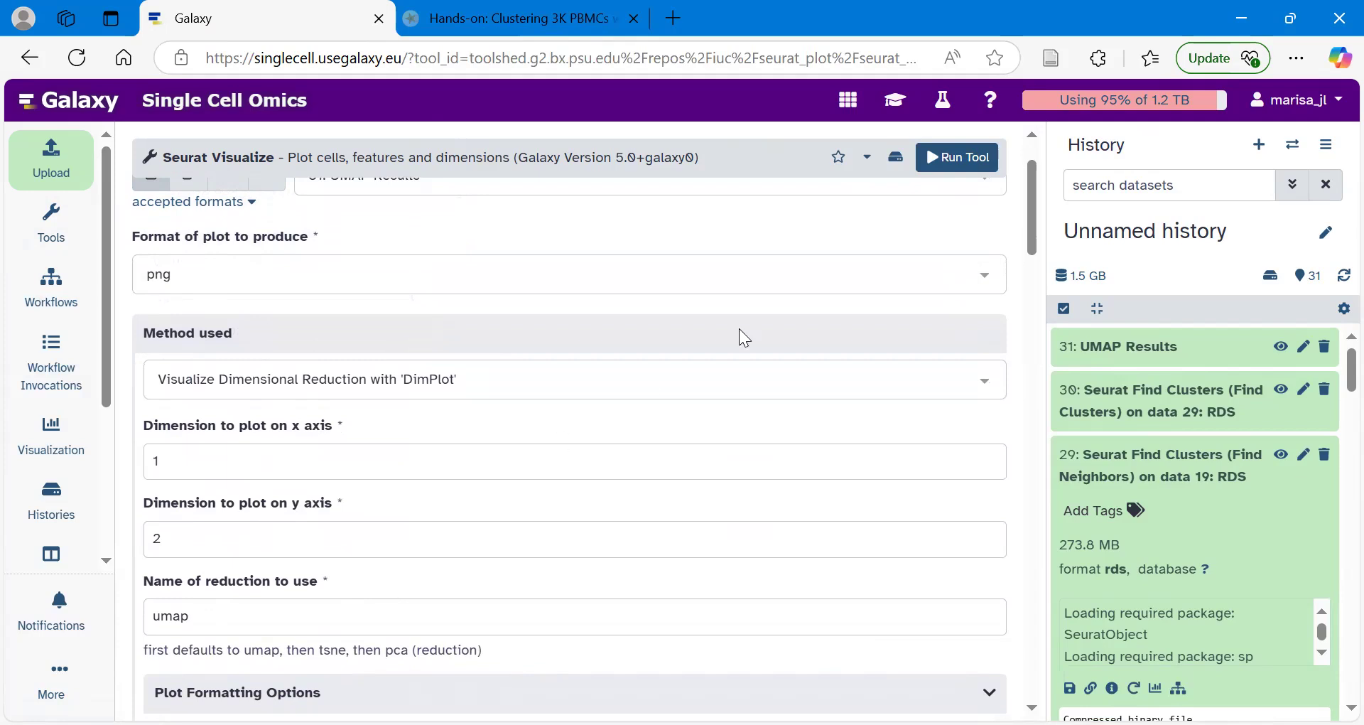
{"action": "left_click", "coordinate": [960, 169]}
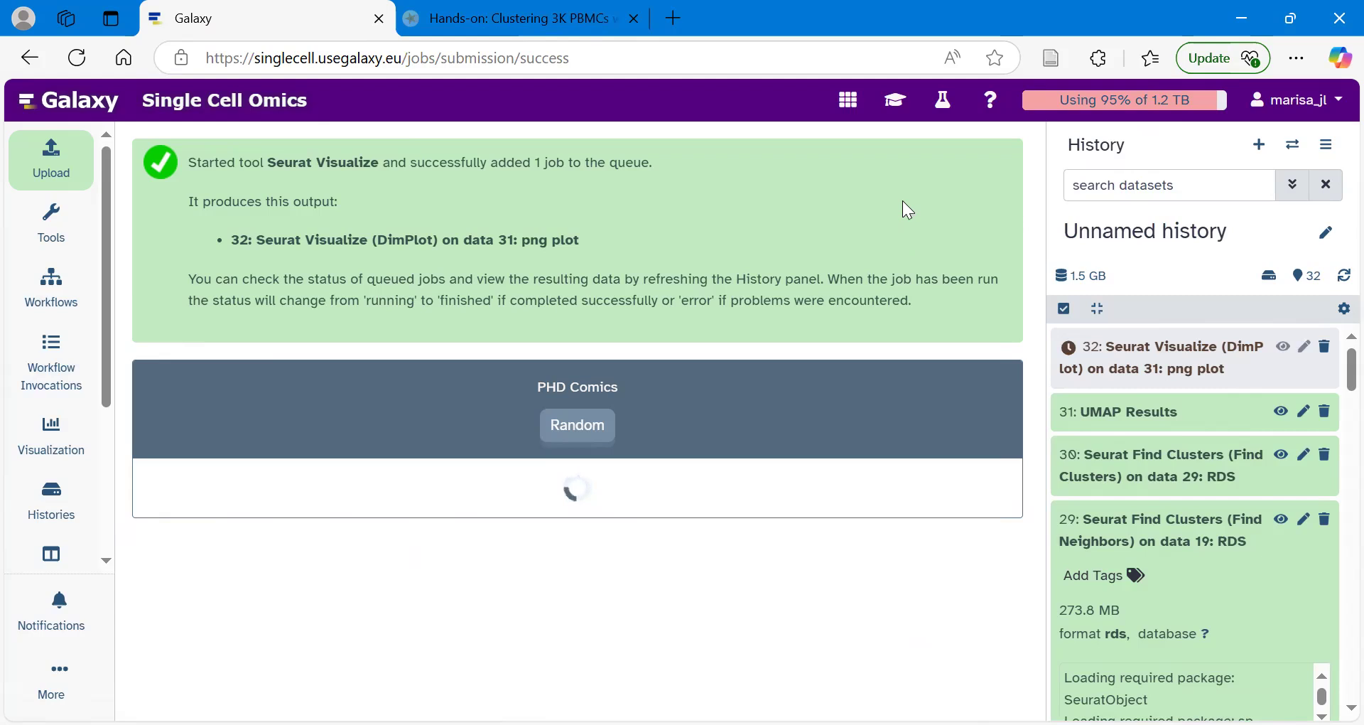
Copy the features CST3,CD79A,HLA-DQA1, MALAT1,NKG7,PPBP from the tutorial's Visualise the UMAP hands-on and open its second Seurat Visualize tool
{"action": "left_click", "coordinate": [896, 109]}
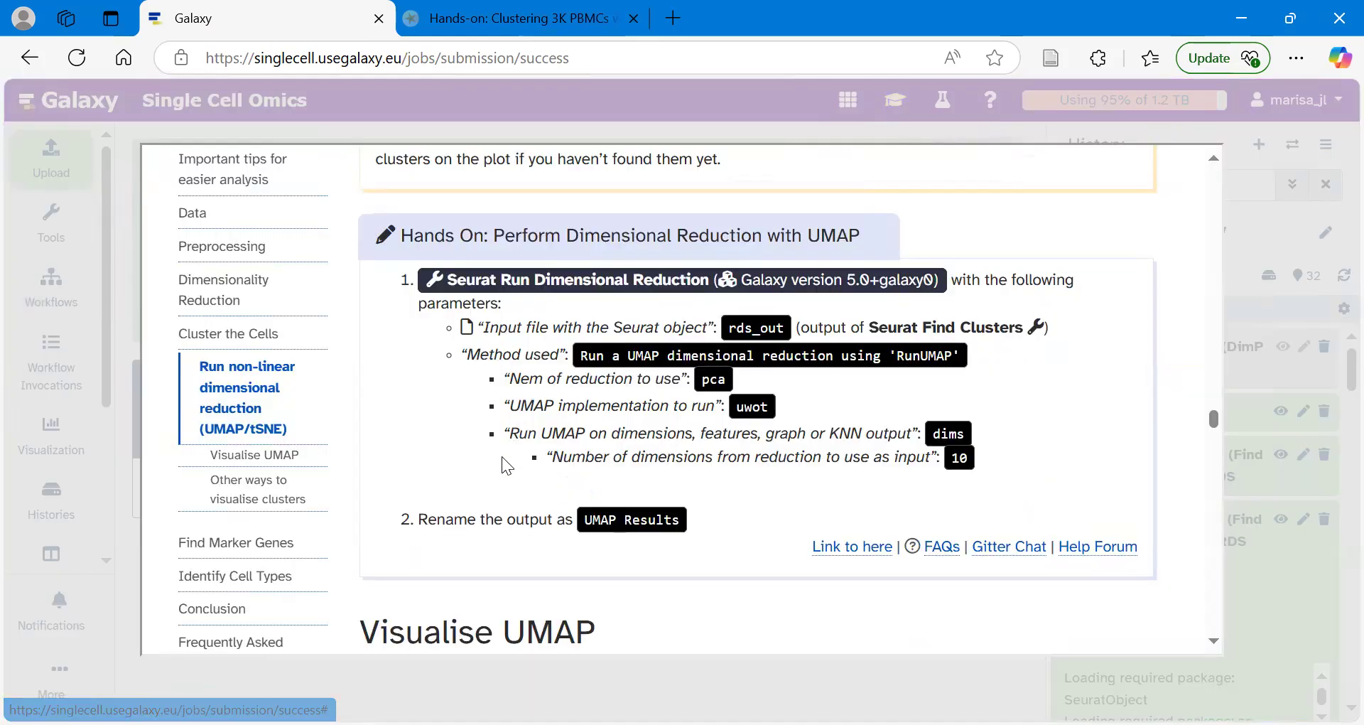
{"action": "scroll", "coordinate": [502, 456], "scroll_direction": "down", "scroll_amount": 10}
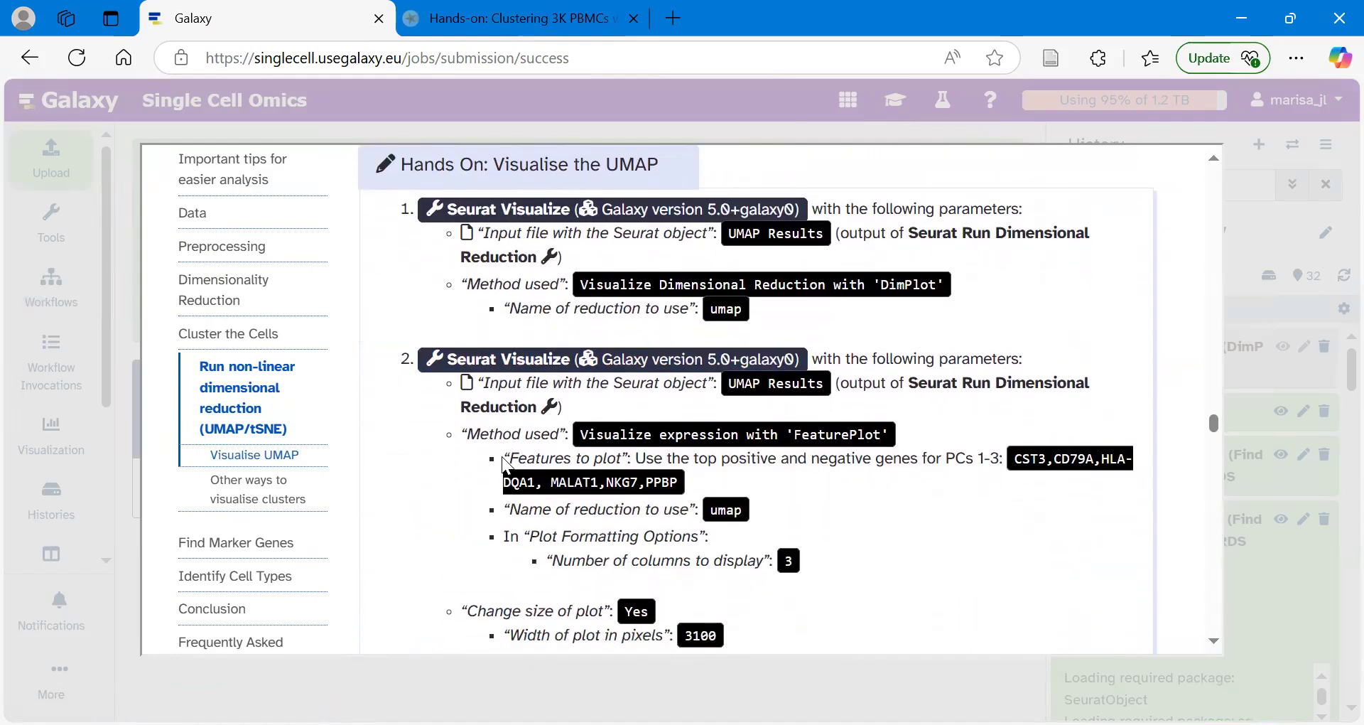
{"action": "scroll", "coordinate": [504, 465], "scroll_direction": "up", "scroll_amount": 1}
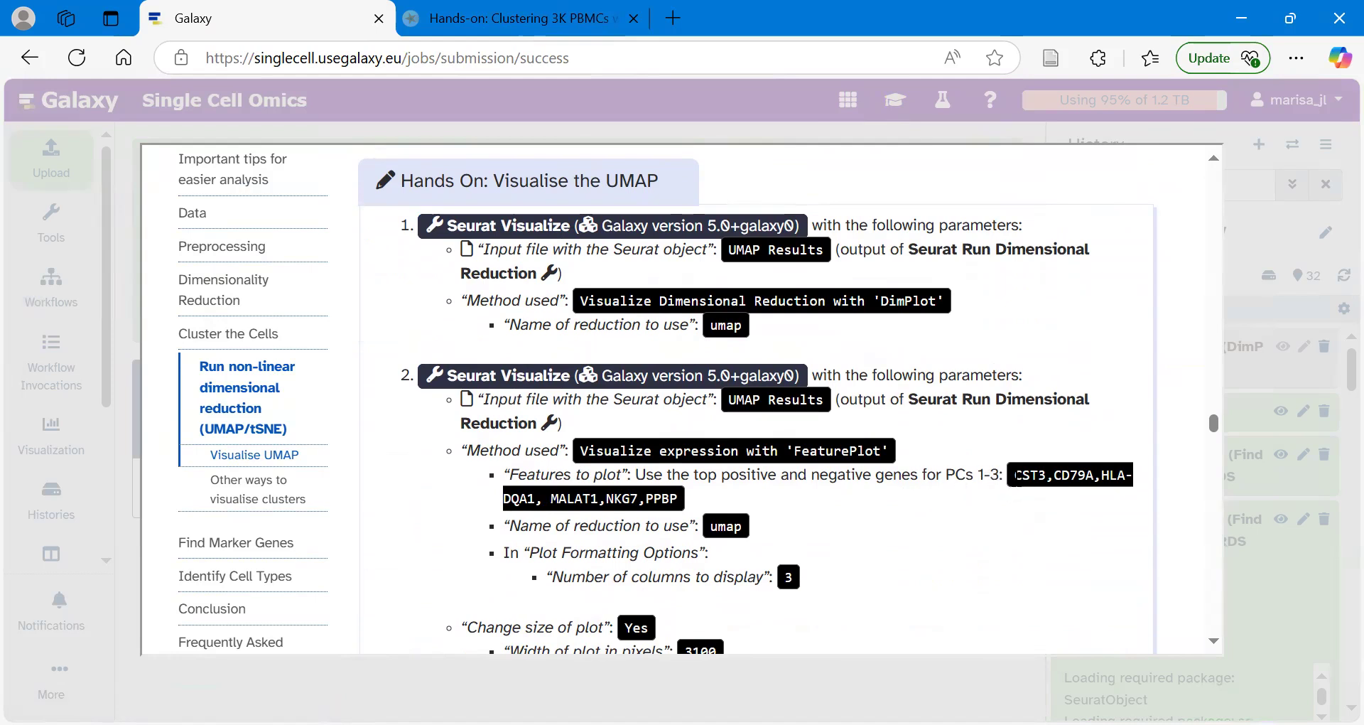
{"action": "left_click_drag", "start_coordinate": [1016, 474], "coordinate": [682, 505]}
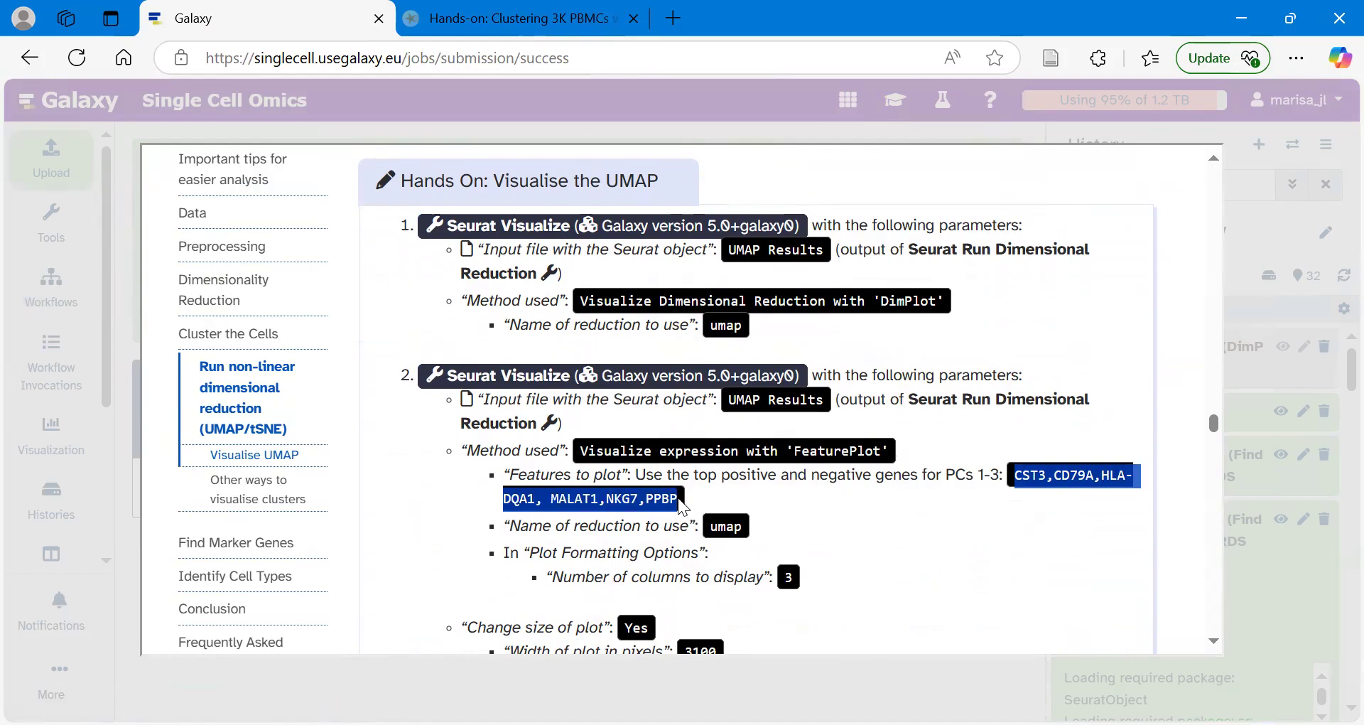
{"action": "right_click", "coordinate": [655, 500]}
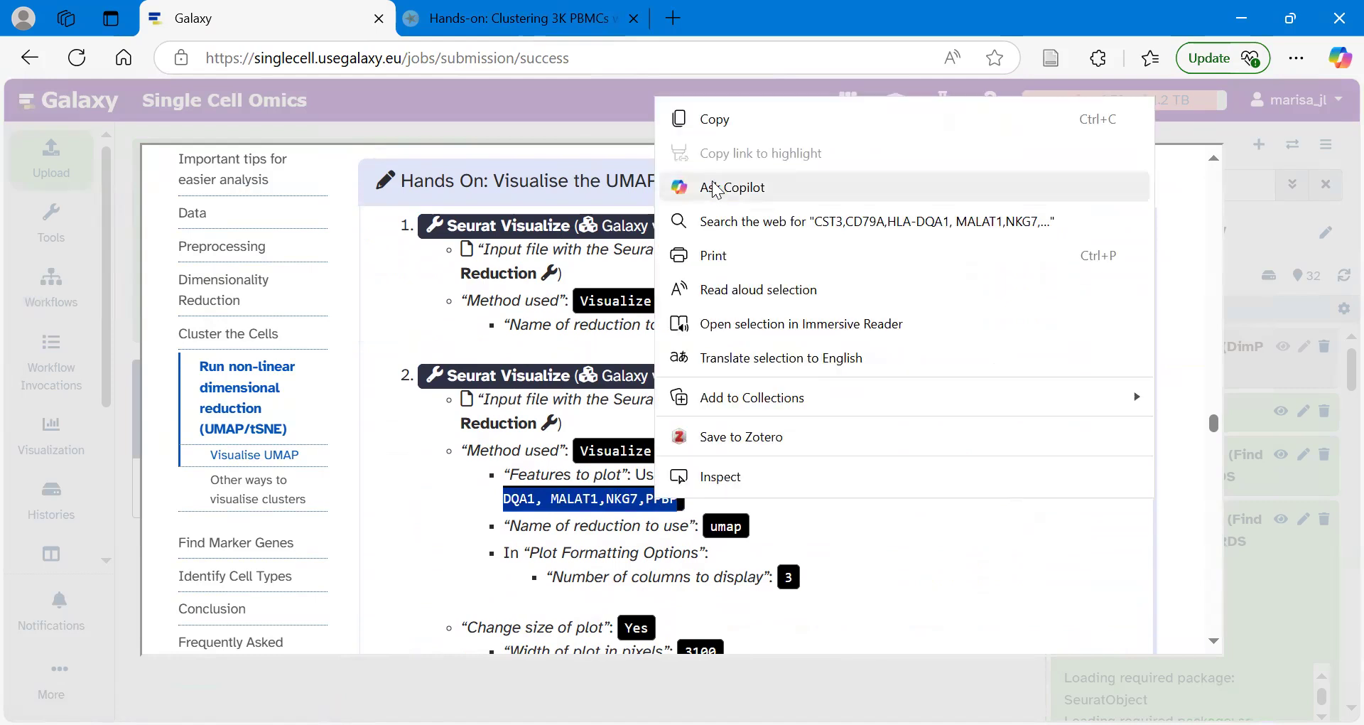
{"action": "left_click", "coordinate": [728, 119]}
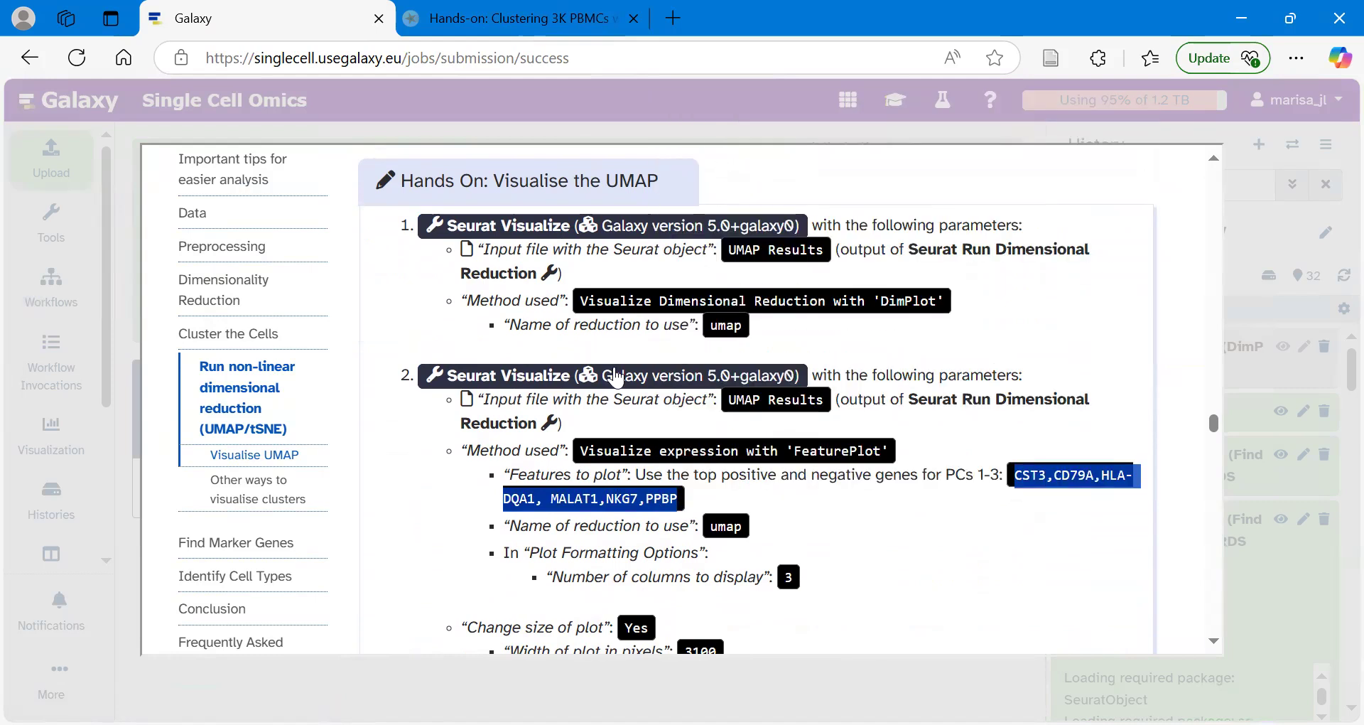
{"action": "left_click", "coordinate": [522, 387]}
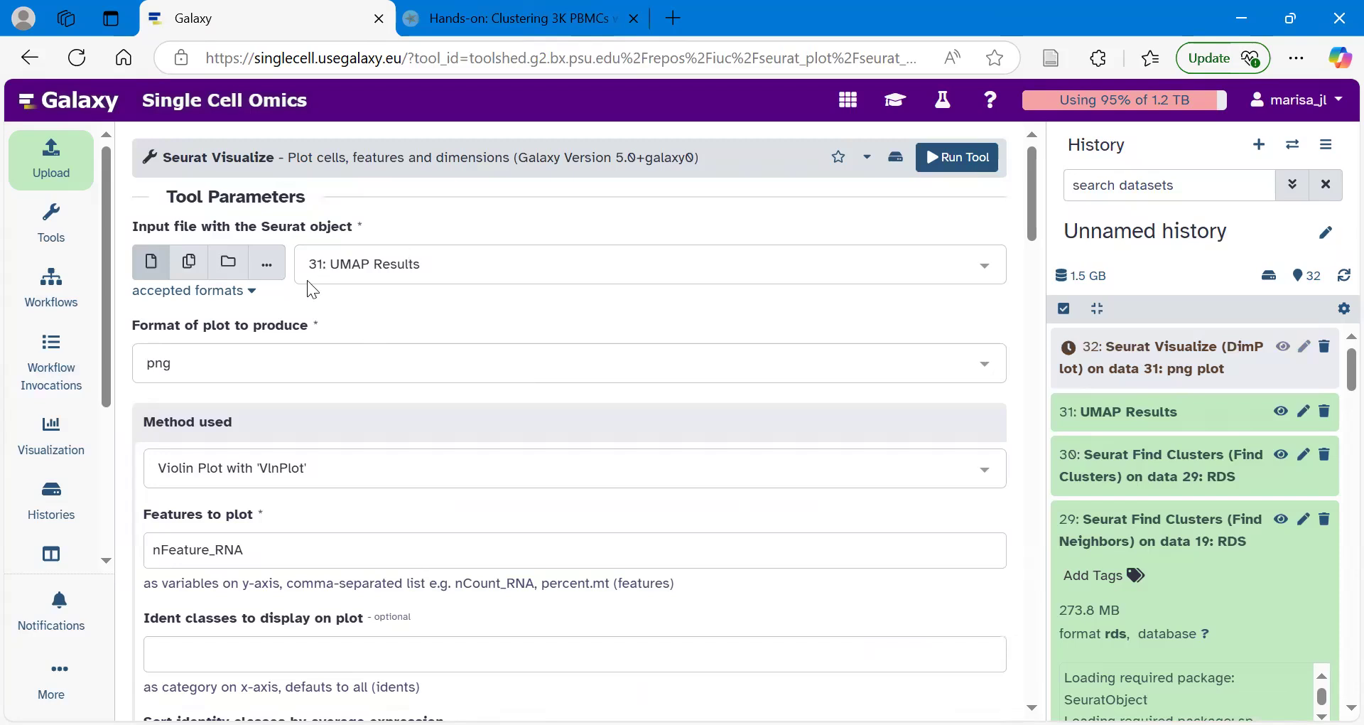
Set the method to Visualize expression with 'FeaturePlot' and enter CST3,CD79A,HLA-DQA1, MALAT1,NKG7,PPBP as the features to plot
{"action": "left_click", "coordinate": [276, 474]}
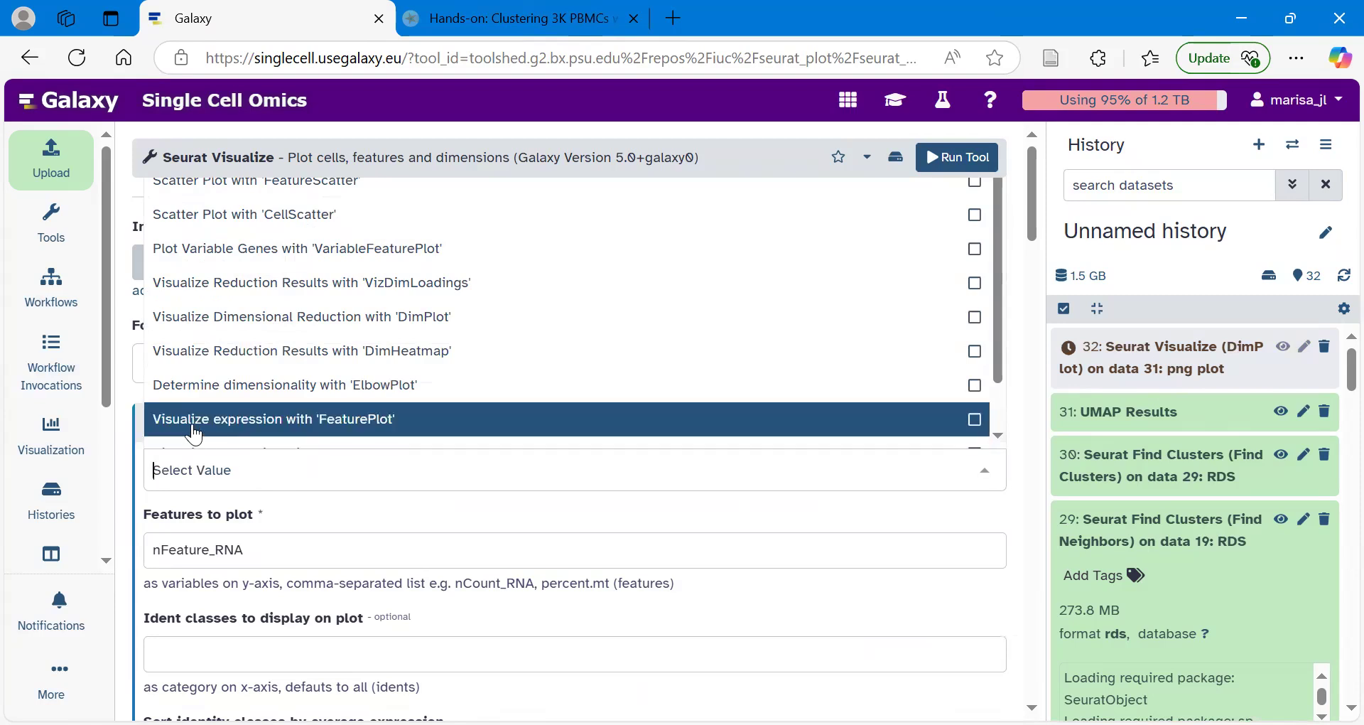
{"action": "left_click", "coordinate": [293, 425]}
{"action": "scroll", "coordinate": [287, 417], "scroll_direction": "down", "scroll_amount": 1}
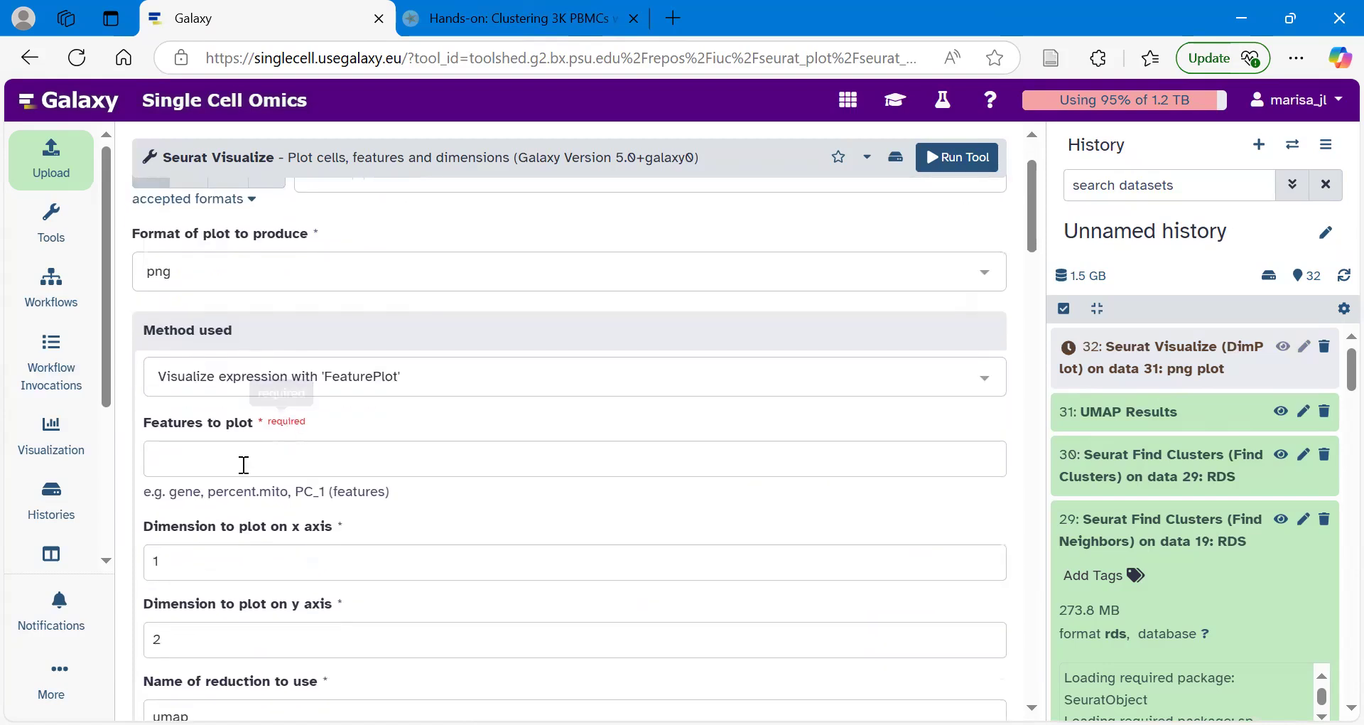
{"action": "left_click", "coordinate": [244, 463]}
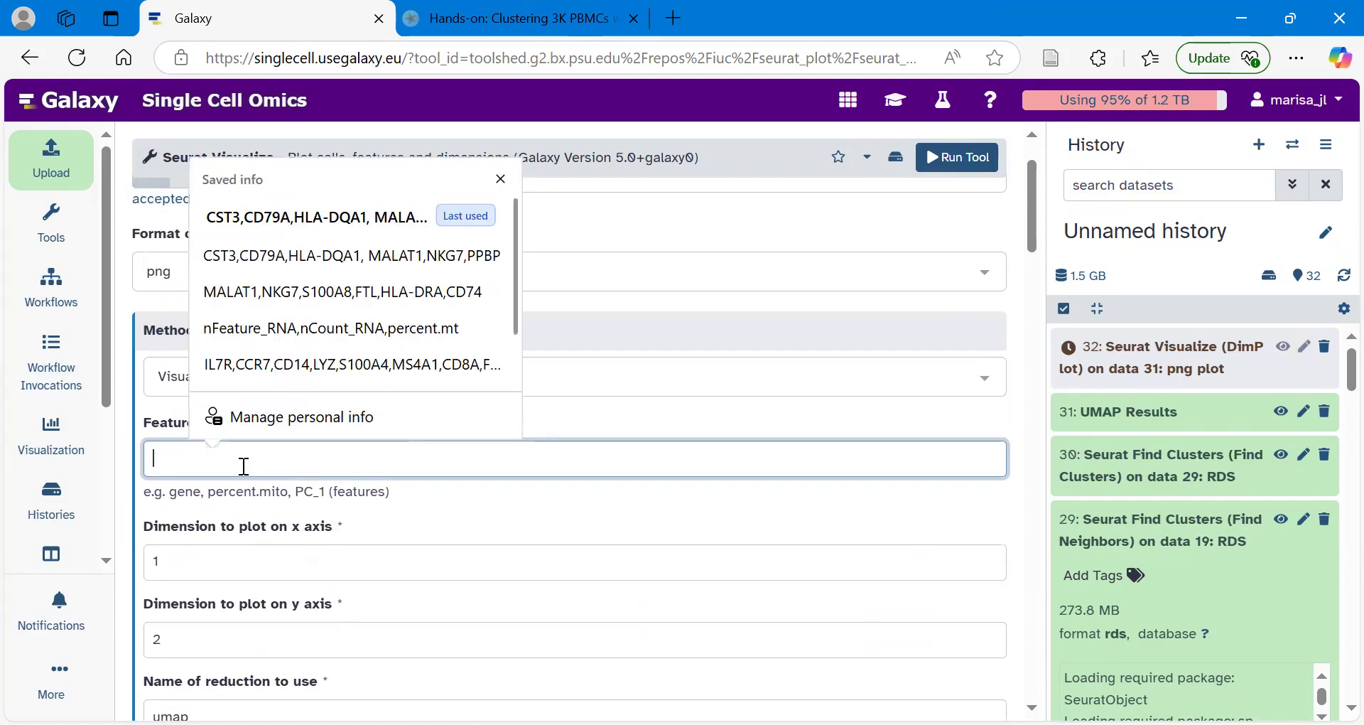
{"action": "key", "text": "Down"}
{"action": "key", "text": "Return"}
{"action": "left_click", "coordinate": [447, 508]}
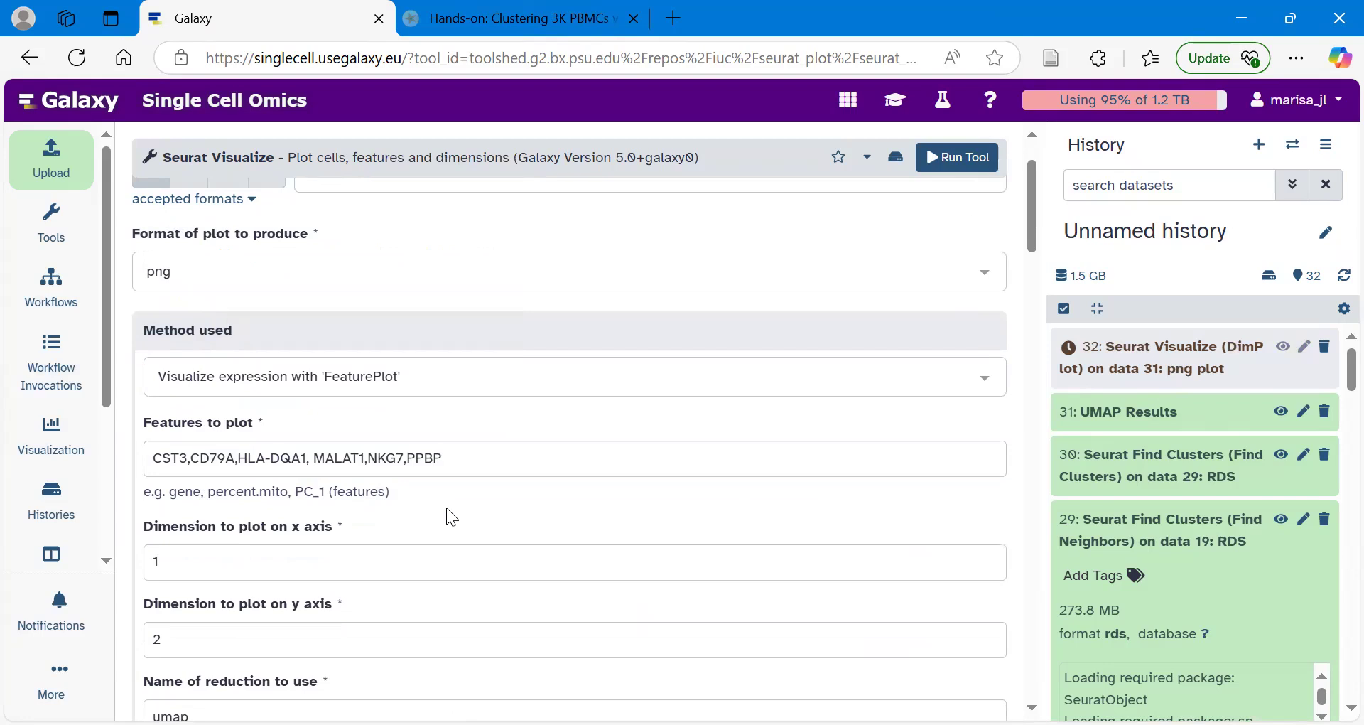
Check the reduction is umap and set the number of columns to display to 3 in the plot formatting options
{"action": "scroll", "coordinate": [446, 507], "scroll_direction": "down", "scroll_amount": 2}
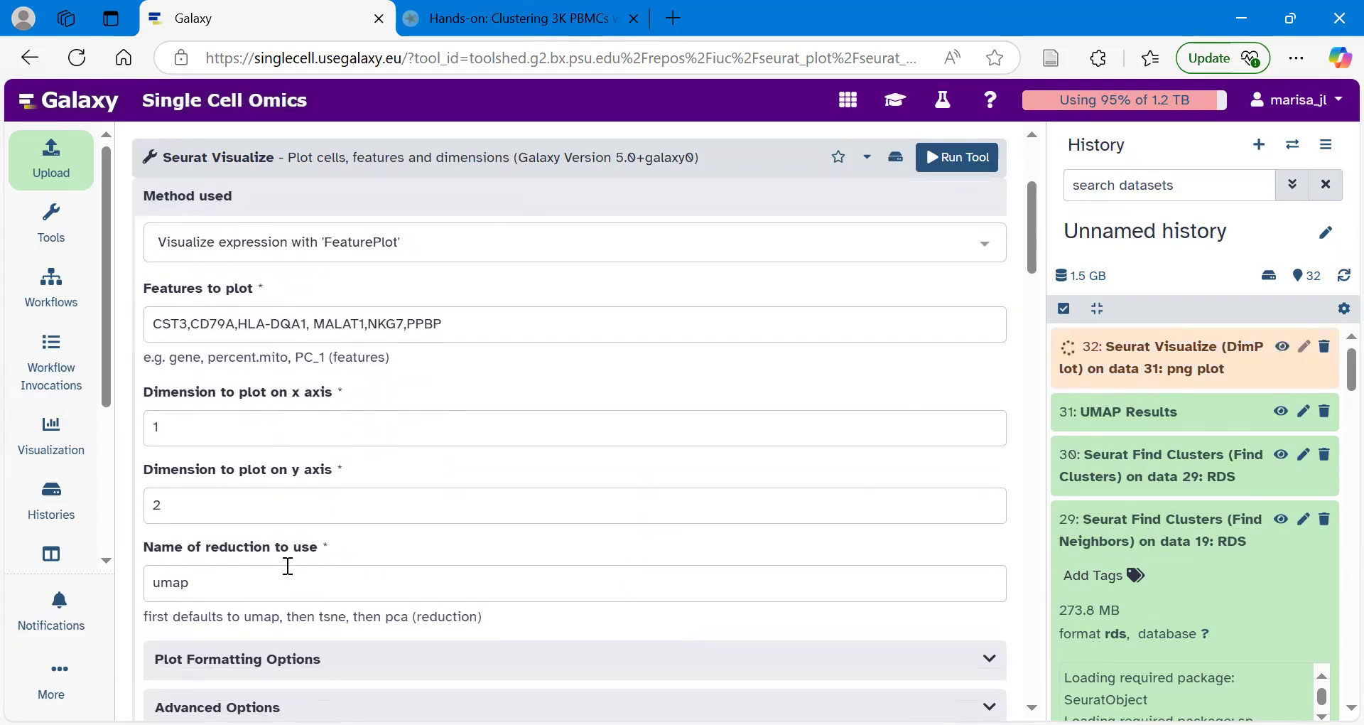
{"action": "scroll", "coordinate": [327, 558], "scroll_direction": "down", "scroll_amount": 2}
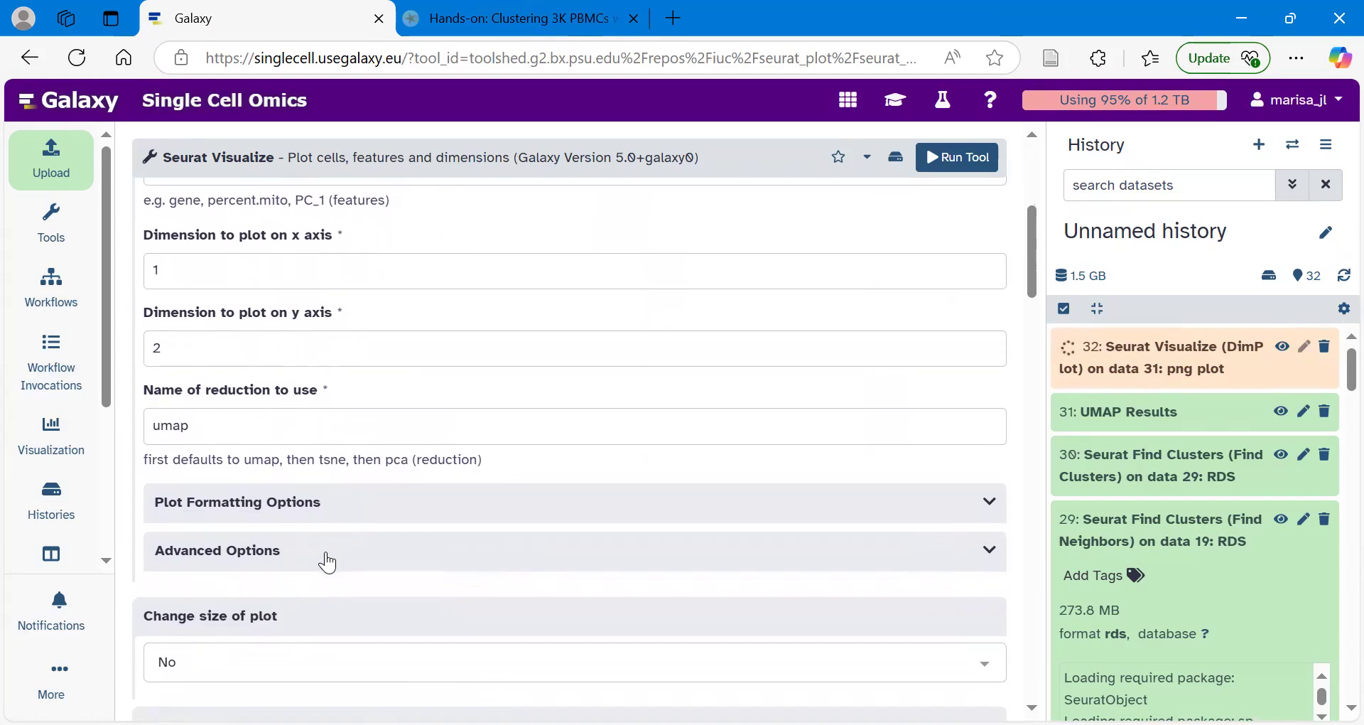
{"action": "scroll", "coordinate": [327, 561], "scroll_direction": "down", "scroll_amount": 1}
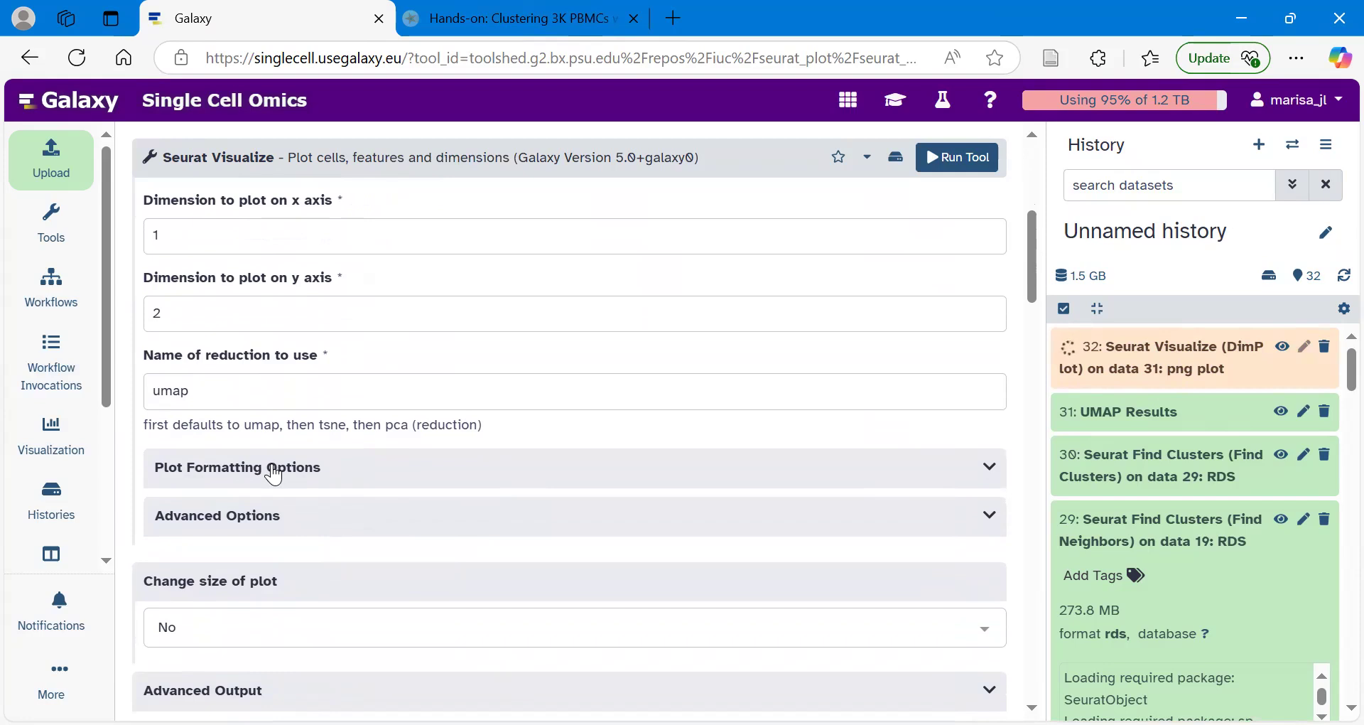
{"action": "left_click", "coordinate": [275, 475]}
{"action": "scroll", "coordinate": [275, 476], "scroll_direction": "down", "scroll_amount": 7}
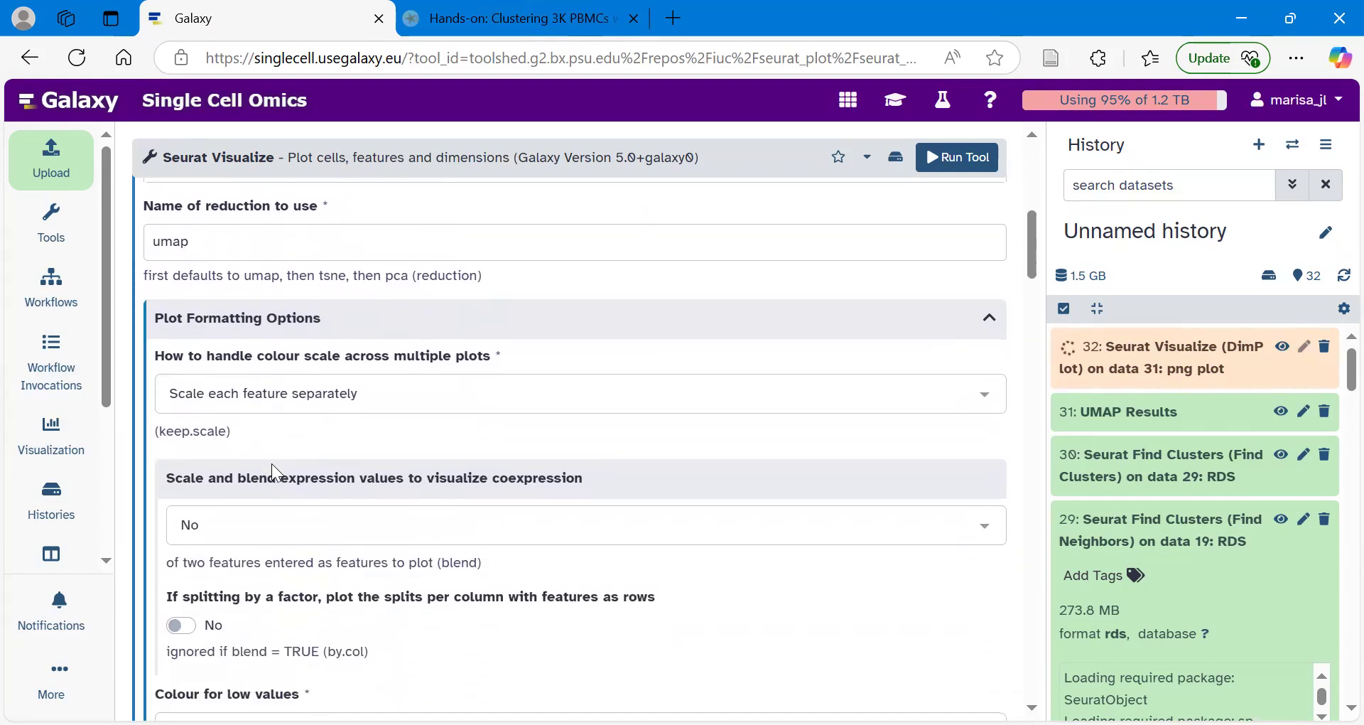
{"action": "scroll", "coordinate": [272, 465], "scroll_direction": "down", "scroll_amount": 11}
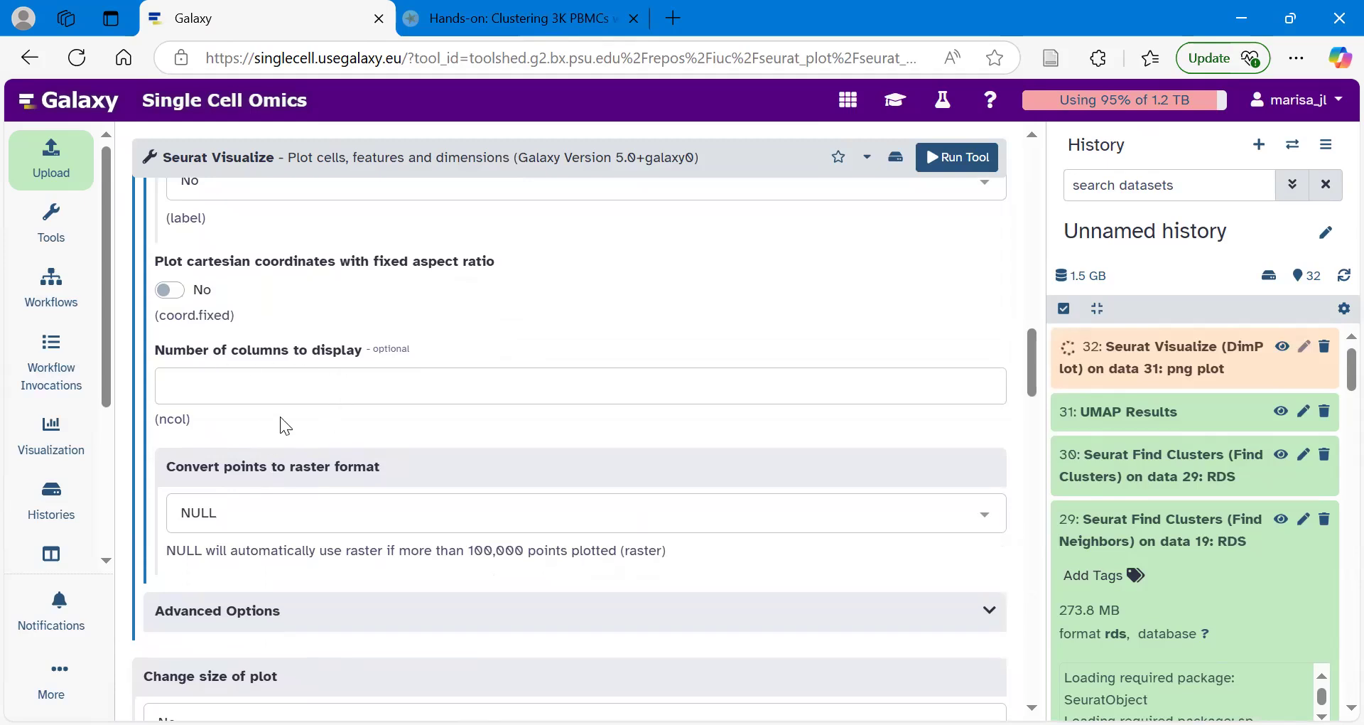
{"action": "left_click", "coordinate": [248, 391]}
{"action": "type", "text": "3"}
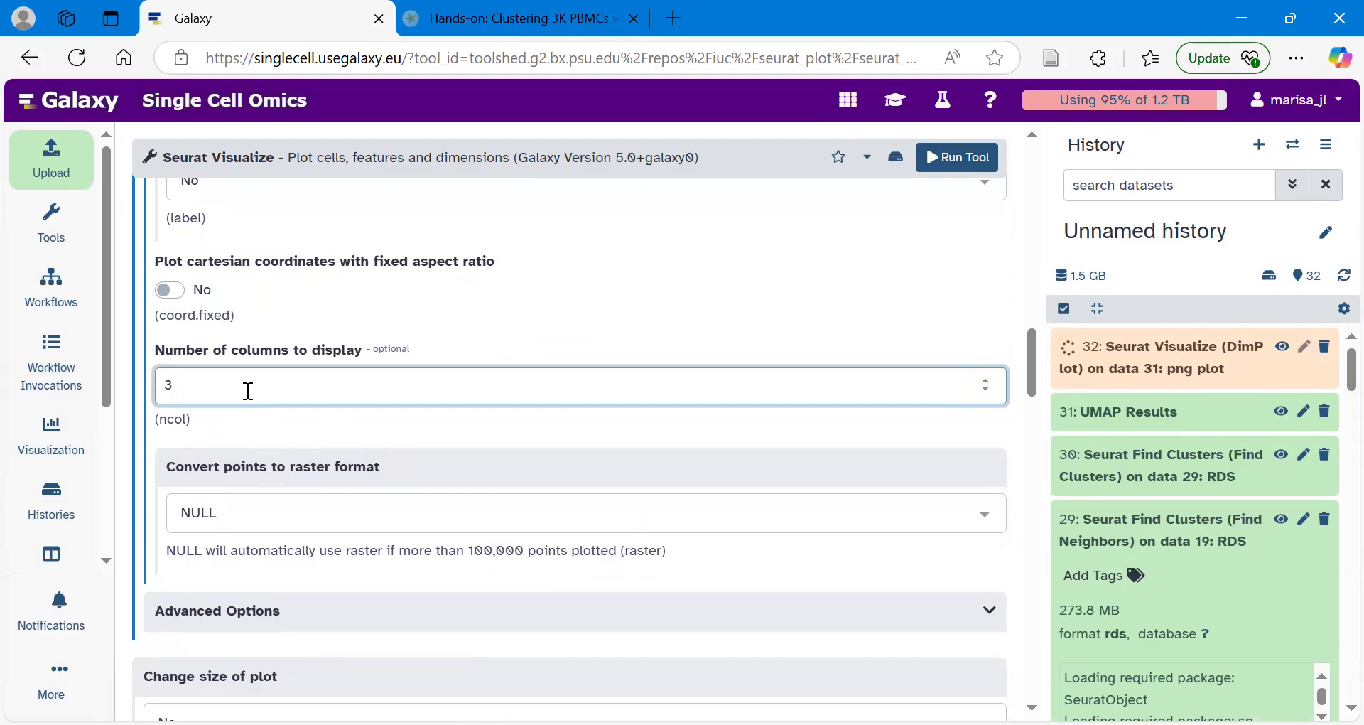
Enable changing the plot size, set the width to 3100 pixels, and run the FeaturePlot job
{"action": "scroll", "coordinate": [246, 389], "scroll_direction": "down", "scroll_amount": 4}
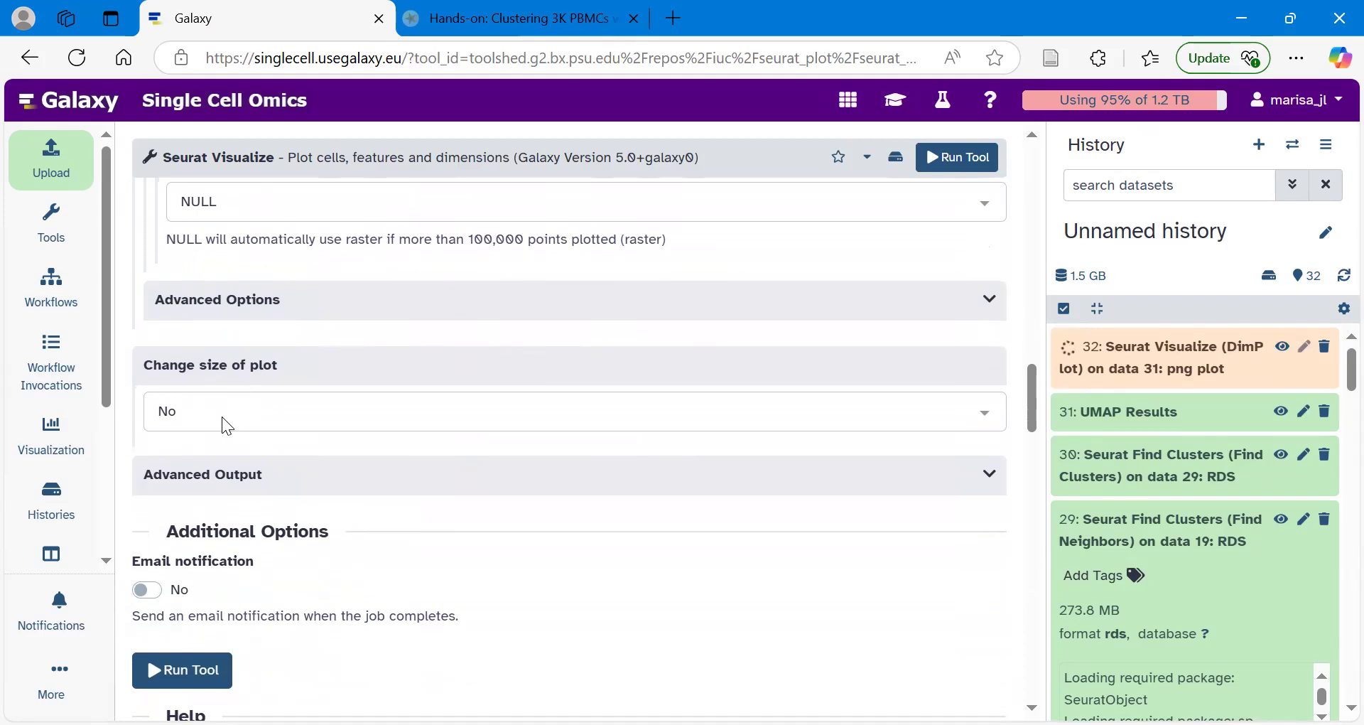
{"action": "left_click", "coordinate": [221, 416]}
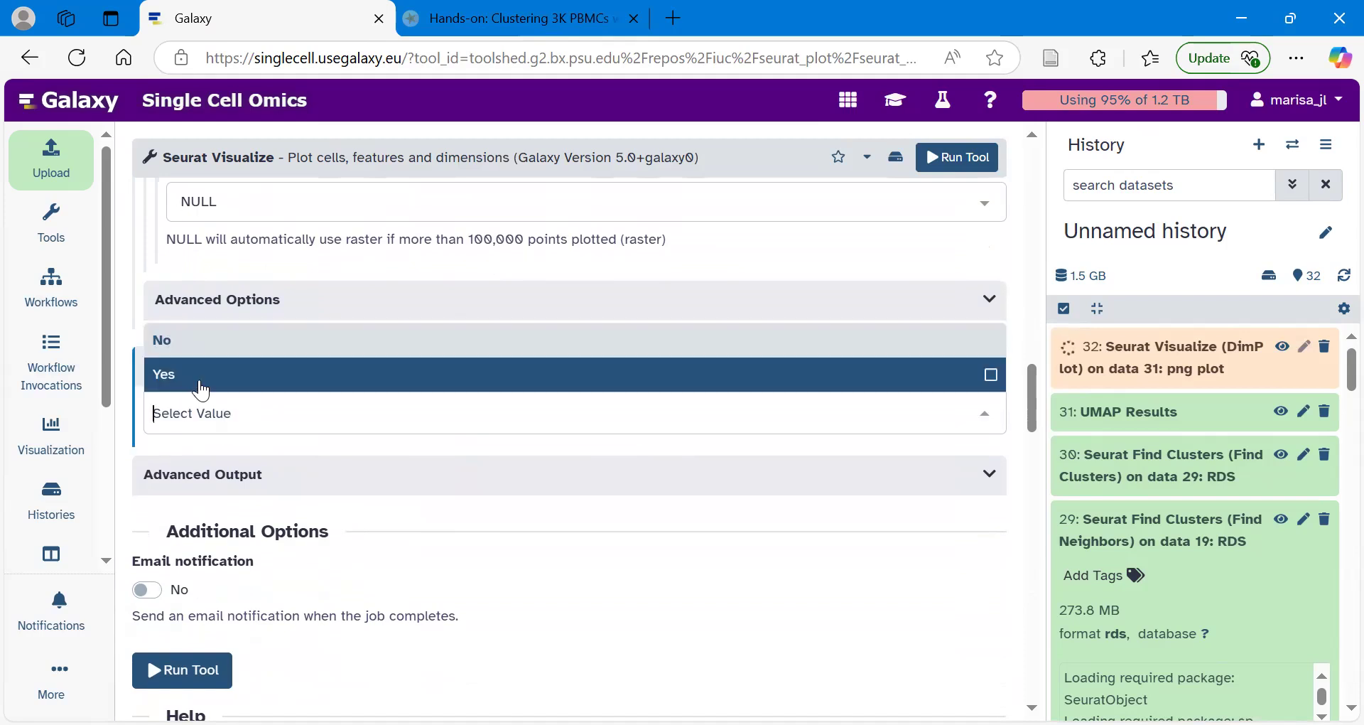
{"action": "left_click", "coordinate": [201, 390]}
{"action": "left_click", "coordinate": [162, 493]}
{"action": "key", "text": "BackSpace"}
{"action": "type", "text": "3100"}
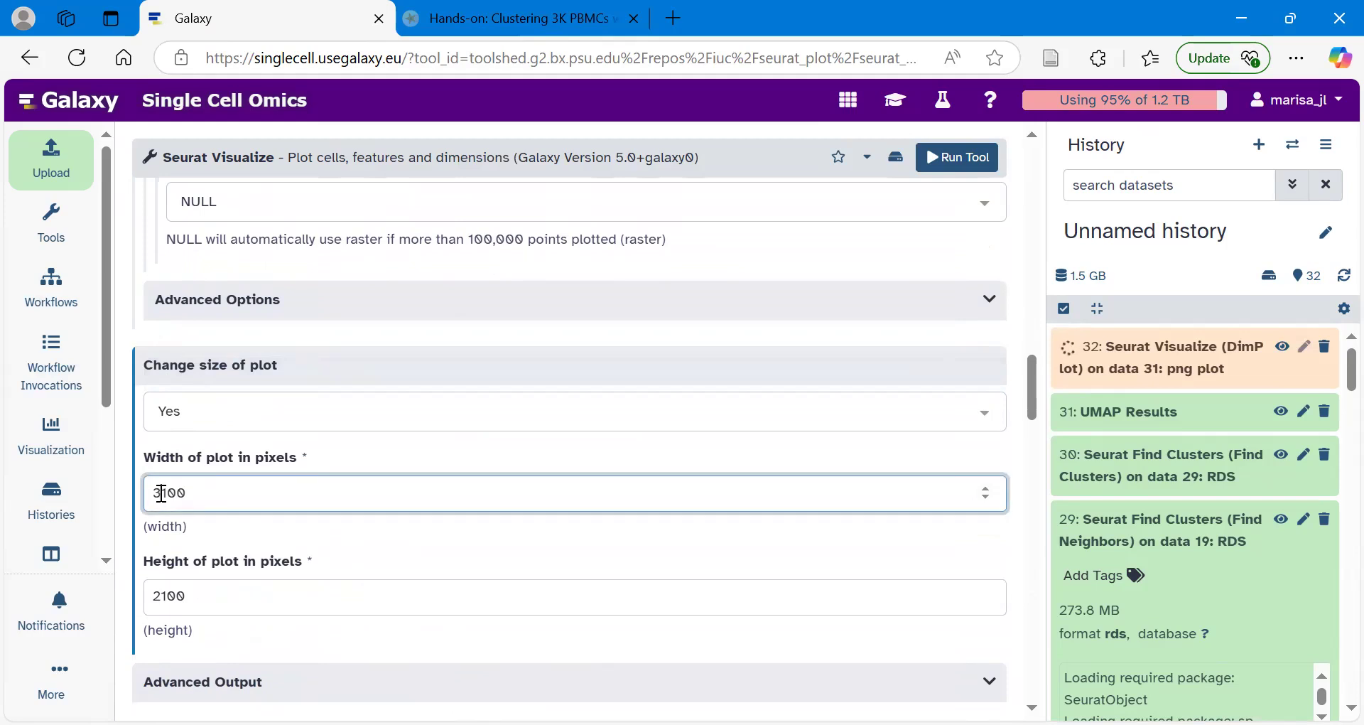
{"action": "left_click", "coordinate": [299, 528]}
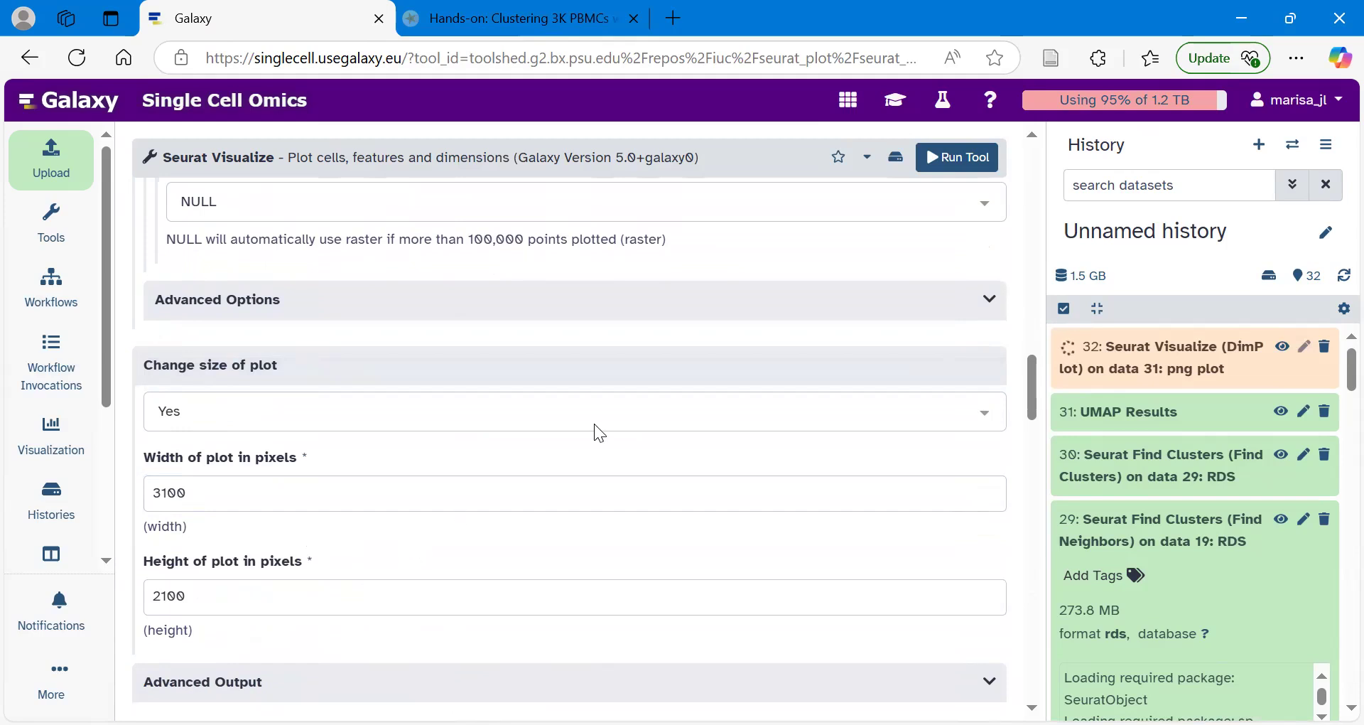
{"action": "left_click", "coordinate": [957, 158]}
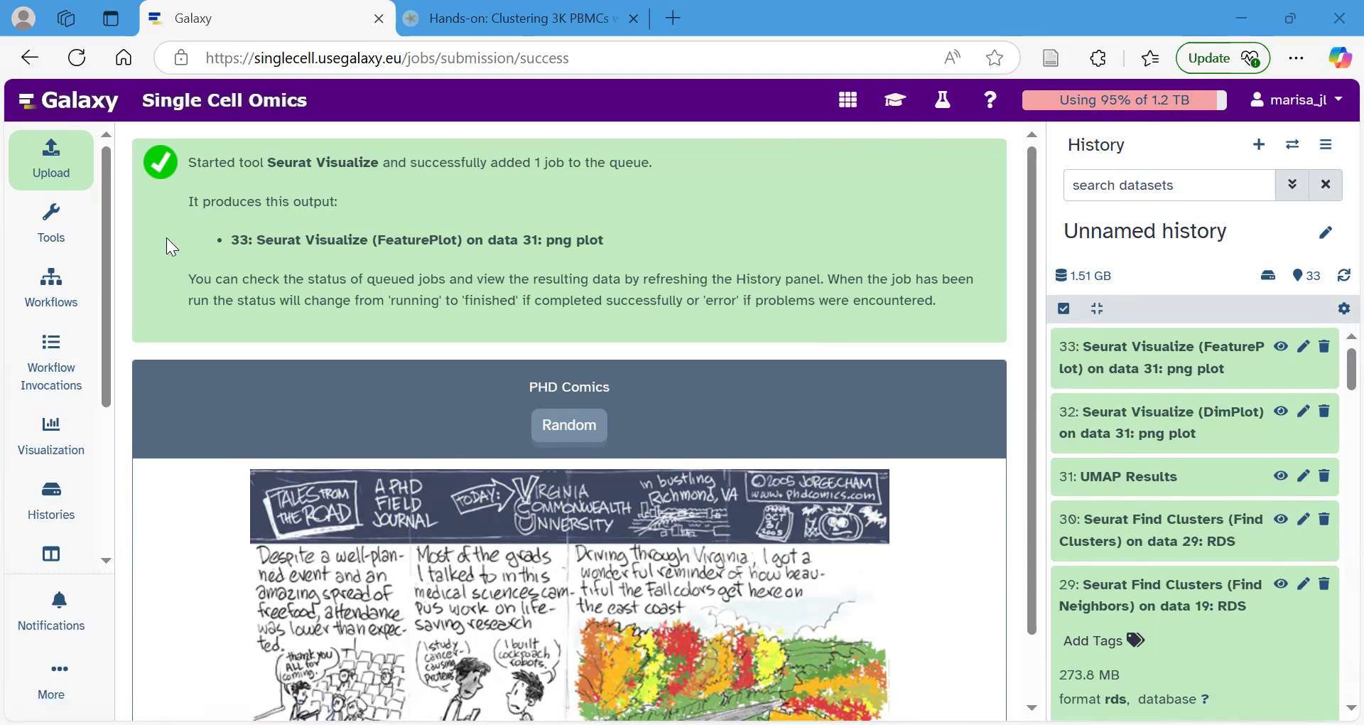
Search the tools for "seurat vis" and open Seurat Visualize, collapsing the tool list to enlarge the form
{"action": "left_click", "coordinate": [47, 228]}
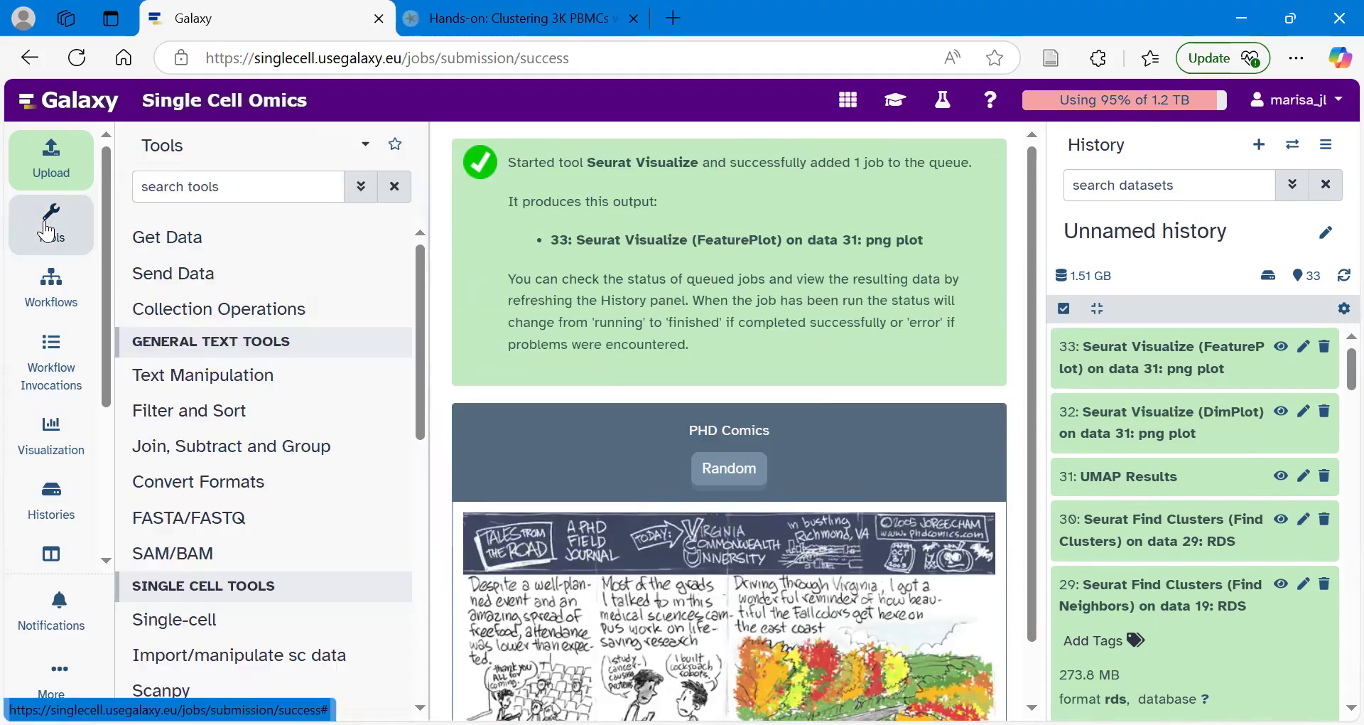
{"action": "left_click", "coordinate": [190, 192]}
{"action": "type", "text": "seurat vis"}
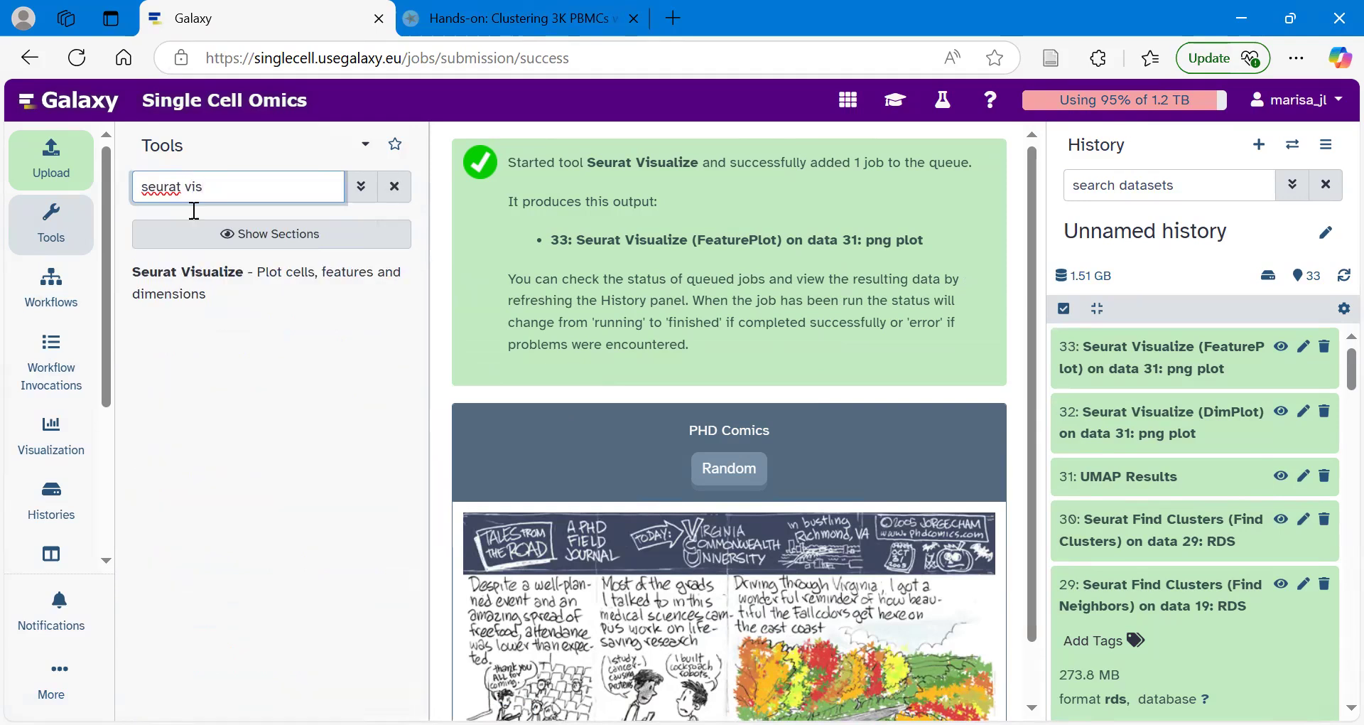
{"action": "left_click", "coordinate": [187, 293]}
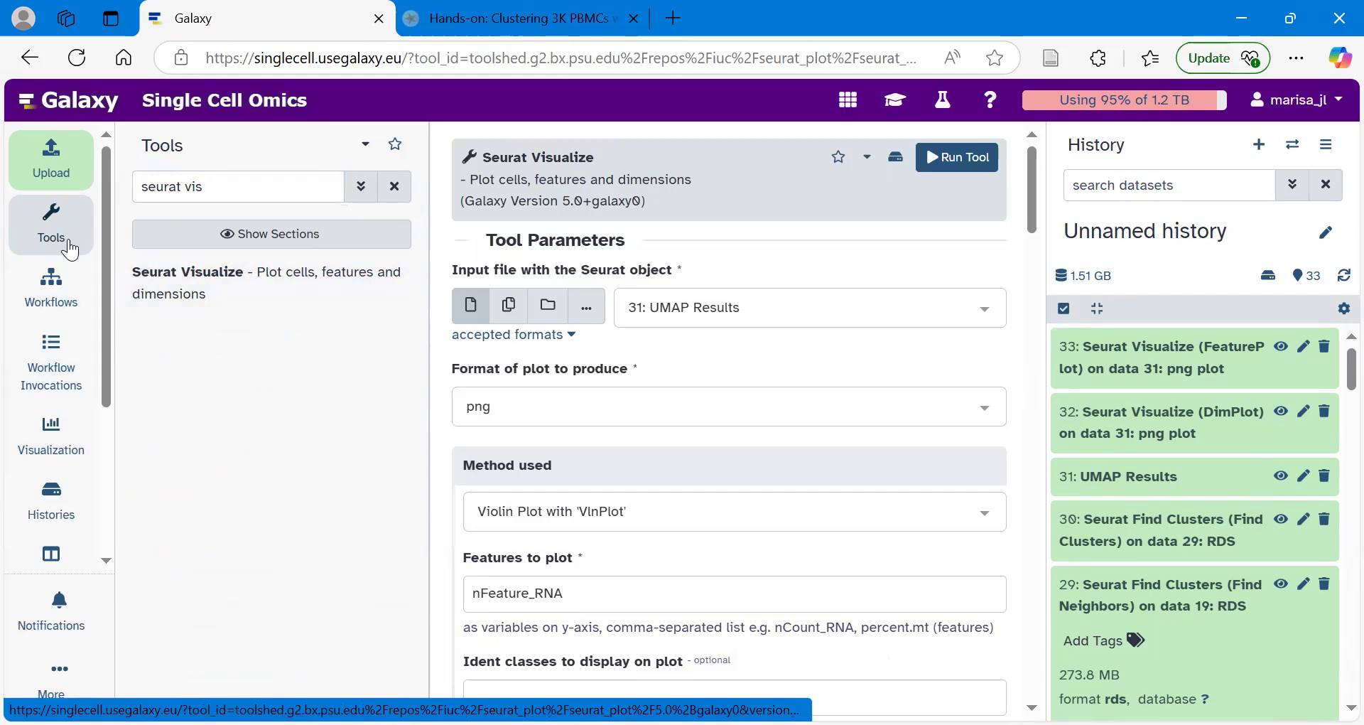
{"action": "left_click", "coordinate": [69, 245]}
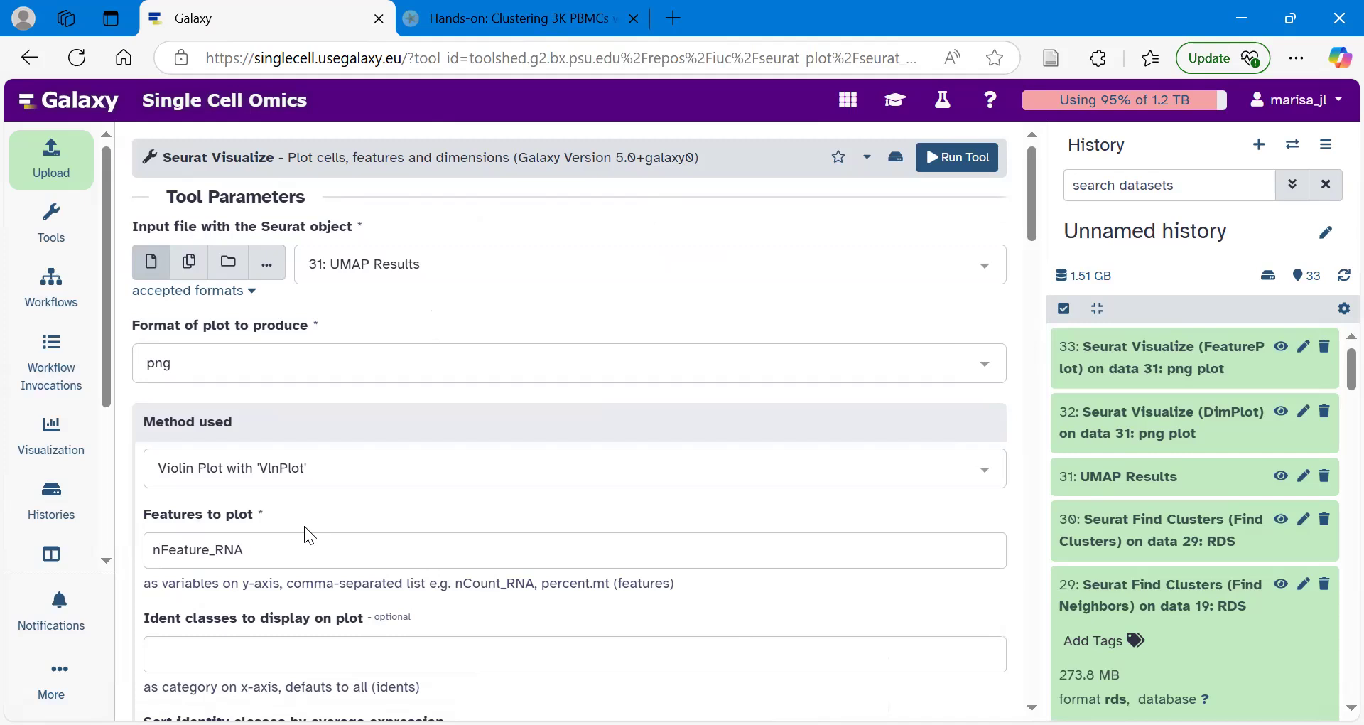
Replace the violin plot's features to plot with CST3,CD79A,HLA-DQA1, MALAT1,NKG7,PPBP
{"action": "left_click", "coordinate": [266, 541]}
{"action": "key", "text": "BackSpace"}
{"action": "key", "text": "BackSpace"}
{"action": "key", "text": "BackSpace"}
{"action": "key", "text": "BackSpace"}
{"action": "key", "text": "BackSpace"}
{"action": "key", "text": "BackSpace"}
{"action": "key", "text": "BackSpace"}
{"action": "key", "text": "BackSpace"}
{"action": "key", "text": "BackSpace"}
{"action": "key", "text": "BackSpace"}
{"action": "key", "text": "BackSpace"}
{"action": "key", "text": "BackSpace"}
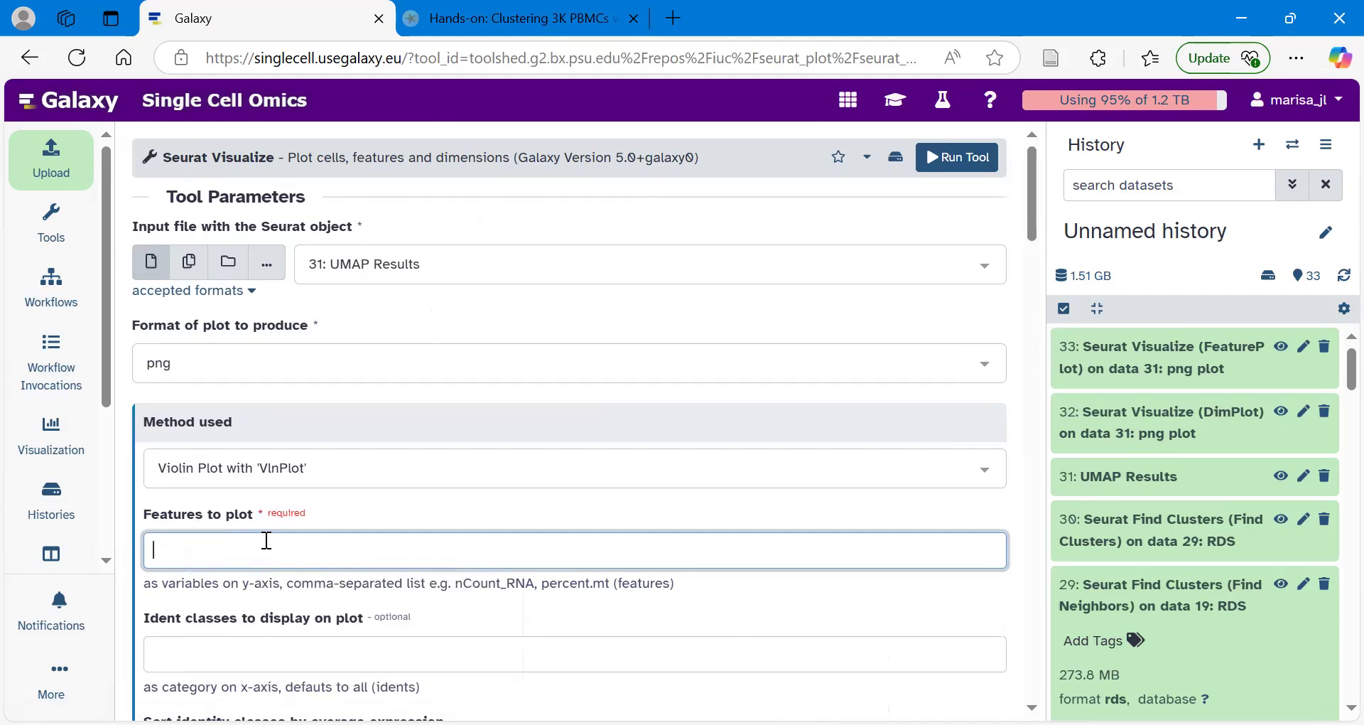
{"action": "type", "text": "CST3,CD79A,HLA-DQA1, MALAT1,NKG7,PPBP"}
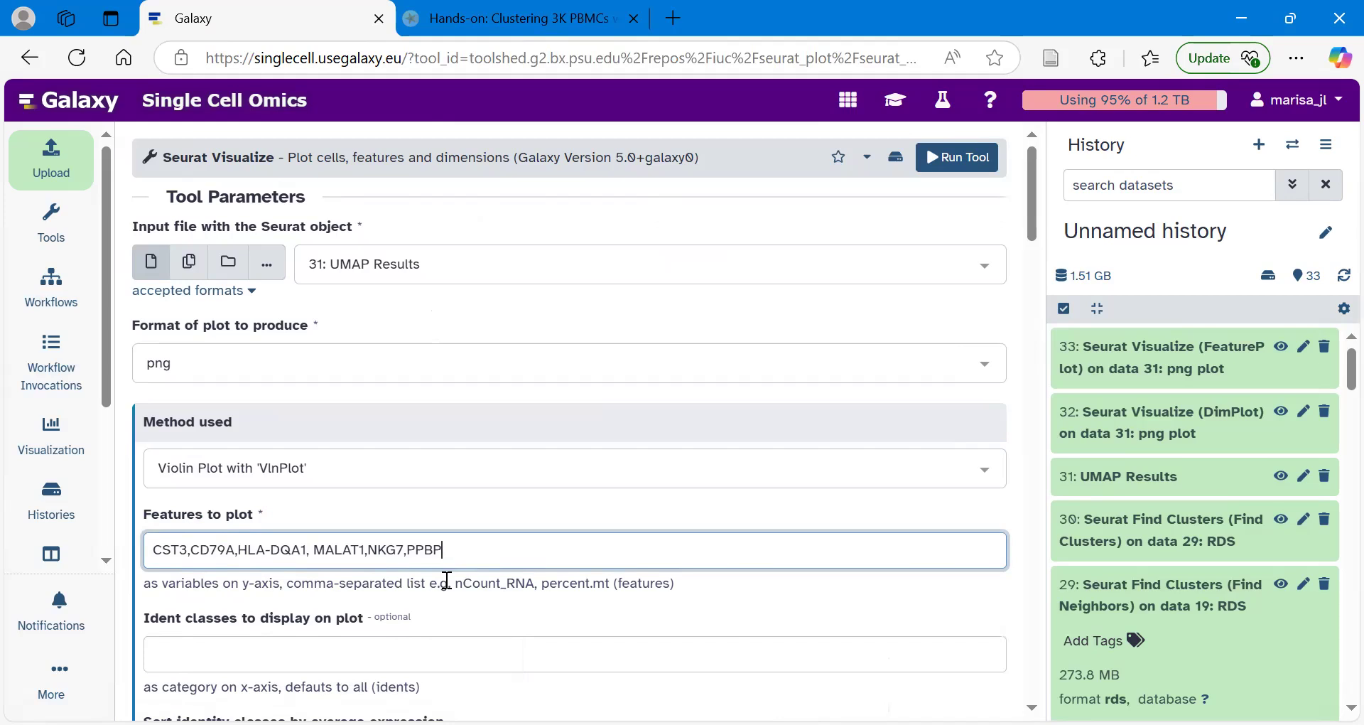
Set the number of columns to display to 3 in the violin plot's formatting options
{"action": "scroll", "coordinate": [446, 581], "scroll_direction": "down", "scroll_amount": 5}
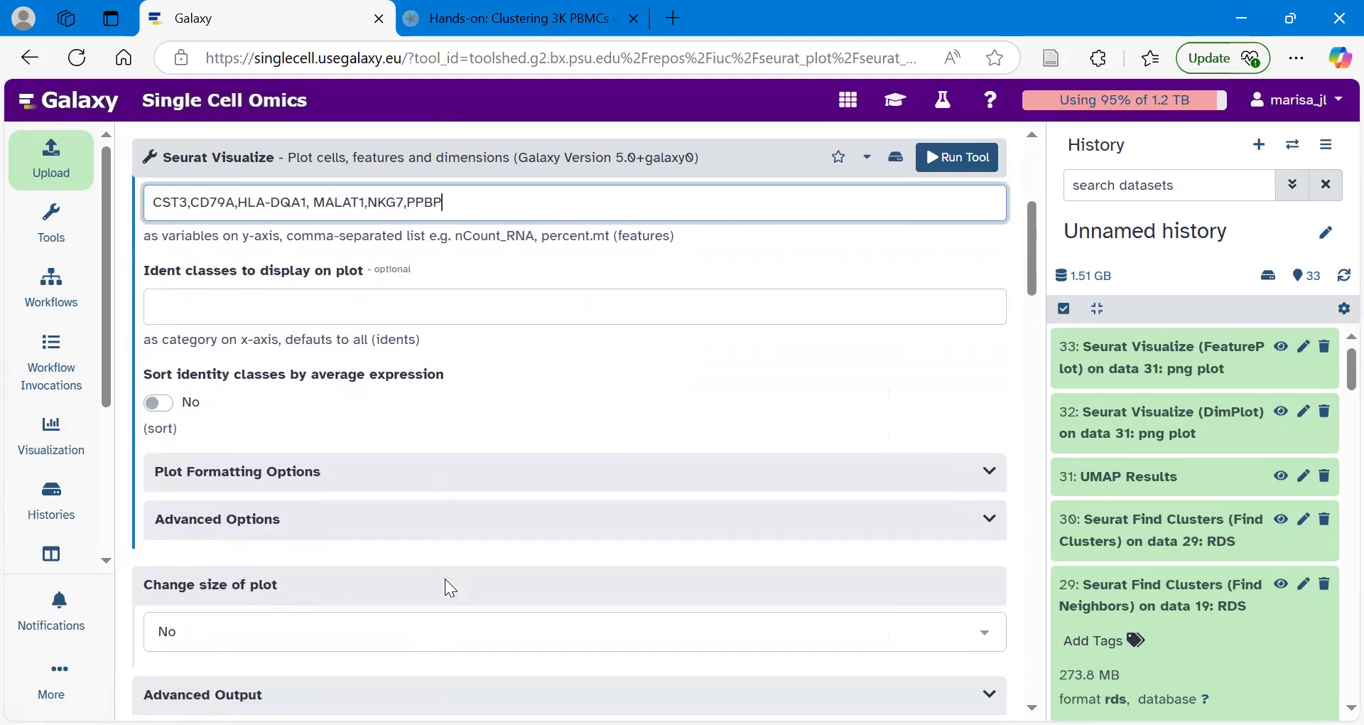
{"action": "left_click", "coordinate": [287, 482]}
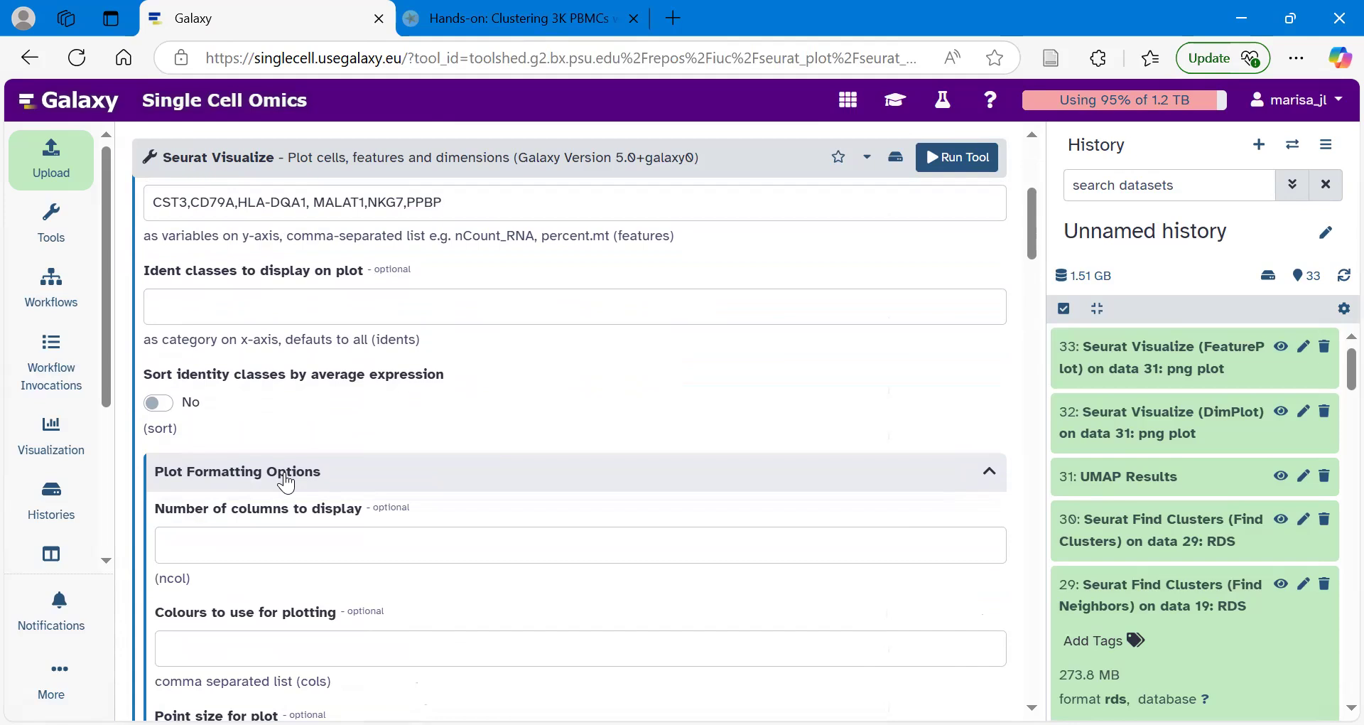
{"action": "scroll", "coordinate": [287, 483], "scroll_direction": "down", "scroll_amount": 2}
{"action": "left_click", "coordinate": [238, 414]}
{"action": "type", "text": "3"}
{"action": "left_click", "coordinate": [246, 447]}
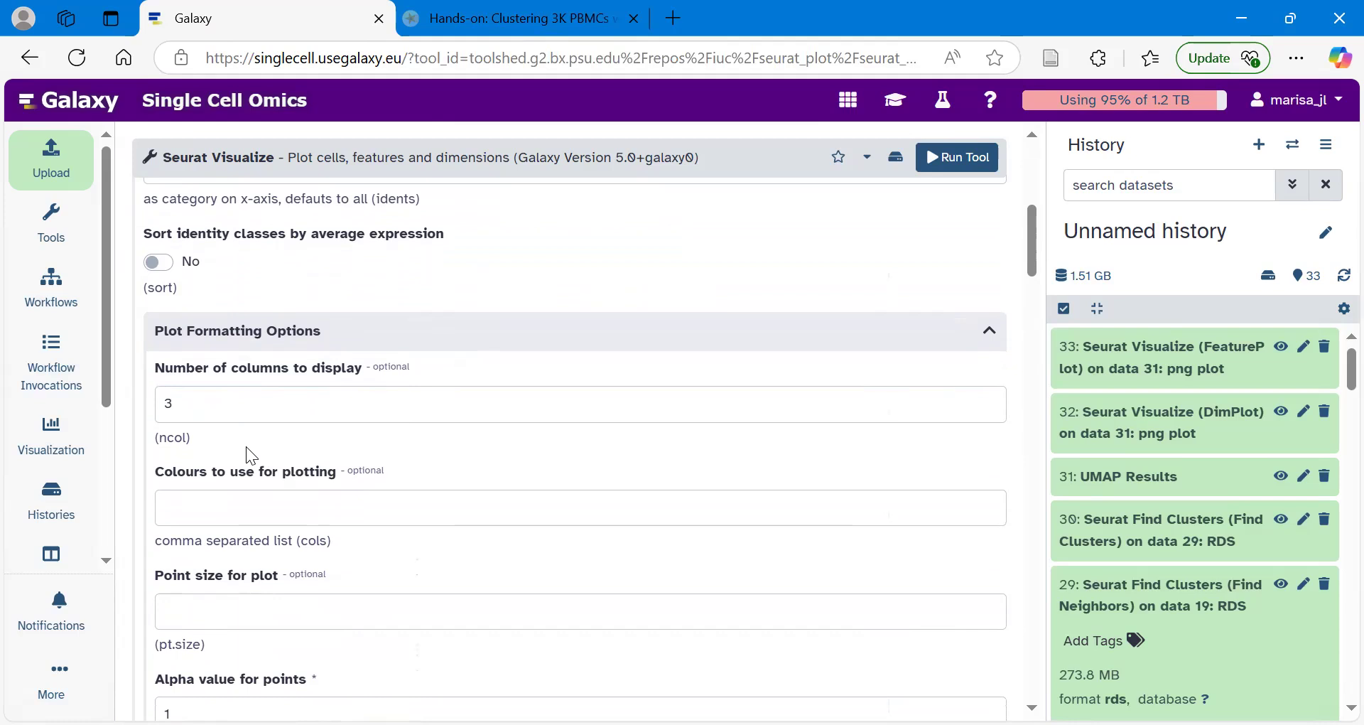
Enable changing the plot size, set the width to 3100 pixels, and run the VlnPlot job
{"action": "scroll", "coordinate": [246, 446], "scroll_direction": "down", "scroll_amount": 9}
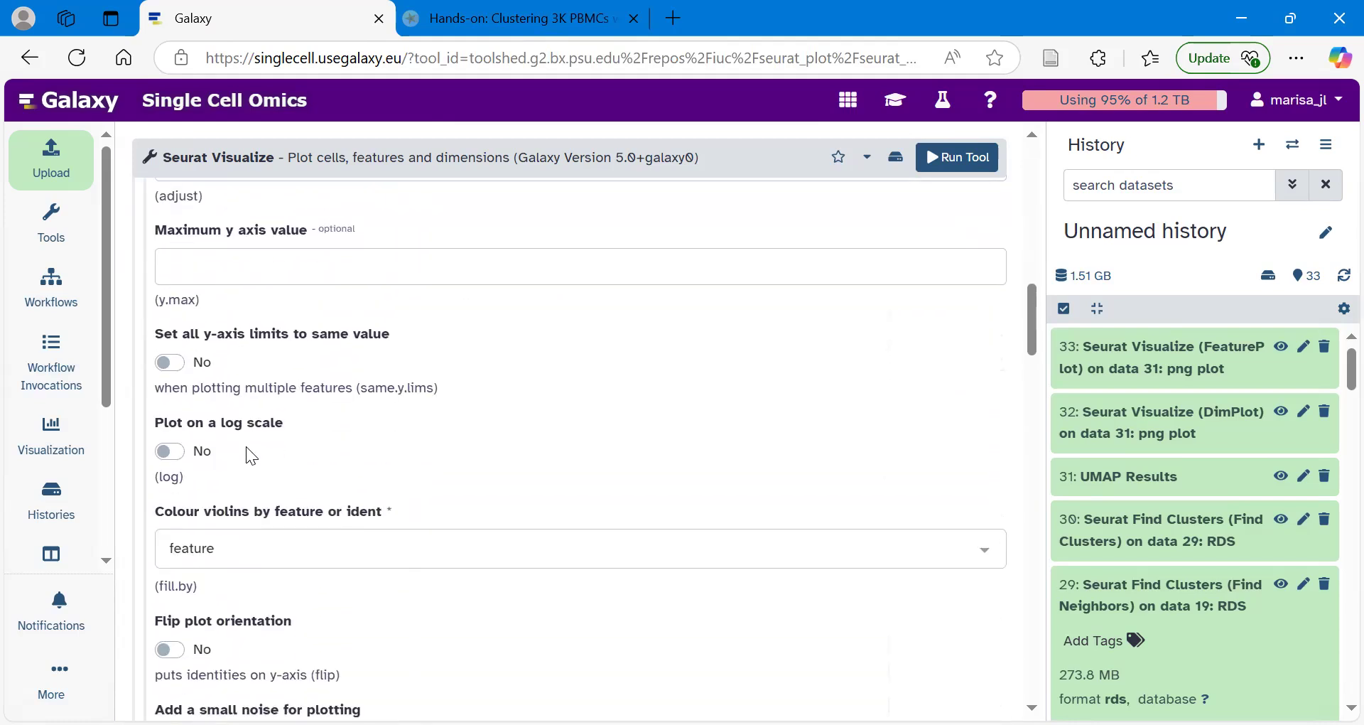
{"action": "scroll", "coordinate": [246, 446], "scroll_direction": "down", "scroll_amount": 7}
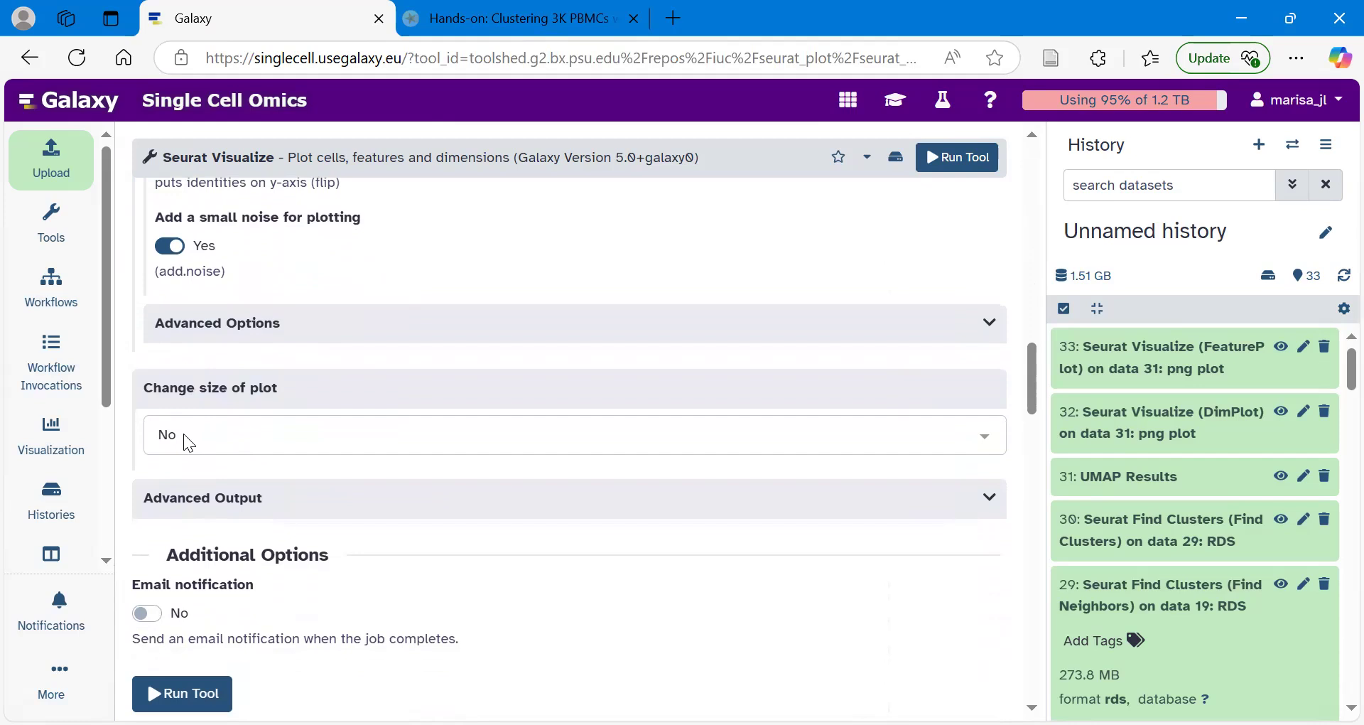
{"action": "left_click", "coordinate": [207, 440]}
{"action": "left_click", "coordinate": [200, 394]}
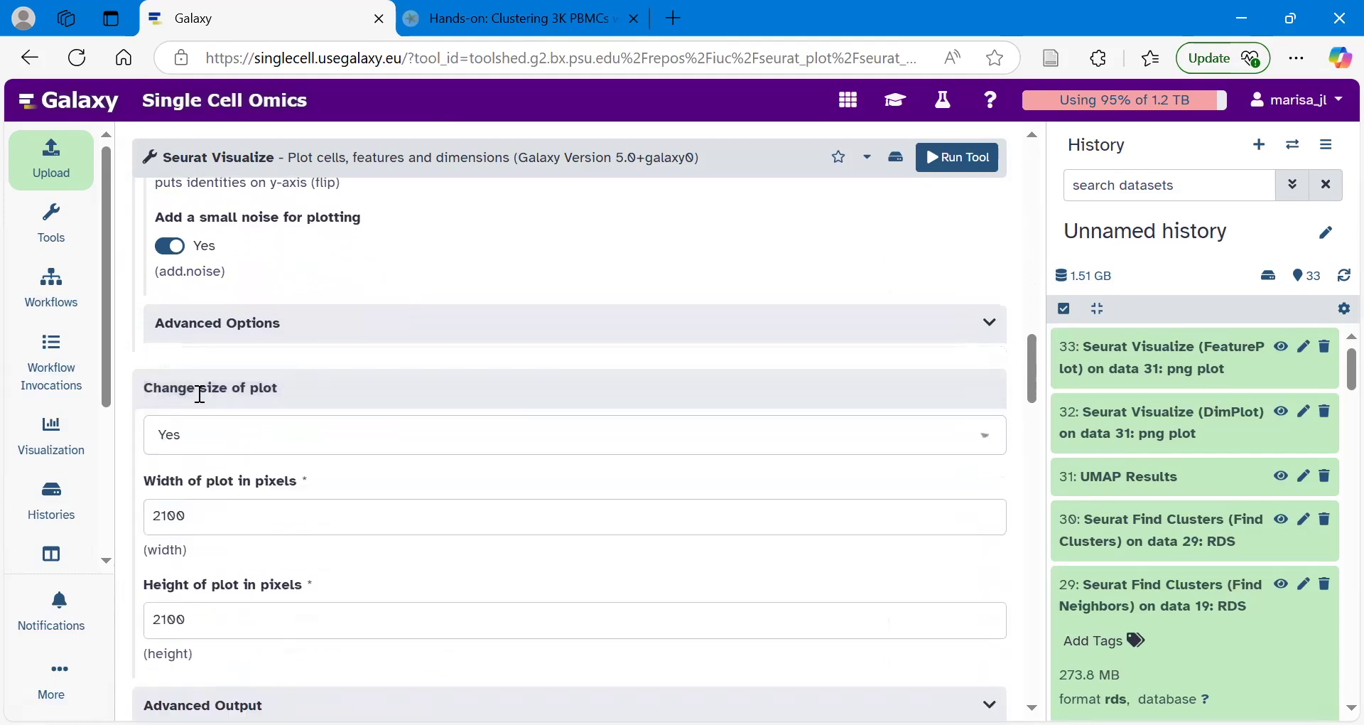
{"action": "left_click", "coordinate": [160, 520]}
{"action": "key", "text": "BackSpace"}
{"action": "type", "text": "3"}
{"action": "left_click", "coordinate": [359, 482]}
{"action": "left_click", "coordinate": [969, 162]}
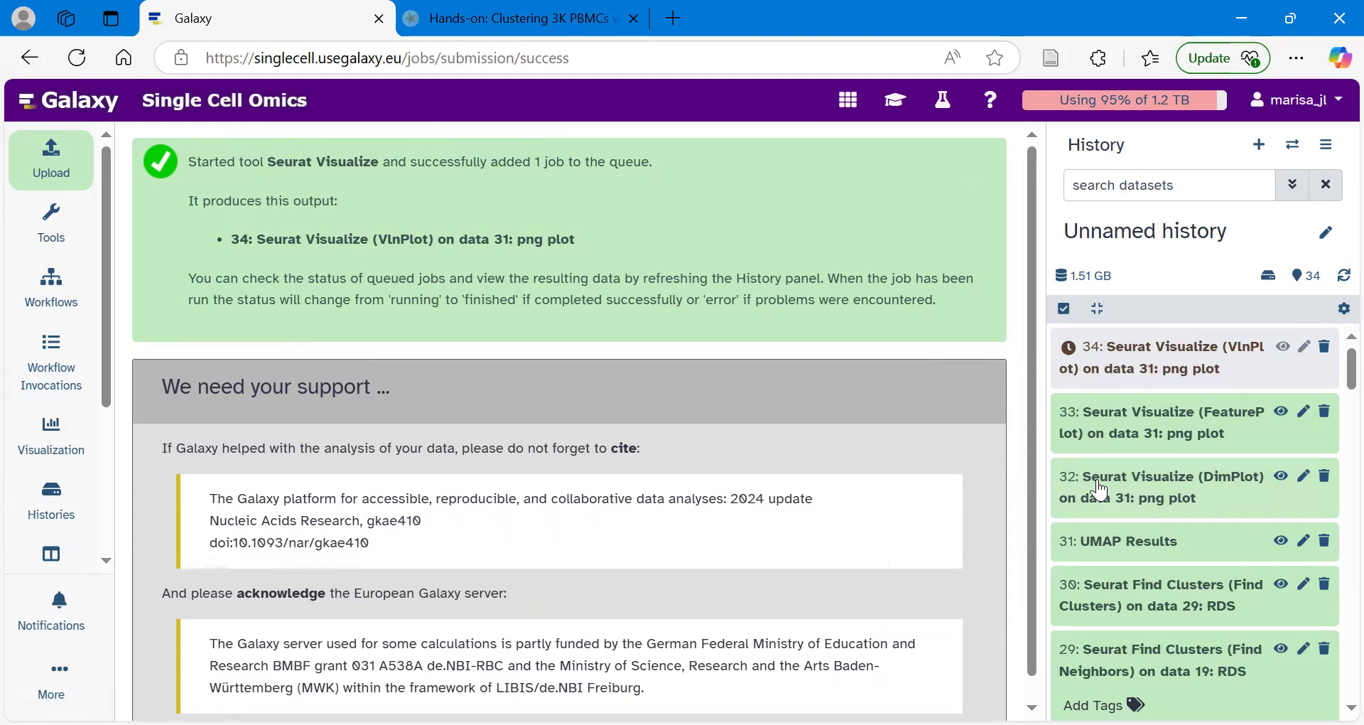
Display the DimPlot output from the history as a full image in a separate browser tab to examine the clusters
{"action": "left_click", "coordinate": [1281, 478]}
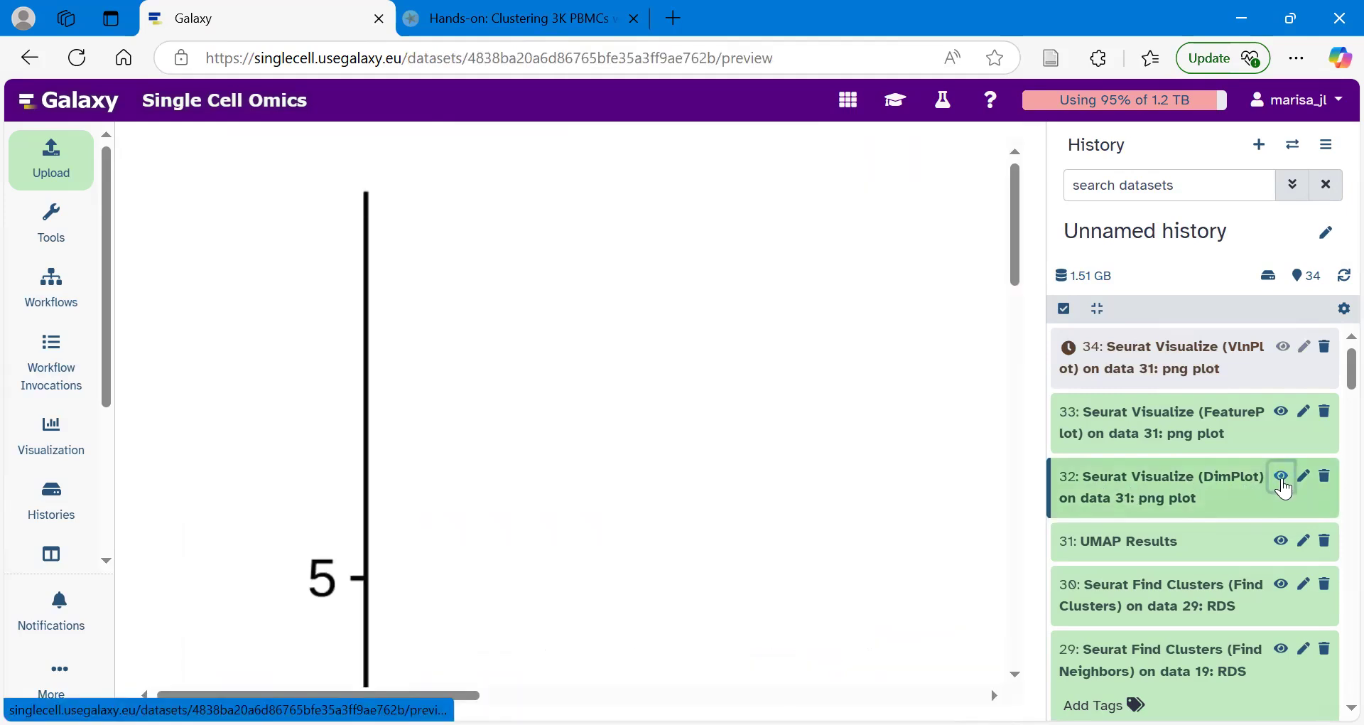
{"action": "right_click", "coordinate": [488, 312]}
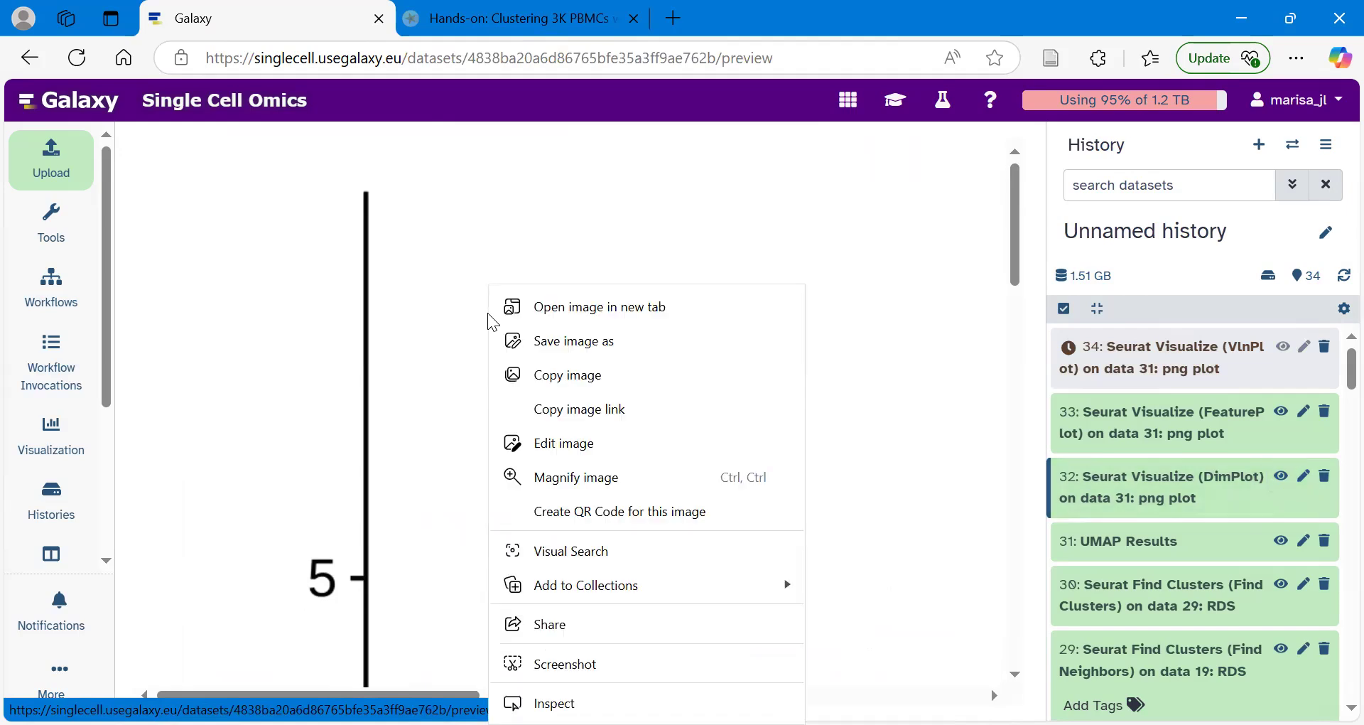
{"action": "left_click", "coordinate": [573, 321]}
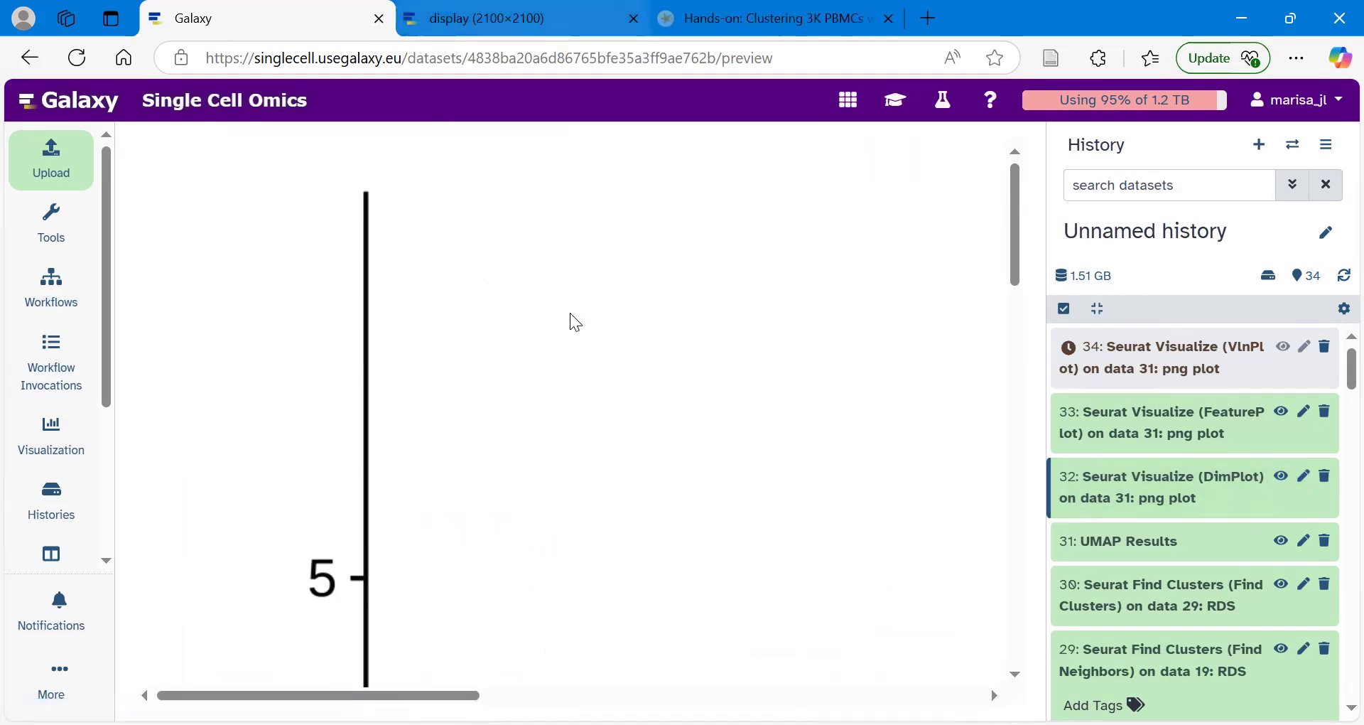
{"action": "key", "text": "ctrl+Tab"}
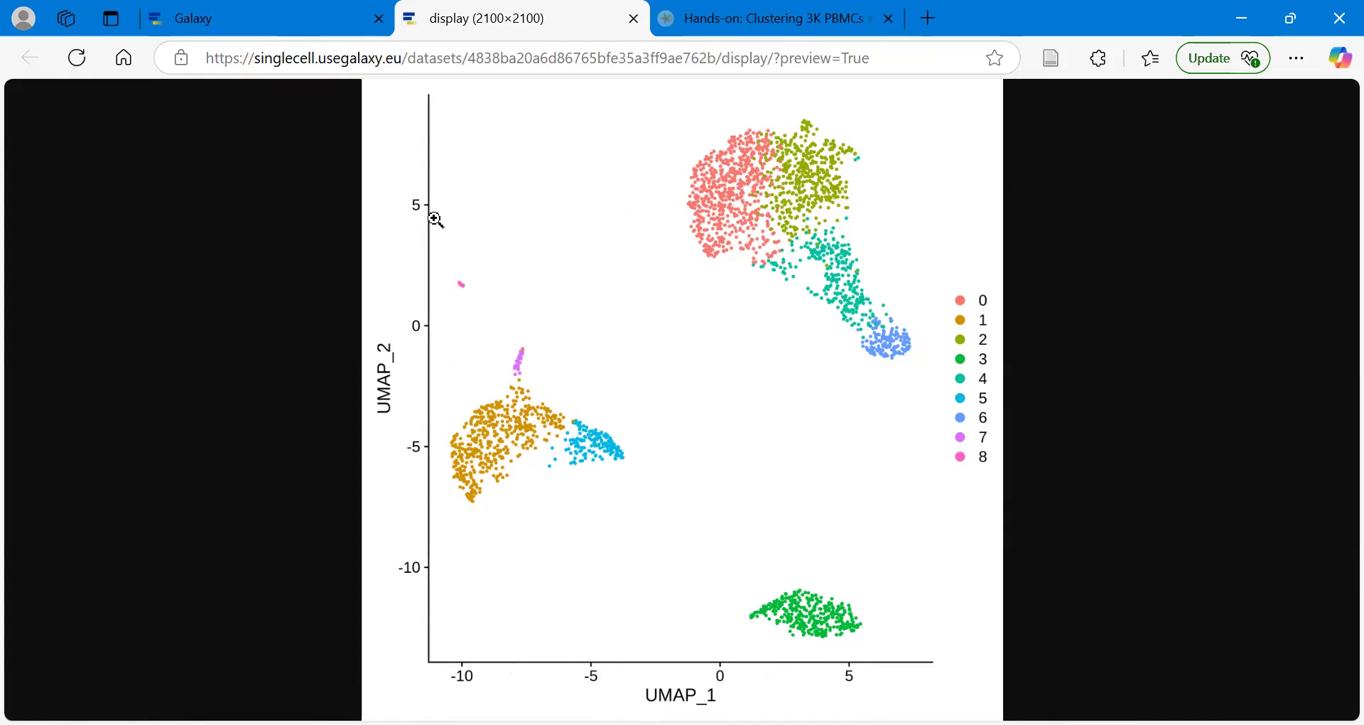
Return to the Galaxy history and view the FeaturePlot output as a full image in its own browser tab
{"action": "left_click", "coordinate": [229, 10]}
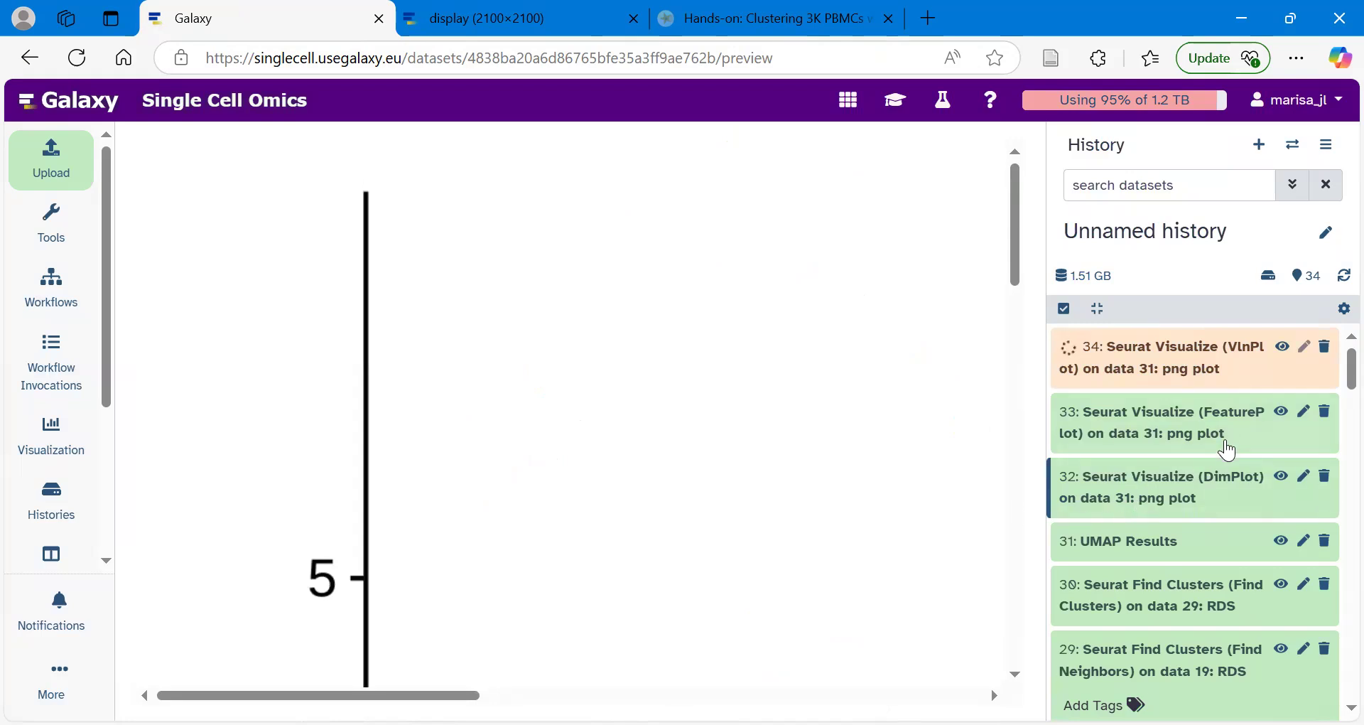
{"action": "left_click", "coordinate": [1281, 413]}
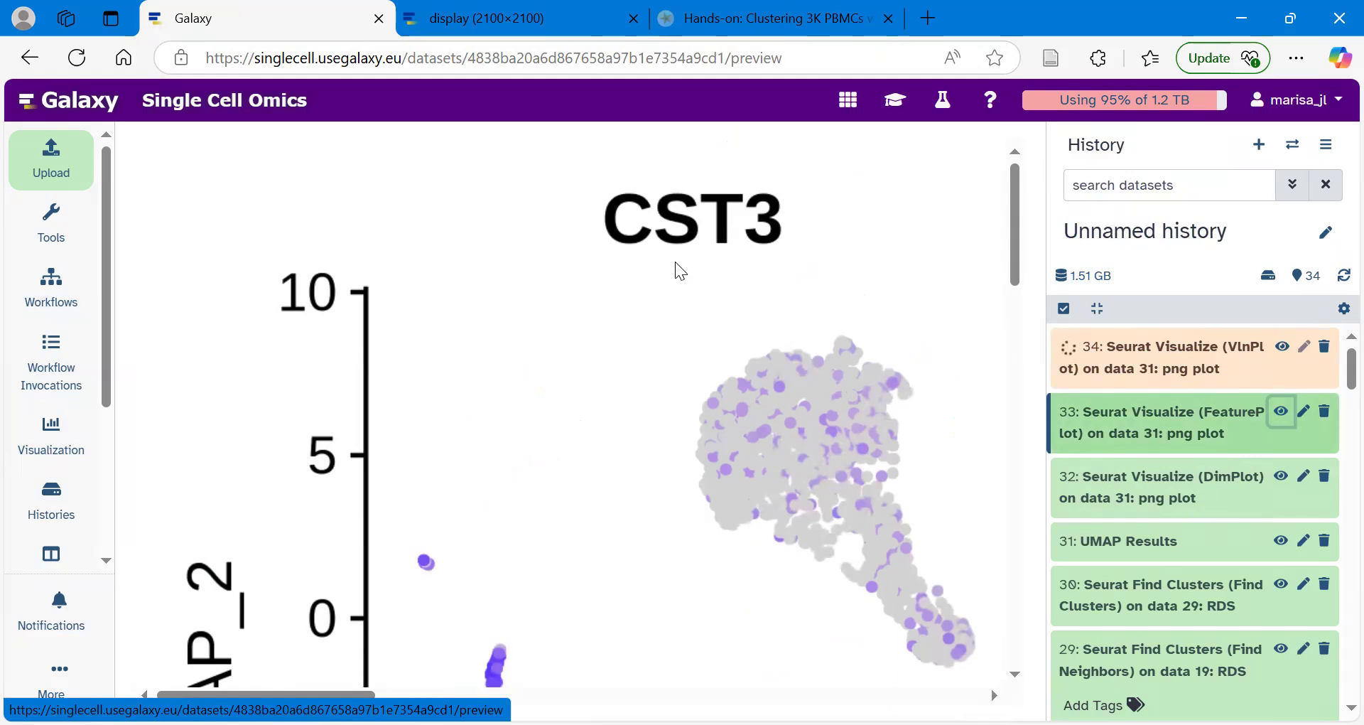
{"action": "right_click", "coordinate": [626, 273]}
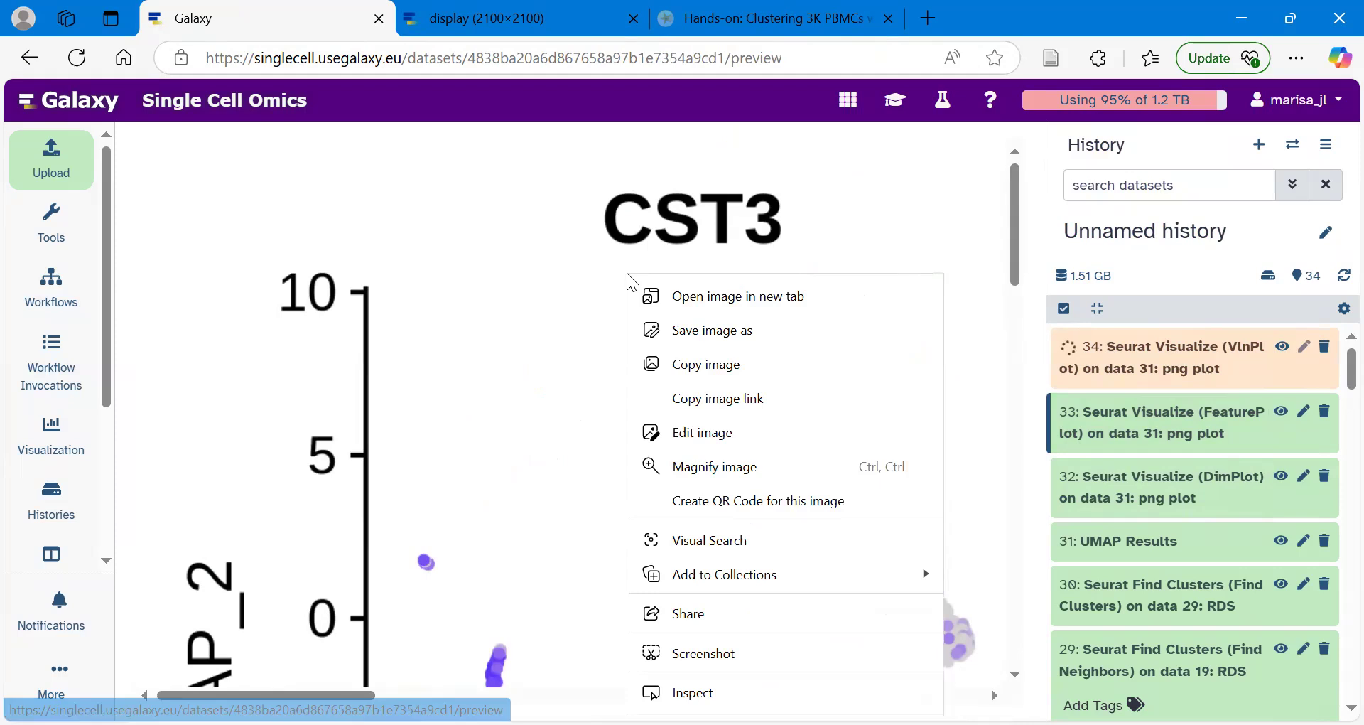
{"action": "left_click", "coordinate": [718, 301]}
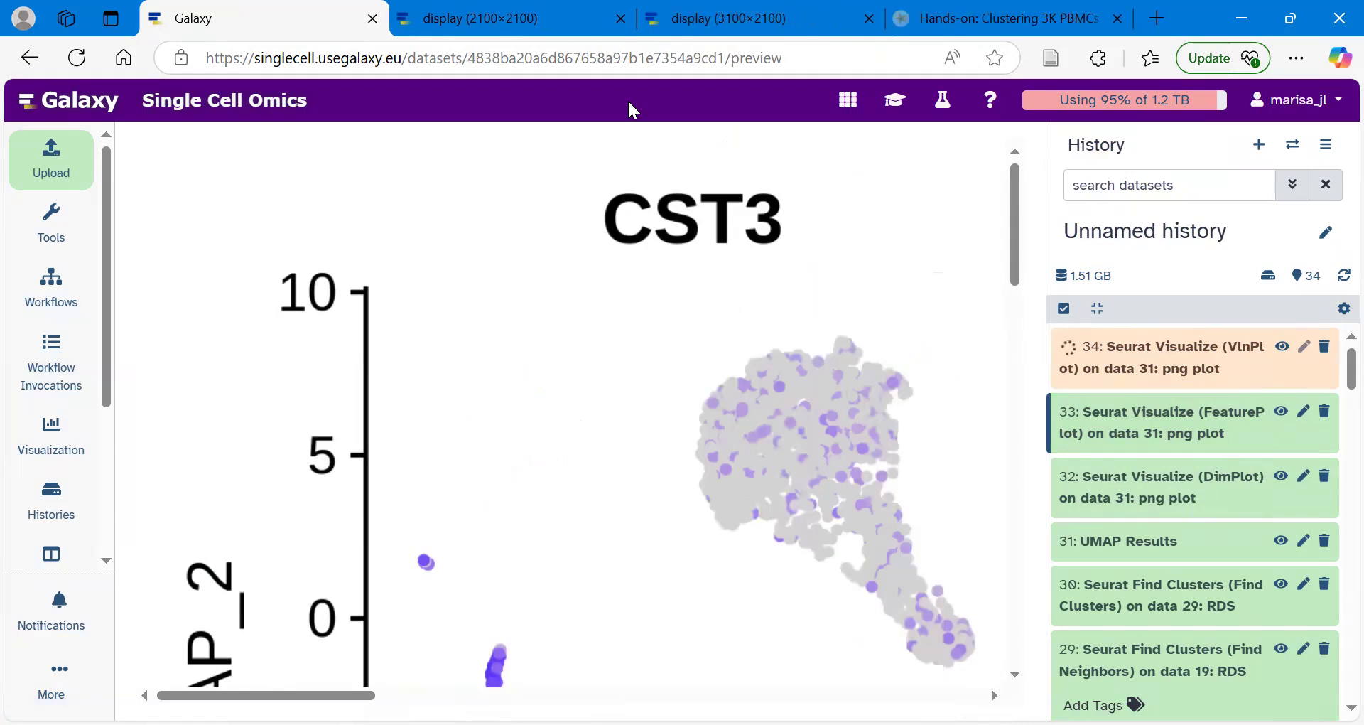
{"action": "left_click", "coordinate": [679, 19]}
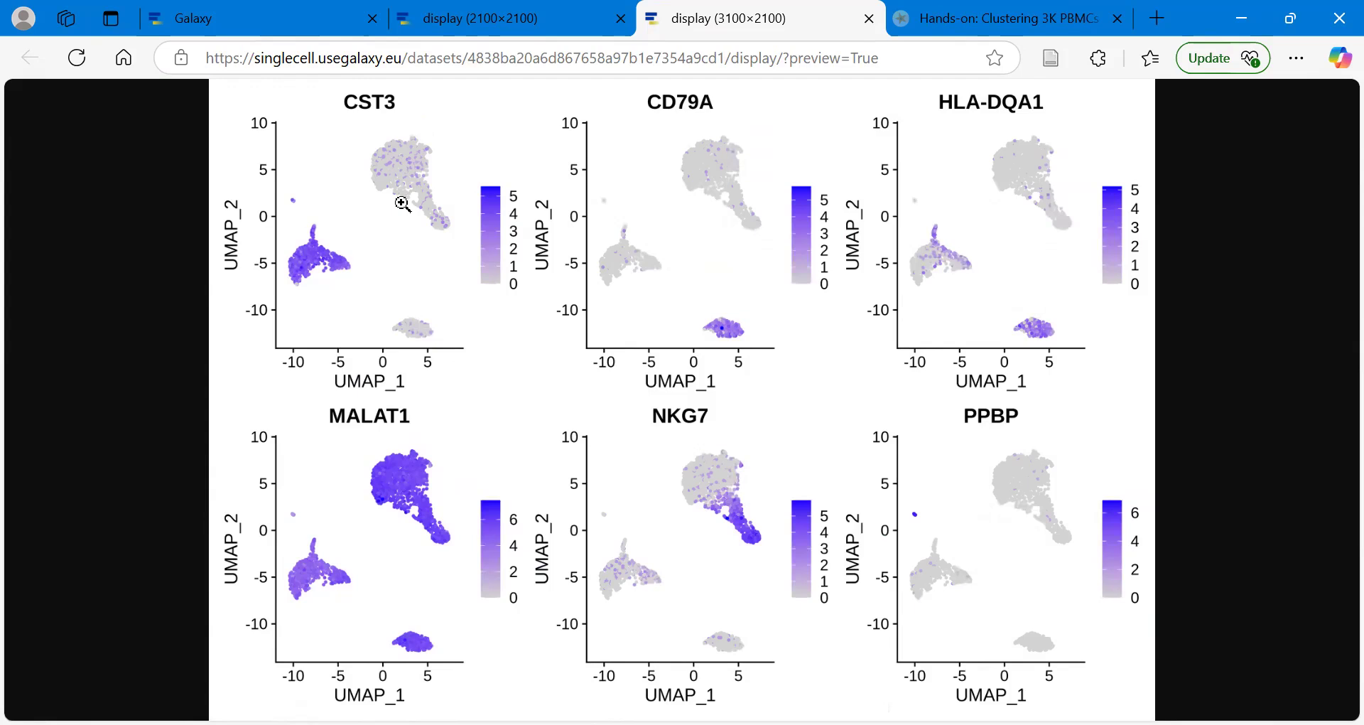
{"action": "left_click_drag", "start_coordinate": [402, 204], "coordinate": [407, 206]}
Return to the Galaxy history and view the VlnPlot output as a full image in its own browser tab
{"action": "left_click", "coordinate": [247, 10]}
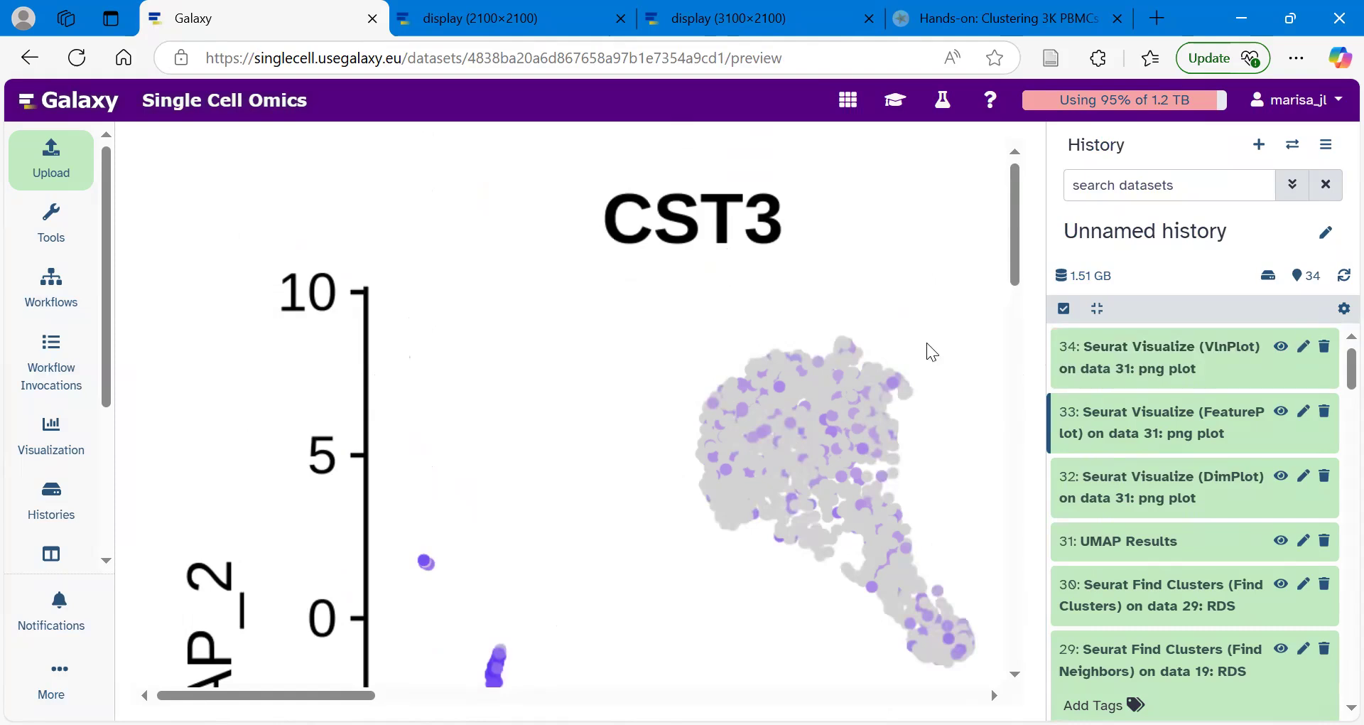
{"action": "left_click", "coordinate": [1281, 347]}
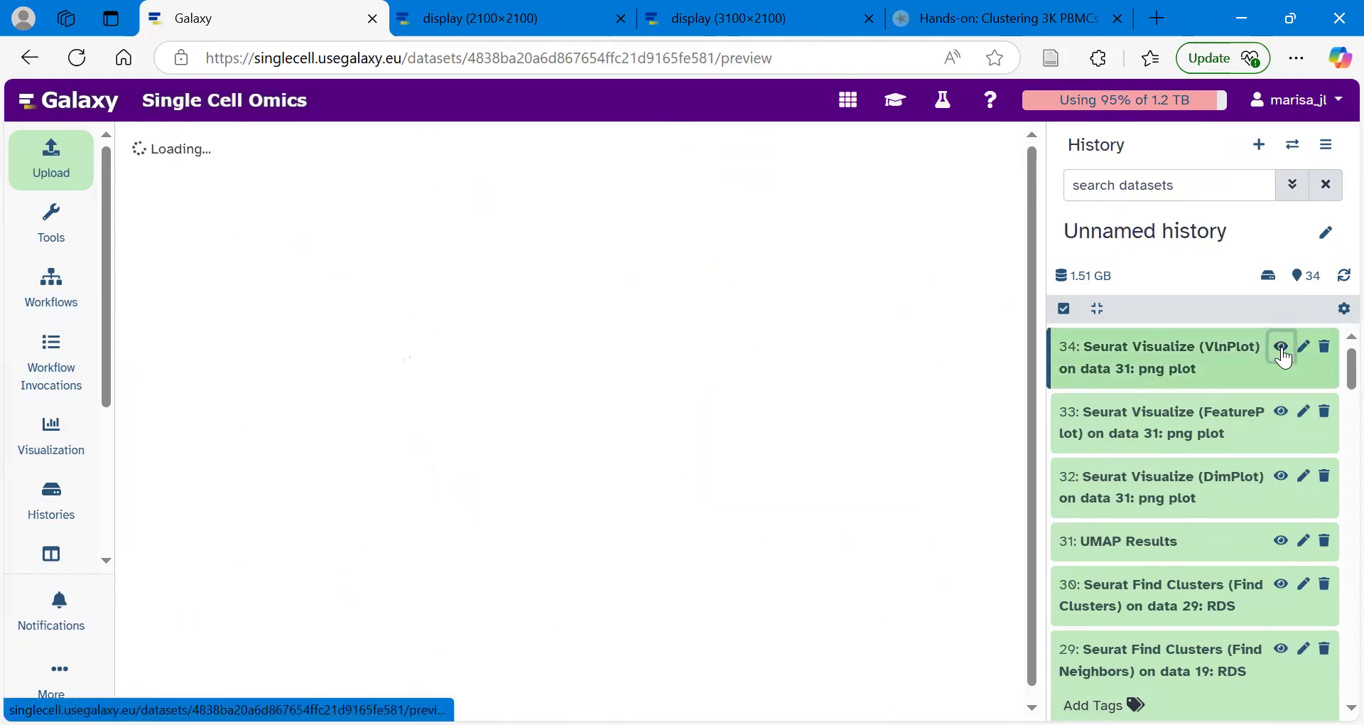
{"action": "right_click", "coordinate": [484, 221]}
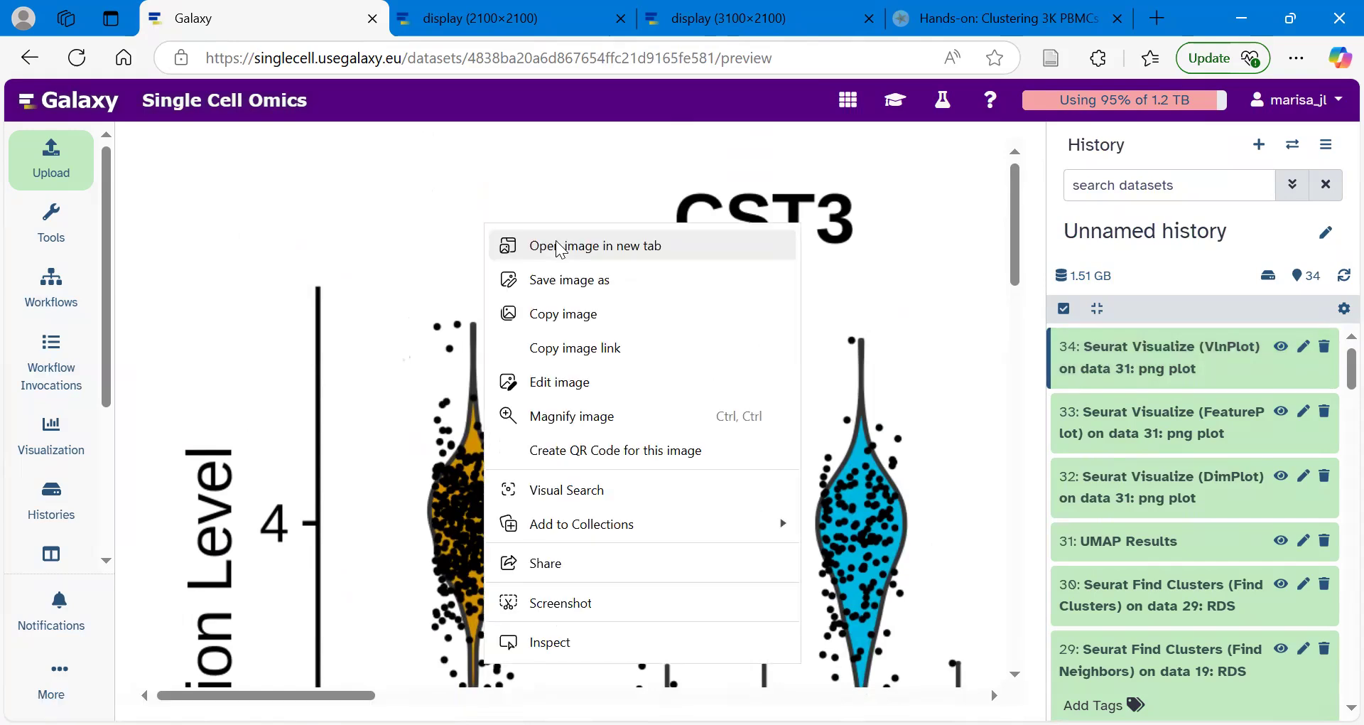
{"action": "left_click", "coordinate": [556, 240]}
{"action": "key", "text": "ctrl+4"}
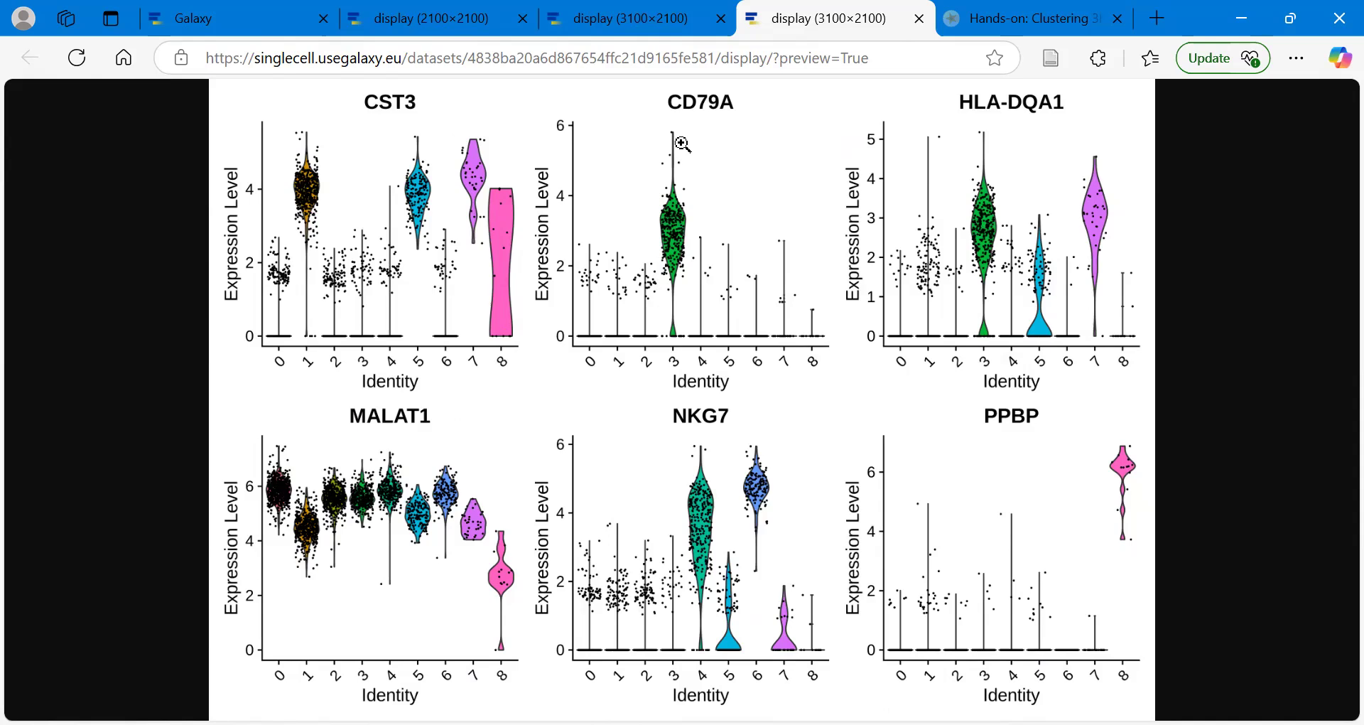
Switch back to the FeaturePlot image for comparison and close the three plot image tabs
{"action": "key", "text": "ctrl+shift+Tab"}
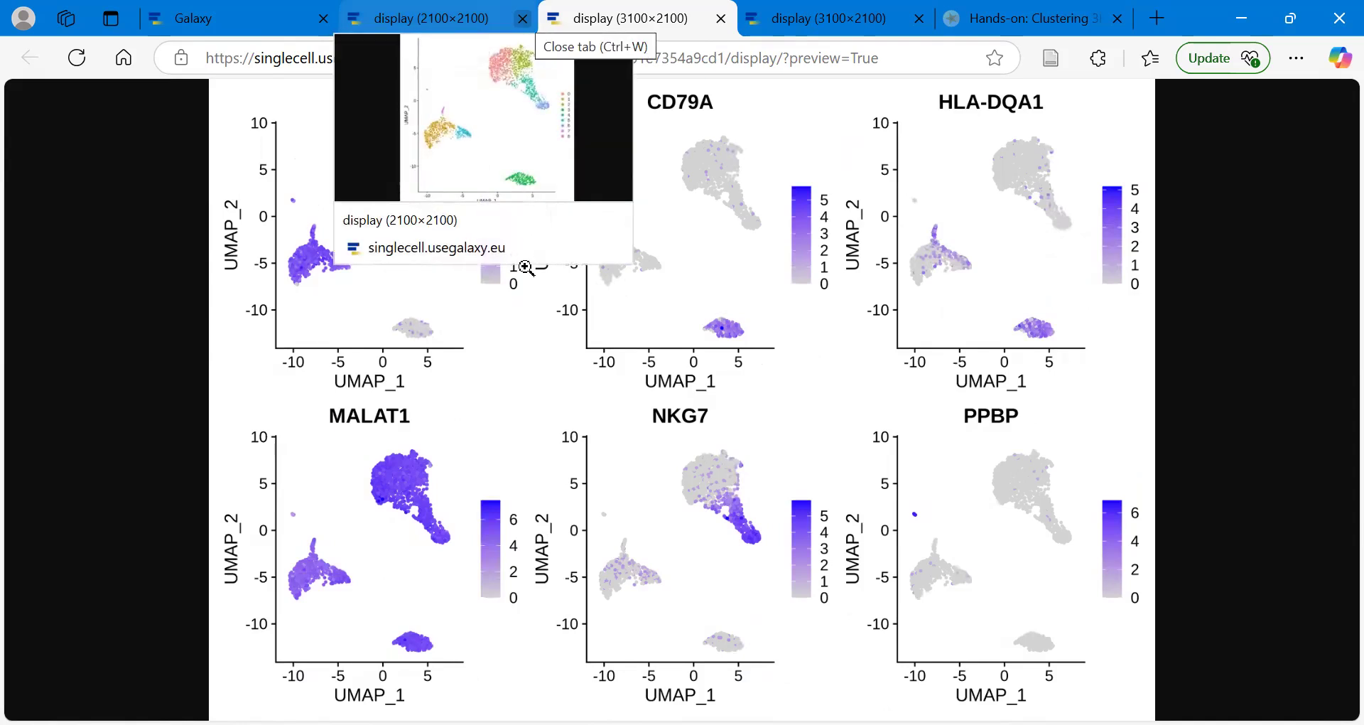
{"action": "key", "text": "ctrl+w"}
{"action": "key", "text": "ctrl+w"}
{"action": "key", "text": "ctrl+w"}
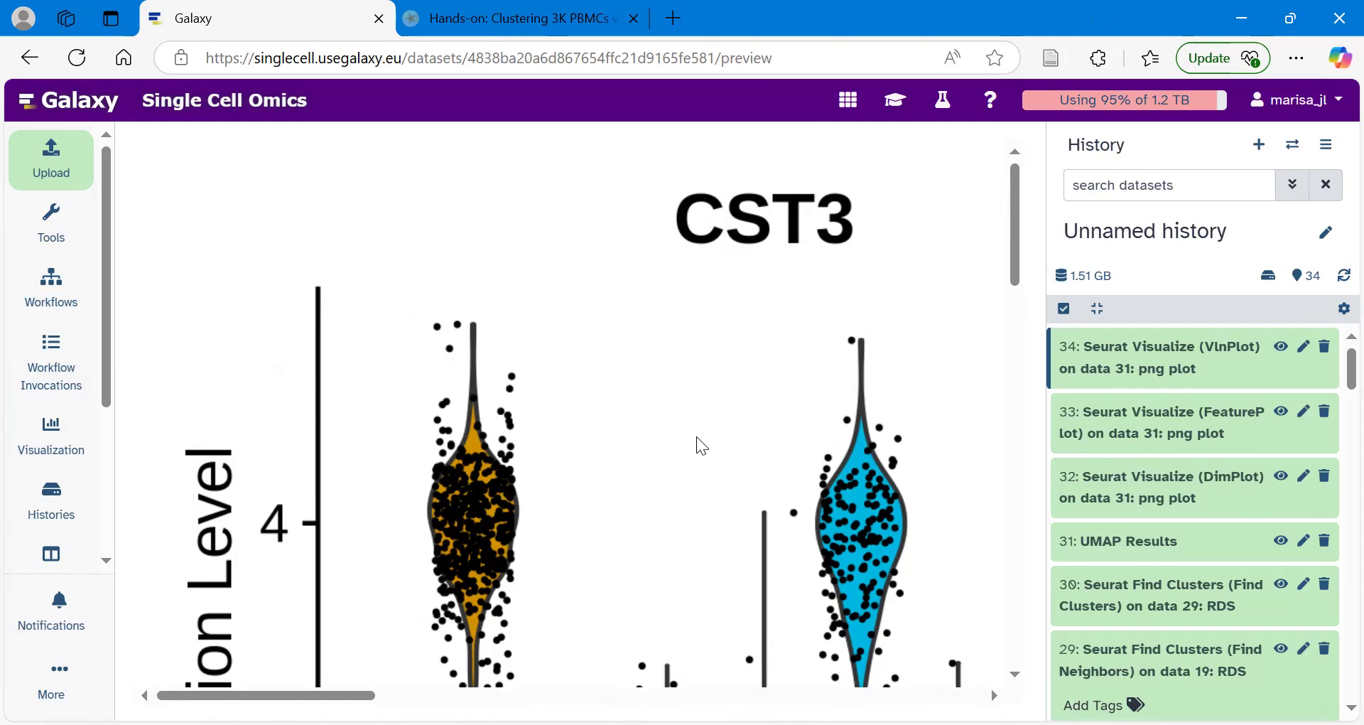
Reopen the training tutorial, find the hands-on for comparing all clusters with FindAllMarkers, and open its Seurat Find Clusters tool
{"action": "left_click", "coordinate": [896, 105]}
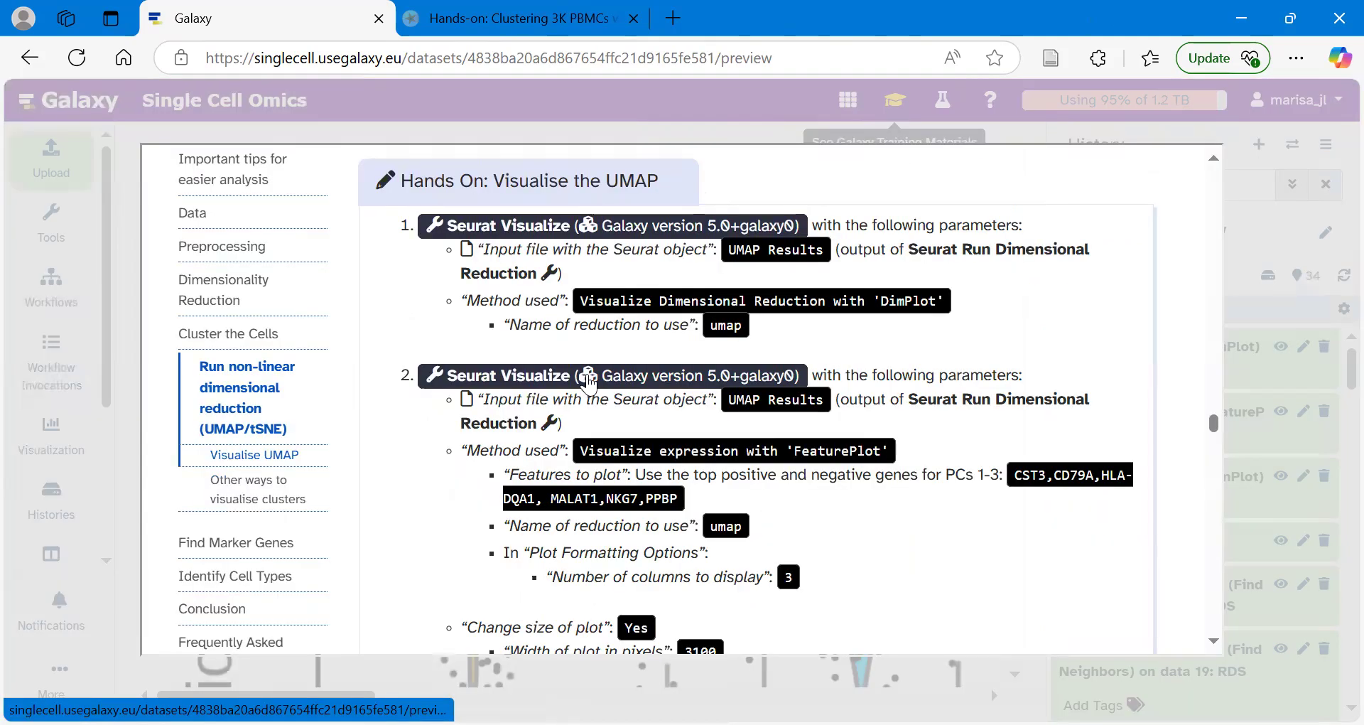
{"action": "scroll", "coordinate": [594, 410], "scroll_direction": "down", "scroll_amount": 15}
{"action": "scroll", "coordinate": [594, 410], "scroll_direction": "down", "scroll_amount": 15}
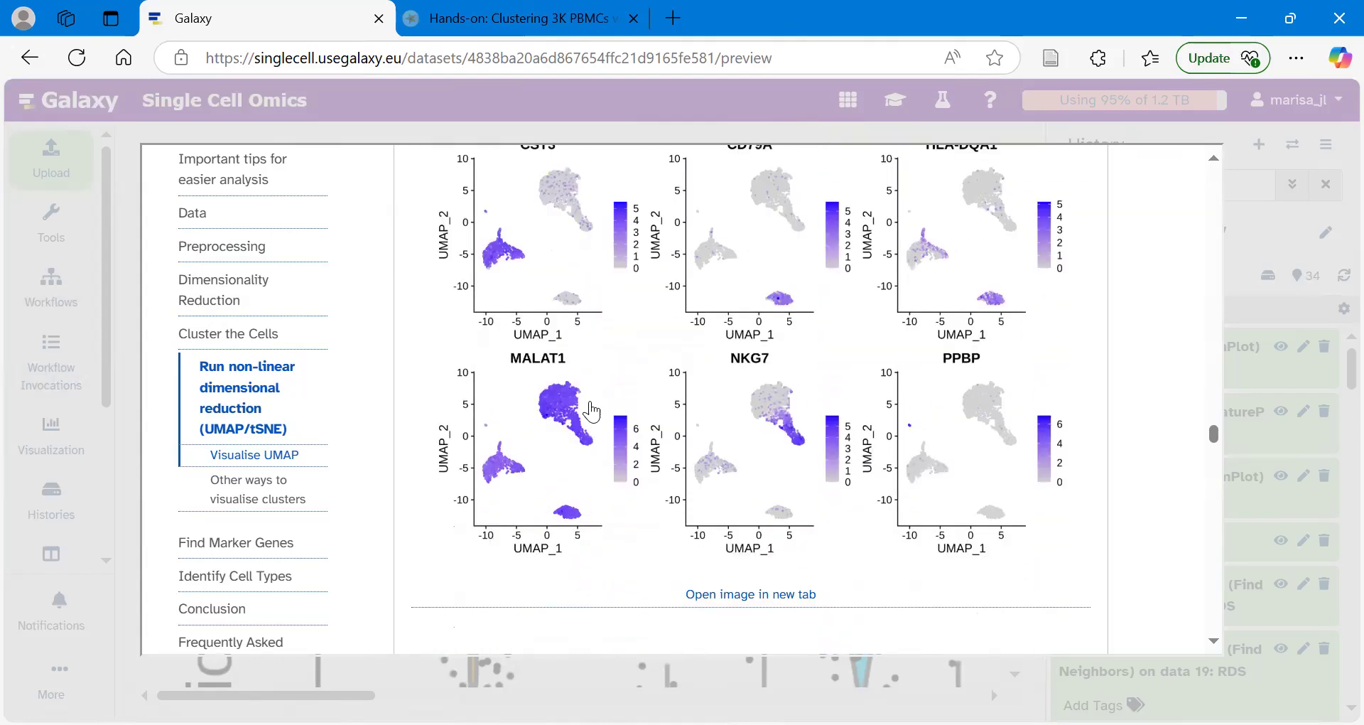
{"action": "scroll", "coordinate": [594, 410], "scroll_direction": "down", "scroll_amount": 15}
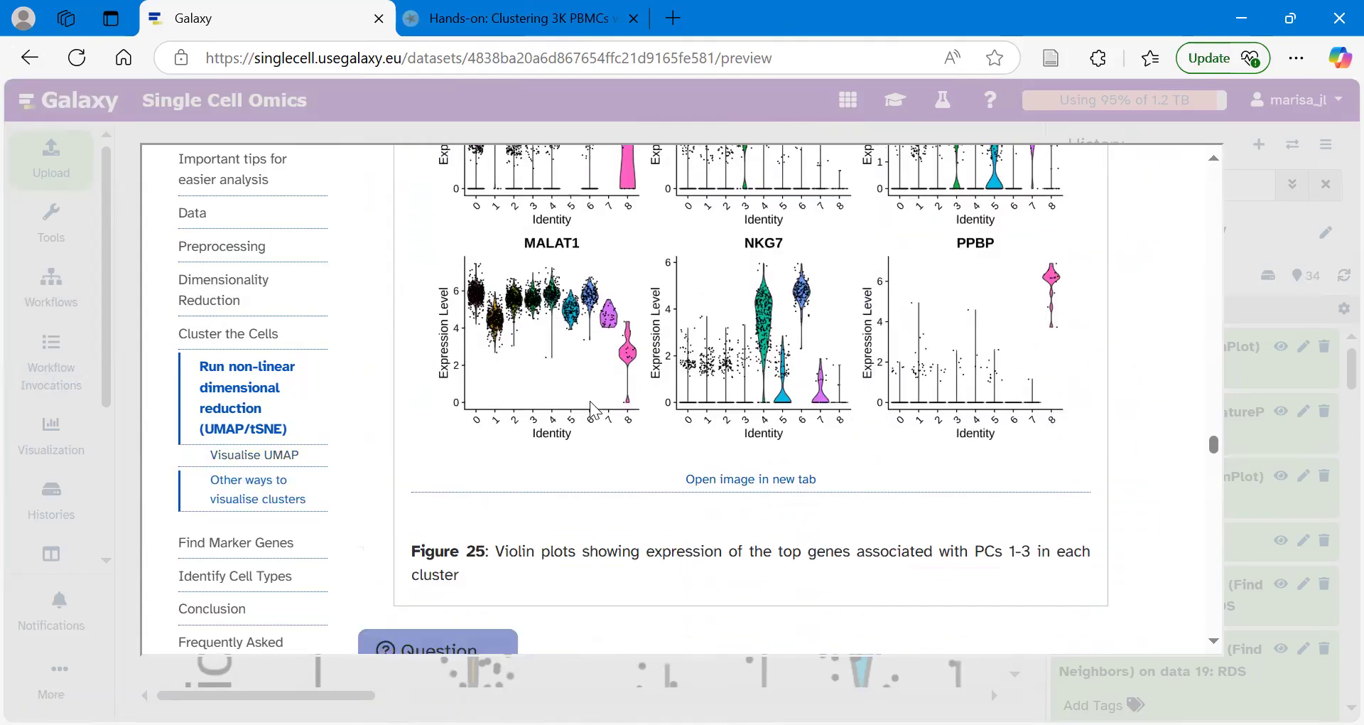
{"action": "scroll", "coordinate": [709, 334], "scroll_direction": "down", "scroll_amount": 10}
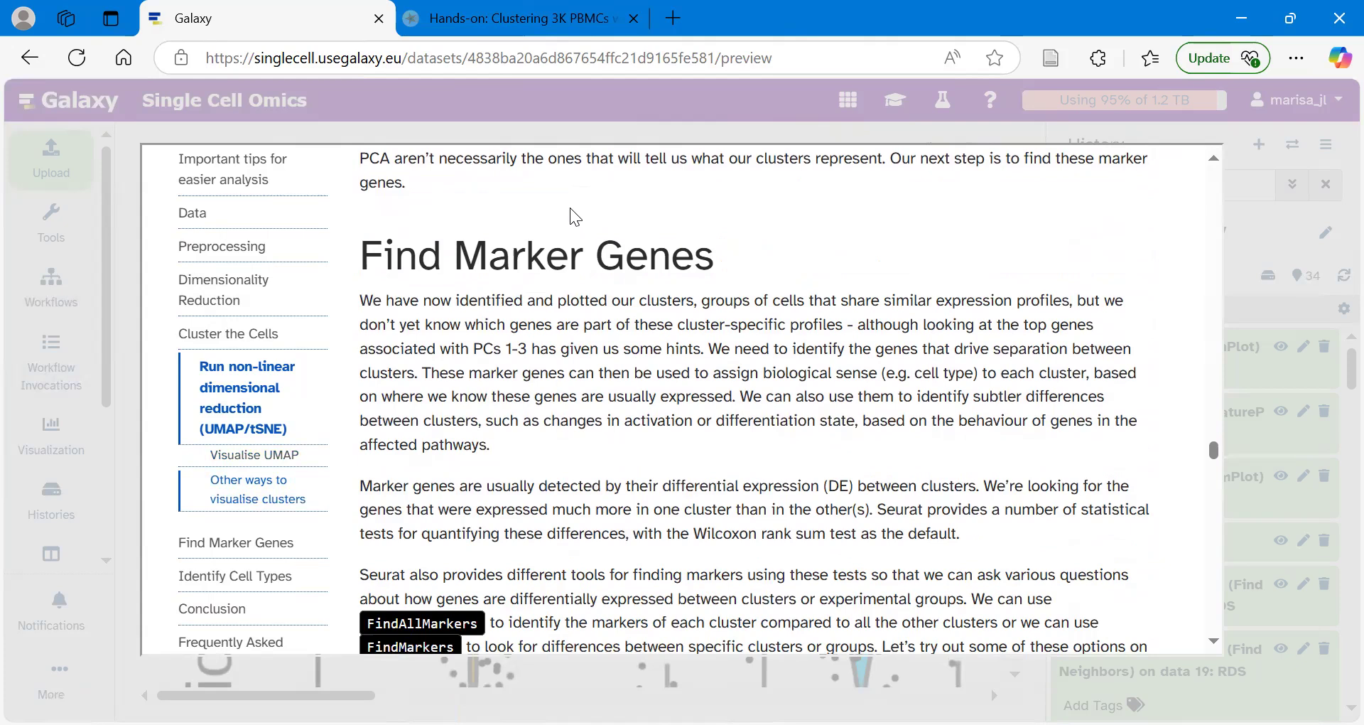
{"action": "scroll", "coordinate": [709, 334], "scroll_direction": "down", "scroll_amount": 10}
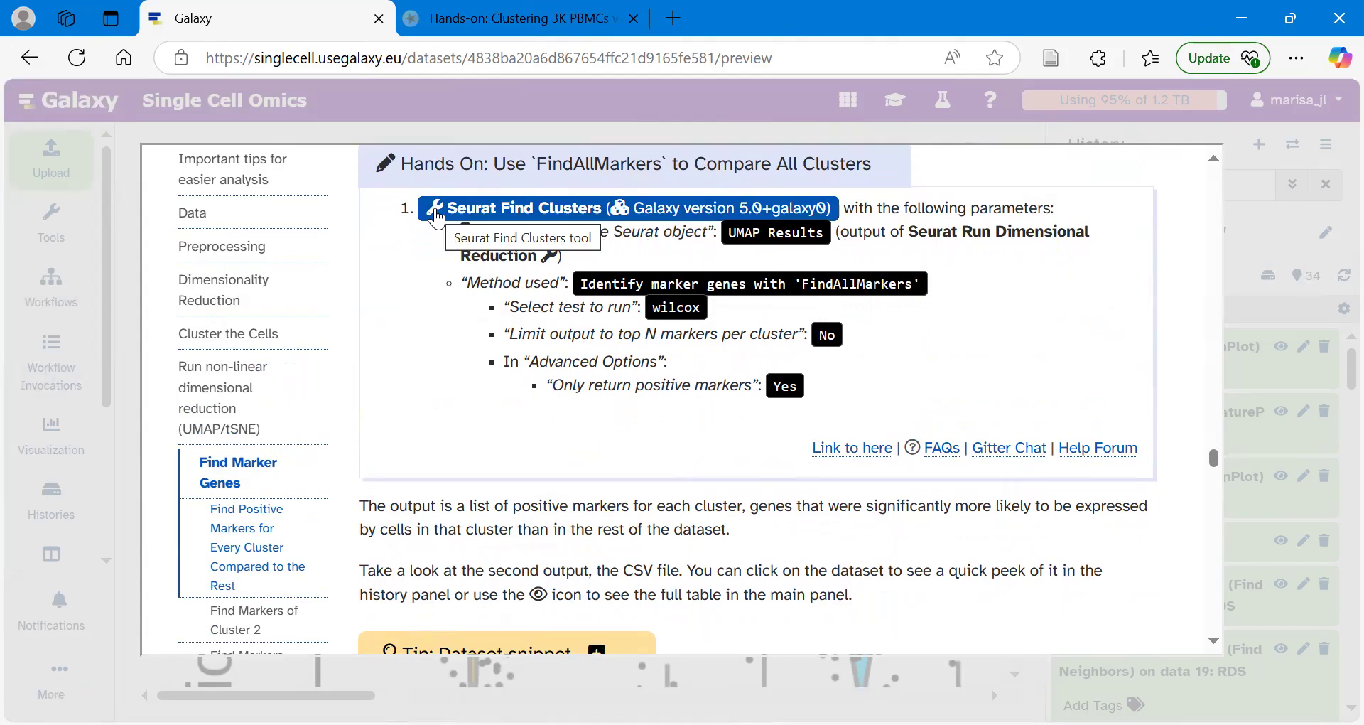
{"action": "scroll", "coordinate": [437, 216], "scroll_direction": "up", "scroll_amount": 1}
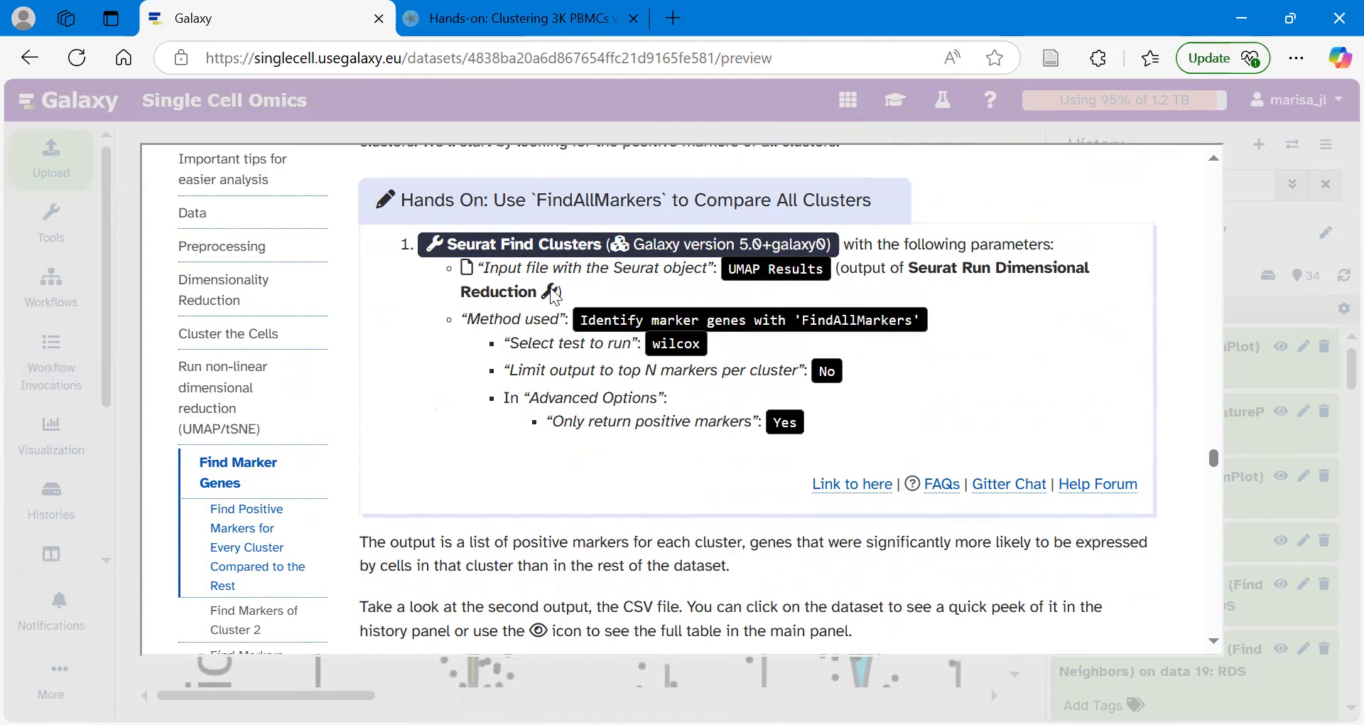
{"action": "left_click", "coordinate": [522, 249]}
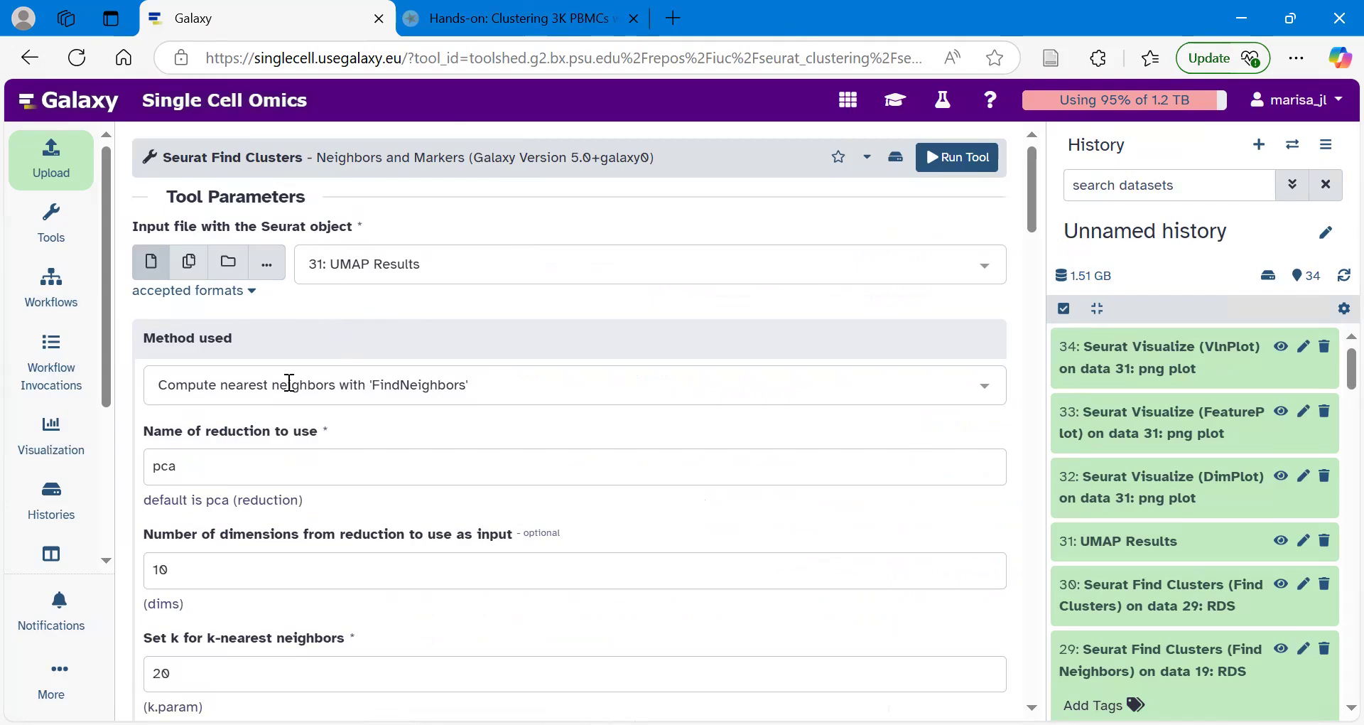
Run Seurat Find Clusters on the UMAP Results with the 'FindAllMarkers' method, returning only positive markers
{"action": "left_click", "coordinate": [248, 381]}
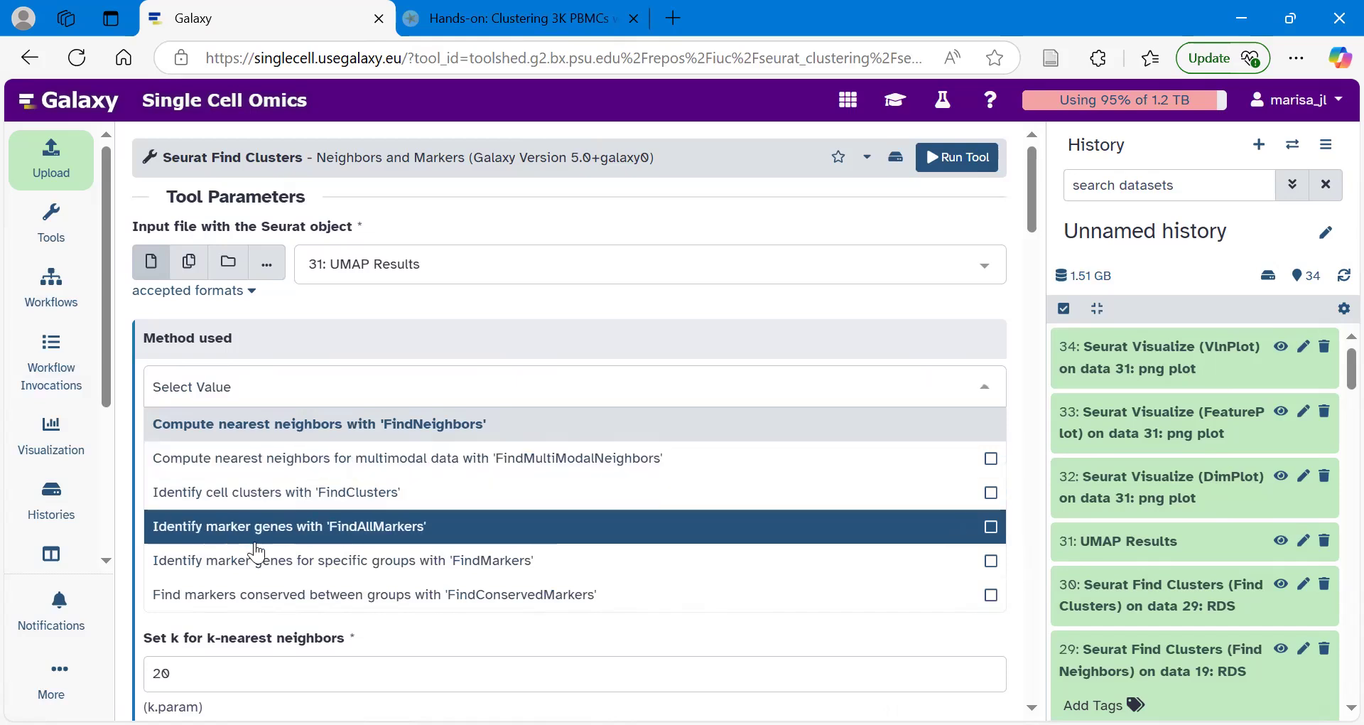
{"action": "left_click", "coordinate": [411, 529]}
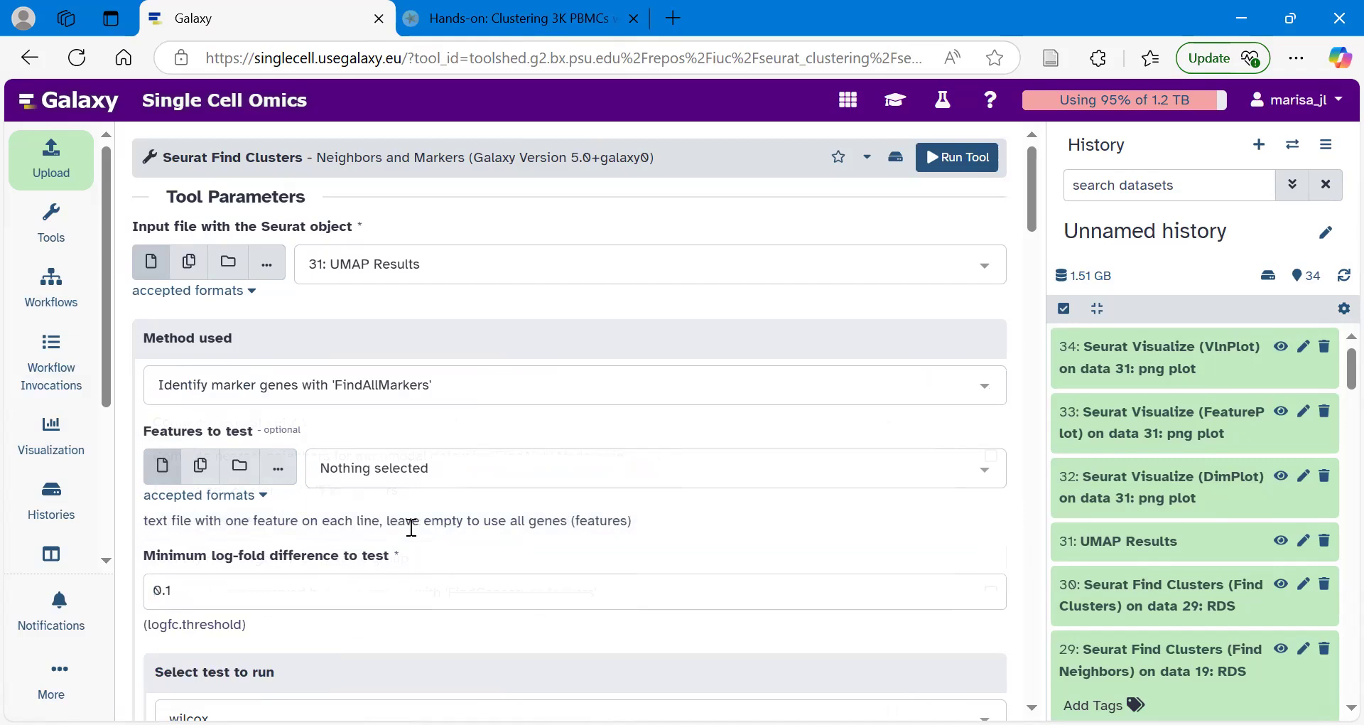
{"action": "scroll", "coordinate": [412, 528], "scroll_direction": "down", "scroll_amount": 2}
{"action": "scroll", "coordinate": [411, 527], "scroll_direction": "down", "scroll_amount": 1}
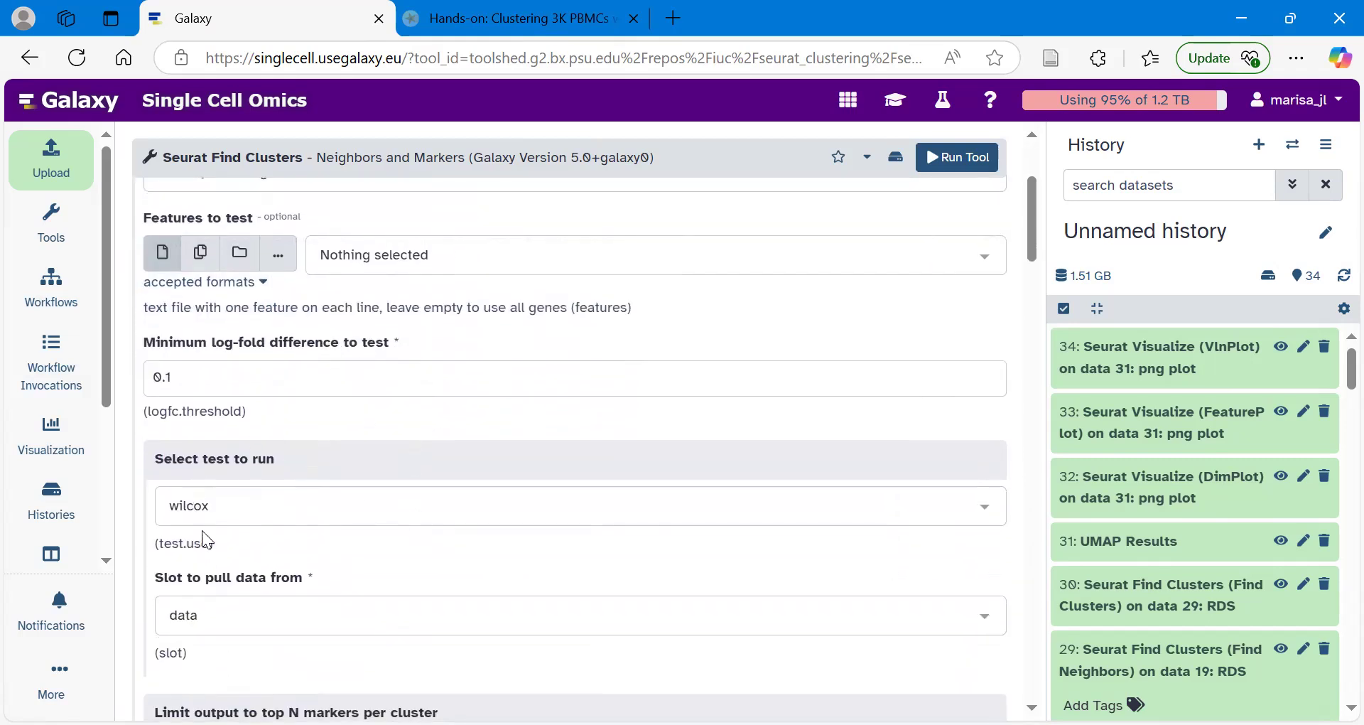
{"action": "scroll", "coordinate": [293, 527], "scroll_direction": "down", "scroll_amount": 2}
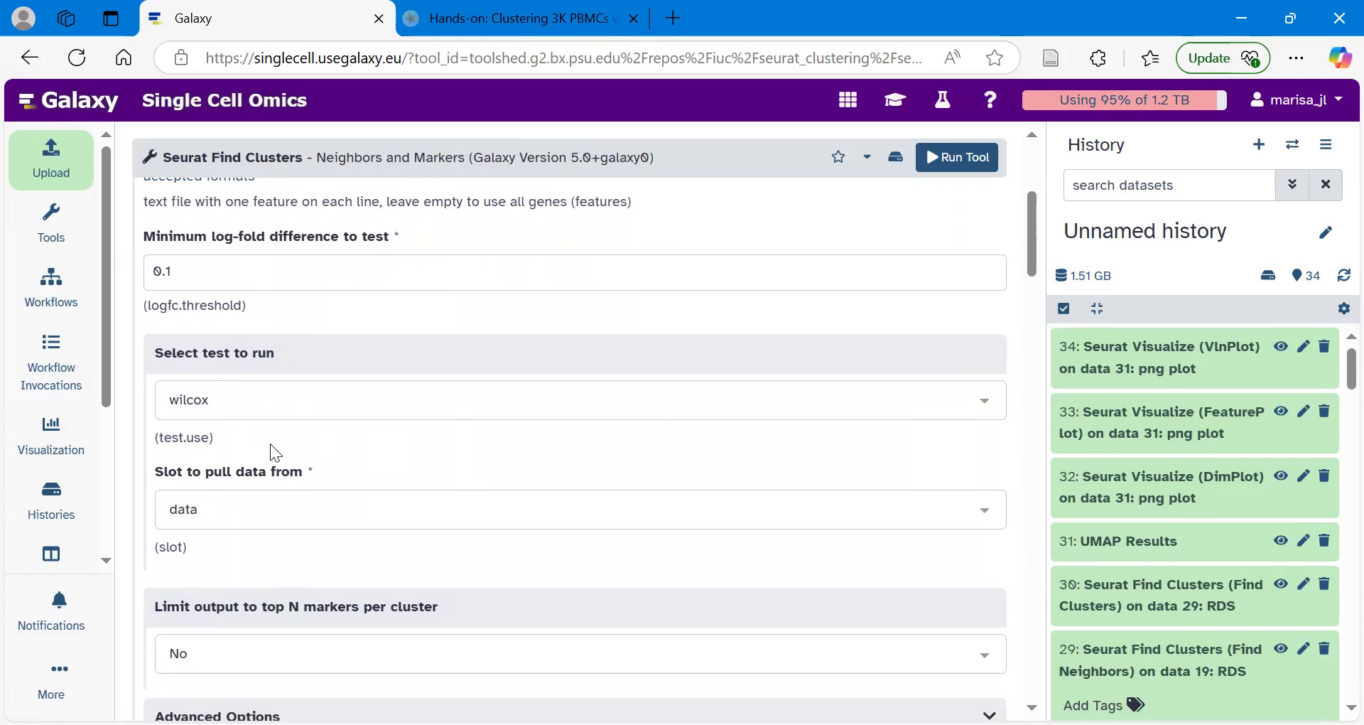
{"action": "scroll", "coordinate": [271, 445], "scroll_direction": "down", "scroll_amount": 1}
{"action": "scroll", "coordinate": [276, 453], "scroll_direction": "down", "scroll_amount": 1}
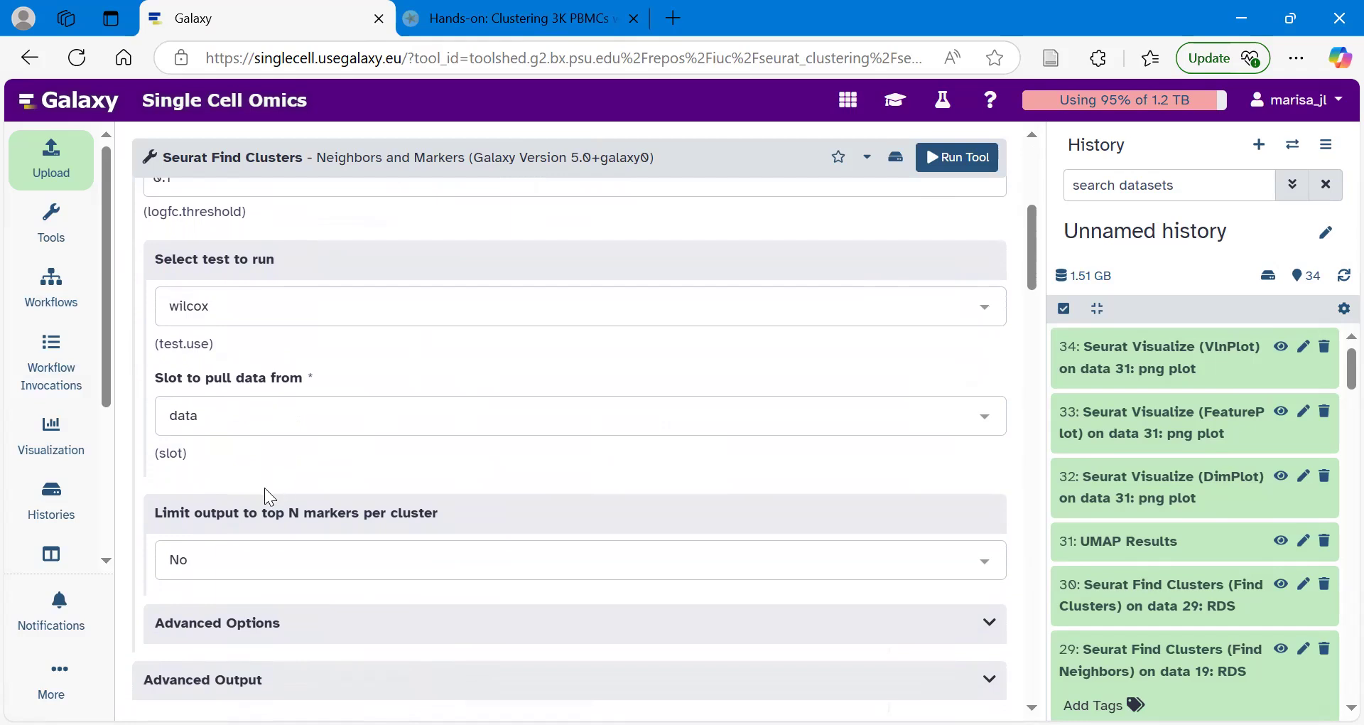
{"action": "scroll", "coordinate": [246, 509], "scroll_direction": "down", "scroll_amount": 4}
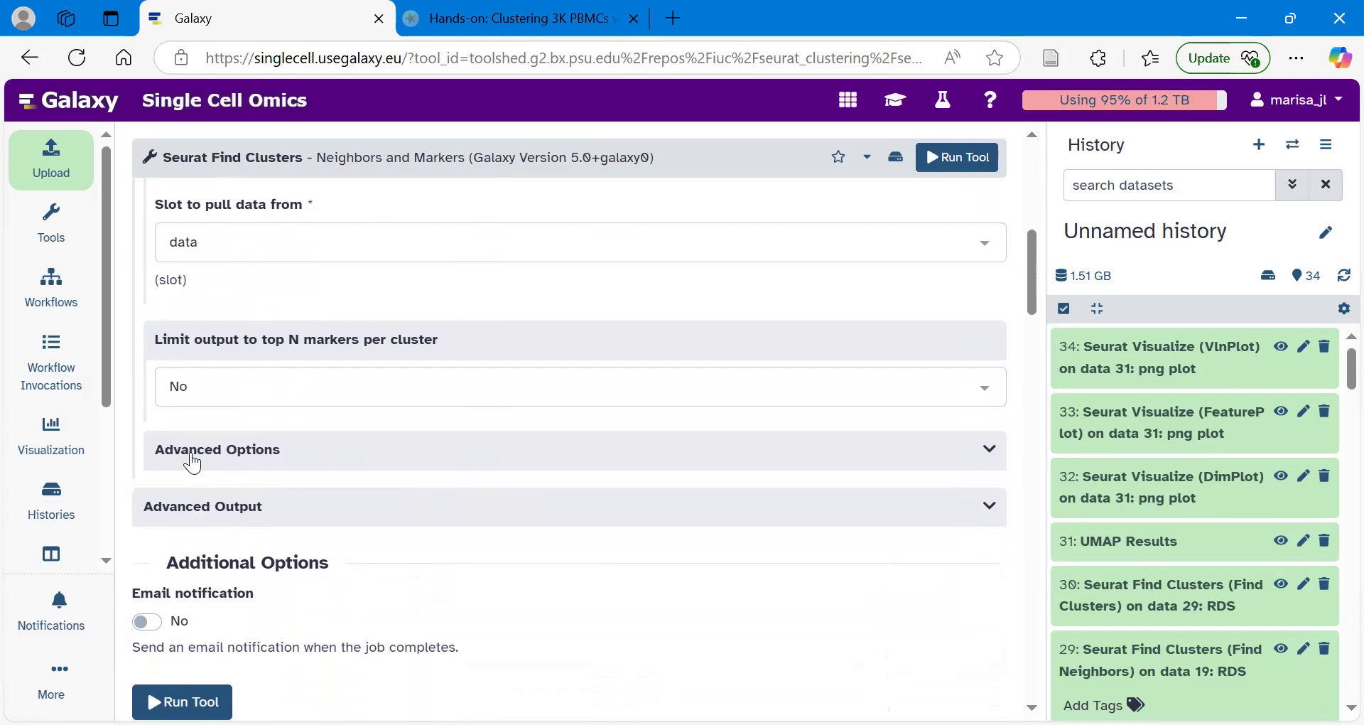
{"action": "left_click", "coordinate": [237, 460]}
{"action": "scroll", "coordinate": [237, 460], "scroll_direction": "down", "scroll_amount": 10}
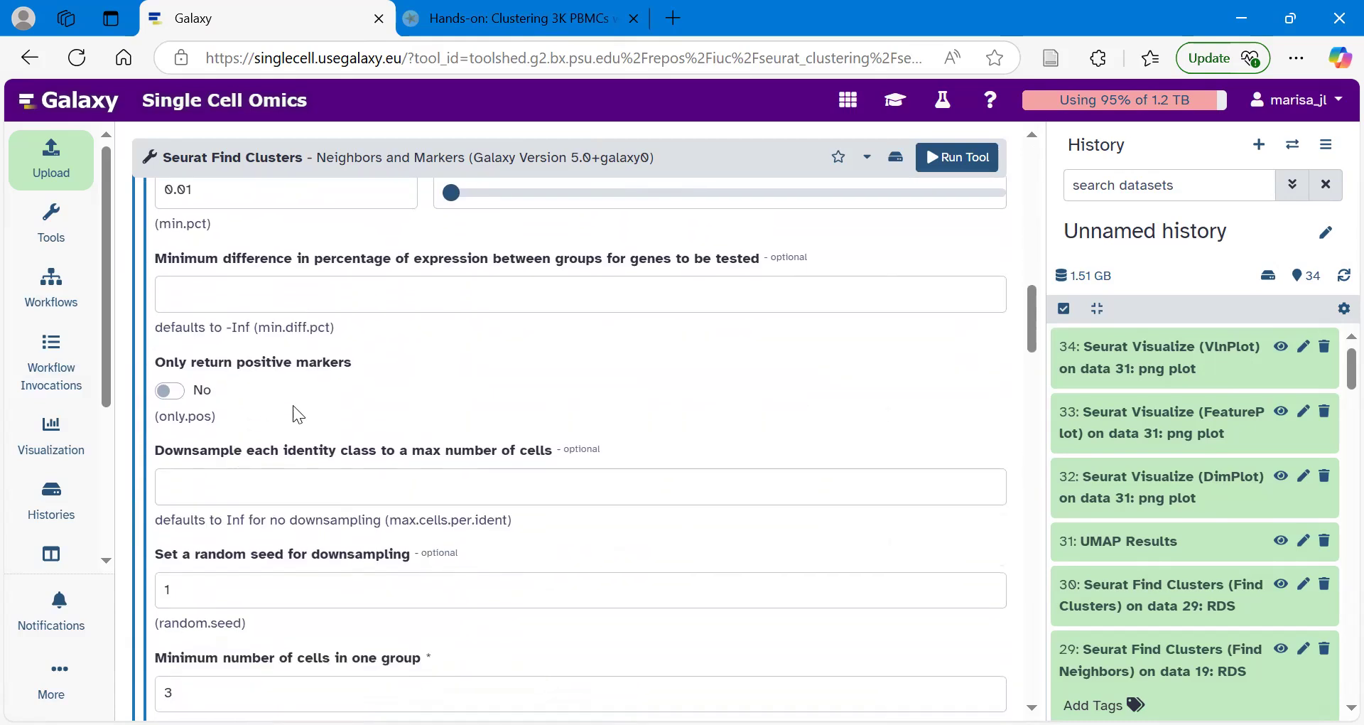
{"action": "left_click", "coordinate": [177, 392]}
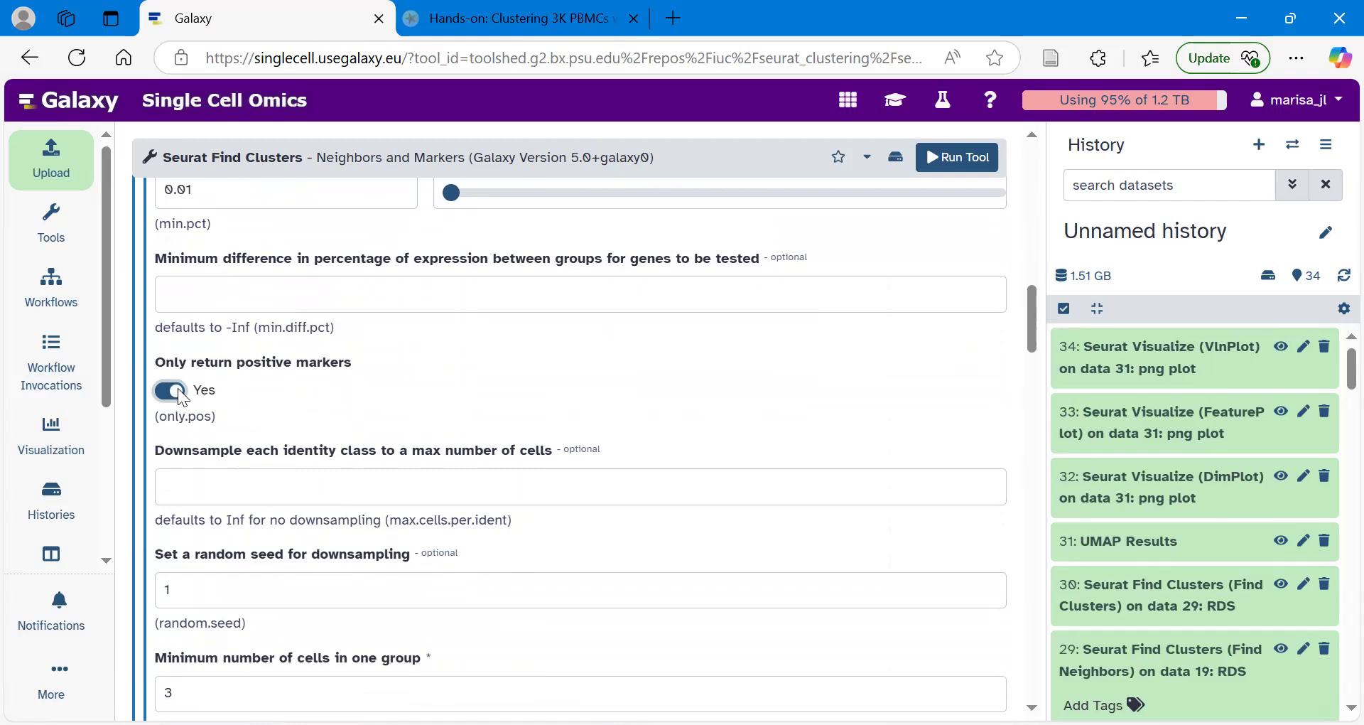
{"action": "left_click", "coordinate": [965, 157]}
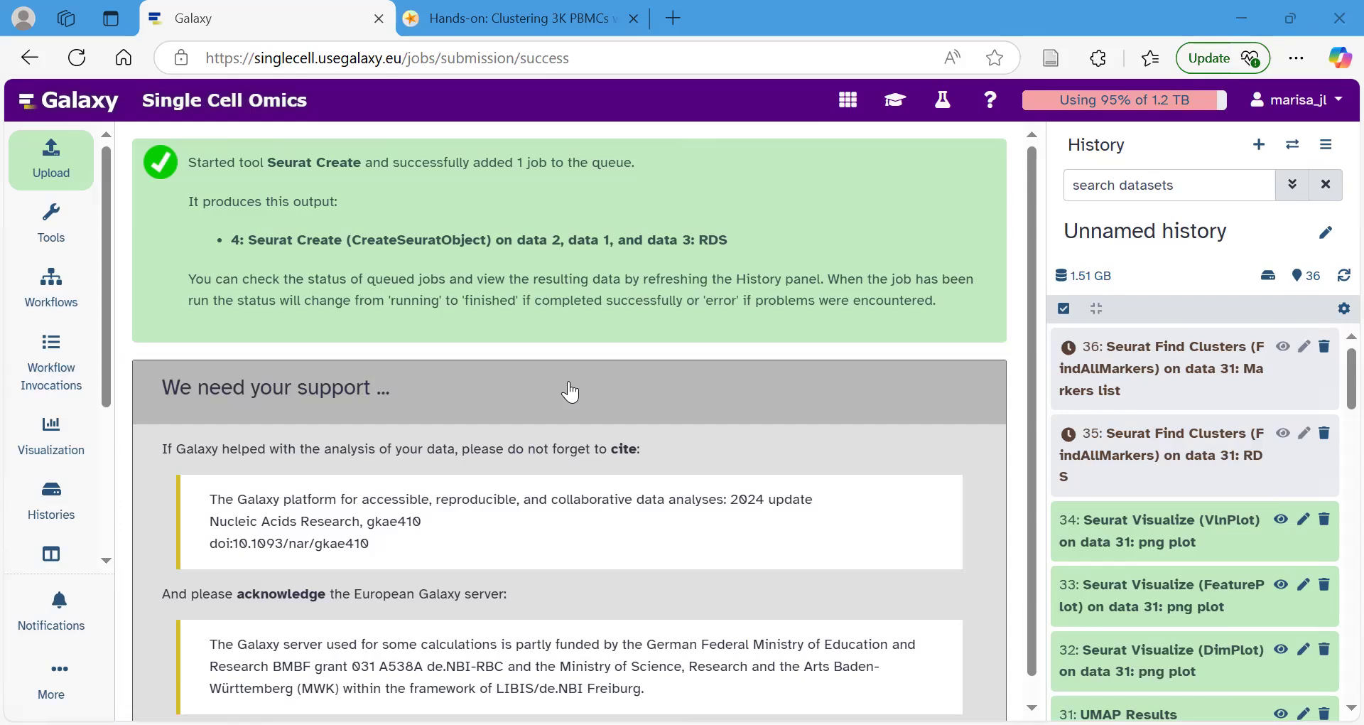
Reload the settings of the FindAllMarkers job and change the method to 'Identify marker genes for specific groups with FindMarkers'
{"action": "left_click", "coordinate": [1181, 365]}
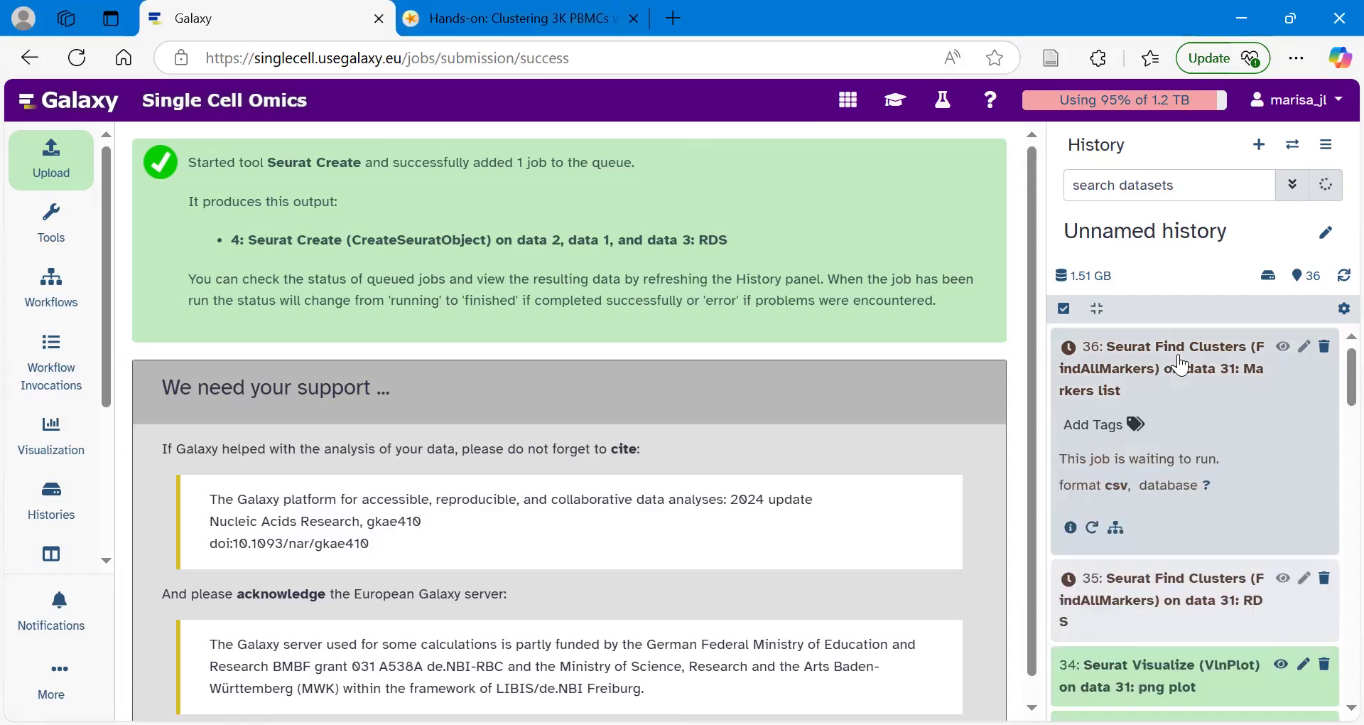
{"action": "left_click", "coordinate": [1092, 528]}
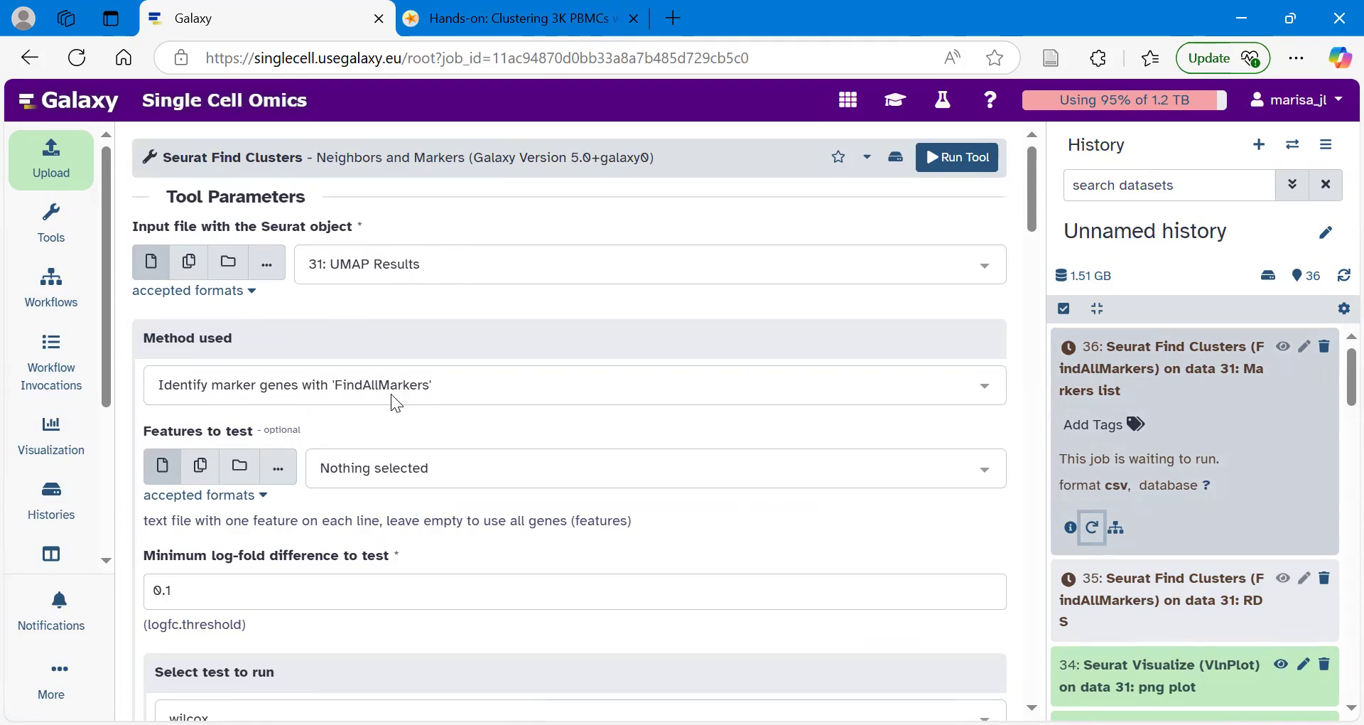
{"action": "left_click", "coordinate": [293, 391]}
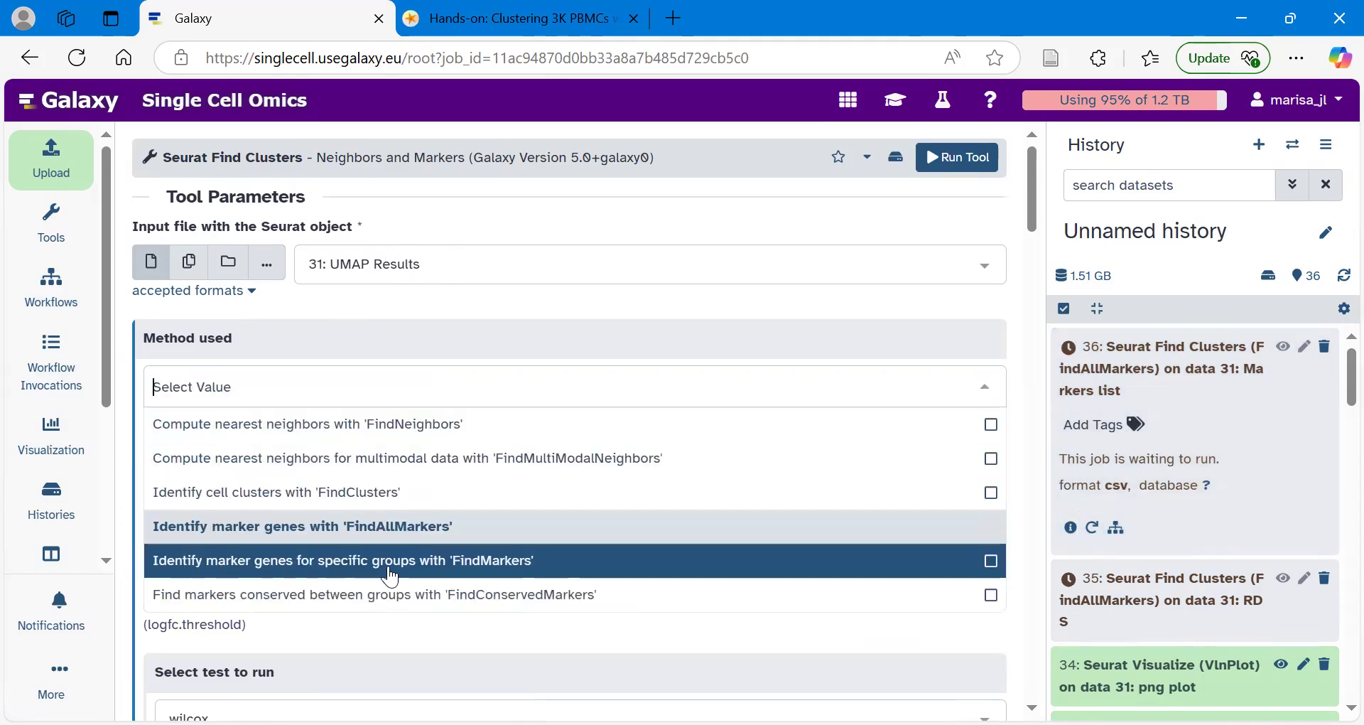
{"action": "left_click", "coordinate": [505, 572]}
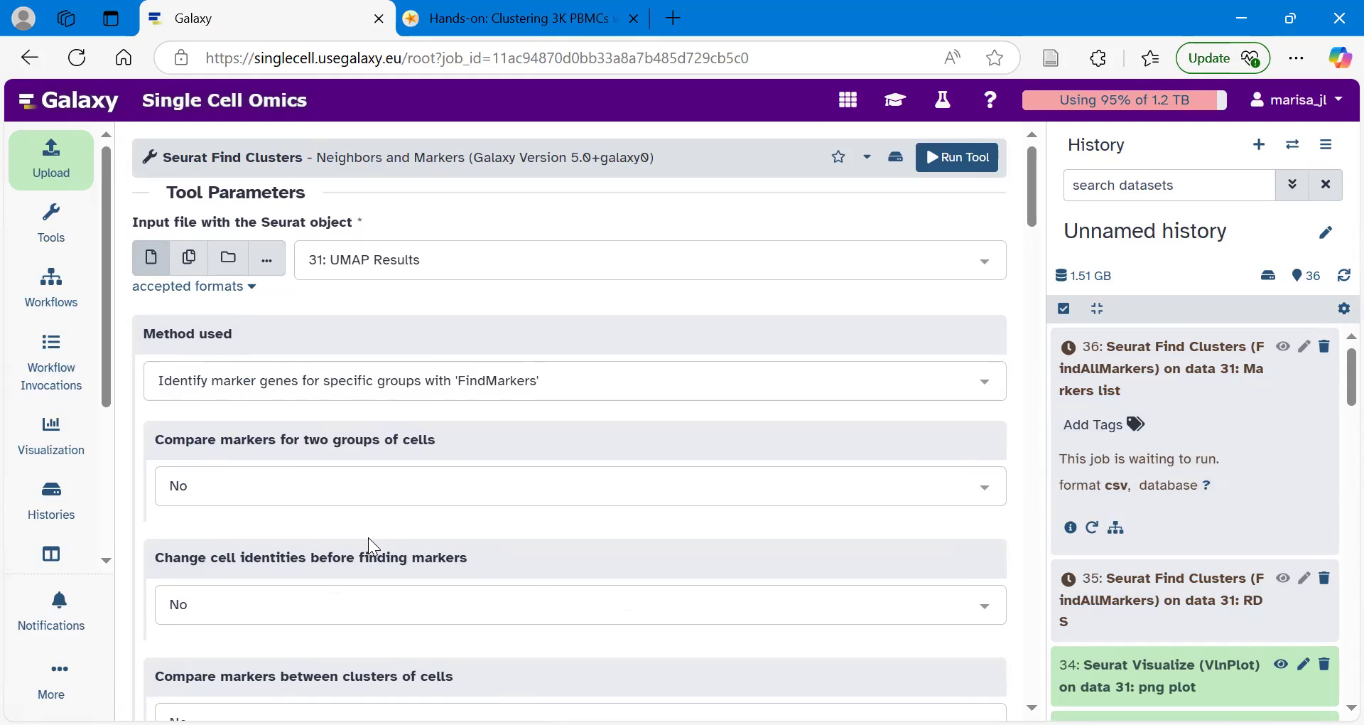
Enable the comparison of markers between clusters of cells and set the identity class to define markers for to 2
{"action": "scroll", "coordinate": [368, 540], "scroll_direction": "down", "scroll_amount": 3}
{"action": "left_click", "coordinate": [238, 533]}
{"action": "left_click", "coordinate": [189, 466]}
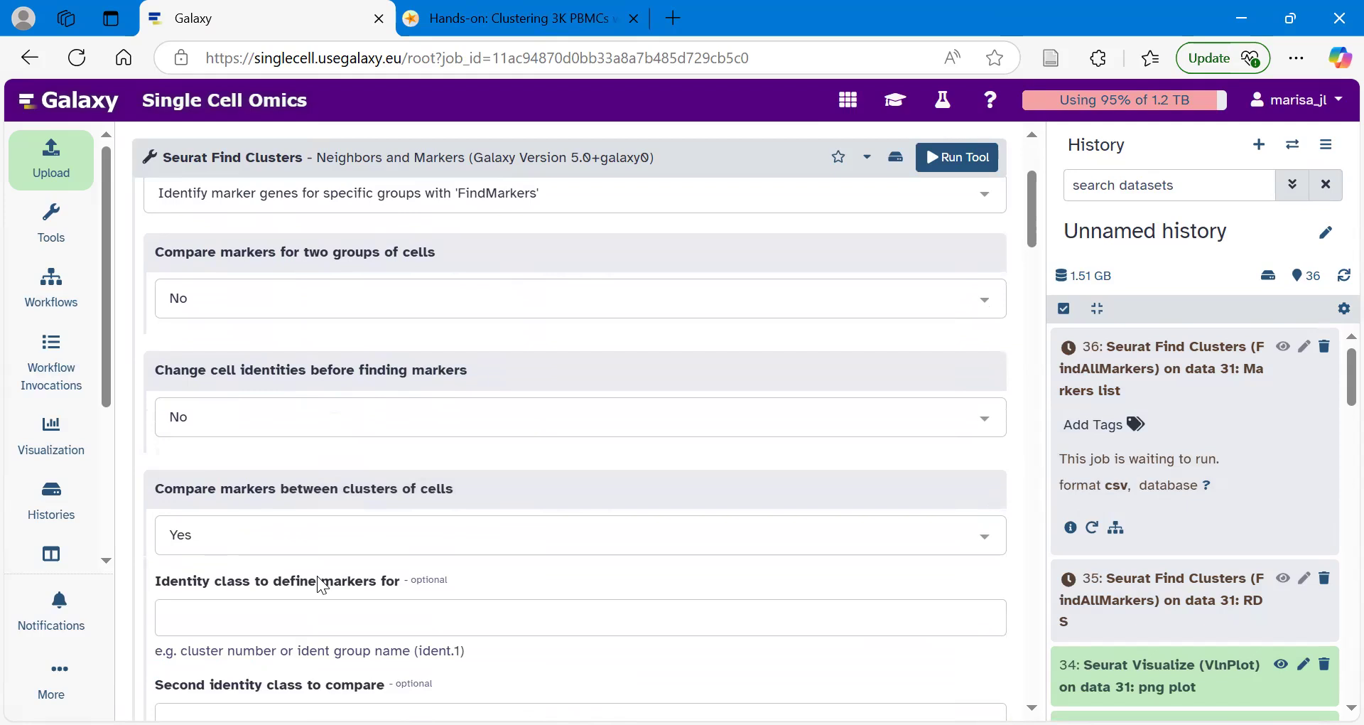
{"action": "scroll", "coordinate": [321, 585], "scroll_direction": "down", "scroll_amount": 2}
{"action": "left_click", "coordinate": [282, 466]}
{"action": "type", "text": "2"}
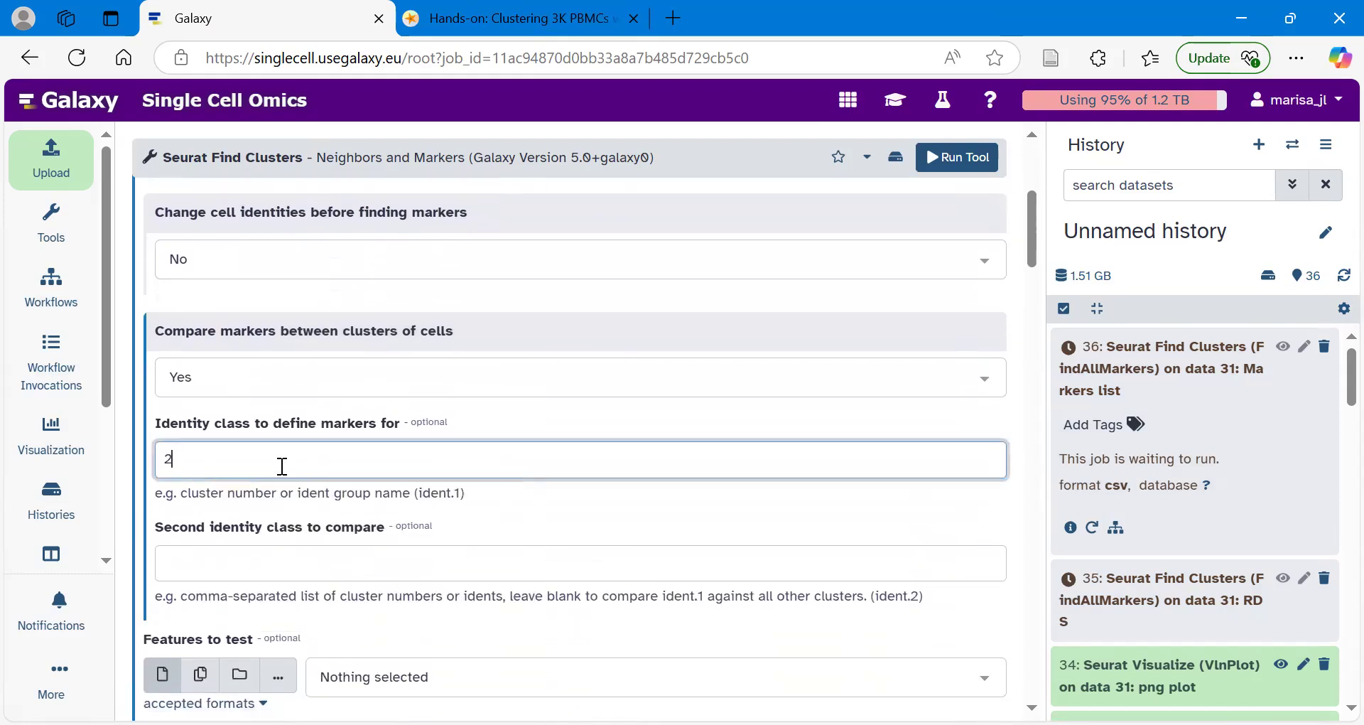
{"action": "left_click", "coordinate": [317, 512]}
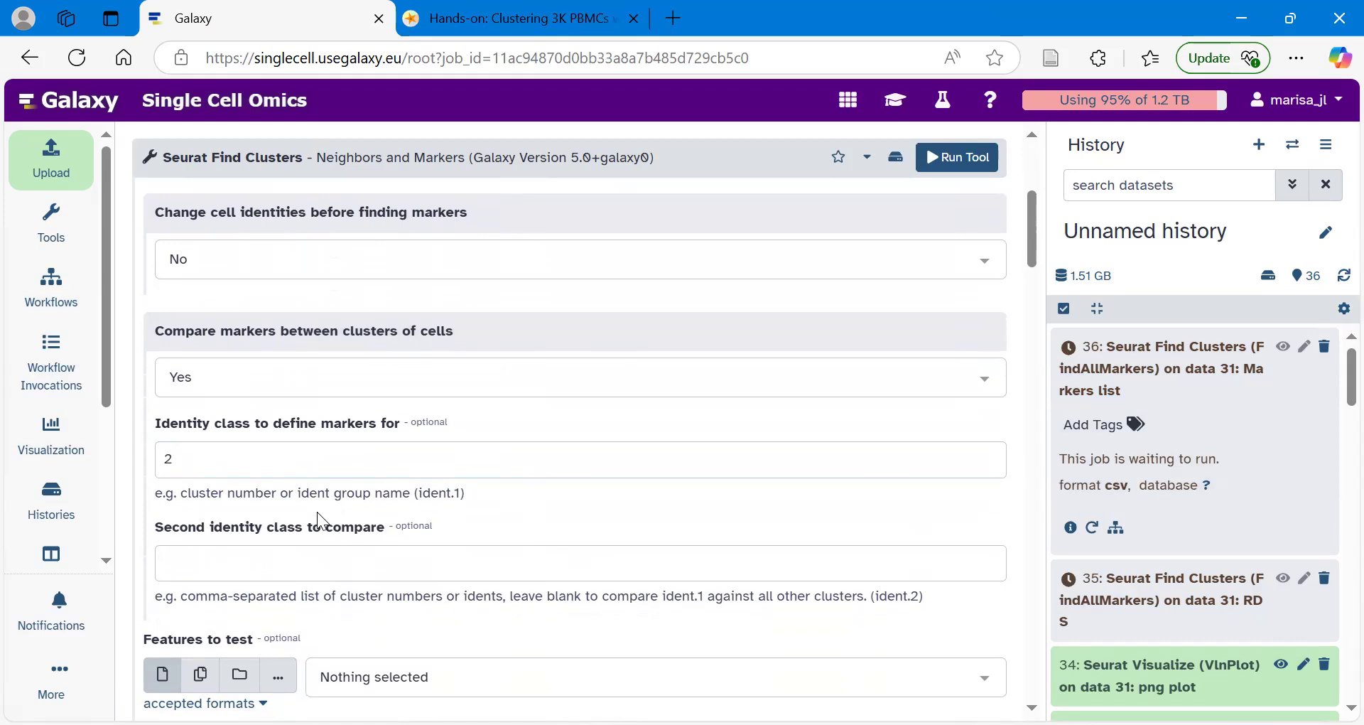
Review the remaining FindMarkers settings, including the advanced options, and run the tool
{"action": "scroll", "coordinate": [317, 512], "scroll_direction": "down", "scroll_amount": 5}
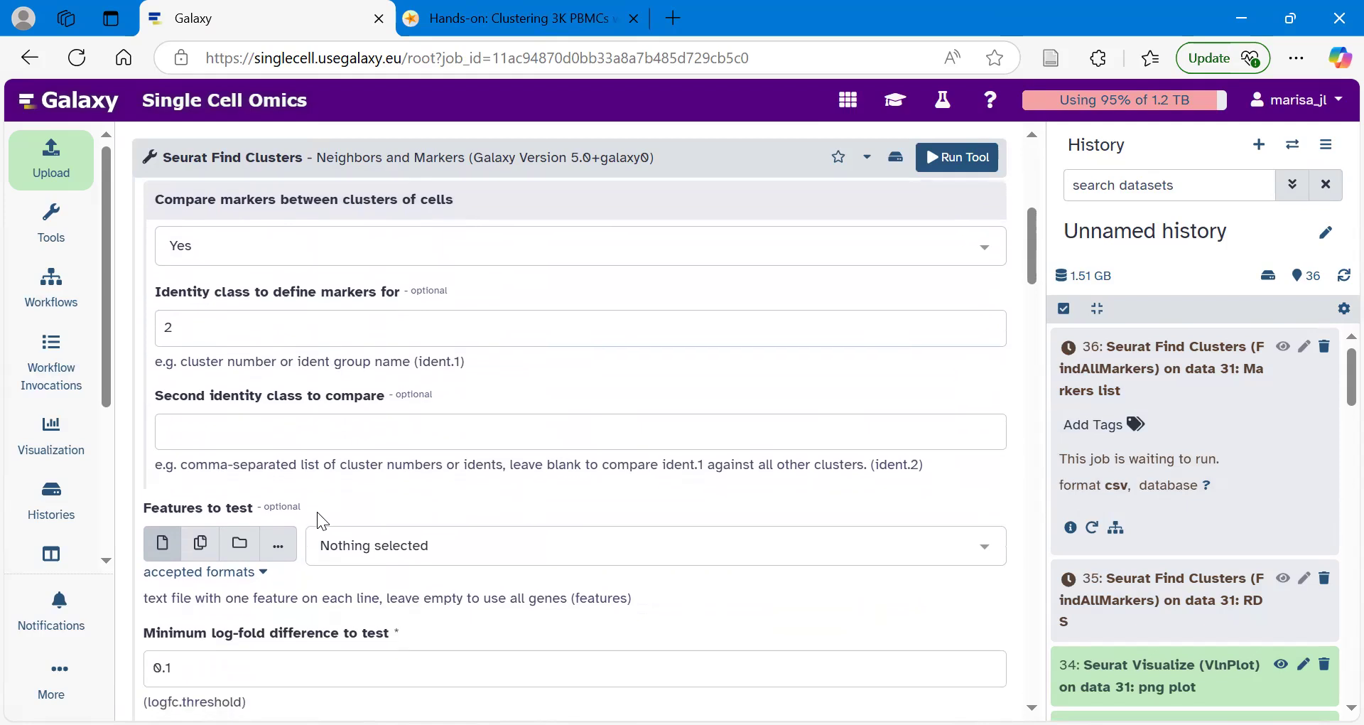
{"action": "scroll", "coordinate": [318, 513], "scroll_direction": "down", "scroll_amount": 5}
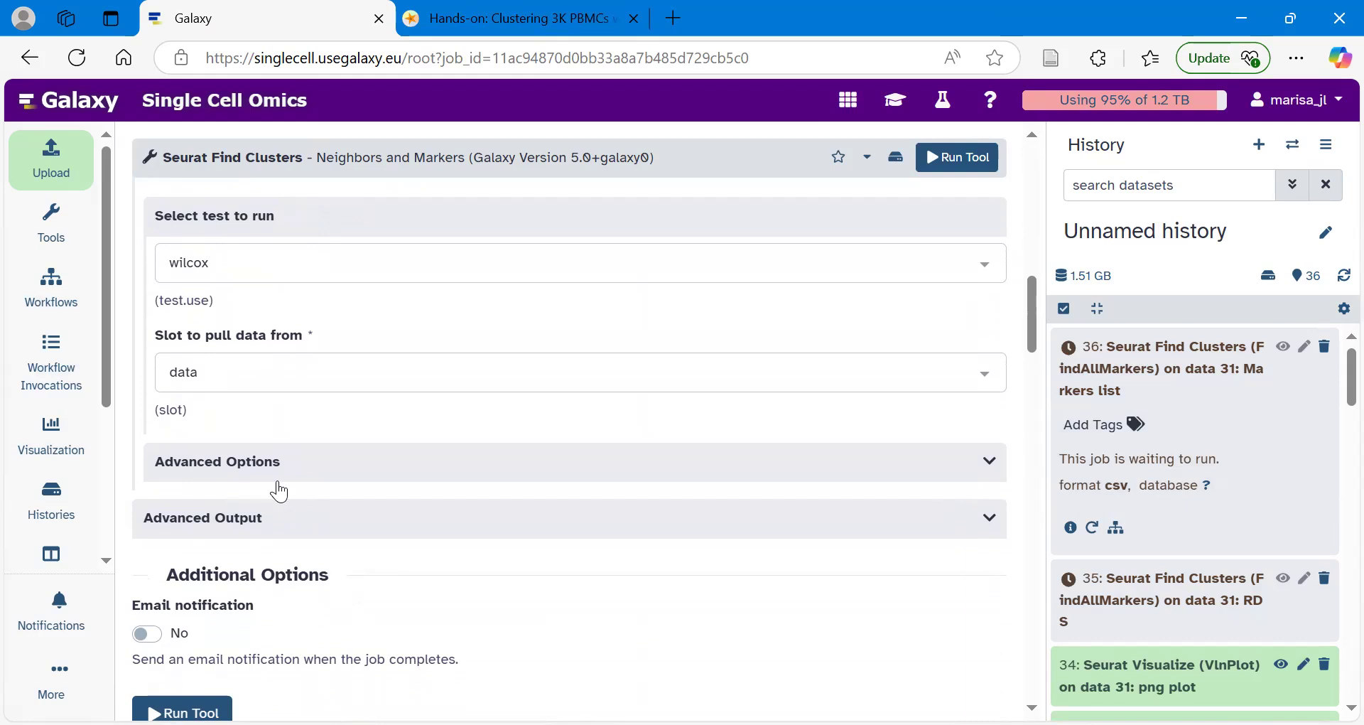
{"action": "left_click", "coordinate": [236, 470]}
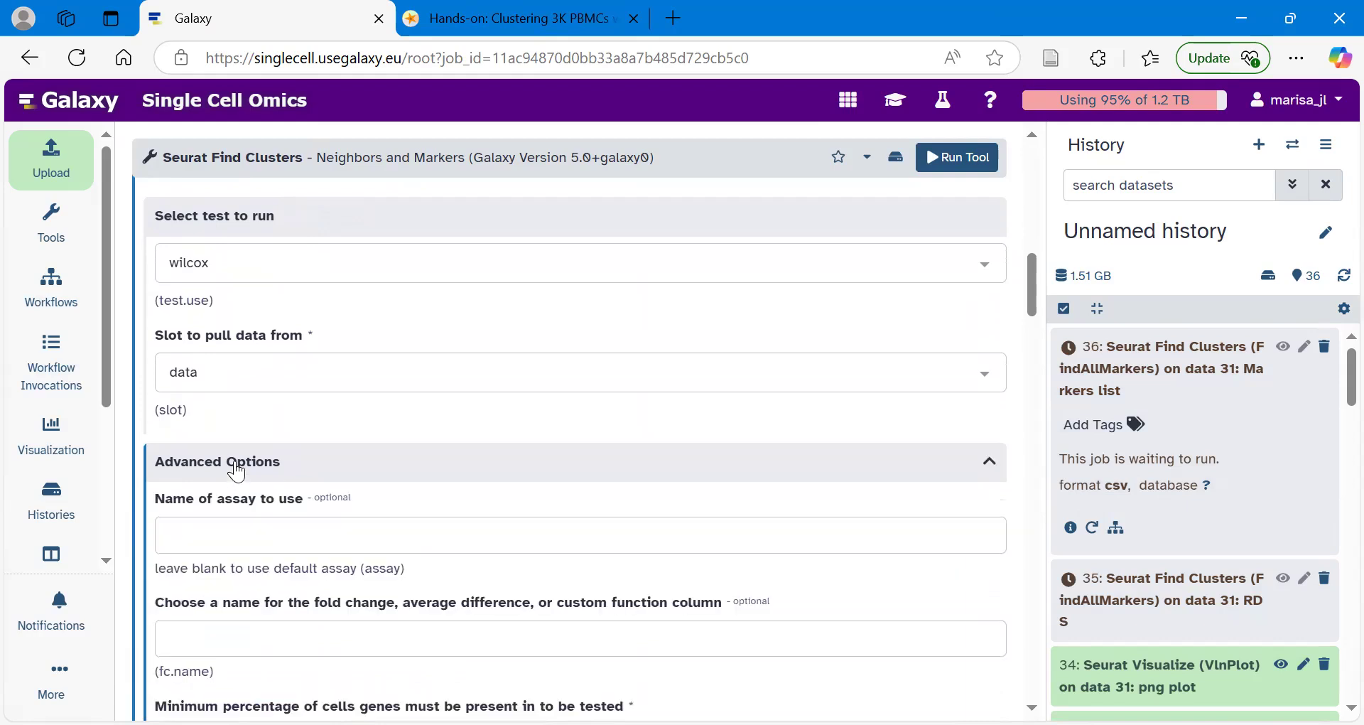
{"action": "scroll", "coordinate": [237, 462], "scroll_direction": "down", "scroll_amount": 7}
{"action": "scroll", "coordinate": [236, 461], "scroll_direction": "up", "scroll_amount": 1}
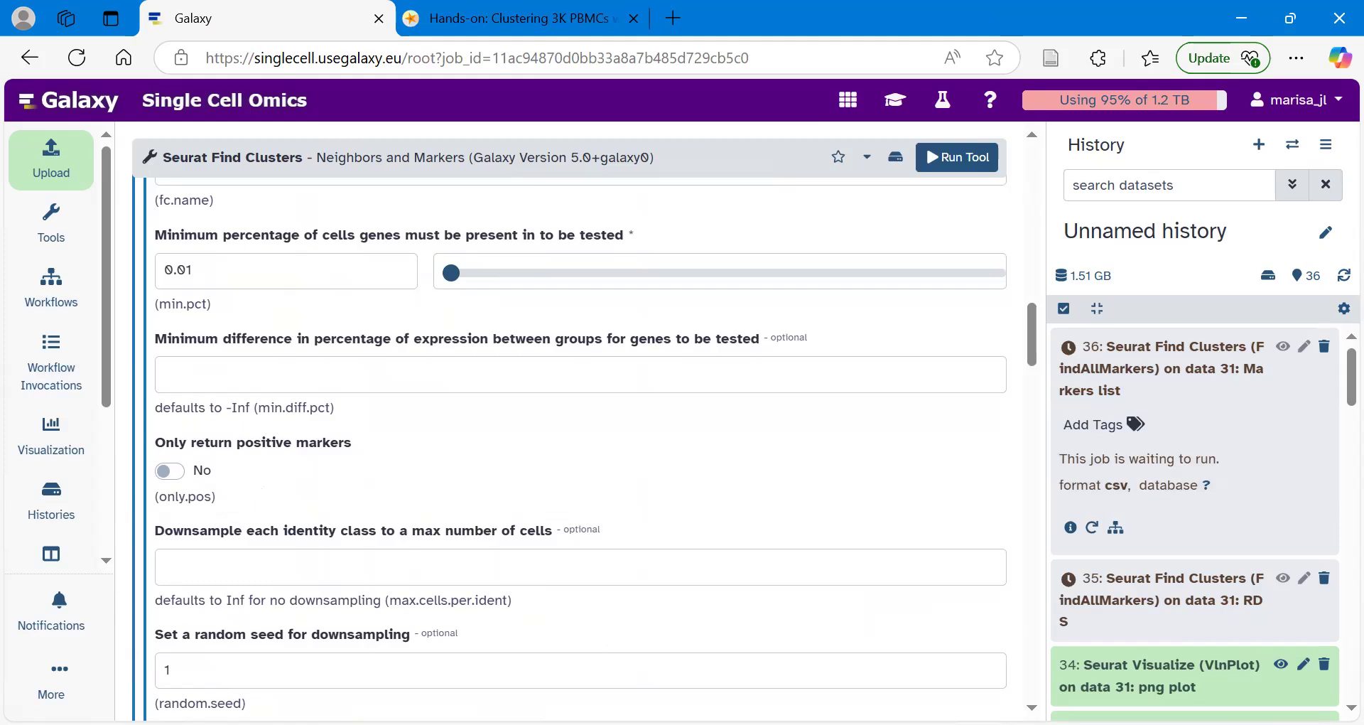
{"action": "scroll", "coordinate": [455, 497], "scroll_direction": "up", "scroll_amount": 9}
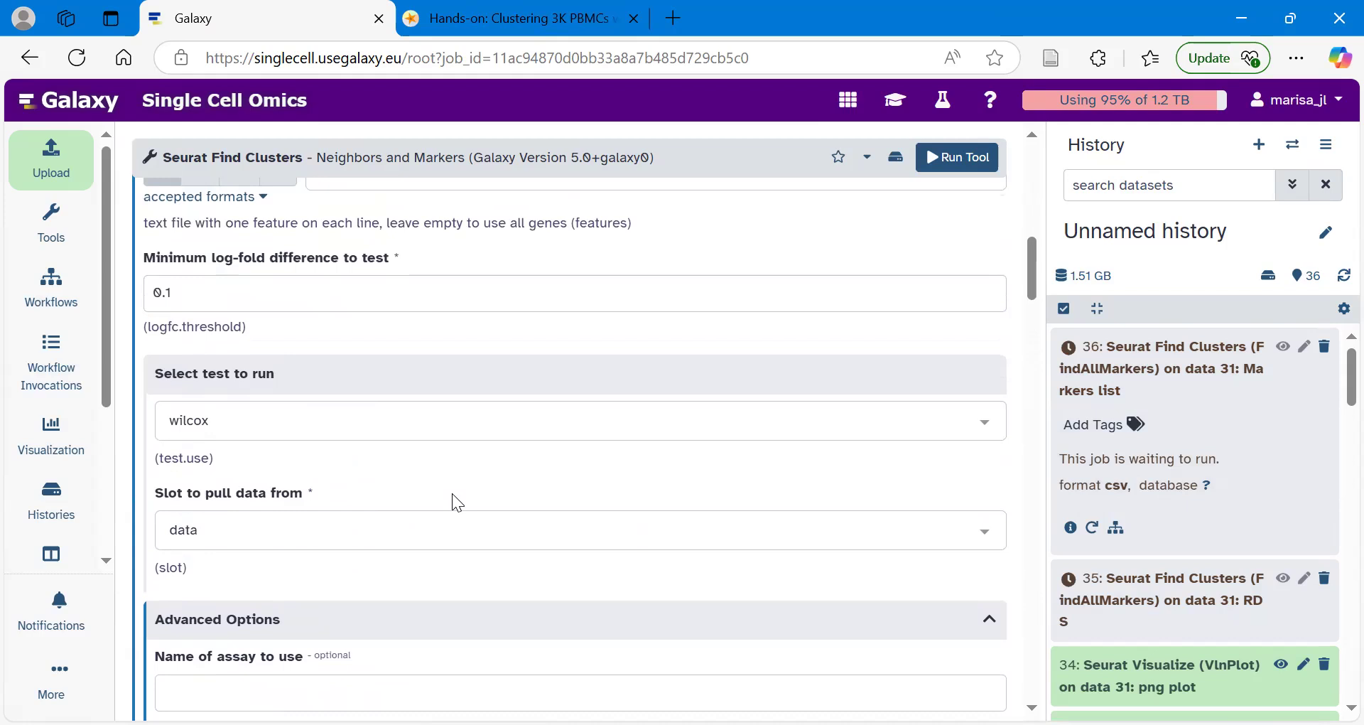
{"action": "scroll", "coordinate": [452, 493], "scroll_direction": "up", "scroll_amount": 10}
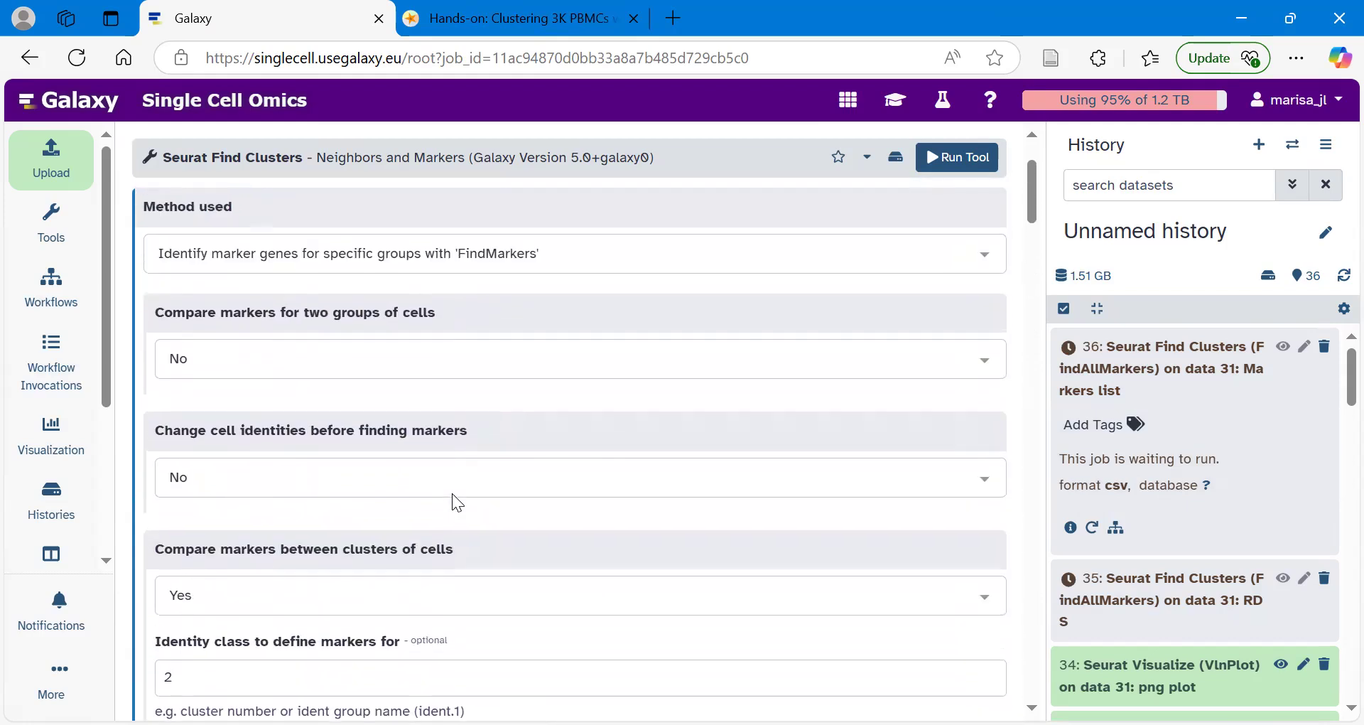
{"action": "scroll", "coordinate": [452, 501], "scroll_direction": "up", "scroll_amount": 2}
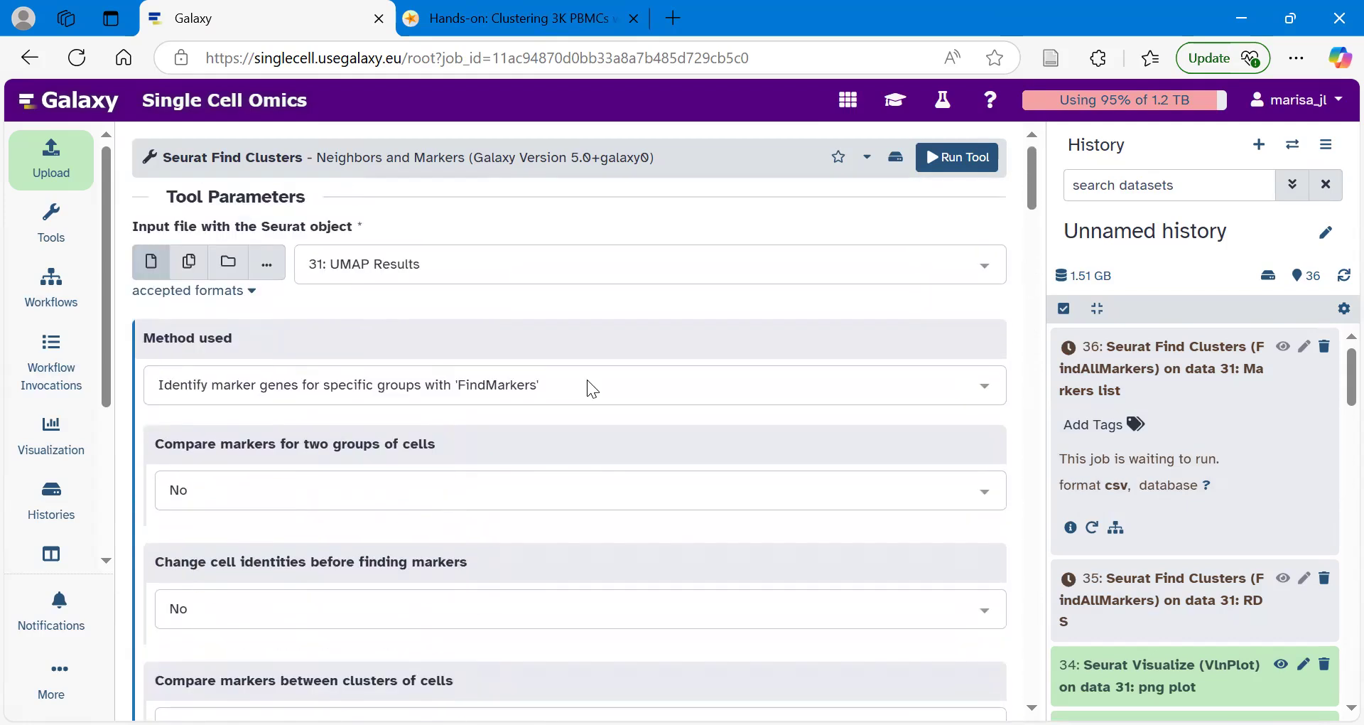
{"action": "scroll", "coordinate": [335, 530], "scroll_direction": "down", "scroll_amount": 3}
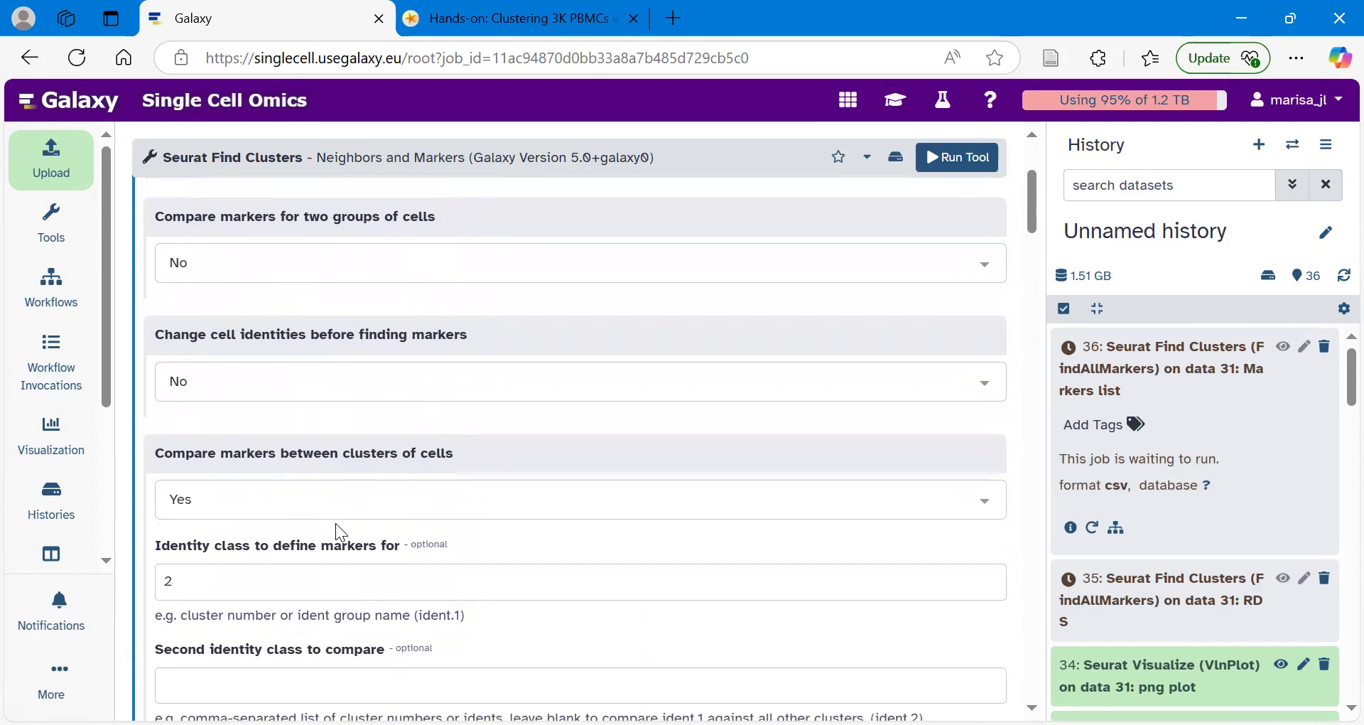
{"action": "scroll", "coordinate": [338, 530], "scroll_direction": "down", "scroll_amount": 3}
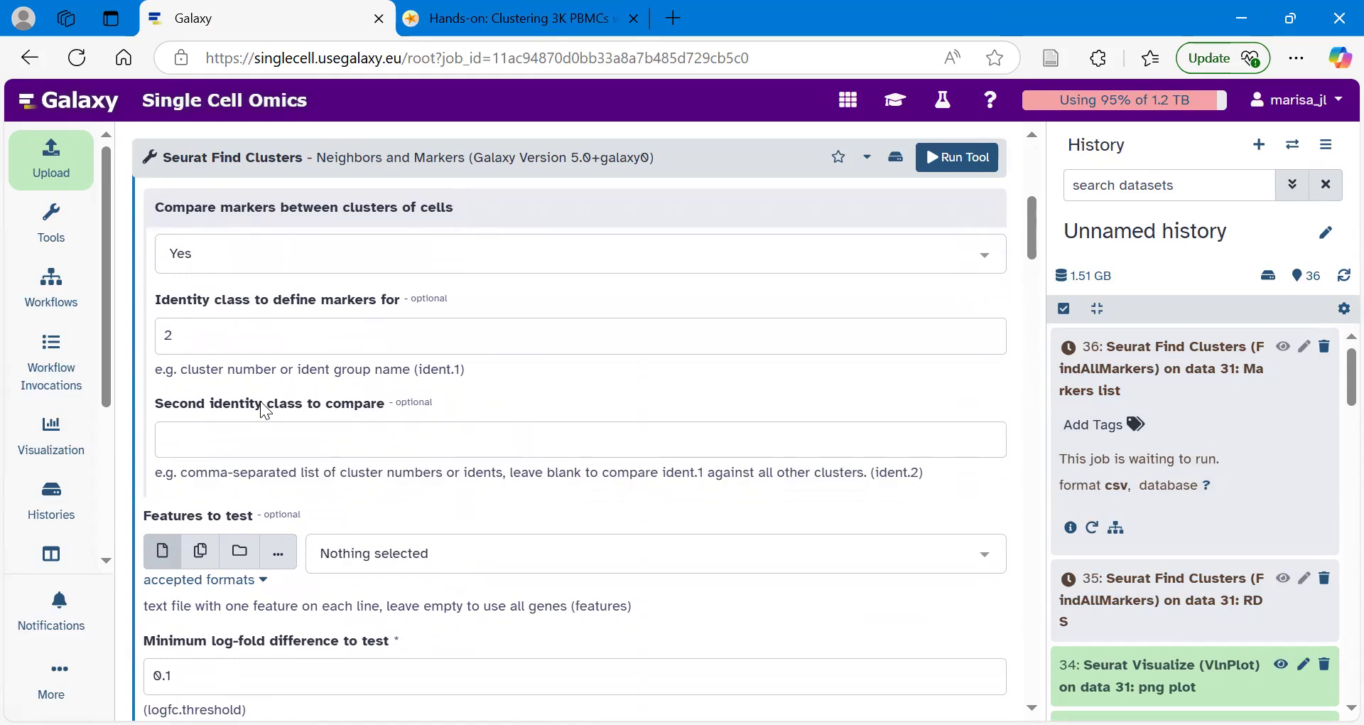
{"action": "scroll", "coordinate": [265, 409], "scroll_direction": "down", "scroll_amount": 10}
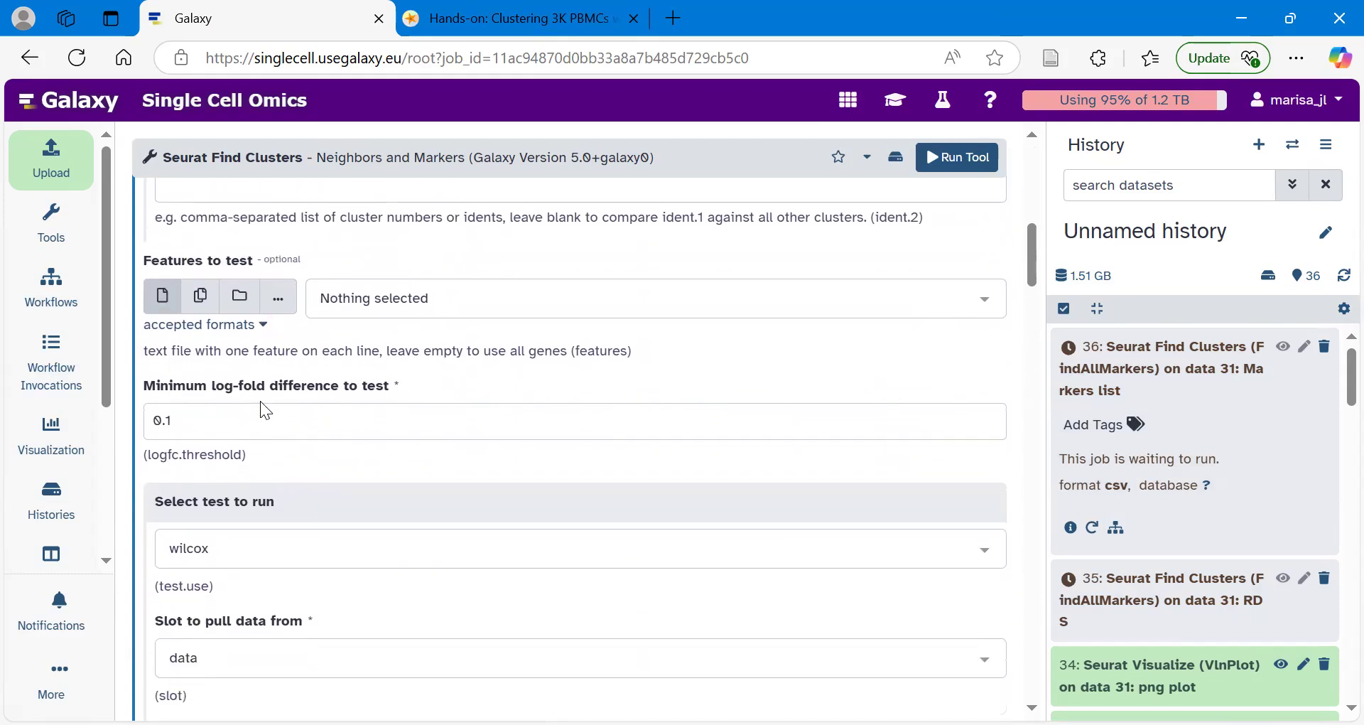
{"action": "scroll", "coordinate": [260, 401], "scroll_direction": "down", "scroll_amount": 12}
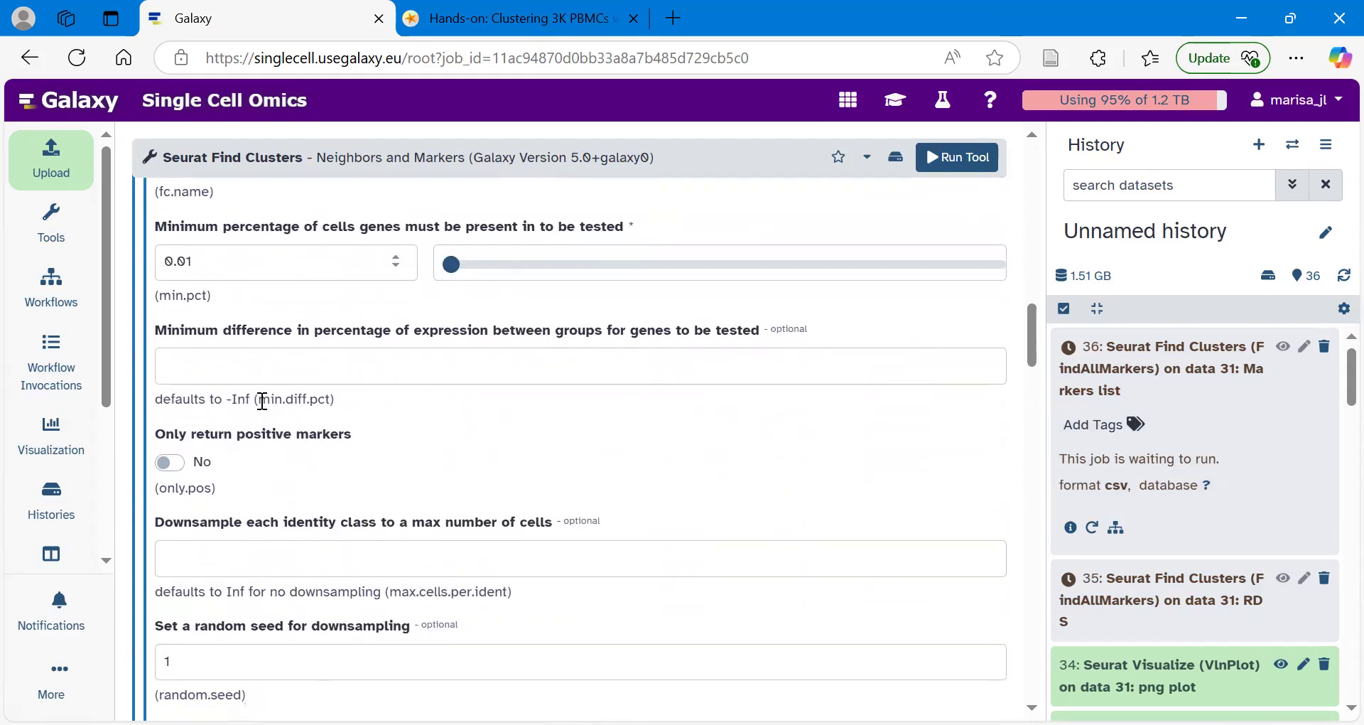
{"action": "scroll", "coordinate": [260, 401], "scroll_direction": "down", "scroll_amount": 2}
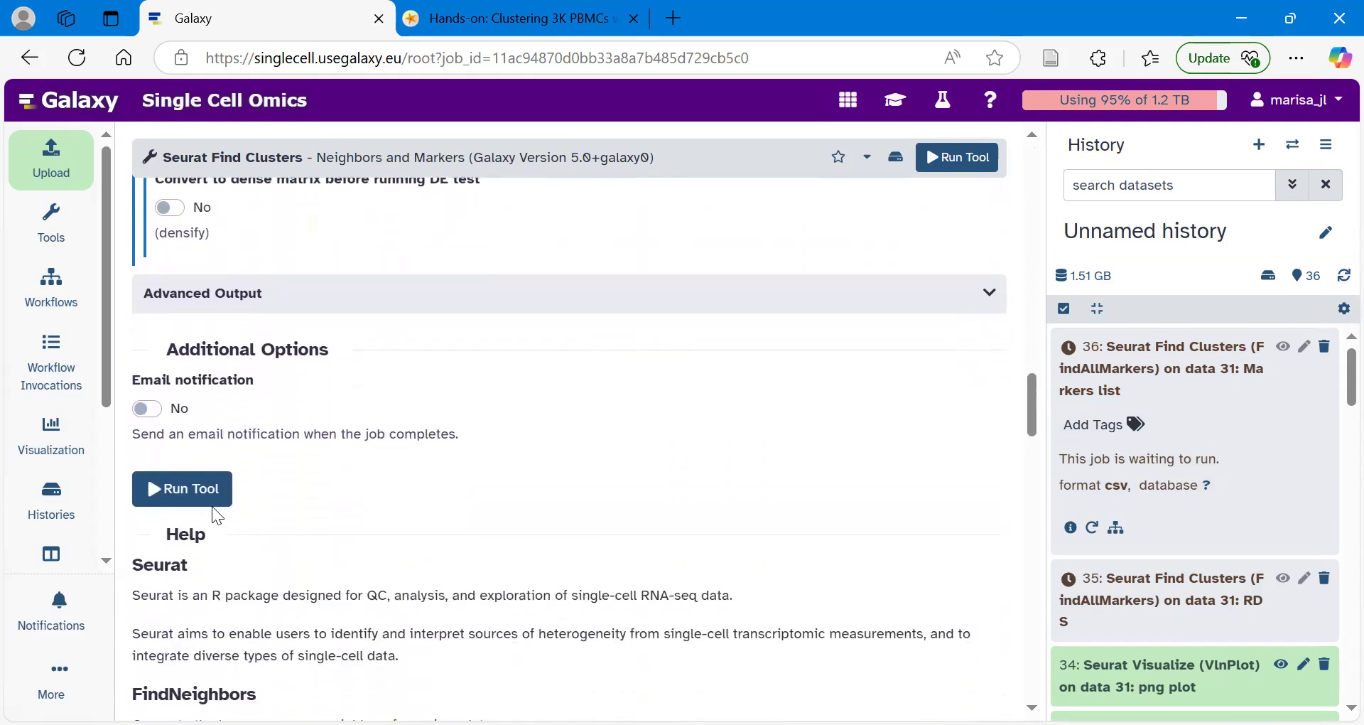
{"action": "left_click", "coordinate": [200, 490]}
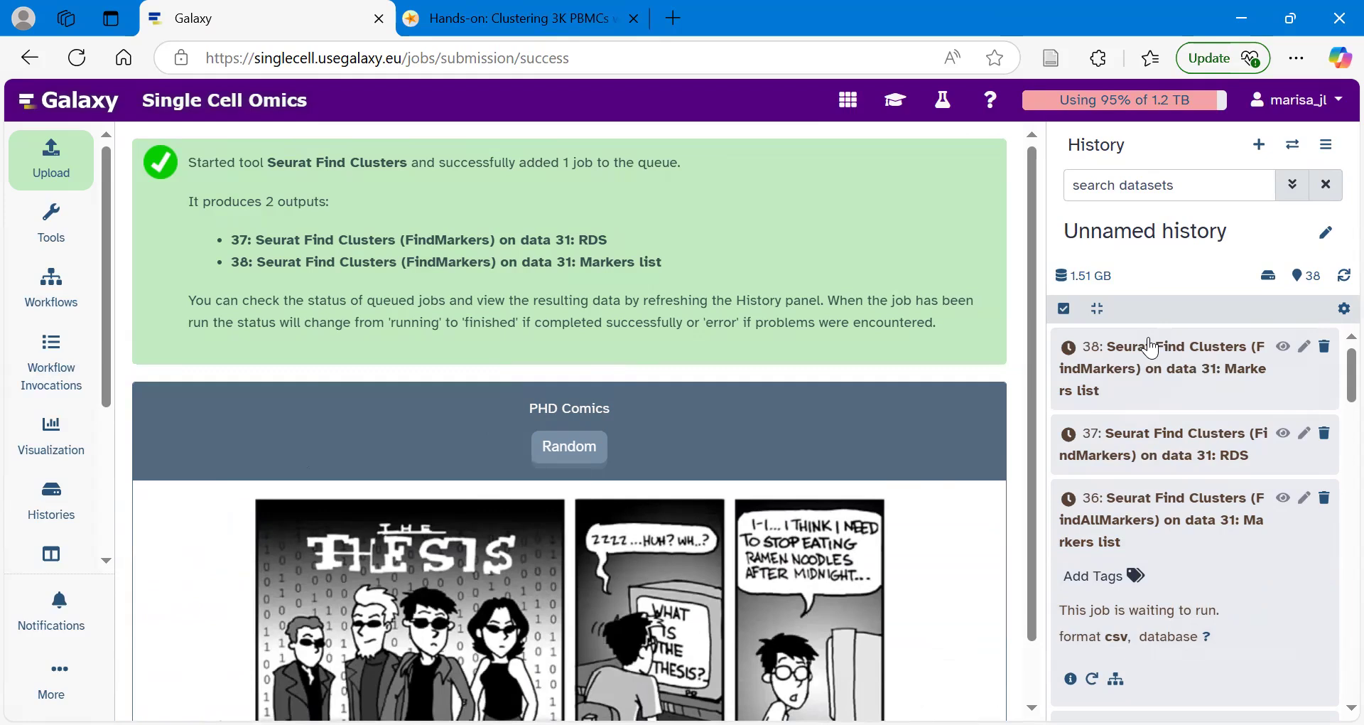
Reload the tool form with the settings of the FindMarkers job from its Markers list dataset
{"action": "left_click", "coordinate": [1151, 520]}
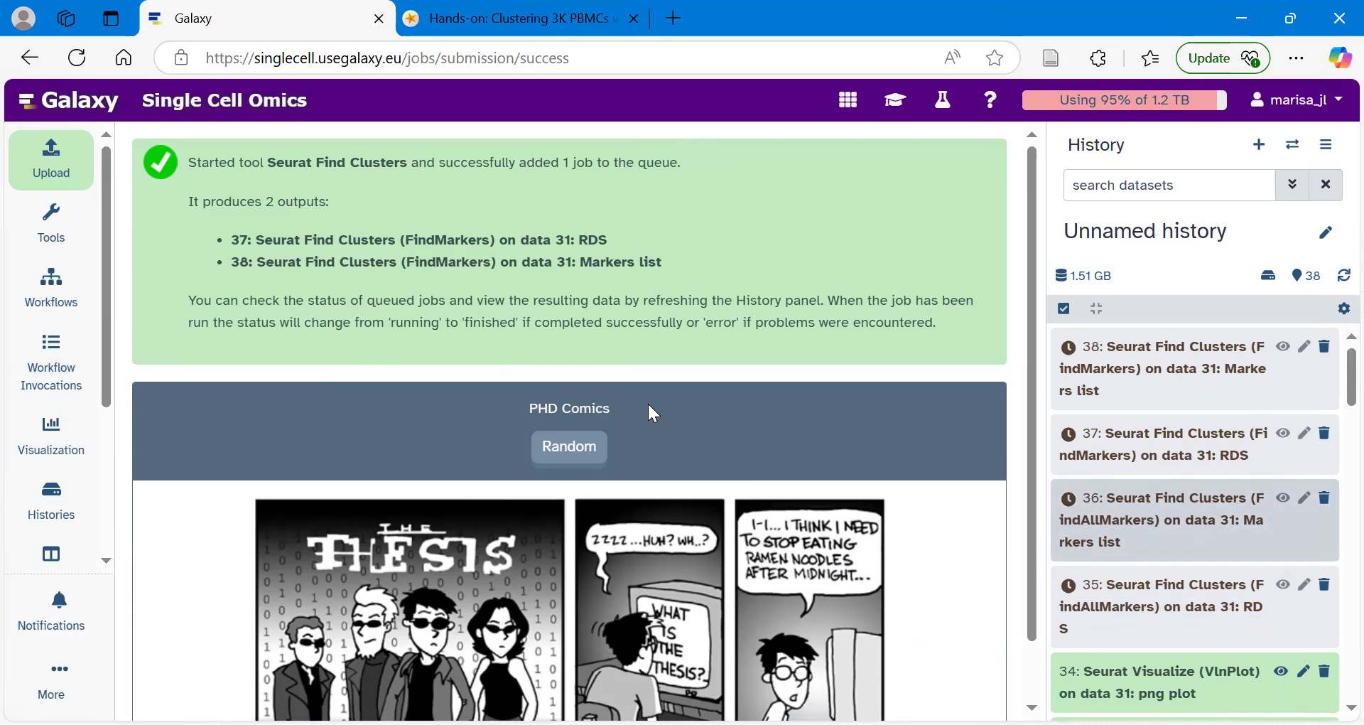
{"action": "left_click", "coordinate": [1170, 363]}
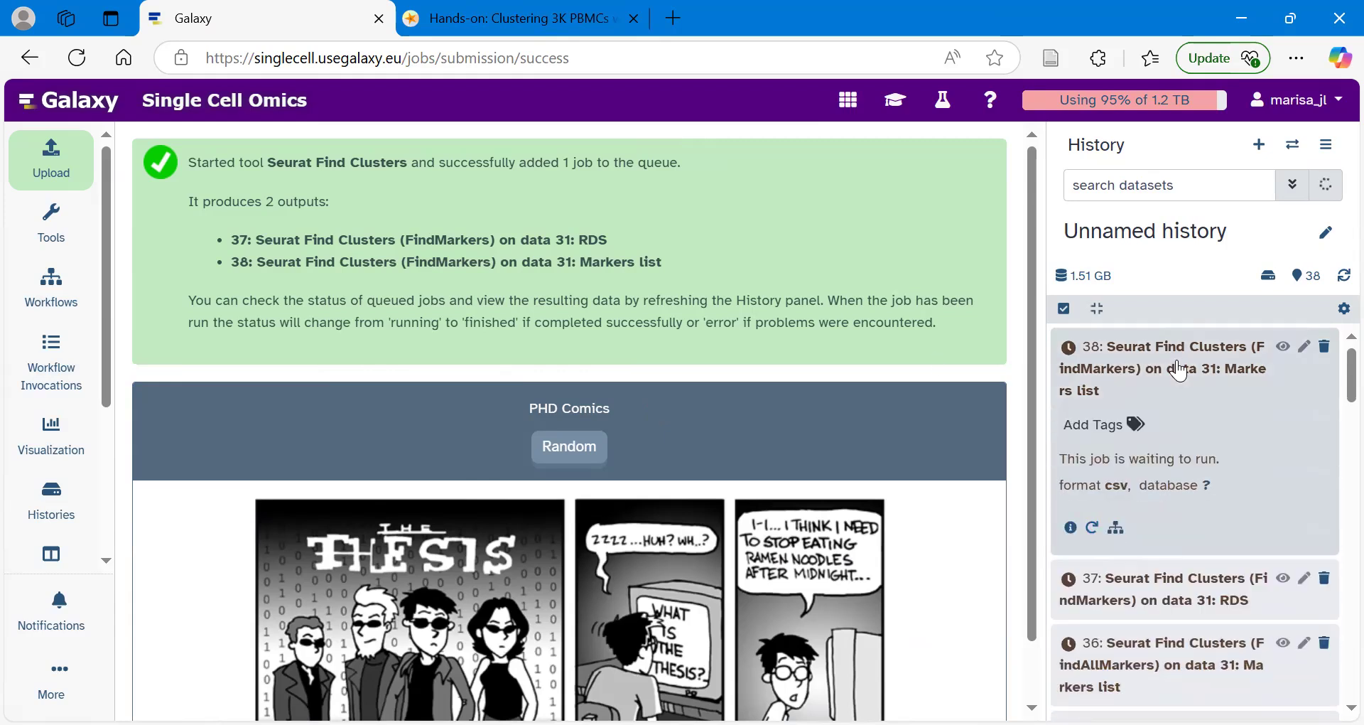
{"action": "left_click", "coordinate": [1093, 530]}
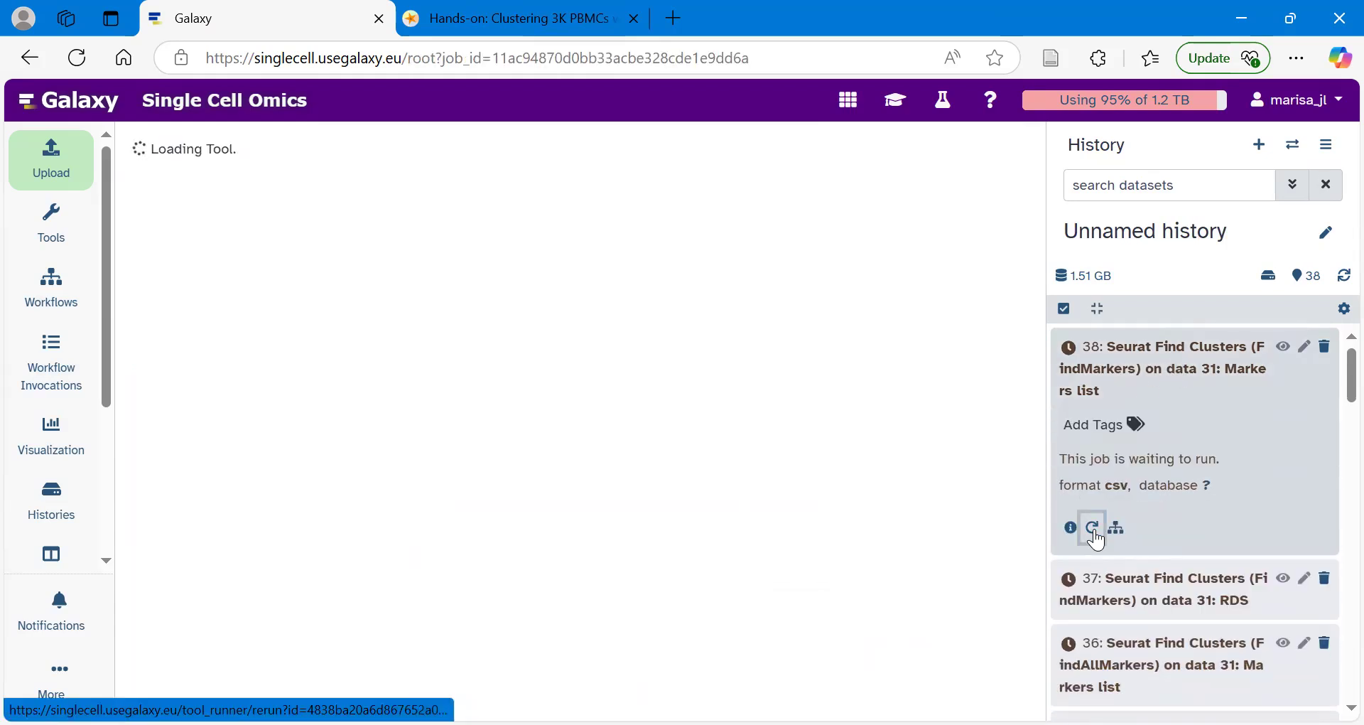
{"action": "left_click", "coordinate": [1171, 369]}
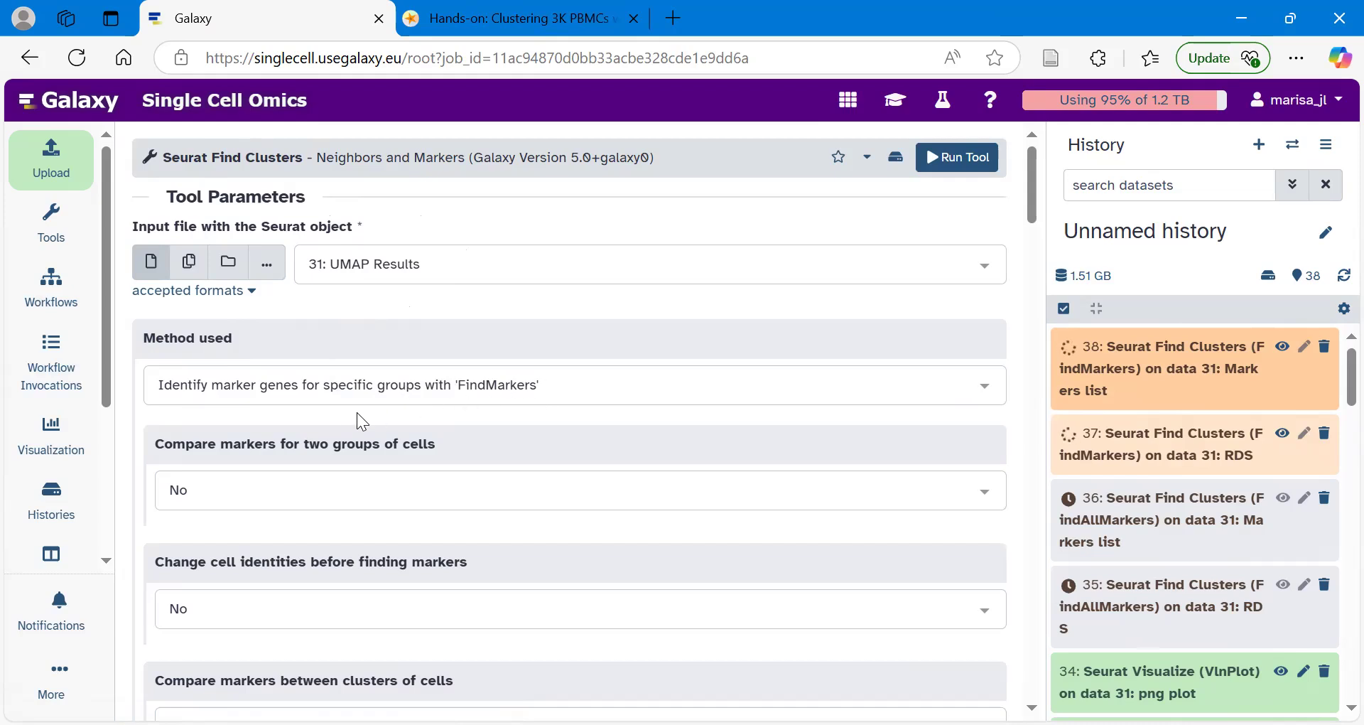
Set the identity class to define markers for to 5 in the cluster comparison
{"action": "scroll", "coordinate": [344, 415], "scroll_direction": "down", "scroll_amount": 3}
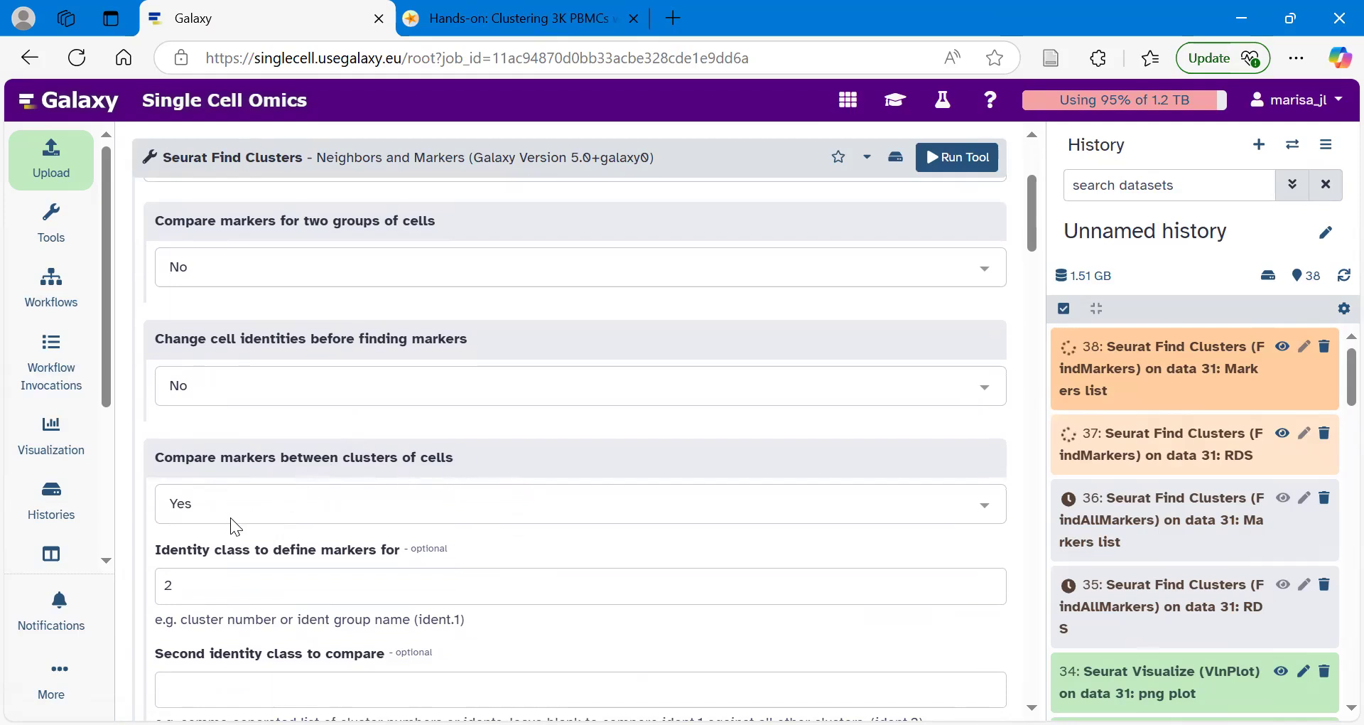
{"action": "scroll", "coordinate": [230, 517], "scroll_direction": "down", "scroll_amount": 2}
{"action": "left_click", "coordinate": [208, 470]}
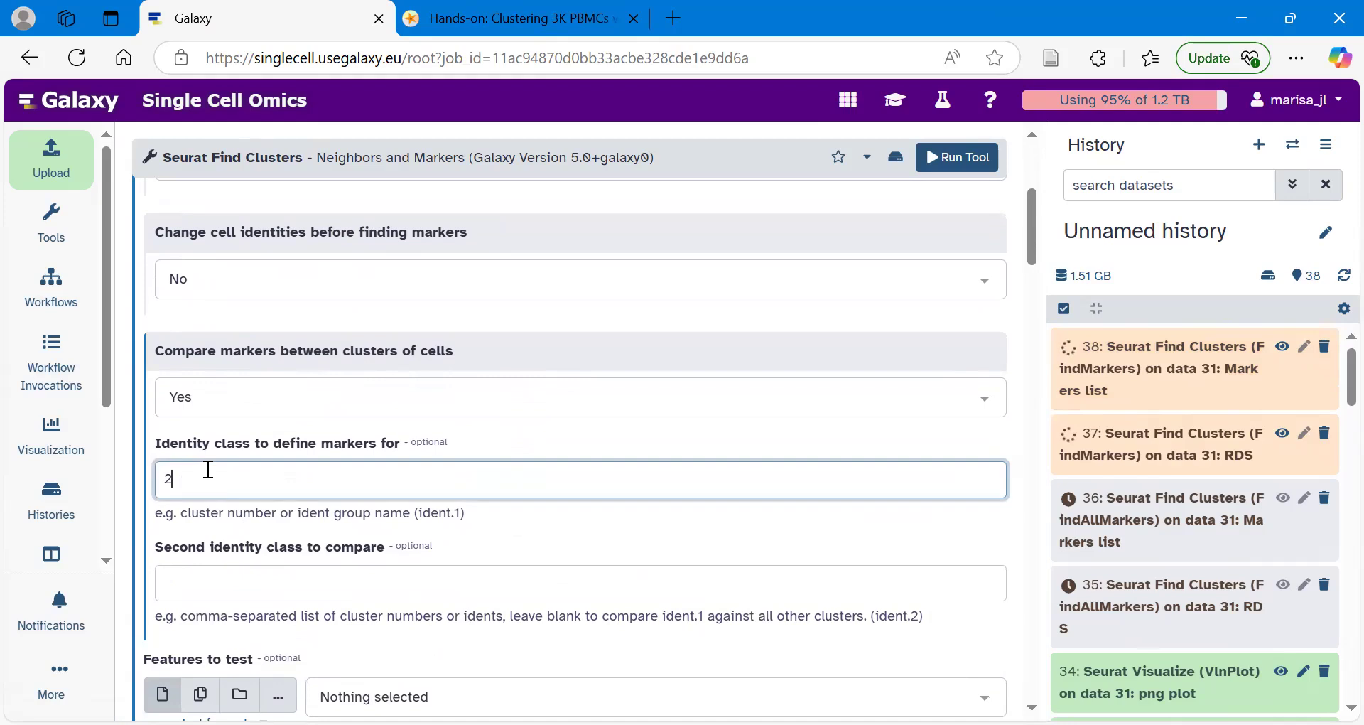
{"action": "key", "text": "BackSpace"}
{"action": "type", "text": "5"}
{"action": "left_click", "coordinate": [234, 530]}
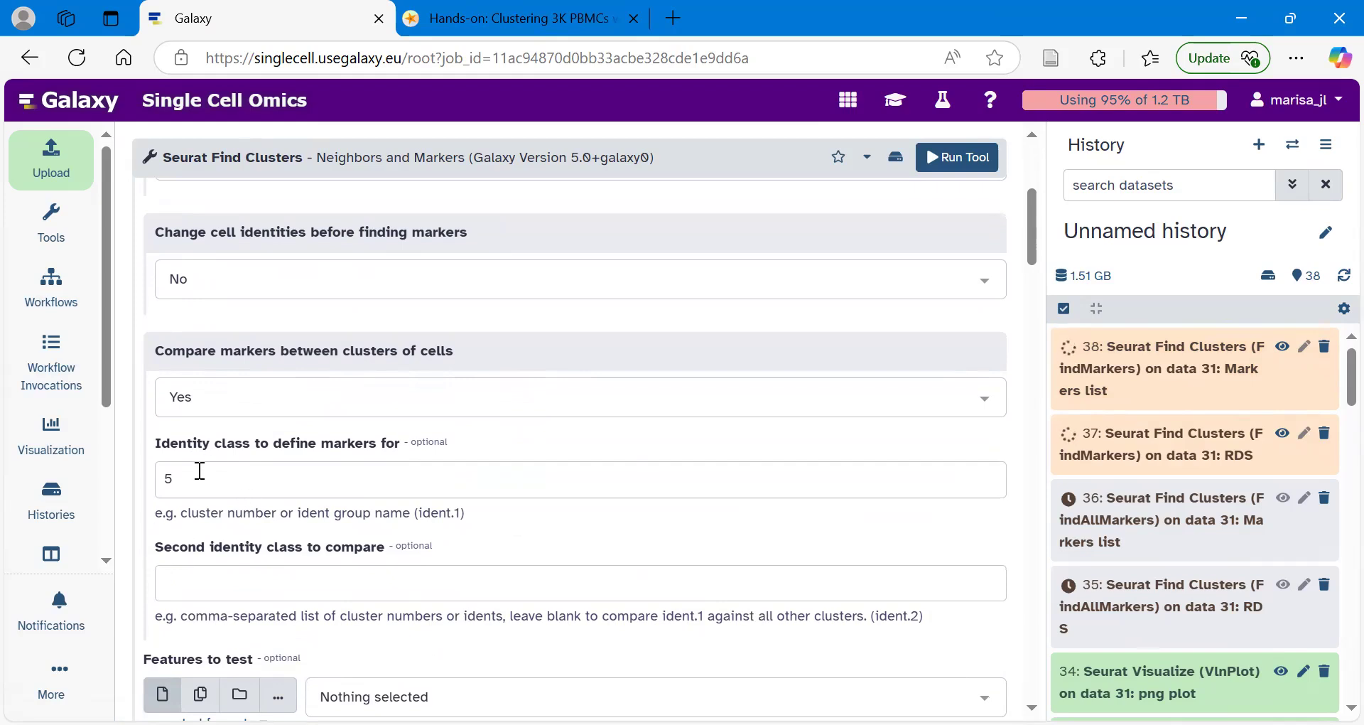
Set the second identity class to compare to 0,3 and run the FindMarkers job
{"action": "left_click", "coordinate": [224, 583]}
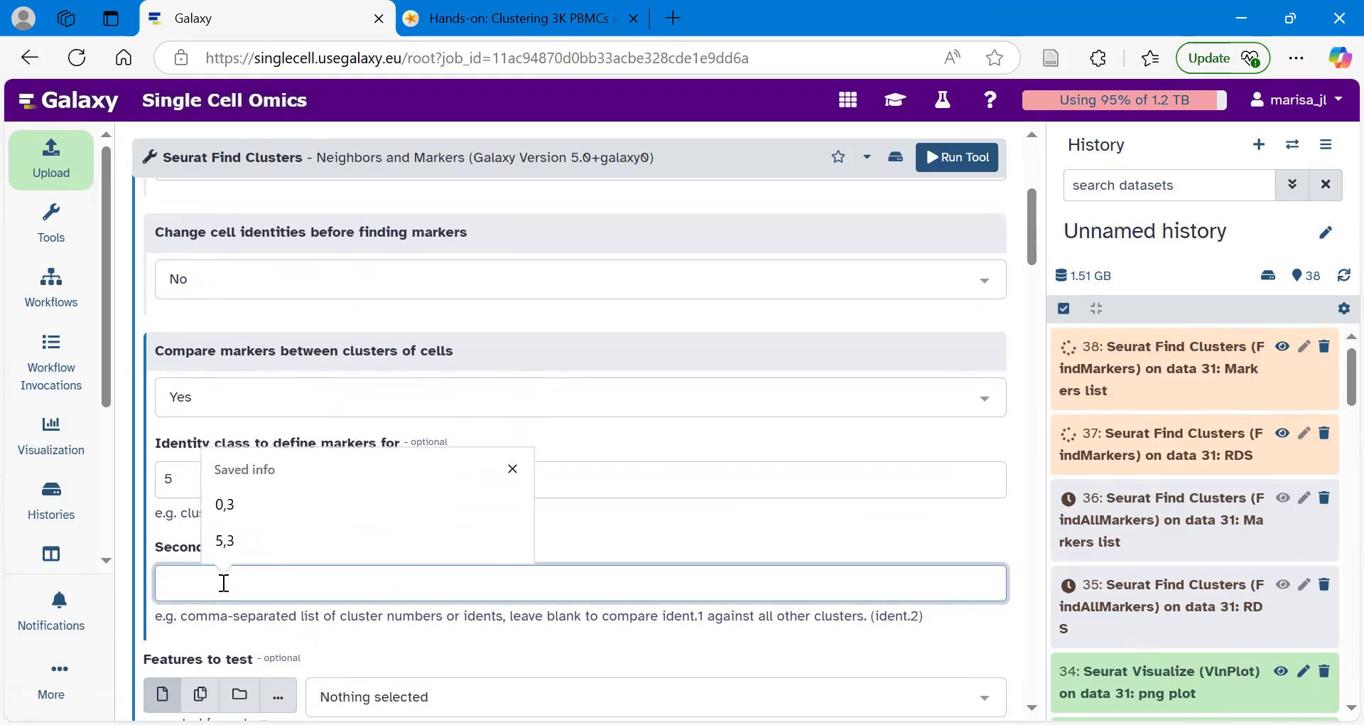
{"action": "type", "text": "0"}
{"action": "key", "text": "Tab"}
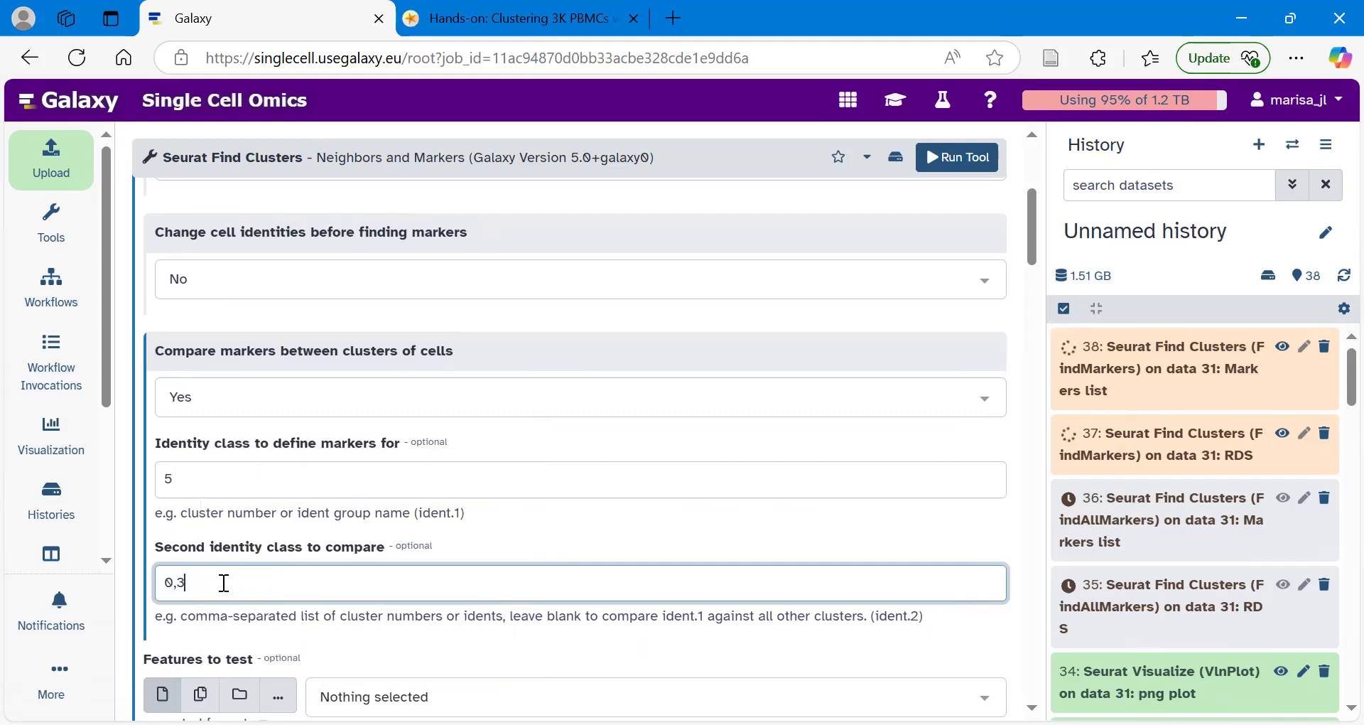
{"action": "left_click", "coordinate": [515, 527]}
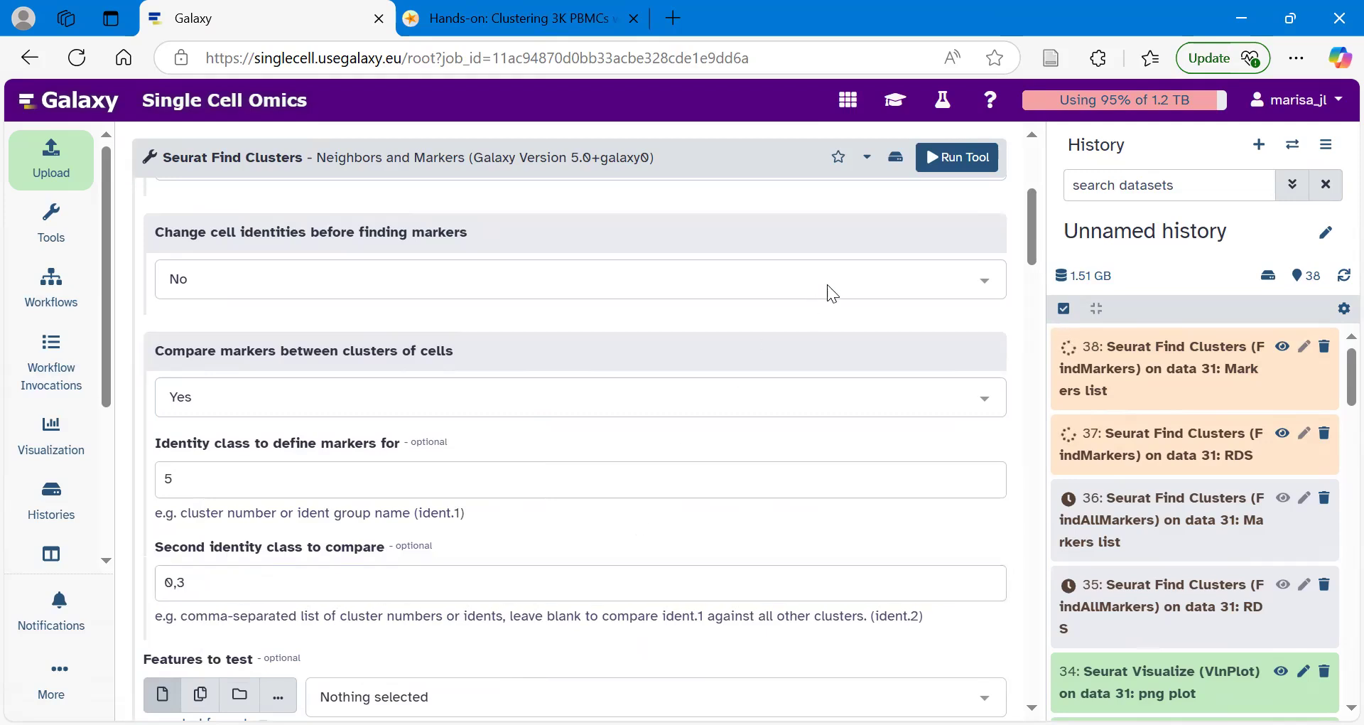
{"action": "left_click", "coordinate": [962, 162]}
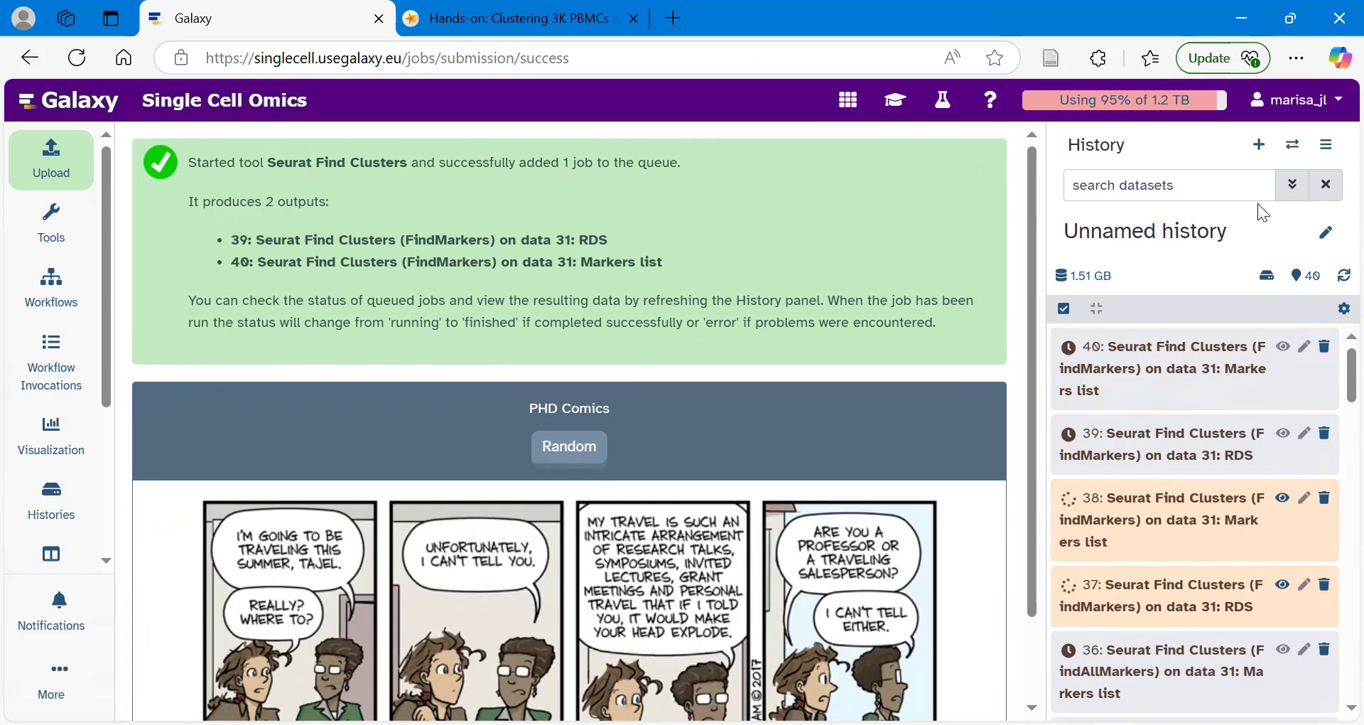
Reload the settings of the newest FindMarkers job from its Markers list and set the identity class to define markers for to 0
{"action": "left_click", "coordinate": [1198, 349]}
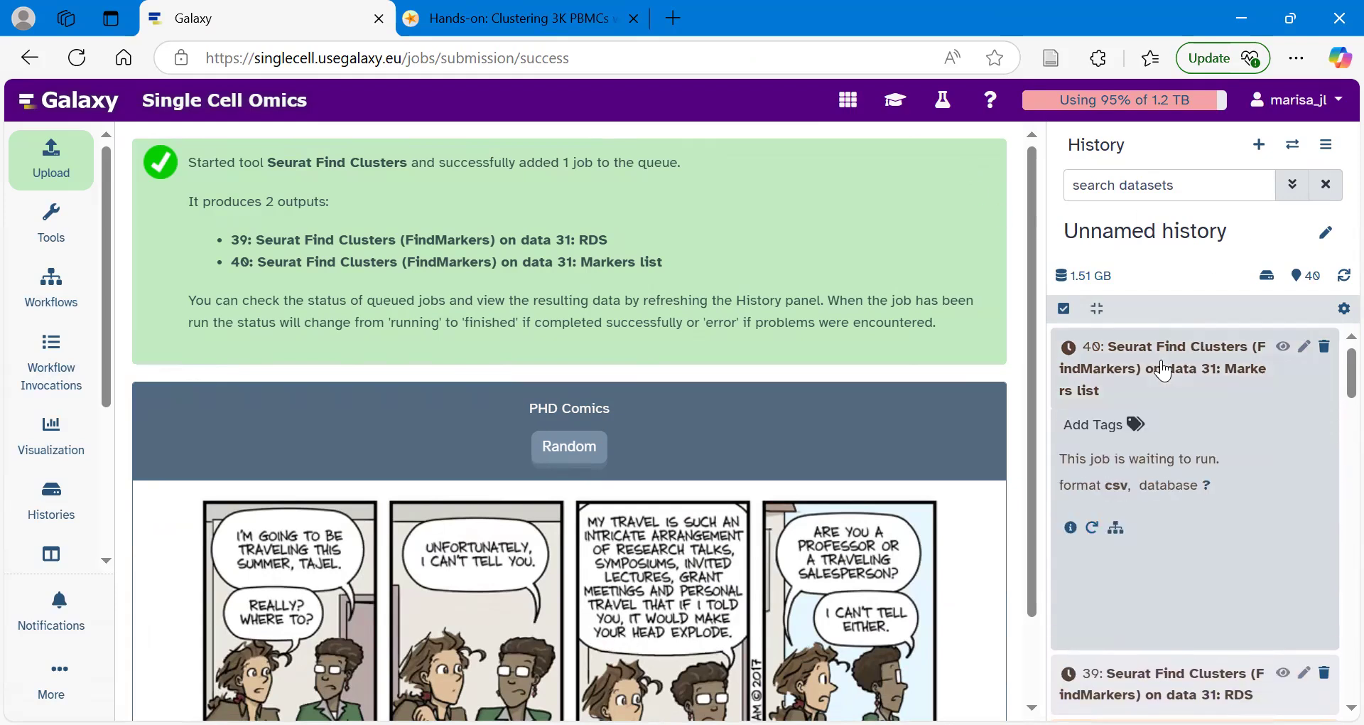
{"action": "left_click", "coordinate": [1092, 529]}
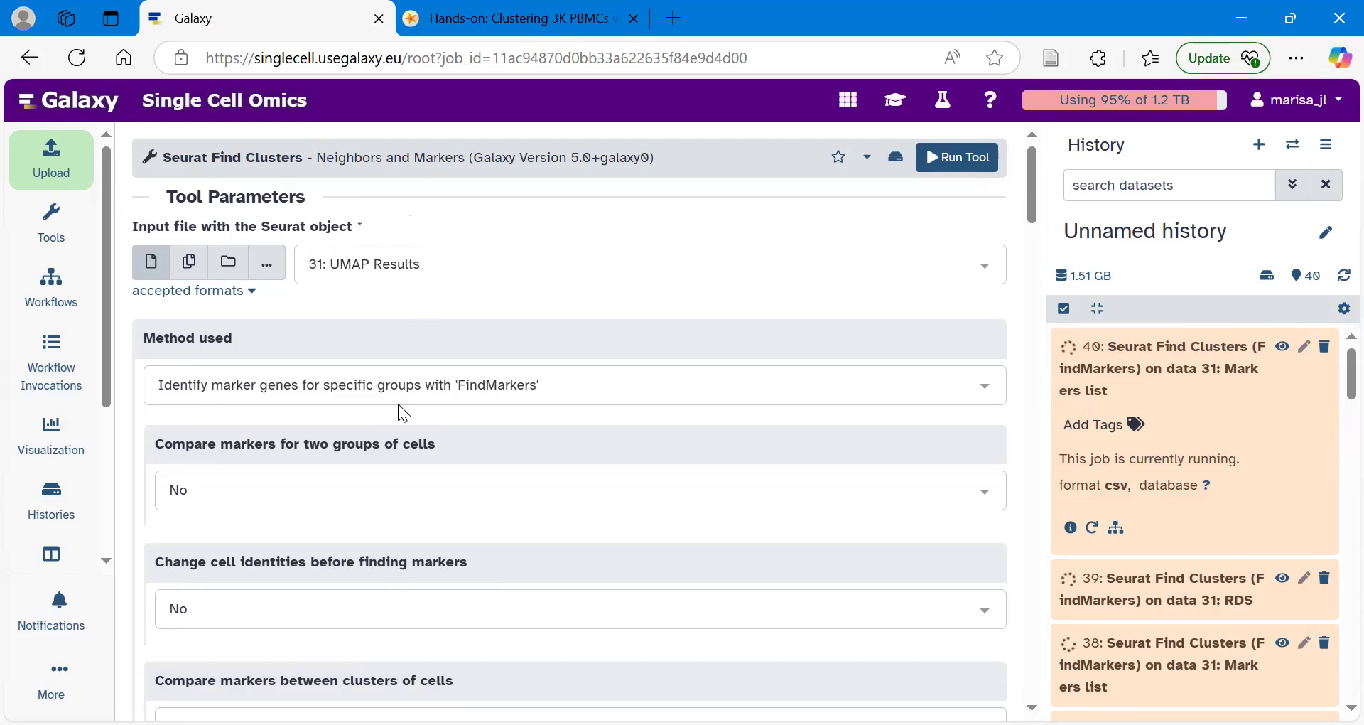
{"action": "scroll", "coordinate": [397, 403], "scroll_direction": "down", "scroll_amount": 2}
{"action": "scroll", "coordinate": [400, 404], "scroll_direction": "down", "scroll_amount": 2}
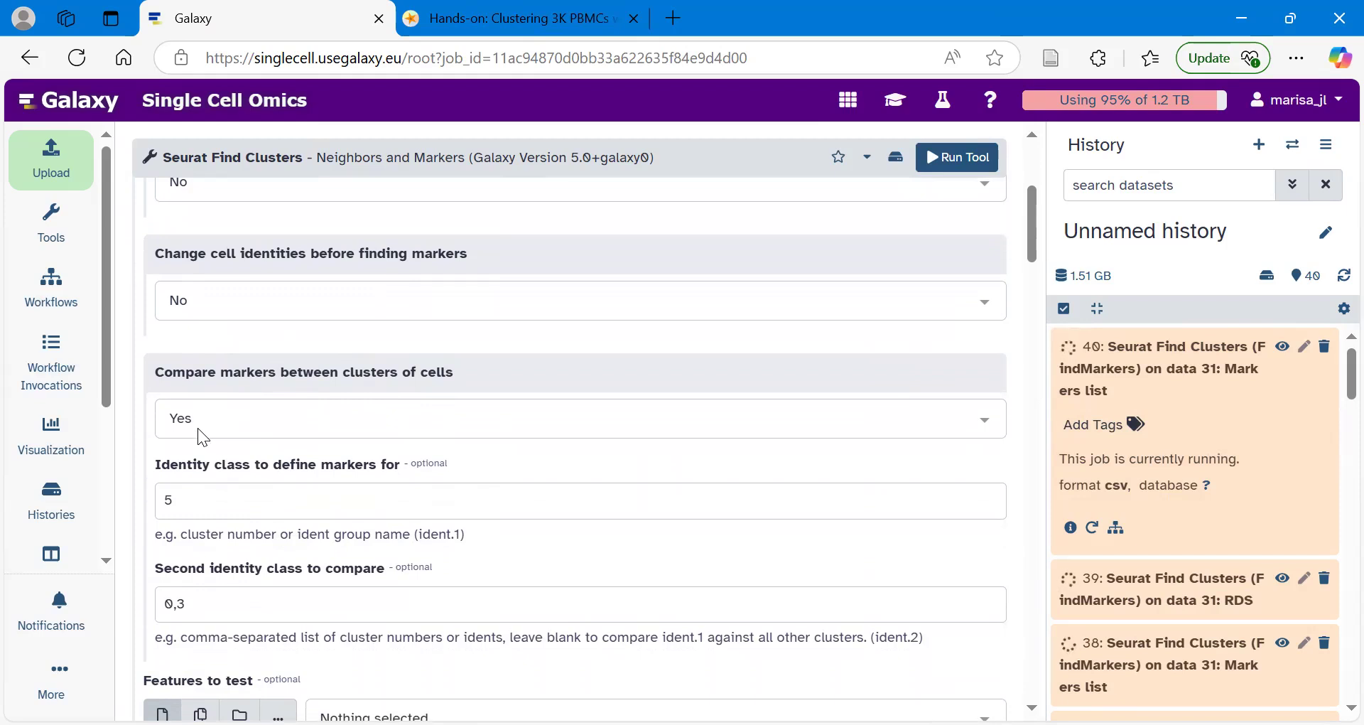
{"action": "left_click", "coordinate": [217, 507]}
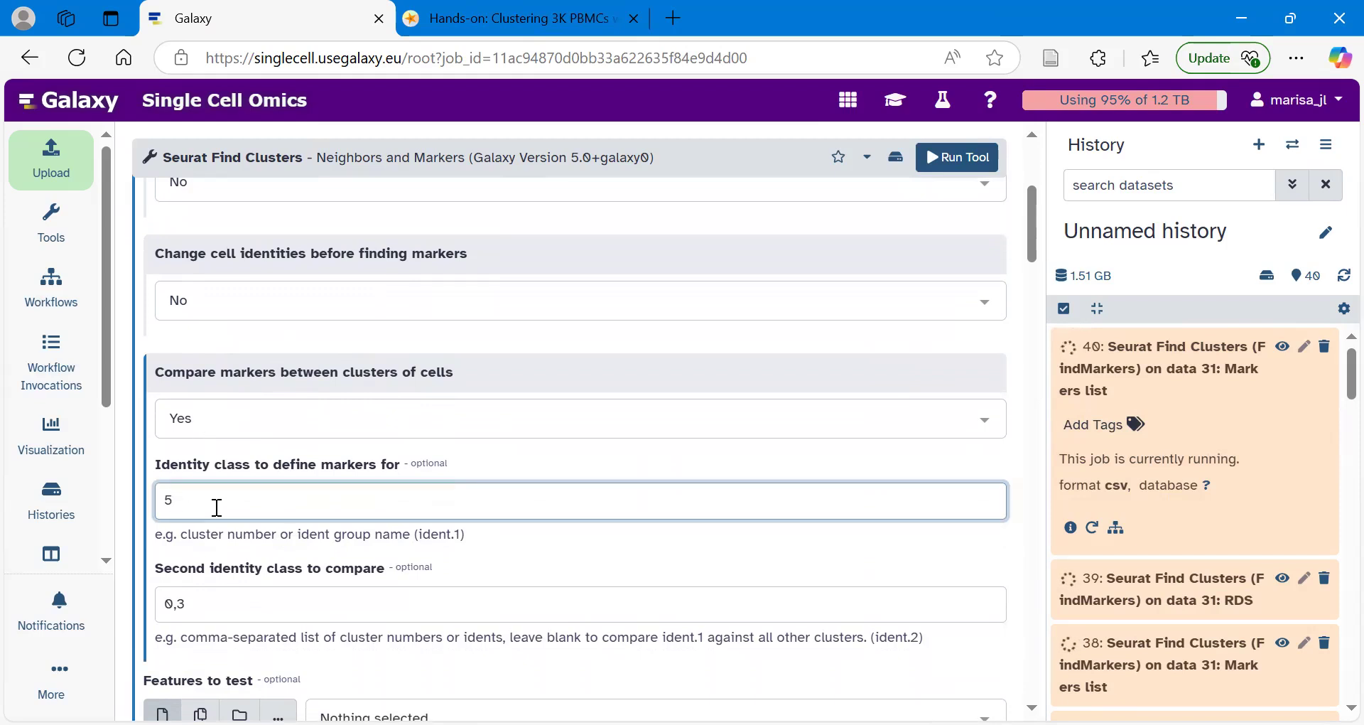
{"action": "type", "text": "0"}
Clear the second identity class to compare so cluster 0 is tested against all other clusters
{"action": "left_click", "coordinate": [244, 608]}
{"action": "key", "text": "BackSpace"}
{"action": "key", "text": "BackSpace"}
{"action": "key", "text": "BackSpace"}
{"action": "left_click", "coordinate": [294, 566]}
Set the minimum log-fold difference to test to 0.25
{"action": "scroll", "coordinate": [294, 566], "scroll_direction": "down", "scroll_amount": 2}
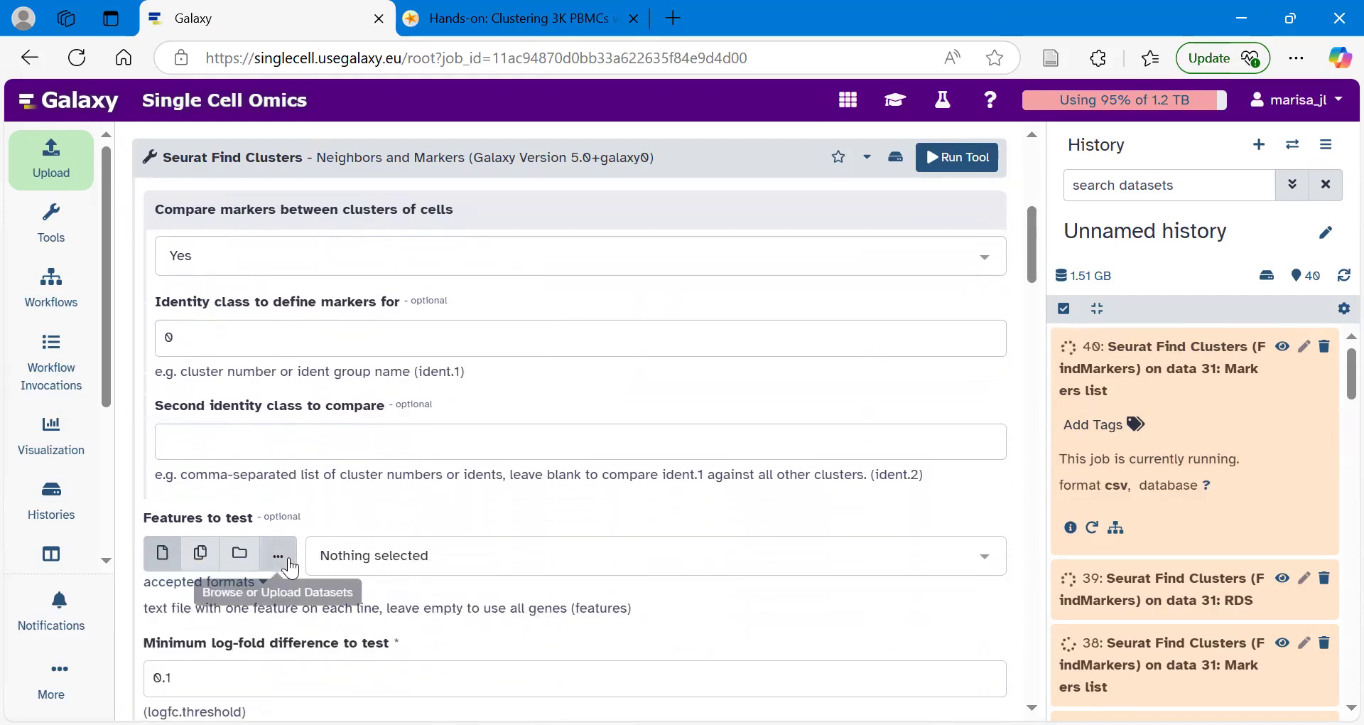
{"action": "scroll", "coordinate": [290, 567], "scroll_direction": "down", "scroll_amount": 3}
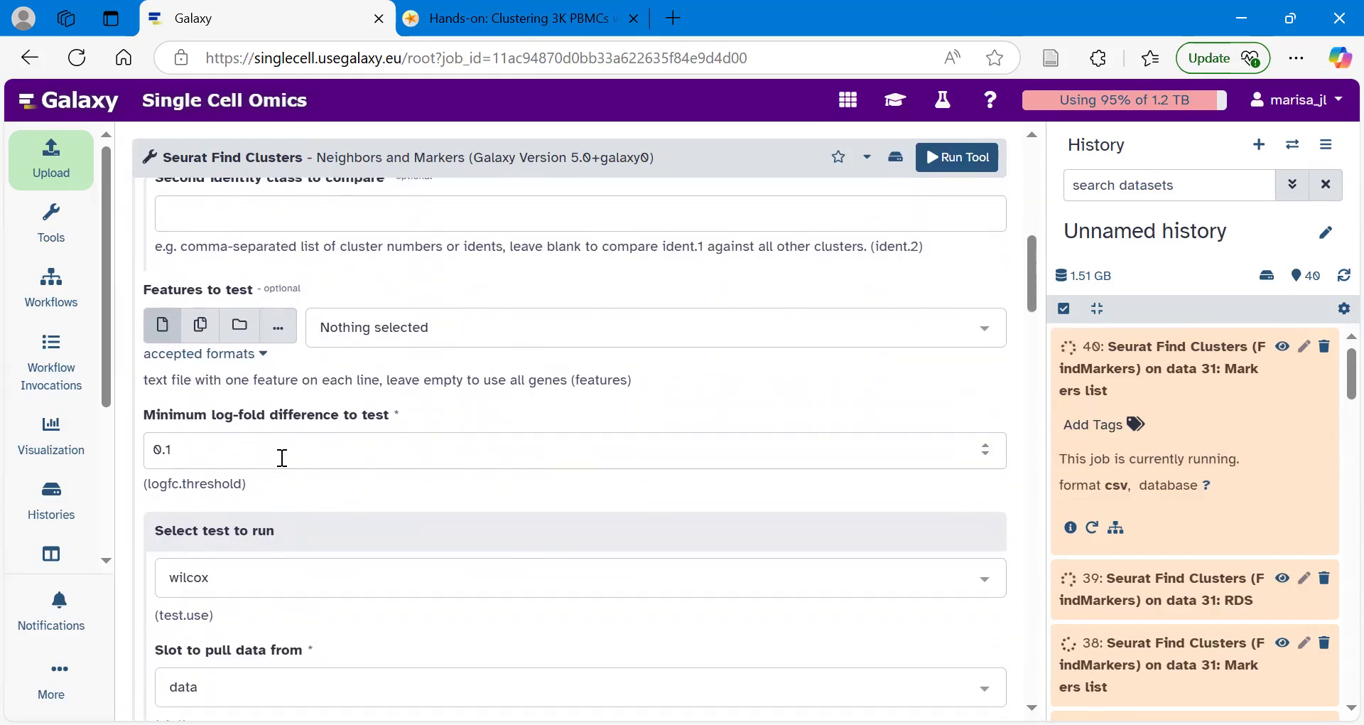
{"action": "left_click", "coordinate": [282, 457]}
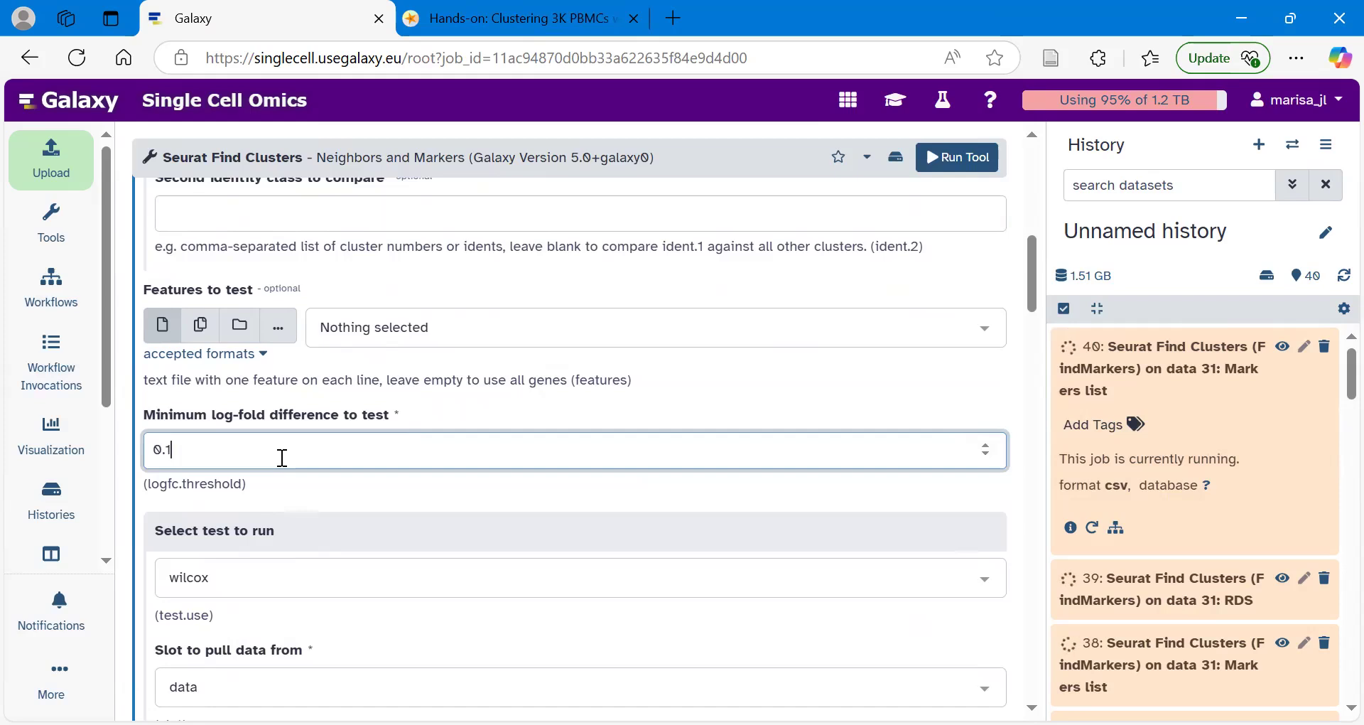
{"action": "type", "text": "5"}
{"action": "left_click", "coordinate": [321, 490]}
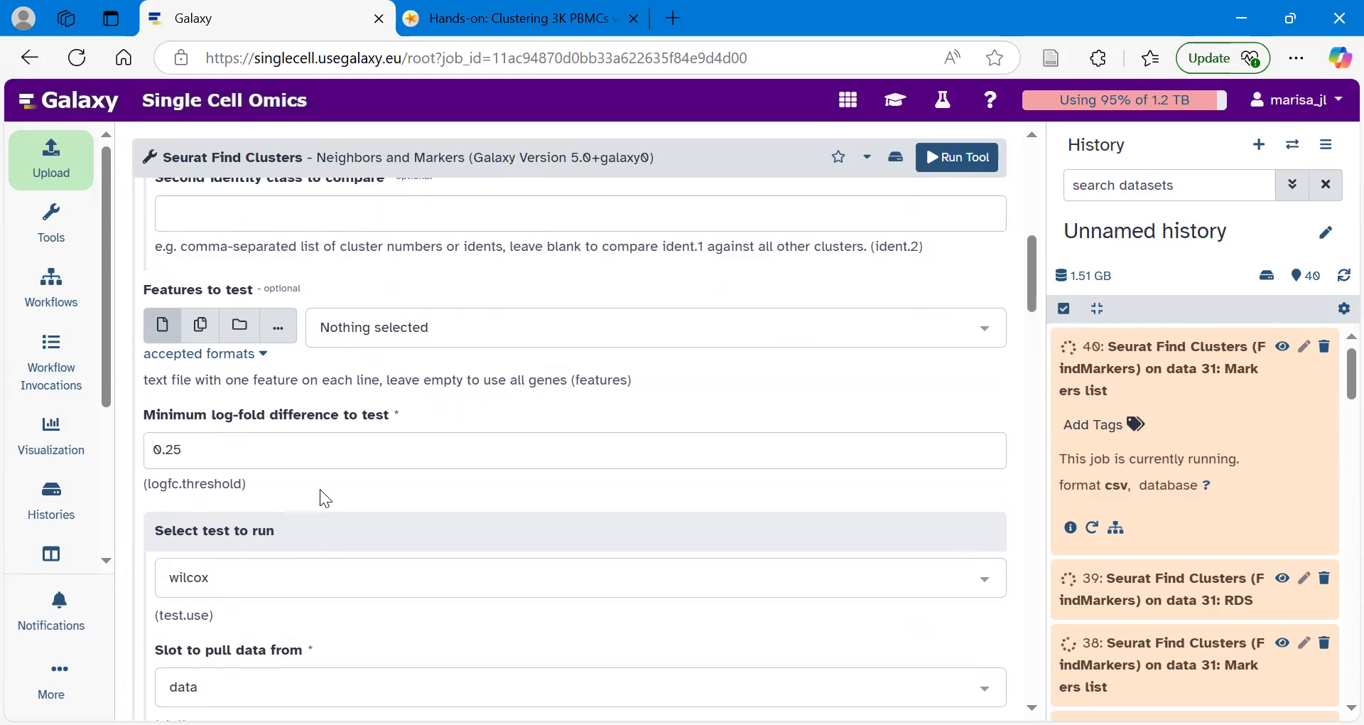
Change the statistical test to run for the markers to roc
{"action": "scroll", "coordinate": [320, 490], "scroll_direction": "down", "scroll_amount": 3}
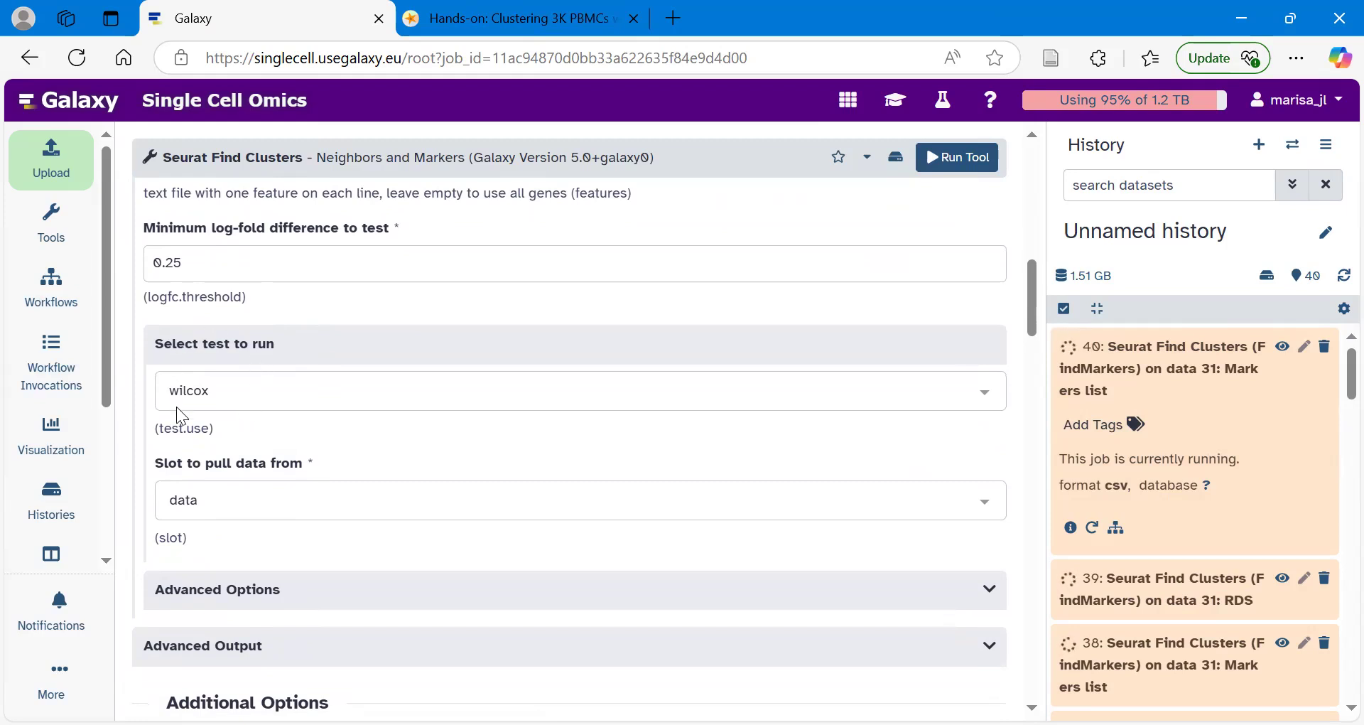
{"action": "left_click", "coordinate": [240, 394]}
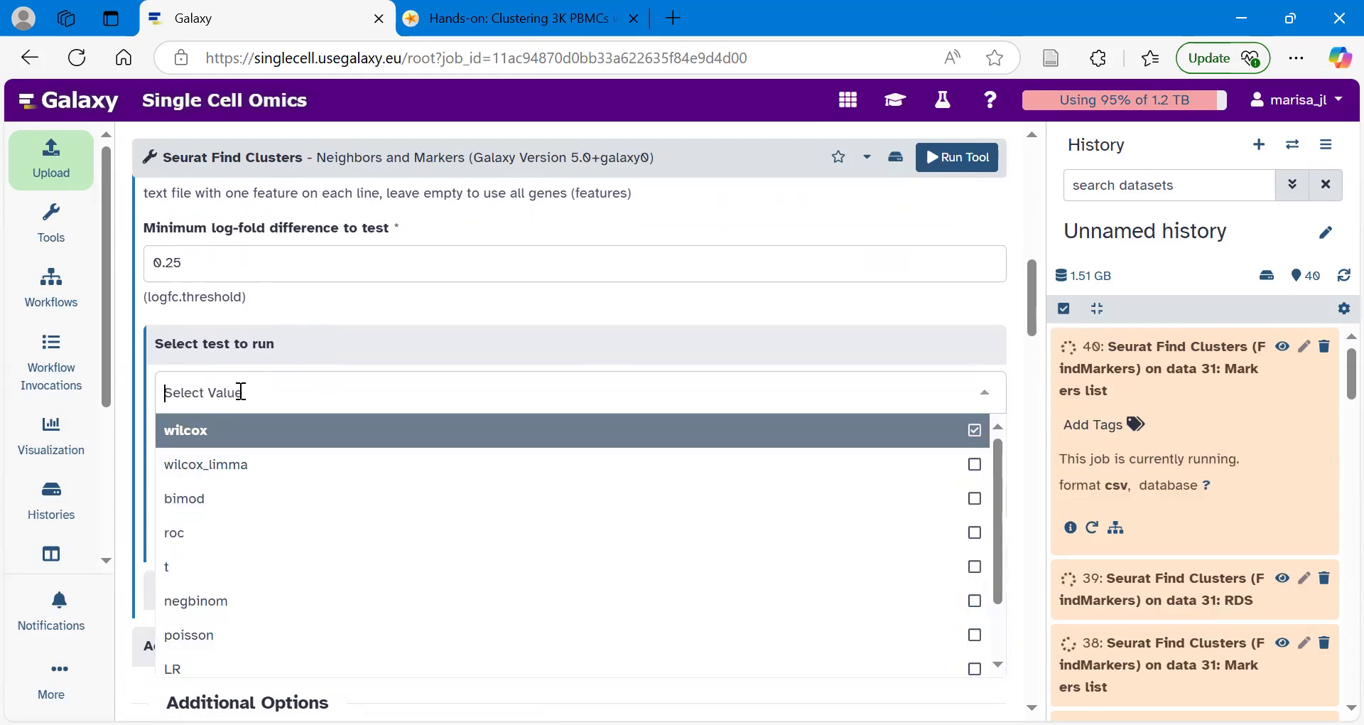
{"action": "left_click", "coordinate": [201, 544]}
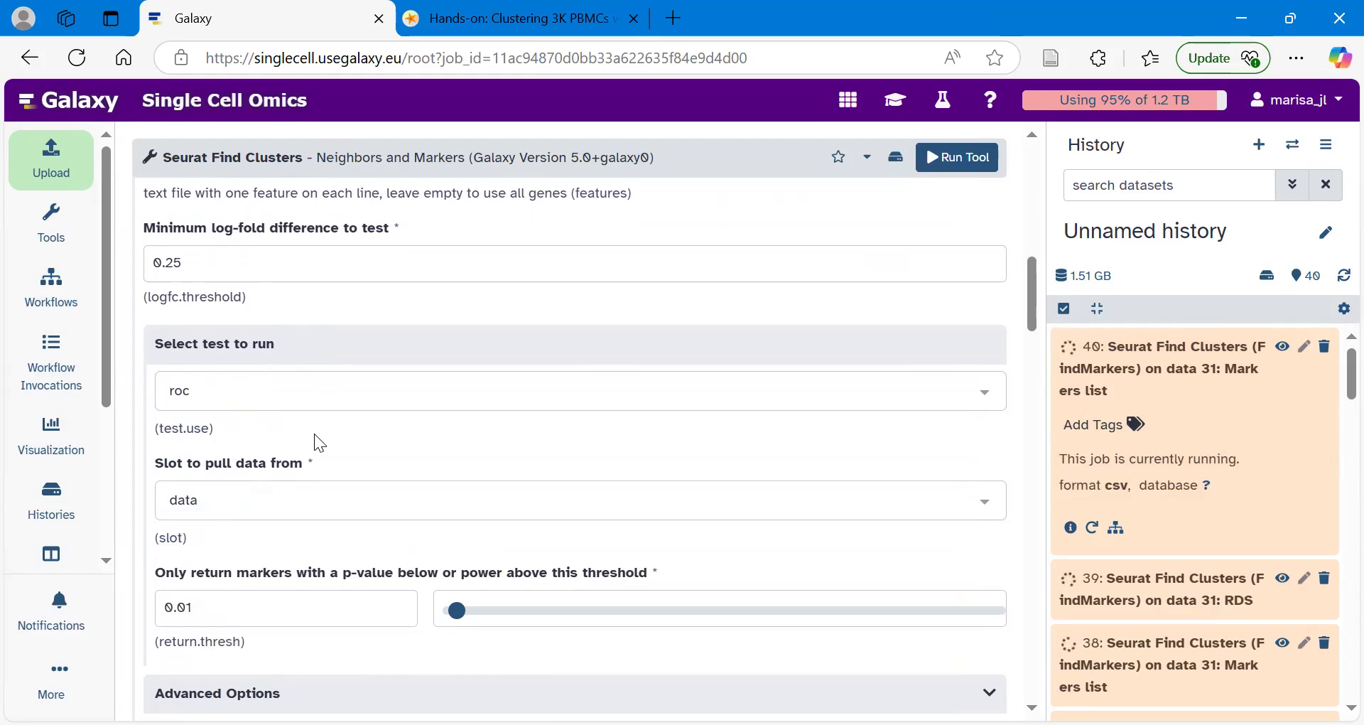
Enable returning only positive markers in the advanced options and run the tool
{"action": "scroll", "coordinate": [314, 433], "scroll_direction": "down", "scroll_amount": 4}
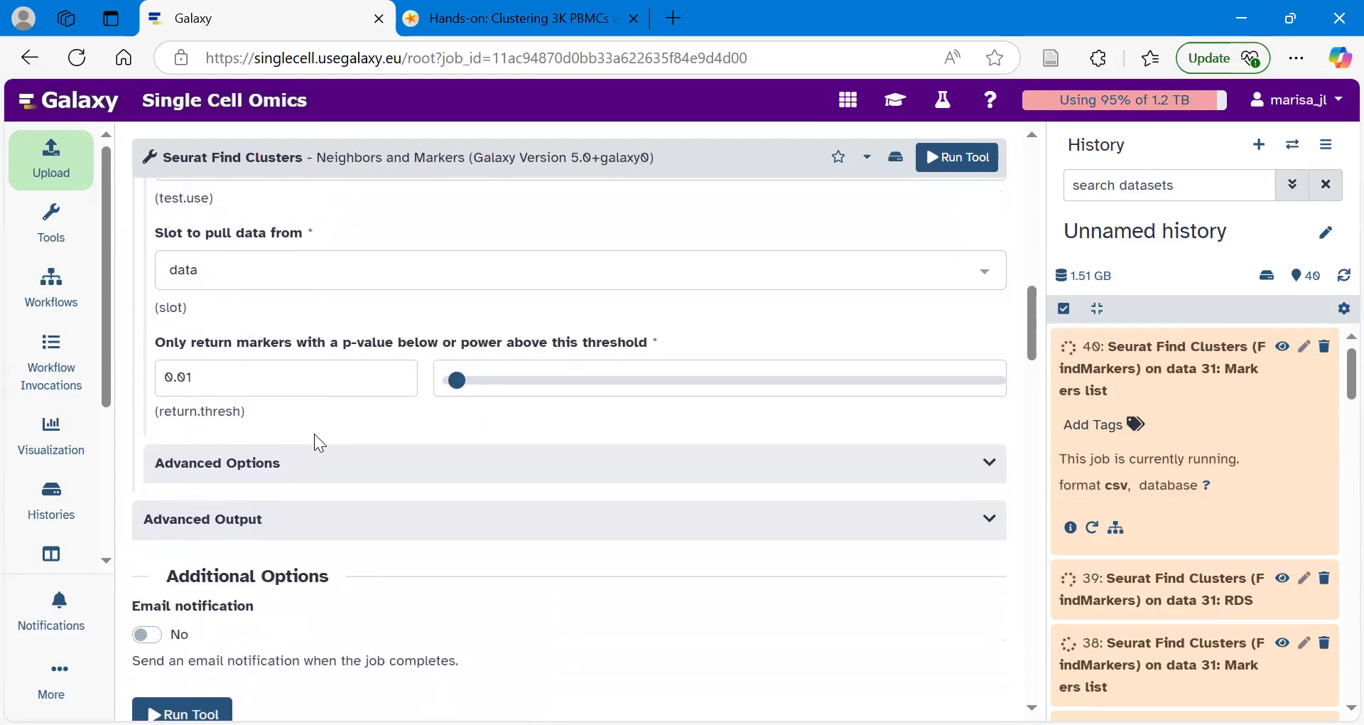
{"action": "left_click", "coordinate": [247, 430]}
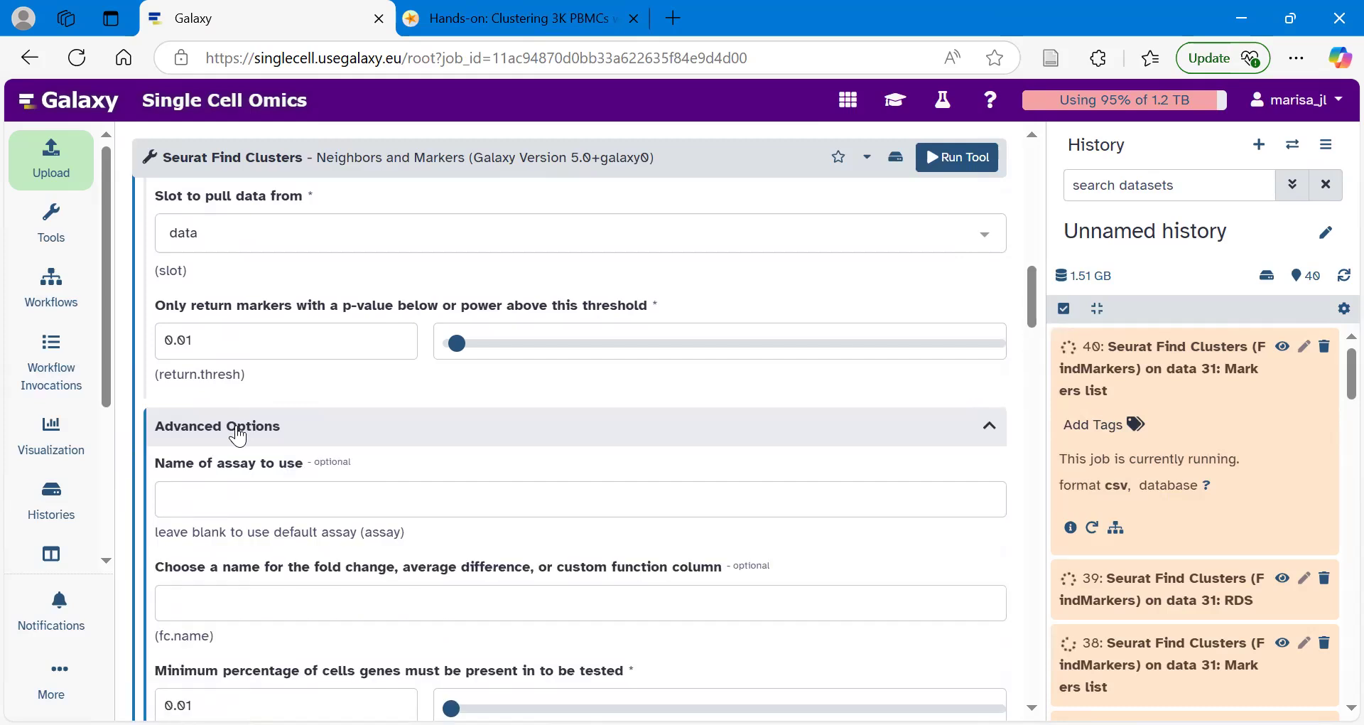
{"action": "scroll", "coordinate": [238, 435], "scroll_direction": "down", "scroll_amount": 3}
{"action": "scroll", "coordinate": [238, 435], "scroll_direction": "down", "scroll_amount": 3}
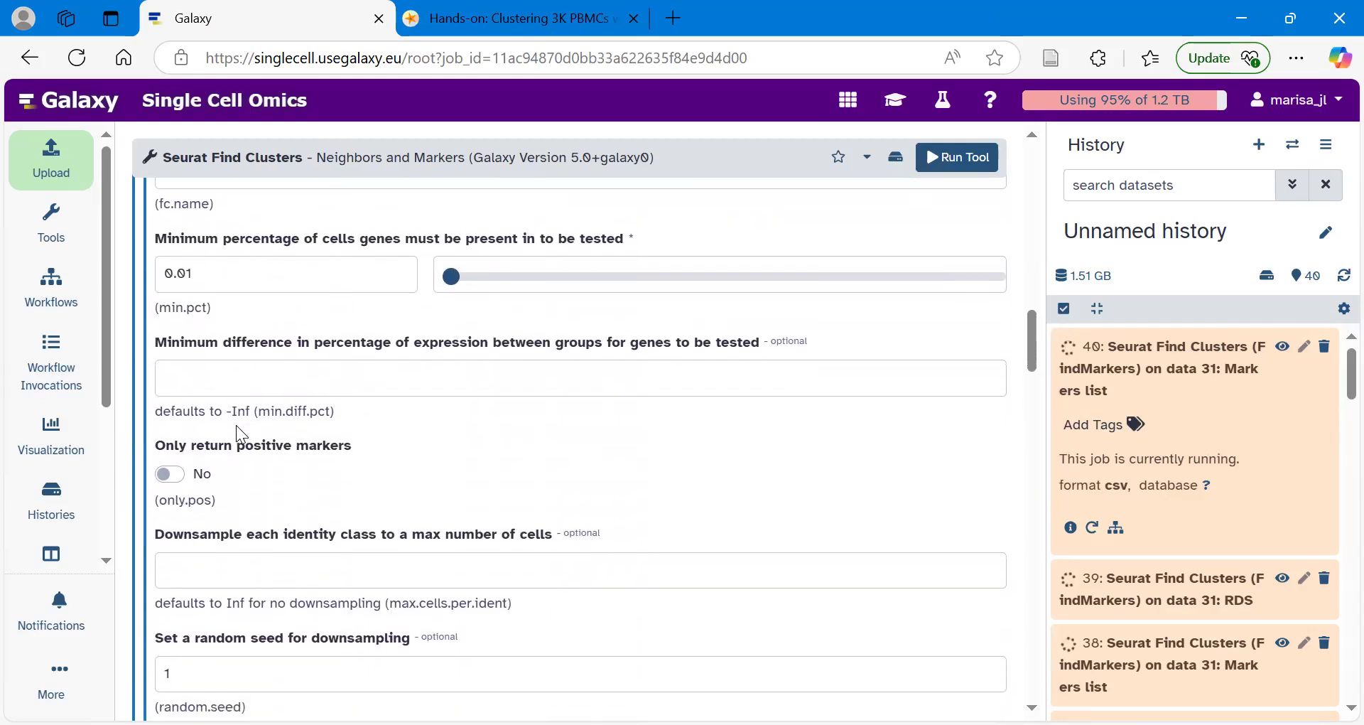
{"action": "left_click", "coordinate": [173, 472]}
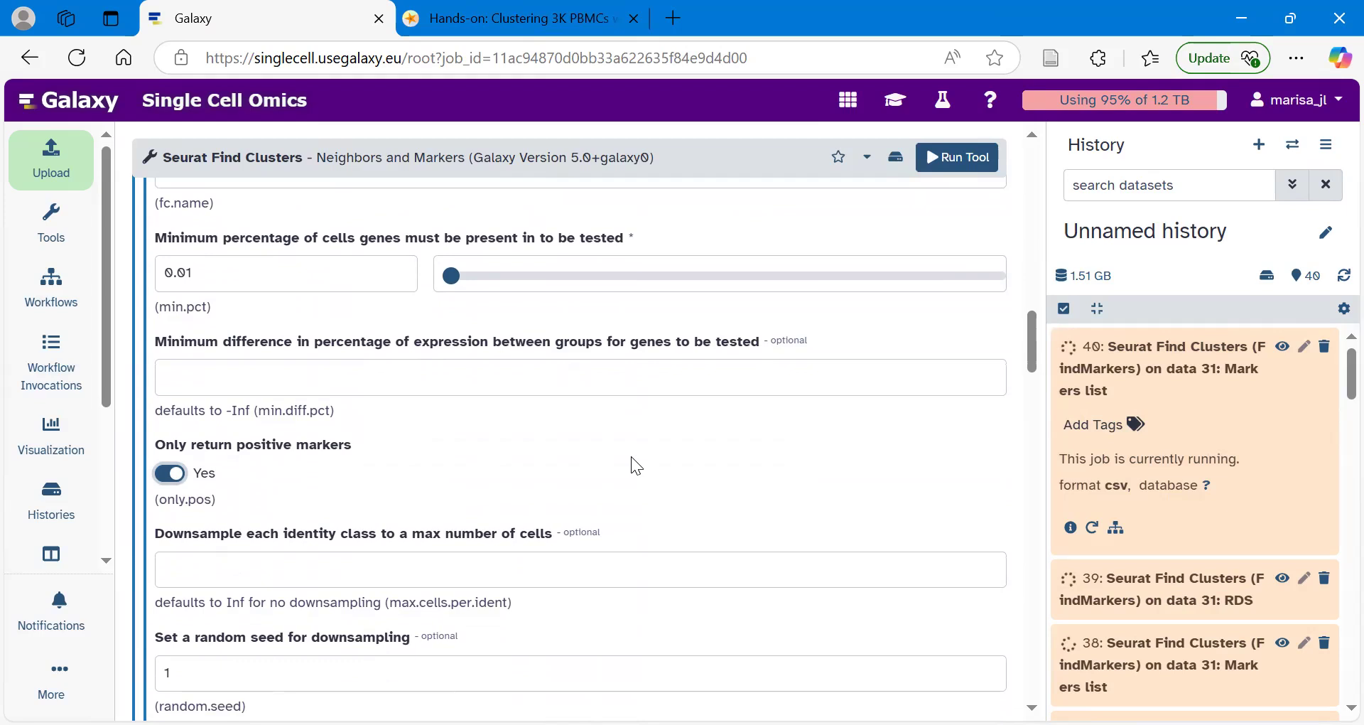
{"action": "left_click", "coordinate": [957, 173]}
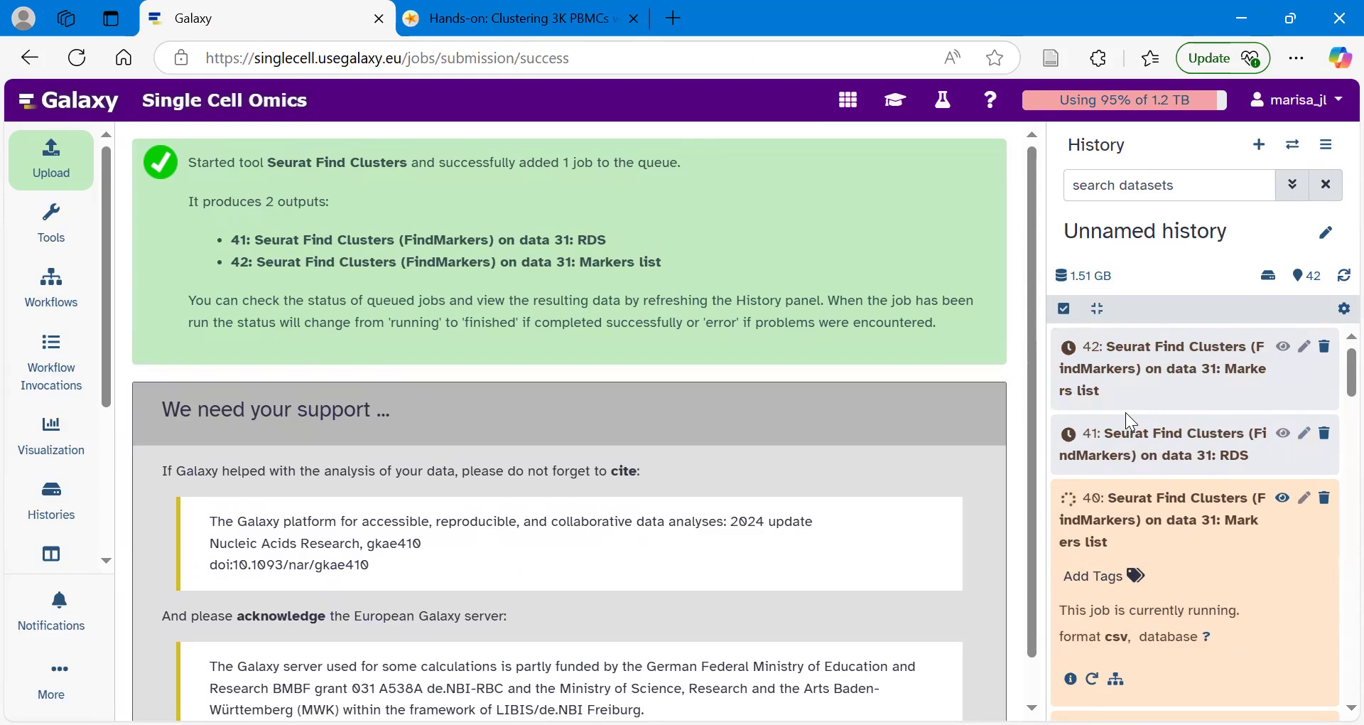
Collapse dataset 40 in the history and rerun the waiting FindAllMarkers job from dataset 36 with its existing settings
{"action": "left_click", "coordinate": [1155, 497]}
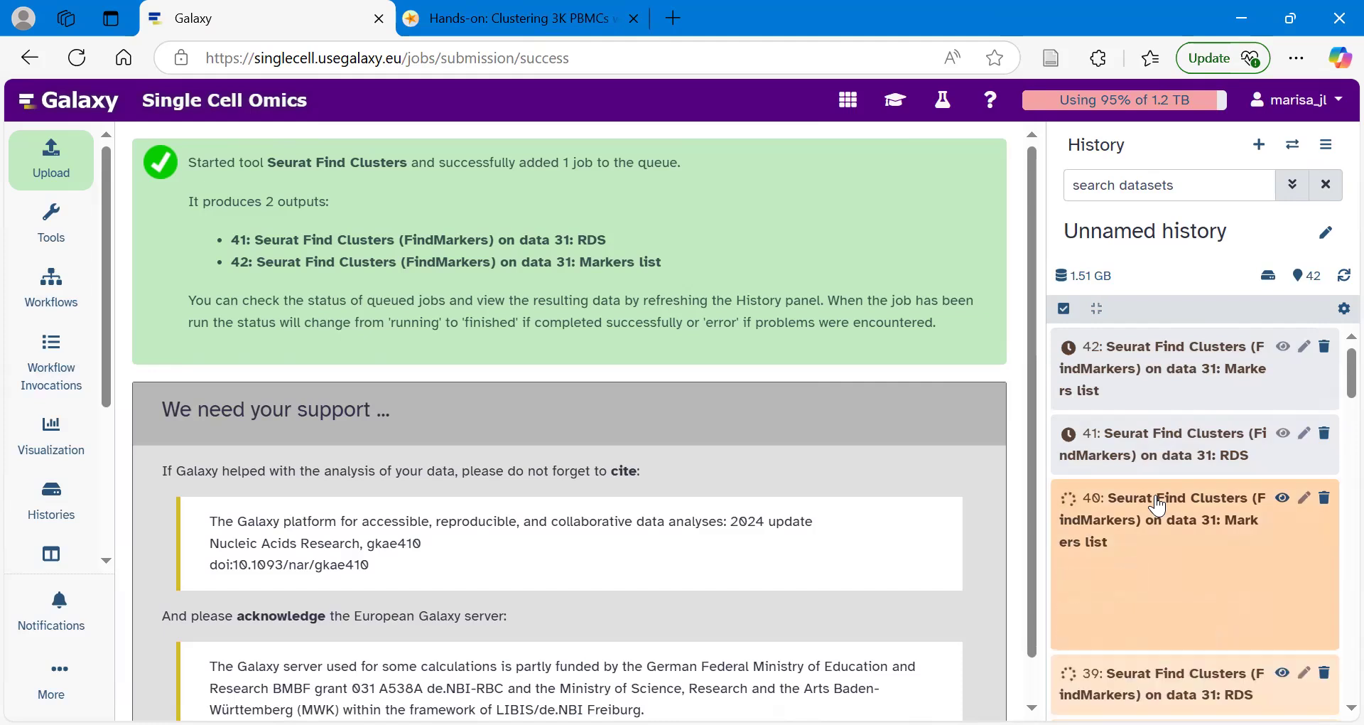
{"action": "scroll", "coordinate": [1158, 504], "scroll_direction": "down", "scroll_amount": 2}
{"action": "scroll", "coordinate": [1158, 505], "scroll_direction": "down", "scroll_amount": 3}
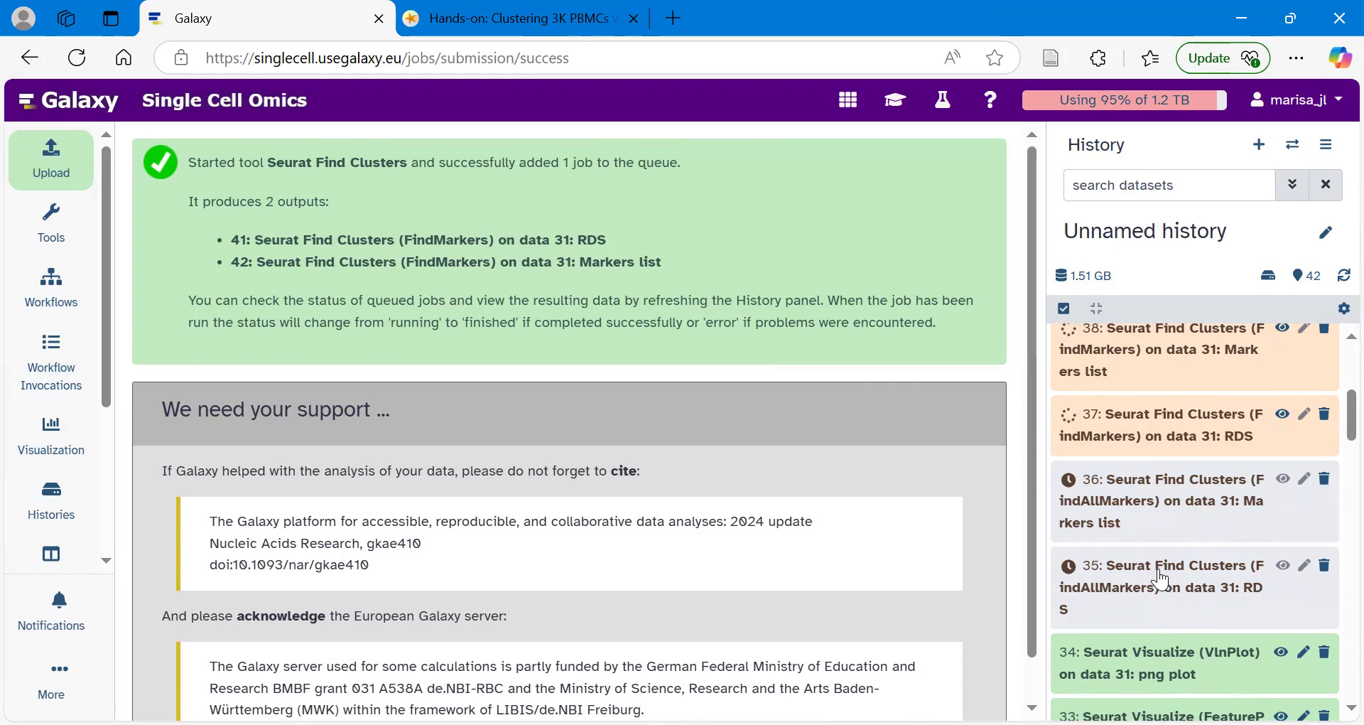
{"action": "left_click", "coordinate": [1140, 508]}
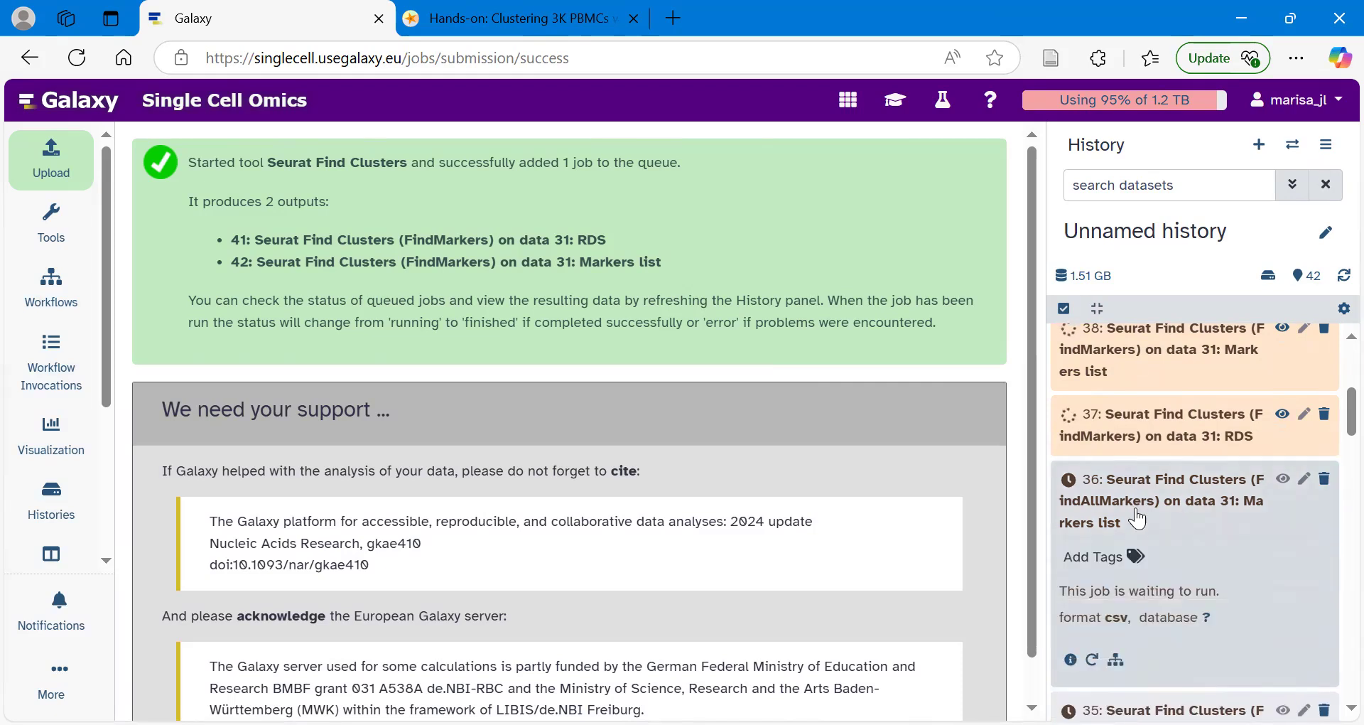
{"action": "left_click", "coordinate": [1093, 660]}
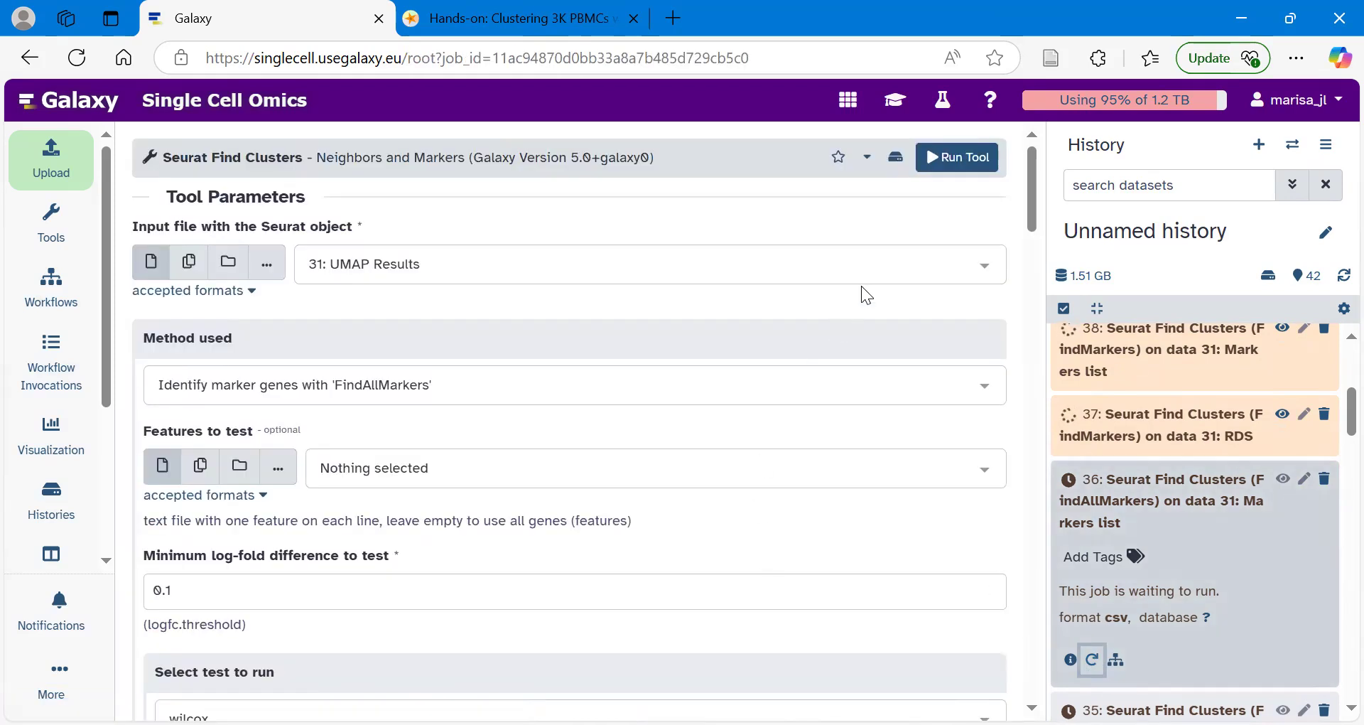
{"action": "left_click", "coordinate": [967, 156]}
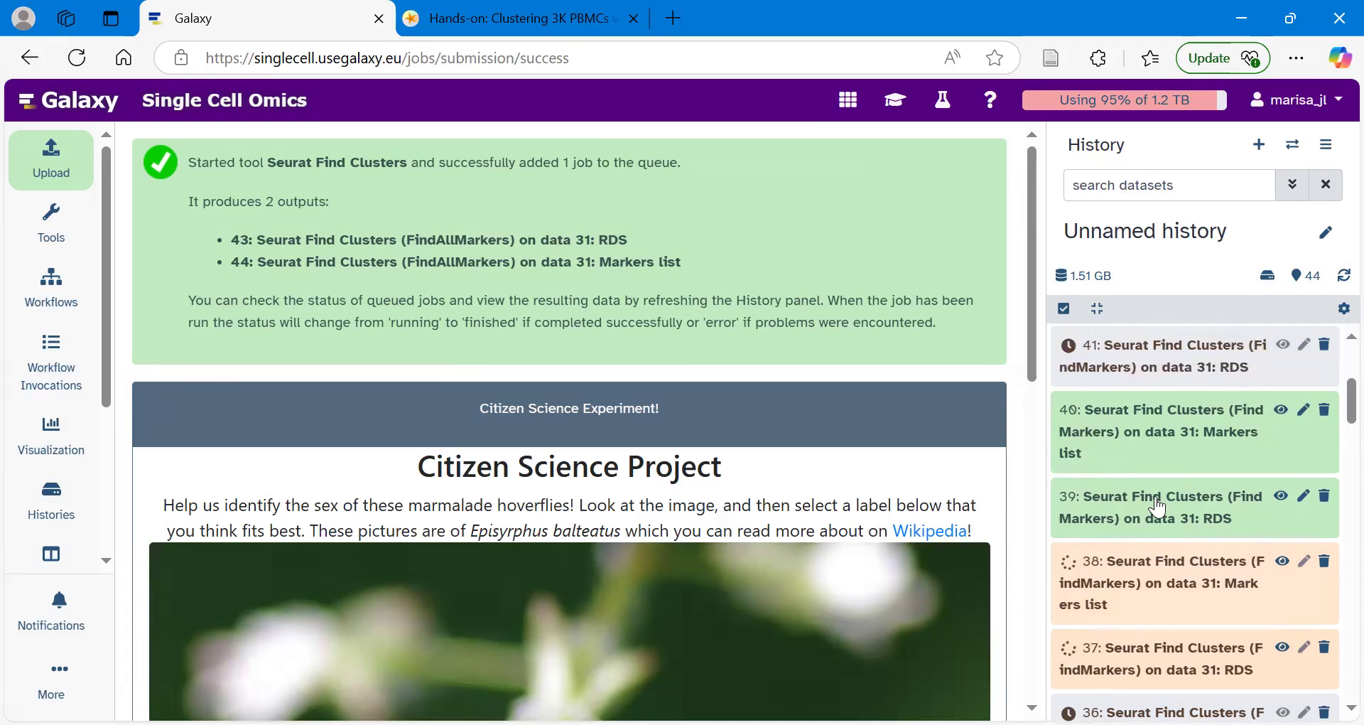
Check the status of the submitted FindMarkers and FindAllMarkers jobs in the history, collapsing the details of dataset 36
{"action": "scroll", "coordinate": [1159, 503], "scroll_direction": "down", "scroll_amount": 2}
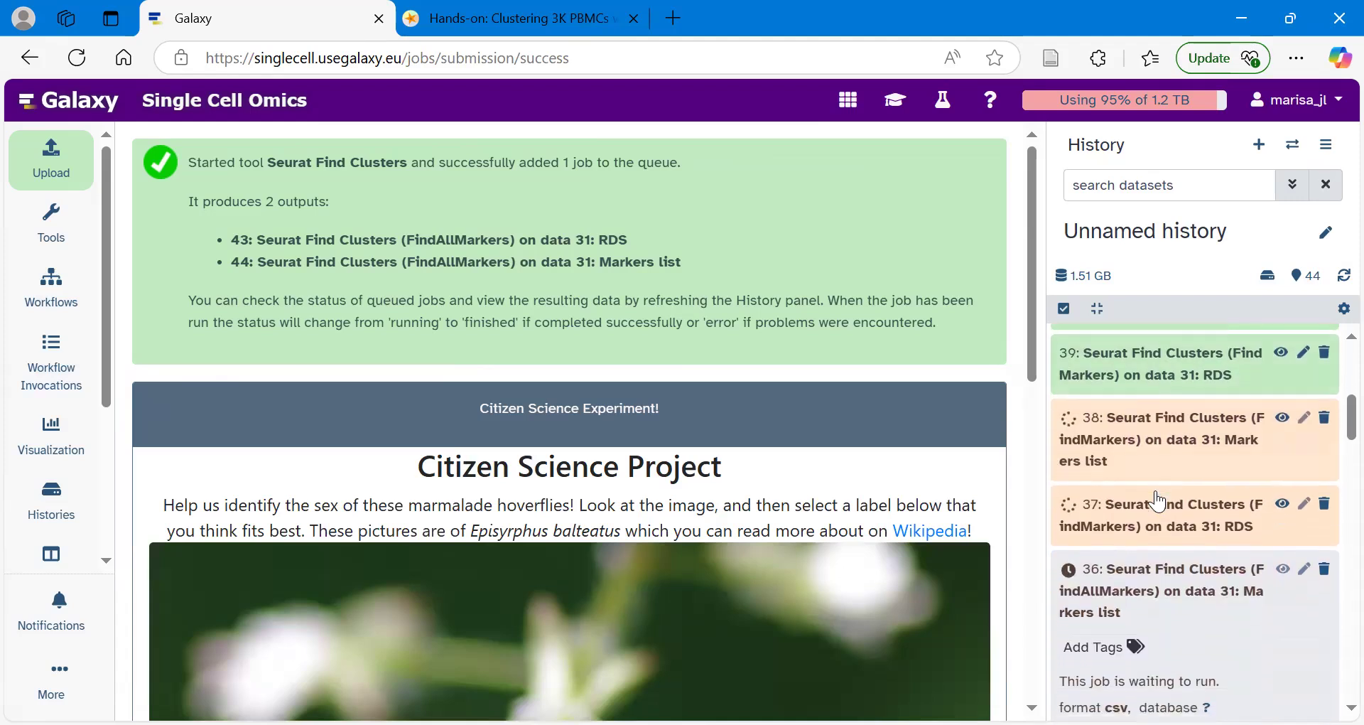
{"action": "scroll", "coordinate": [1158, 503], "scroll_direction": "up", "scroll_amount": 5}
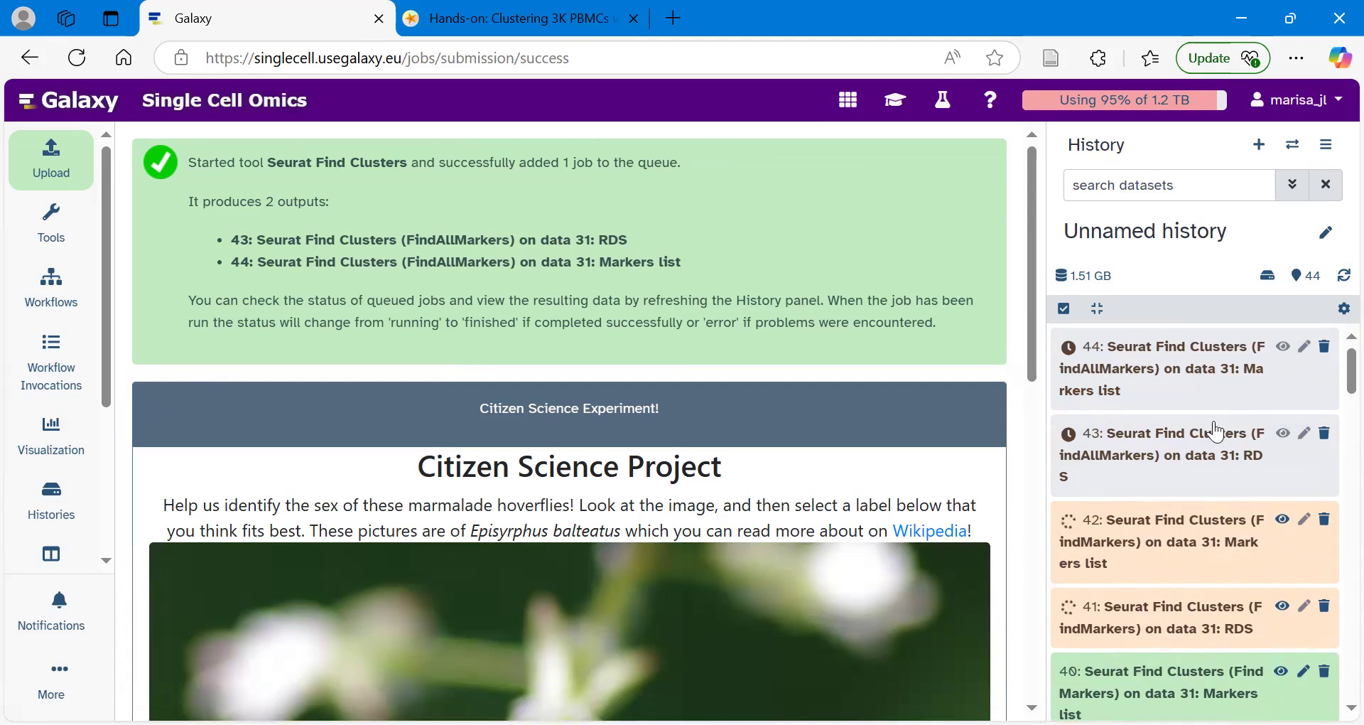
{"action": "scroll", "coordinate": [1152, 464], "scroll_direction": "down", "scroll_amount": 1}
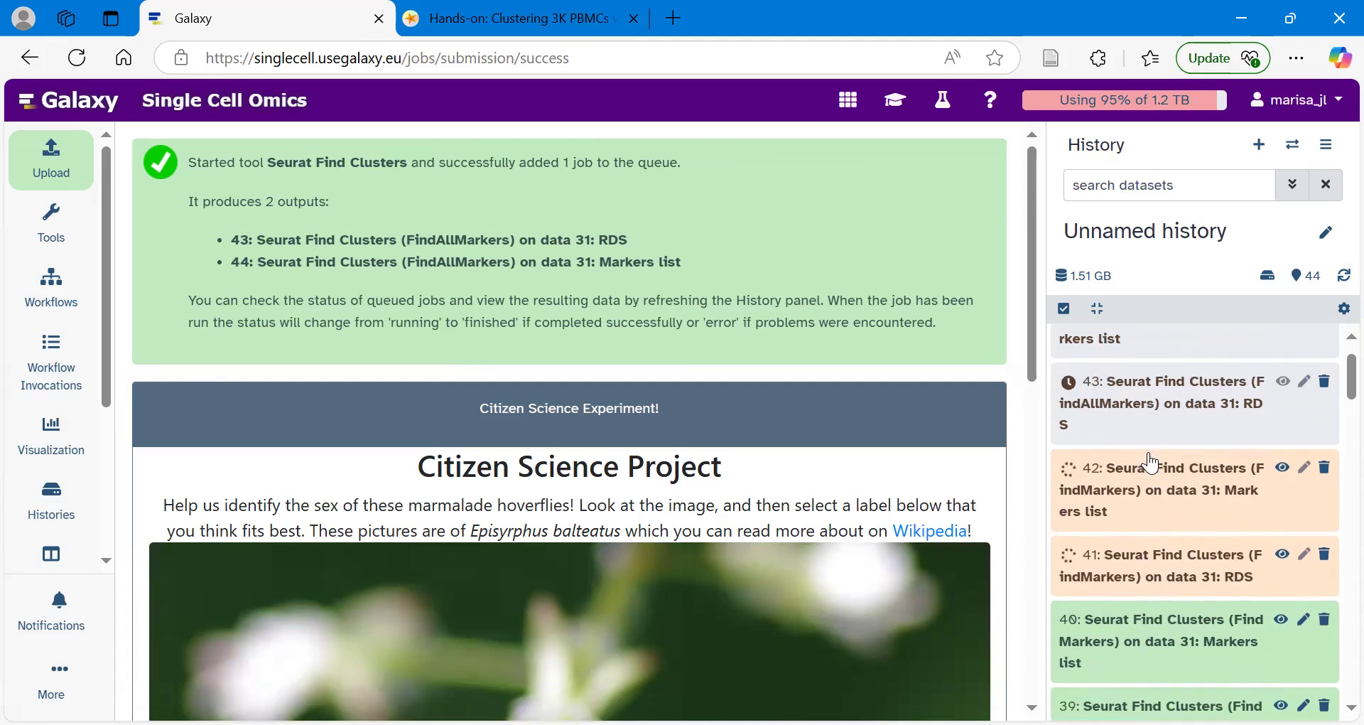
{"action": "scroll", "coordinate": [1151, 463], "scroll_direction": "down", "scroll_amount": 5}
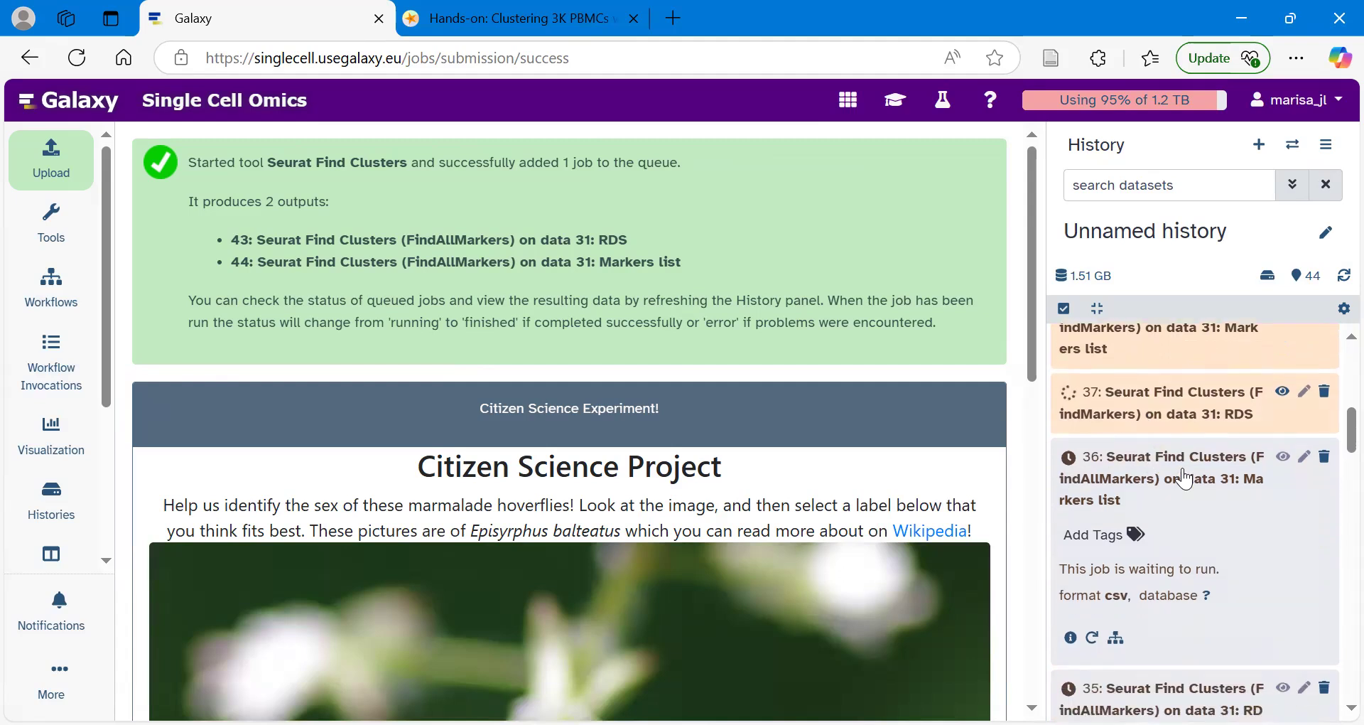
{"action": "left_click", "coordinate": [1185, 480]}
{"action": "scroll", "coordinate": [1172, 454], "scroll_direction": "down", "scroll_amount": 2}
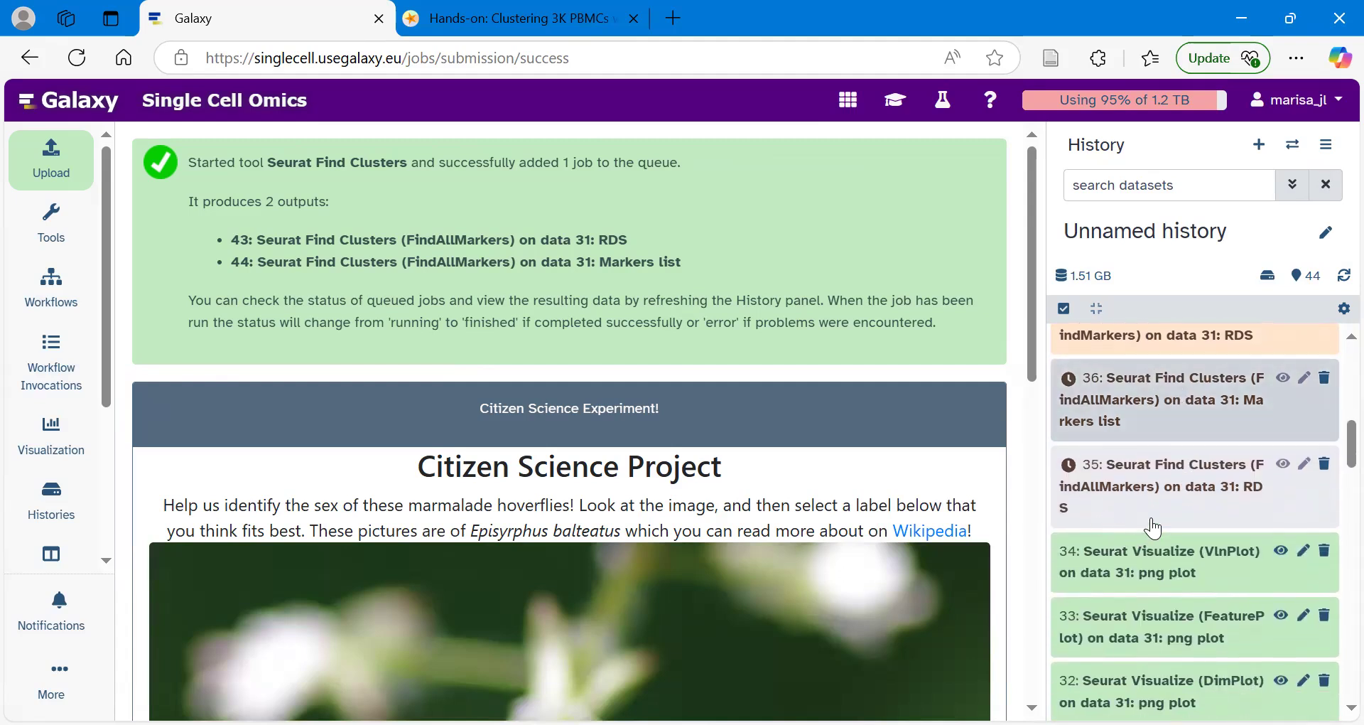
{"action": "scroll", "coordinate": [1154, 528], "scroll_direction": "up", "scroll_amount": 6}
{"action": "scroll", "coordinate": [1158, 533], "scroll_direction": "down", "scroll_amount": 3}
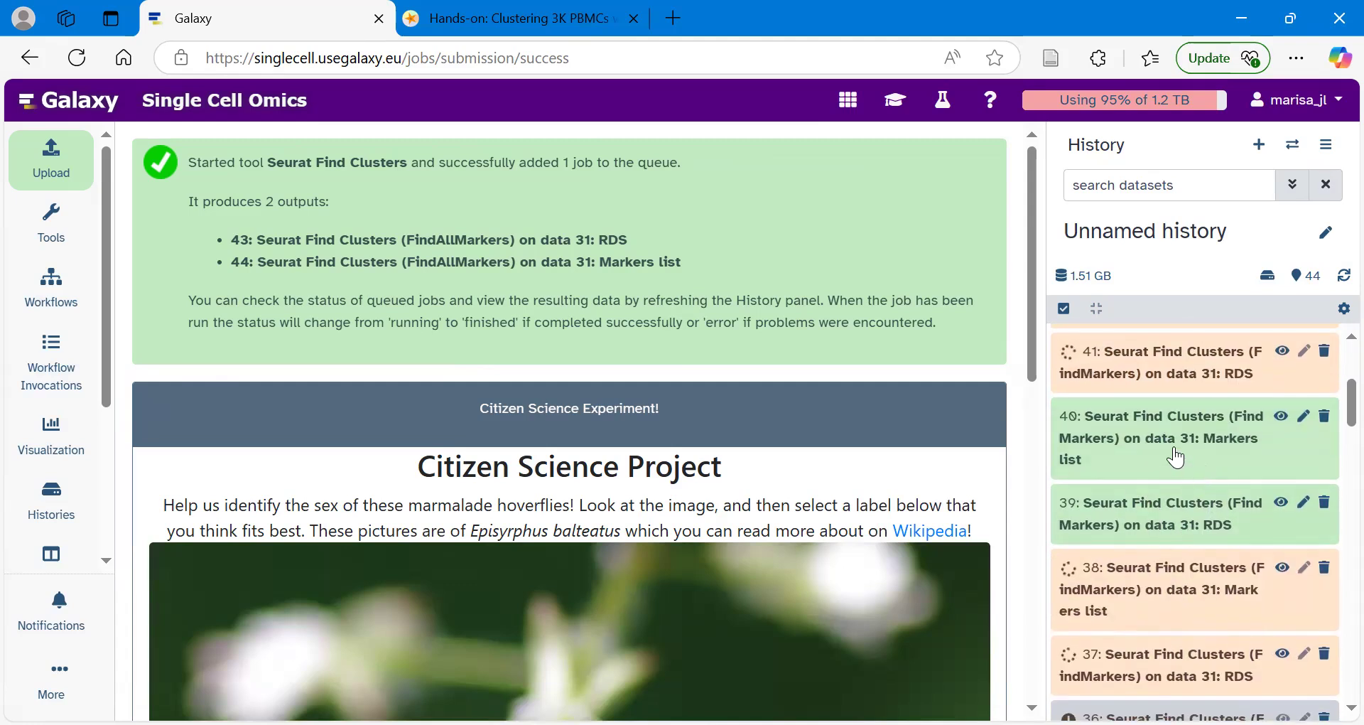
{"action": "scroll", "coordinate": [1175, 462], "scroll_direction": "down", "scroll_amount": 3}
{"action": "scroll", "coordinate": [1175, 459], "scroll_direction": "up", "scroll_amount": 3}
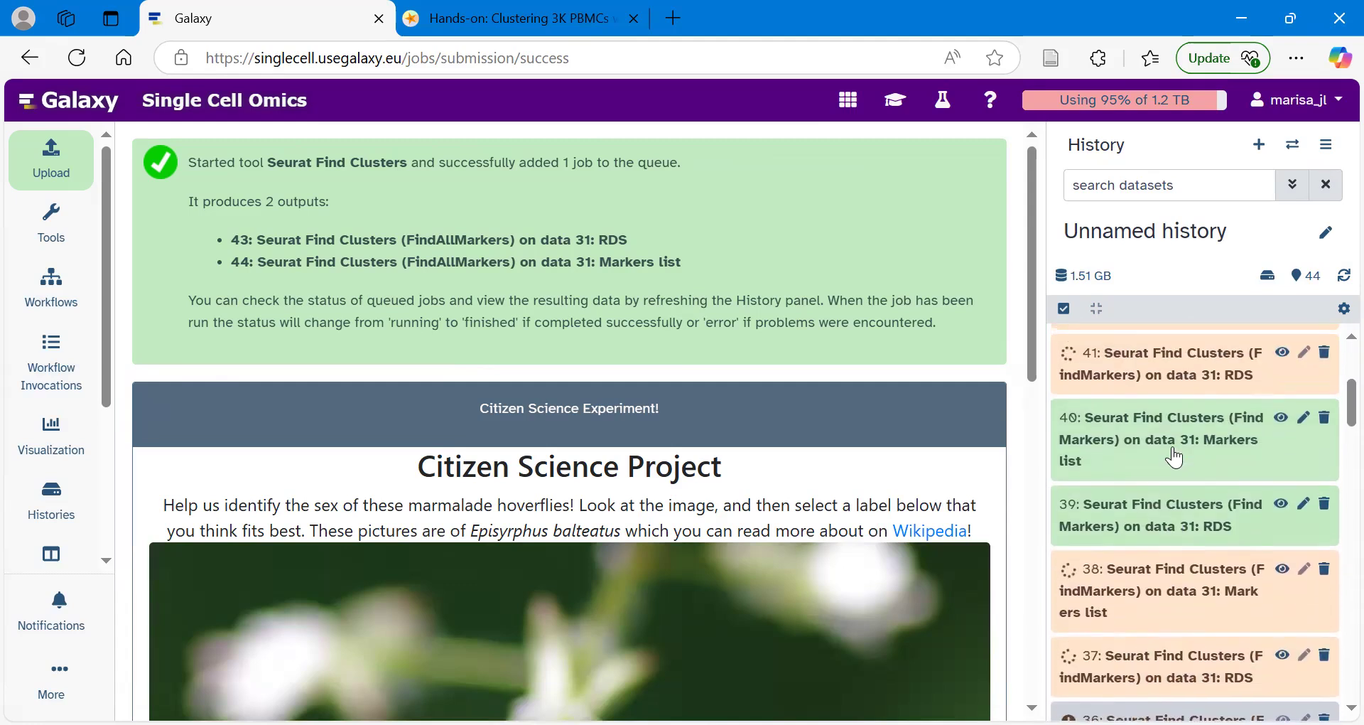
Open the rerun form of the FindMarkers job from dataset 39 and review which clusters it compares
{"action": "left_click", "coordinate": [1196, 517]}
{"action": "scroll", "coordinate": [1180, 533], "scroll_direction": "down", "scroll_amount": 2}
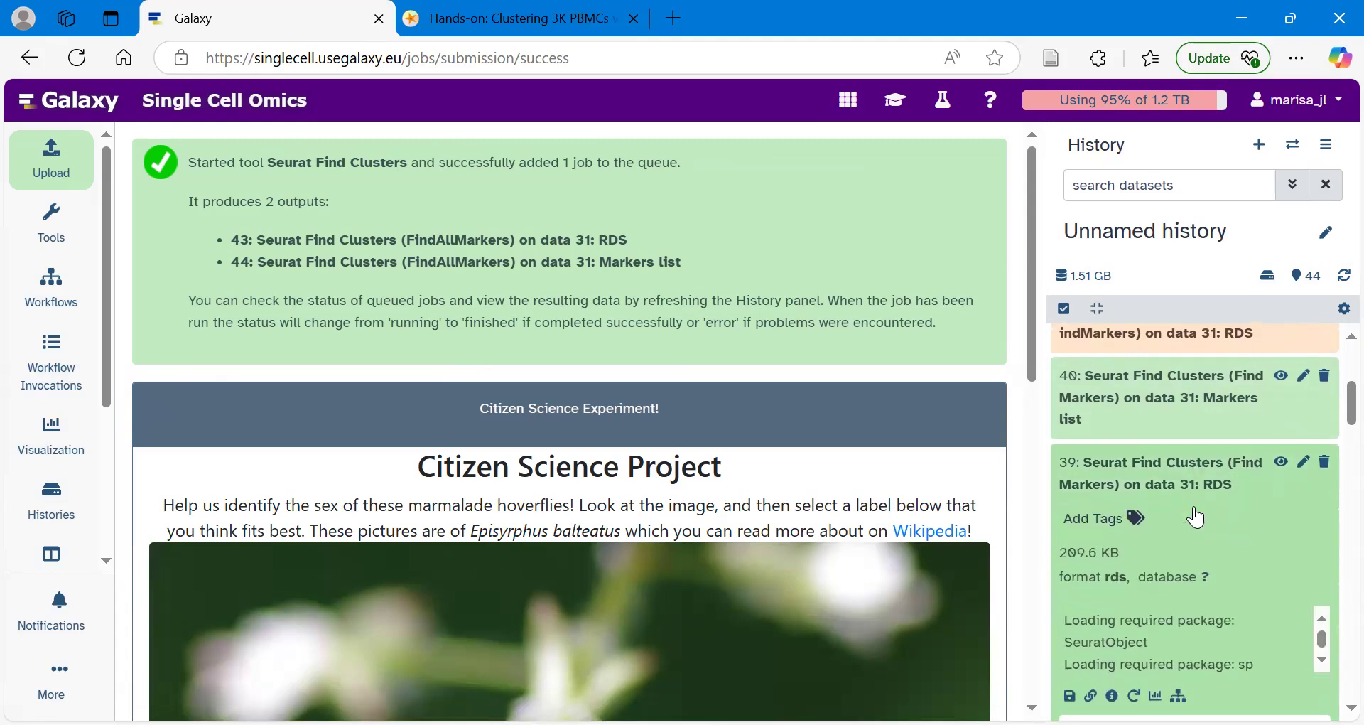
{"action": "left_click", "coordinate": [1135, 633]}
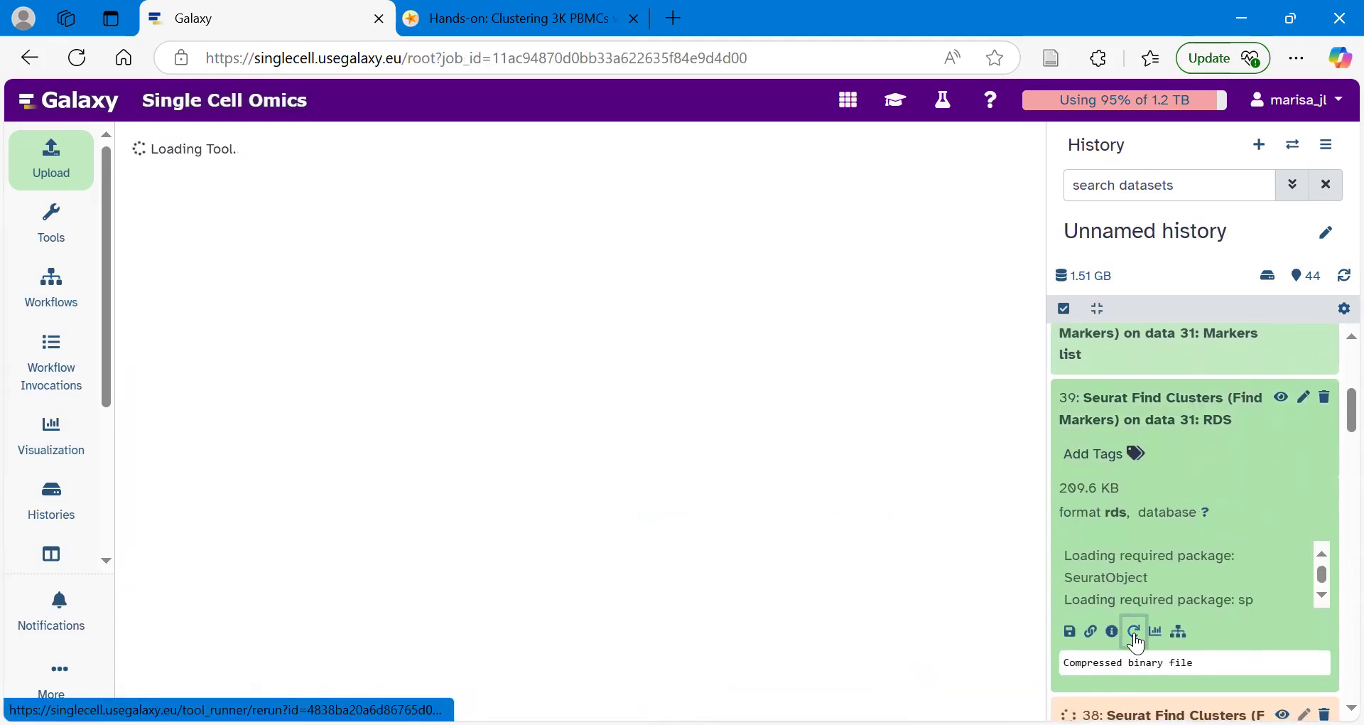
{"action": "scroll", "coordinate": [631, 508], "scroll_direction": "down", "scroll_amount": 2}
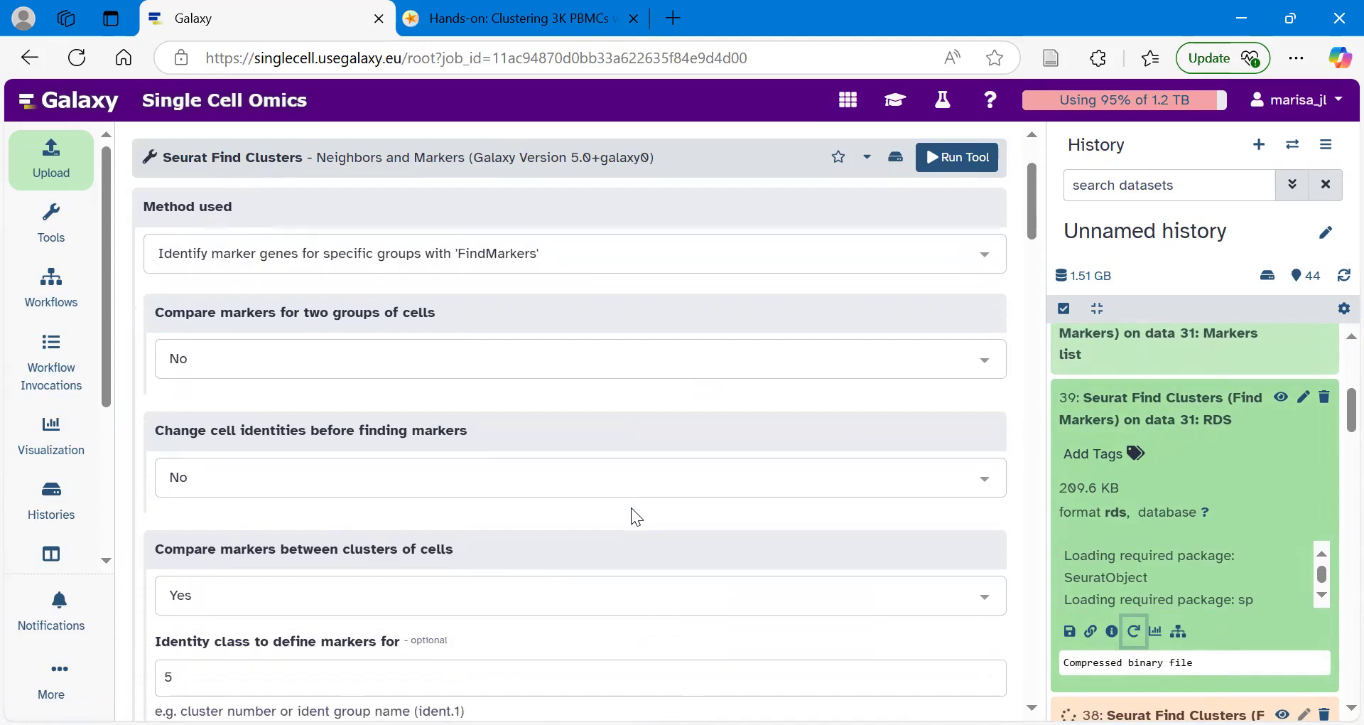
{"action": "scroll", "coordinate": [631, 507], "scroll_direction": "down", "scroll_amount": 3}
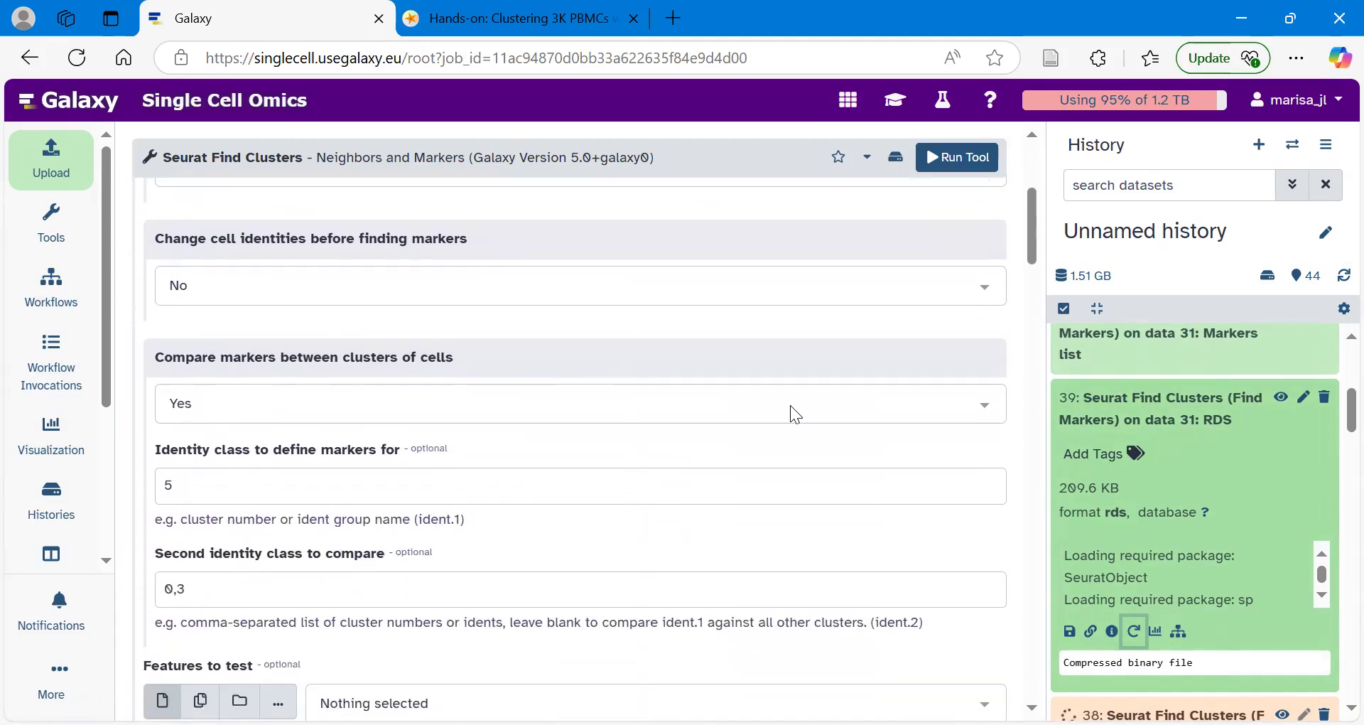
View the markers list in dataset 40 and collapse the details of dataset 39 in the history
{"action": "scroll", "coordinate": [1158, 412], "scroll_direction": "up", "scroll_amount": 1}
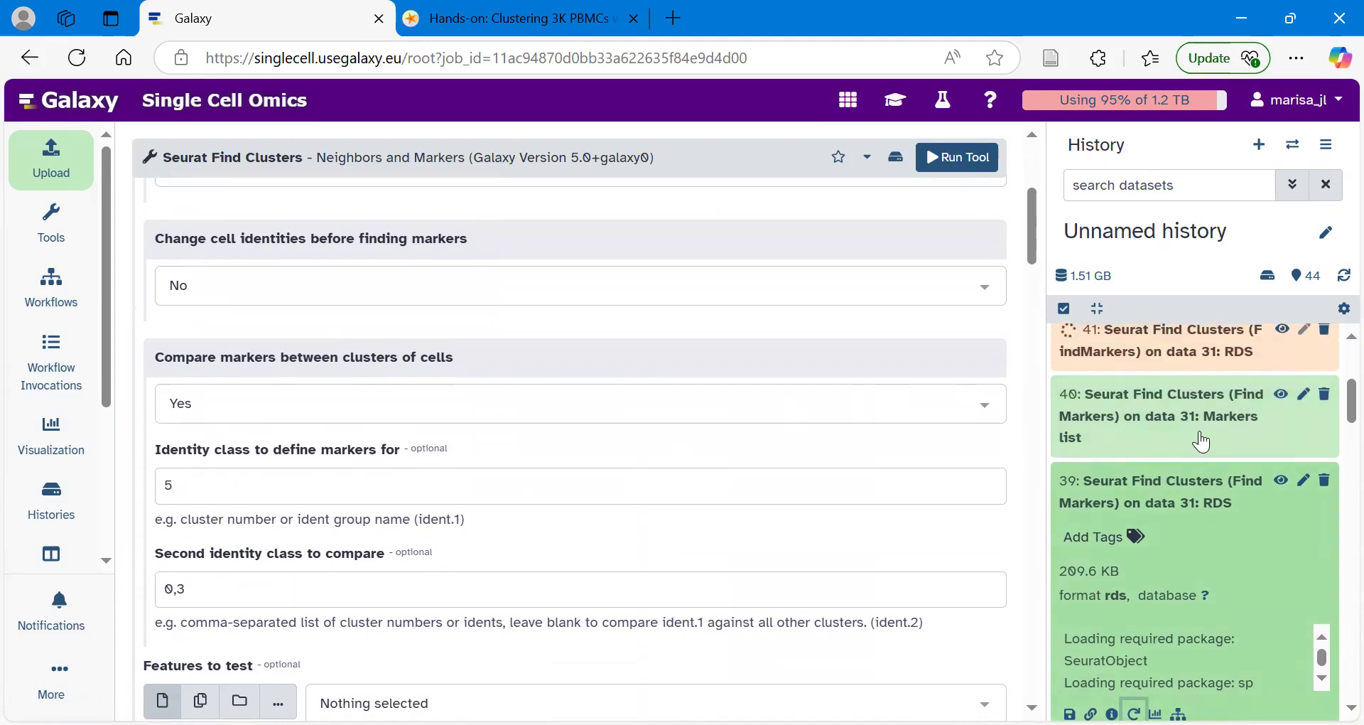
{"action": "left_click", "coordinate": [1282, 395]}
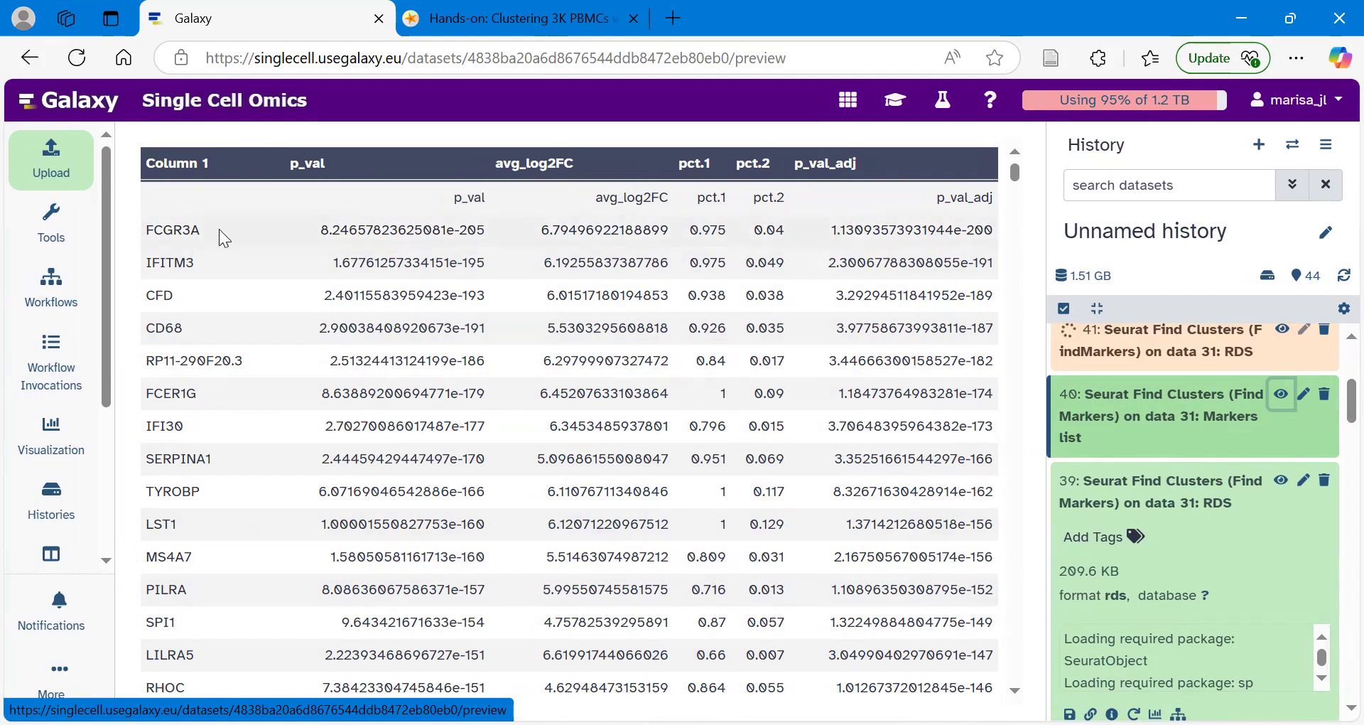
{"action": "left_click", "coordinate": [1165, 503]}
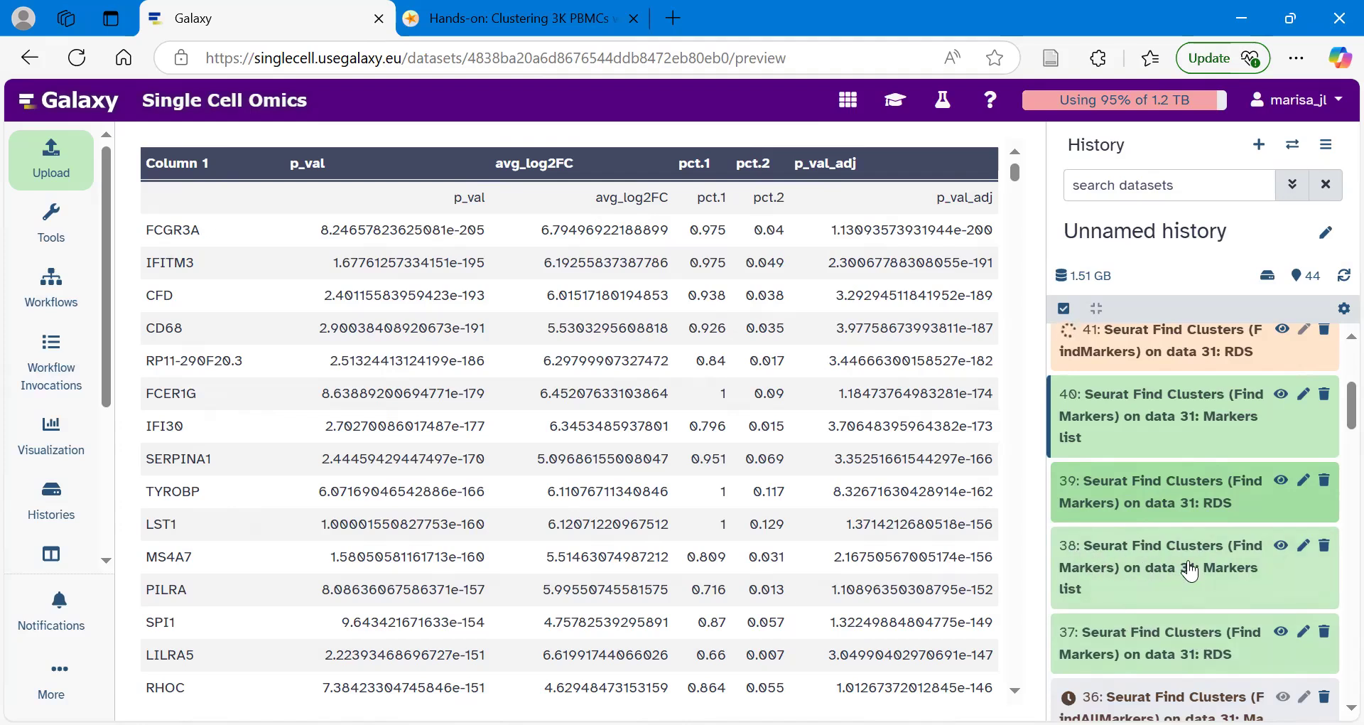
View the FindMarkers markers list in dataset 38 and look through its genes
{"action": "left_click", "coordinate": [1282, 547]}
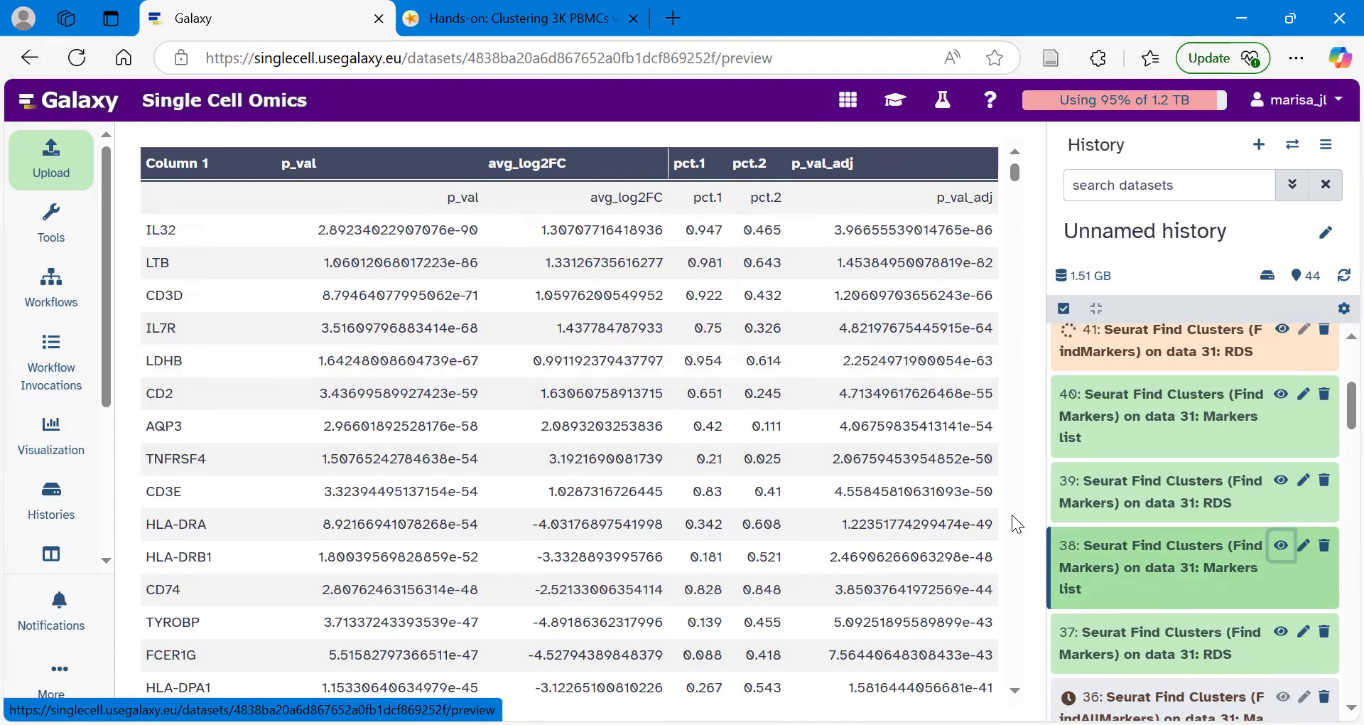
{"action": "scroll", "coordinate": [1223, 529], "scroll_direction": "down", "scroll_amount": 5}
{"action": "scroll", "coordinate": [1224, 538], "scroll_direction": "up", "scroll_amount": 5}
Check the status of the remaining FindMarkers and FindAllMarkers jobs in the history
{"action": "scroll", "coordinate": [1225, 540], "scroll_direction": "up", "scroll_amount": 3}
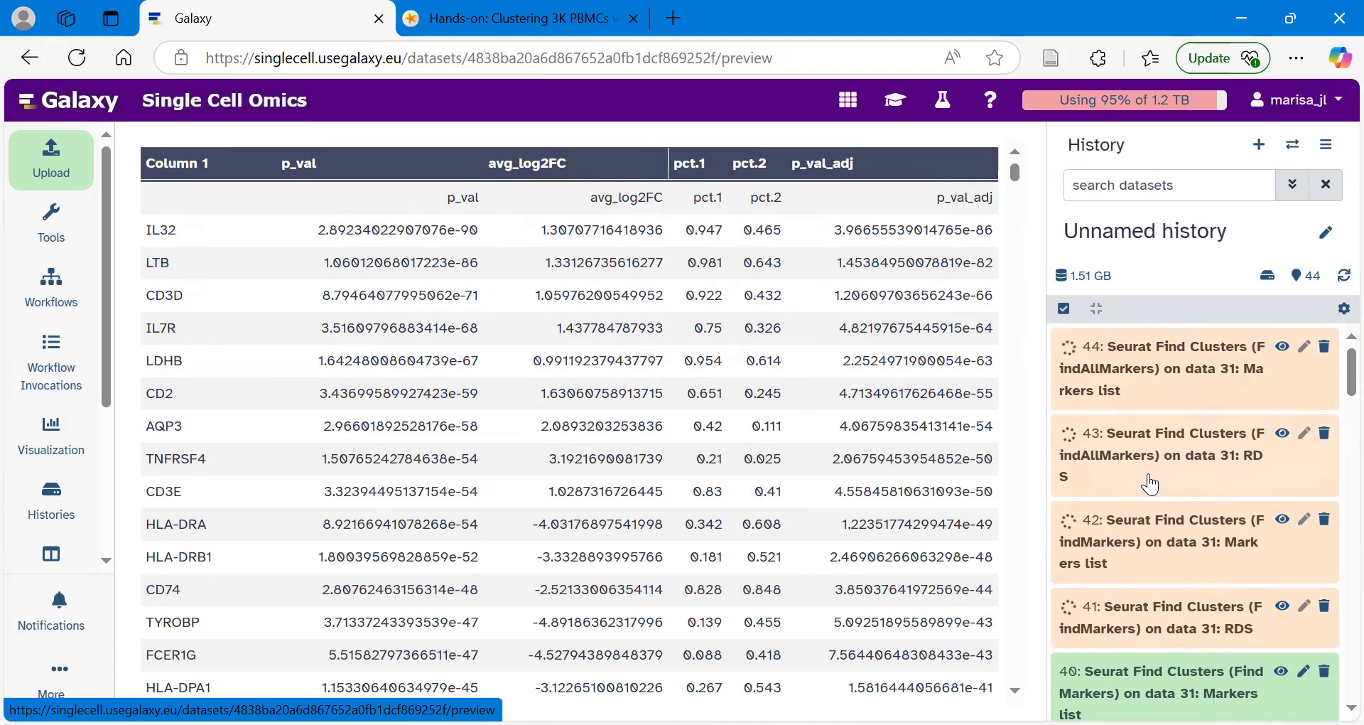
{"action": "scroll", "coordinate": [1150, 484], "scroll_direction": "down", "scroll_amount": 5}
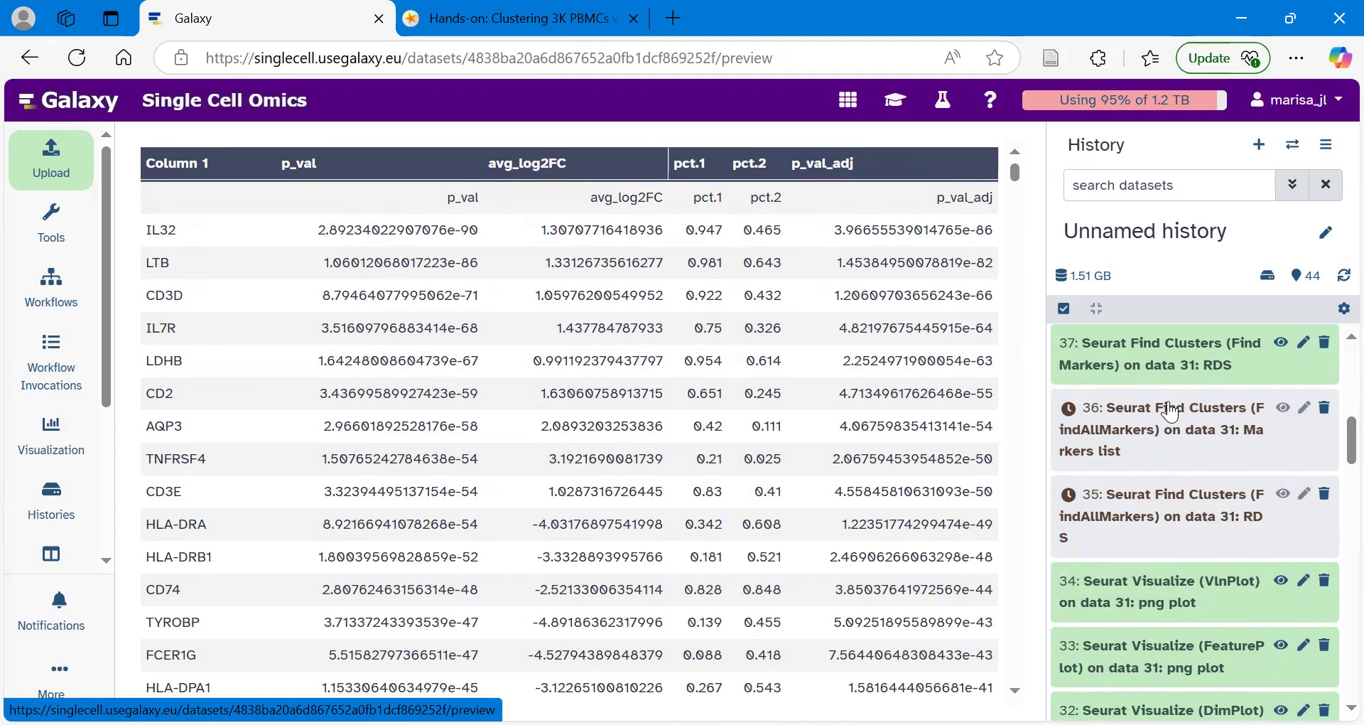
{"action": "scroll", "coordinate": [1170, 426], "scroll_direction": "up", "scroll_amount": 5}
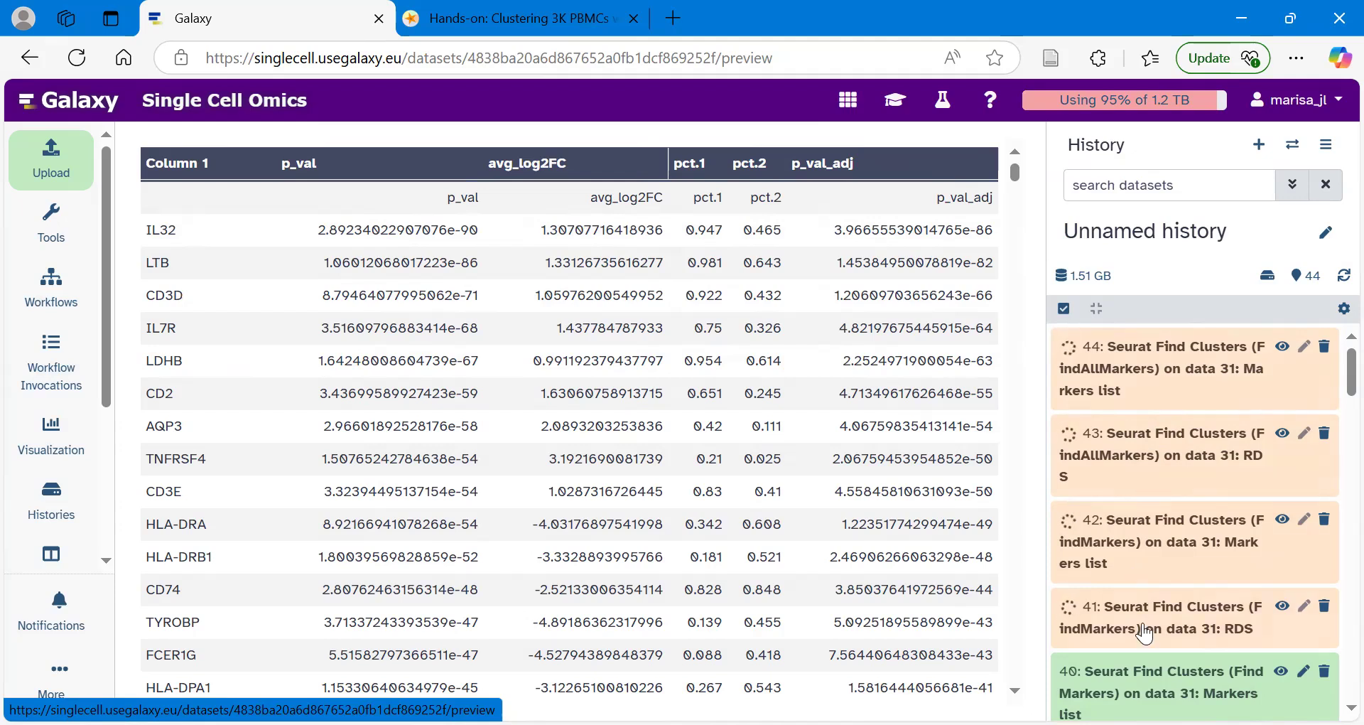
{"action": "scroll", "coordinate": [1168, 449], "scroll_direction": "down", "scroll_amount": 7}
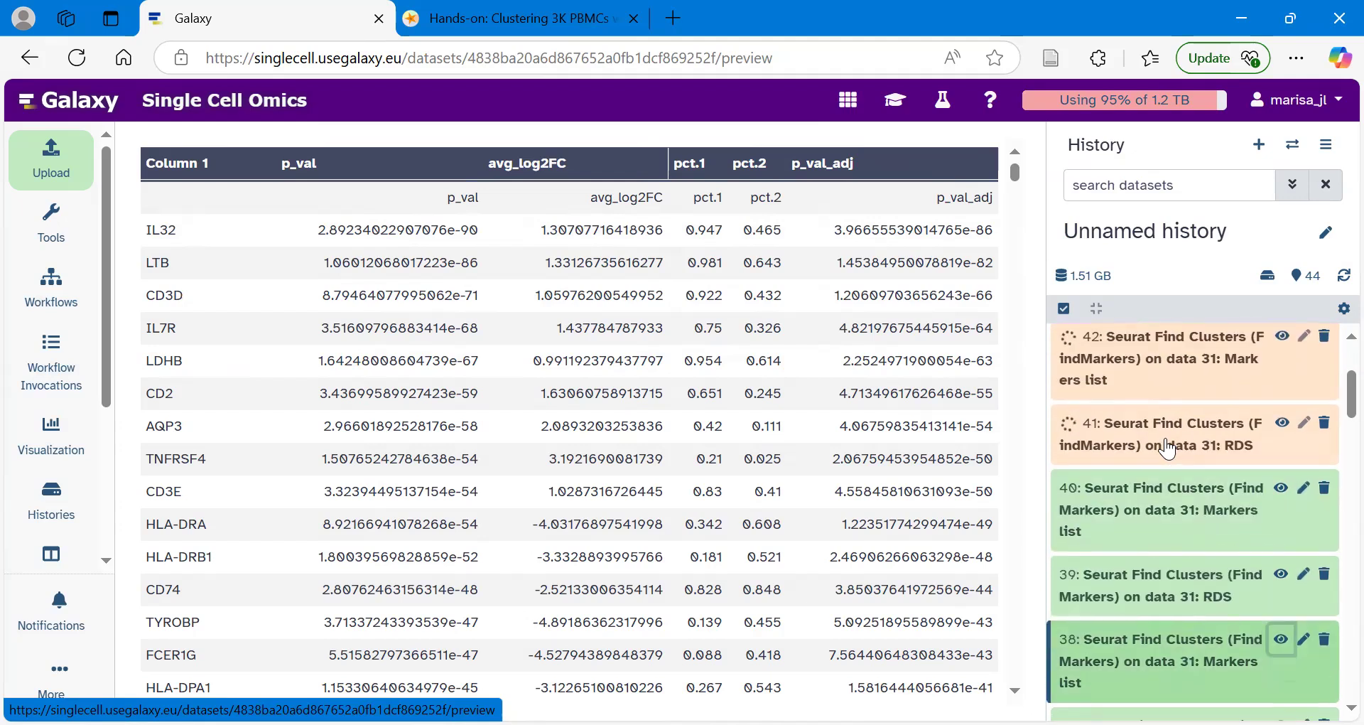
{"action": "scroll", "coordinate": [1169, 449], "scroll_direction": "up", "scroll_amount": 7}
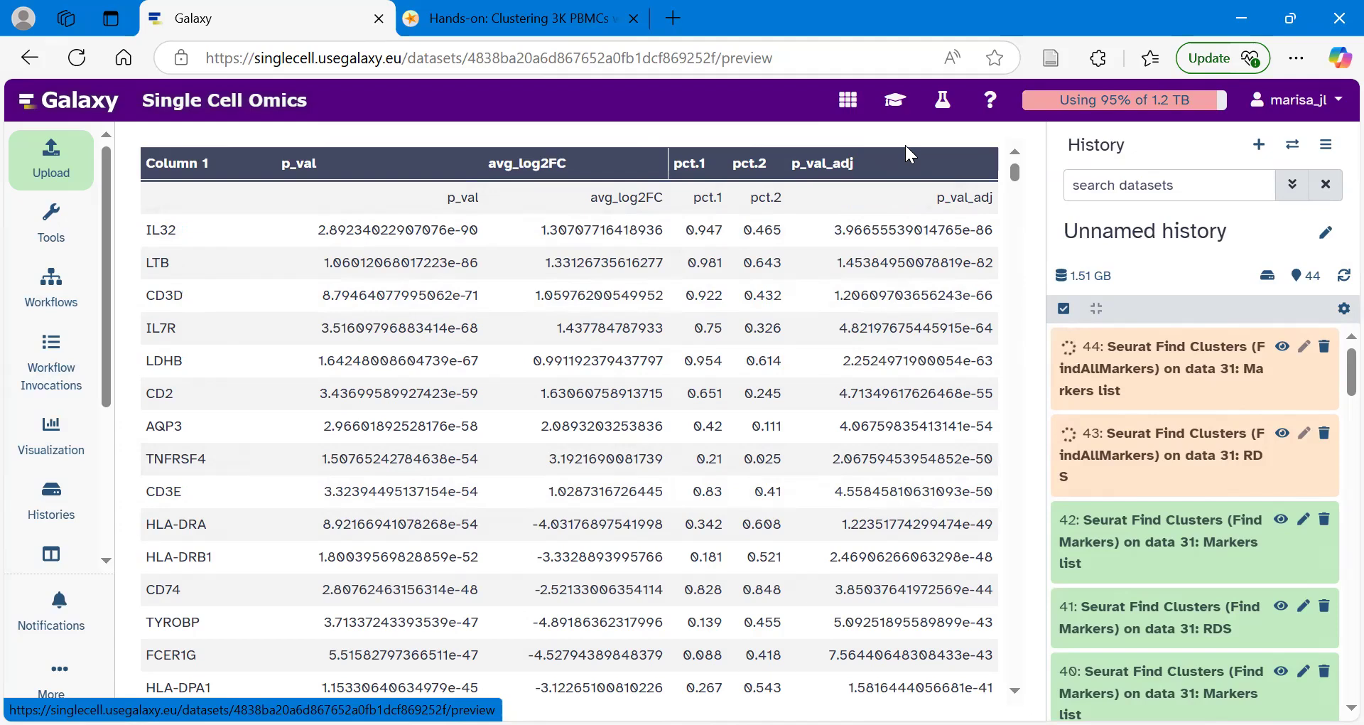
Open the Galaxy training tutorial and go past the marker gene sections to the Identify Cell Types section
{"action": "left_click", "coordinate": [897, 105]}
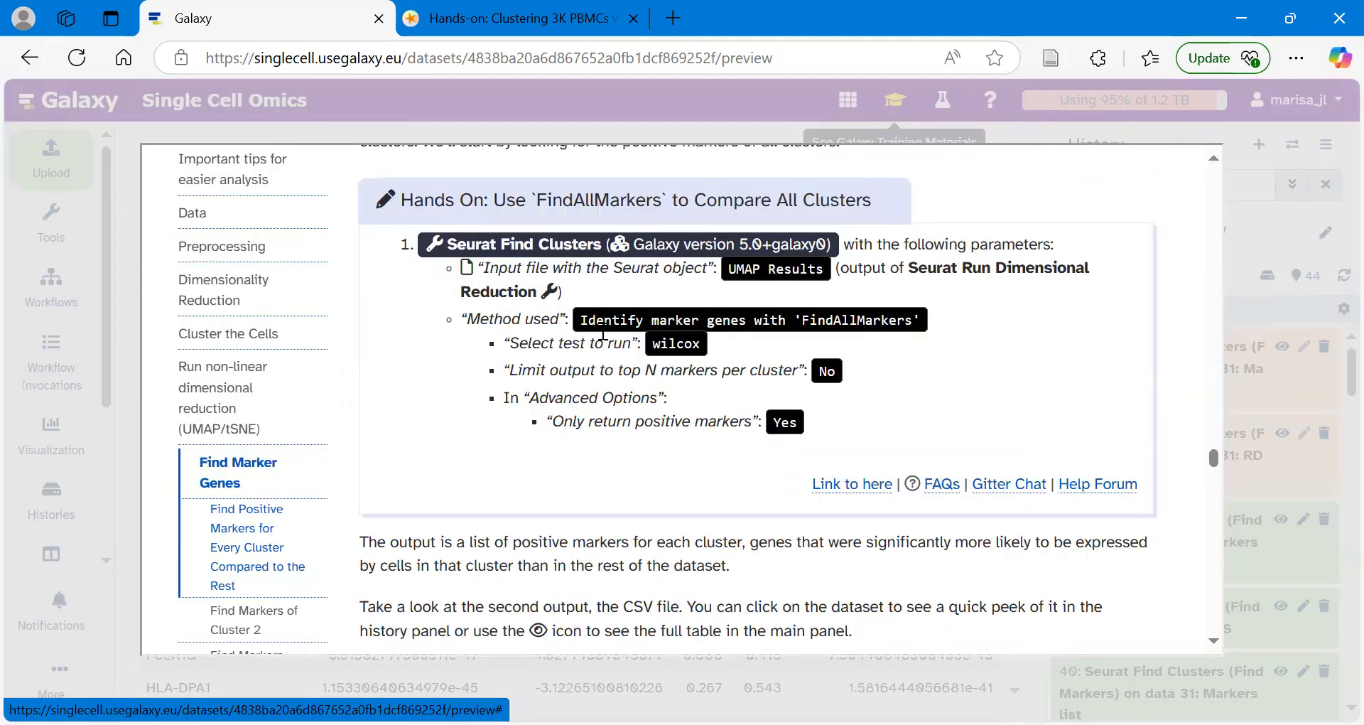
{"action": "scroll", "coordinate": [611, 469], "scroll_direction": "down", "scroll_amount": 5}
{"action": "scroll", "coordinate": [611, 466], "scroll_direction": "down", "scroll_amount": 5}
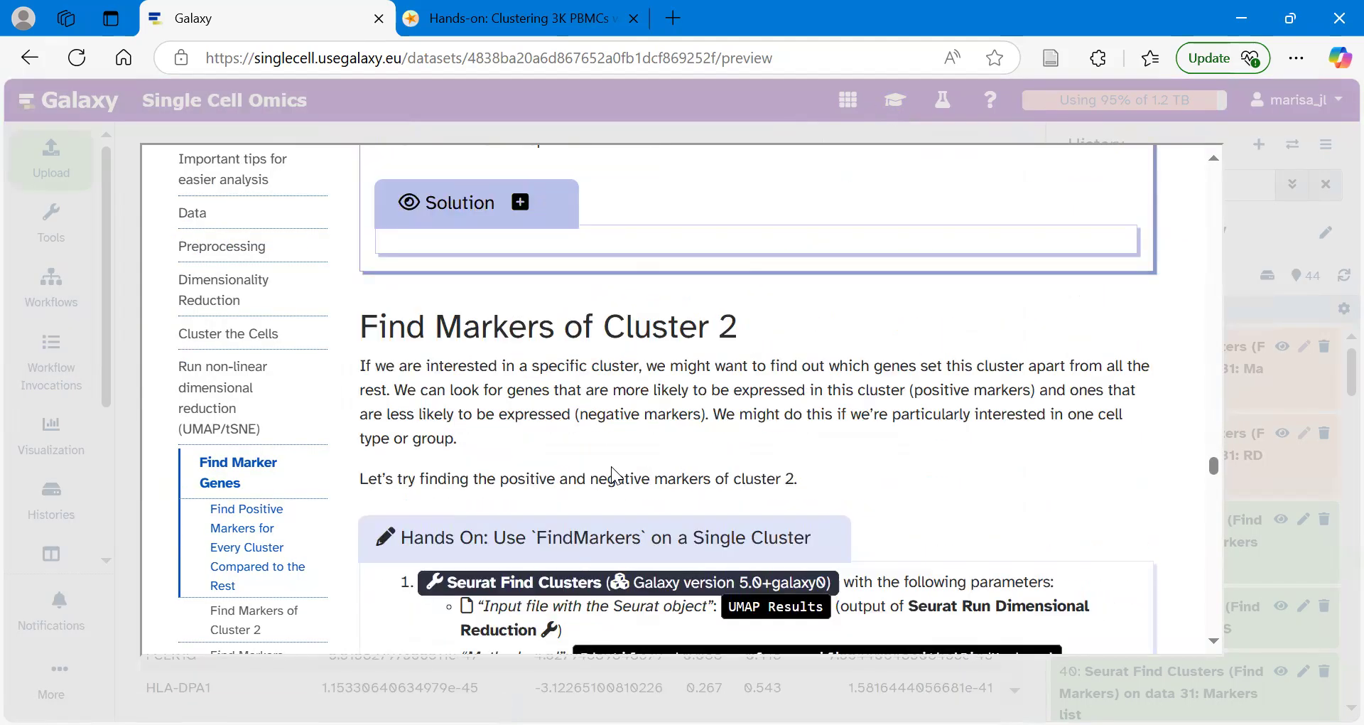
{"action": "scroll", "coordinate": [611, 466], "scroll_direction": "down", "scroll_amount": 8}
{"action": "scroll", "coordinate": [614, 466], "scroll_direction": "down", "scroll_amount": 15}
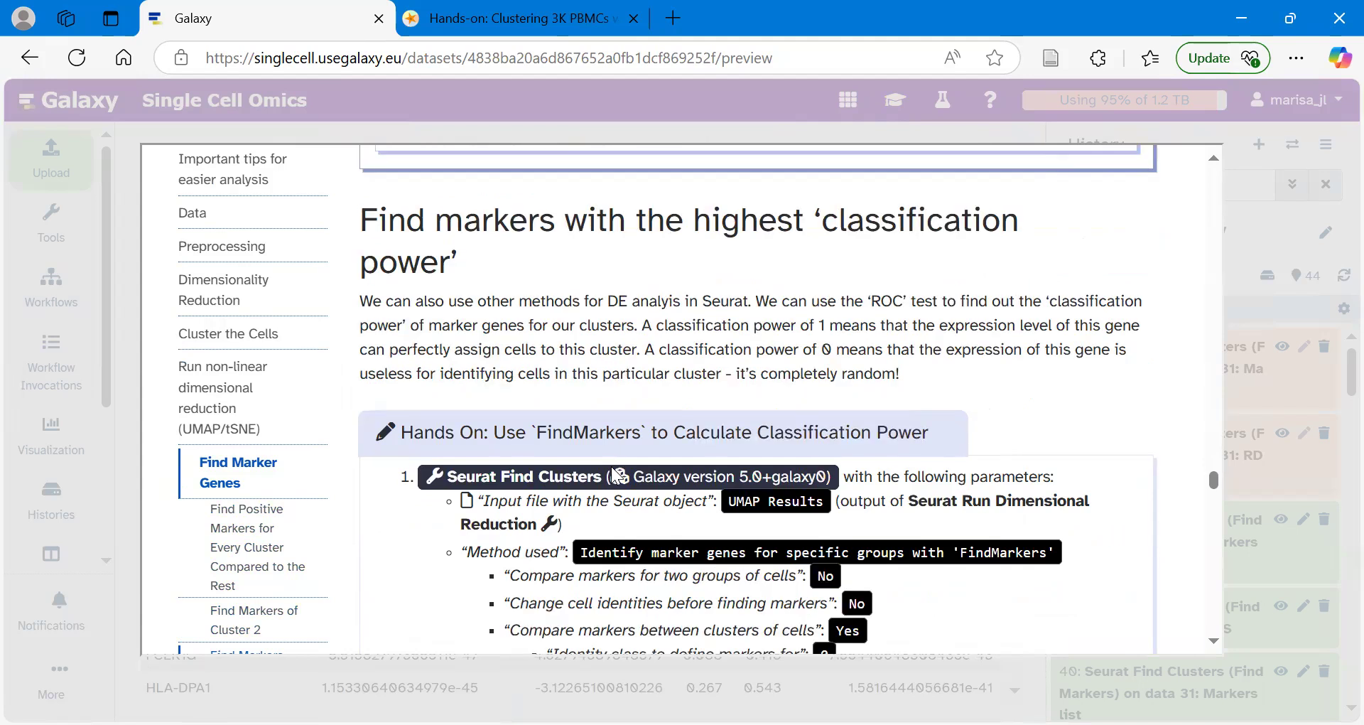
{"action": "scroll", "coordinate": [613, 466], "scroll_direction": "down", "scroll_amount": 2}
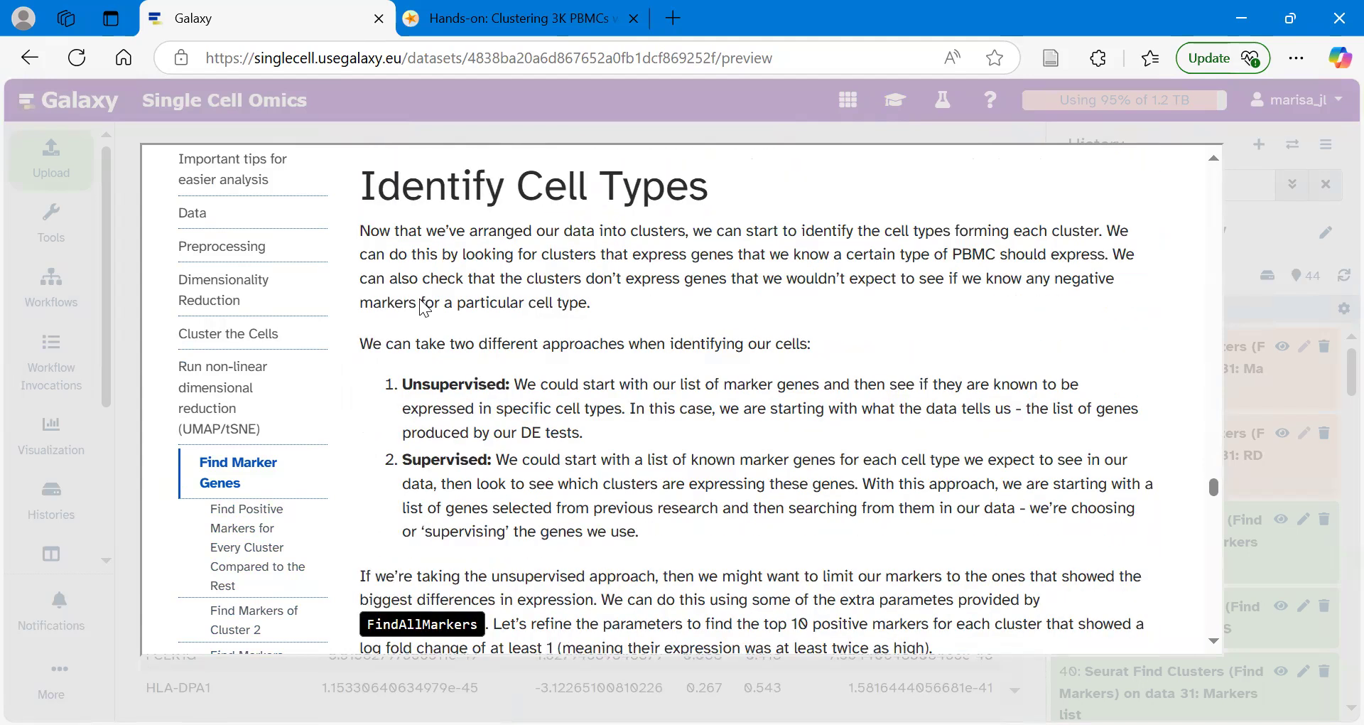
Open Seurat Find Clusters from the tutorial's top 10 positive markers exercise and use dataset 31: UMAP Results as the Seurat object input
{"action": "scroll", "coordinate": [638, 415], "scroll_direction": "down", "scroll_amount": 10}
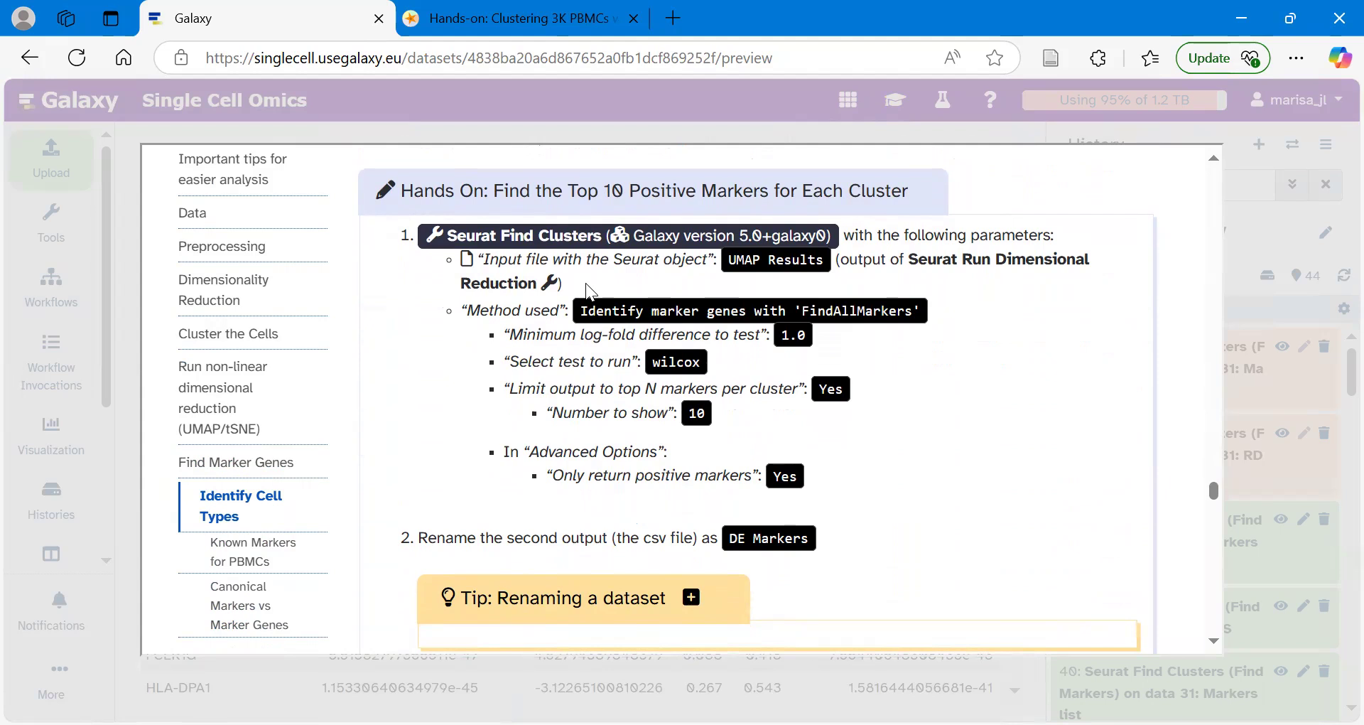
{"action": "left_click", "coordinate": [534, 236]}
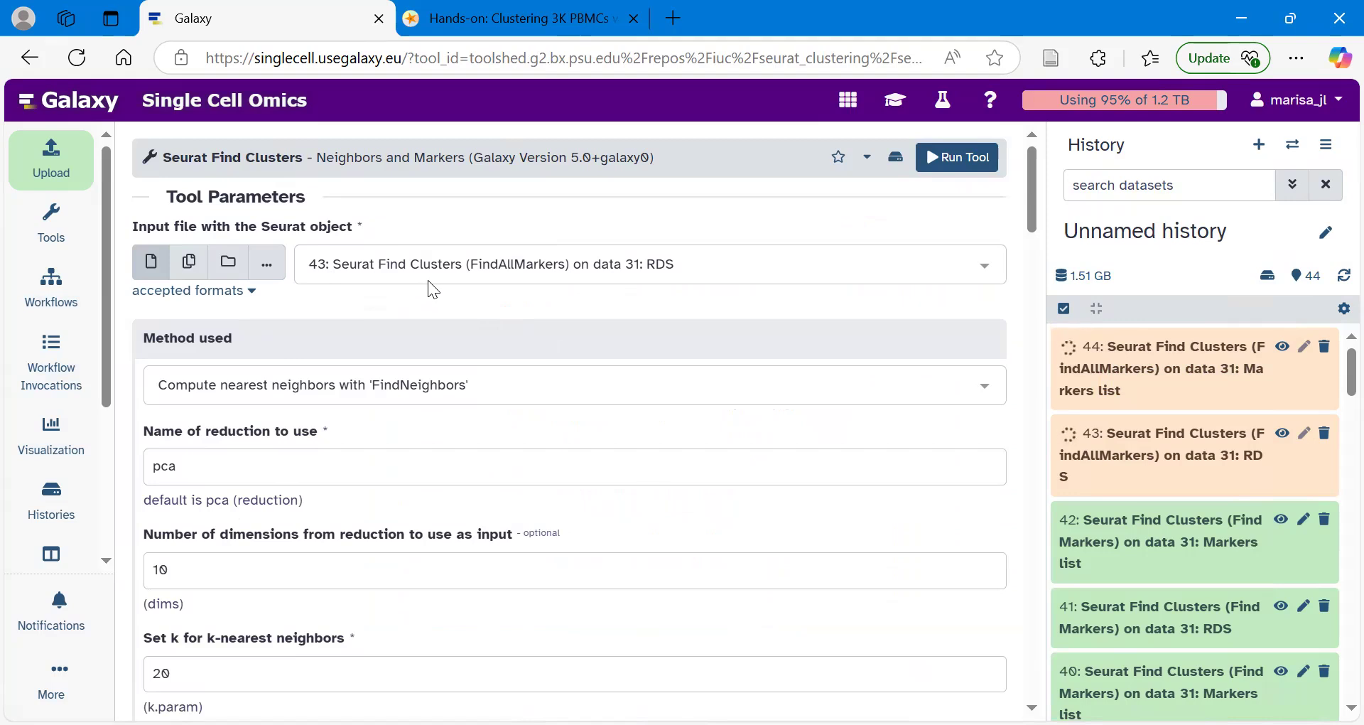
{"action": "left_click", "coordinate": [382, 266]}
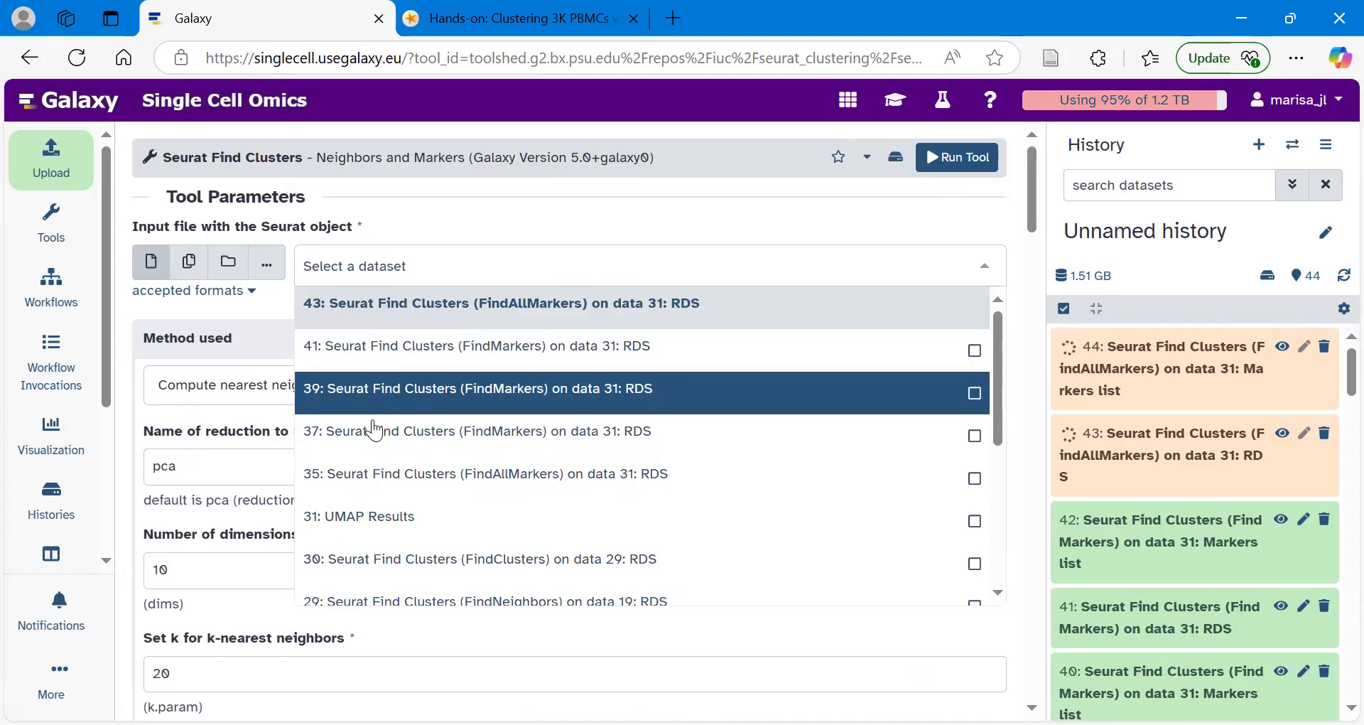
{"action": "left_click", "coordinate": [421, 530]}
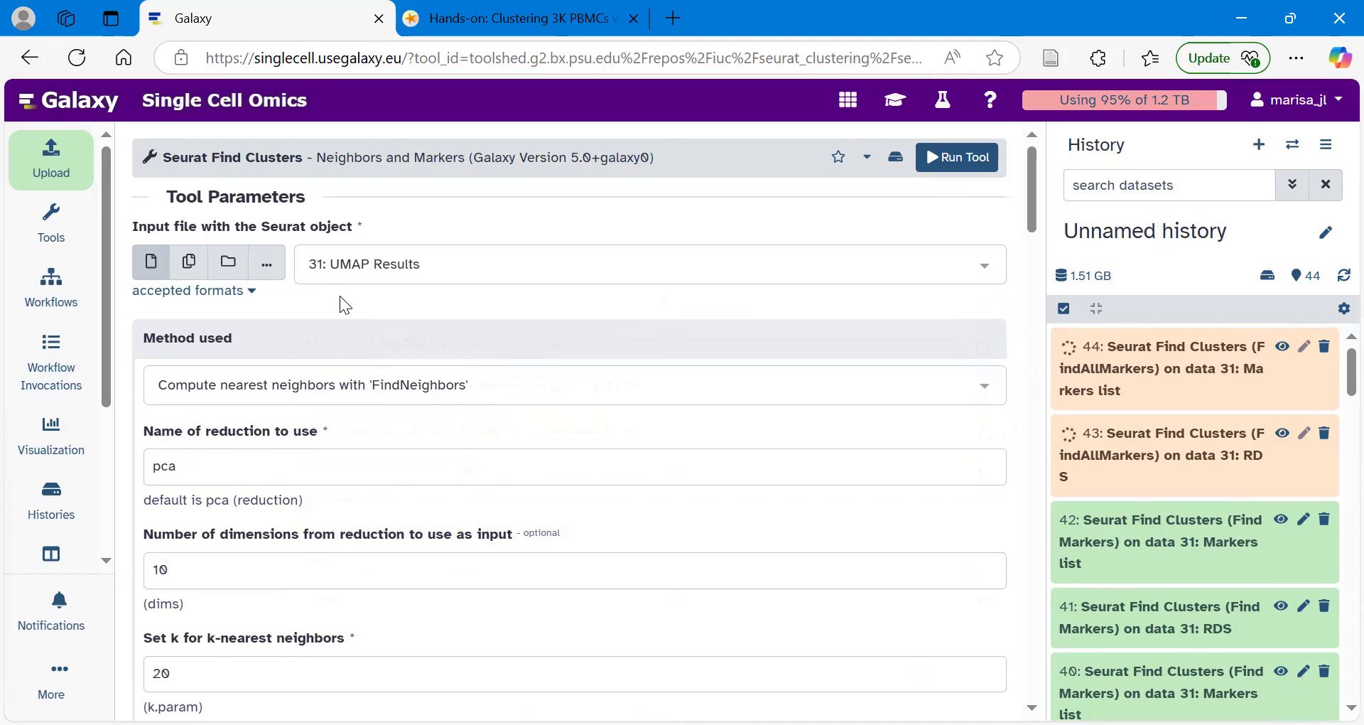
Choose the method Identify marker genes with 'FindAllMarkers' and set the minimum log-fold difference to test to 1.0
{"action": "left_click", "coordinate": [274, 387]}
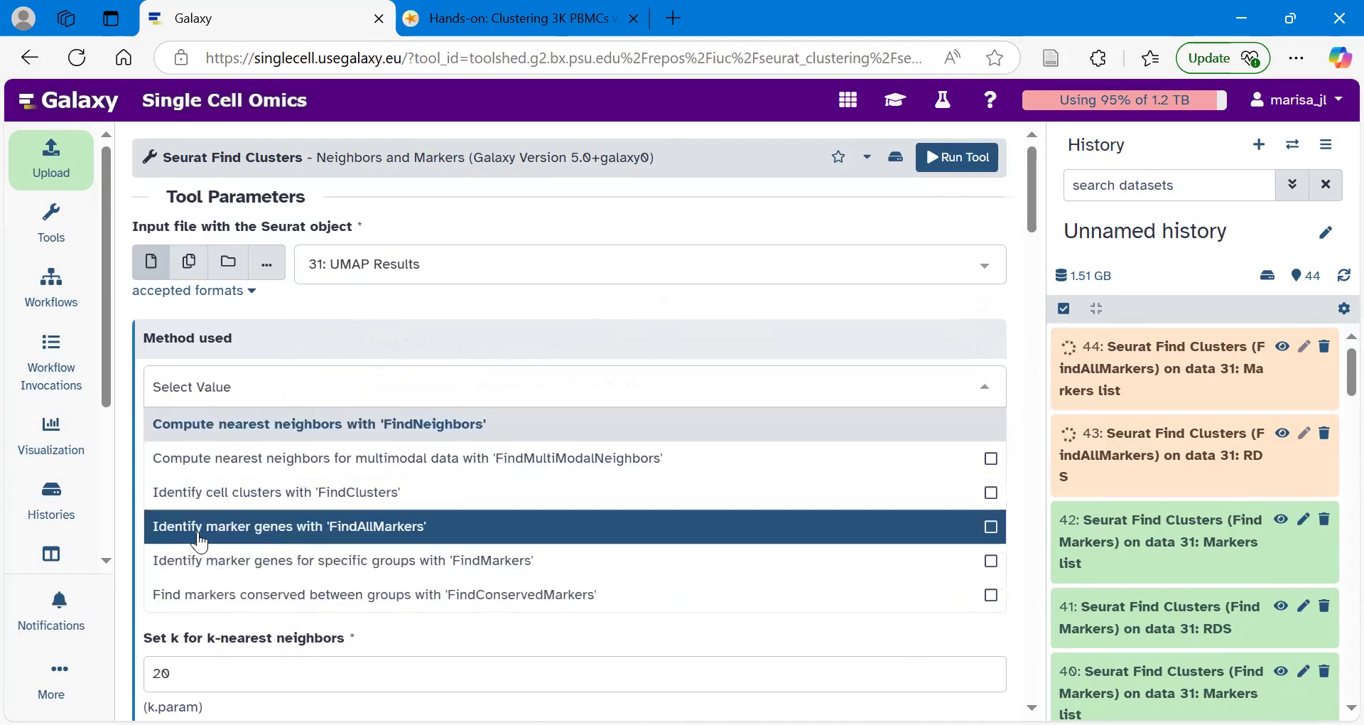
{"action": "left_click", "coordinate": [409, 543]}
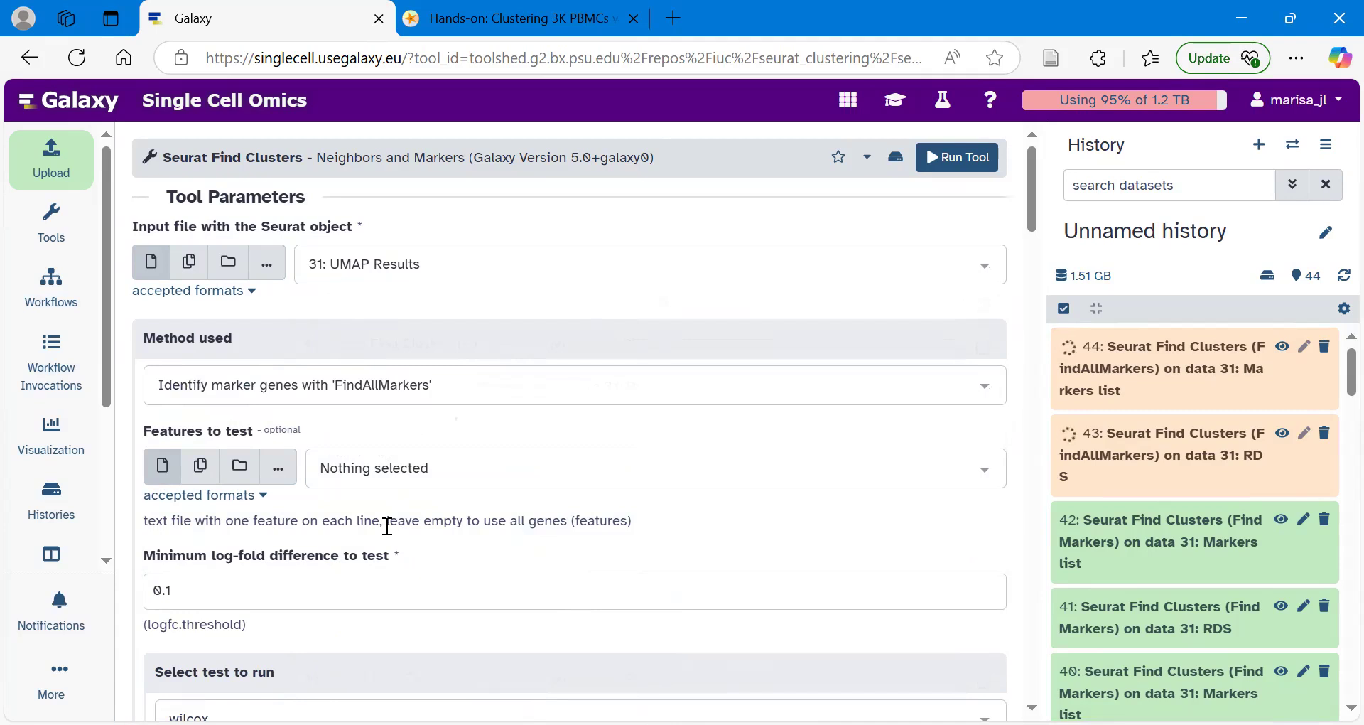
{"action": "scroll", "coordinate": [387, 526], "scroll_direction": "down", "scroll_amount": 2}
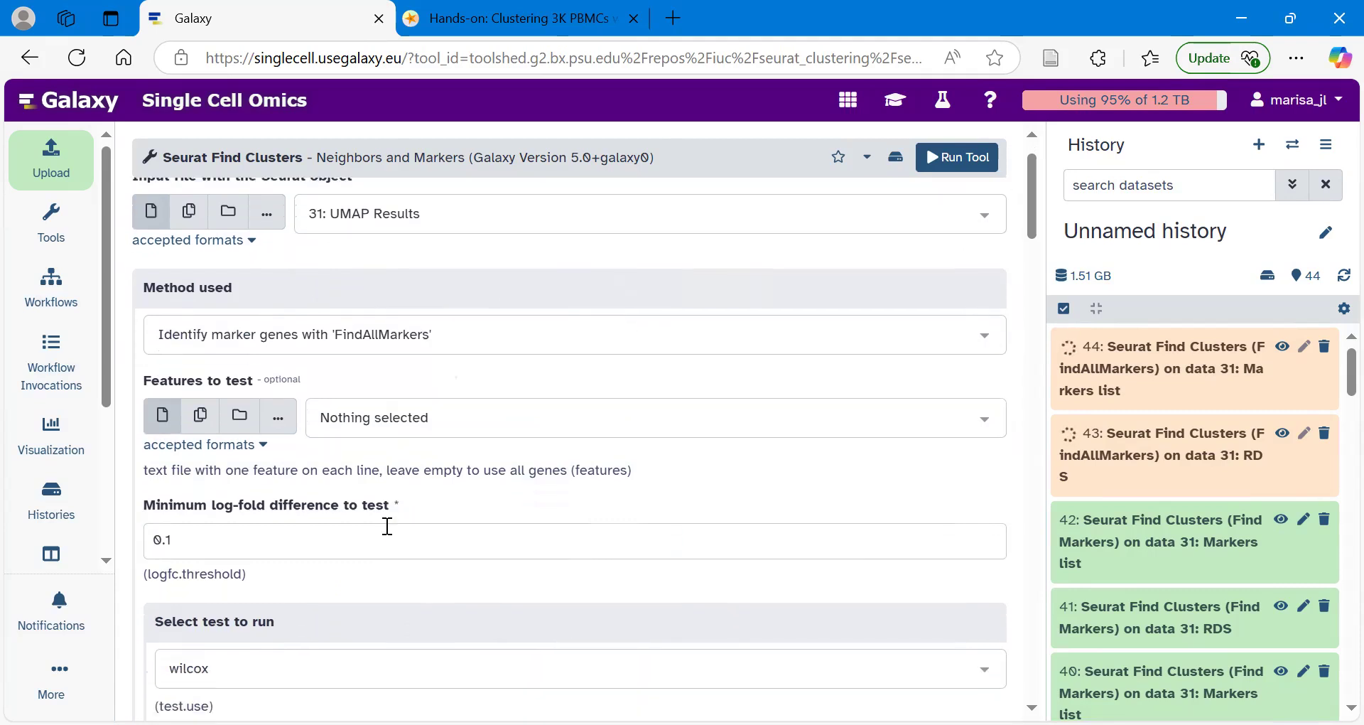
{"action": "left_click", "coordinate": [203, 467]}
{"action": "key", "text": "BackSpace"}
{"action": "key", "text": "BackSpace"}
{"action": "key", "text": "BackSpace"}
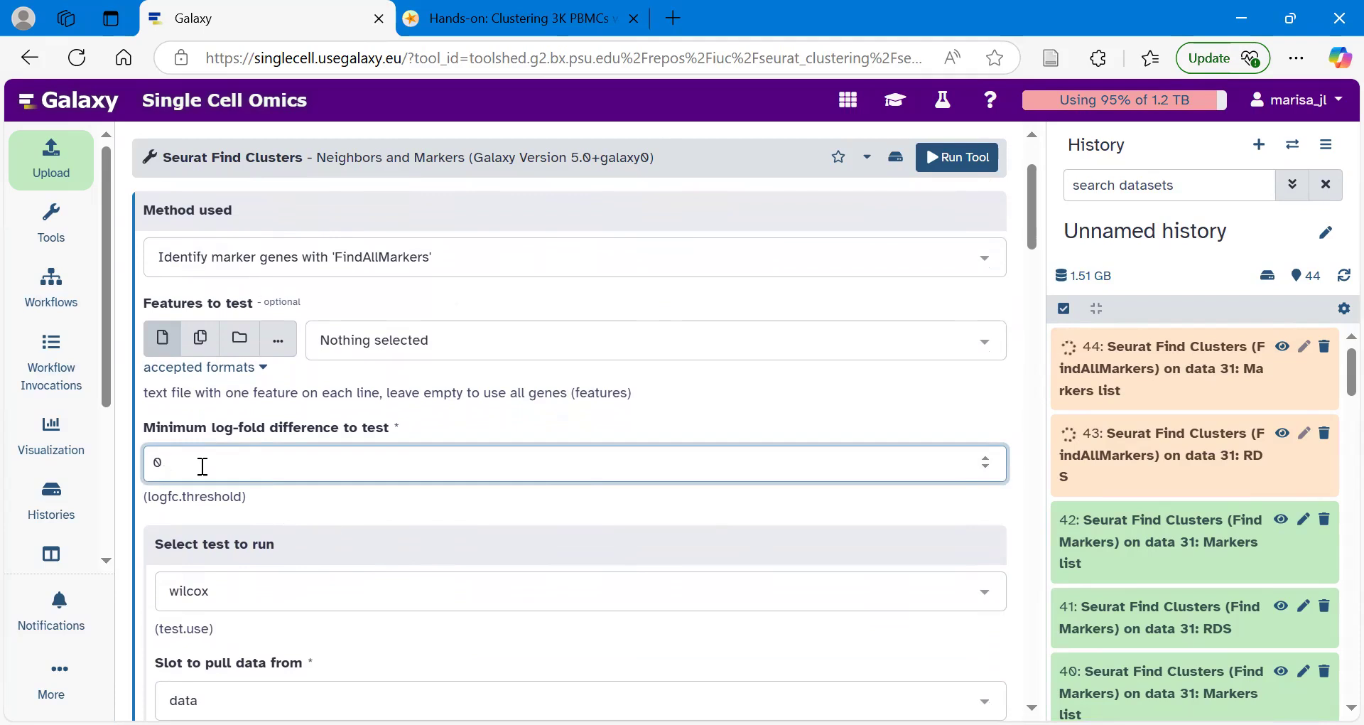
{"action": "type", "text": "1.0"}
{"action": "left_click", "coordinate": [327, 510]}
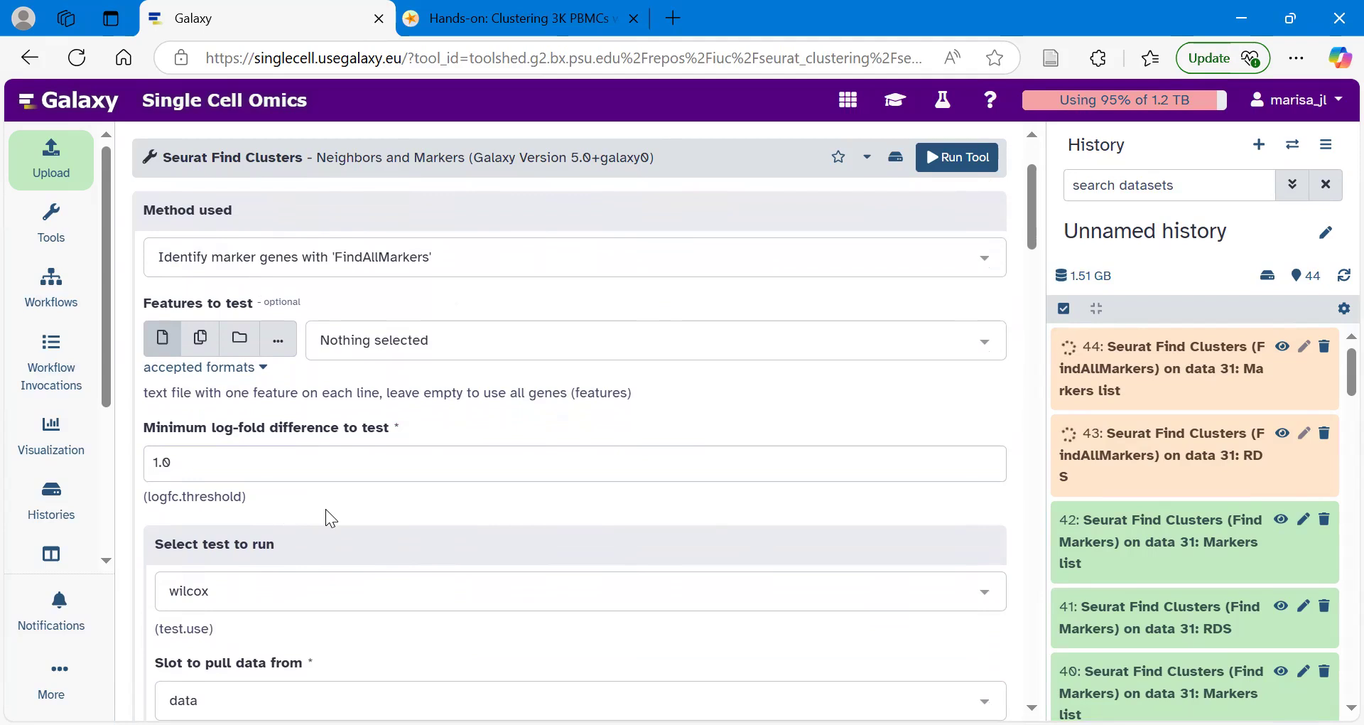
Limit the output to the top N markers per cluster
{"action": "scroll", "coordinate": [326, 512], "scroll_direction": "down", "scroll_amount": 2}
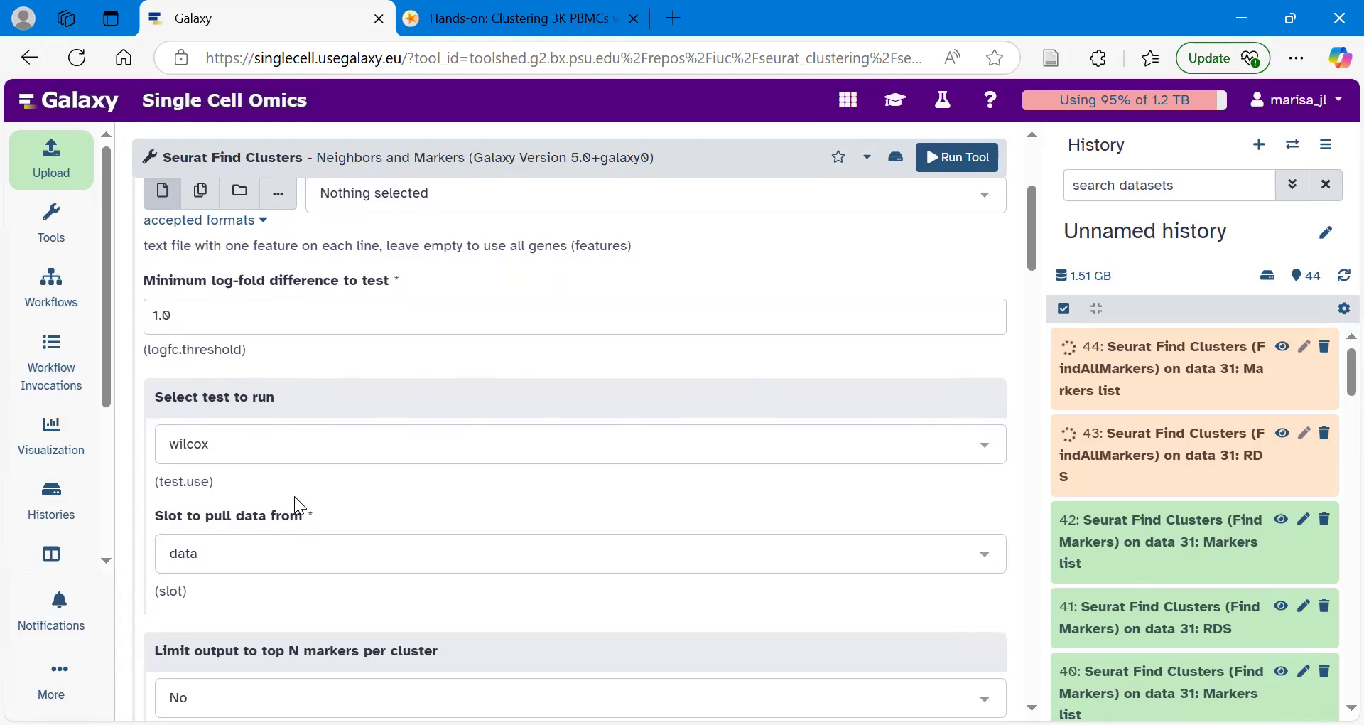
{"action": "scroll", "coordinate": [295, 505], "scroll_direction": "down", "scroll_amount": 3}
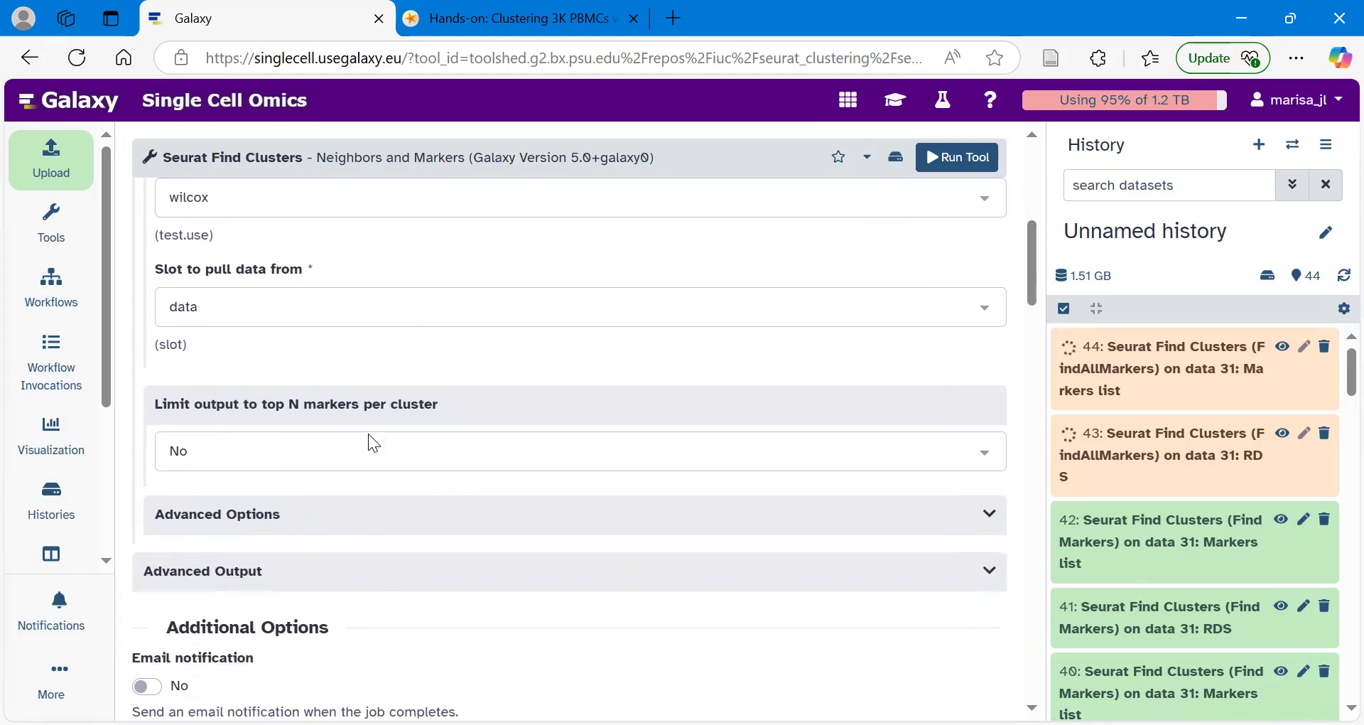
{"action": "left_click", "coordinate": [255, 458]}
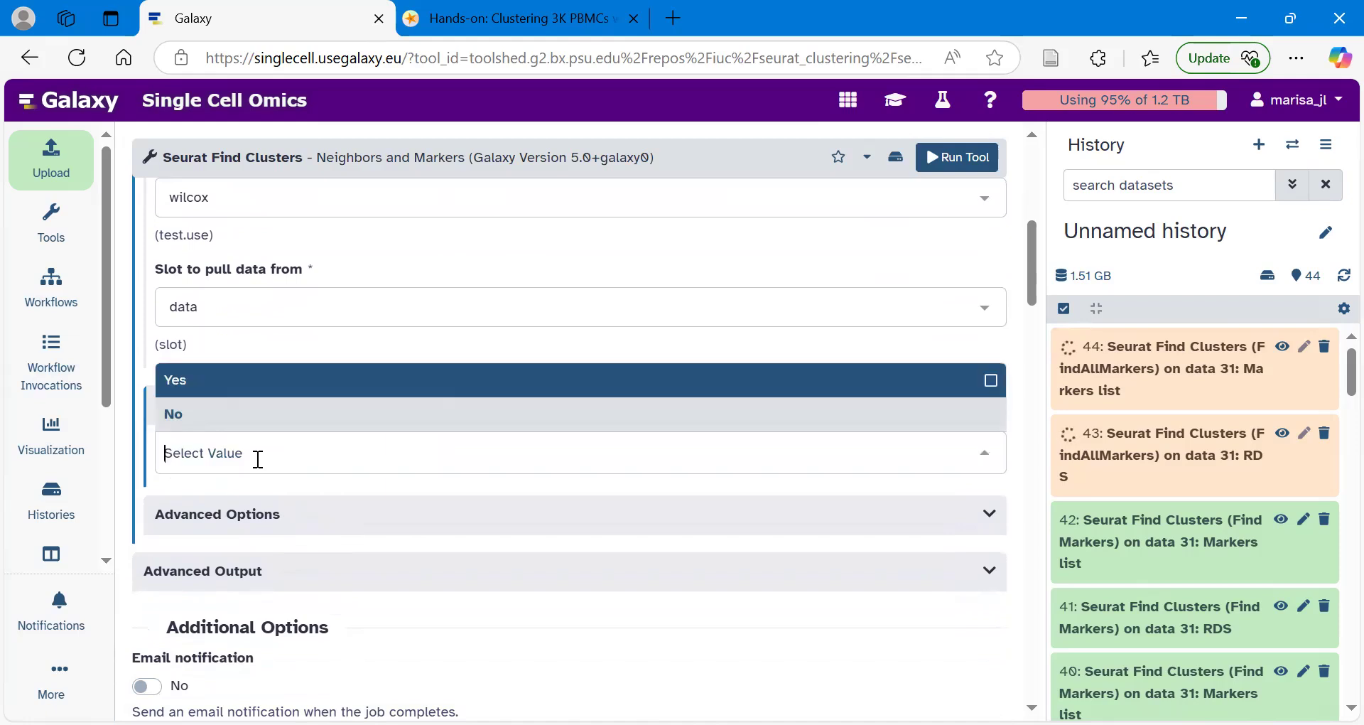
{"action": "left_click", "coordinate": [203, 389]}
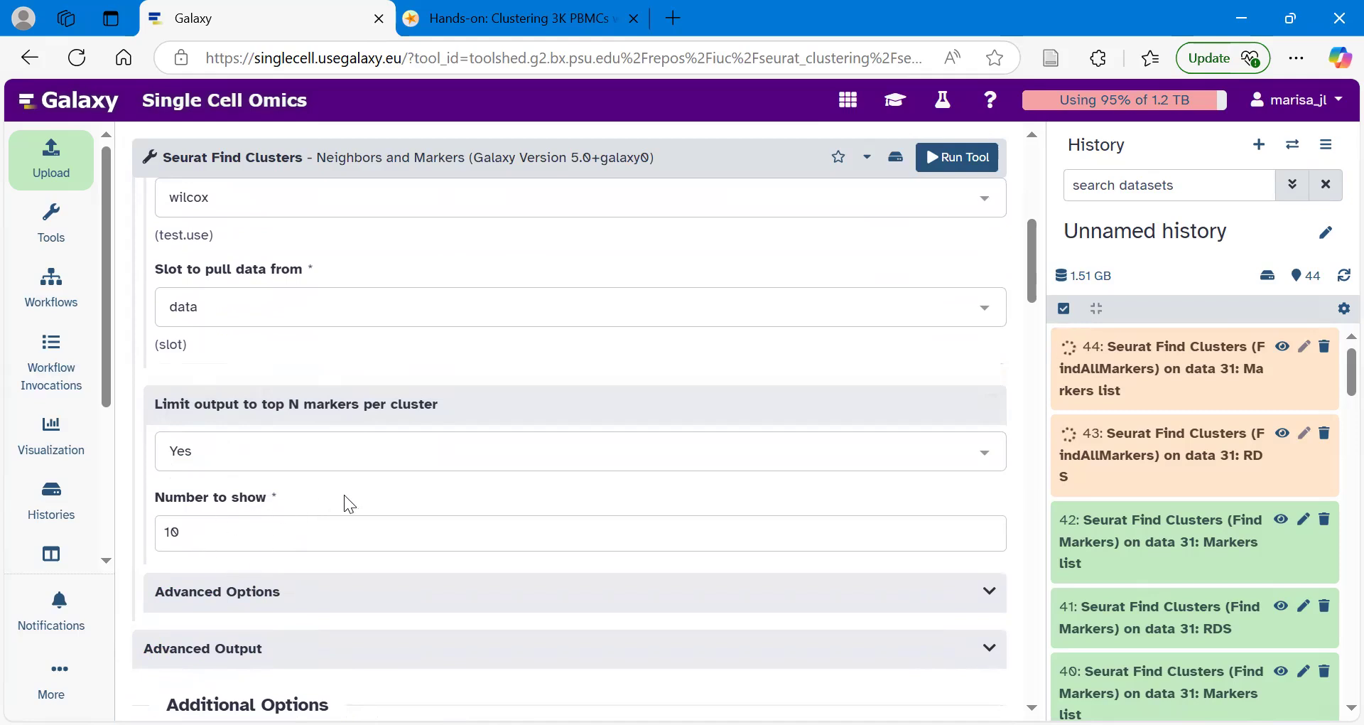
Enable returning only positive markers in the advanced options and run Seurat Find Clusters
{"action": "scroll", "coordinate": [341, 502], "scroll_direction": "down", "scroll_amount": 2}
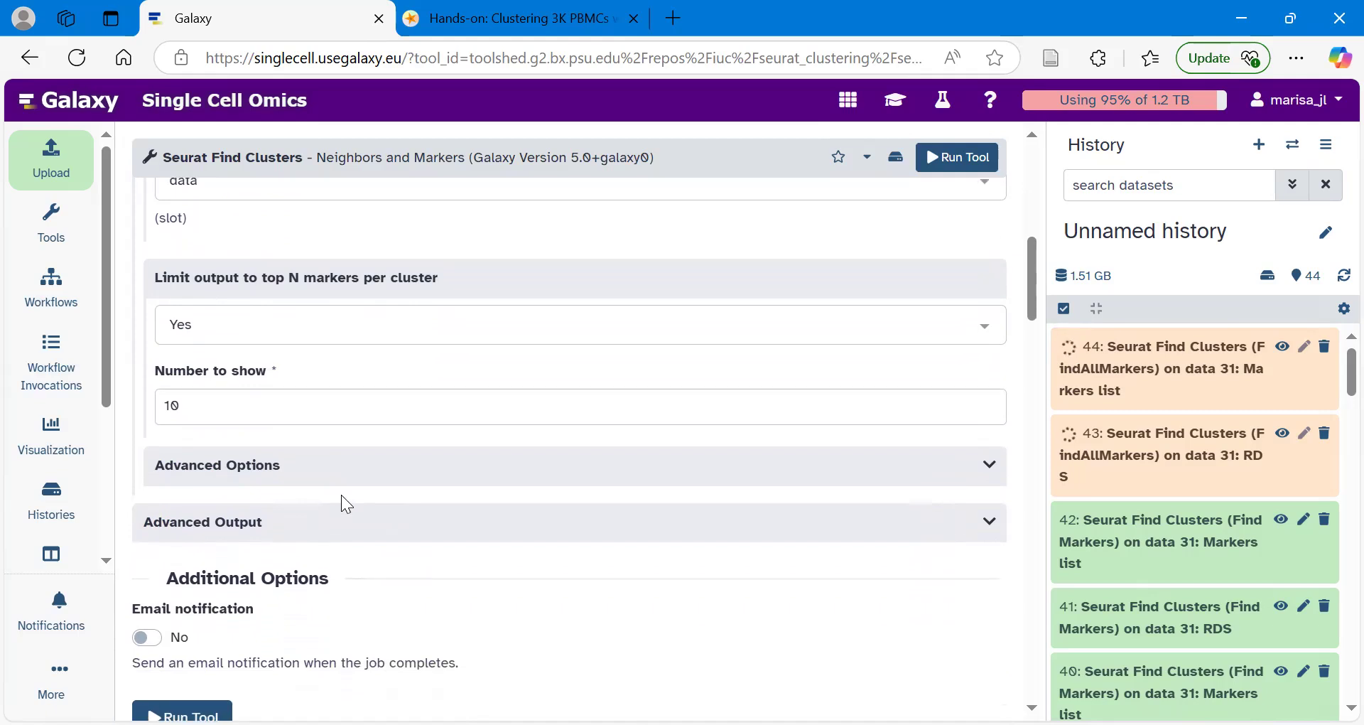
{"action": "left_click", "coordinate": [268, 457]}
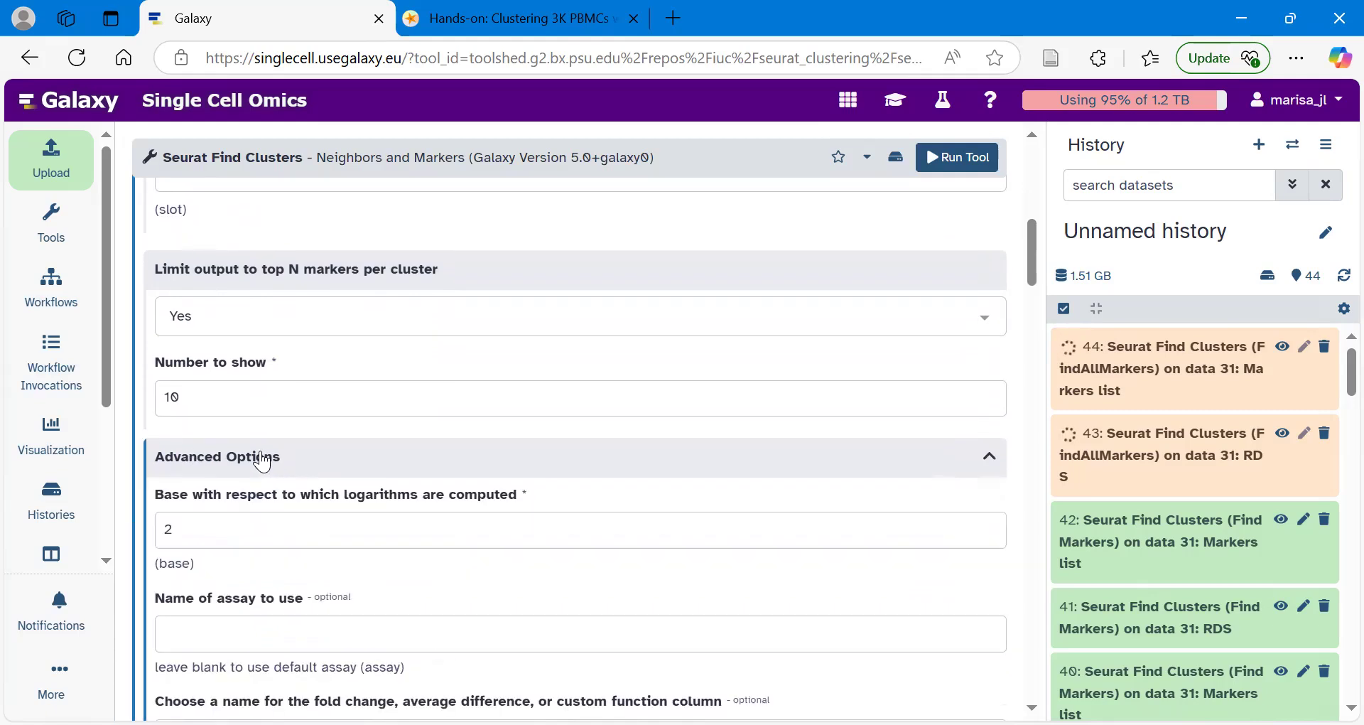
{"action": "scroll", "coordinate": [239, 552], "scroll_direction": "down", "scroll_amount": 7}
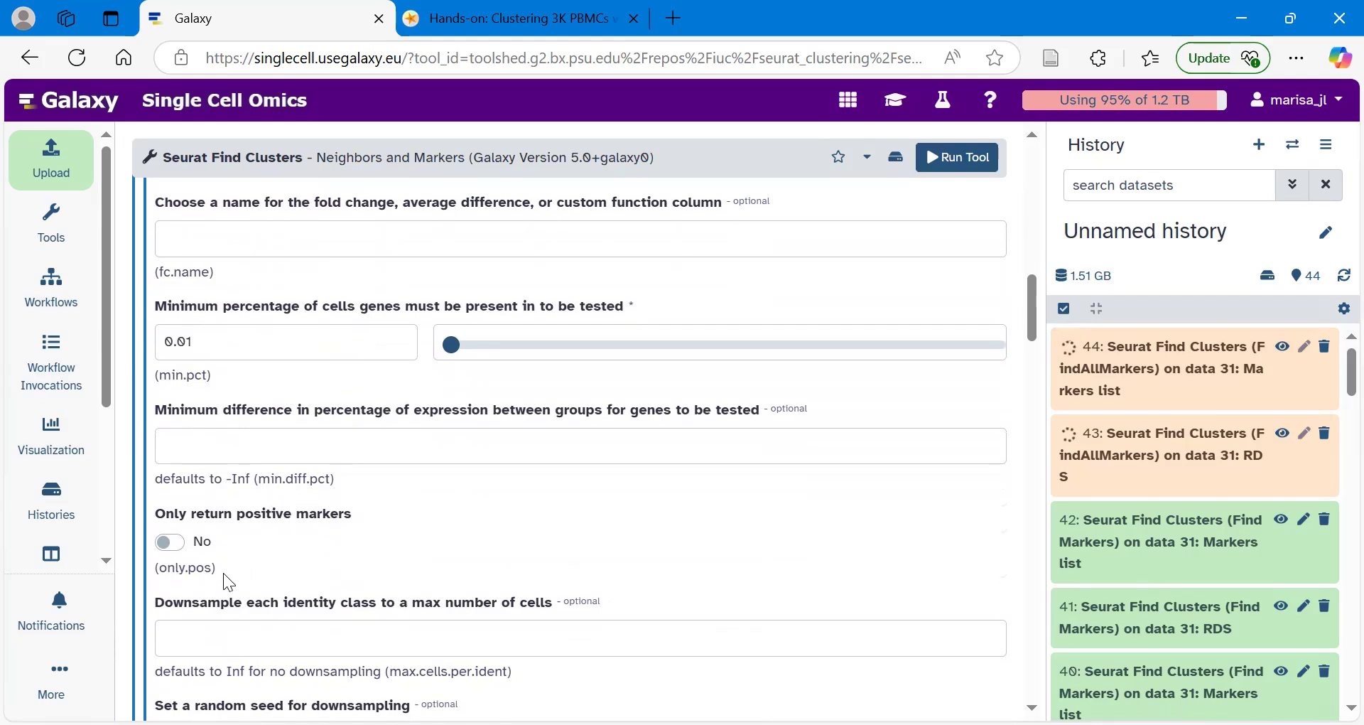
{"action": "left_click", "coordinate": [174, 542]}
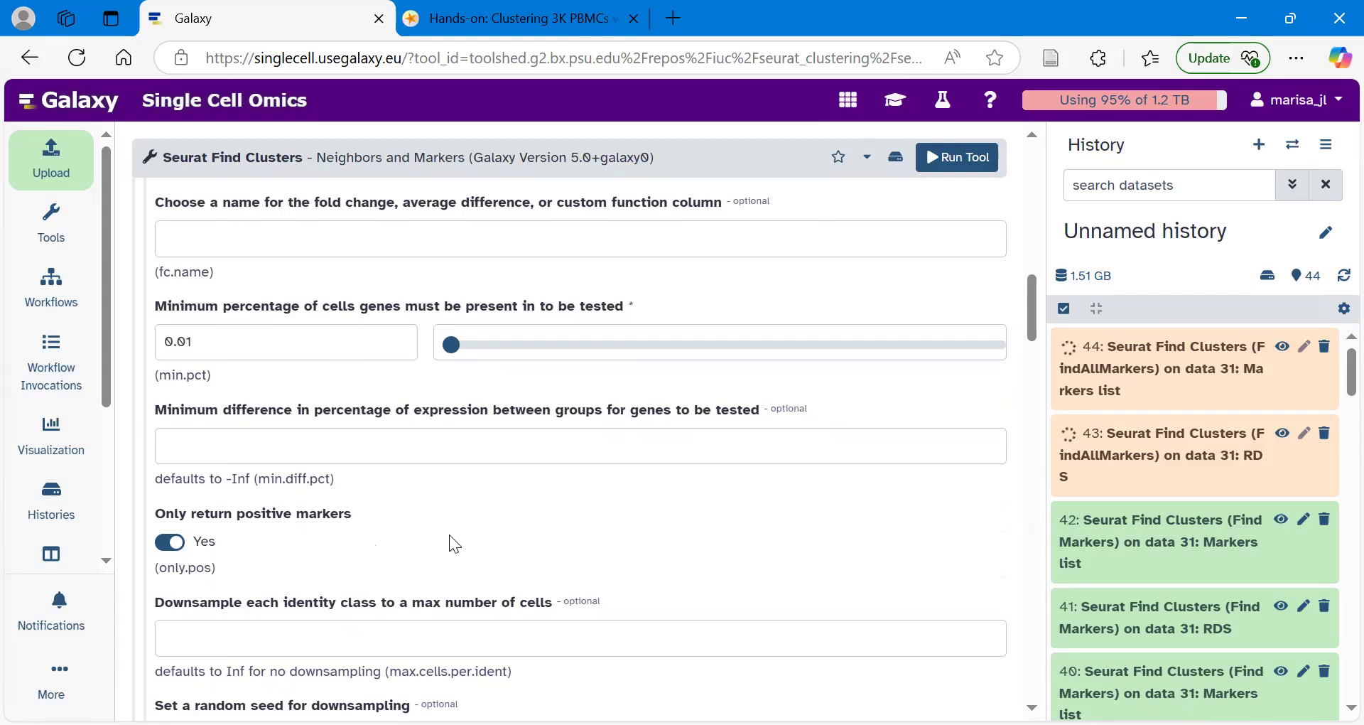
{"action": "left_click", "coordinate": [954, 158]}
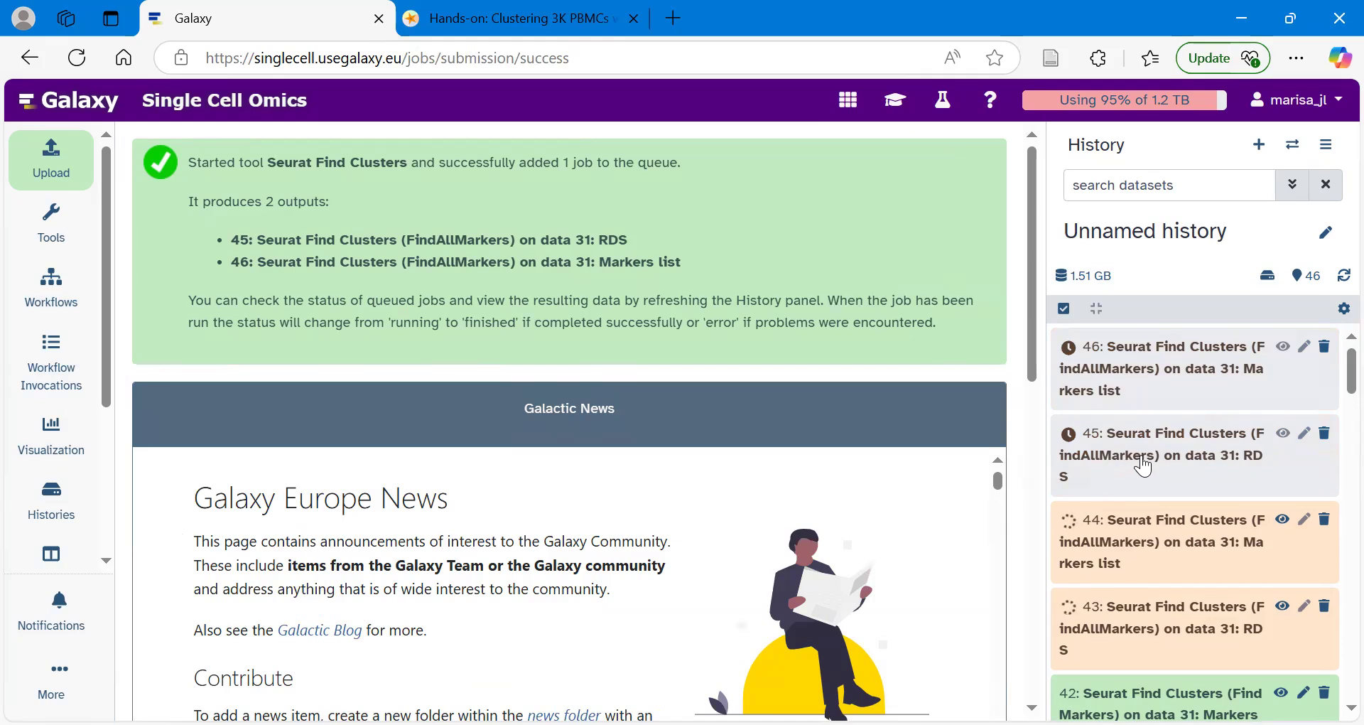
Display the FindMarkers markers list in dataset 42 of the history
{"action": "scroll", "coordinate": [1157, 376], "scroll_direction": "down", "scroll_amount": 1}
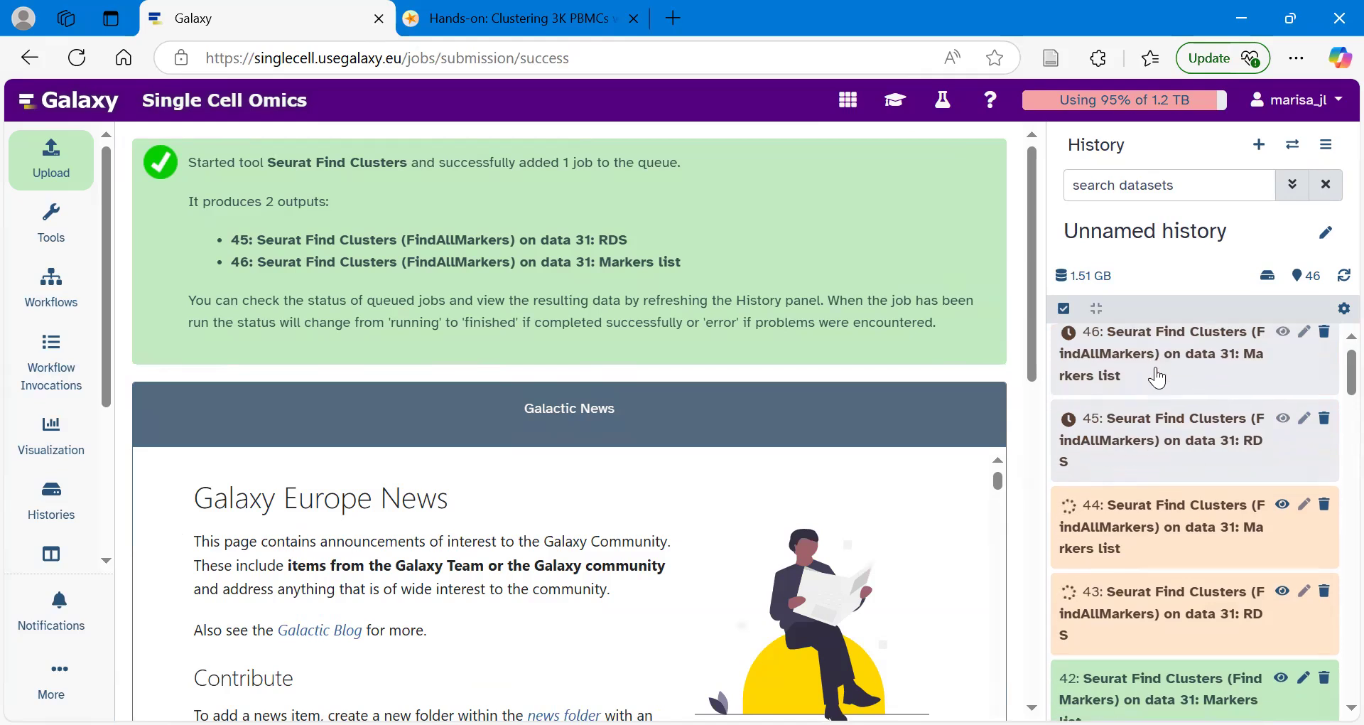
{"action": "scroll", "coordinate": [1156, 376], "scroll_direction": "up", "scroll_amount": 1}
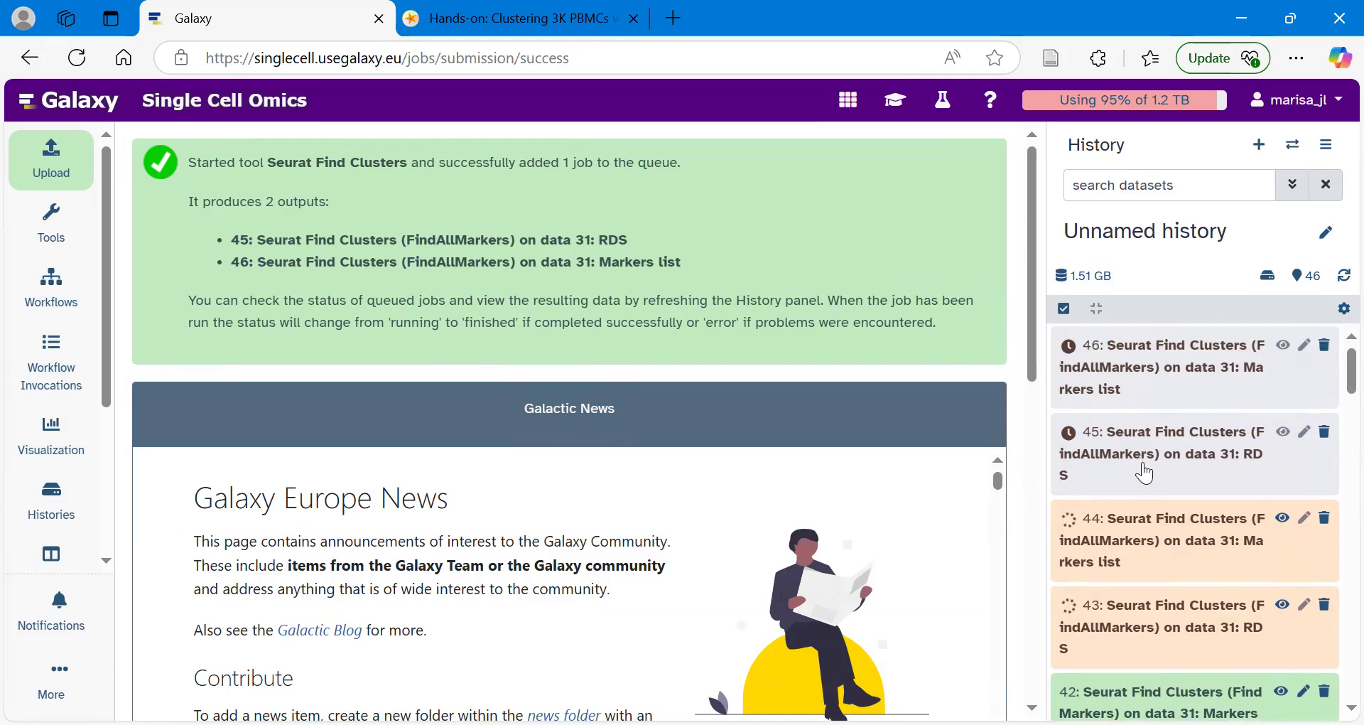
{"action": "scroll", "coordinate": [1145, 467], "scroll_direction": "down", "scroll_amount": 3}
{"action": "scroll", "coordinate": [1144, 470], "scroll_direction": "down", "scroll_amount": 1}
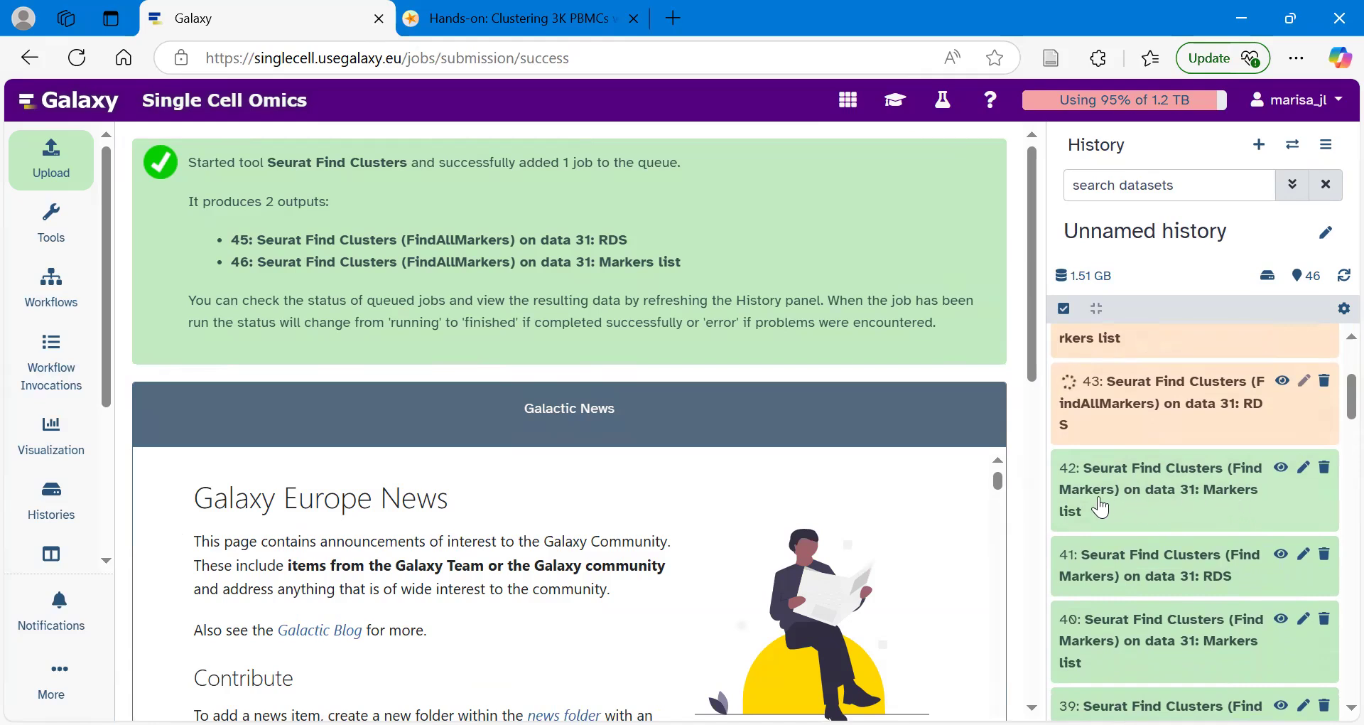
{"action": "left_click", "coordinate": [1280, 470]}
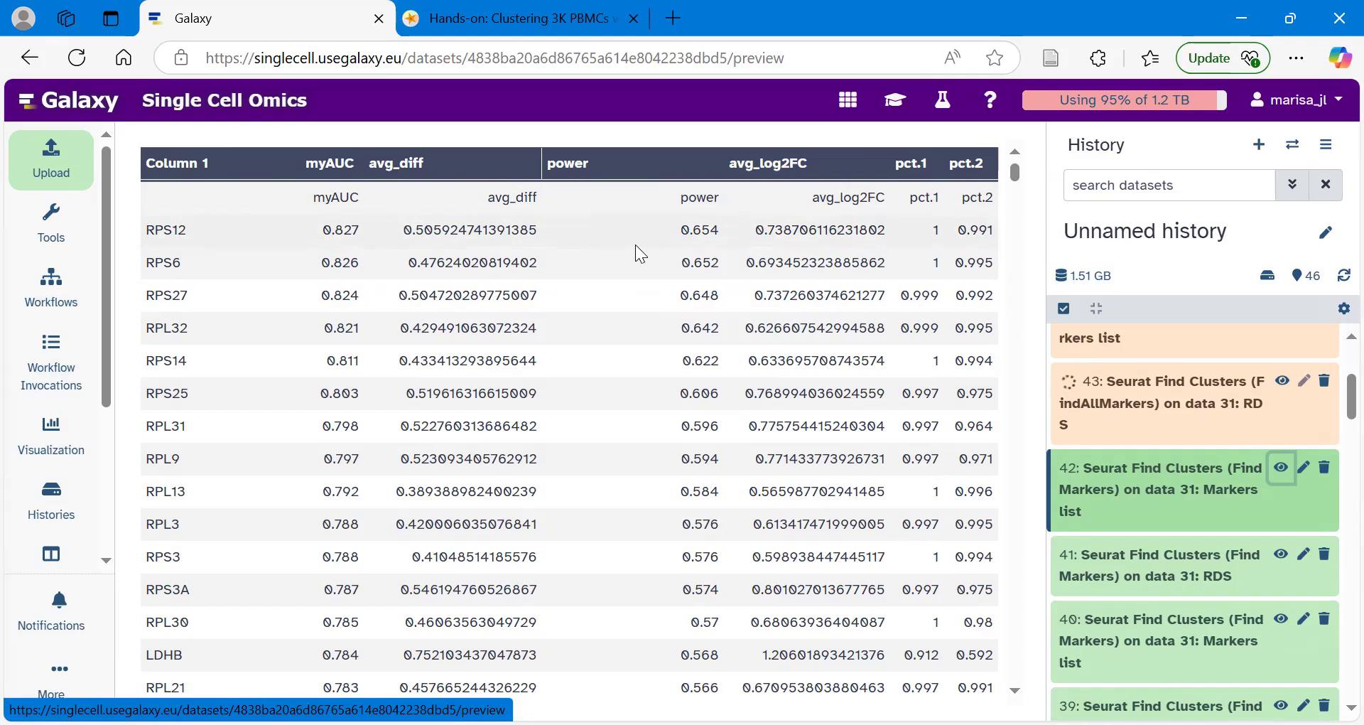
Display the FindAllMarkers markers list in dataset 46 and examine the top marker genes listed for each cluster
{"action": "scroll", "coordinate": [1158, 627], "scroll_direction": "up", "scroll_amount": 3}
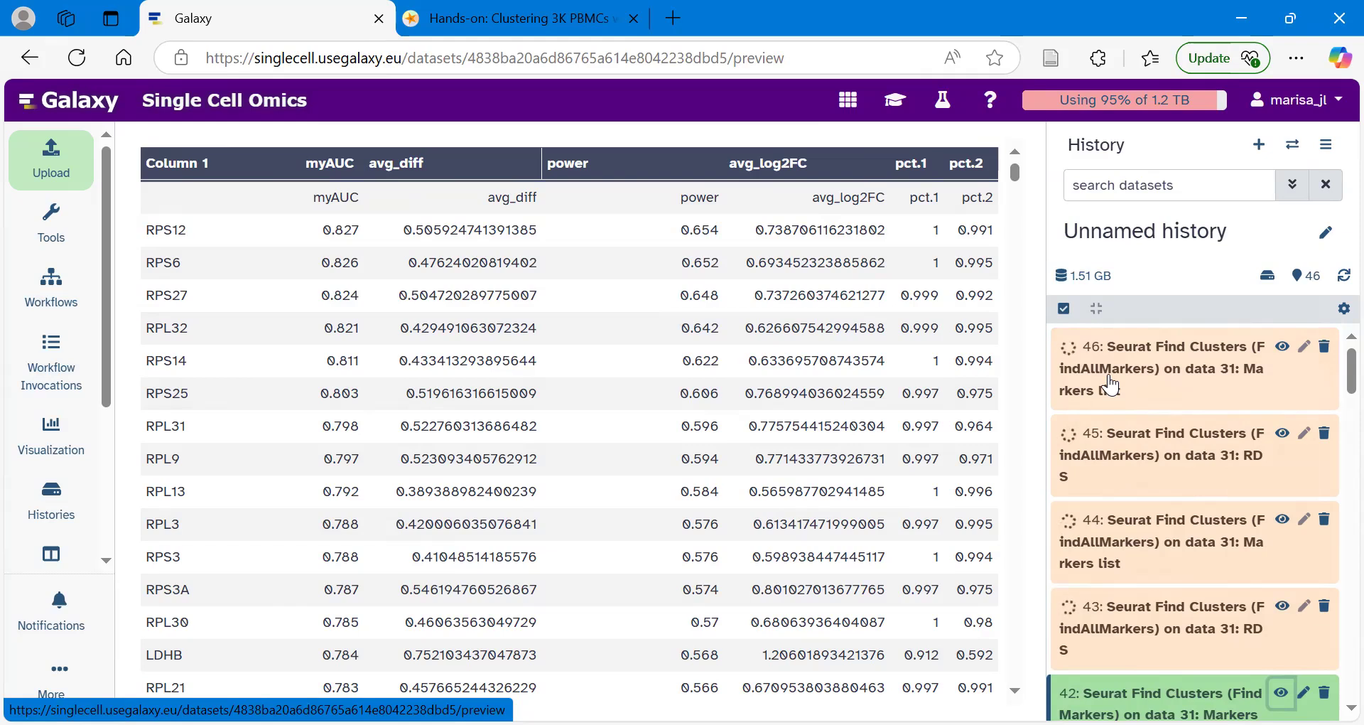
{"action": "scroll", "coordinate": [1111, 385], "scroll_direction": "down", "scroll_amount": 5}
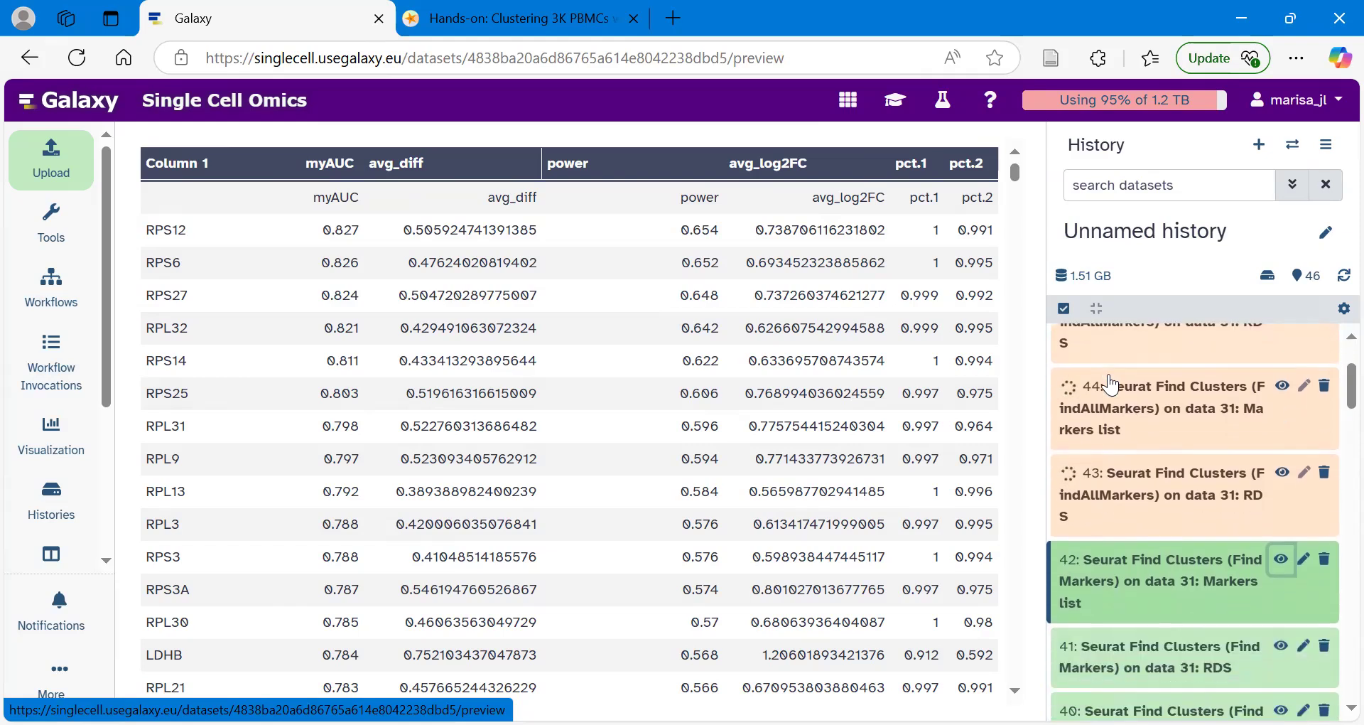
{"action": "scroll", "coordinate": [1110, 384], "scroll_direction": "down", "scroll_amount": 4}
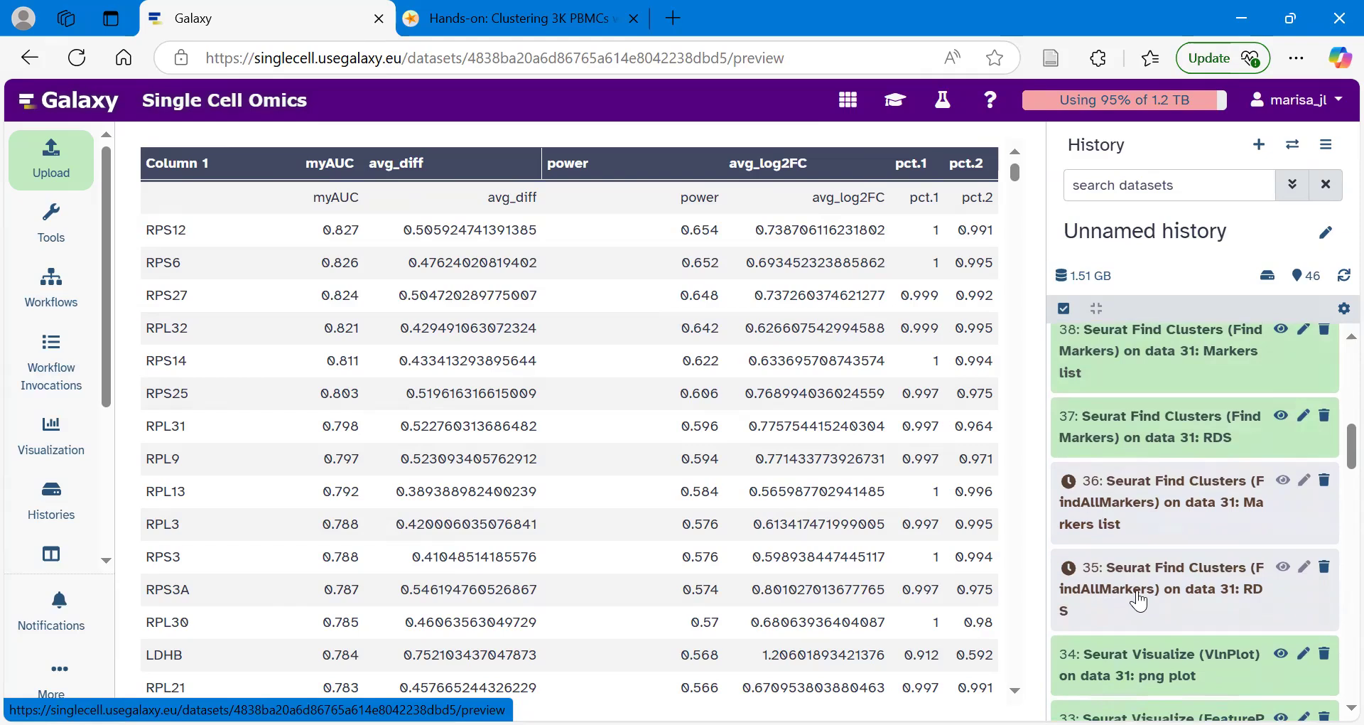
{"action": "scroll", "coordinate": [1184, 525], "scroll_direction": "up", "scroll_amount": 9}
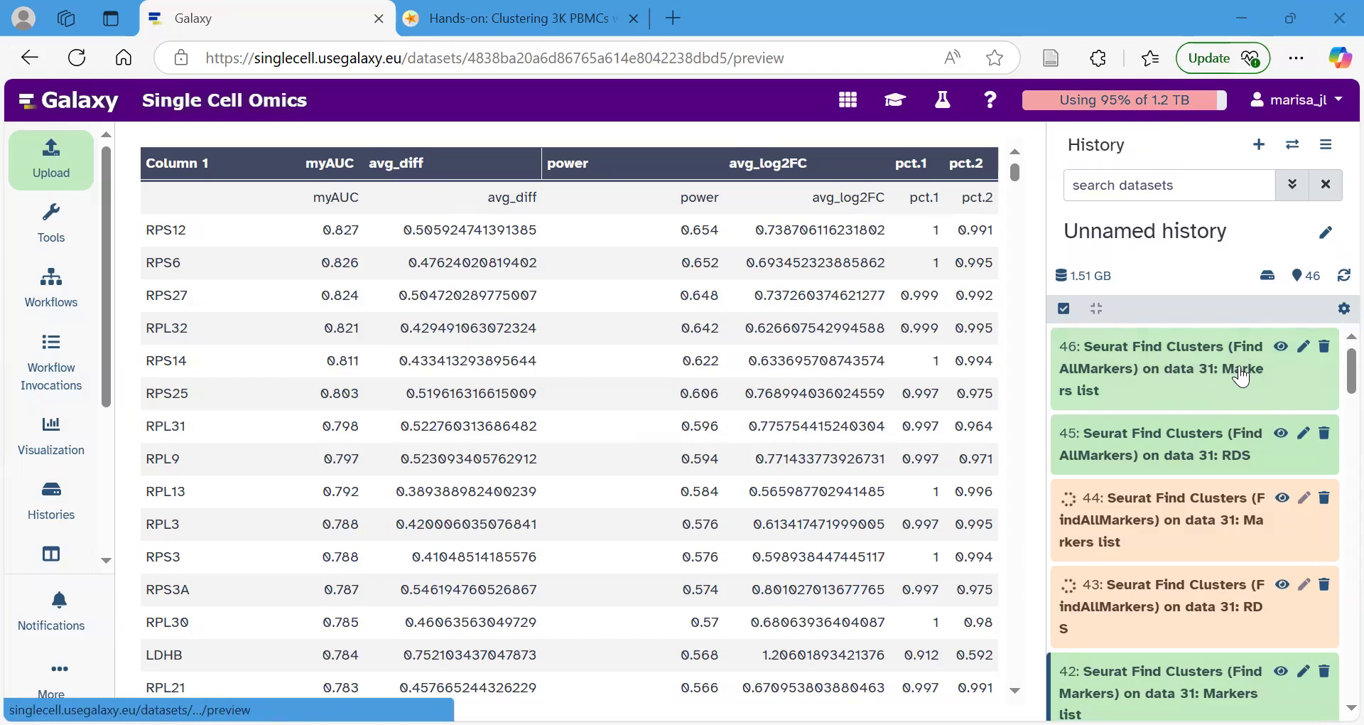
{"action": "left_click", "coordinate": [1280, 346]}
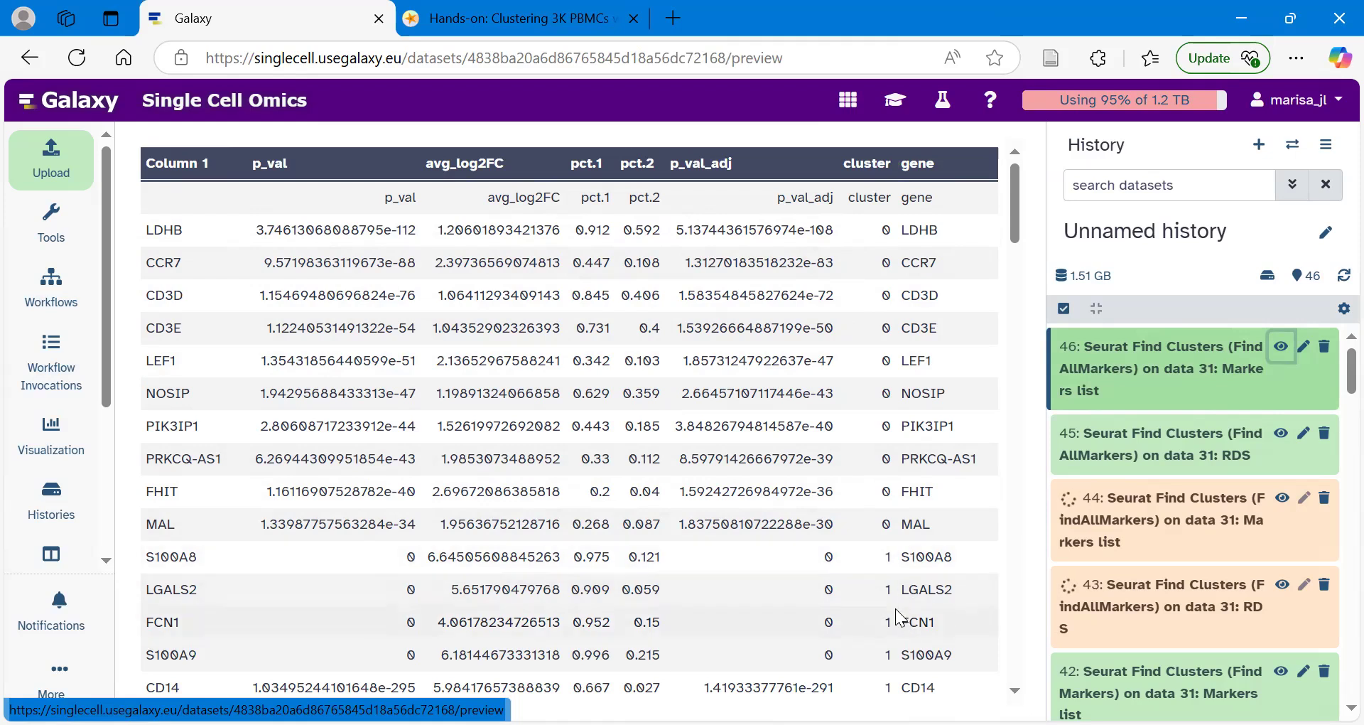
{"action": "scroll", "coordinate": [897, 610], "scroll_direction": "down", "scroll_amount": 8}
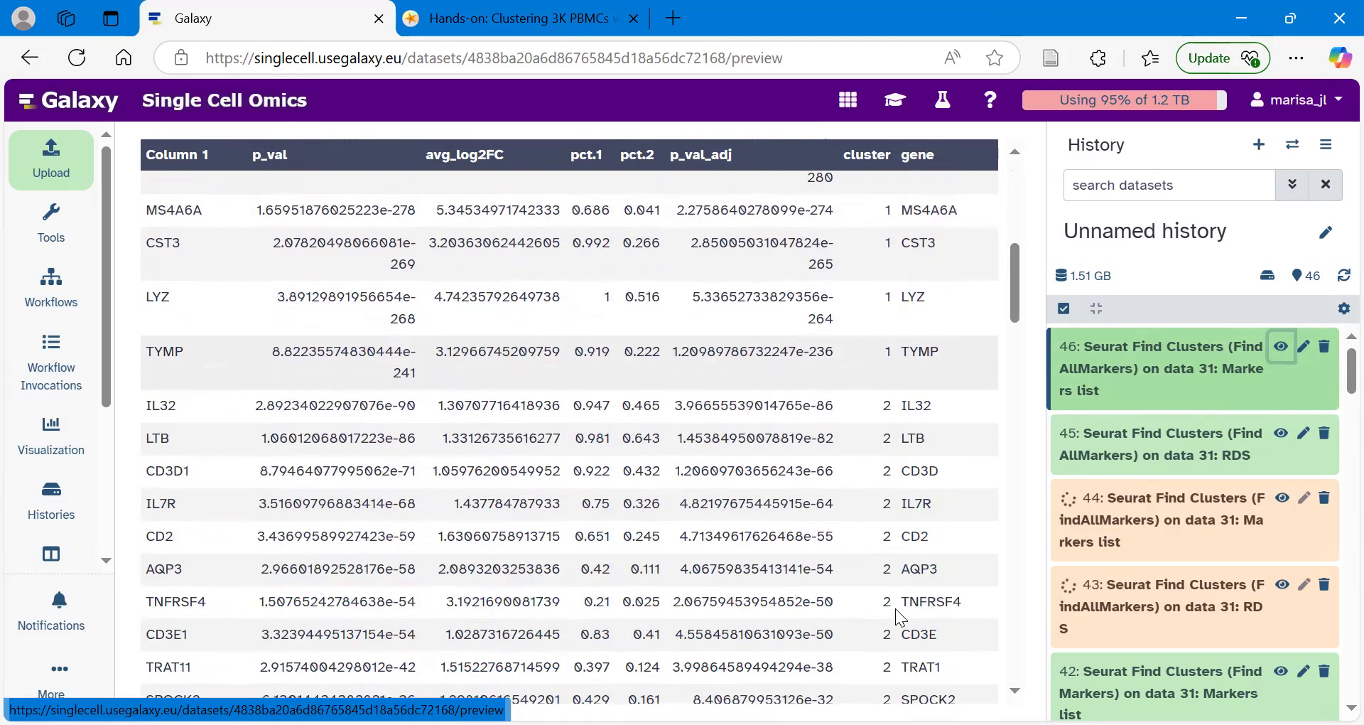
{"action": "scroll", "coordinate": [895, 609], "scroll_direction": "down", "scroll_amount": 3}
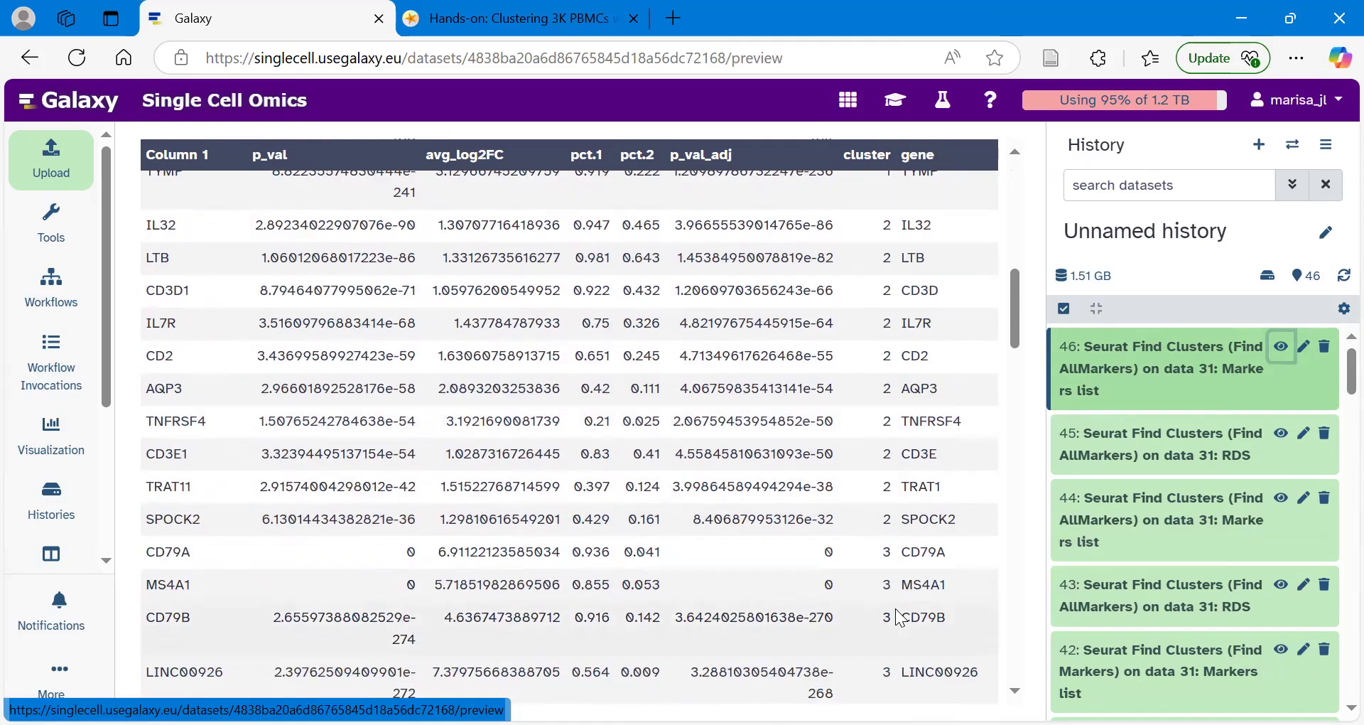
{"action": "scroll", "coordinate": [895, 608], "scroll_direction": "up", "scroll_amount": 7}
{"action": "scroll", "coordinate": [942, 626], "scroll_direction": "up", "scroll_amount": 4}
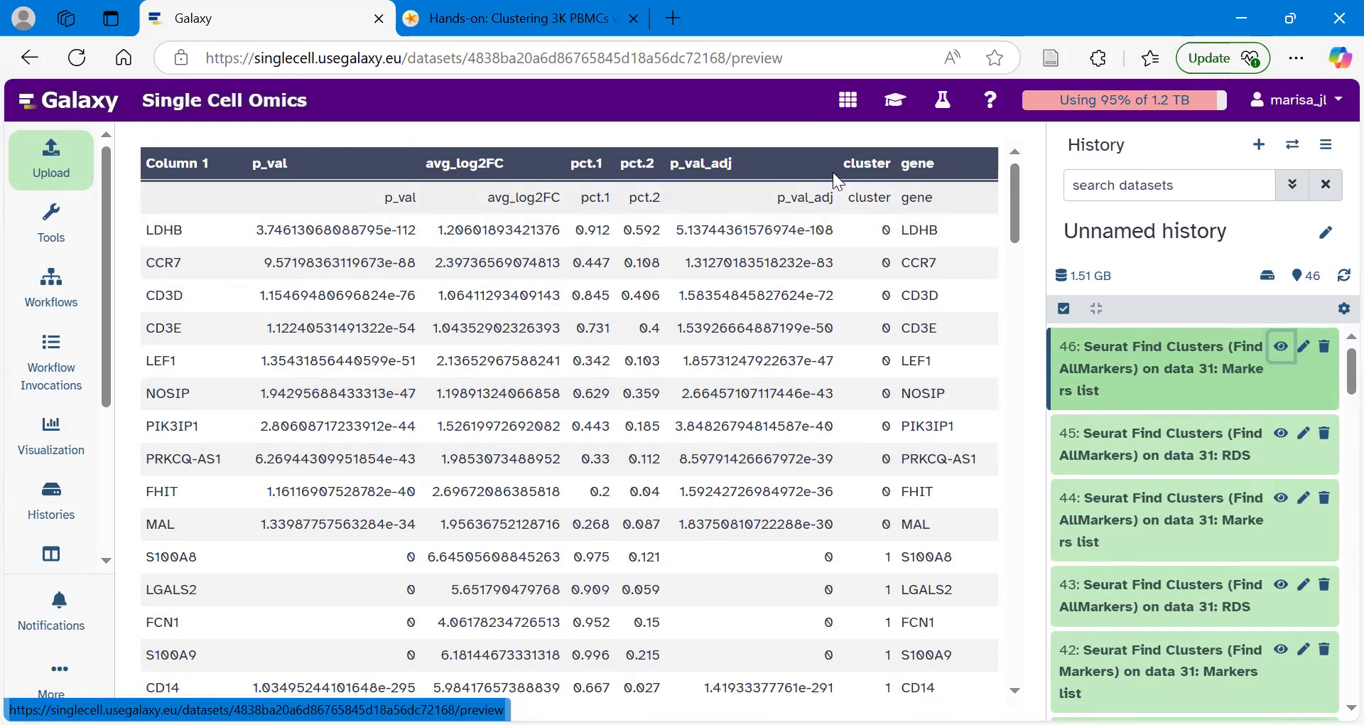
Reopen the training tutorial and read on through the cell type identification approaches to the Known Markers for PBMCs table
{"action": "left_click", "coordinate": [896, 107]}
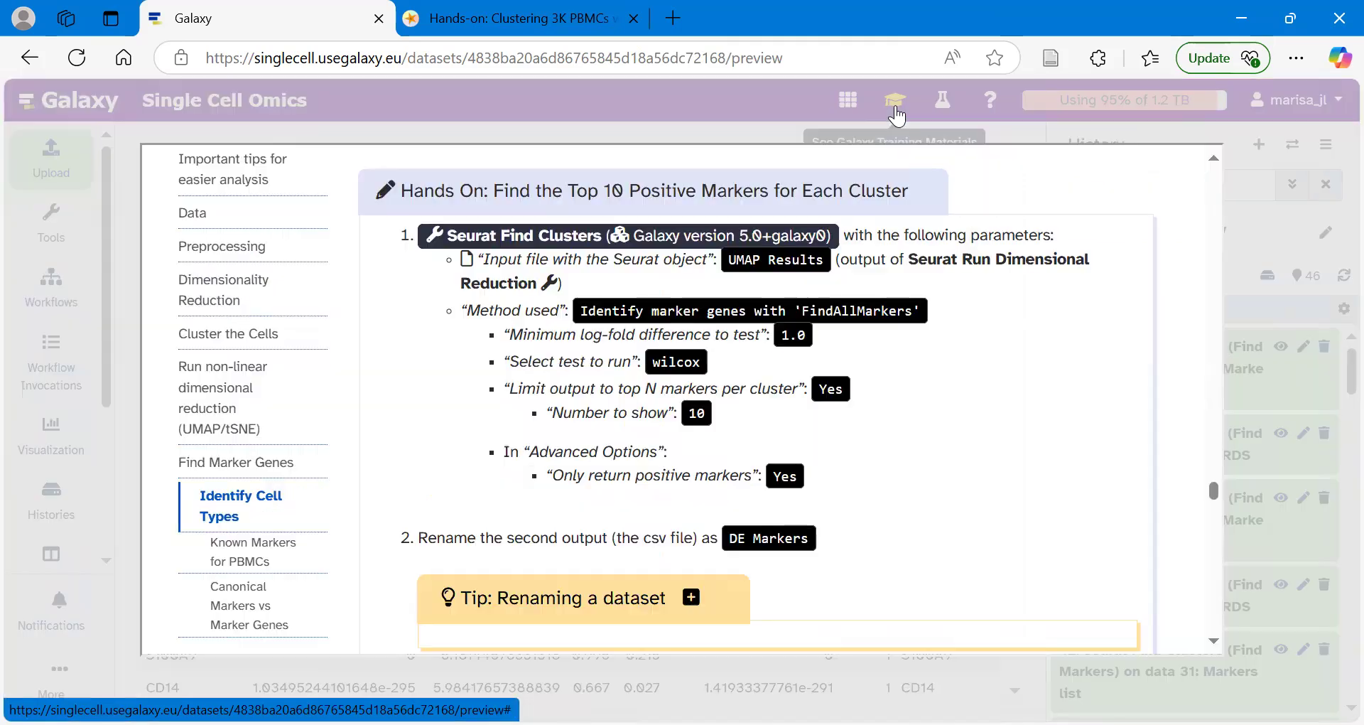
{"action": "scroll", "coordinate": [509, 517], "scroll_direction": "down", "scroll_amount": 15}
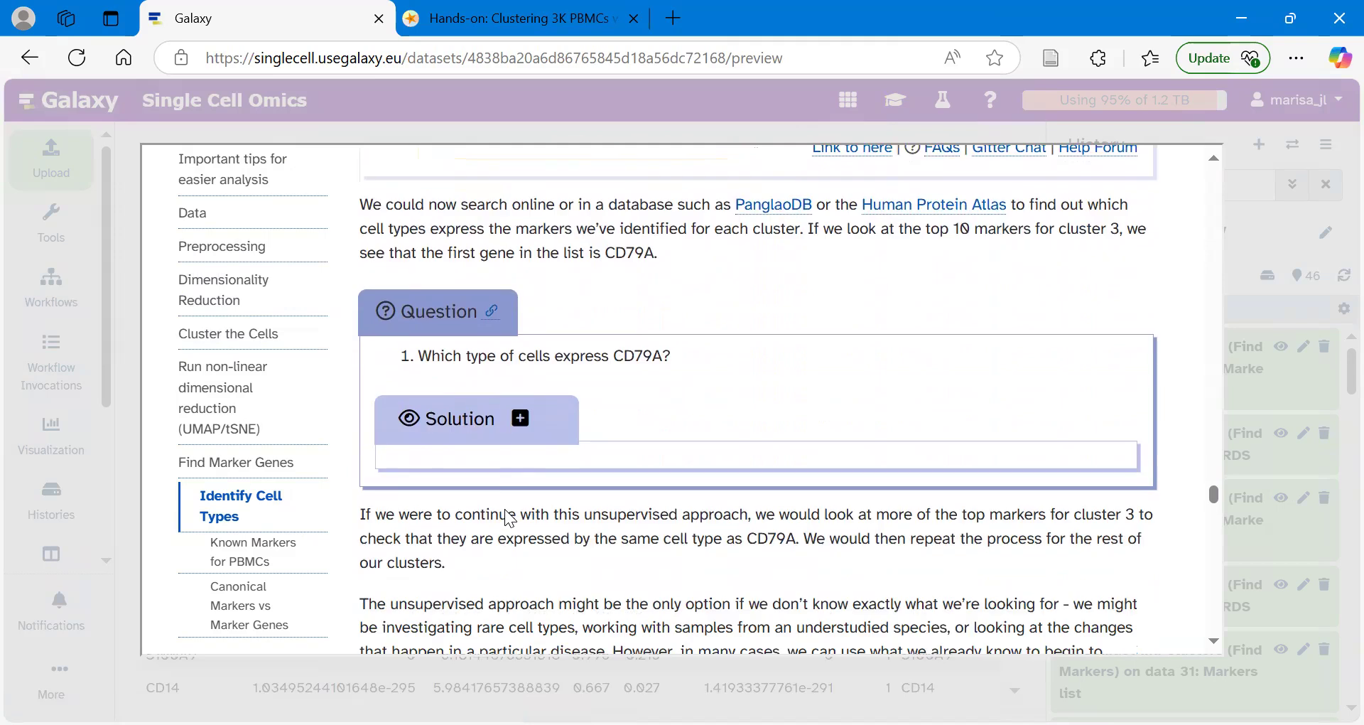
{"action": "scroll", "coordinate": [508, 517], "scroll_direction": "down", "scroll_amount": 3}
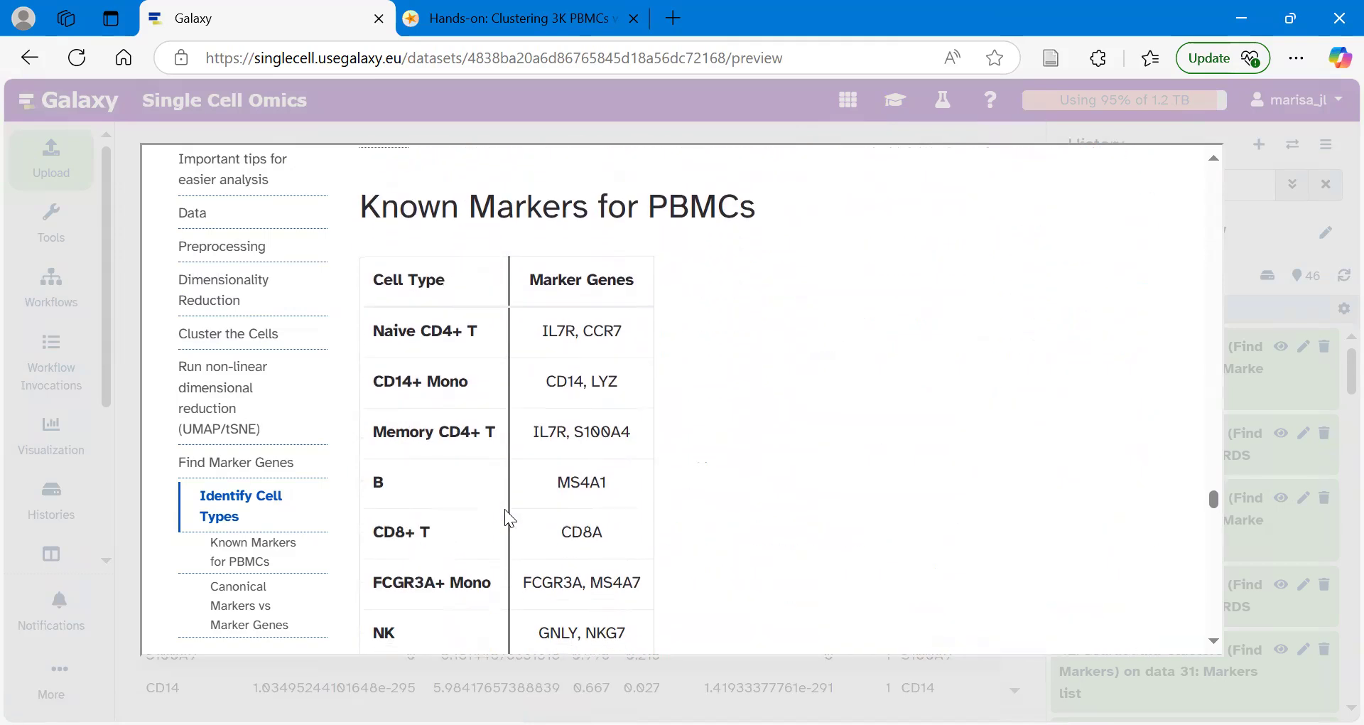
{"action": "scroll", "coordinate": [502, 272], "scroll_direction": "up", "scroll_amount": 4}
{"action": "scroll", "coordinate": [502, 272], "scroll_direction": "up", "scroll_amount": 4}
{"action": "scroll", "coordinate": [503, 273], "scroll_direction": "down", "scroll_amount": 8}
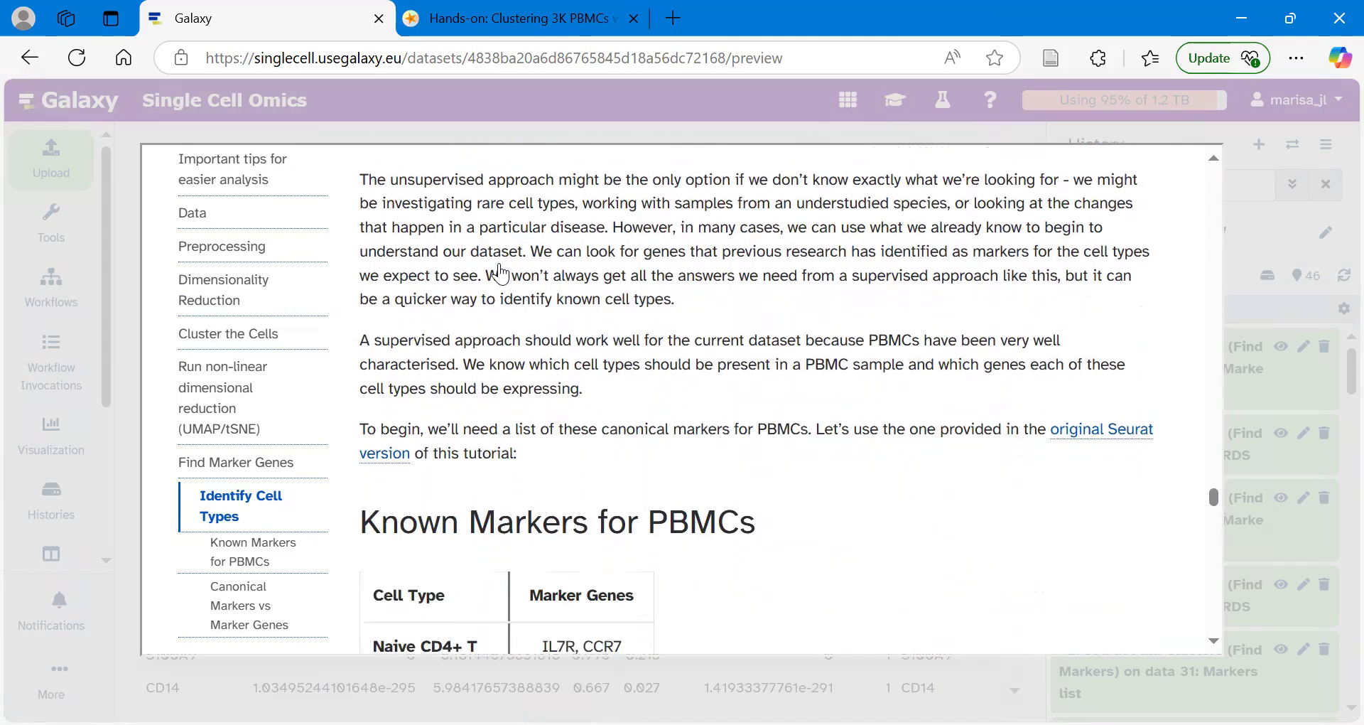
{"action": "scroll", "coordinate": [569, 276], "scroll_direction": "up", "scroll_amount": 2}
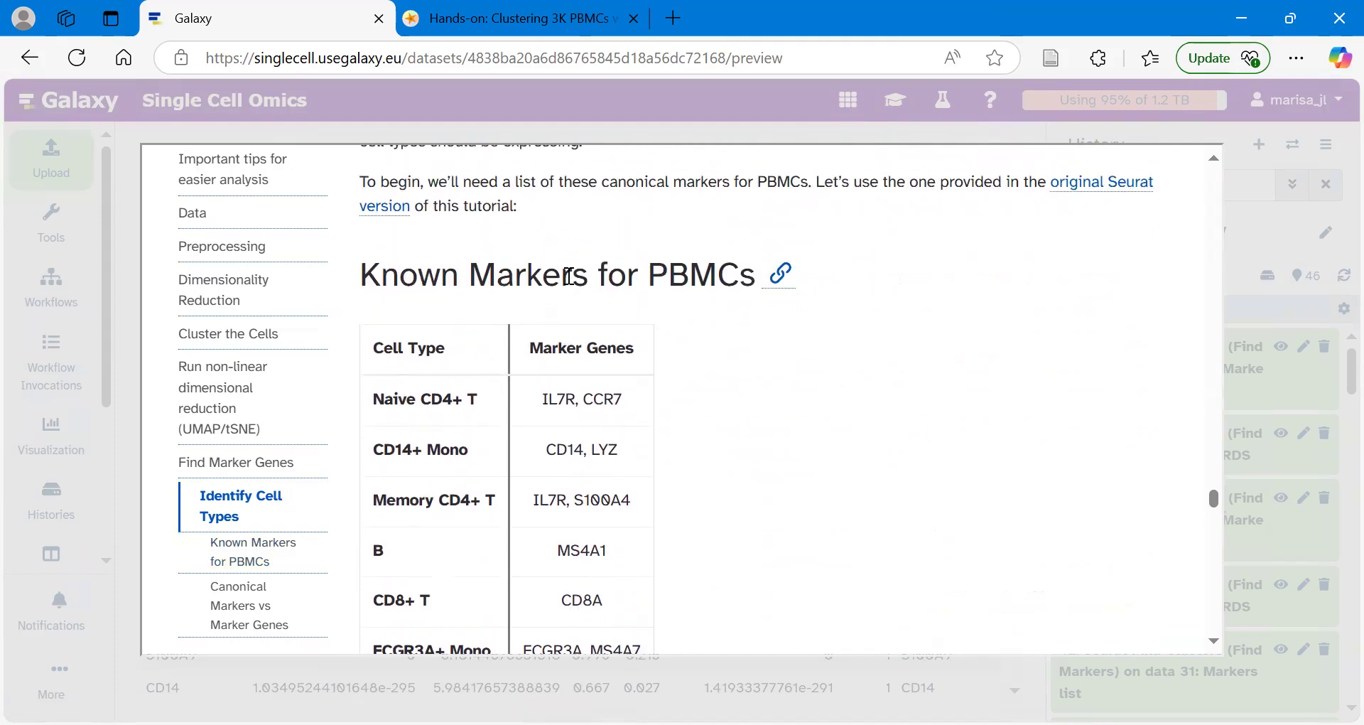
Copy the feature list CD79A,MS4A1 from the tutorial's B cell violin plot exercise and open its Seurat Visualize tool
{"action": "scroll", "coordinate": [570, 276], "scroll_direction": "down", "scroll_amount": 3}
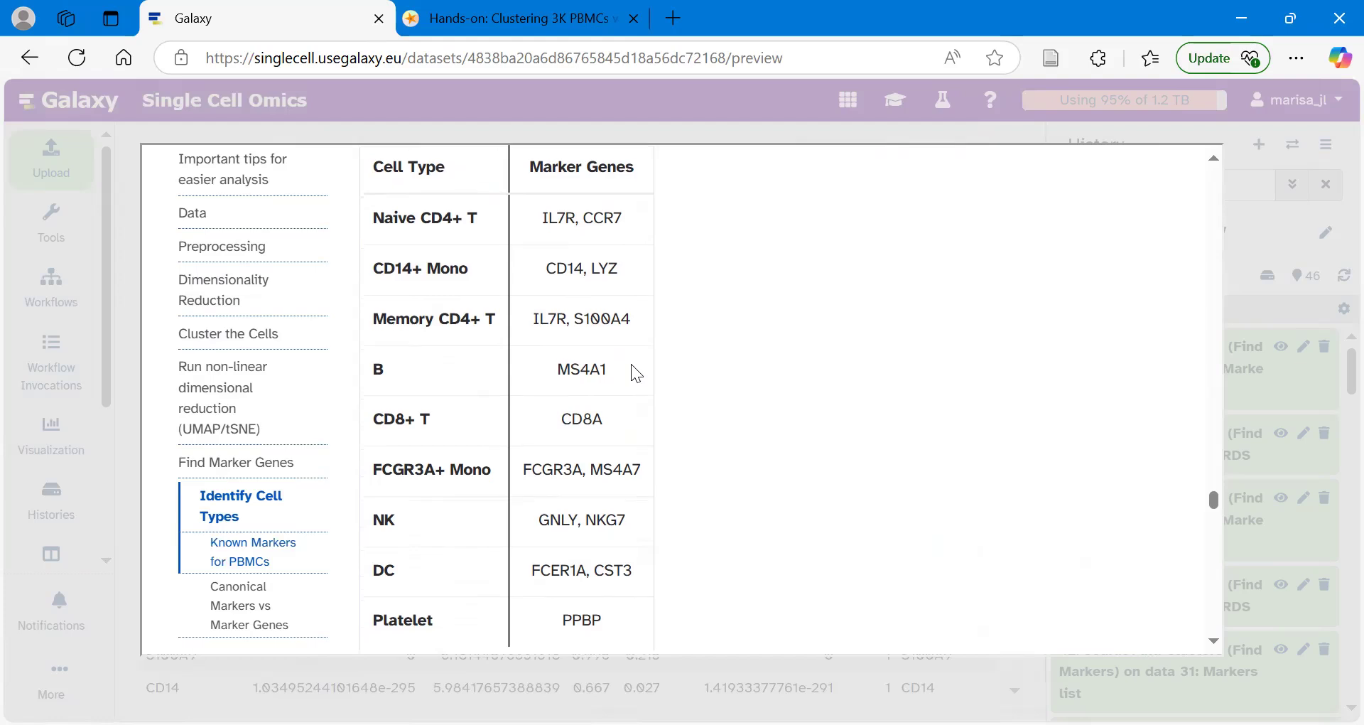
{"action": "scroll", "coordinate": [632, 366], "scroll_direction": "down", "scroll_amount": 2}
{"action": "scroll", "coordinate": [631, 364], "scroll_direction": "down", "scroll_amount": 4}
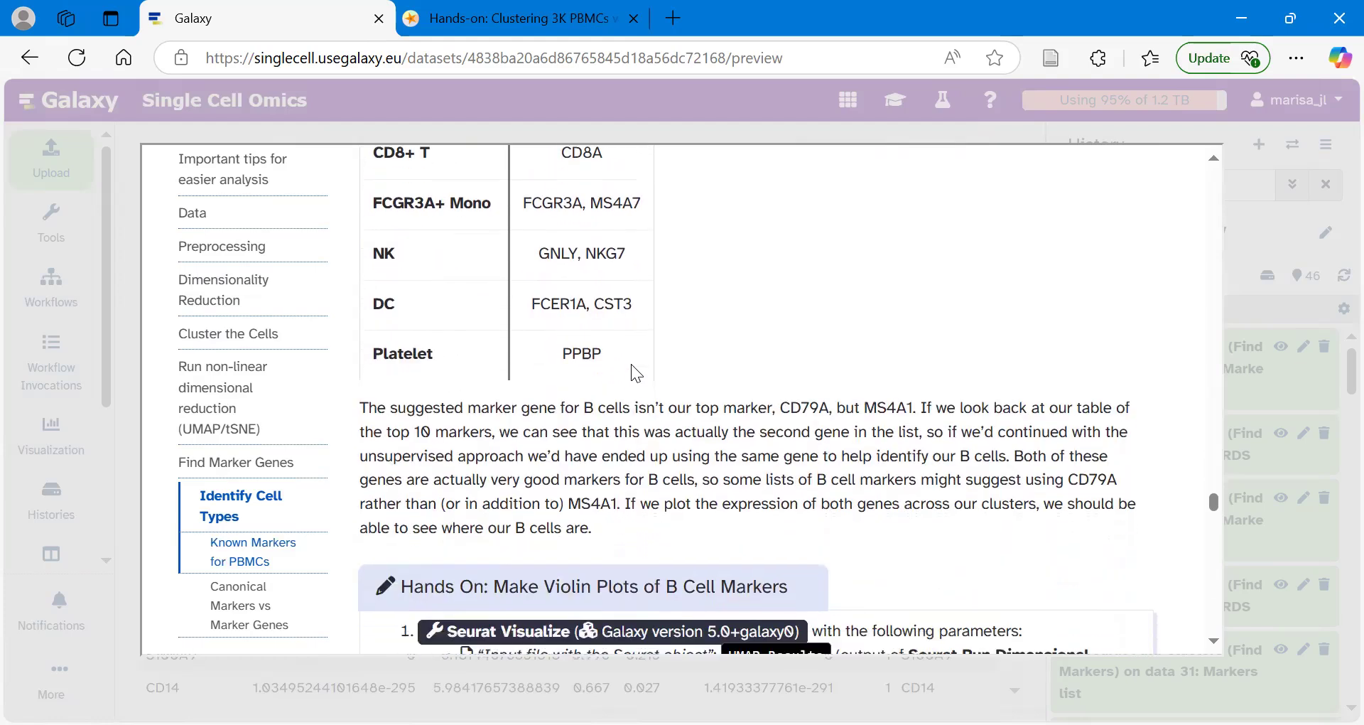
{"action": "scroll", "coordinate": [632, 364], "scroll_direction": "down", "scroll_amount": 4}
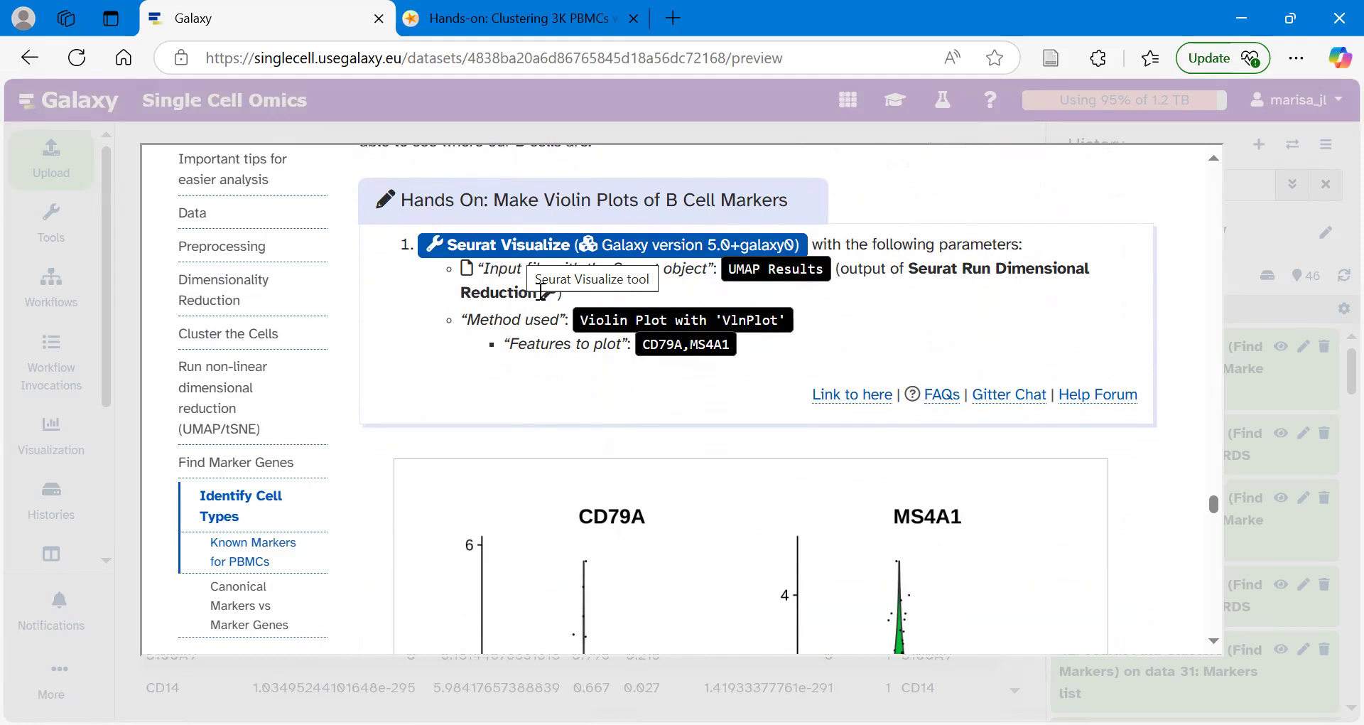
{"action": "left_click_drag", "start_coordinate": [732, 347], "coordinate": [645, 352]}
{"action": "key", "text": "ctrl+c"}
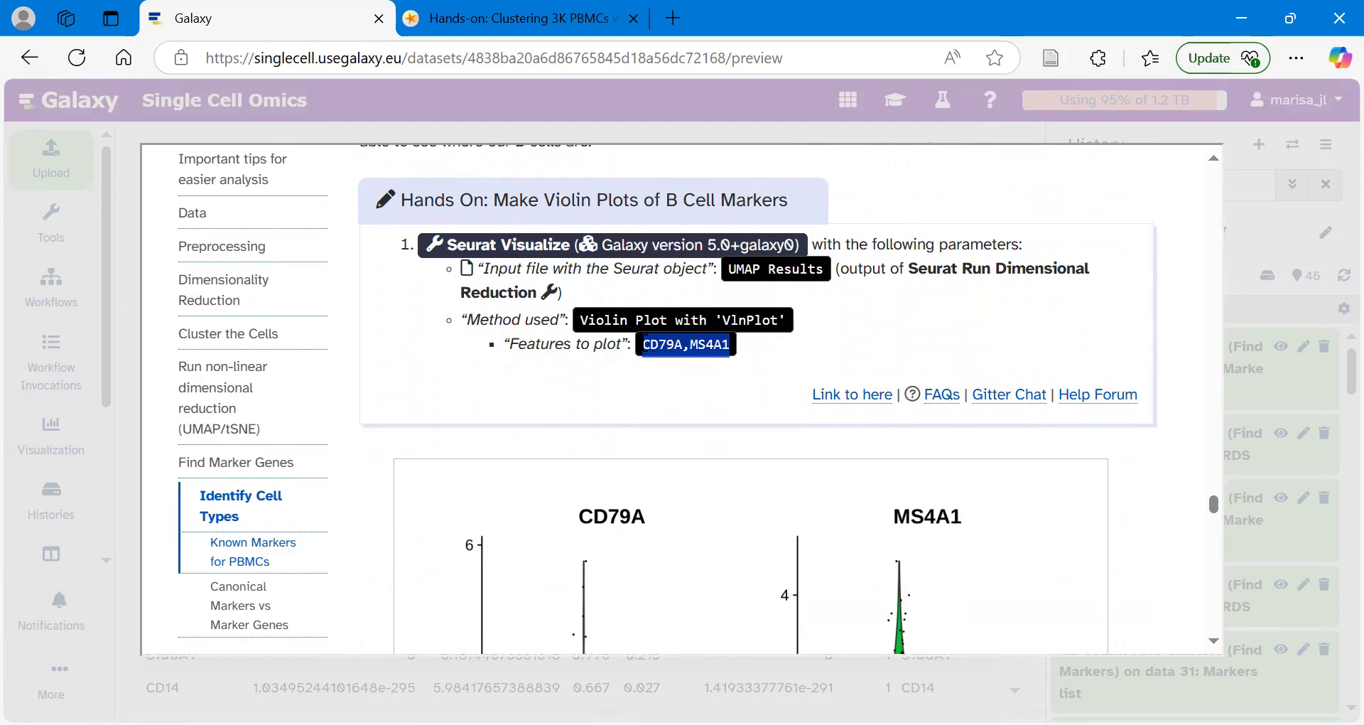
{"action": "left_click", "coordinate": [616, 390]}
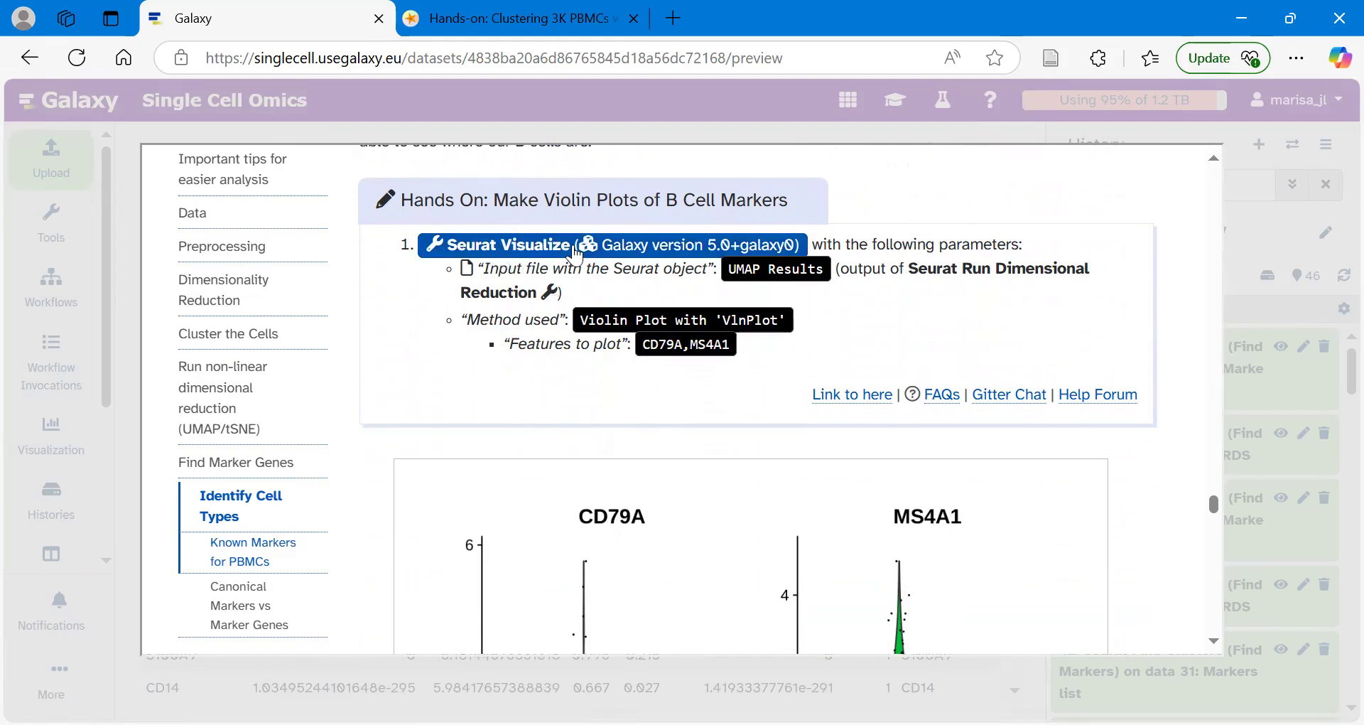
{"action": "left_click", "coordinate": [529, 243]}
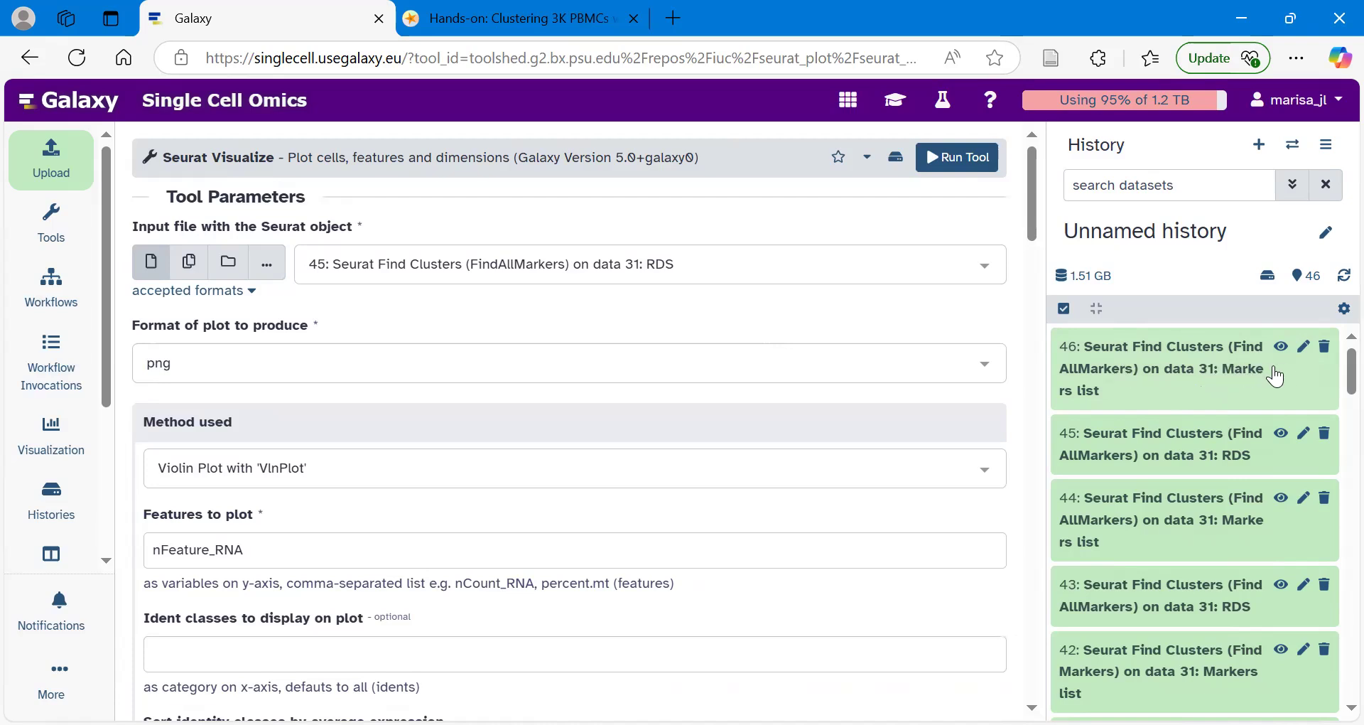
Rename history dataset 46 as DE Markers and save its attributes
{"action": "left_click", "coordinate": [1304, 349]}
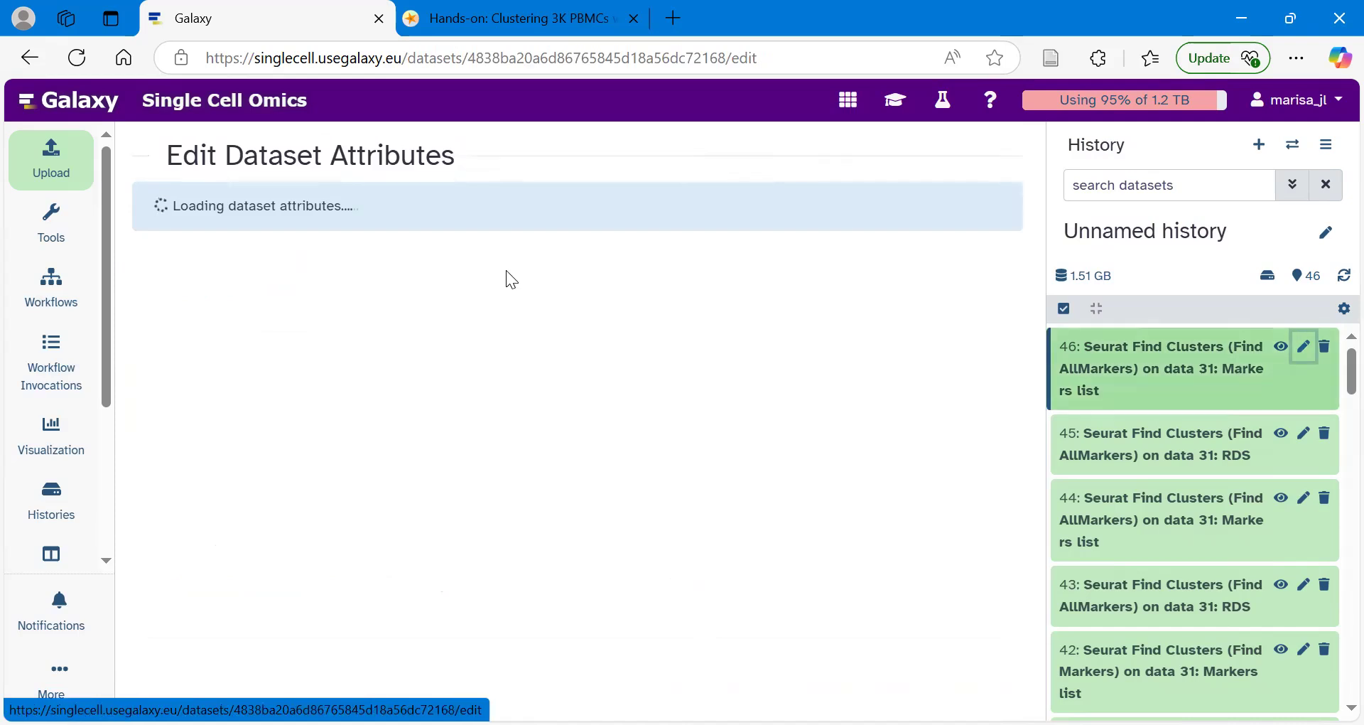
{"action": "left_click_drag", "start_coordinate": [548, 284], "coordinate": [121, 317]}
{"action": "key", "text": "BackSpace"}
{"action": "type", "text": "D"}
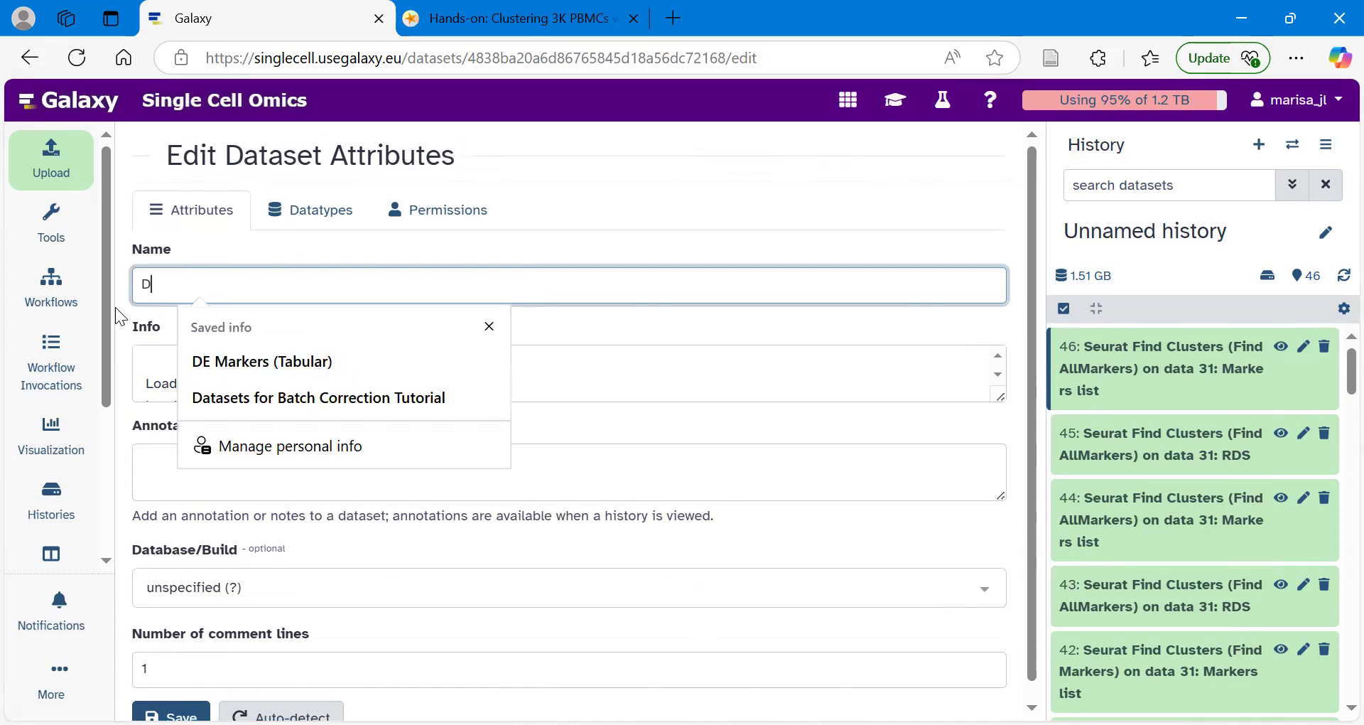
{"action": "type", "text": "E Markers"}
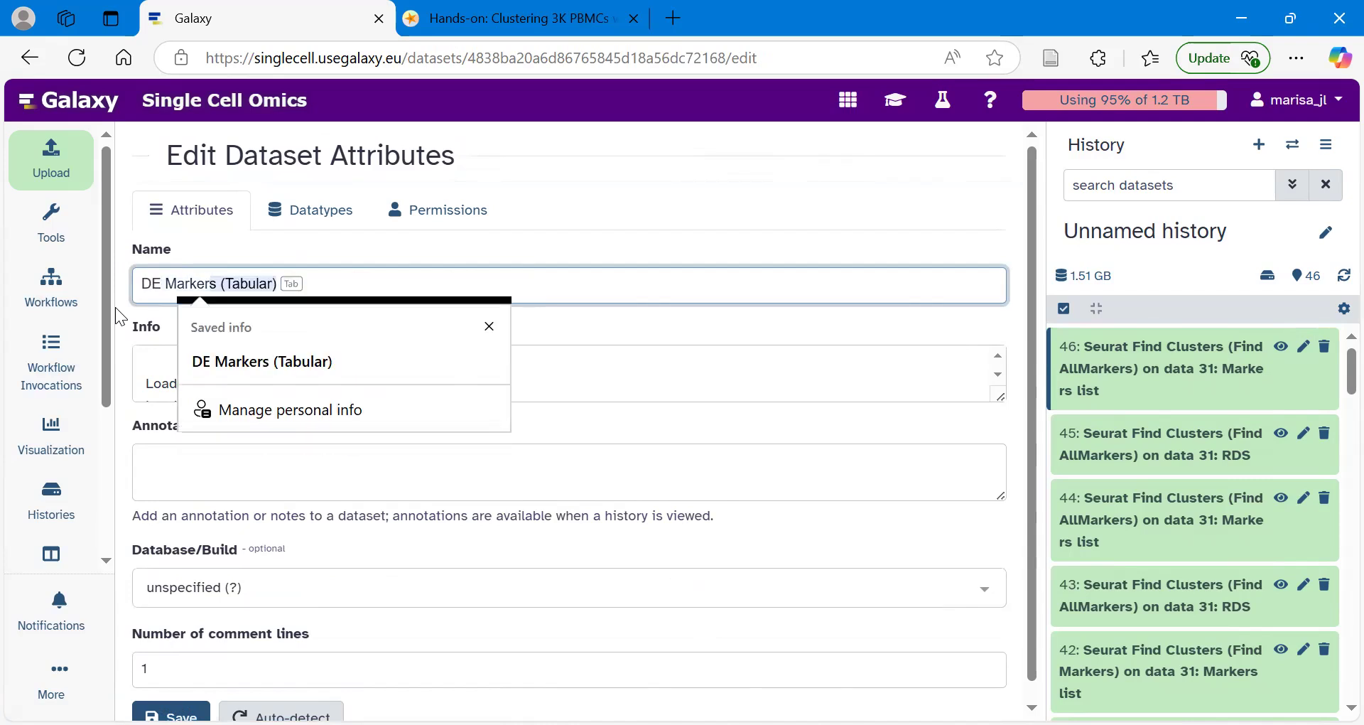
{"action": "left_click", "coordinate": [204, 251]}
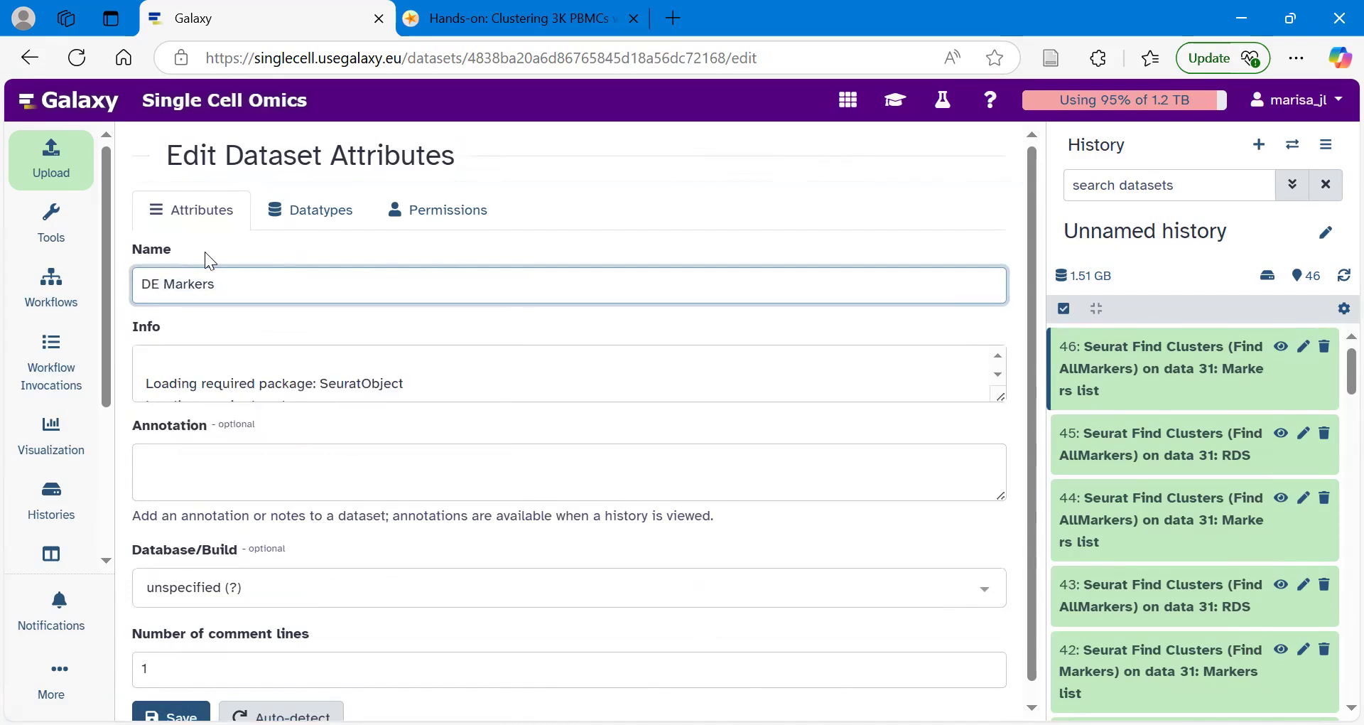
{"action": "scroll", "coordinate": [221, 329], "scroll_direction": "down", "scroll_amount": 1}
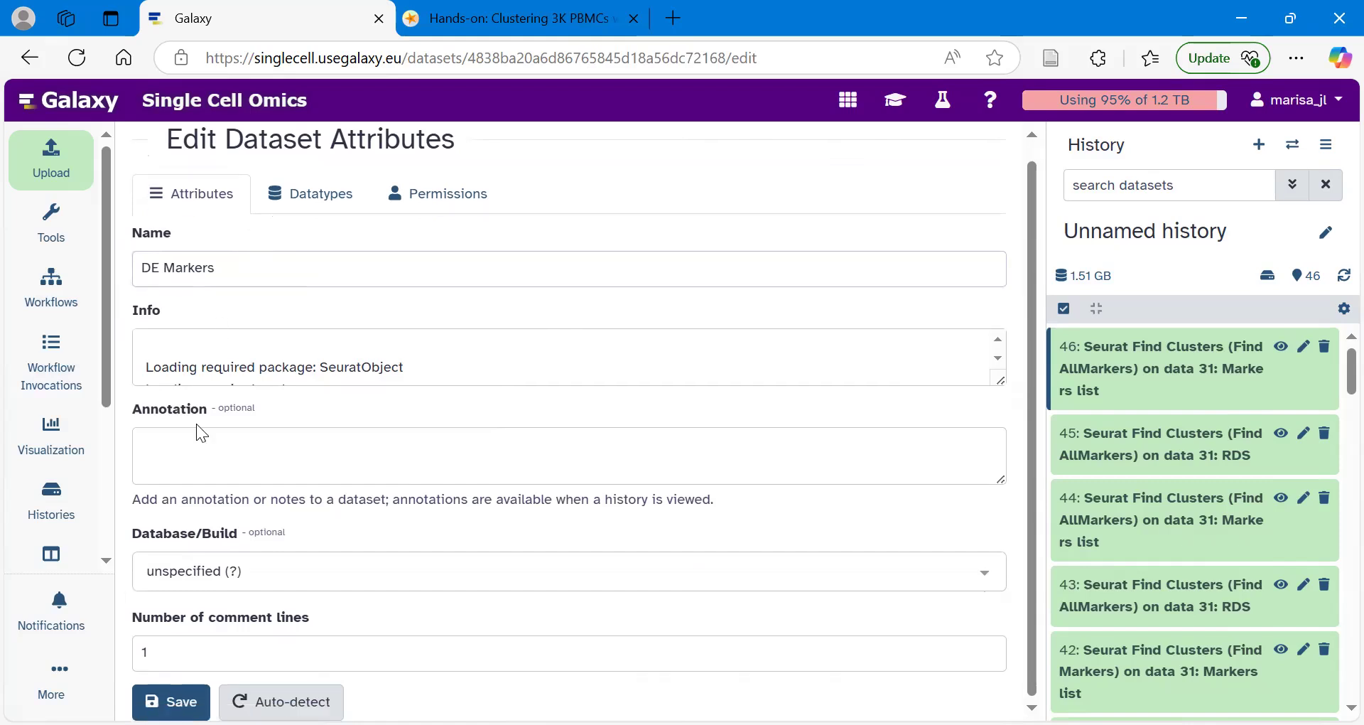
{"action": "left_click", "coordinate": [171, 701]}
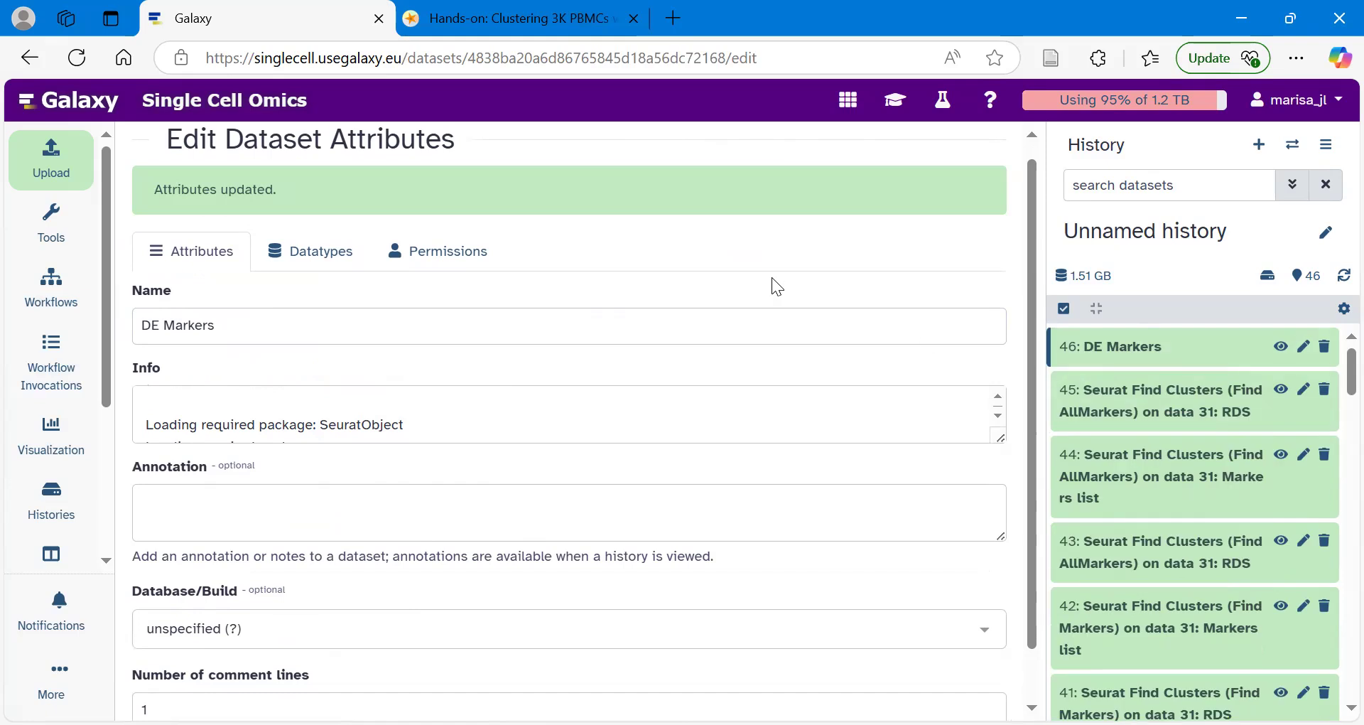
Reopen Seurat Visualize from the tutorial and choose 31: UMAP Results as the Seurat object input
{"action": "left_click", "coordinate": [898, 108]}
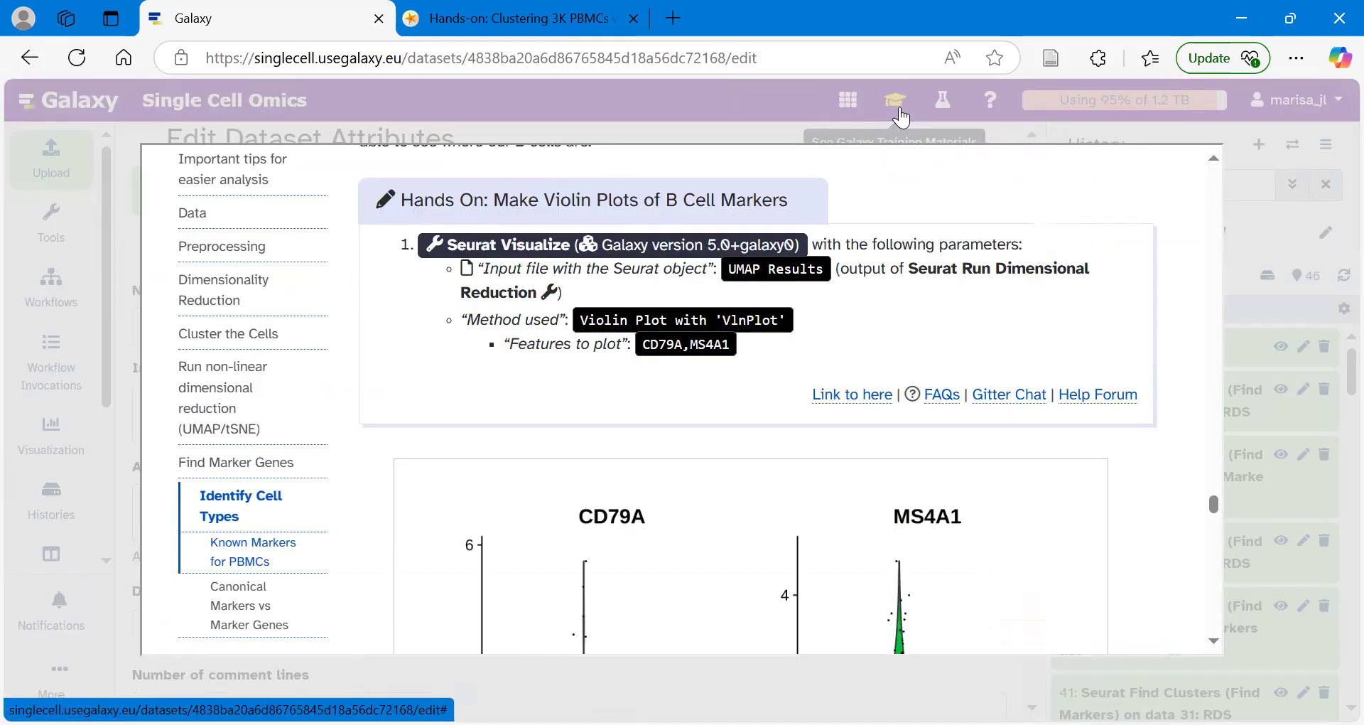
{"action": "left_click", "coordinate": [533, 249]}
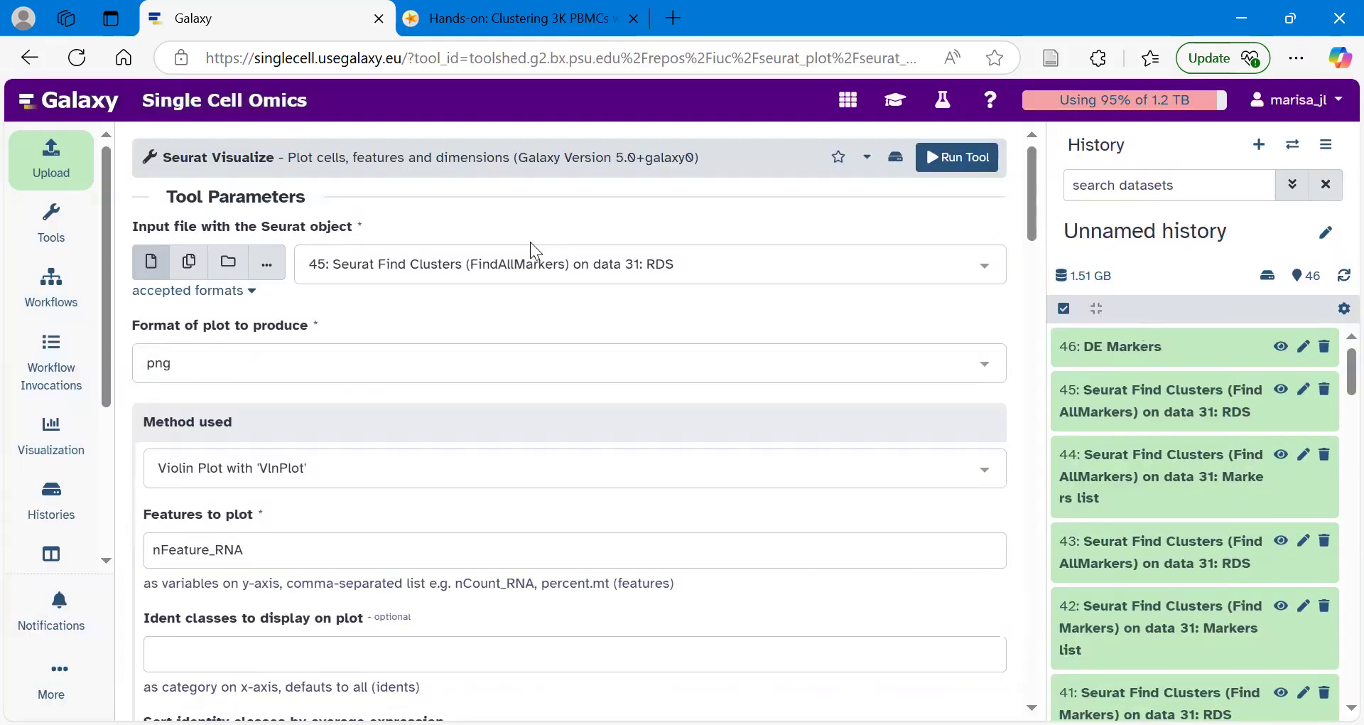
{"action": "left_click", "coordinate": [391, 270]}
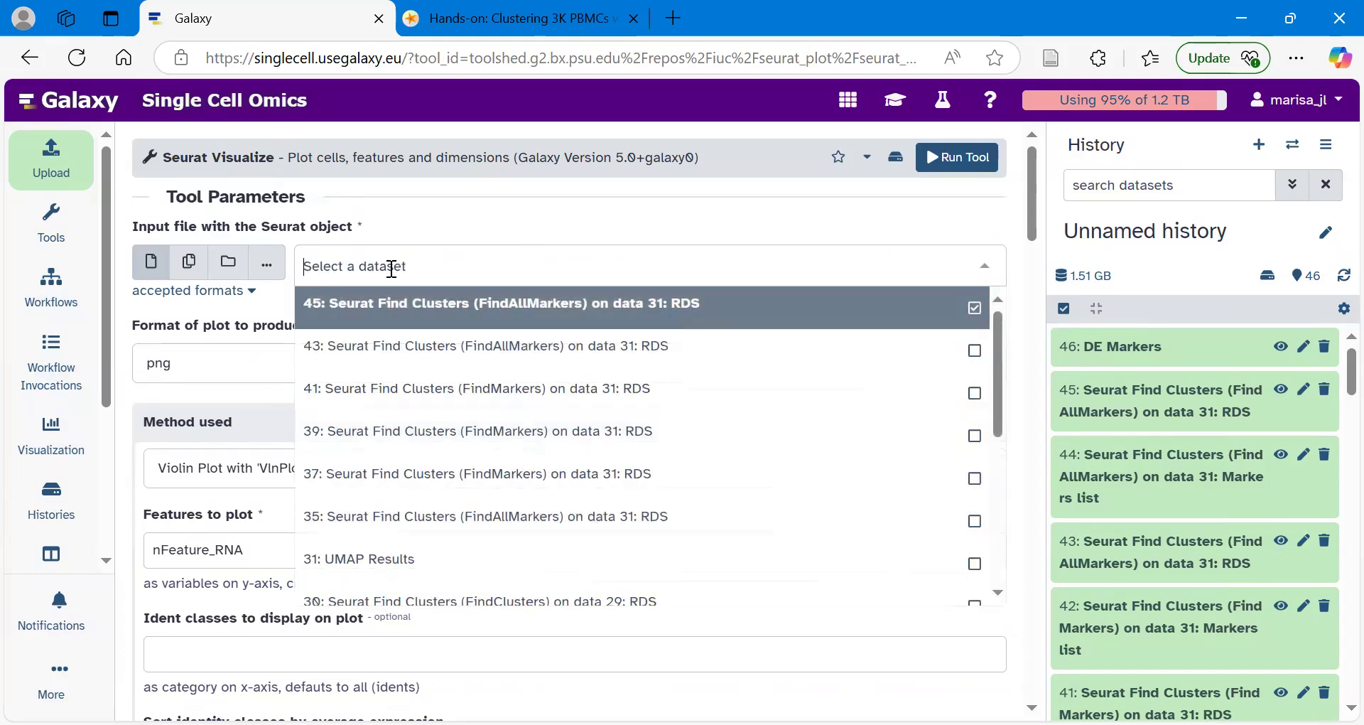
{"action": "left_click", "coordinate": [416, 556]}
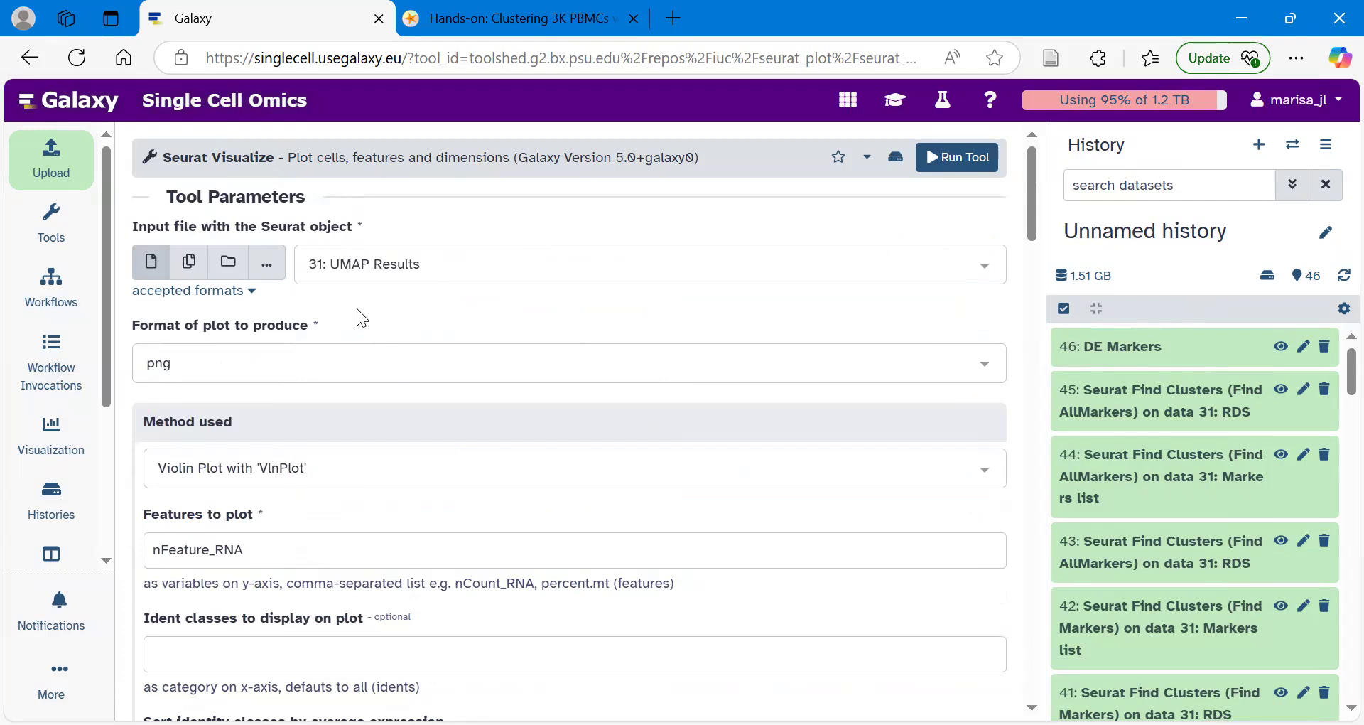
Set the violin plot's features to CD79A,MS4A1 and run Seurat Visualize
{"action": "scroll", "coordinate": [357, 311], "scroll_direction": "down", "scroll_amount": 1}
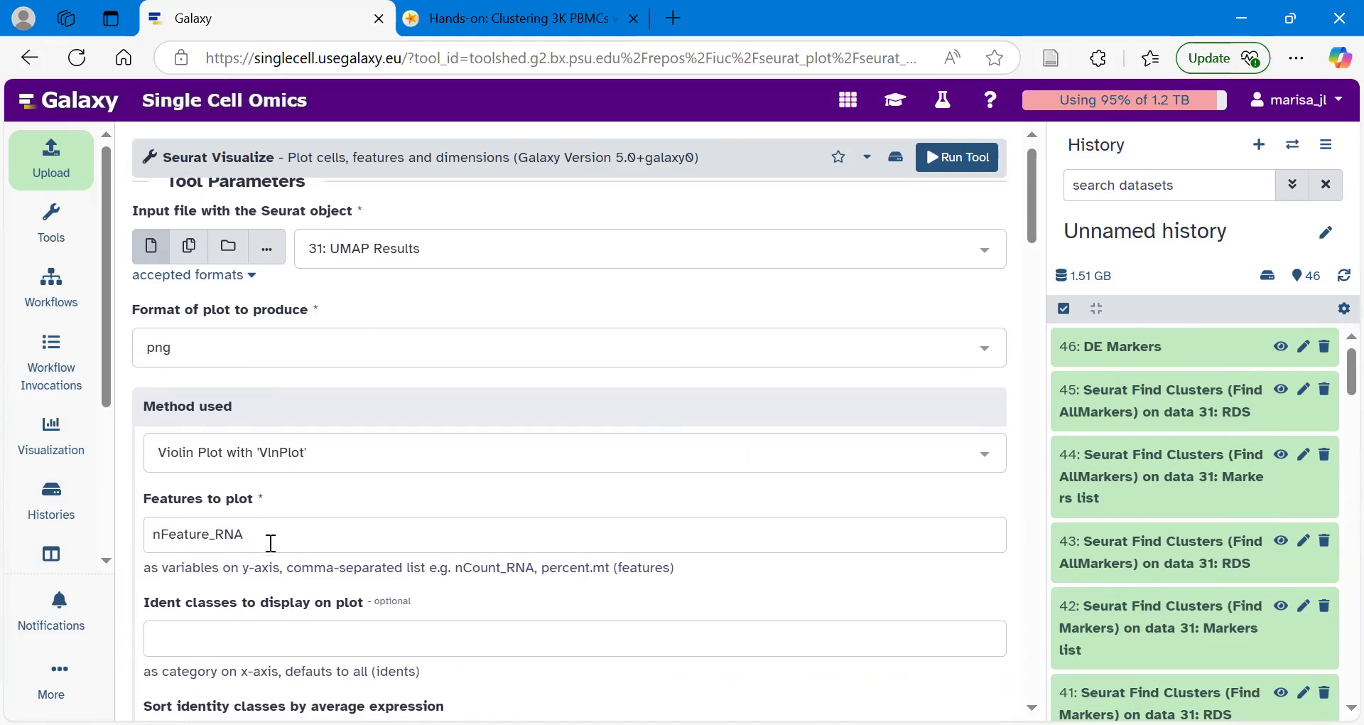
{"action": "left_click_drag", "start_coordinate": [268, 543], "coordinate": [137, 542]}
{"action": "key", "text": "BackSpace"}
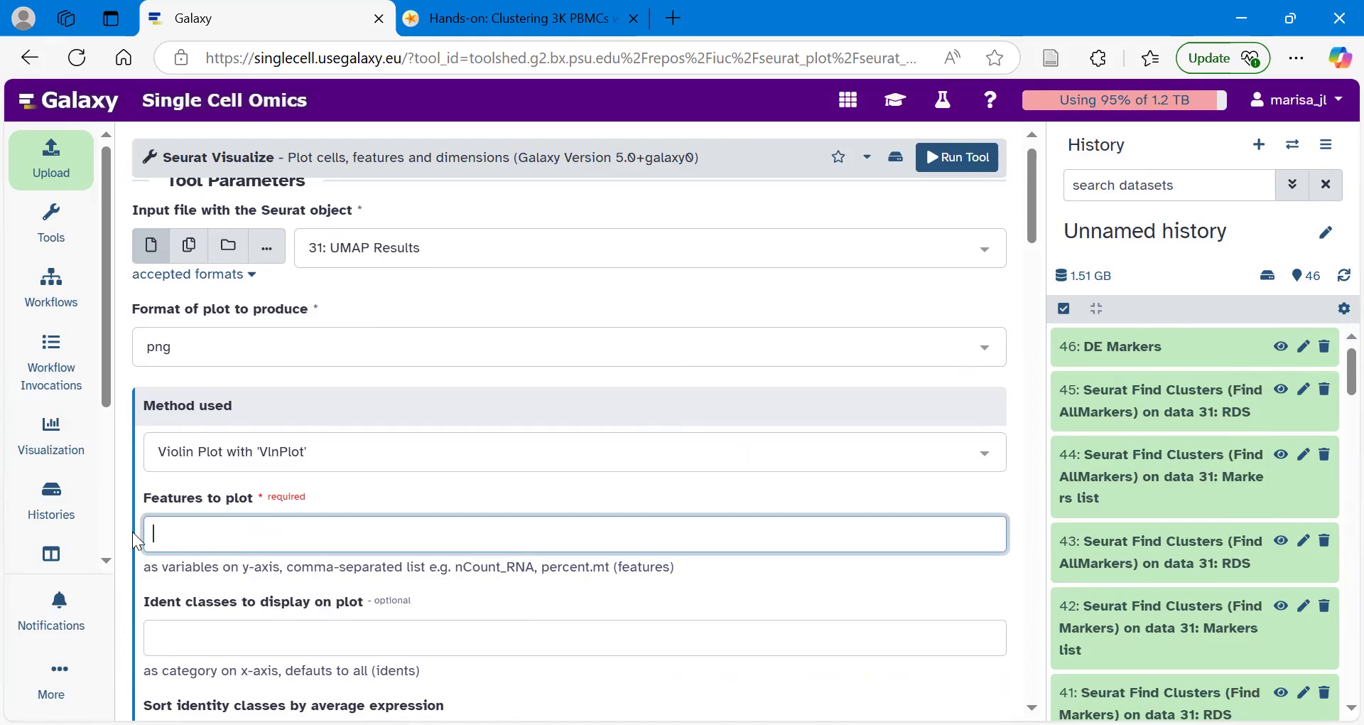
{"action": "type", "text": "CD79A,MS4A1"}
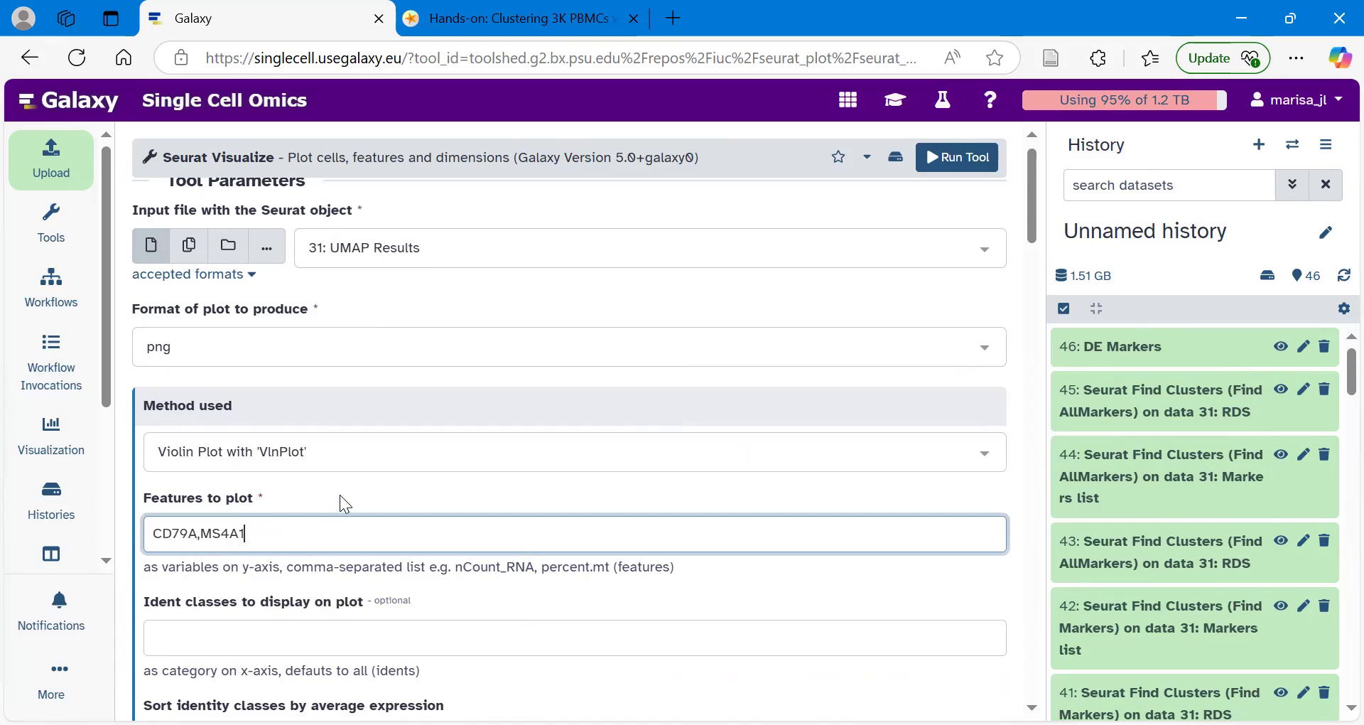
{"action": "left_click", "coordinate": [382, 493]}
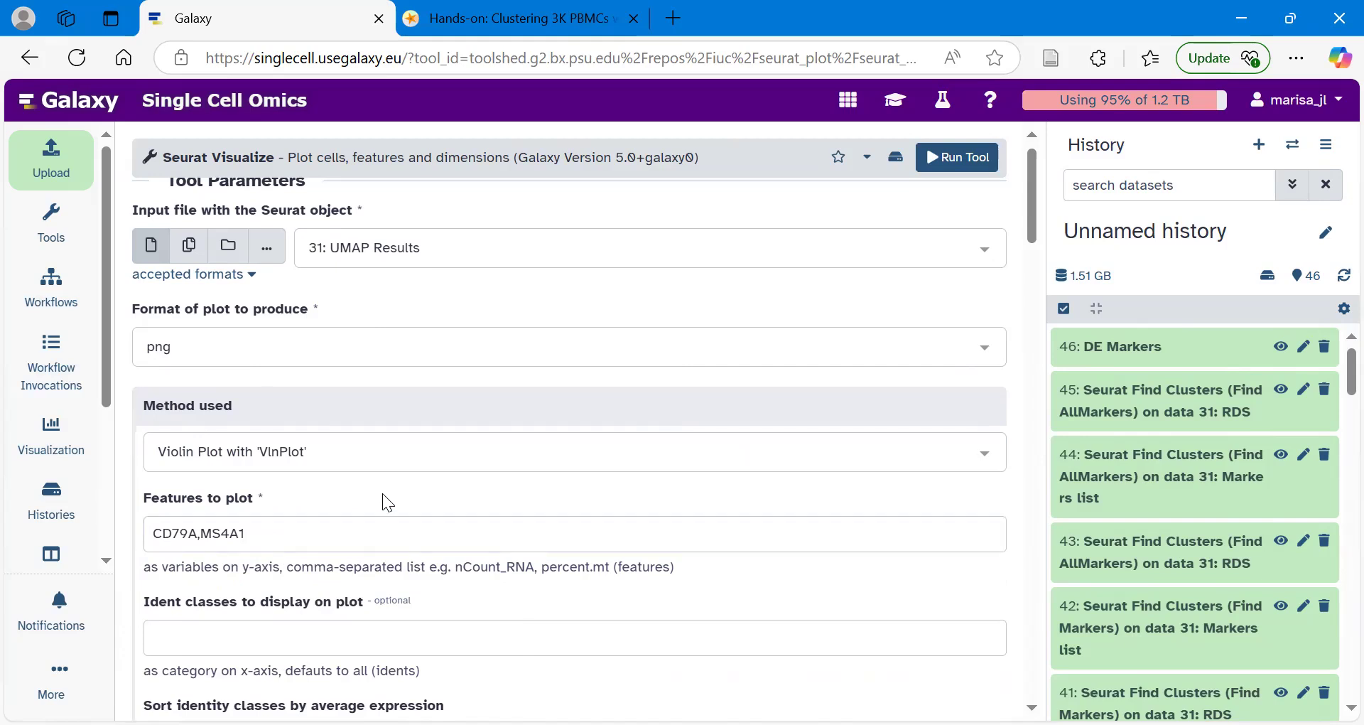
{"action": "left_click", "coordinate": [956, 160]}
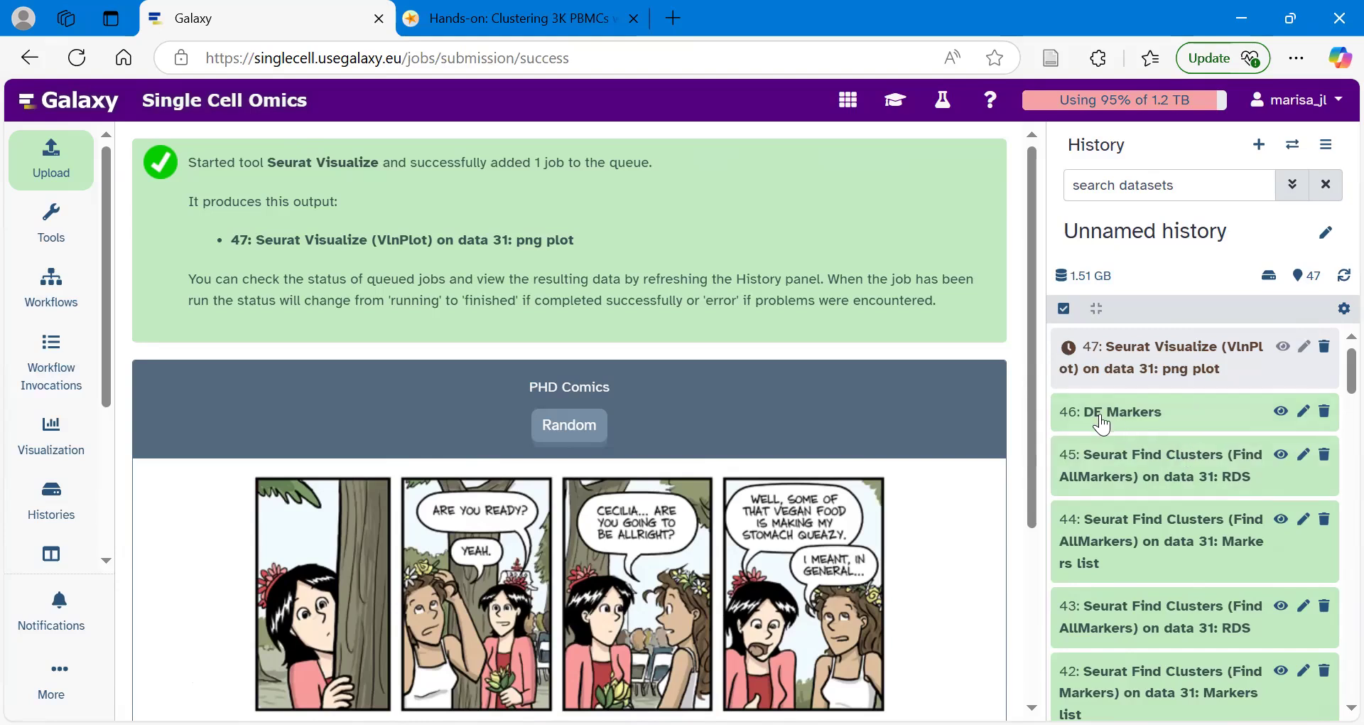
Display the DE Markers dataset and examine its top marker genes from cluster 0 through cluster 3
{"action": "left_click", "coordinate": [1278, 416]}
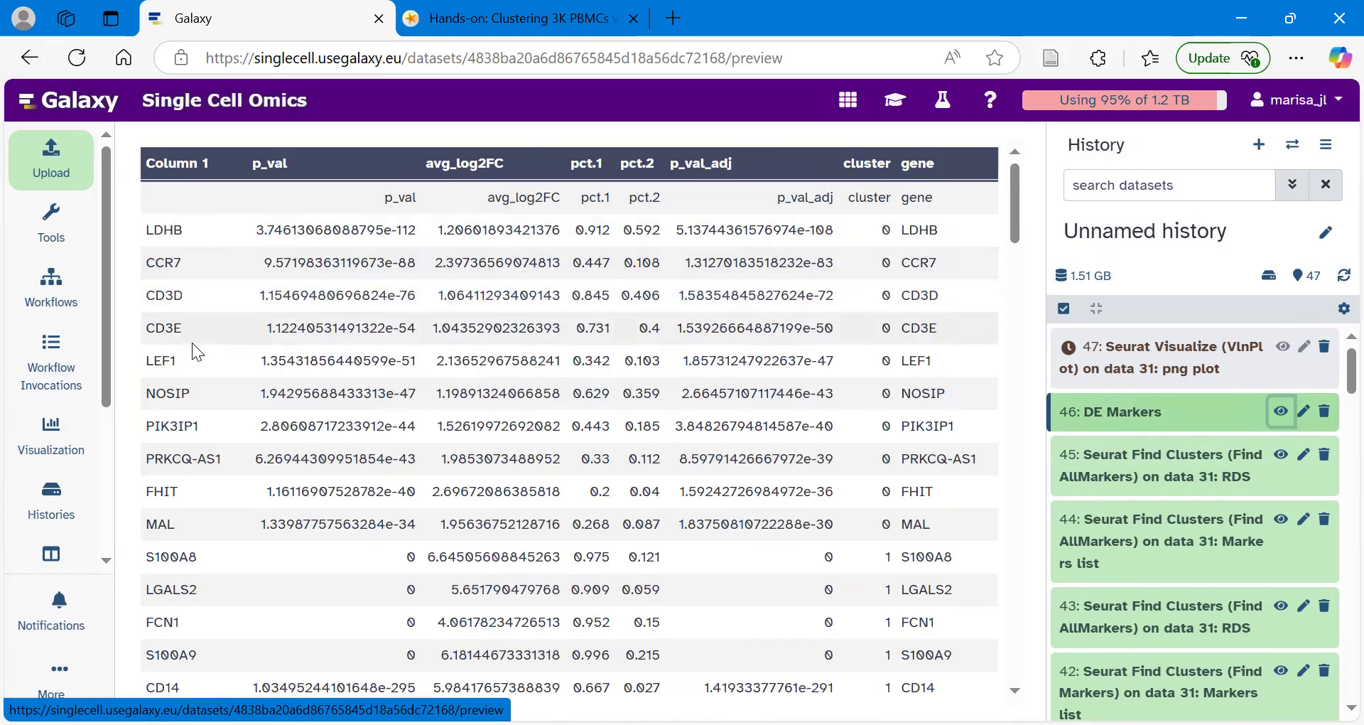
{"action": "scroll", "coordinate": [207, 492], "scroll_direction": "down", "scroll_amount": 6}
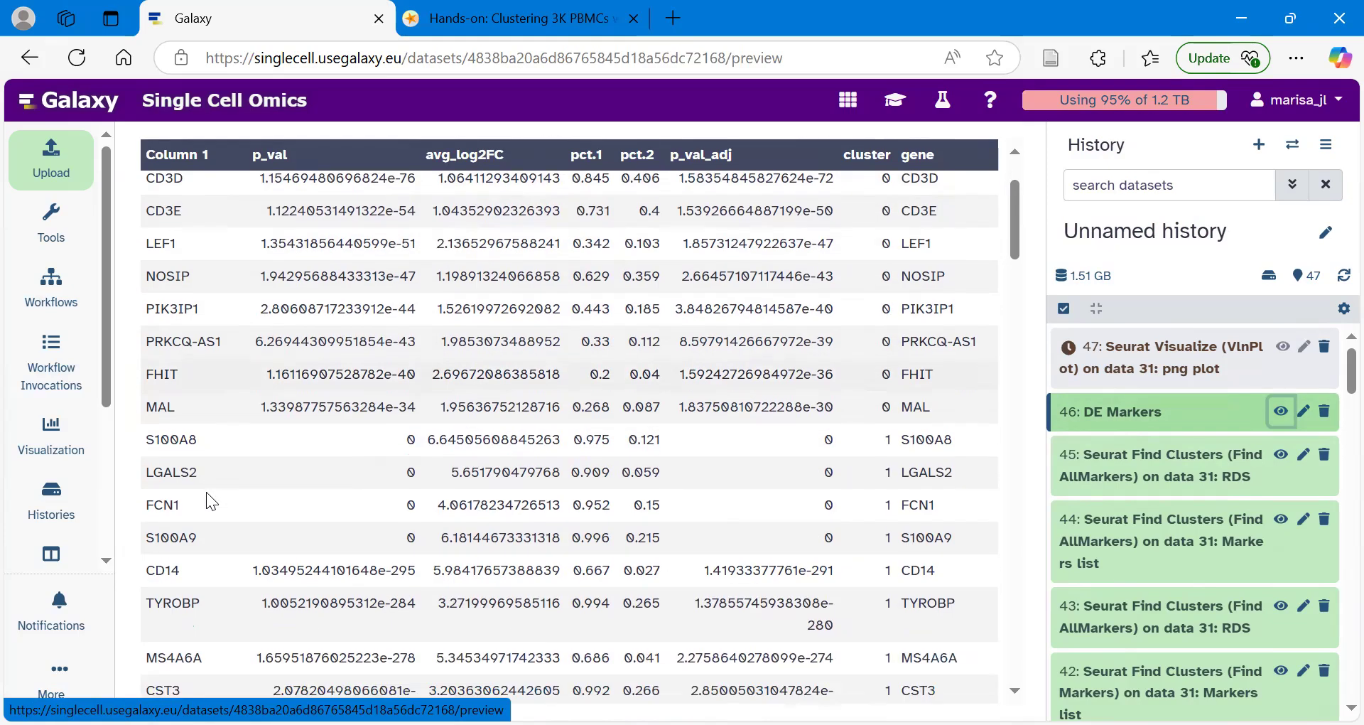
{"action": "scroll", "coordinate": [206, 492], "scroll_direction": "down", "scroll_amount": 4}
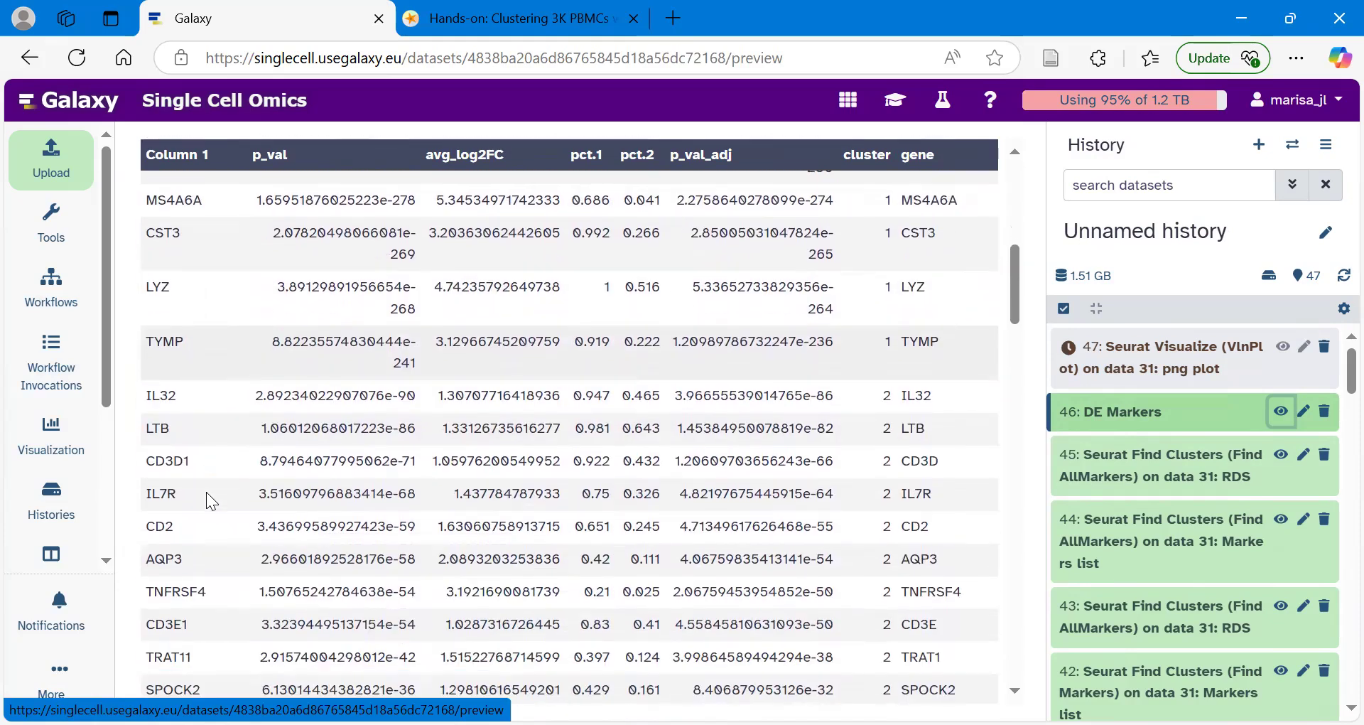
{"action": "scroll", "coordinate": [206, 491], "scroll_direction": "down", "scroll_amount": 3}
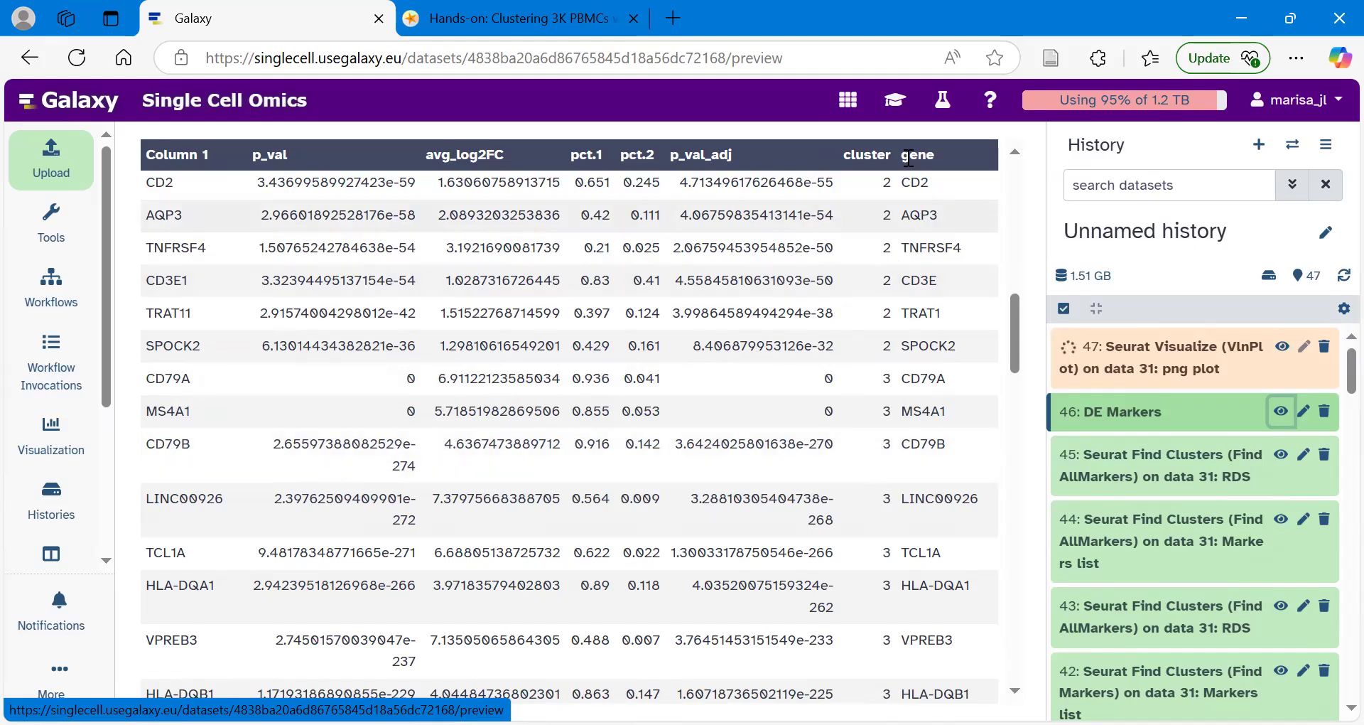
Reopen the training tutorial and review the Known Markers for PBMCs table for comparison
{"action": "left_click", "coordinate": [895, 106]}
{"action": "scroll", "coordinate": [640, 375], "scroll_direction": "up", "scroll_amount": 8}
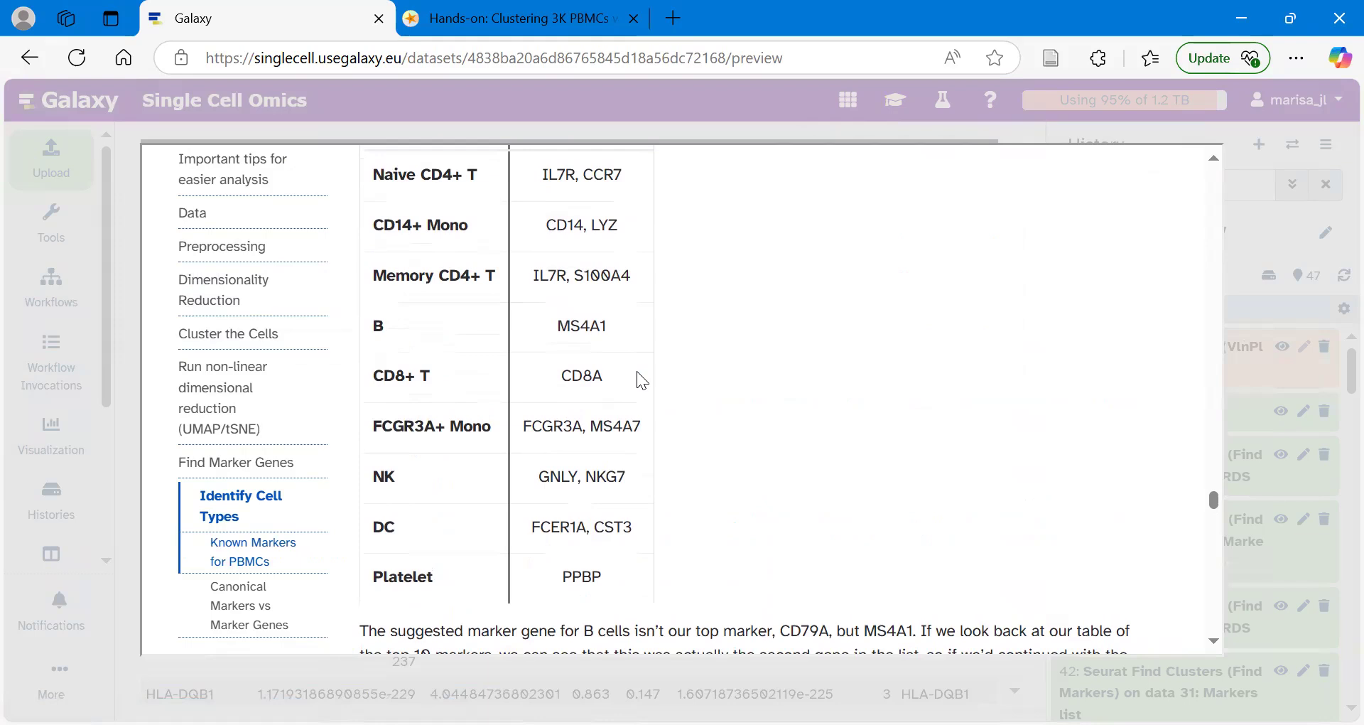
{"action": "scroll", "coordinate": [505, 302], "scroll_direction": "up", "scroll_amount": 3}
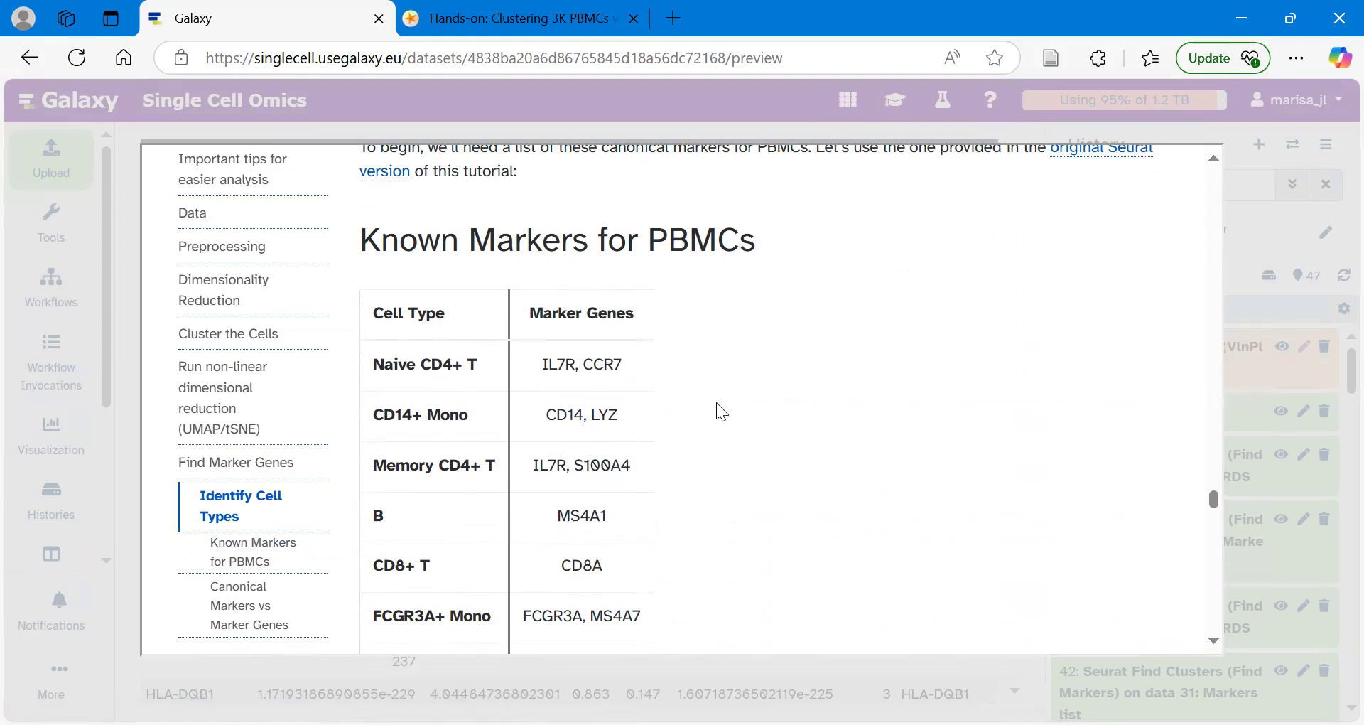
Copy the feature list IL7R,CCR7,S100A4,CD8A from the tutorial's T cell violin plot exercise
{"action": "scroll", "coordinate": [716, 403], "scroll_direction": "down", "scroll_amount": 12}
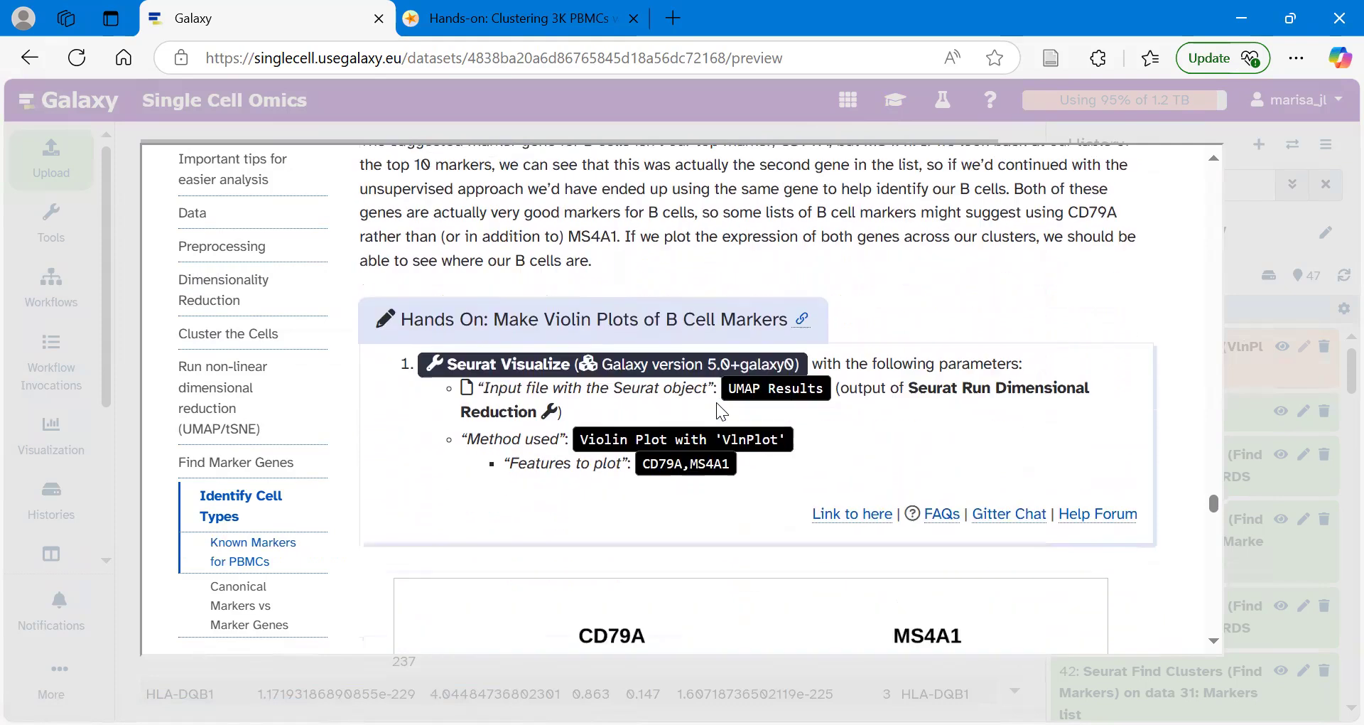
{"action": "scroll", "coordinate": [716, 402], "scroll_direction": "down", "scroll_amount": 8}
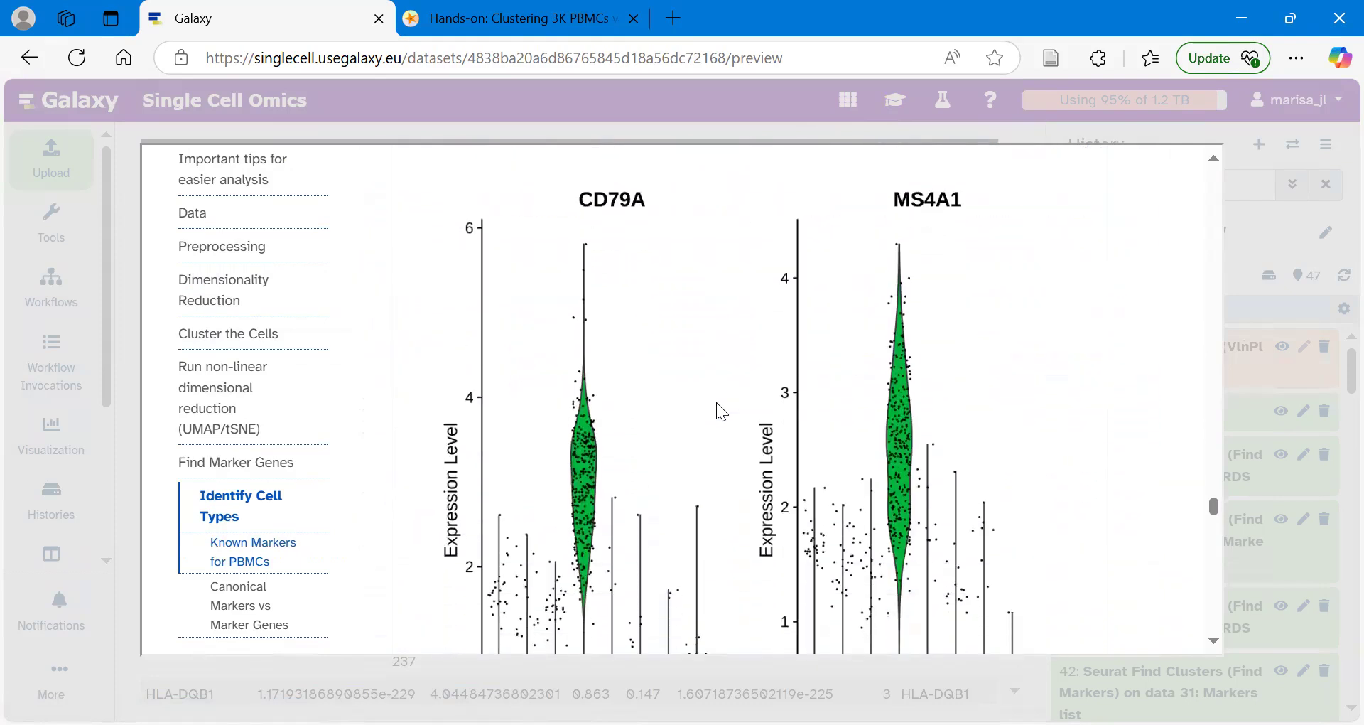
{"action": "scroll", "coordinate": [716, 402], "scroll_direction": "down", "scroll_amount": 10}
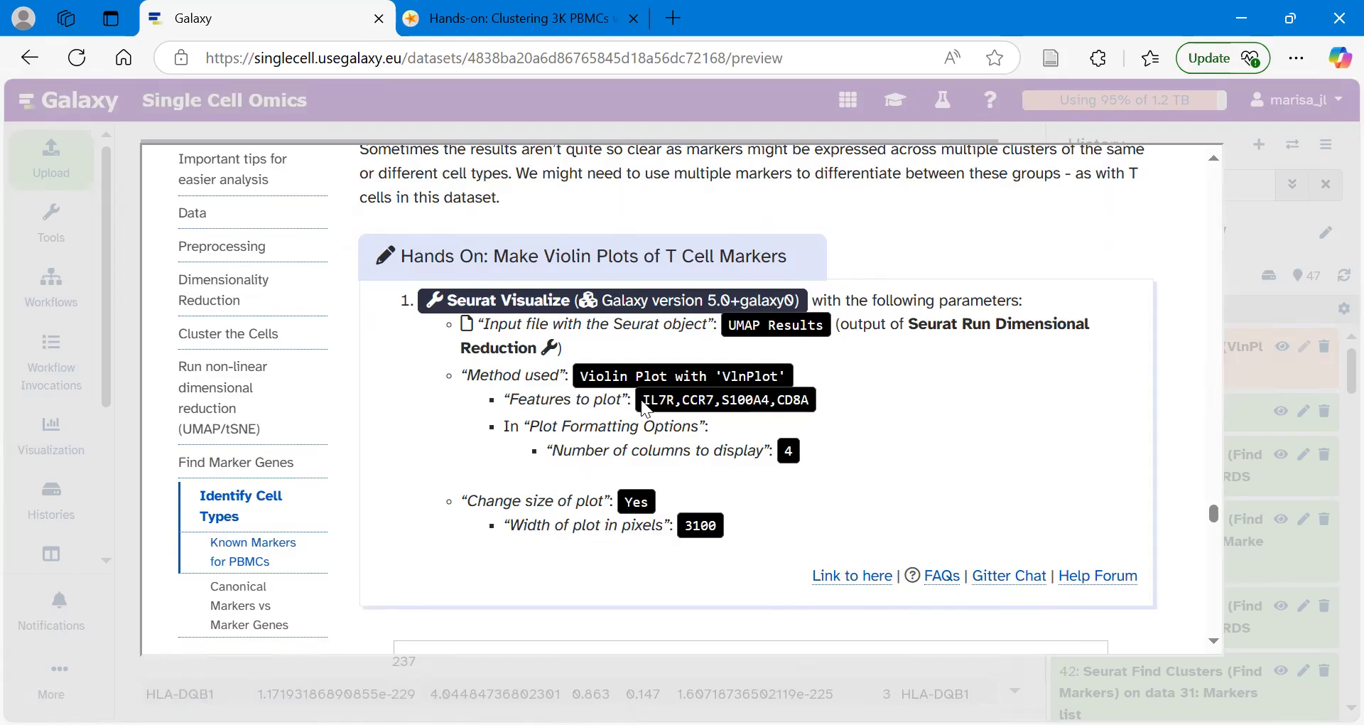
{"action": "left_click_drag", "start_coordinate": [642, 400], "coordinate": [813, 408]}
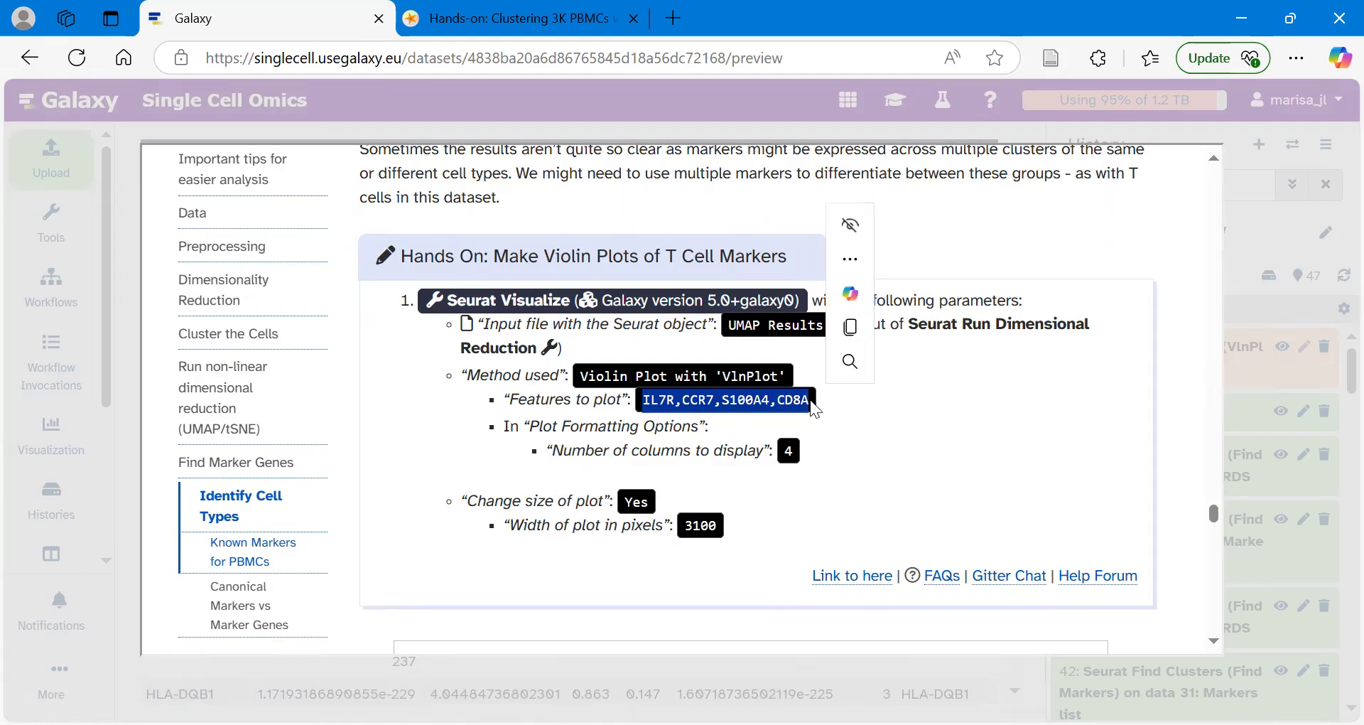
{"action": "key", "text": "ctrl+c"}
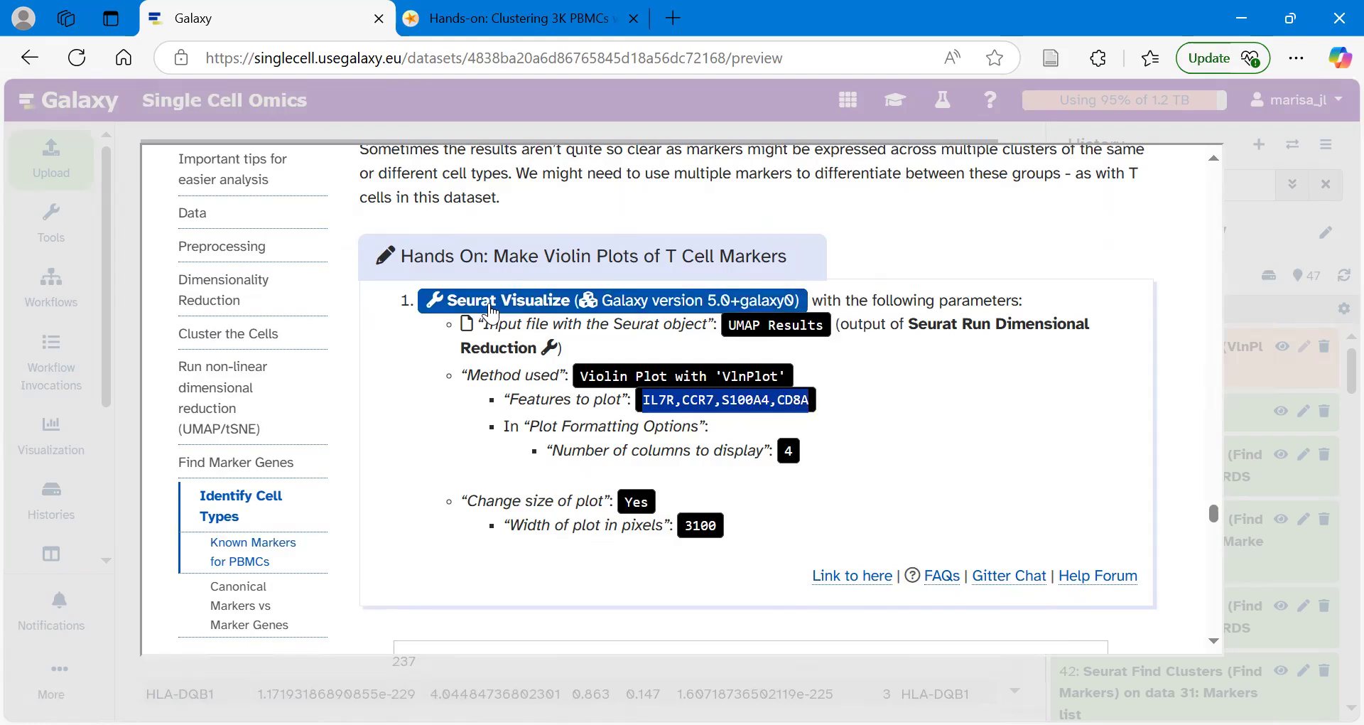
Open Seurat Visualize from the T cell exercise and select 31: UMAP Results as the input Seurat object
{"action": "left_click", "coordinate": [517, 301]}
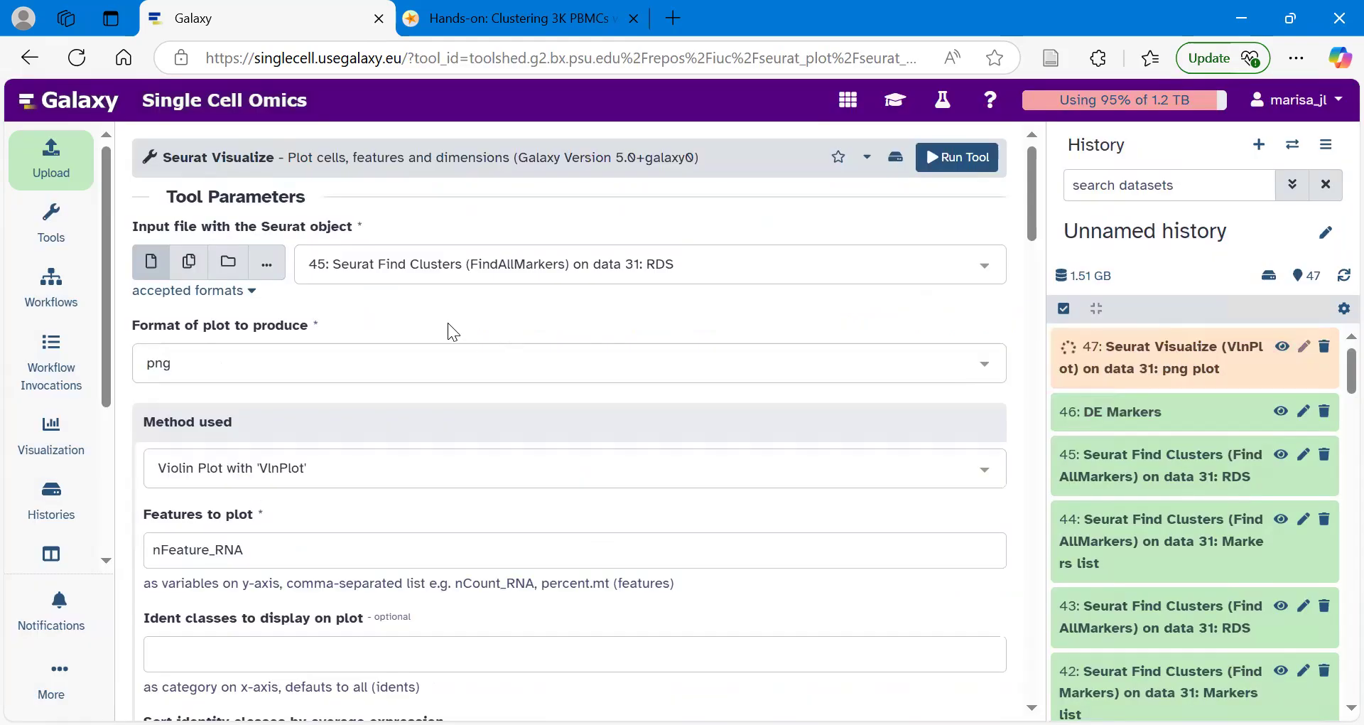
{"action": "left_click", "coordinate": [382, 269]}
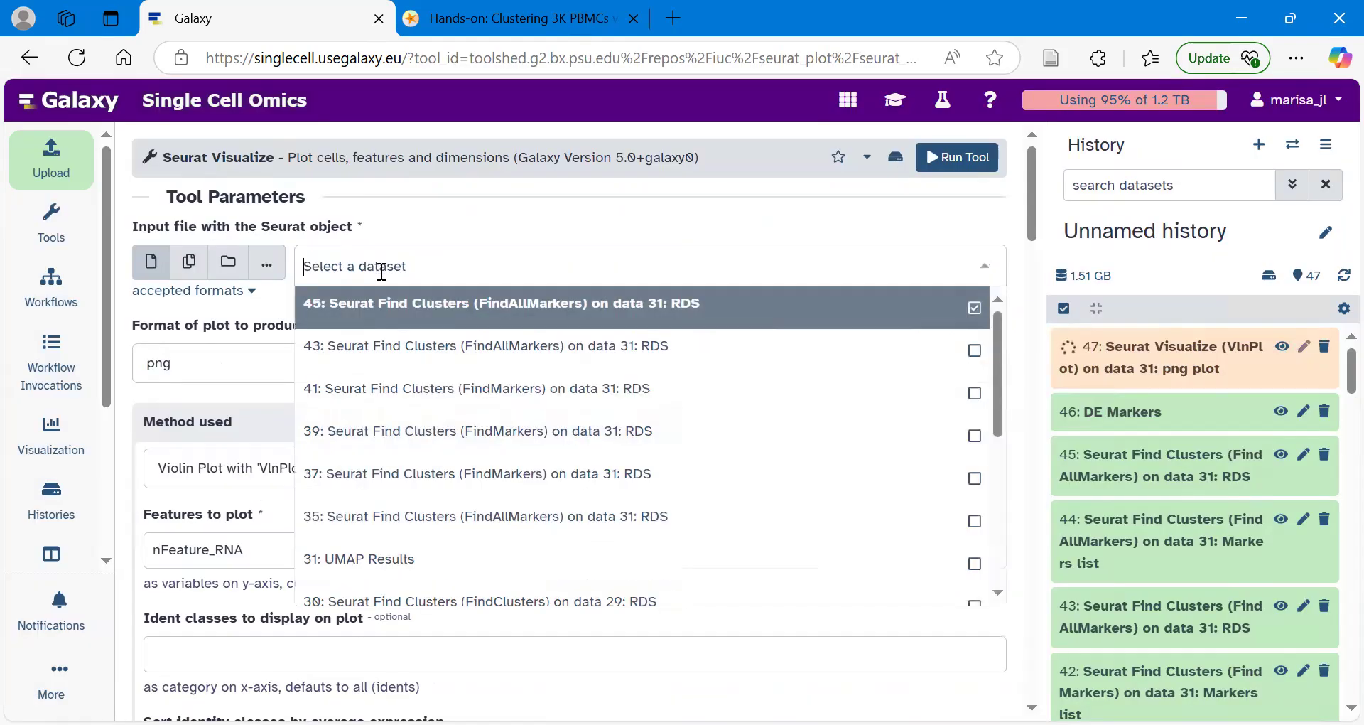
{"action": "left_click", "coordinate": [416, 566]}
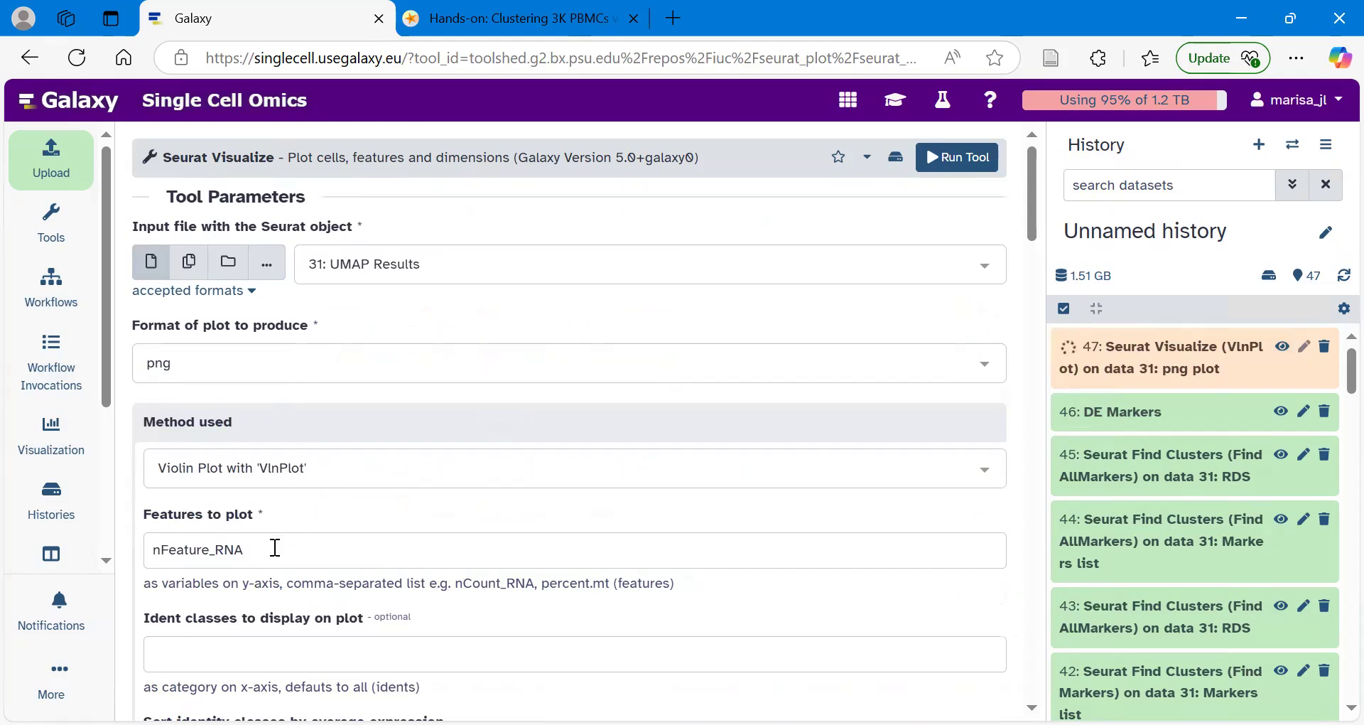
Replace the features to plot with IL7R,CCR7,S100A4,CD8A for the violin plot
{"action": "left_click_drag", "start_coordinate": [274, 547], "coordinate": [143, 552]}
{"action": "key", "text": "BackSpace"}
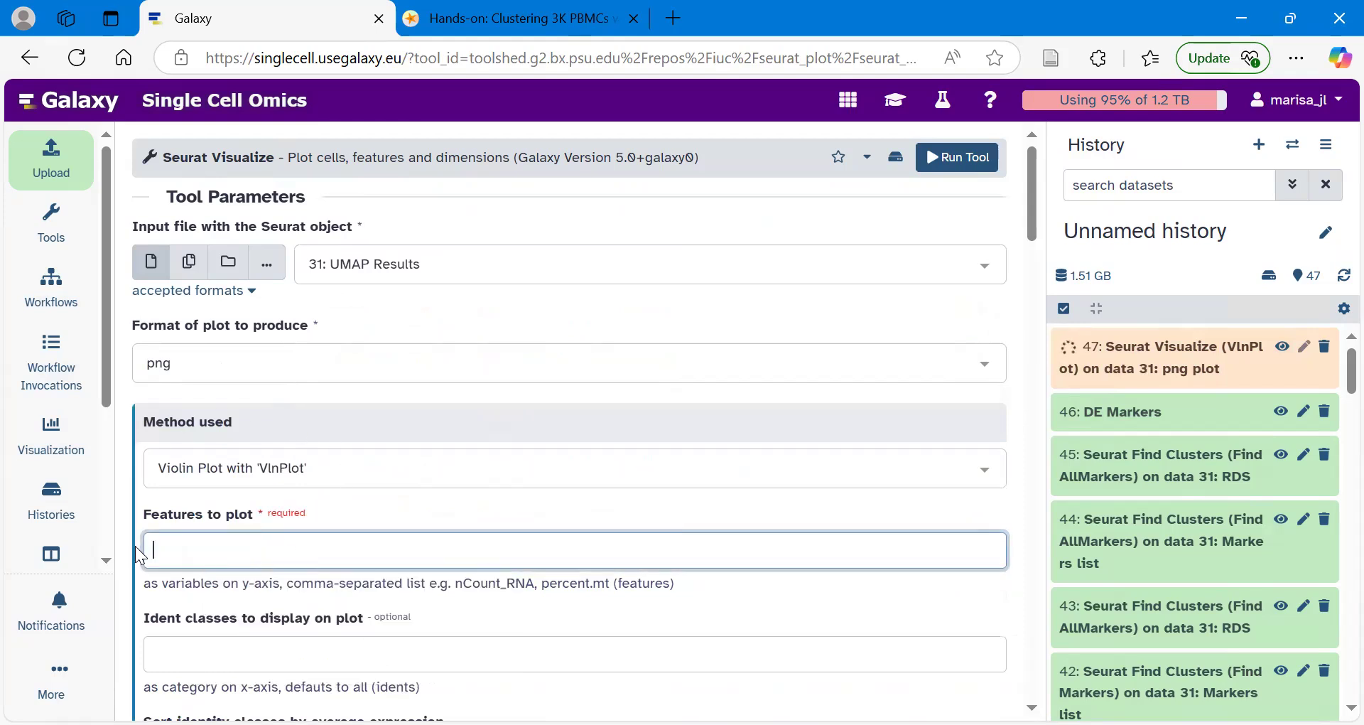
{"action": "key", "text": "ctrl+v"}
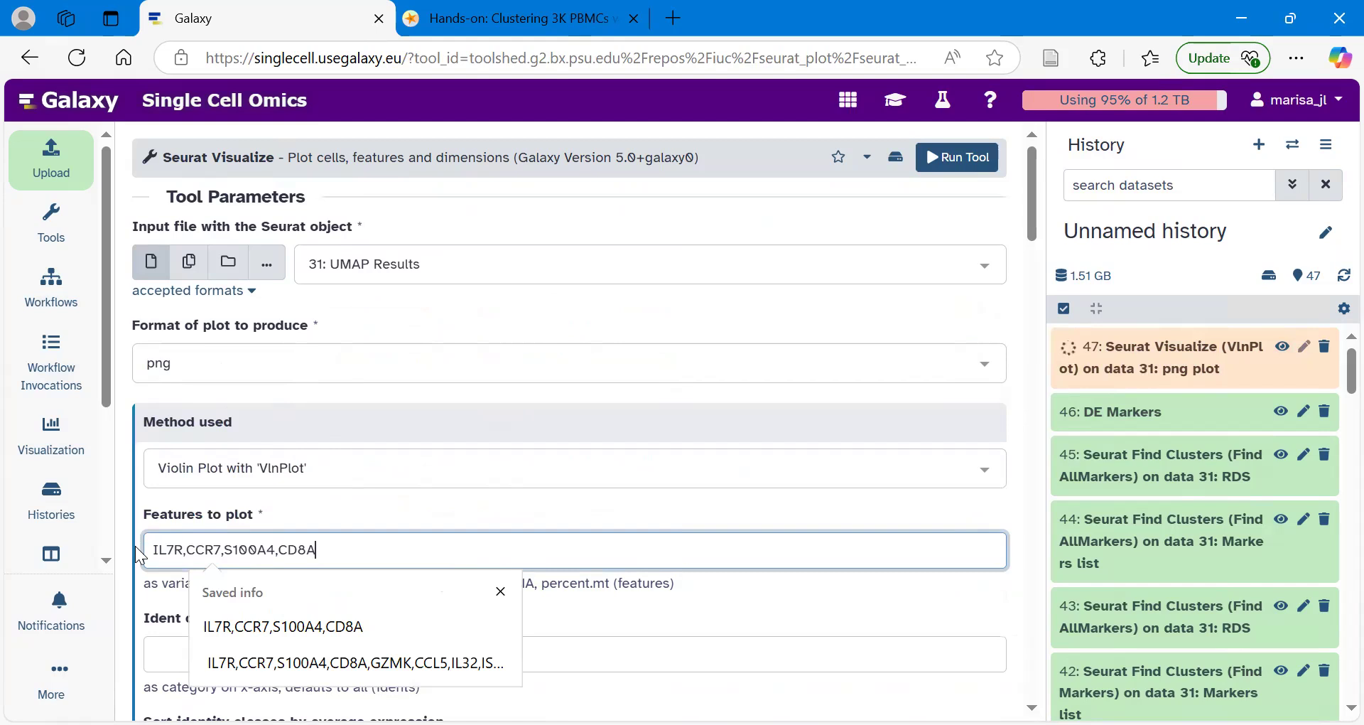
{"action": "left_click", "coordinate": [350, 516]}
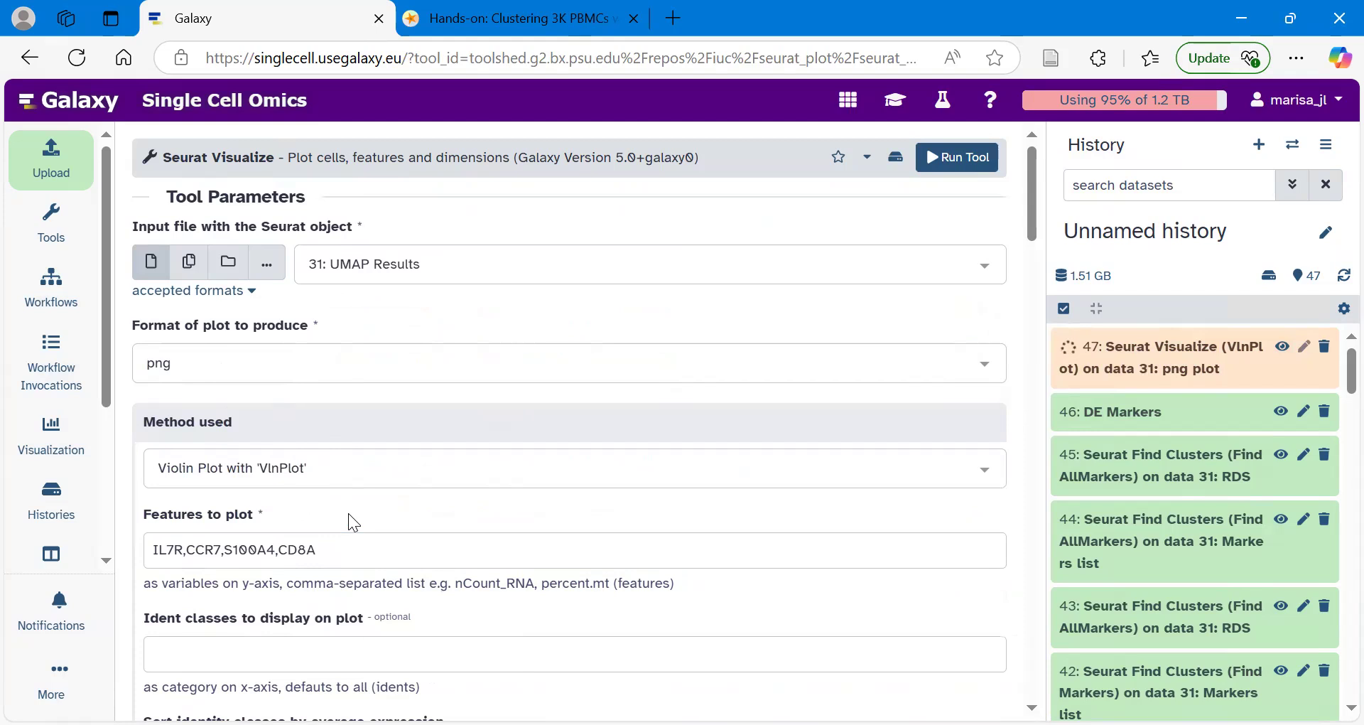
Set the number of columns to display to 4 in the plot formatting options
{"action": "scroll", "coordinate": [350, 522], "scroll_direction": "down", "scroll_amount": 5}
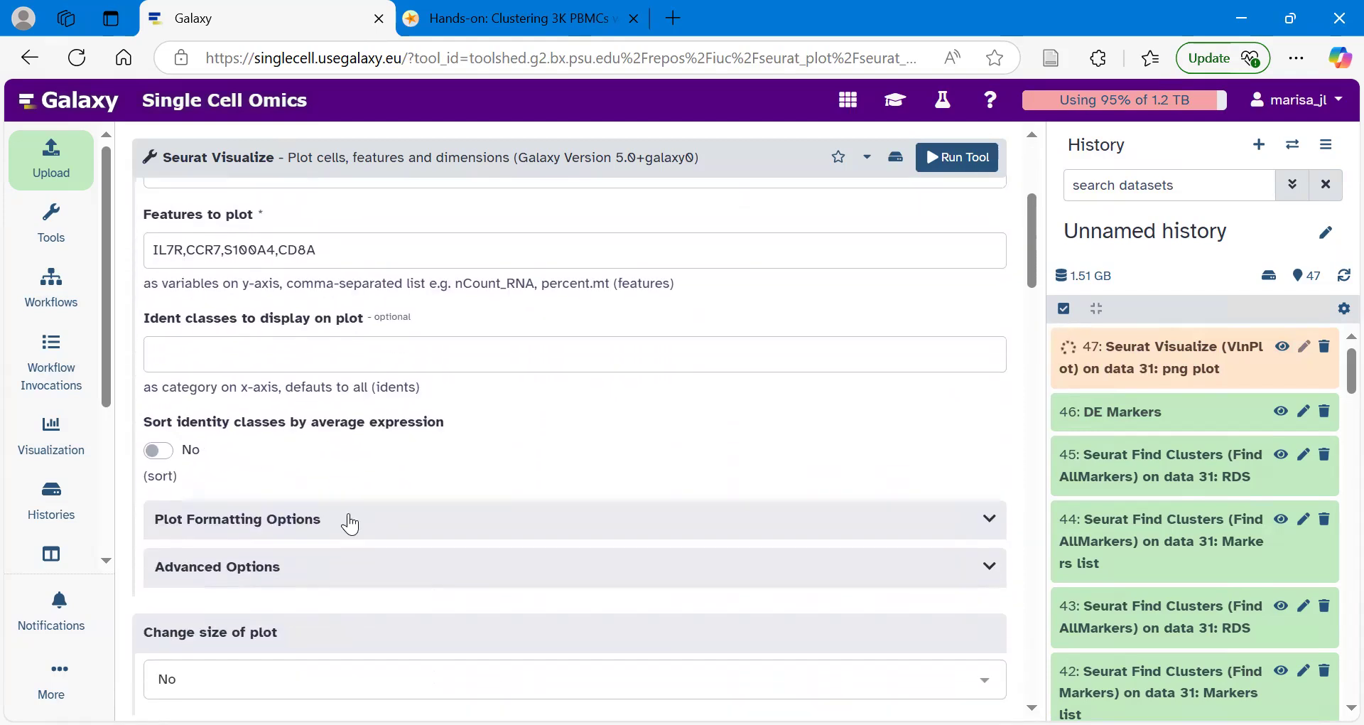
{"action": "scroll", "coordinate": [350, 522], "scroll_direction": "down", "scroll_amount": 2}
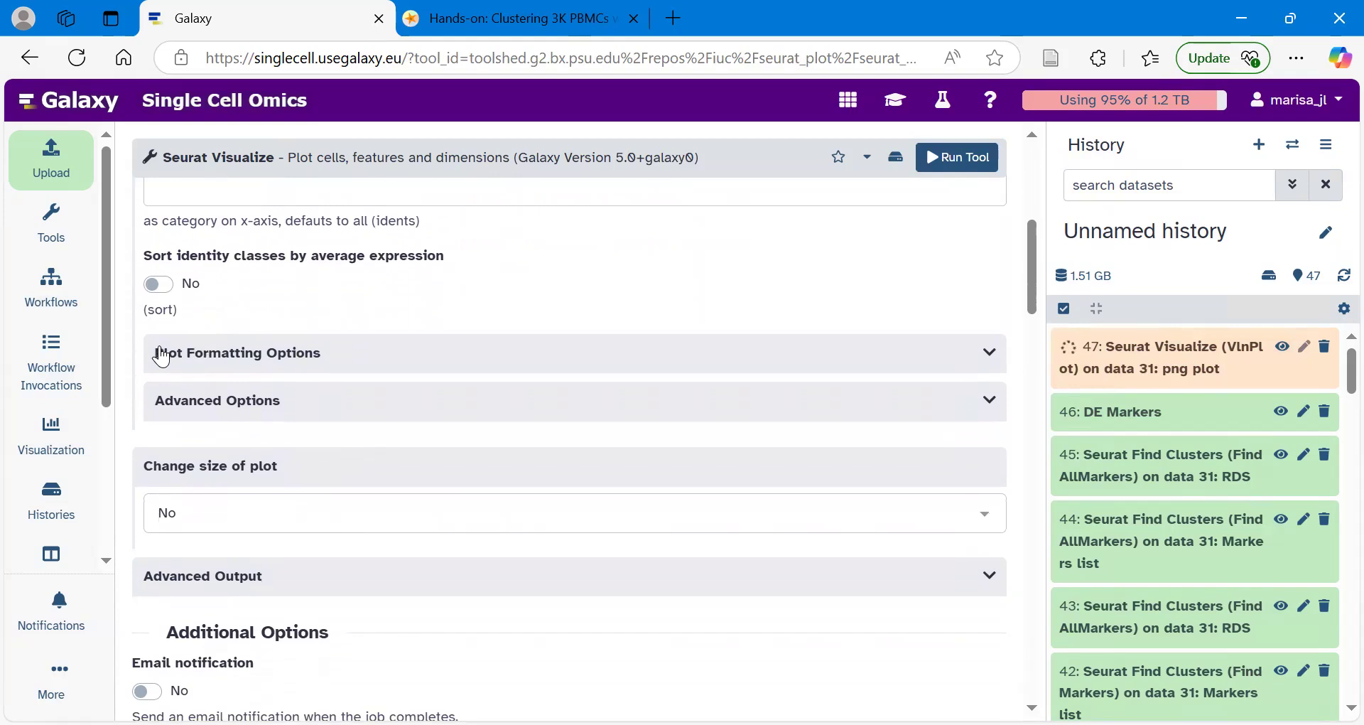
{"action": "left_click", "coordinate": [251, 360]}
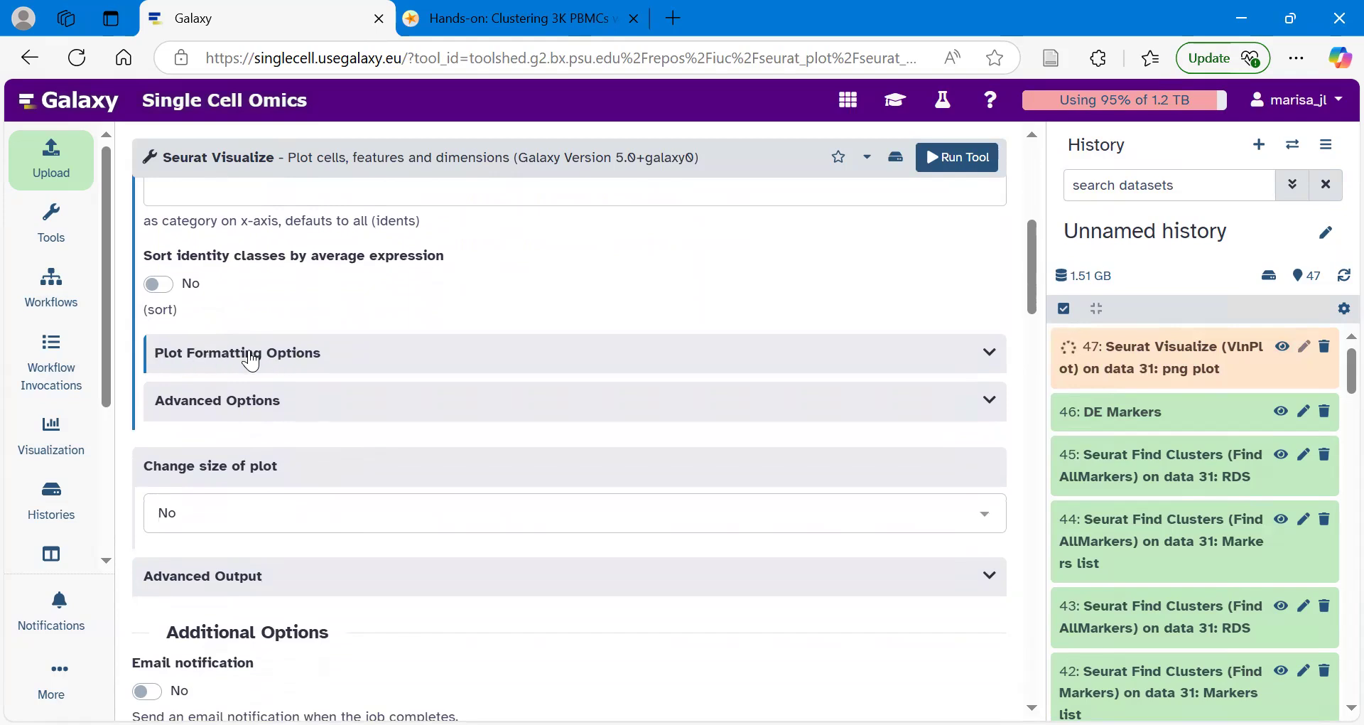
{"action": "left_click", "coordinate": [245, 441]}
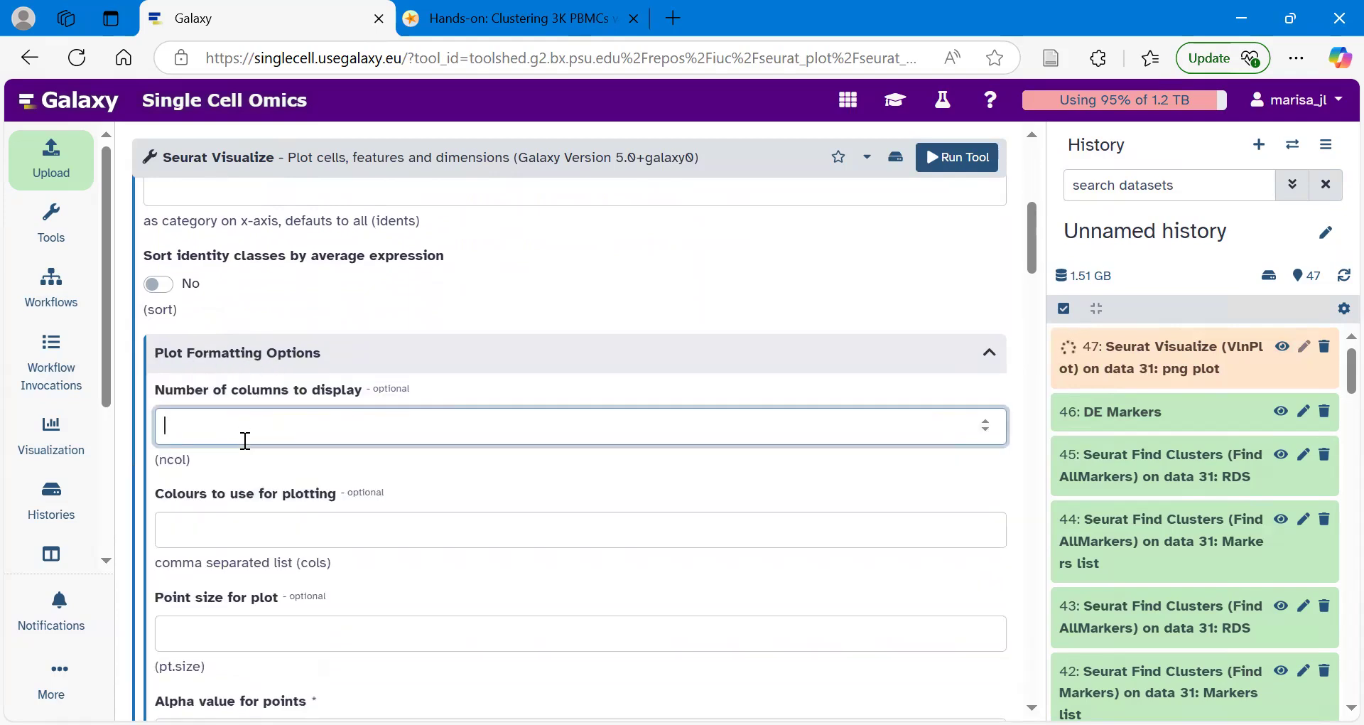
{"action": "type", "text": "4"}
{"action": "left_click", "coordinate": [322, 466]}
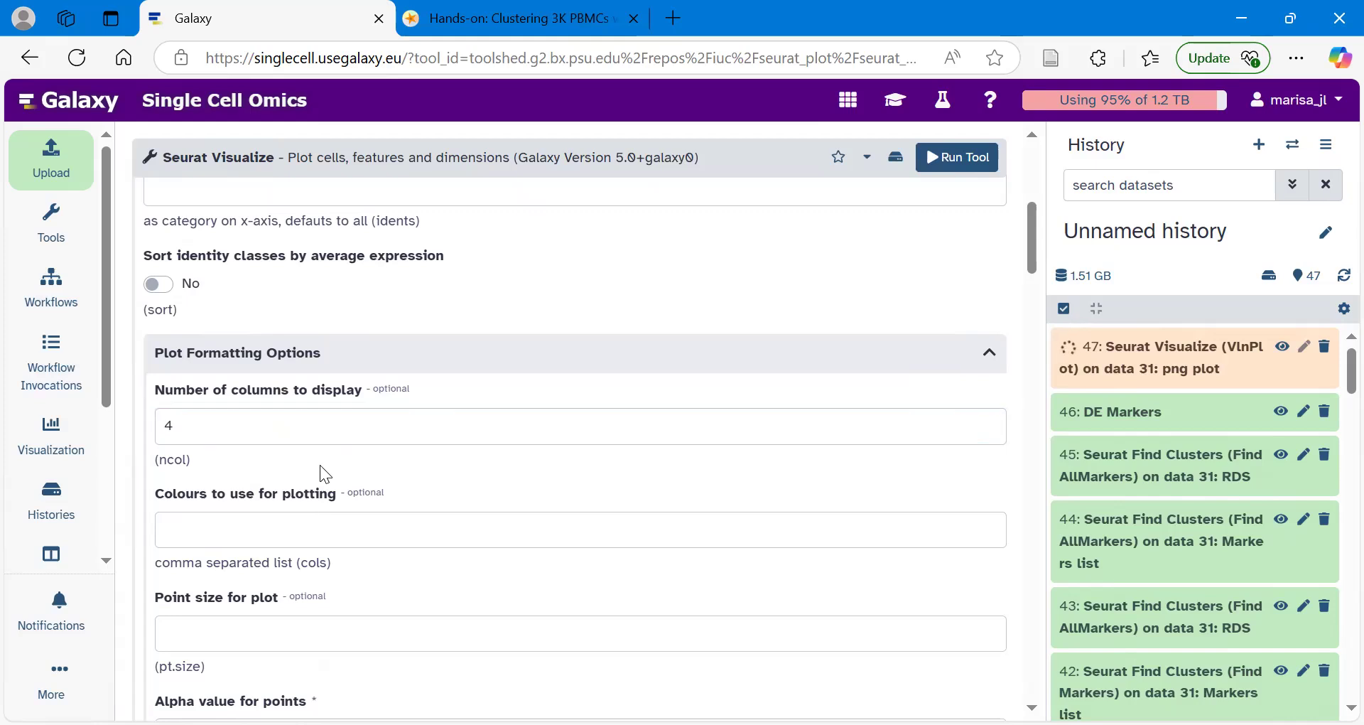
Enable changing the plot size, set its width to 3100 pixels, and run Seurat Visualize
{"action": "scroll", "coordinate": [320, 465], "scroll_direction": "down", "scroll_amount": 5}
{"action": "scroll", "coordinate": [320, 465], "scroll_direction": "down", "scroll_amount": 8}
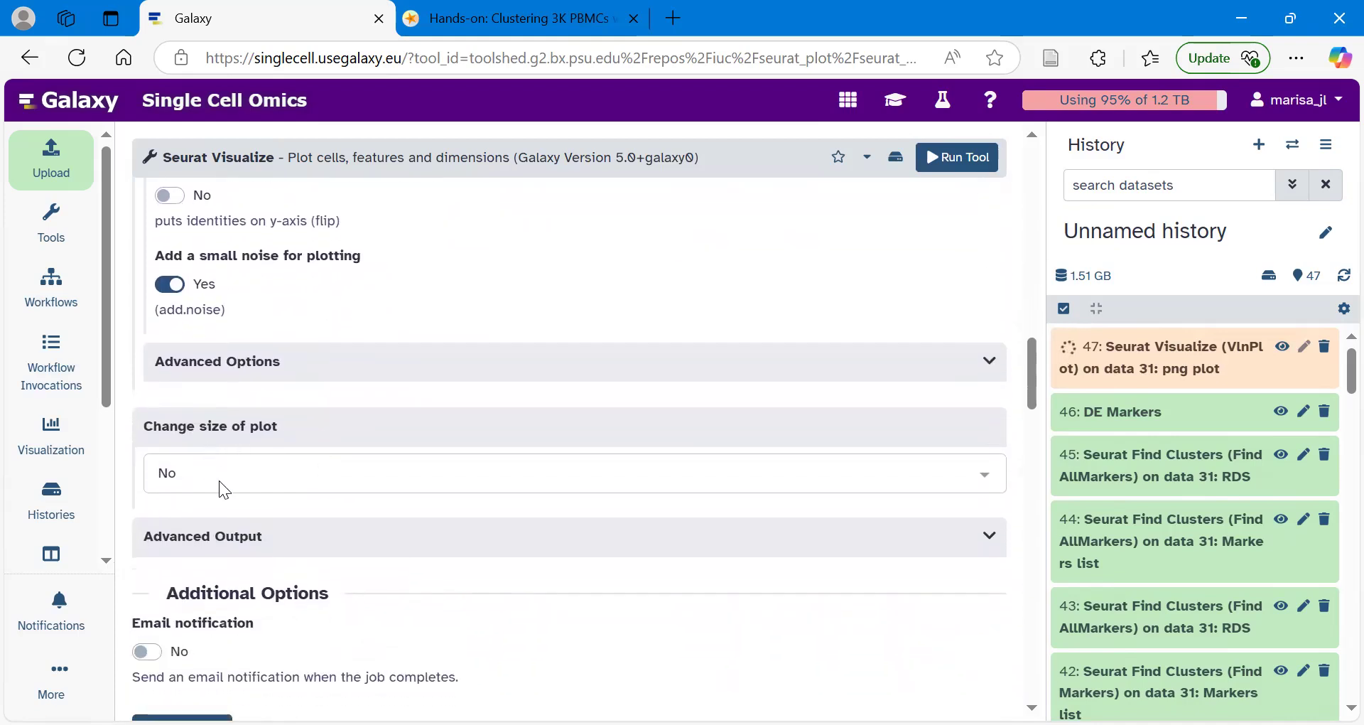
{"action": "left_click", "coordinate": [221, 482]}
{"action": "left_click", "coordinate": [201, 439]}
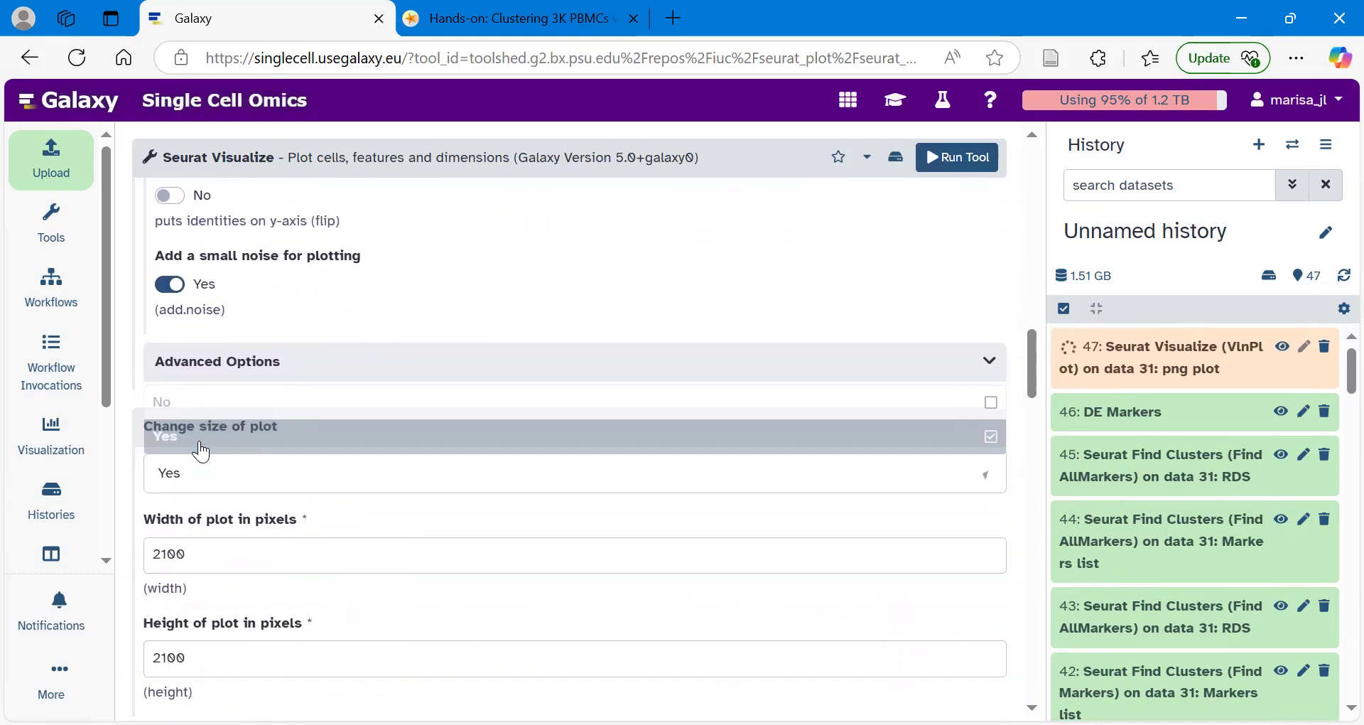
{"action": "left_click", "coordinate": [162, 554]}
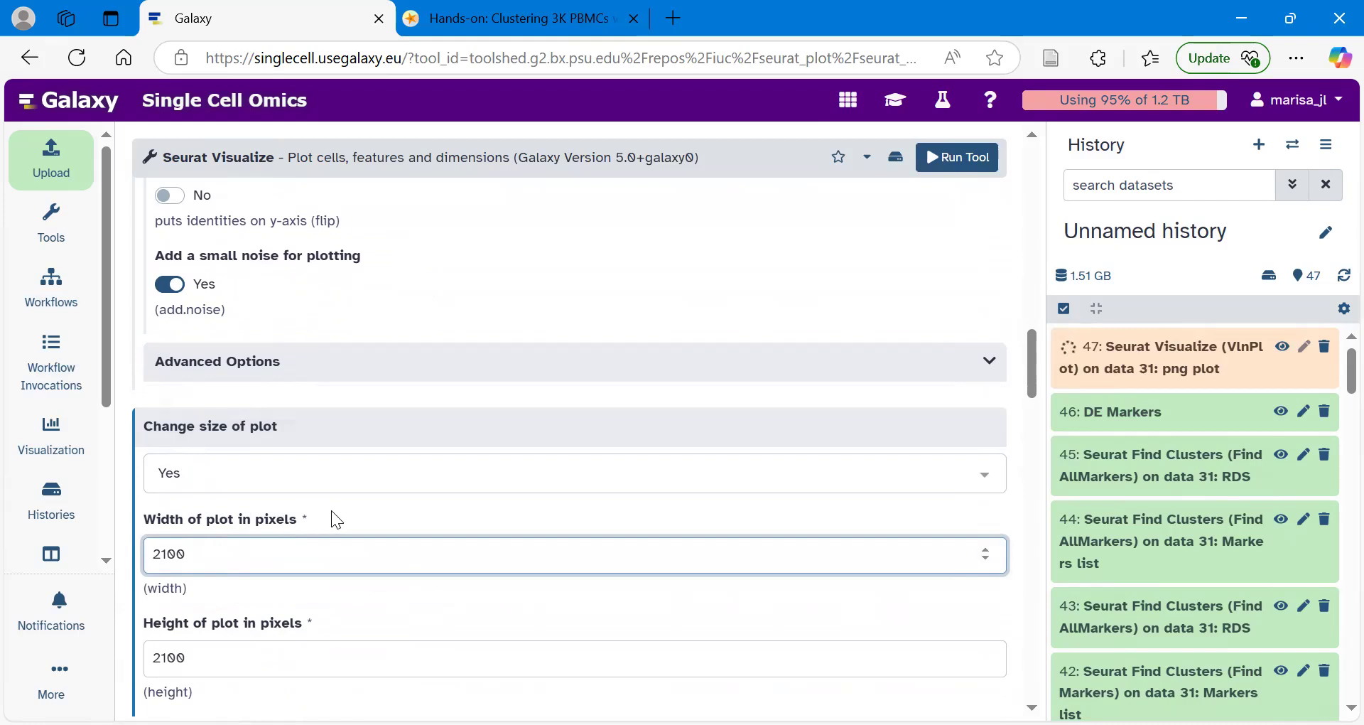
{"action": "key", "text": "BackSpace"}
{"action": "type", "text": "3"}
{"action": "left_click", "coordinate": [427, 517]}
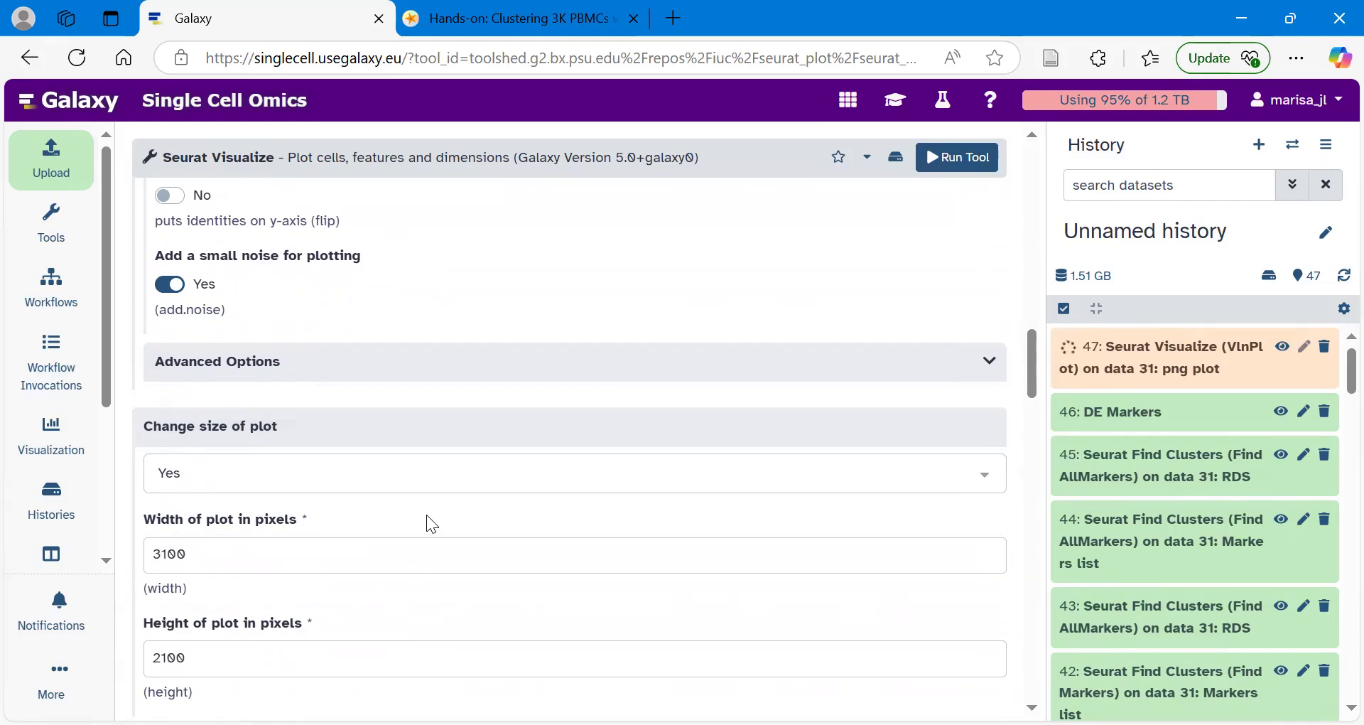
{"action": "left_click", "coordinate": [961, 159]}
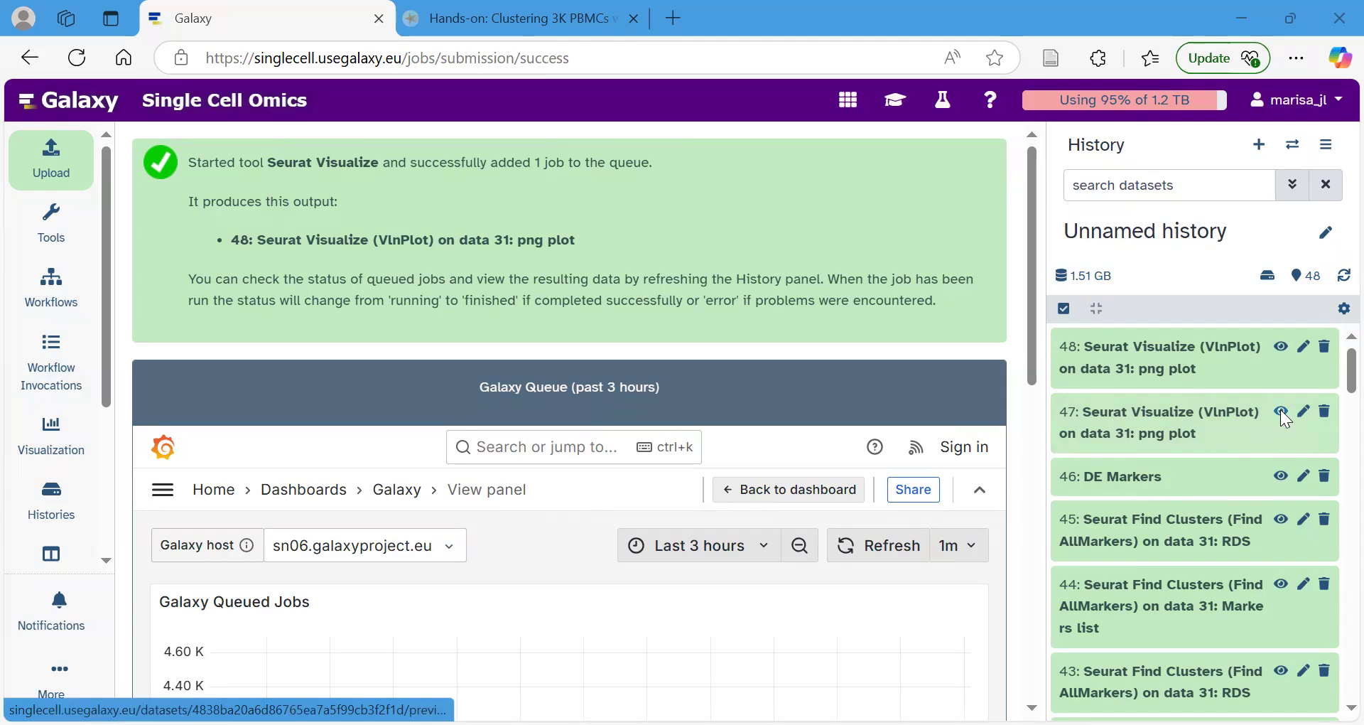
Display the CD79A and MS4A1 violin plot from dataset 47 full size in its own tab and examine expression by cluster
{"action": "right_click", "coordinate": [645, 287]}
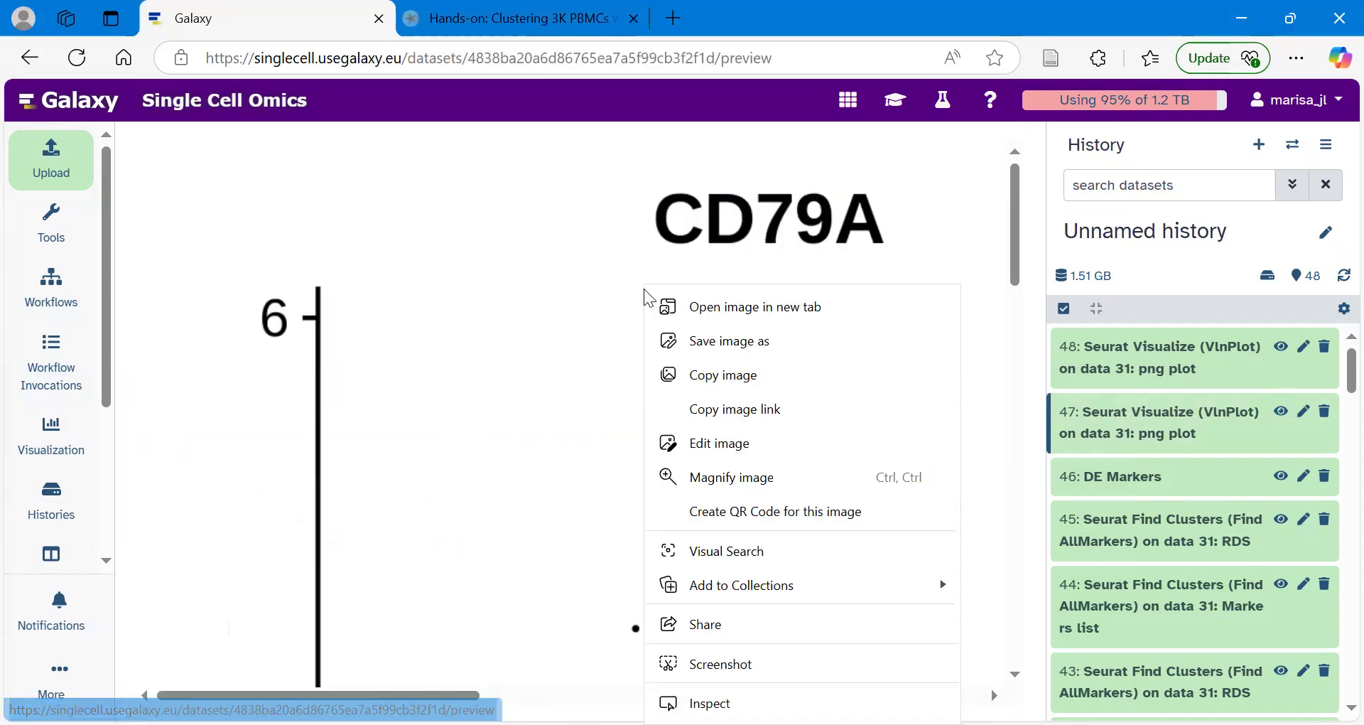
{"action": "left_click", "coordinate": [736, 307]}
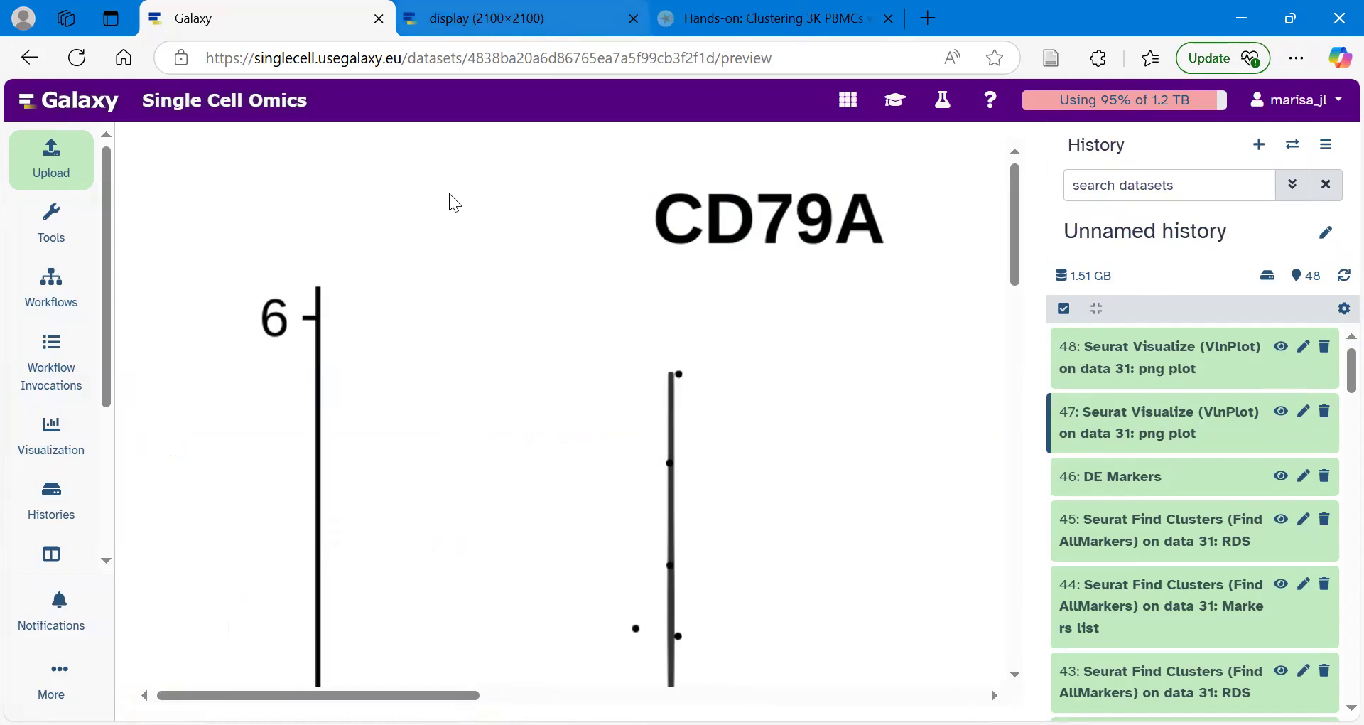
{"action": "key", "text": "ctrl+Tab"}
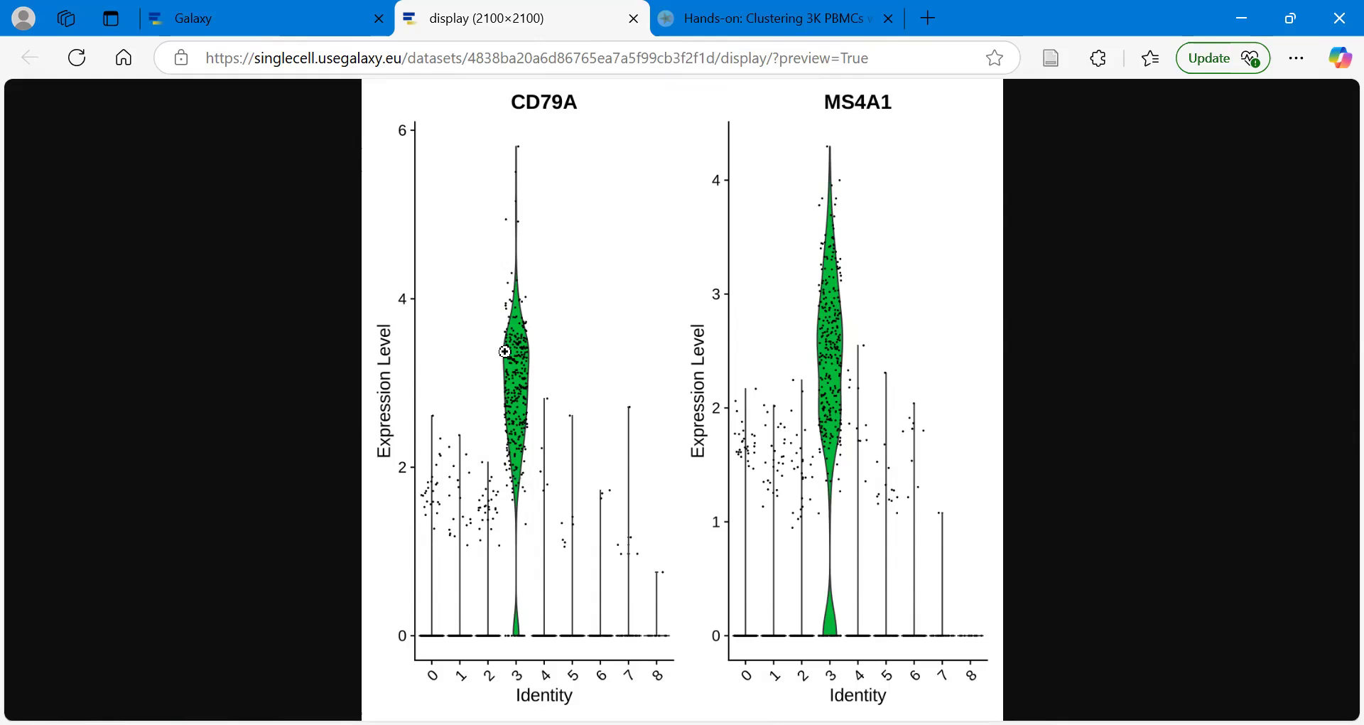
Display the T cell marker violin plots from dataset 48 full size in their own tab and examine expression by cluster
{"action": "left_click", "coordinate": [270, 12]}
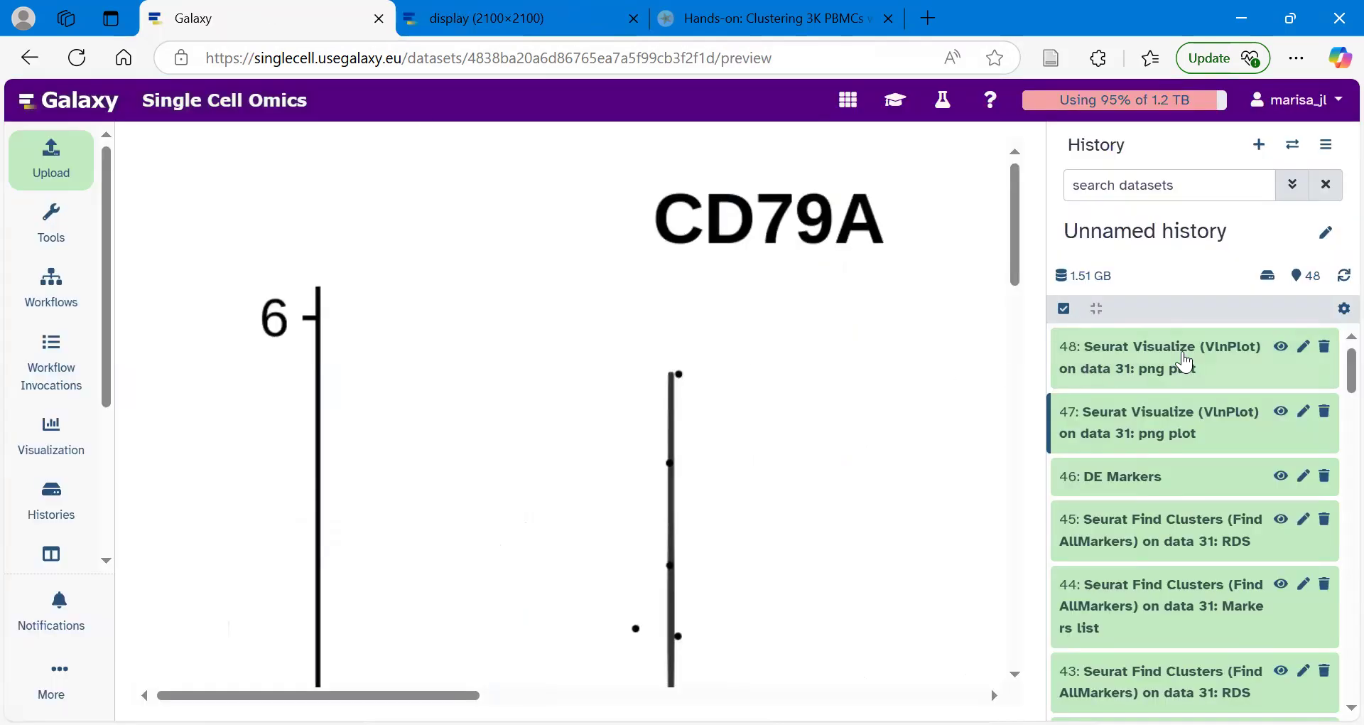
{"action": "left_click", "coordinate": [1282, 348]}
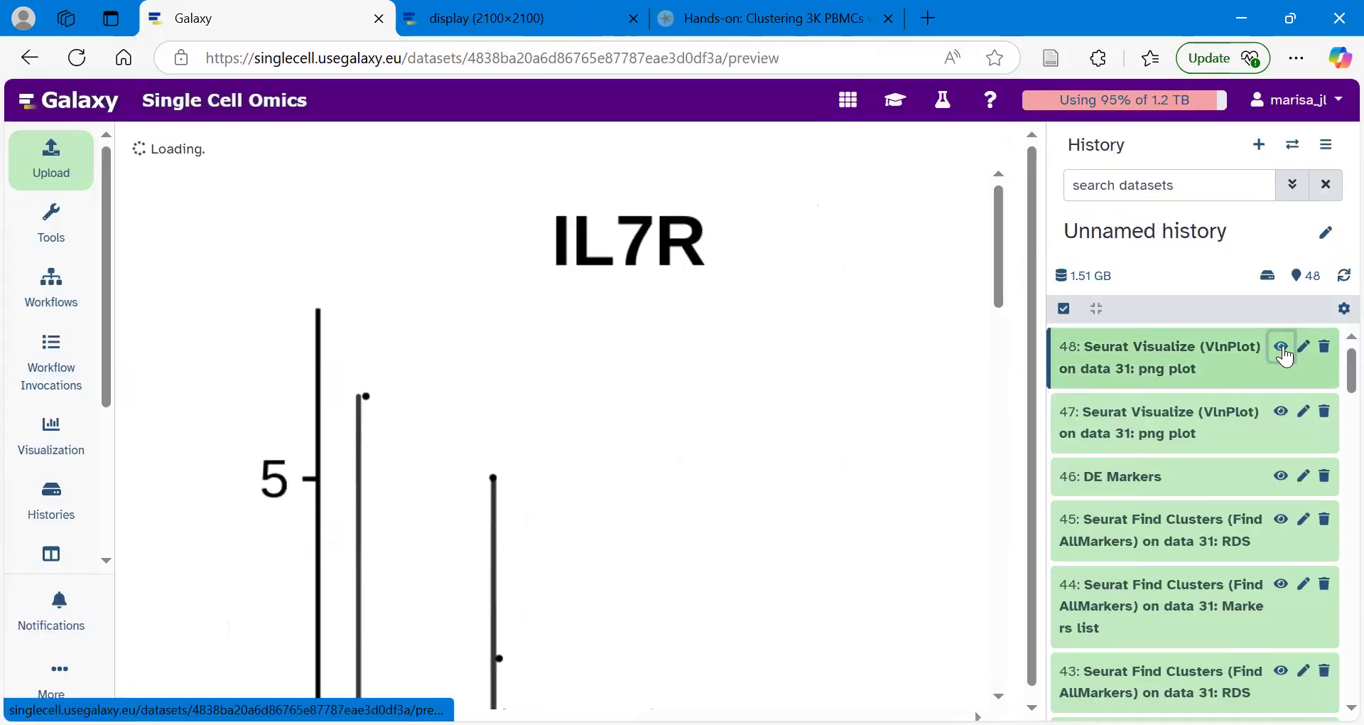
{"action": "right_click", "coordinate": [450, 199]}
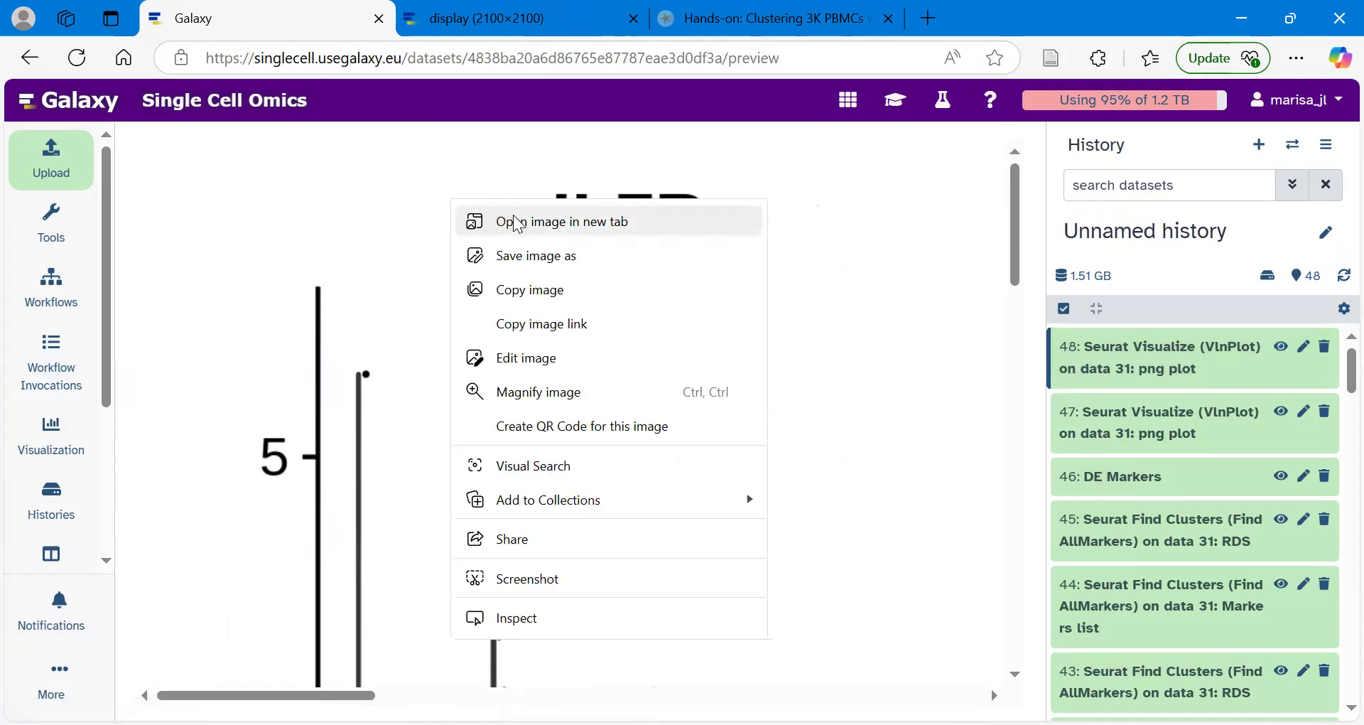
{"action": "left_click", "coordinate": [513, 217]}
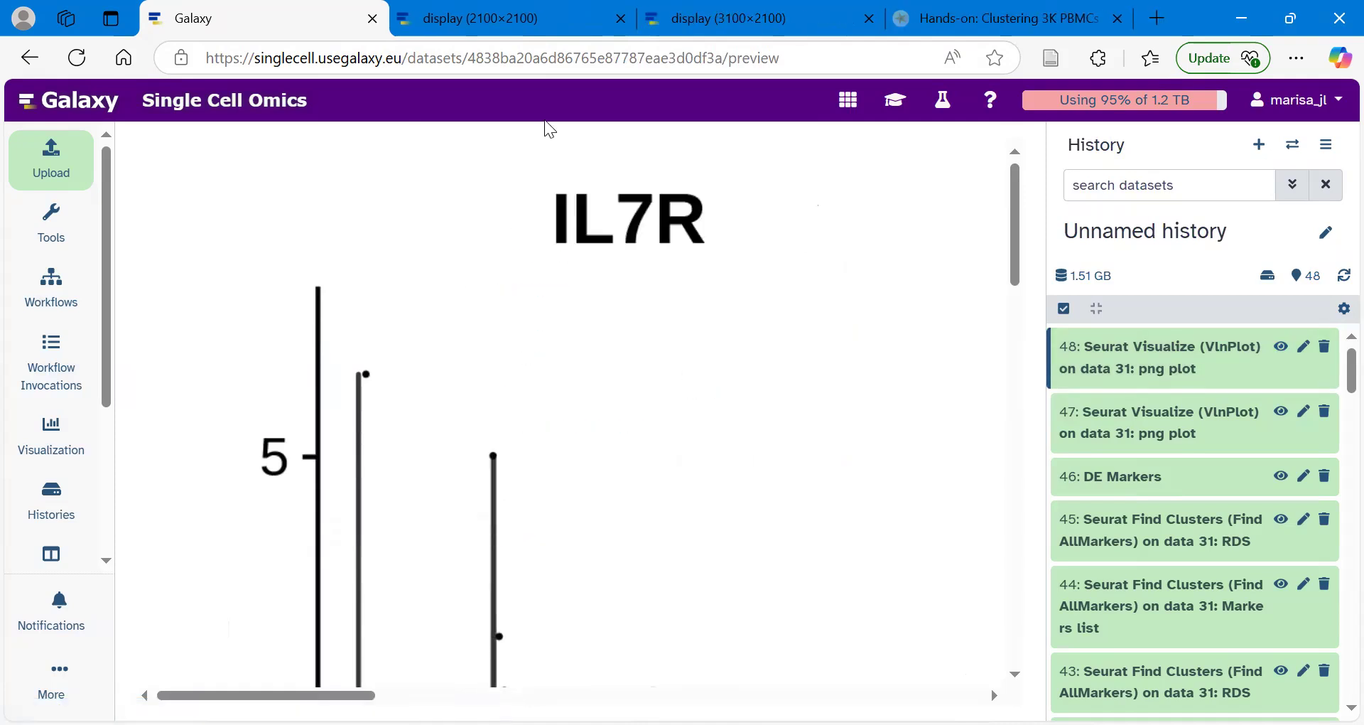
{"action": "left_click", "coordinate": [739, 17]}
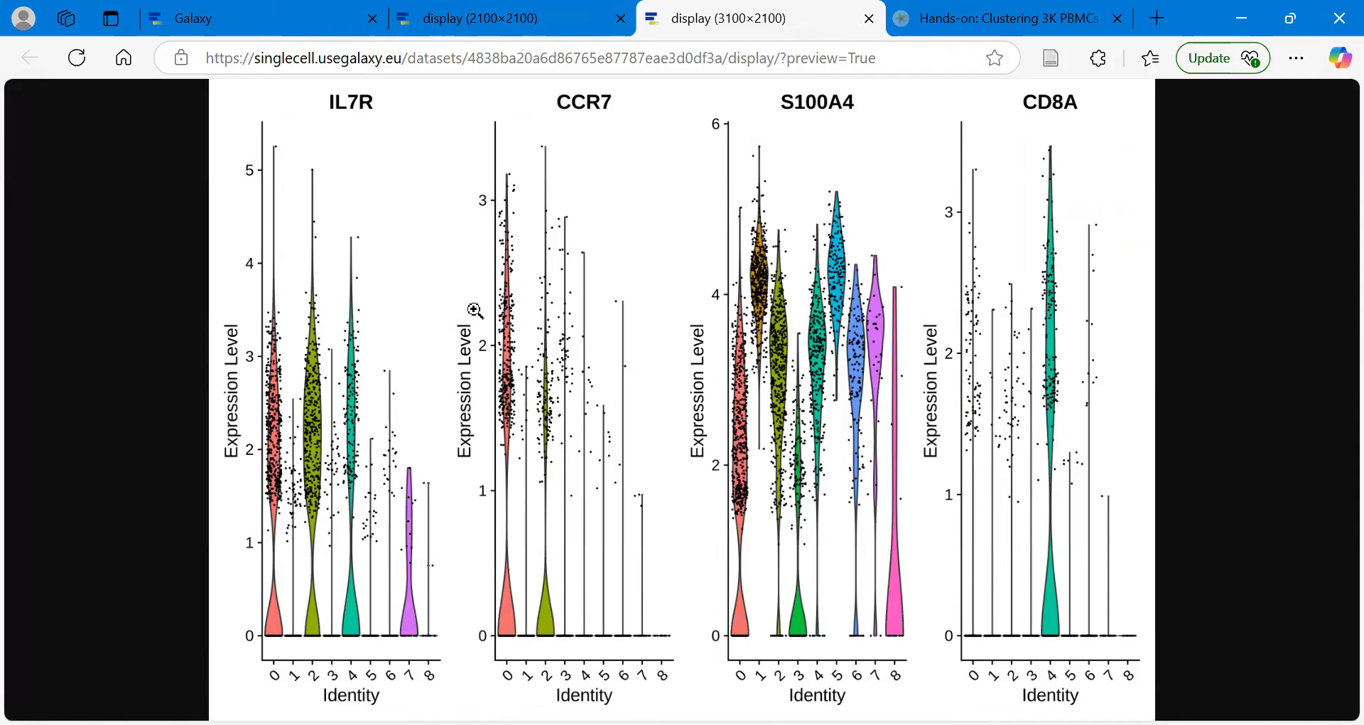
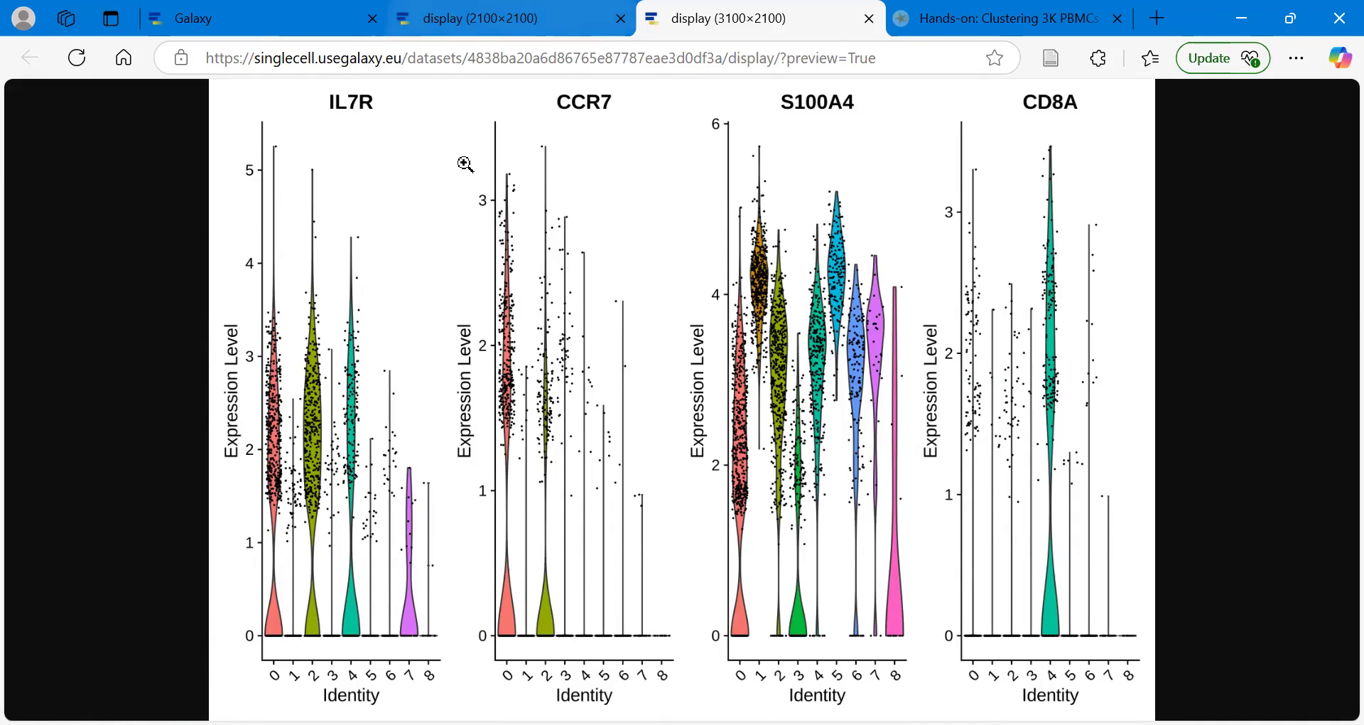
Close the separate tabs showing the B cell and T cell violin plot images
{"action": "left_click", "coordinate": [529, 19]}
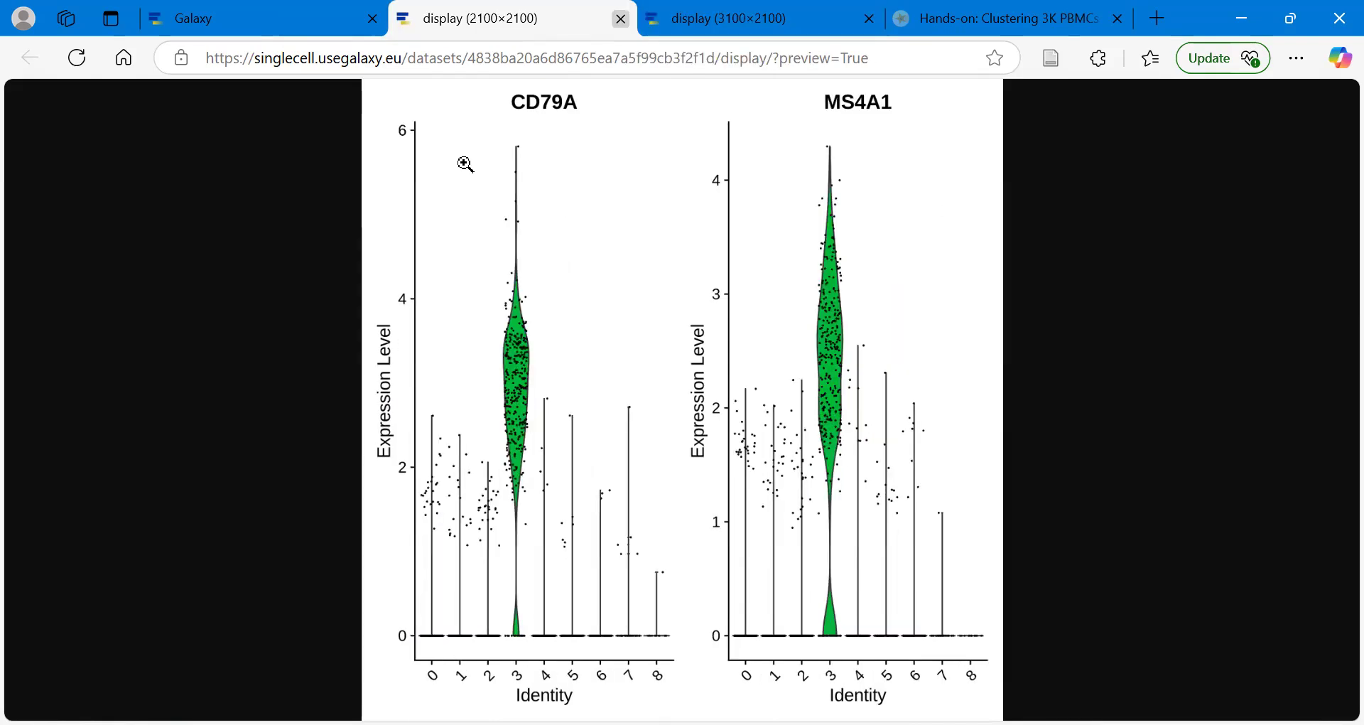
{"action": "left_click", "coordinate": [620, 20]}
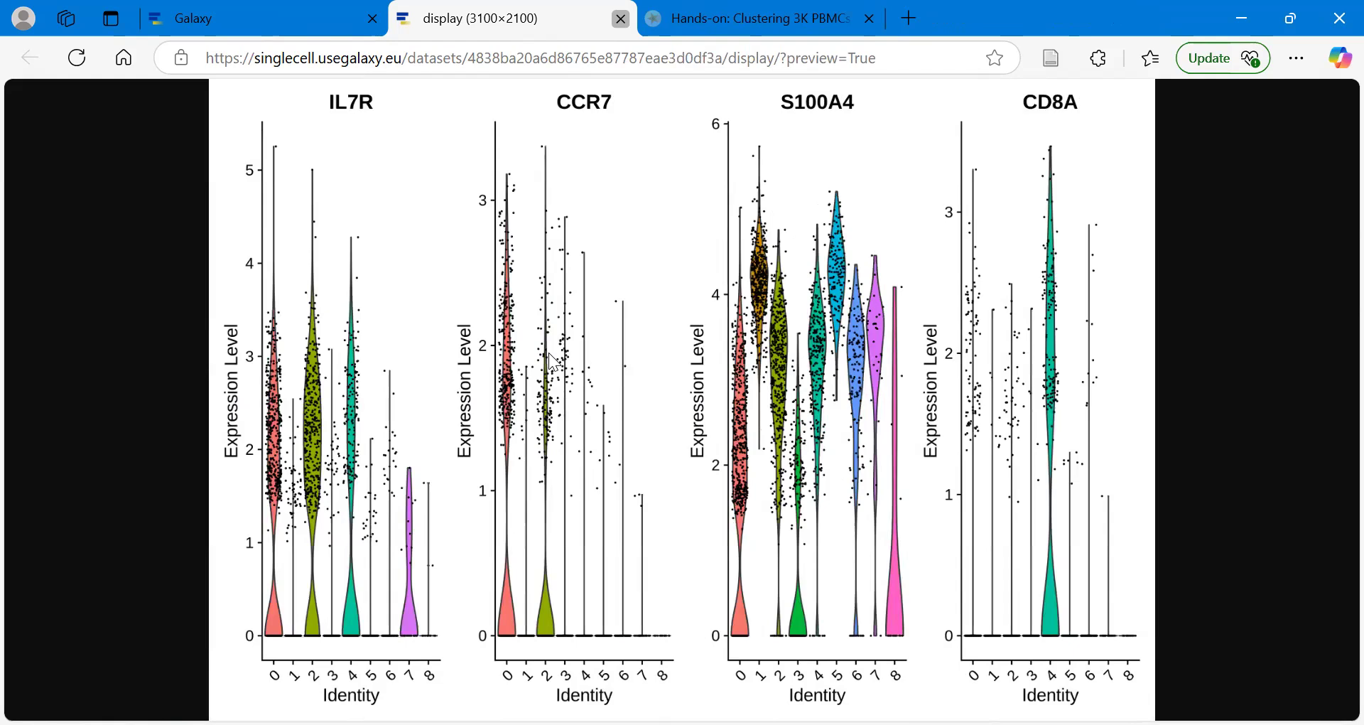
{"action": "left_click", "coordinate": [621, 19]}
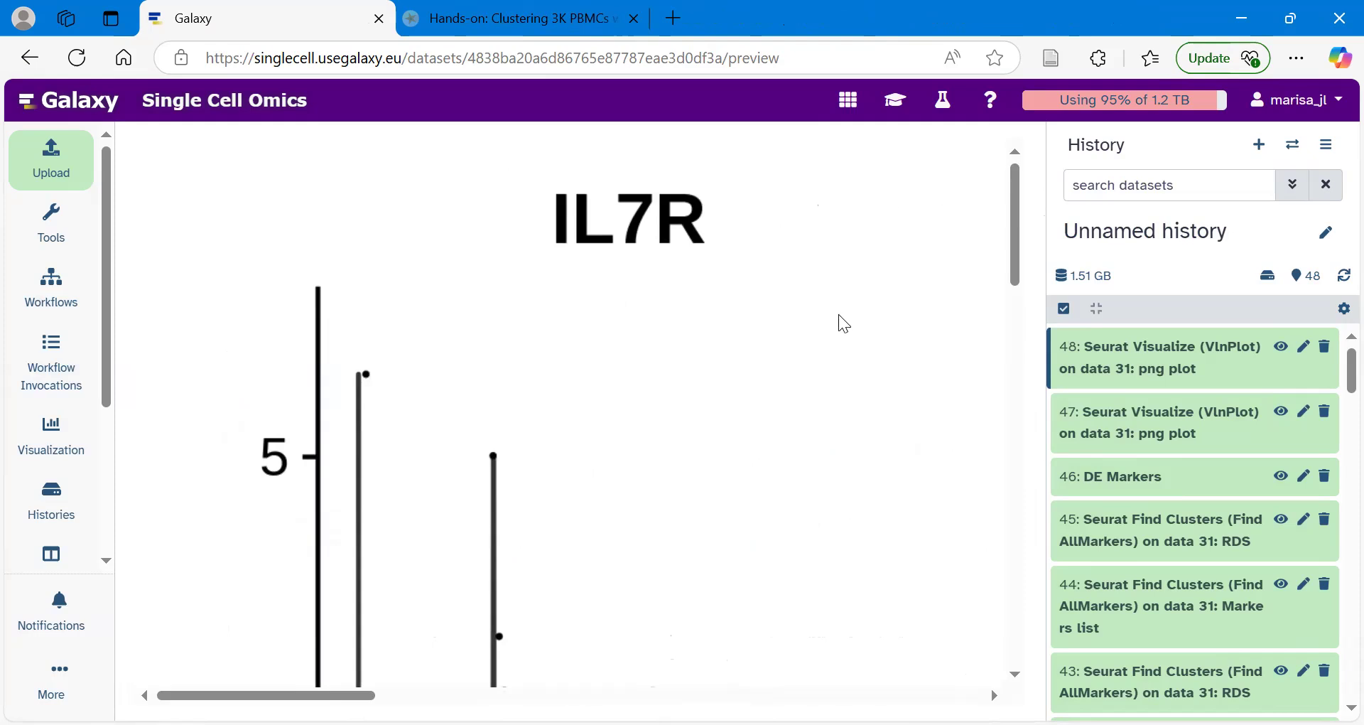
Reopen the training tutorial and read from the T cell violin plots to the canonical marker UMAP exercise
{"action": "left_click", "coordinate": [896, 116]}
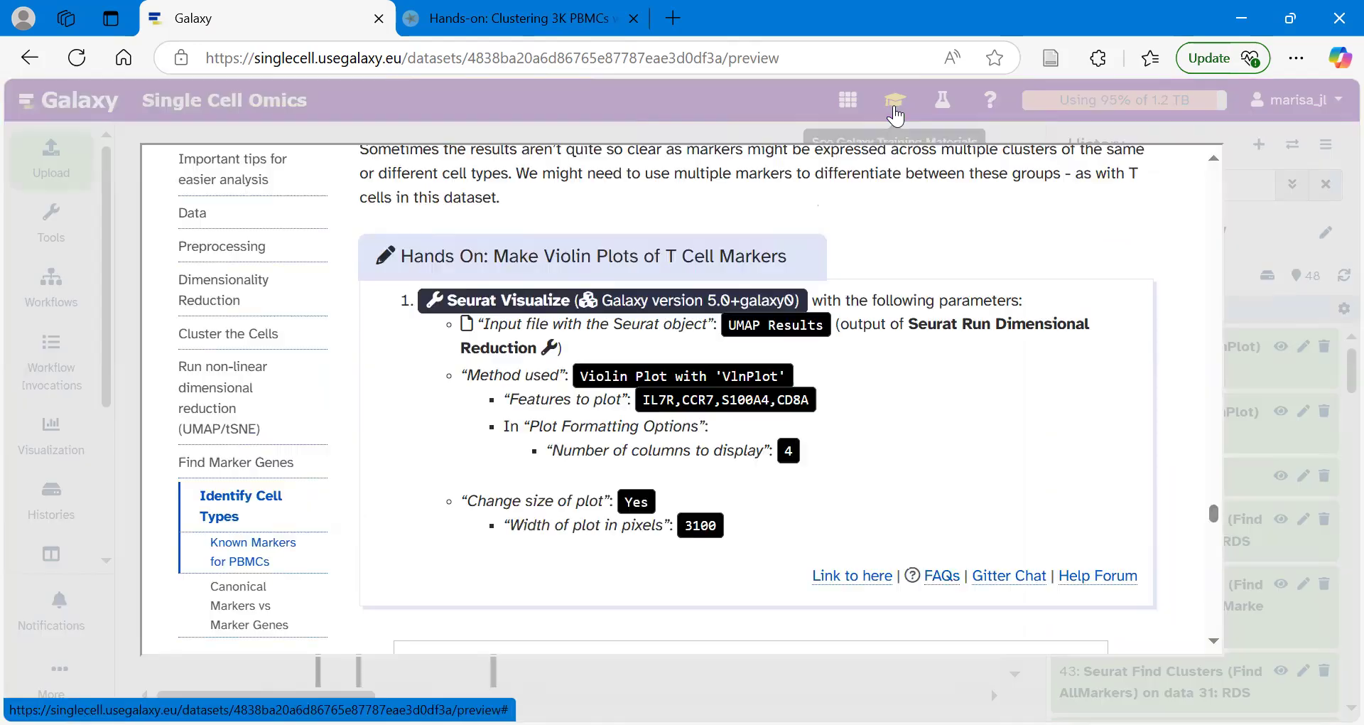
{"action": "scroll", "coordinate": [694, 422], "scroll_direction": "down", "scroll_amount": 3}
{"action": "scroll", "coordinate": [694, 423], "scroll_direction": "down", "scroll_amount": 12}
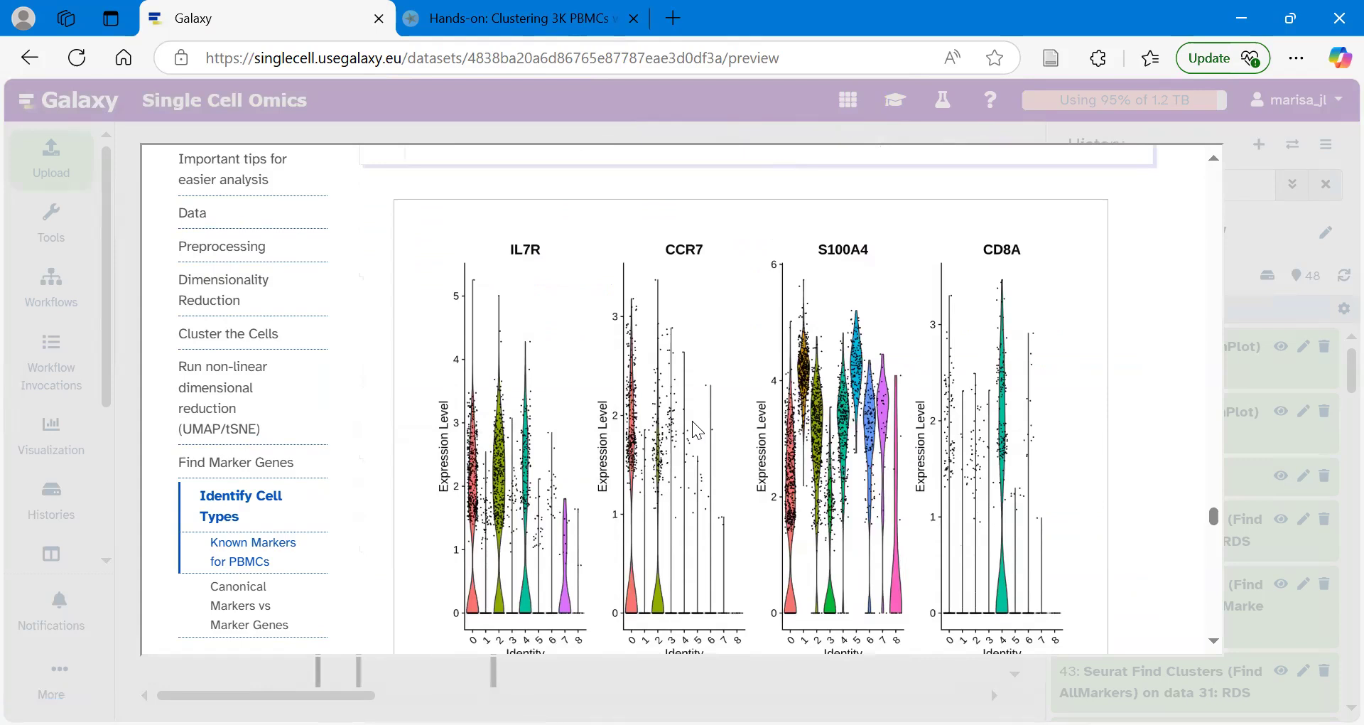
{"action": "scroll", "coordinate": [694, 422], "scroll_direction": "down", "scroll_amount": 8}
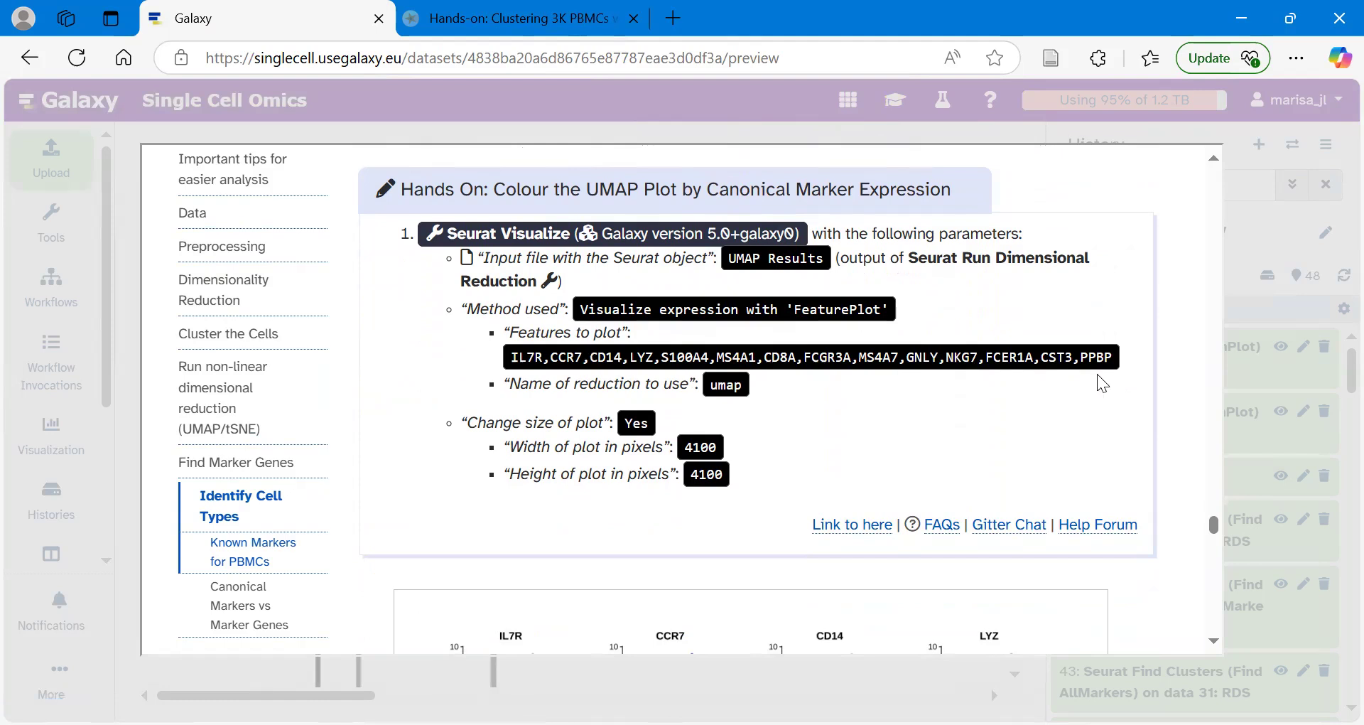
Review the Known Markers for PBMCs table again, then return to the FeaturePlot parameters in the canonical marker UMAP exercise
{"action": "scroll", "coordinate": [813, 353], "scroll_direction": "up", "scroll_amount": 10}
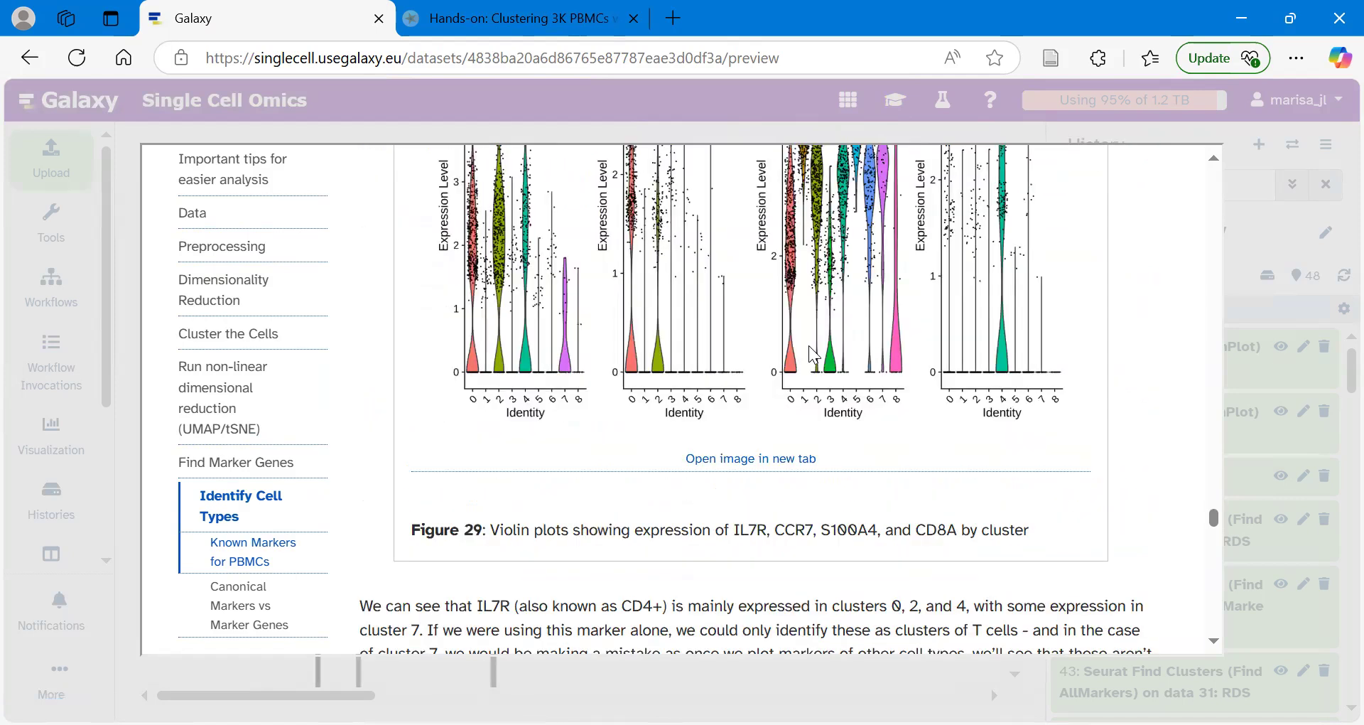
{"action": "scroll", "coordinate": [814, 353], "scroll_direction": "up", "scroll_amount": 15}
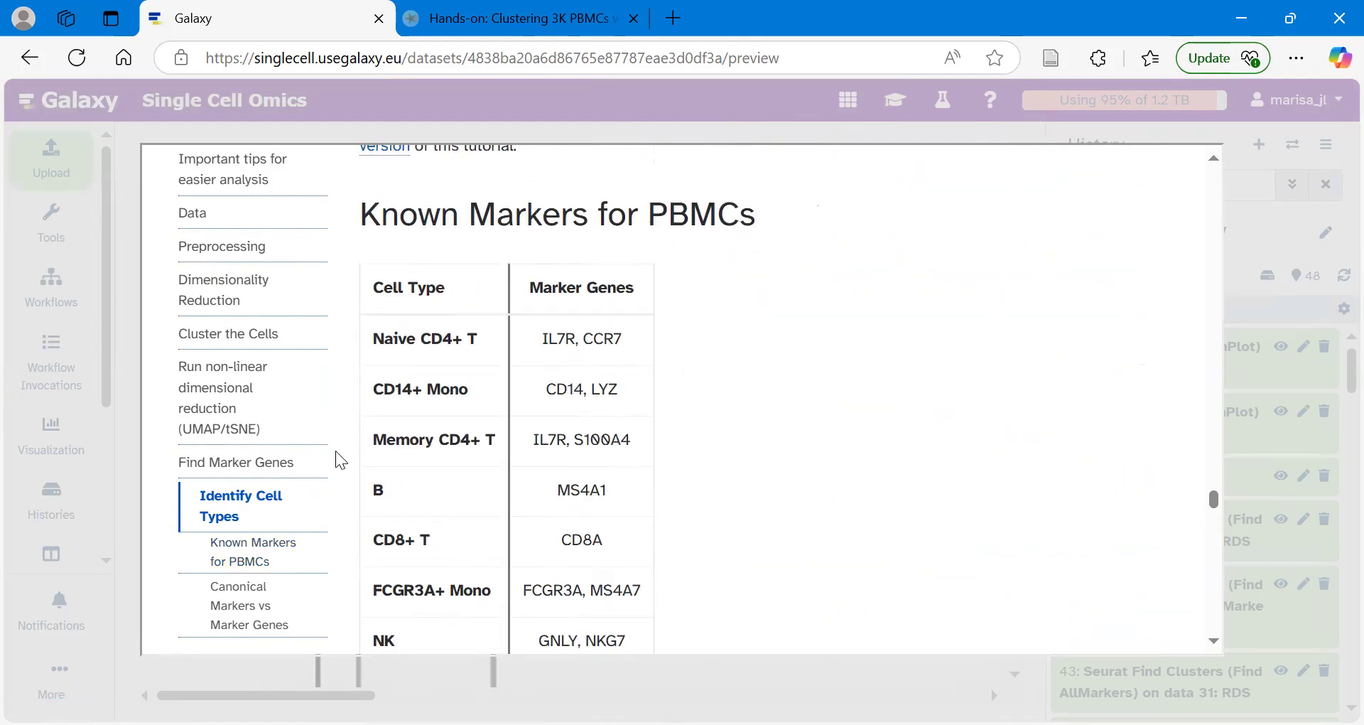
{"action": "scroll", "coordinate": [567, 296], "scroll_direction": "down", "scroll_amount": 2}
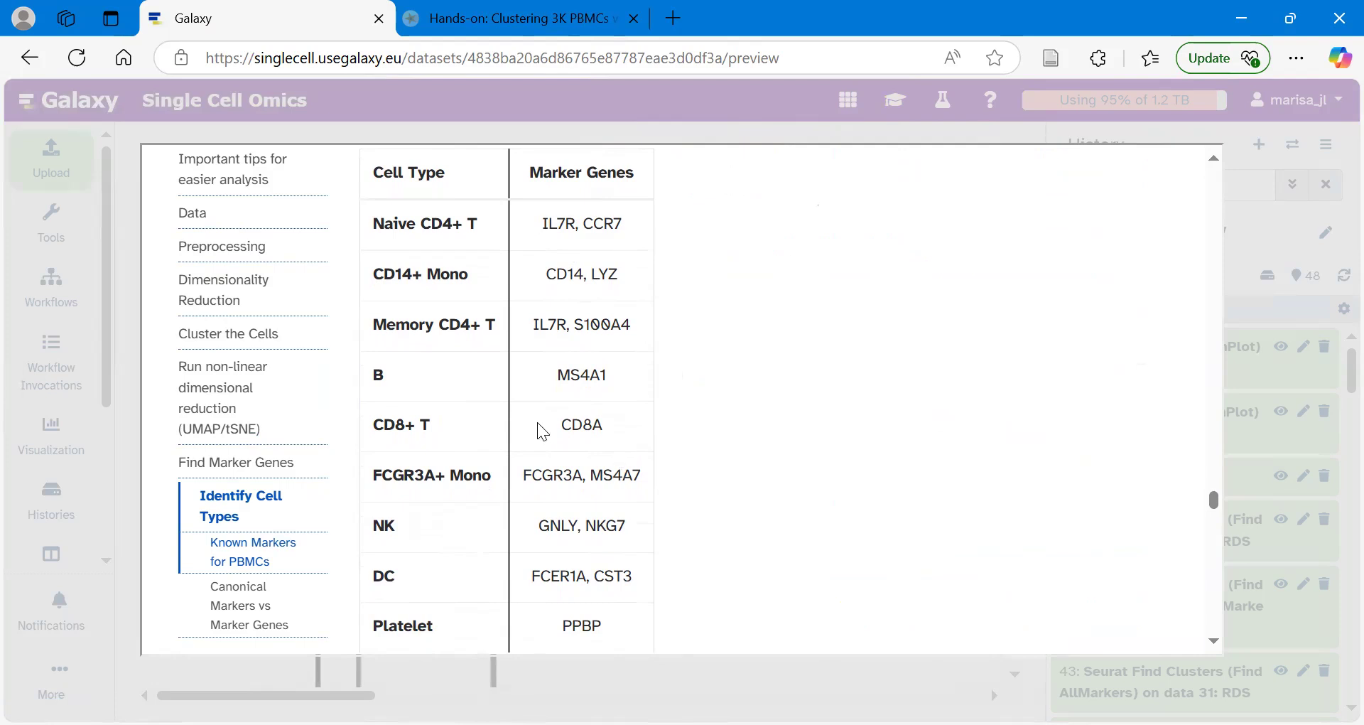
{"action": "scroll", "coordinate": [665, 401], "scroll_direction": "down", "scroll_amount": 15}
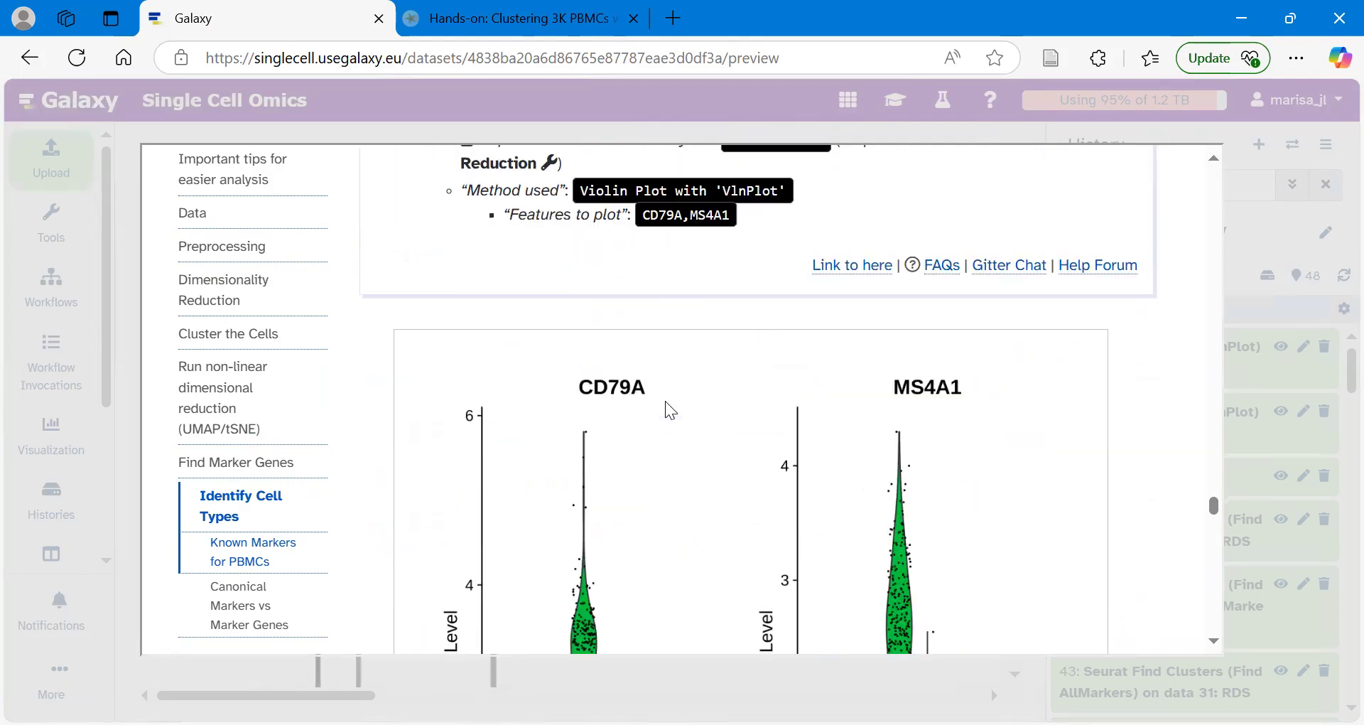
{"action": "scroll", "coordinate": [665, 401], "scroll_direction": "down", "scroll_amount": 10}
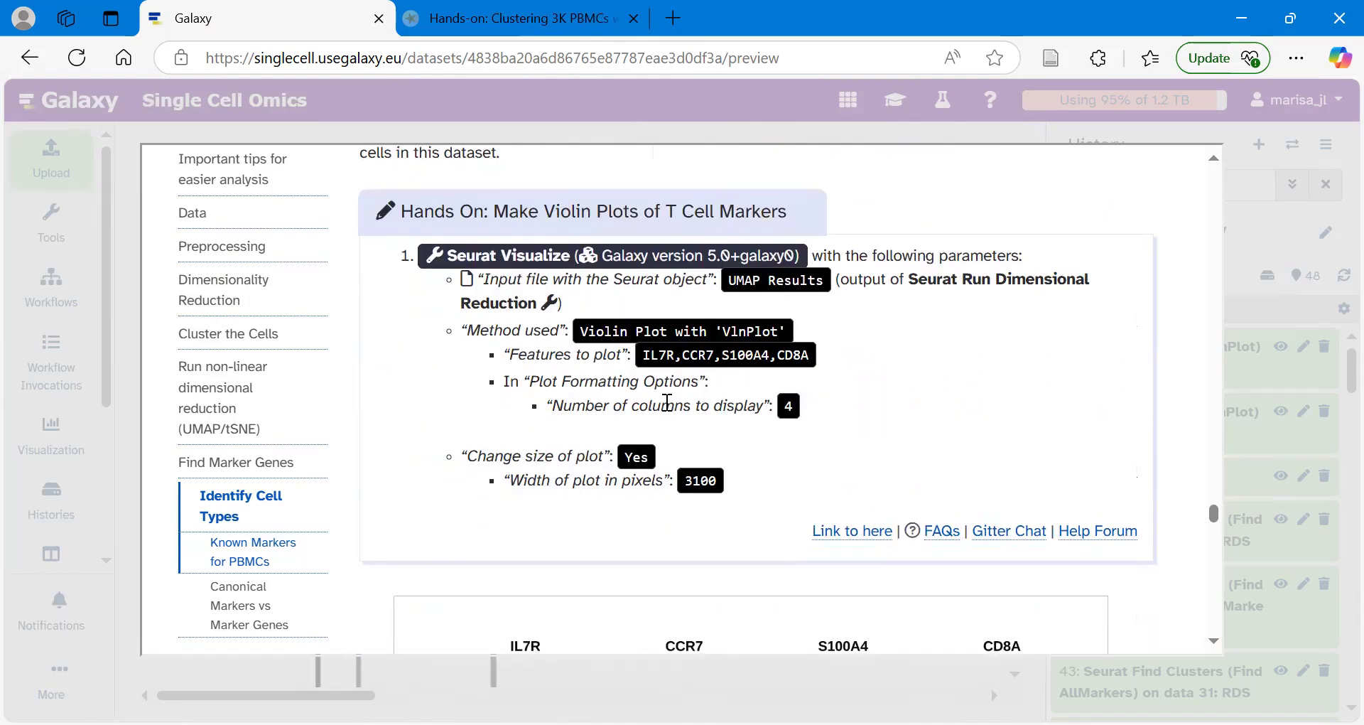
{"action": "scroll", "coordinate": [670, 408], "scroll_direction": "down", "scroll_amount": 5}
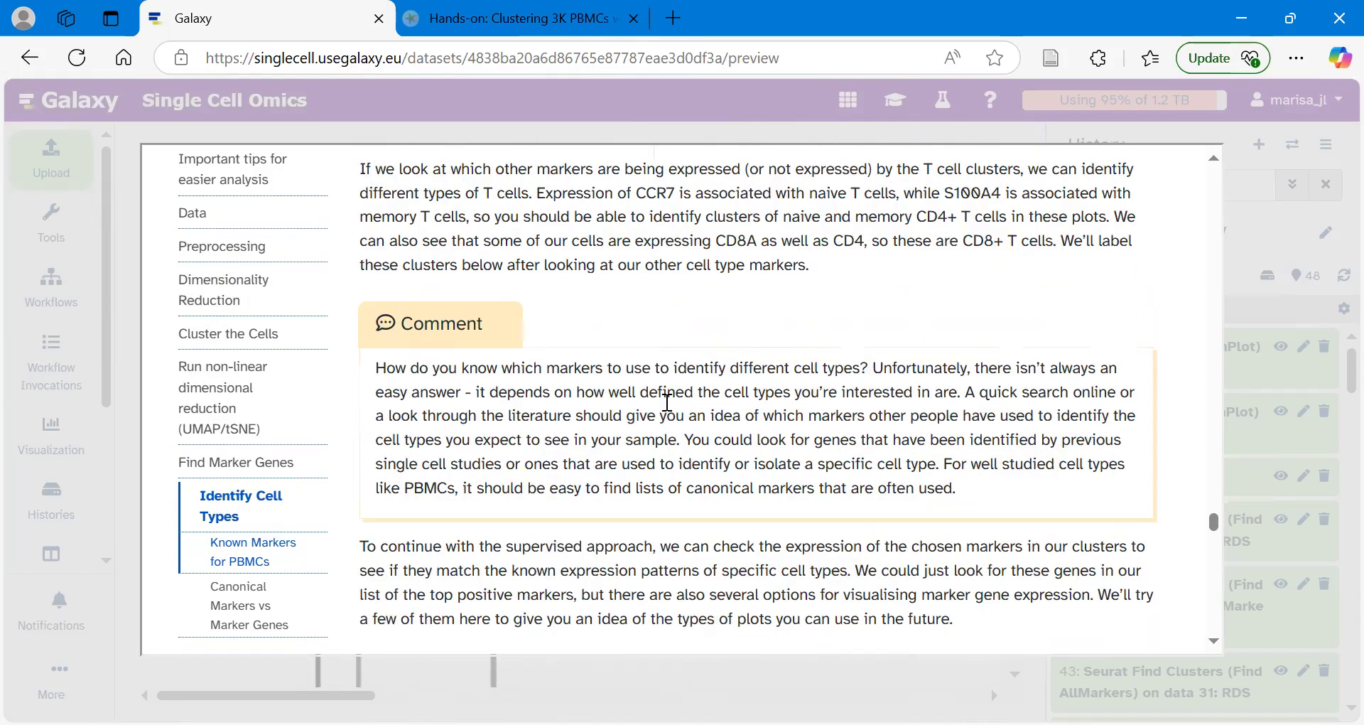
{"action": "scroll", "coordinate": [668, 402], "scroll_direction": "down", "scroll_amount": 7}
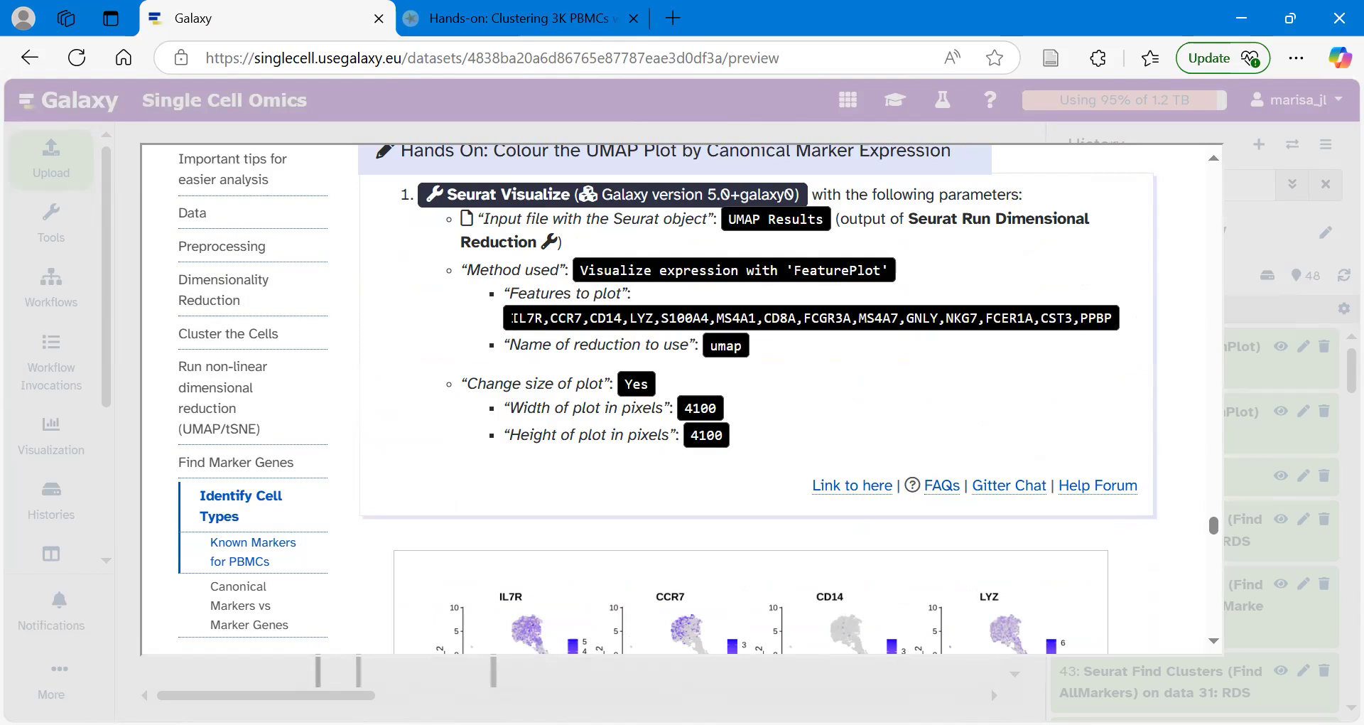
Copy the canonical marker list from the tutorial's "Features to plot" parameter and open the linked Seurat Visualize tool
{"action": "left_click_drag", "start_coordinate": [512, 318], "coordinate": [749, 331]}
{"action": "left_click_drag", "start_coordinate": [1080, 324], "coordinate": [1120, 325]}
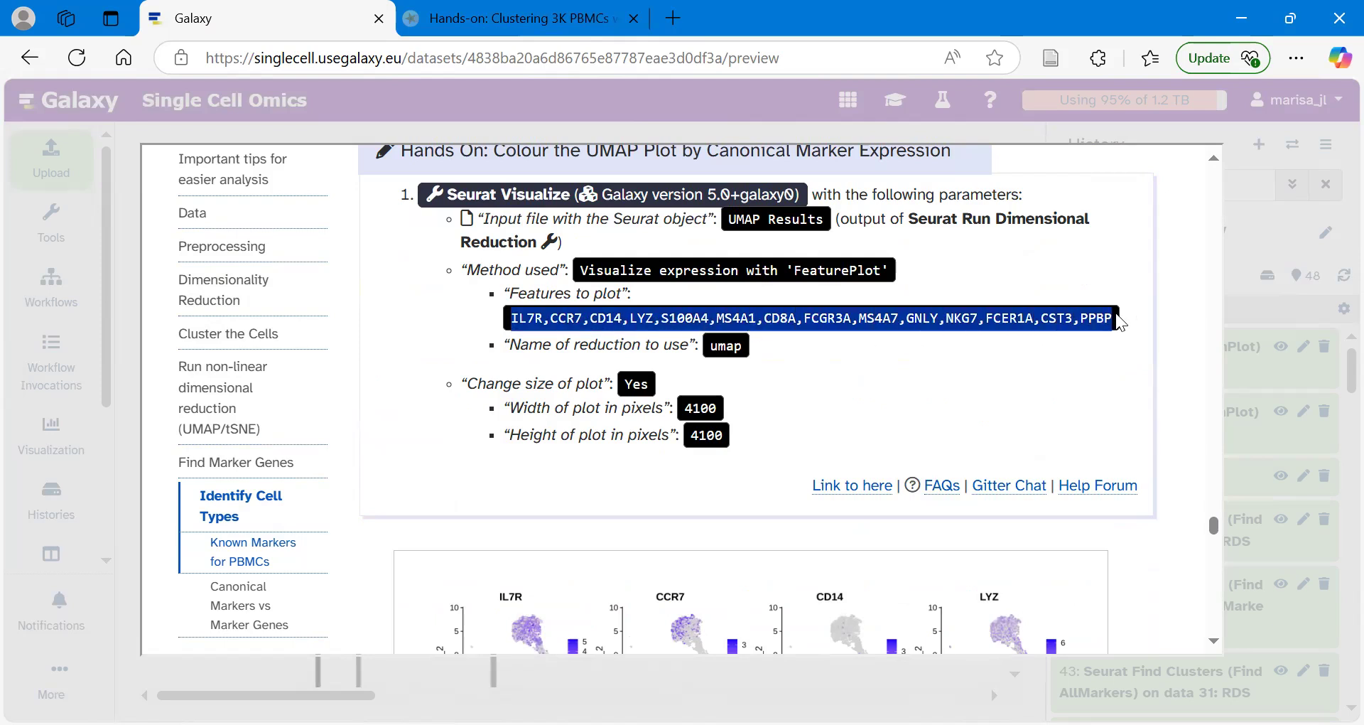
{"action": "right_click", "coordinate": [1085, 323]}
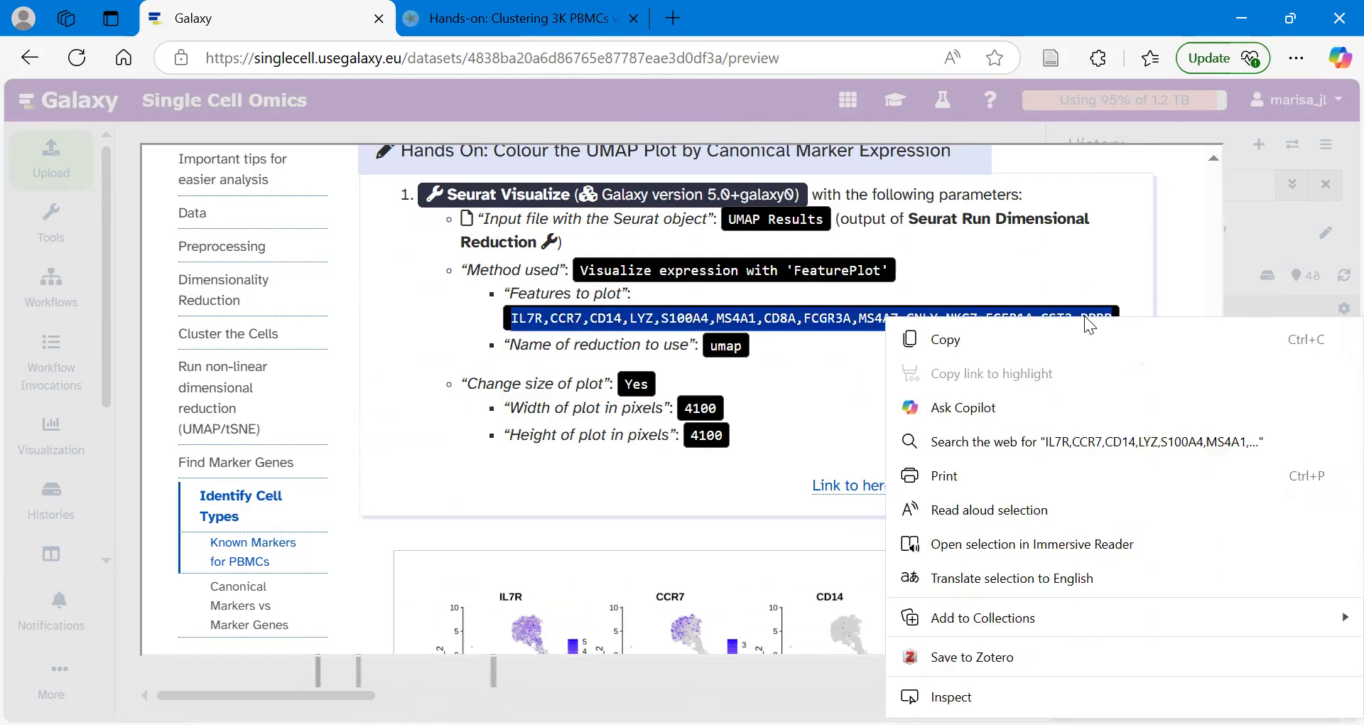
{"action": "left_click", "coordinate": [1015, 343]}
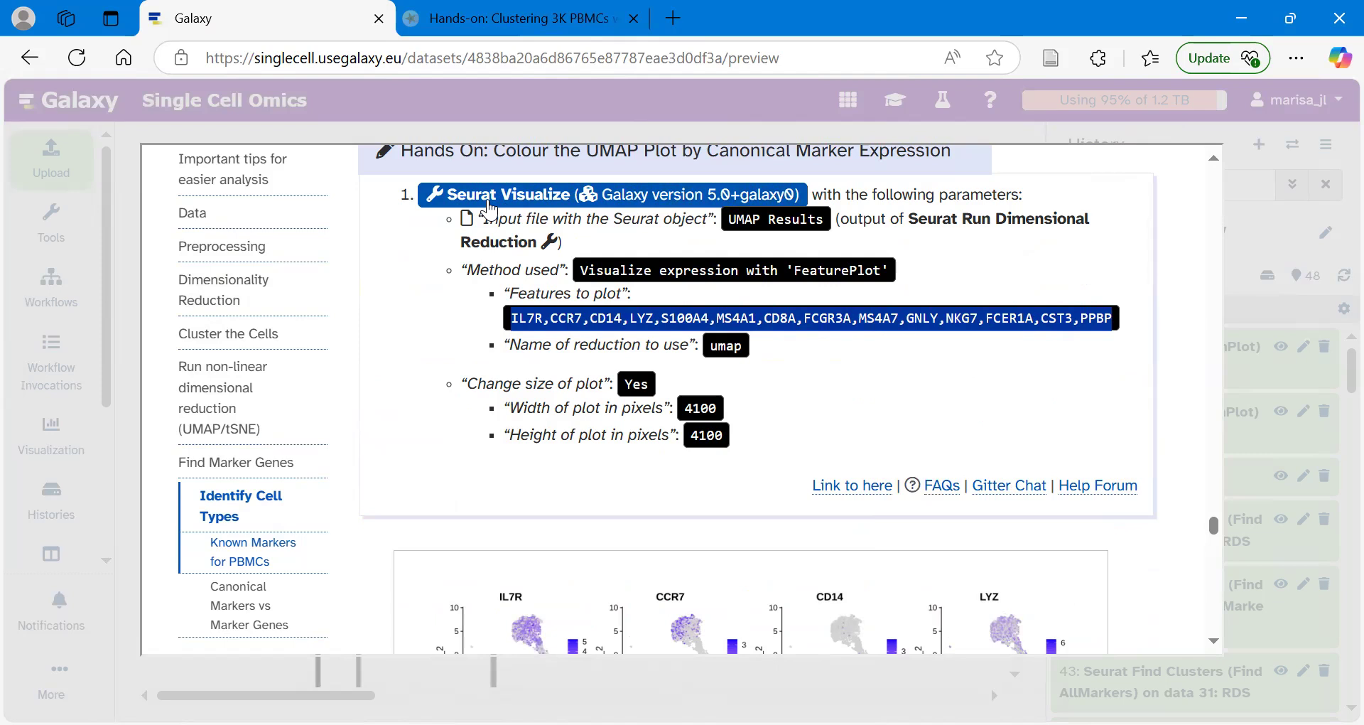
{"action": "left_click", "coordinate": [535, 206]}
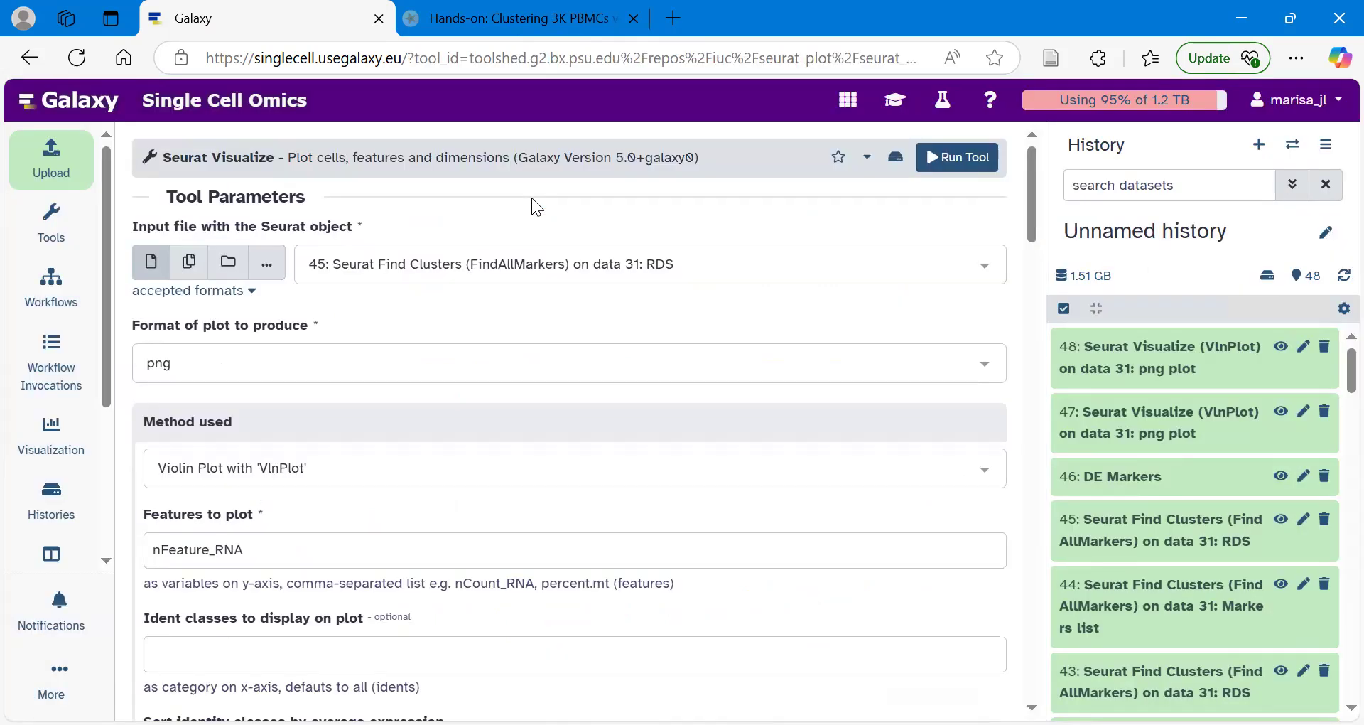
Set the Seurat input file to 31: UMAP Results and the method to Visualize expression with 'FeaturePlot'
{"action": "left_click", "coordinate": [380, 265]}
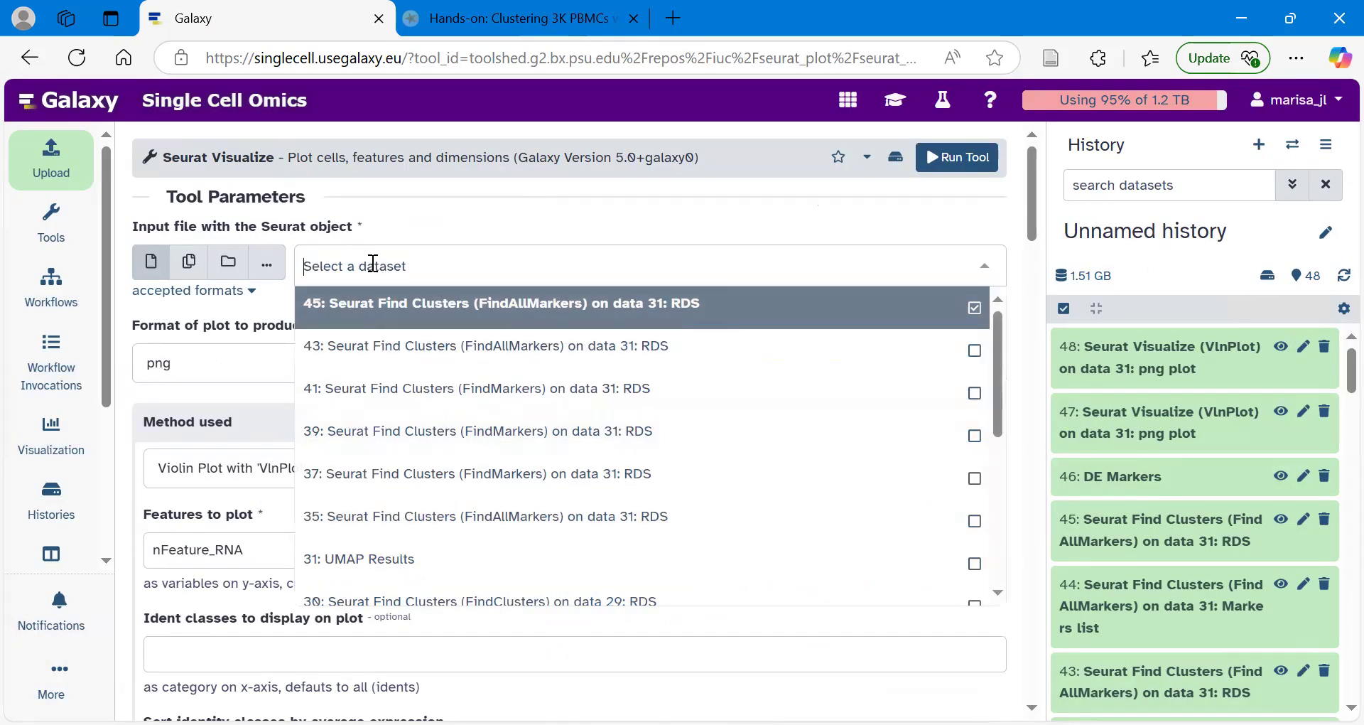
{"action": "left_click", "coordinate": [393, 561]}
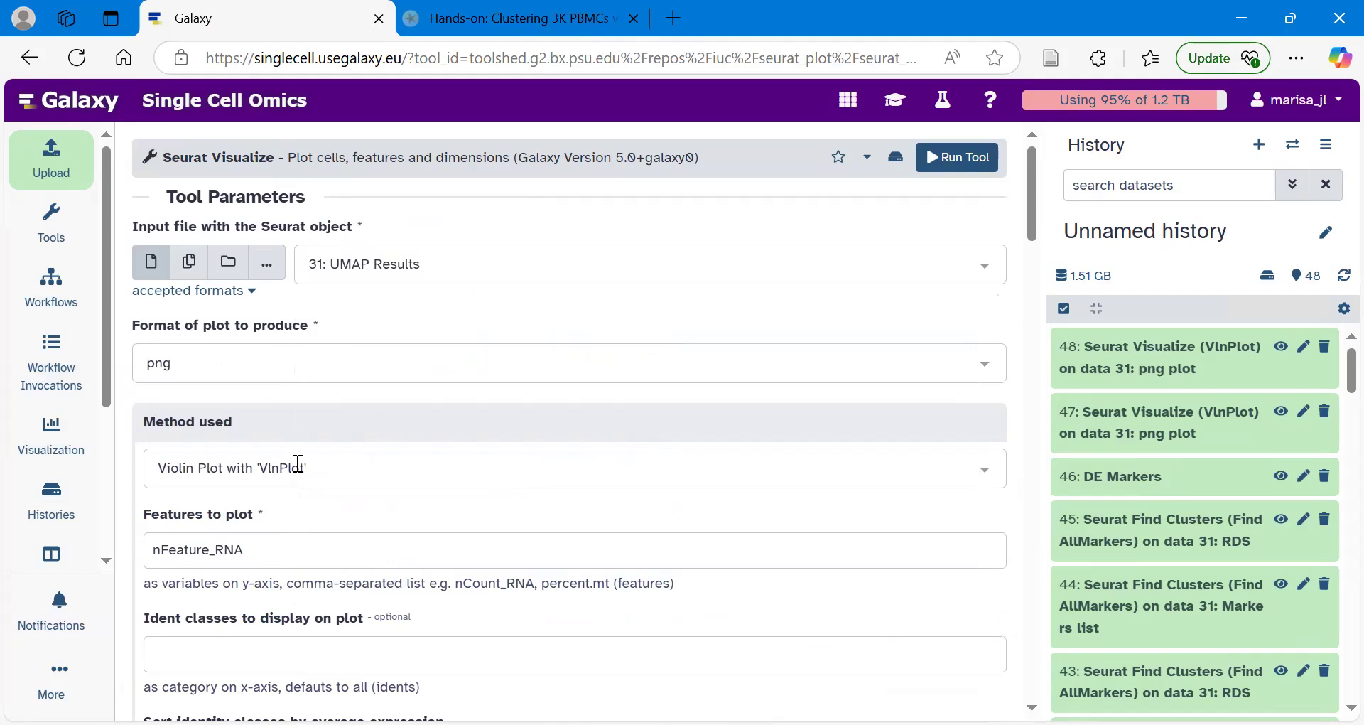
{"action": "left_click", "coordinate": [298, 463]}
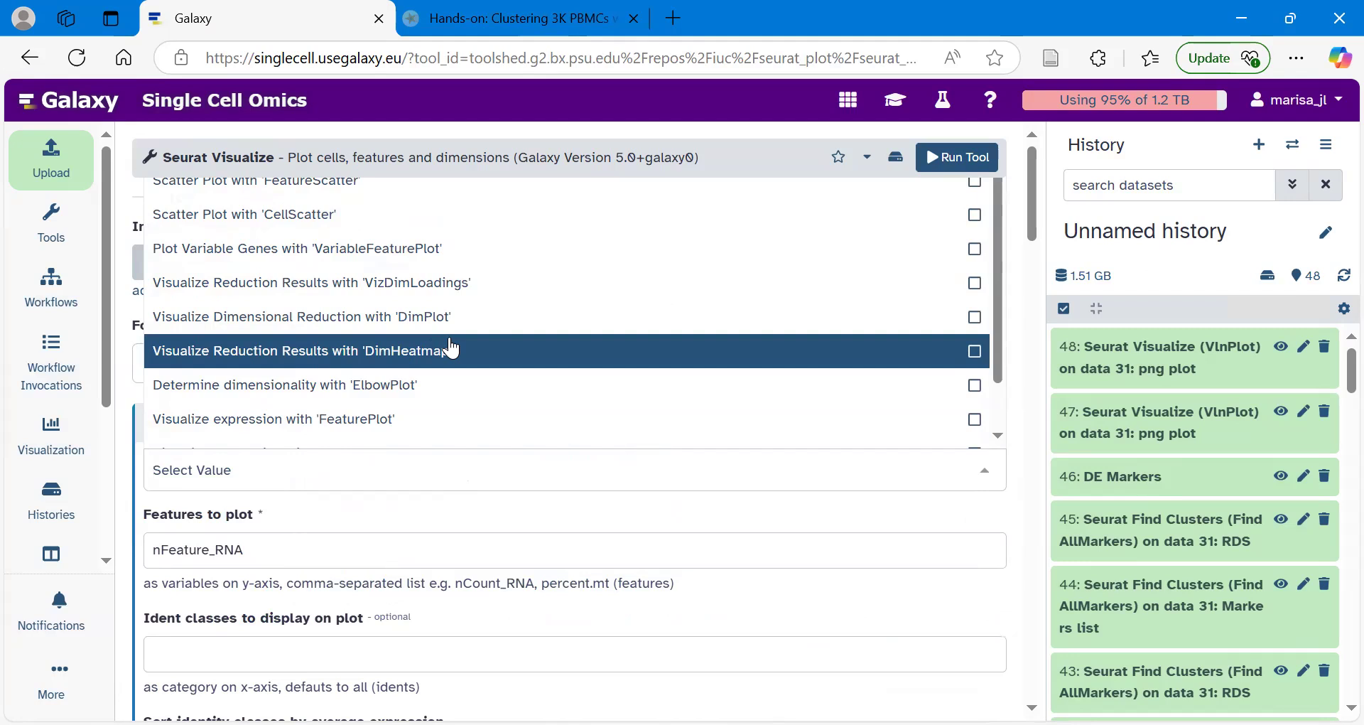
{"action": "left_click", "coordinate": [387, 425]}
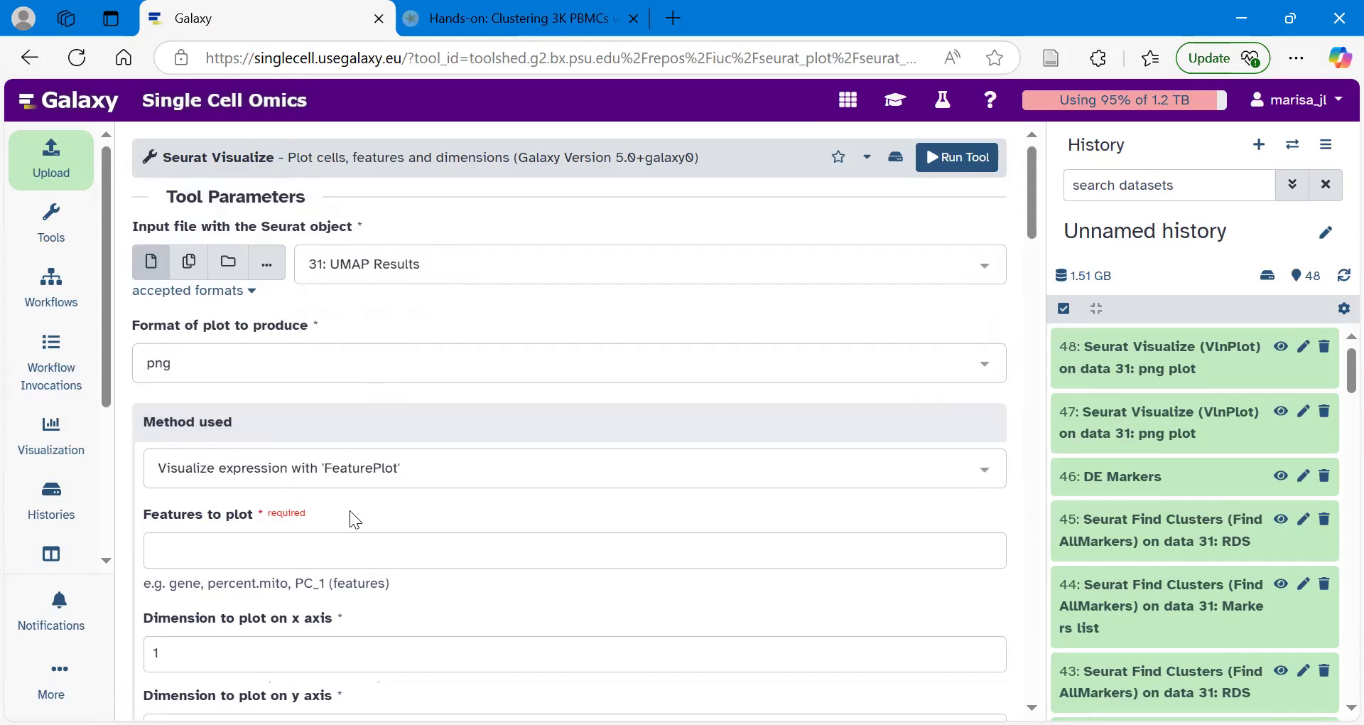
Paste the copied marker list IL7R,CCR7,CD14,LYZ,S100A4,MS4A1,CD8A,FCGR3A,MS4A7,GNLY,NKG7,FCER1A,CST3,PPBP as the FeaturePlot's features to plot
{"action": "left_click", "coordinate": [209, 552]}
{"action": "key", "text": "ctrl+v"}
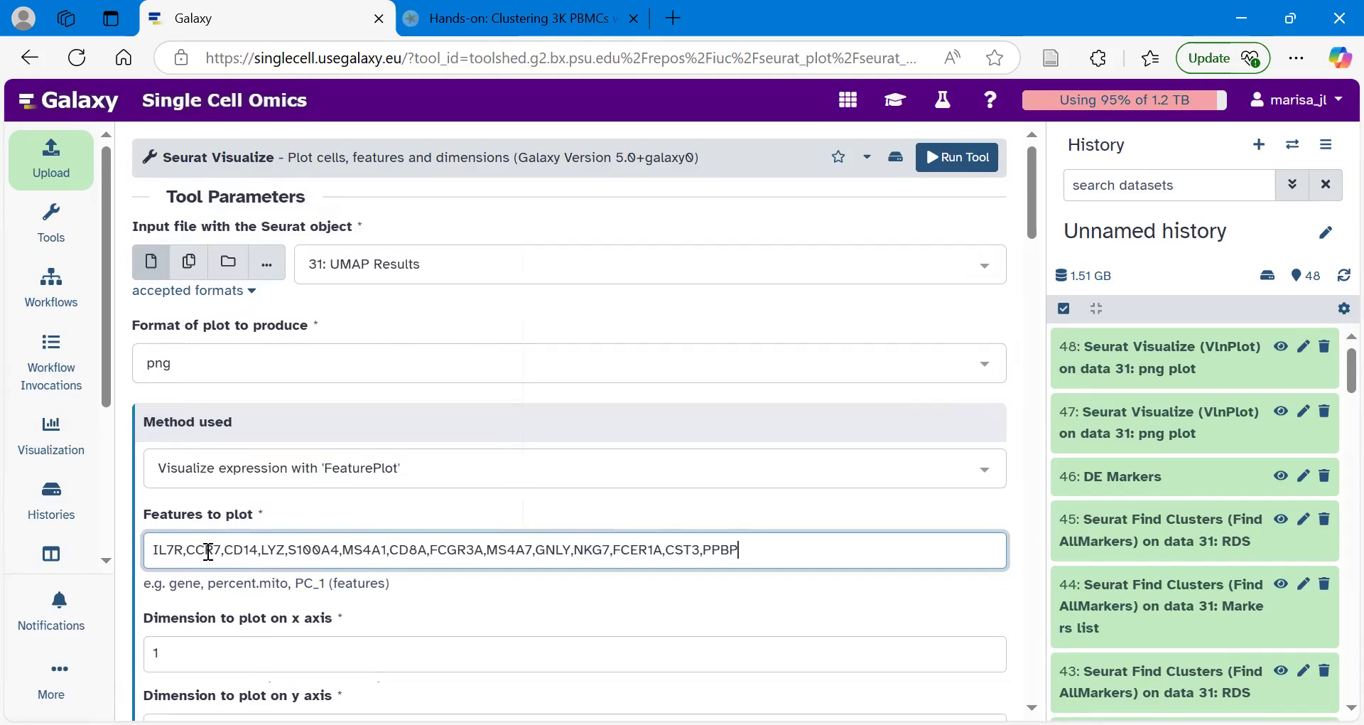
{"action": "left_click", "coordinate": [444, 594]}
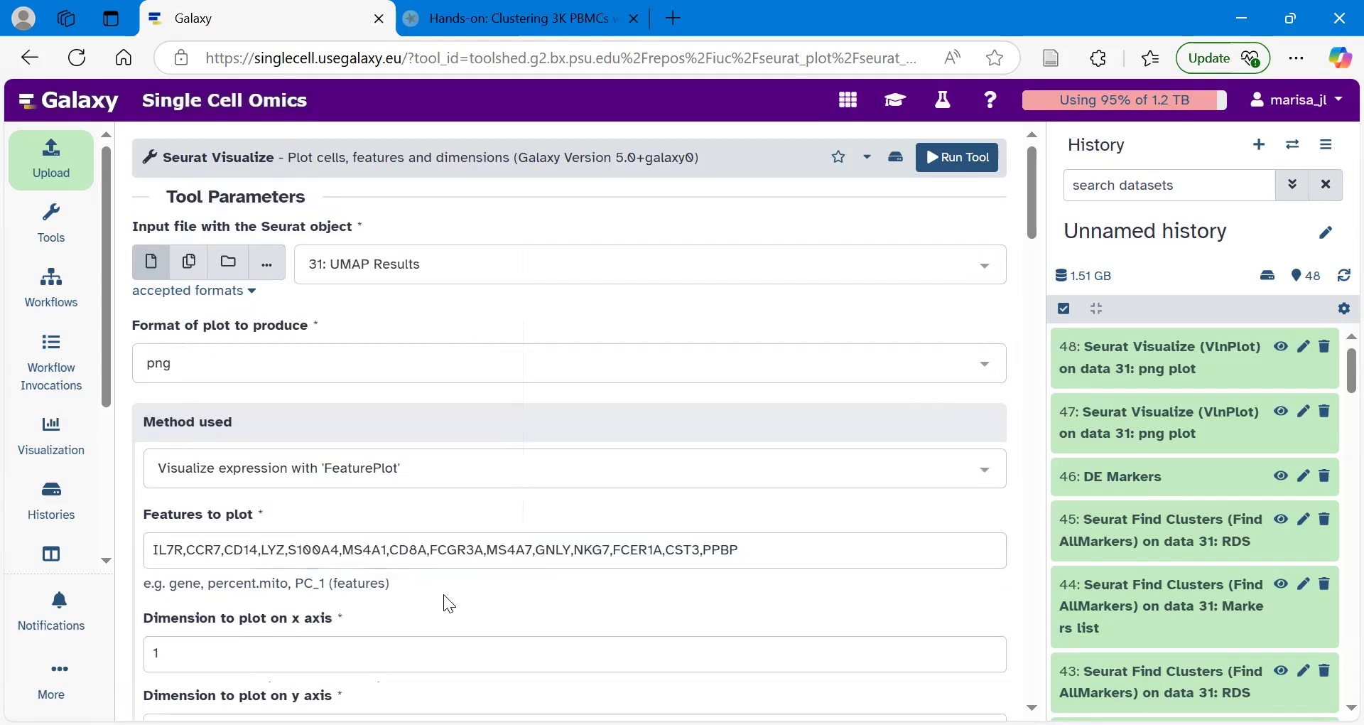
Enable changing the plot size, set width and height to 4100 pixels each, and run the FeaturePlot job
{"action": "scroll", "coordinate": [443, 594], "scroll_direction": "down", "scroll_amount": 3}
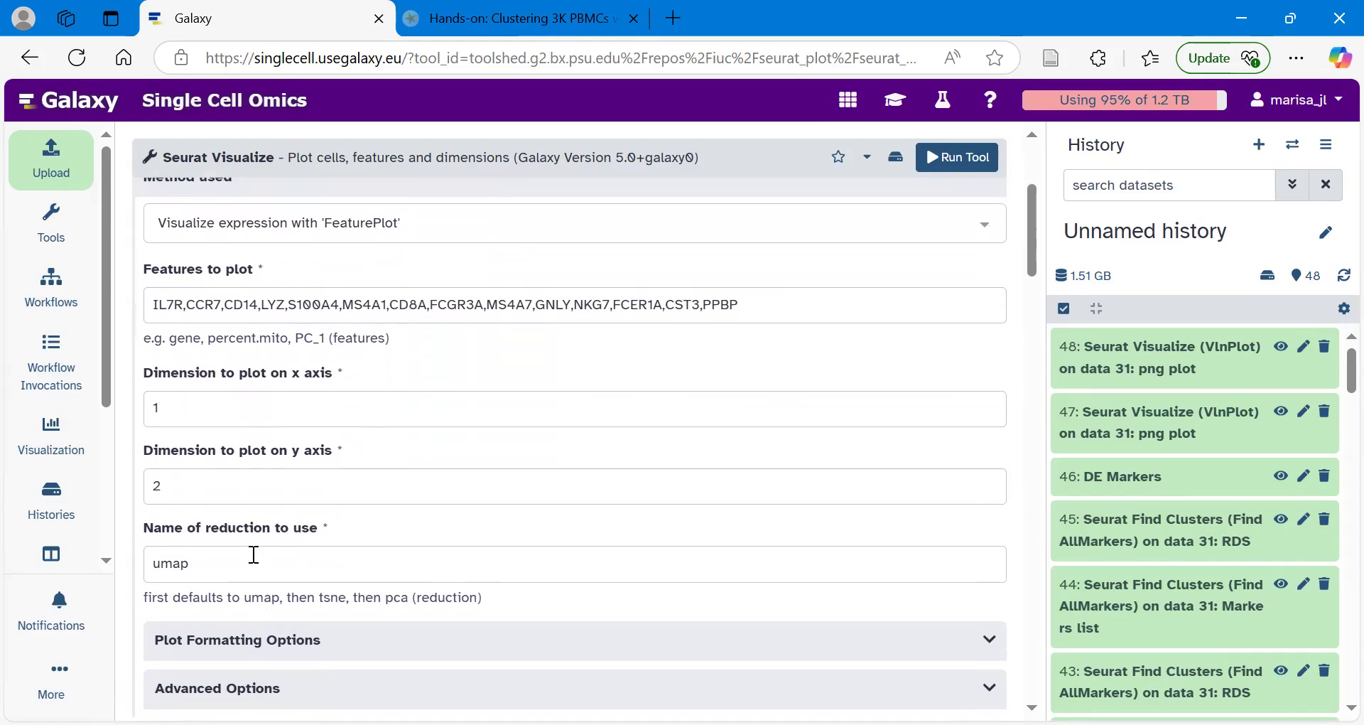
{"action": "scroll", "coordinate": [254, 554], "scroll_direction": "down", "scroll_amount": 4}
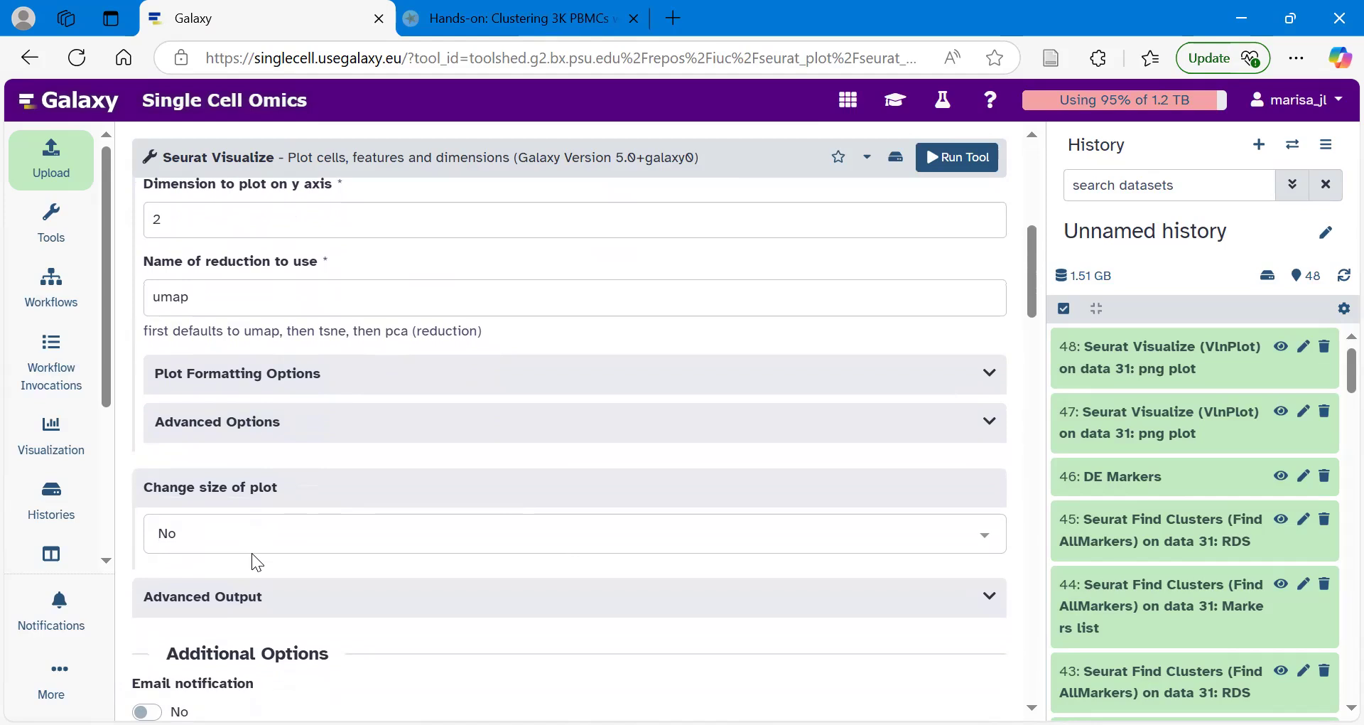
{"action": "scroll", "coordinate": [254, 555], "scroll_direction": "down", "scroll_amount": 2}
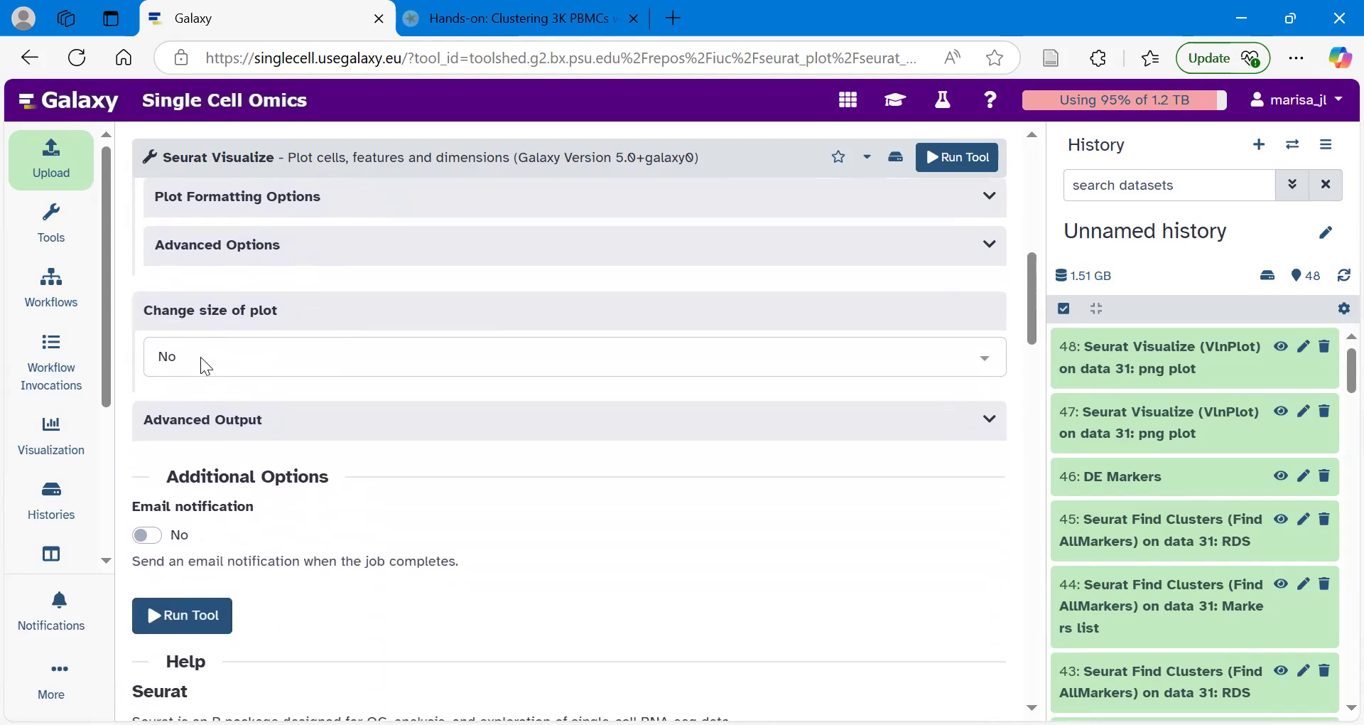
{"action": "left_click", "coordinate": [206, 366]}
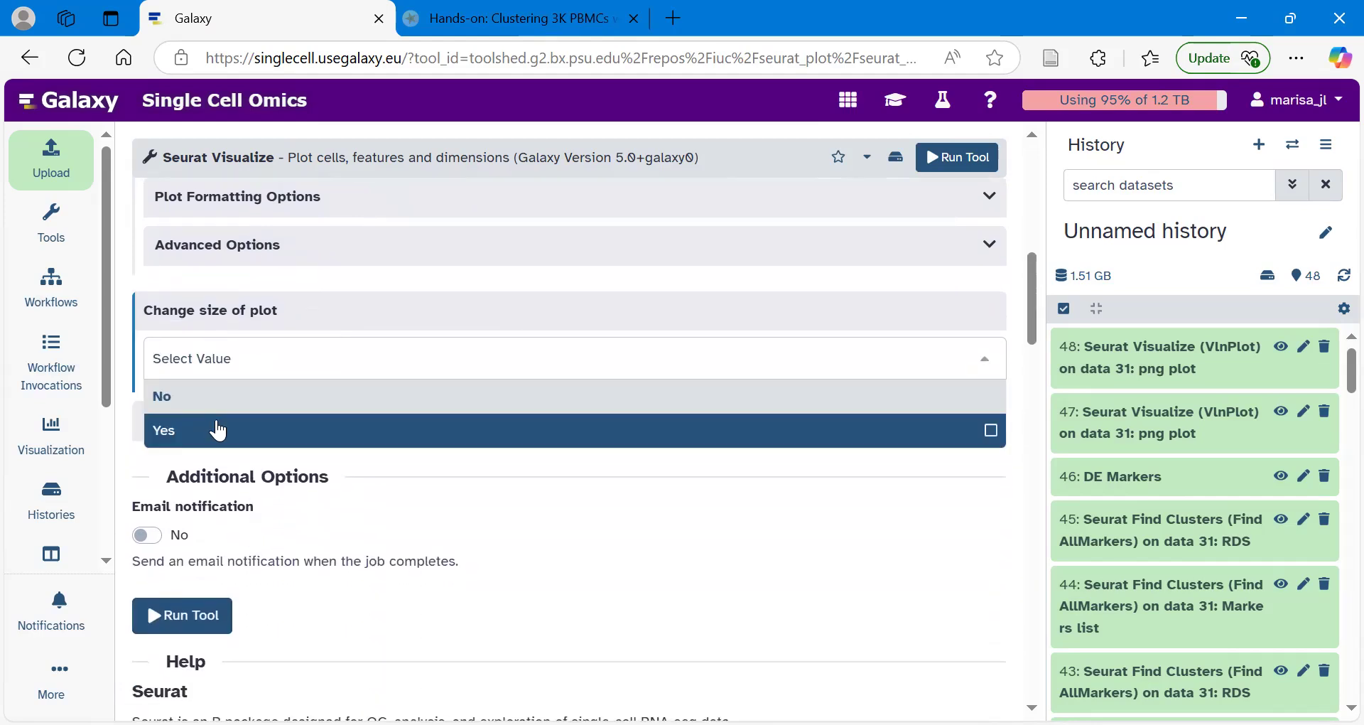
{"action": "left_click", "coordinate": [217, 430]}
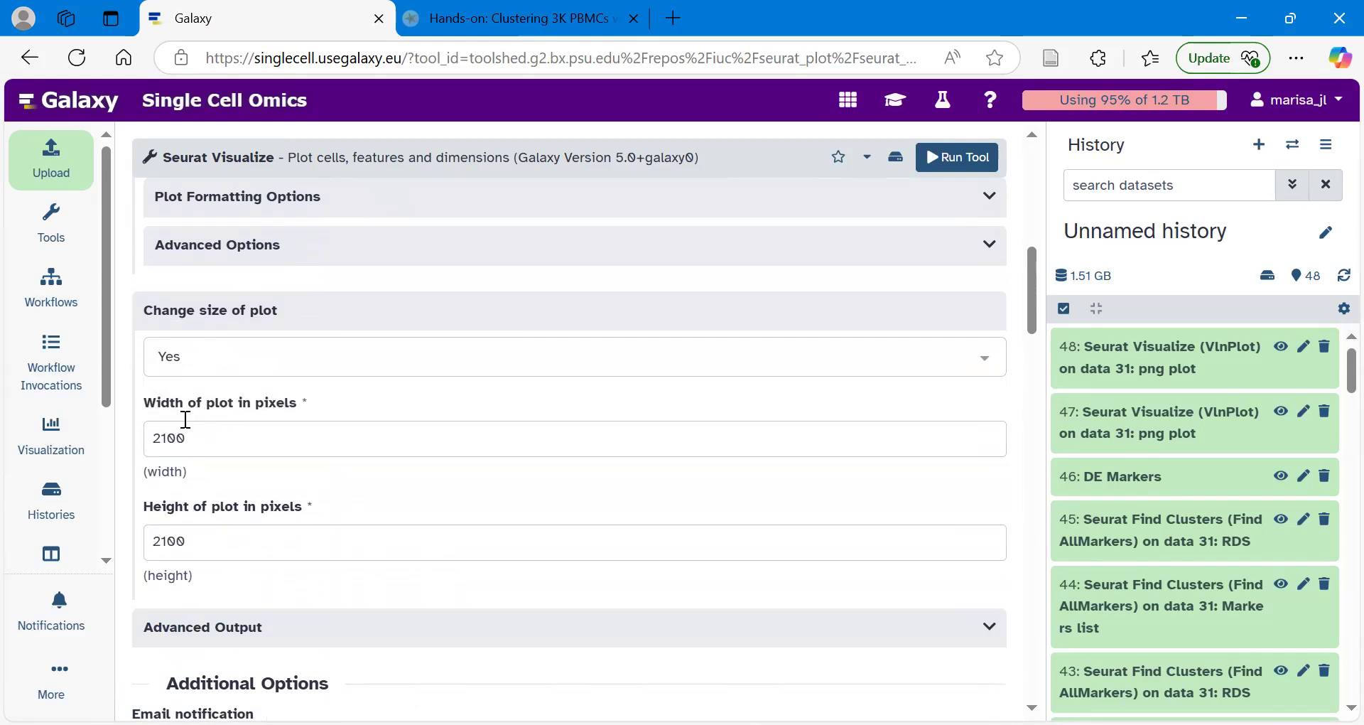
{"action": "left_click", "coordinate": [161, 438]}
{"action": "key", "text": "BackSpace"}
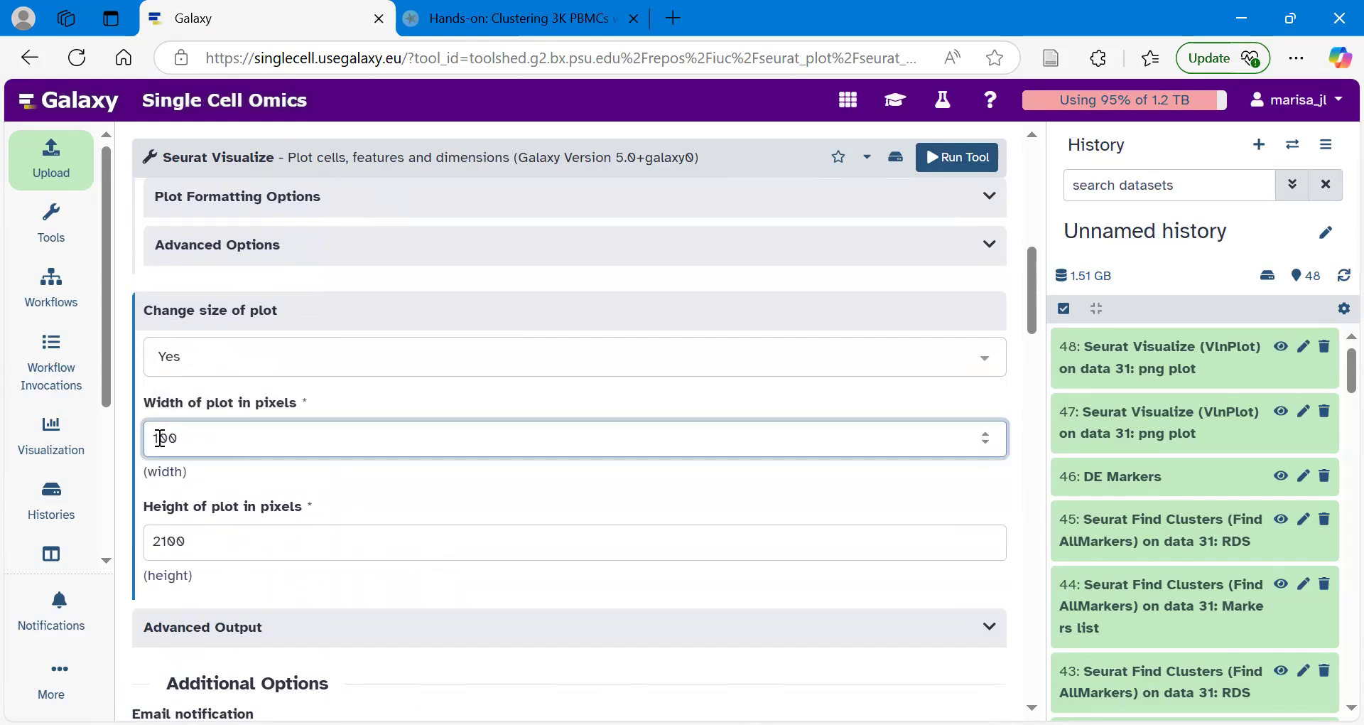
{"action": "type", "text": "4"}
{"action": "left_click", "coordinate": [164, 540]}
{"action": "key", "text": "BackSpace"}
{"action": "type", "text": "4"}
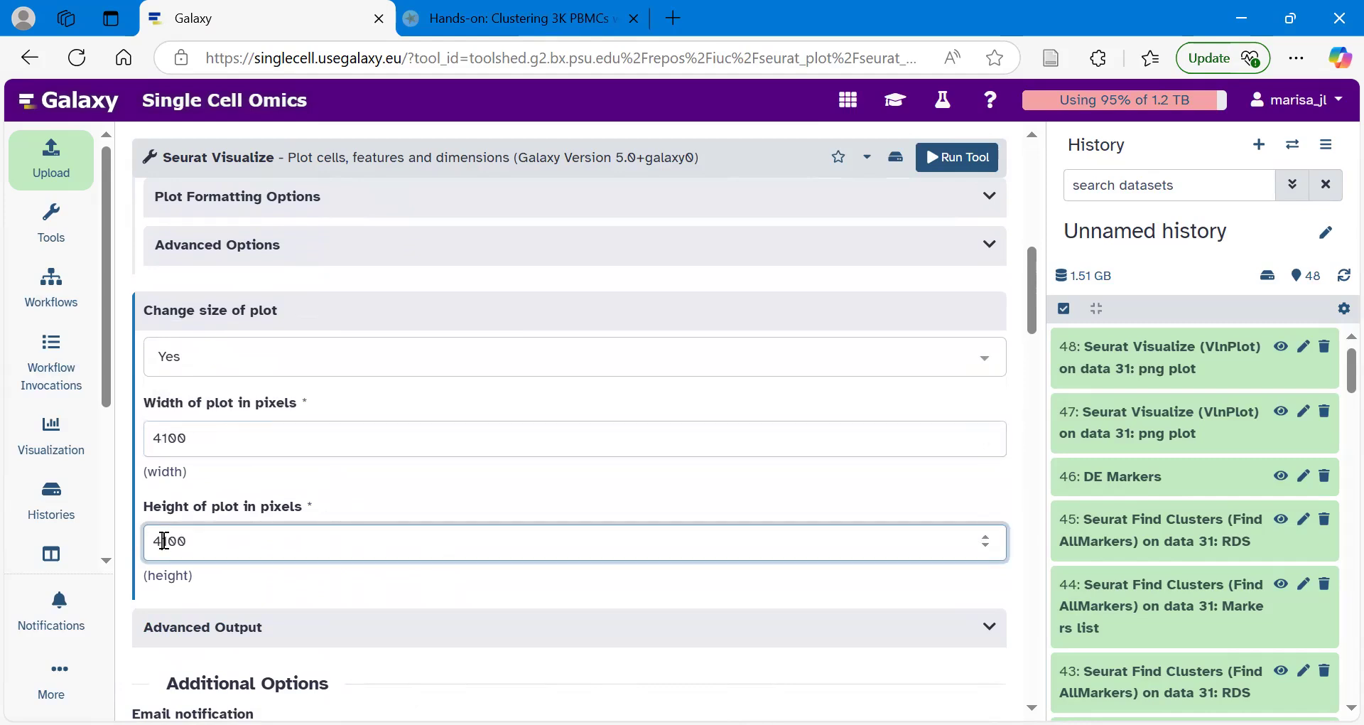
{"action": "left_click", "coordinate": [386, 483]}
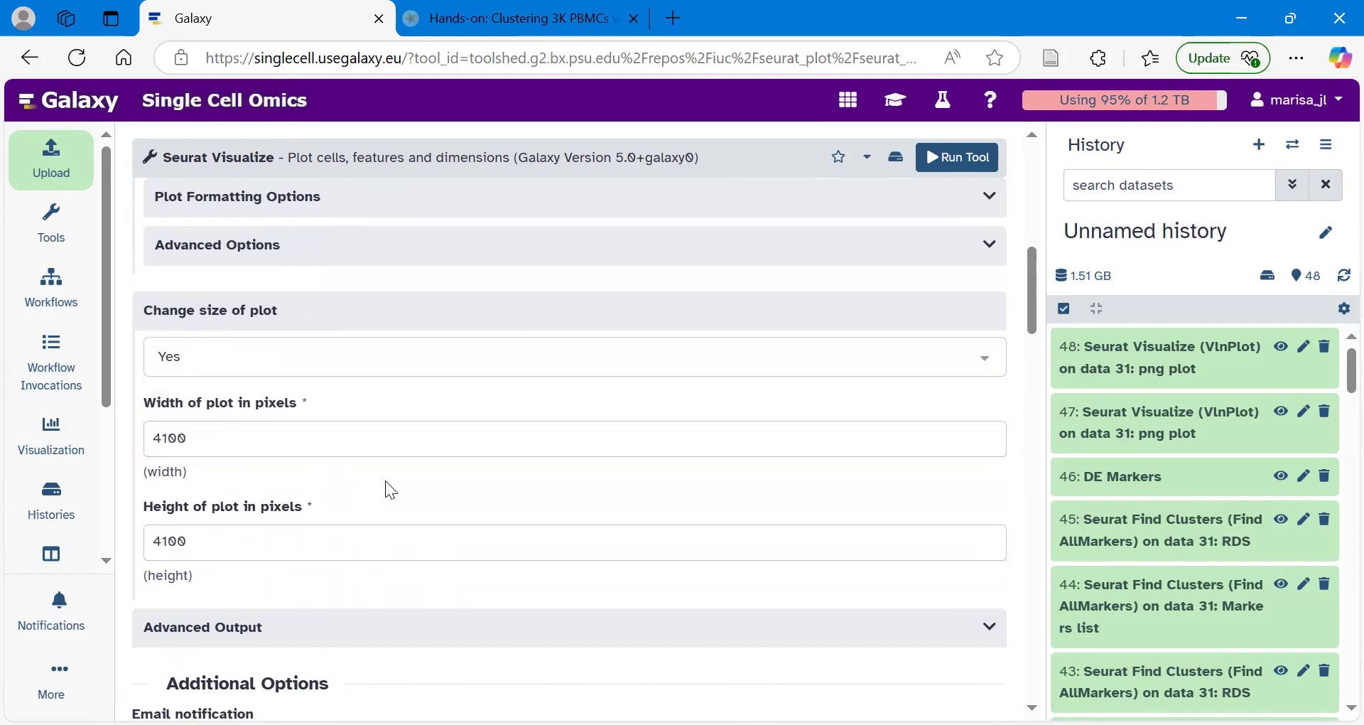
{"action": "scroll", "coordinate": [385, 480], "scroll_direction": "up", "scroll_amount": 5}
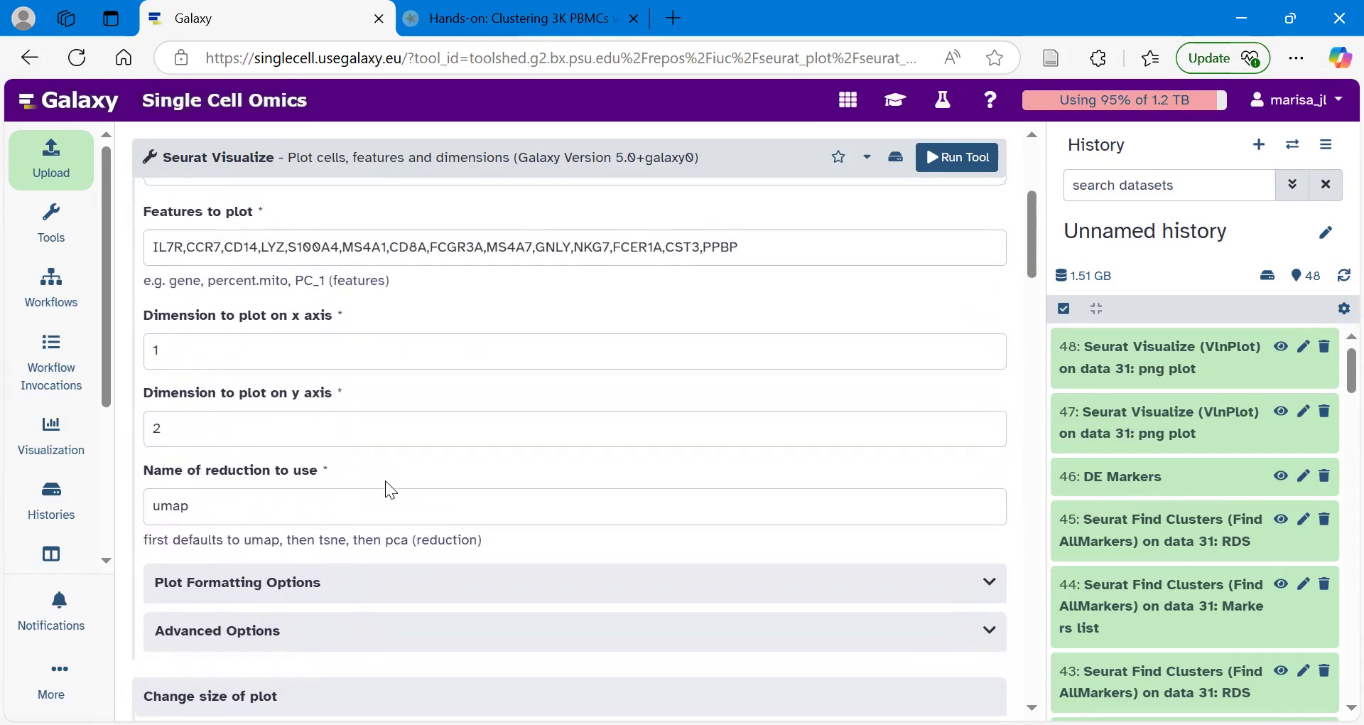
{"action": "left_click", "coordinate": [964, 162]}
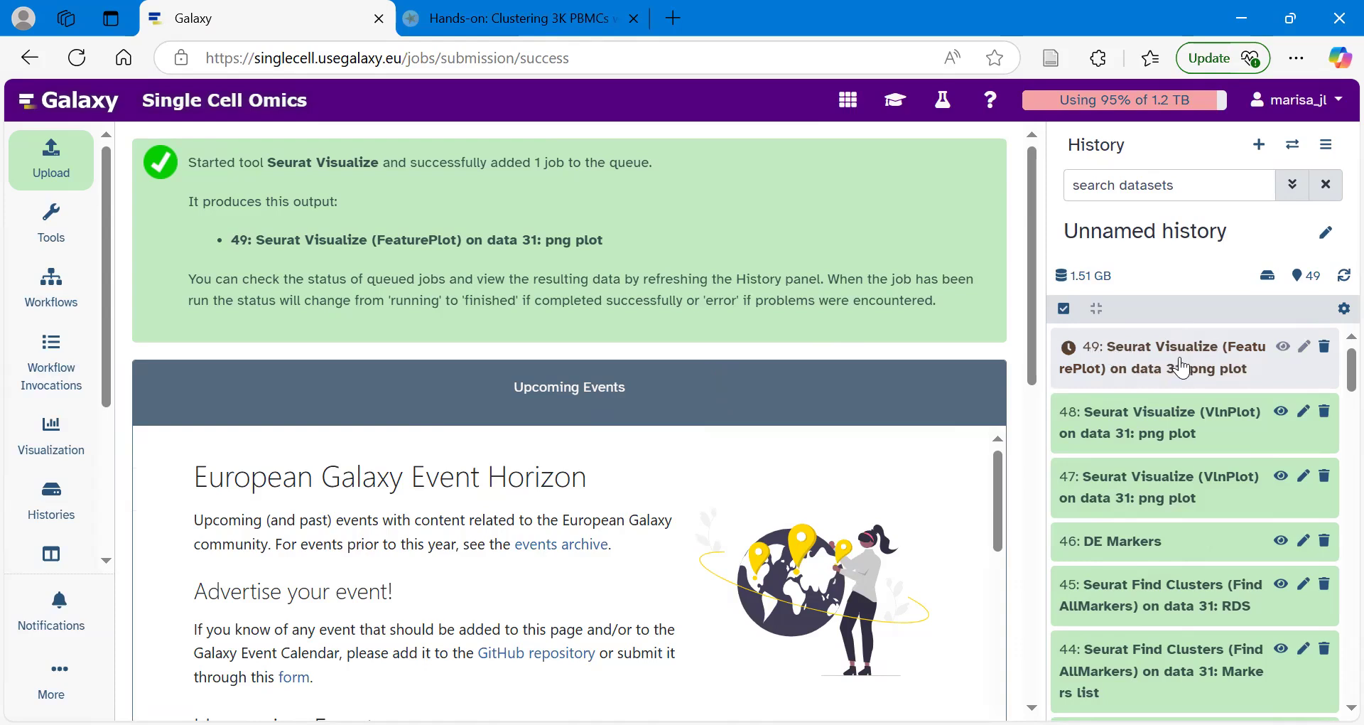
Reload the settings of FeaturePlot job 49 for a rerun and change the method to Violin Plot with 'VlnPlot'
{"action": "left_click", "coordinate": [1142, 354]}
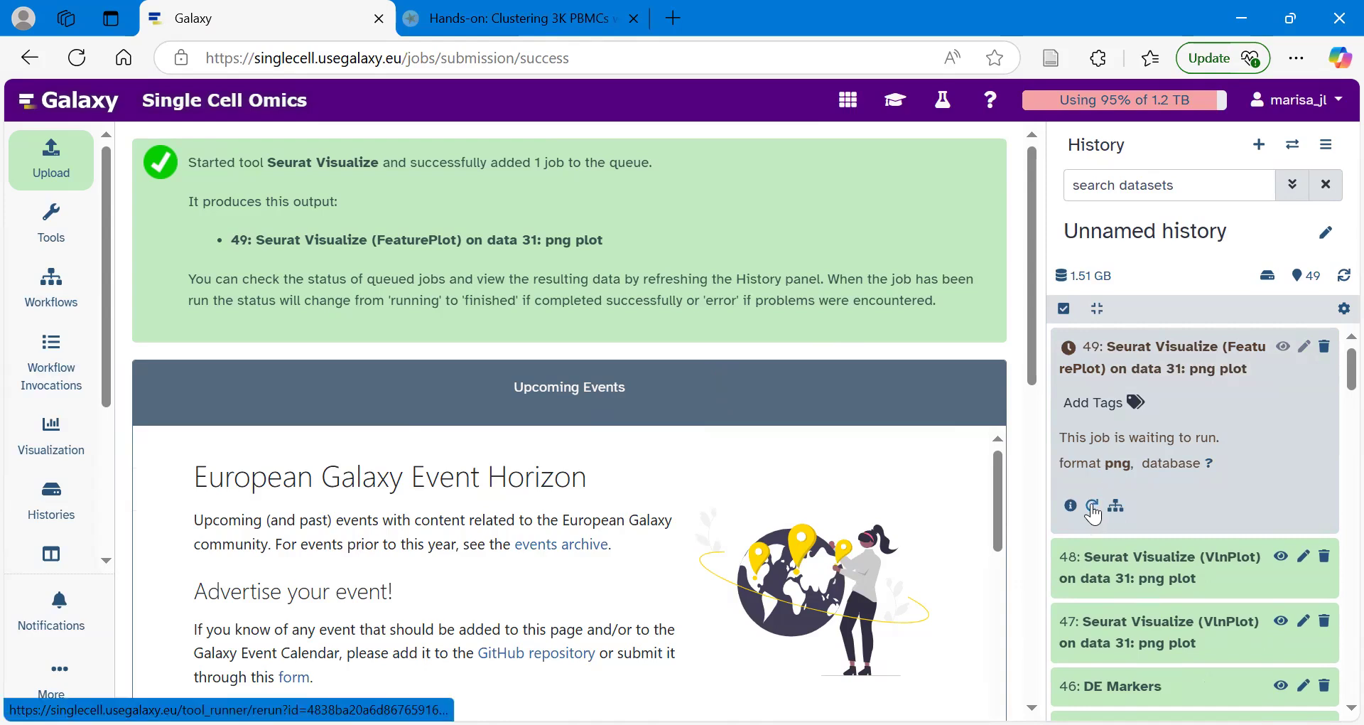
{"action": "left_click", "coordinate": [1092, 507]}
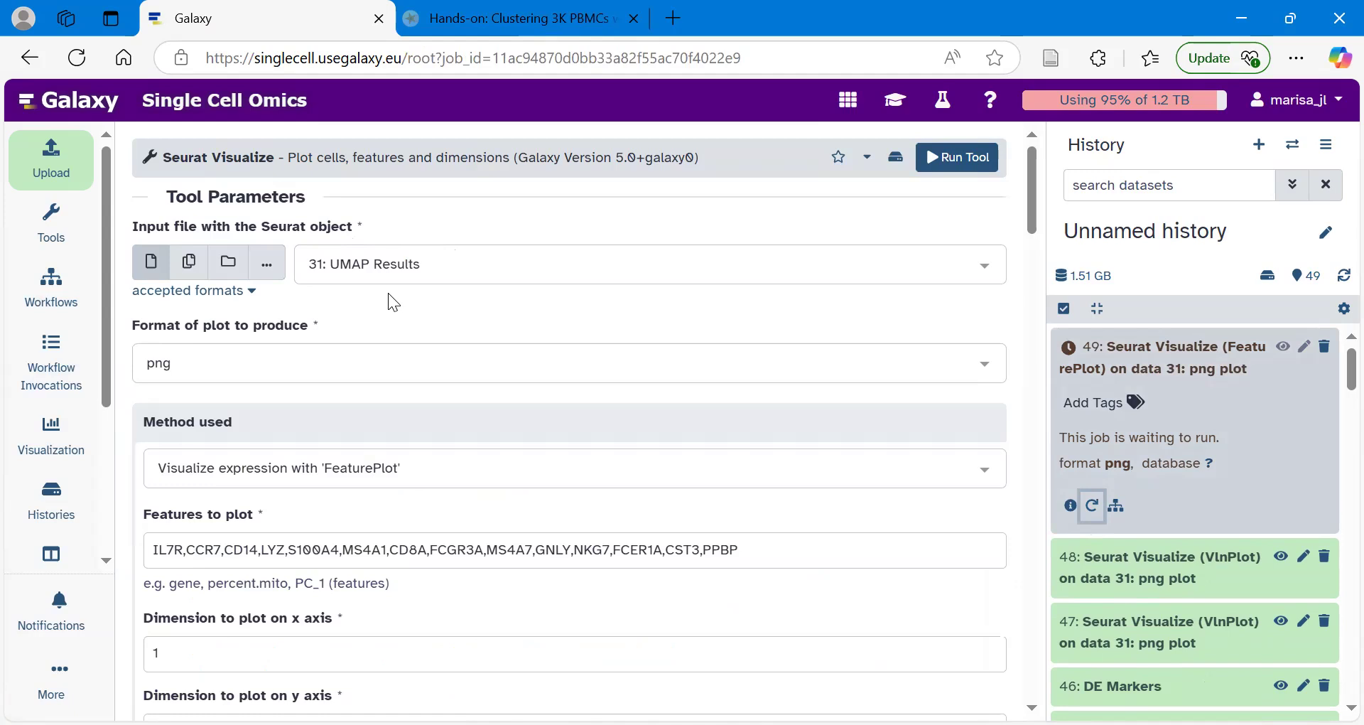
{"action": "left_click", "coordinate": [238, 469]}
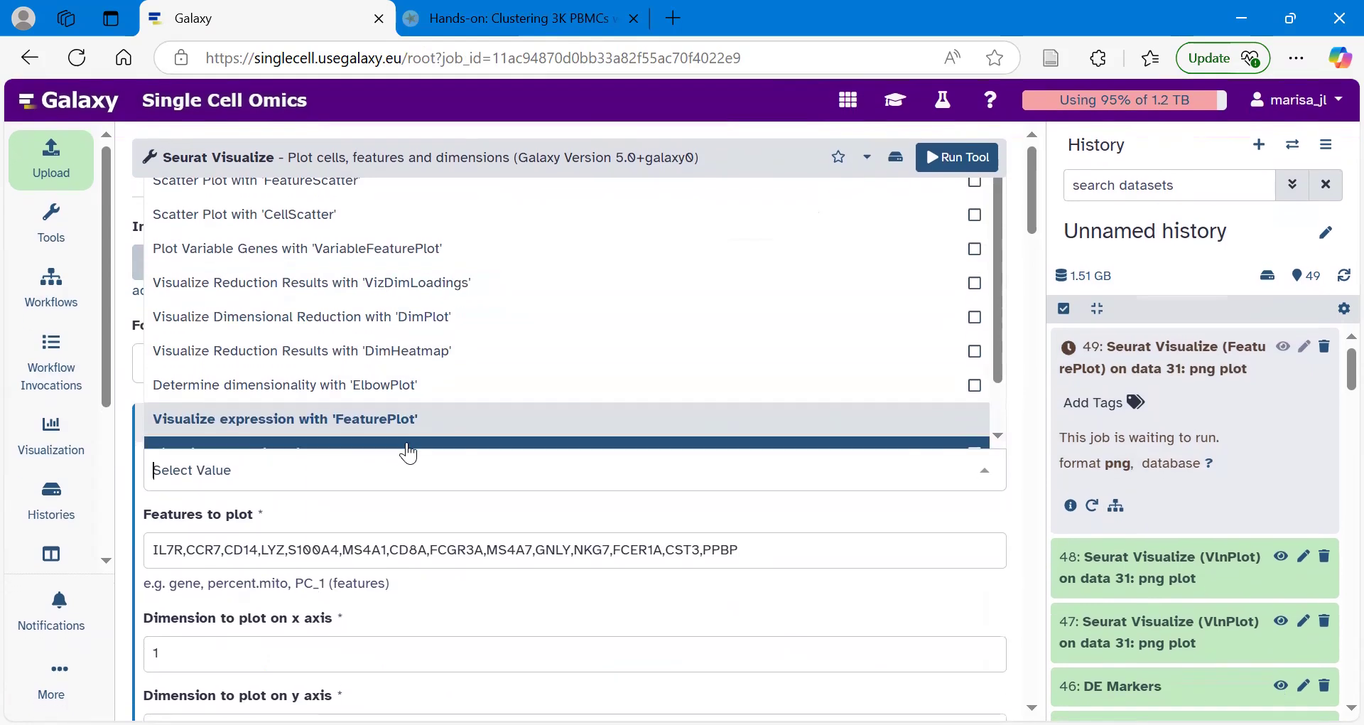
{"action": "left_click", "coordinate": [426, 503]}
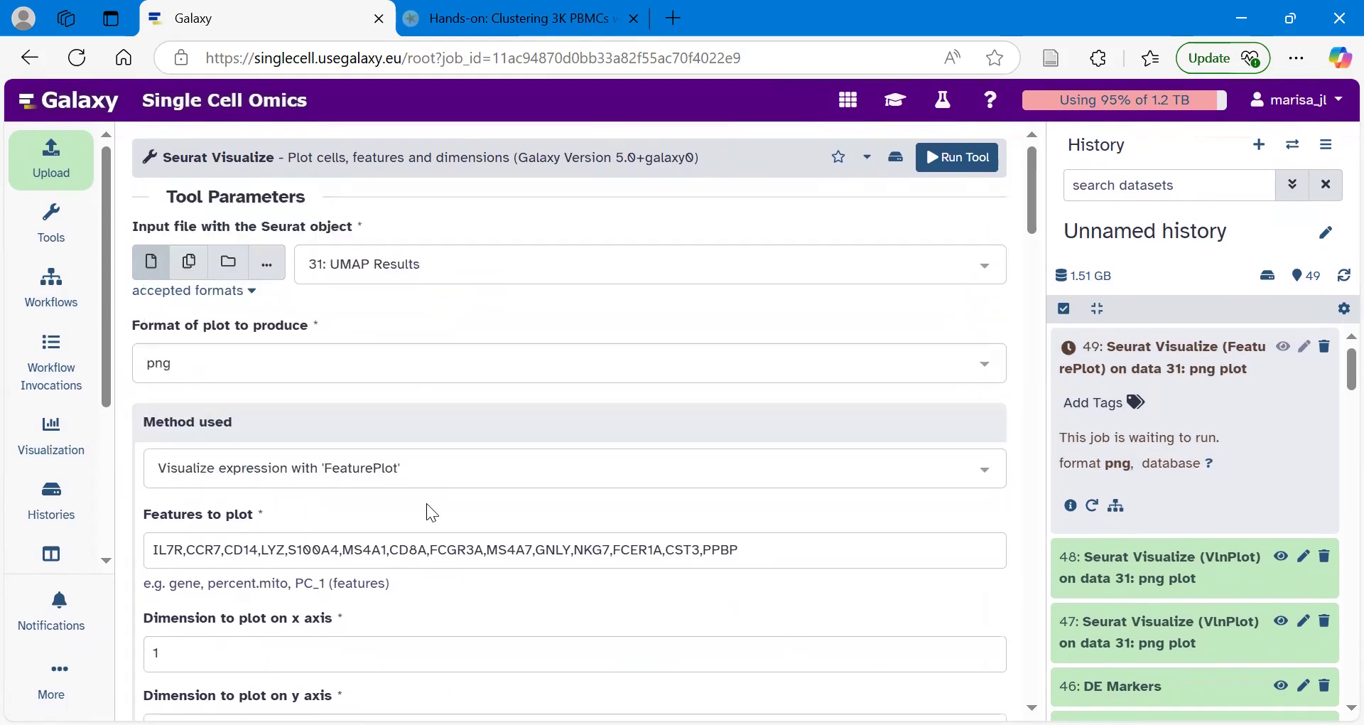
{"action": "scroll", "coordinate": [426, 503], "scroll_direction": "down", "scroll_amount": 2}
{"action": "scroll", "coordinate": [426, 503], "scroll_direction": "down", "scroll_amount": 2}
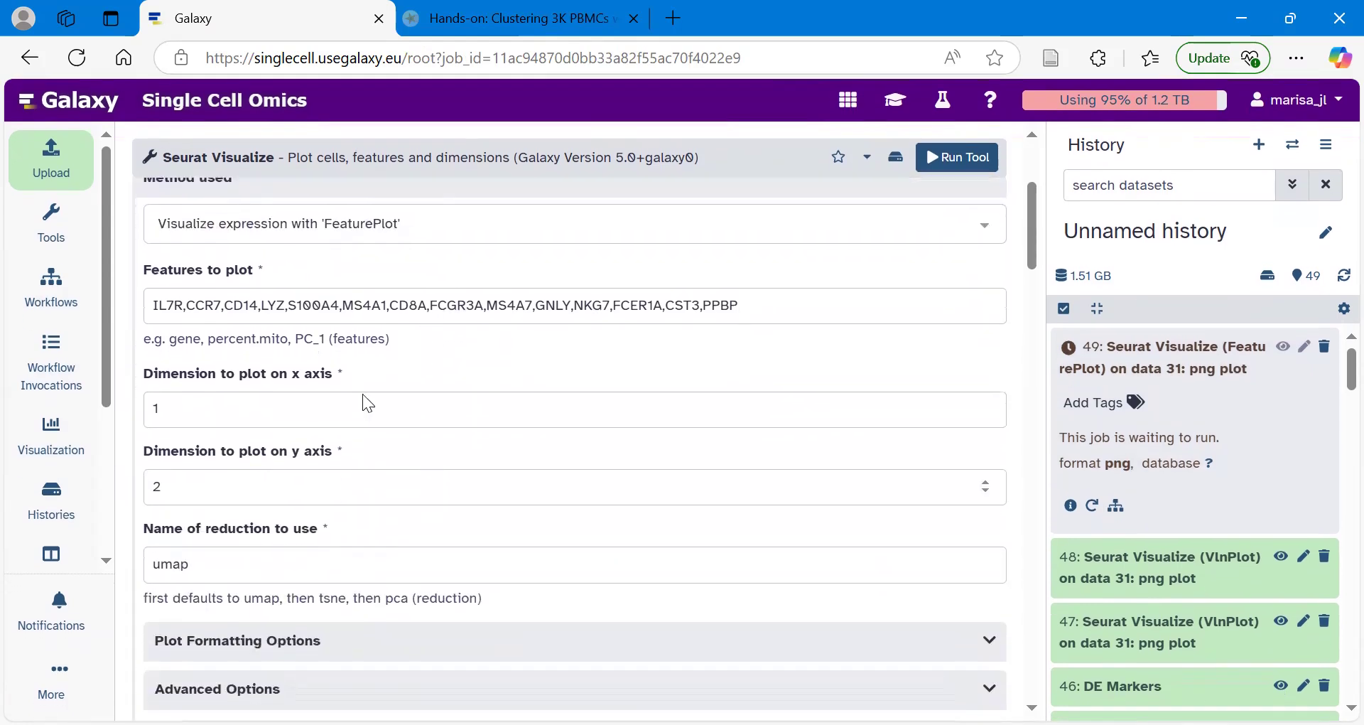
{"action": "left_click", "coordinate": [284, 226]}
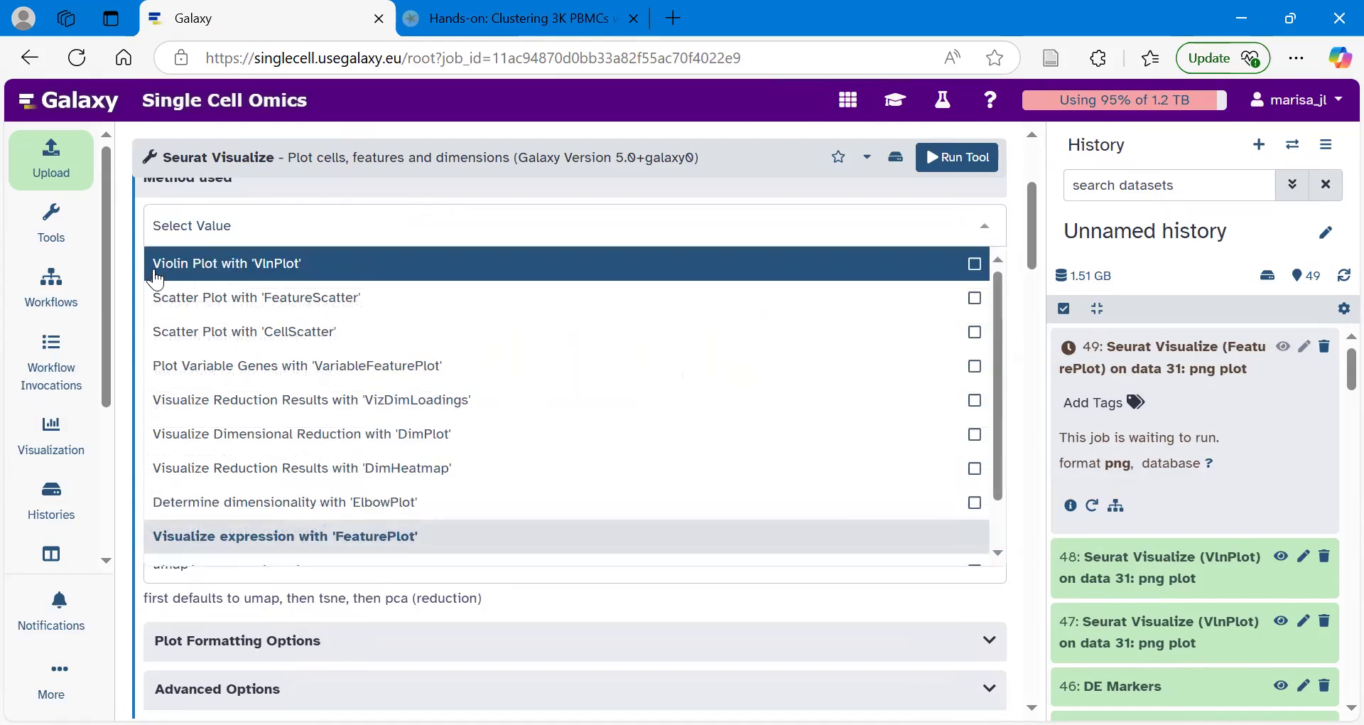
{"action": "left_click", "coordinate": [287, 273]}
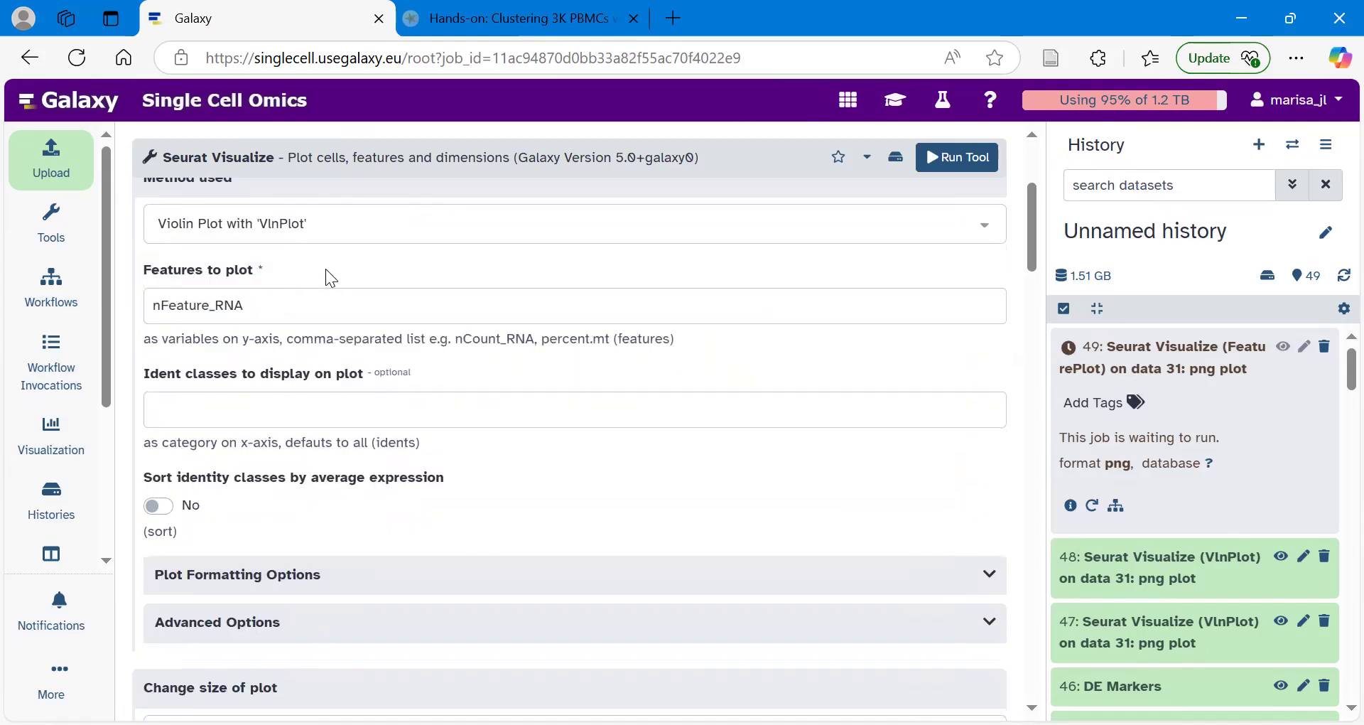
Replace the violin plot's features with IL7R,CCR7,CD14,LYZ,S100A4,MS4A1,CD8A,FCGR3A,MS4A7,GNLY,NKG7,FCER1A,CST3,PPBP and run the tool
{"action": "left_click_drag", "start_coordinate": [265, 305], "coordinate": [146, 306]}
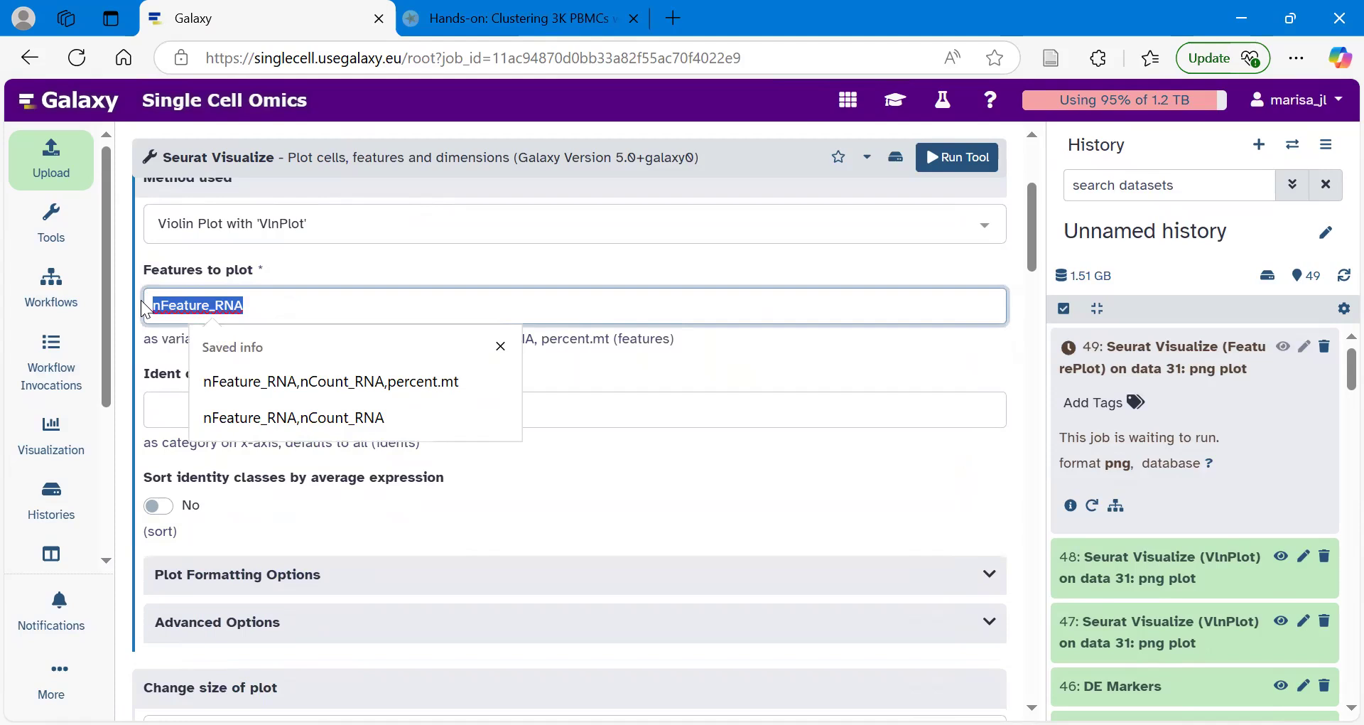
{"action": "key", "text": "BackSpace"}
{"action": "type", "text": "IL7R,CCR7,CD14,LYZ,S100A4,MS4A1,CD8A,FCGR3A,MS4A7,GNLY,NKG7,FCER1A,CST3,PPBP"}
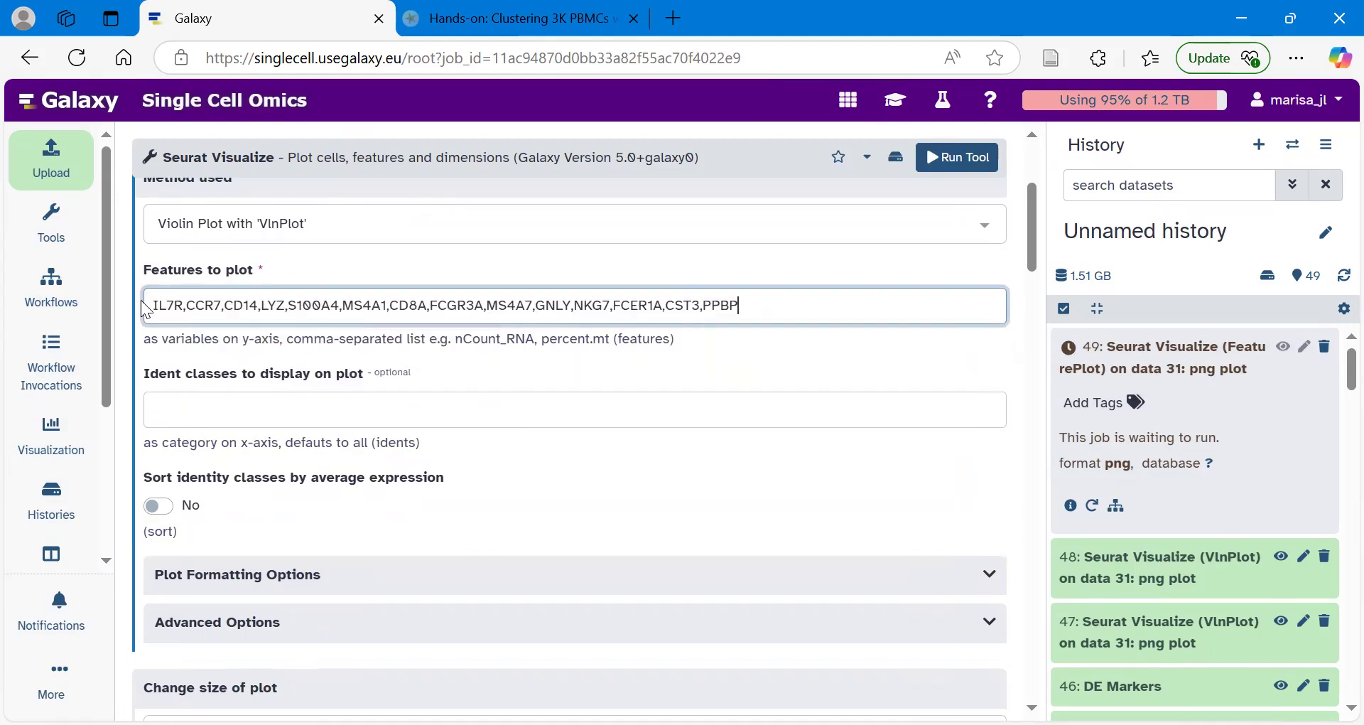
{"action": "left_click", "coordinate": [714, 371]}
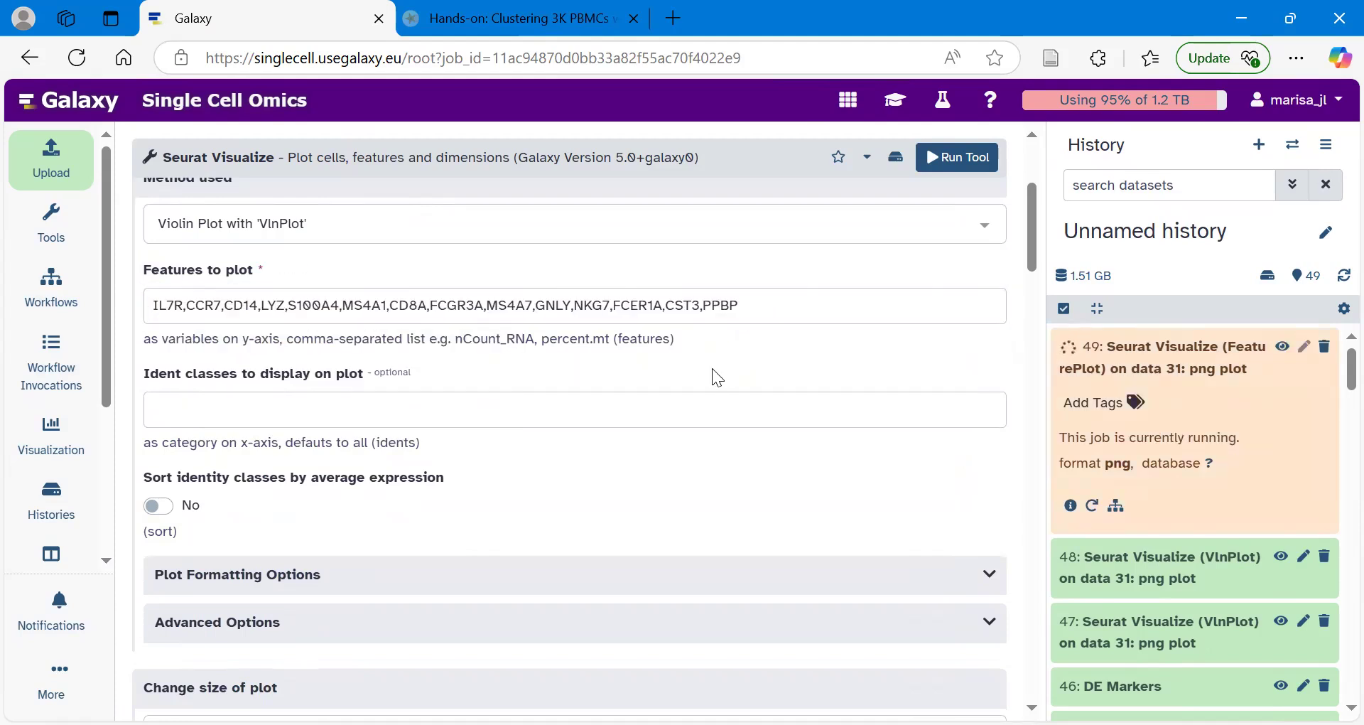
{"action": "scroll", "coordinate": [495, 382], "scroll_direction": "down", "scroll_amount": 1}
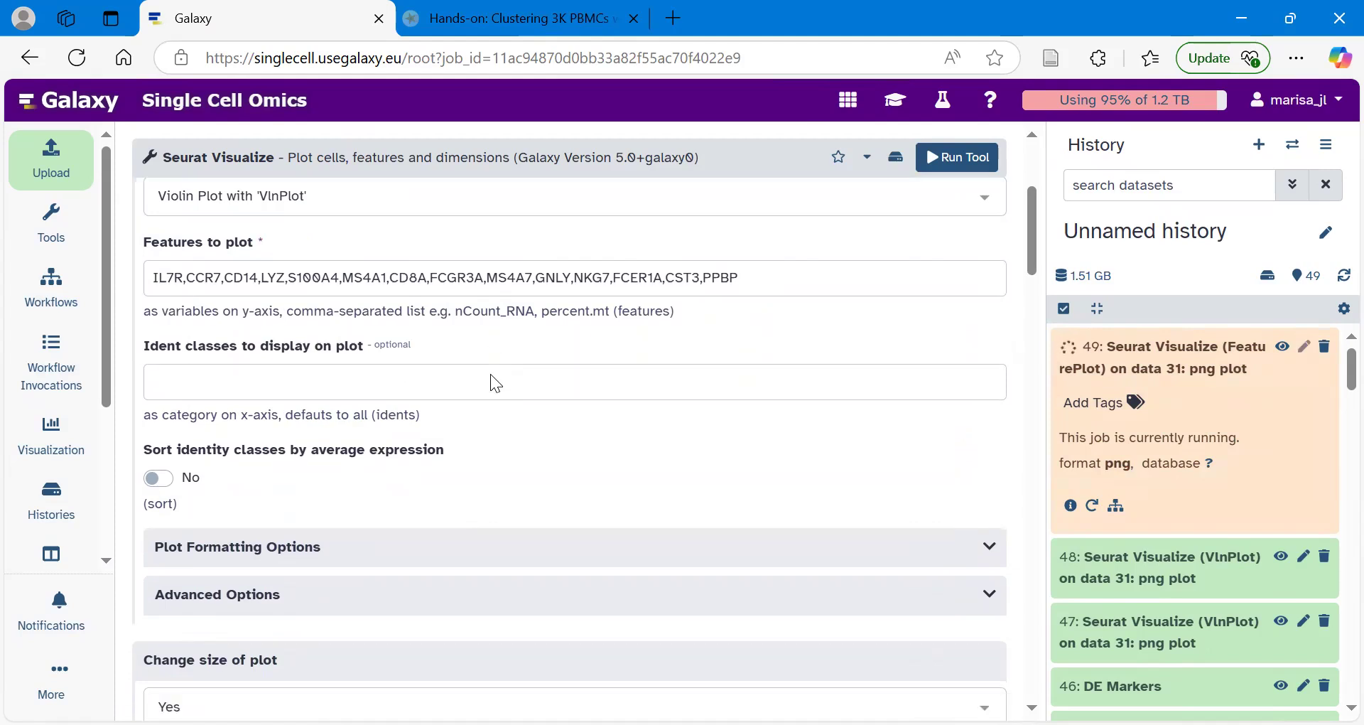
{"action": "scroll", "coordinate": [496, 382], "scroll_direction": "down", "scroll_amount": 5}
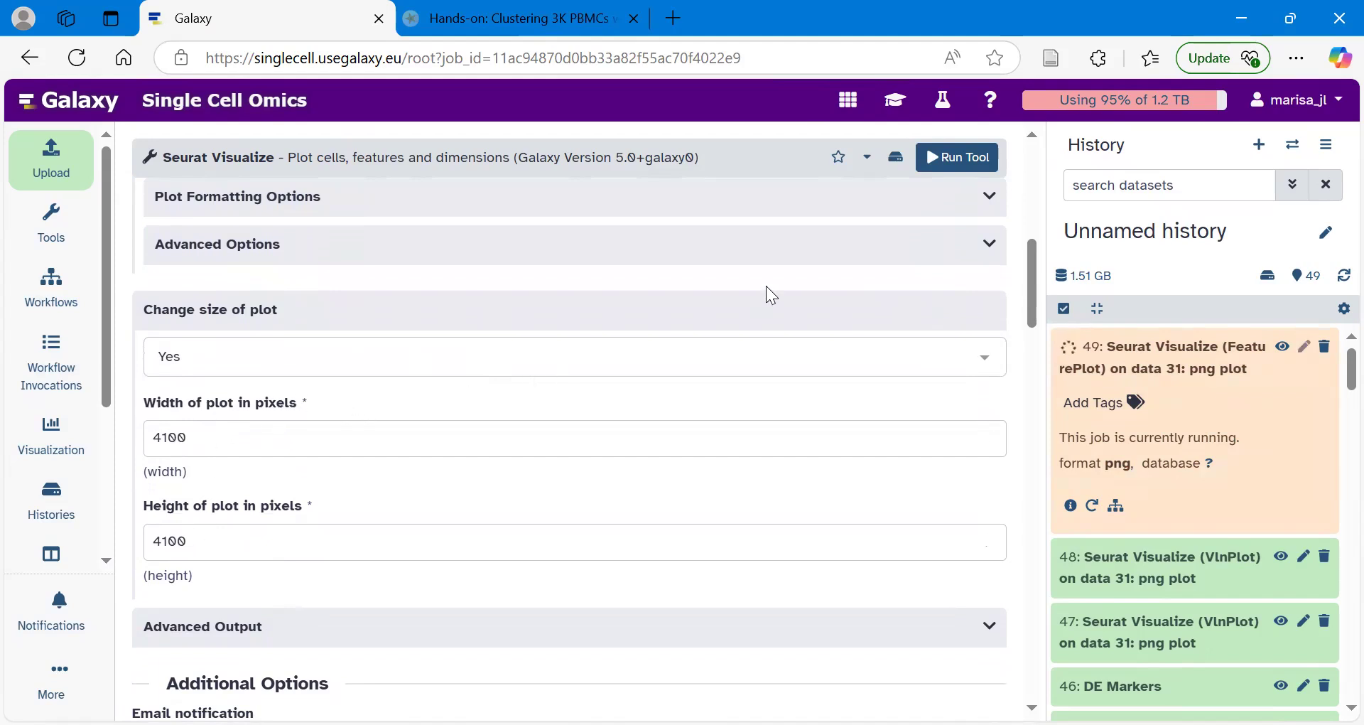
{"action": "left_click", "coordinate": [962, 161]}
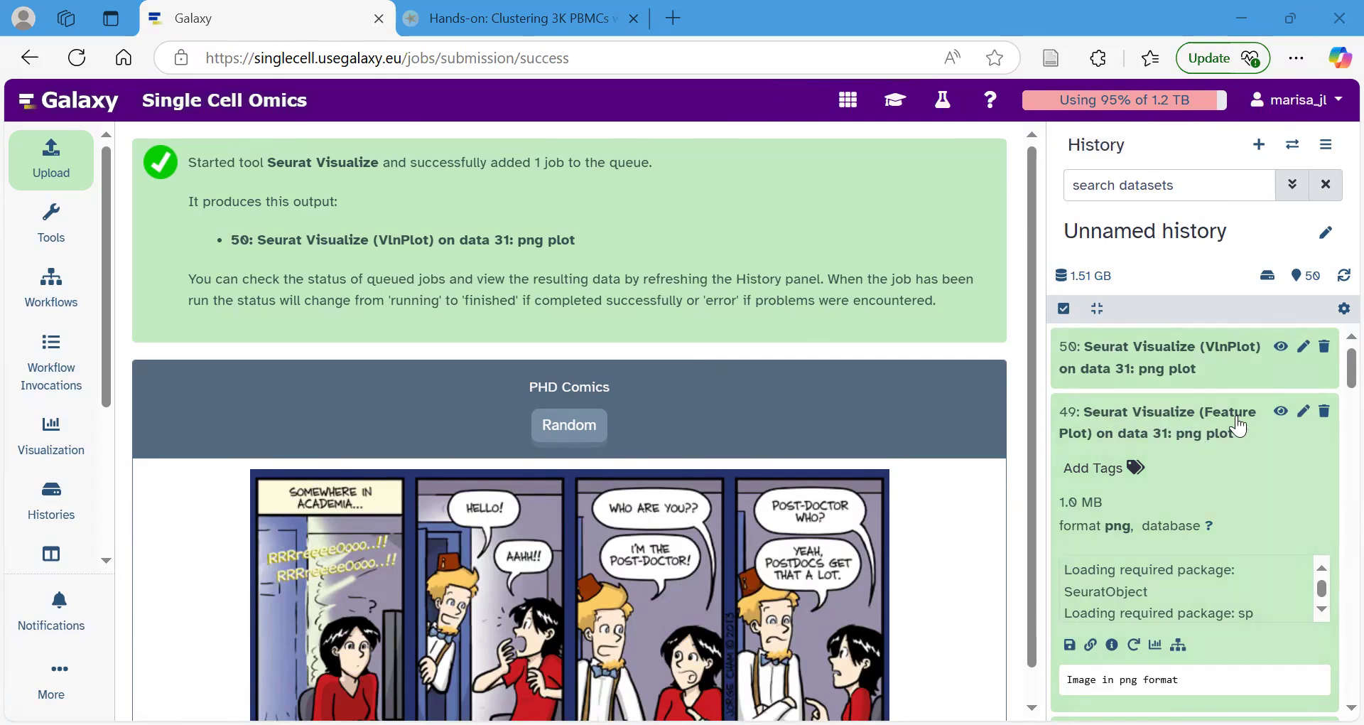
Display the FeaturePlot image from dataset 49 and open it full size in a separate browser tab
{"action": "left_click", "coordinate": [1282, 415]}
{"action": "right_click", "coordinate": [746, 345]}
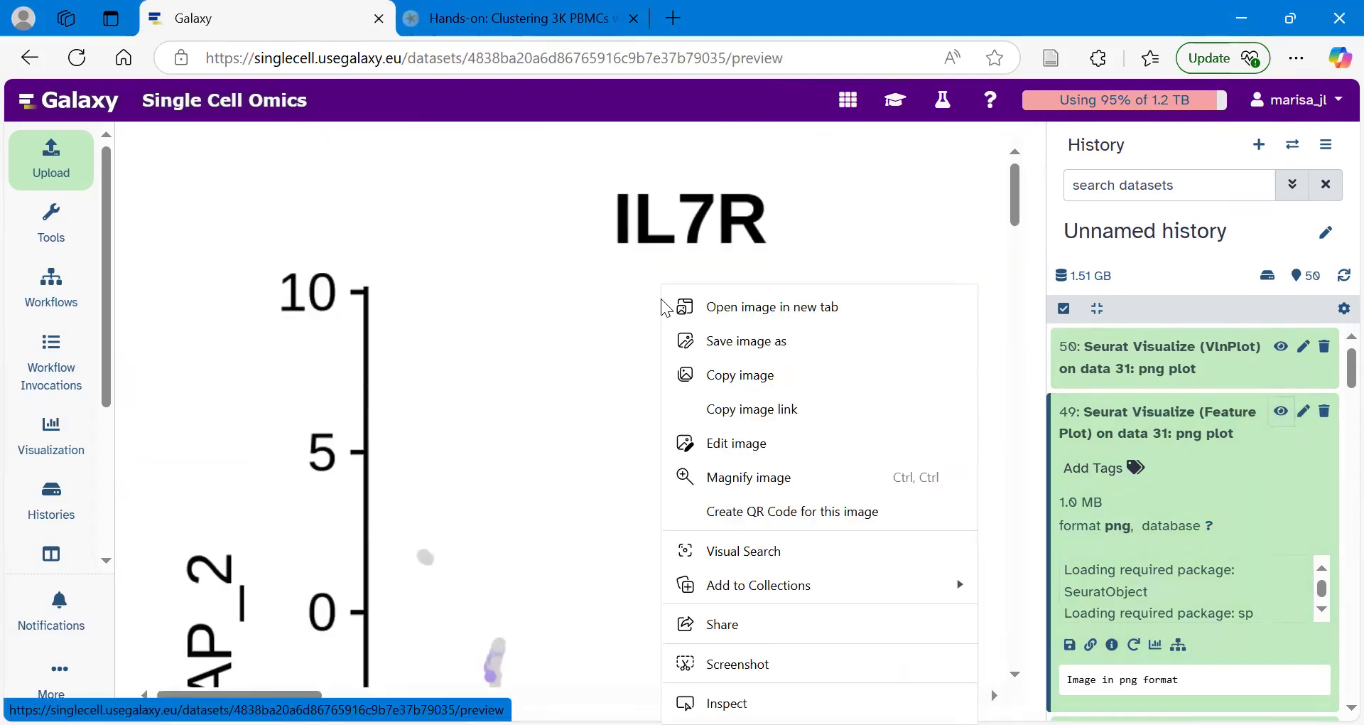
{"action": "left_click", "coordinate": [755, 324]}
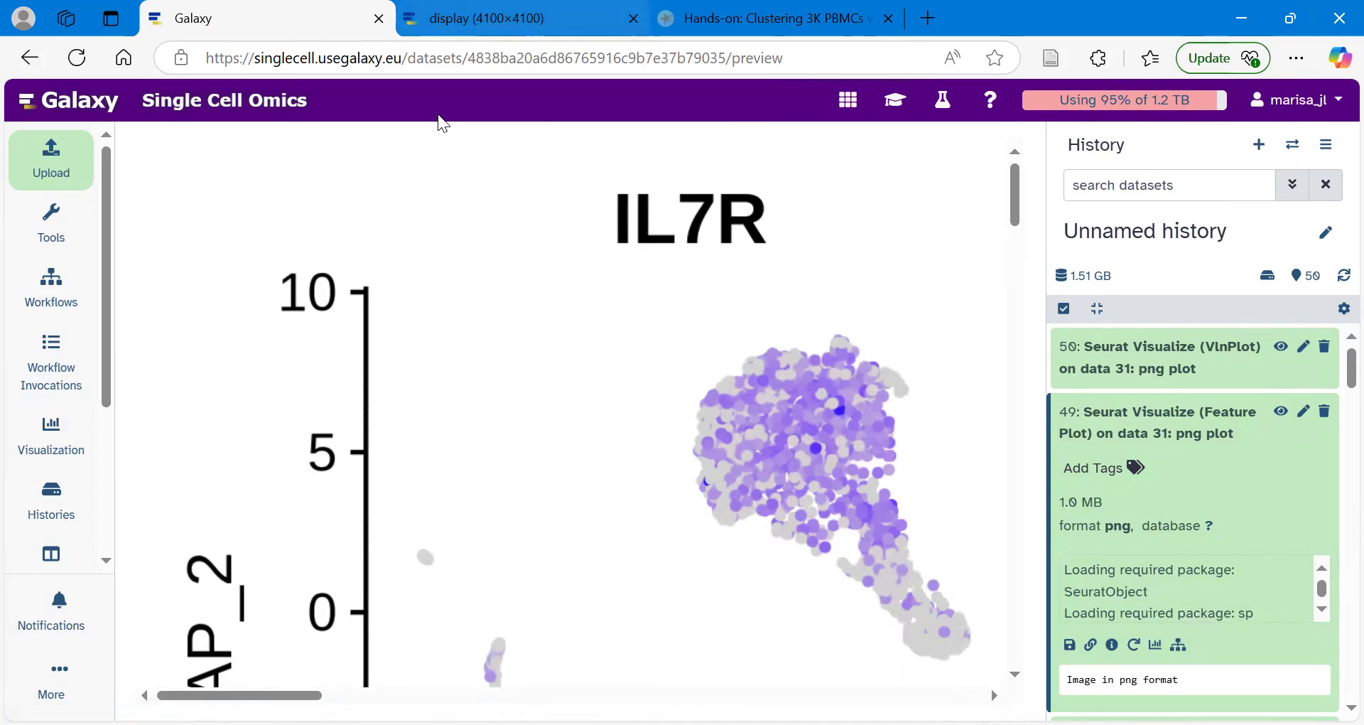
Open the DimPlot image from dataset 32 full size in a separate browser tab and compare its clusters with the FeaturePlot image
{"action": "key", "text": "ctrl+Tab"}
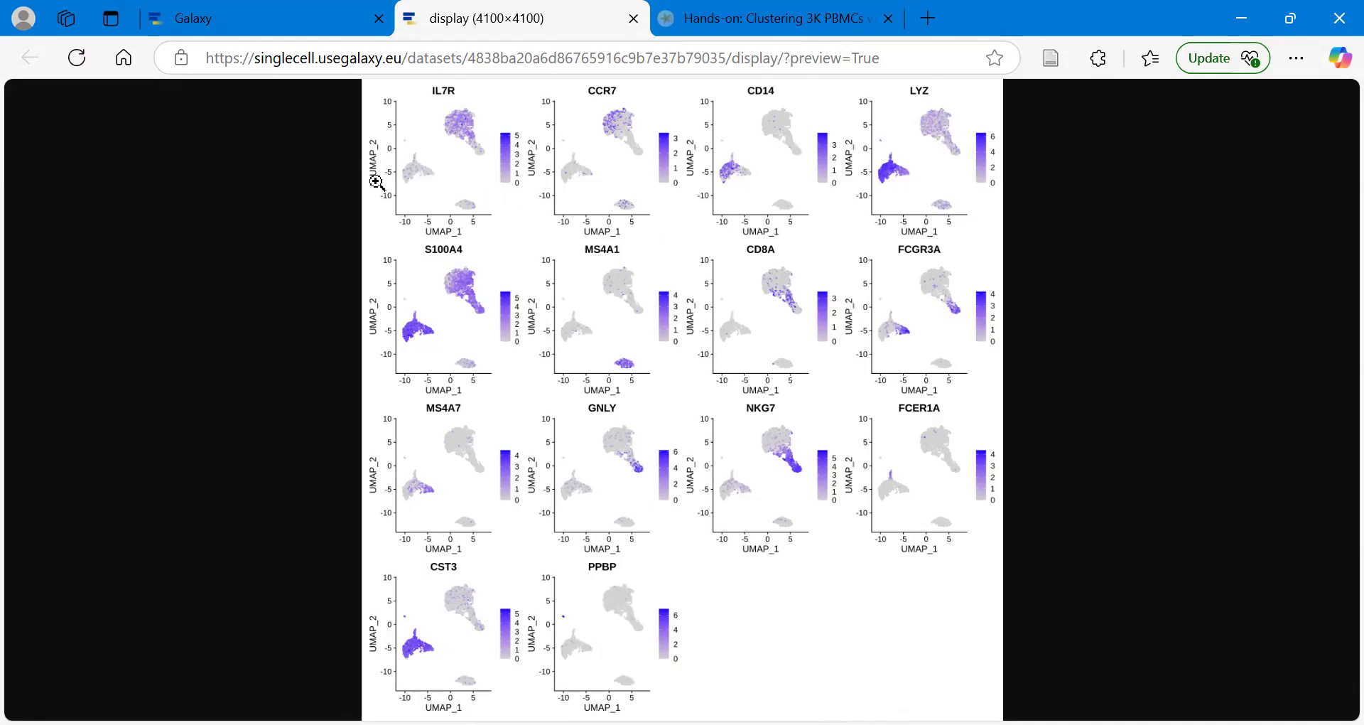
{"action": "left_click", "coordinate": [244, 14]}
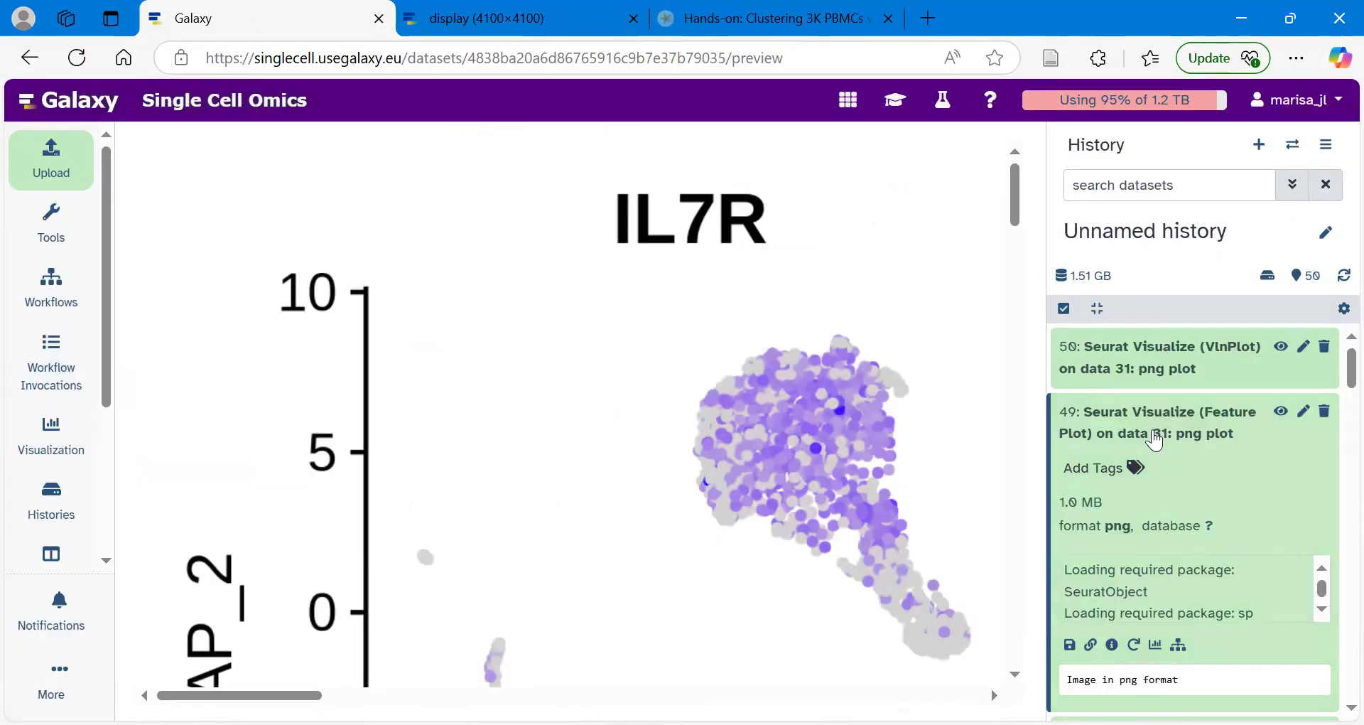
{"action": "scroll", "coordinate": [1205, 432], "scroll_direction": "down", "scroll_amount": 5}
{"action": "scroll", "coordinate": [1205, 432], "scroll_direction": "down", "scroll_amount": 7}
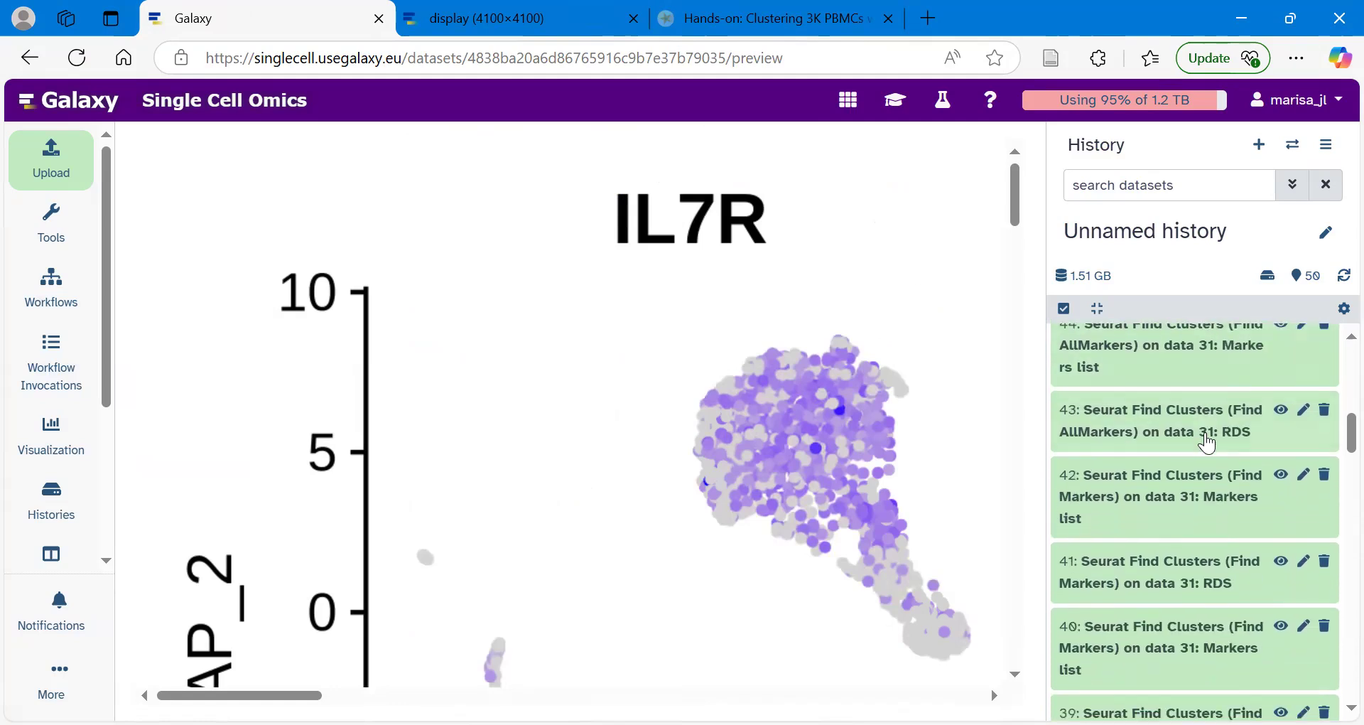
{"action": "scroll", "coordinate": [1208, 442], "scroll_direction": "down", "scroll_amount": 4}
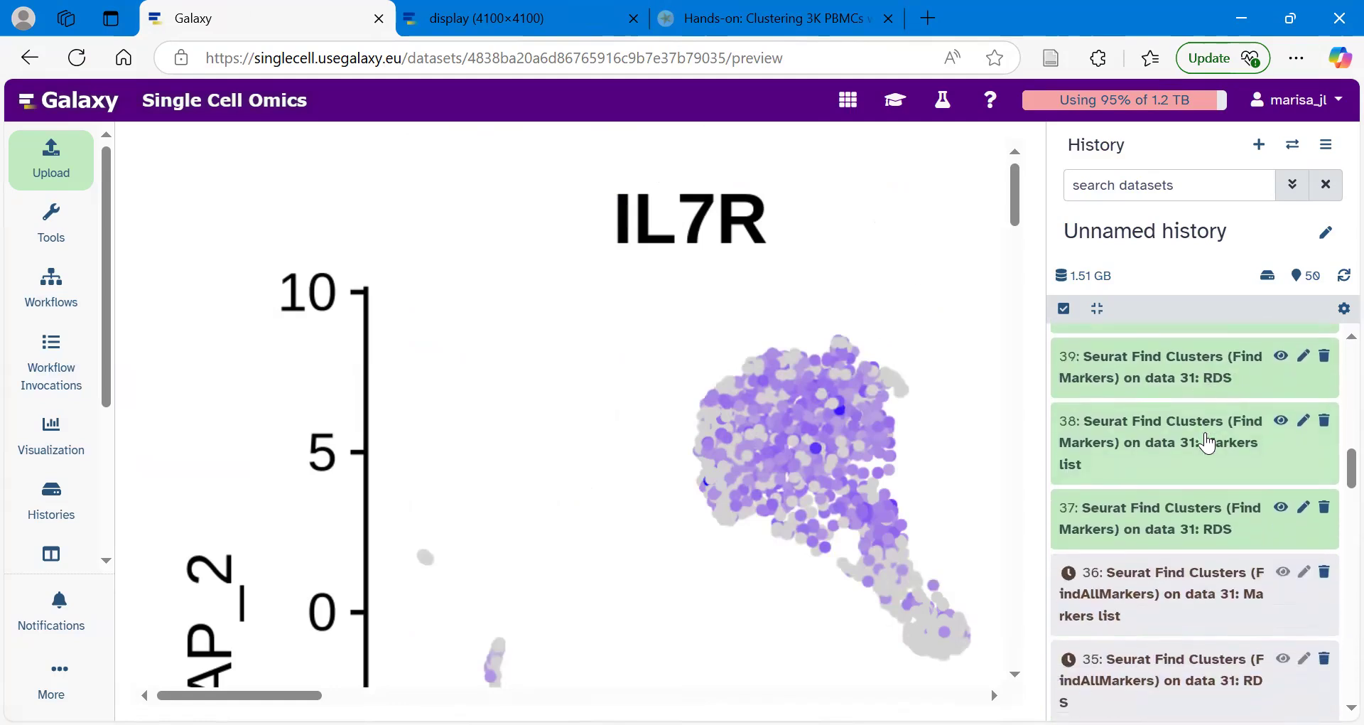
{"action": "scroll", "coordinate": [1149, 423], "scroll_direction": "down", "scroll_amount": 3}
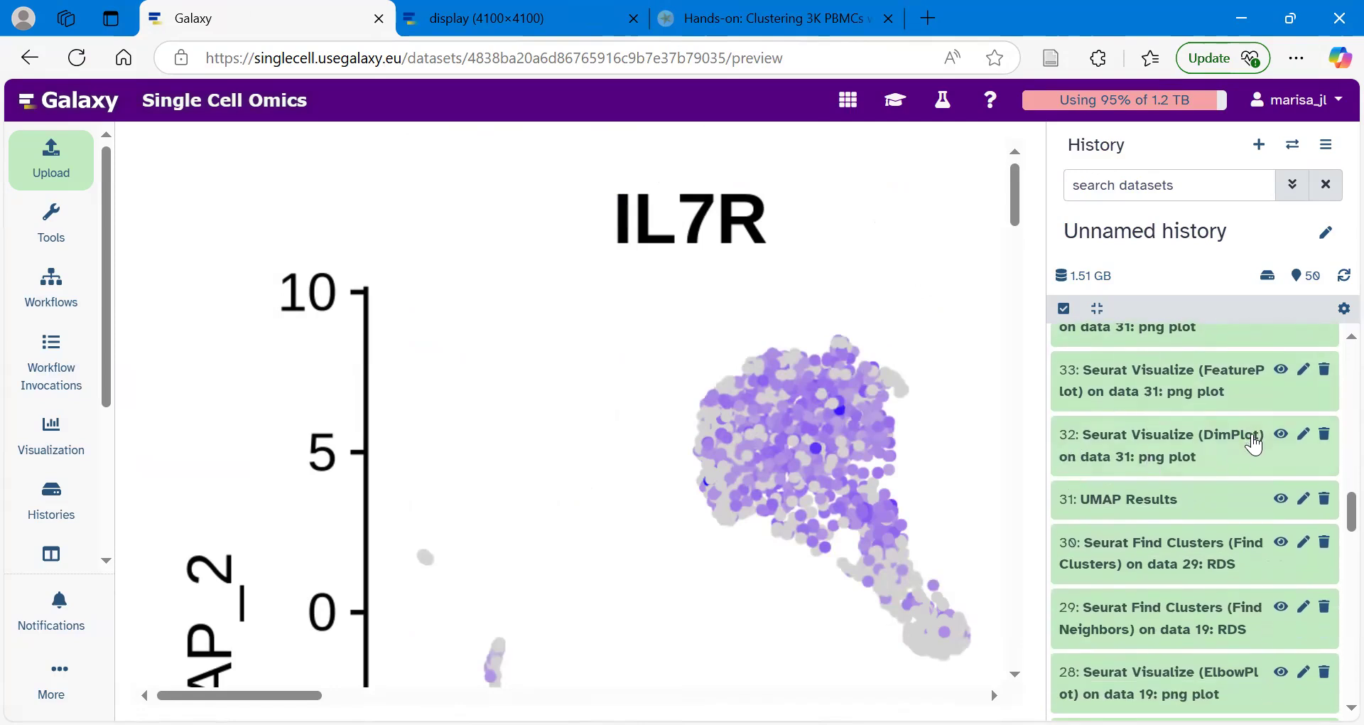
{"action": "left_click", "coordinate": [1281, 436]}
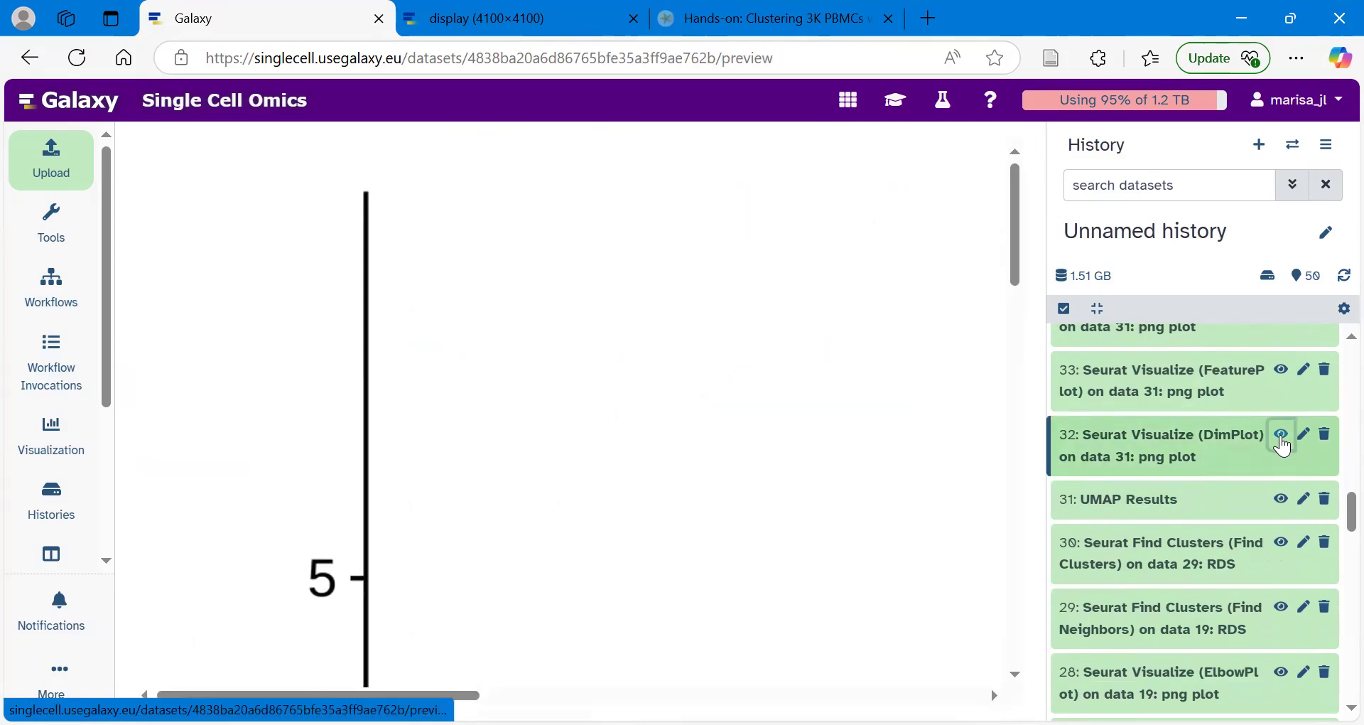
{"action": "right_click", "coordinate": [609, 319]}
{"action": "left_click", "coordinate": [693, 313]}
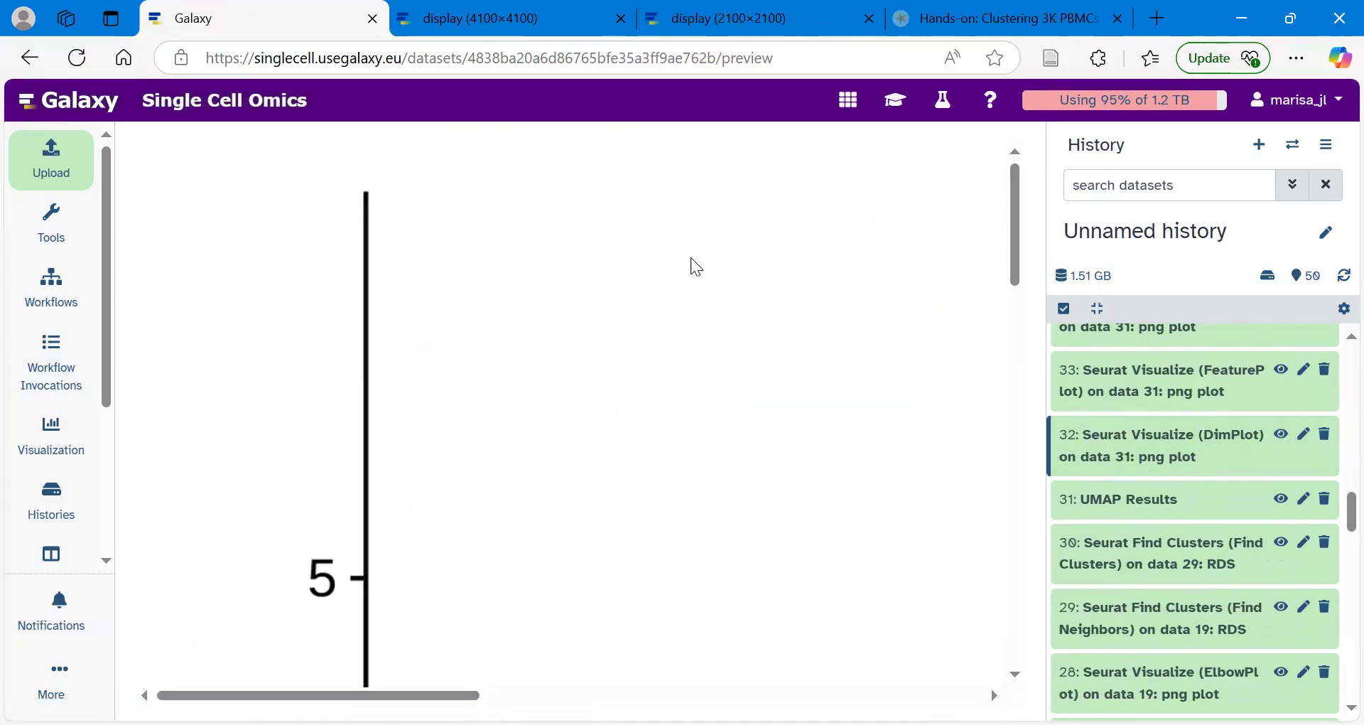
{"action": "key", "text": "ctrl+Tab"}
{"action": "key", "text": "ctrl+Tab"}
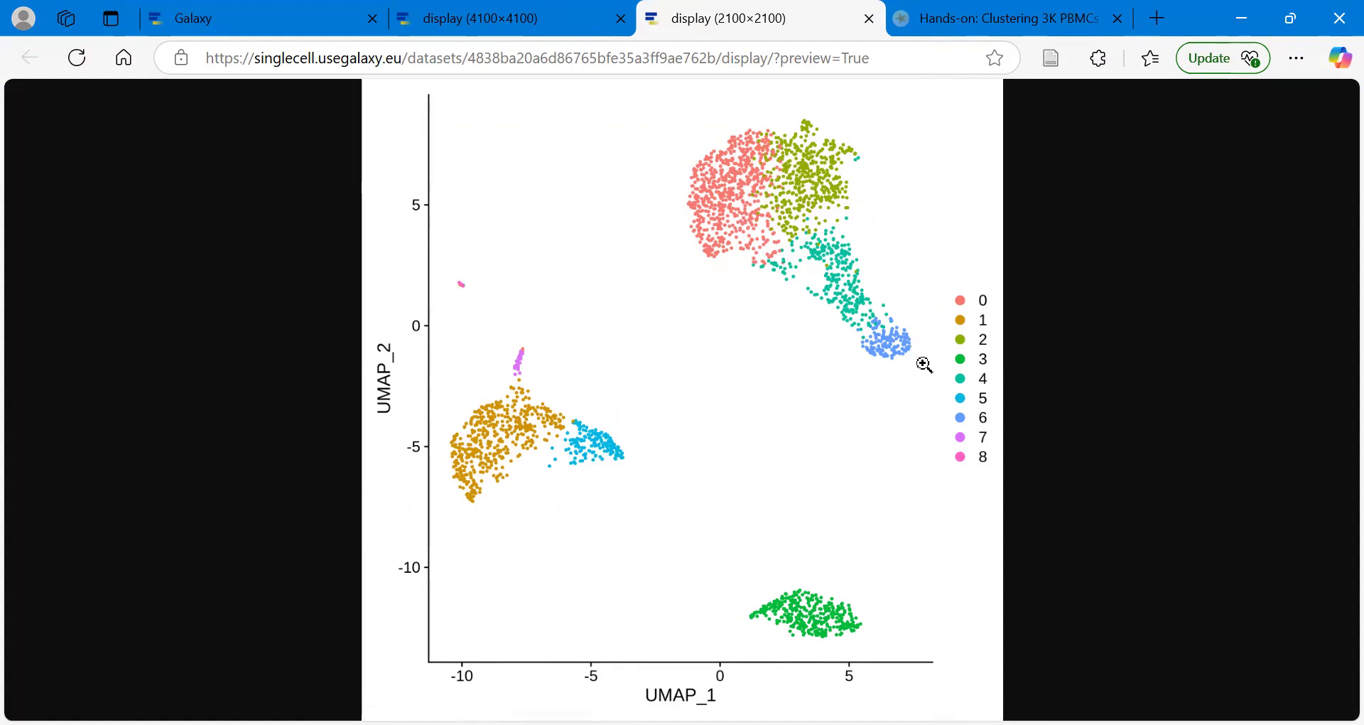
{"action": "key", "text": "ctrl+shift+Tab"}
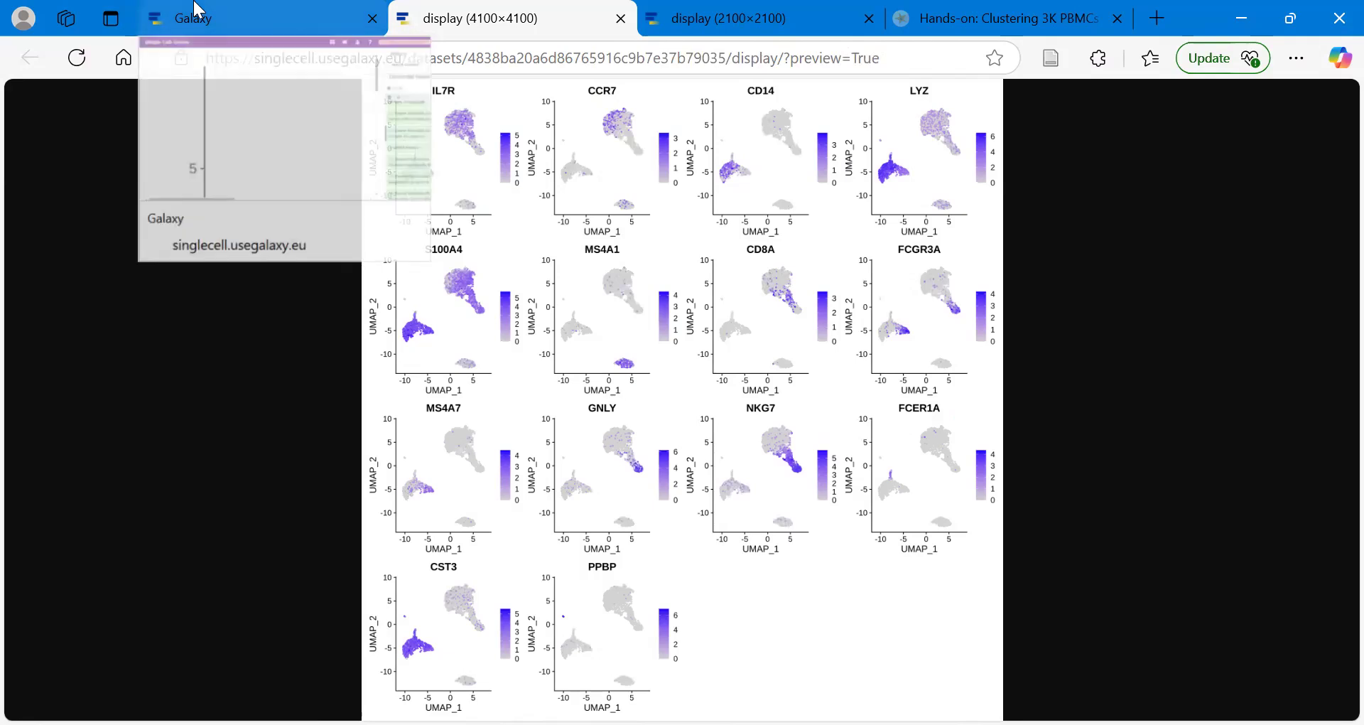
Display the VlnPlot image from dataset 50 and examine it full size in a separate browser tab
{"action": "left_click", "coordinate": [236, 9]}
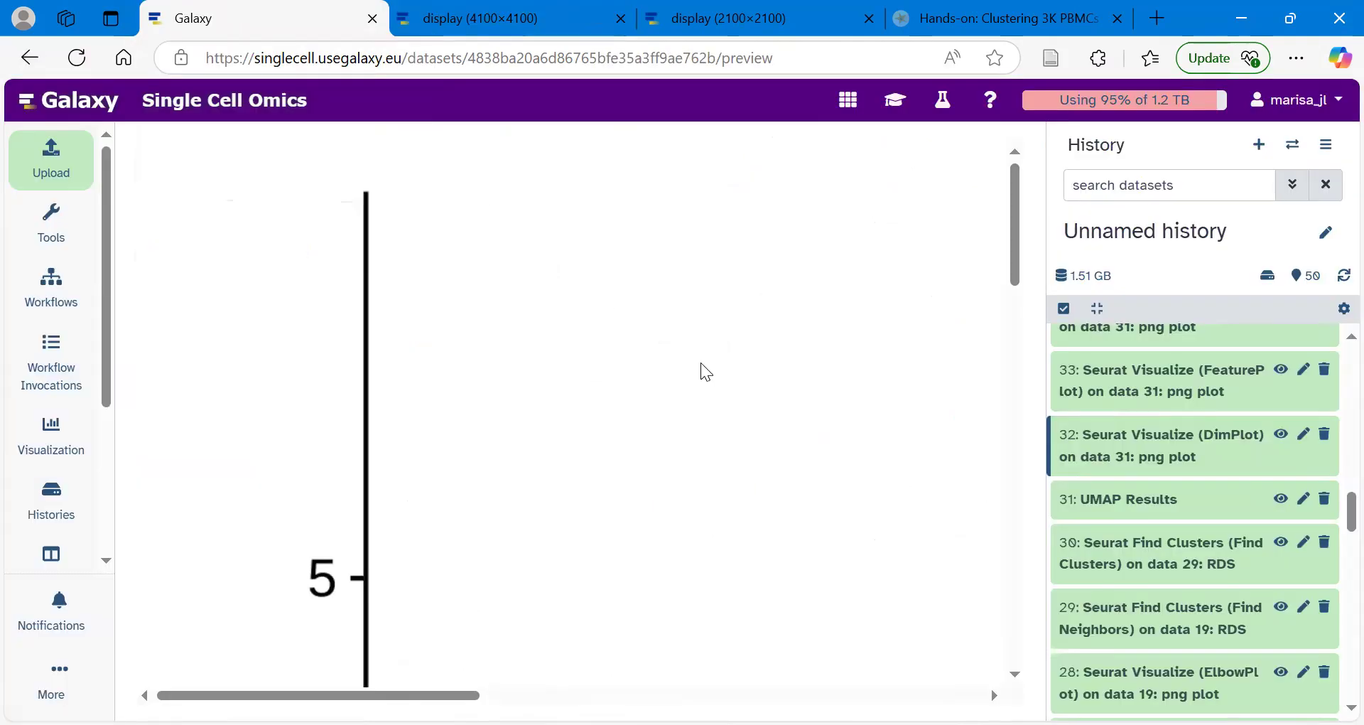
{"action": "scroll", "coordinate": [1121, 381], "scroll_direction": "up", "scroll_amount": 10}
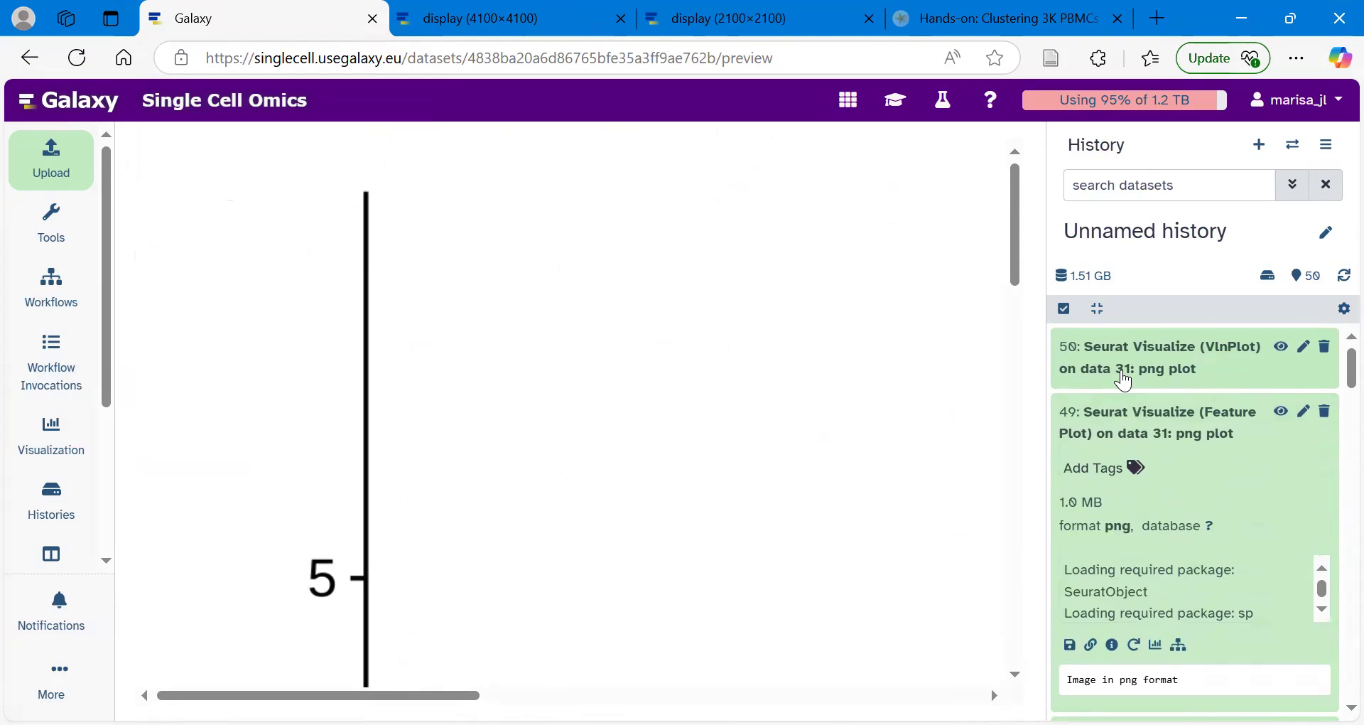
{"action": "left_click", "coordinate": [1283, 348]}
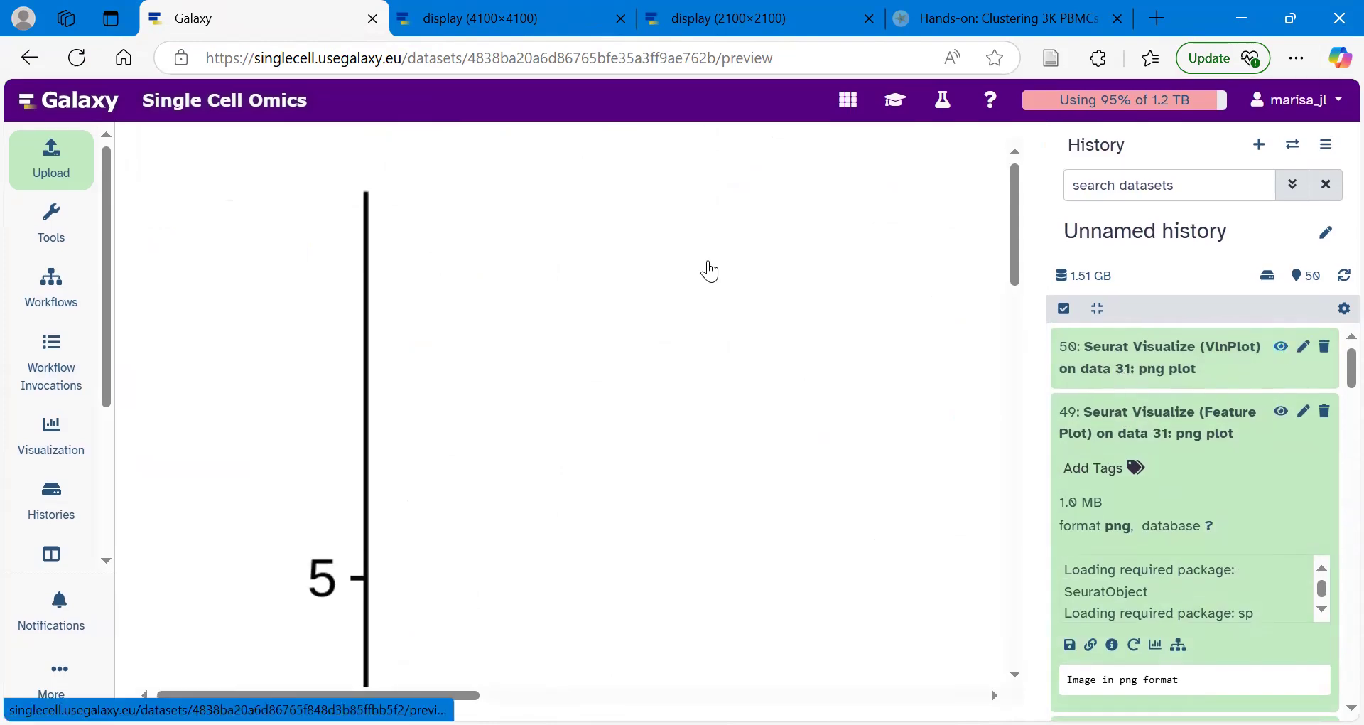
{"action": "right_click", "coordinate": [687, 231]}
{"action": "left_click", "coordinate": [785, 255]}
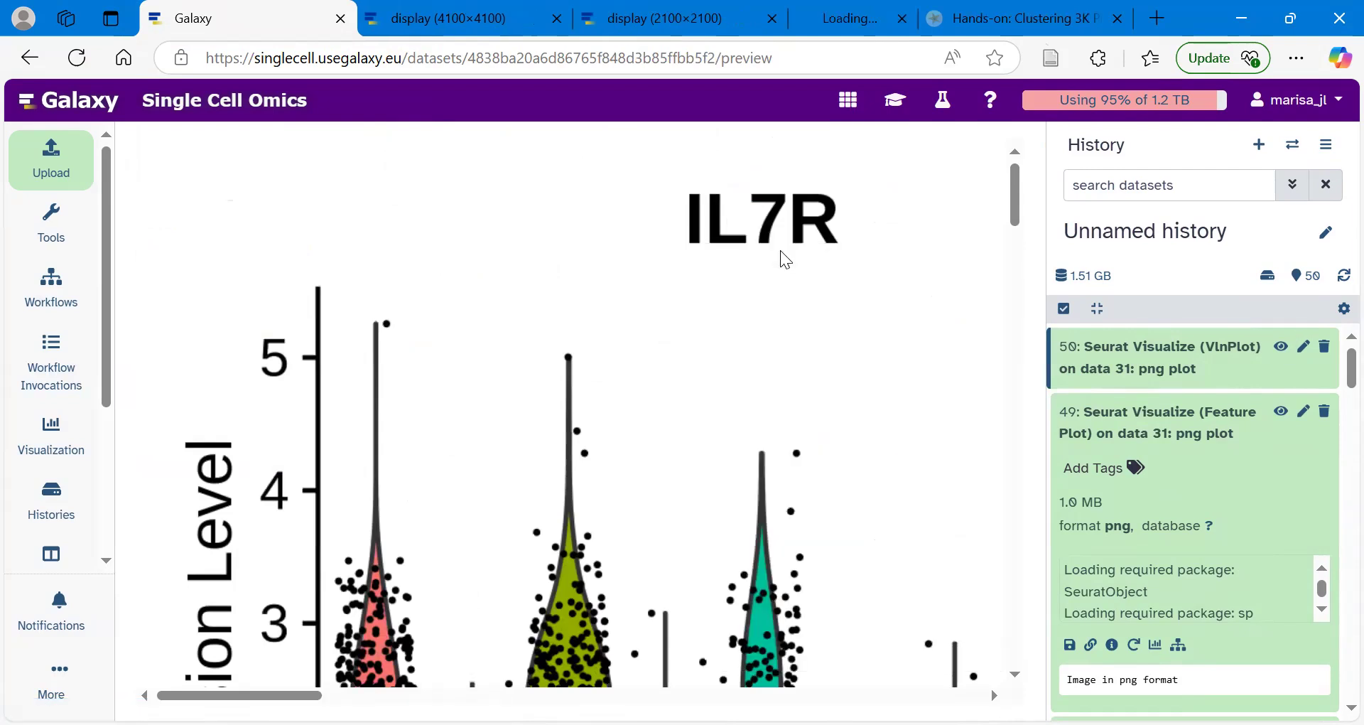
{"action": "key", "text": "ctrl+4"}
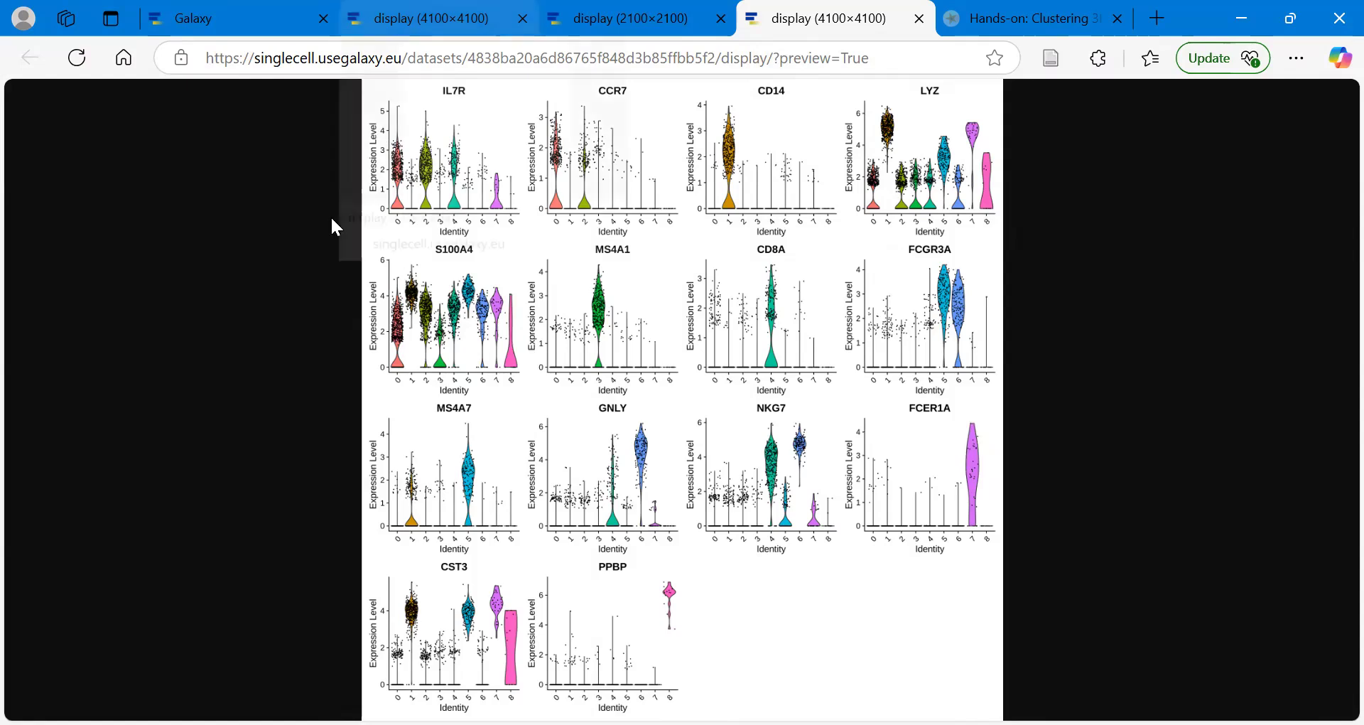
Close the three plot image tabs and collapse the details of dataset 49 in the history
{"action": "key", "text": "ctrl+w"}
{"action": "key", "text": "ctrl+w"}
{"action": "key", "text": "ctrl+w"}
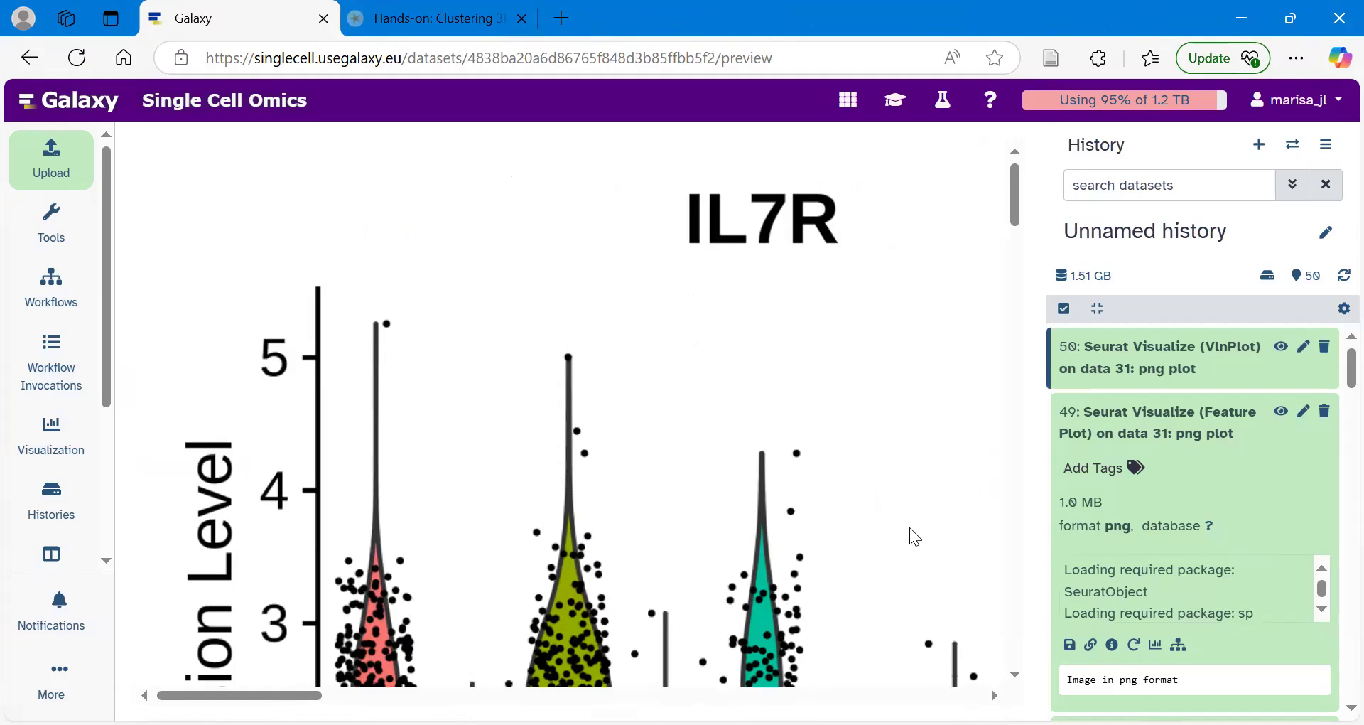
{"action": "left_click", "coordinate": [1144, 431]}
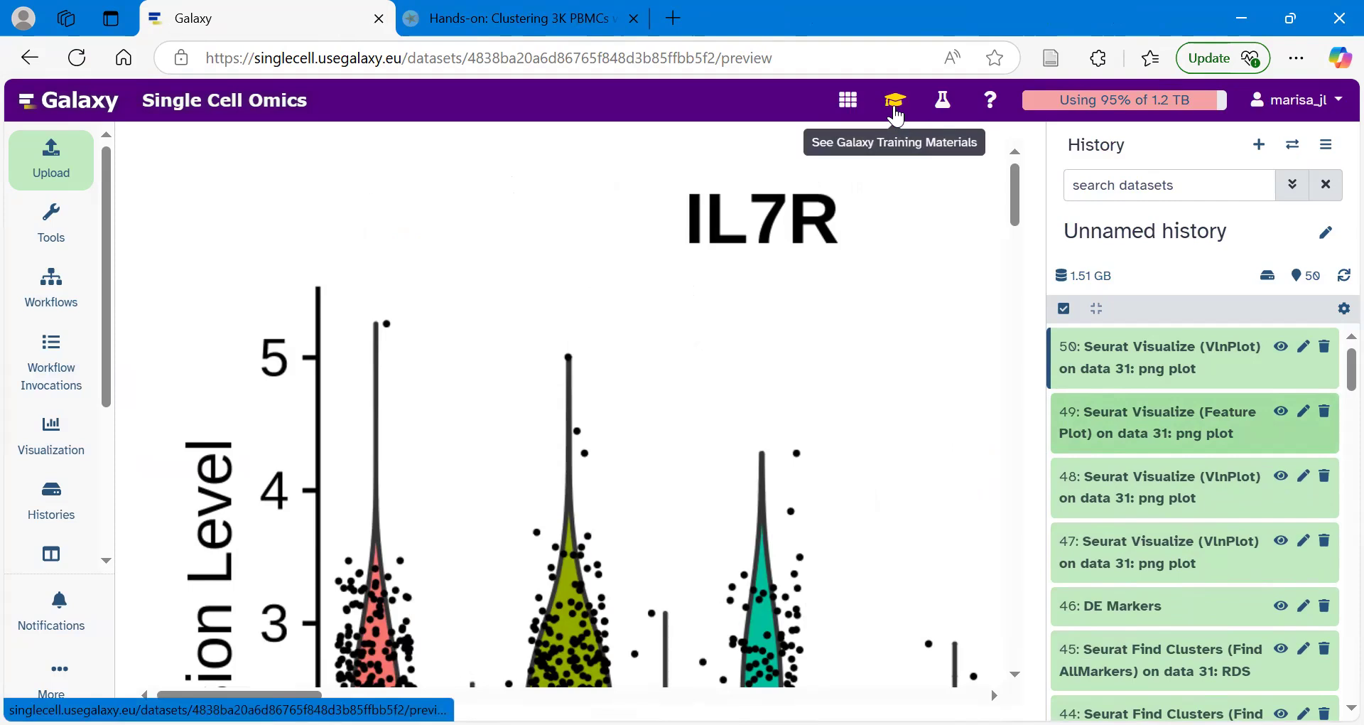
Find the tutorial's 'Rename Clusters with Cell Types' hands-on and copy its list of new cluster names
{"action": "left_click", "coordinate": [896, 106]}
{"action": "scroll", "coordinate": [731, 474], "scroll_direction": "down", "scroll_amount": 10}
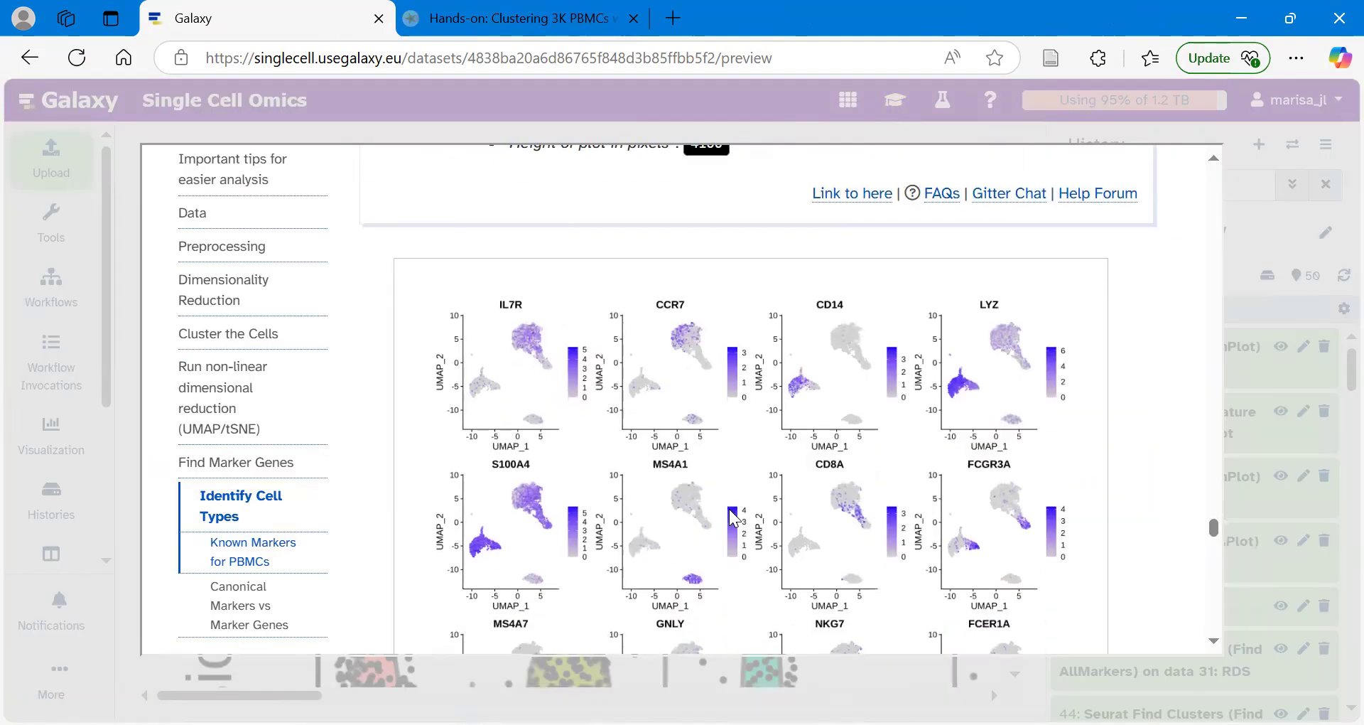
{"action": "scroll", "coordinate": [730, 510], "scroll_direction": "down", "scroll_amount": 15}
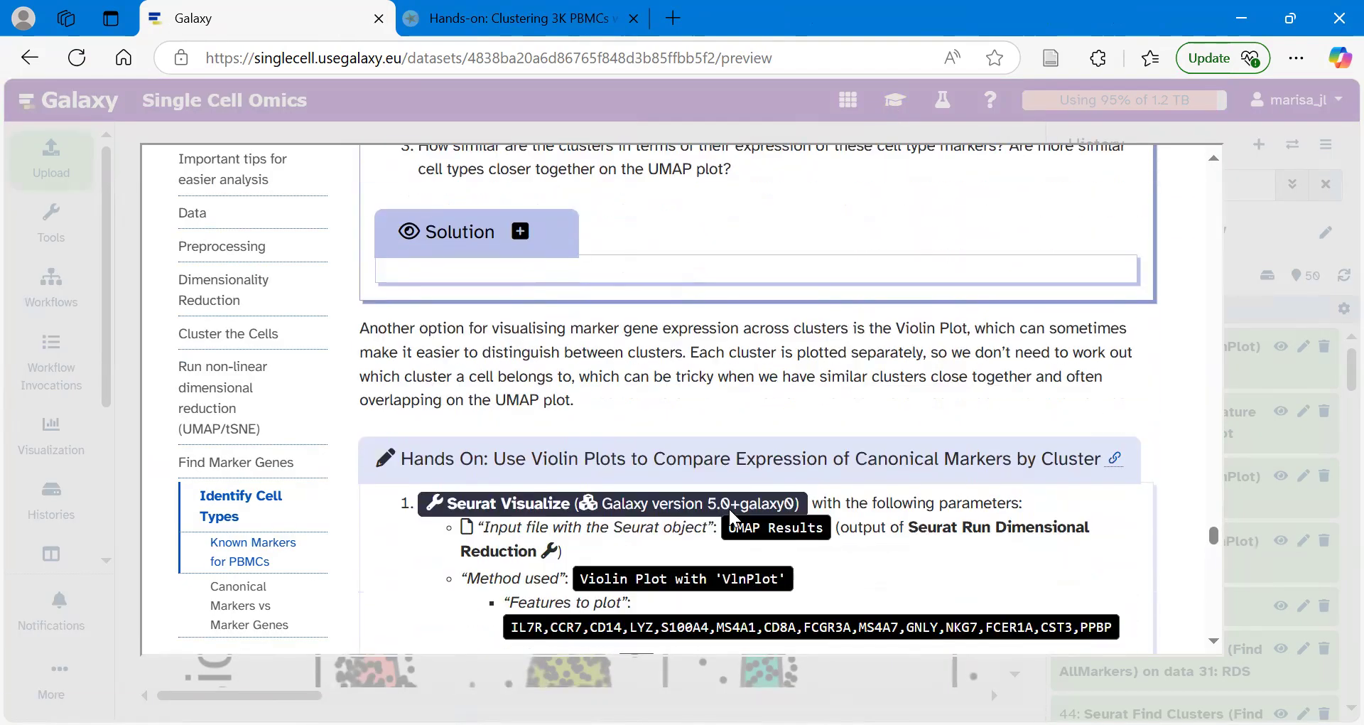
{"action": "scroll", "coordinate": [735, 519], "scroll_direction": "down", "scroll_amount": 8}
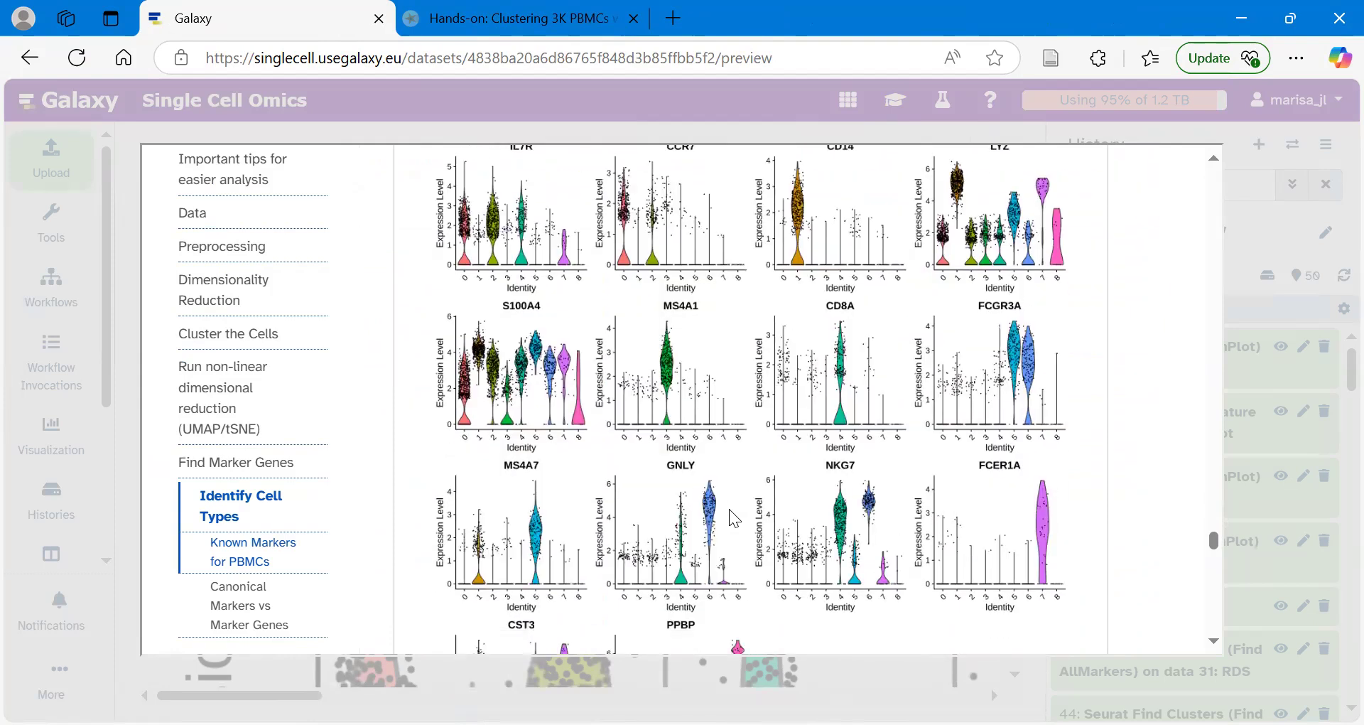
{"action": "scroll", "coordinate": [730, 519], "scroll_direction": "down", "scroll_amount": 8}
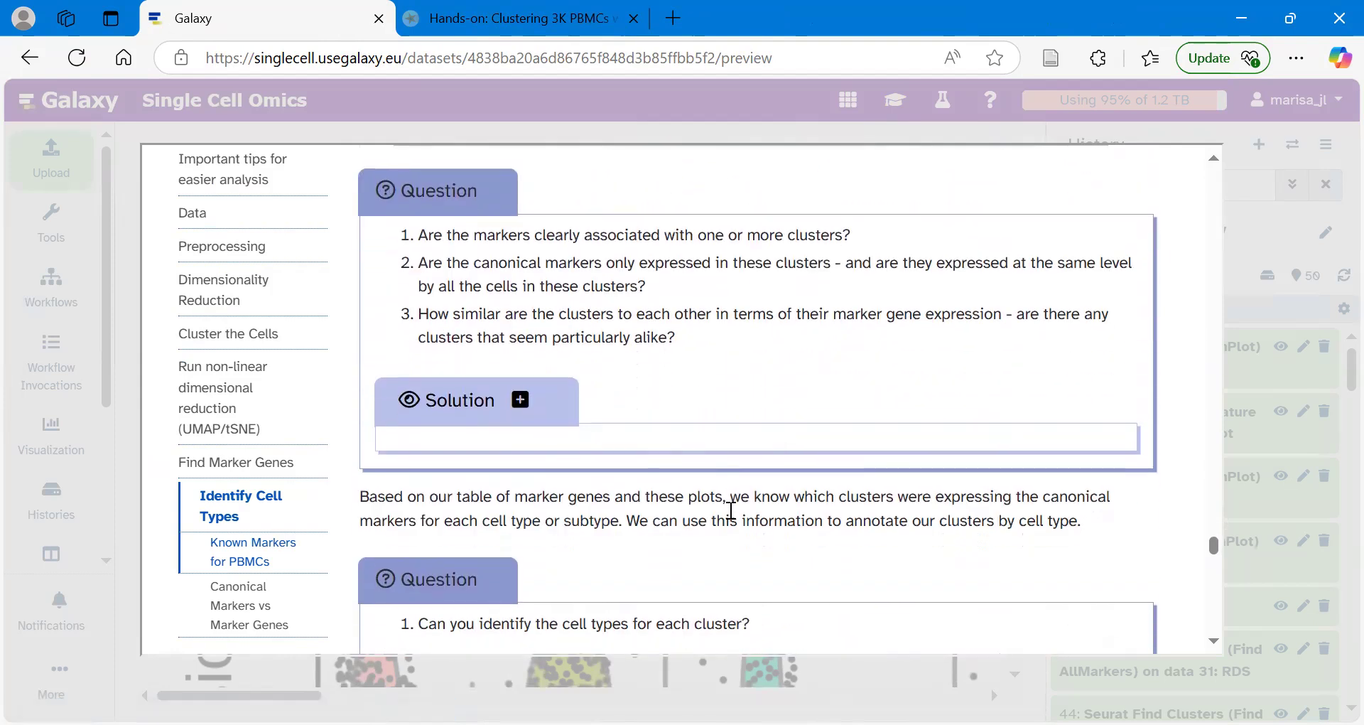
{"action": "scroll", "coordinate": [732, 517], "scroll_direction": "down", "scroll_amount": 6}
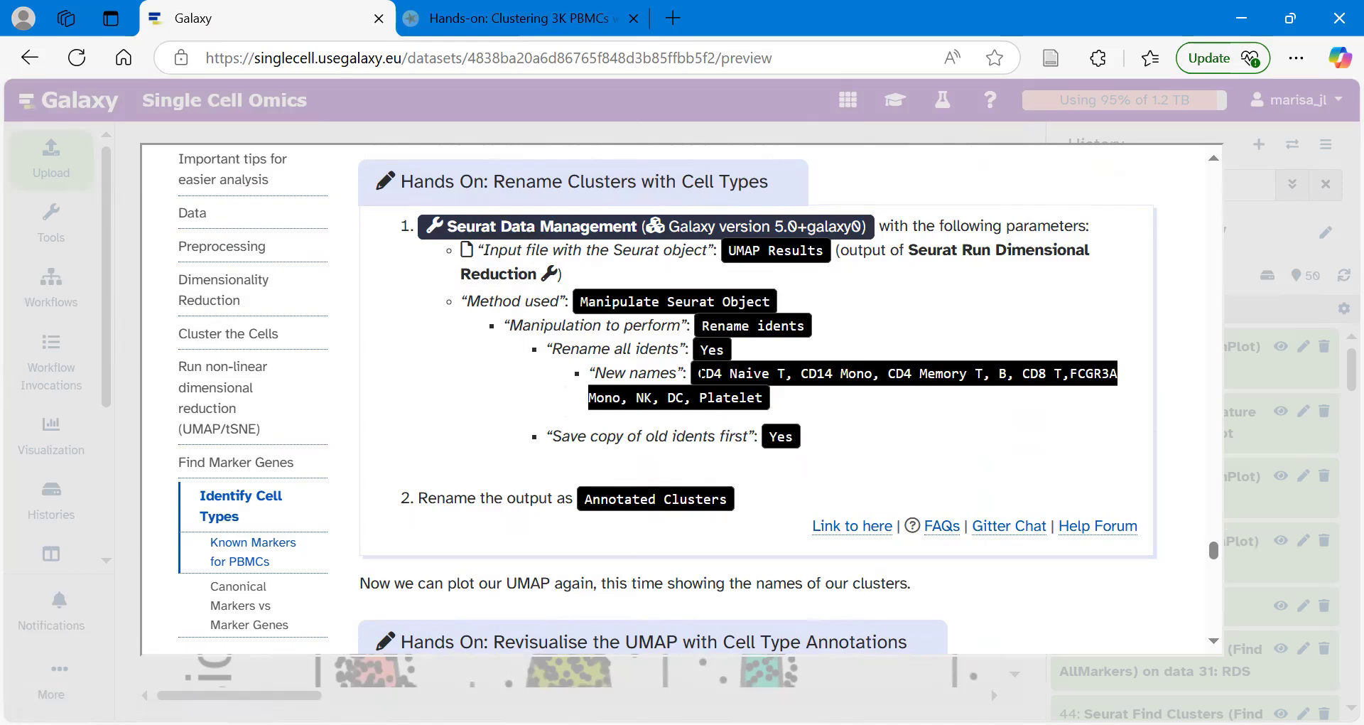
{"action": "left_click_drag", "start_coordinate": [700, 373], "coordinate": [767, 403]}
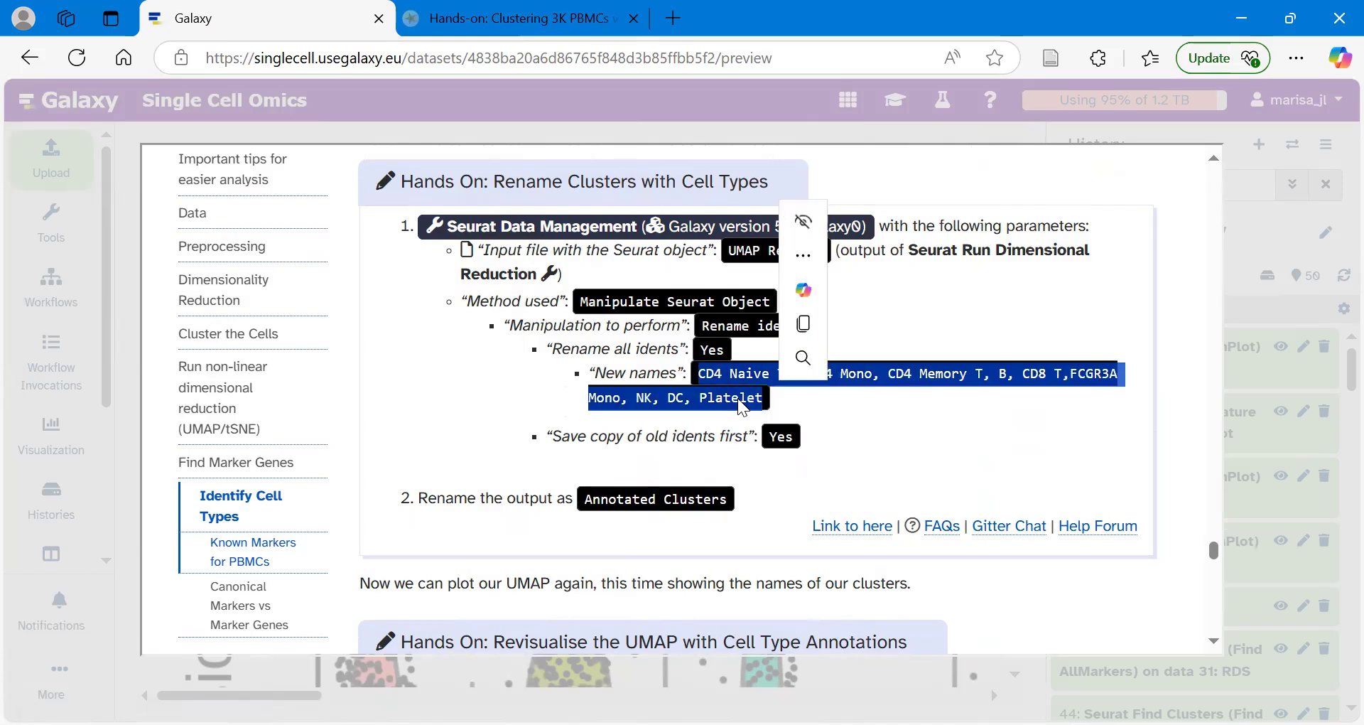
{"action": "right_click", "coordinate": [790, 337]}
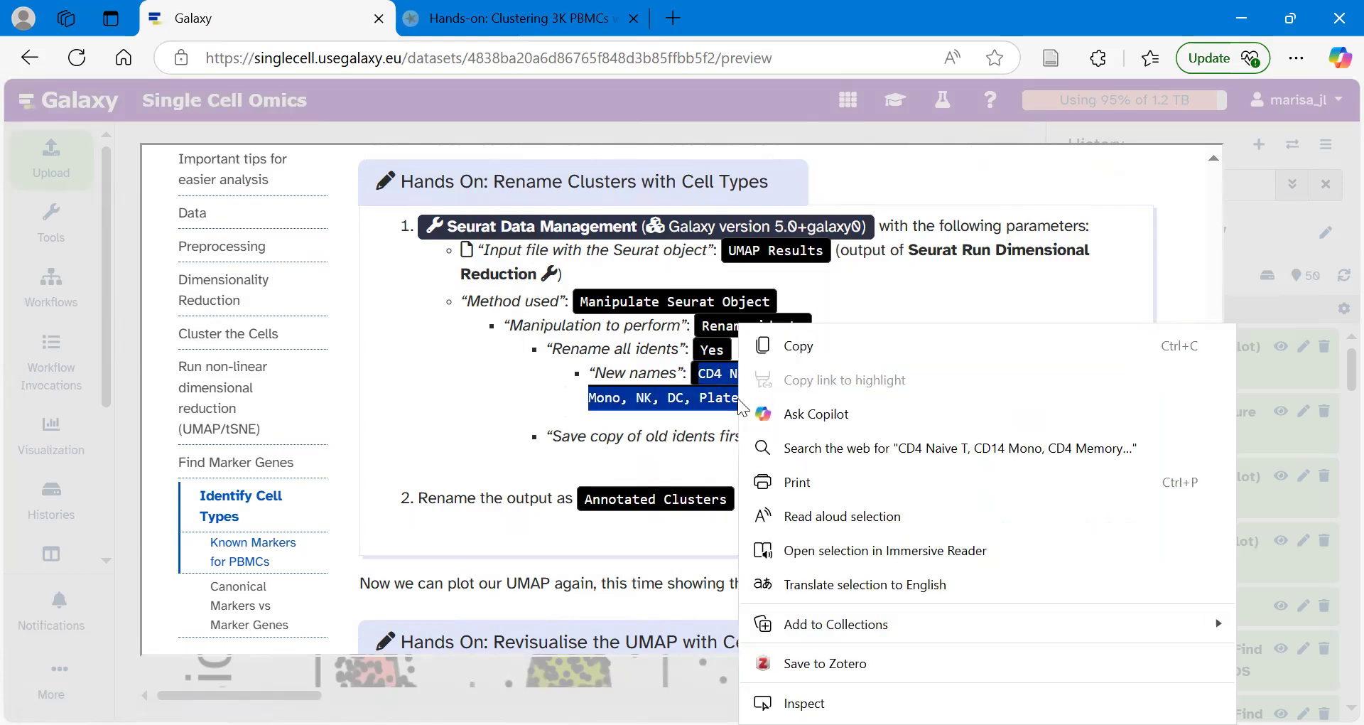
{"action": "left_click", "coordinate": [818, 346]}
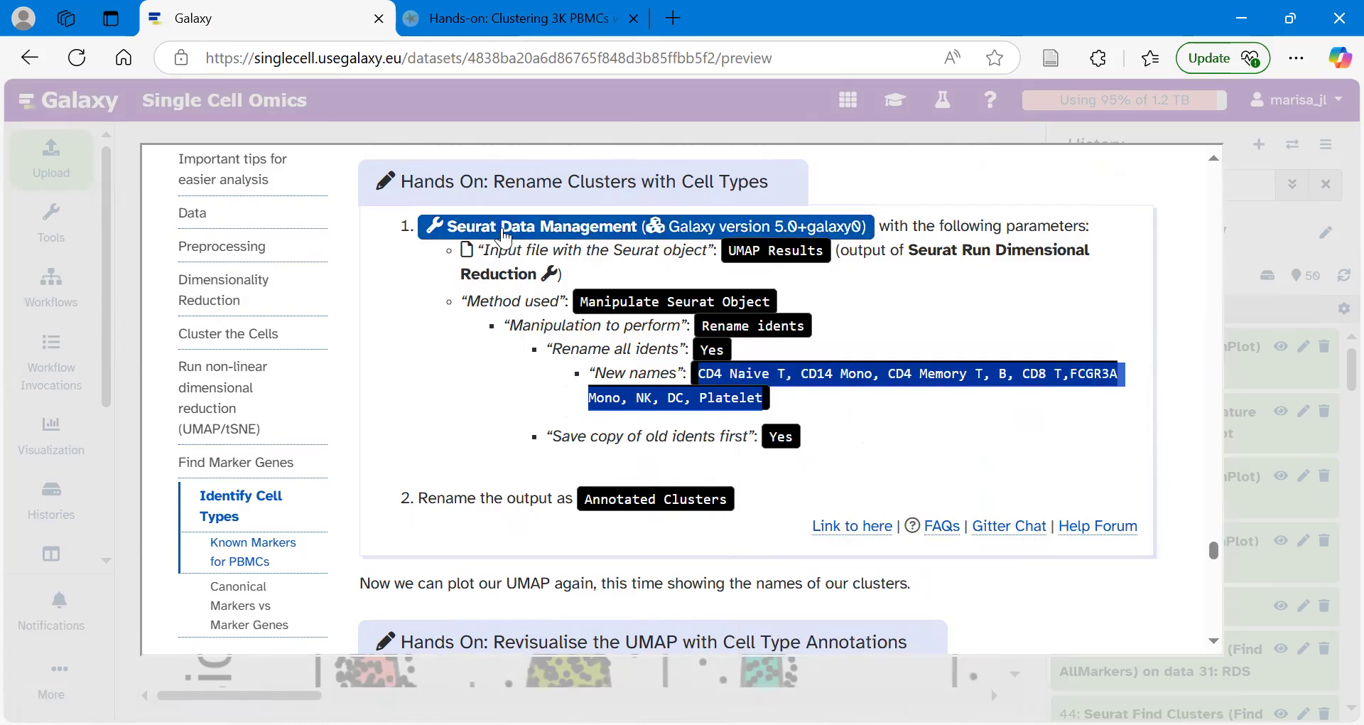
Open Seurat Data Management from the tutorial with input 31: UMAP Results, method Manipulate Seurat Object and manipulation Rename idents
{"action": "left_click", "coordinate": [559, 228]}
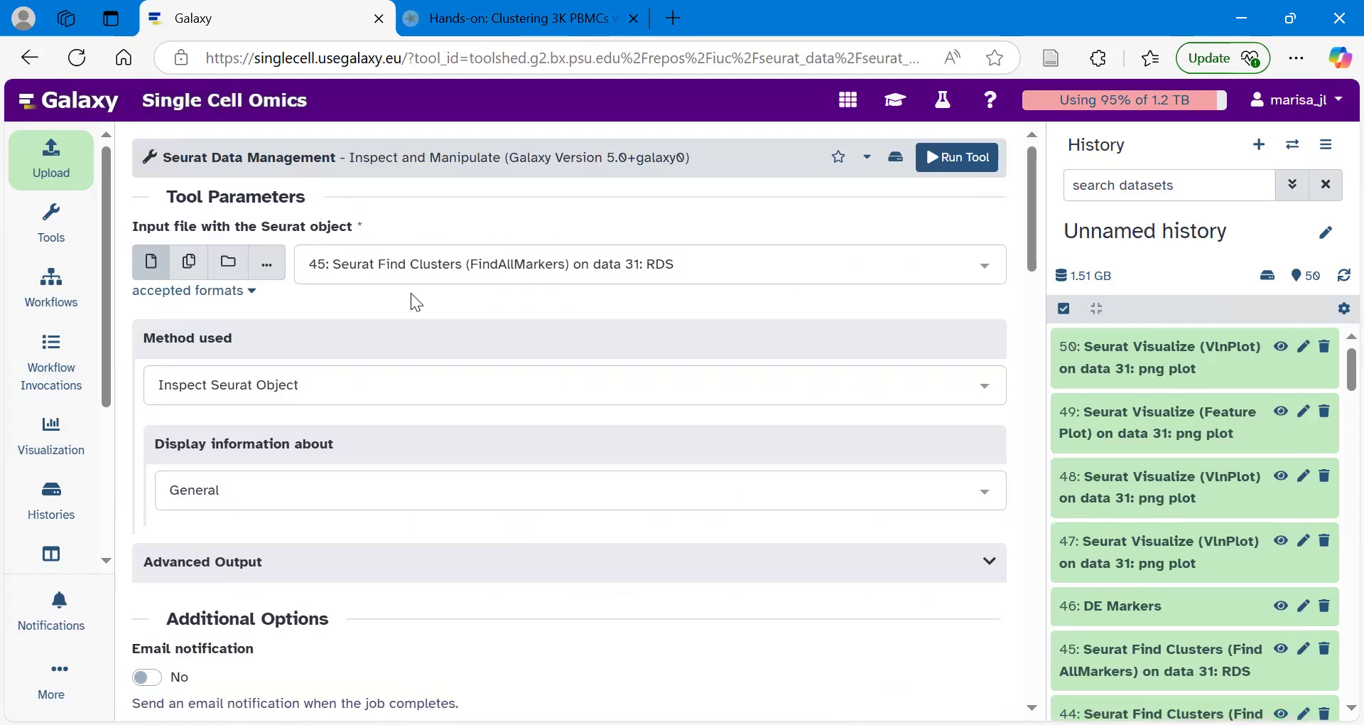
{"action": "left_click", "coordinate": [400, 271]}
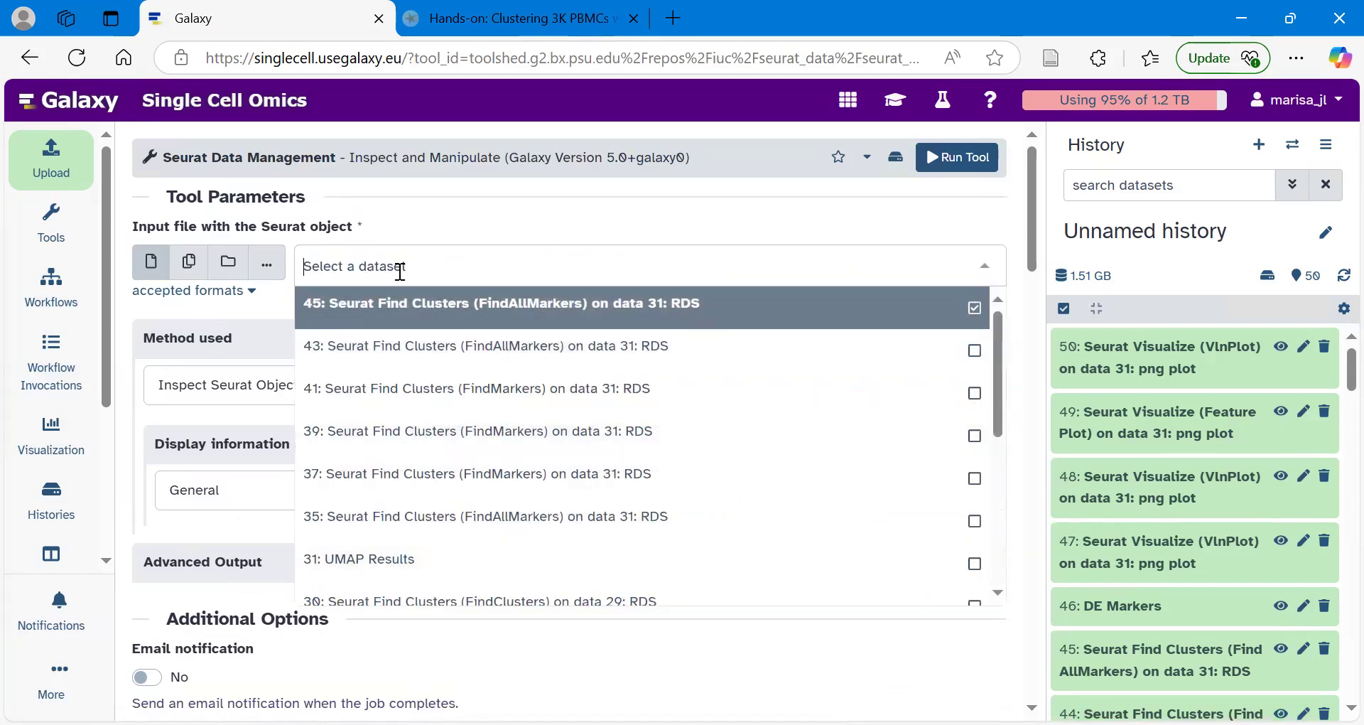
{"action": "left_click", "coordinate": [405, 561]}
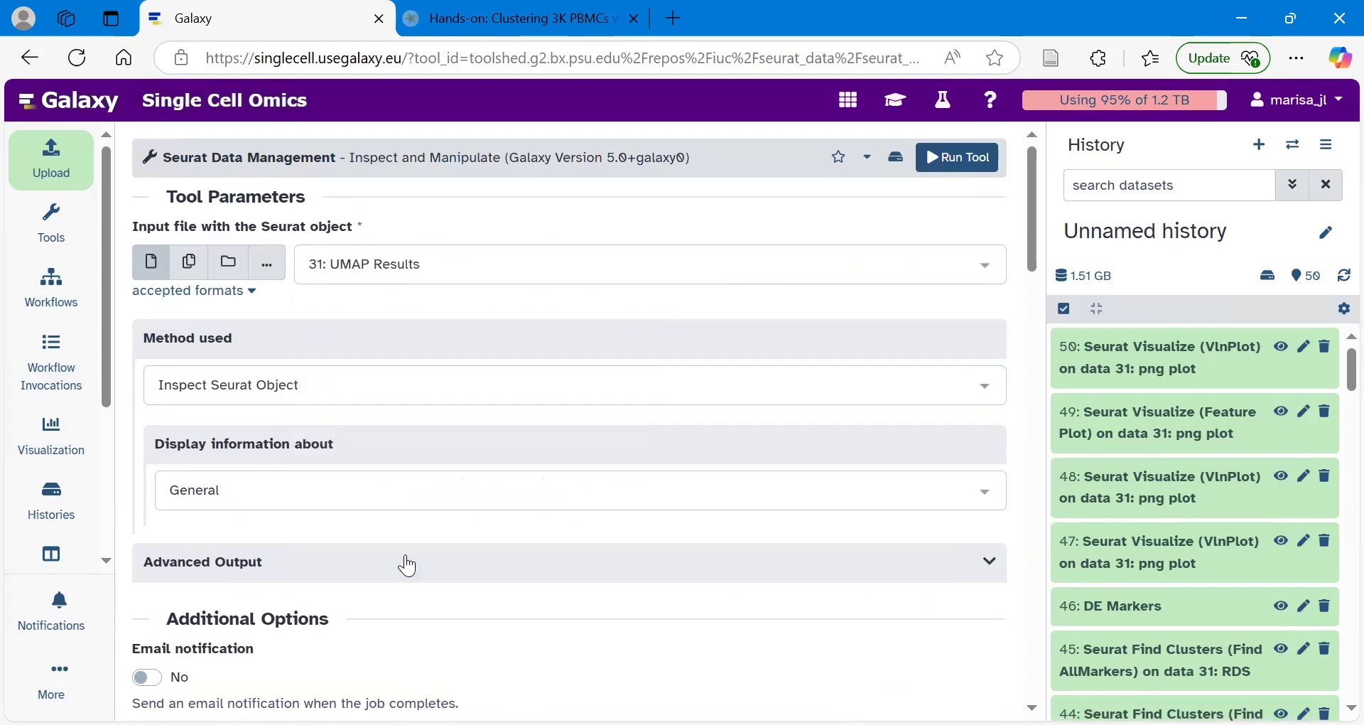
{"action": "left_click", "coordinate": [239, 388]}
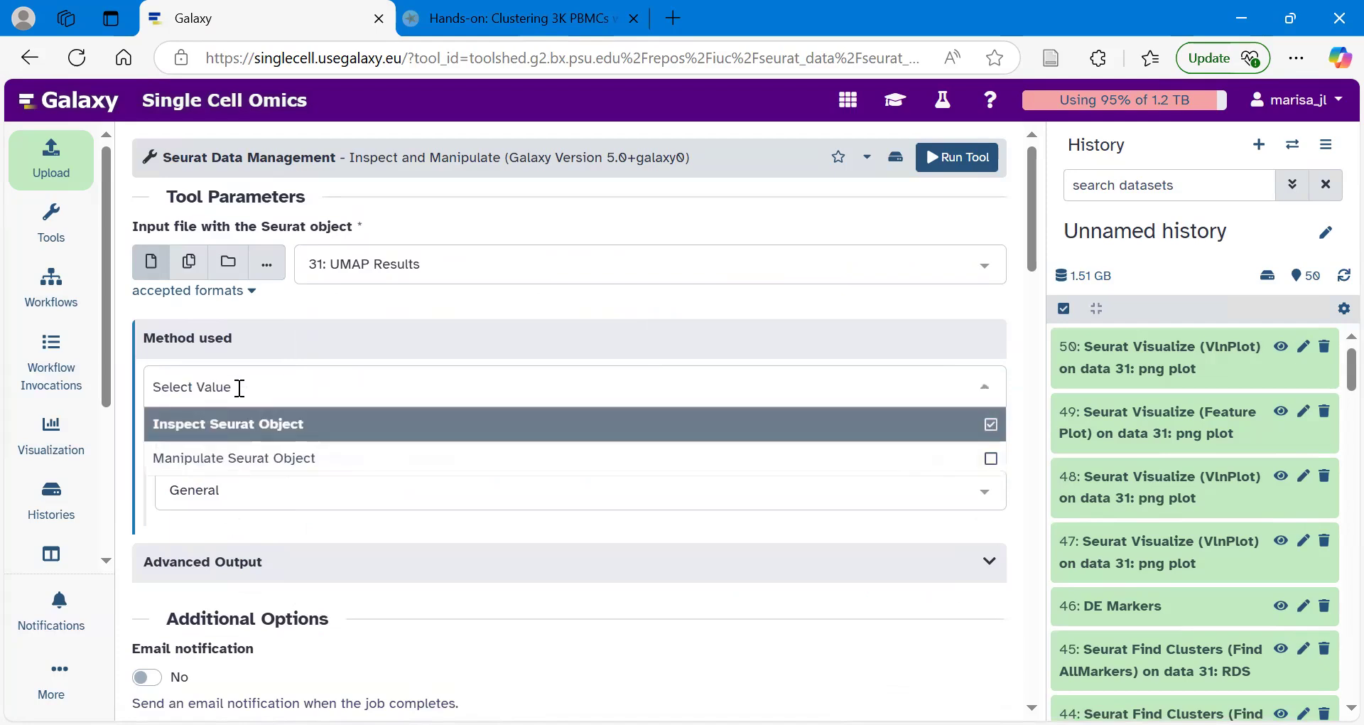
{"action": "left_click", "coordinate": [278, 458]}
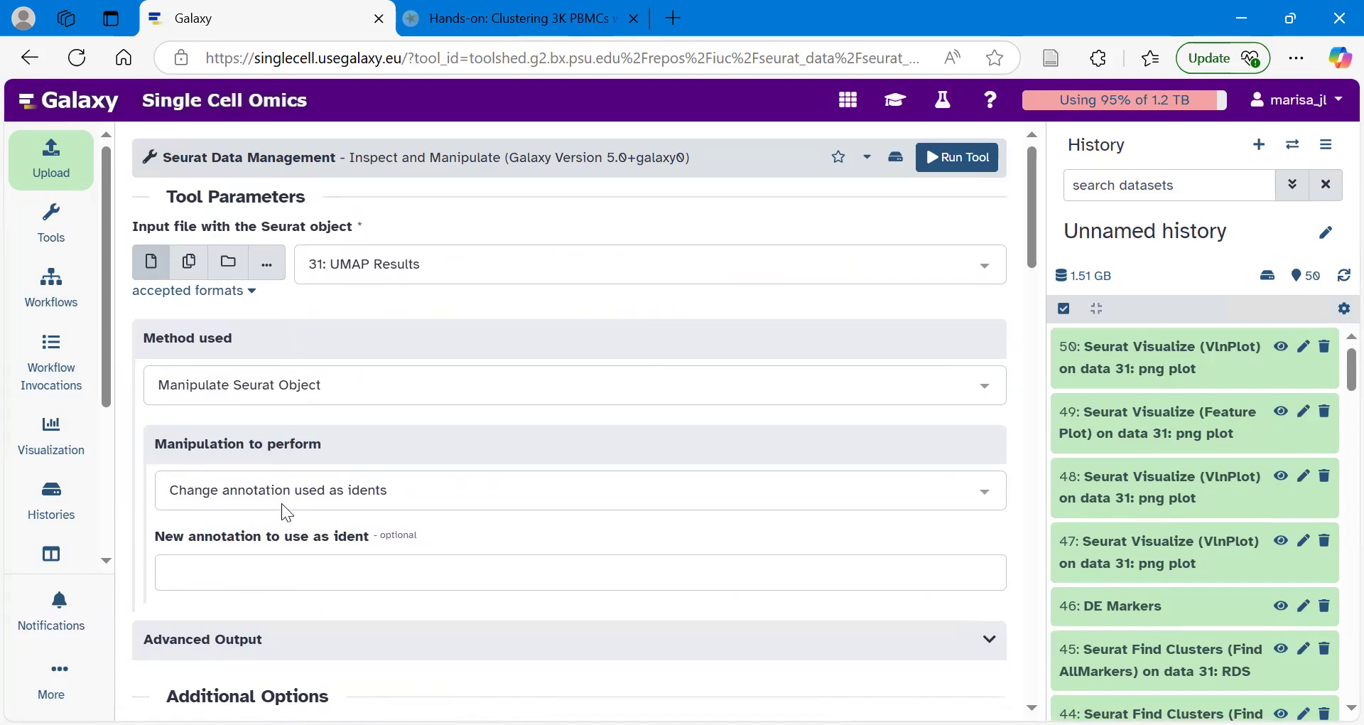
{"action": "left_click", "coordinate": [317, 491]}
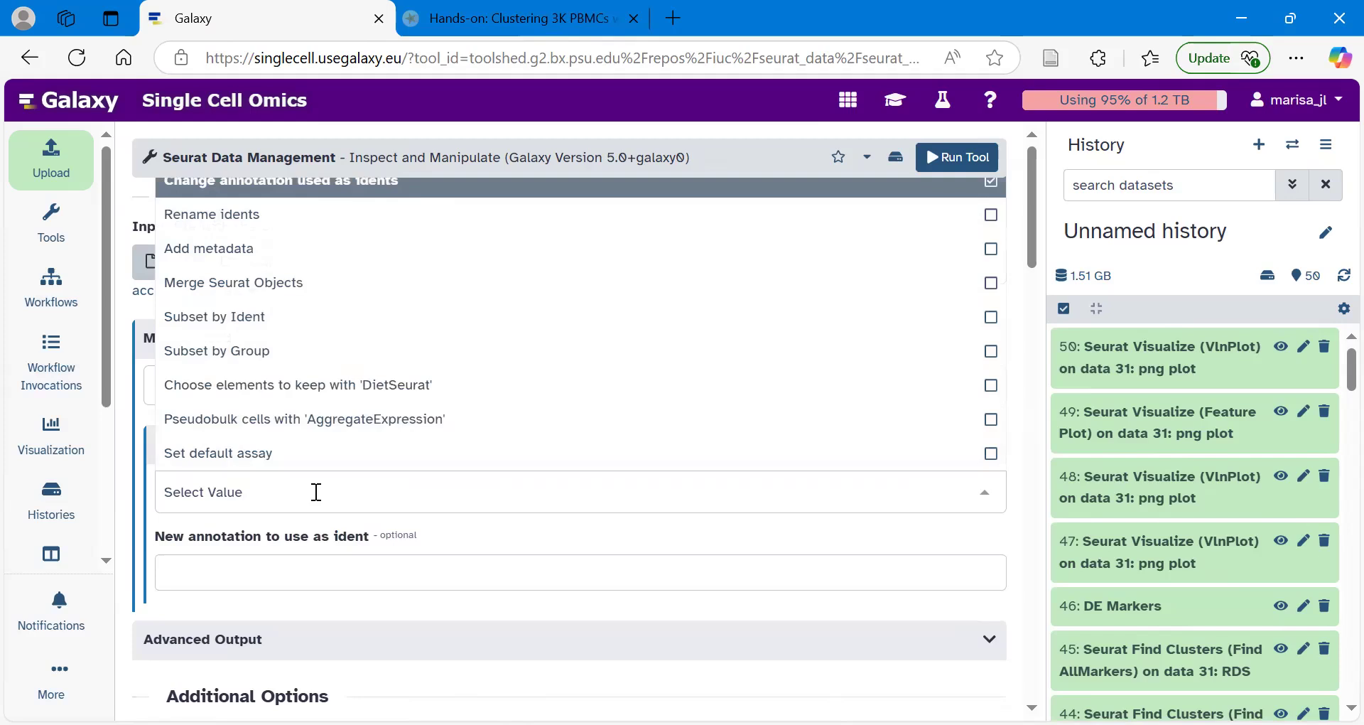
{"action": "left_click", "coordinate": [238, 233]}
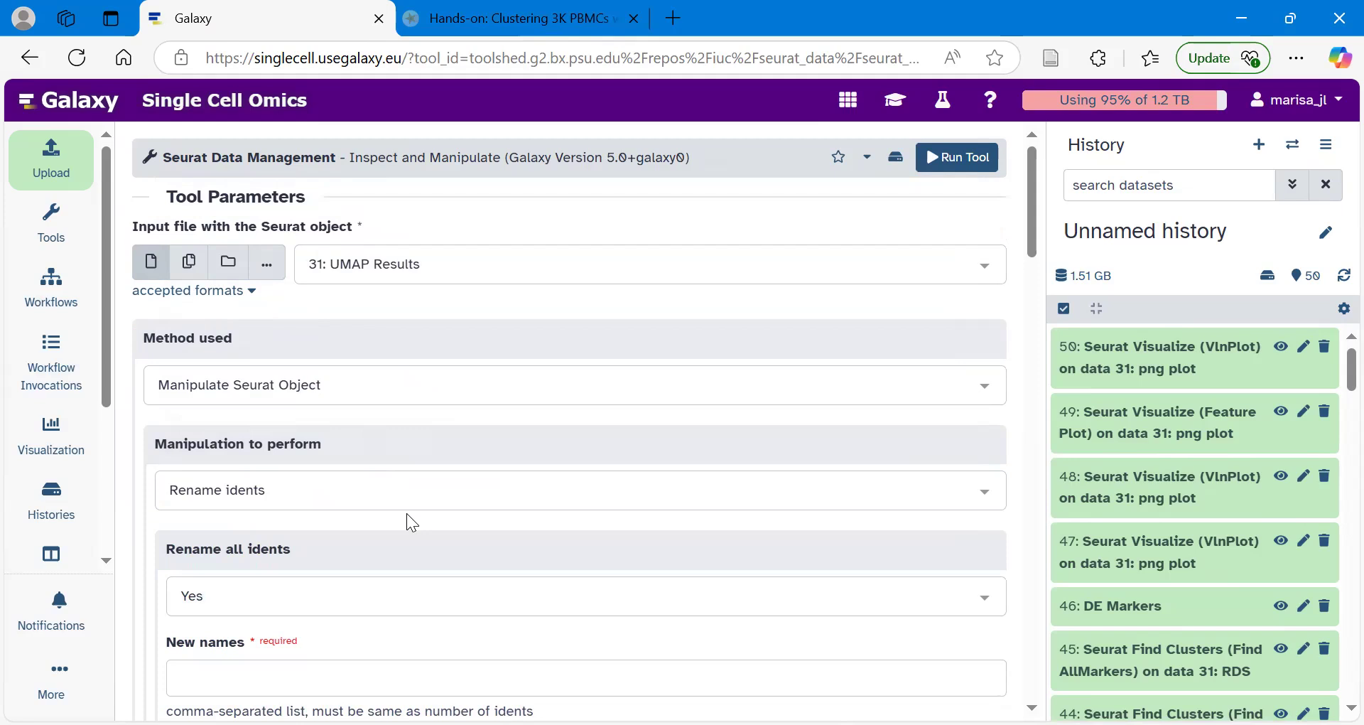
Set the new names to CD4 Naive T, CD14 Mono, CD4 Memory T, B, CD8 T,FCGR3A Mono, NK, DC, Platelet
{"action": "scroll", "coordinate": [407, 514], "scroll_direction": "down", "scroll_amount": 1}
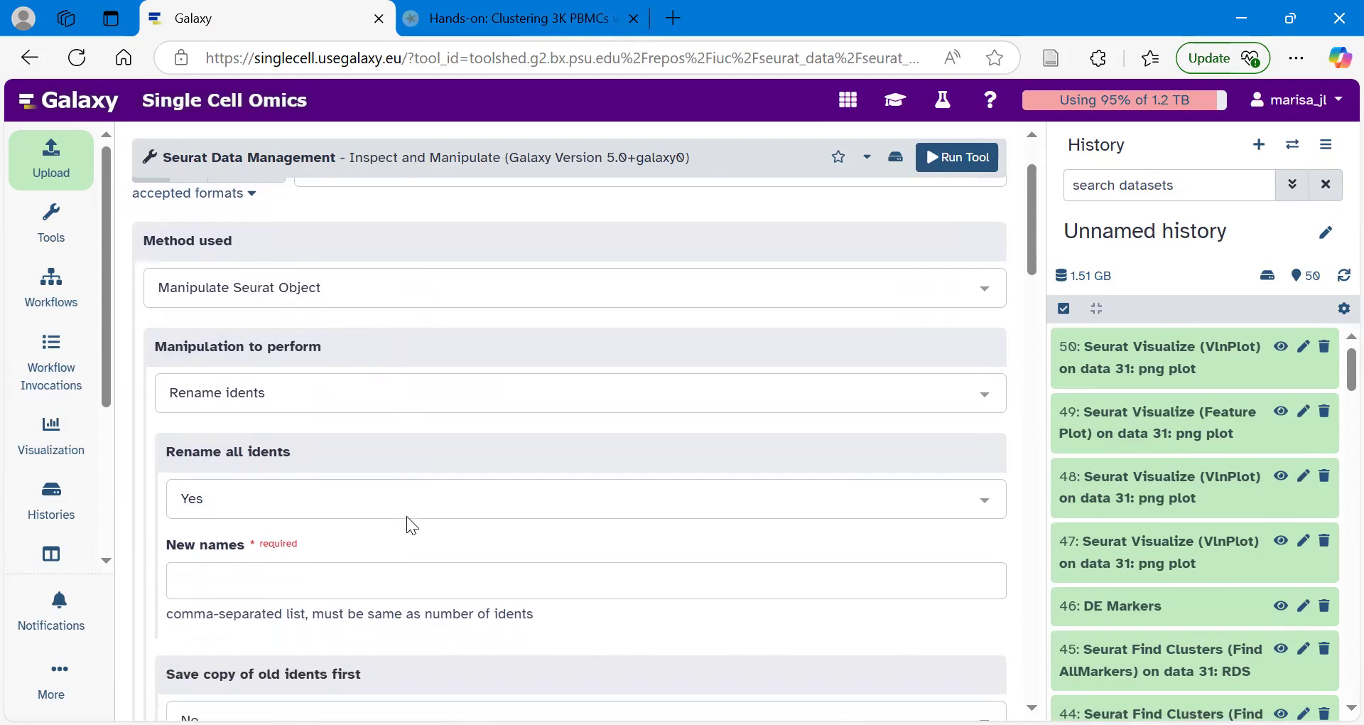
{"action": "left_click", "coordinate": [229, 585]}
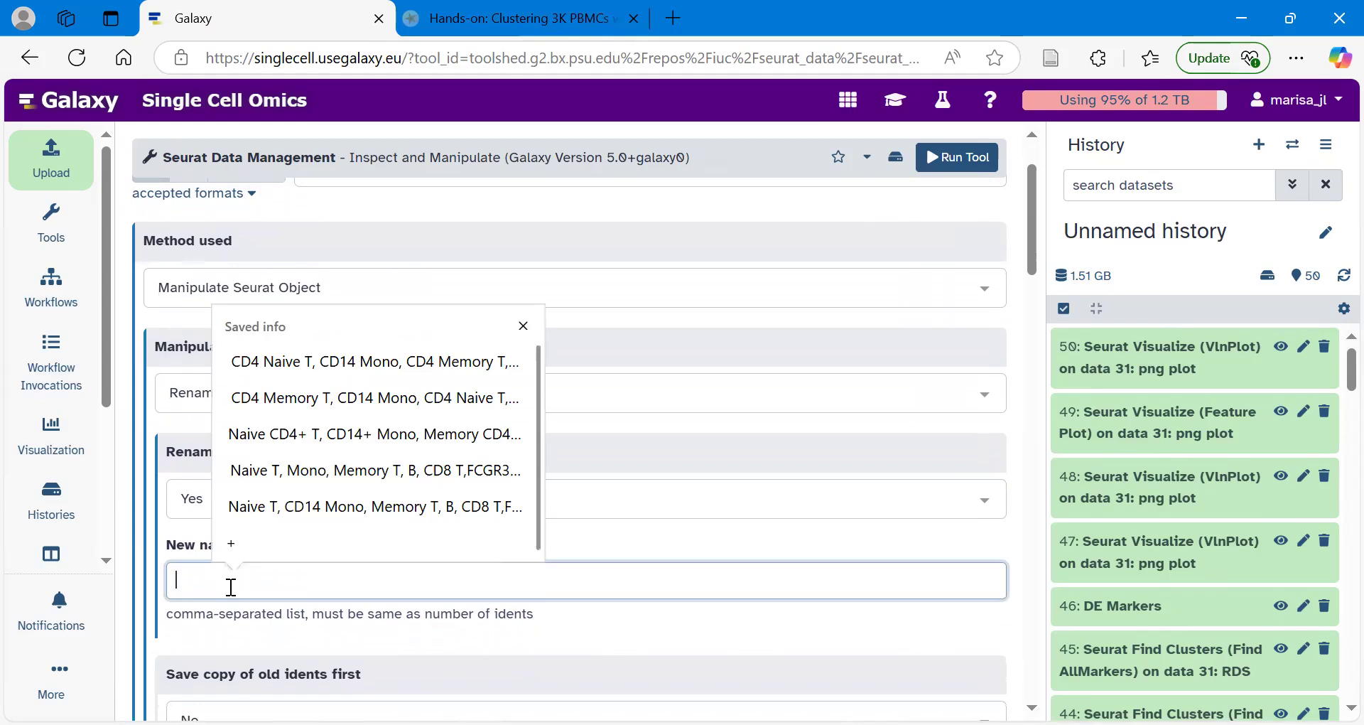
{"action": "key", "text": "Down"}
{"action": "key", "text": "Return"}
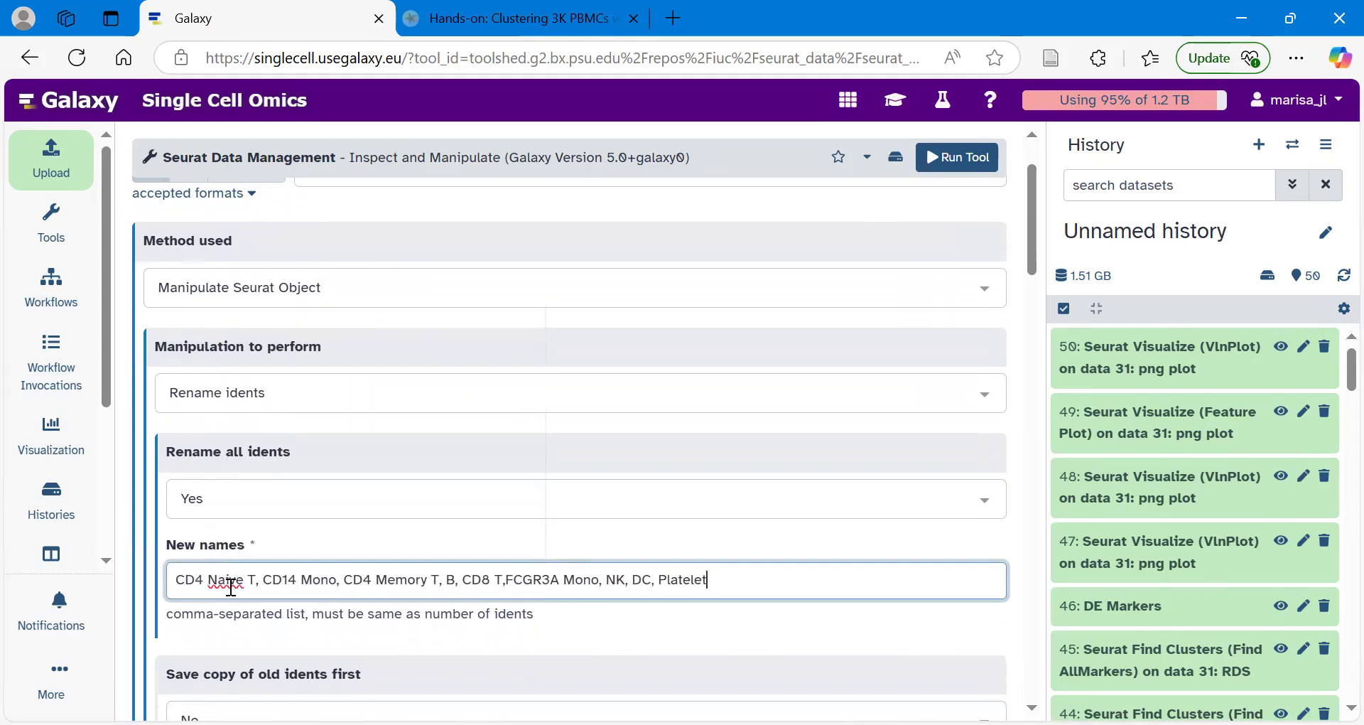
{"action": "left_click", "coordinate": [343, 544]}
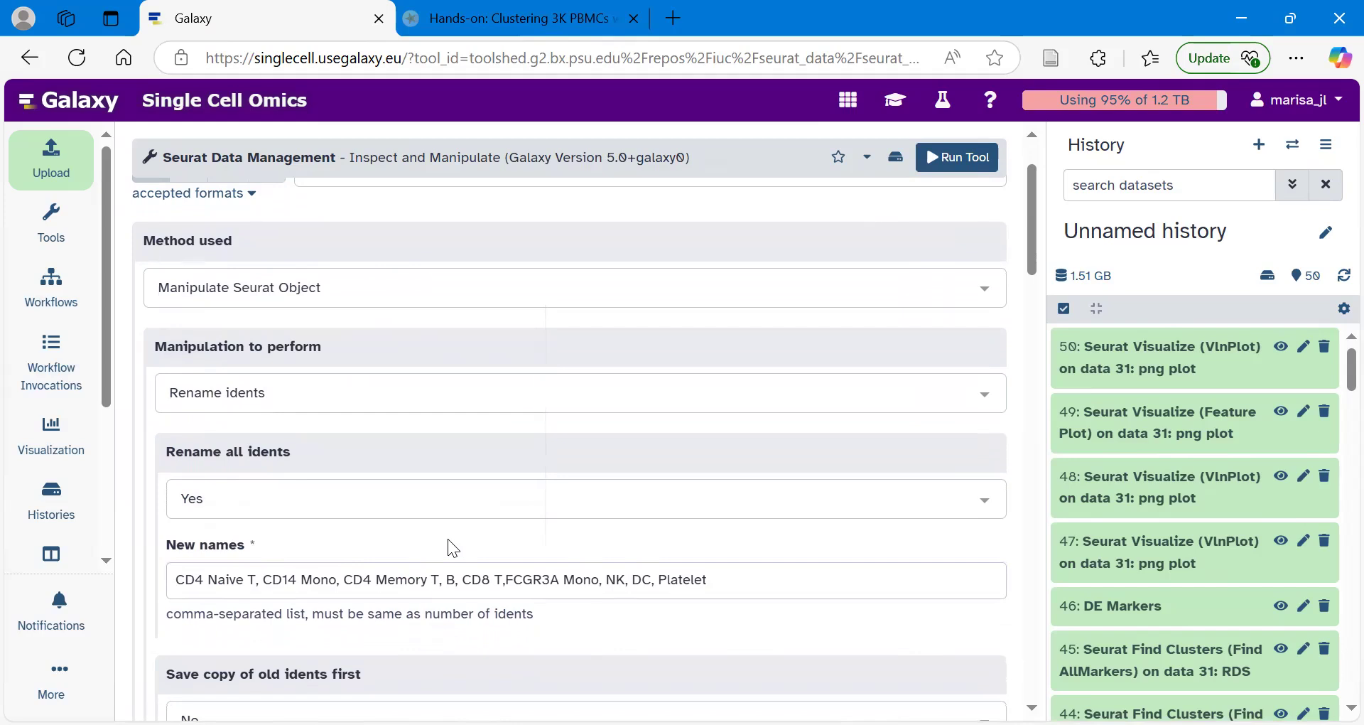
Set 'Save copy of old idents first' to Yes and run Seurat Data Management to rename the clusters
{"action": "scroll", "coordinate": [448, 540], "scroll_direction": "down", "scroll_amount": 2}
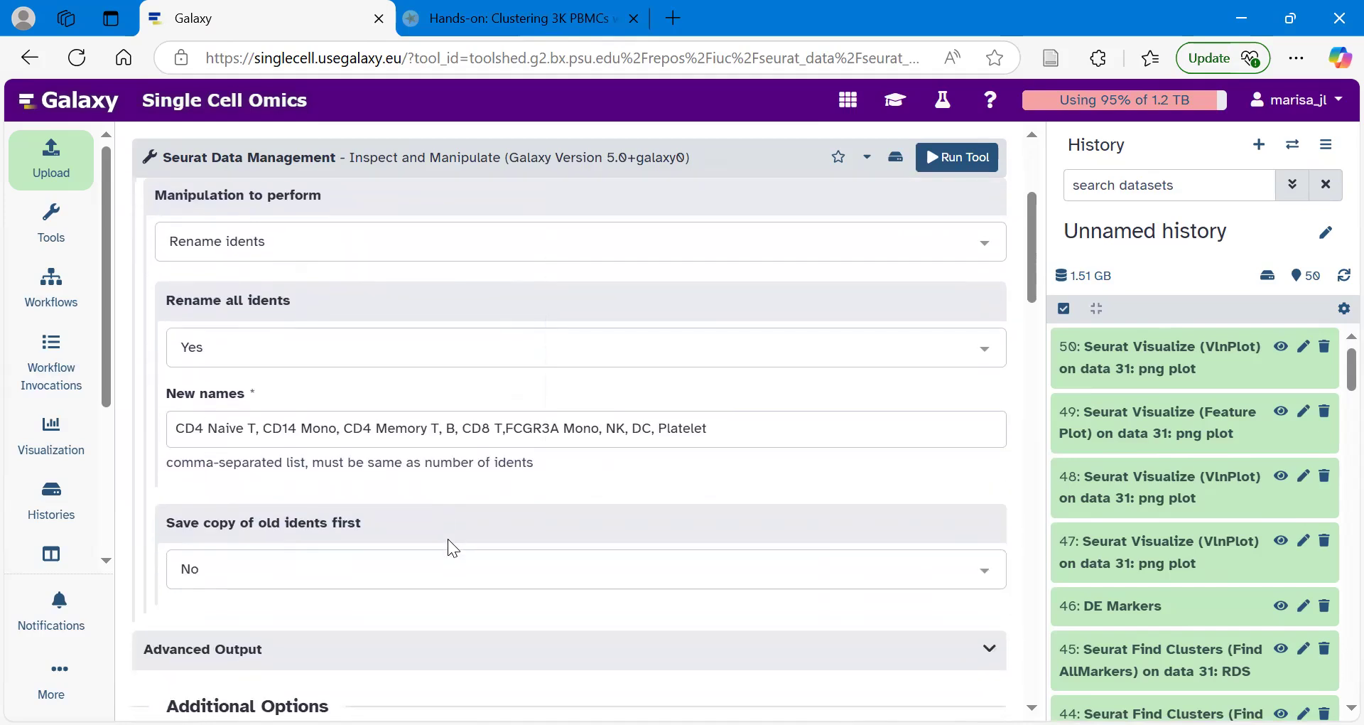
{"action": "left_click", "coordinate": [246, 569]}
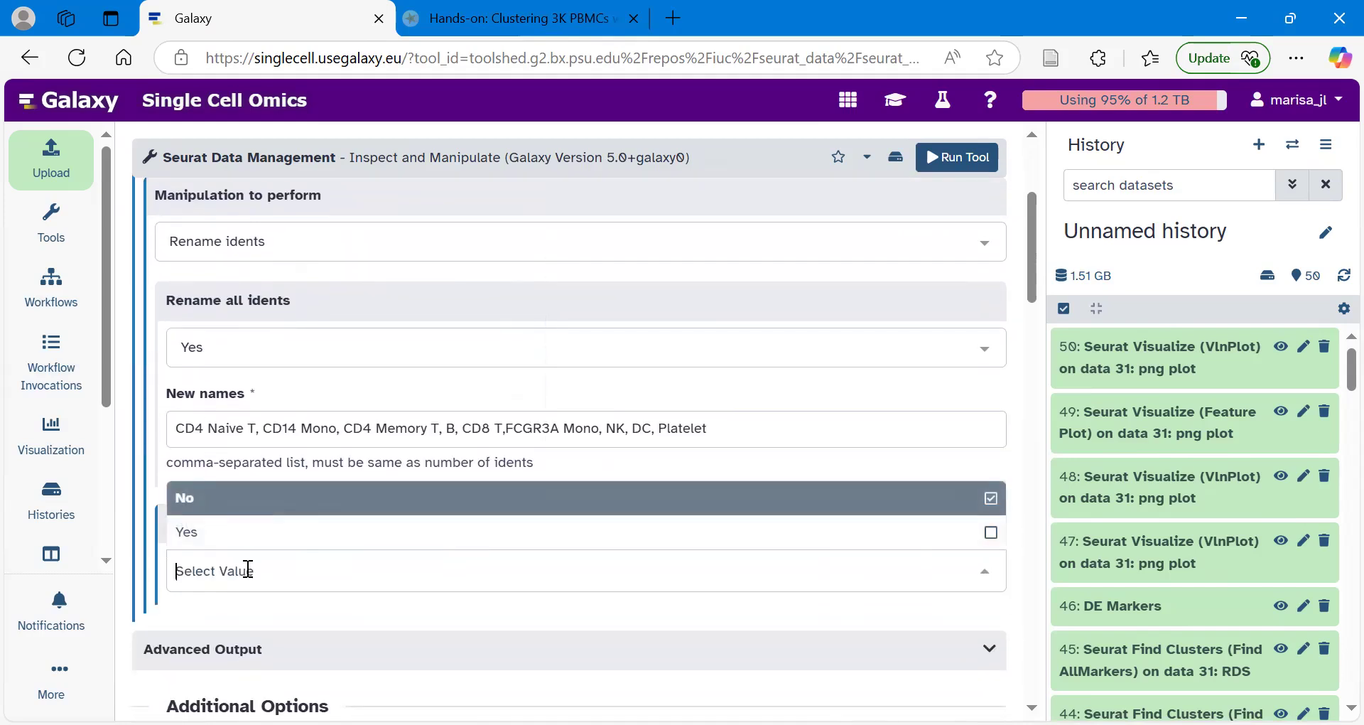
{"action": "left_click", "coordinate": [204, 543]}
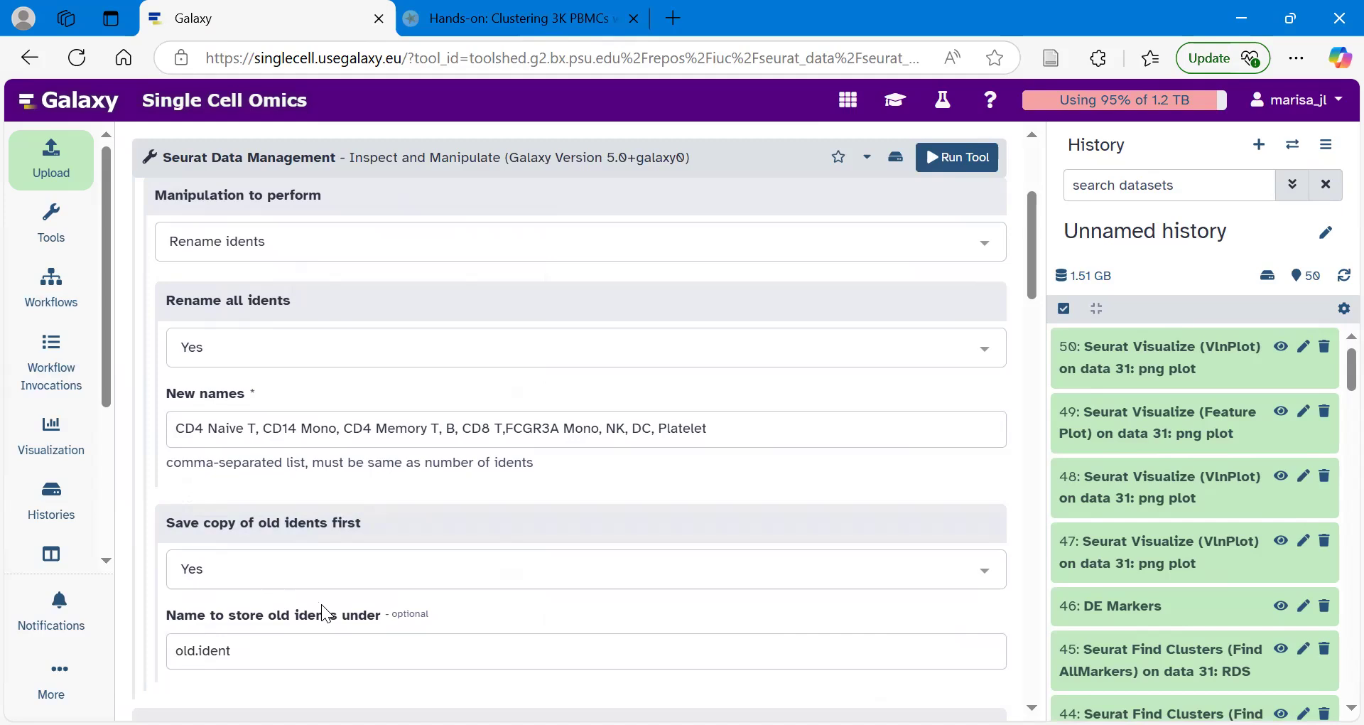
{"action": "scroll", "coordinate": [555, 625], "scroll_direction": "down", "scroll_amount": 2}
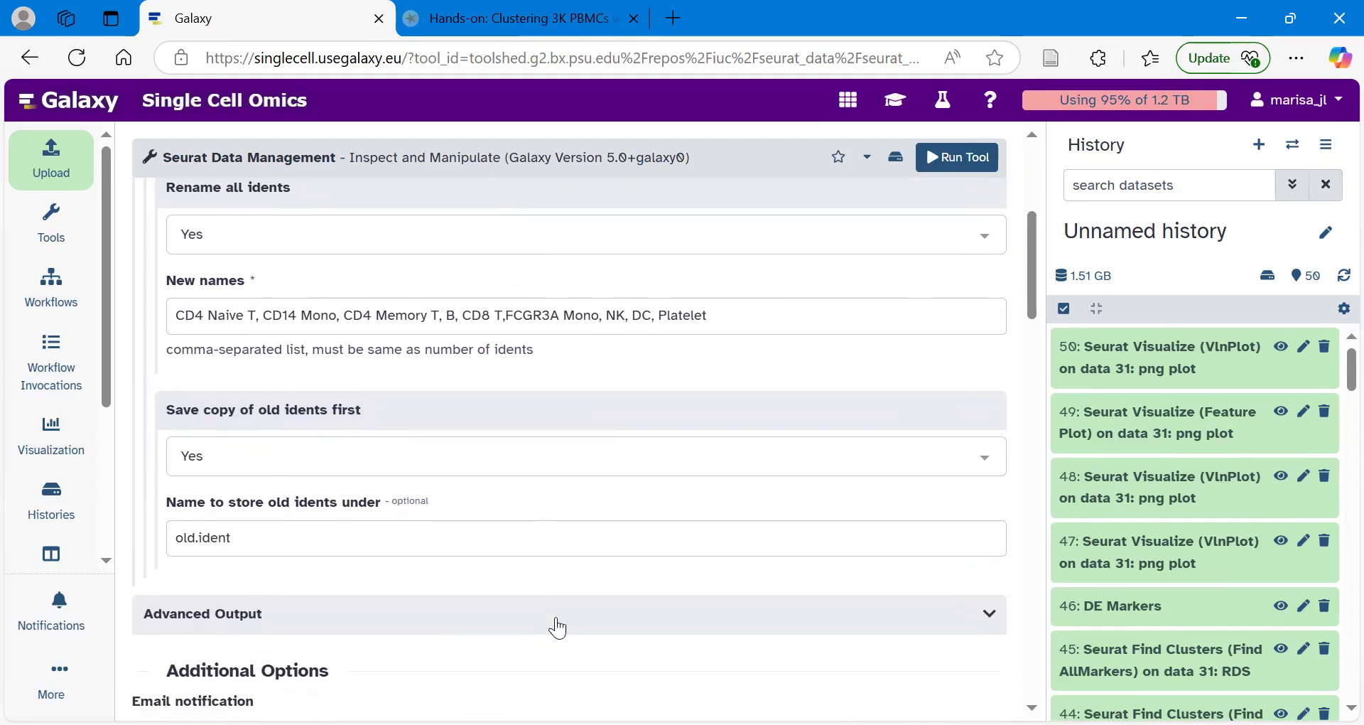
{"action": "scroll", "coordinate": [558, 627], "scroll_direction": "down", "scroll_amount": 1}
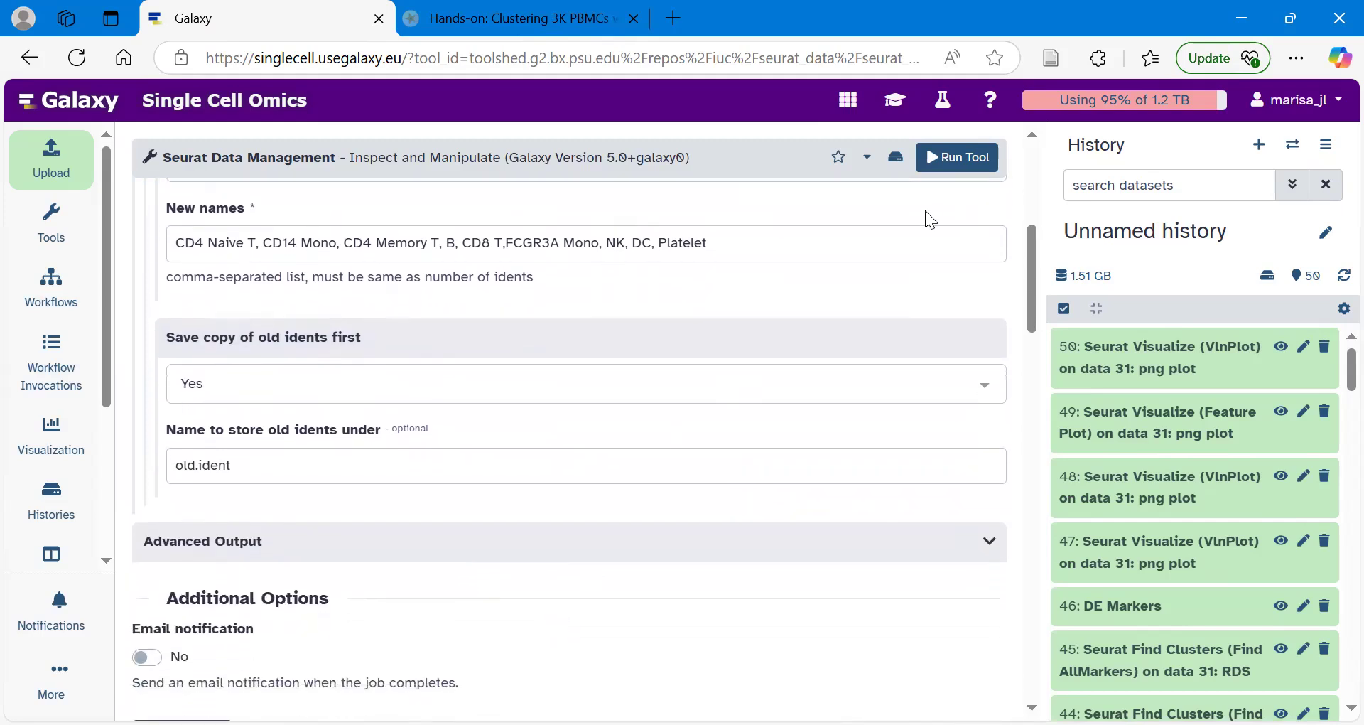
{"action": "left_click", "coordinate": [957, 164]}
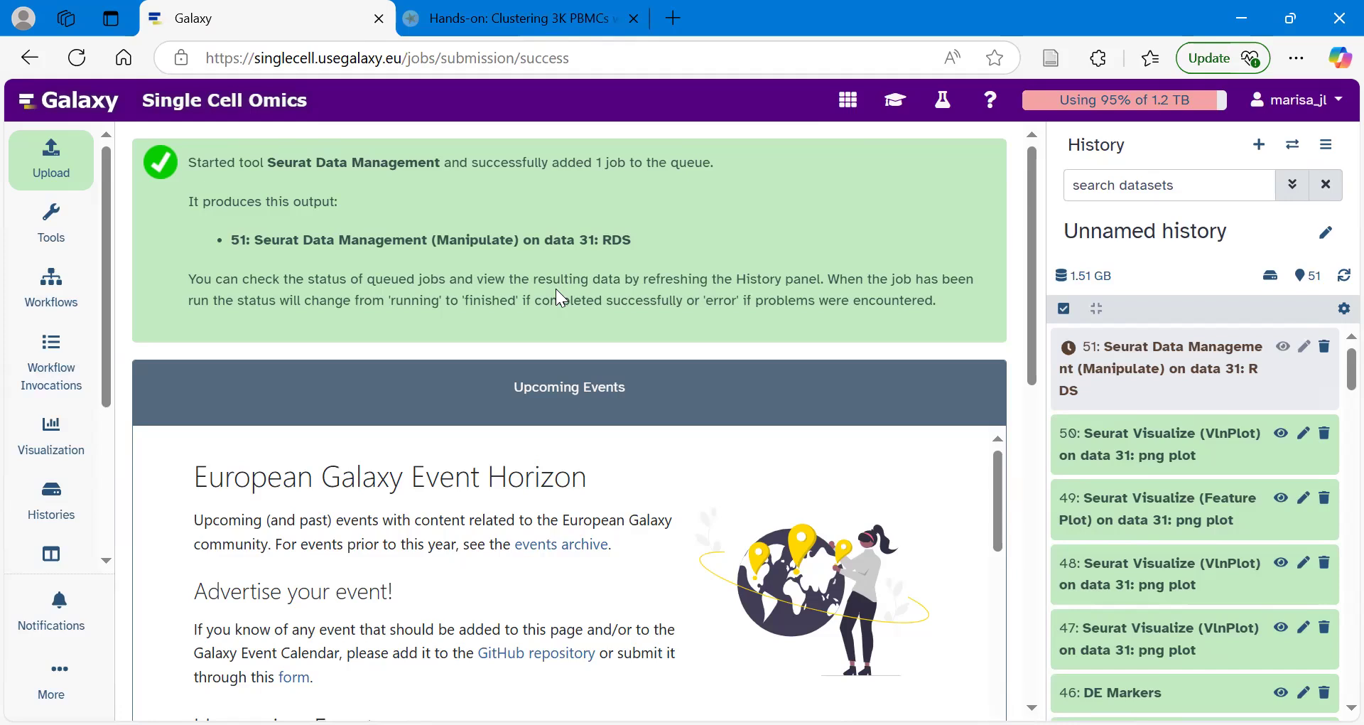
Find the Seurat Visualize tool by searching the tools for seuratvis, open it and hide the tool list
{"action": "left_click", "coordinate": [49, 226]}
{"action": "left_click", "coordinate": [243, 184]}
{"action": "type", "text": "seuratvis"}
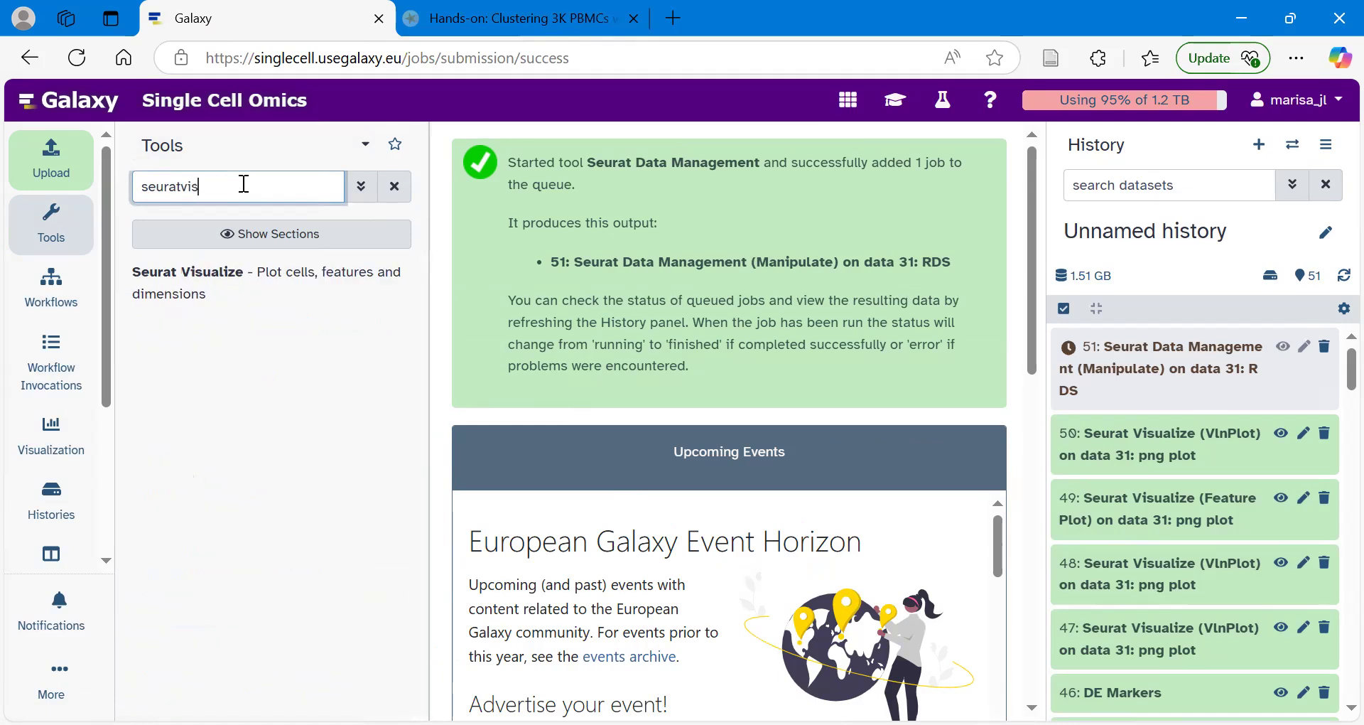
{"action": "left_click", "coordinate": [243, 295]}
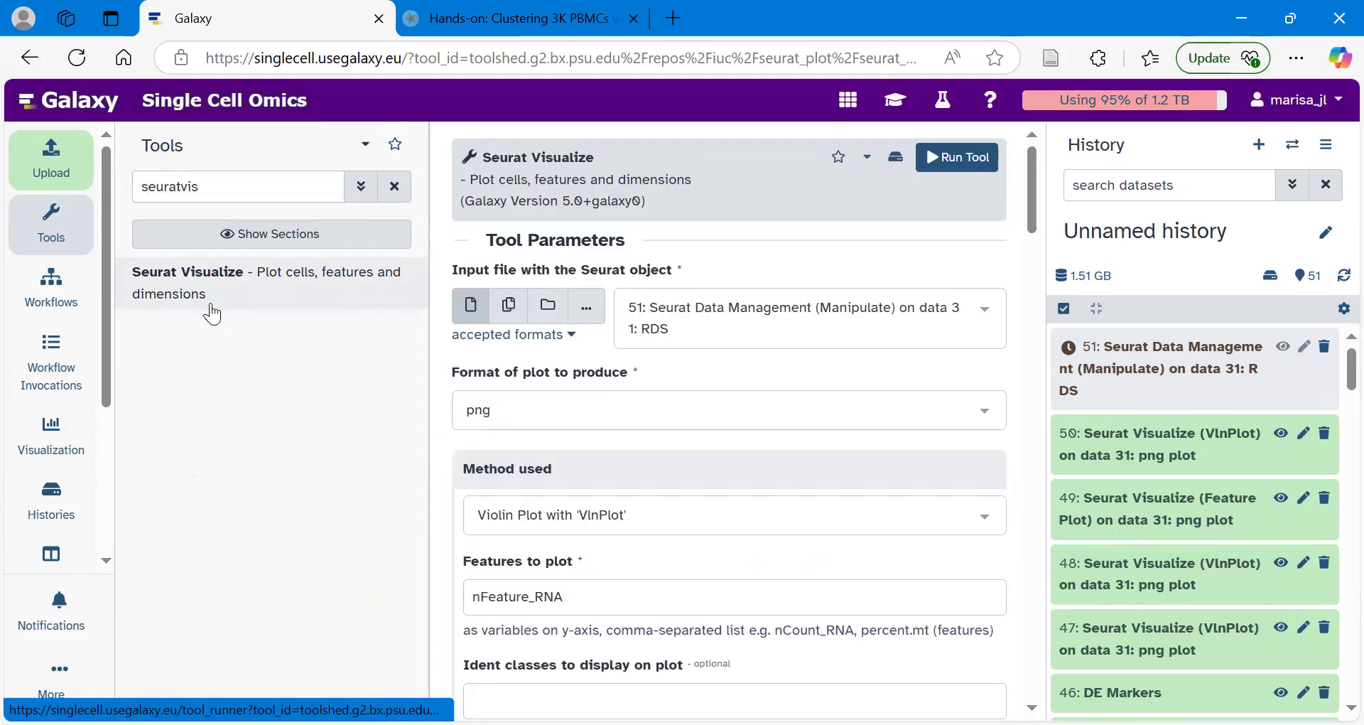
{"action": "left_click", "coordinate": [46, 231]}
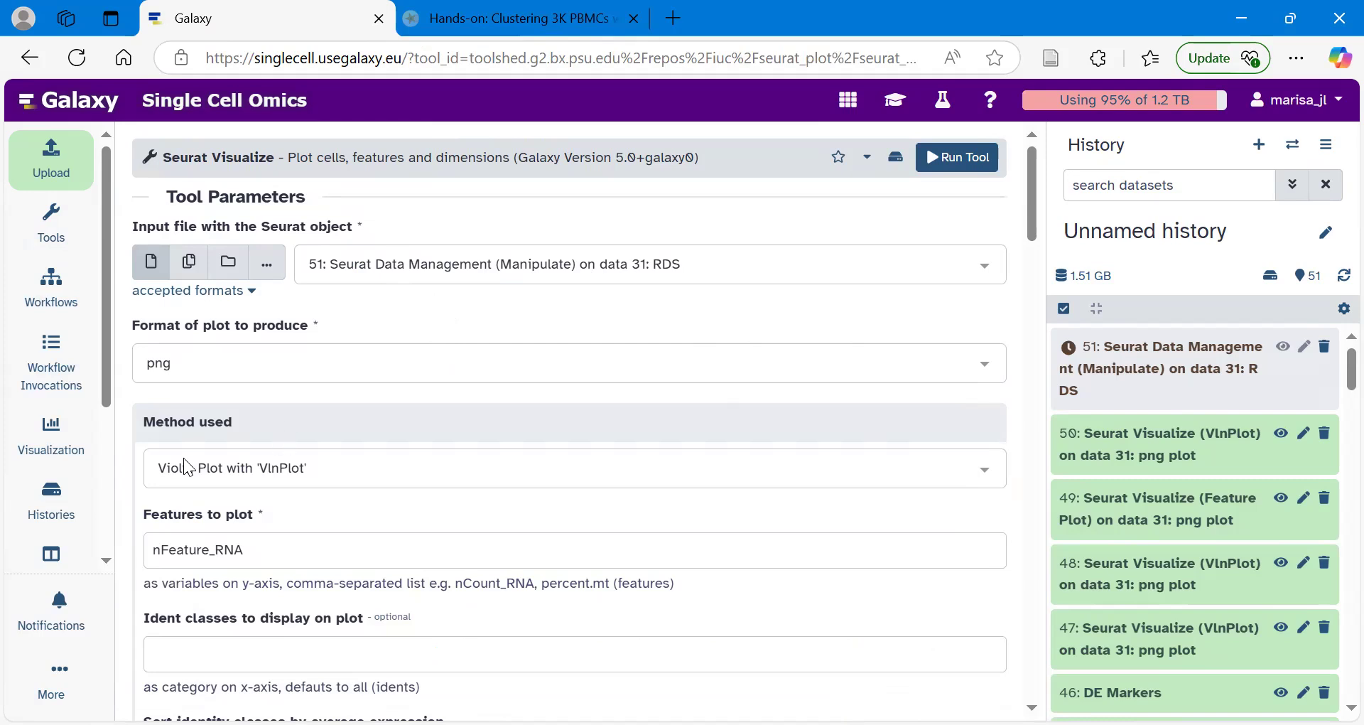
Run Seurat Visualize on dataset 51 with the method Visualize Dimensional Reduction with 'DimPlot', using the umap reduction
{"action": "left_click", "coordinate": [301, 469]}
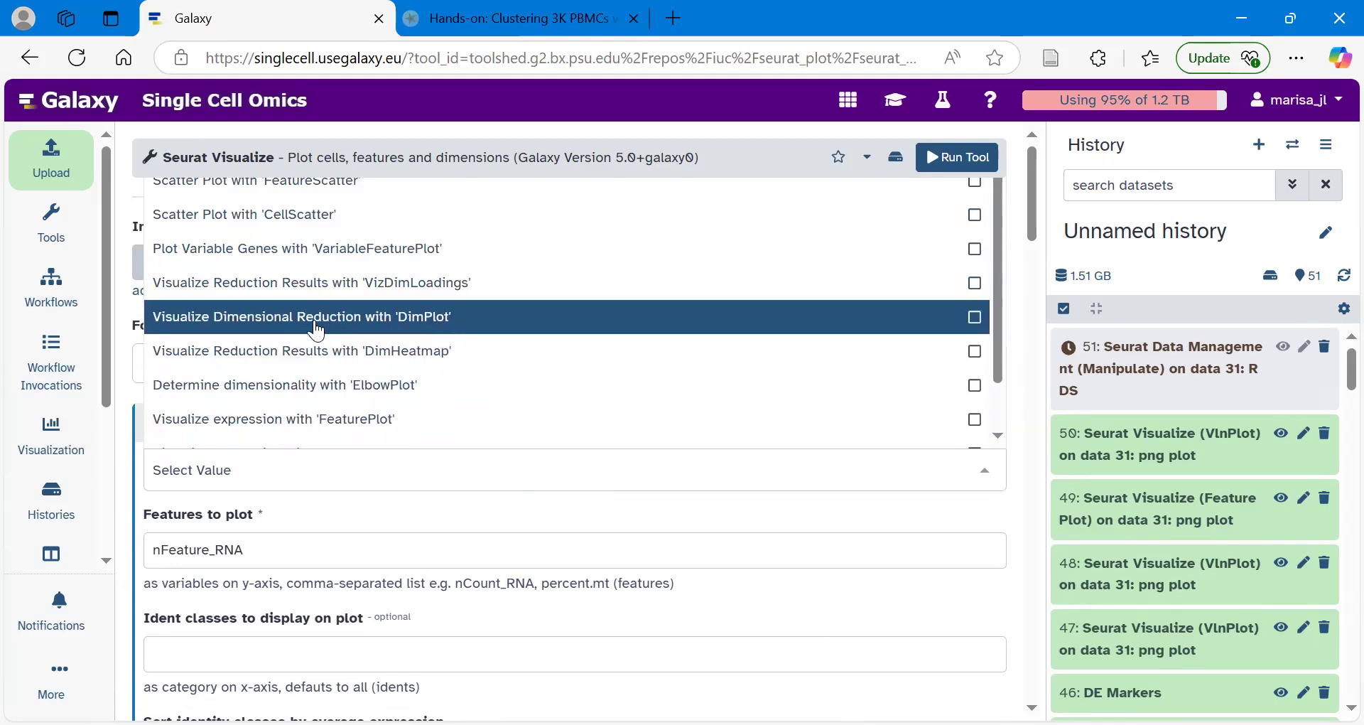
{"action": "left_click", "coordinate": [344, 317]}
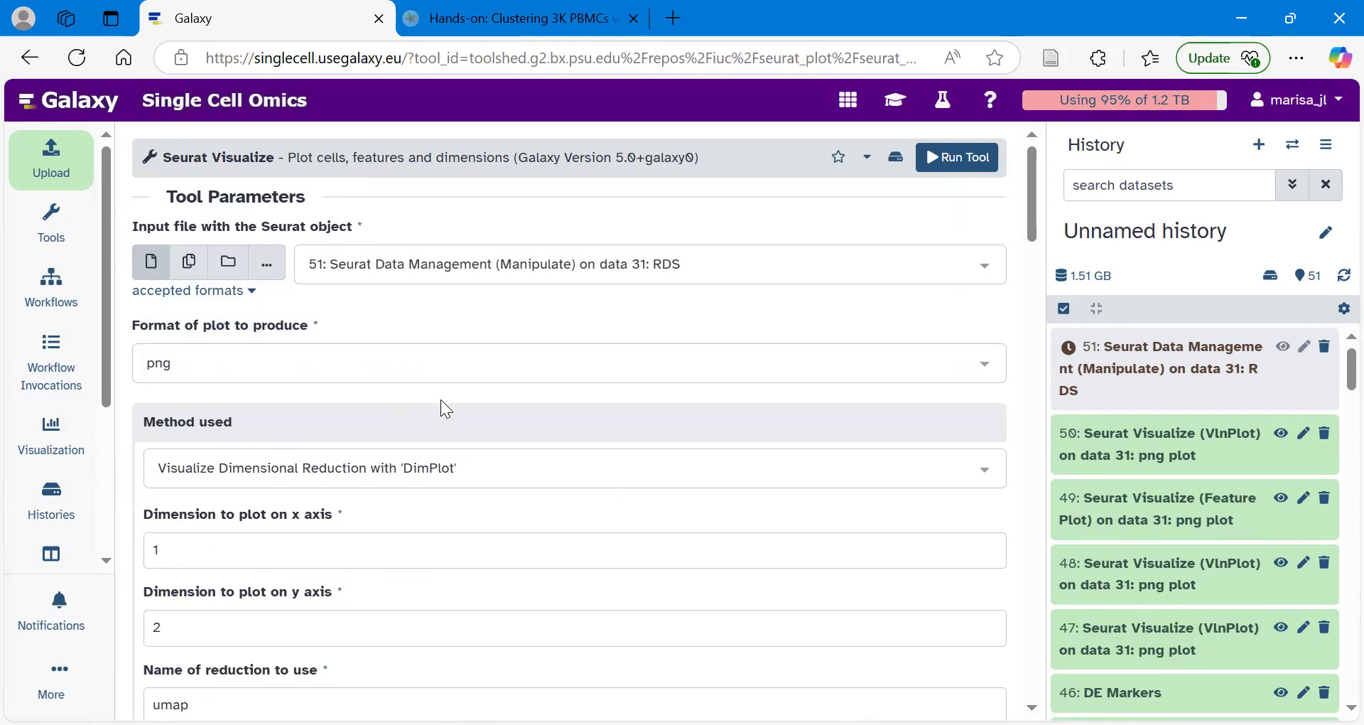
{"action": "scroll", "coordinate": [441, 401], "scroll_direction": "down", "scroll_amount": 3}
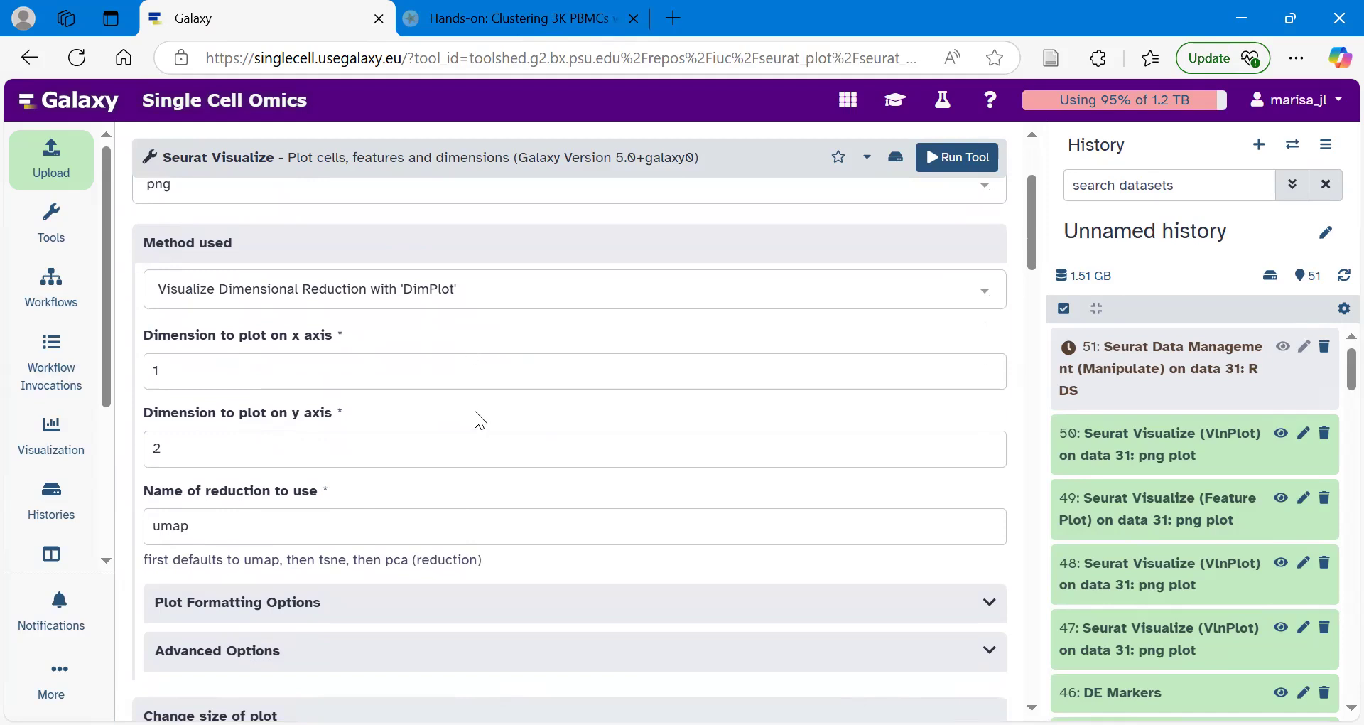
{"action": "scroll", "coordinate": [476, 415], "scroll_direction": "up", "scroll_amount": 3}
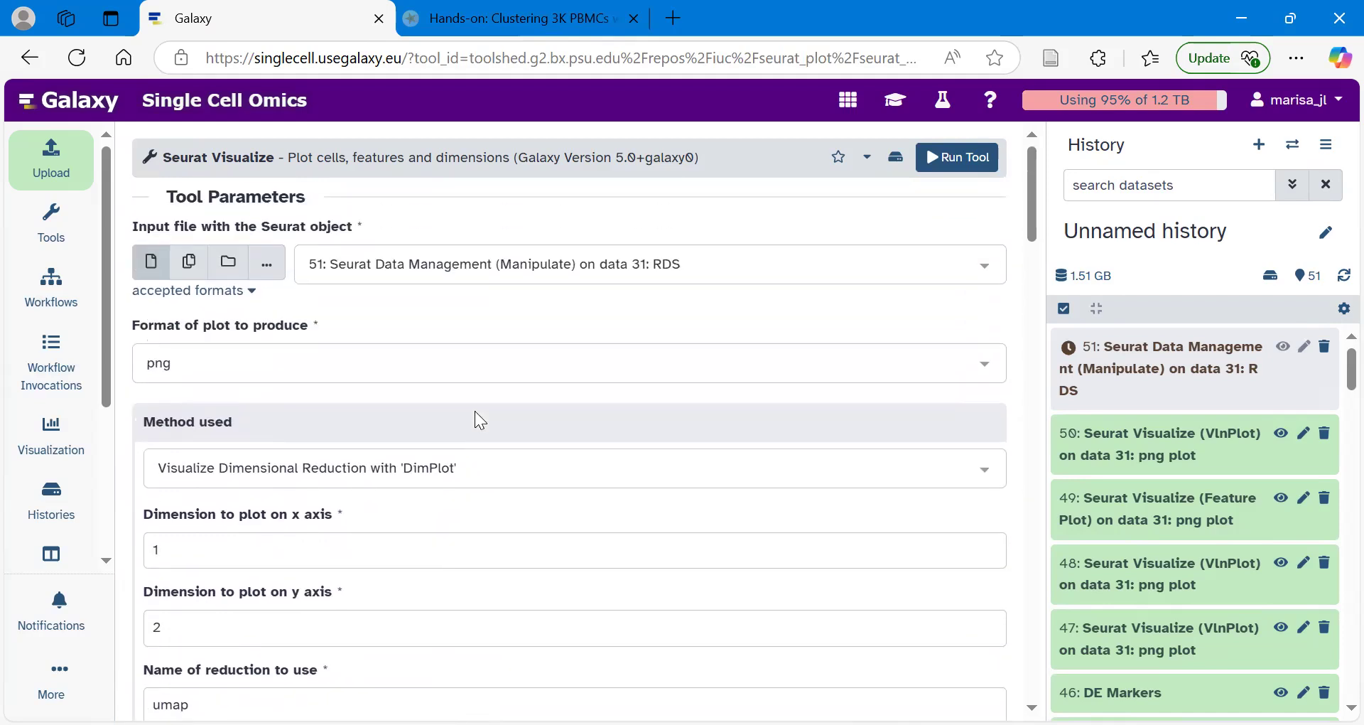
{"action": "left_click", "coordinate": [964, 164]}
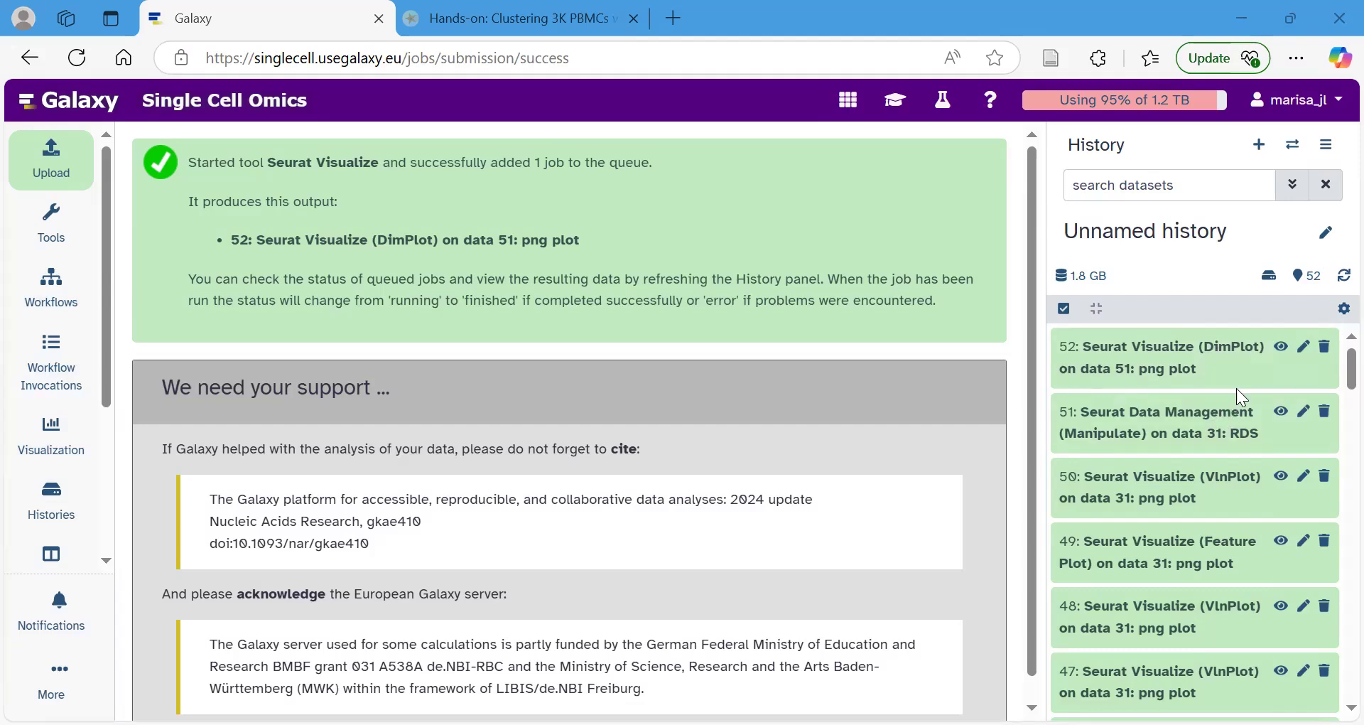
View the DimPlot image of dataset 52 at full size in a separate tab, and close that tab
{"action": "left_click", "coordinate": [1282, 348]}
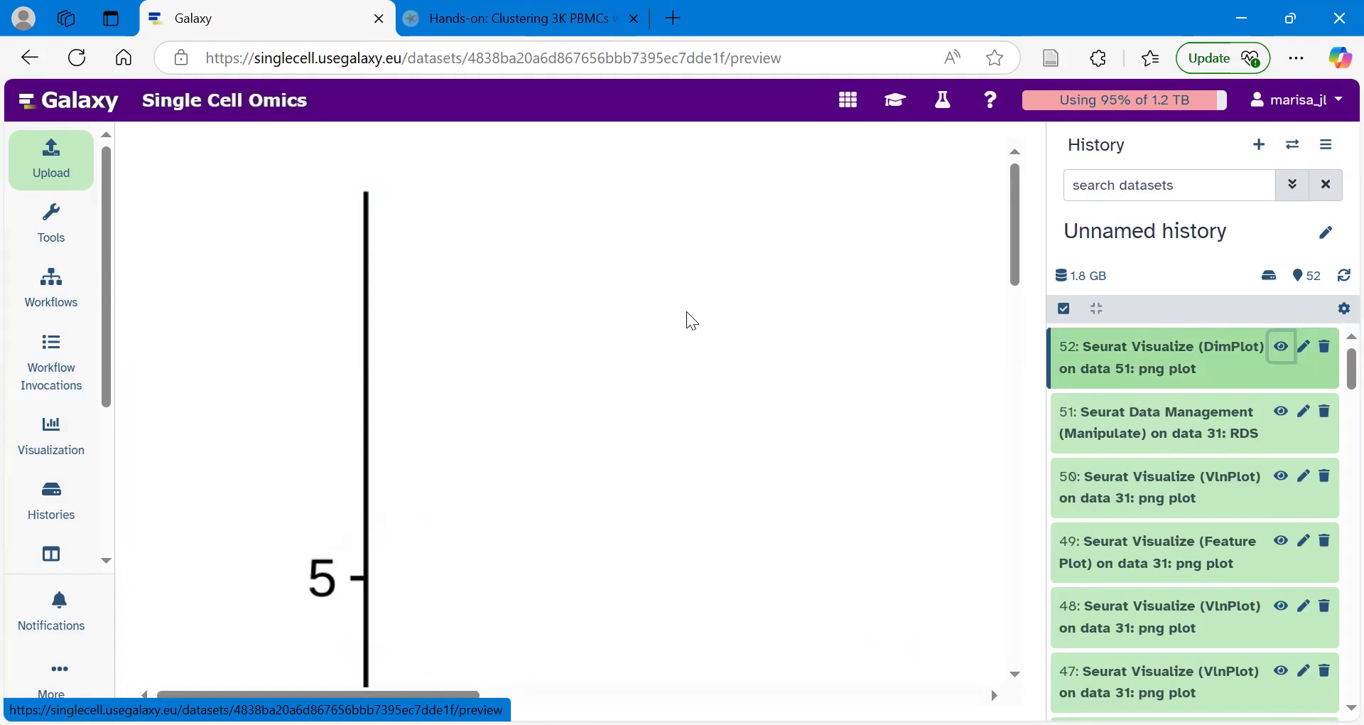
{"action": "right_click", "coordinate": [687, 312]}
{"action": "left_click", "coordinate": [781, 304]}
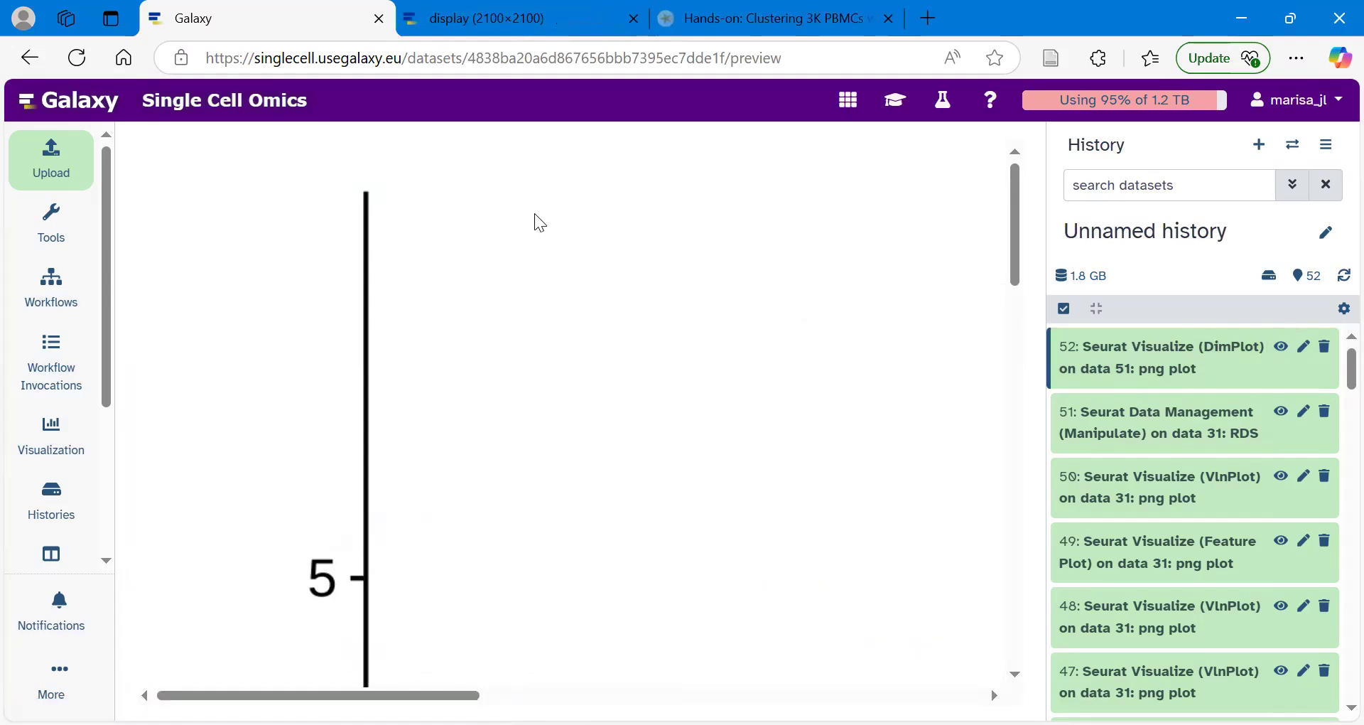
{"action": "key", "text": "ctrl+Tab"}
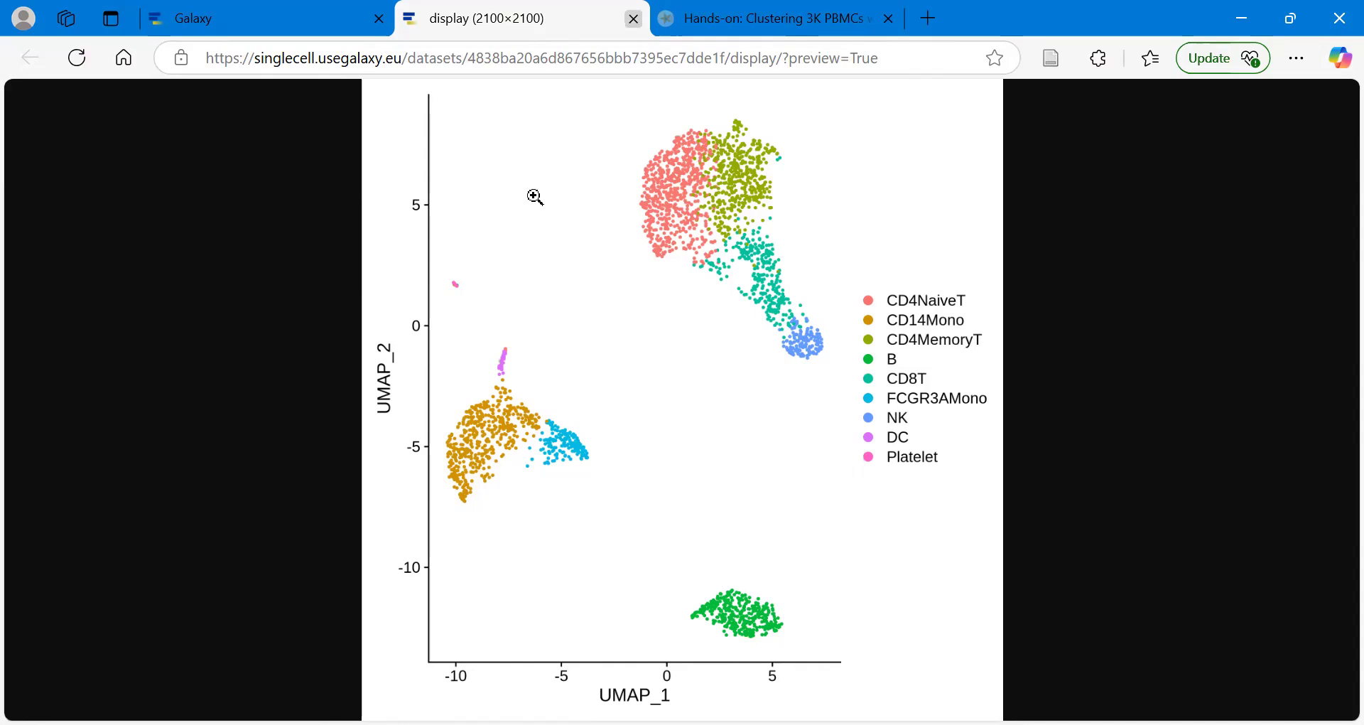
{"action": "key", "text": "ctrl+w"}
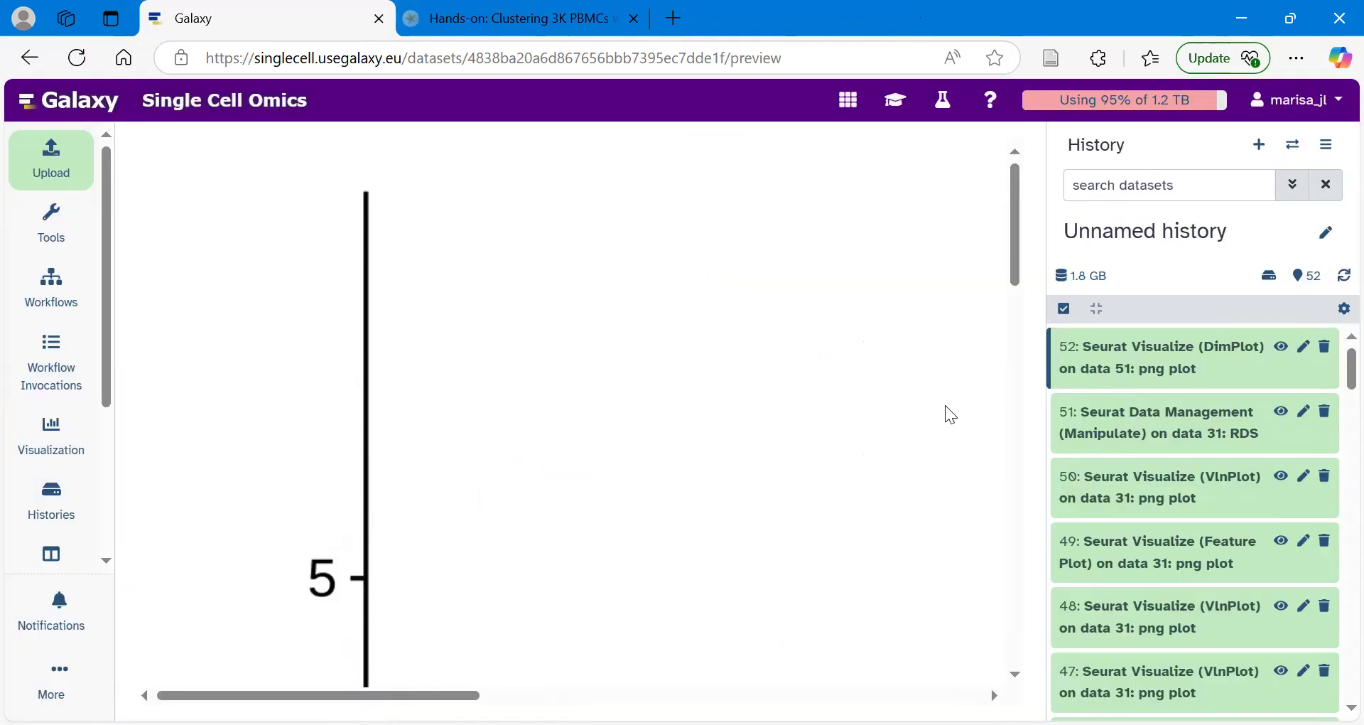
Copy the gene list from the tutorial's 'Create Heatmaps to Compare Expression by Cluster - Canonical Markers' hands-on, check its remaining instructions and close the tutorial
{"action": "left_click", "coordinate": [896, 114]}
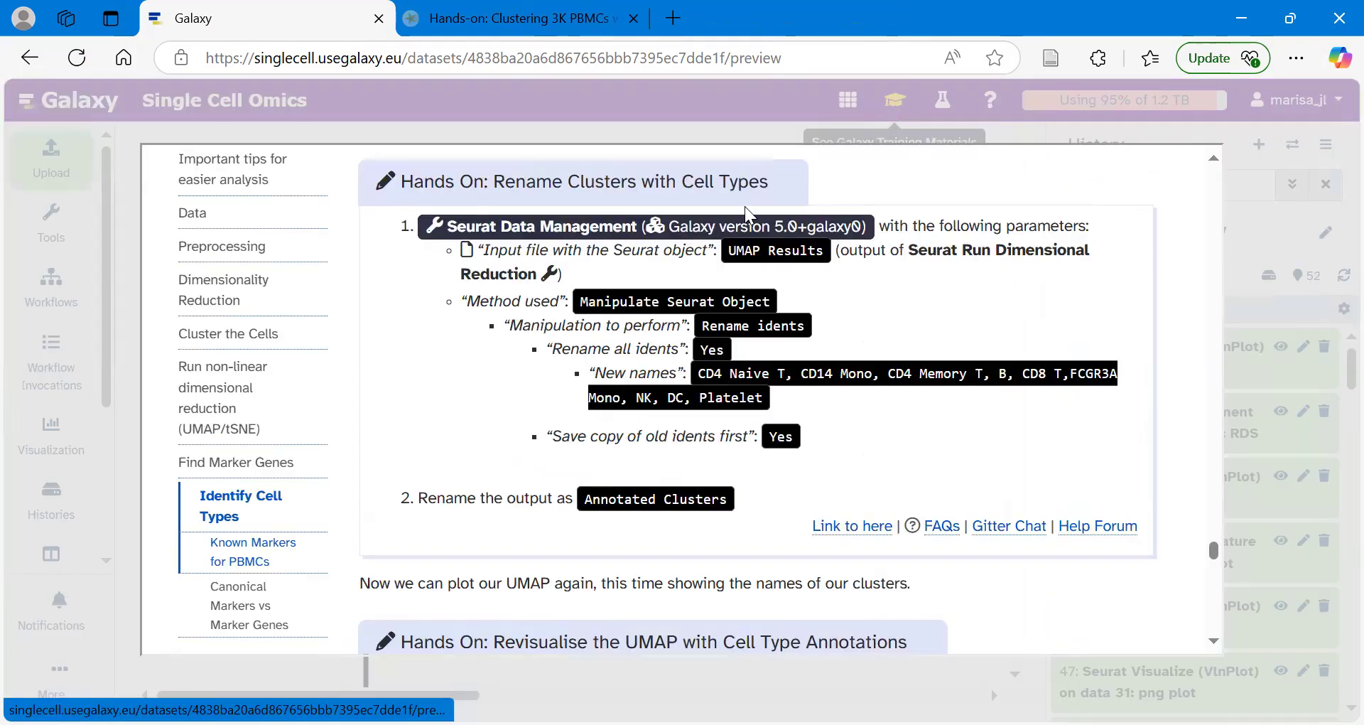
{"action": "scroll", "coordinate": [629, 425], "scroll_direction": "down", "scroll_amount": 5}
{"action": "scroll", "coordinate": [629, 425], "scroll_direction": "down", "scroll_amount": 9}
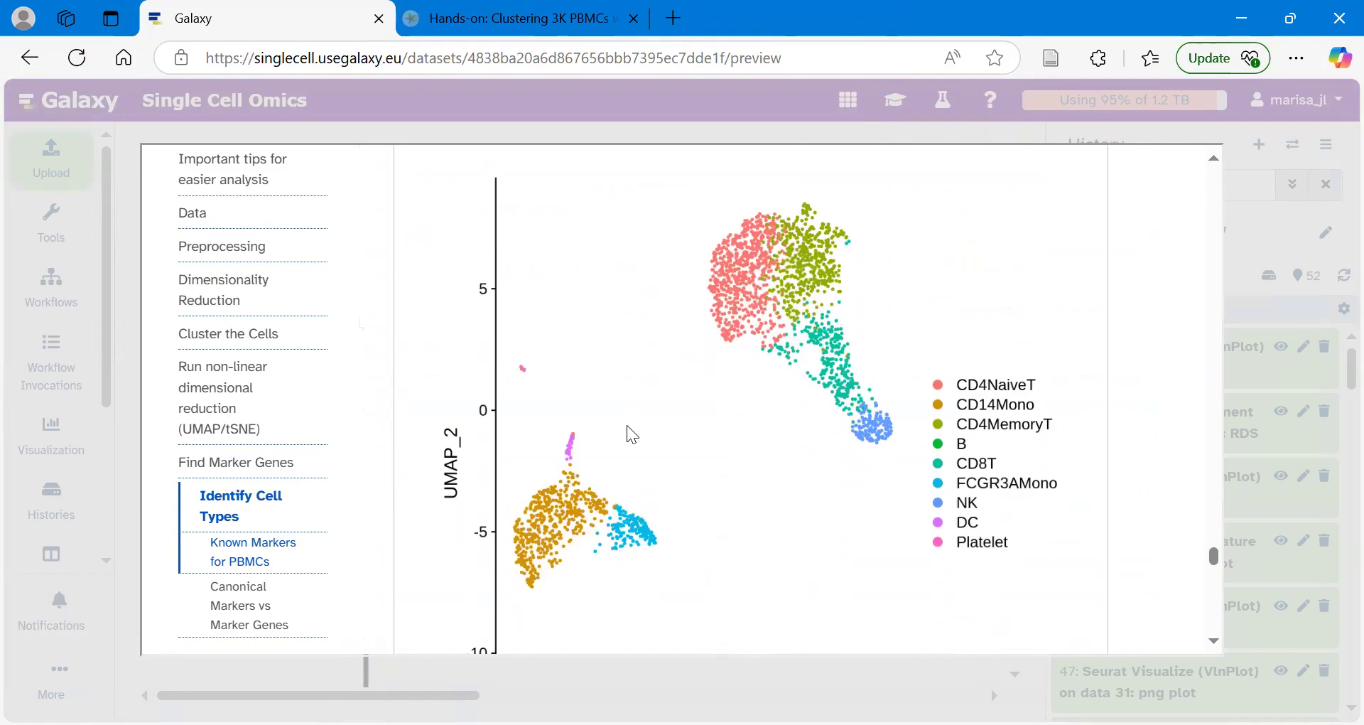
{"action": "scroll", "coordinate": [626, 425], "scroll_direction": "down", "scroll_amount": 3}
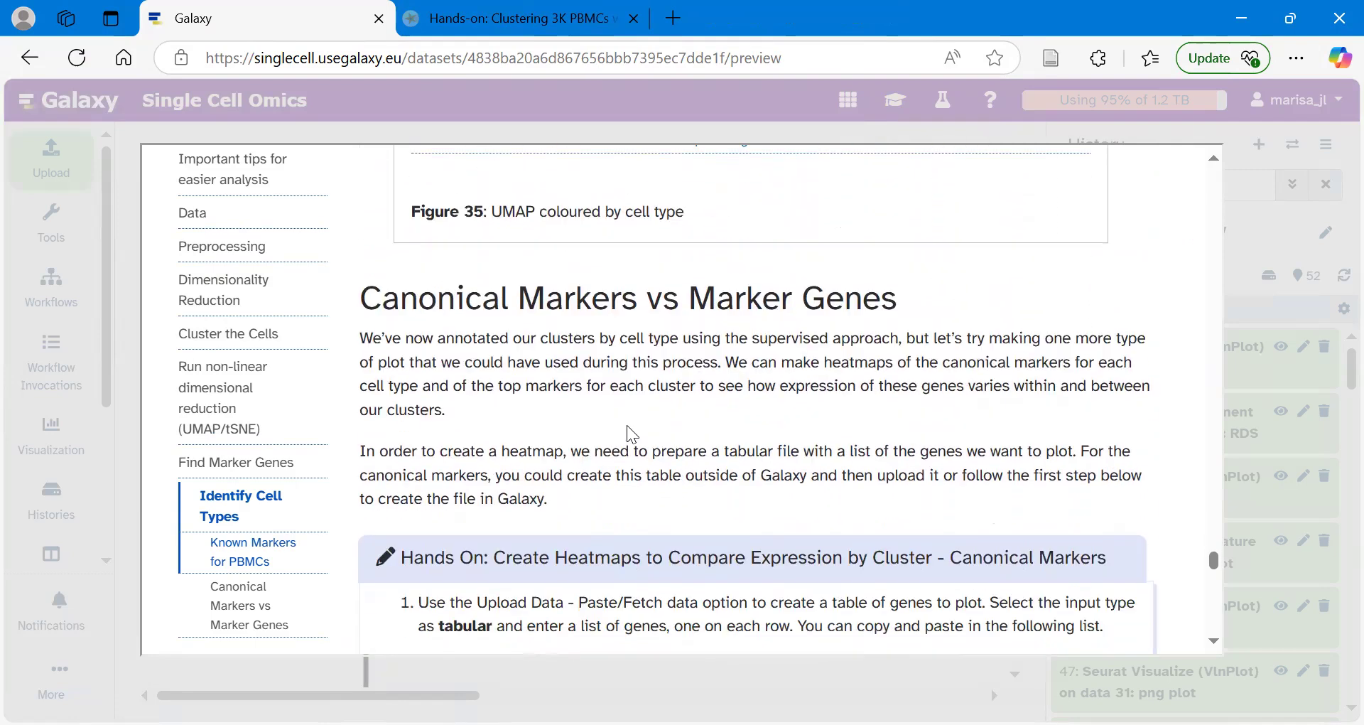
{"action": "scroll", "coordinate": [626, 425], "scroll_direction": "down", "scroll_amount": 1}
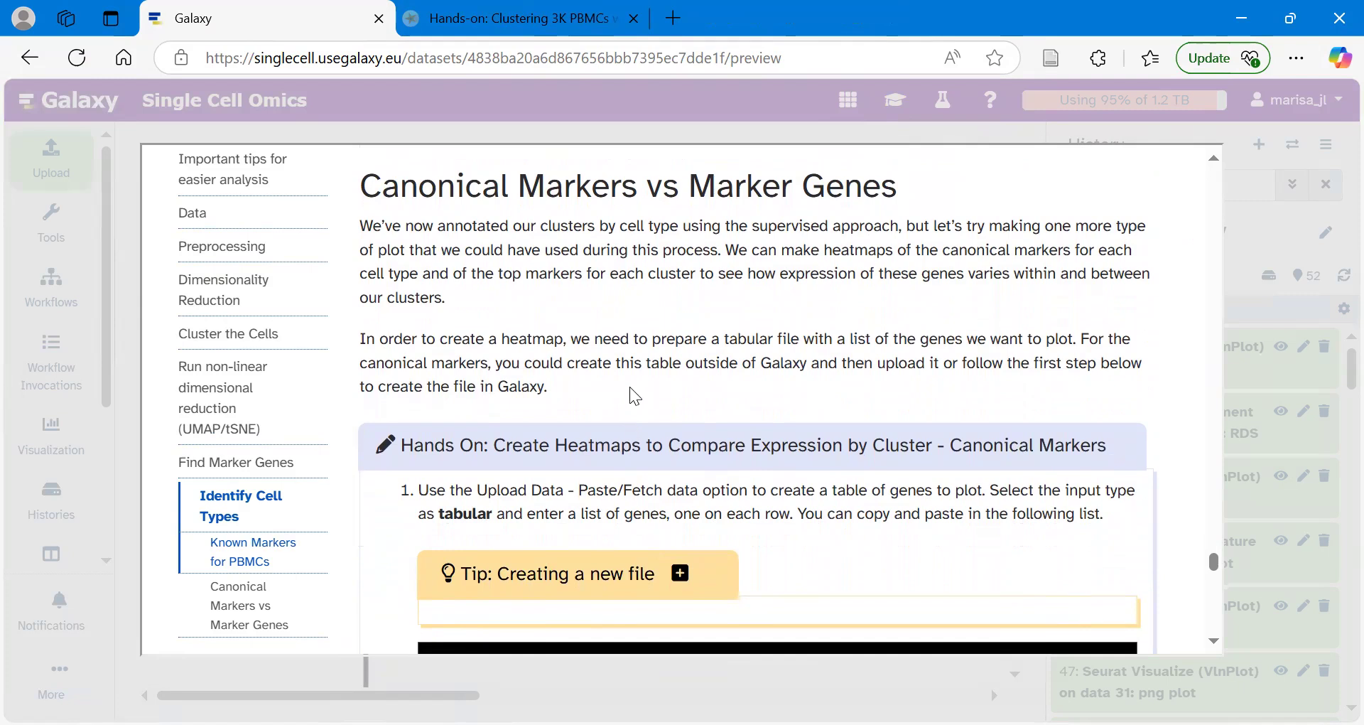
{"action": "scroll", "coordinate": [629, 387], "scroll_direction": "down", "scroll_amount": 1}
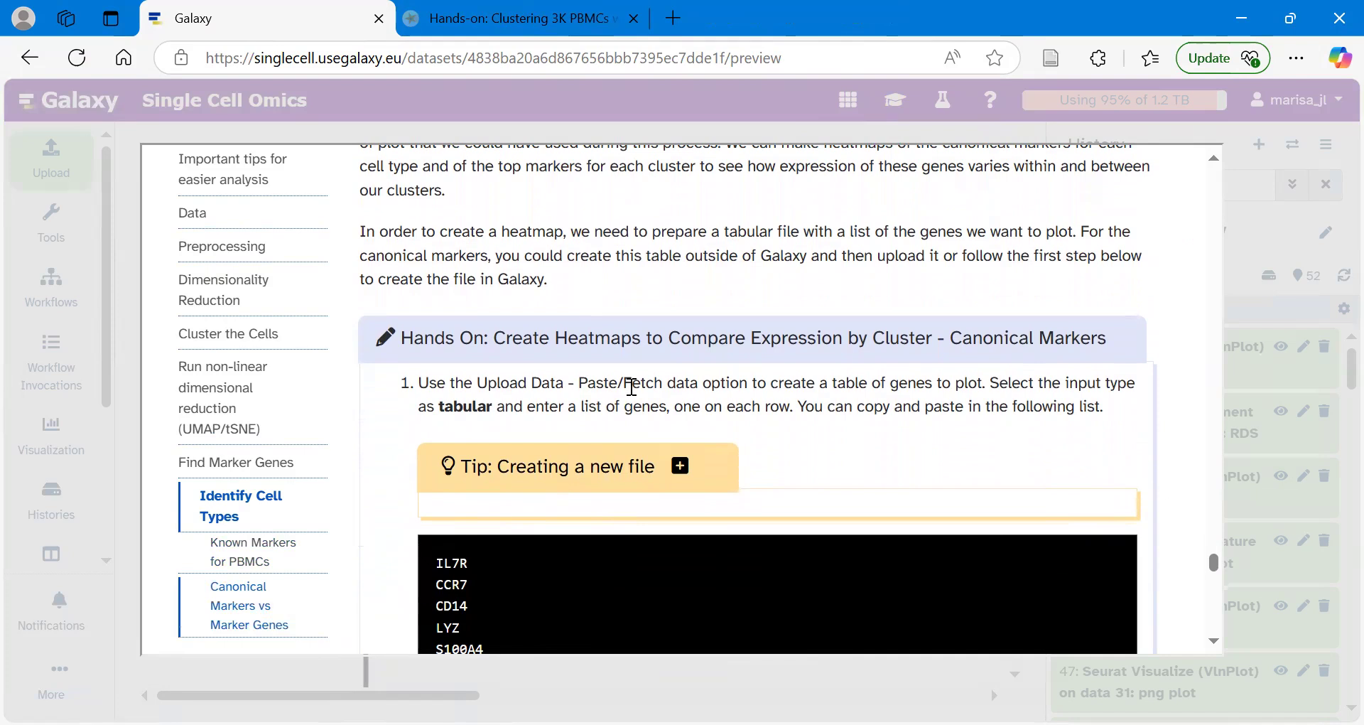
{"action": "scroll", "coordinate": [629, 387], "scroll_direction": "up", "scroll_amount": 2}
{"action": "scroll", "coordinate": [629, 387], "scroll_direction": "down", "scroll_amount": 2}
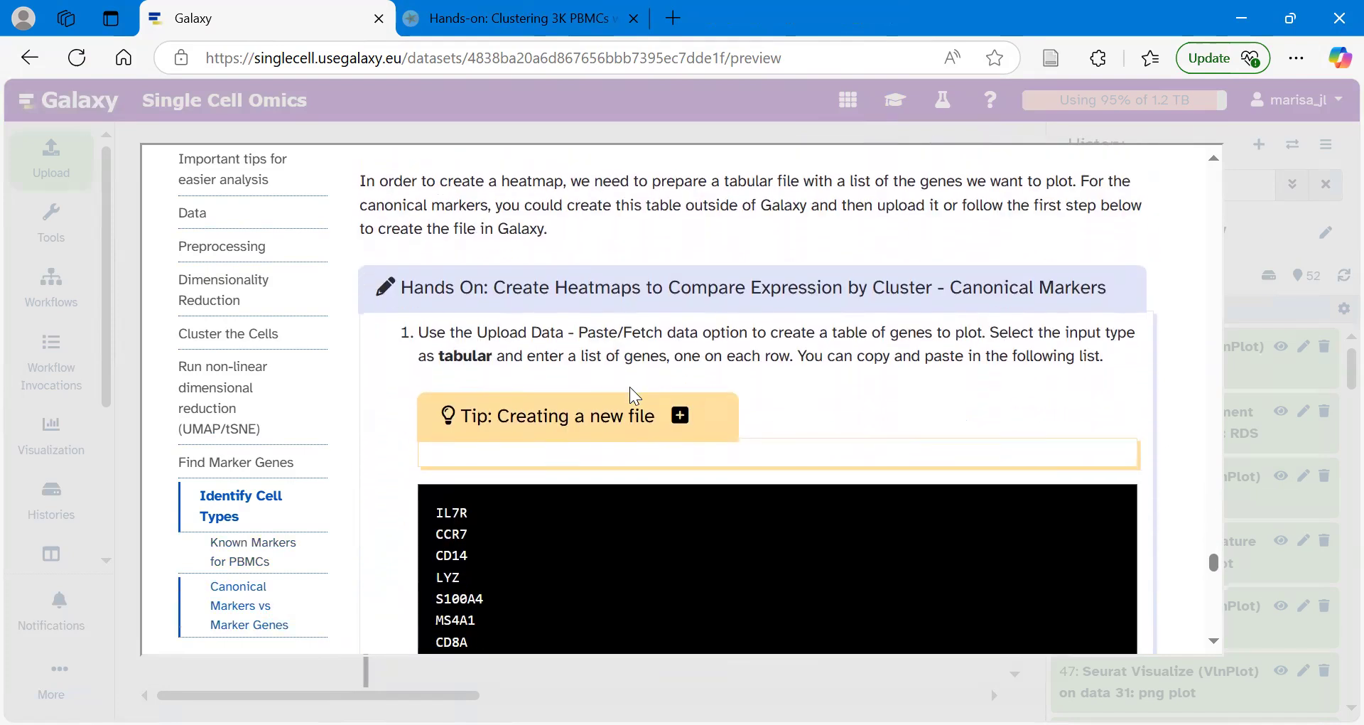
{"action": "scroll", "coordinate": [629, 386], "scroll_direction": "down", "scroll_amount": 2}
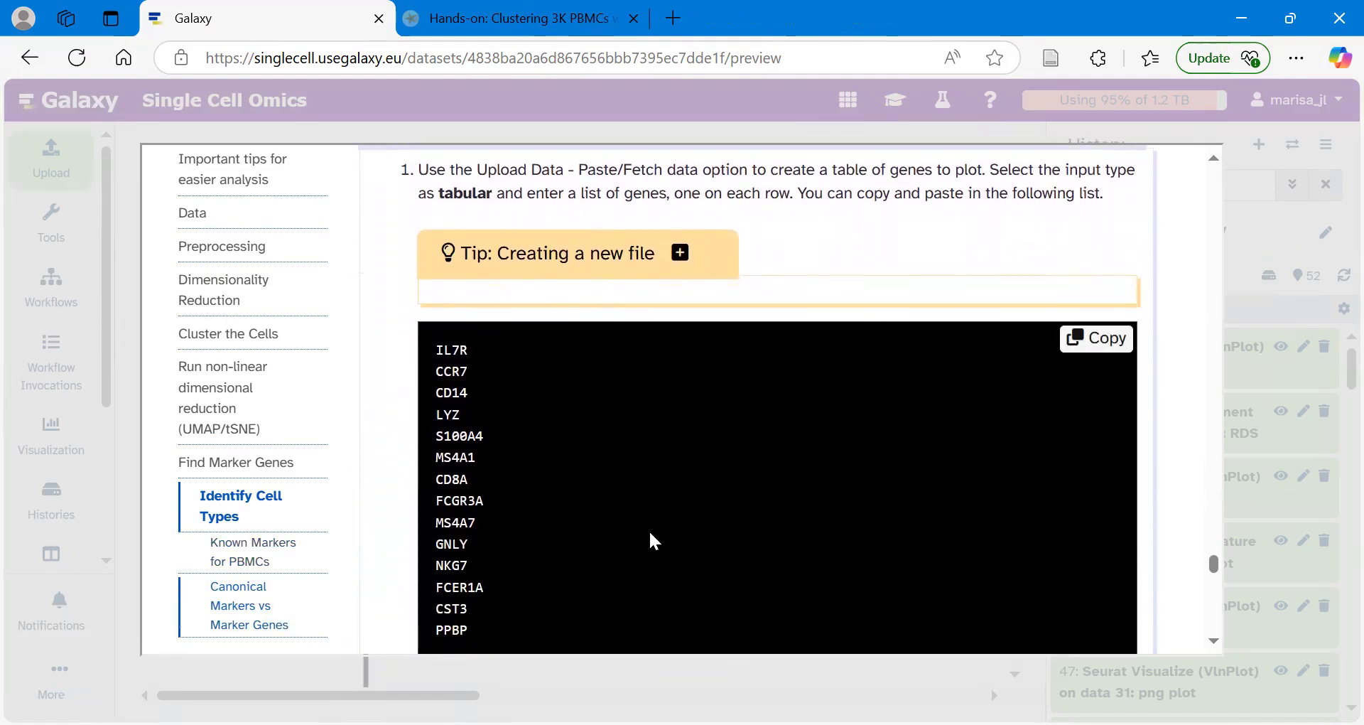
{"action": "scroll", "coordinate": [650, 533], "scroll_direction": "down", "scroll_amount": 1}
{"action": "scroll", "coordinate": [650, 533], "scroll_direction": "up", "scroll_amount": 1}
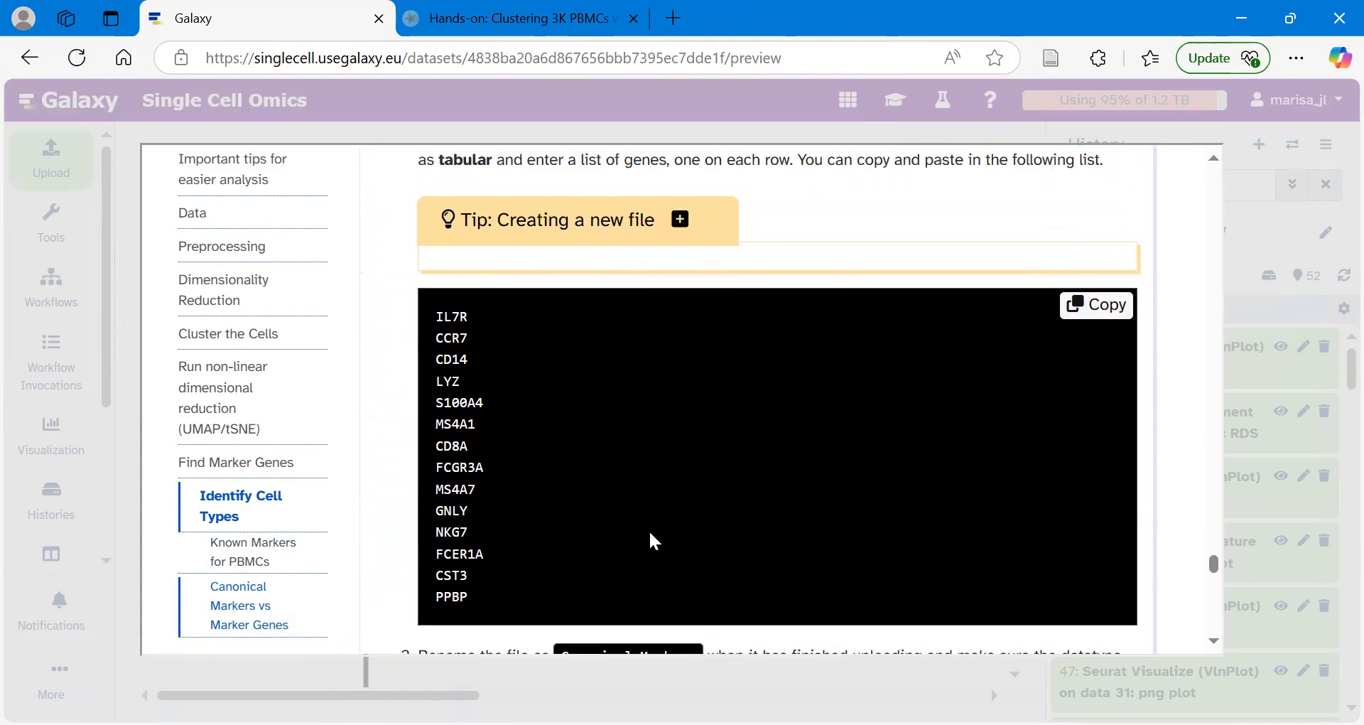
{"action": "scroll", "coordinate": [640, 390], "scroll_direction": "down", "scroll_amount": 1}
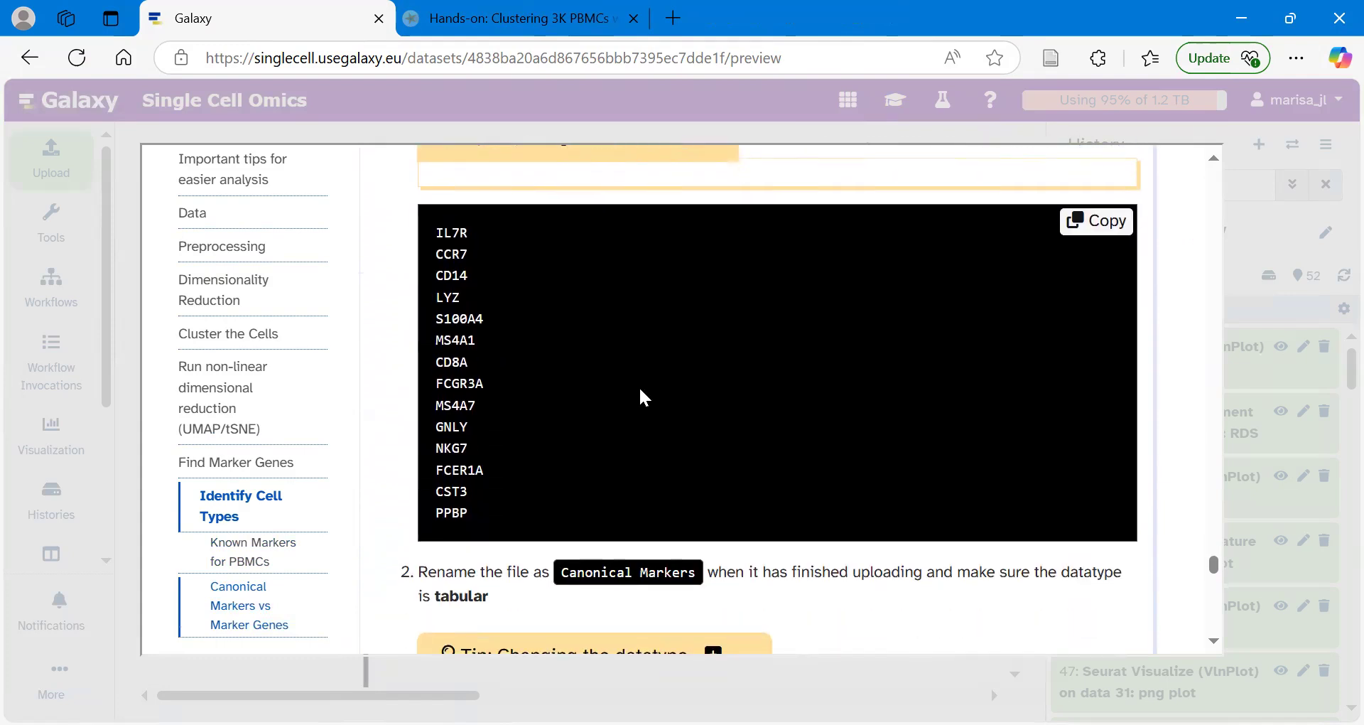
{"action": "left_click", "coordinate": [1100, 234]}
{"action": "scroll", "coordinate": [948, 459], "scroll_direction": "up", "scroll_amount": 3}
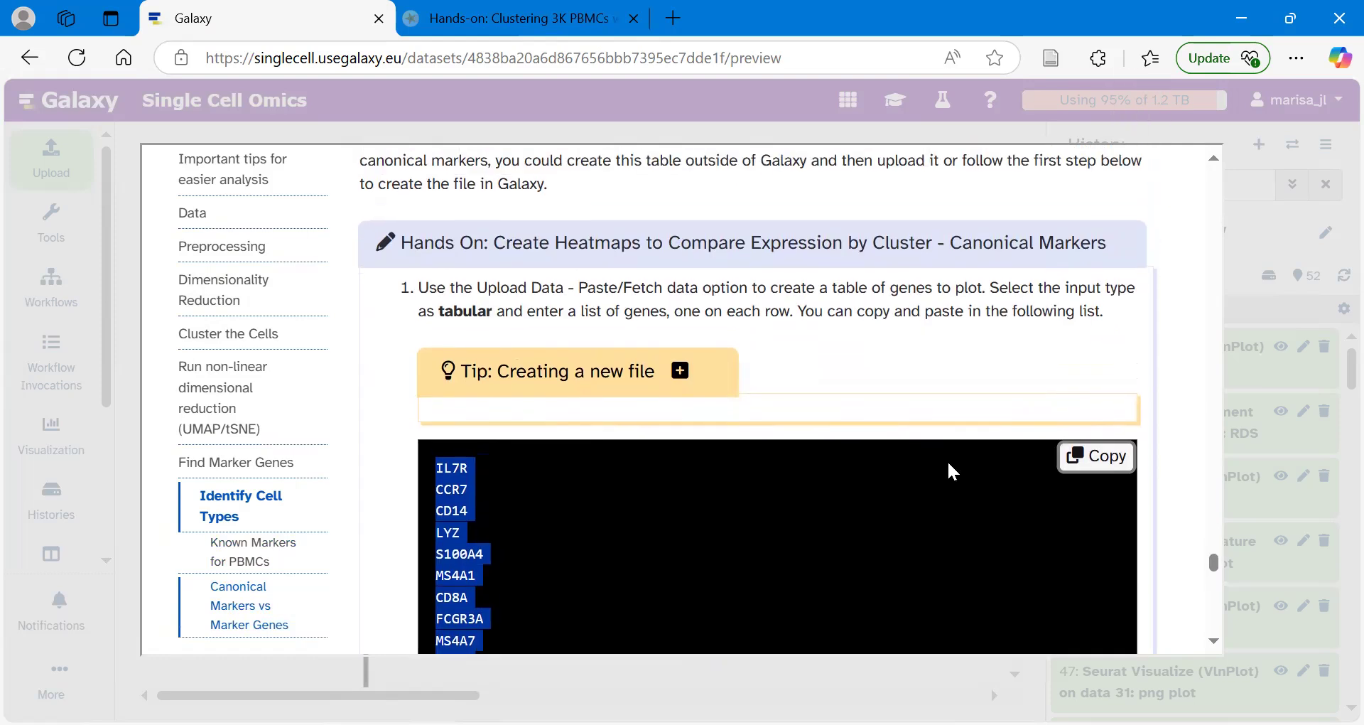
{"action": "scroll", "coordinate": [953, 445], "scroll_direction": "down", "scroll_amount": 2}
{"action": "scroll", "coordinate": [952, 443], "scroll_direction": "down", "scroll_amount": 5}
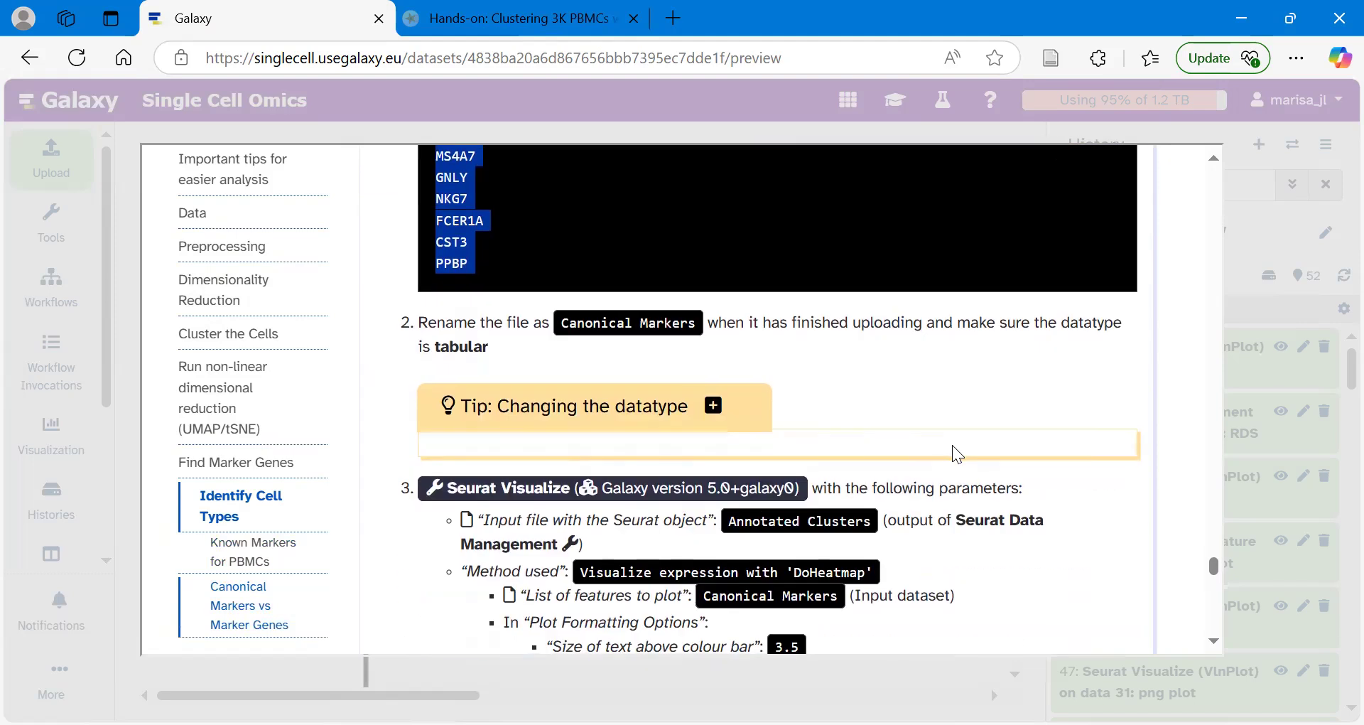
{"action": "scroll", "coordinate": [952, 445], "scroll_direction": "up", "scroll_amount": 1}
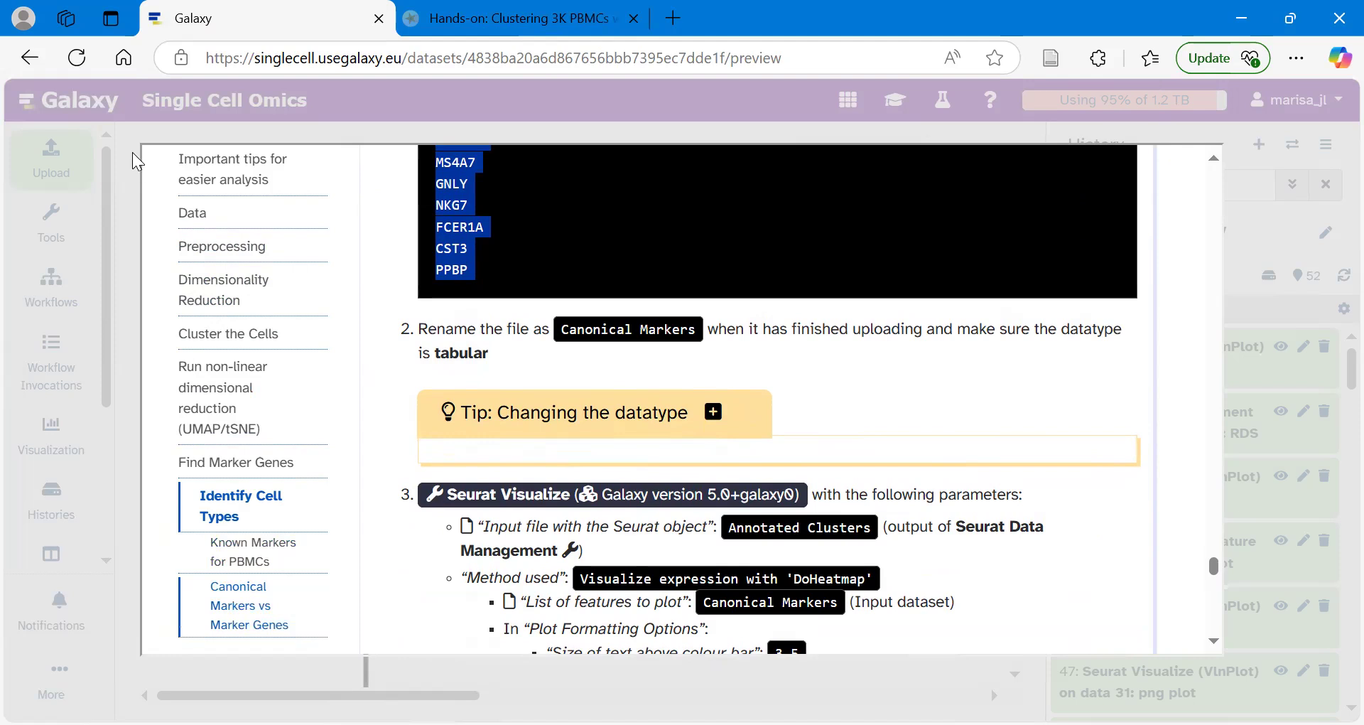
{"action": "left_click", "coordinate": [126, 196]}
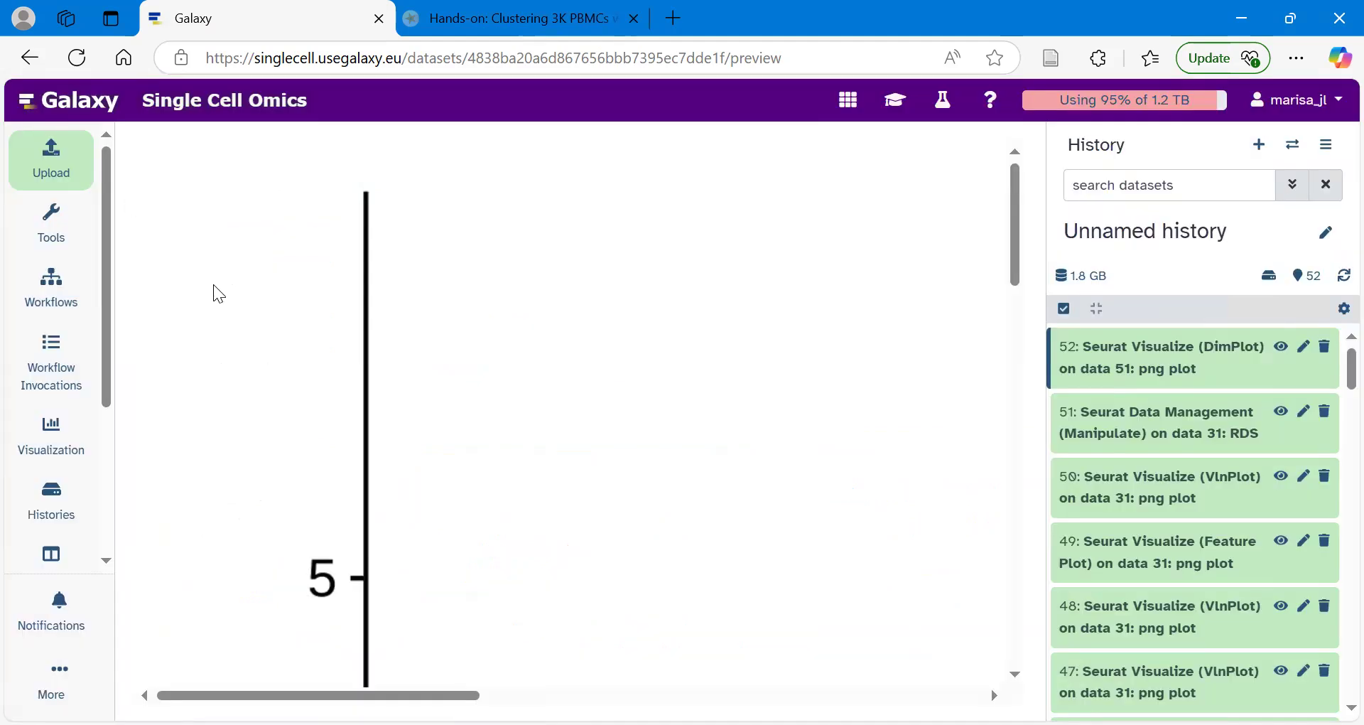
Add a new Paste/Fetch data entry to the upload and paste the copied canonical marker genes into it
{"action": "left_click", "coordinate": [57, 168]}
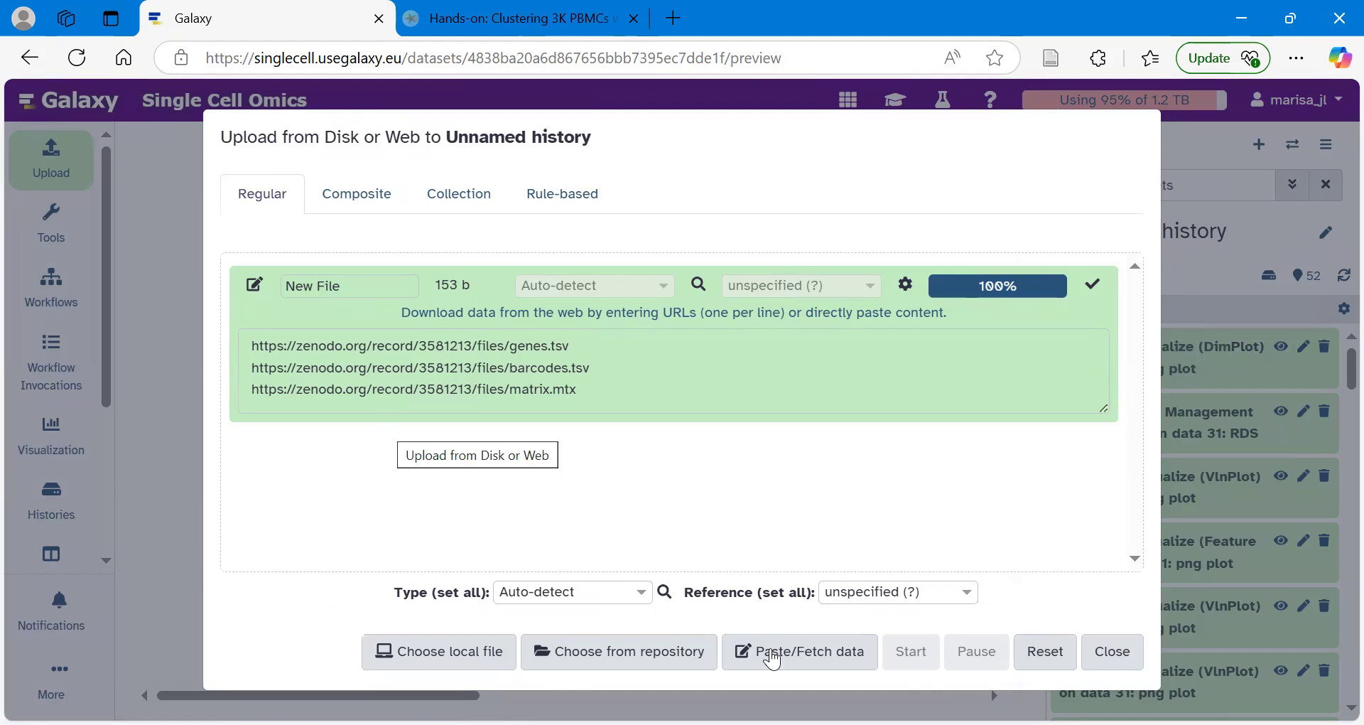
{"action": "left_click", "coordinate": [806, 661]}
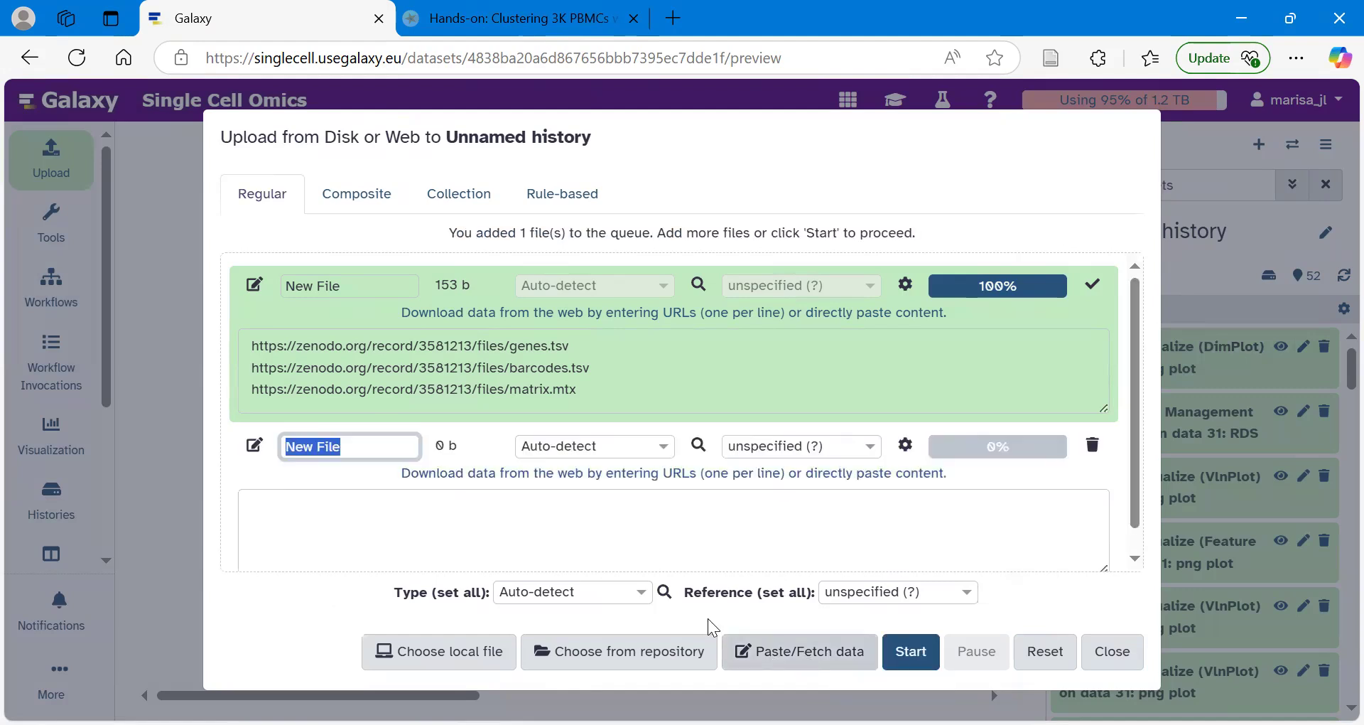
{"action": "left_click", "coordinate": [454, 526]}
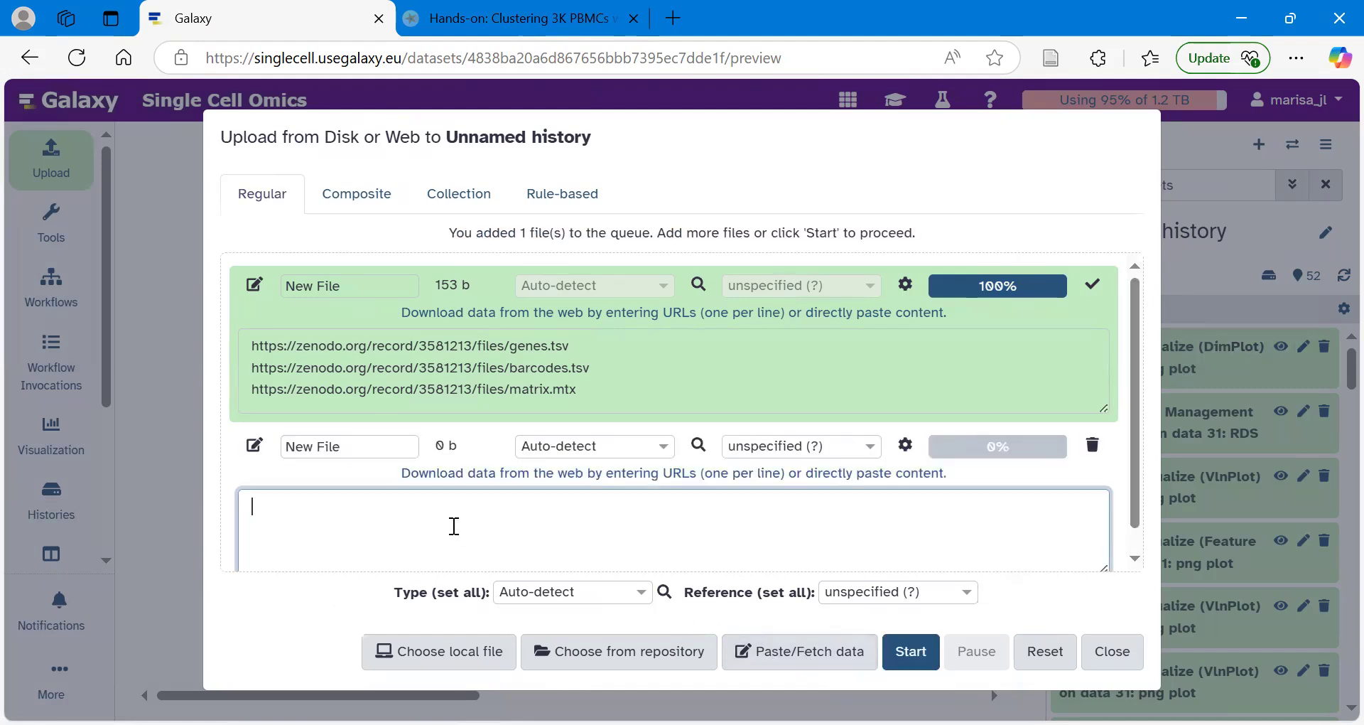
{"action": "key", "text": "ctrl+v"}
{"action": "scroll", "coordinate": [454, 526], "scroll_direction": "up", "scroll_amount": 4}
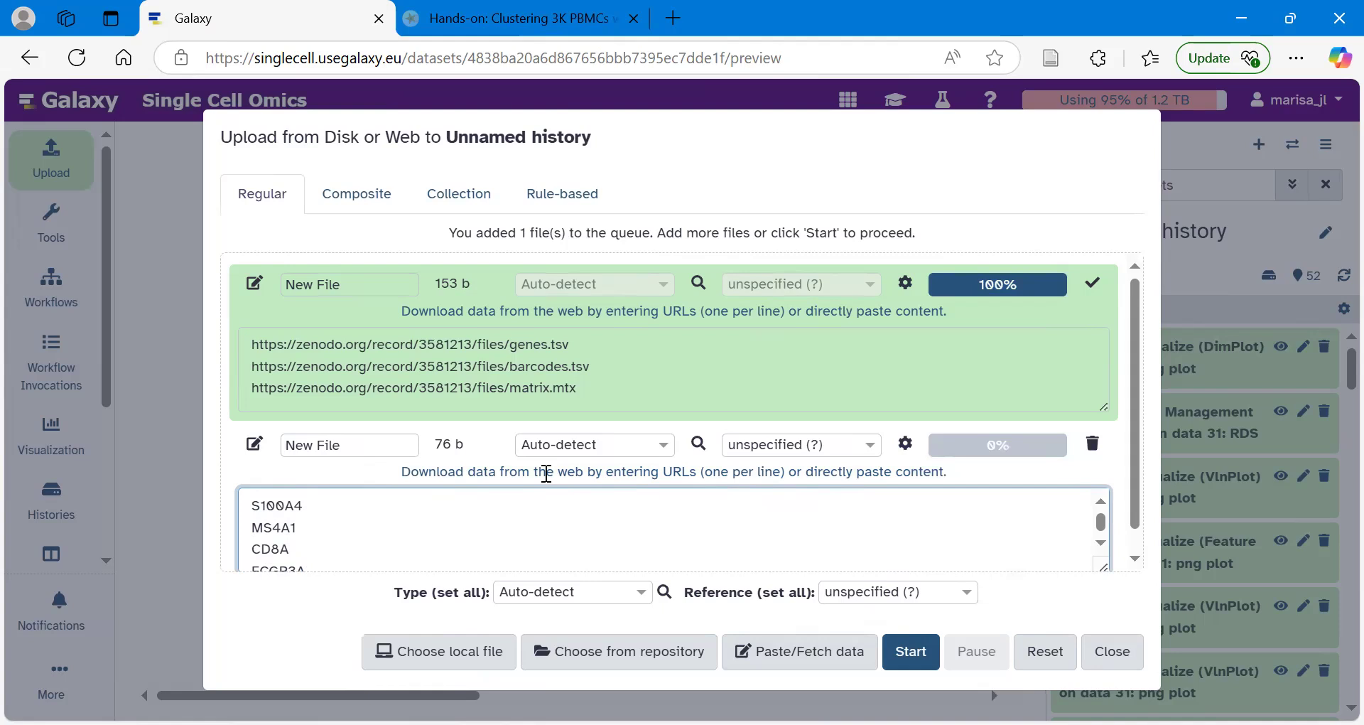
Set the pasted gene list's type to tabular and start its upload
{"action": "left_click", "coordinate": [665, 448]}
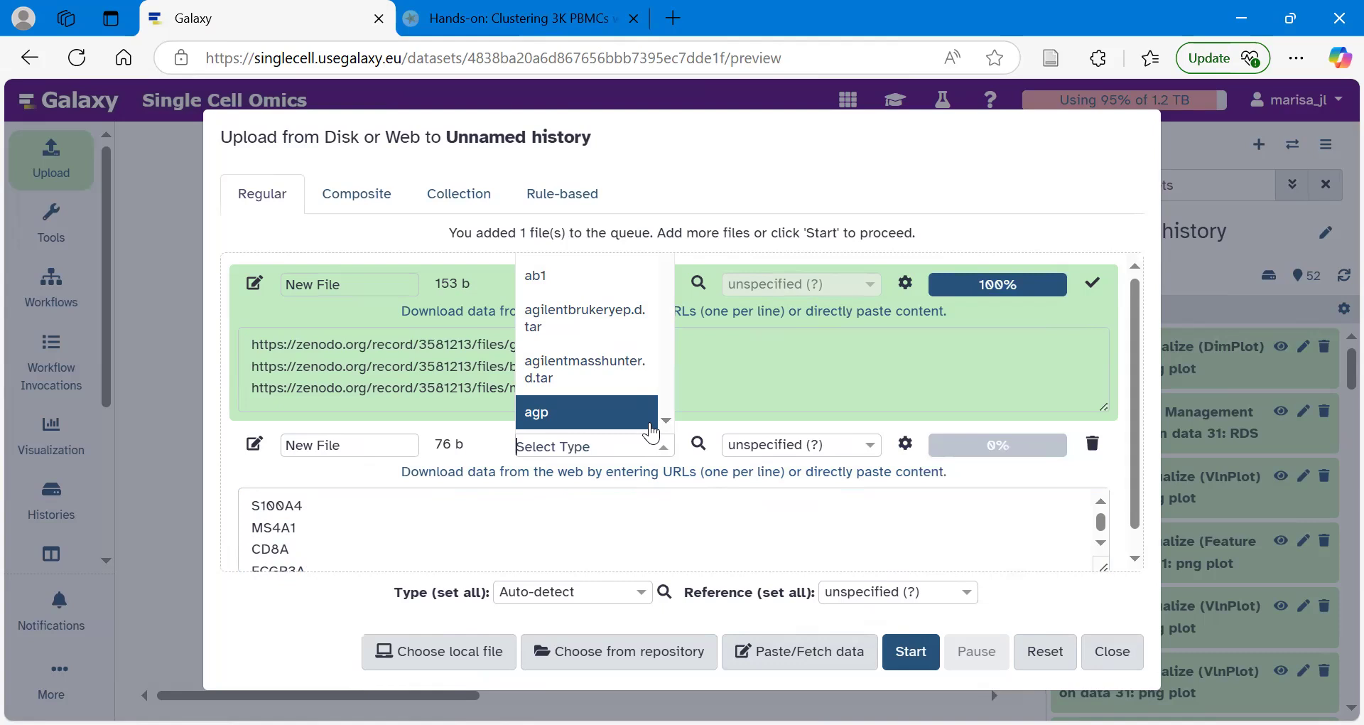
{"action": "type", "text": "tabular"}
{"action": "left_click", "coordinate": [556, 385]}
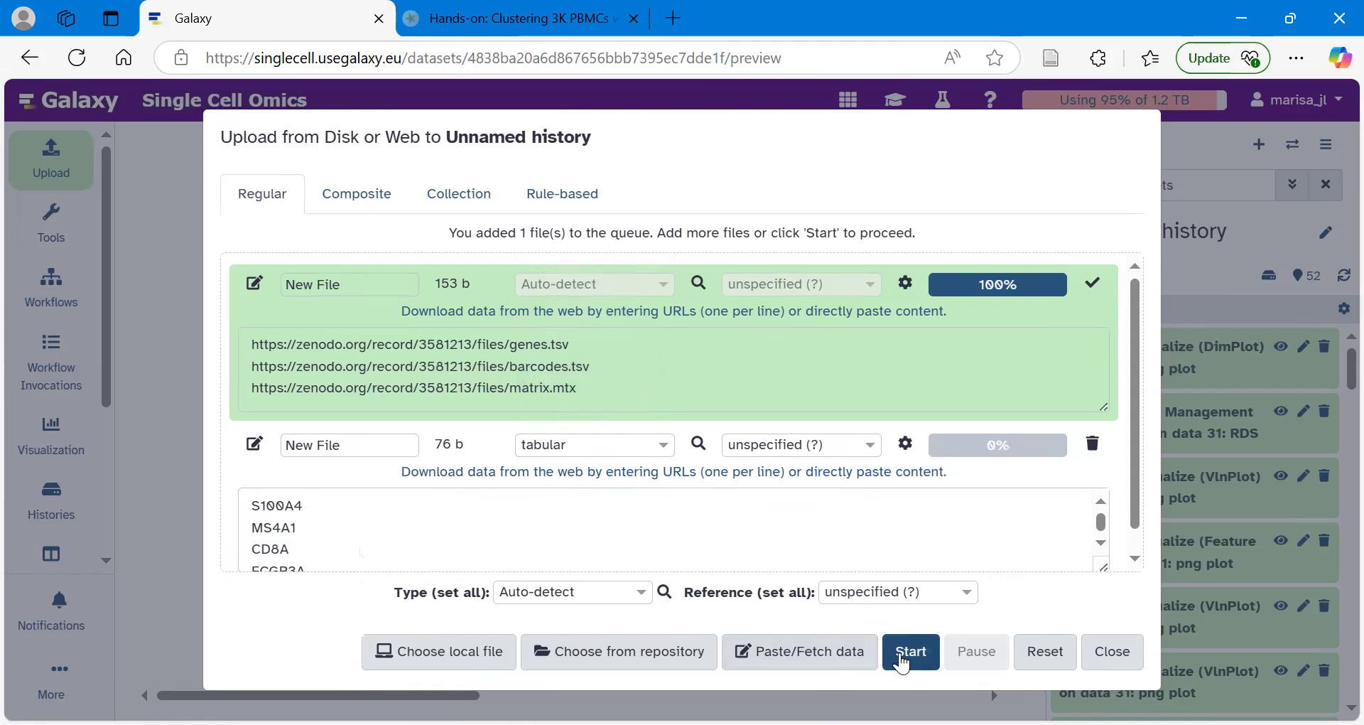
{"action": "left_click", "coordinate": [905, 654]}
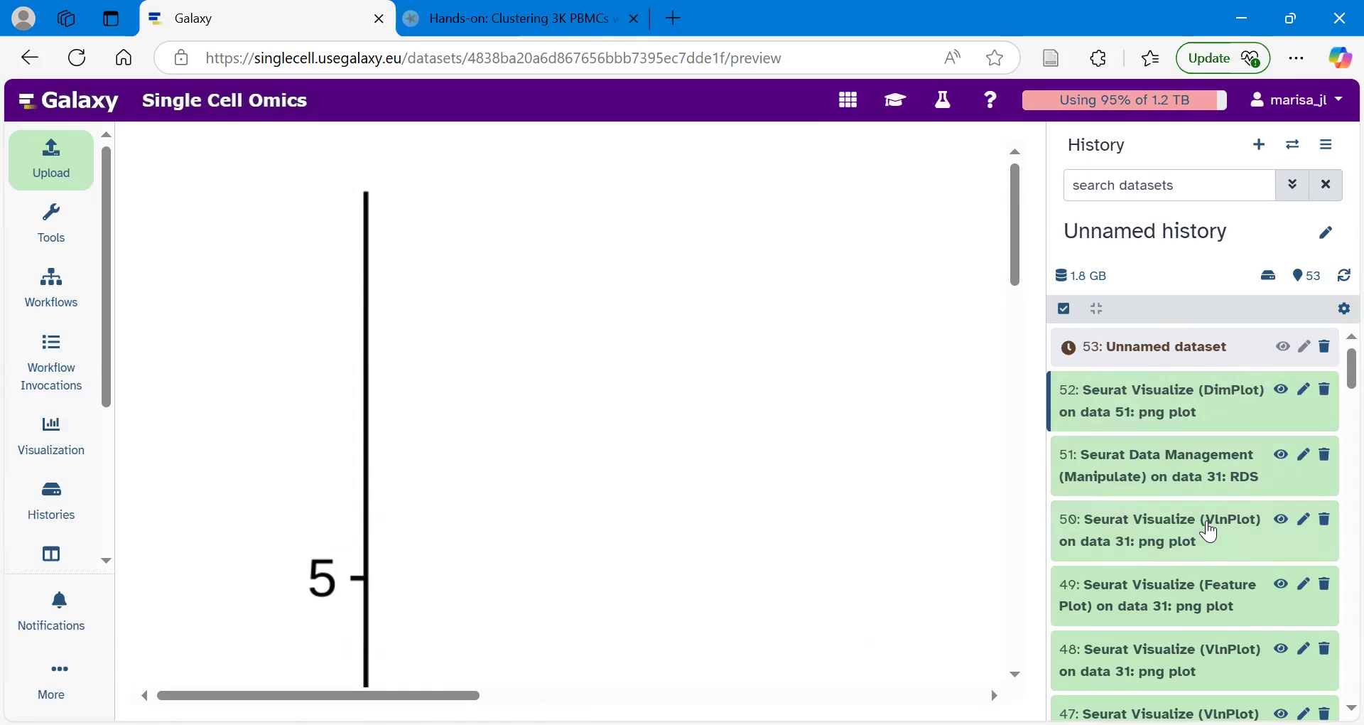
Review the tutorial's instructions for renaming the marker file and its Seurat Visualize 'DoHeatmap' parameters, and close the tutorial
{"action": "scroll", "coordinate": [1210, 532], "scroll_direction": "down", "scroll_amount": 3}
{"action": "scroll", "coordinate": [1211, 532], "scroll_direction": "up", "scroll_amount": 3}
{"action": "left_click", "coordinate": [899, 114]}
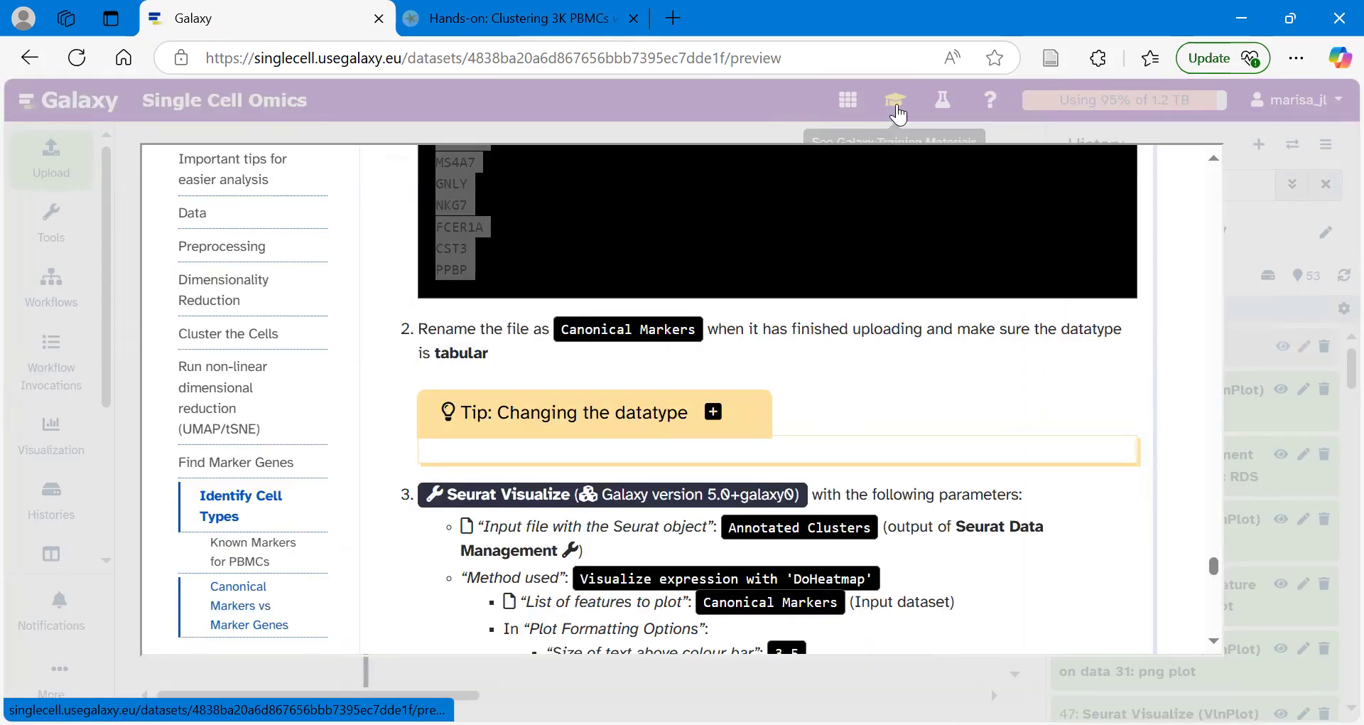
{"action": "scroll", "coordinate": [736, 379], "scroll_direction": "up", "scroll_amount": 3}
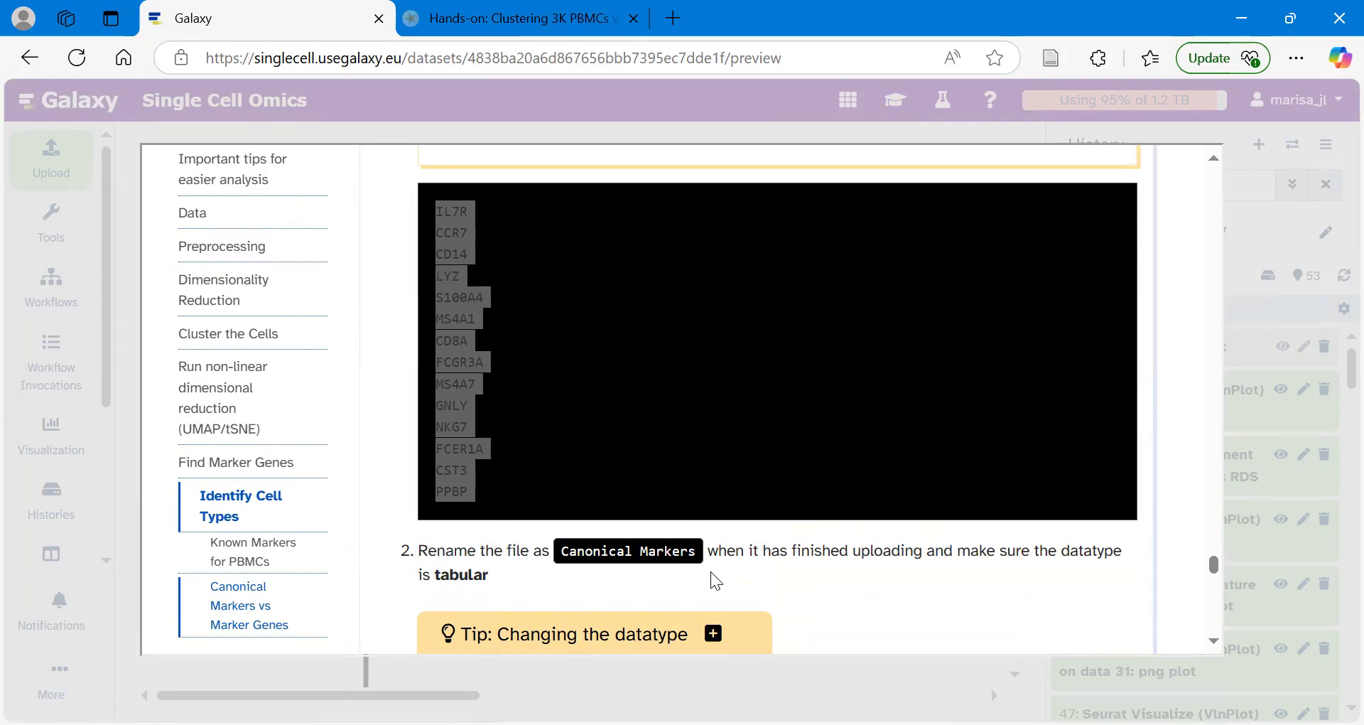
{"action": "scroll", "coordinate": [711, 572], "scroll_direction": "down", "scroll_amount": 5}
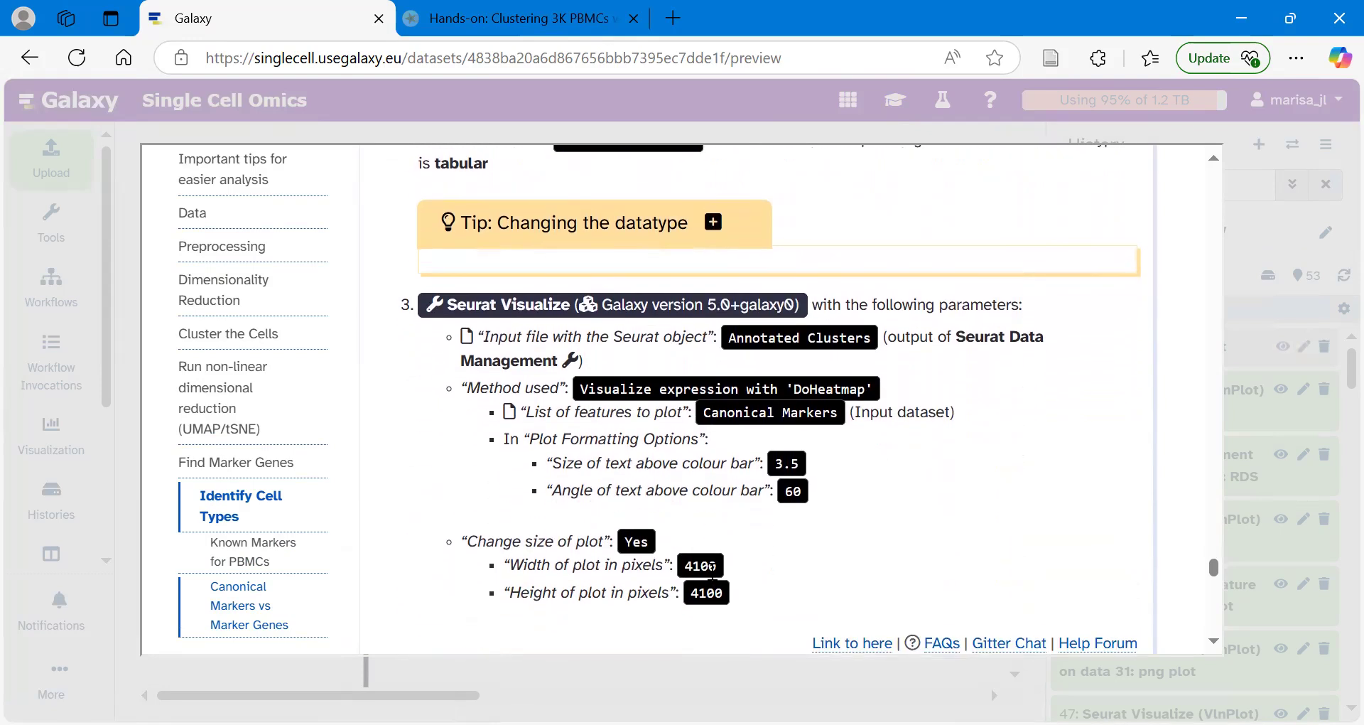
{"action": "scroll", "coordinate": [653, 359], "scroll_direction": "down", "scroll_amount": 1}
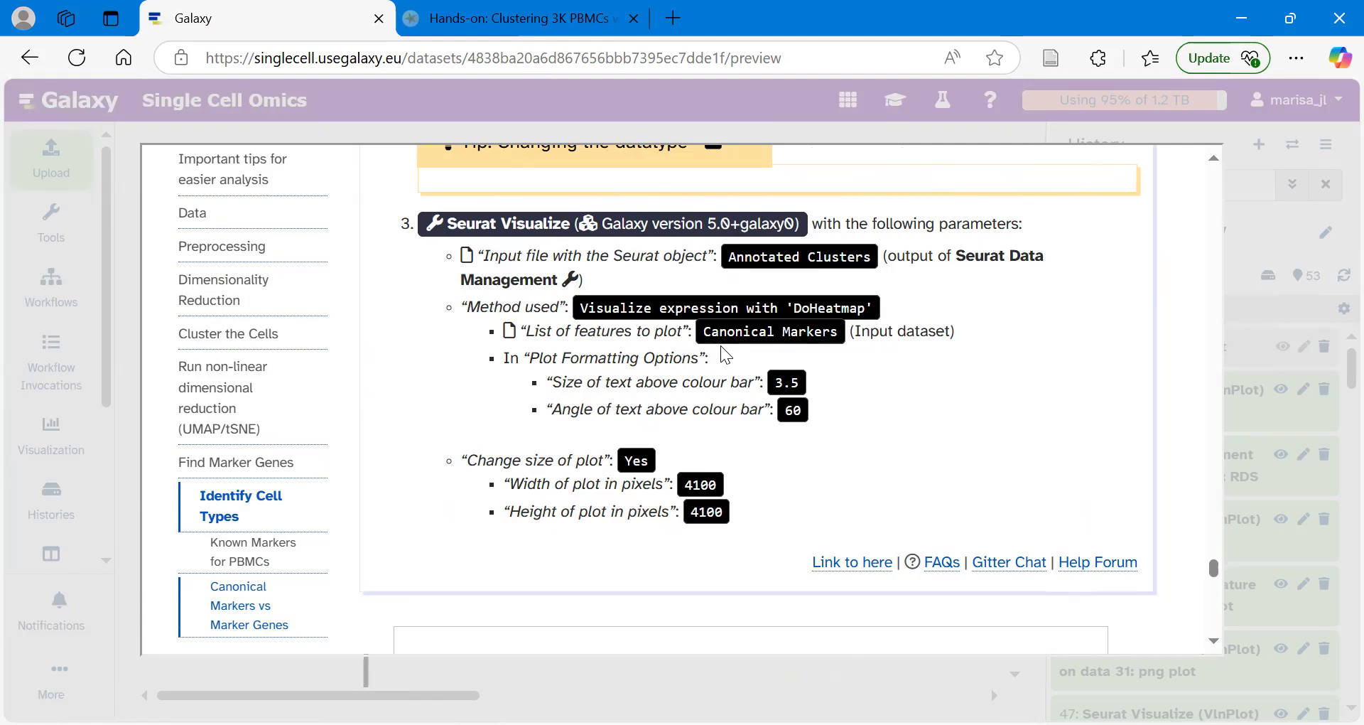
{"action": "left_click", "coordinate": [127, 427]}
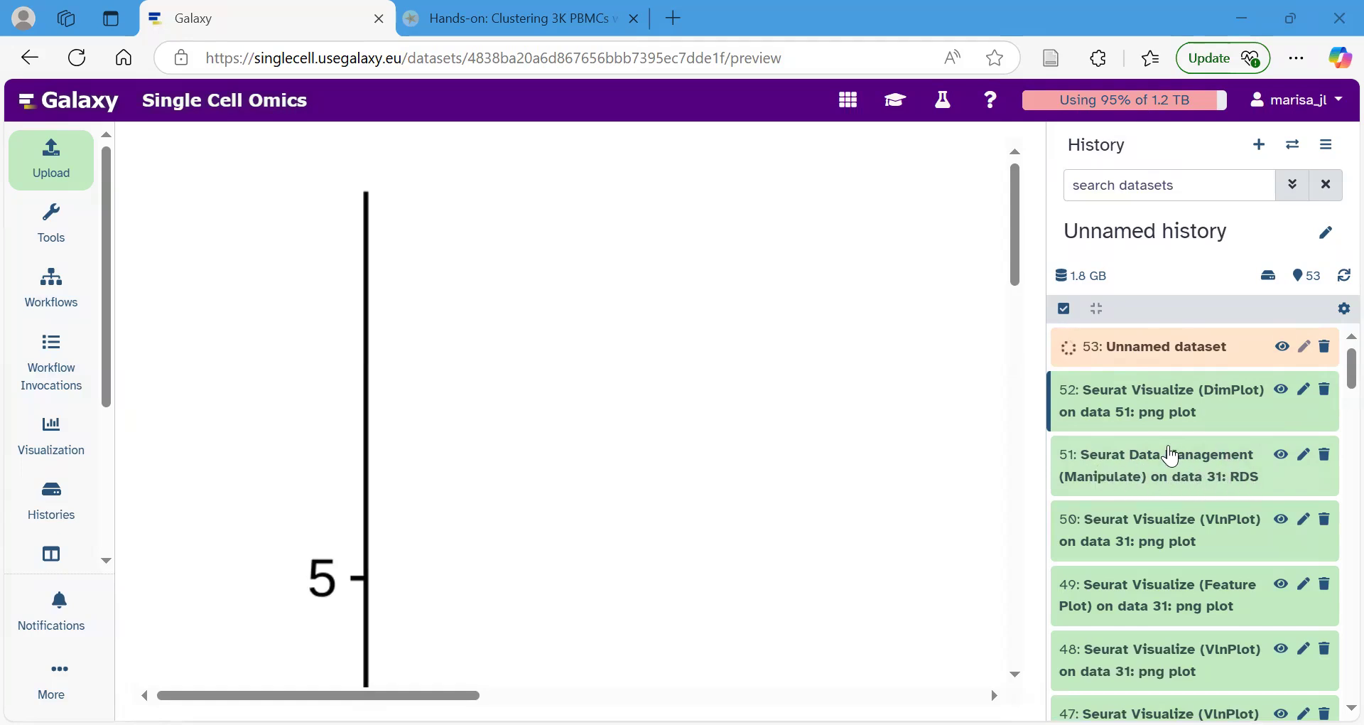
Rename dataset 51, the Seurat Data Management output, as Annotated Clusters and save the attributes
{"action": "left_click", "coordinate": [1306, 459]}
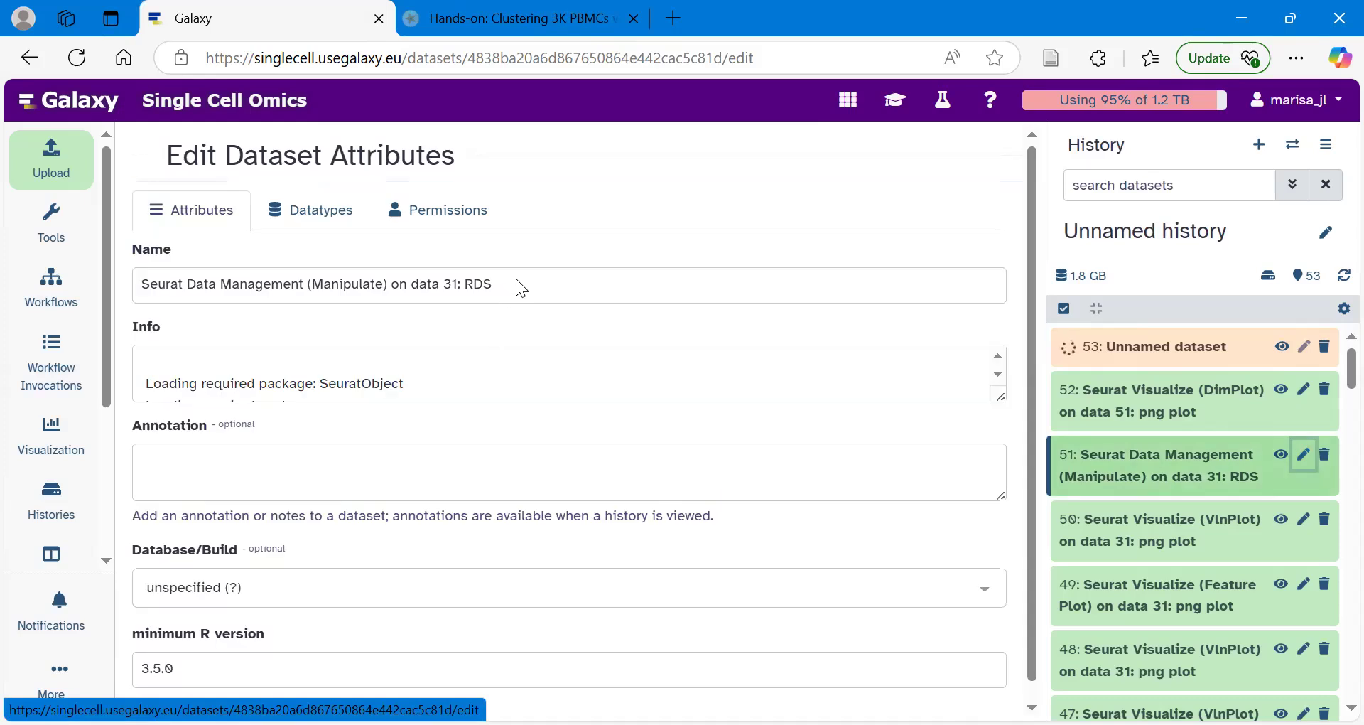
{"action": "left_click_drag", "start_coordinate": [525, 275], "coordinate": [96, 267]}
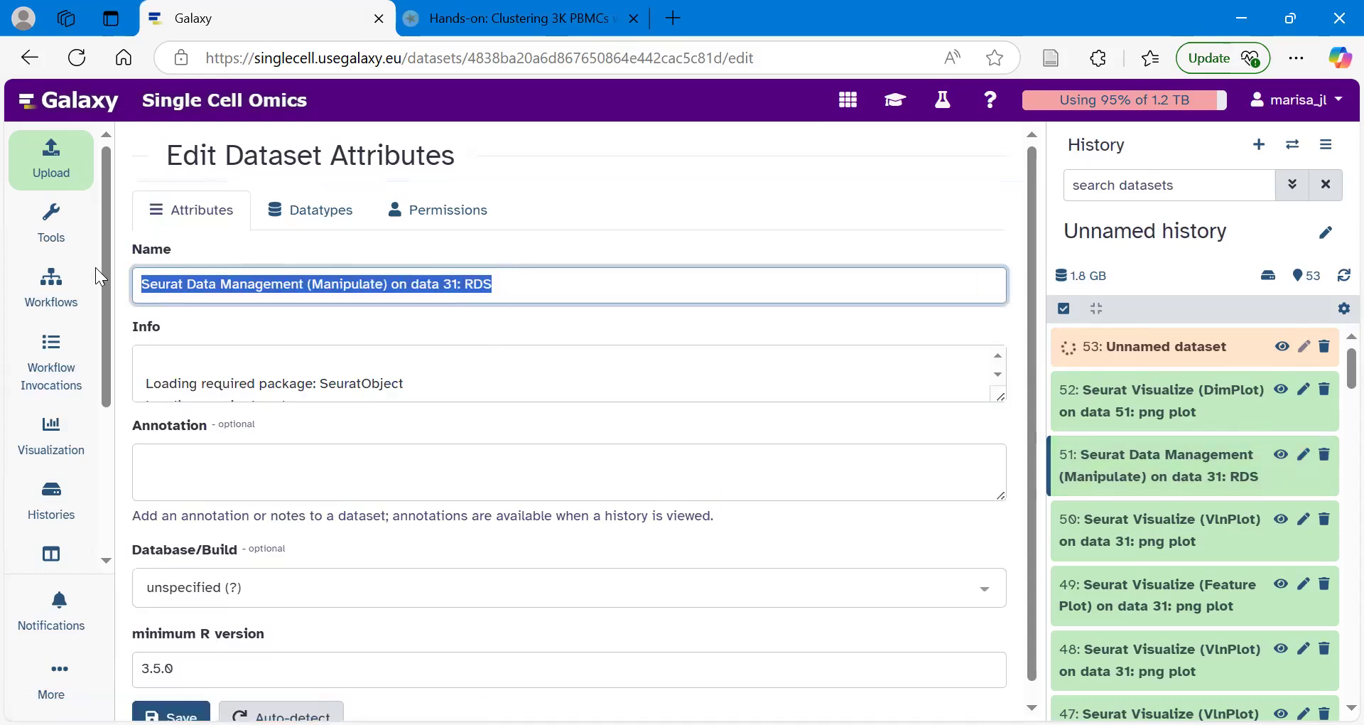
{"action": "key", "text": "BackSpace"}
{"action": "type", "text": "Annotat"}
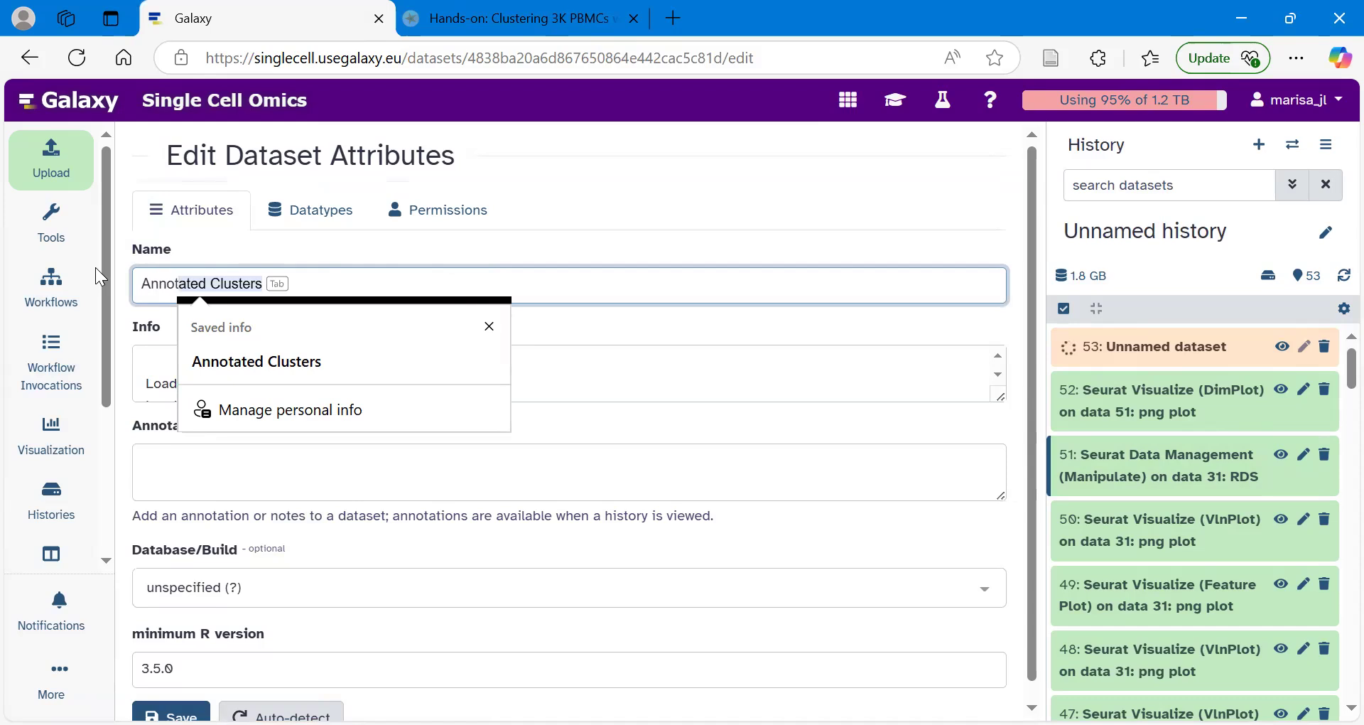
{"action": "type", "text": "ed C"}
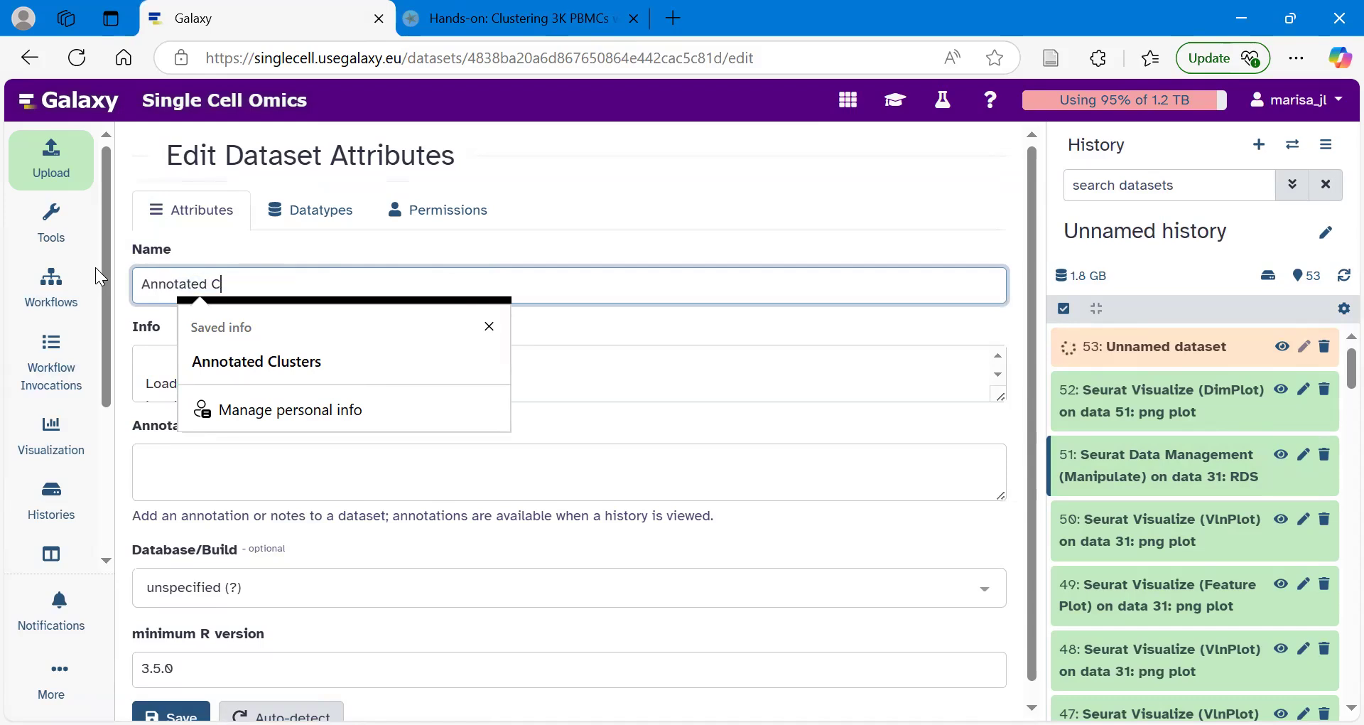
{"action": "type", "text": "lusters"}
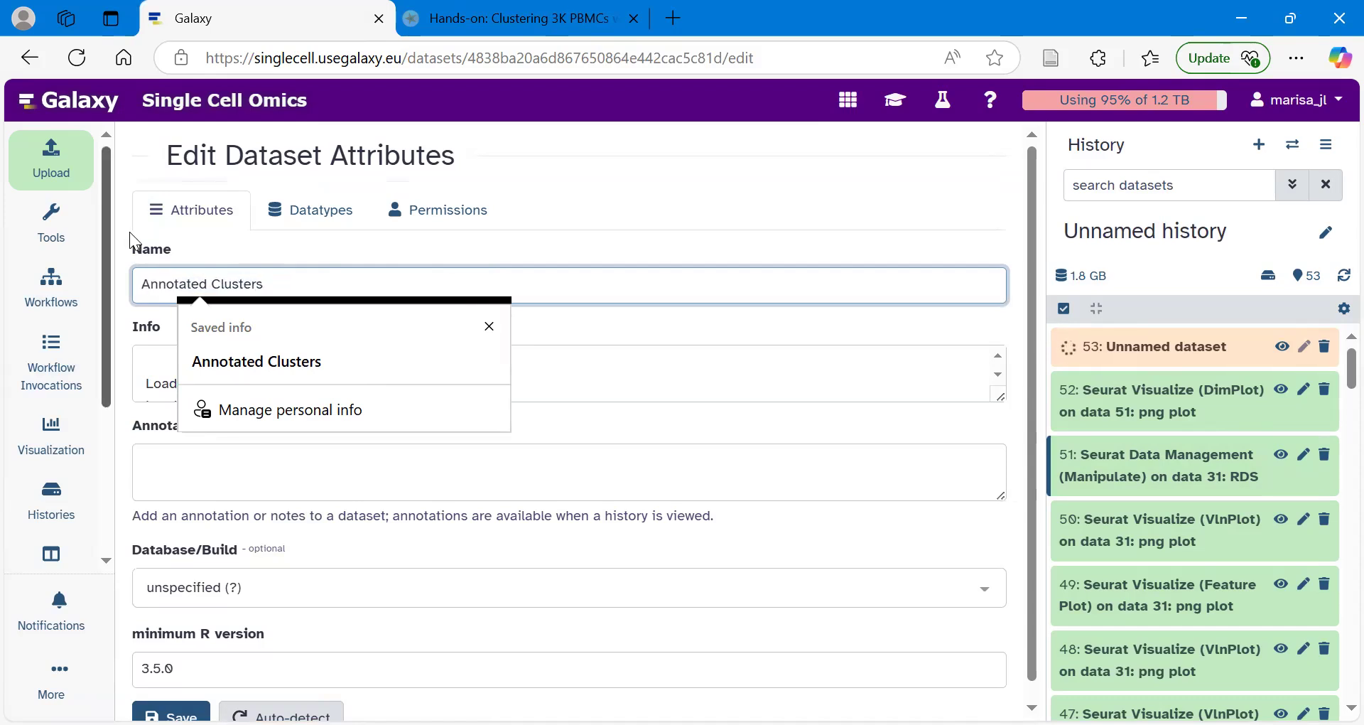
{"action": "left_click", "coordinate": [222, 241]}
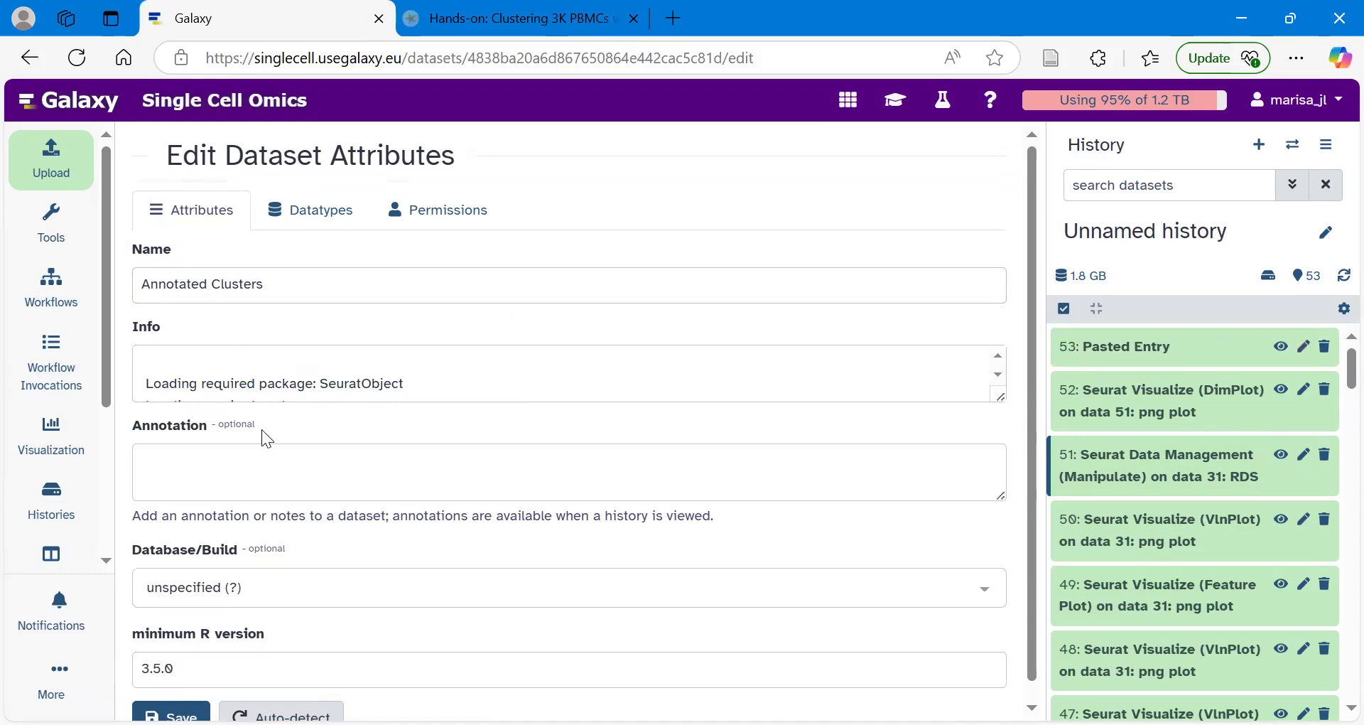
{"action": "scroll", "coordinate": [261, 430], "scroll_direction": "down", "scroll_amount": 1}
{"action": "left_click", "coordinate": [171, 702]}
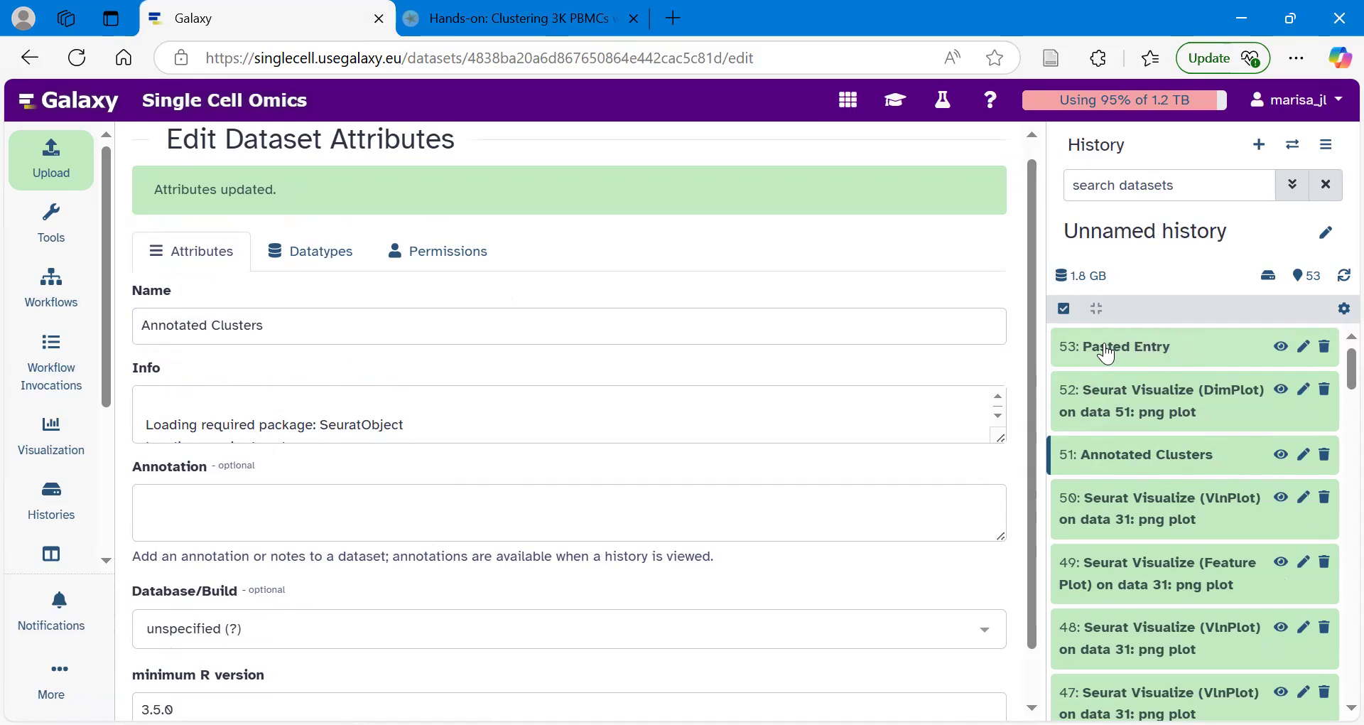
Check the format of the uploaded gene list in dataset 53, rename it as Canonical Markers and save the attributes
{"action": "left_click", "coordinate": [1158, 356]}
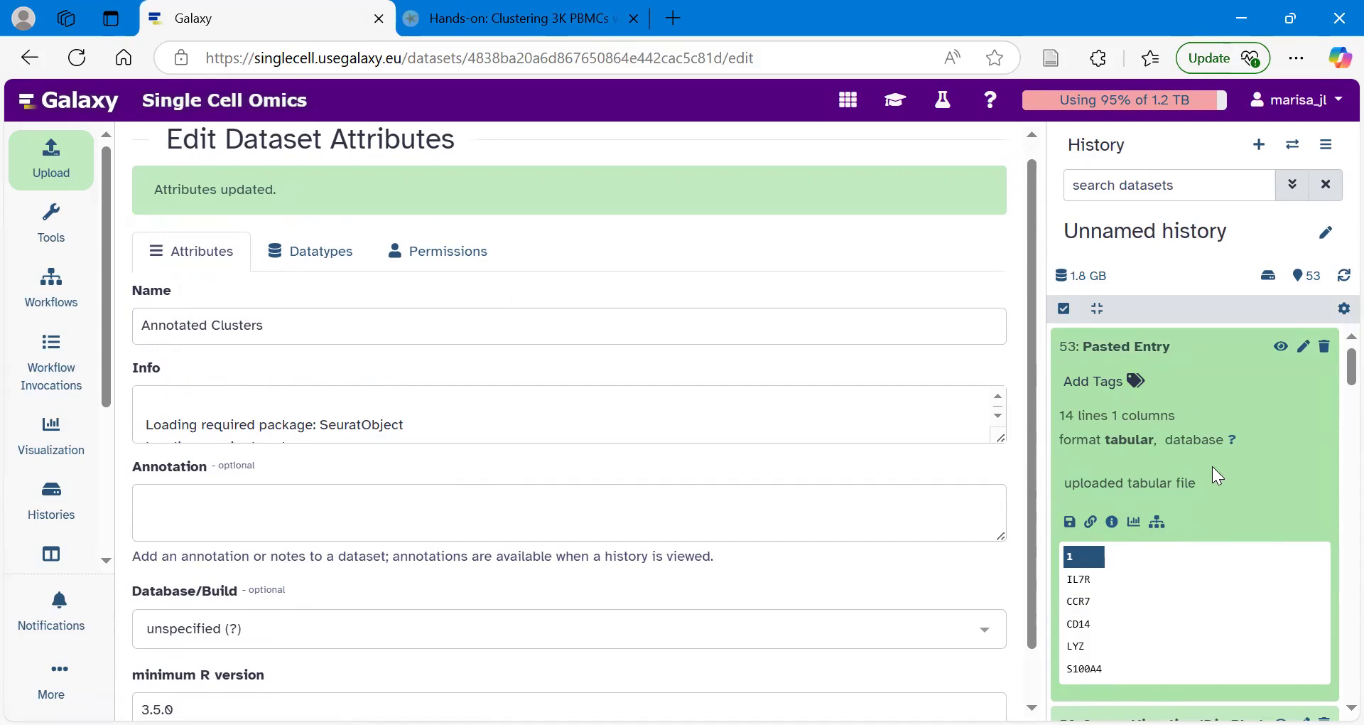
{"action": "left_click", "coordinate": [1303, 348]}
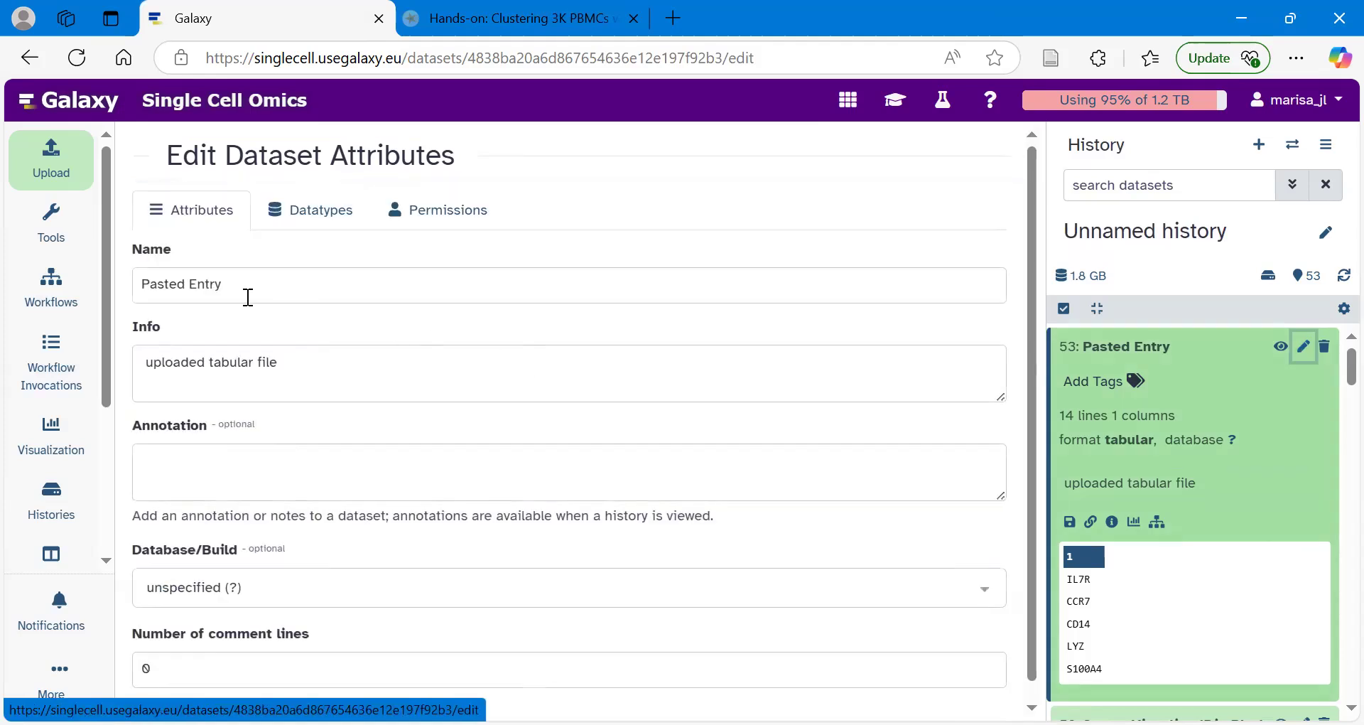
{"action": "left_click_drag", "start_coordinate": [247, 291], "coordinate": [105, 284]}
{"action": "key", "text": "BackSpace"}
{"action": "type", "text": "C"}
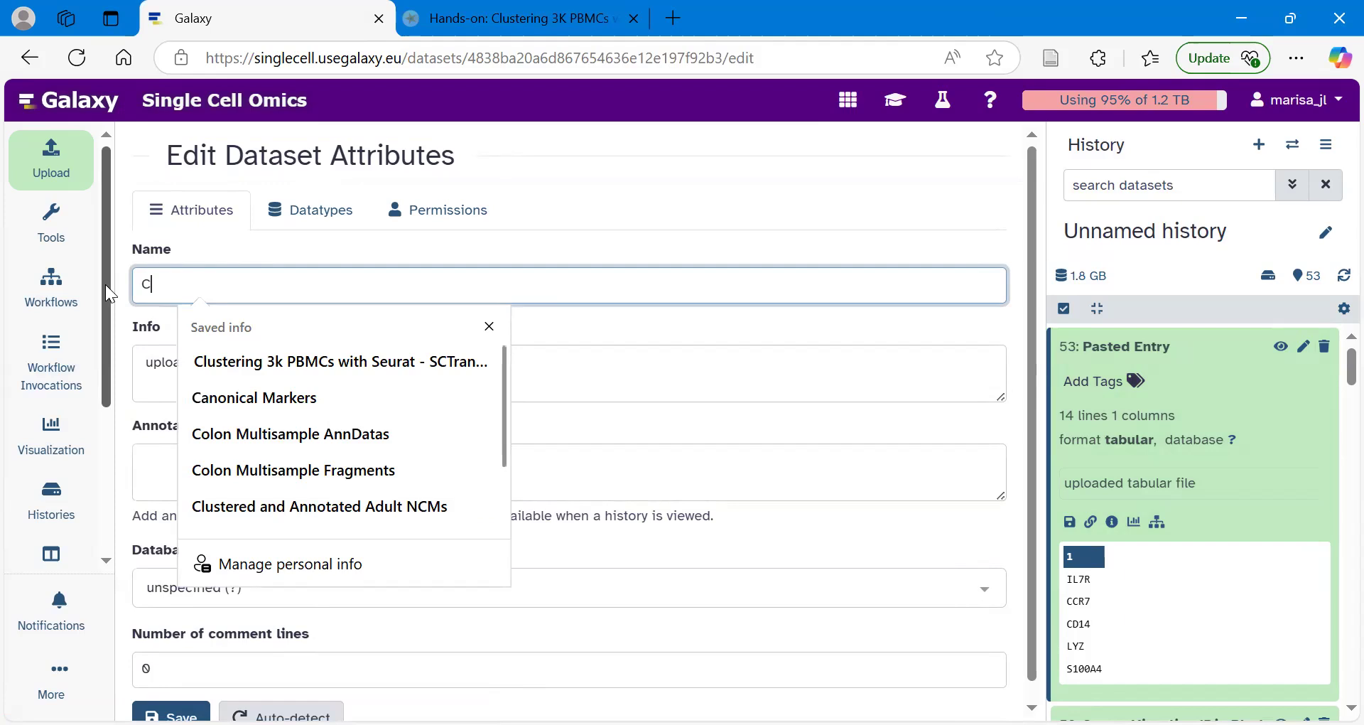
{"action": "type", "text": "anonical Markers"}
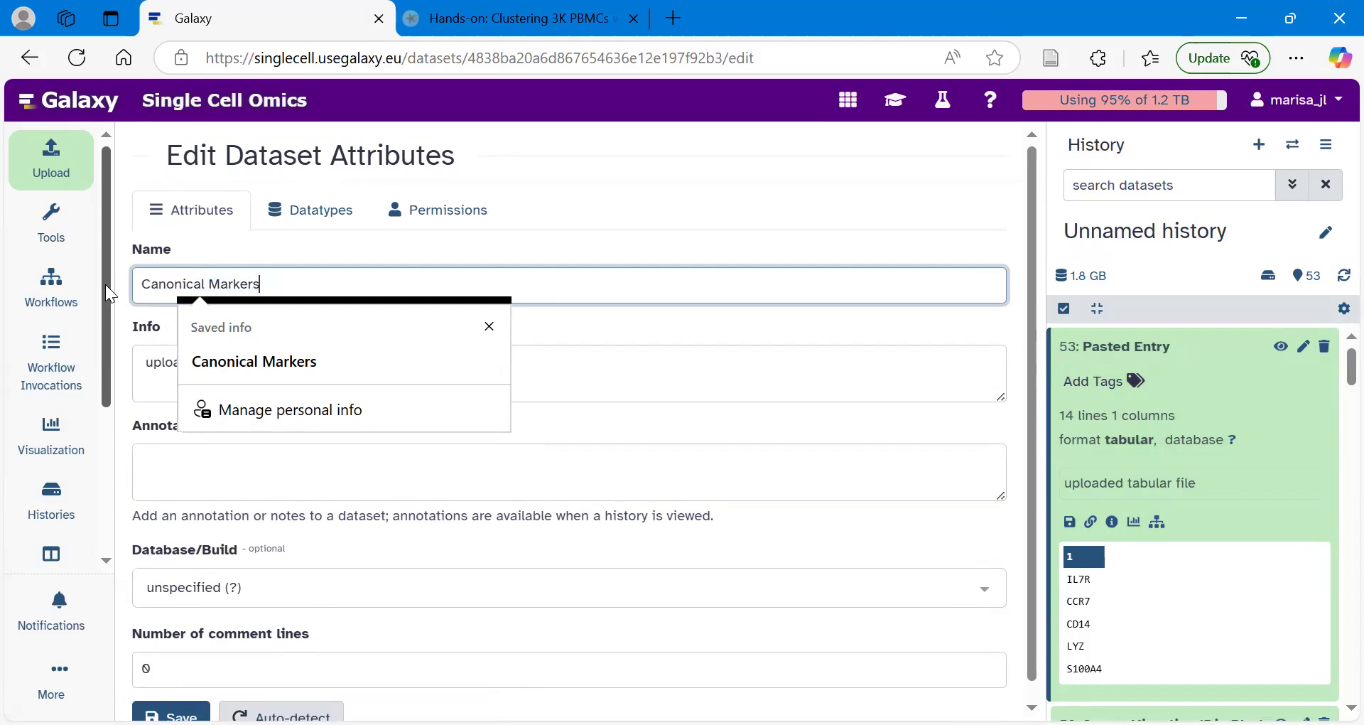
{"action": "left_click", "coordinate": [199, 254]}
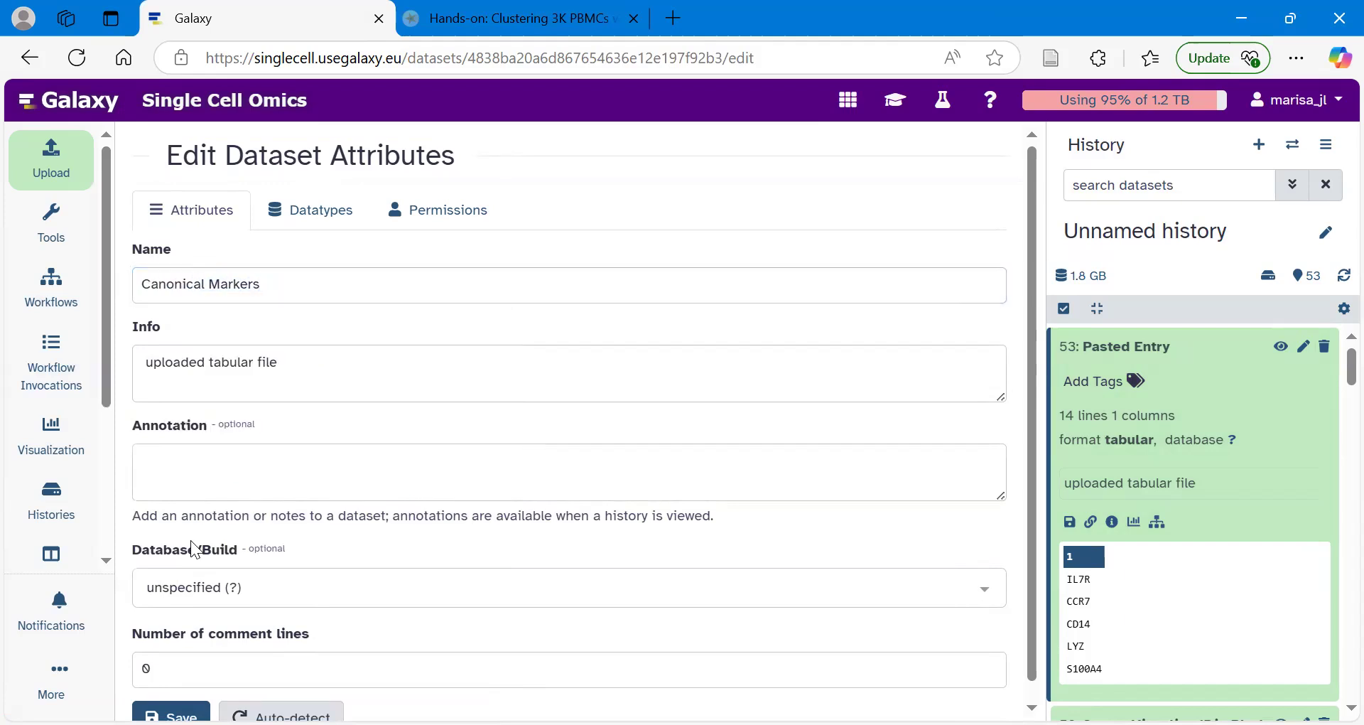
{"action": "scroll", "coordinate": [185, 630], "scroll_direction": "down", "scroll_amount": 1}
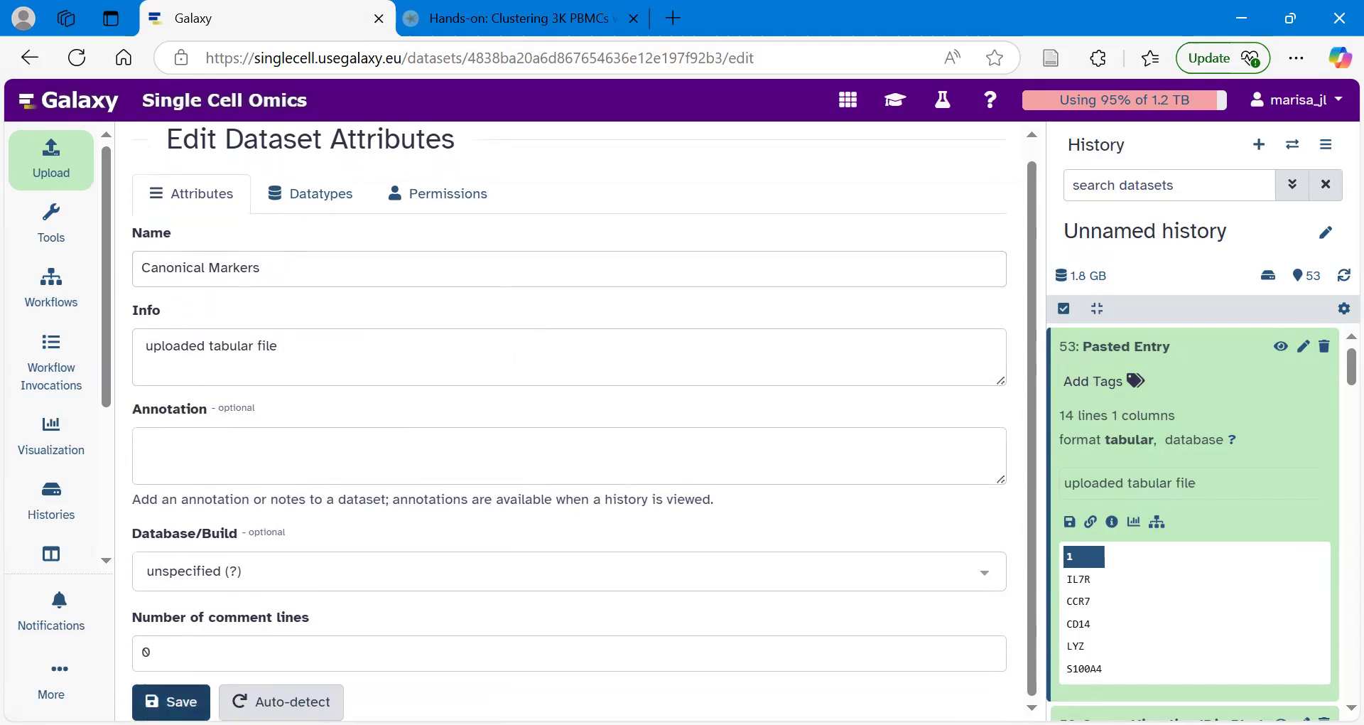
{"action": "left_click", "coordinate": [170, 701]}
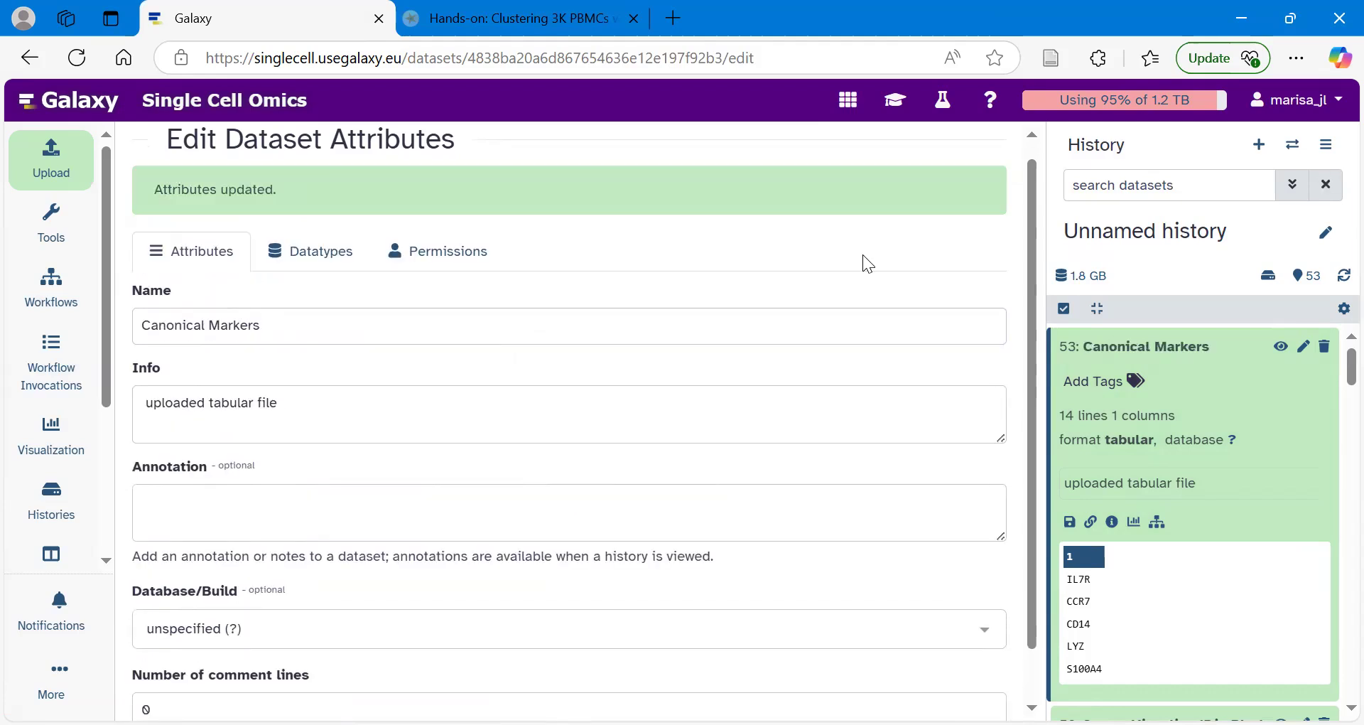
Open Seurat Visualize from the tutorial's heatmap instructions and set the method to Visualize expression with 'DoHeatmap'
{"action": "left_click", "coordinate": [896, 105]}
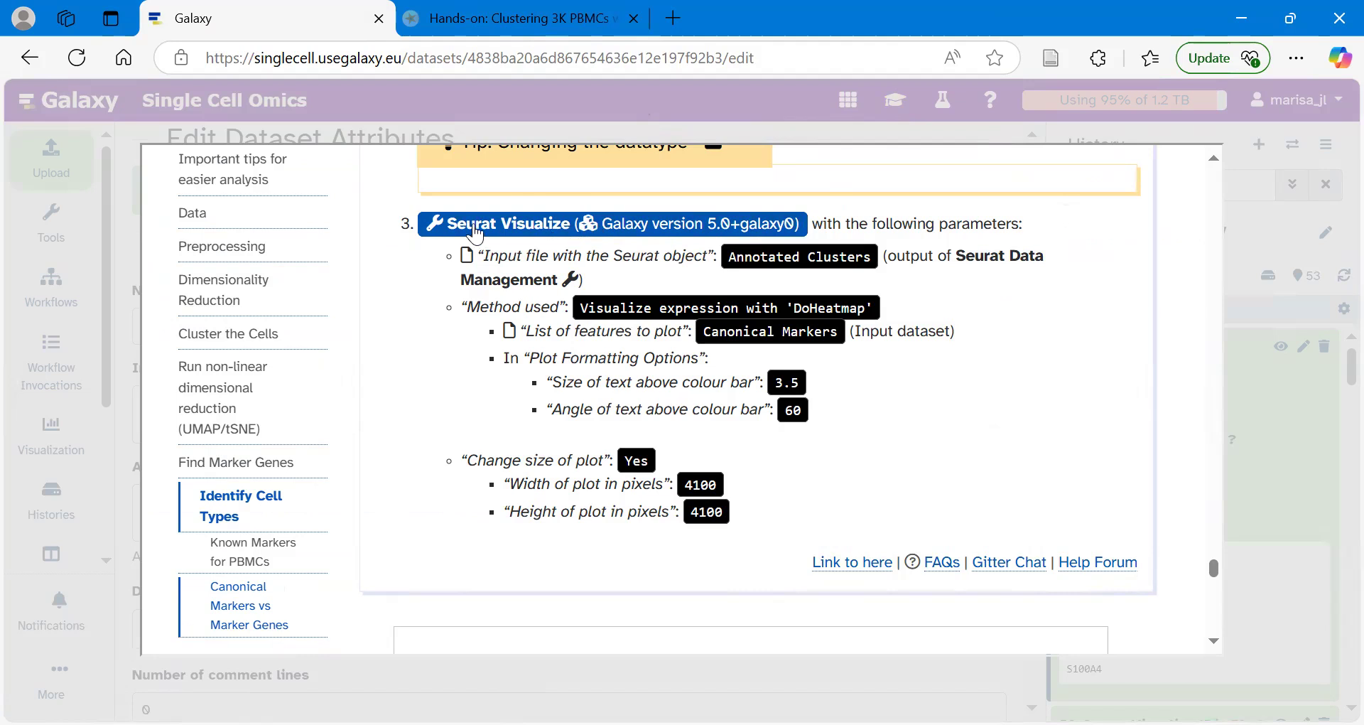
{"action": "left_click", "coordinate": [510, 226]}
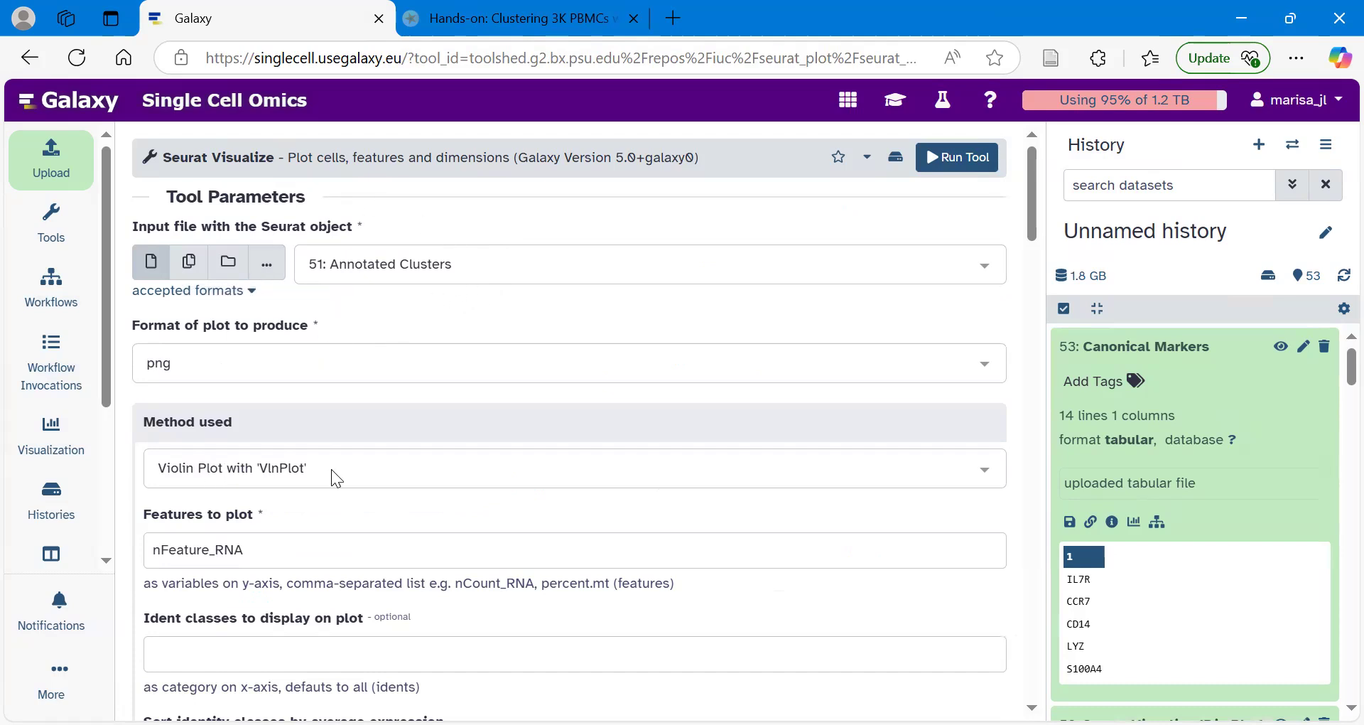
{"action": "left_click", "coordinate": [261, 468]}
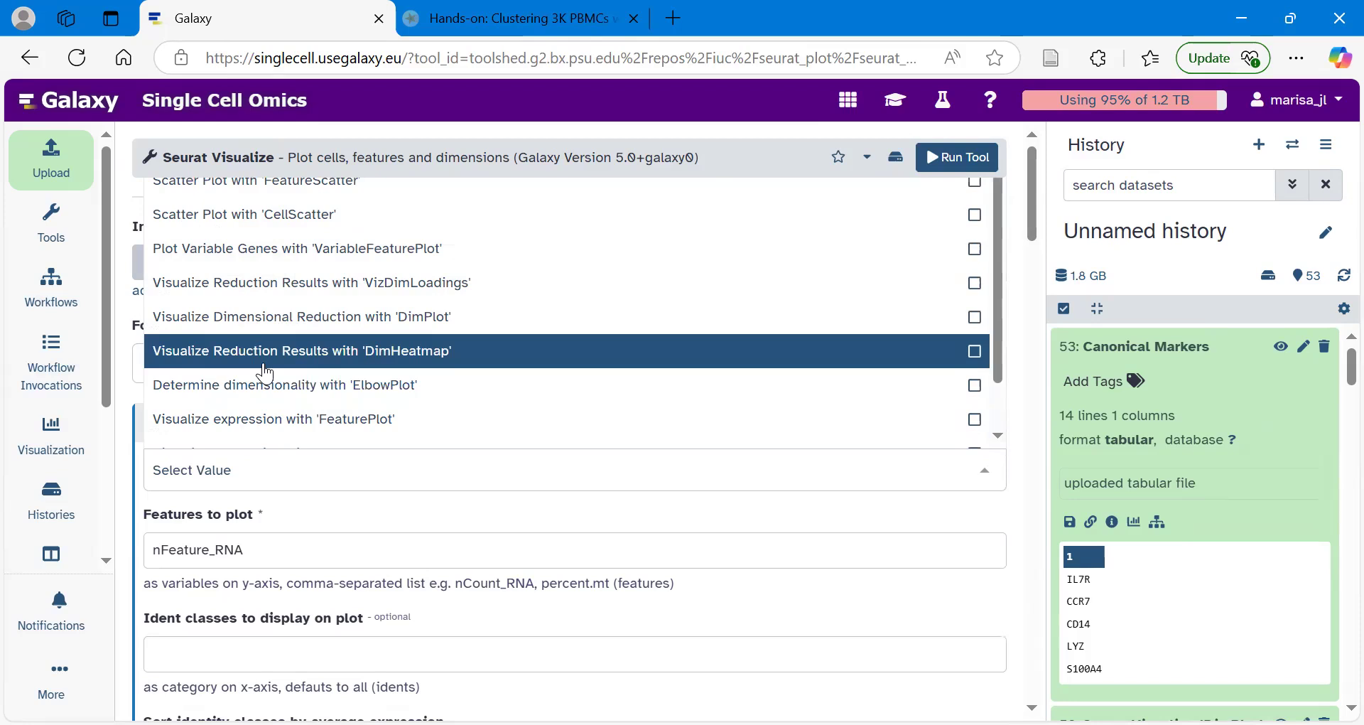
{"action": "scroll", "coordinate": [283, 346], "scroll_direction": "down", "scroll_amount": 1}
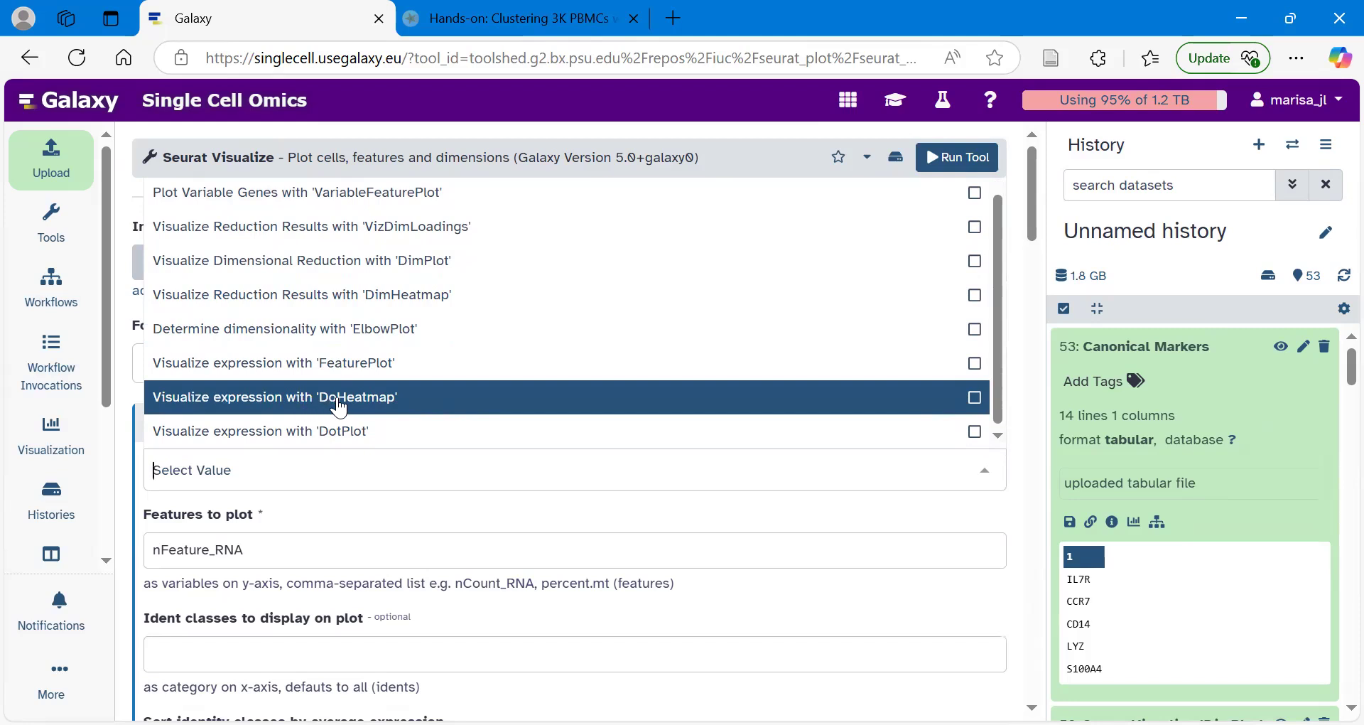
{"action": "left_click", "coordinate": [393, 407]}
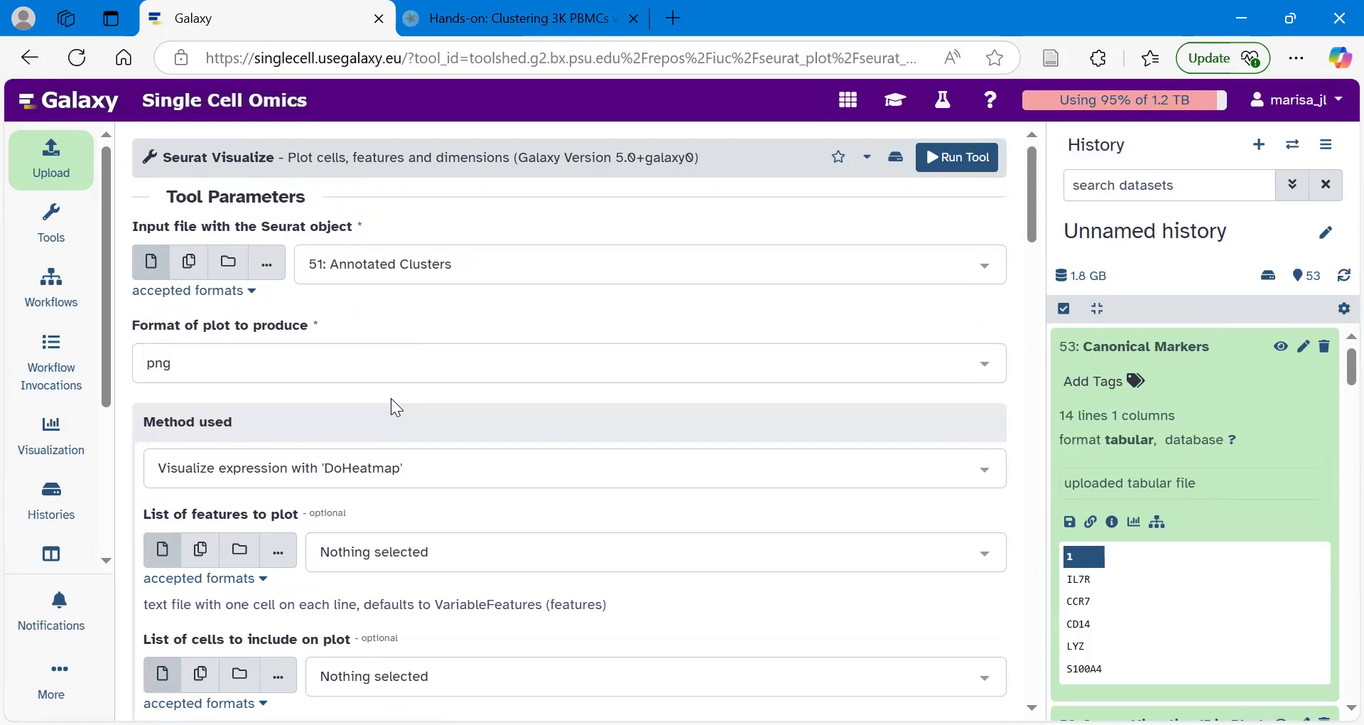
Choose dataset 53, Canonical Markers, as the list of features to plot
{"action": "scroll", "coordinate": [391, 409], "scroll_direction": "down", "scroll_amount": 1}
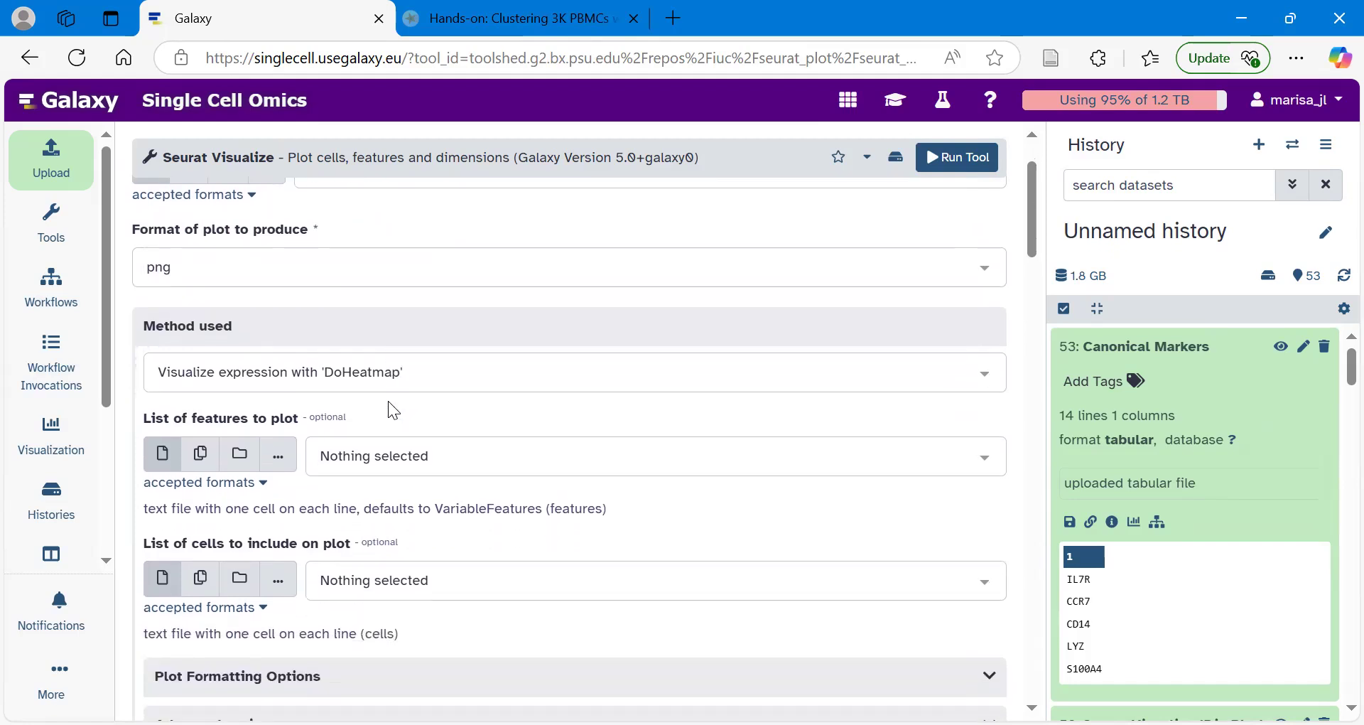
{"action": "left_click", "coordinate": [398, 459]}
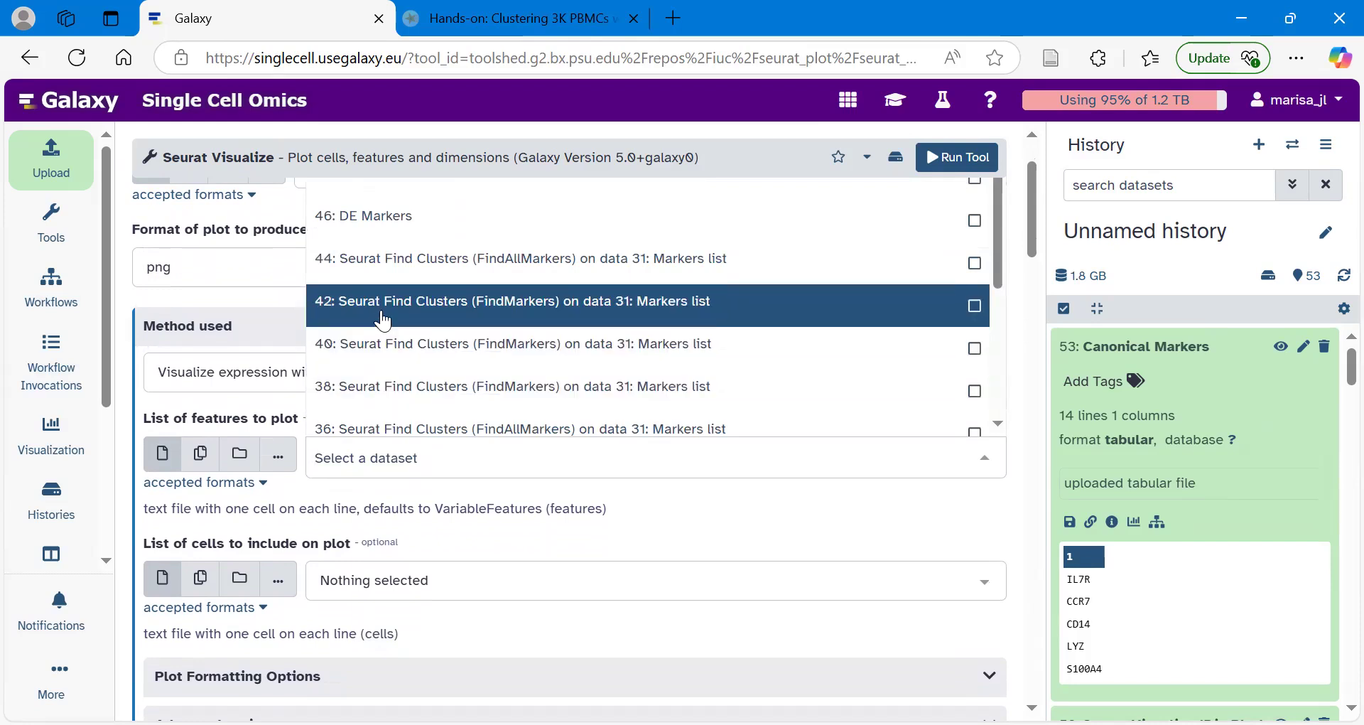
{"action": "scroll", "coordinate": [375, 314], "scroll_direction": "up", "scroll_amount": 3}
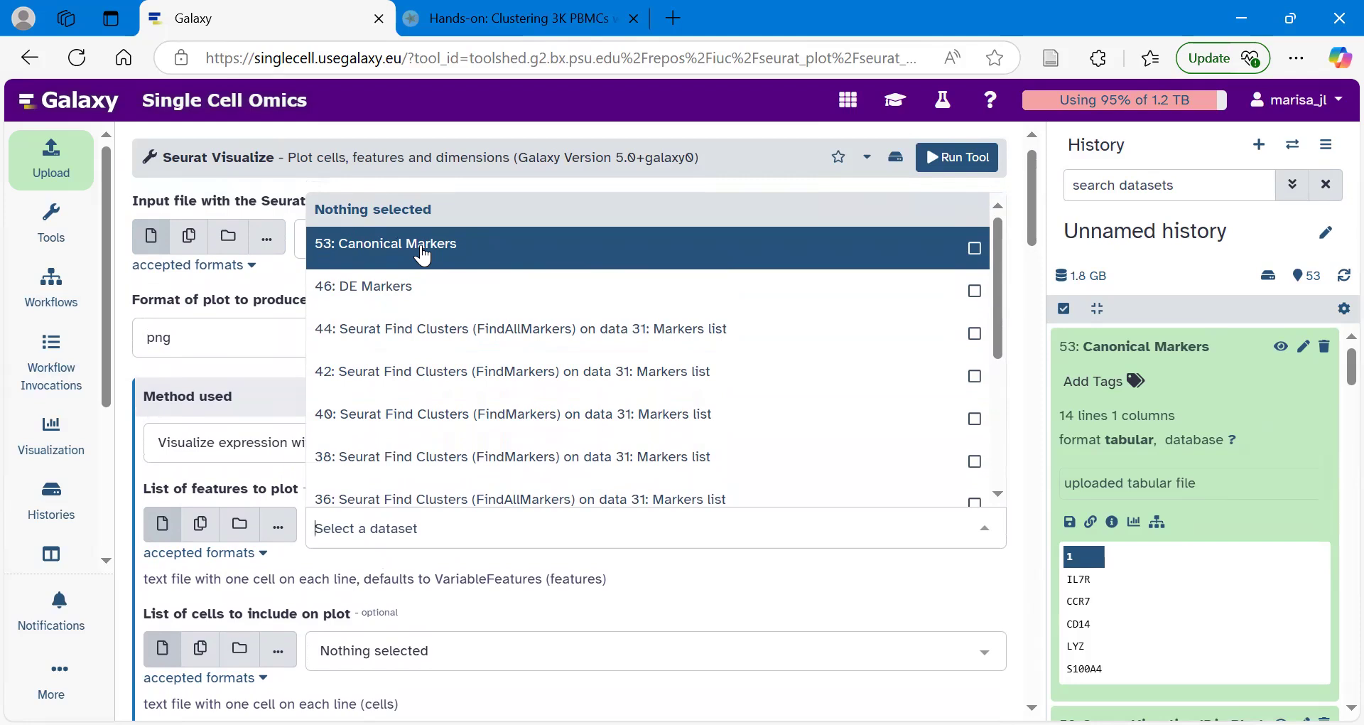
{"action": "left_click", "coordinate": [423, 248]}
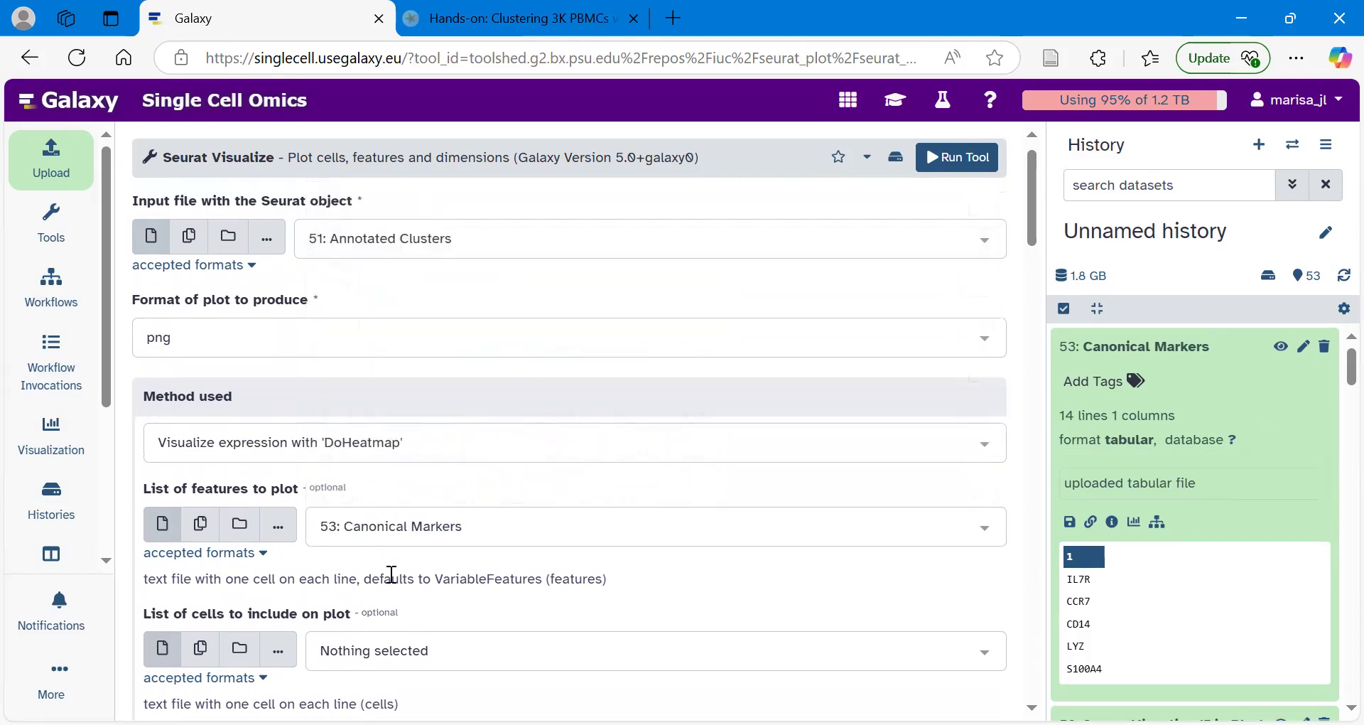
Set the size of text above the colour bar to 3.5 in the heatmap's plot formatting options
{"action": "scroll", "coordinate": [393, 574], "scroll_direction": "down", "scroll_amount": 4}
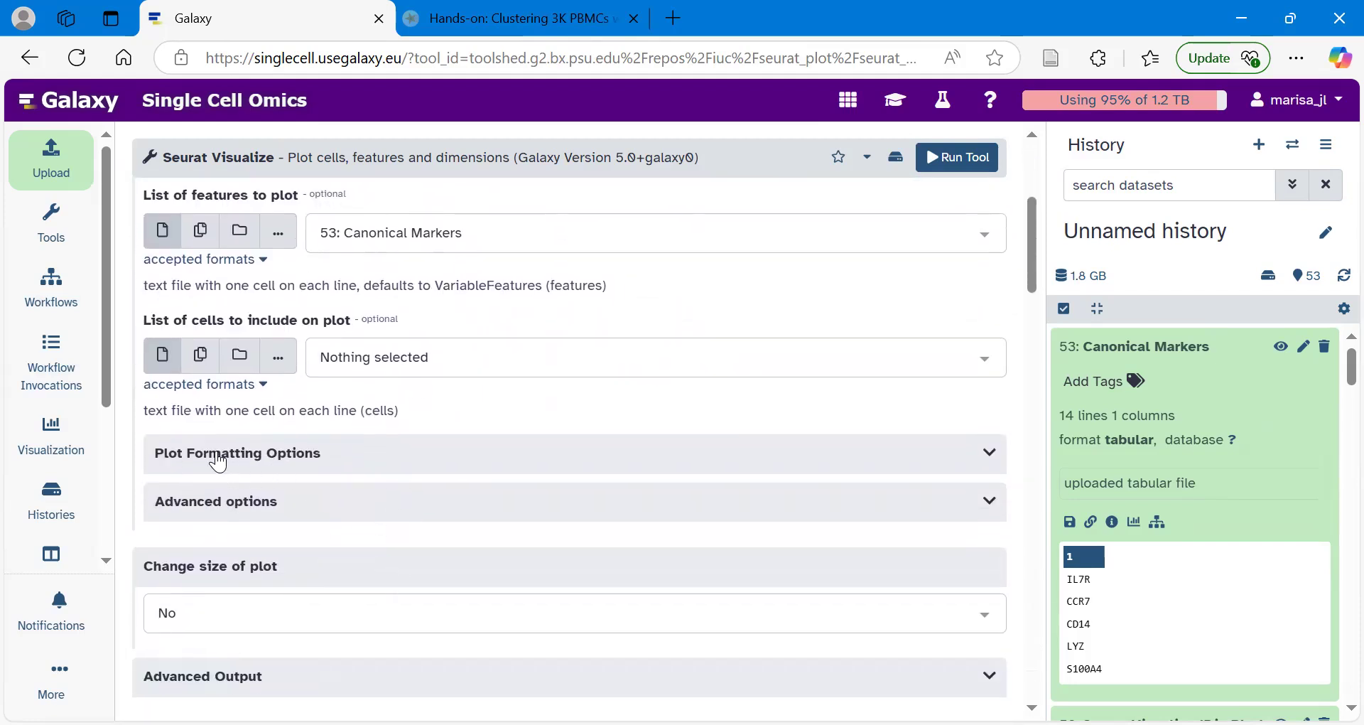
{"action": "left_click", "coordinate": [256, 460]}
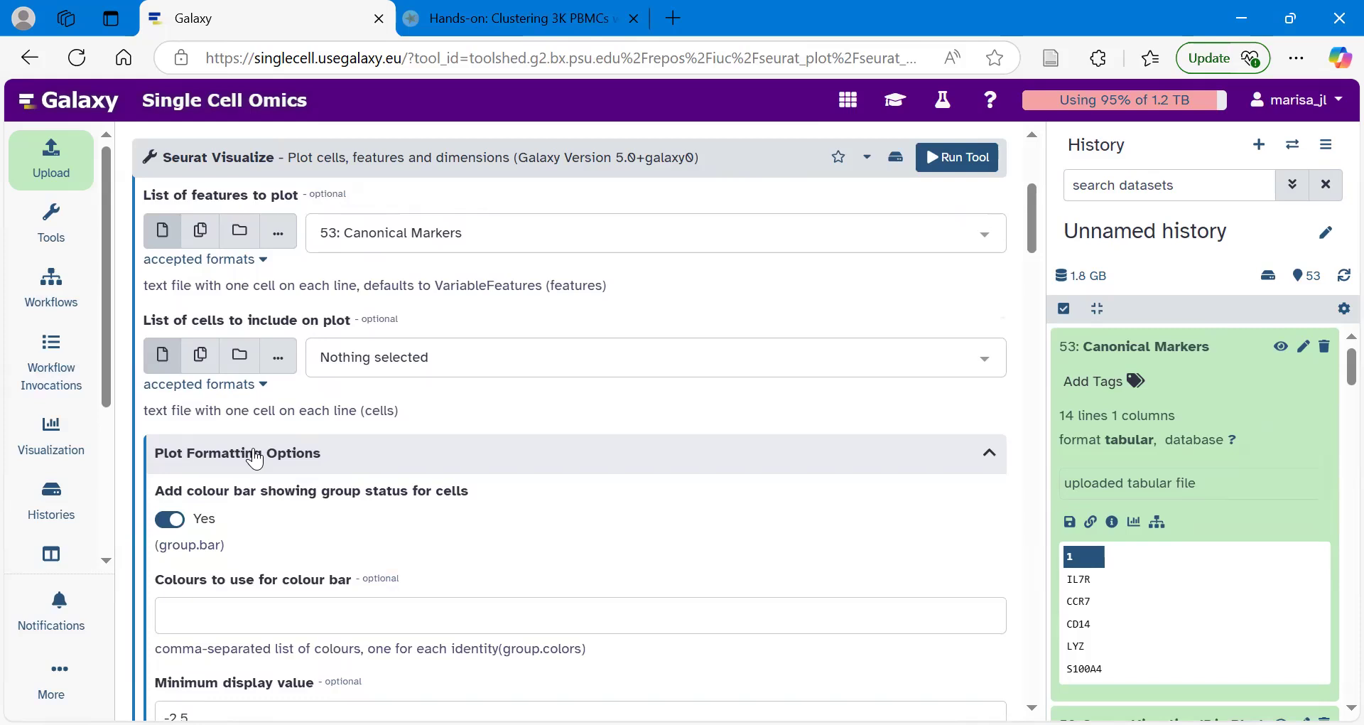
{"action": "scroll", "coordinate": [255, 460], "scroll_direction": "down", "scroll_amount": 1}
{"action": "scroll", "coordinate": [256, 460], "scroll_direction": "down", "scroll_amount": 4}
{"action": "scroll", "coordinate": [256, 448], "scroll_direction": "down", "scroll_amount": 5}
{"action": "scroll", "coordinate": [253, 447], "scroll_direction": "down", "scroll_amount": 2}
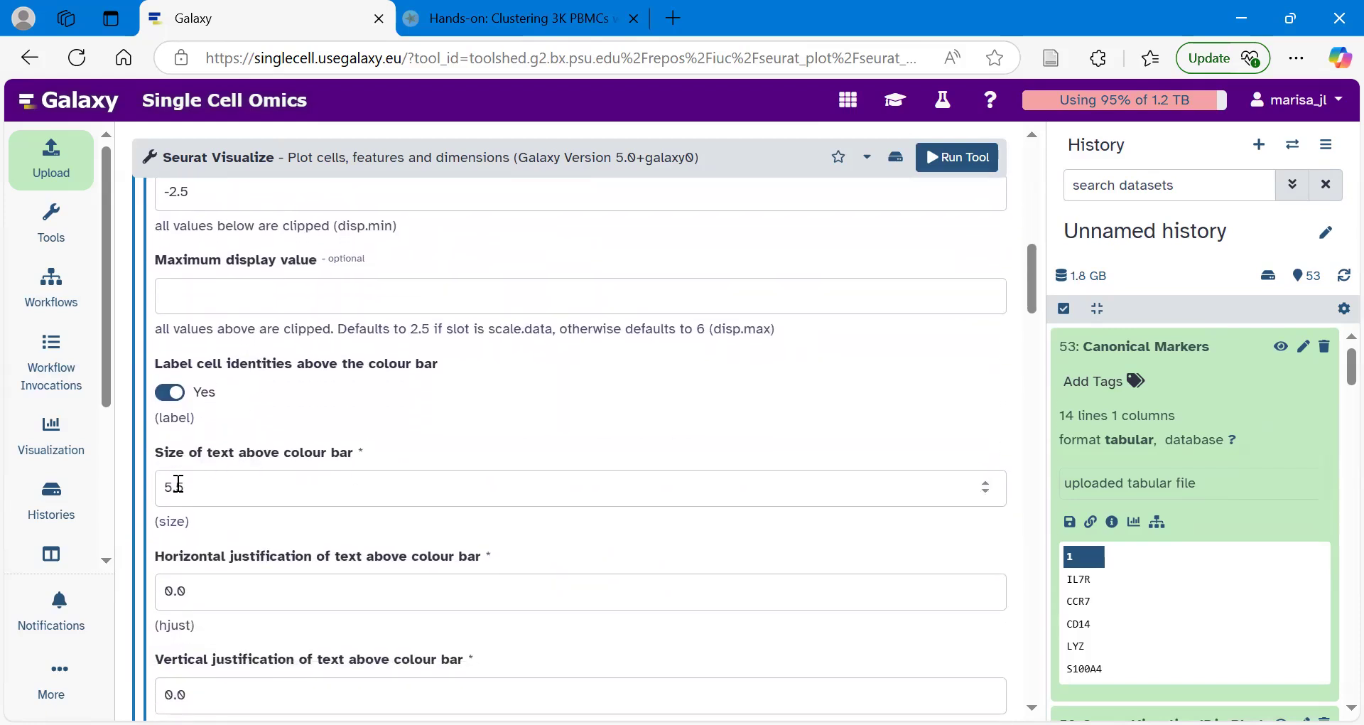
{"action": "left_click", "coordinate": [171, 486]}
{"action": "key", "text": "BackSpace"}
{"action": "type", "text": "3"}
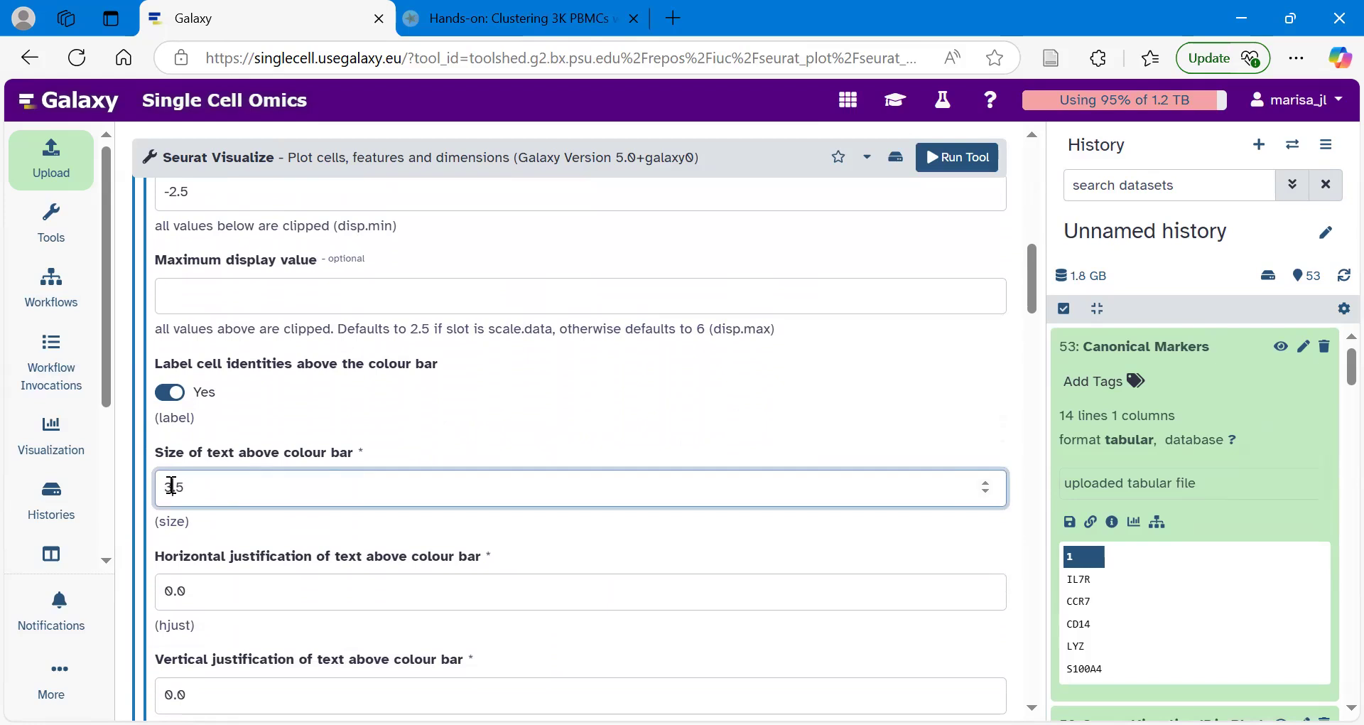
Set the angle of text above the colour bar to 60 in the heatmap's plot formatting options
{"action": "left_click", "coordinate": [250, 522]}
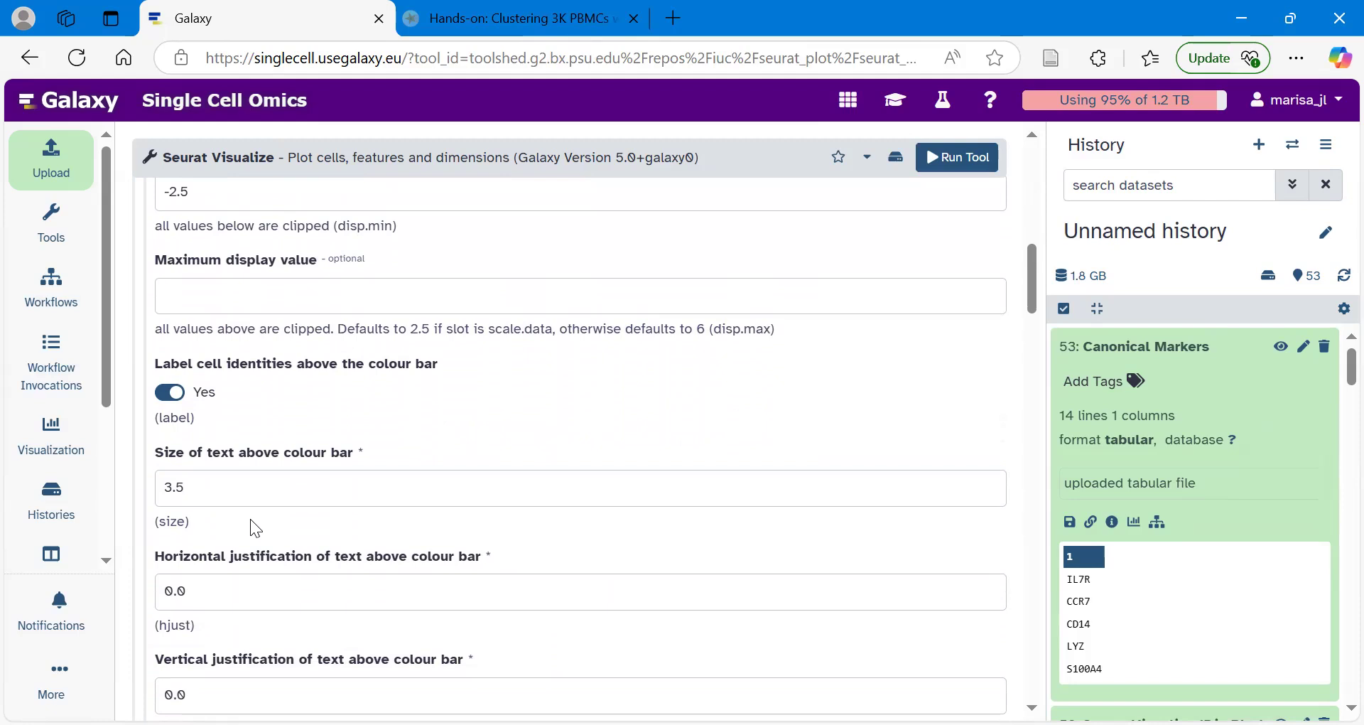
{"action": "scroll", "coordinate": [251, 520], "scroll_direction": "down", "scroll_amount": 4}
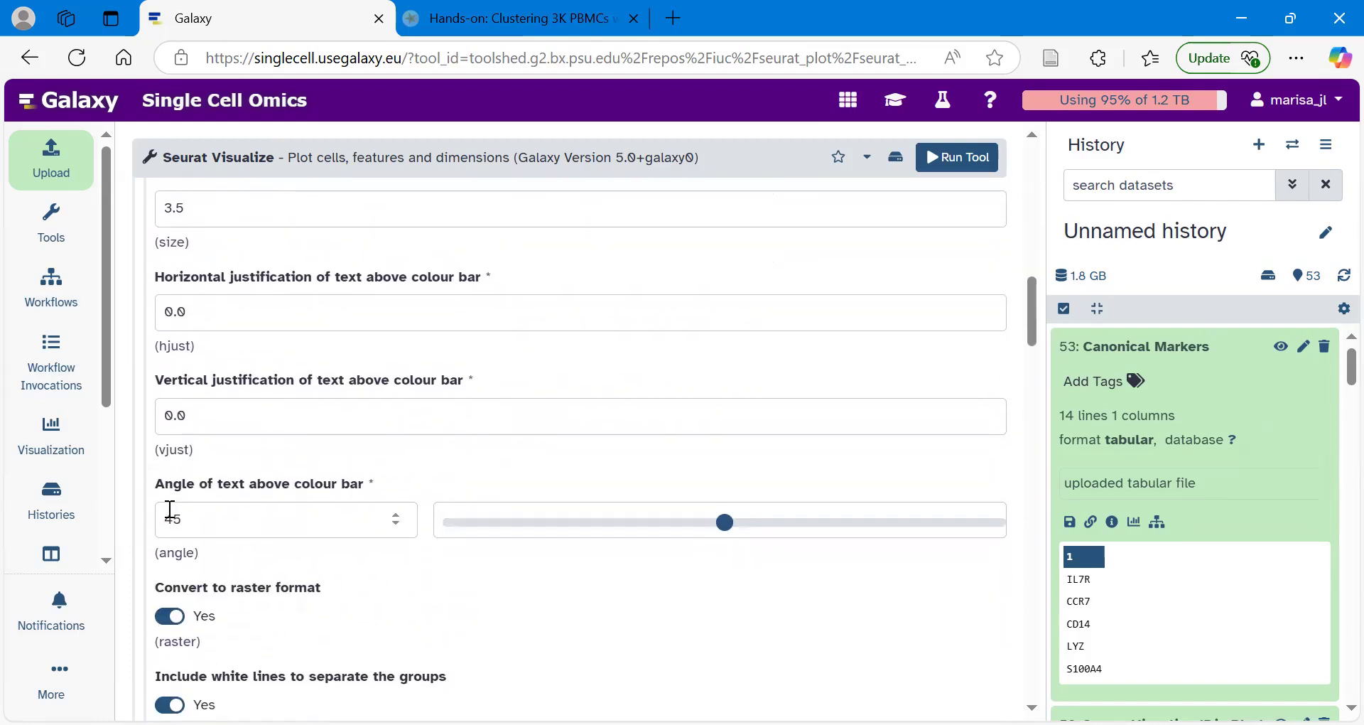
{"action": "left_click_drag", "start_coordinate": [725, 527], "coordinate": [816, 523]}
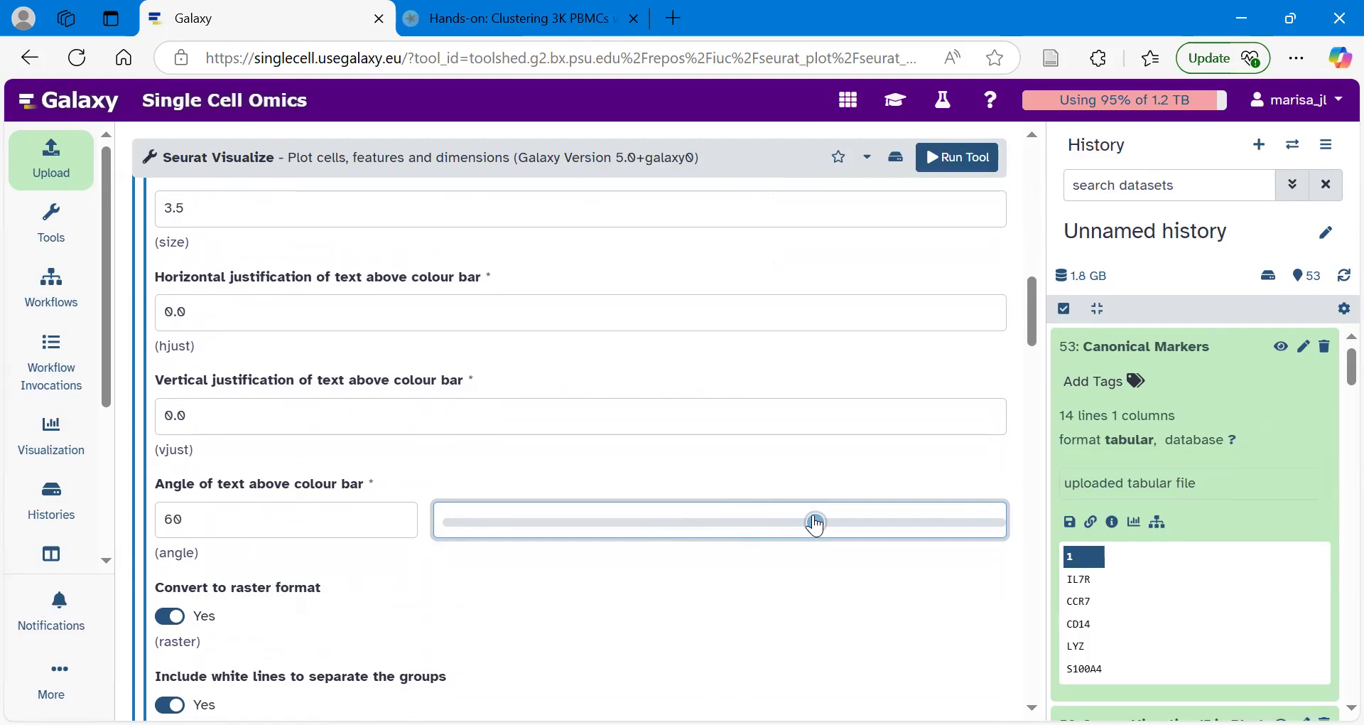
{"action": "left_click", "coordinate": [543, 456]}
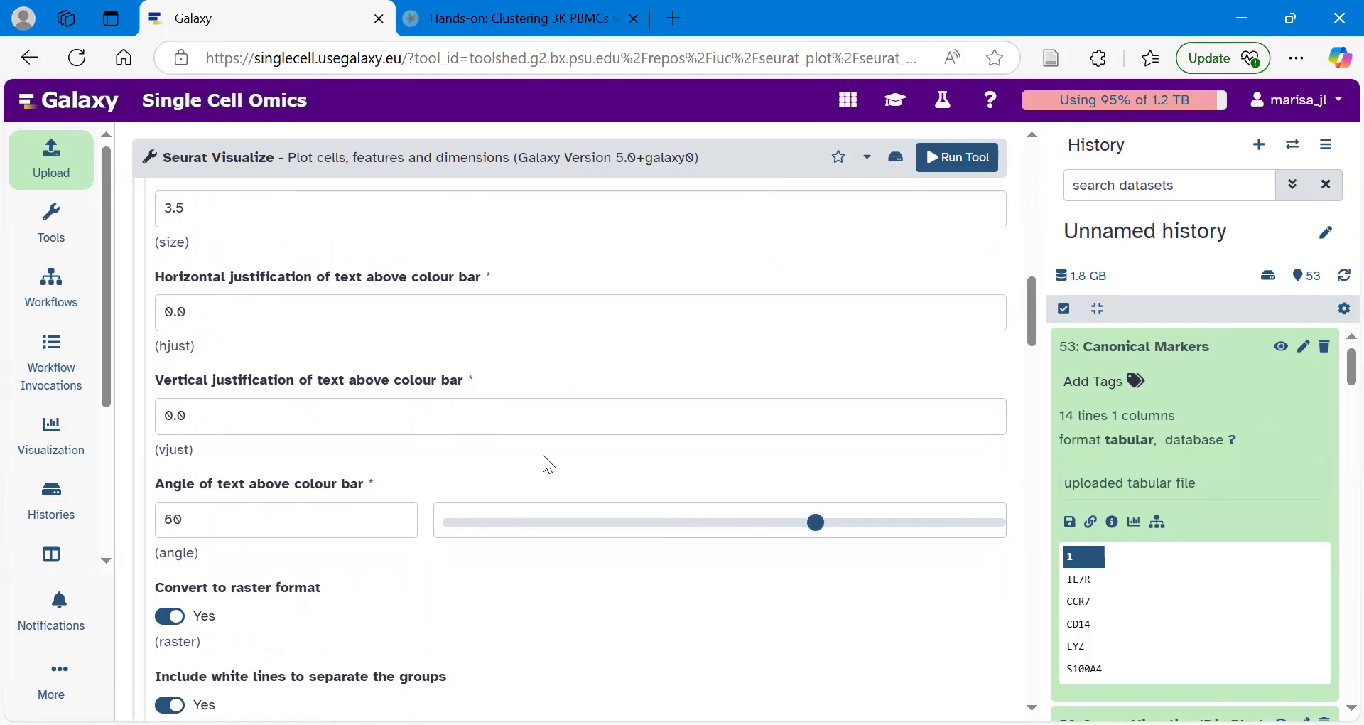
Enable changing the plot size, set both width and height to 4100 pixels, and run the heatmap job
{"action": "scroll", "coordinate": [544, 456], "scroll_direction": "down", "scroll_amount": 10}
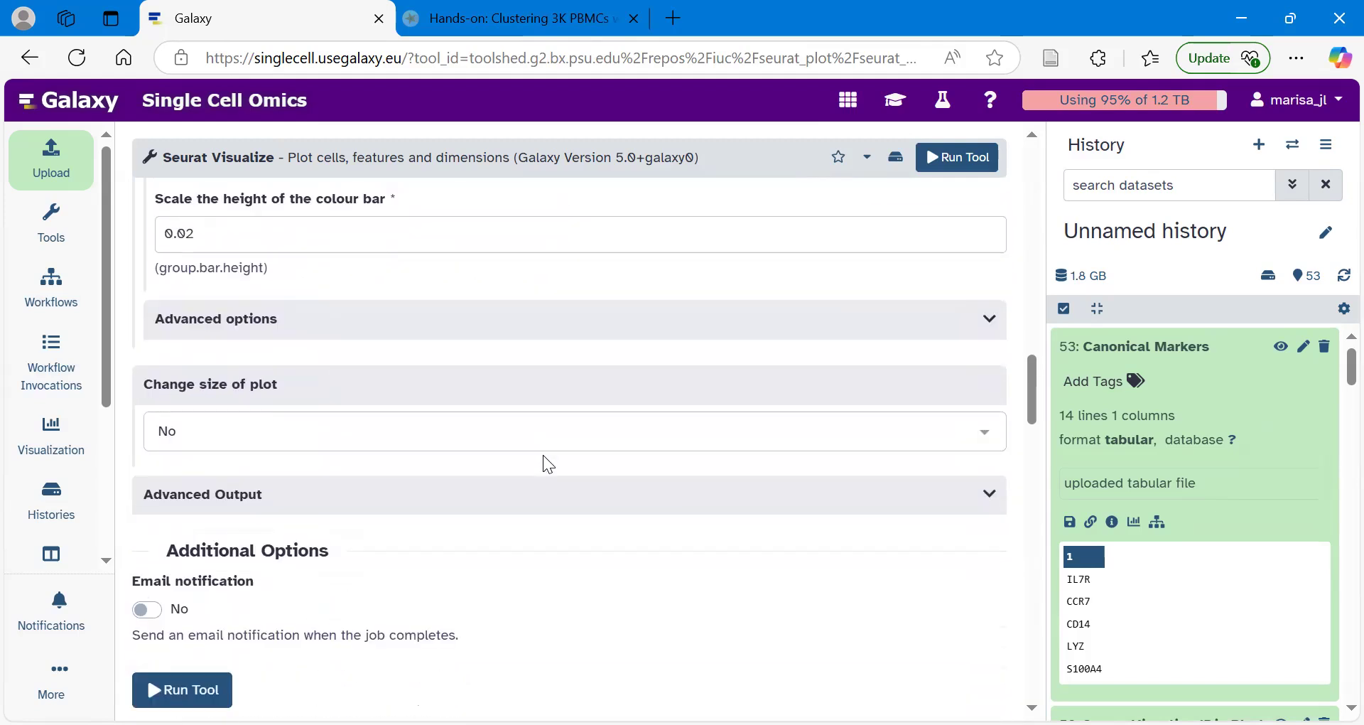
{"action": "scroll", "coordinate": [543, 458], "scroll_direction": "down", "scroll_amount": 1}
{"action": "left_click", "coordinate": [231, 335]}
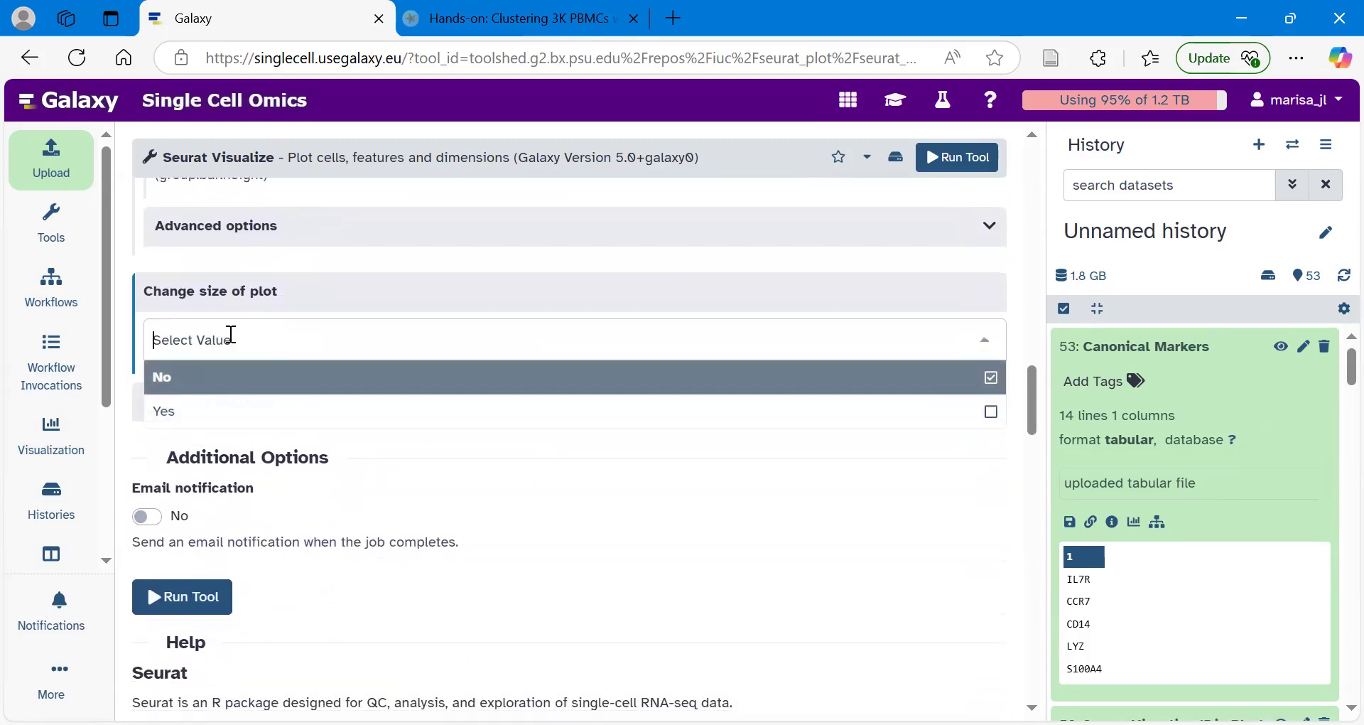
{"action": "left_click", "coordinate": [192, 408]}
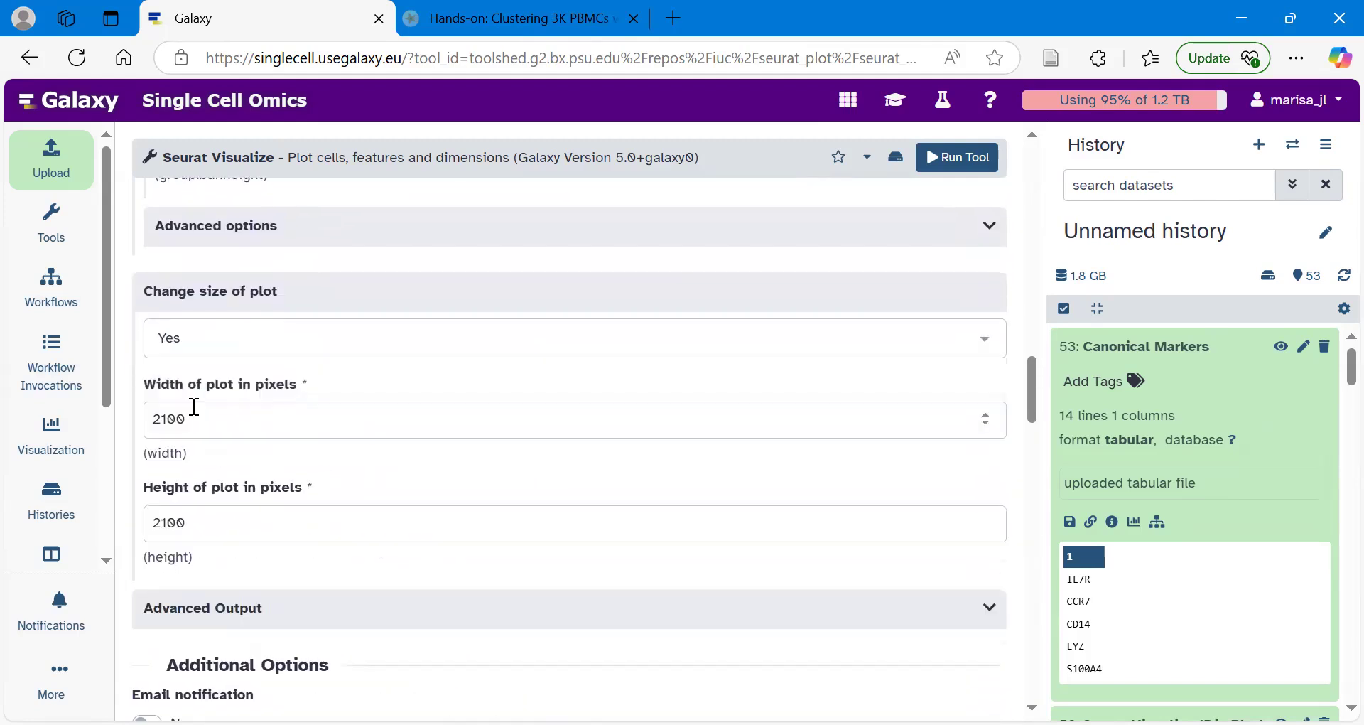
{"action": "left_click", "coordinate": [162, 420]}
{"action": "key", "text": "BackSpace"}
{"action": "type", "text": "4"}
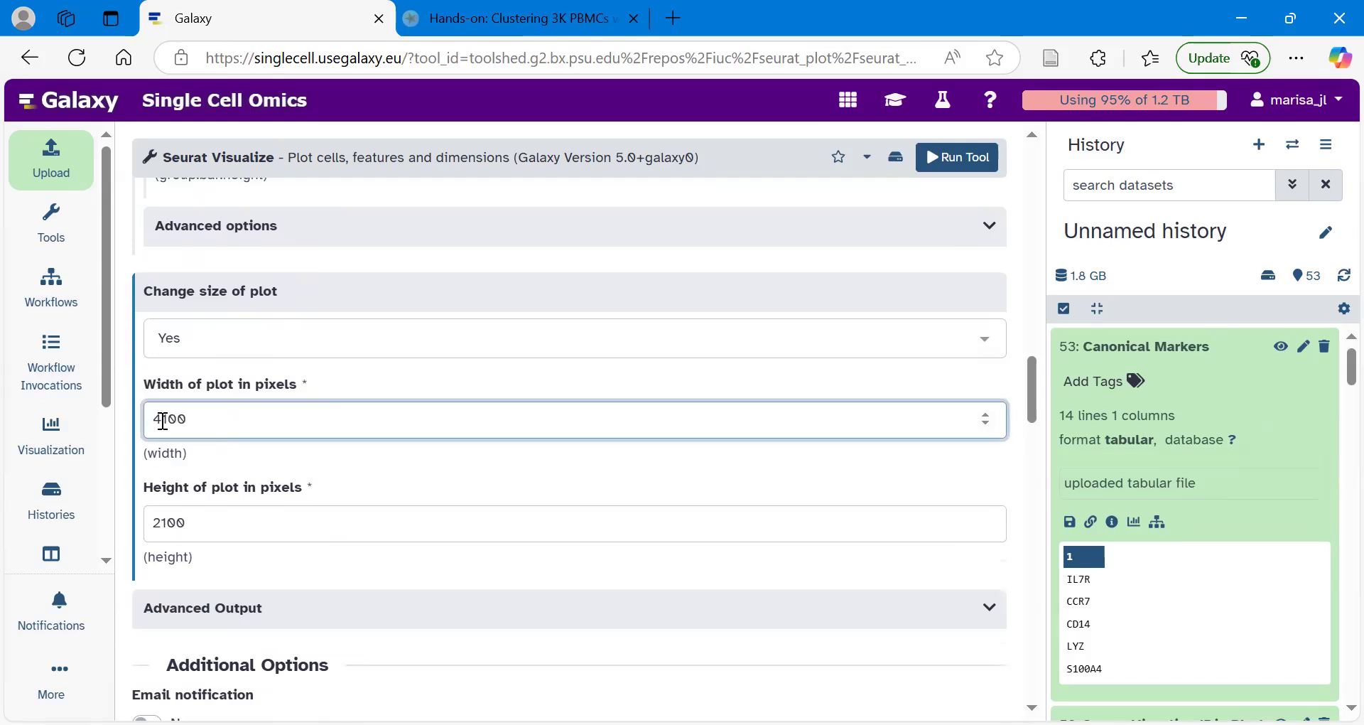
{"action": "left_click", "coordinate": [161, 523]}
{"action": "key", "text": "BackSpace"}
{"action": "type", "text": "4"}
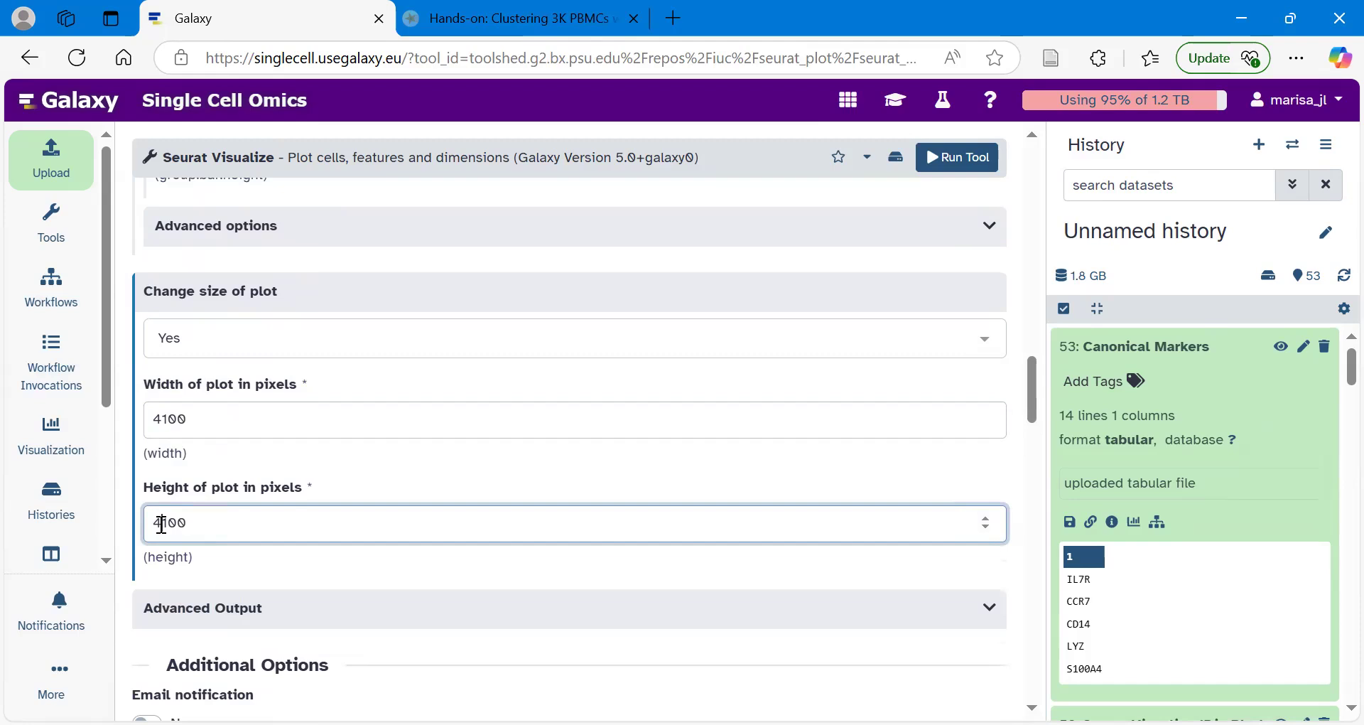
{"action": "left_click", "coordinate": [375, 482]}
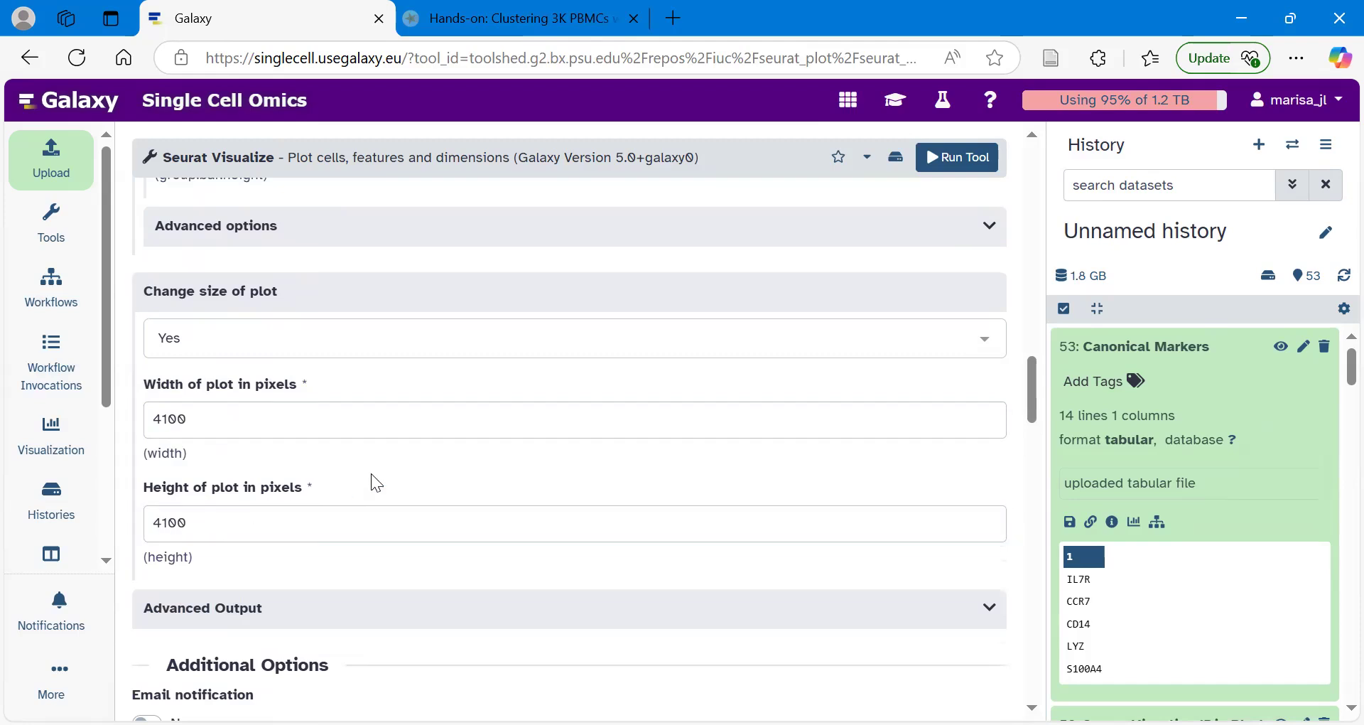
{"action": "left_click", "coordinate": [958, 164]}
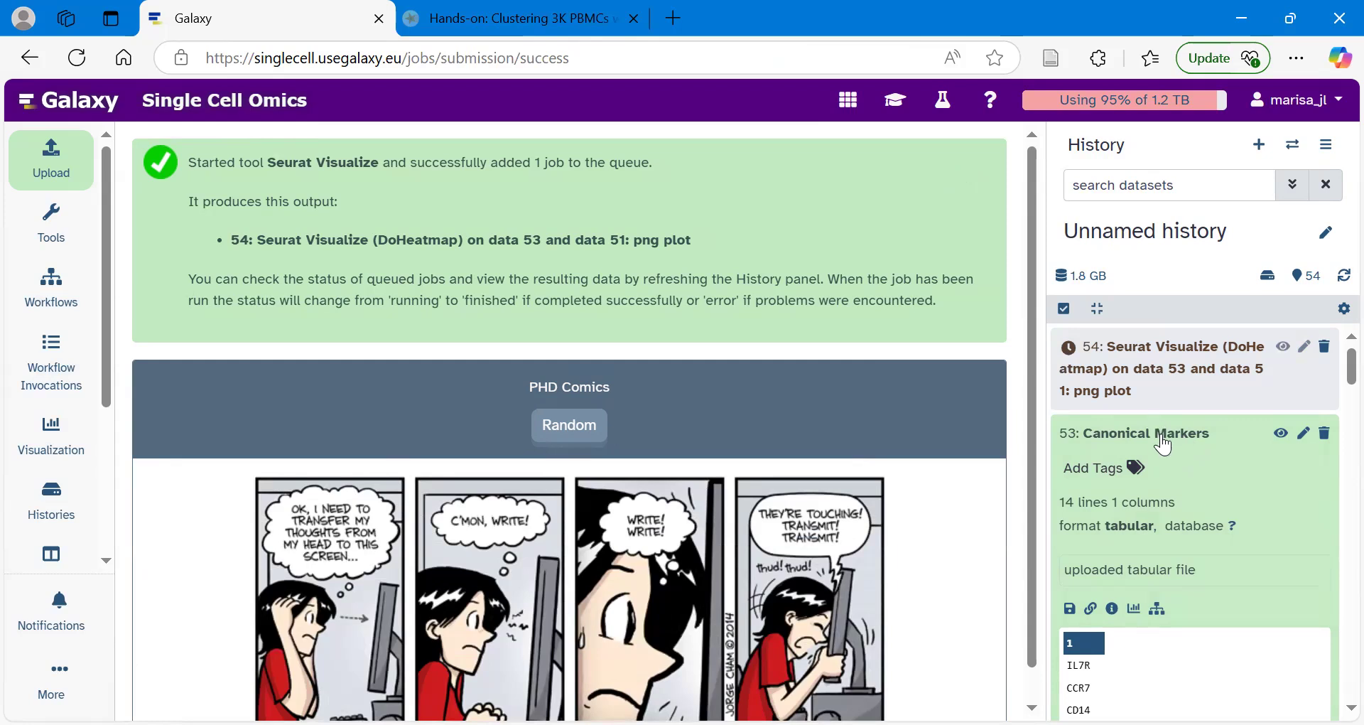
Convert dataset 46, DE Markers, from csv to a new tabular dataset using 'Convert CSV to tabular'
{"action": "left_click", "coordinate": [1169, 441]}
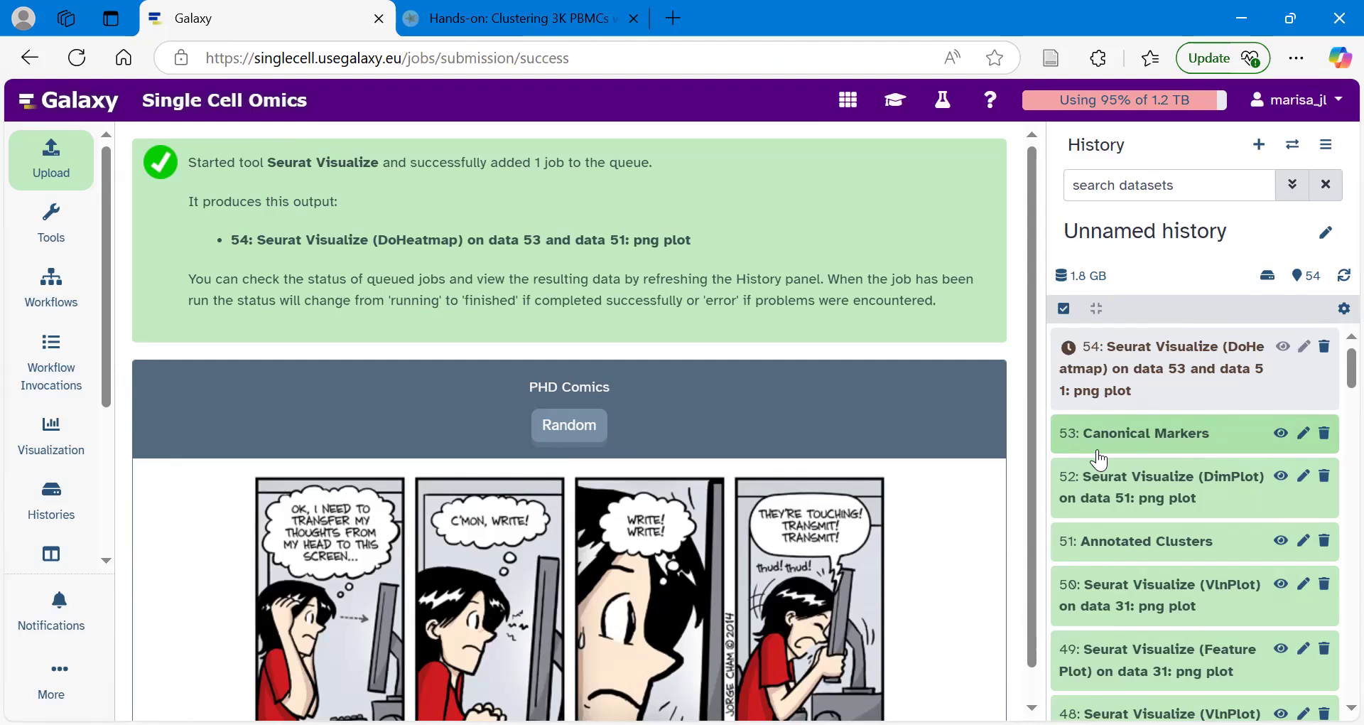
{"action": "scroll", "coordinate": [1137, 485], "scroll_direction": "down", "scroll_amount": 5}
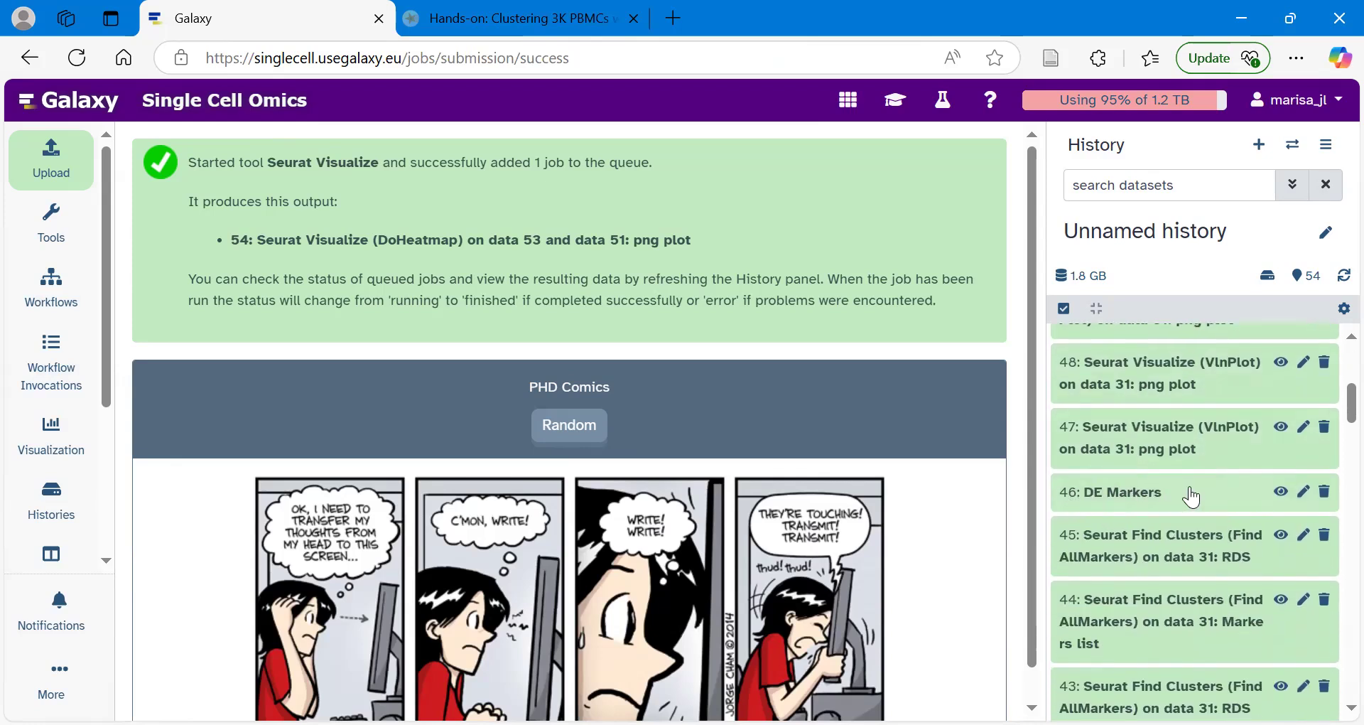
{"action": "left_click", "coordinate": [1151, 495]}
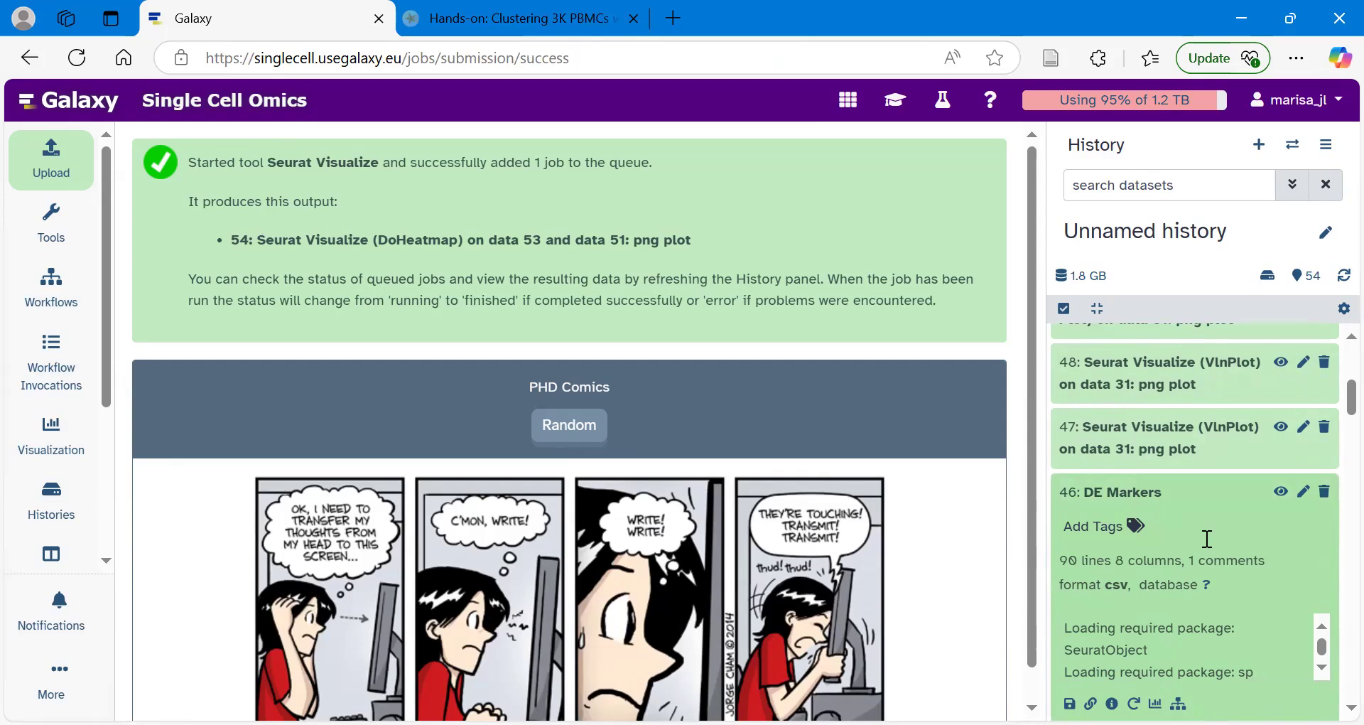
{"action": "left_click", "coordinate": [1303, 494]}
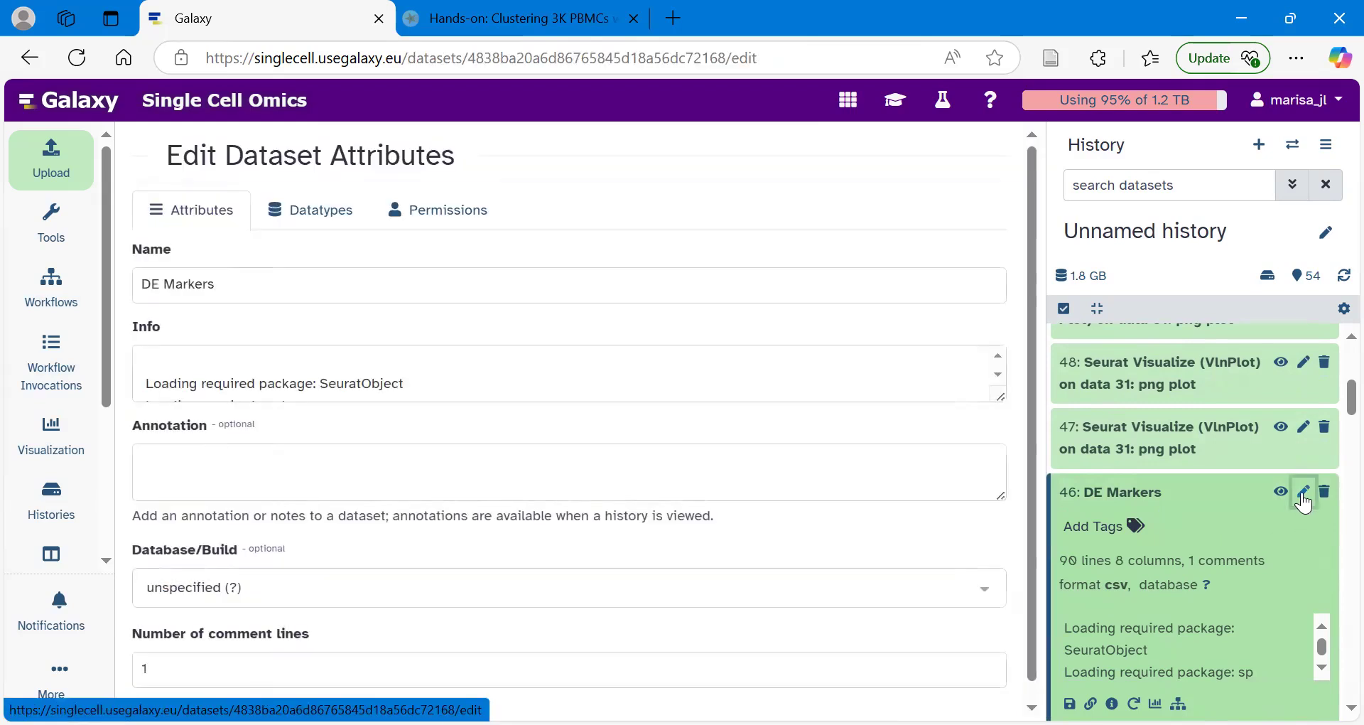
{"action": "left_click", "coordinate": [328, 224]}
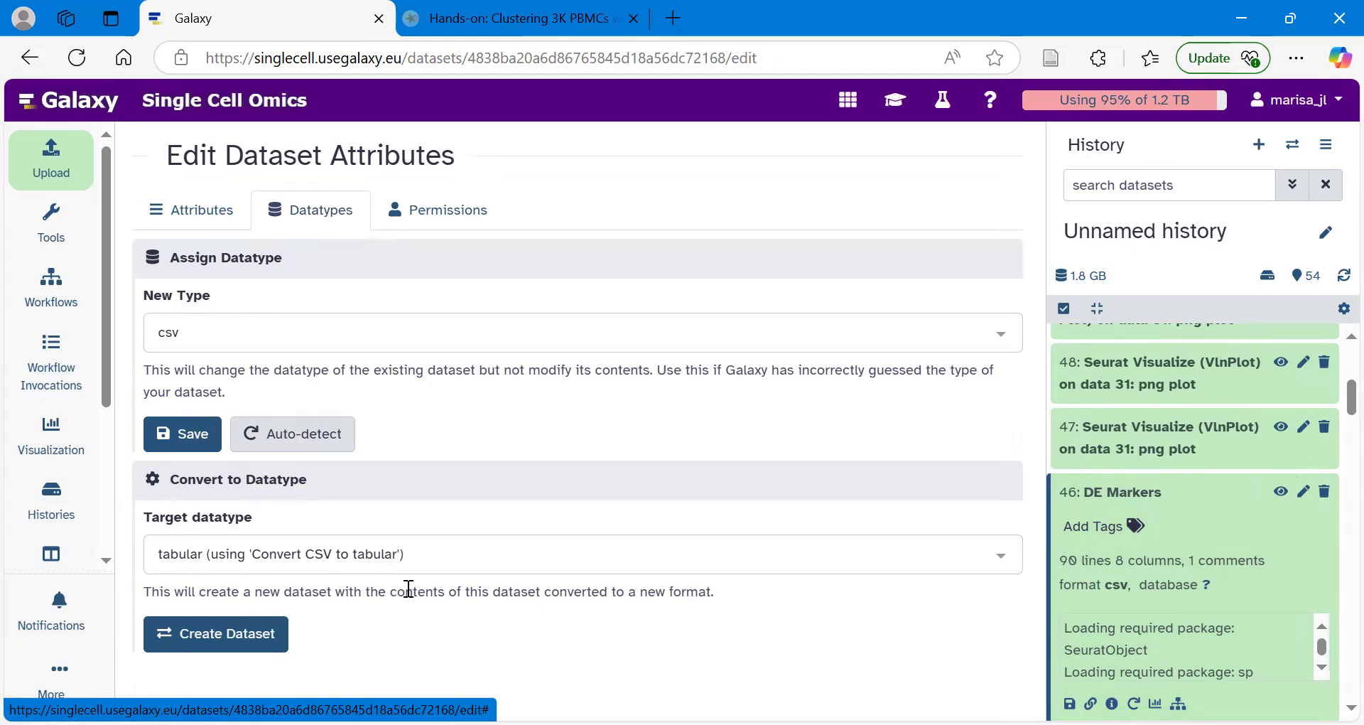
{"action": "left_click", "coordinate": [227, 643]}
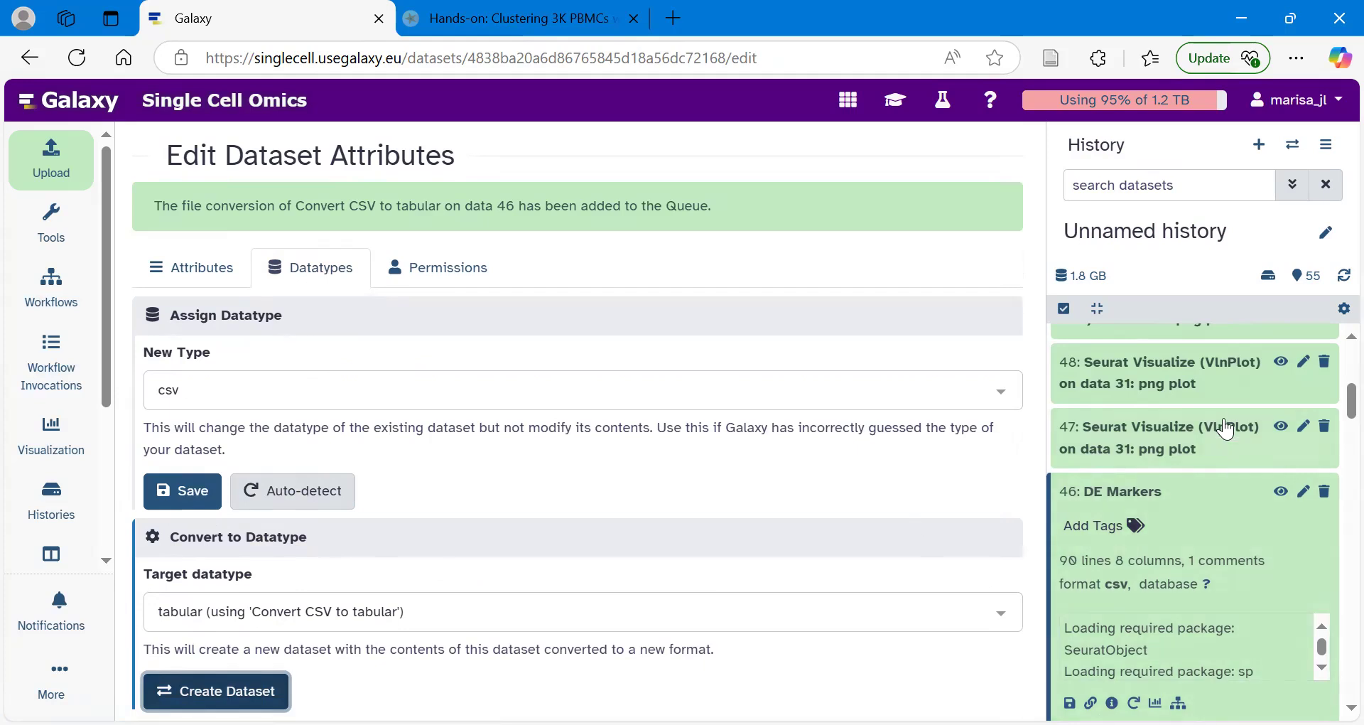
Expand dataset 55, the tabular DE Markers, and examine its columns to locate the gene names
{"action": "scroll", "coordinate": [1226, 427], "scroll_direction": "up", "scroll_amount": 6}
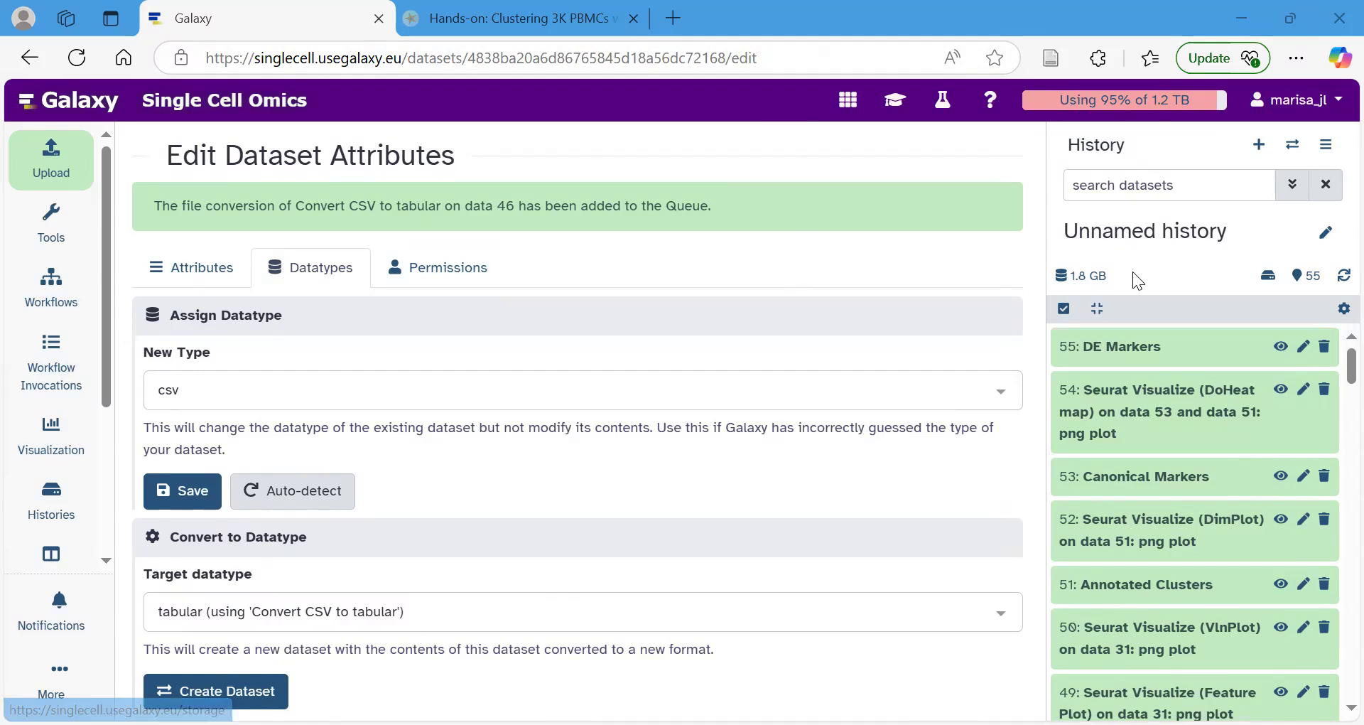
{"action": "left_click", "coordinate": [1162, 356]}
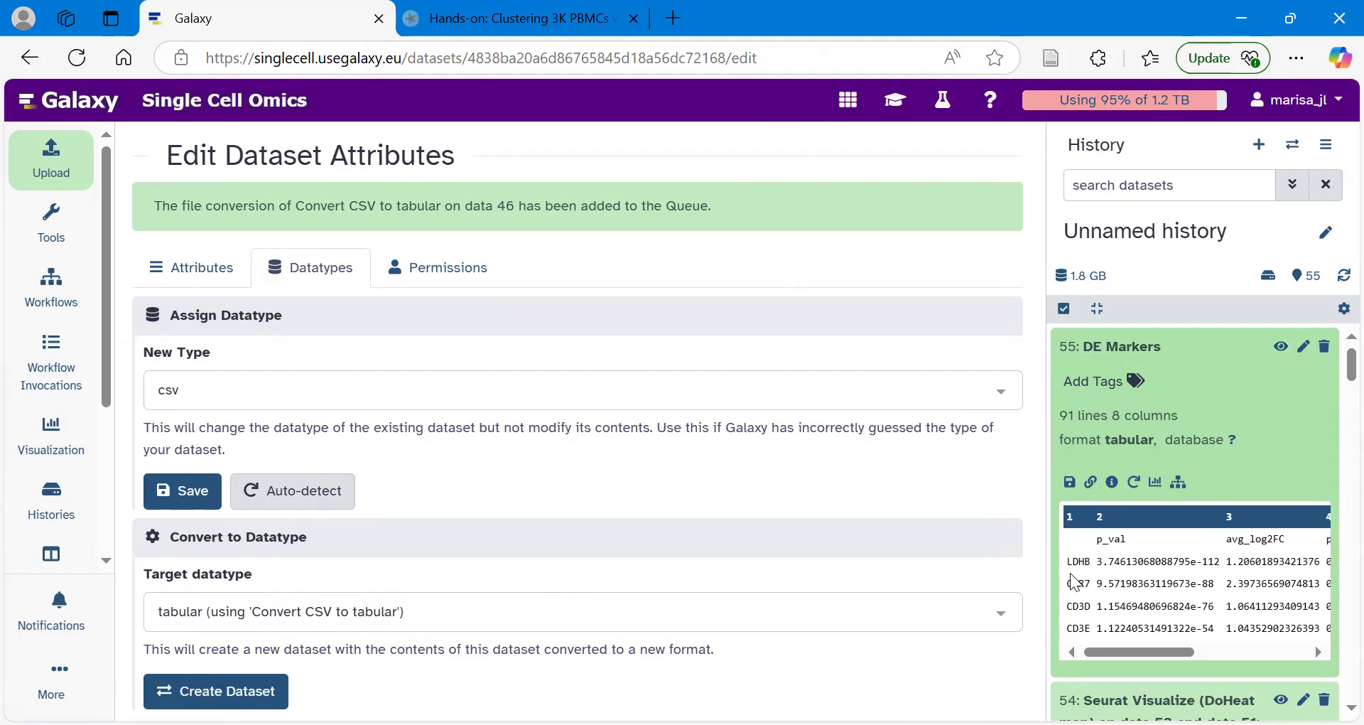
{"action": "scroll", "coordinate": [1290, 567], "scroll_direction": "right", "scroll_amount": 3}
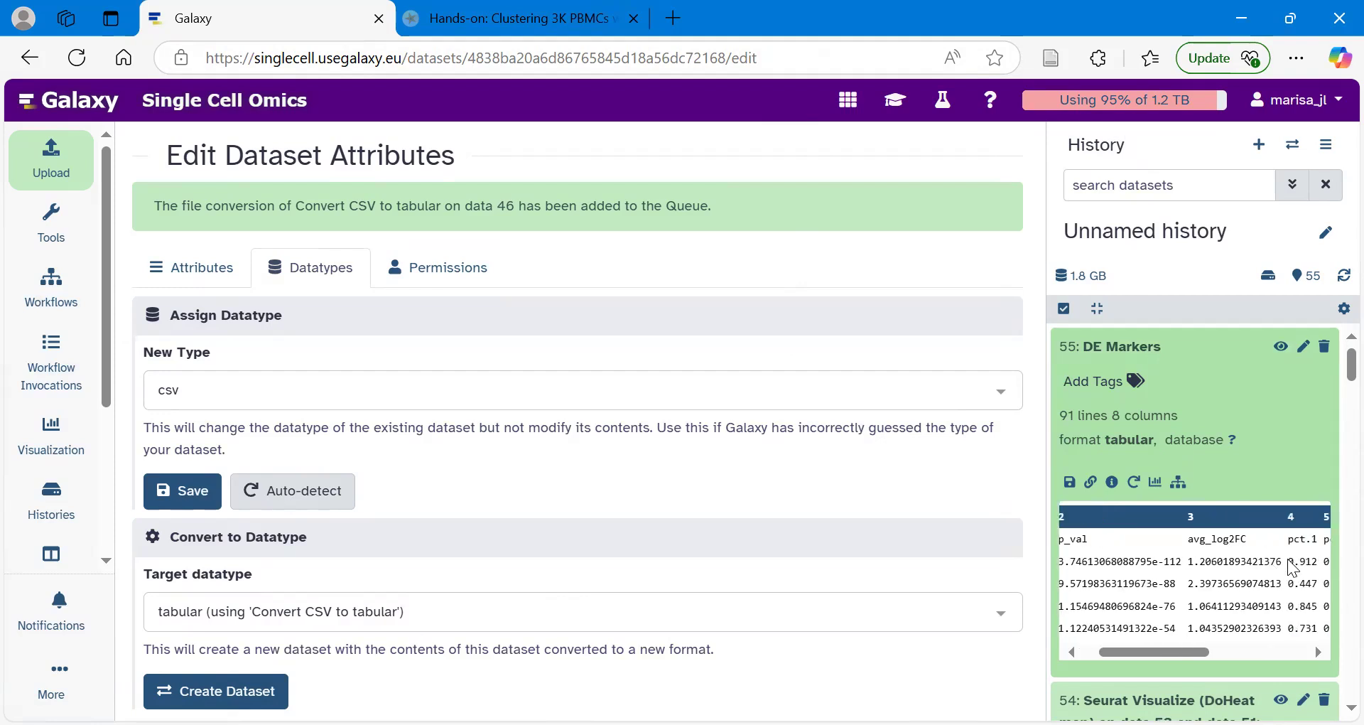
{"action": "scroll", "coordinate": [1292, 568], "scroll_direction": "right", "scroll_amount": 2}
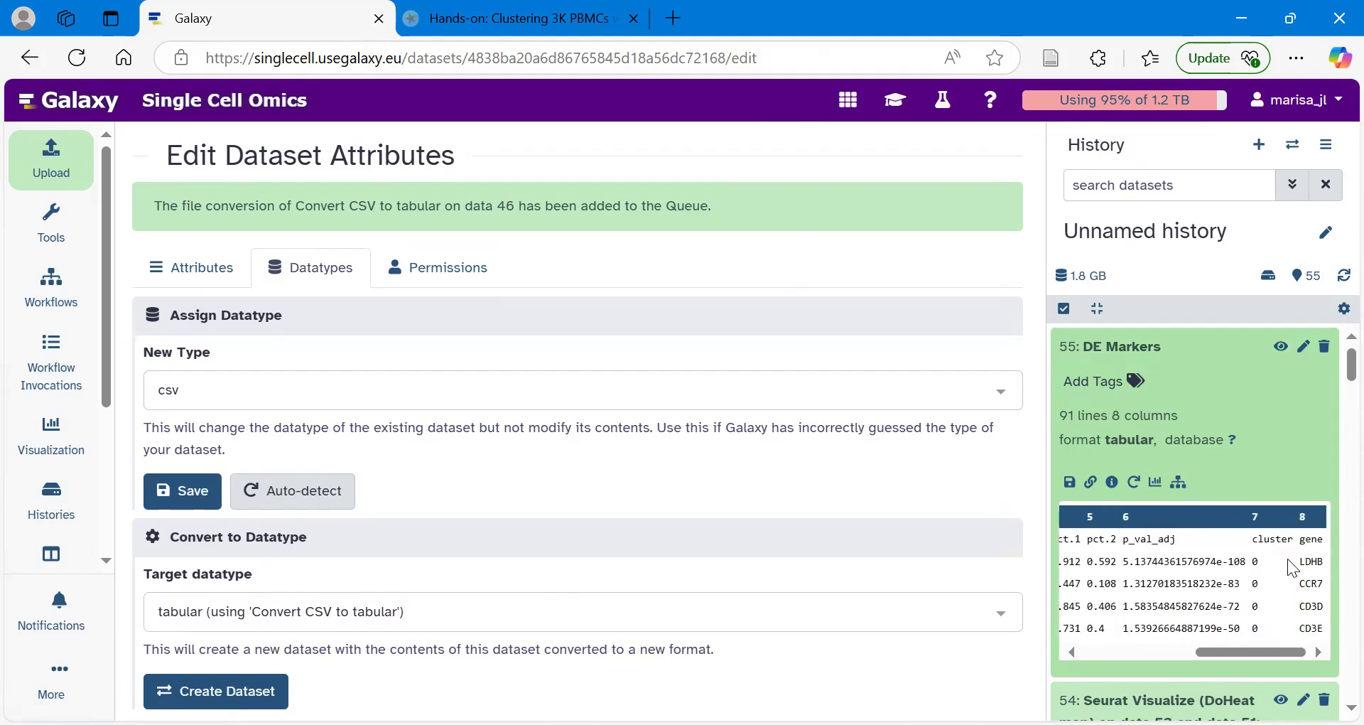
{"action": "scroll", "coordinate": [1265, 568], "scroll_direction": "left", "scroll_amount": 10}
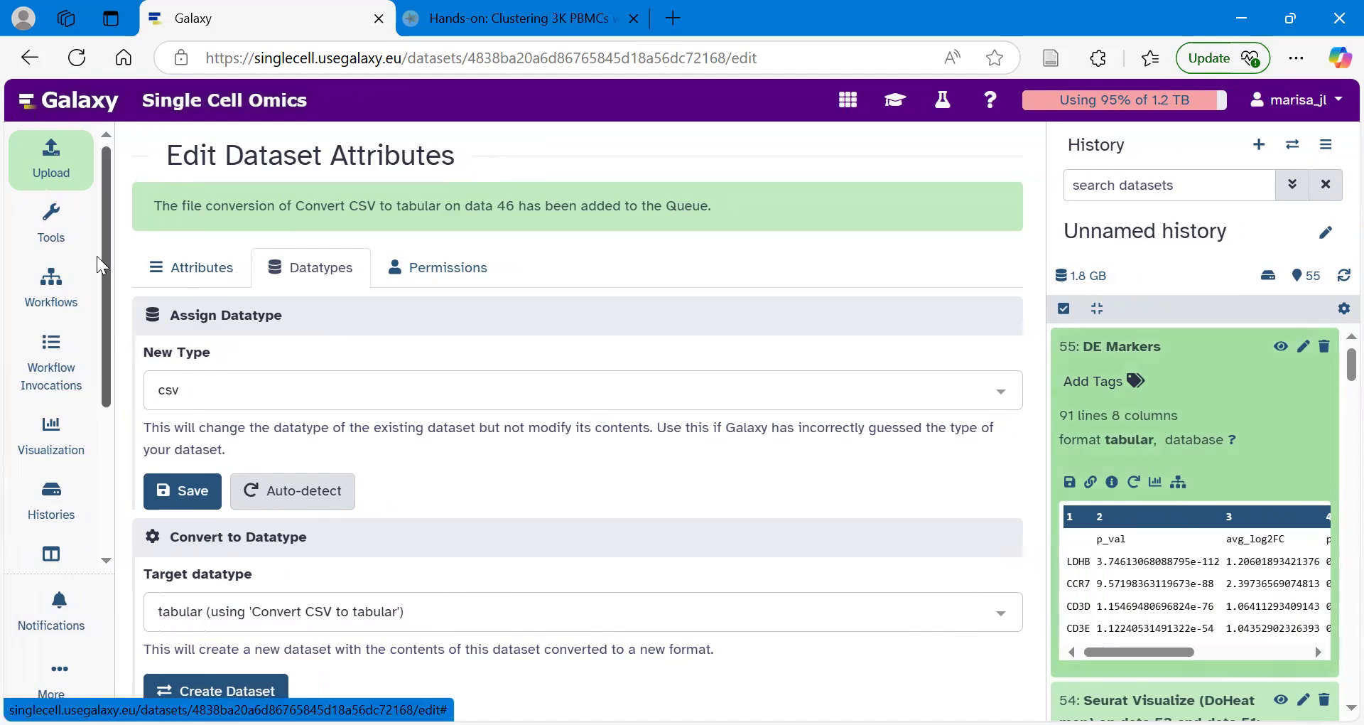
Search the tools for "cut" and open the Cut columns from a table tool
{"action": "left_click", "coordinate": [54, 231]}
{"action": "left_click", "coordinate": [190, 201]}
{"action": "type", "text": "cut"}
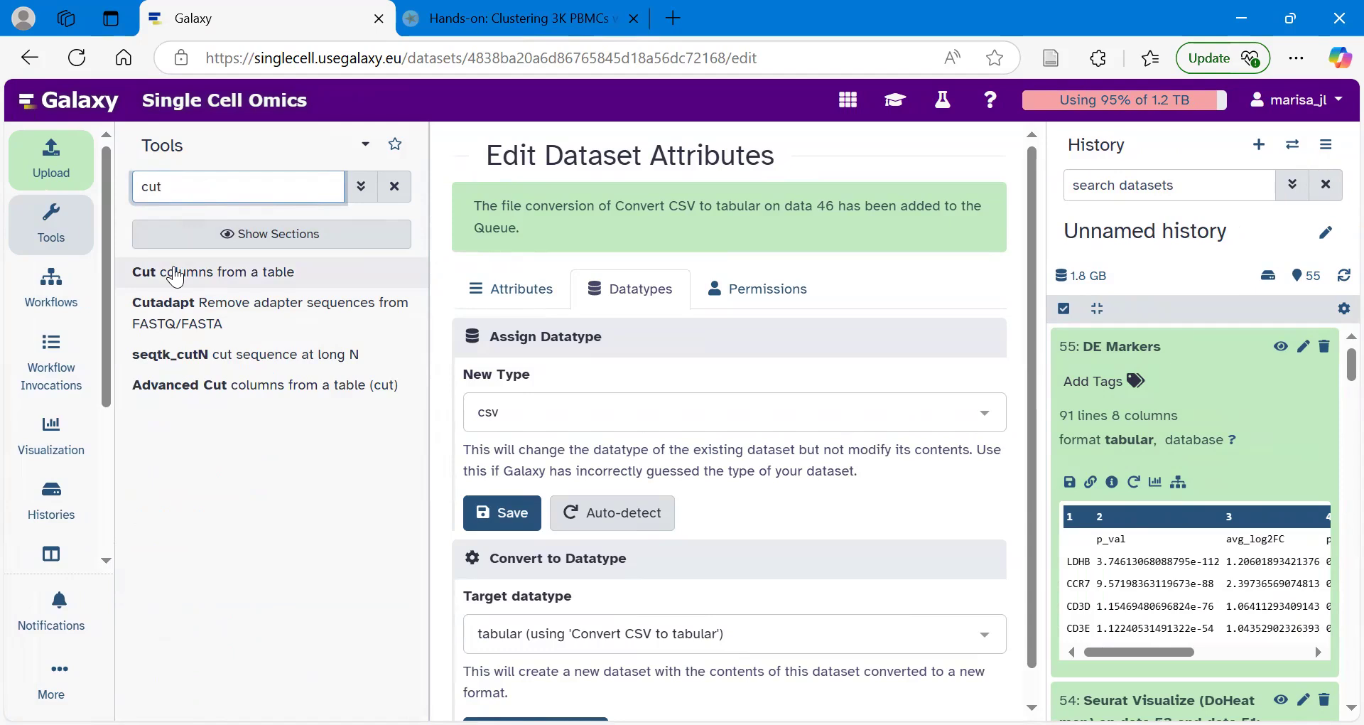
{"action": "left_click", "coordinate": [263, 278]}
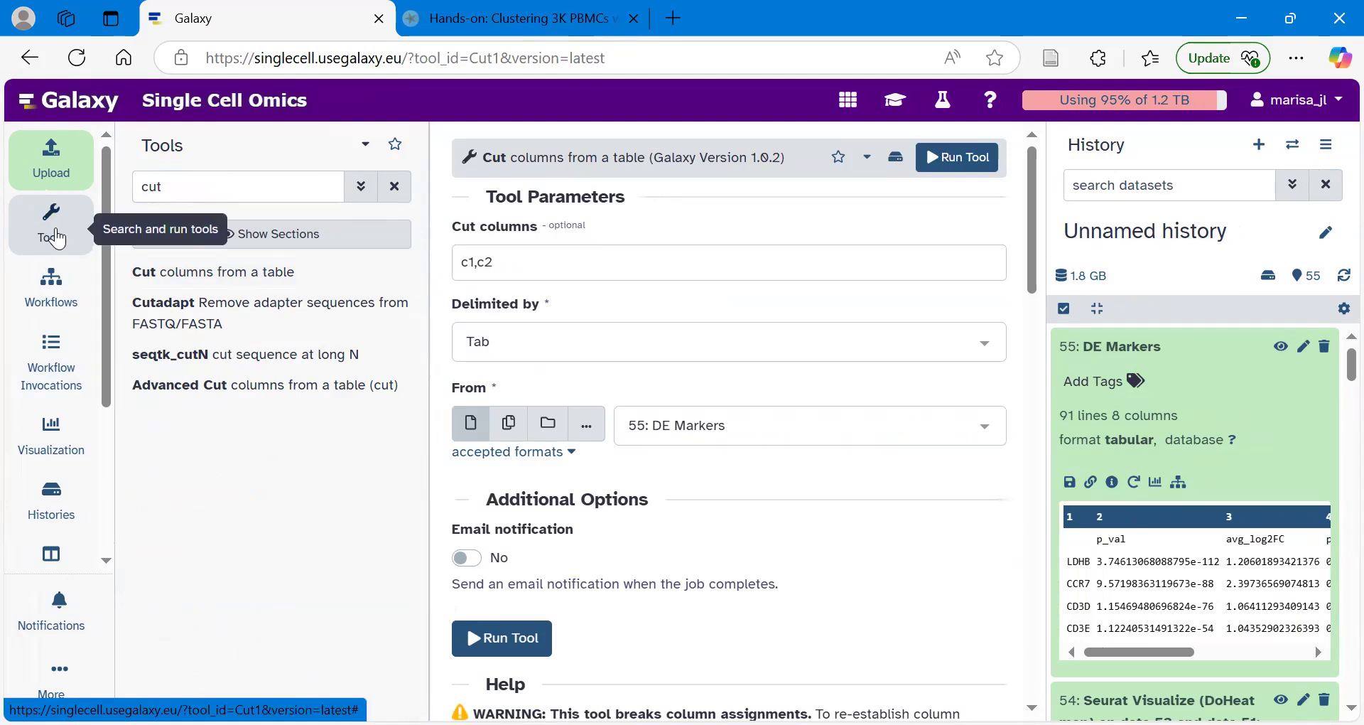
{"action": "left_click", "coordinate": [58, 239]}
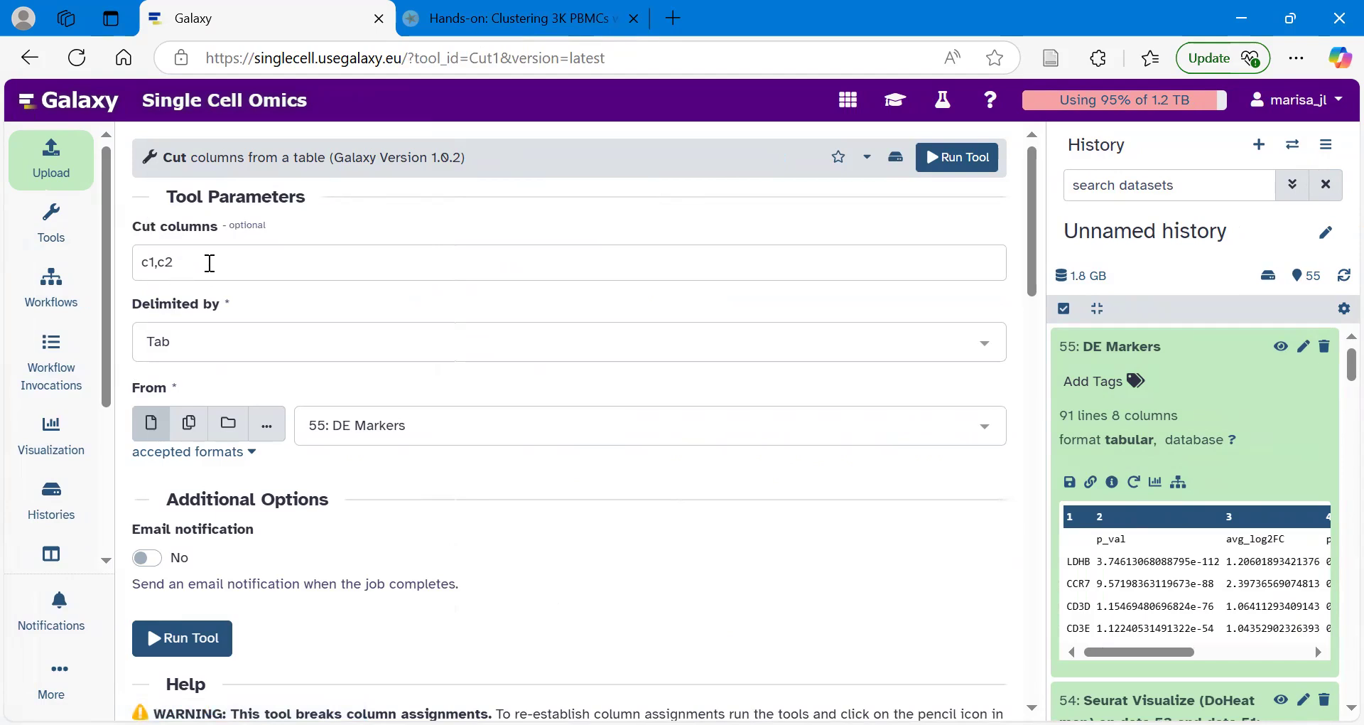
Set the columns to cut to c1 and run Cut on dataset 55, DE Markers
{"action": "left_click", "coordinate": [210, 265]}
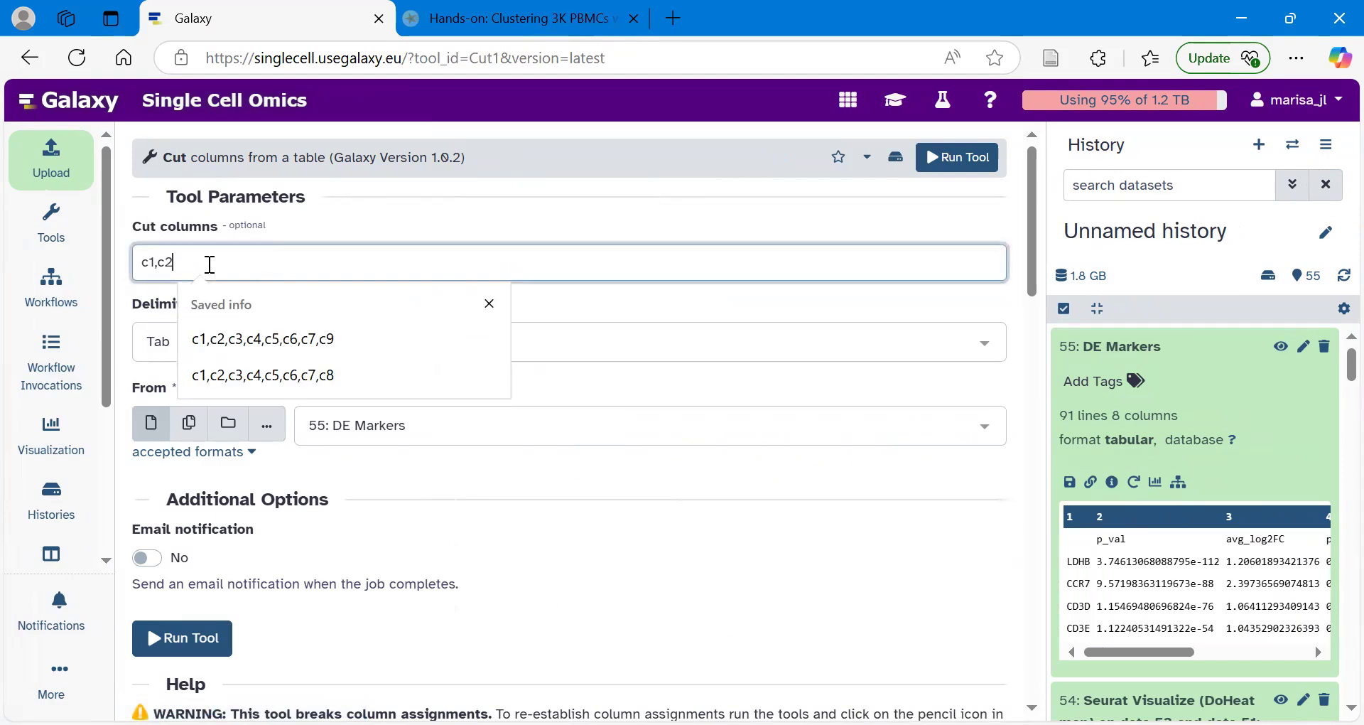
{"action": "key", "text": "BackSpace"}
{"action": "key", "text": "BackSpace"}
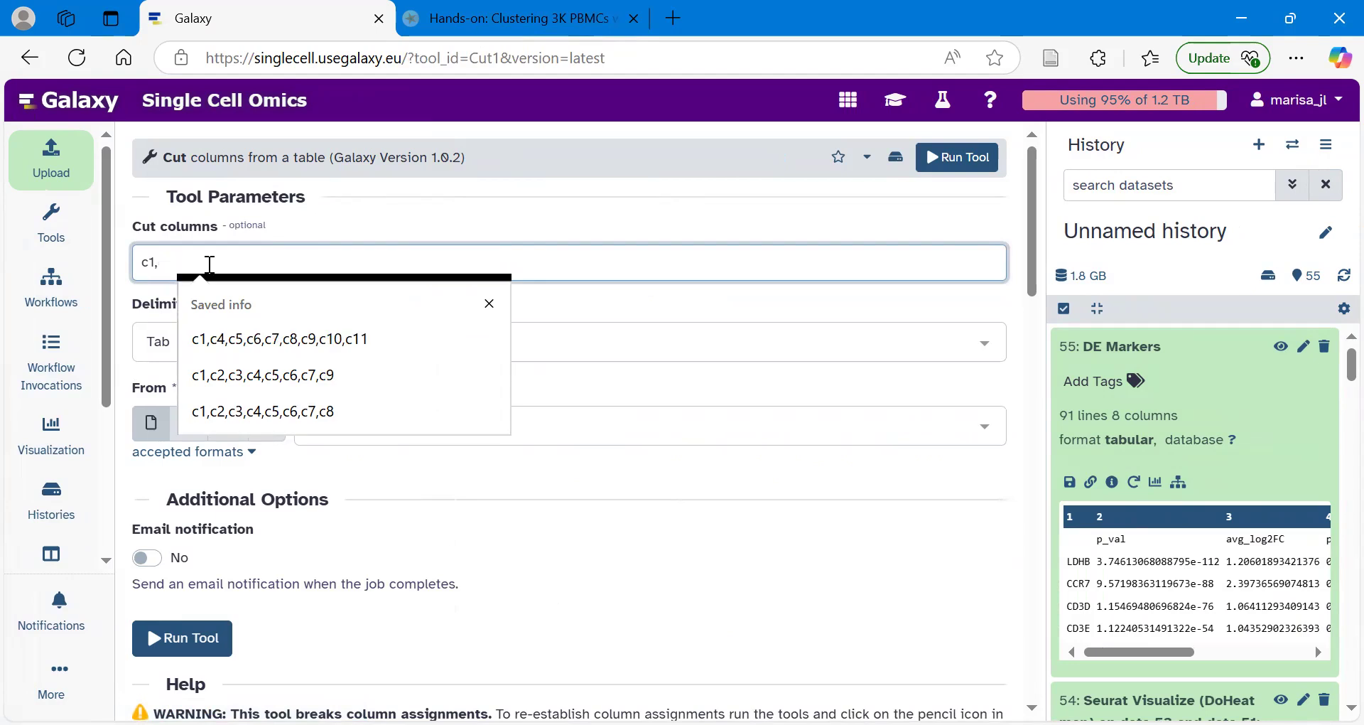
{"action": "key", "text": "BackSpace"}
{"action": "left_click", "coordinate": [338, 236]}
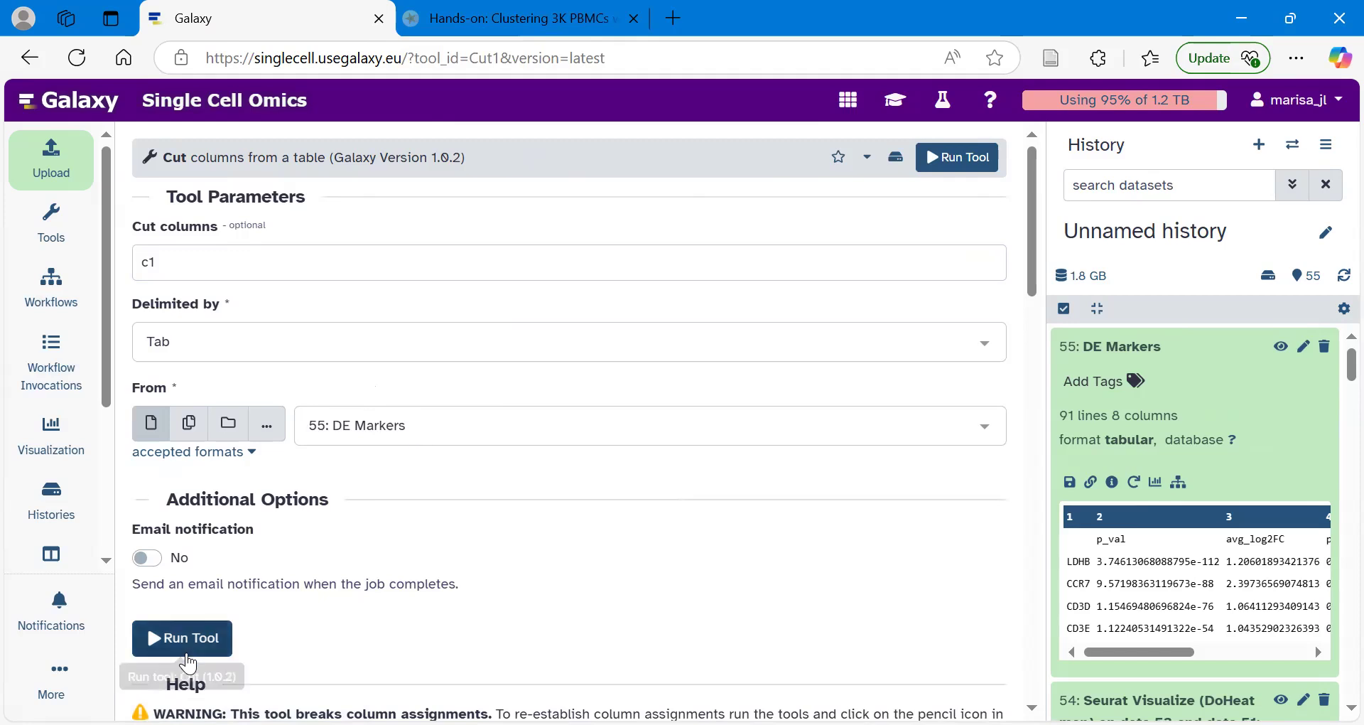
{"action": "left_click", "coordinate": [187, 647]}
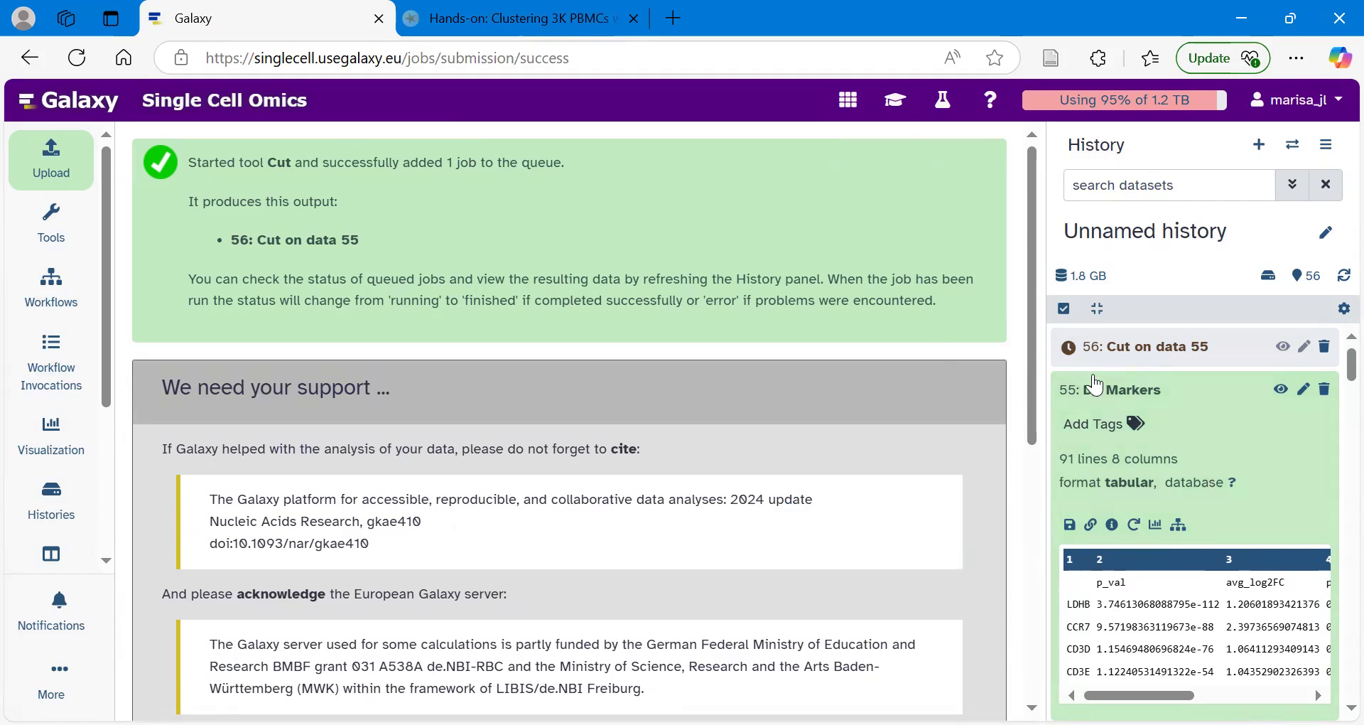
Open the DoHeatmap plot from dataset 54 in a new browser tab and examine the canonical marker expression
{"action": "left_click", "coordinate": [1114, 390]}
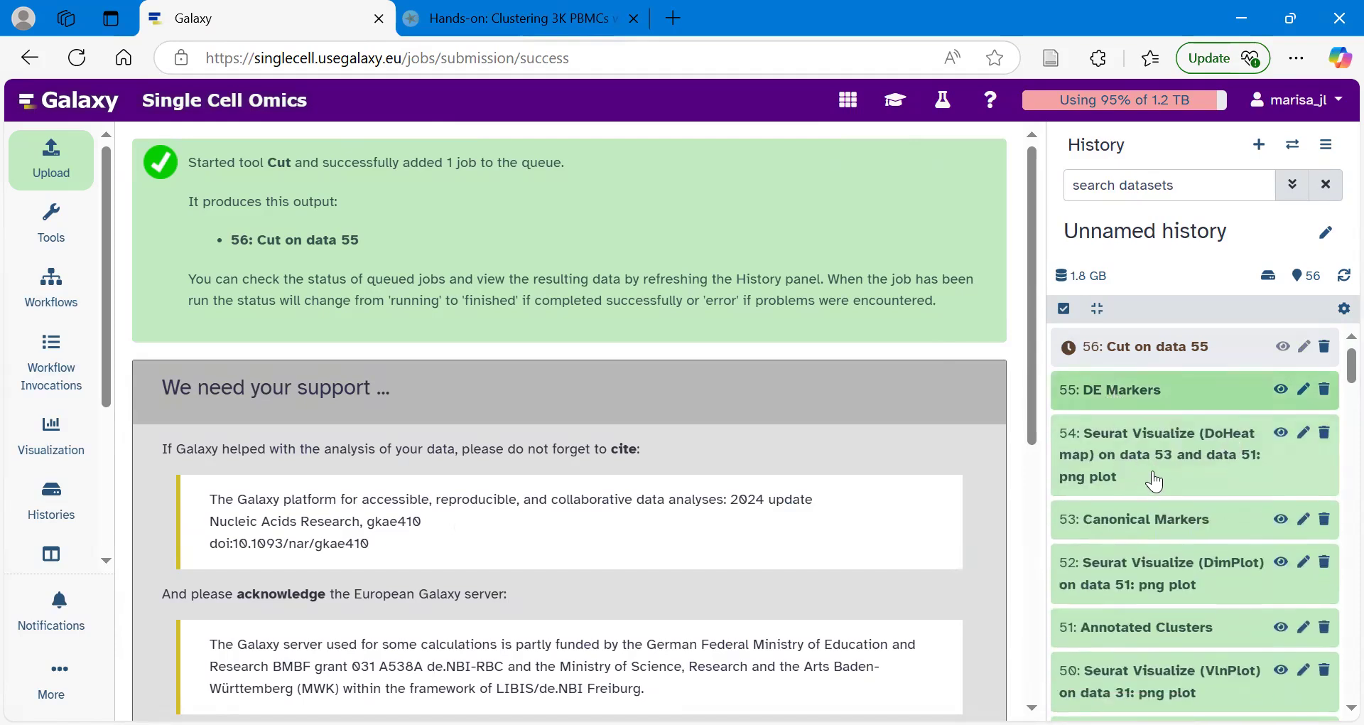
{"action": "left_click", "coordinate": [1283, 435]}
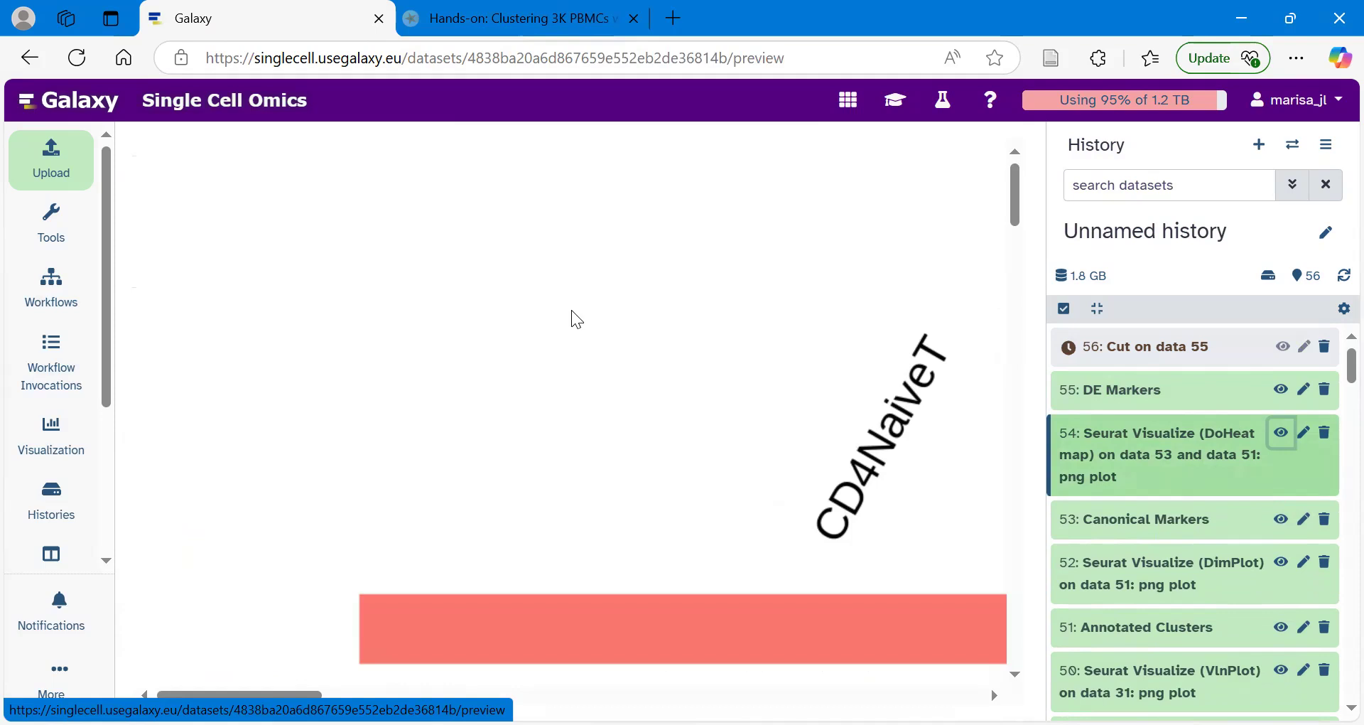
{"action": "right_click", "coordinate": [626, 332]}
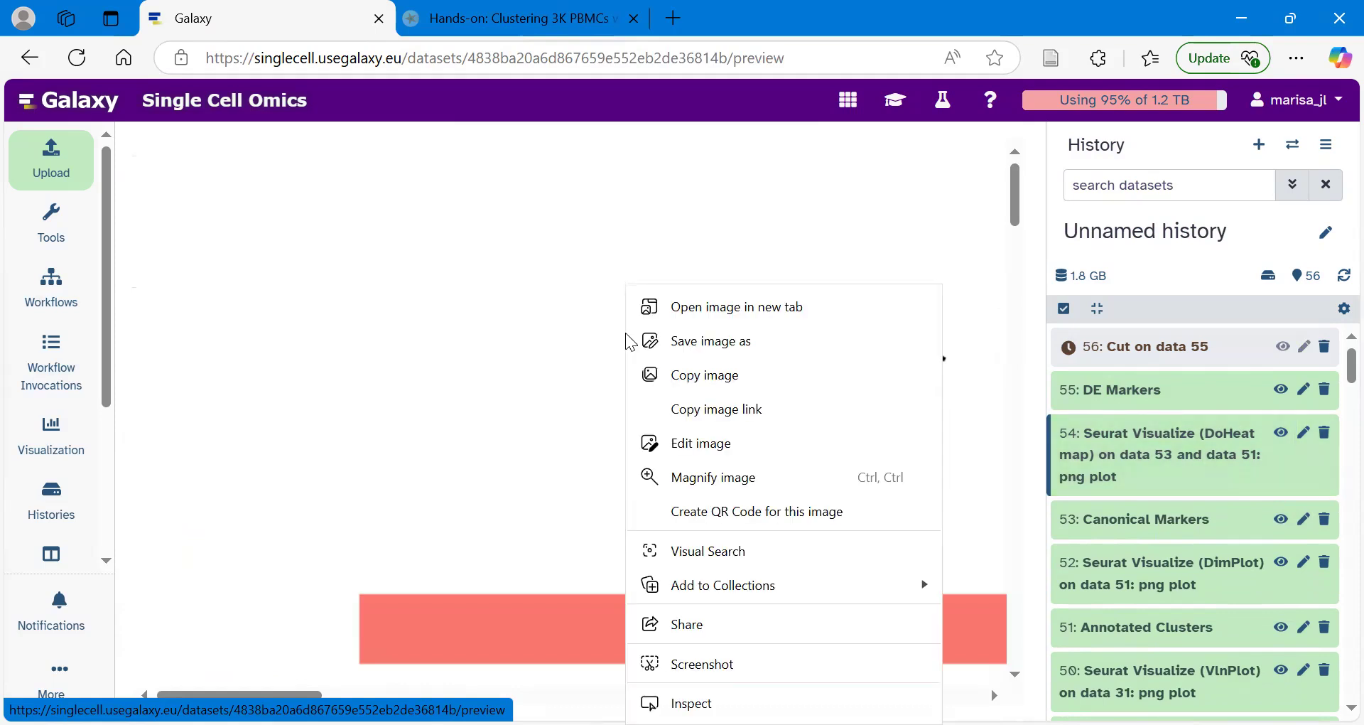
{"action": "left_click", "coordinate": [725, 306]}
{"action": "key", "text": "ctrl+Tab"}
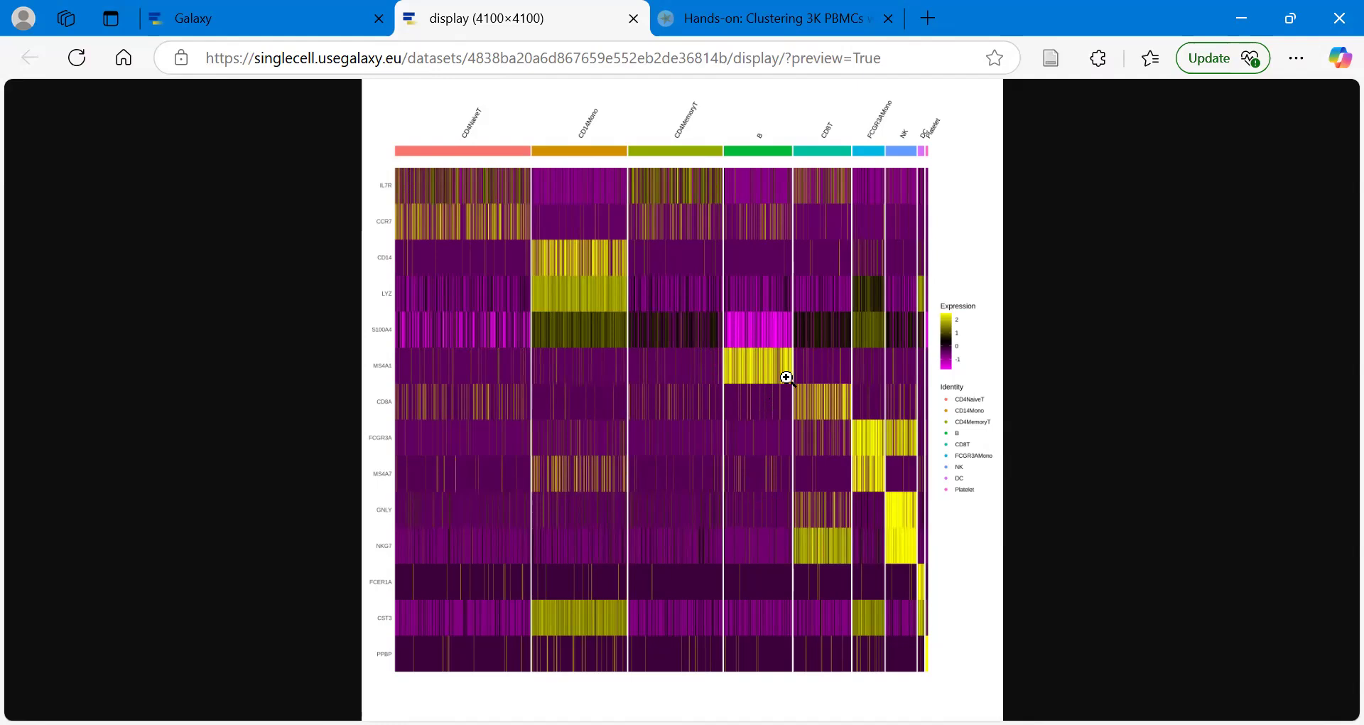
Return to the Galaxy history and expand dataset 56, Cut on data 55, to check its gene list
{"action": "left_click", "coordinate": [274, 10]}
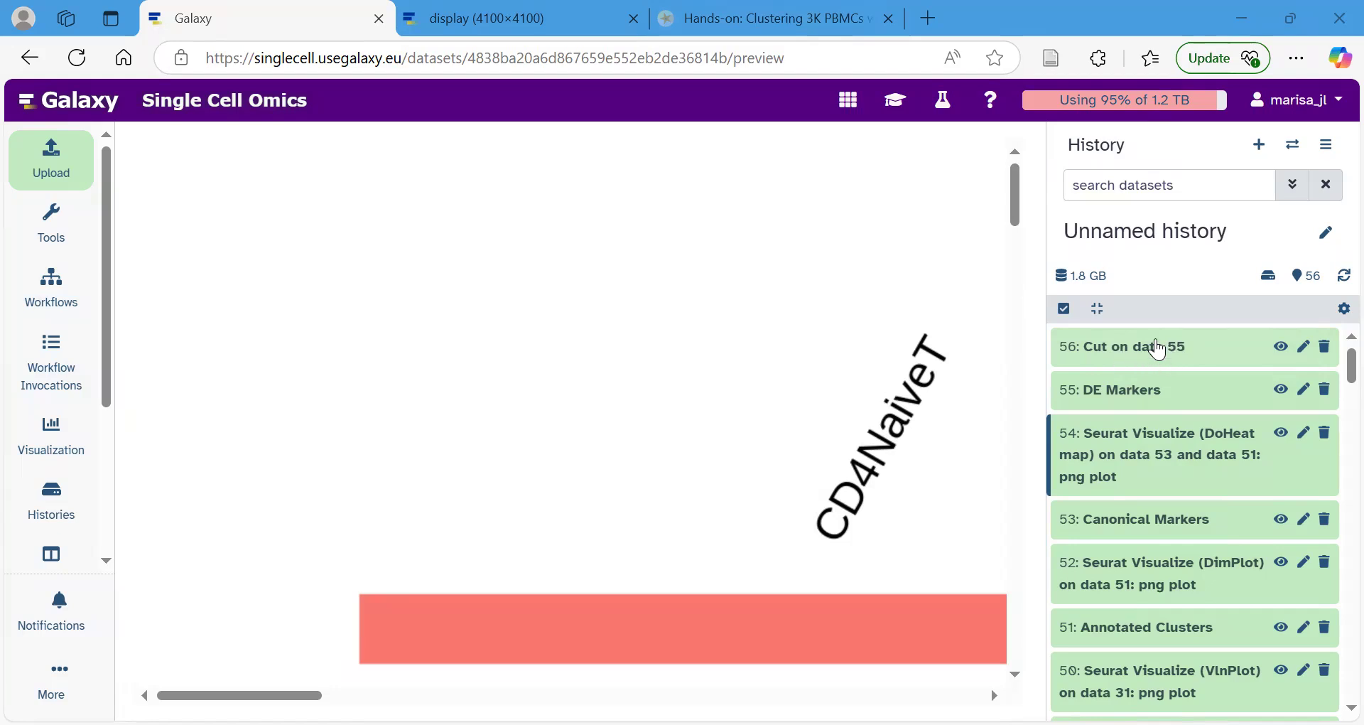
{"action": "left_click", "coordinate": [1159, 348]}
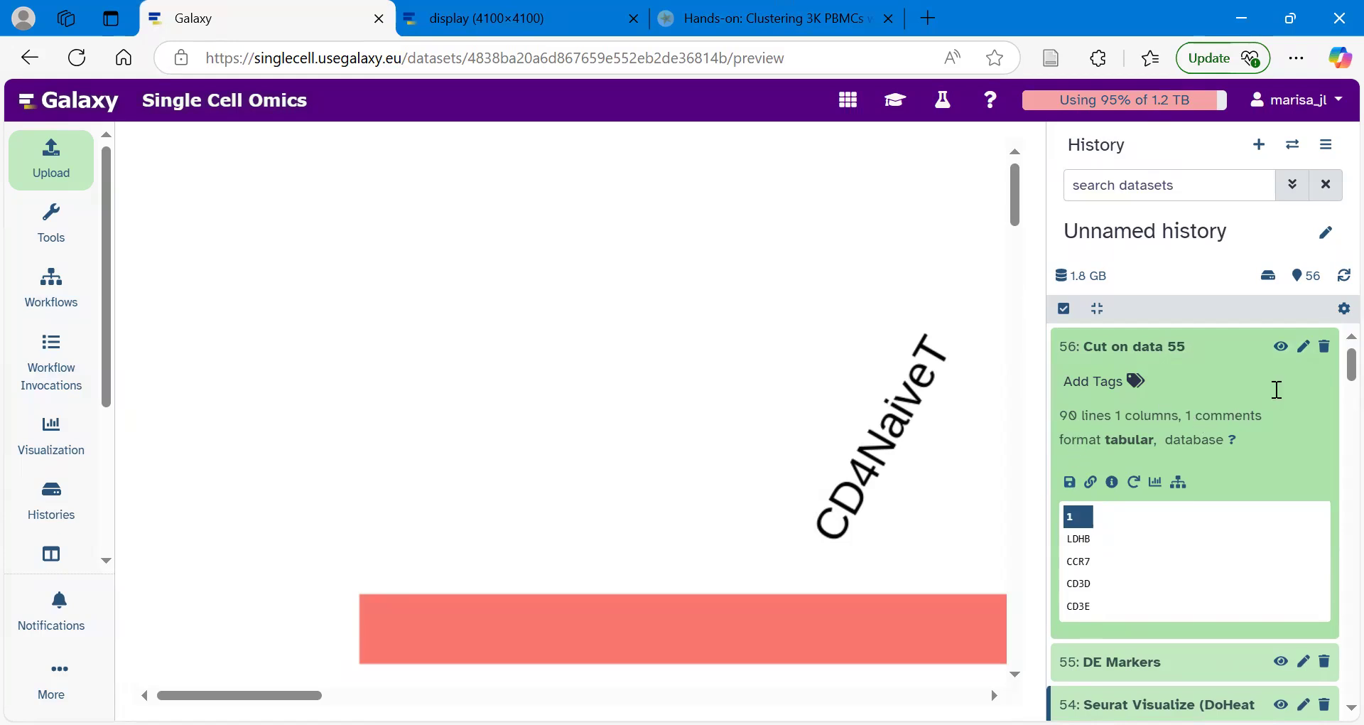
Rename dataset 56, Cut on data 55, as Input DE Markers, save the attributes and collapse the dataset in the history
{"action": "left_click", "coordinate": [1306, 349]}
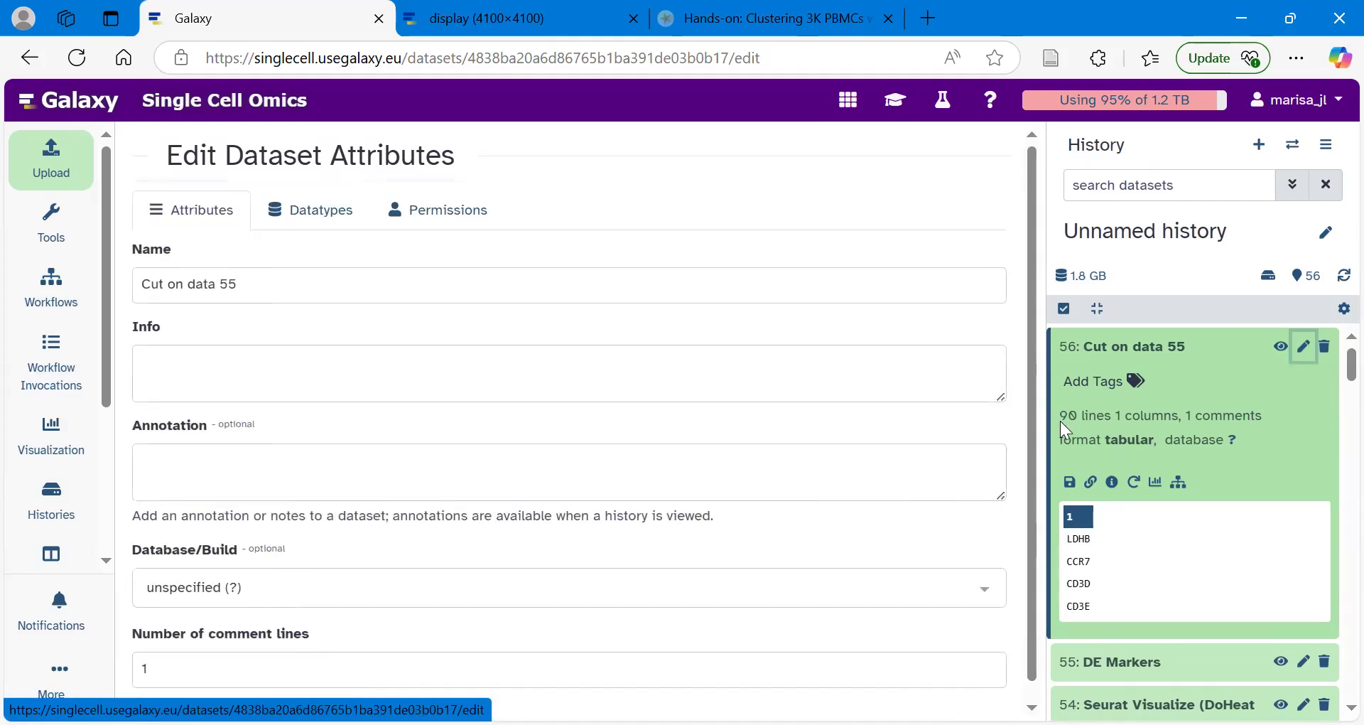
{"action": "left_click_drag", "start_coordinate": [248, 288], "coordinate": [112, 290]}
{"action": "key", "text": "BackSpace"}
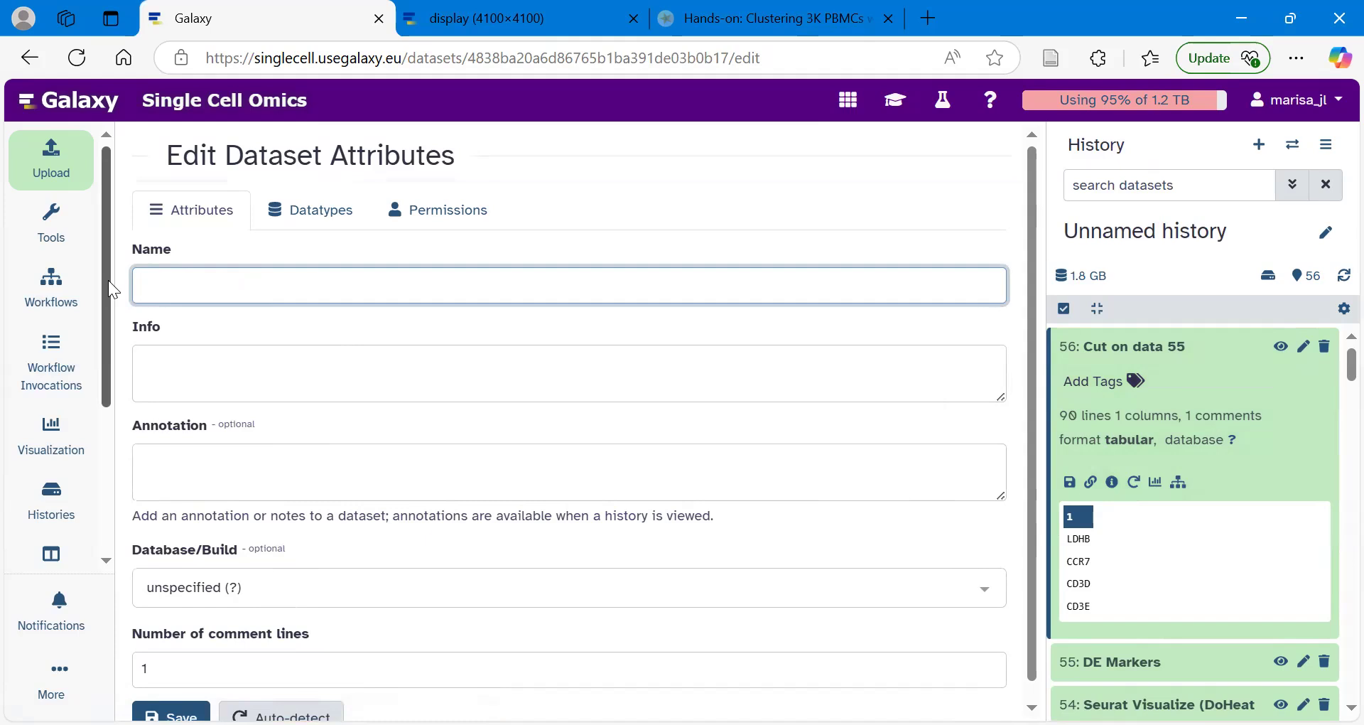
{"action": "type", "text": "Input"}
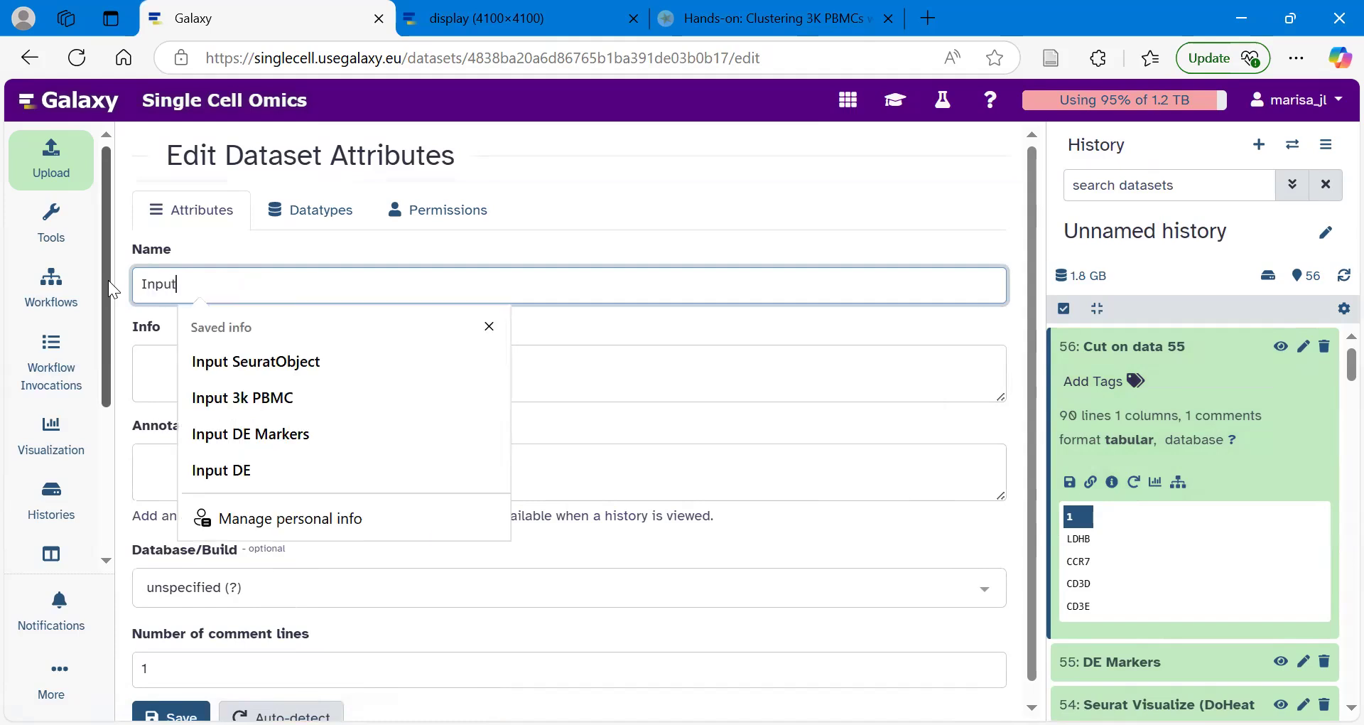
{"action": "type", "text": " DE Markers"}
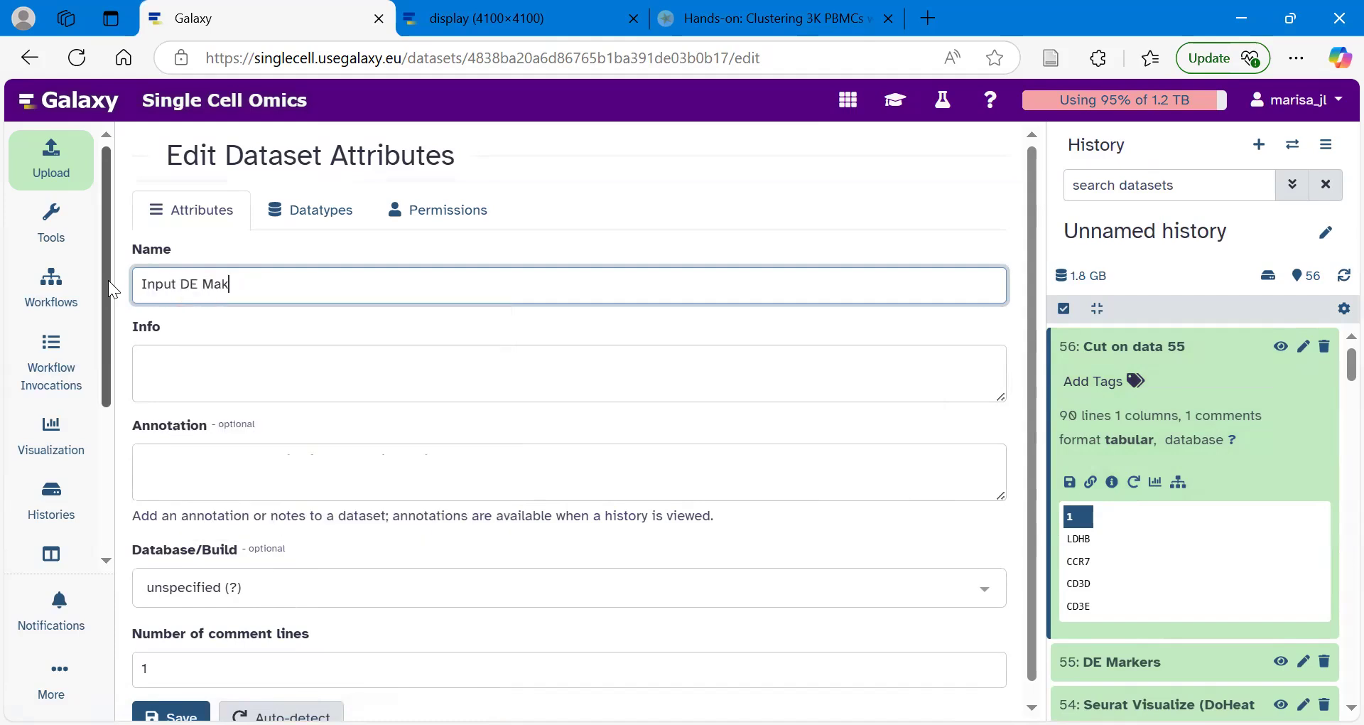
{"action": "left_click", "coordinate": [204, 260]}
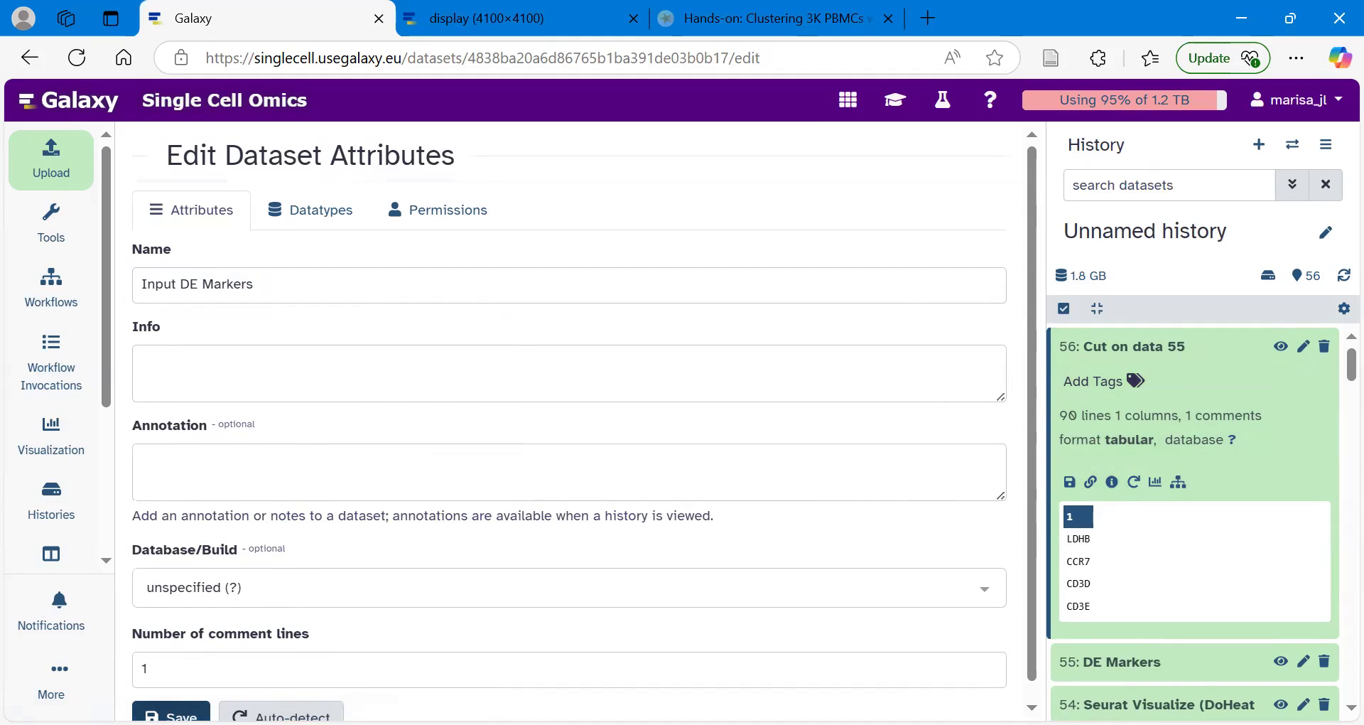
{"action": "left_click", "coordinate": [170, 714]}
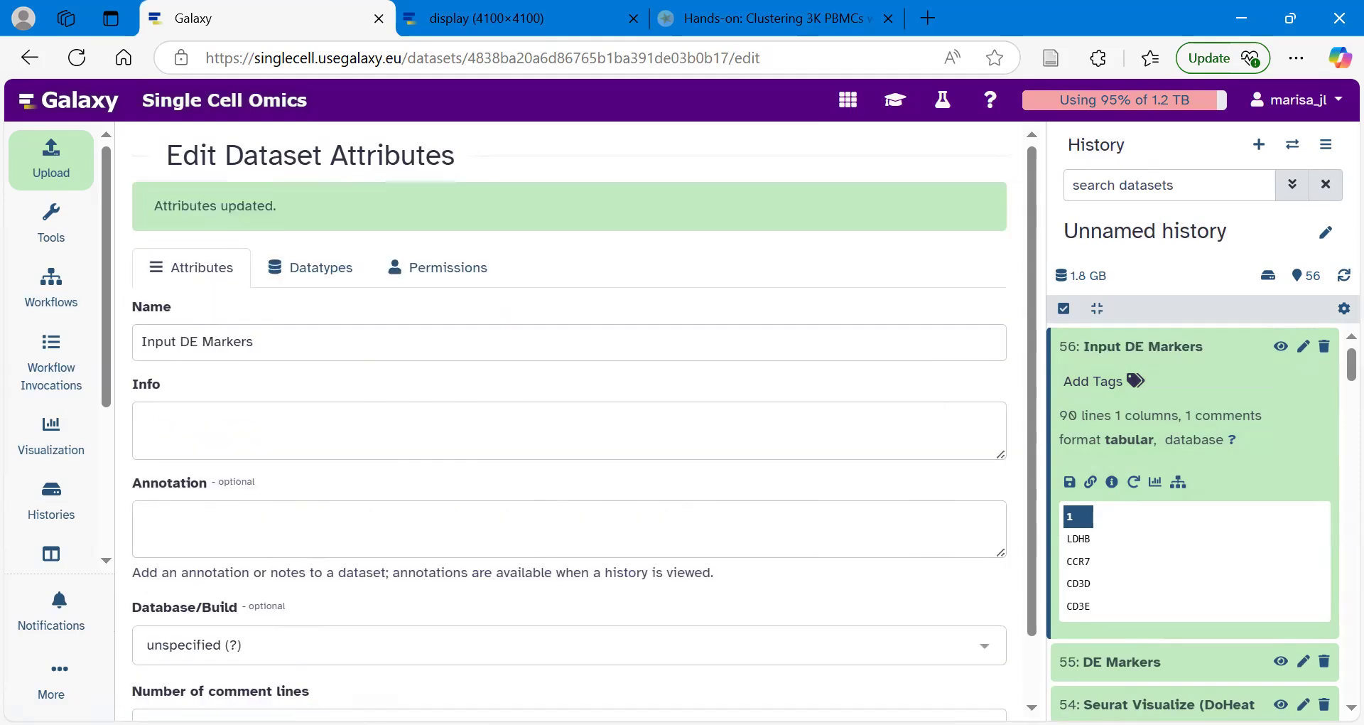
{"action": "left_click", "coordinate": [1147, 348]}
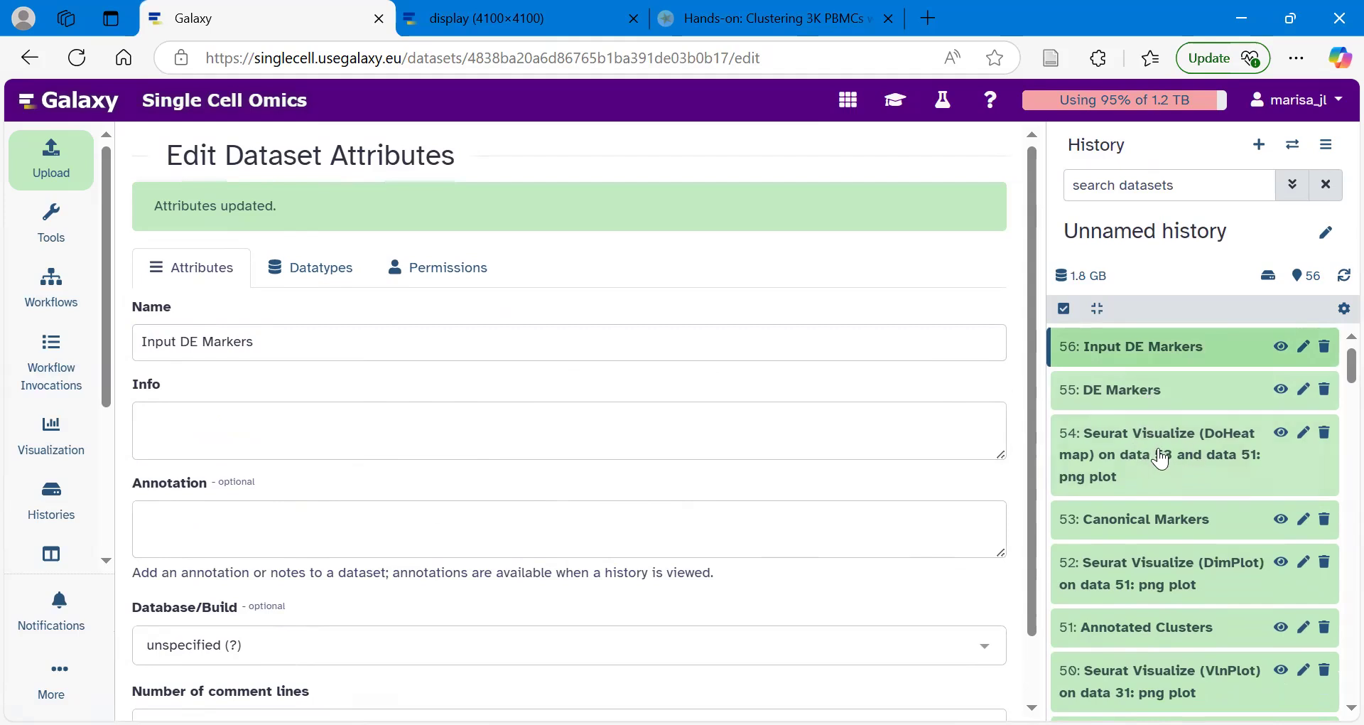
Reload the DoHeatmap job of dataset 54 for a rerun and set its list of features to plot to 56: Input DE Markers
{"action": "left_click", "coordinate": [1160, 455]}
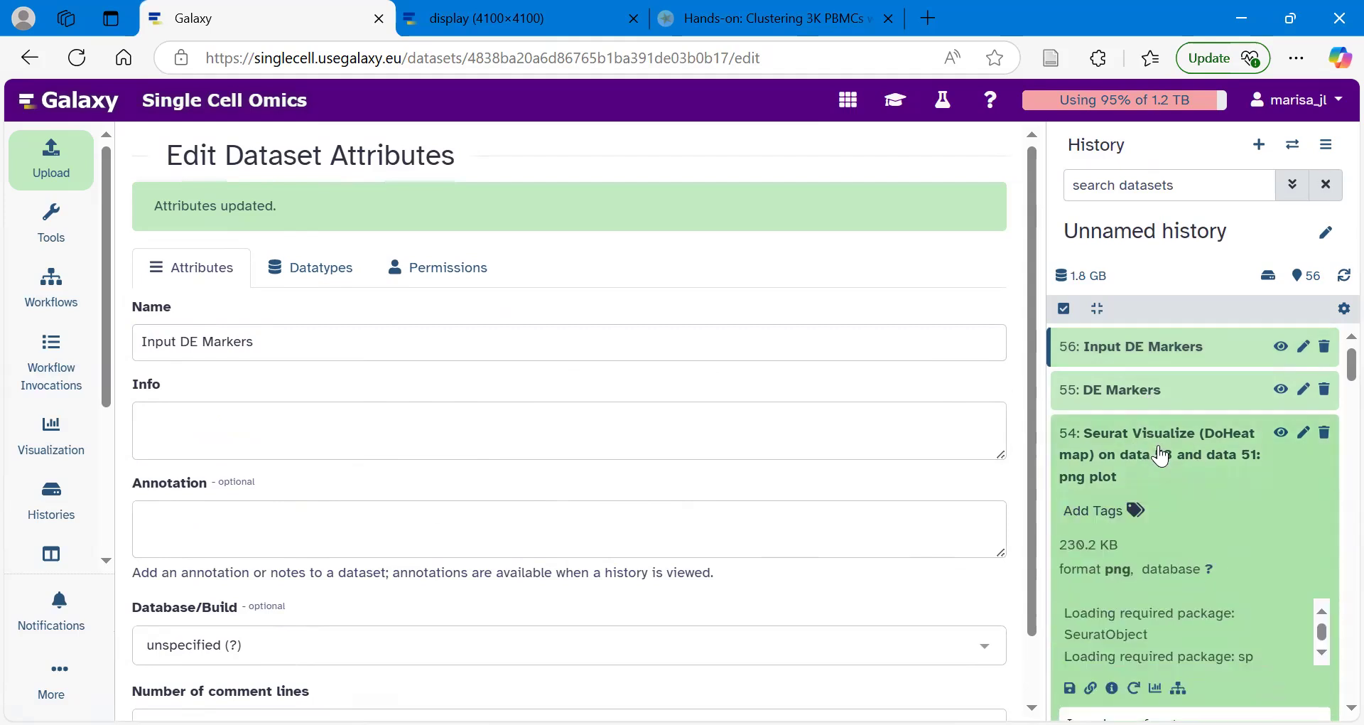
{"action": "scroll", "coordinate": [1160, 454], "scroll_direction": "down", "scroll_amount": 1}
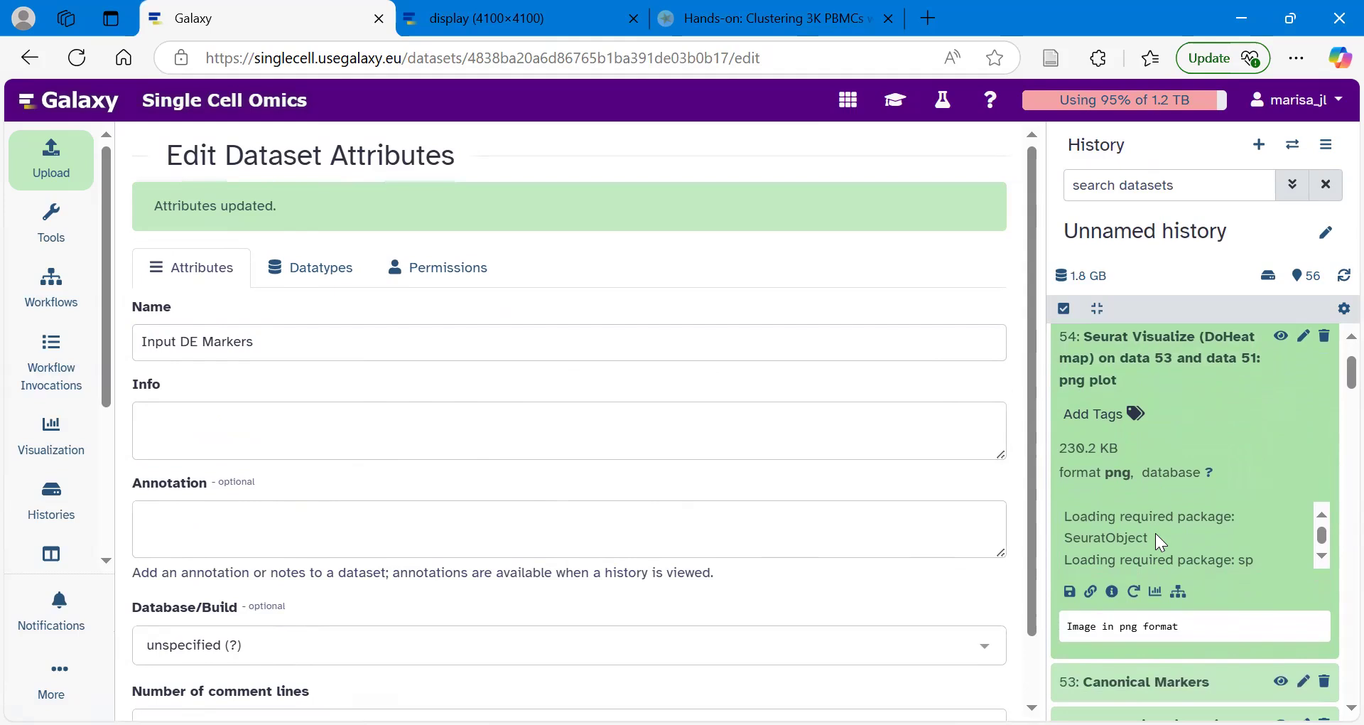
{"action": "left_click", "coordinate": [1135, 592]}
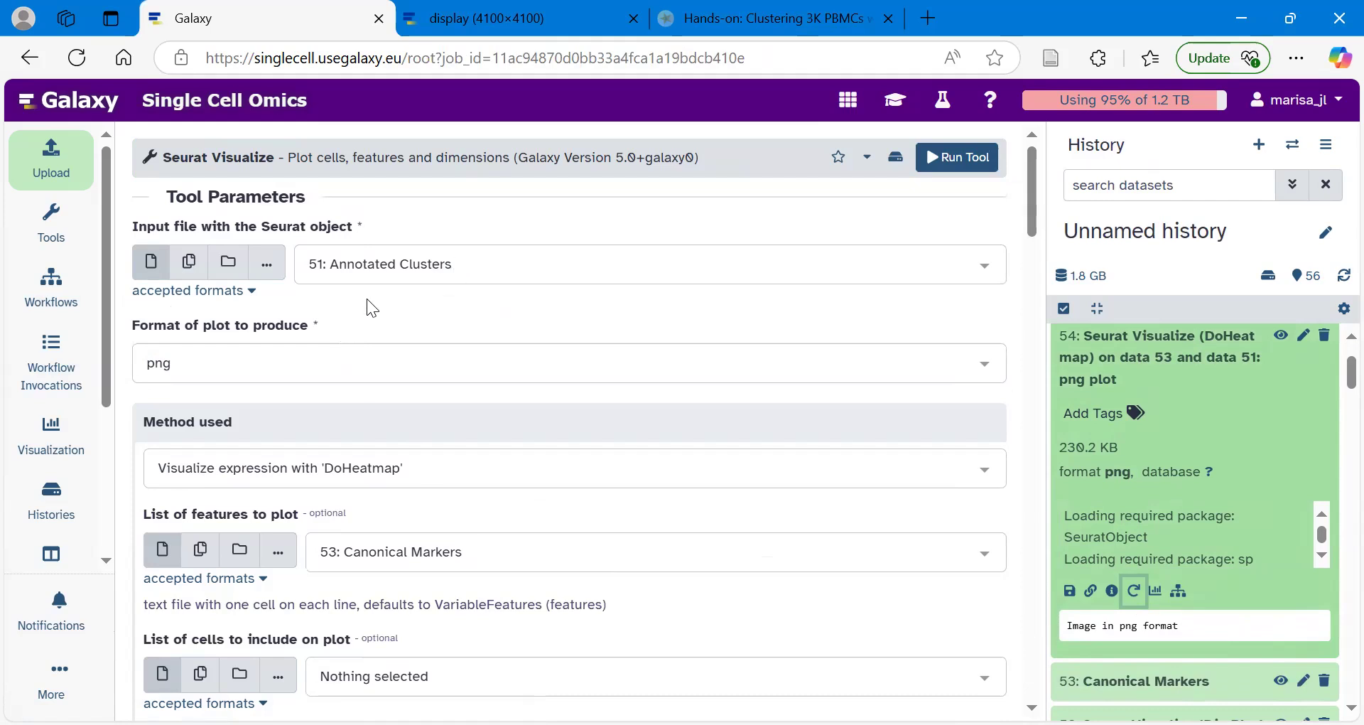
{"action": "scroll", "coordinate": [364, 301], "scroll_direction": "down", "scroll_amount": 2}
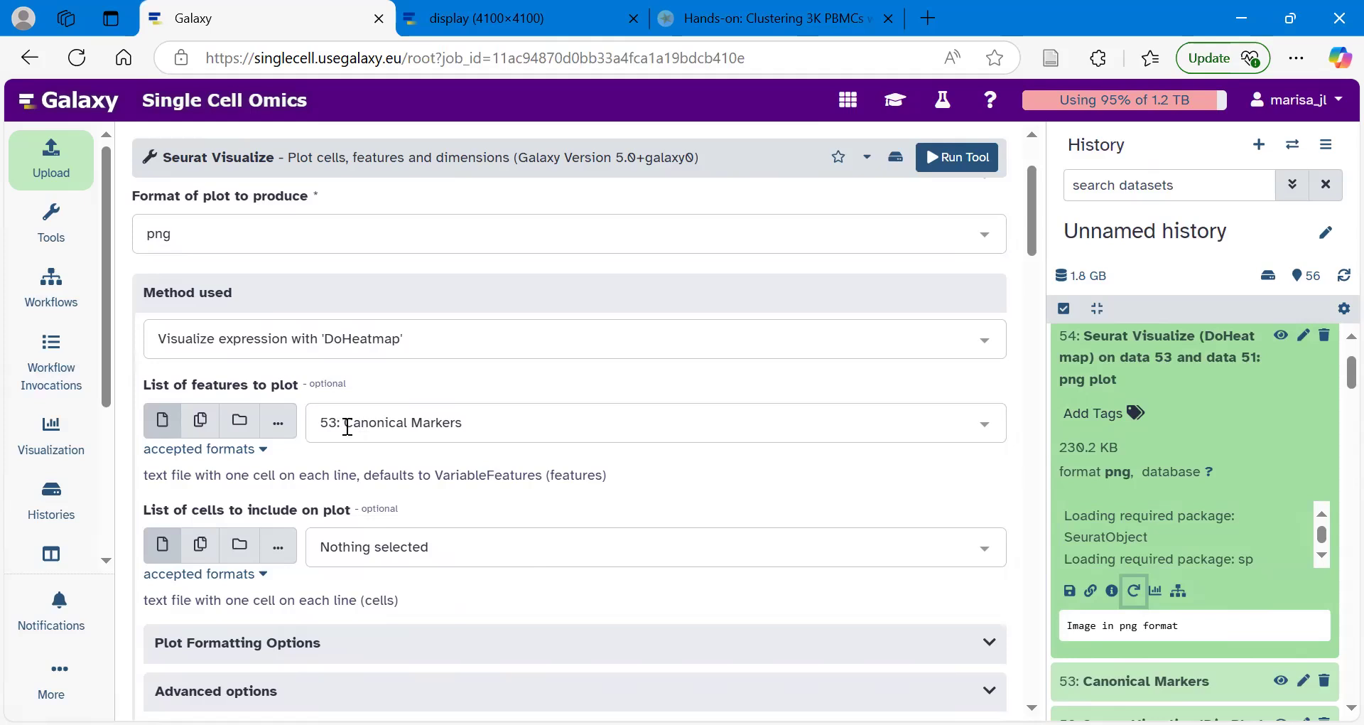
{"action": "left_click", "coordinate": [393, 430]}
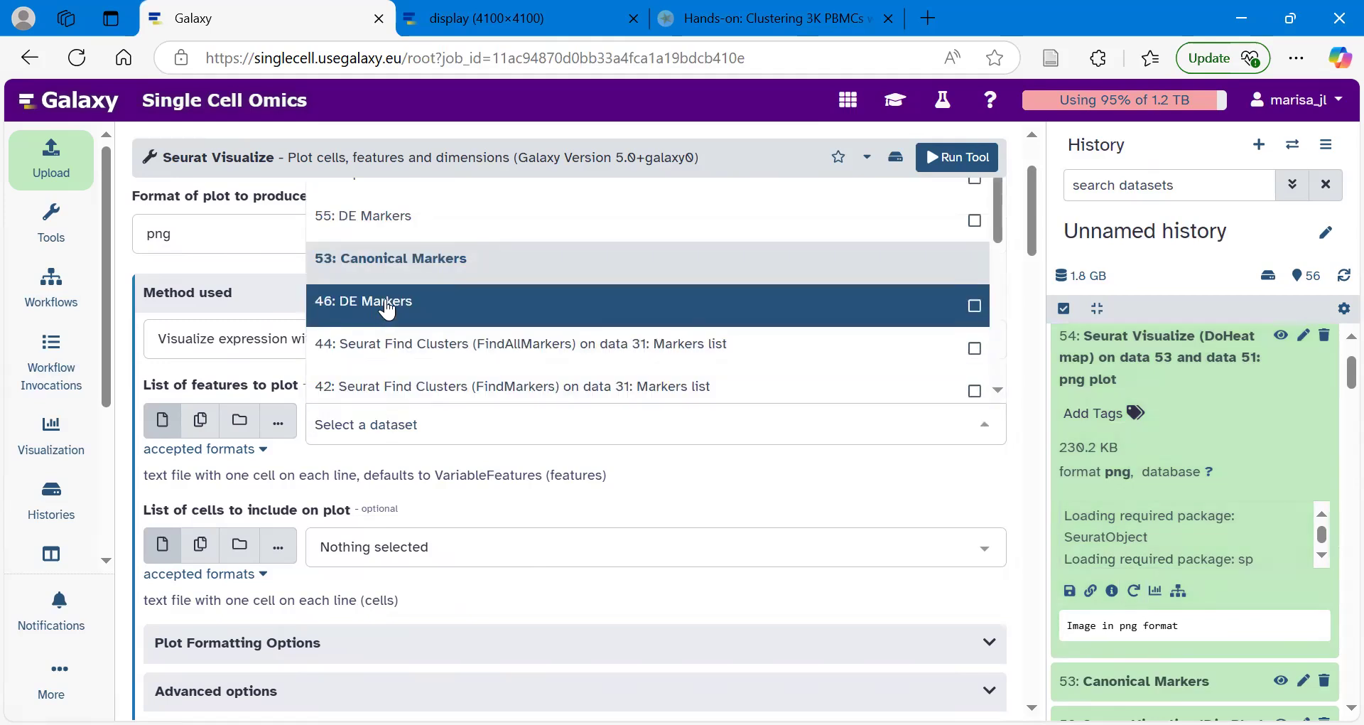
{"action": "scroll", "coordinate": [387, 309], "scroll_direction": "up", "scroll_amount": 1}
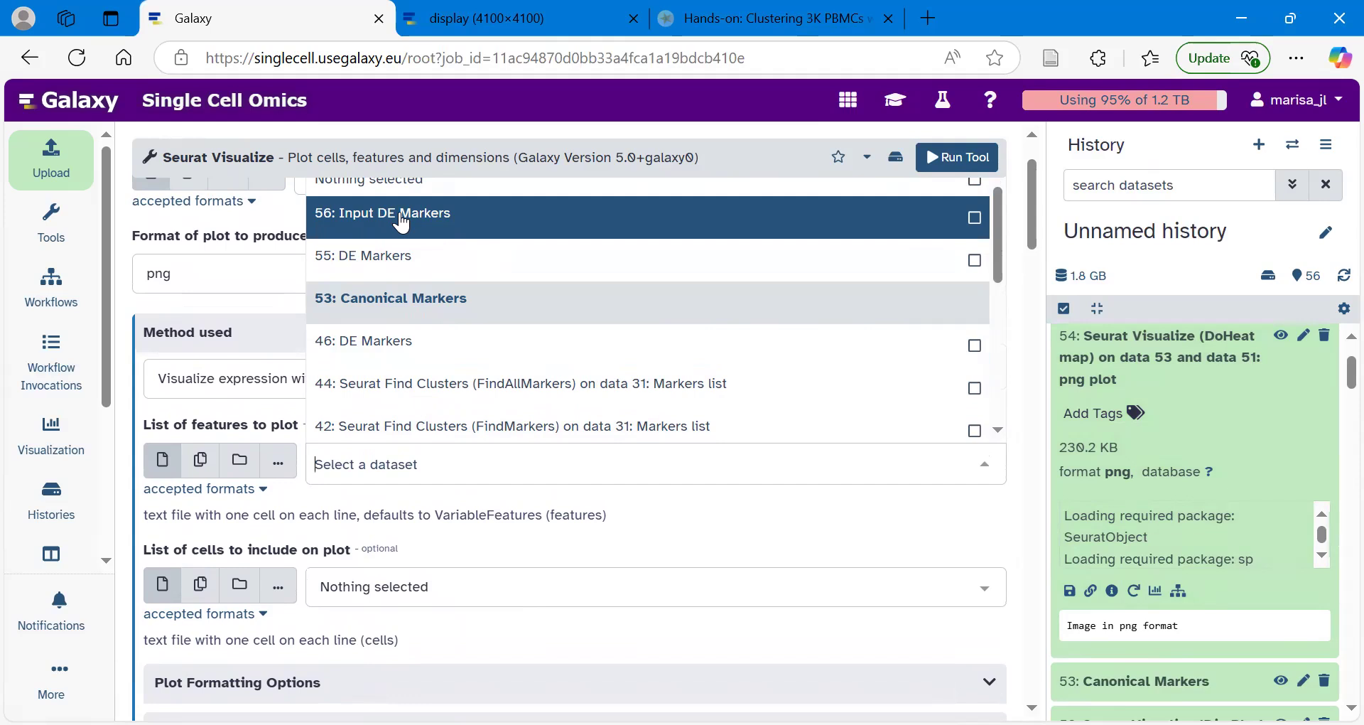
{"action": "left_click", "coordinate": [407, 220]}
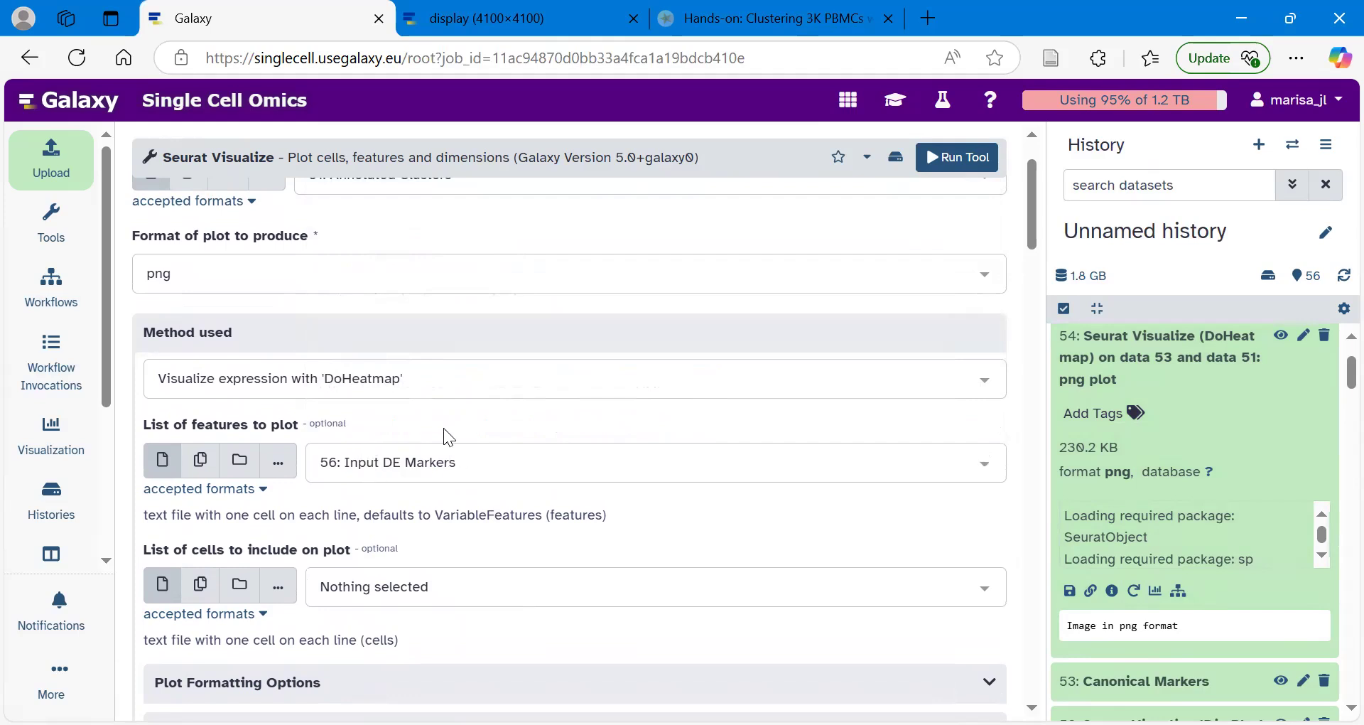
Check the heatmap's plot formatting options and plot size, and run Seurat Visualize
{"action": "scroll", "coordinate": [444, 428], "scroll_direction": "down", "scroll_amount": 5}
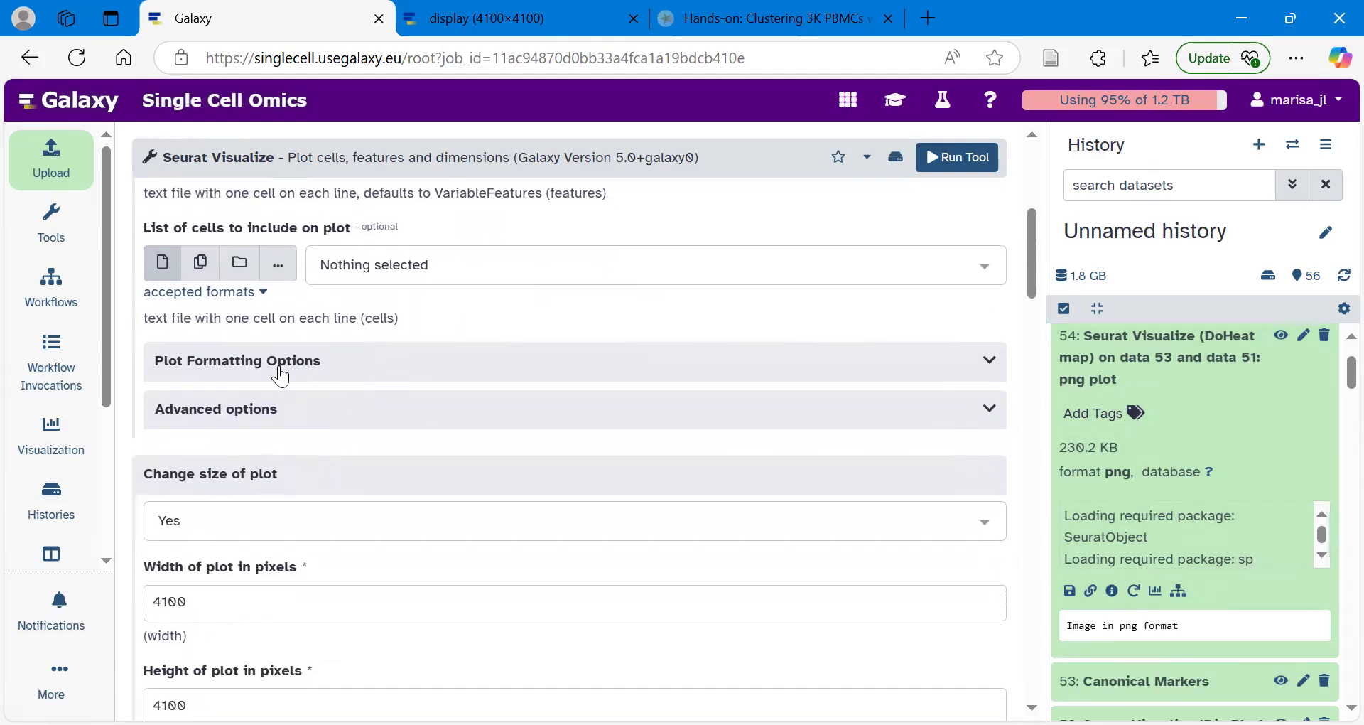
{"action": "left_click", "coordinate": [280, 376]}
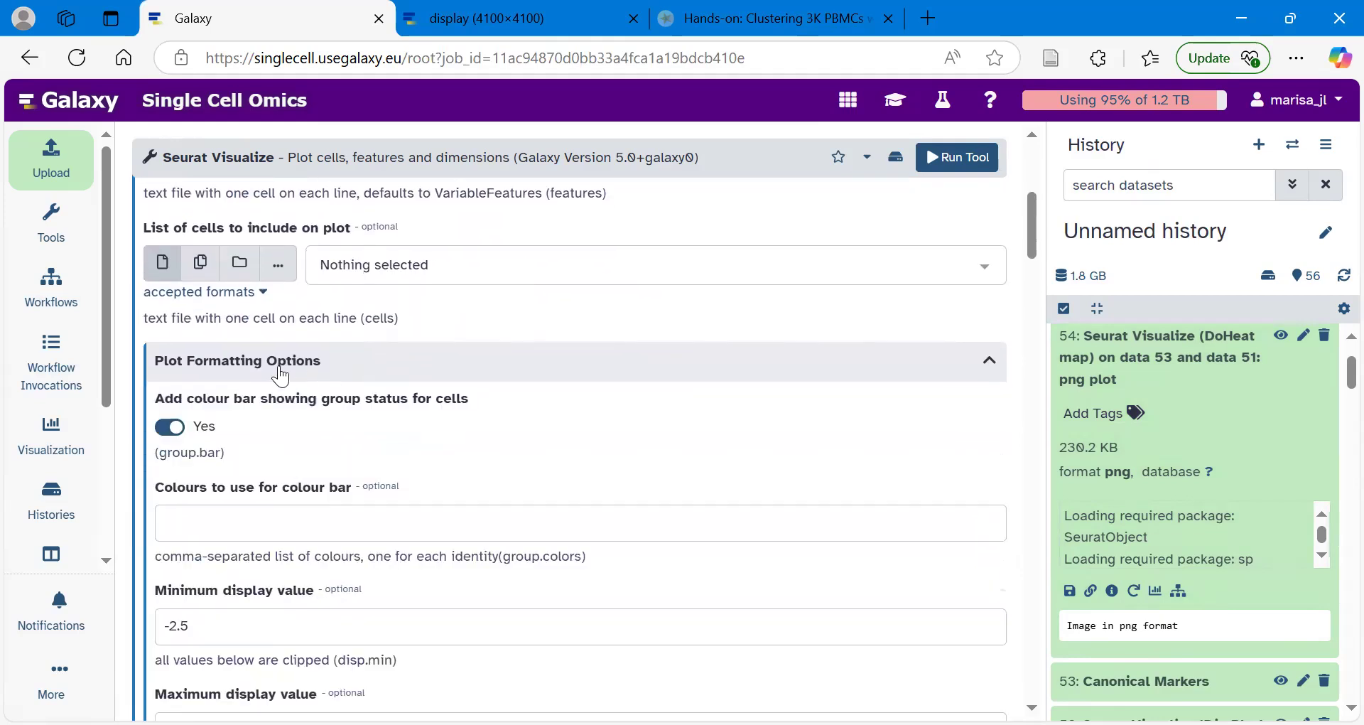
{"action": "scroll", "coordinate": [280, 370], "scroll_direction": "down", "scroll_amount": 5}
{"action": "scroll", "coordinate": [281, 366], "scroll_direction": "down", "scroll_amount": 2}
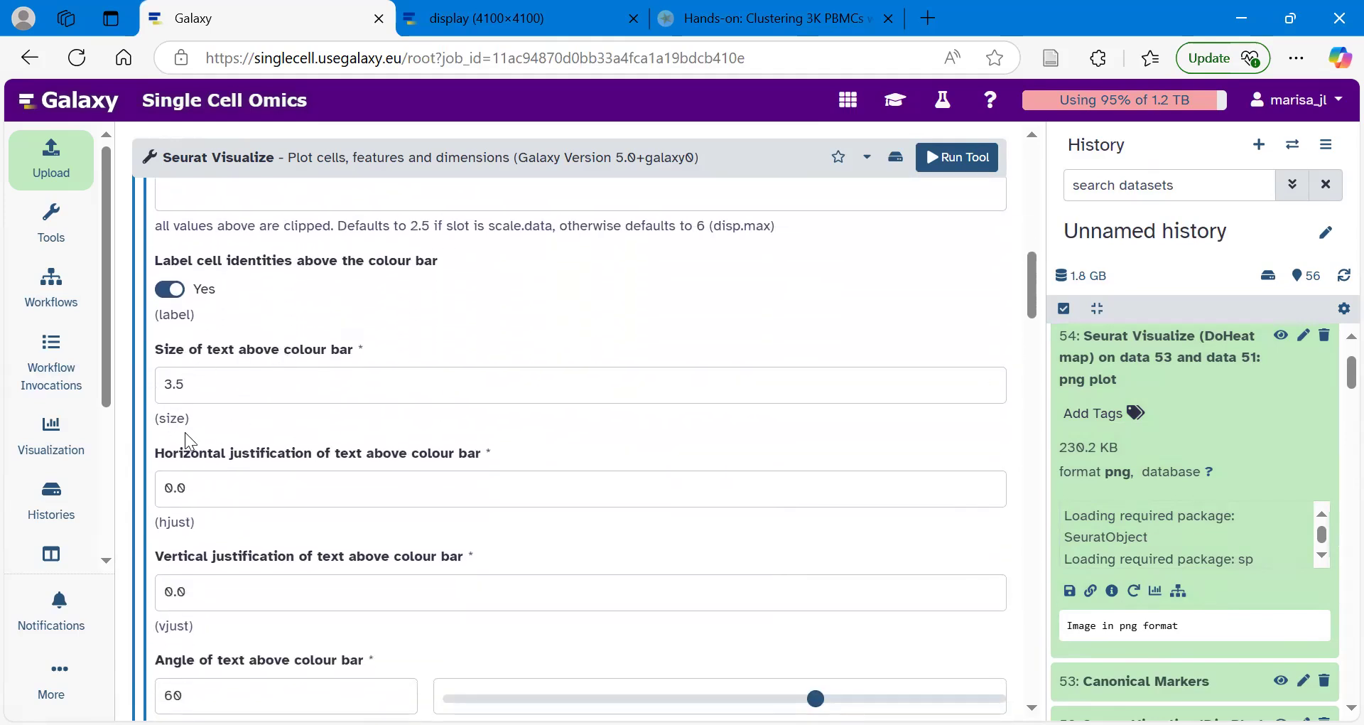
{"action": "scroll", "coordinate": [184, 432], "scroll_direction": "down", "scroll_amount": 2}
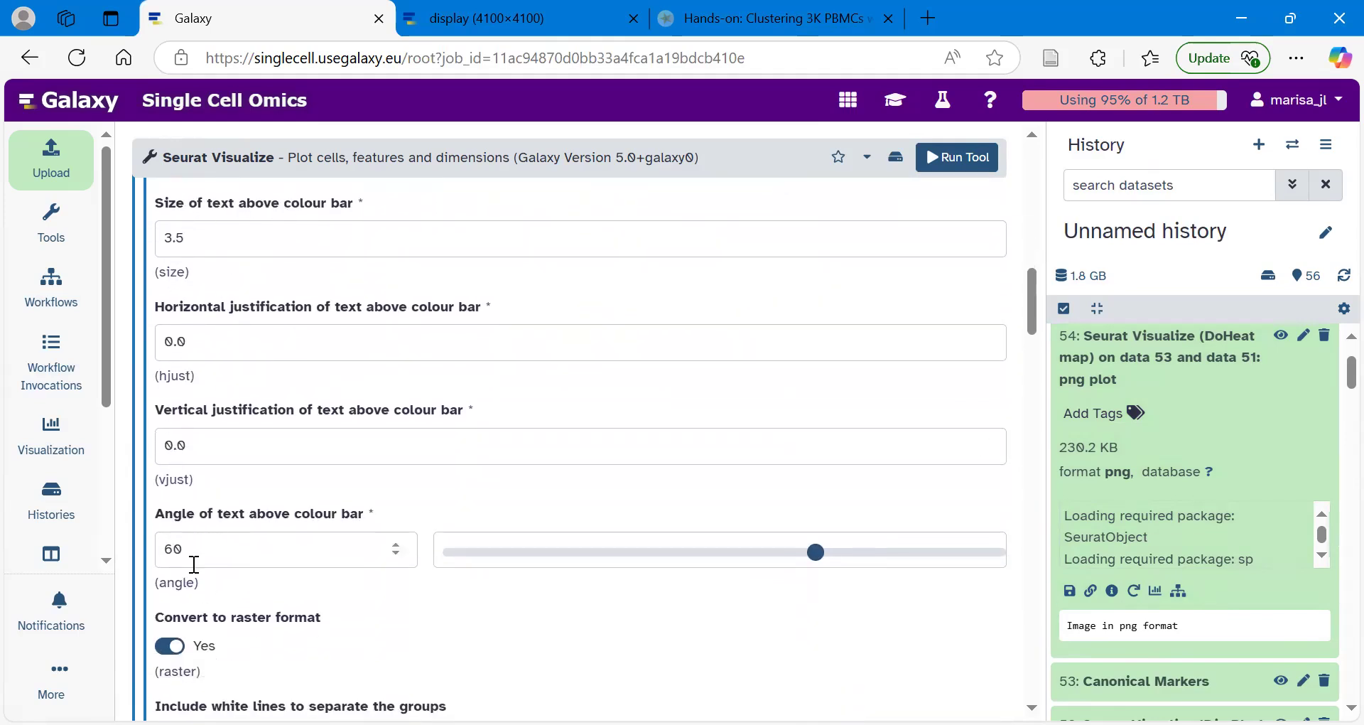
{"action": "scroll", "coordinate": [280, 570], "scroll_direction": "down", "scroll_amount": 10}
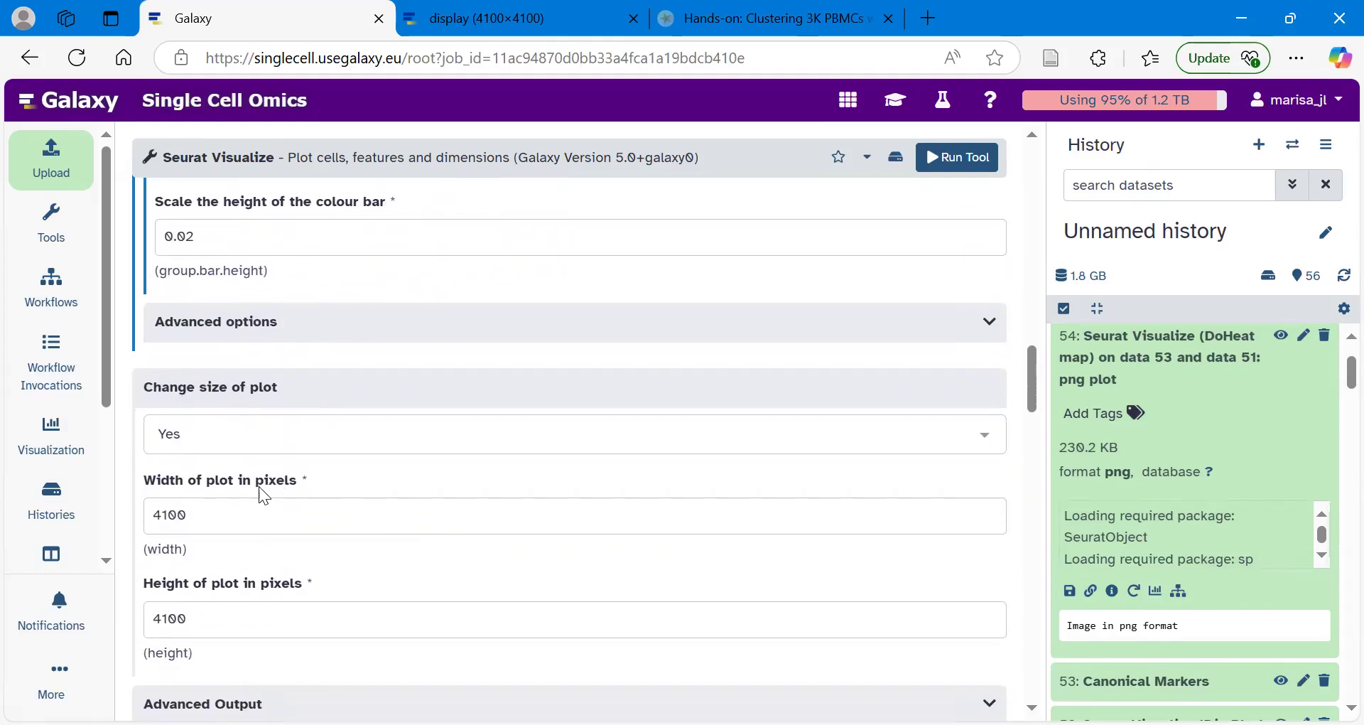
{"action": "scroll", "coordinate": [181, 481], "scroll_direction": "down", "scroll_amount": 1}
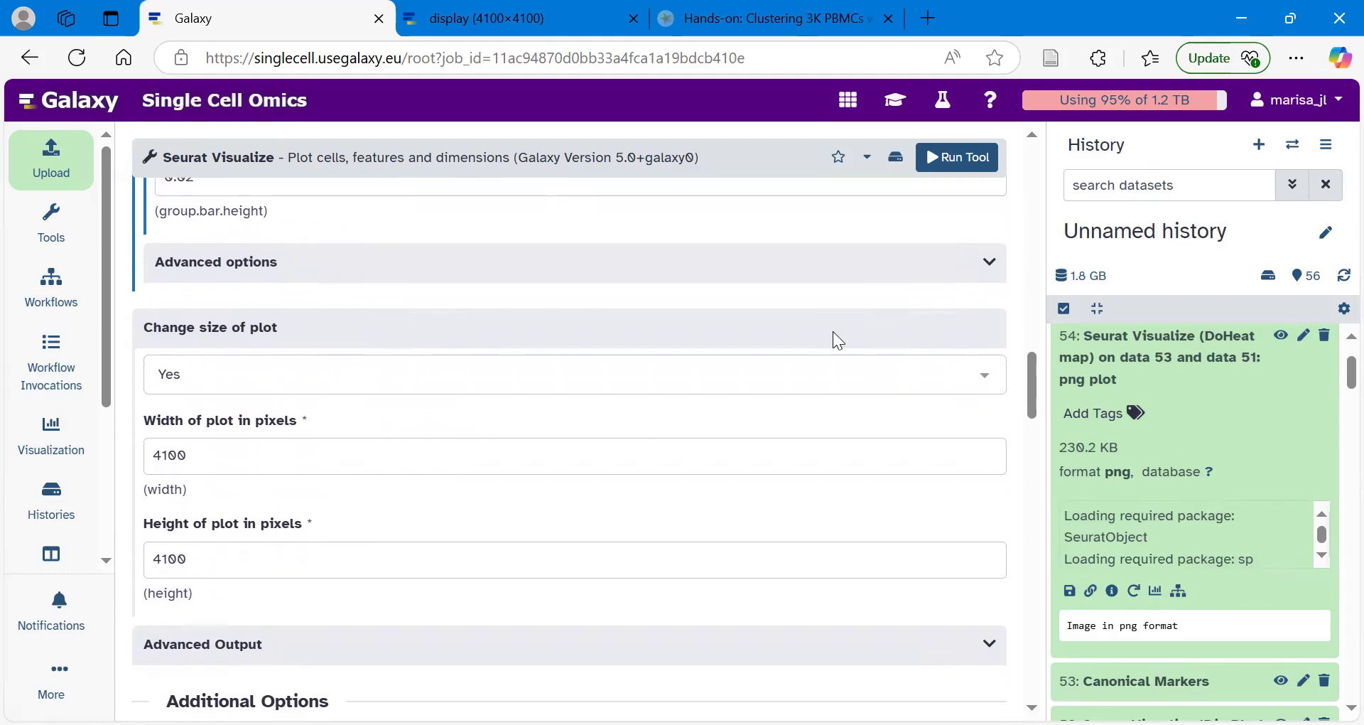
{"action": "left_click", "coordinate": [960, 161]}
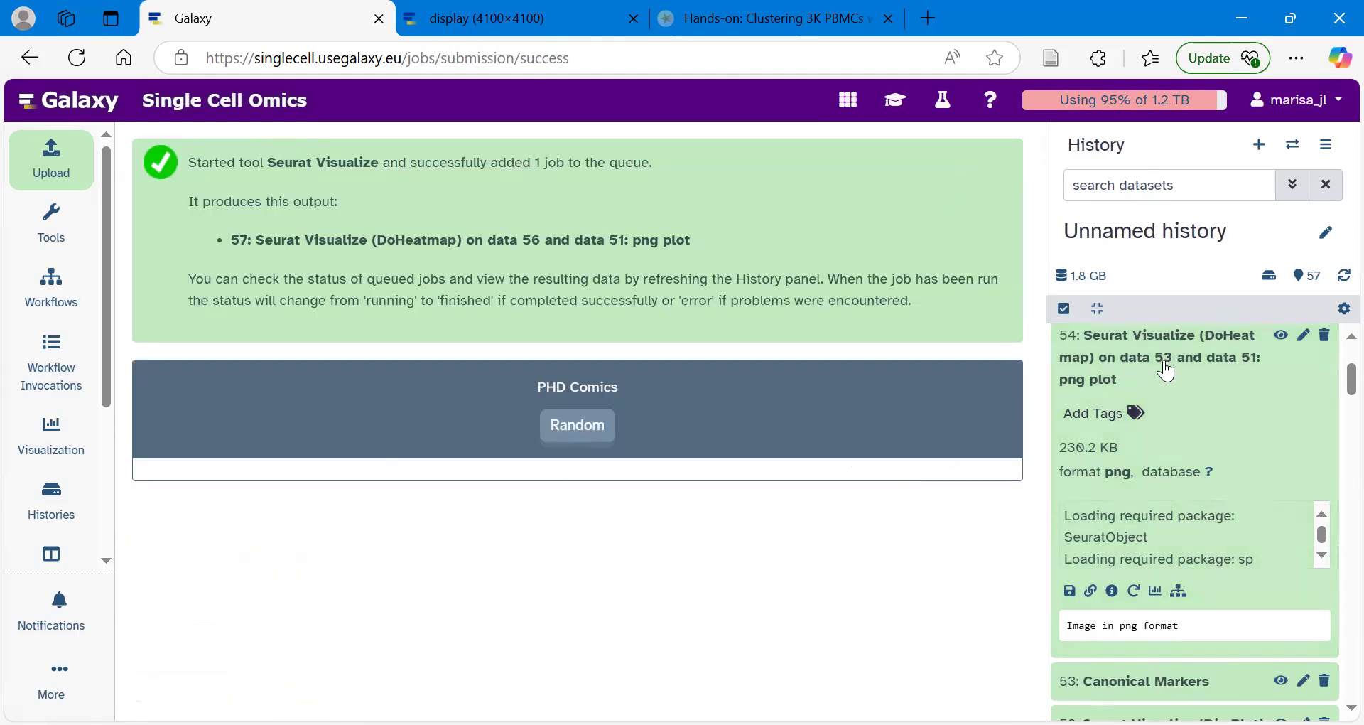
Collapse dataset 54, open the DoHeatmap plot from dataset 57 in a new browser tab and examine the DE marker expression
{"action": "scroll", "coordinate": [1166, 370], "scroll_direction": "up", "scroll_amount": 3}
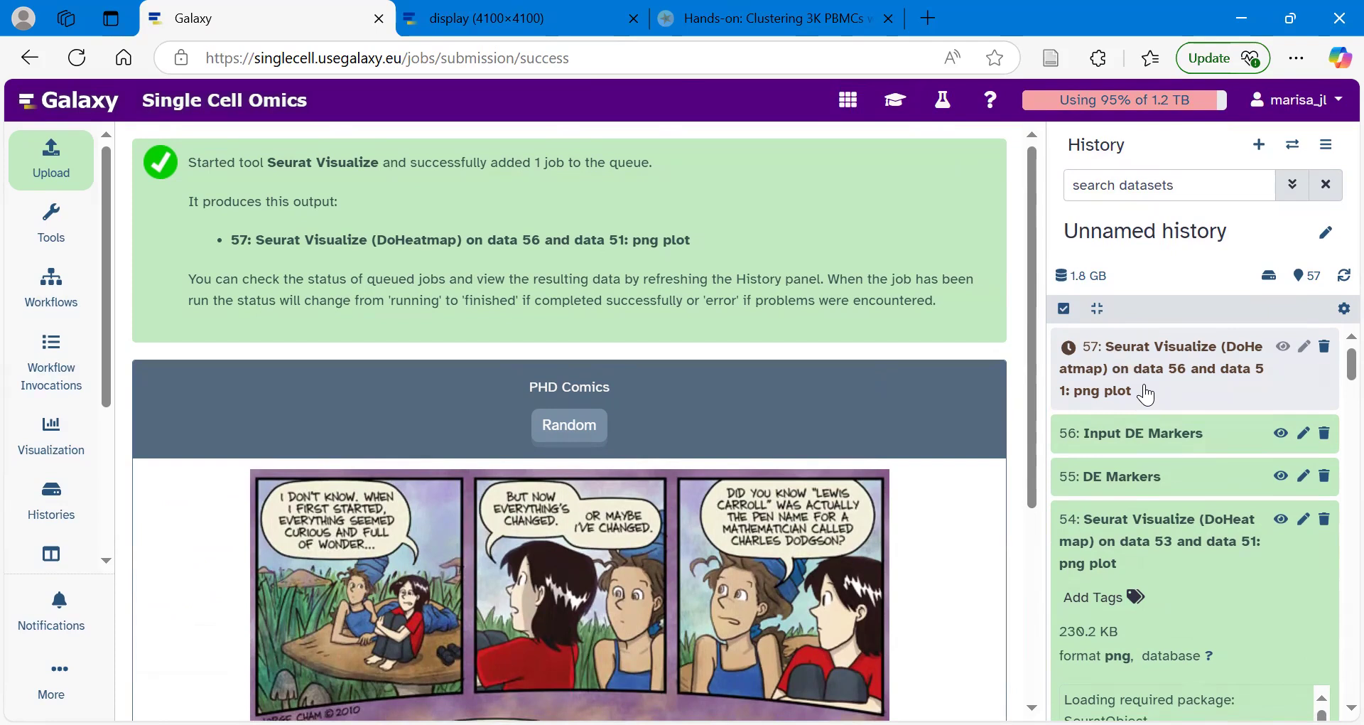
{"action": "left_click", "coordinate": [1136, 530]}
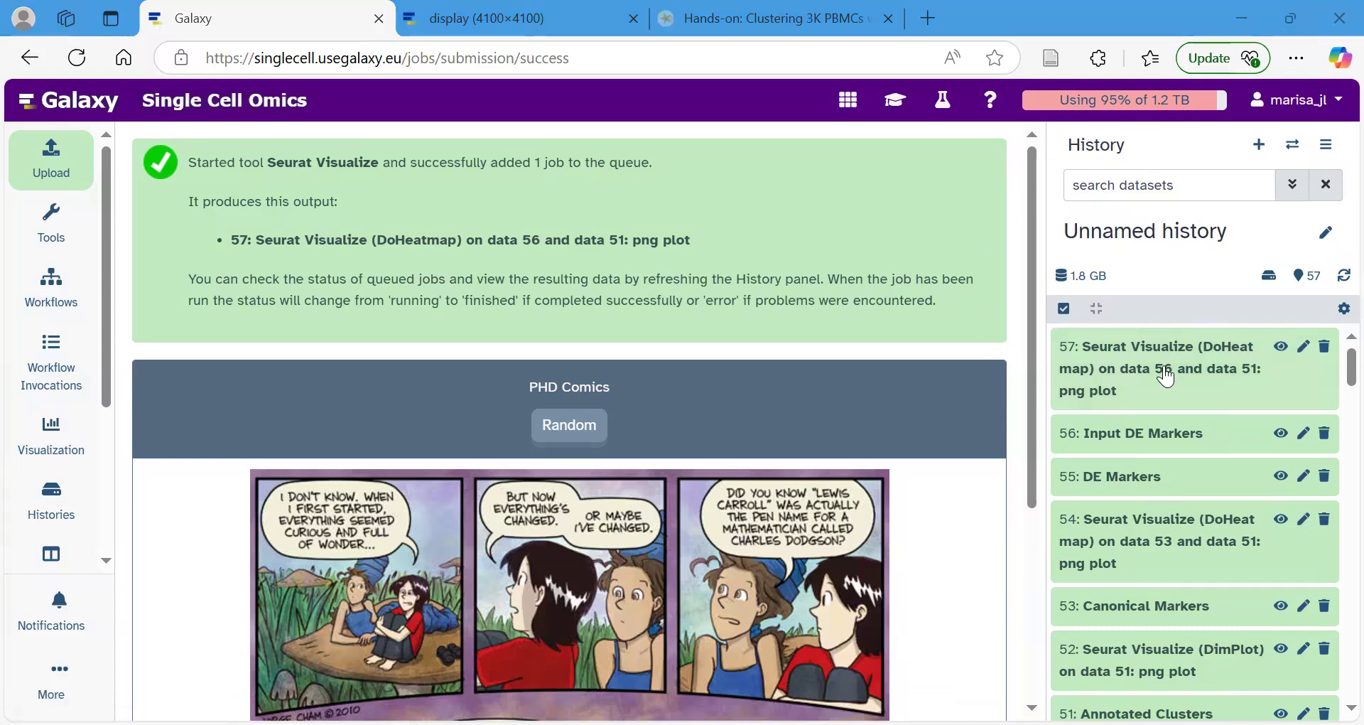
{"action": "left_click", "coordinate": [1283, 349]}
{"action": "right_click", "coordinate": [660, 246]}
{"action": "left_click", "coordinate": [748, 267]}
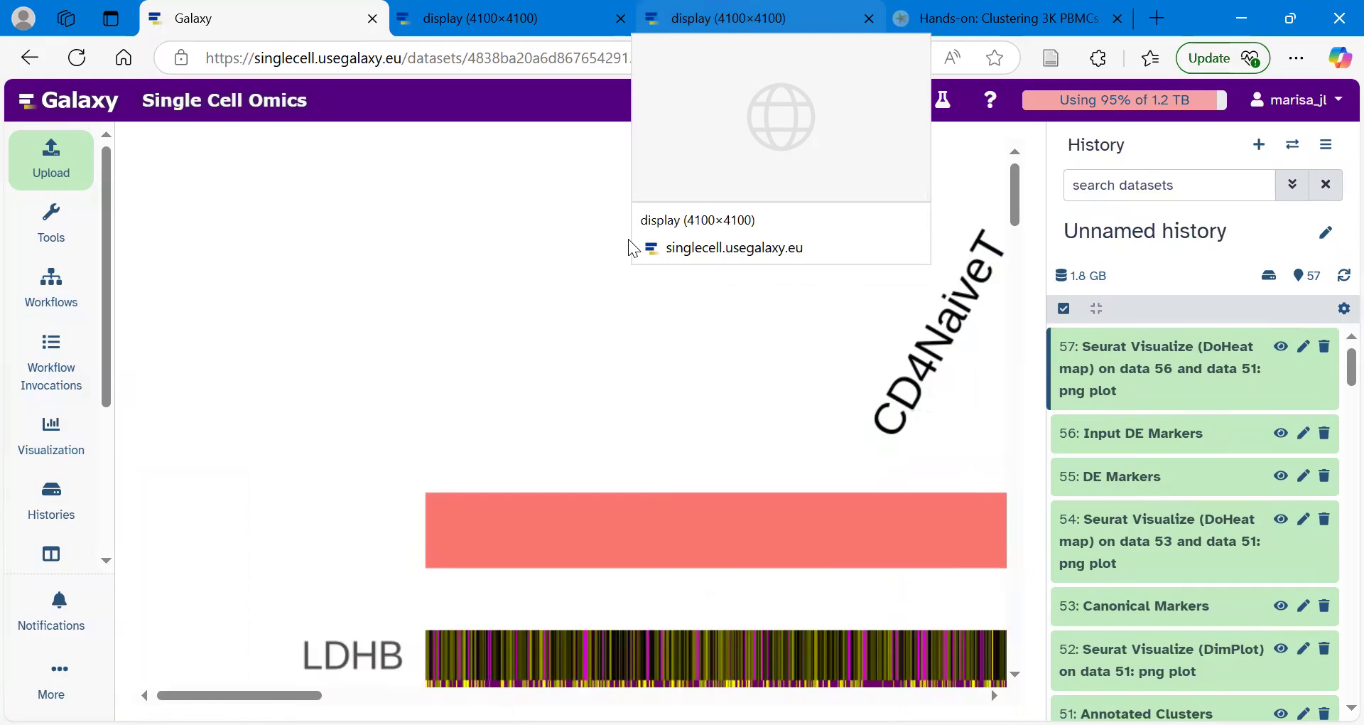
{"action": "left_click", "coordinate": [739, 19]}
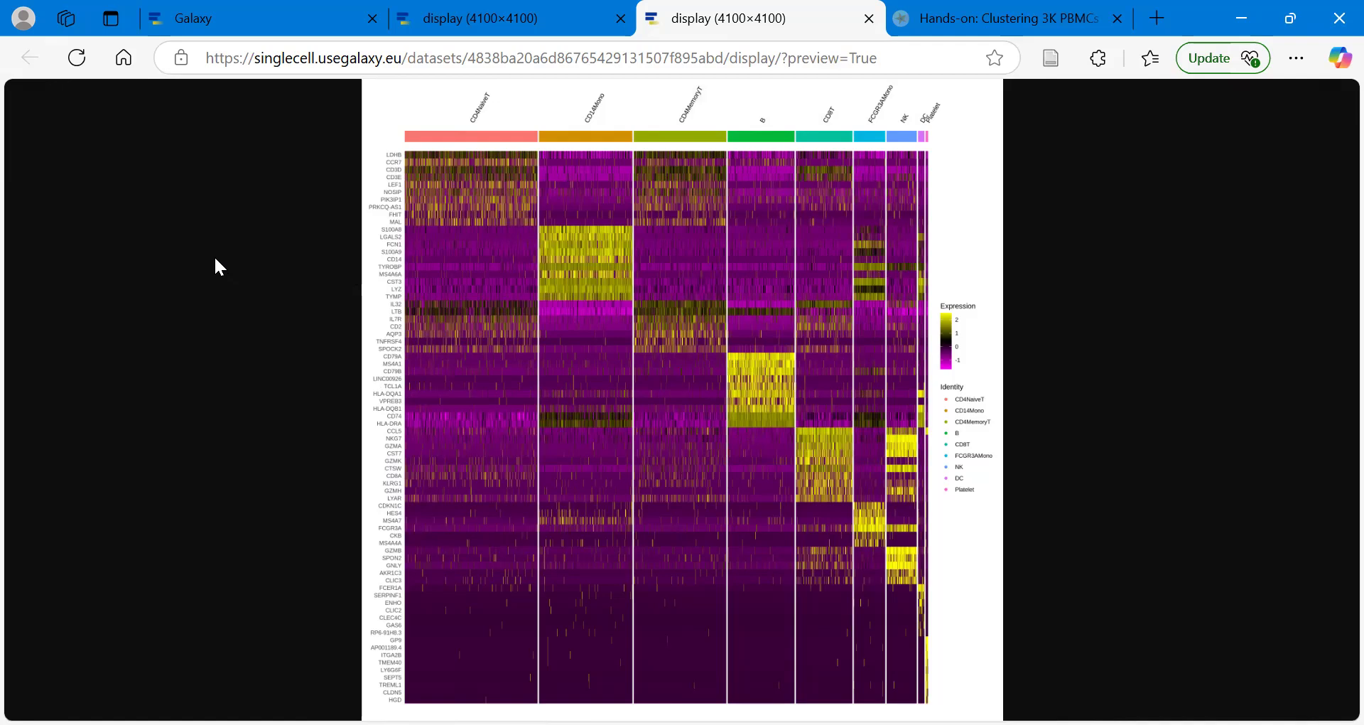
Return to Galaxy, open the training material and read the tutorial's Conclusion with its clustering workflow summary
{"action": "left_click", "coordinate": [237, 6]}
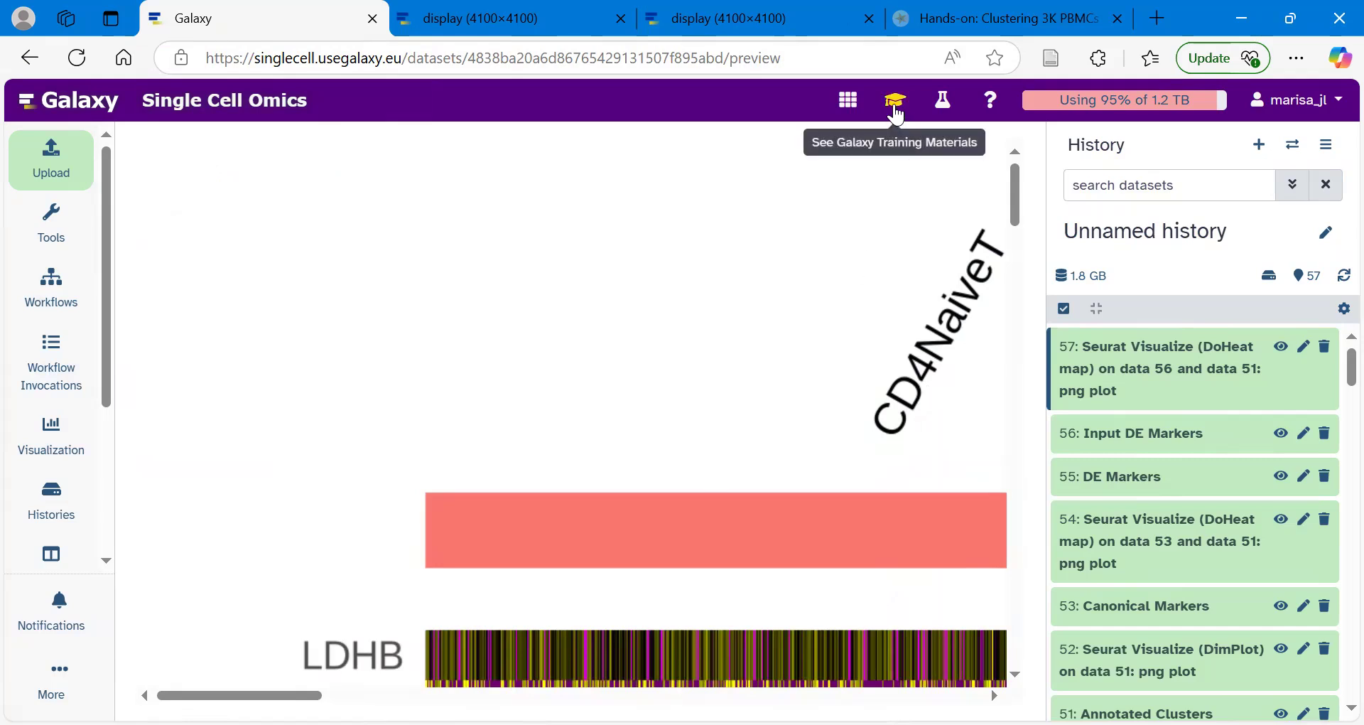
{"action": "left_click", "coordinate": [895, 101]}
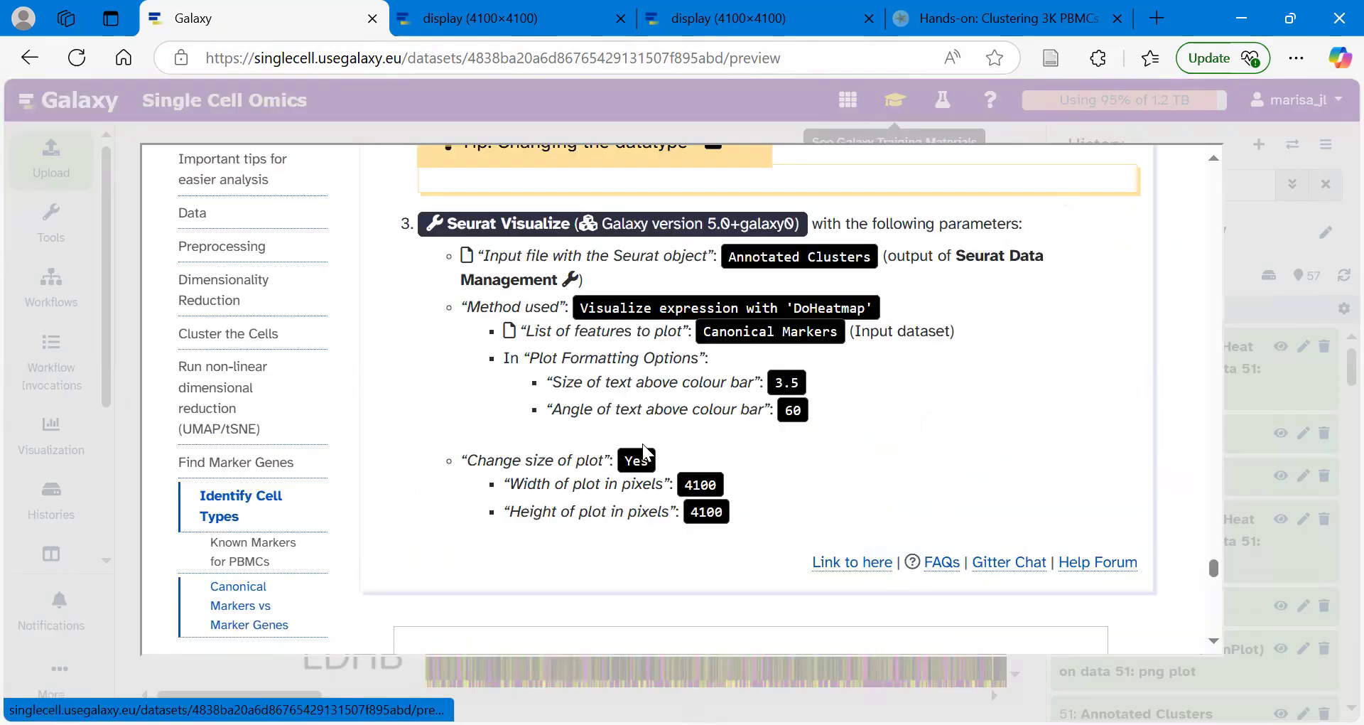
{"action": "scroll", "coordinate": [642, 444], "scroll_direction": "down", "scroll_amount": 10}
{"action": "scroll", "coordinate": [642, 444], "scroll_direction": "down", "scroll_amount": 15}
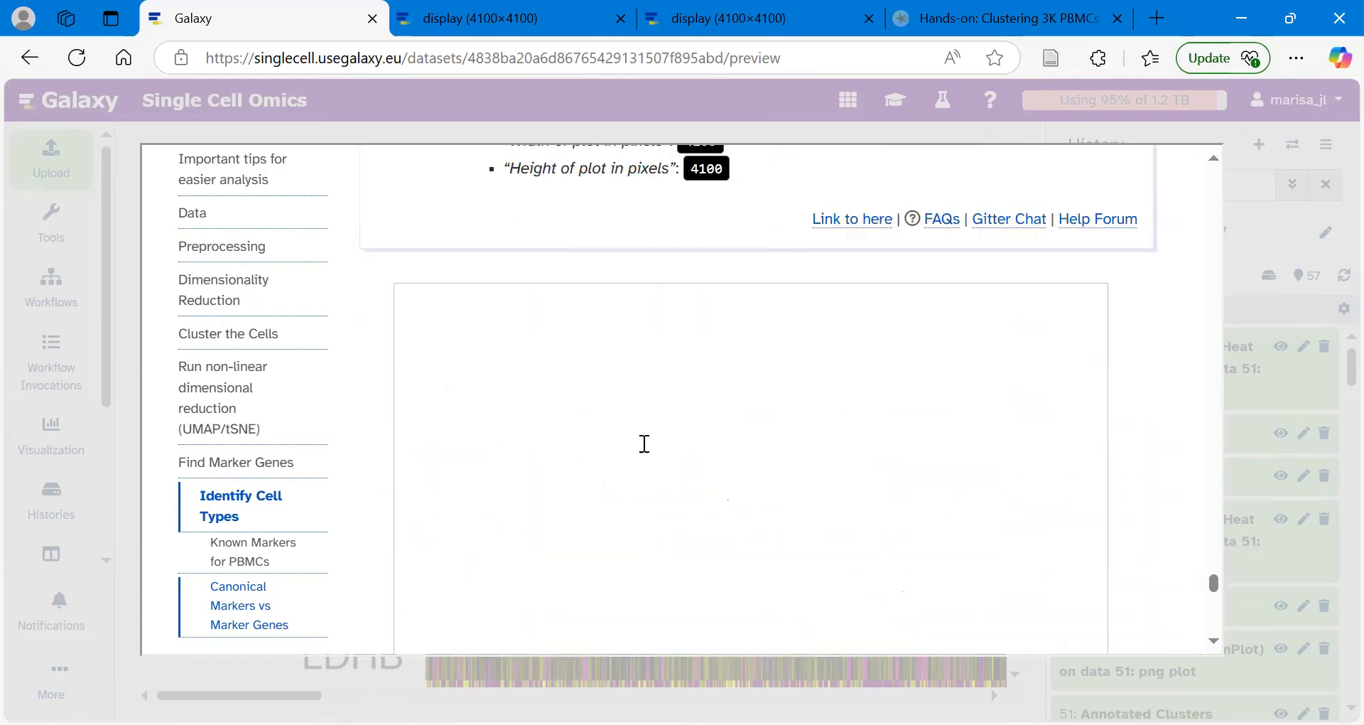
{"action": "scroll", "coordinate": [643, 444], "scroll_direction": "down", "scroll_amount": 10}
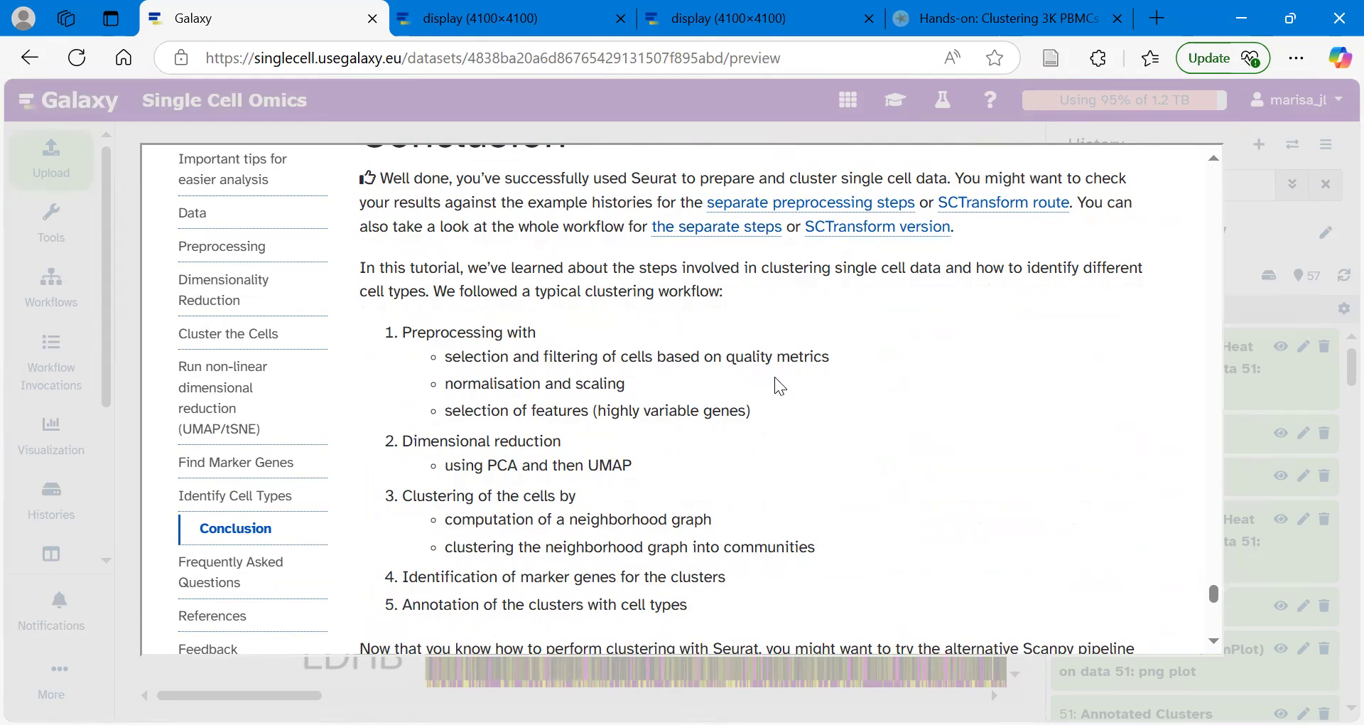
{"action": "scroll", "coordinate": [776, 378], "scroll_direction": "down", "scroll_amount": 4}
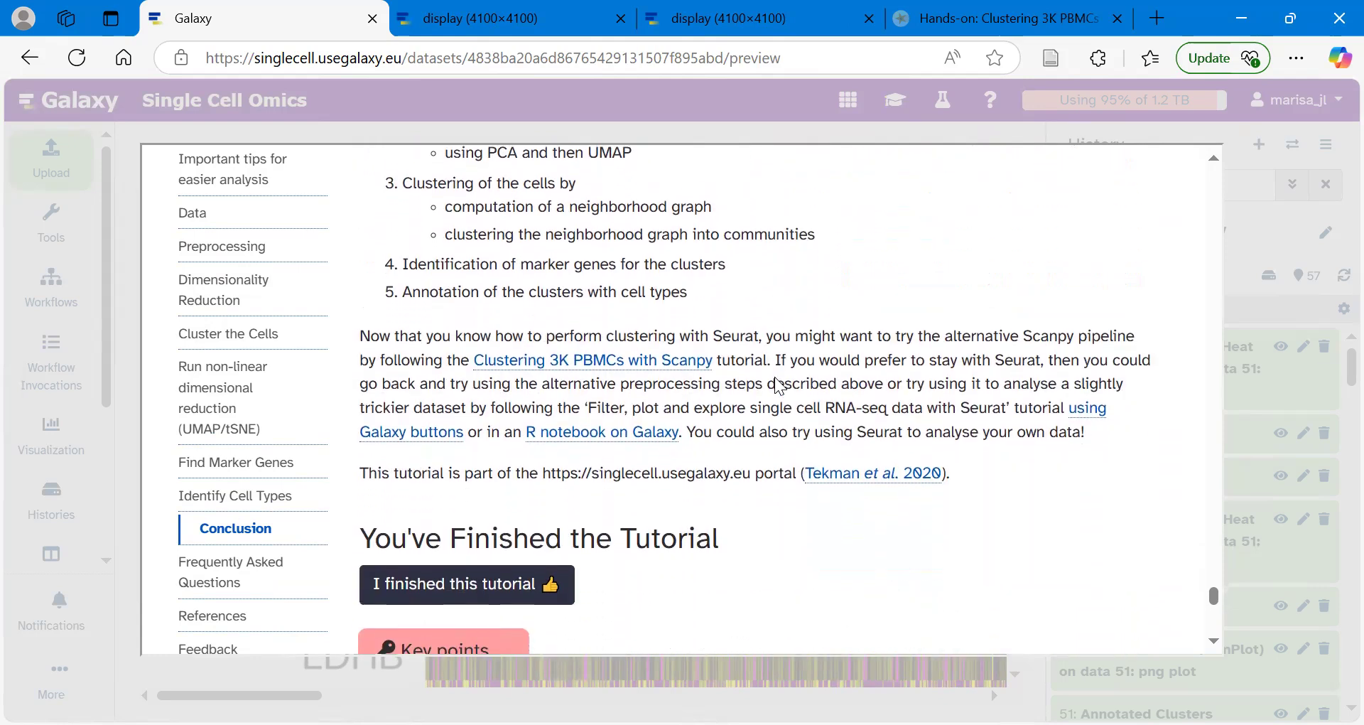
{"action": "scroll", "coordinate": [779, 385], "scroll_direction": "up", "scroll_amount": 2}
{"action": "scroll", "coordinate": [777, 378], "scroll_direction": "up", "scroll_amount": 2}
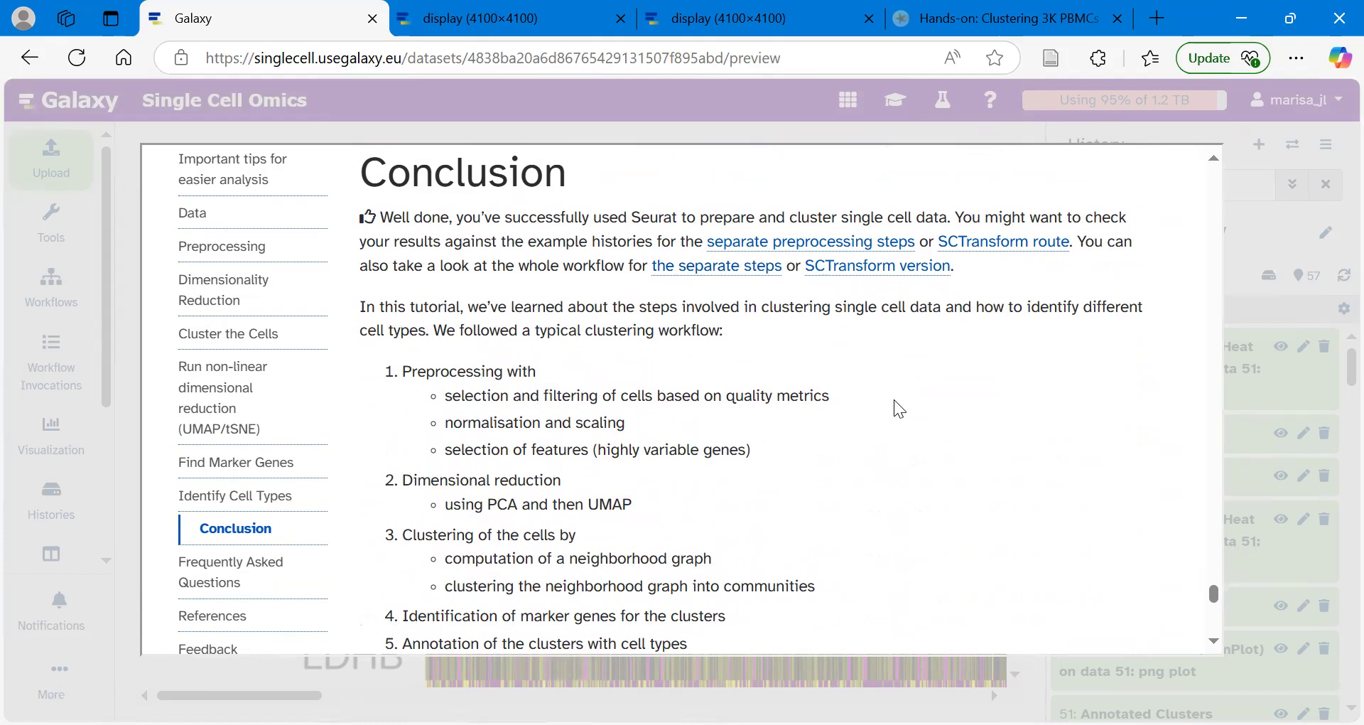
{"action": "scroll", "coordinate": [894, 400], "scroll_direction": "down", "scroll_amount": 5}
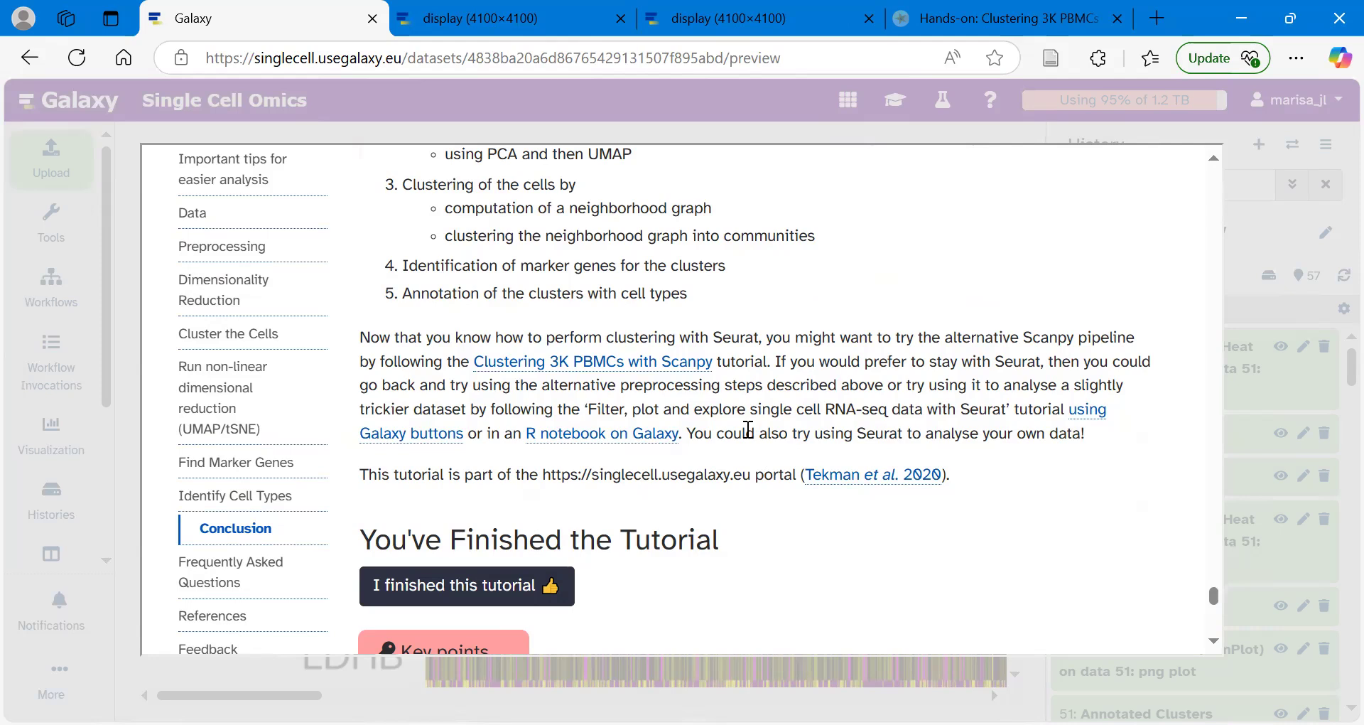
Read the end of the tutorial, covering the key points, Frequently Asked Questions and Useful literature sections
{"action": "scroll", "coordinate": [749, 430], "scroll_direction": "down", "scroll_amount": 3}
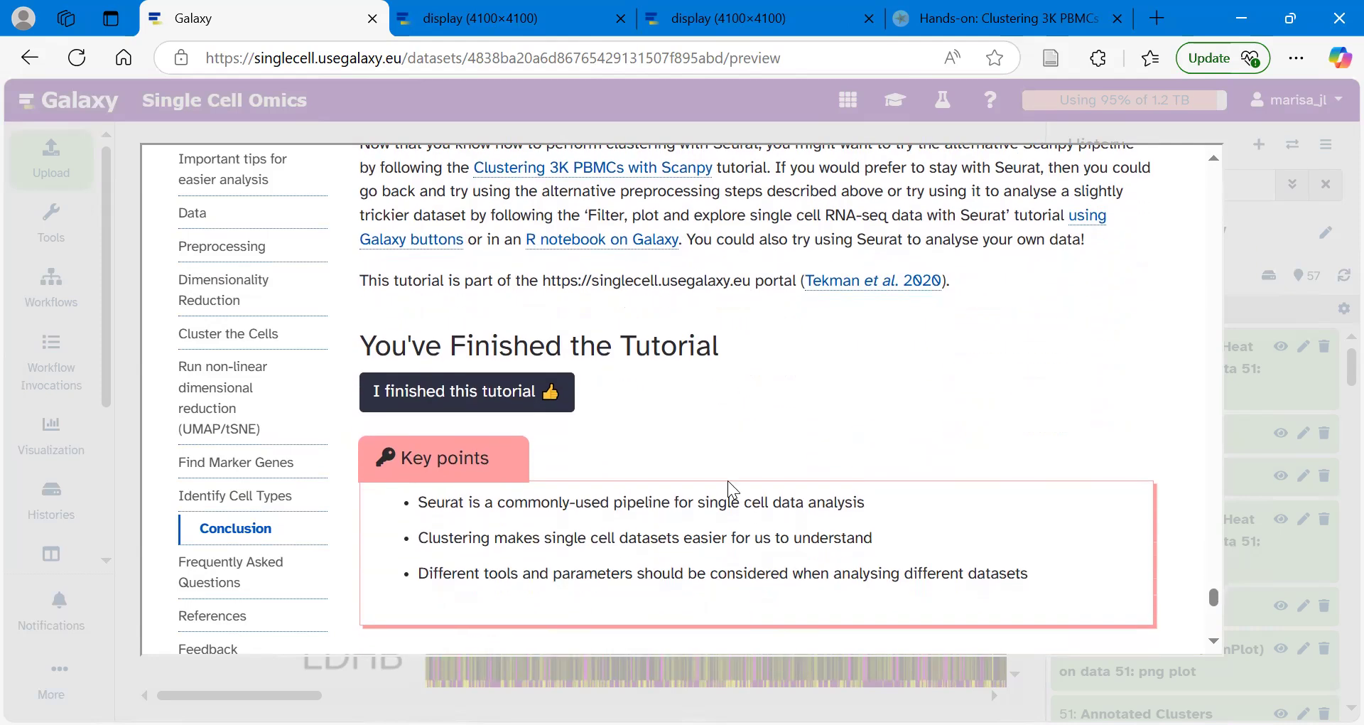
{"action": "scroll", "coordinate": [648, 413], "scroll_direction": "down", "scroll_amount": 1}
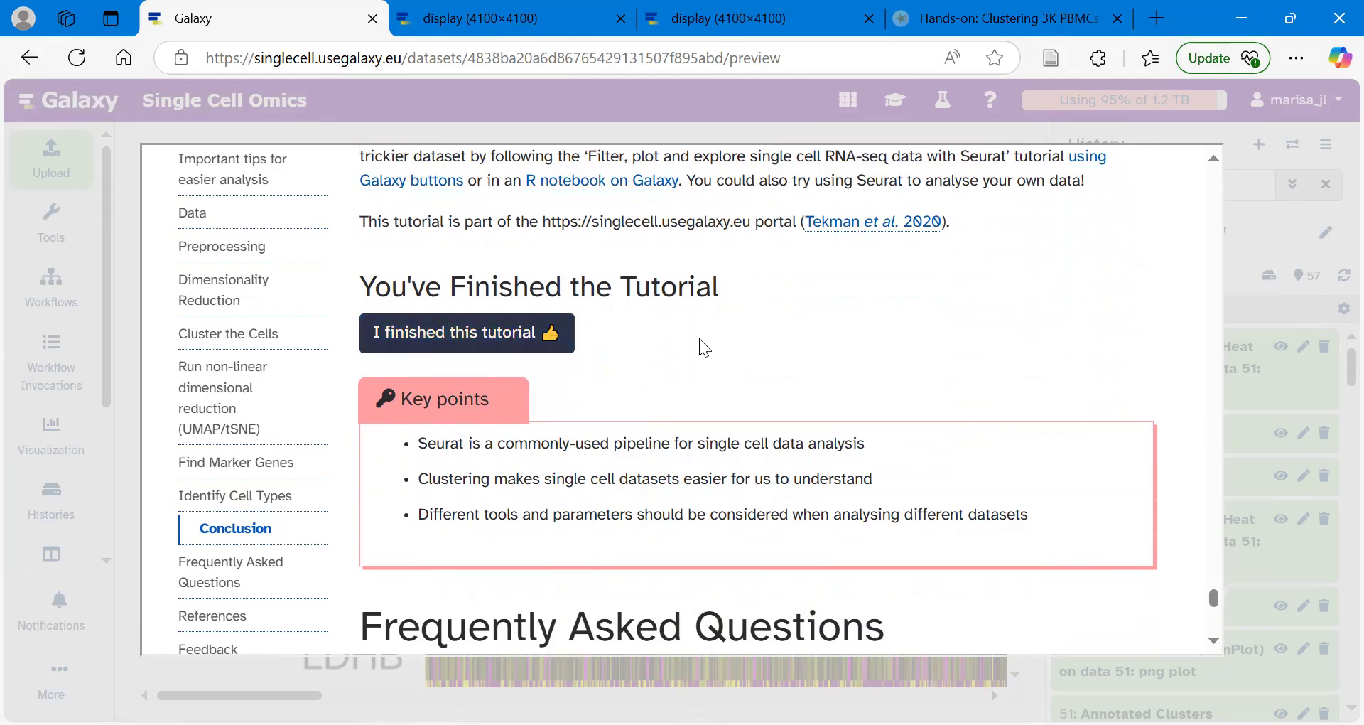
{"action": "scroll", "coordinate": [700, 340], "scroll_direction": "down", "scroll_amount": 1}
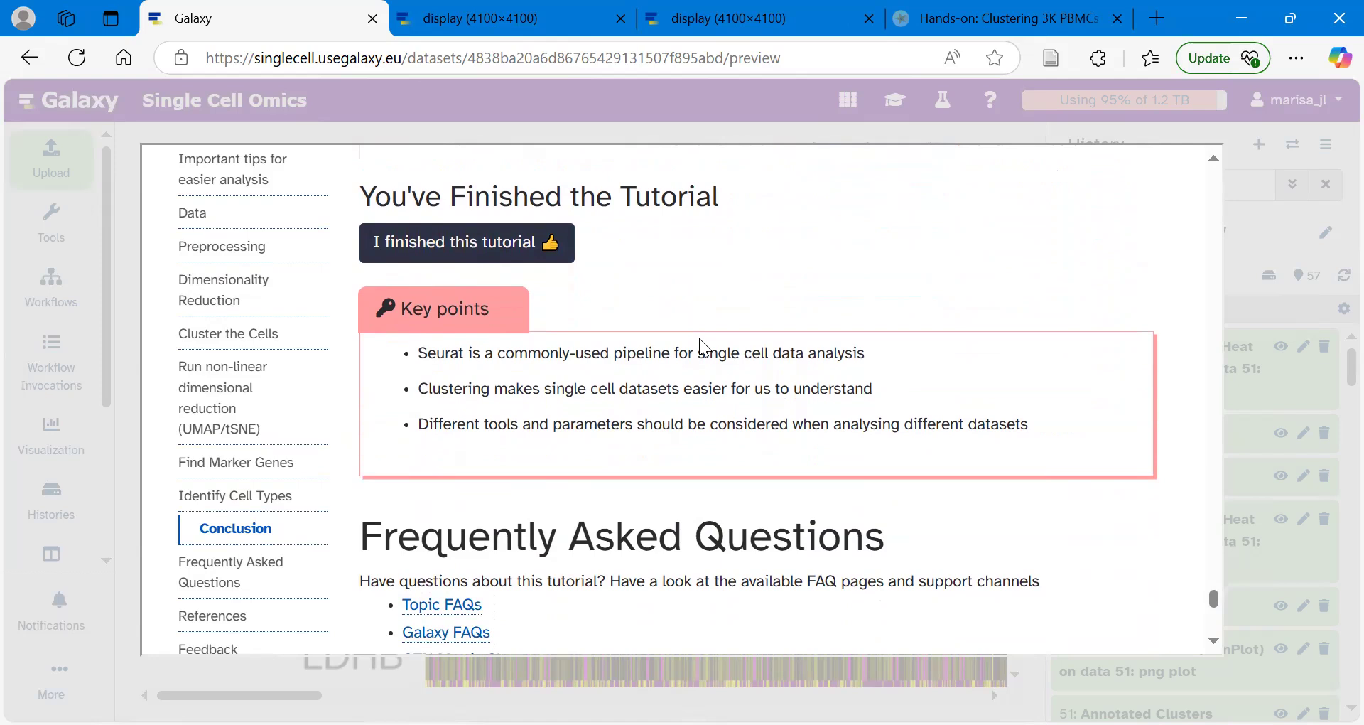
{"action": "scroll", "coordinate": [636, 236], "scroll_direction": "down", "scroll_amount": 2}
{"action": "scroll", "coordinate": [636, 236], "scroll_direction": "up", "scroll_amount": 4}
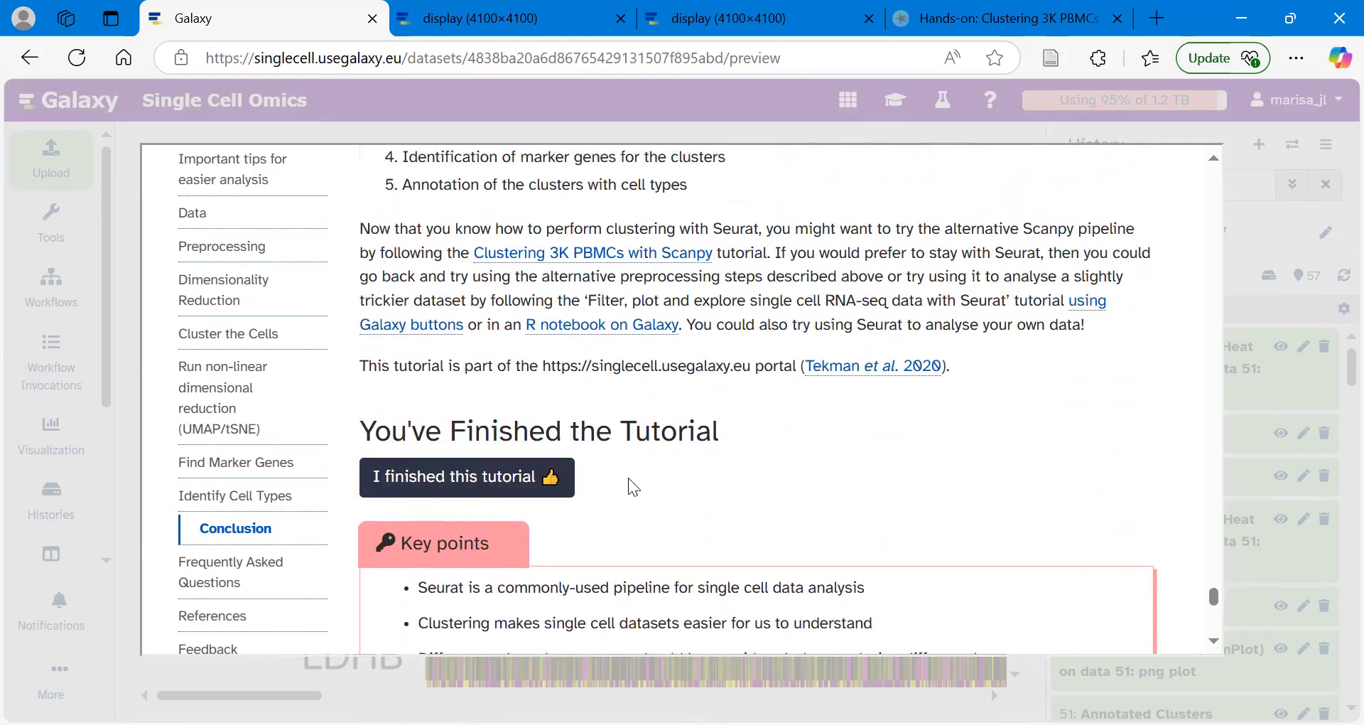
{"action": "scroll", "coordinate": [629, 487], "scroll_direction": "down", "scroll_amount": 1}
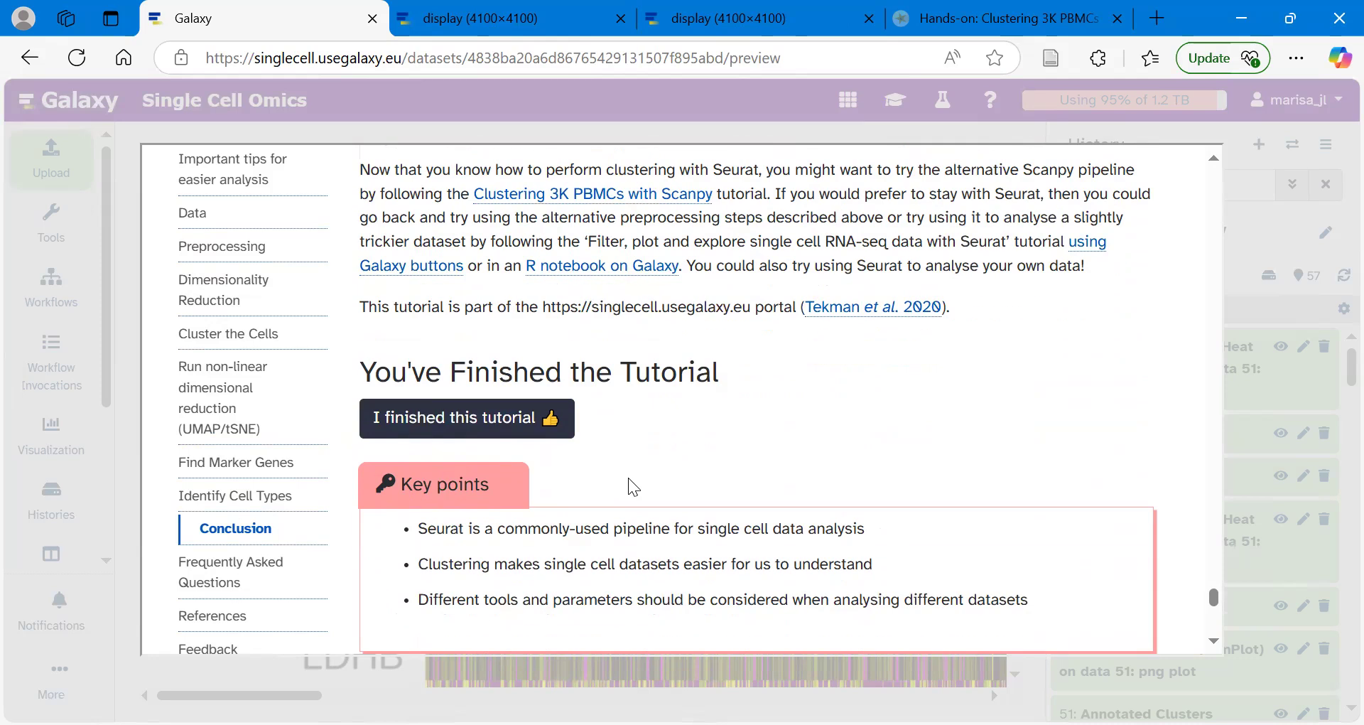
{"action": "scroll", "coordinate": [629, 479], "scroll_direction": "down", "scroll_amount": 5}
{"action": "scroll", "coordinate": [628, 477], "scroll_direction": "down", "scroll_amount": 1}
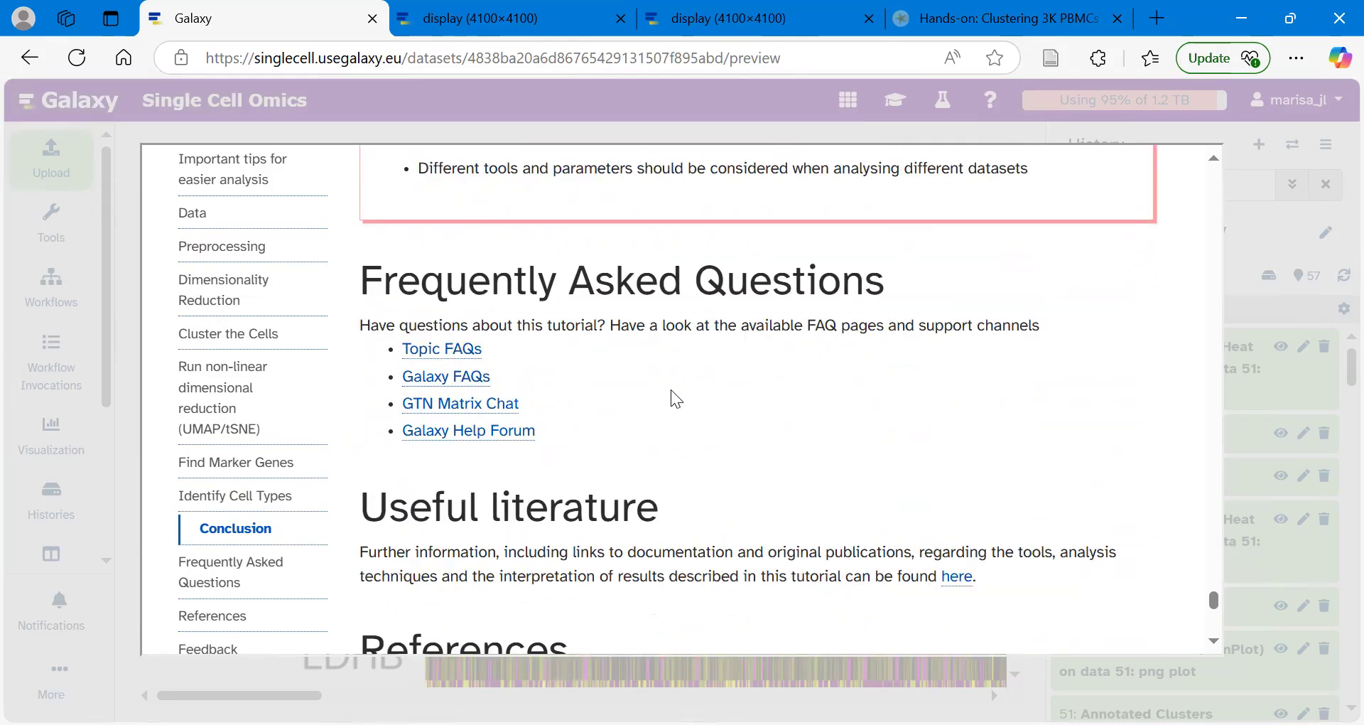
{"action": "scroll", "coordinate": [671, 389], "scroll_direction": "down", "scroll_amount": 2}
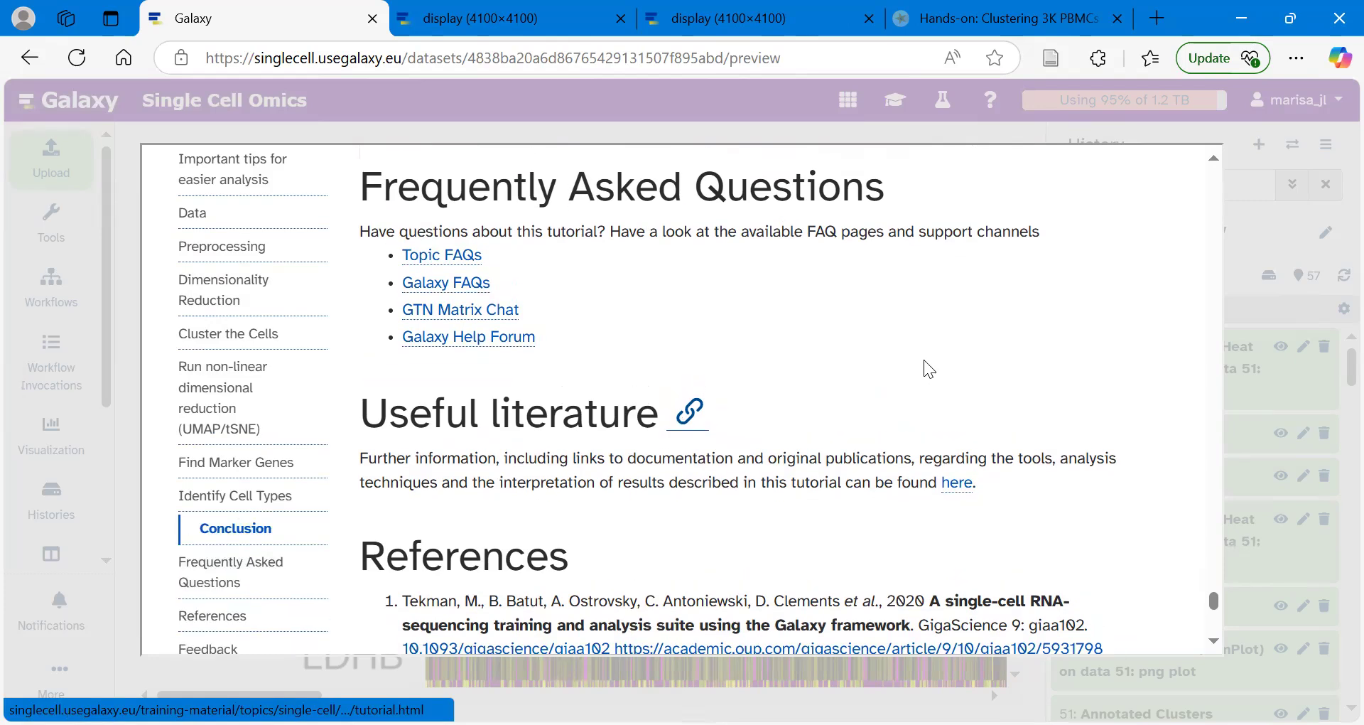
{"action": "scroll", "coordinate": [837, 273], "scroll_direction": "up", "scroll_amount": 1}
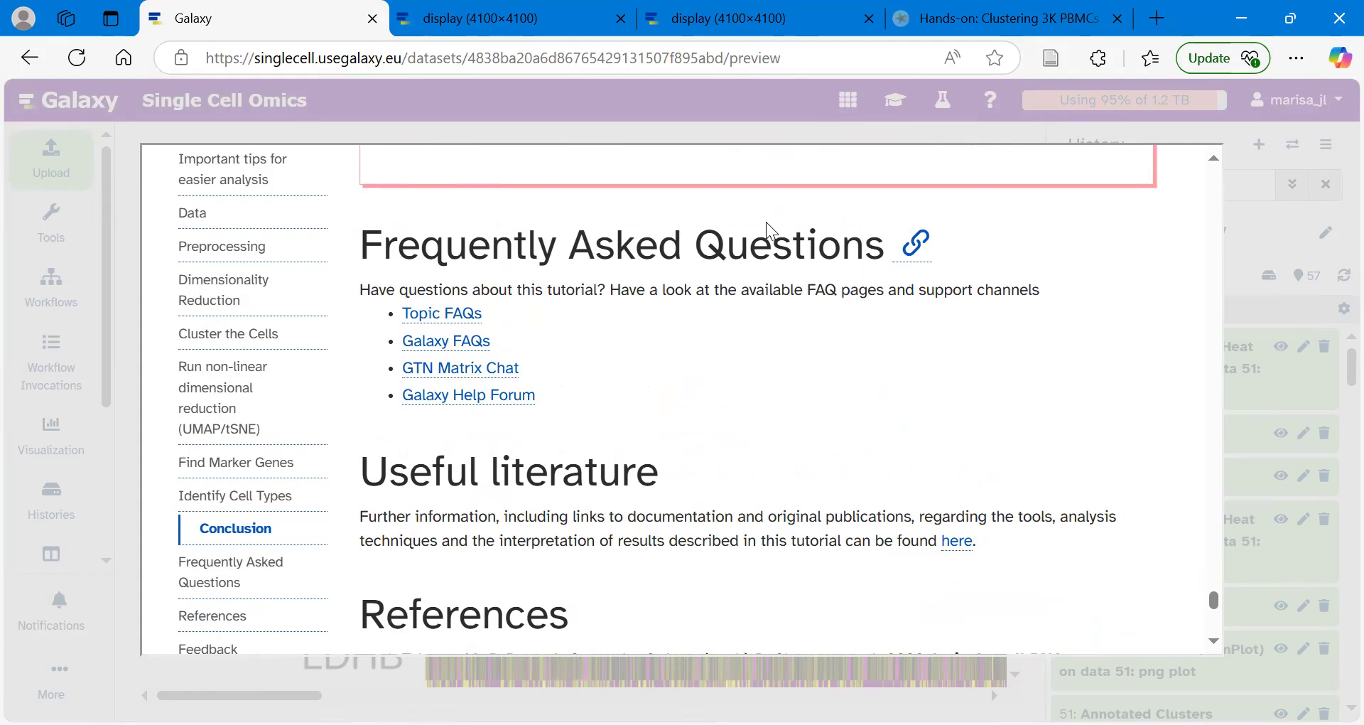